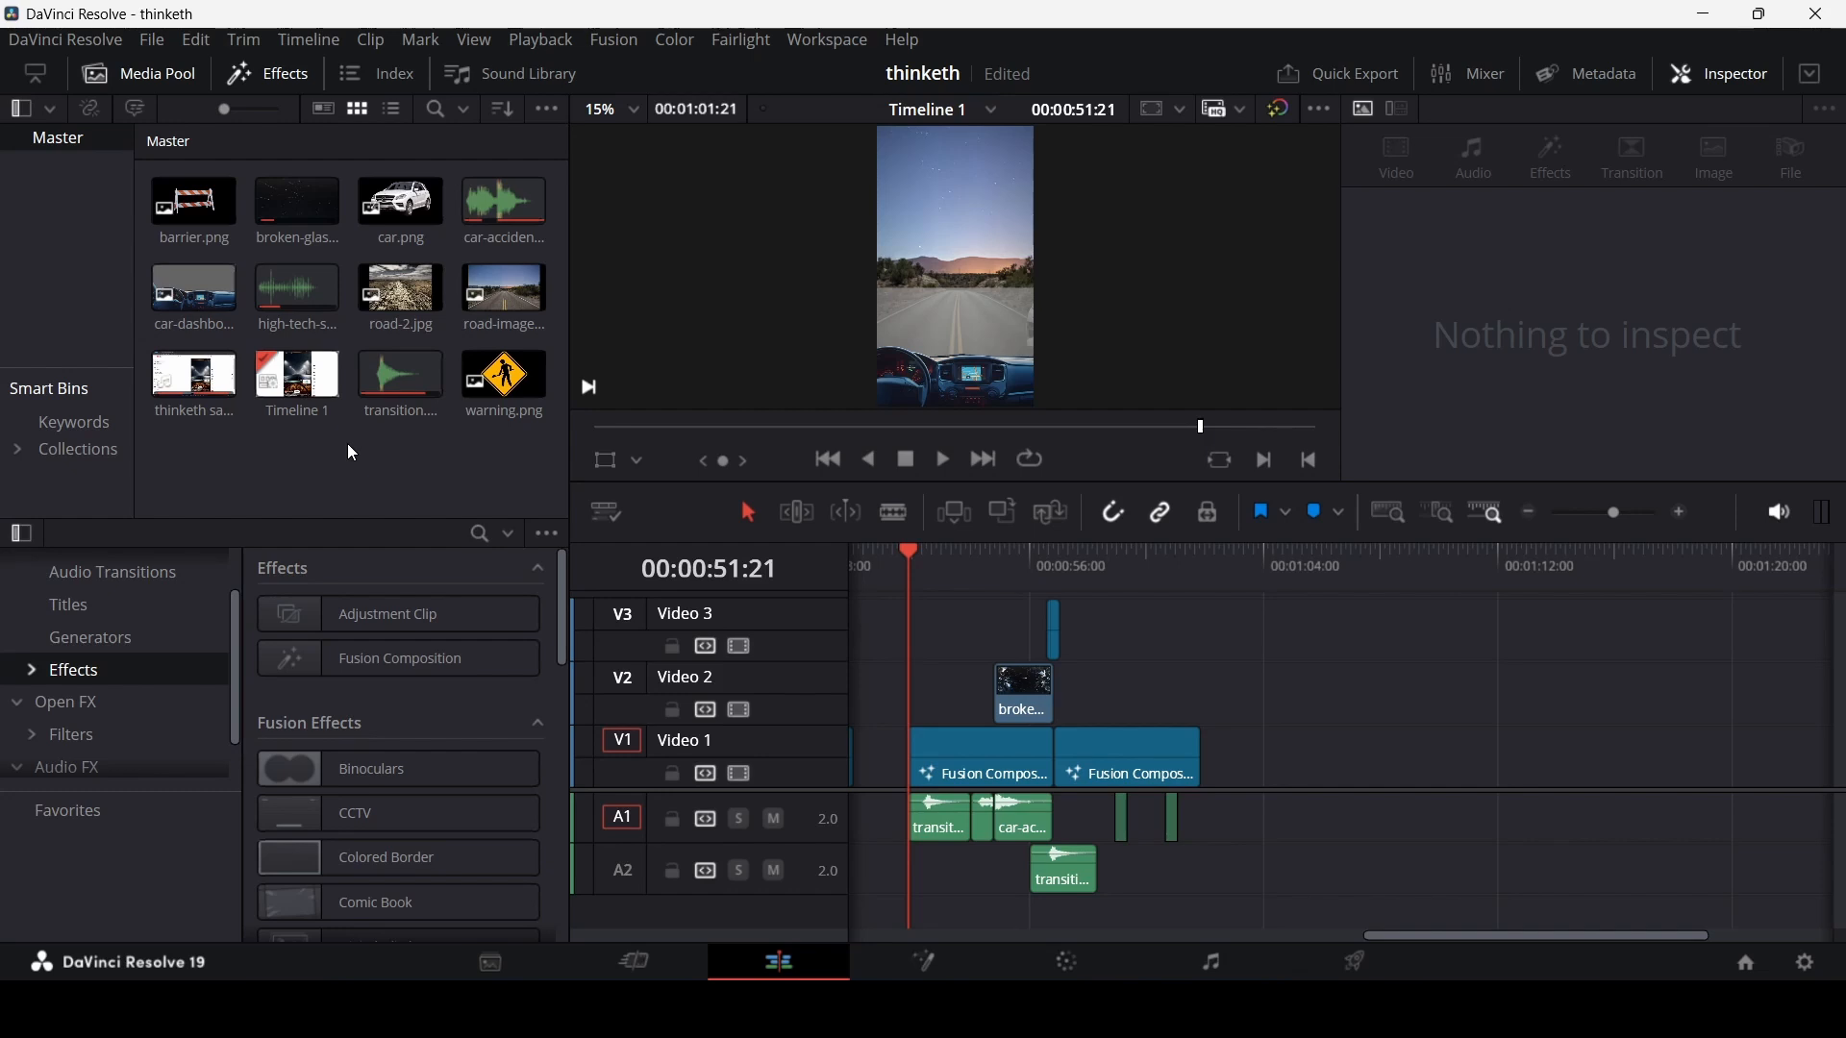
- Create a new empty timeline with custom settings, using the vertical 1080 x 1920 resolution instead of the project settings
{"action": "right_click", "coordinate": [377, 445]}
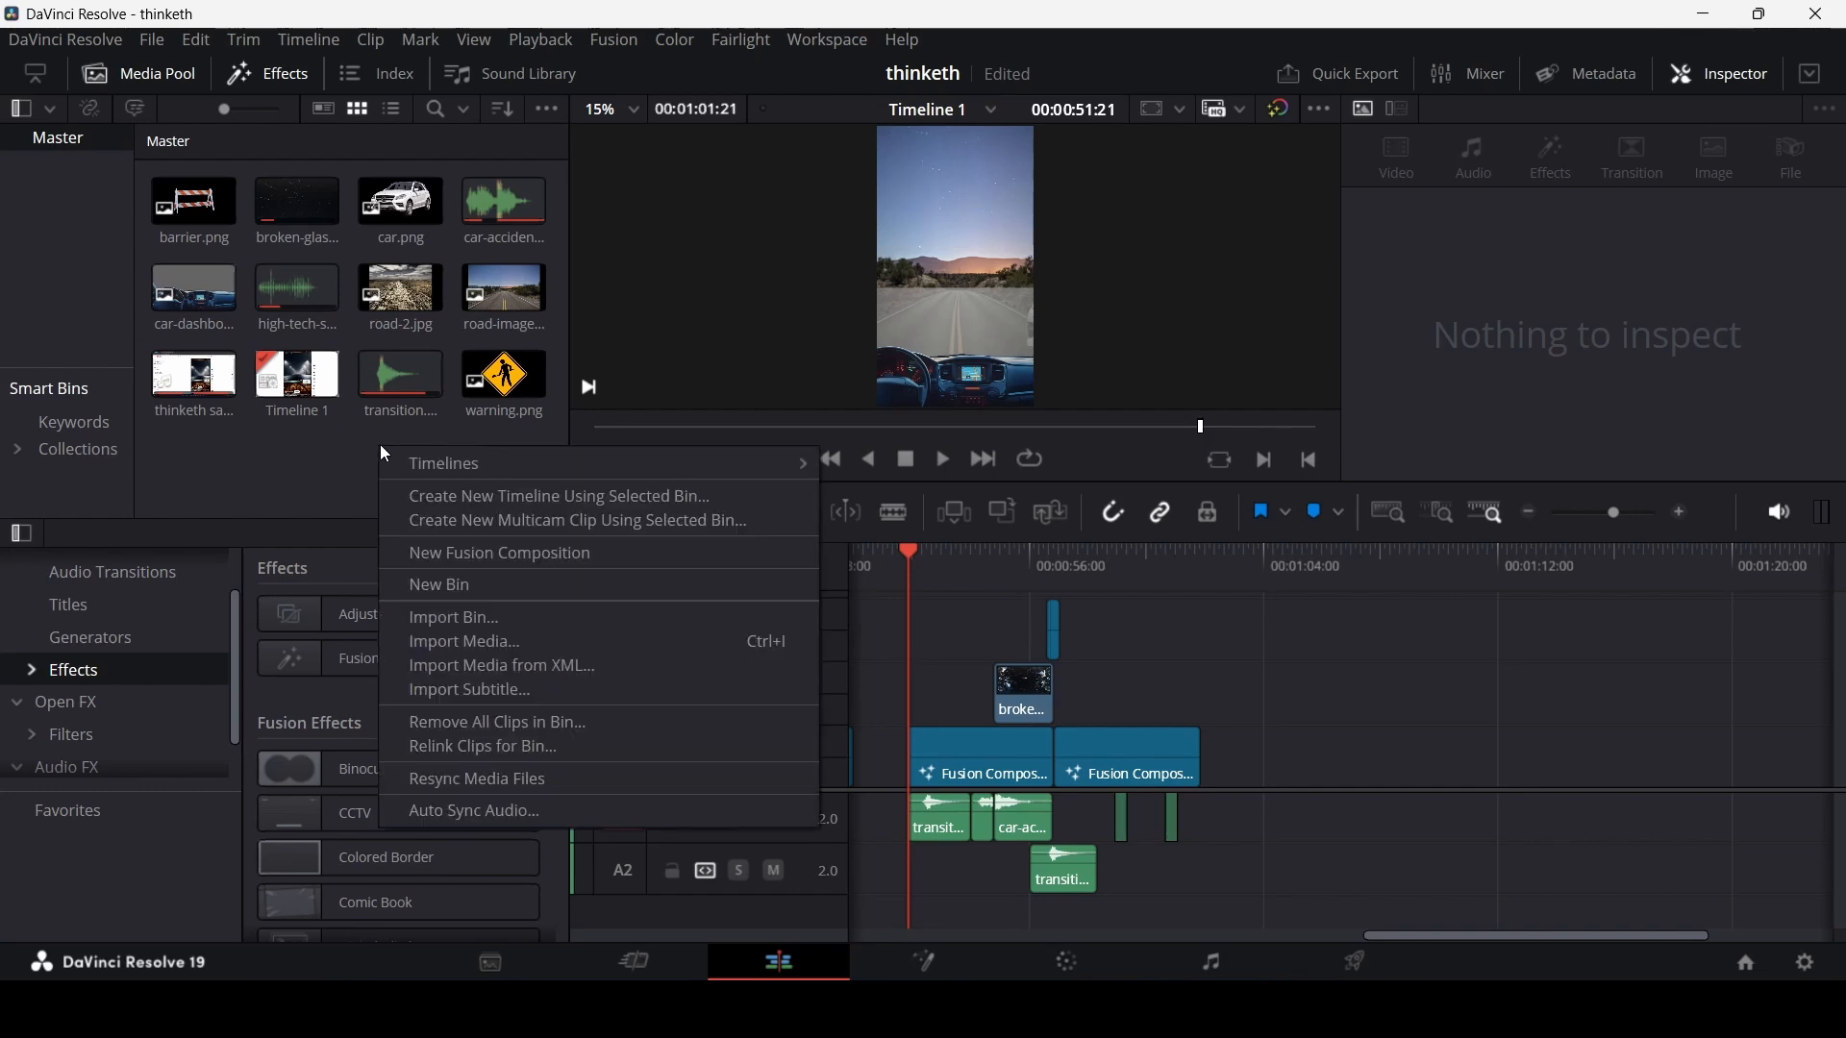
{"action": "mouse_move", "coordinate": [447, 466]}
{"action": "left_click", "coordinate": [988, 469]}
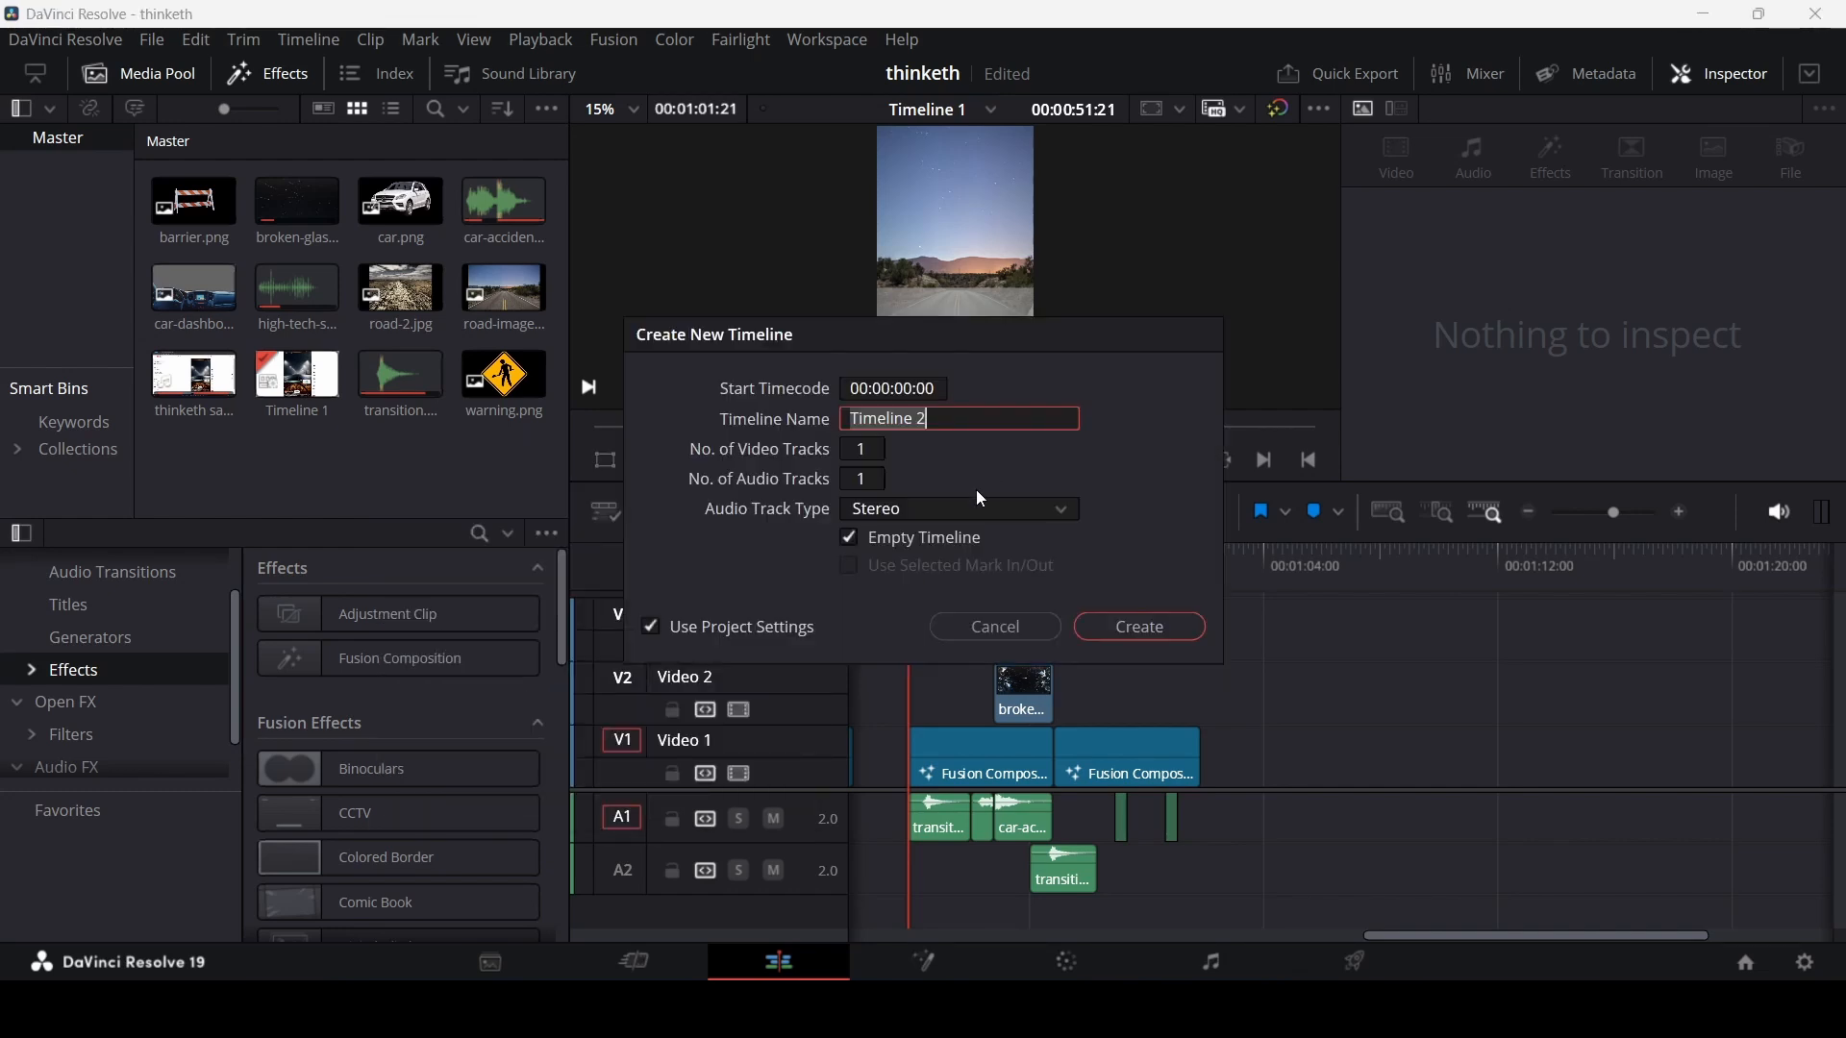
{"action": "left_click", "coordinate": [858, 396]}
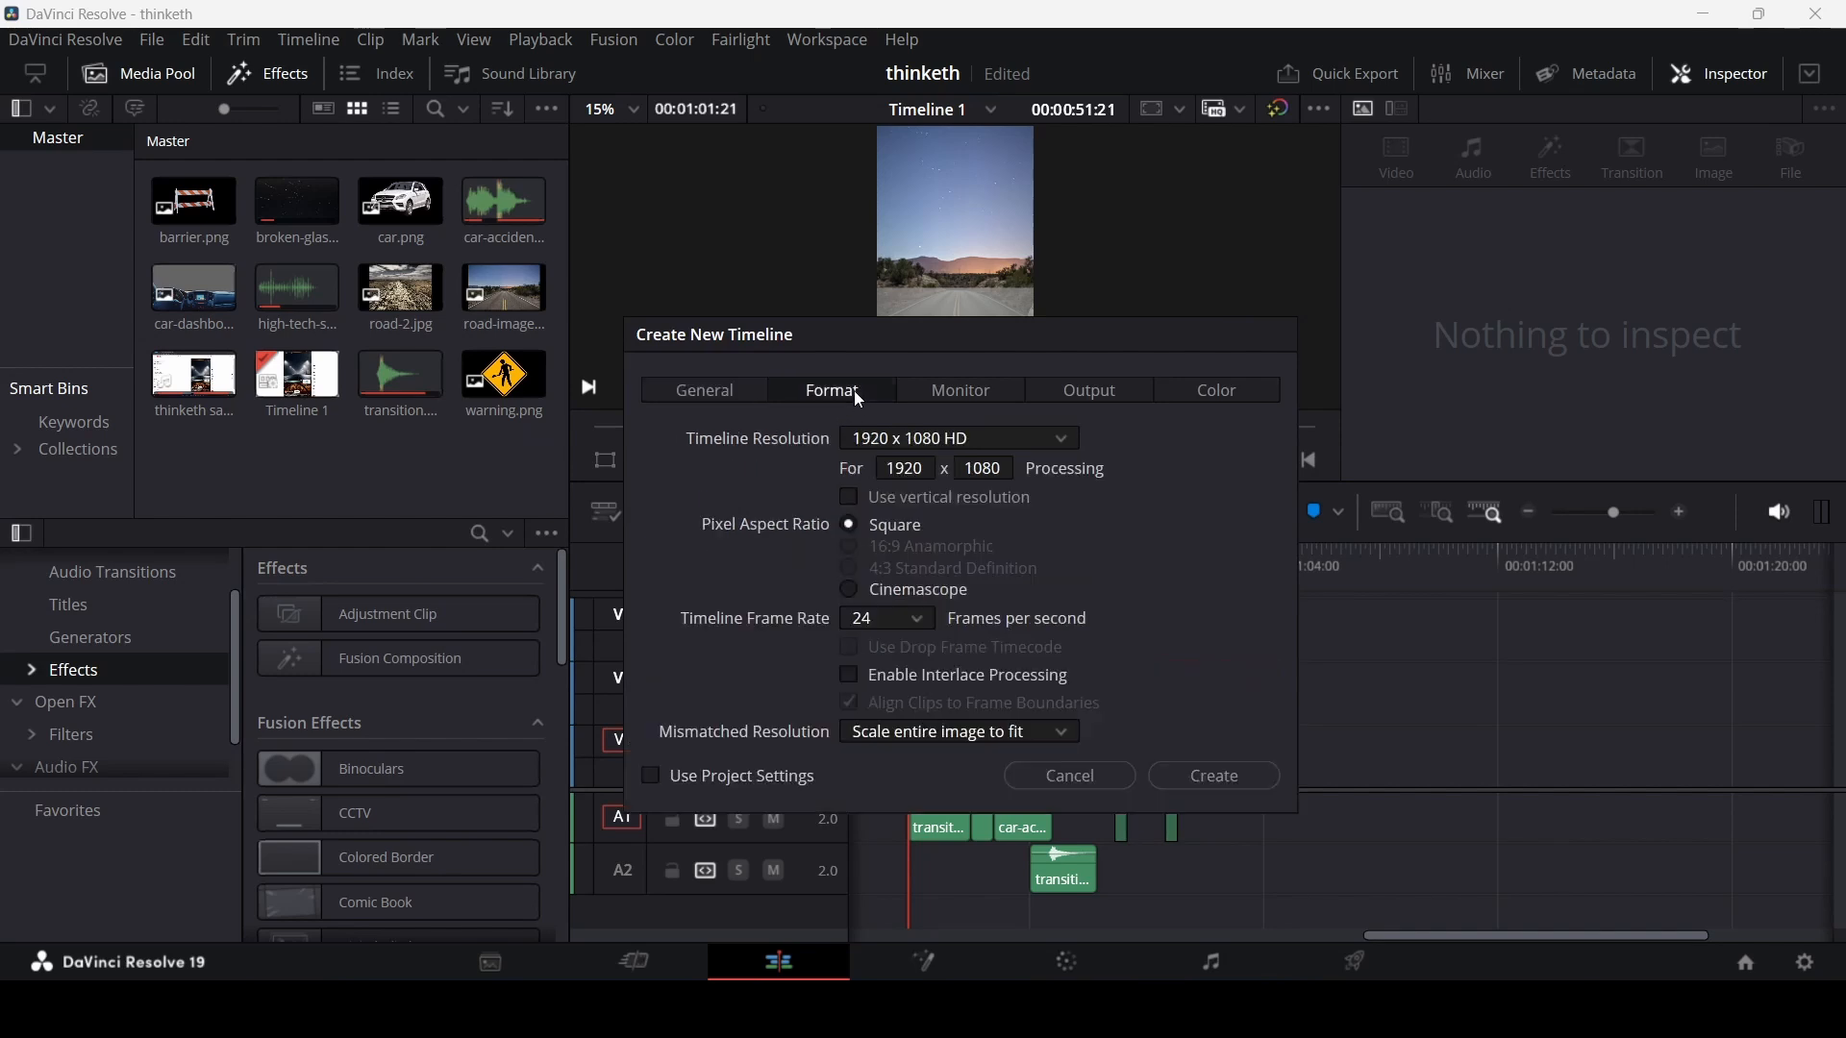
{"action": "left_click", "coordinate": [926, 497]}
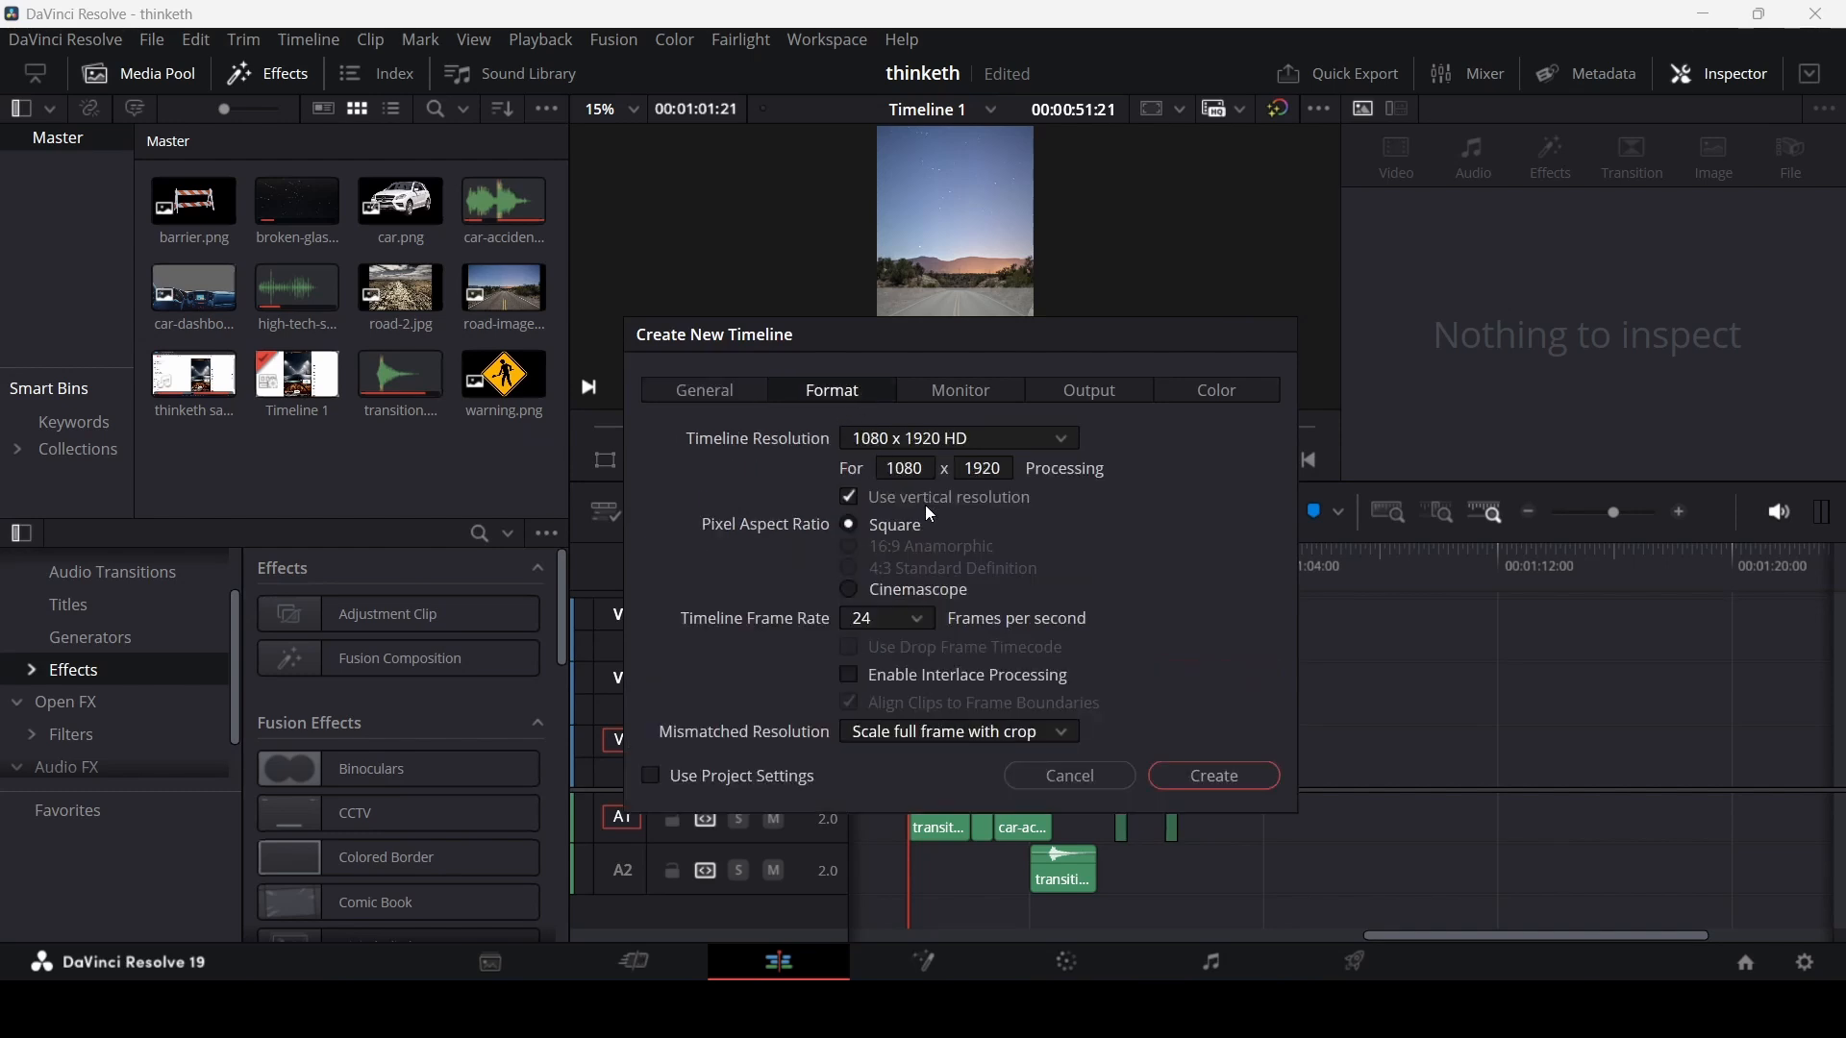
{"action": "left_click", "coordinate": [1218, 781]}
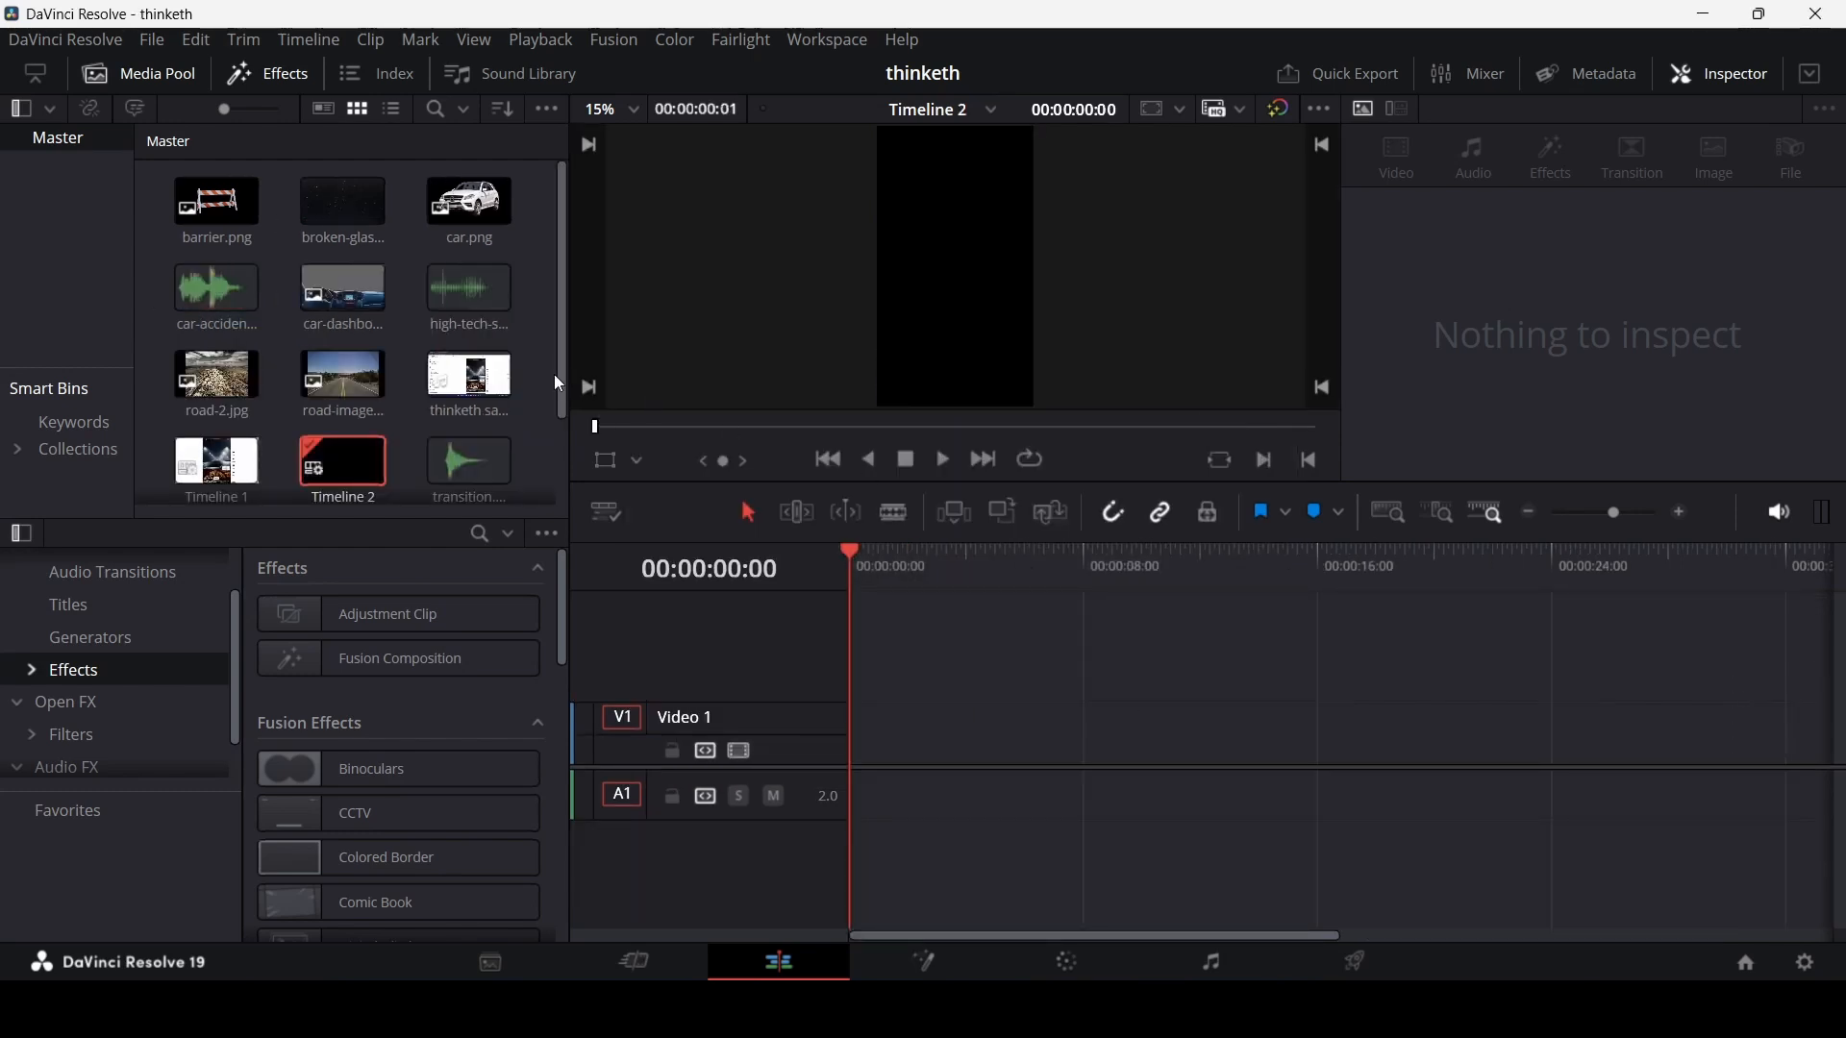
- Place two Fusion Composition clips back to back on Video 1, starting at the beginning of the timeline
{"action": "scroll", "coordinate": [553, 373], "scroll_direction": "down", "scroll_amount": 2}
{"action": "left_click_drag", "start_coordinate": [344, 646], "coordinate": [956, 735]}
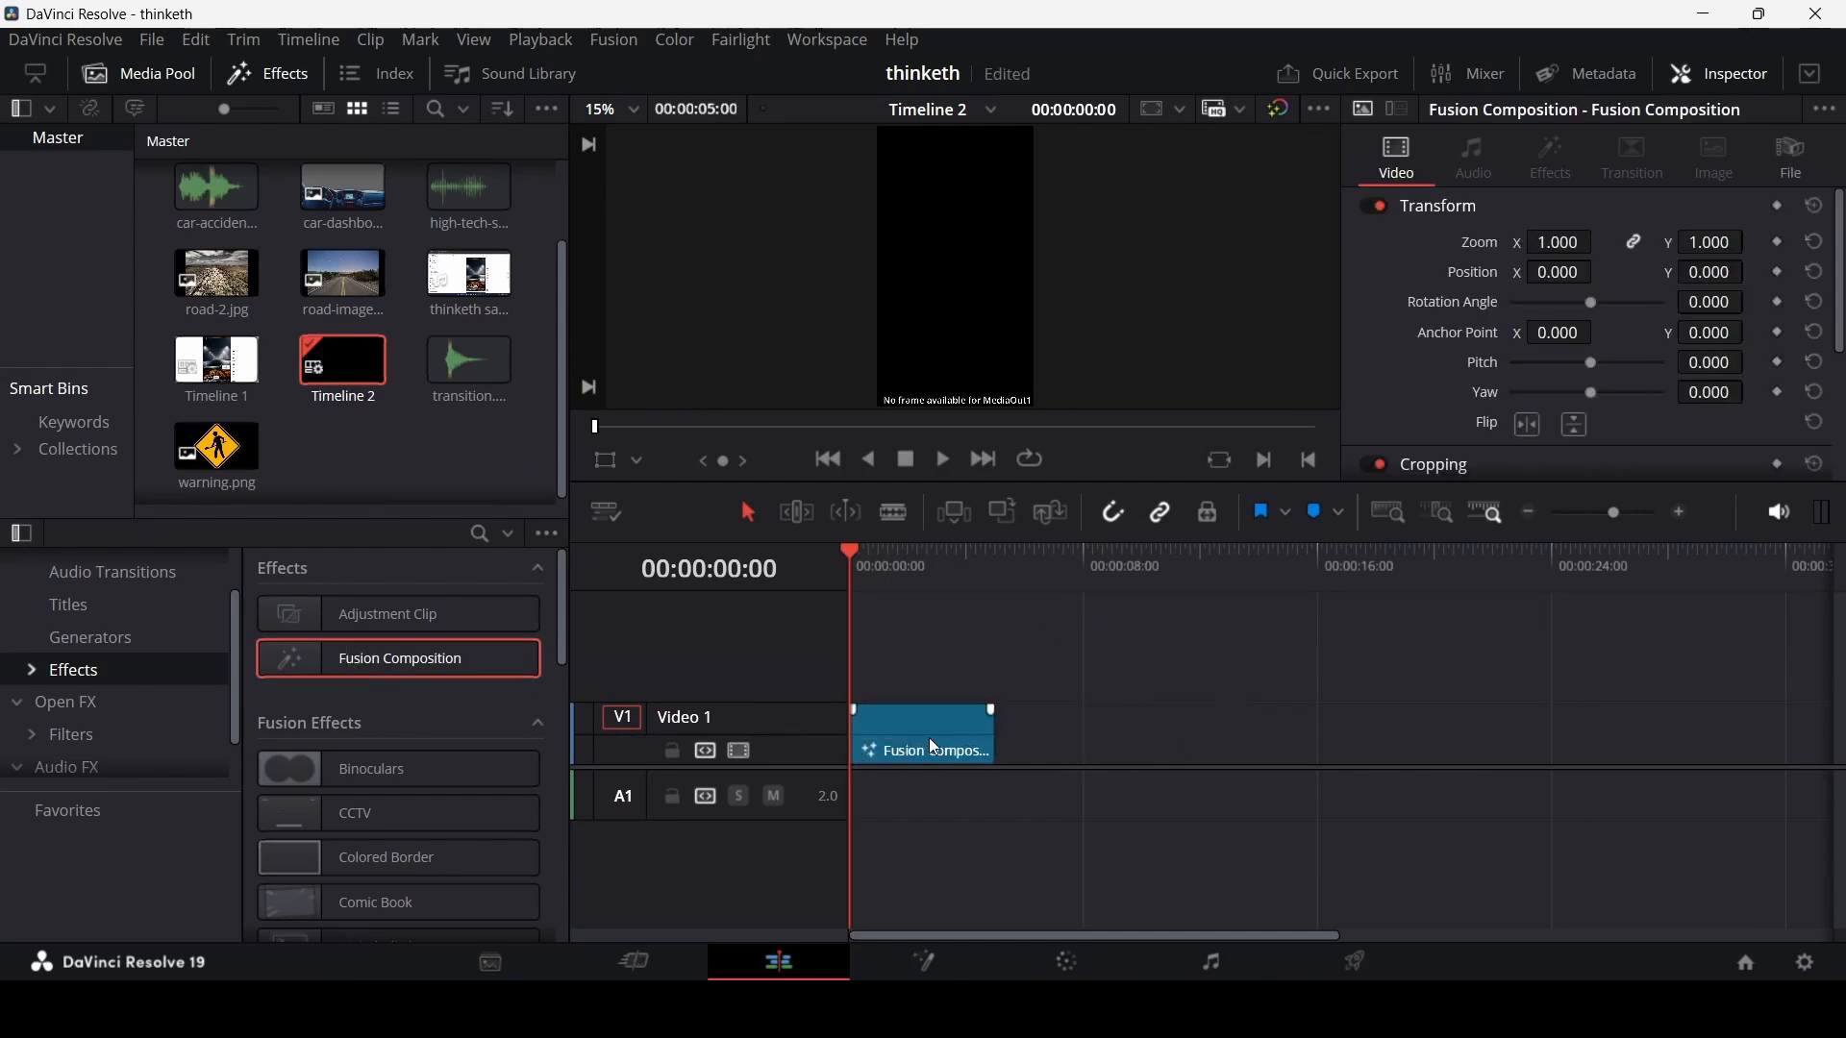
{"action": "left_click", "coordinate": [930, 742]}
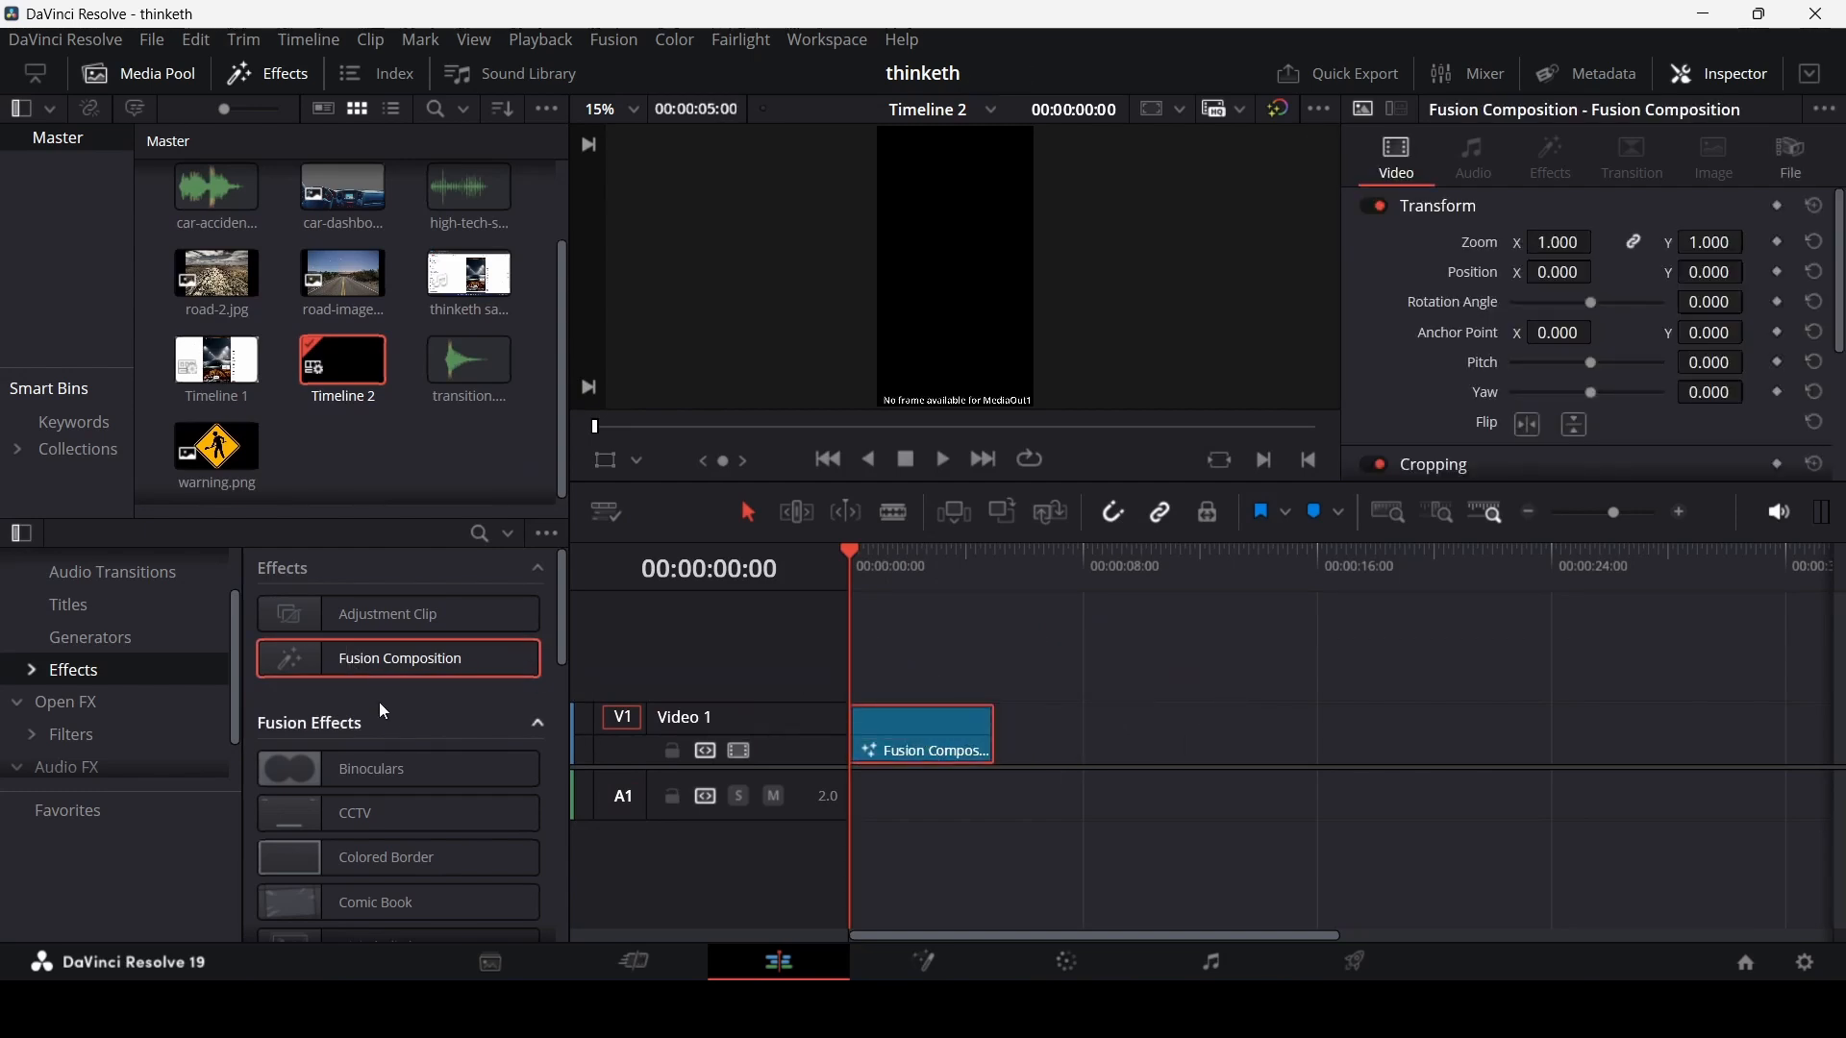
{"action": "left_click_drag", "start_coordinate": [373, 659], "coordinate": [1084, 740]}
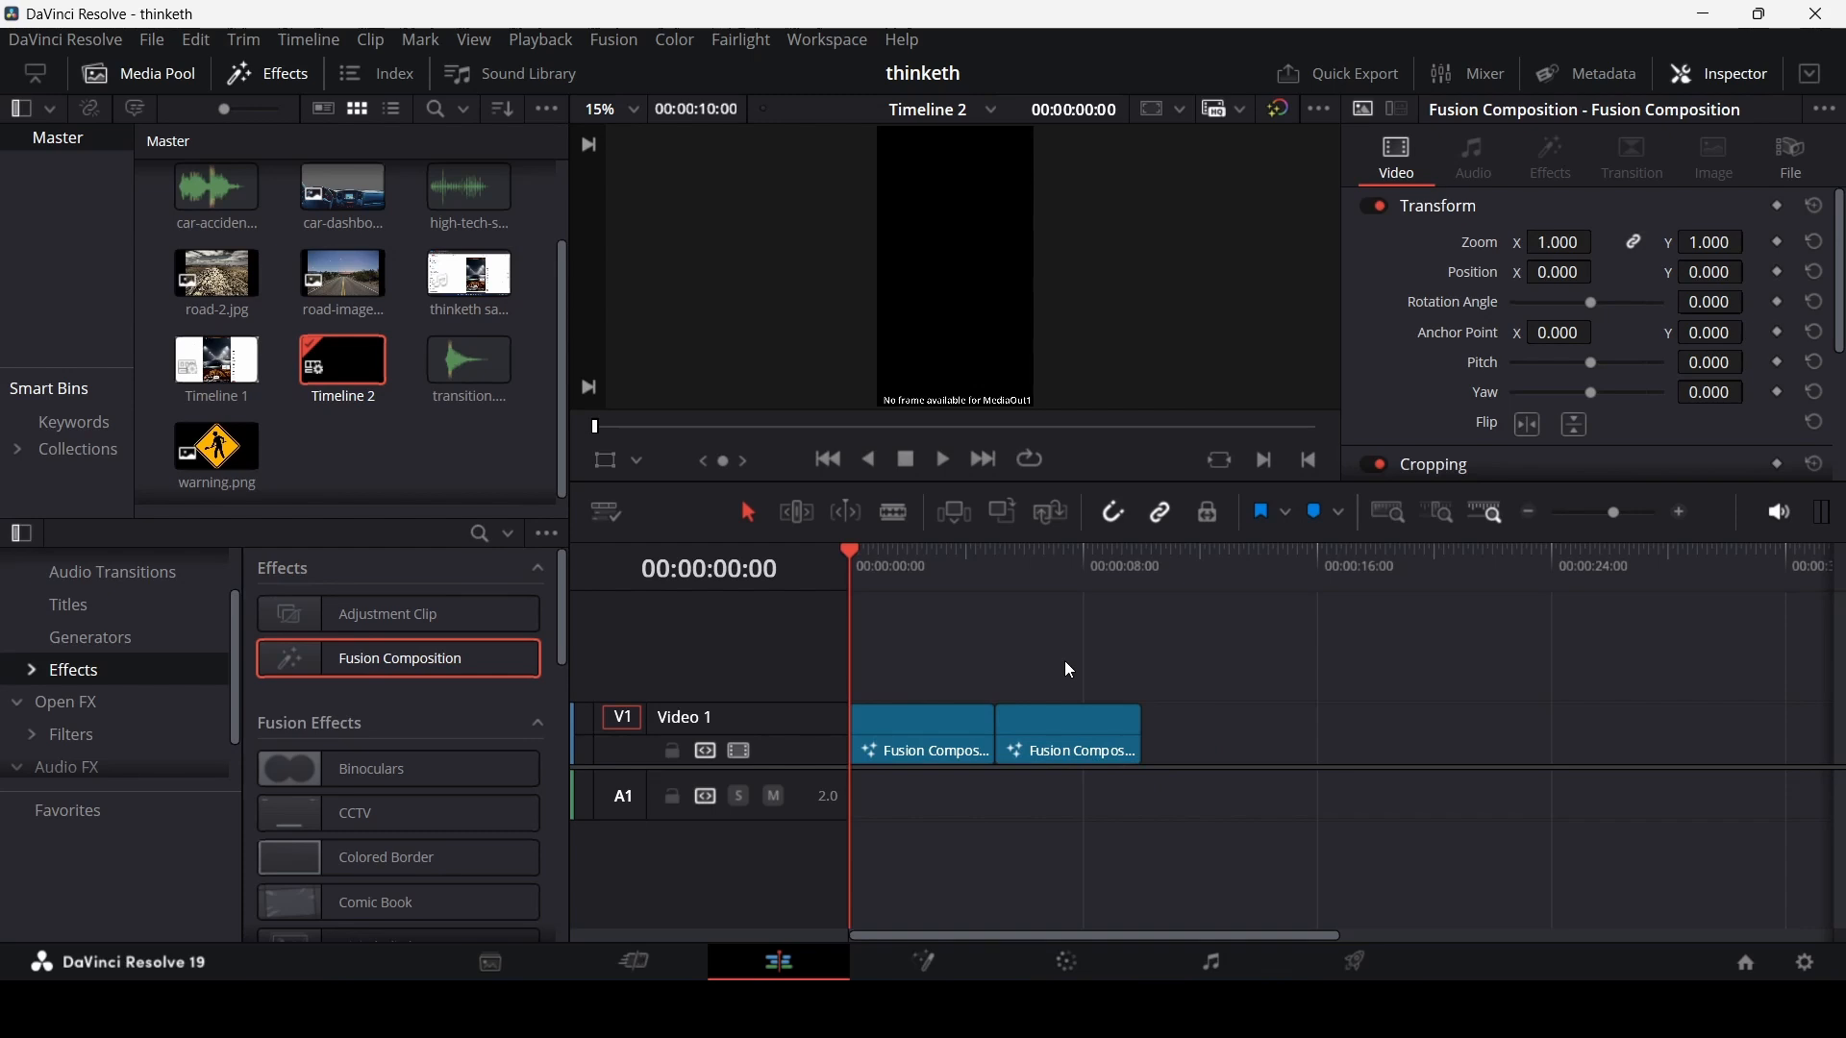
- Open the first composition in the Fusion page and feed a Background node through a MultiMerge into MediaOut1
{"action": "right_click", "coordinate": [923, 713]}
{"action": "left_click", "coordinate": [1021, 567]}
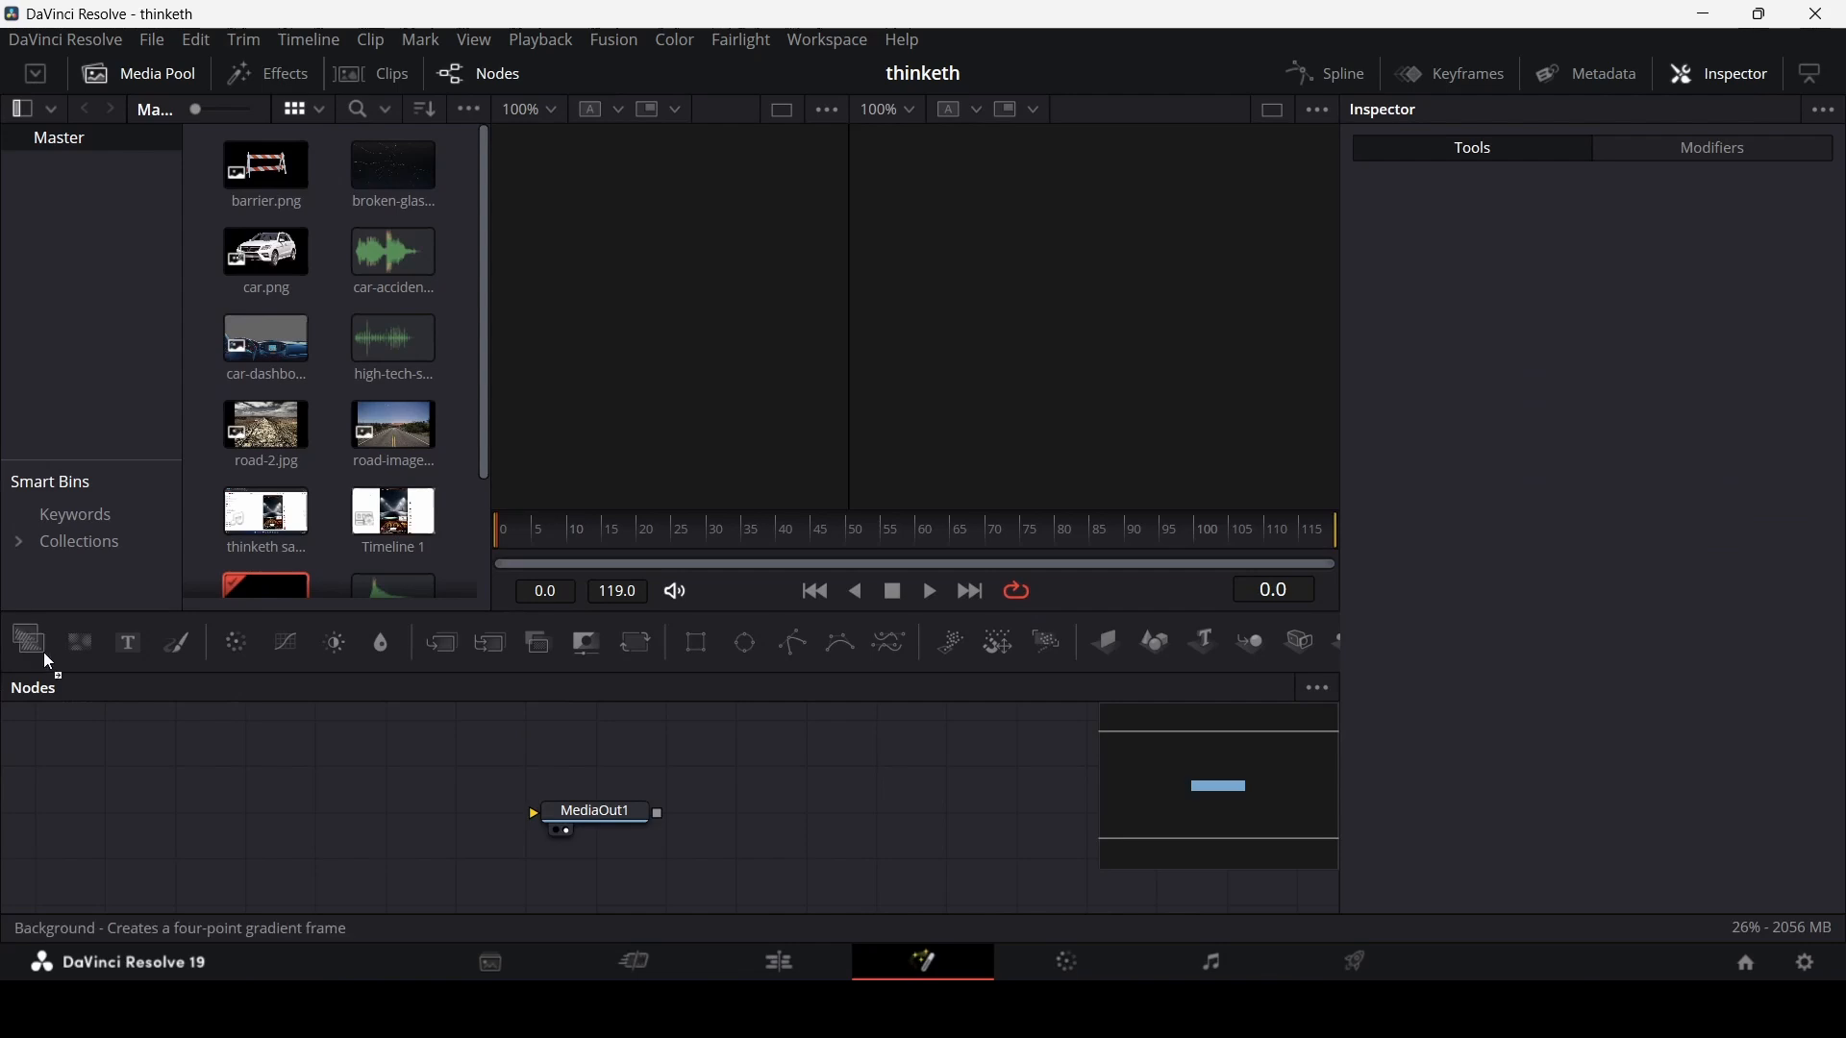
{"action": "left_click_drag", "start_coordinate": [32, 642], "coordinate": [534, 815]}
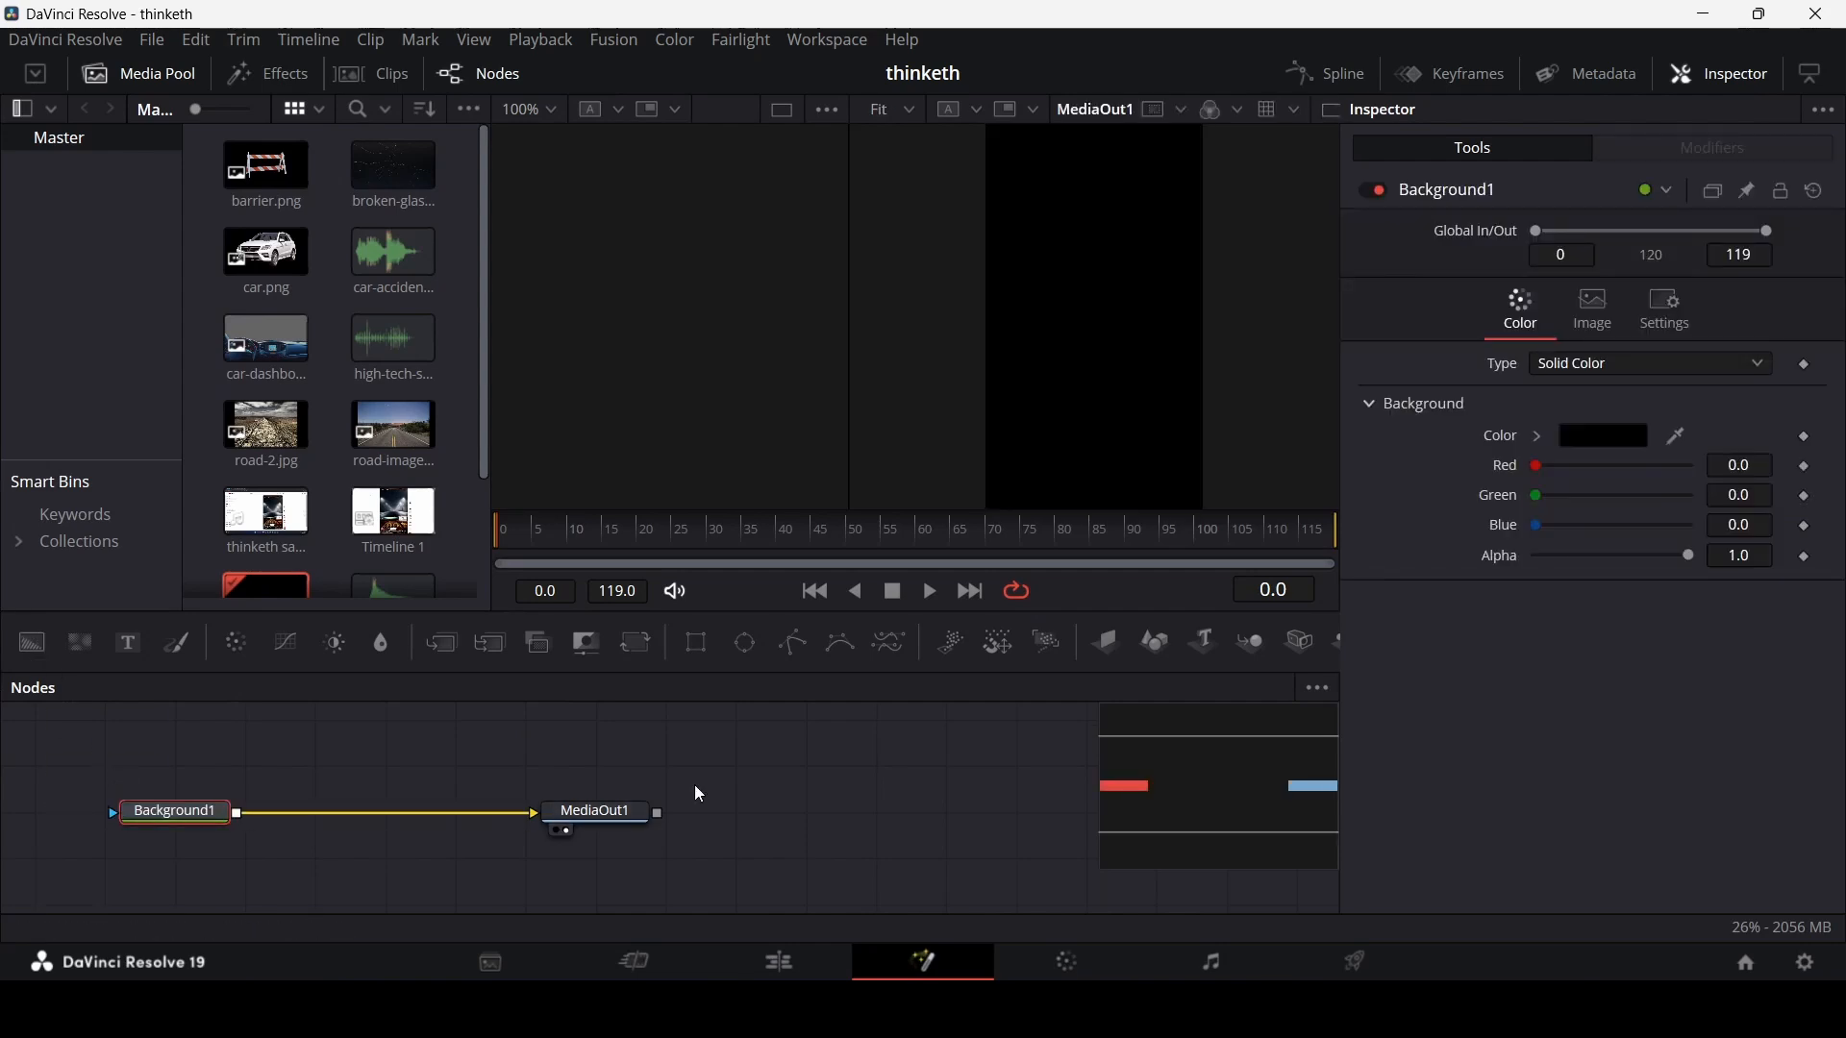
{"action": "left_click", "coordinate": [494, 644]}
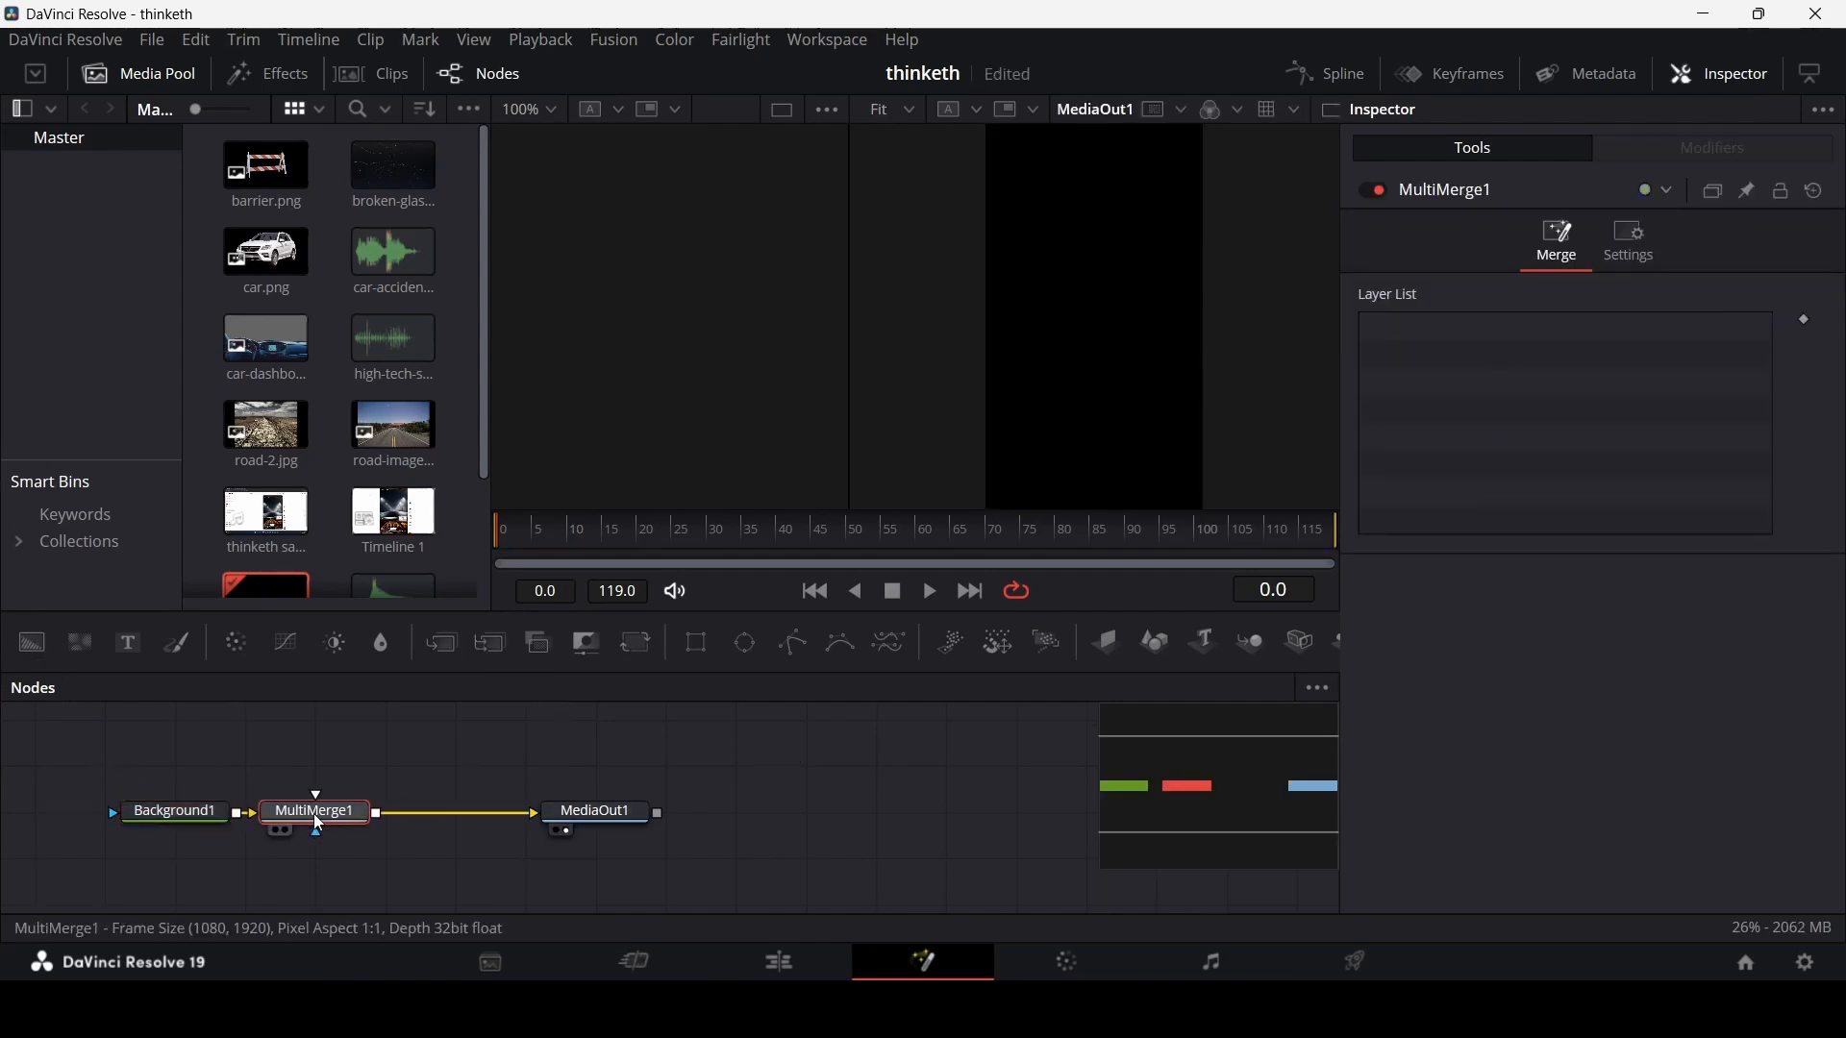
{"action": "left_click_drag", "start_coordinate": [314, 813], "coordinate": [377, 813]}
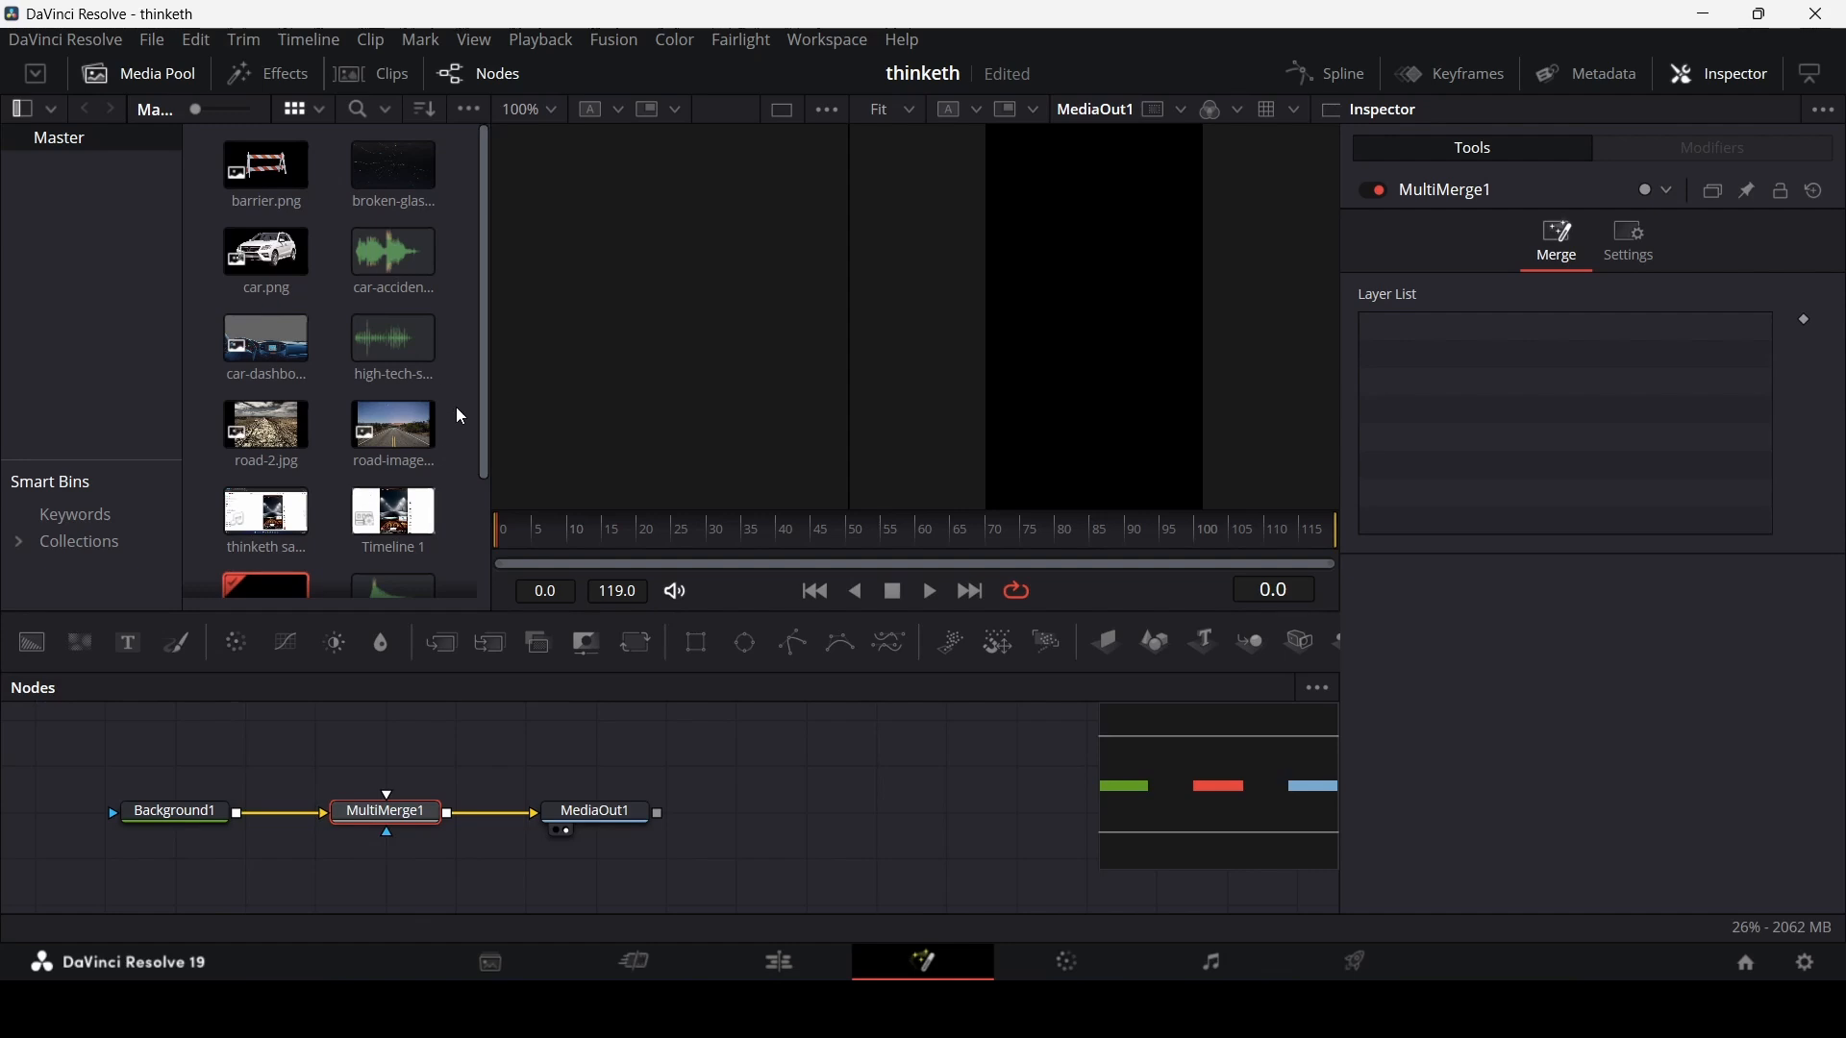
- Connect road-image.png to the MultiMerge as a new layer and rename that layer "road"
{"action": "left_click_drag", "start_coordinate": [404, 428], "coordinate": [406, 810]}
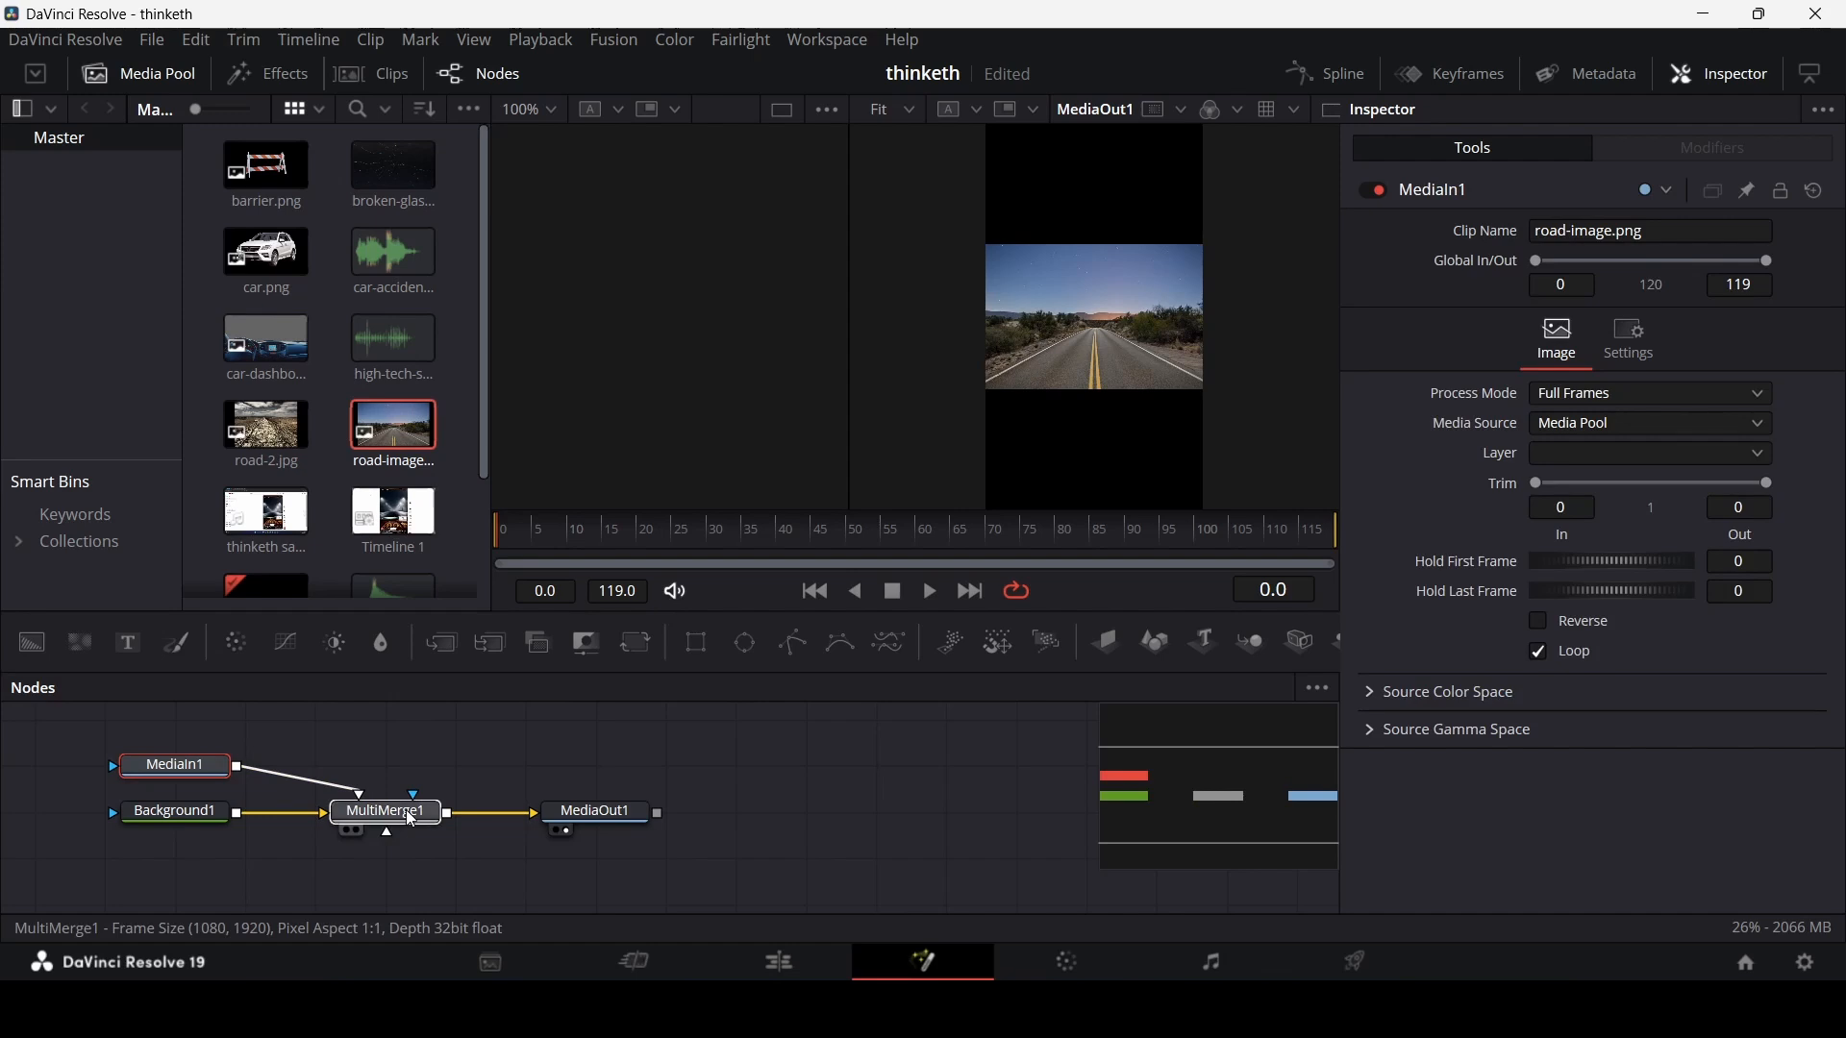
{"action": "left_click", "coordinate": [406, 811]}
{"action": "double_click", "coordinate": [1487, 329]}
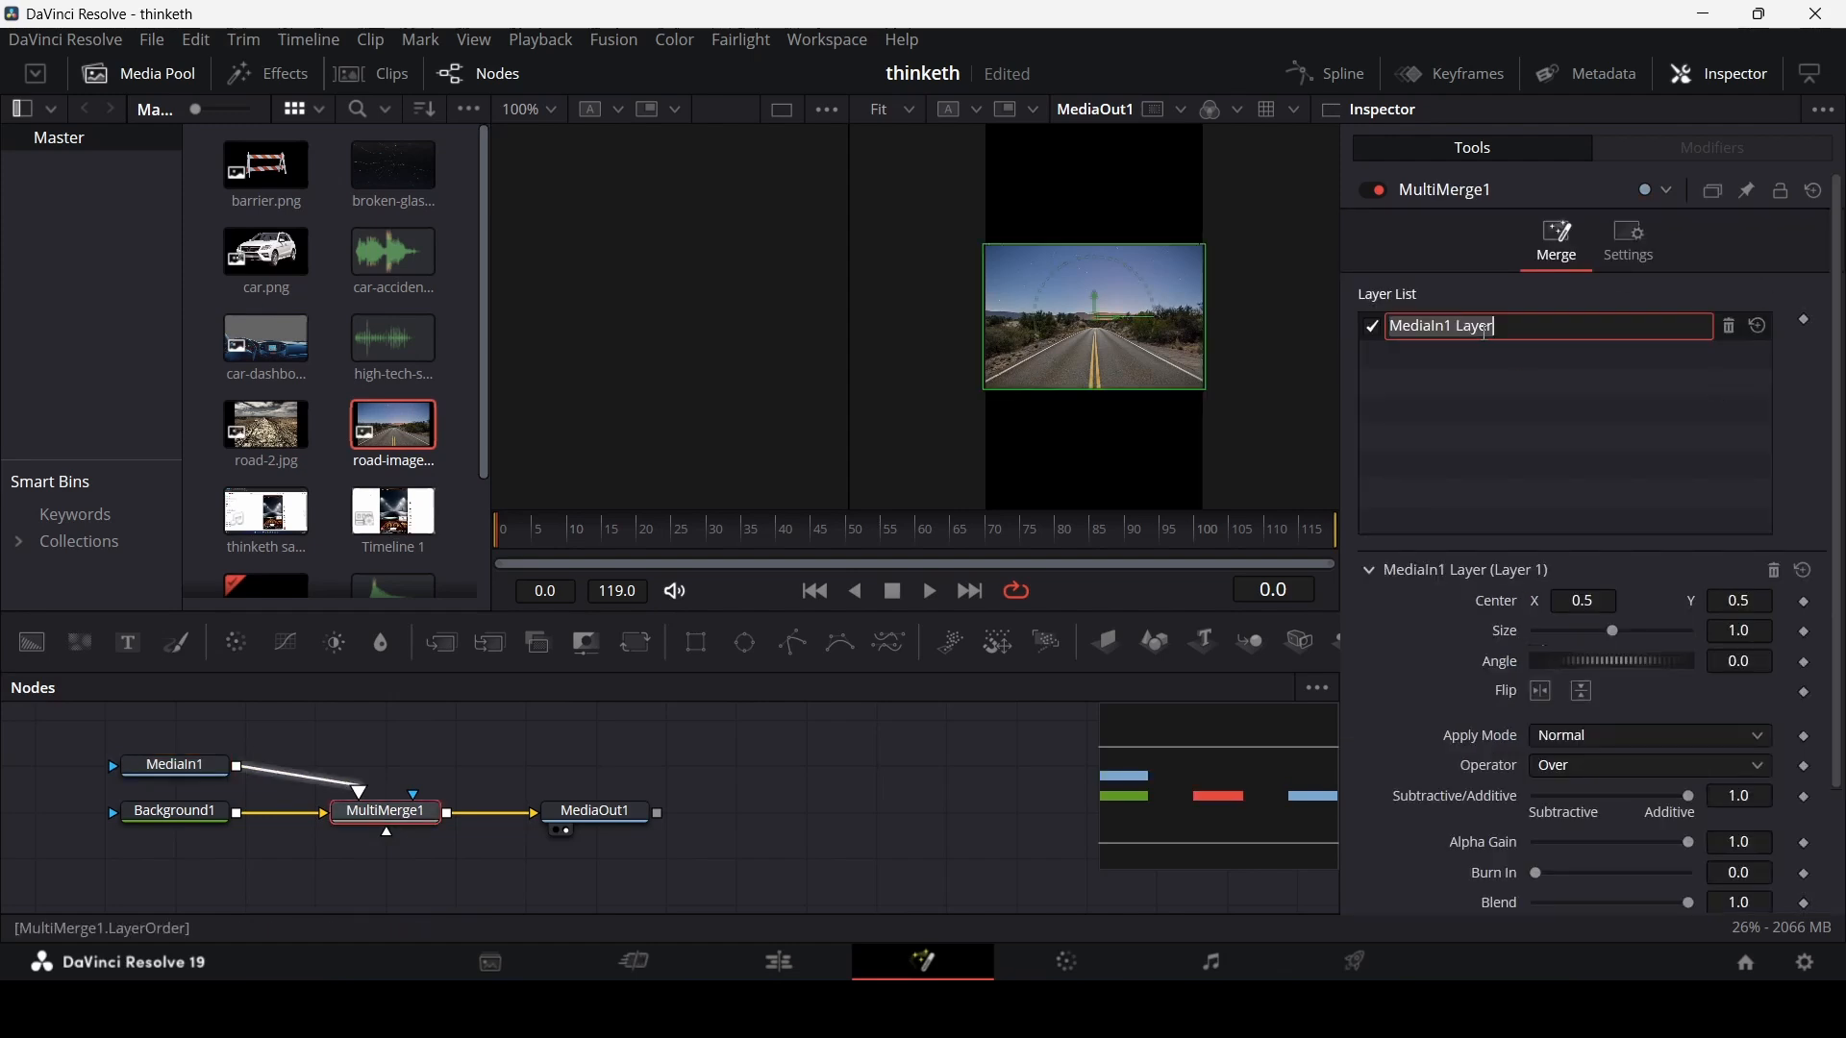
{"action": "type", "text": "road"}
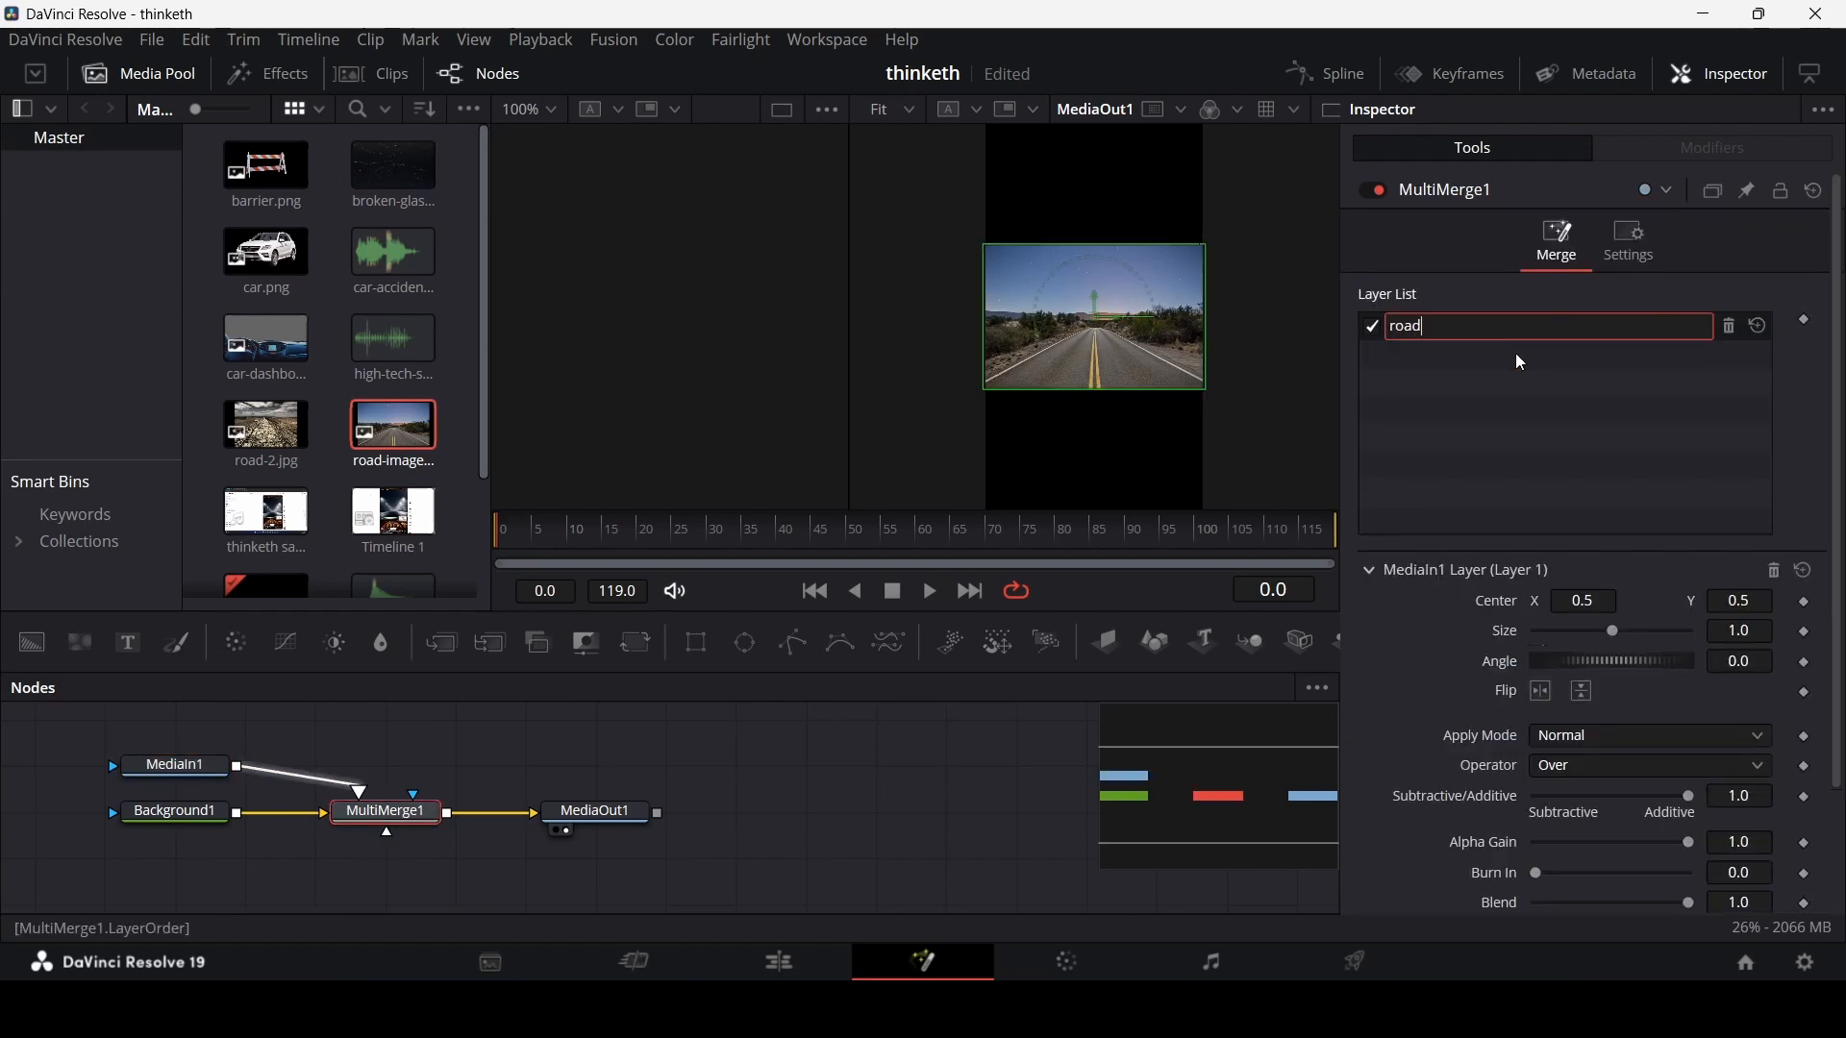
{"action": "key", "text": "Return"}
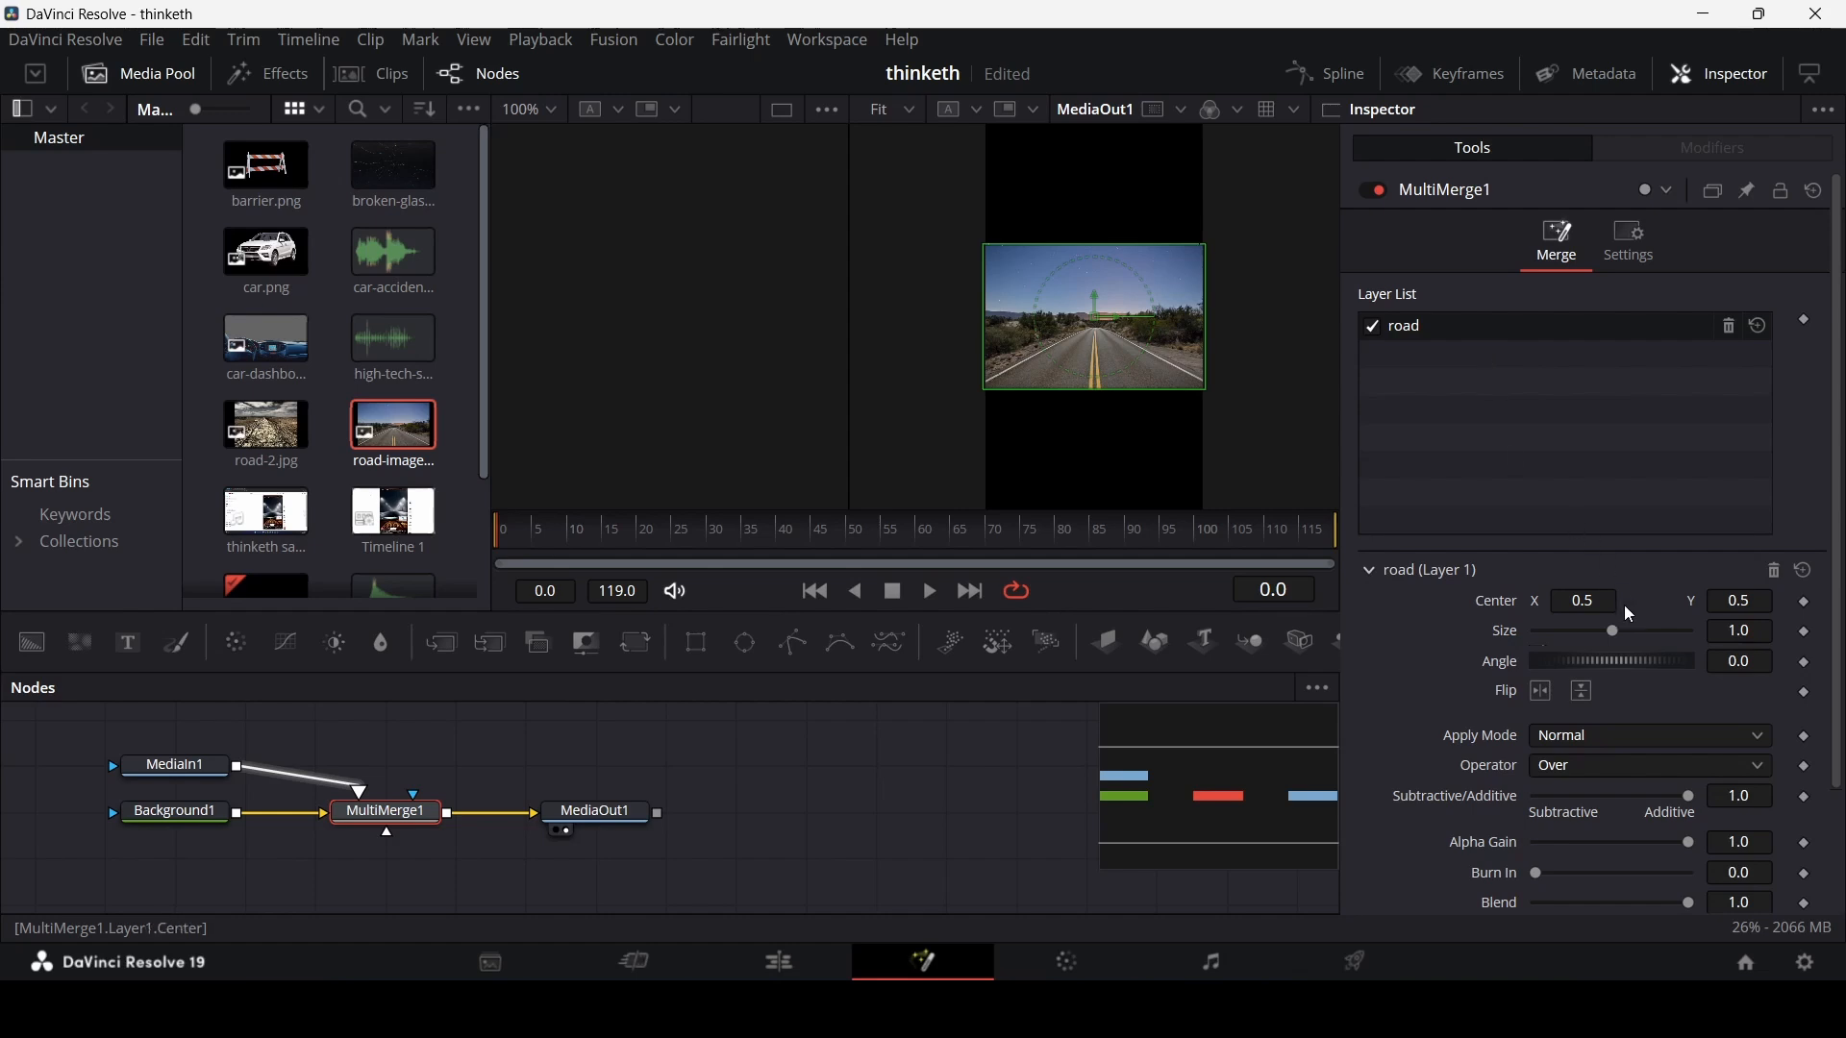
- Set the road layer's size to 3.0 so the image fills the vertical frame
{"action": "left_click_drag", "start_coordinate": [1619, 635], "coordinate": [1652, 635]}
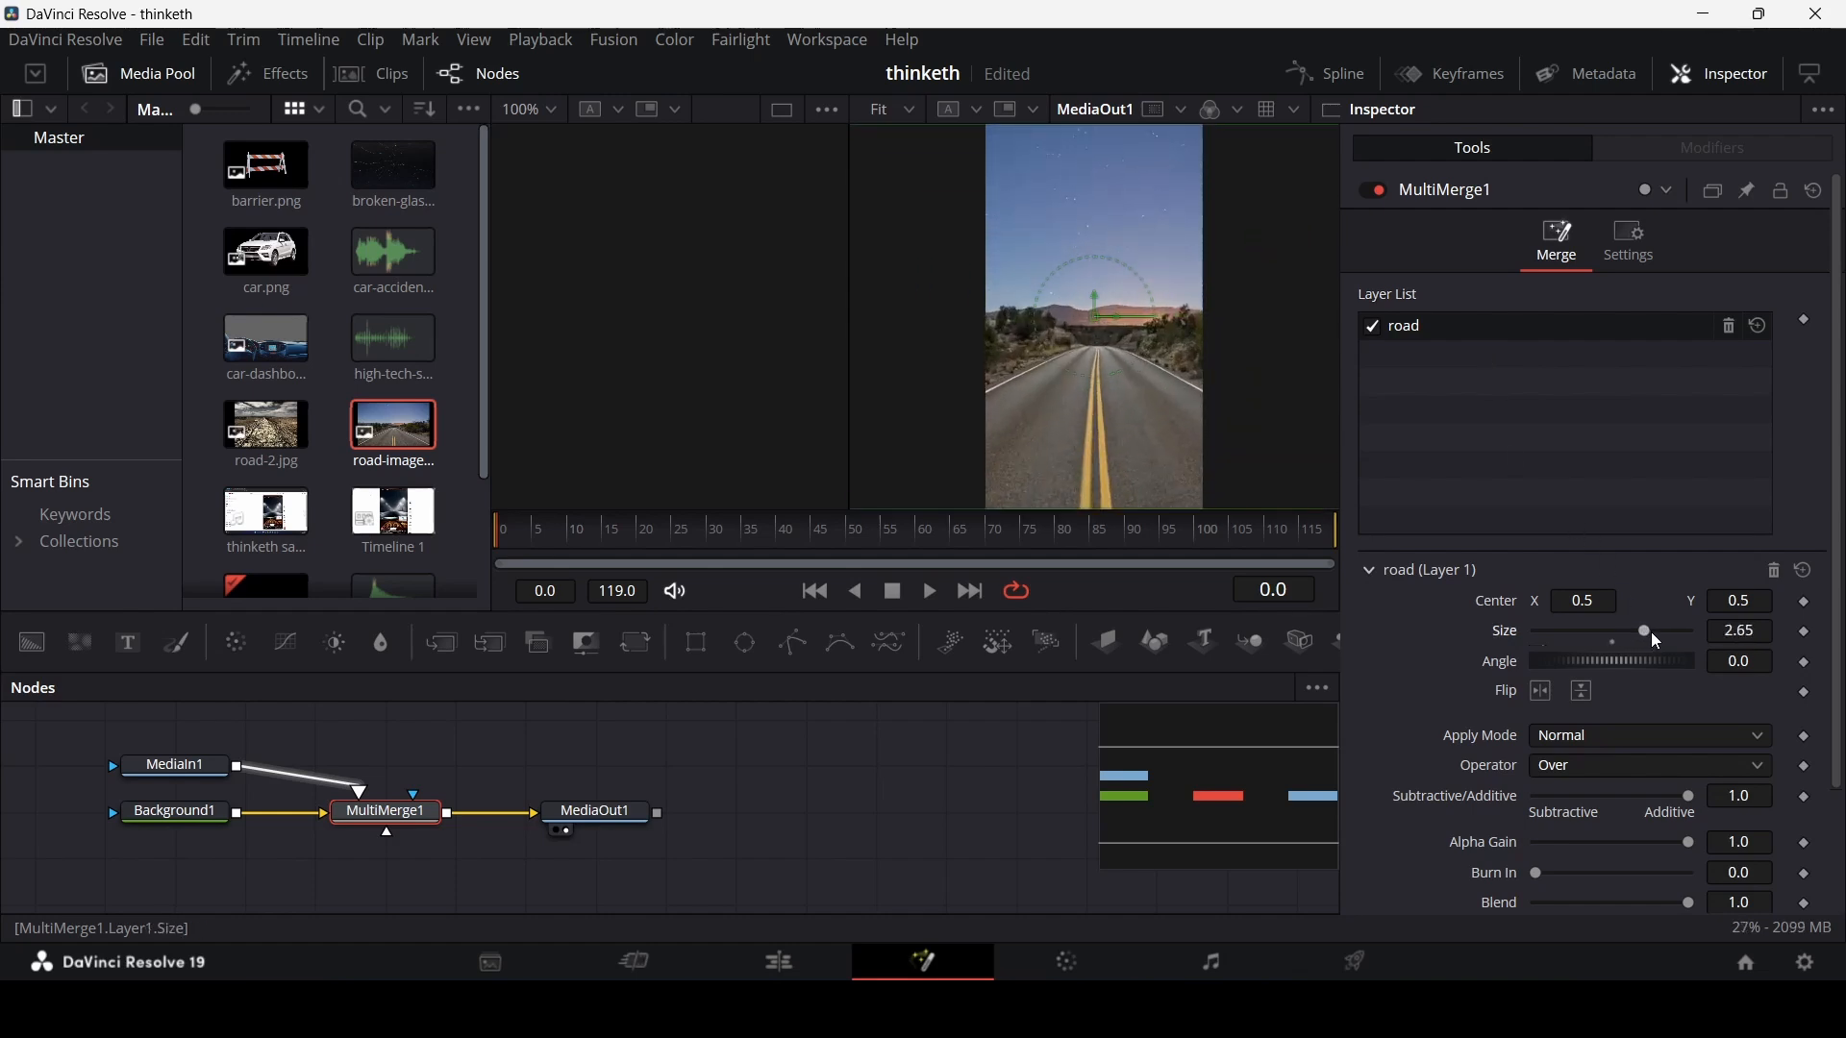
{"action": "left_click", "coordinate": [1758, 637]}
{"action": "type", "text": "3"}
{"action": "key", "text": "Tab"}
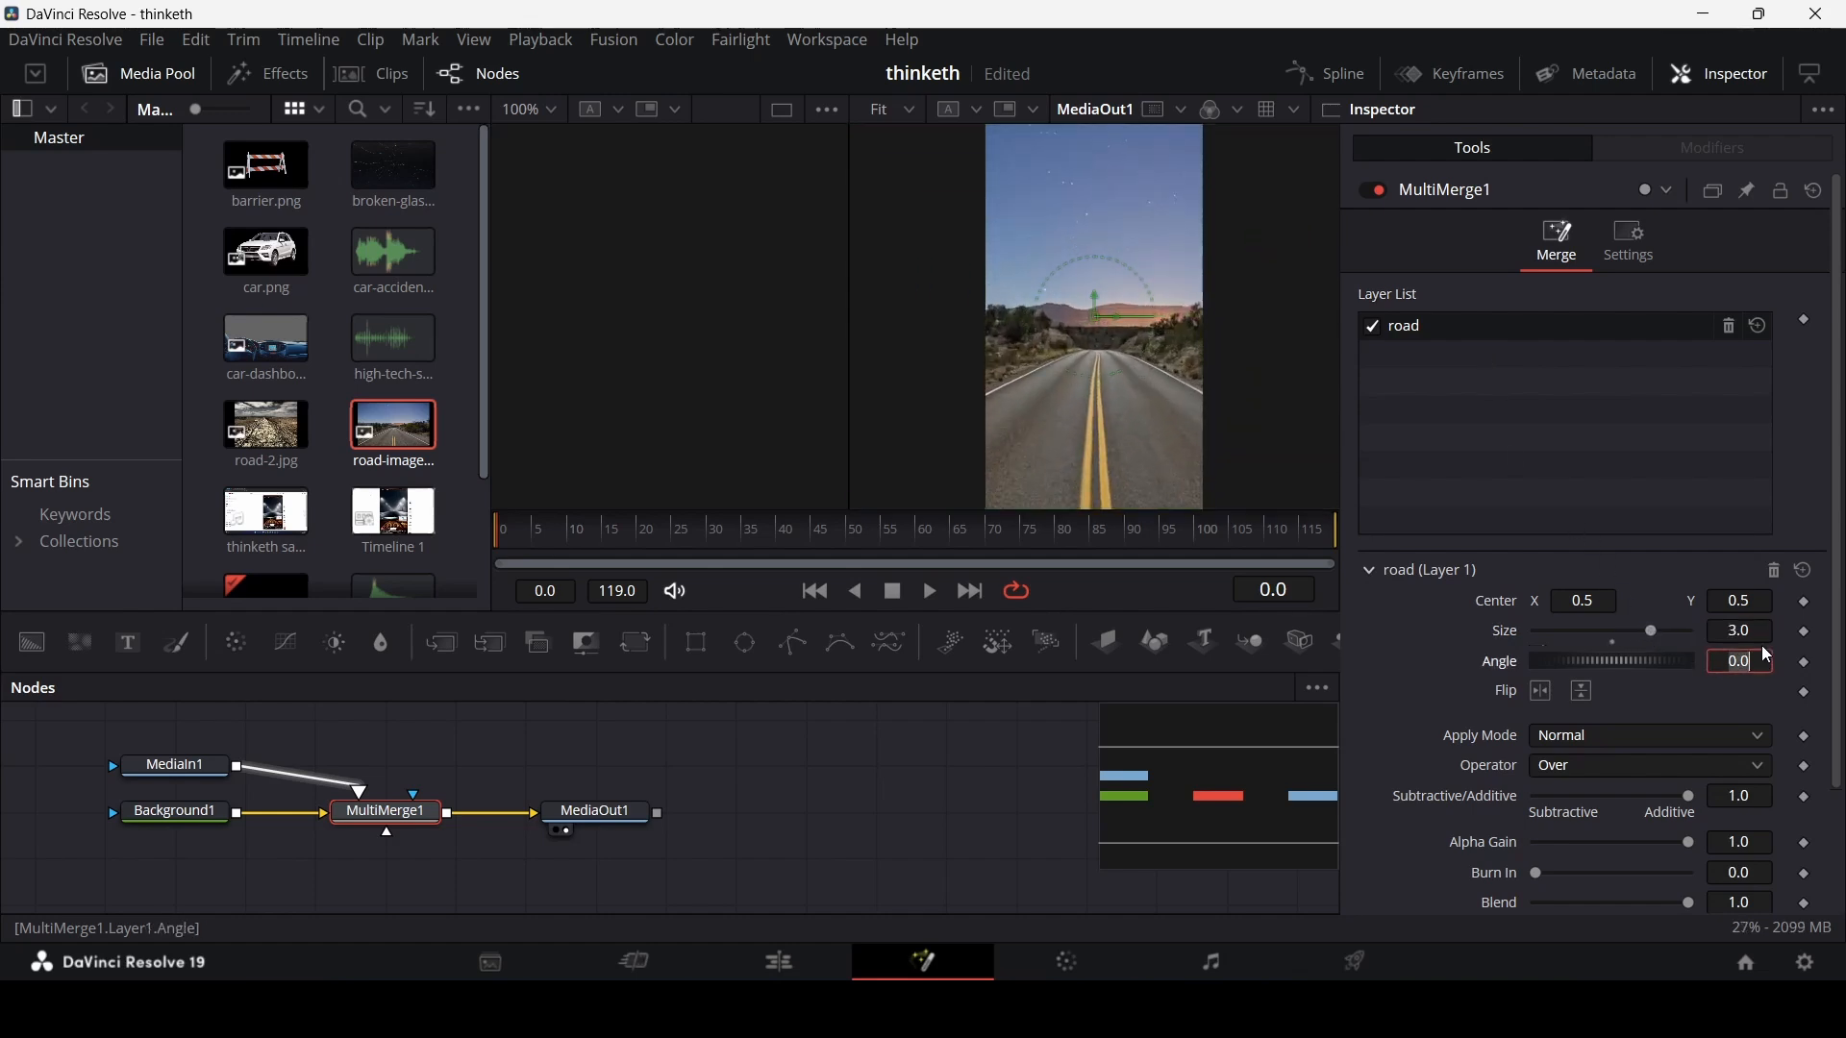
{"action": "scroll", "coordinate": [1111, 380], "scroll_direction": "down", "scroll_amount": 1}
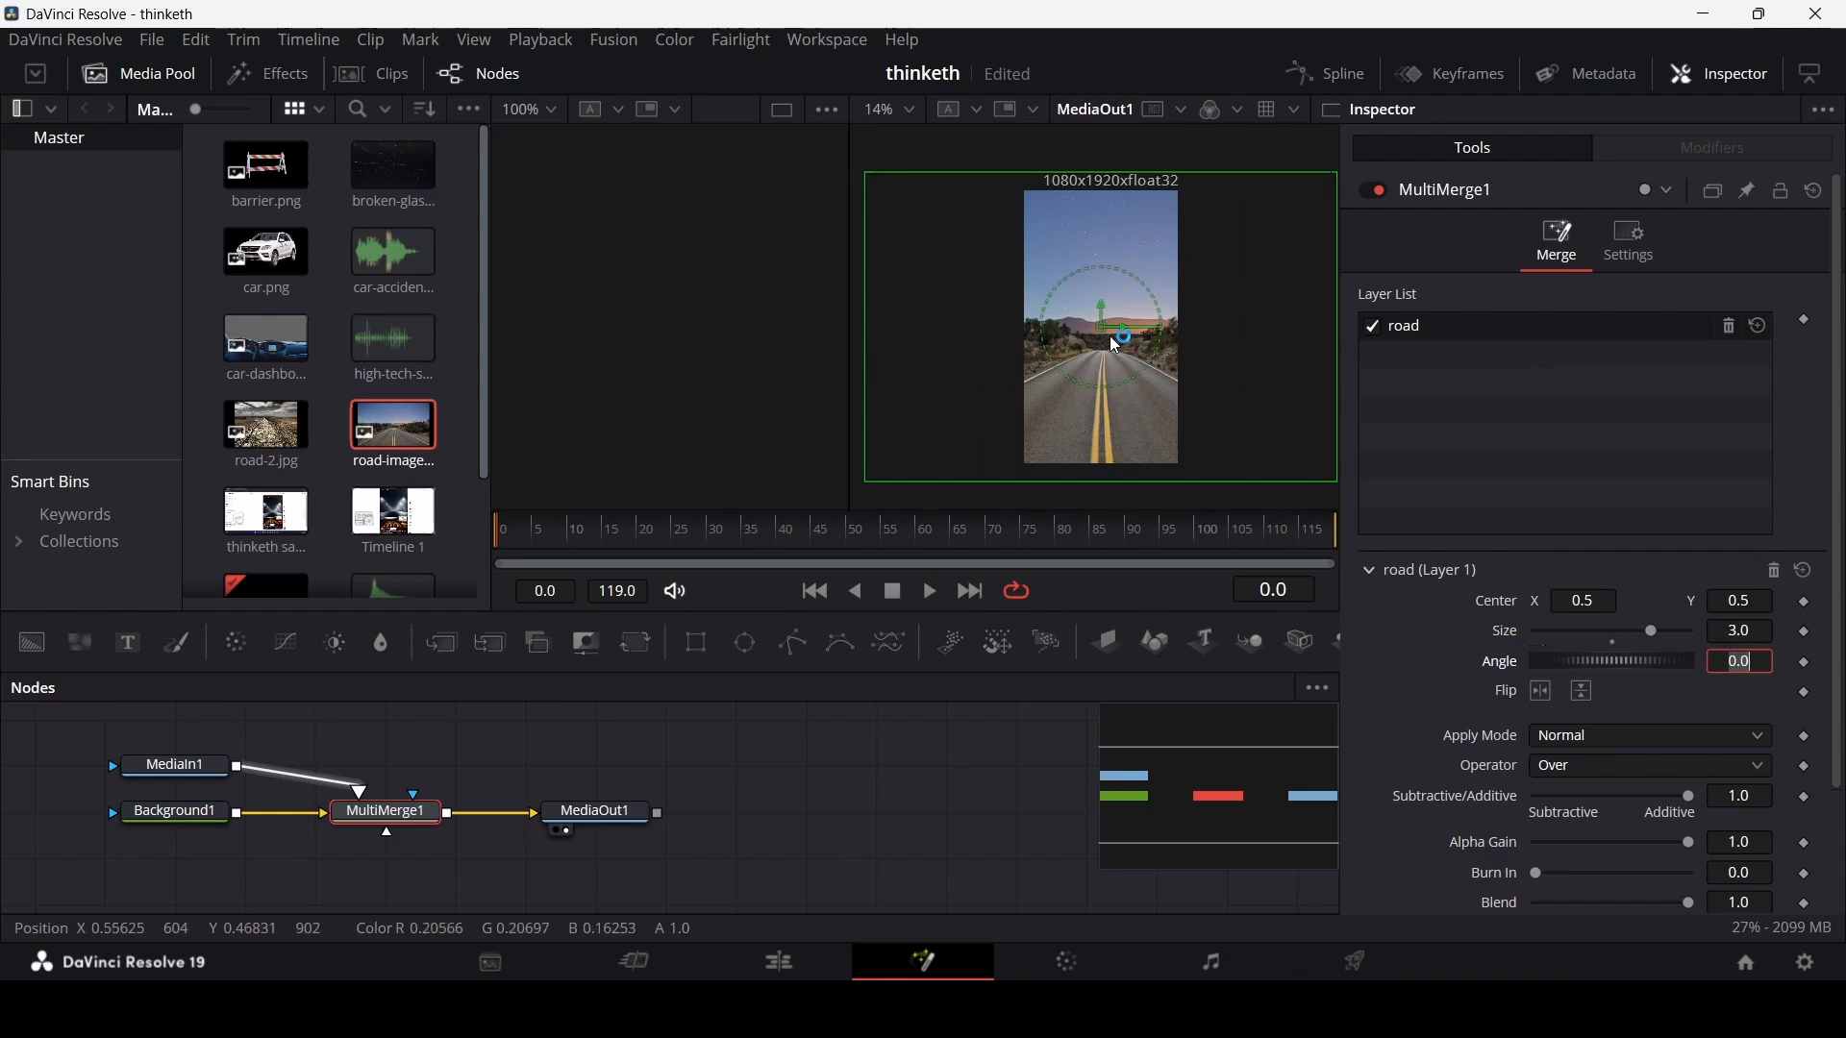
{"action": "left_click", "coordinate": [893, 771]}
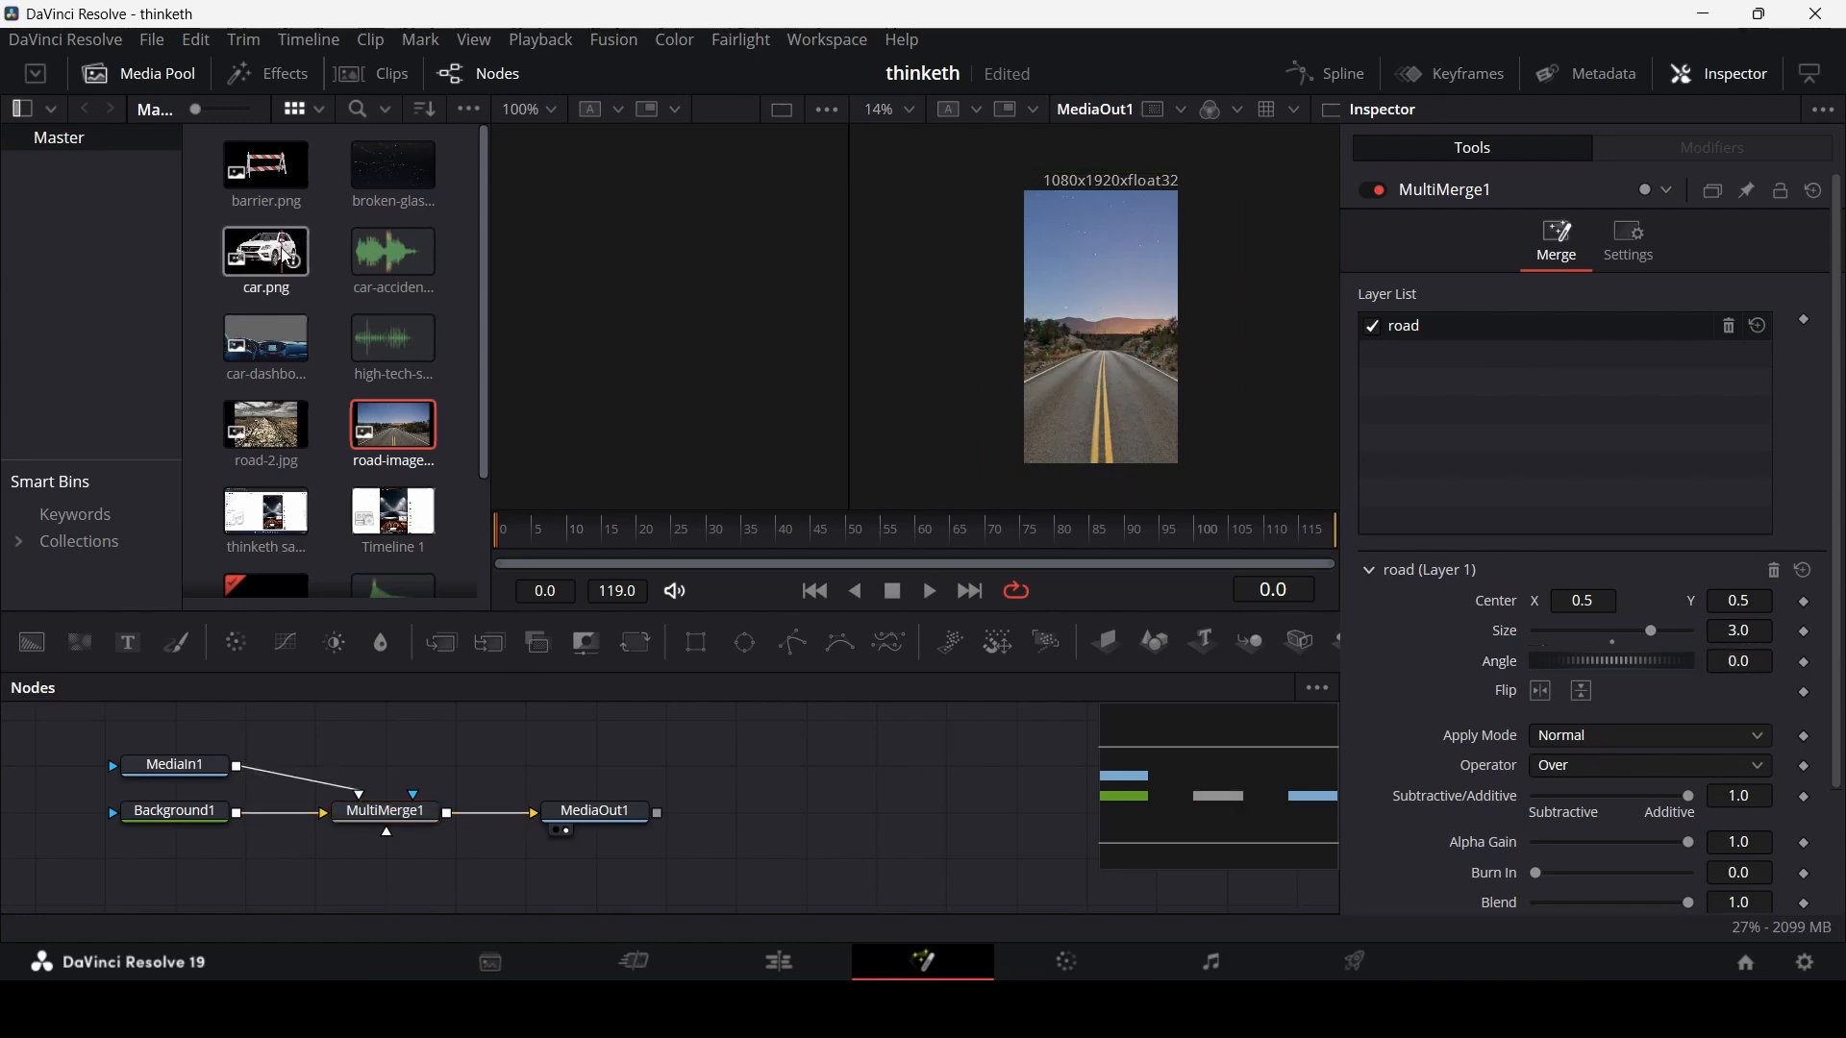
- Connect car.png to the MultiMerge as a layer above the road and rename that layer "car"
{"action": "left_click_drag", "start_coordinate": [266, 257], "coordinate": [402, 855]}
{"action": "left_click", "coordinate": [402, 854]}
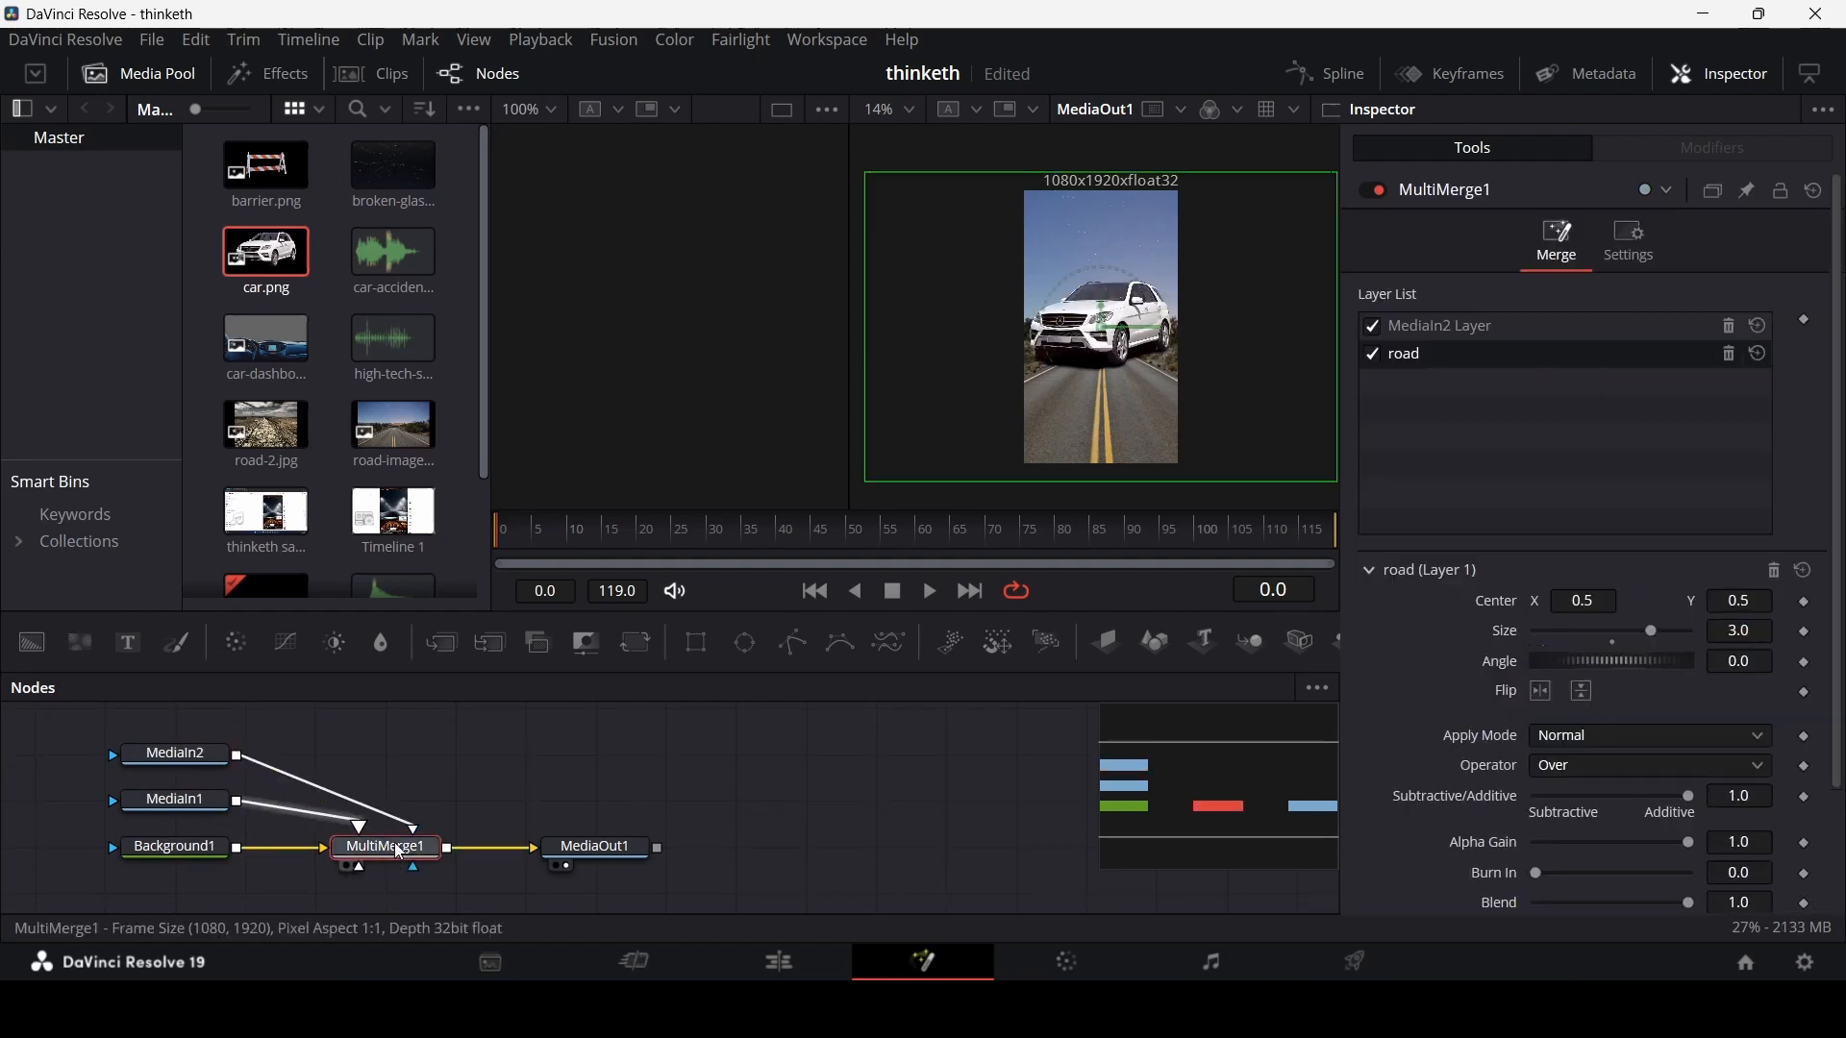
{"action": "double_click", "coordinate": [1449, 327]}
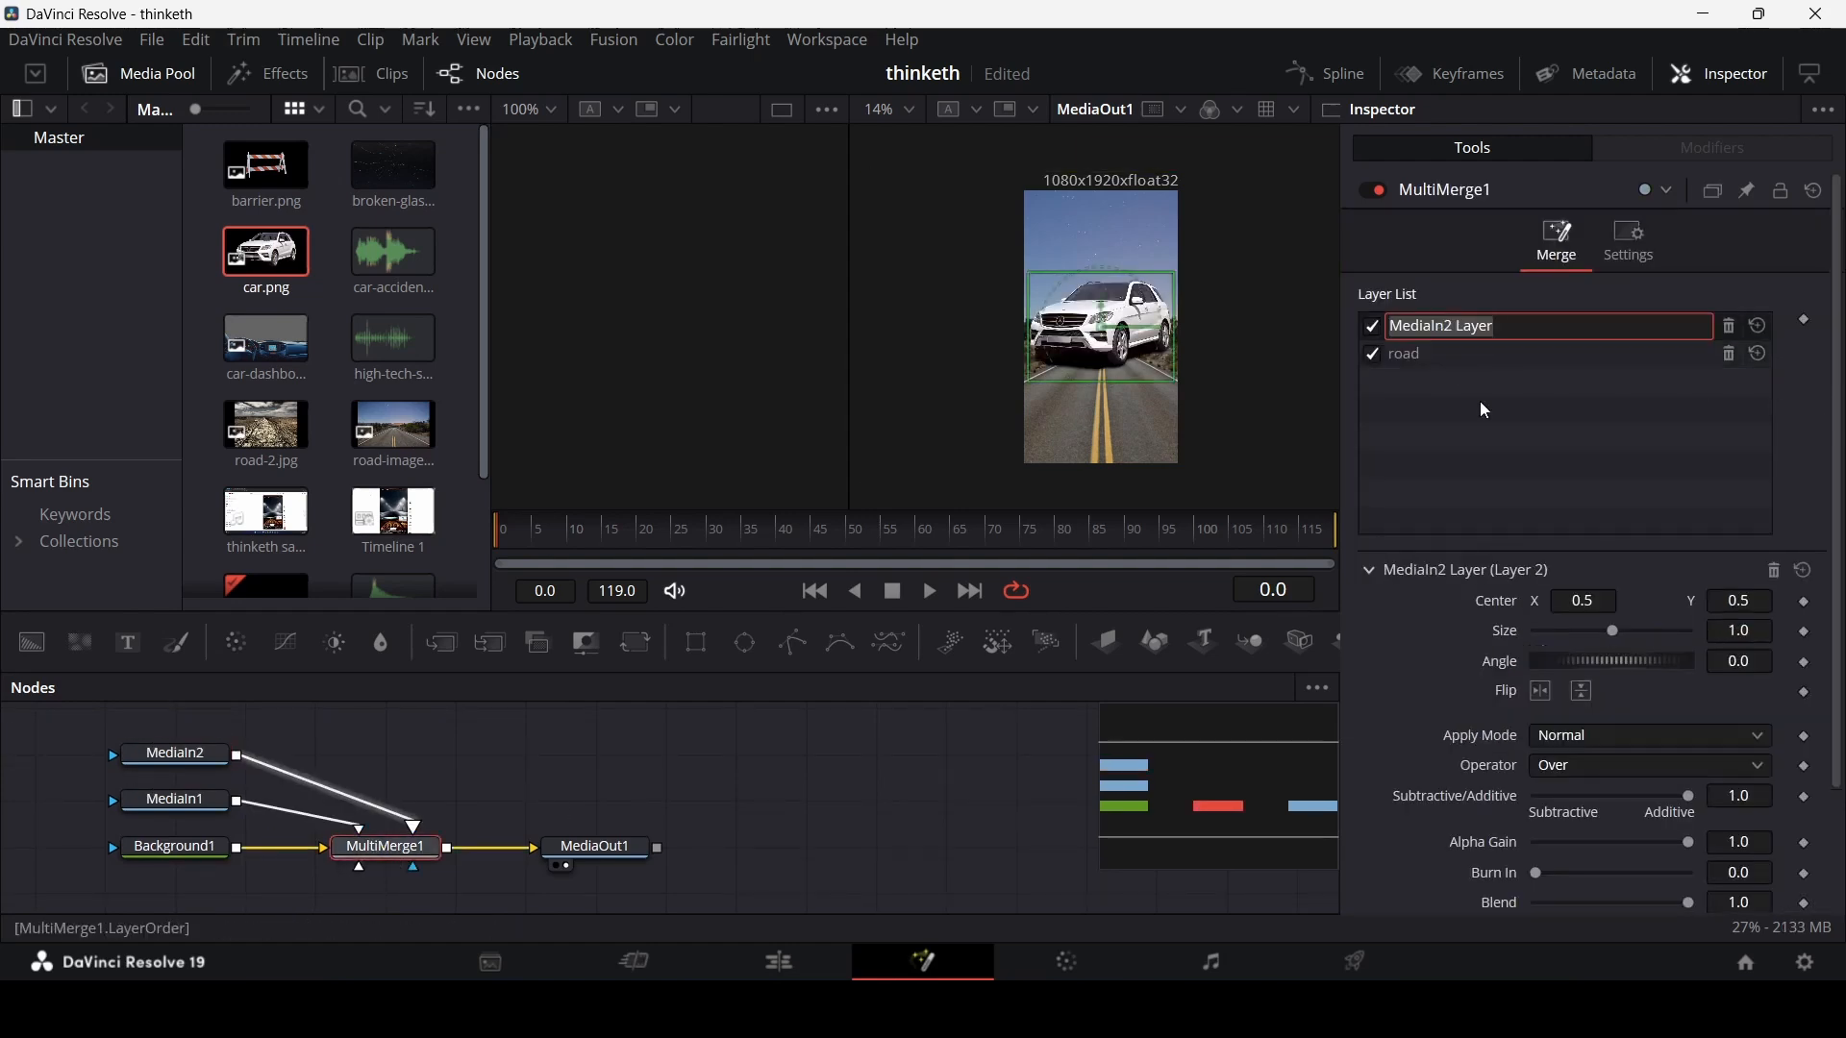
{"action": "type", "text": "car"}
{"action": "key", "text": "Return"}
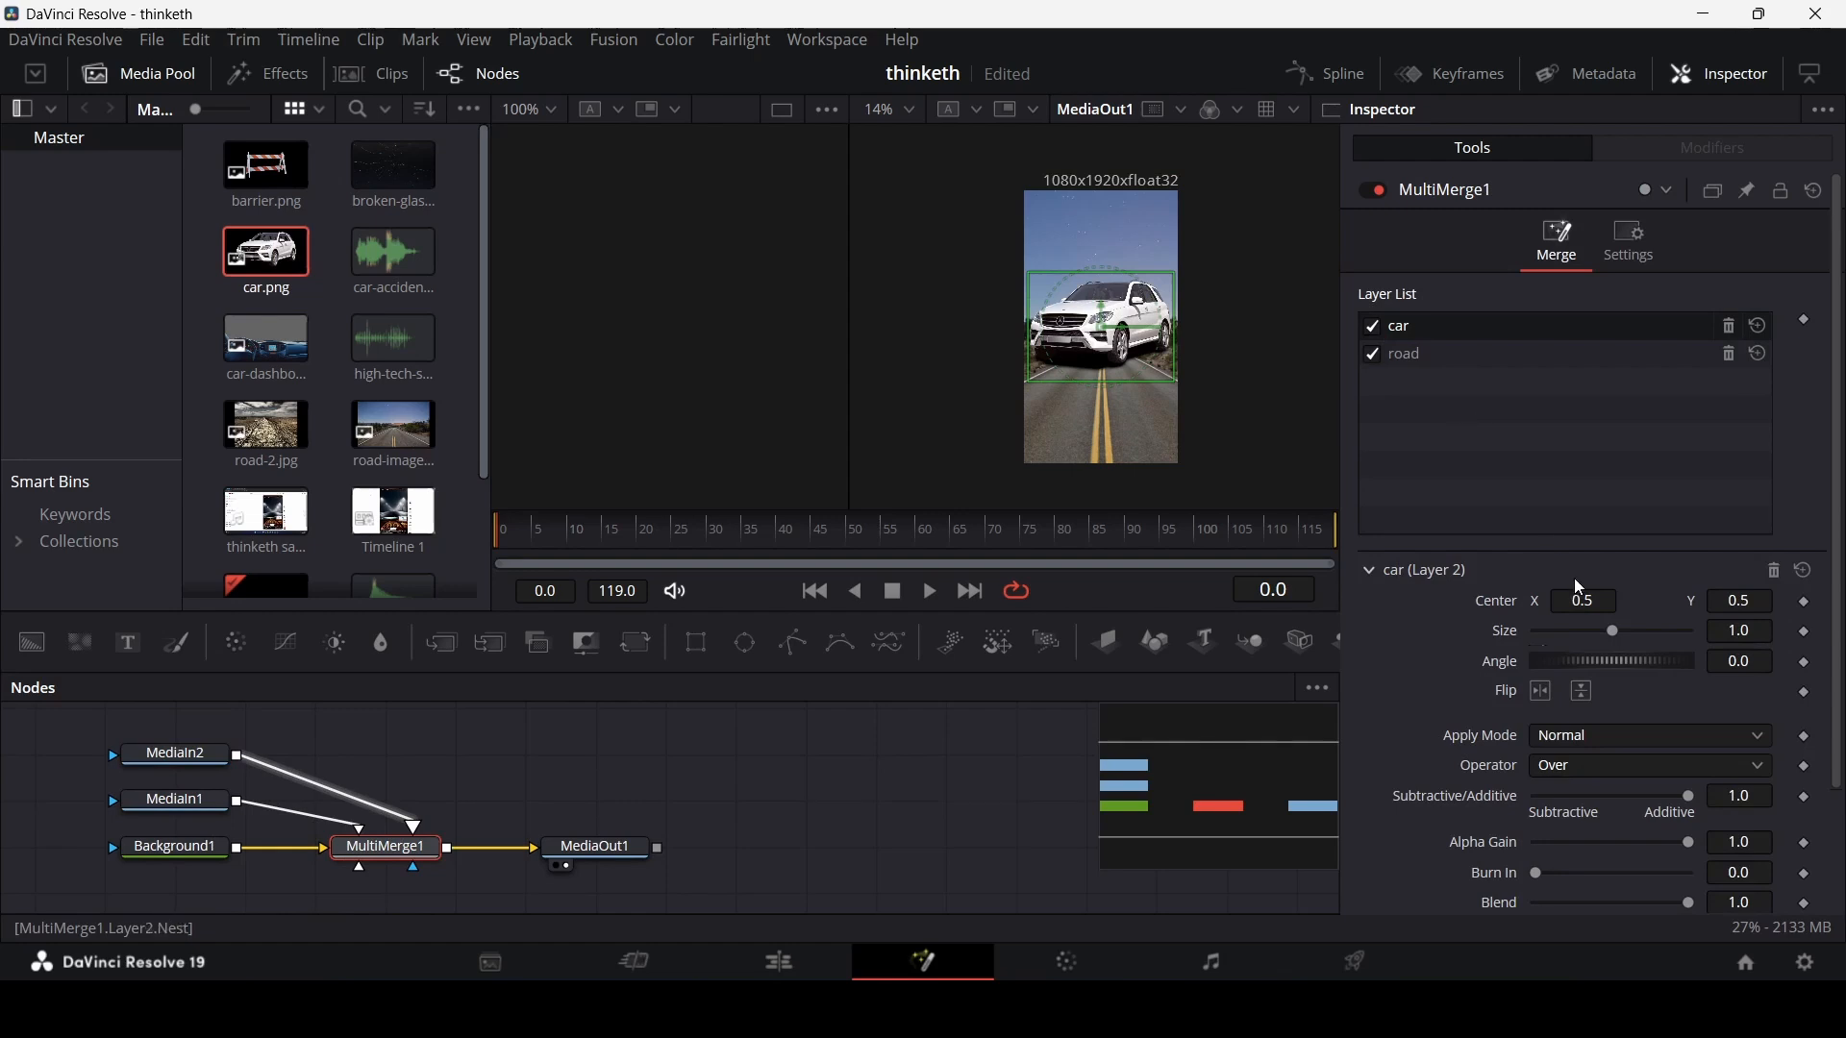
- Set the car layer's size to 1.5 and shift it horizontally to a center X of about 0.67
{"action": "left_click", "coordinate": [1765, 637]}
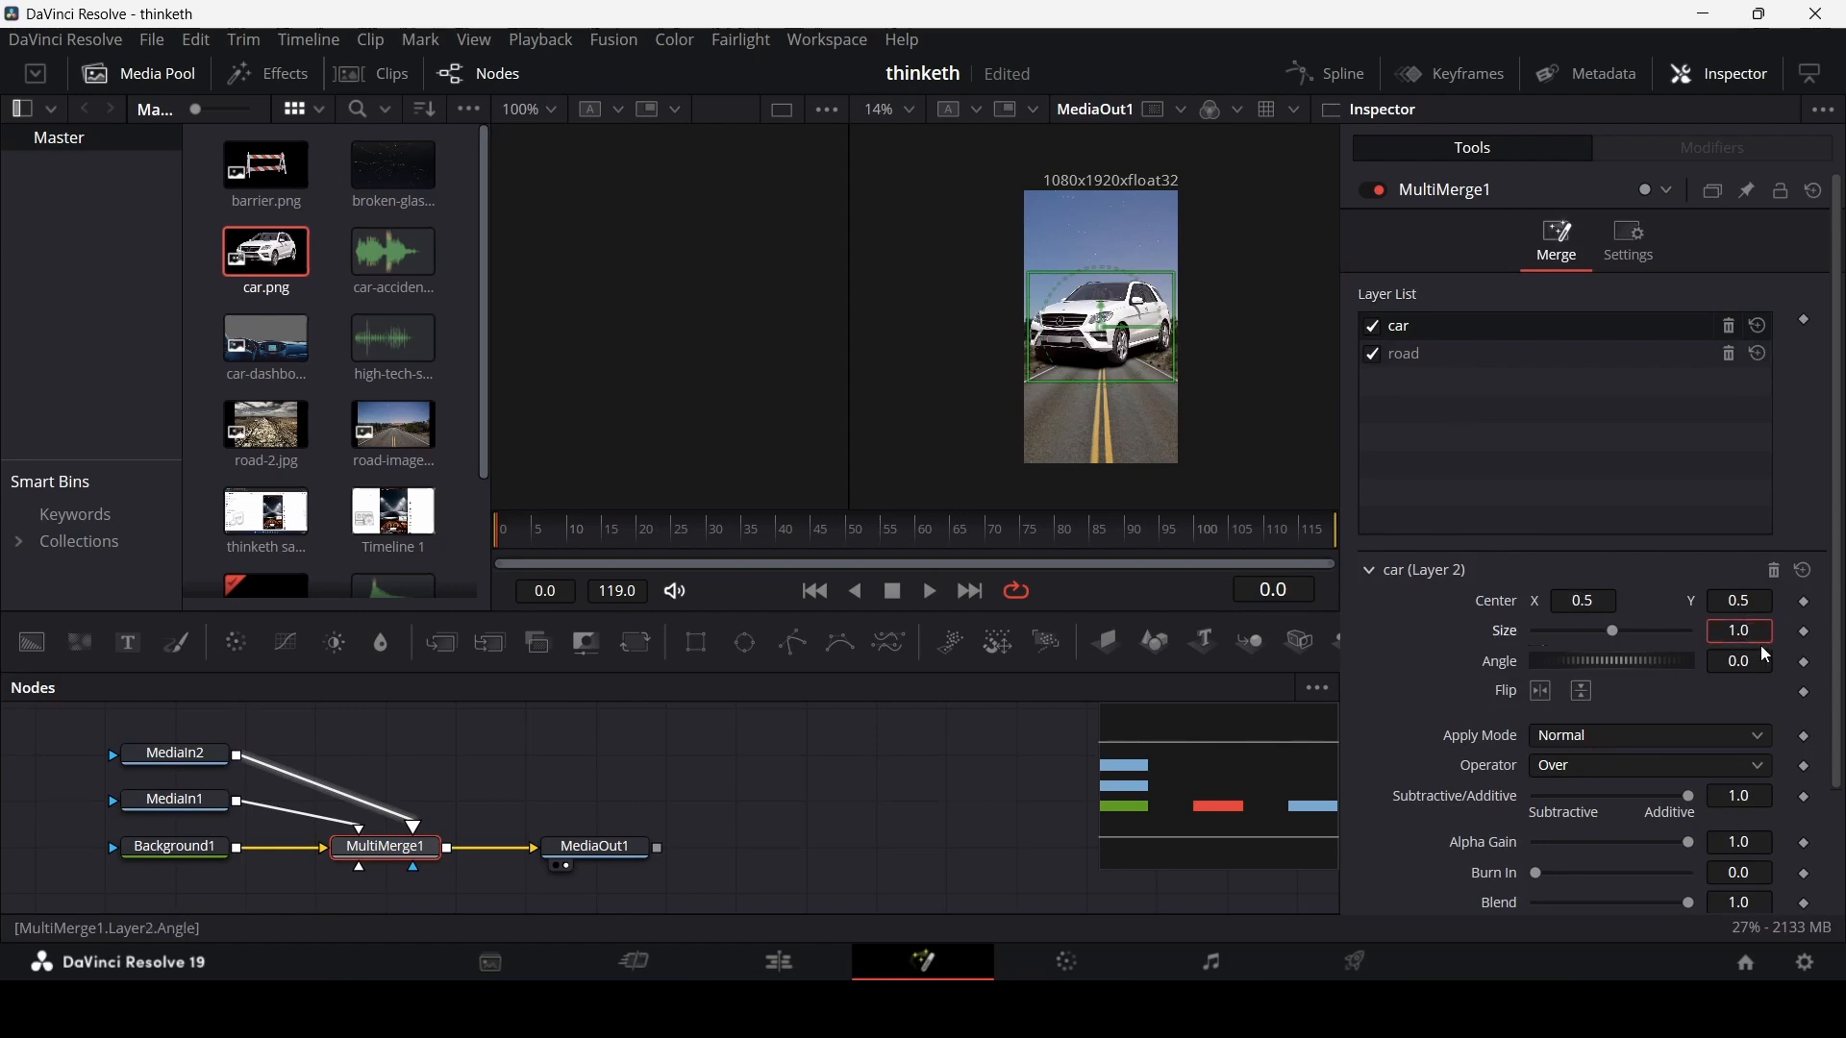
{"action": "type", "text": "1.5"}
{"action": "left_click", "coordinate": [1767, 655]}
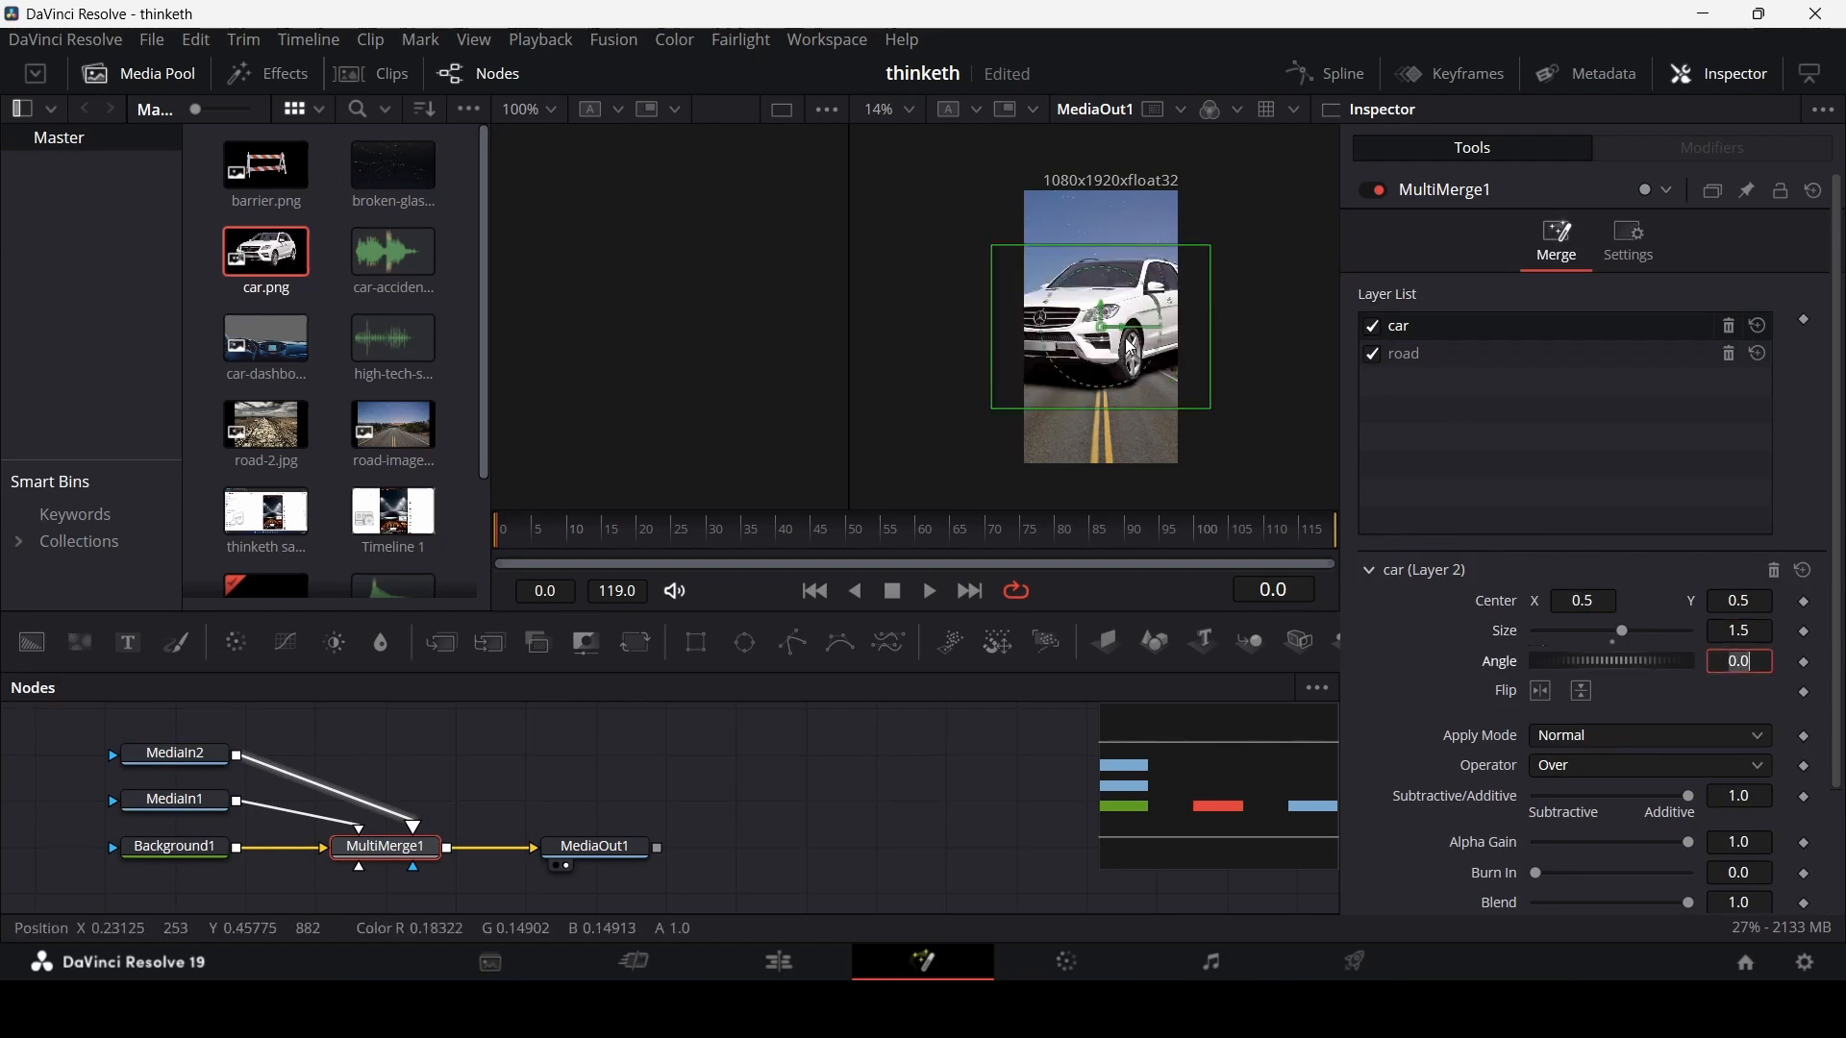
{"action": "left_click_drag", "start_coordinate": [1126, 328], "coordinate": [1155, 328]}
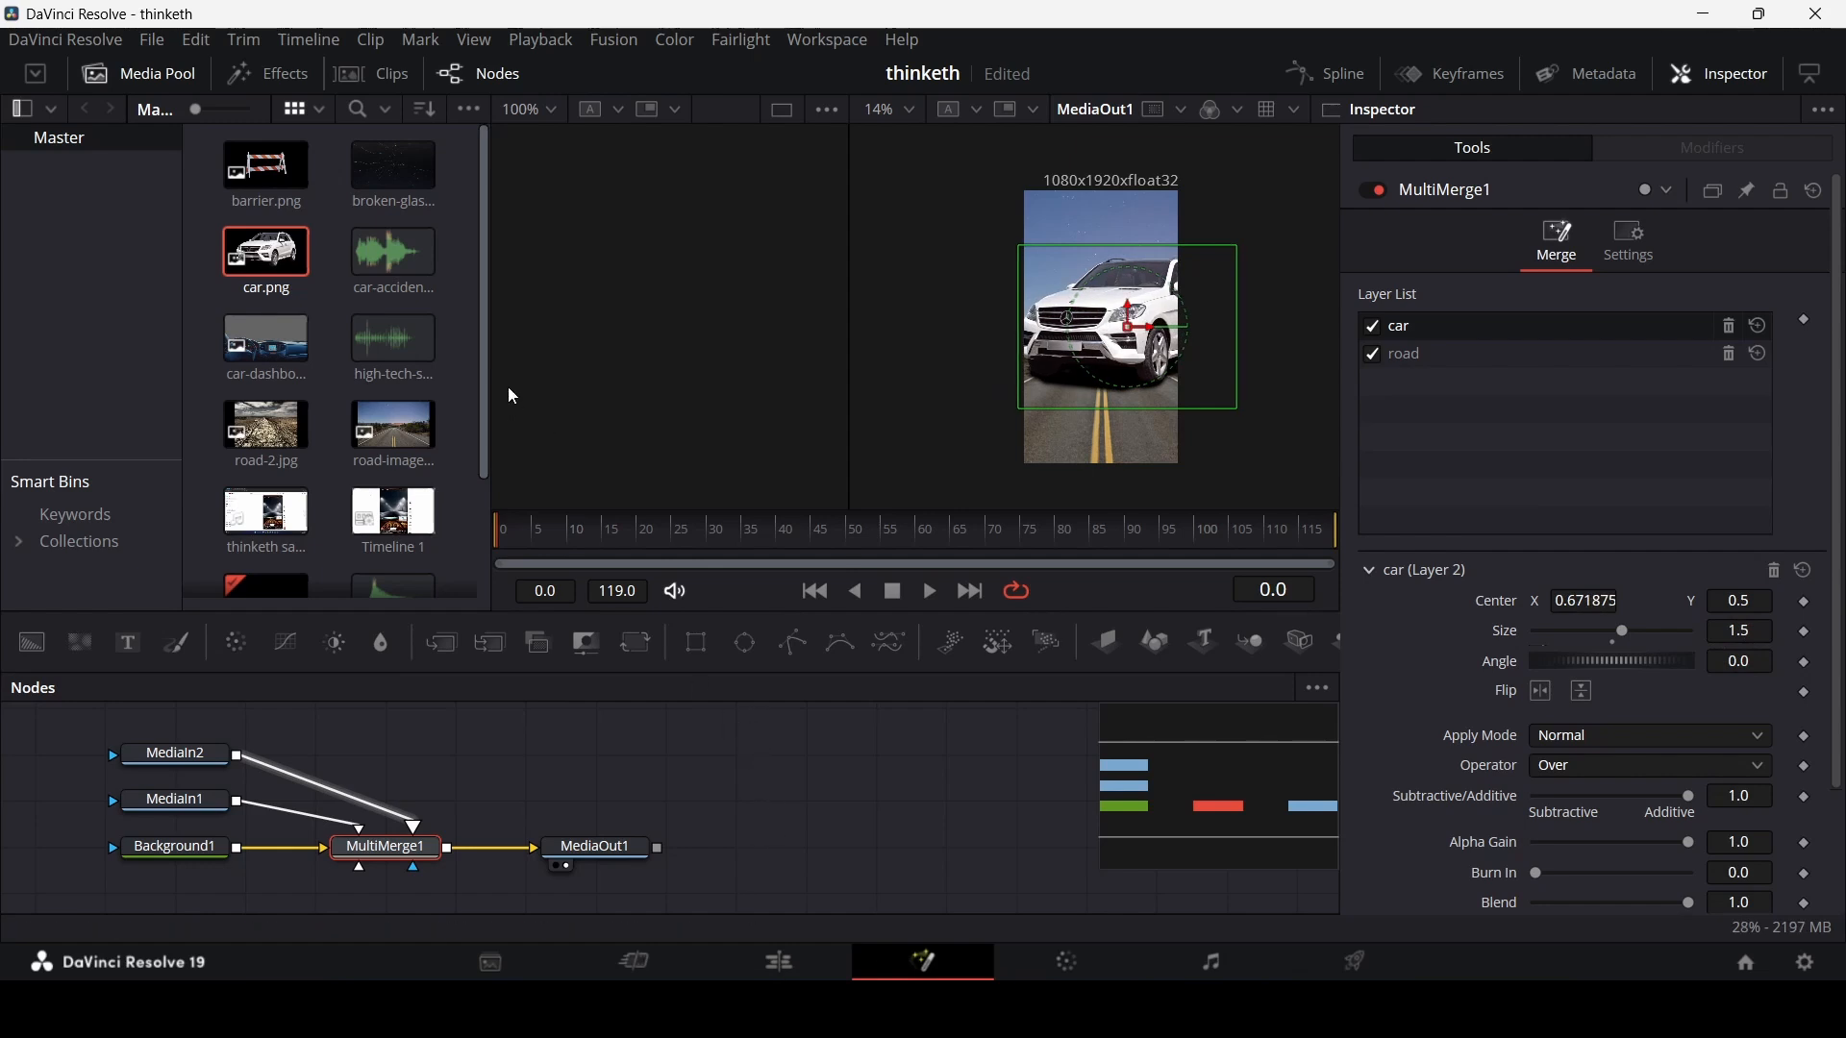
- Connect car-dashboard.png to the MultiMerge as the uppermost layer and rename that layer "dashboard"
{"action": "left_click_drag", "start_coordinate": [265, 356], "coordinate": [423, 904]}
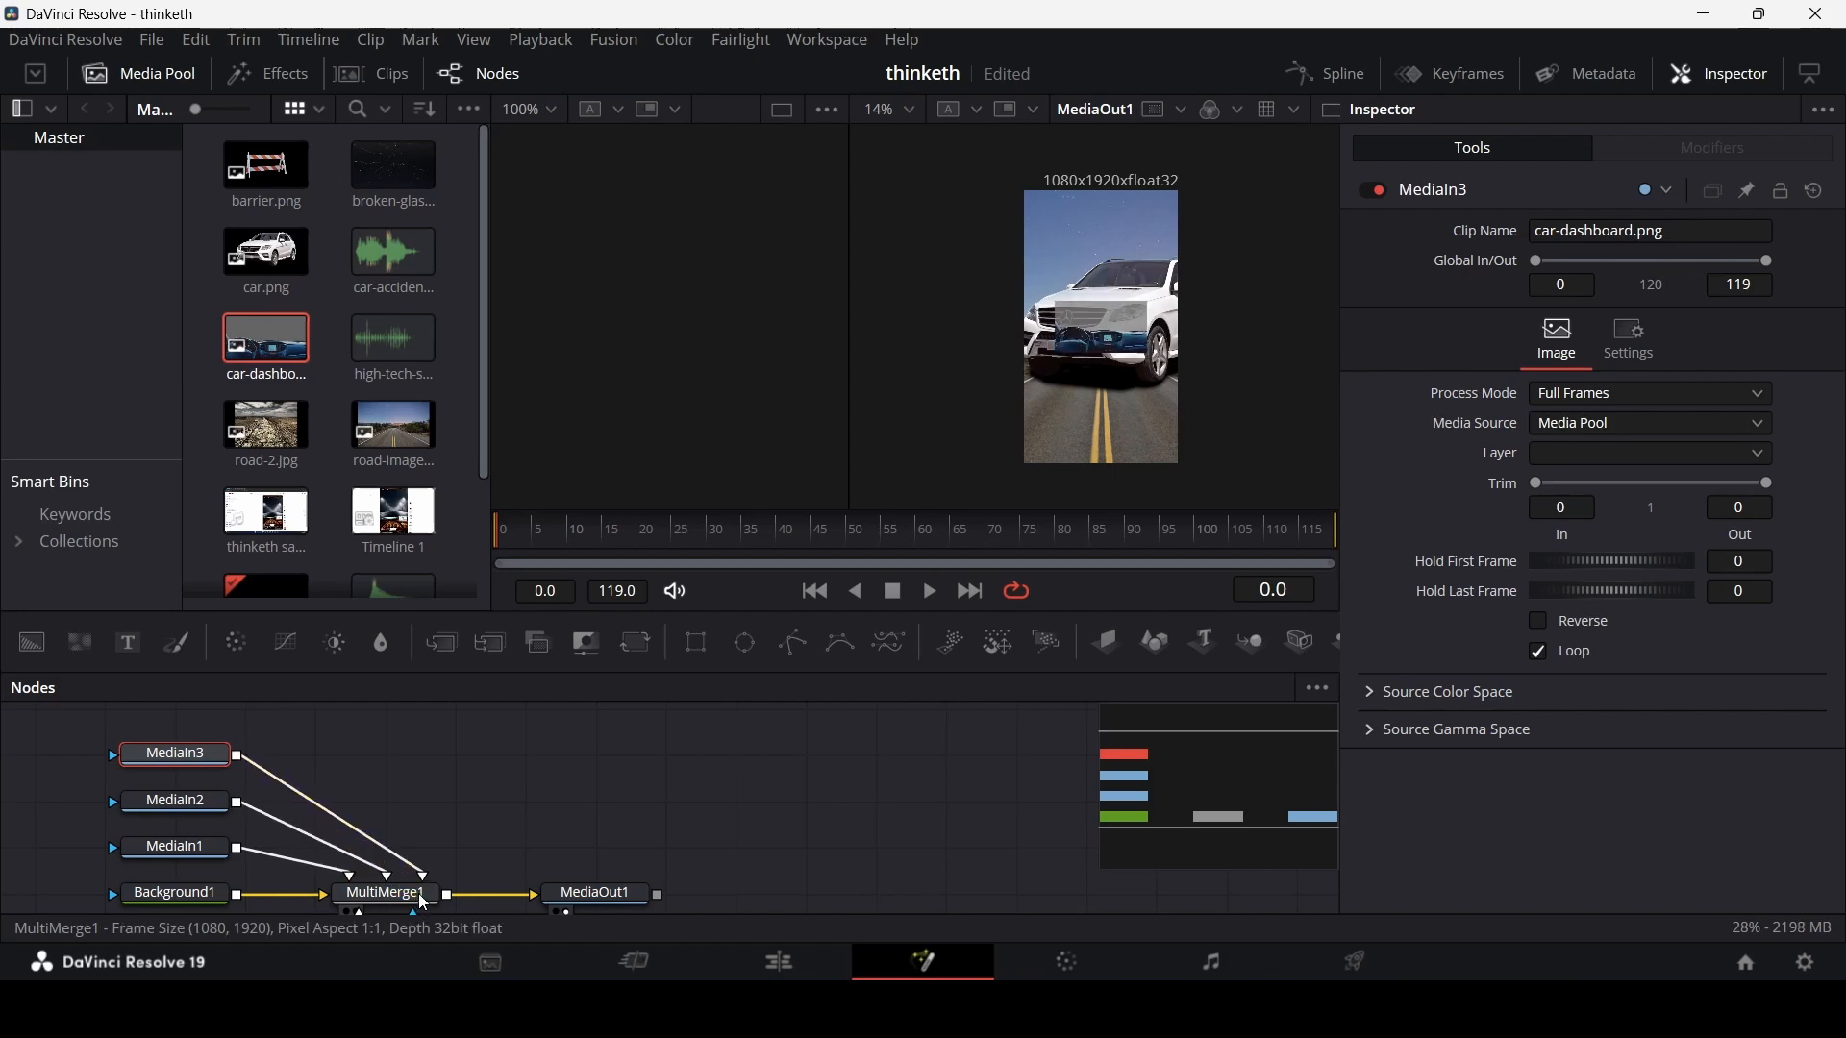
{"action": "left_click", "coordinate": [414, 899]}
{"action": "double_click", "coordinate": [1439, 331]}
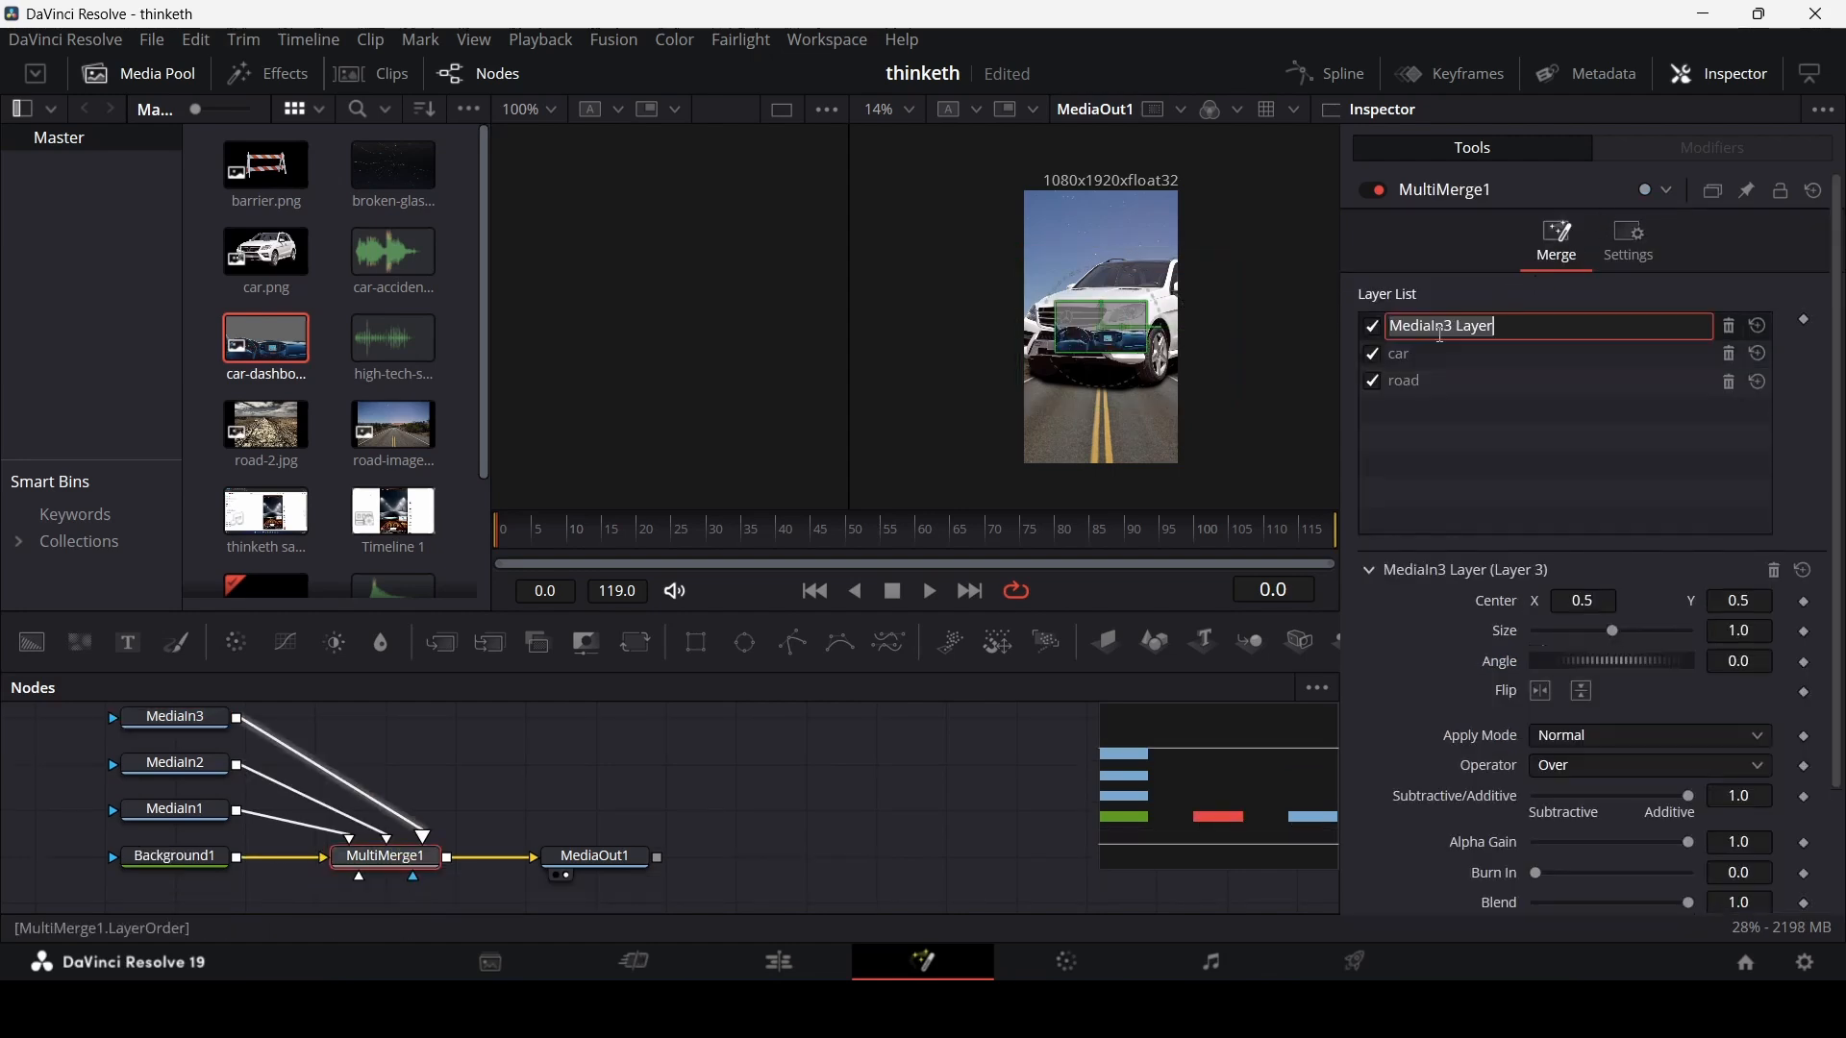
{"action": "type", "text": "dashboard"}
{"action": "key", "text": "Return"}
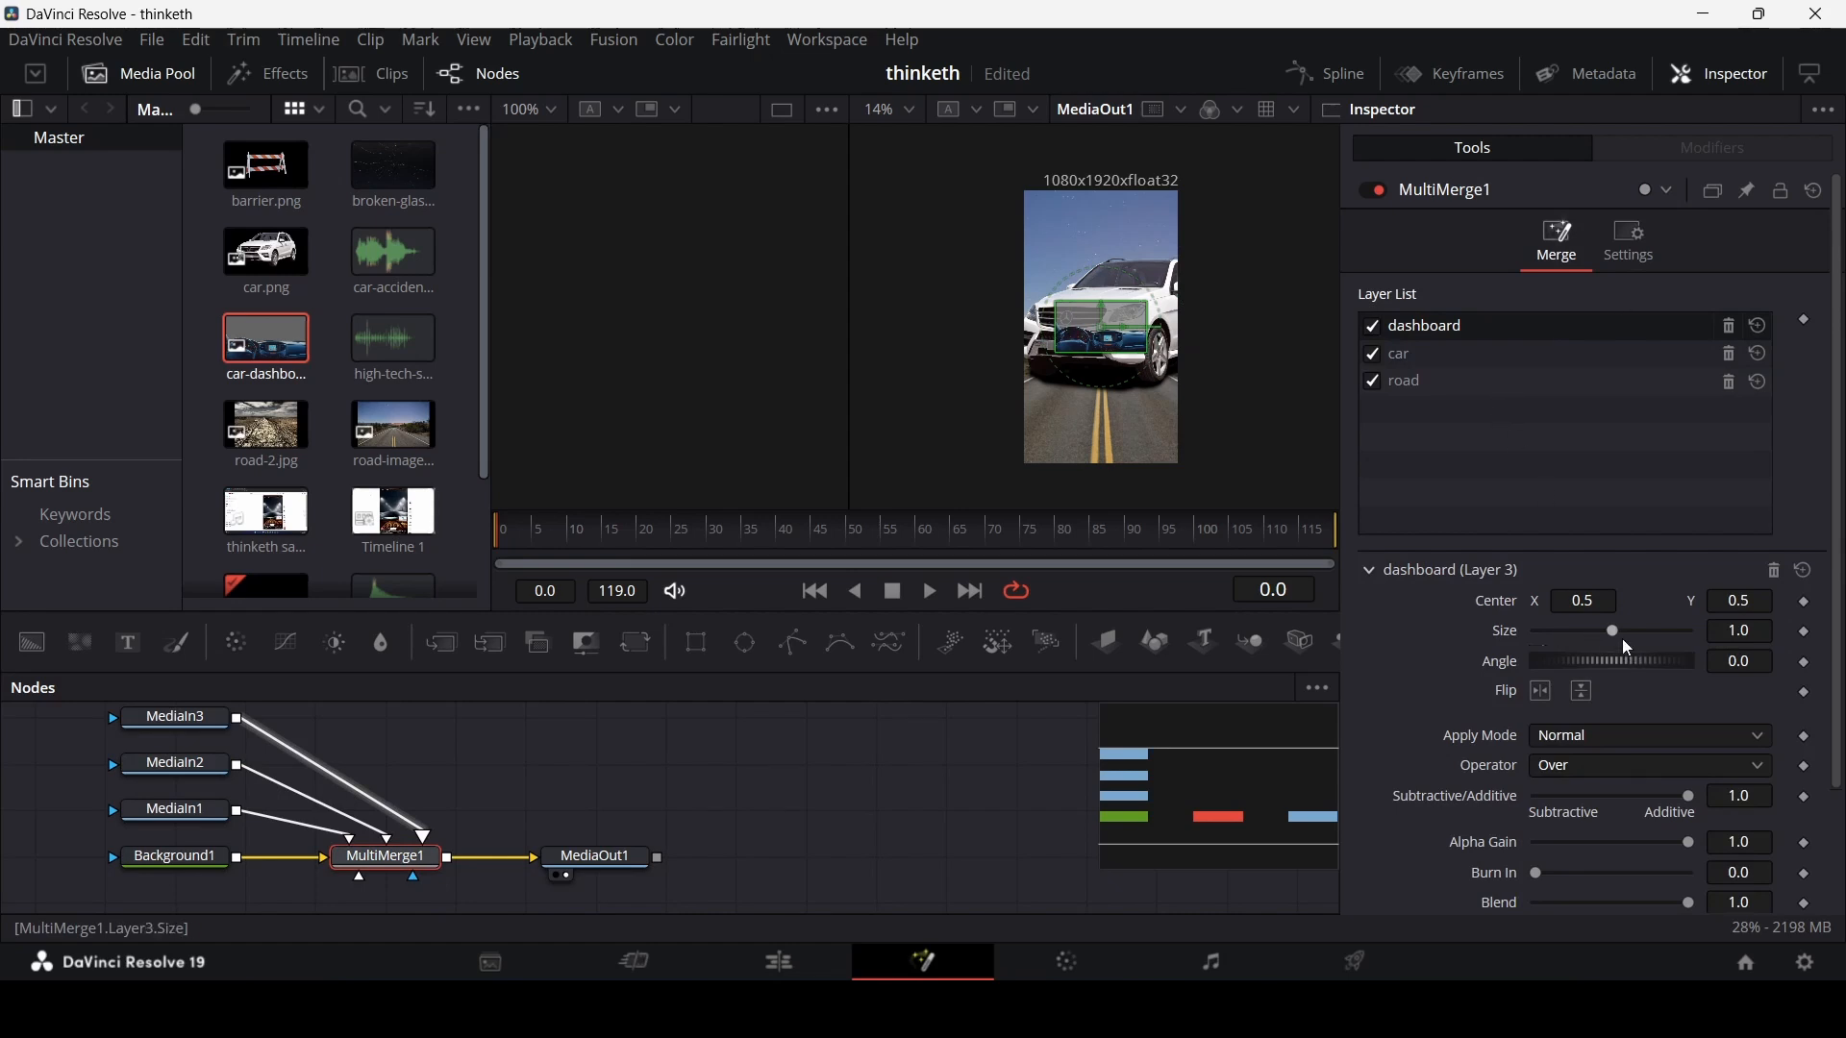
- Set the dashboard layer's size to 2.0 and lower it to a center Y of about 0.18
{"action": "left_click", "coordinate": [1751, 630]}
{"action": "type", "text": "2"}
{"action": "key", "text": "Tab"}
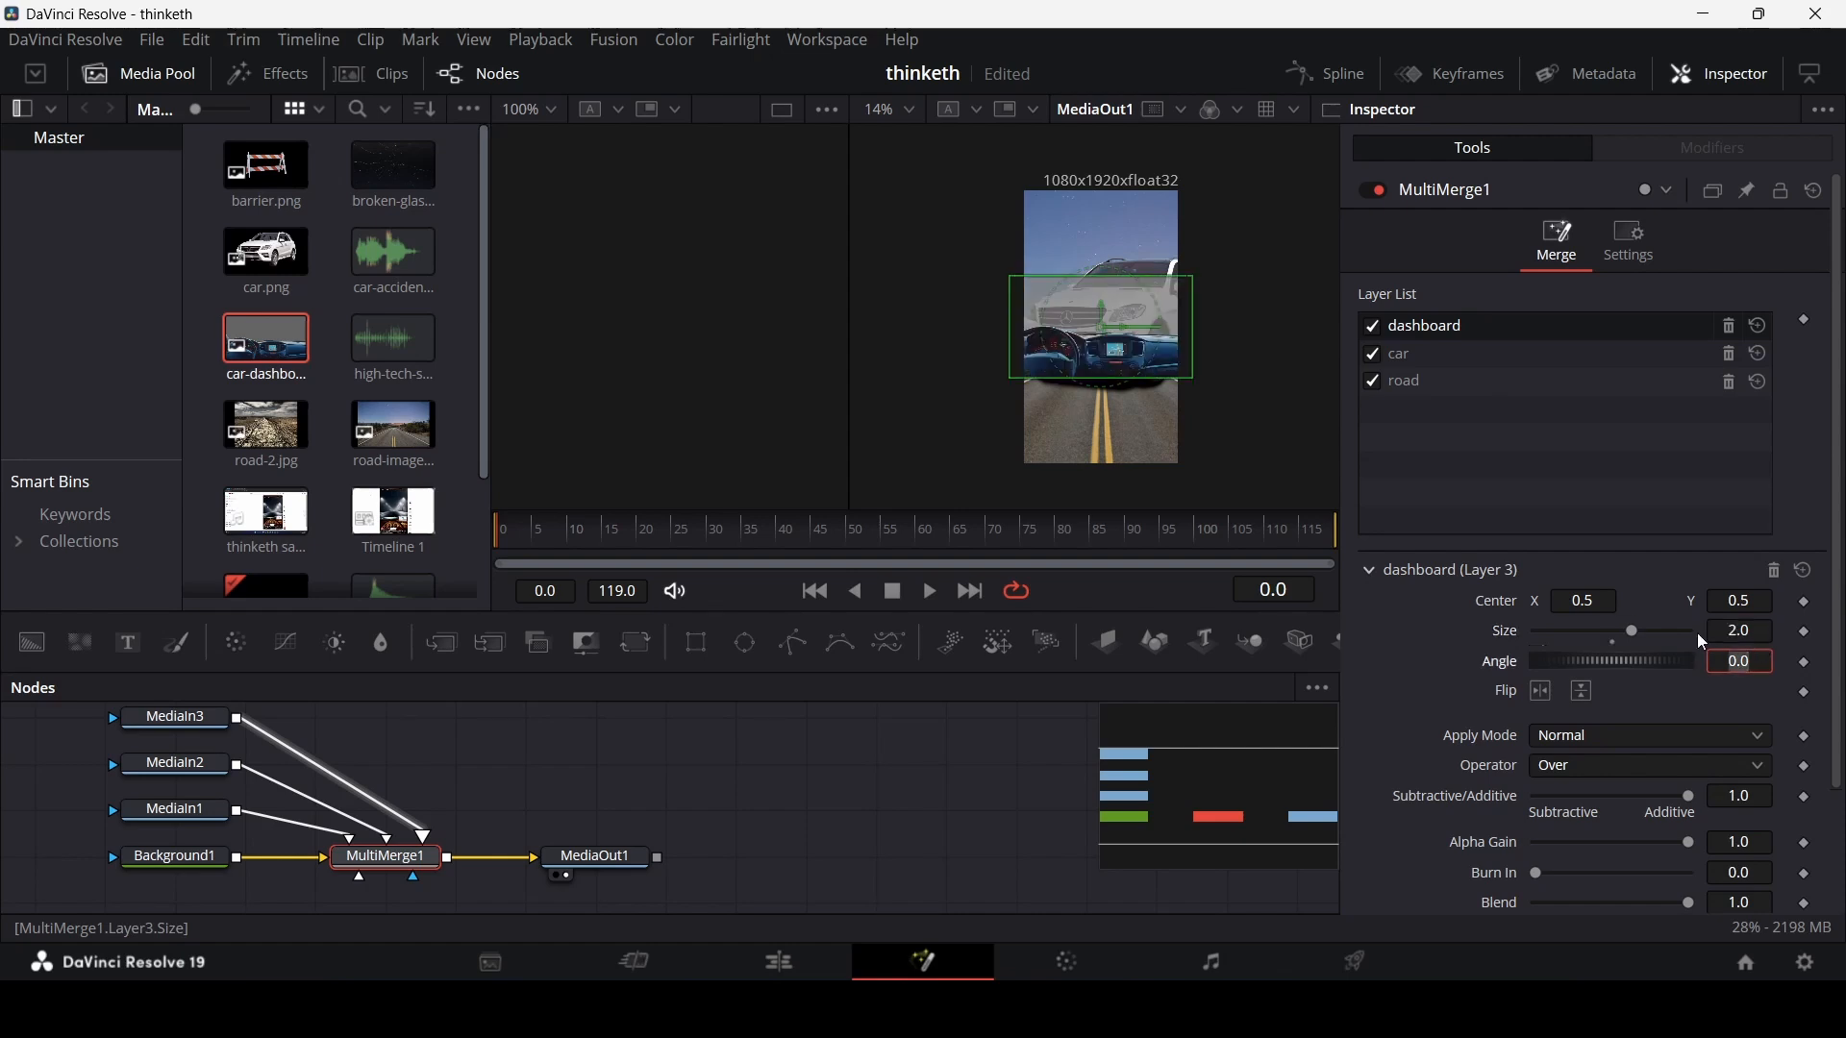
{"action": "left_click_drag", "start_coordinate": [1099, 309], "coordinate": [1100, 395]}
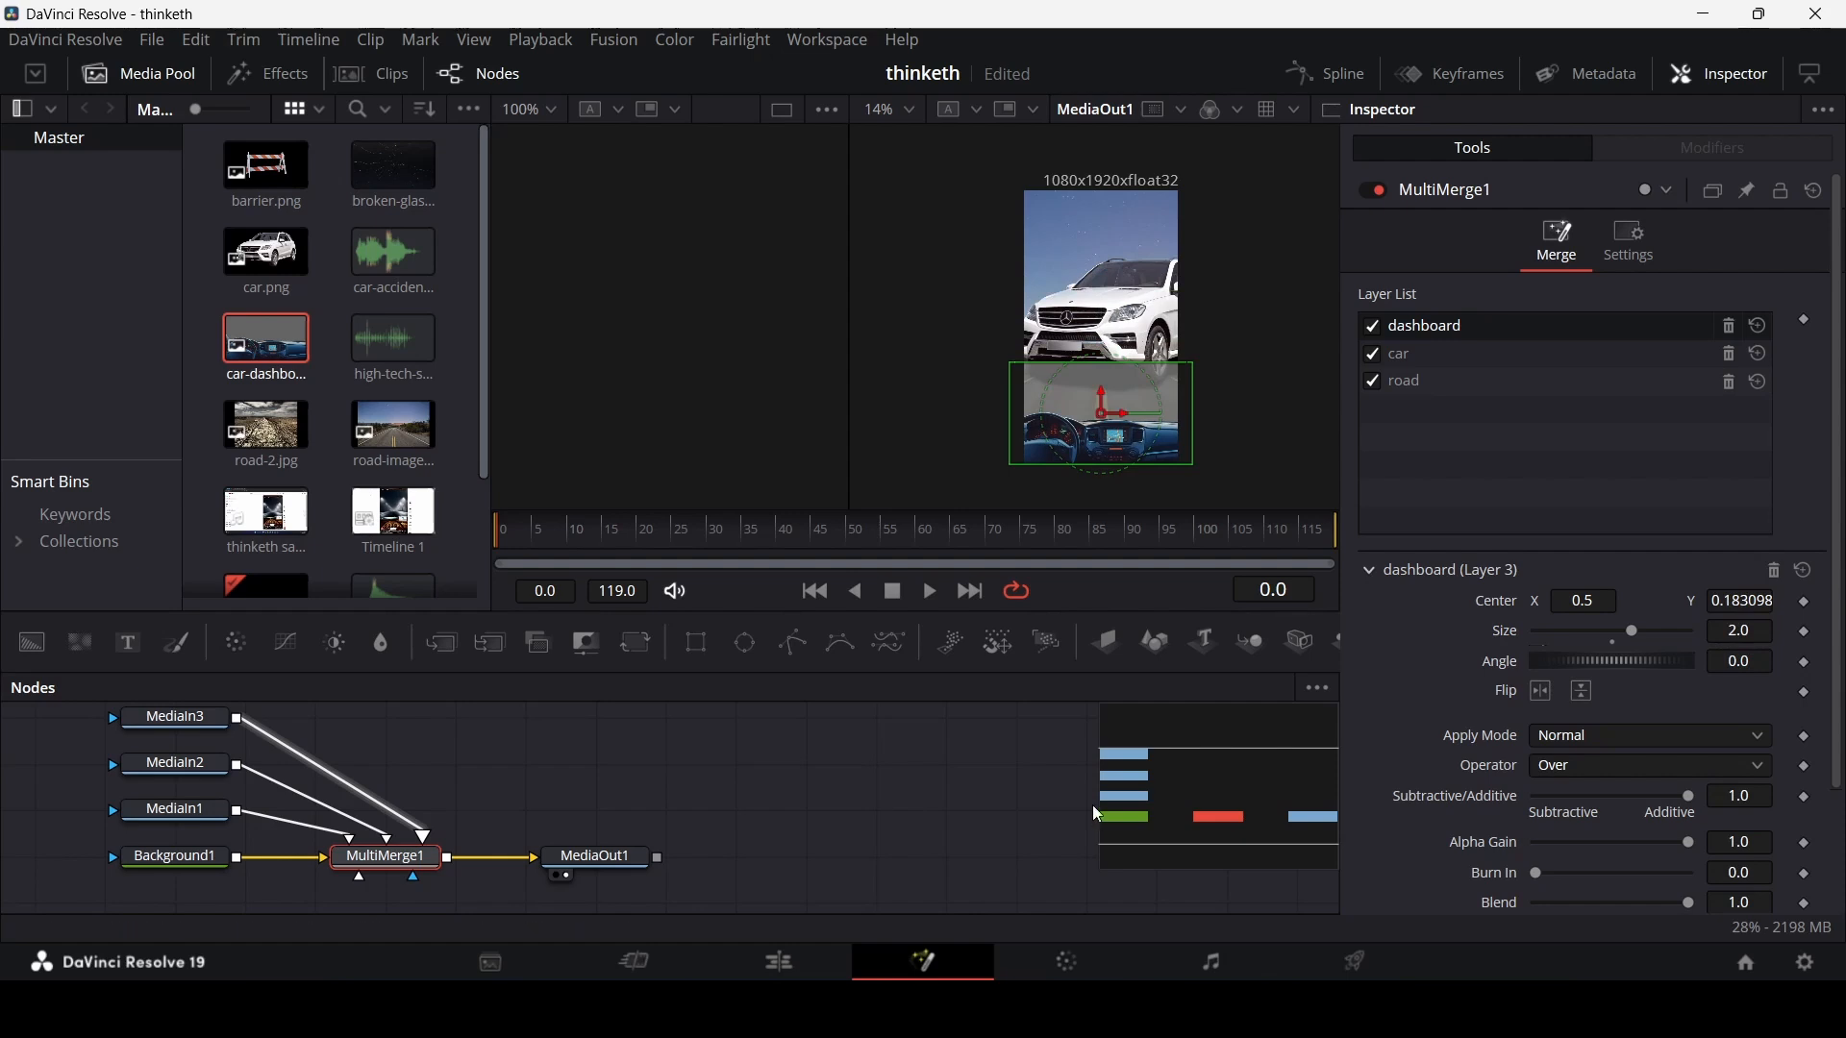
{"action": "scroll", "coordinate": [1089, 401], "scroll_direction": "up", "scroll_amount": 5}
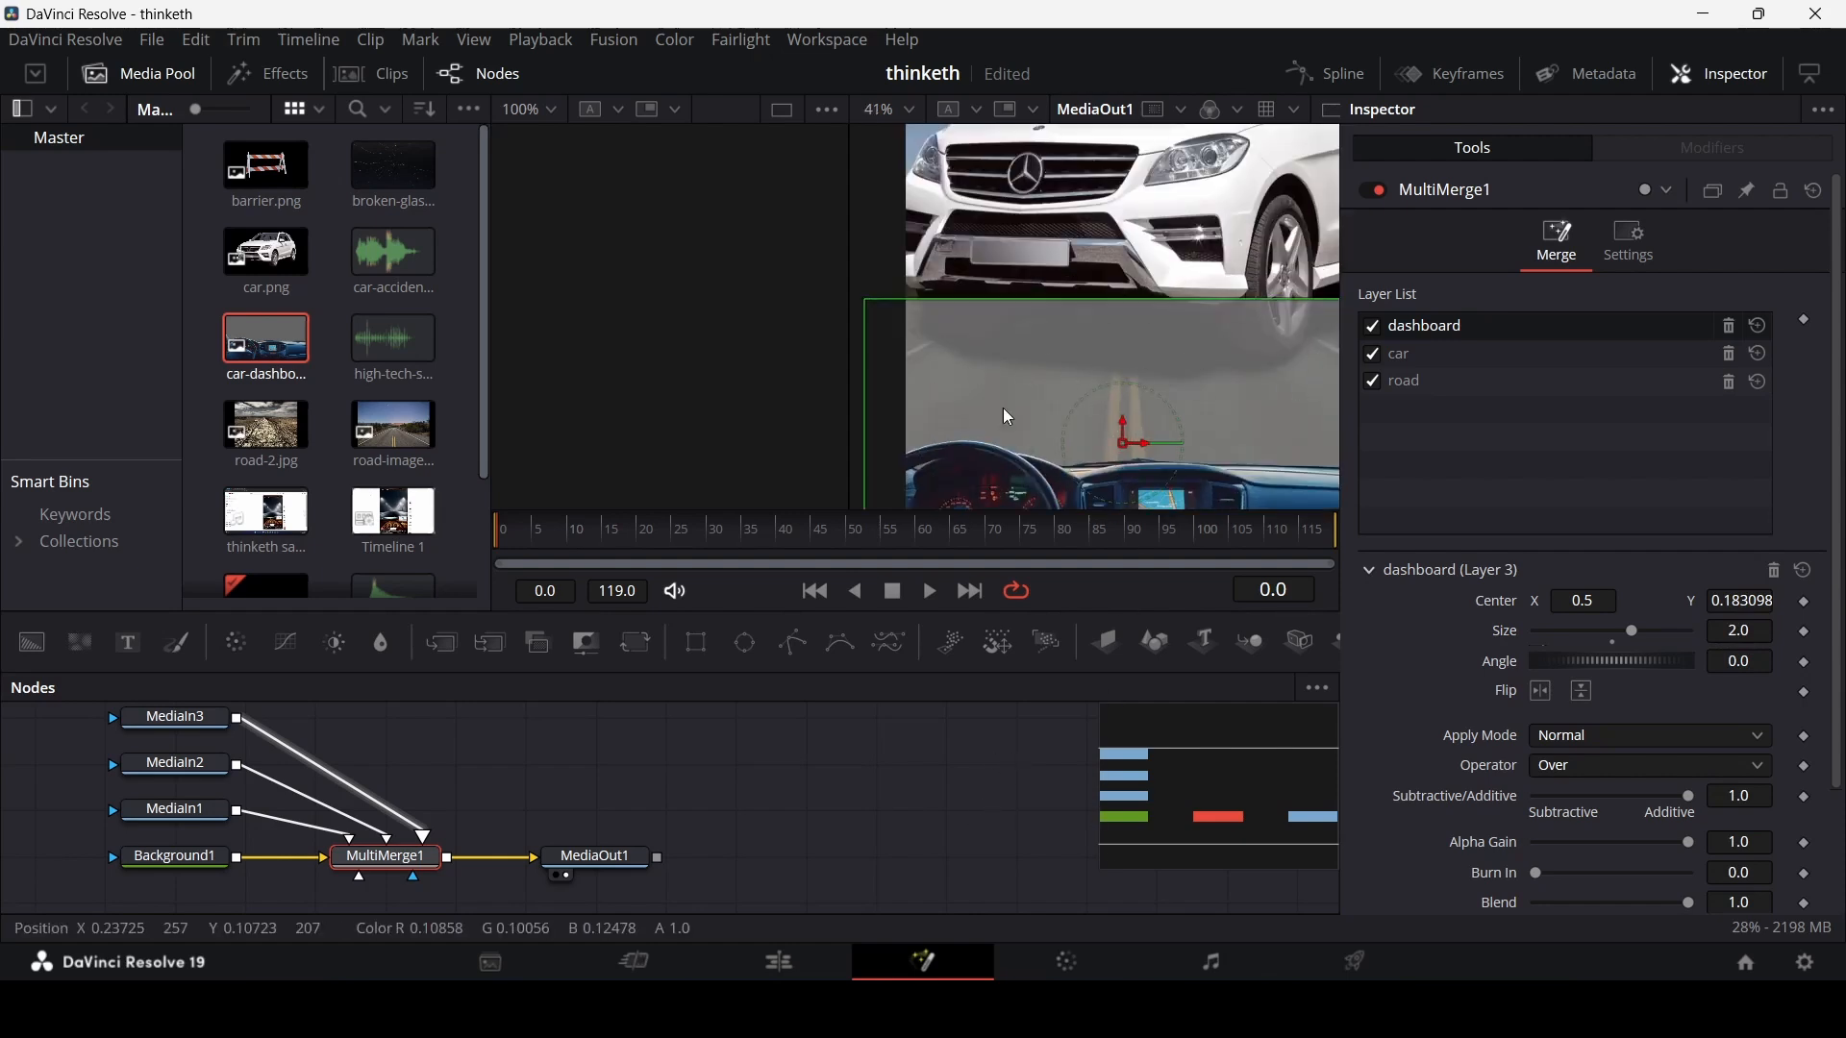
{"action": "scroll", "coordinate": [1099, 364], "scroll_direction": "down", "scroll_amount": 3}
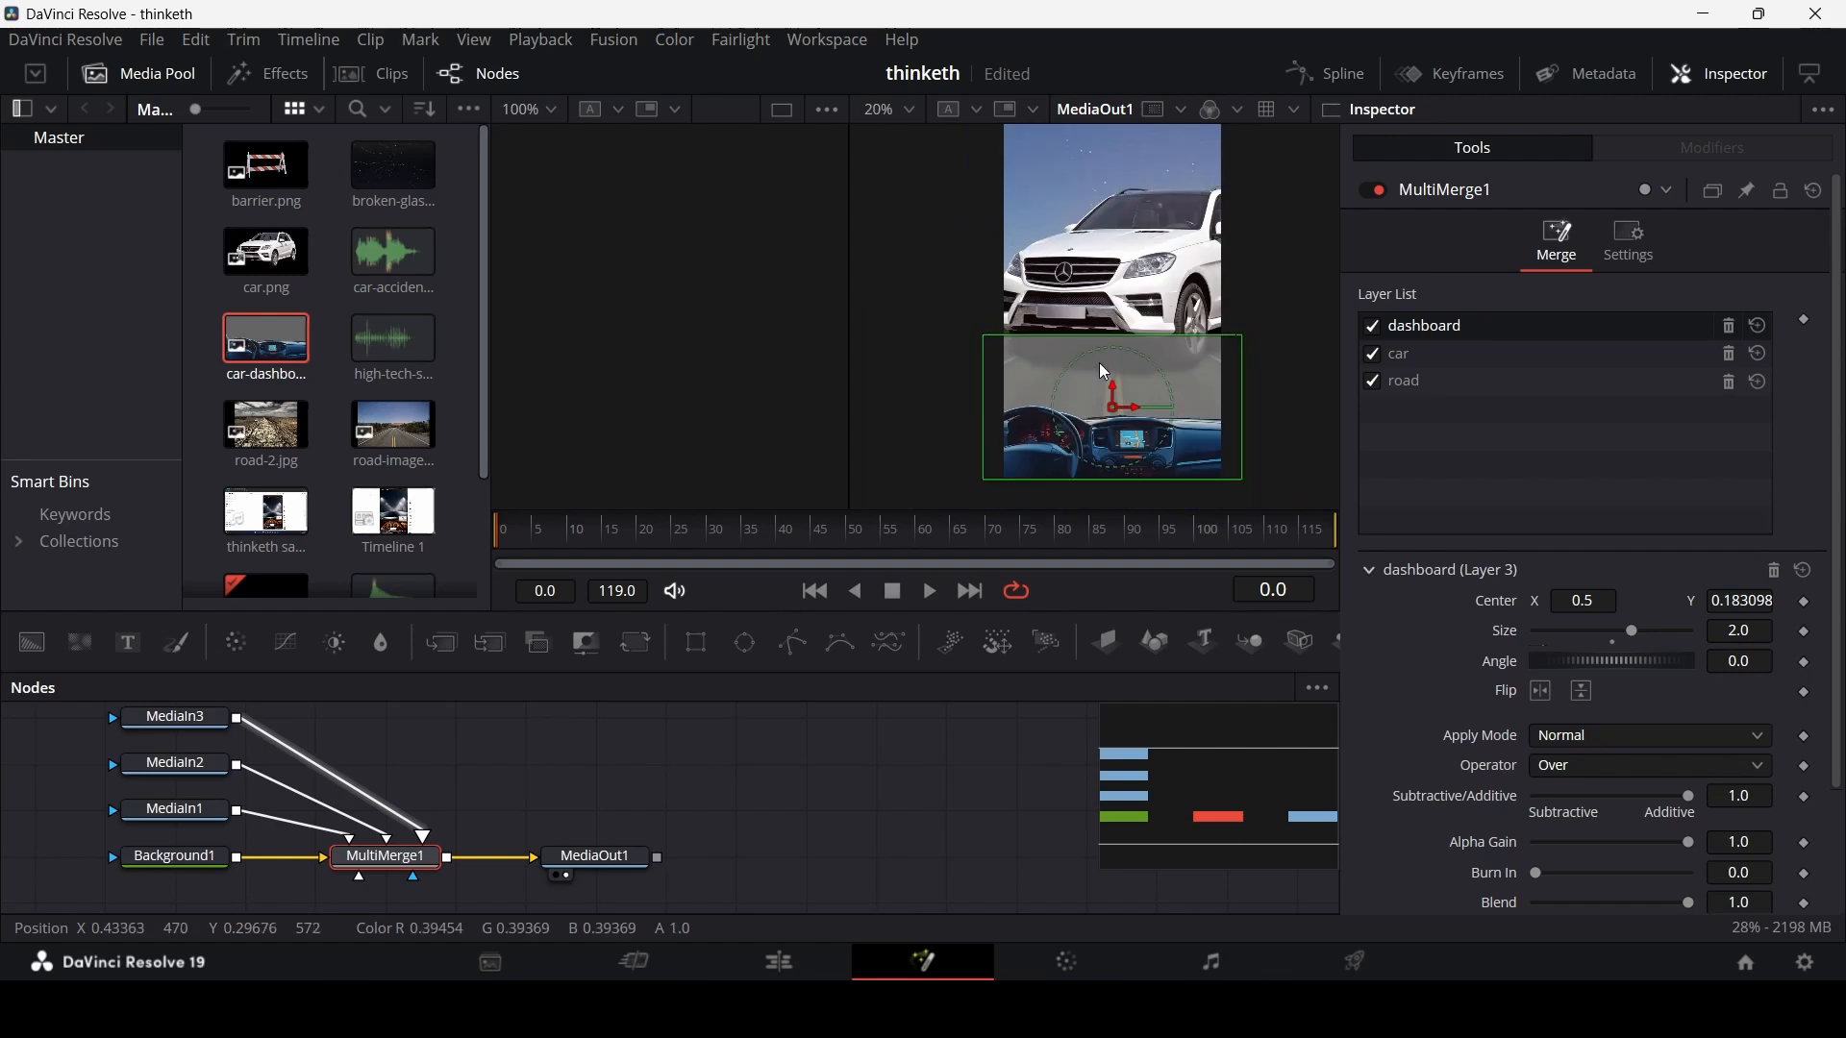
{"action": "scroll", "coordinate": [1099, 361], "scroll_direction": "up", "scroll_amount": 1}
{"action": "left_click", "coordinate": [976, 772]}
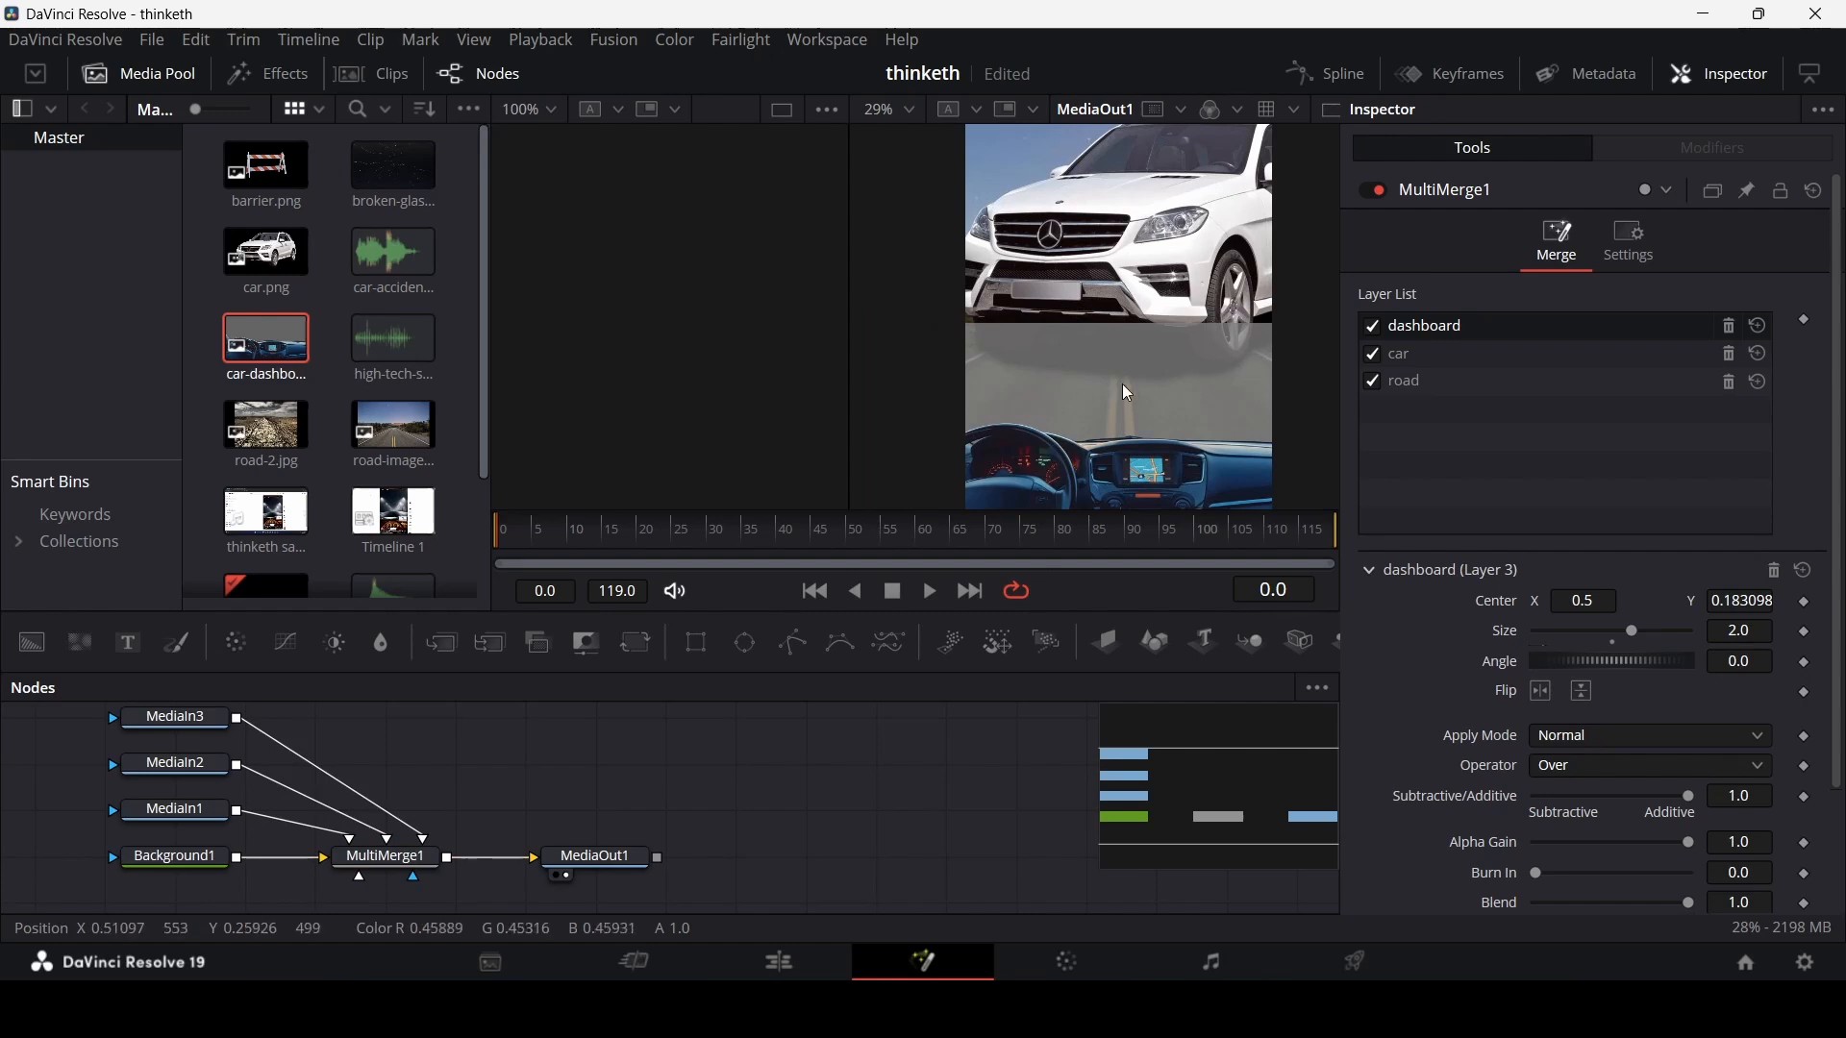
{"action": "scroll", "coordinate": [1121, 383], "scroll_direction": "down", "scroll_amount": 2}
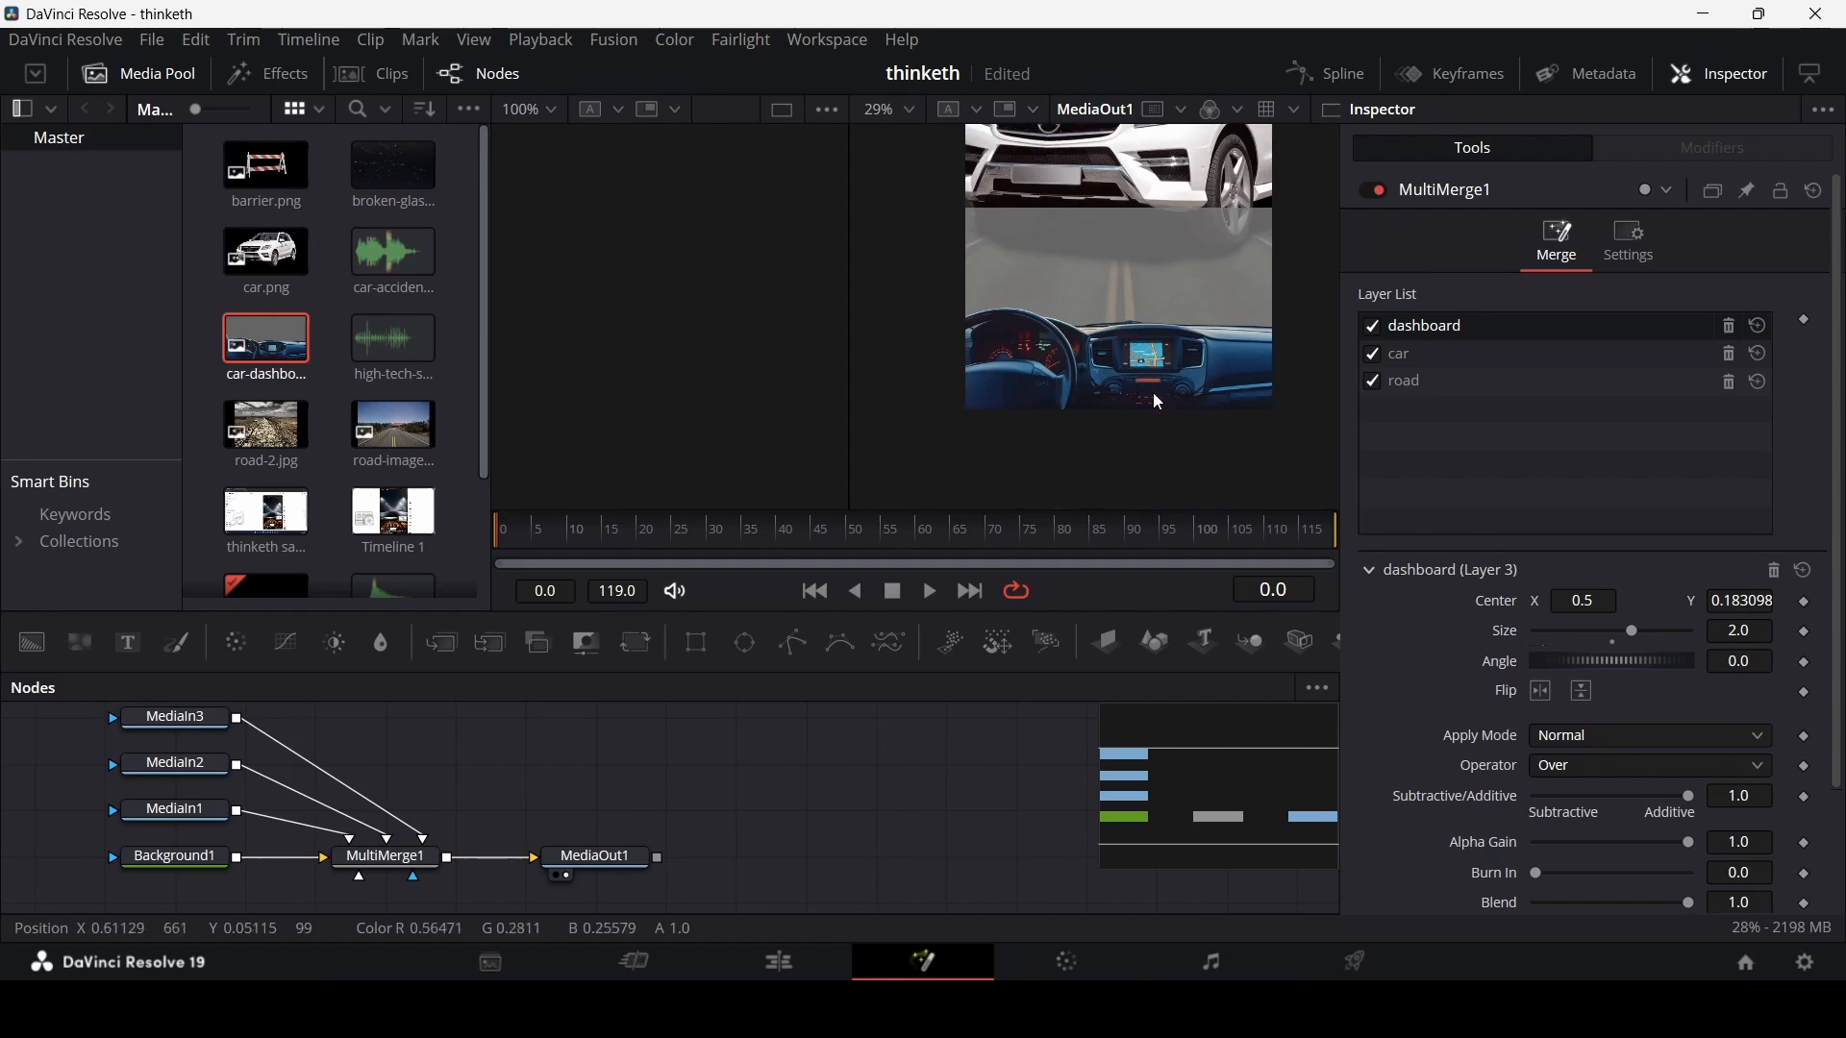
- Add a Polygon mask node and connect it to MediaIn3, the dashboard image
{"action": "scroll", "coordinate": [1208, 390], "scroll_direction": "up", "scroll_amount": 1}
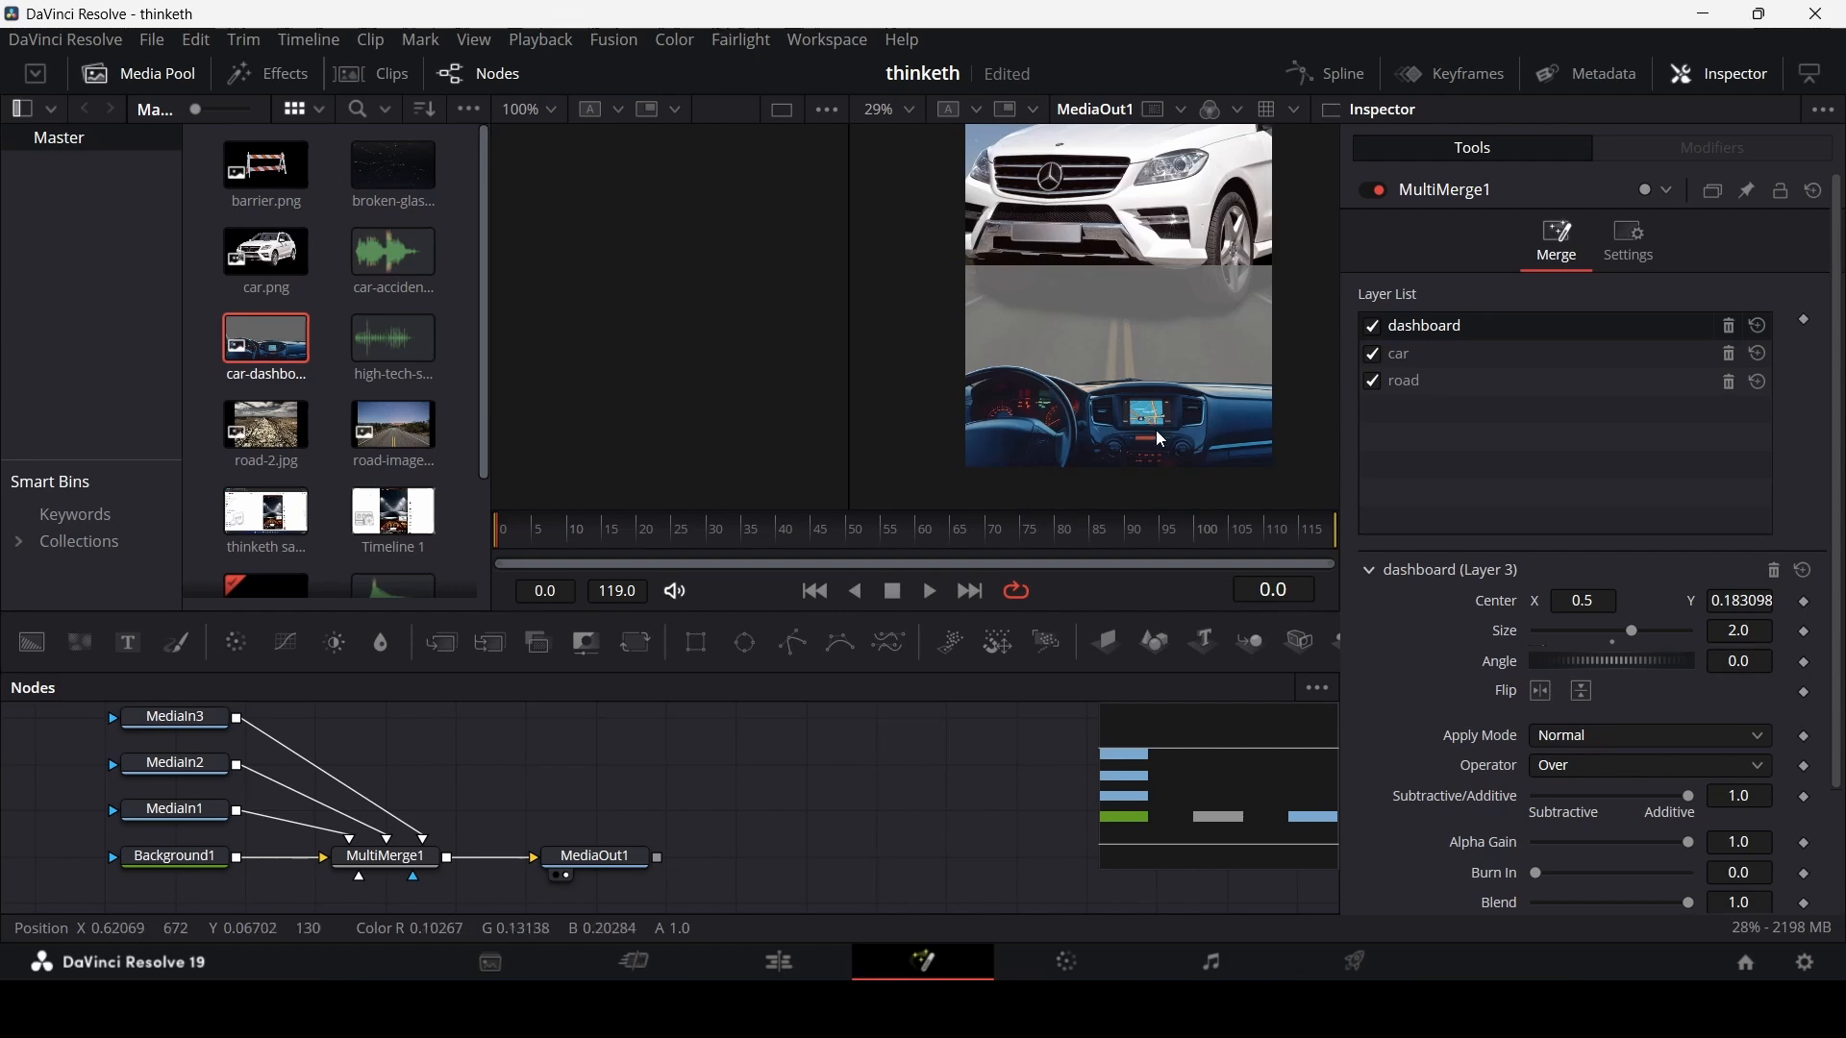
{"action": "scroll", "coordinate": [740, 774], "scroll_direction": "up", "scroll_amount": 3}
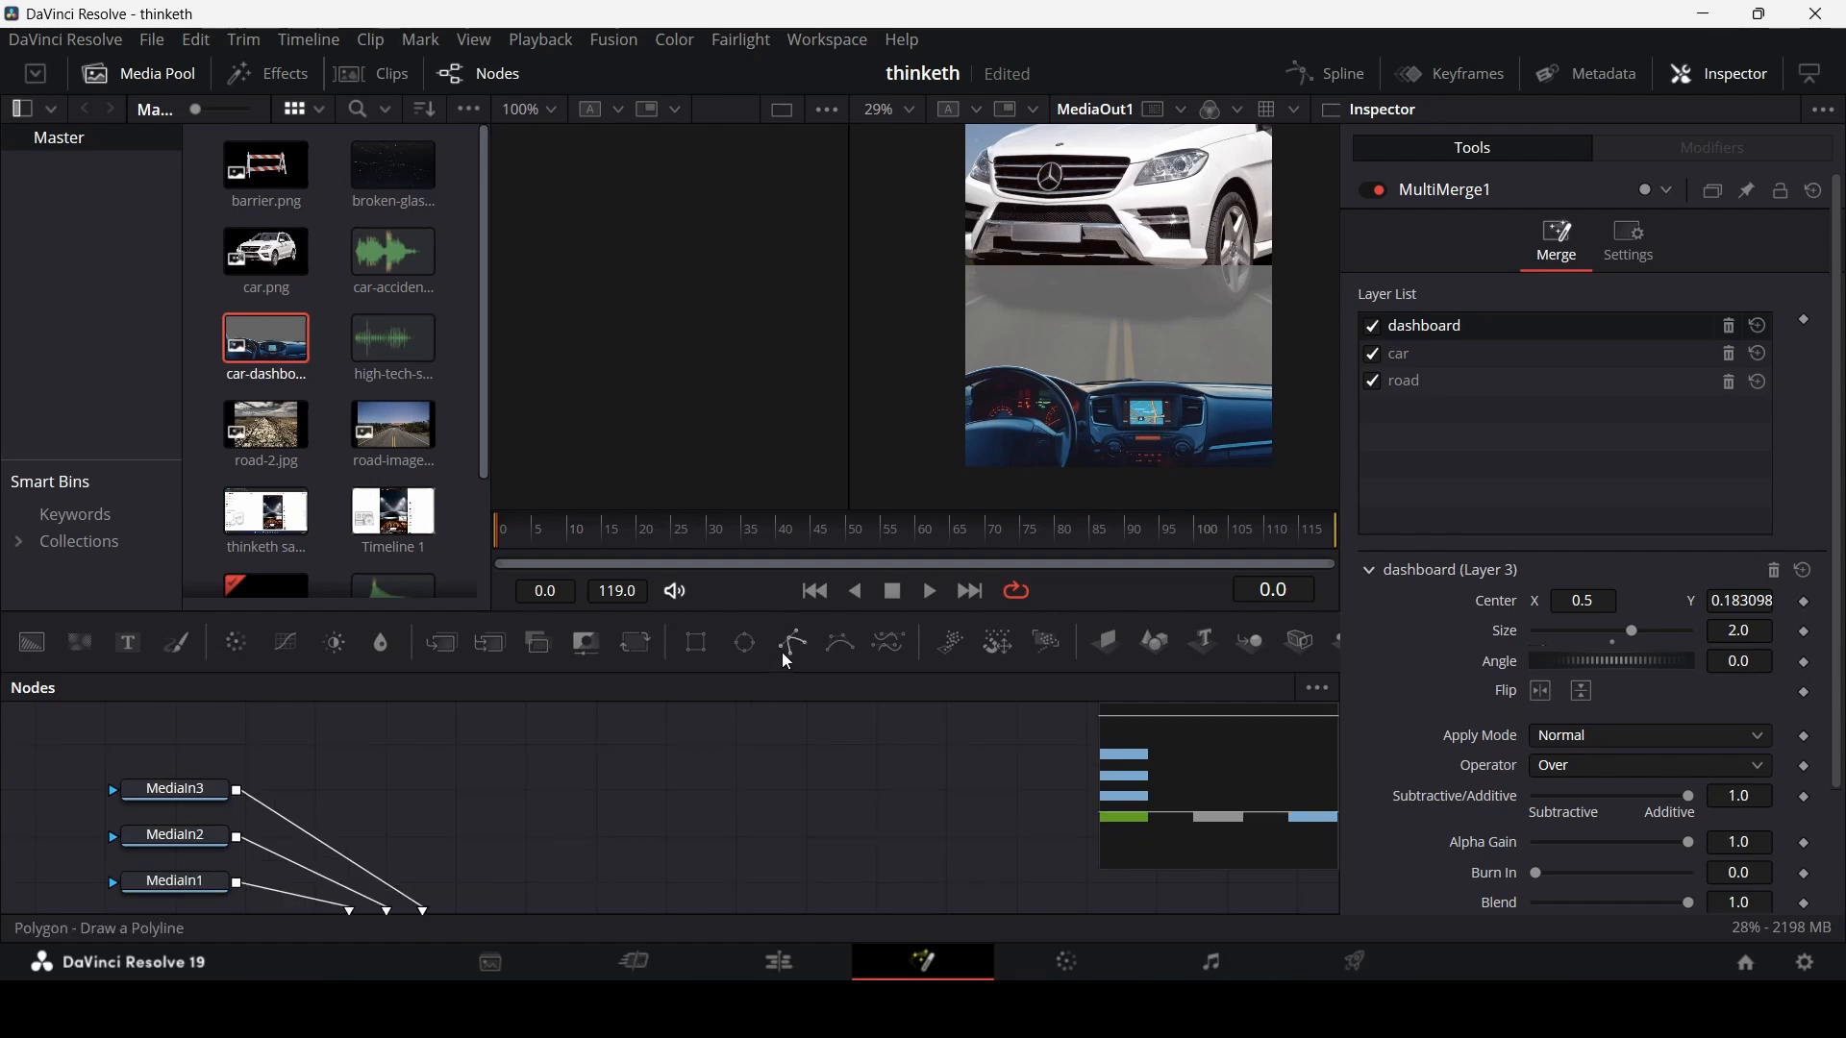
{"action": "left_click_drag", "start_coordinate": [796, 650], "coordinate": [86, 794]}
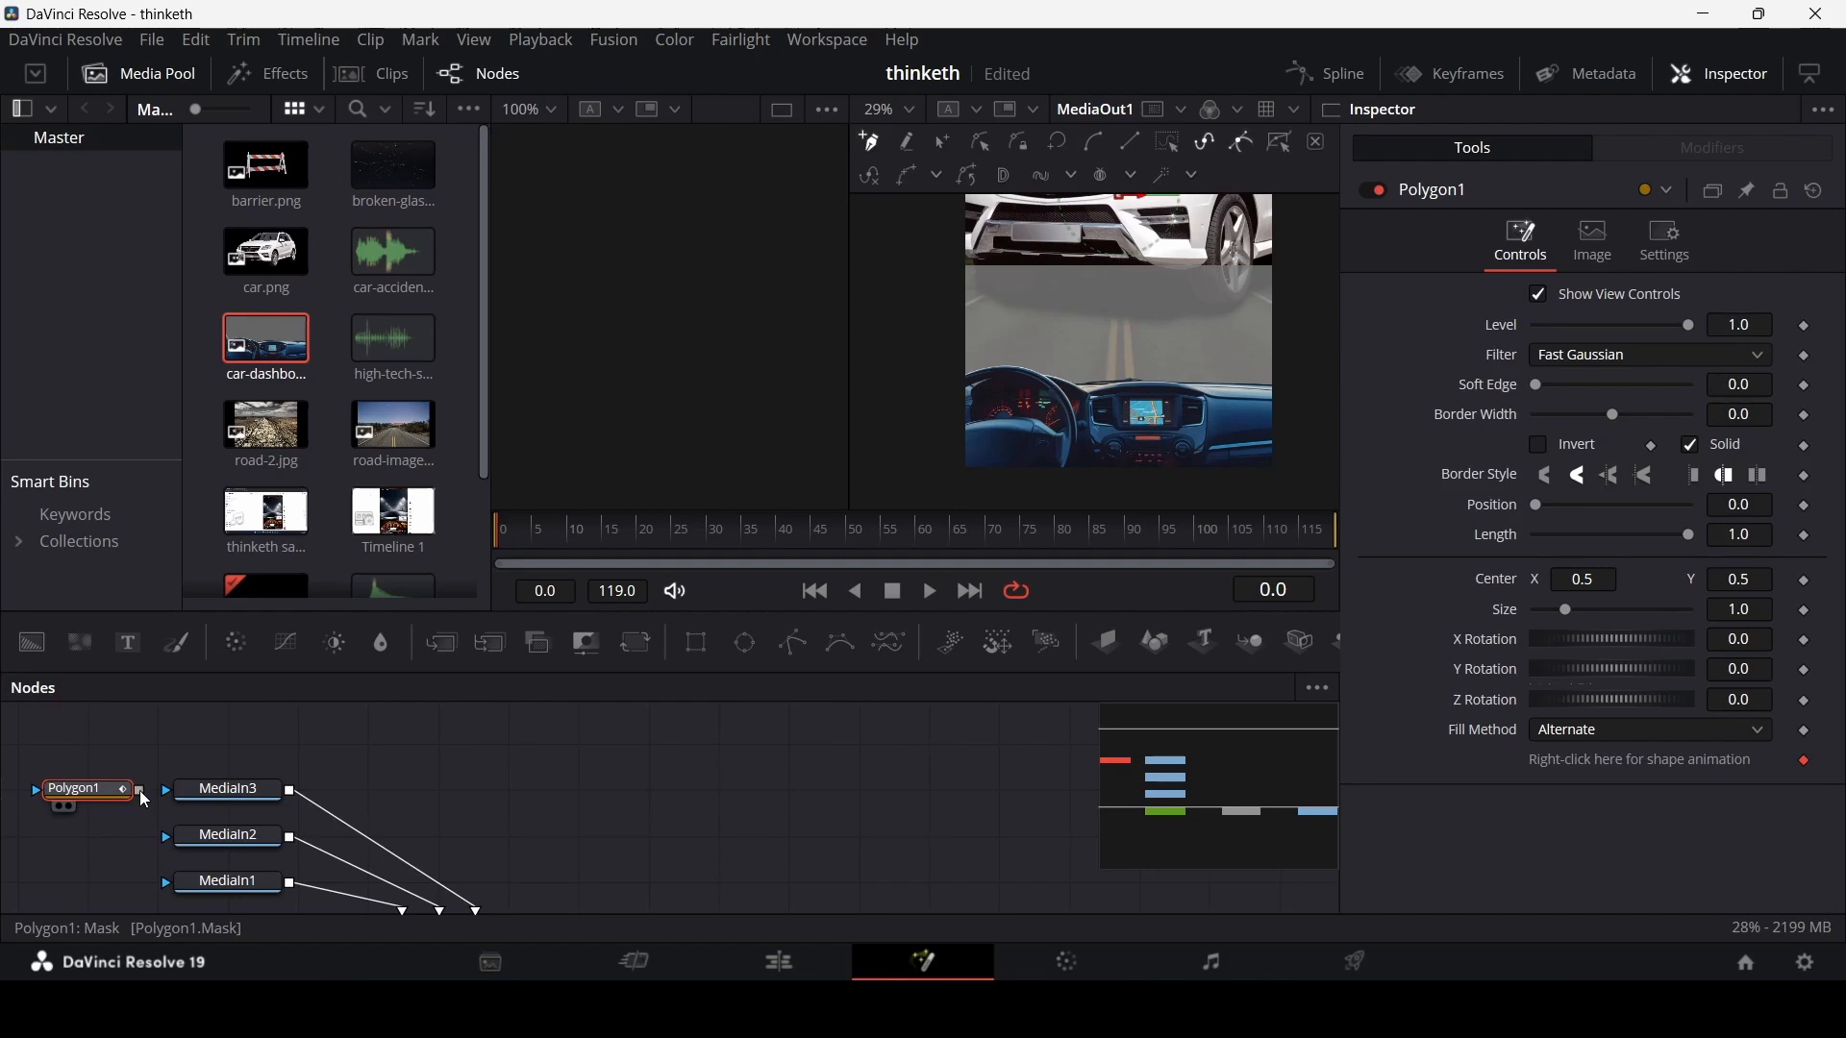
{"action": "left_click_drag", "start_coordinate": [142, 793], "coordinate": [221, 803]}
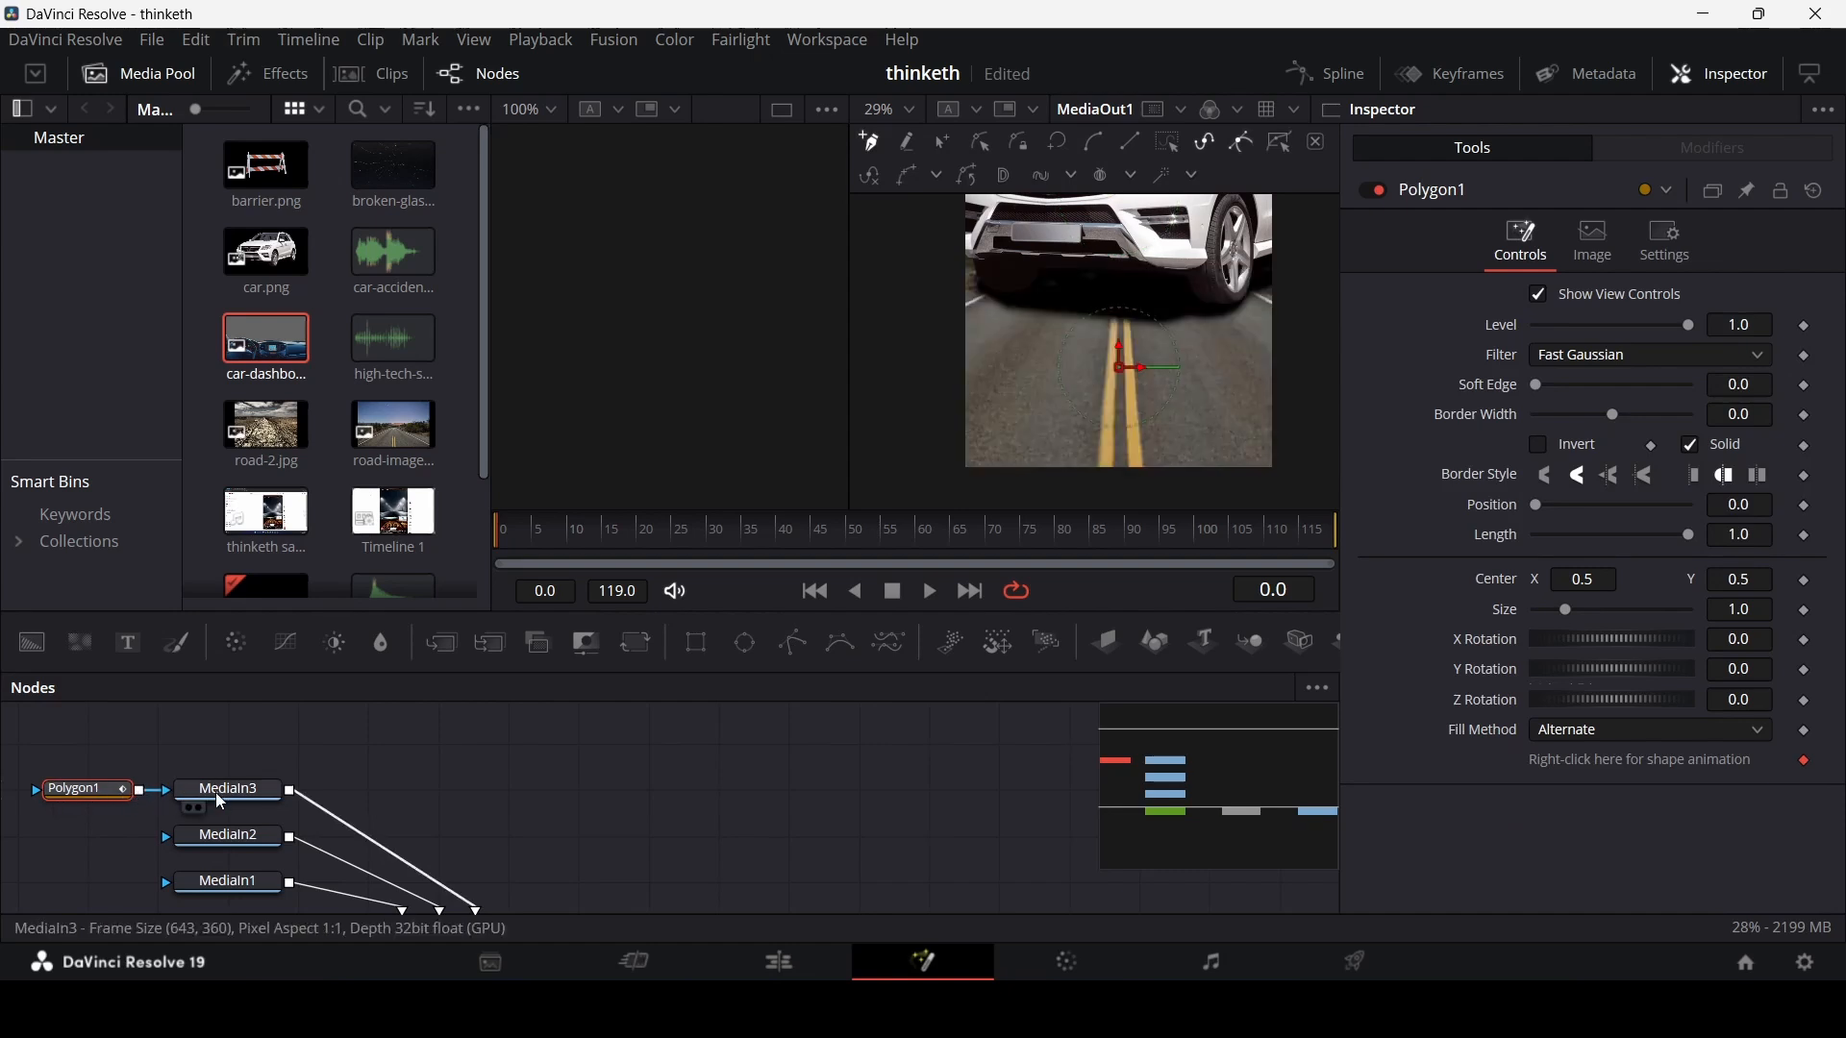
- Draw a closed five-point polygon mask around the dashboard, extending past the sides and lower edge of the frame
{"action": "left_click", "coordinate": [938, 350]}
{"action": "left_click", "coordinate": [1336, 334]}
{"action": "left_click", "coordinate": [1329, 484]}
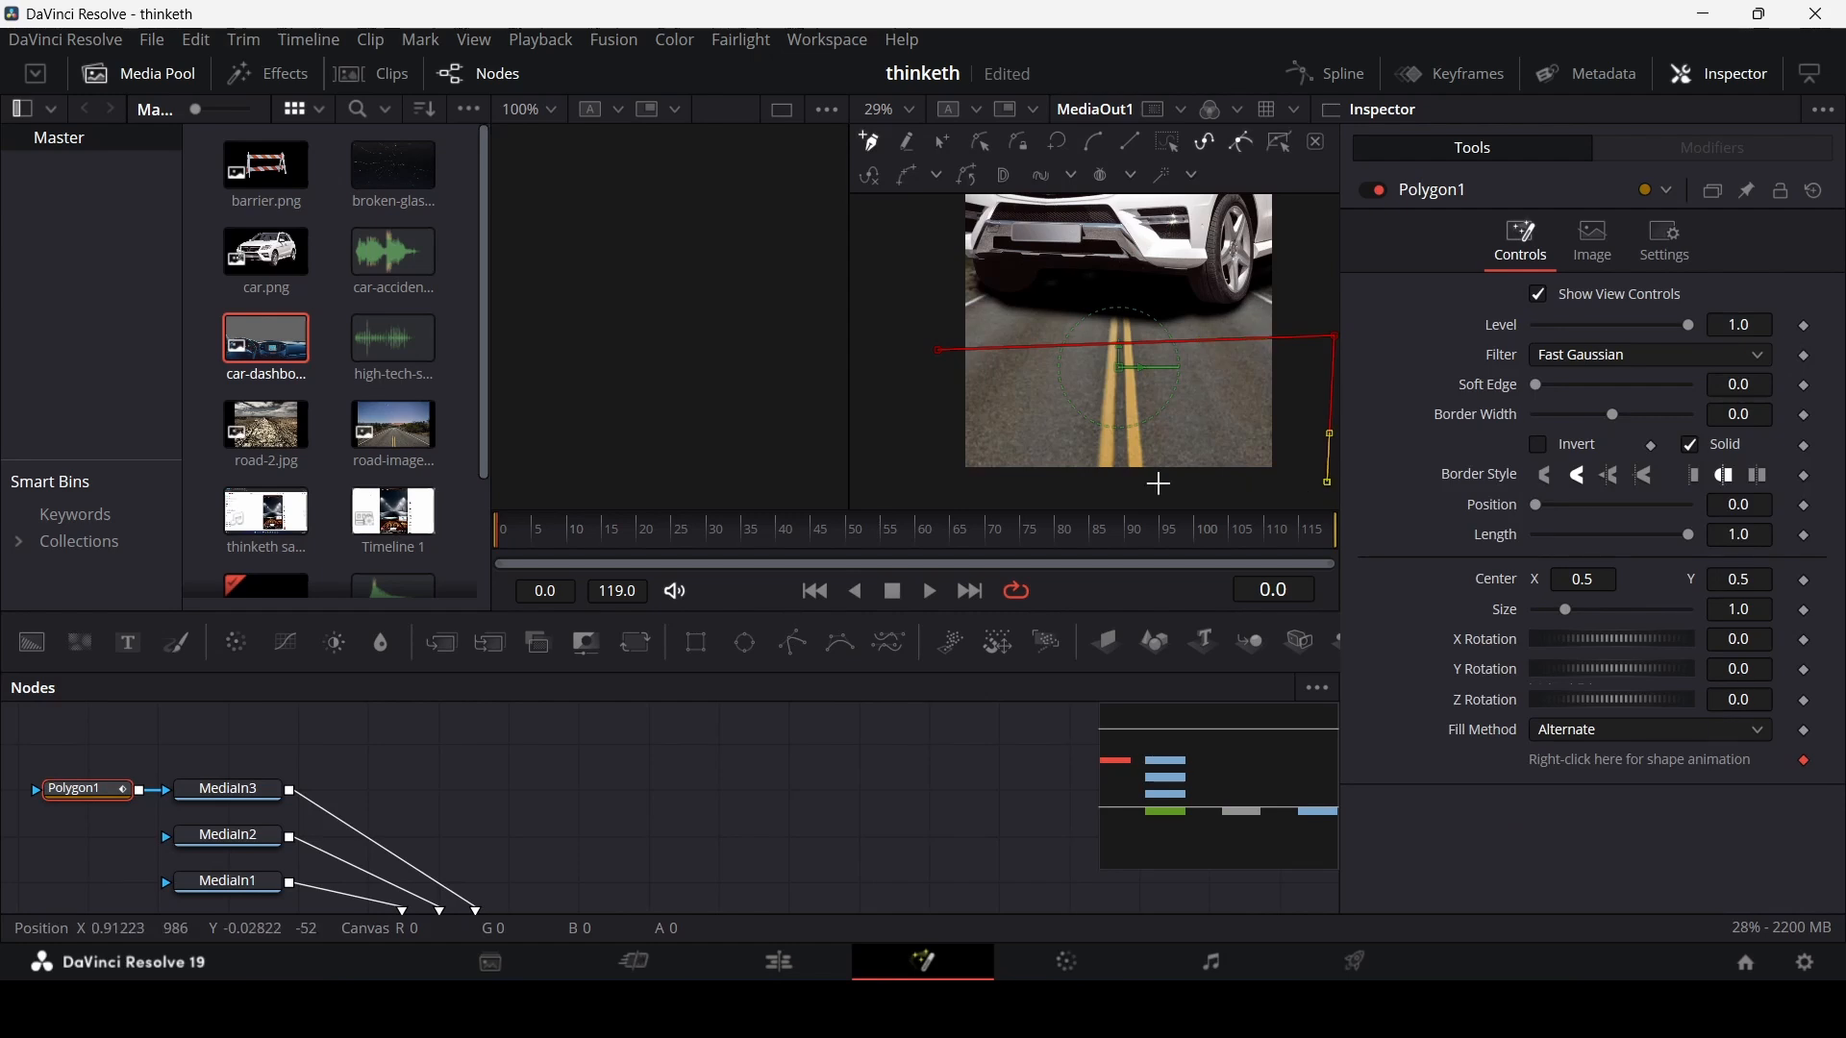
{"action": "left_click", "coordinate": [1024, 495]}
{"action": "left_click", "coordinate": [871, 501]}
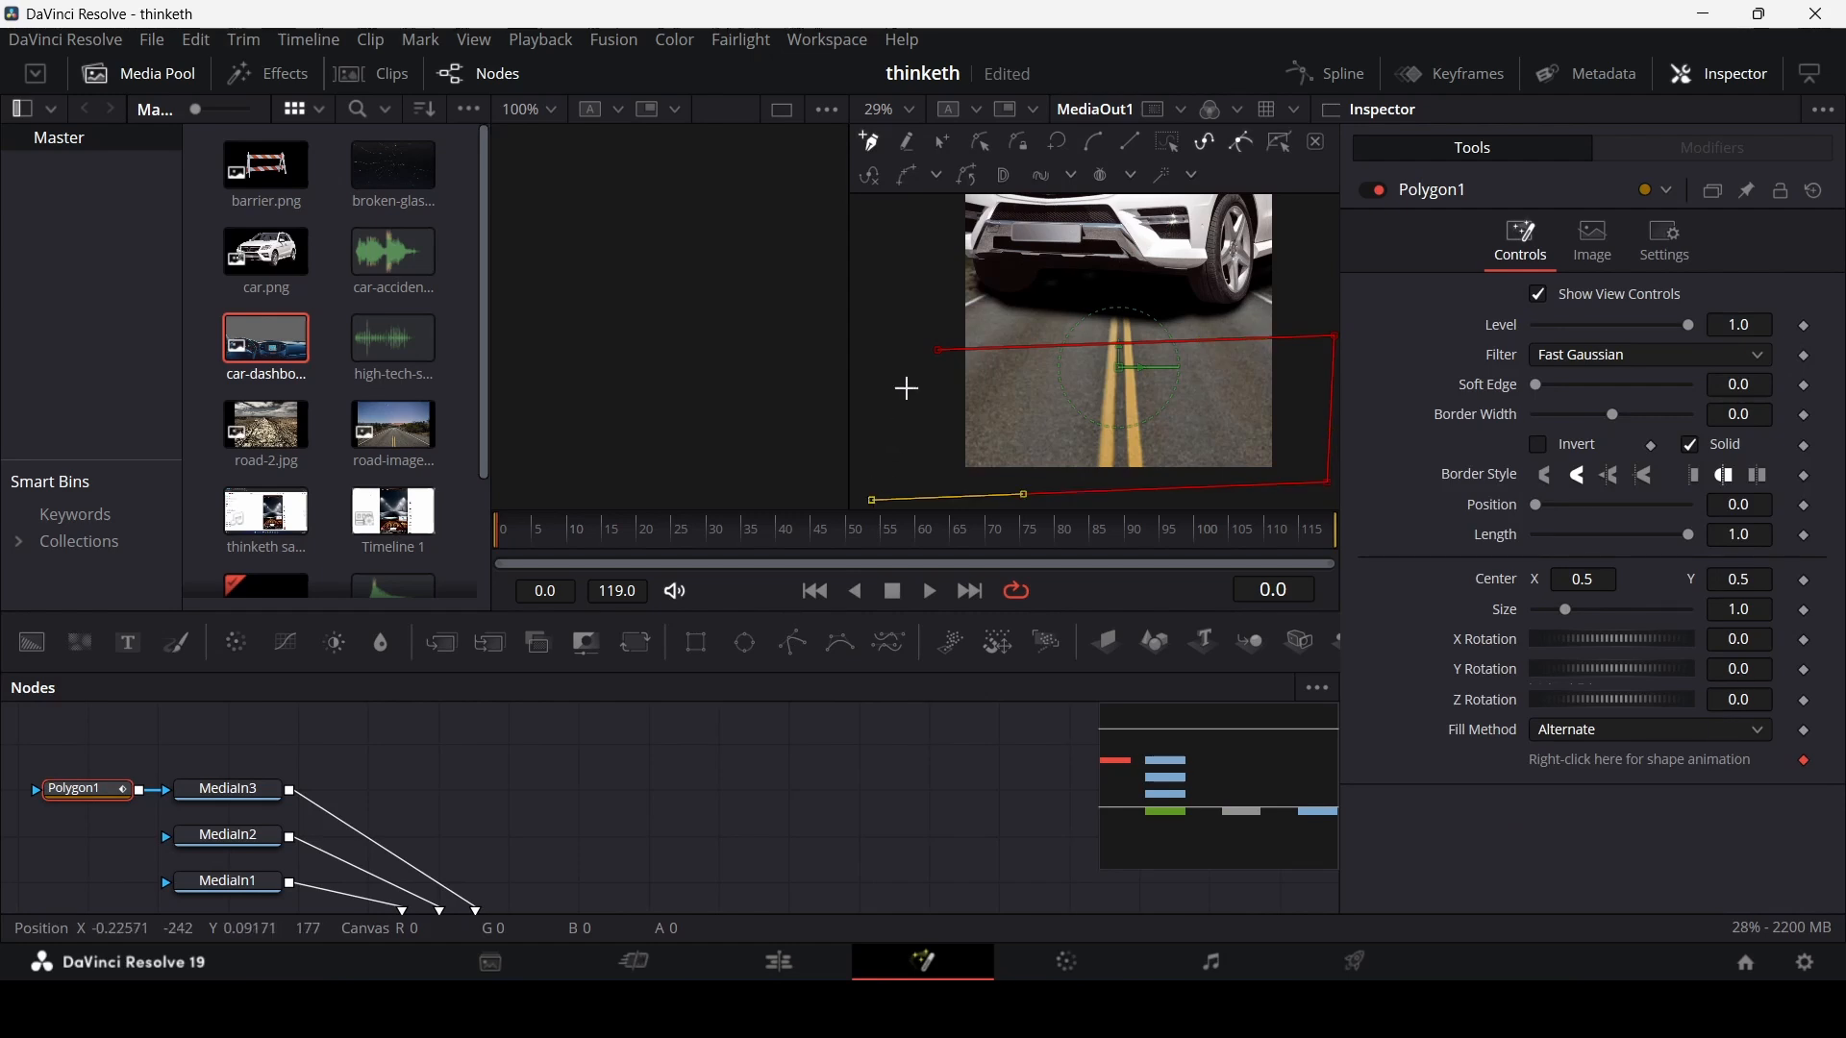
{"action": "left_click", "coordinate": [939, 352]}
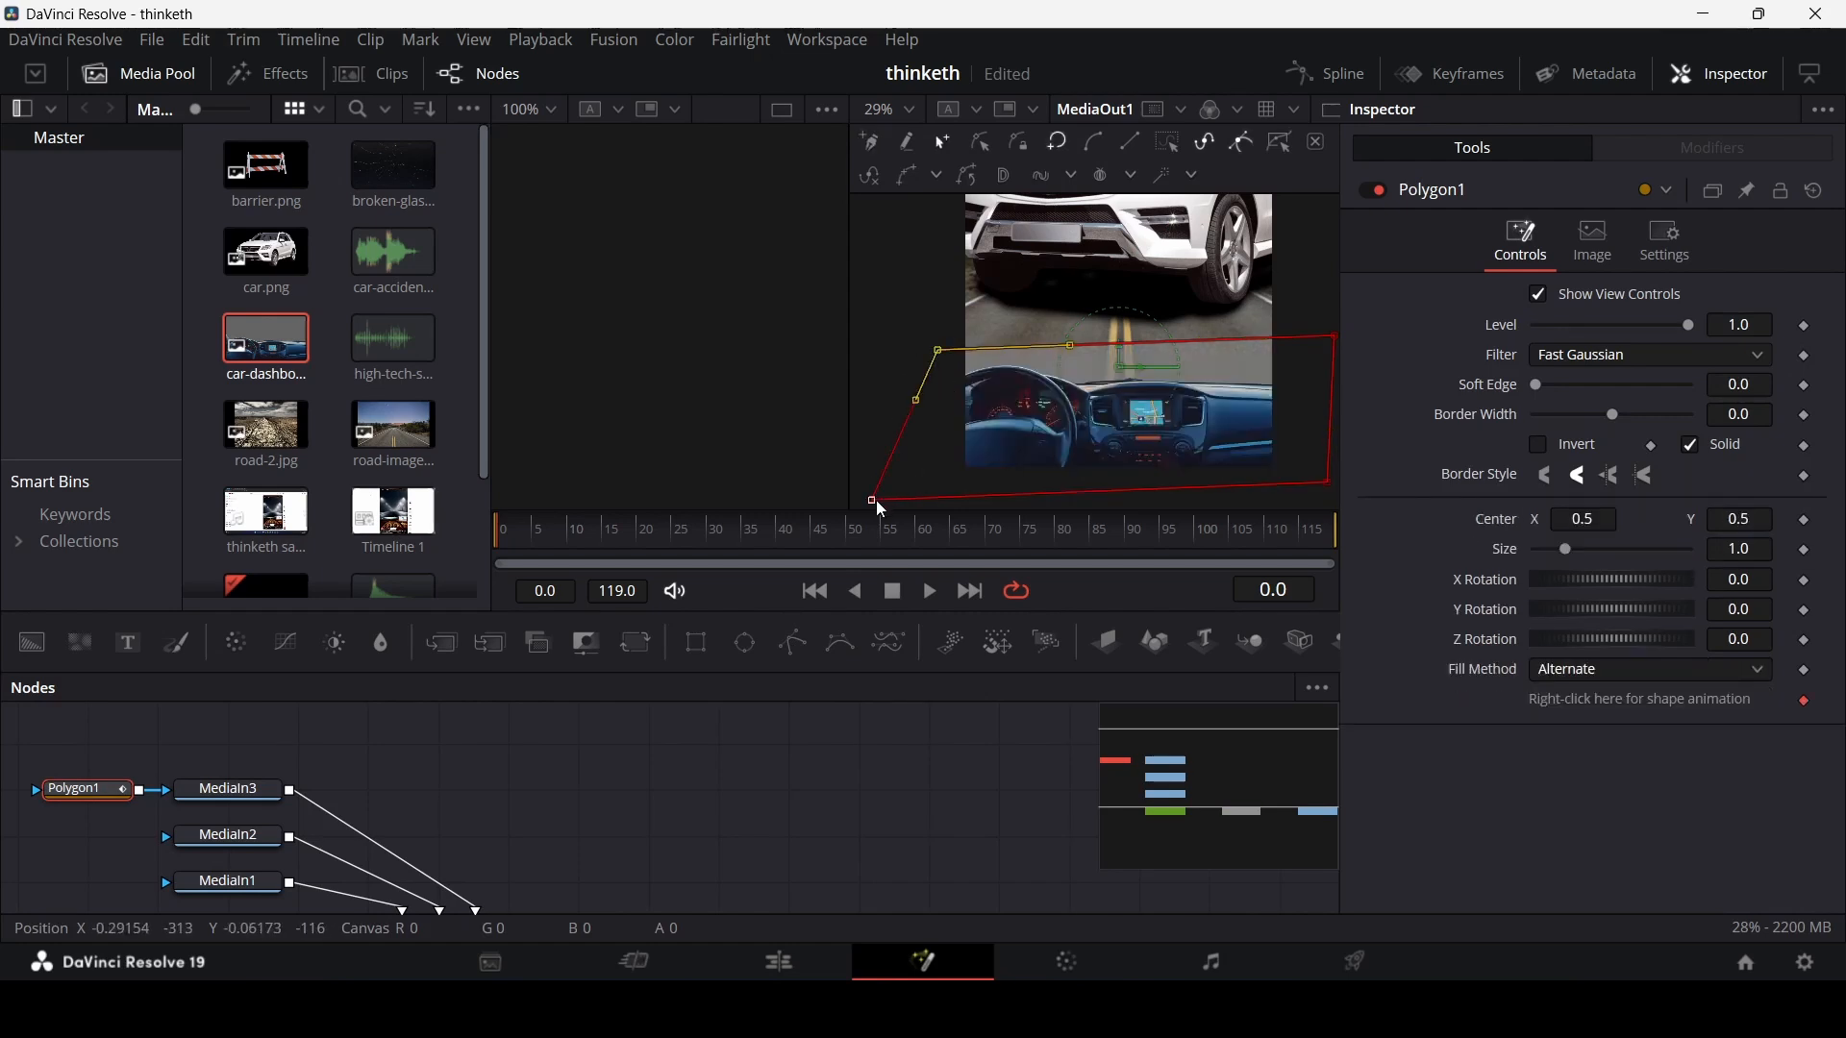
- Pull the mask's two lower corners and its upper-right corner in closer to the frame edges
{"action": "left_click_drag", "start_coordinate": [874, 500], "coordinate": [942, 481]}
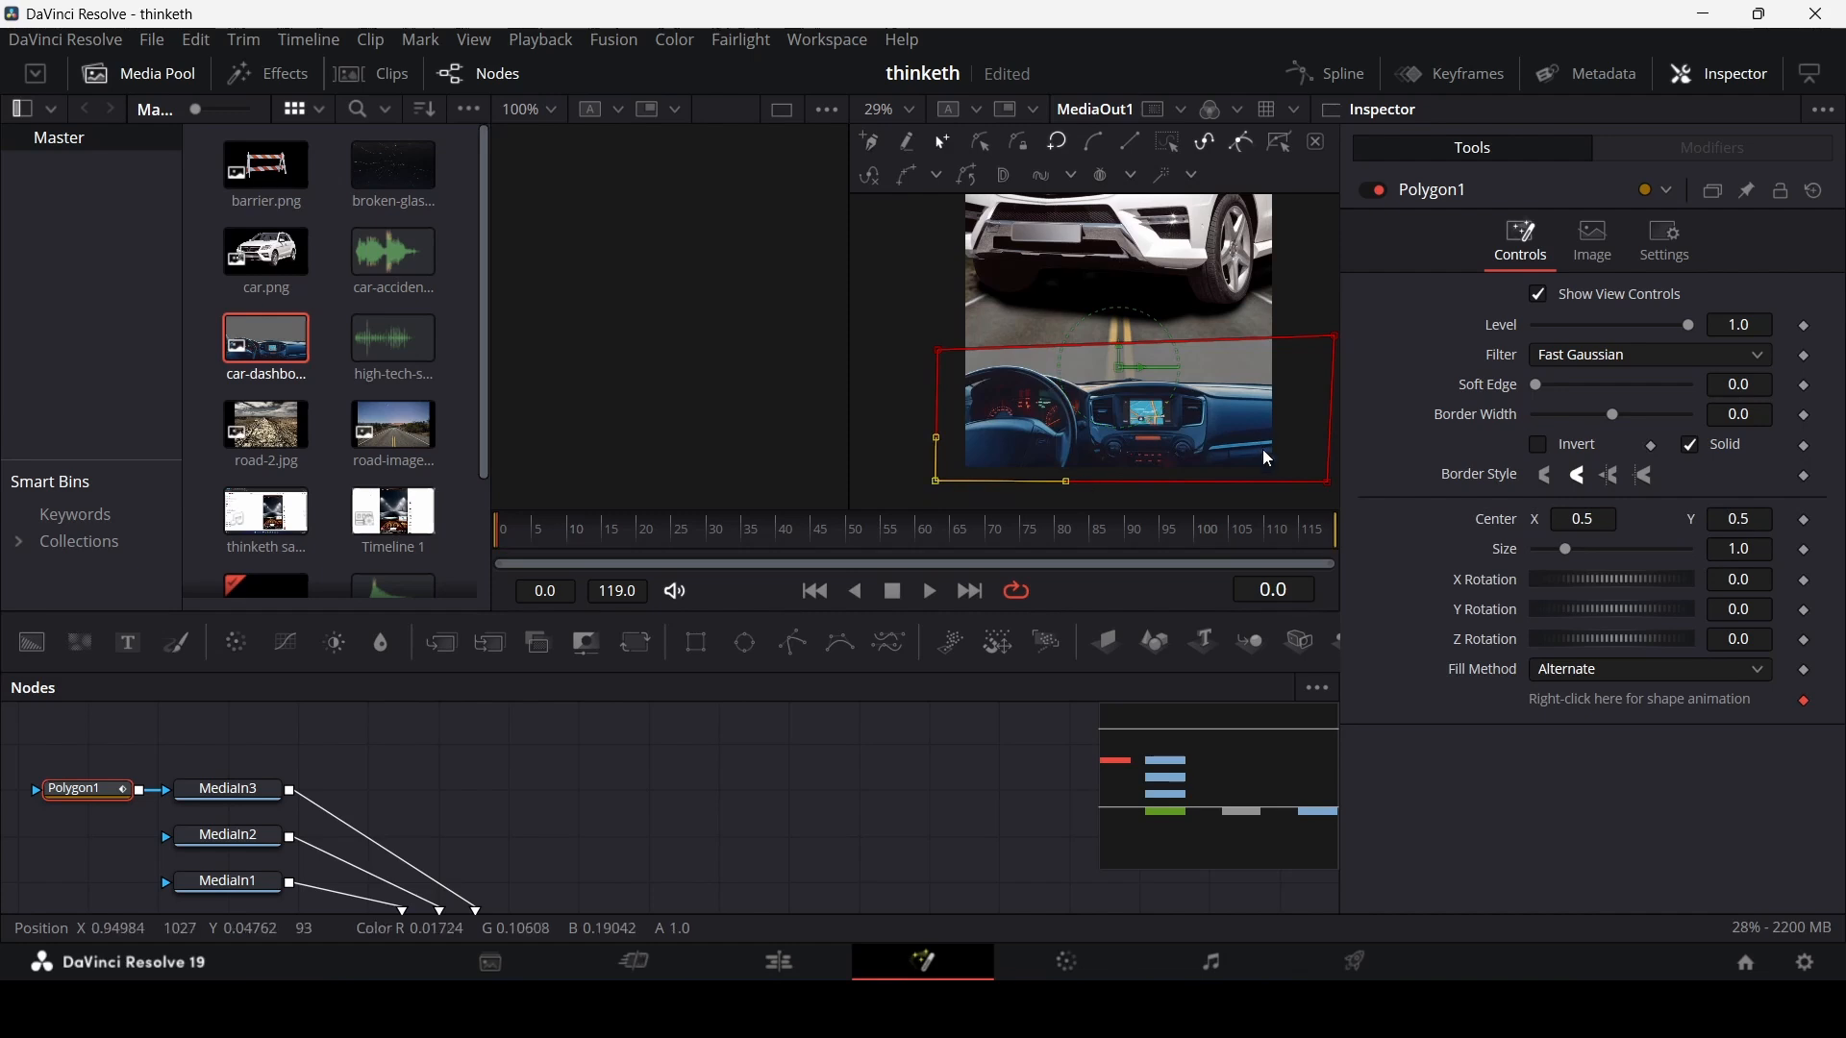
{"action": "left_click_drag", "start_coordinate": [1333, 482], "coordinate": [1303, 485]}
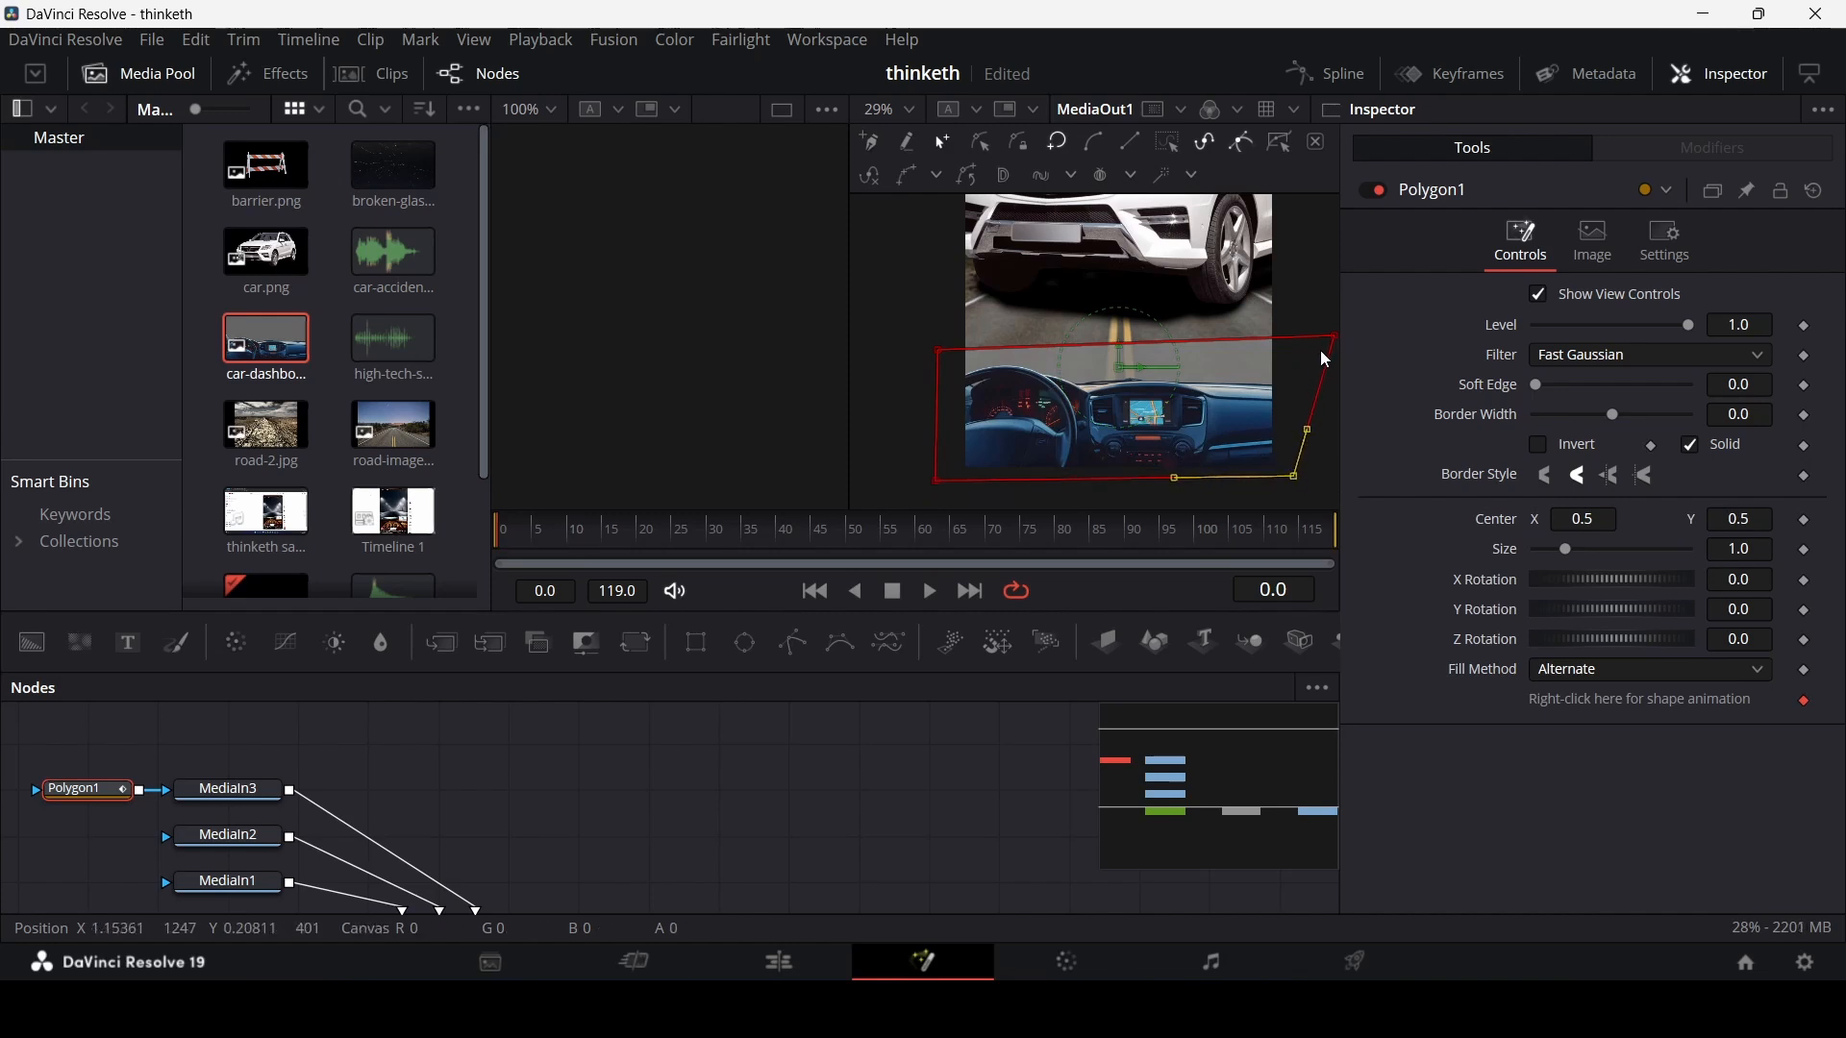
{"action": "left_click_drag", "start_coordinate": [1343, 368], "coordinate": [1297, 347]}
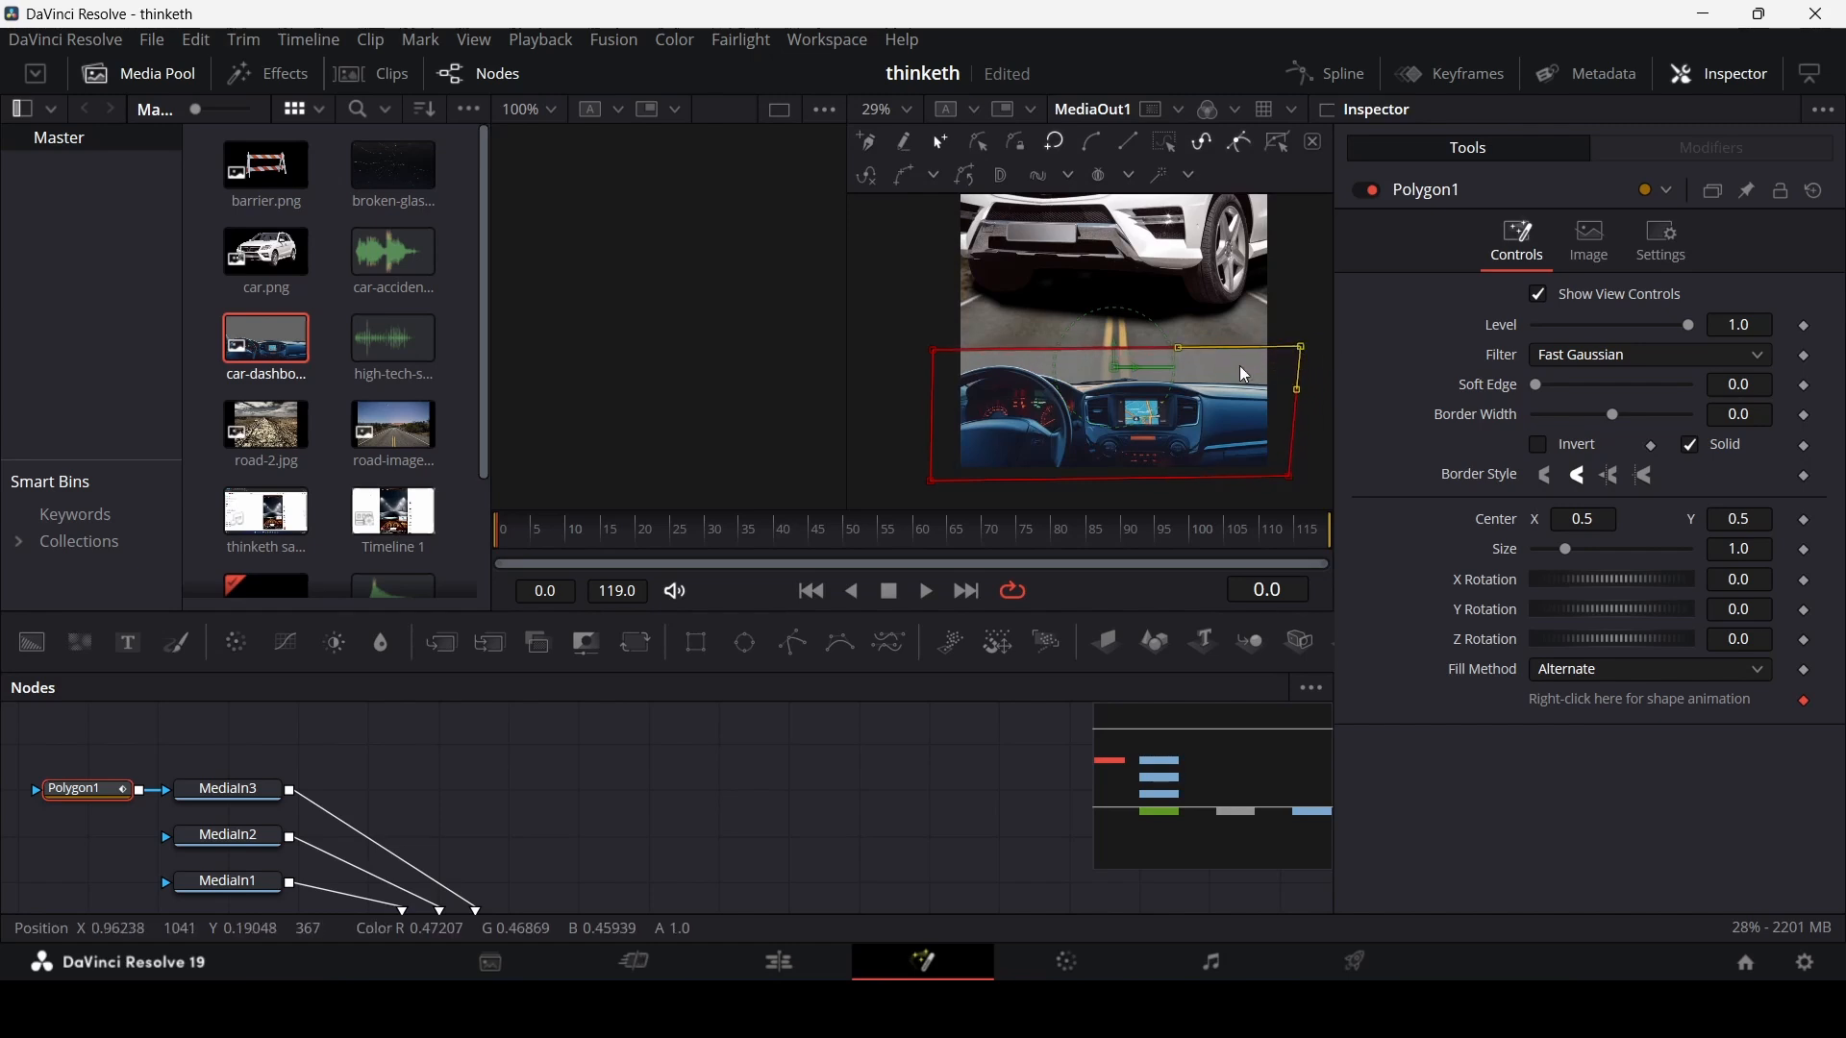
- Shape the mask's upper edge to follow the steering wheel rim by adding and moving points along it
{"action": "scroll", "coordinate": [996, 370], "scroll_direction": "up", "scroll_amount": 5}
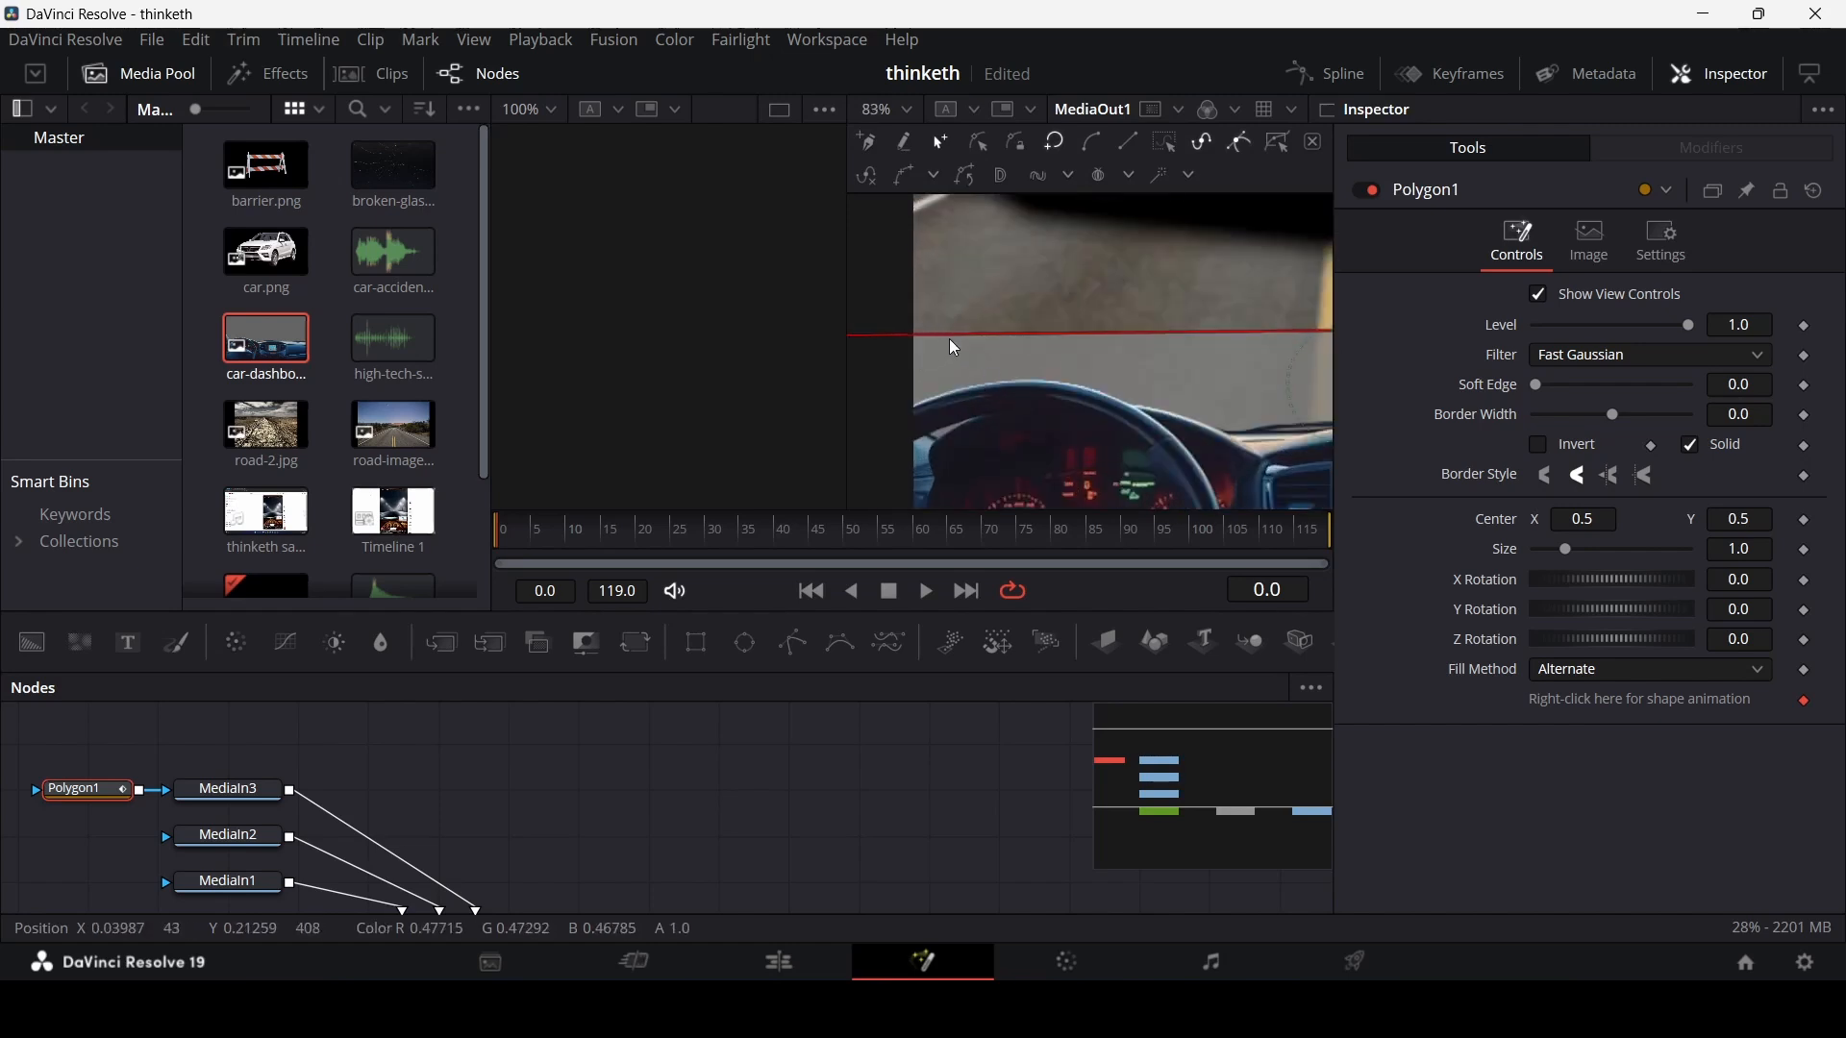
{"action": "left_click_drag", "start_coordinate": [954, 331], "coordinate": [1001, 373]}
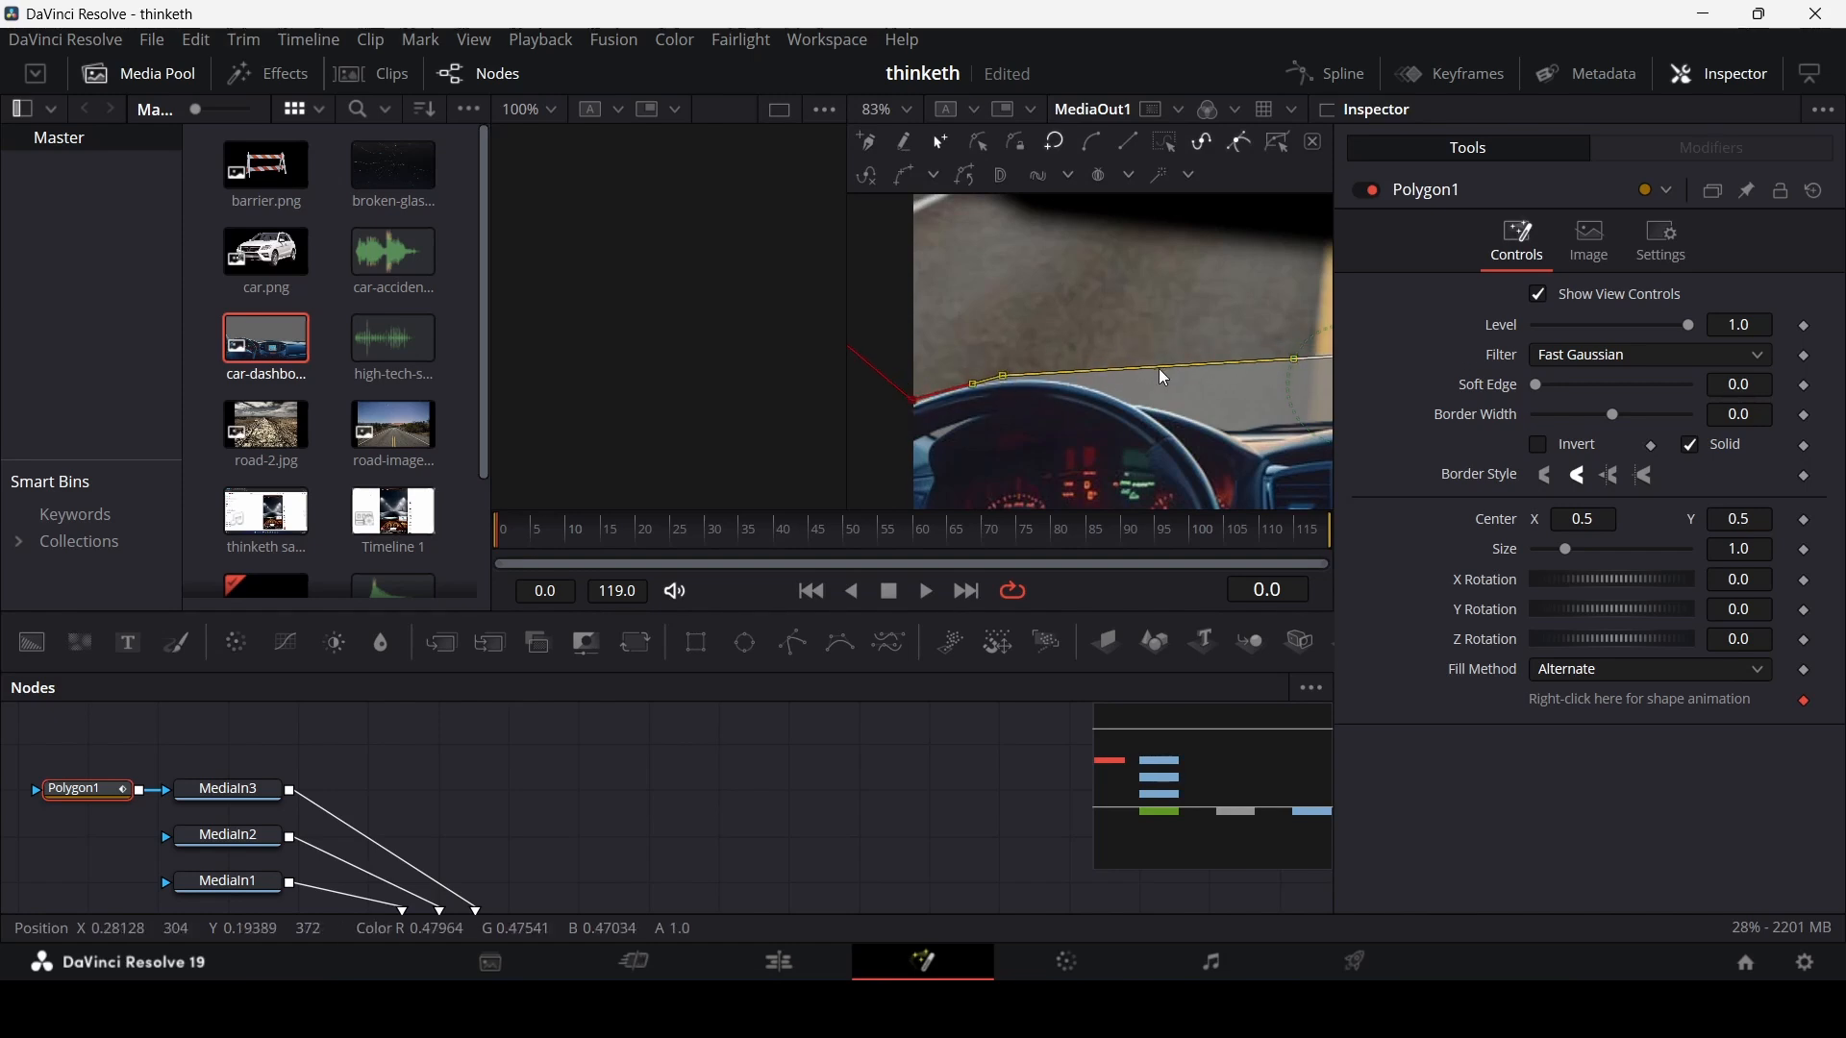
{"action": "left_click_drag", "start_coordinate": [1158, 367], "coordinate": [1070, 380]}
{"action": "left_click", "coordinate": [1093, 386]}
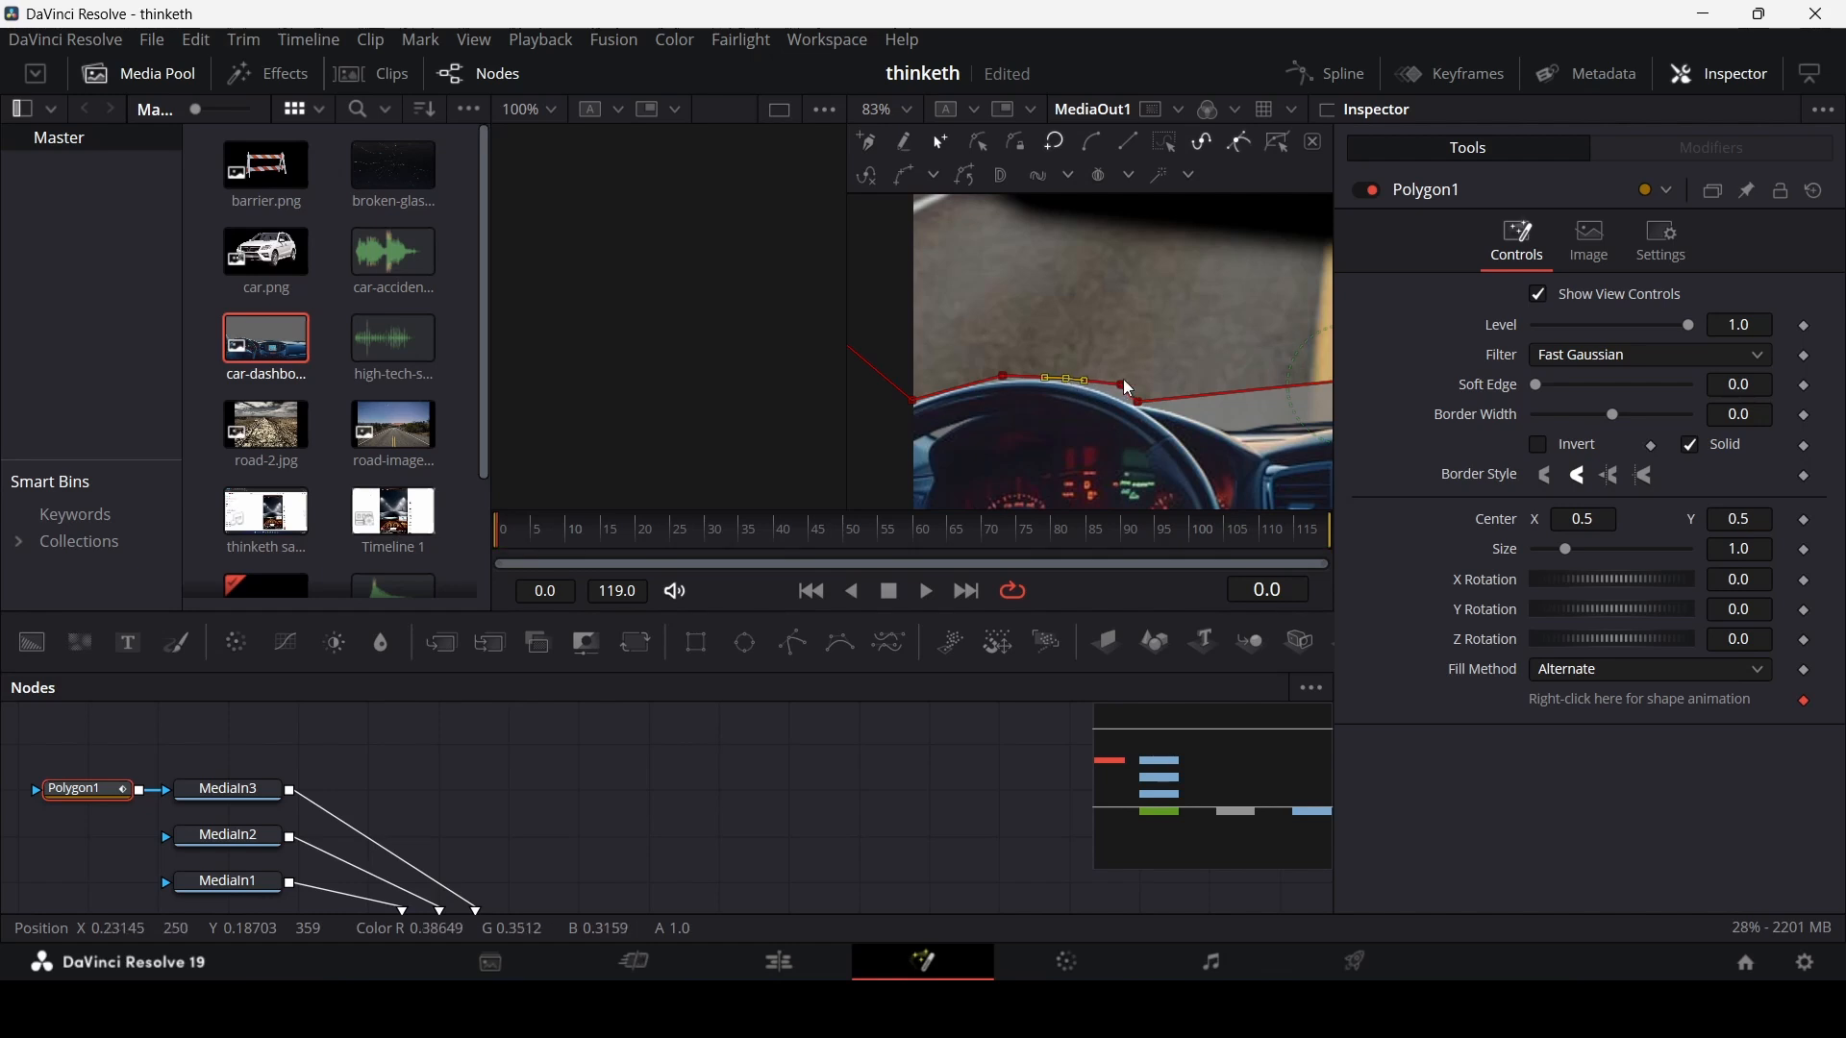
{"action": "left_click", "coordinate": [1118, 391]}
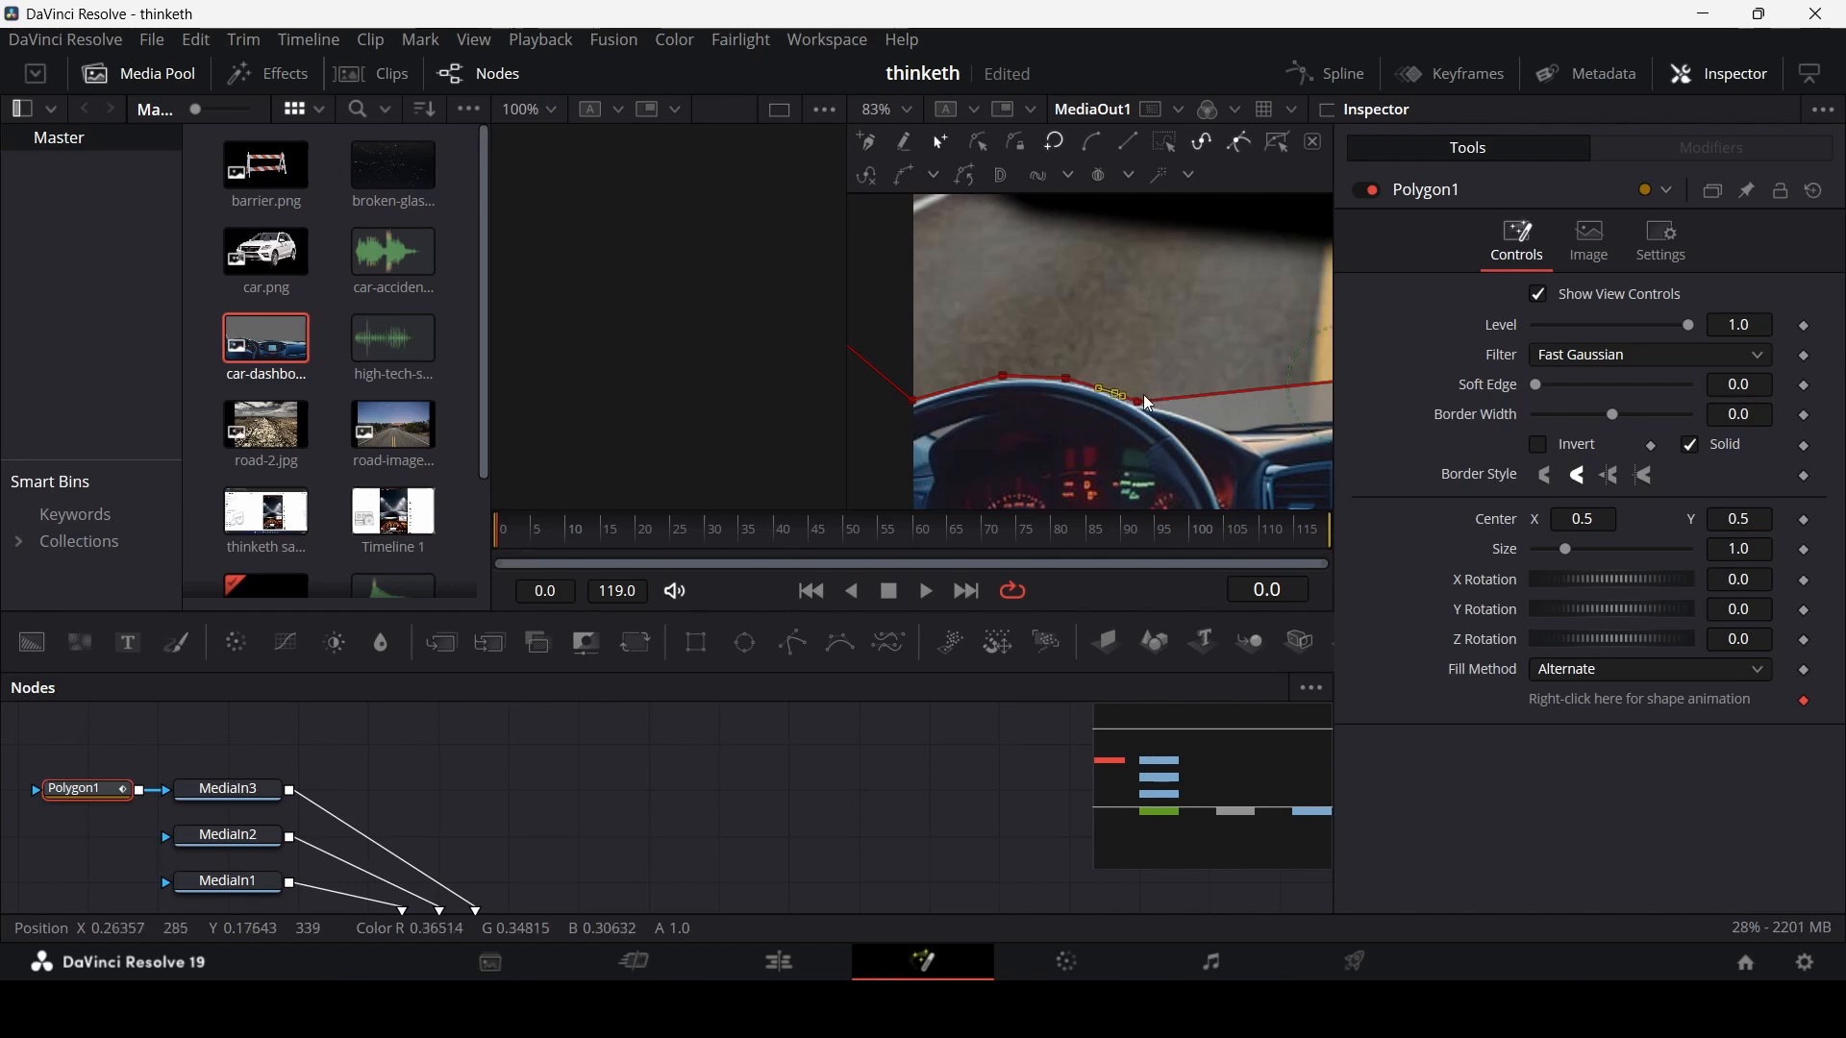
- Continue the mask's upper edge from the steering wheel along the dashboard's central part with additional points
{"action": "scroll", "coordinate": [1155, 406], "scroll_direction": "down", "scroll_amount": 2}
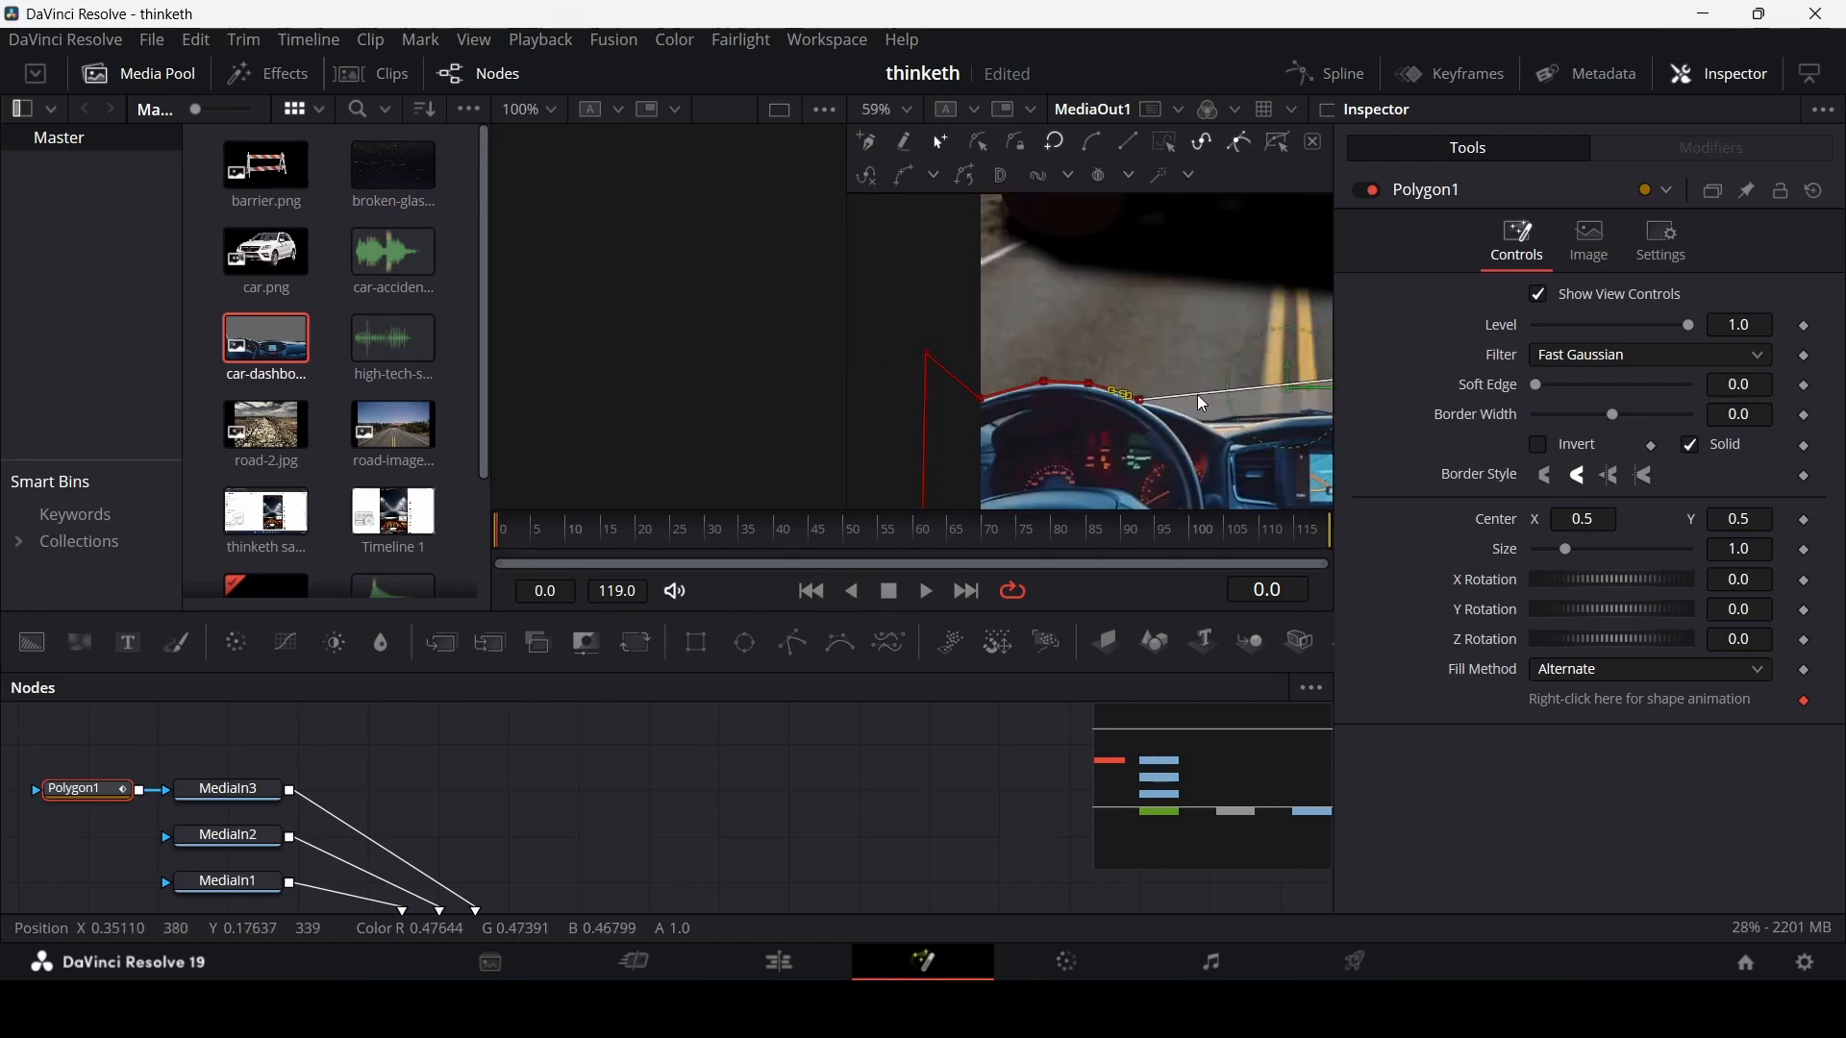
{"action": "left_click_drag", "start_coordinate": [1199, 393], "coordinate": [1203, 419]}
{"action": "scroll", "coordinate": [1241, 415], "scroll_direction": "up", "scroll_amount": 4}
{"action": "left_click", "coordinate": [939, 379]}
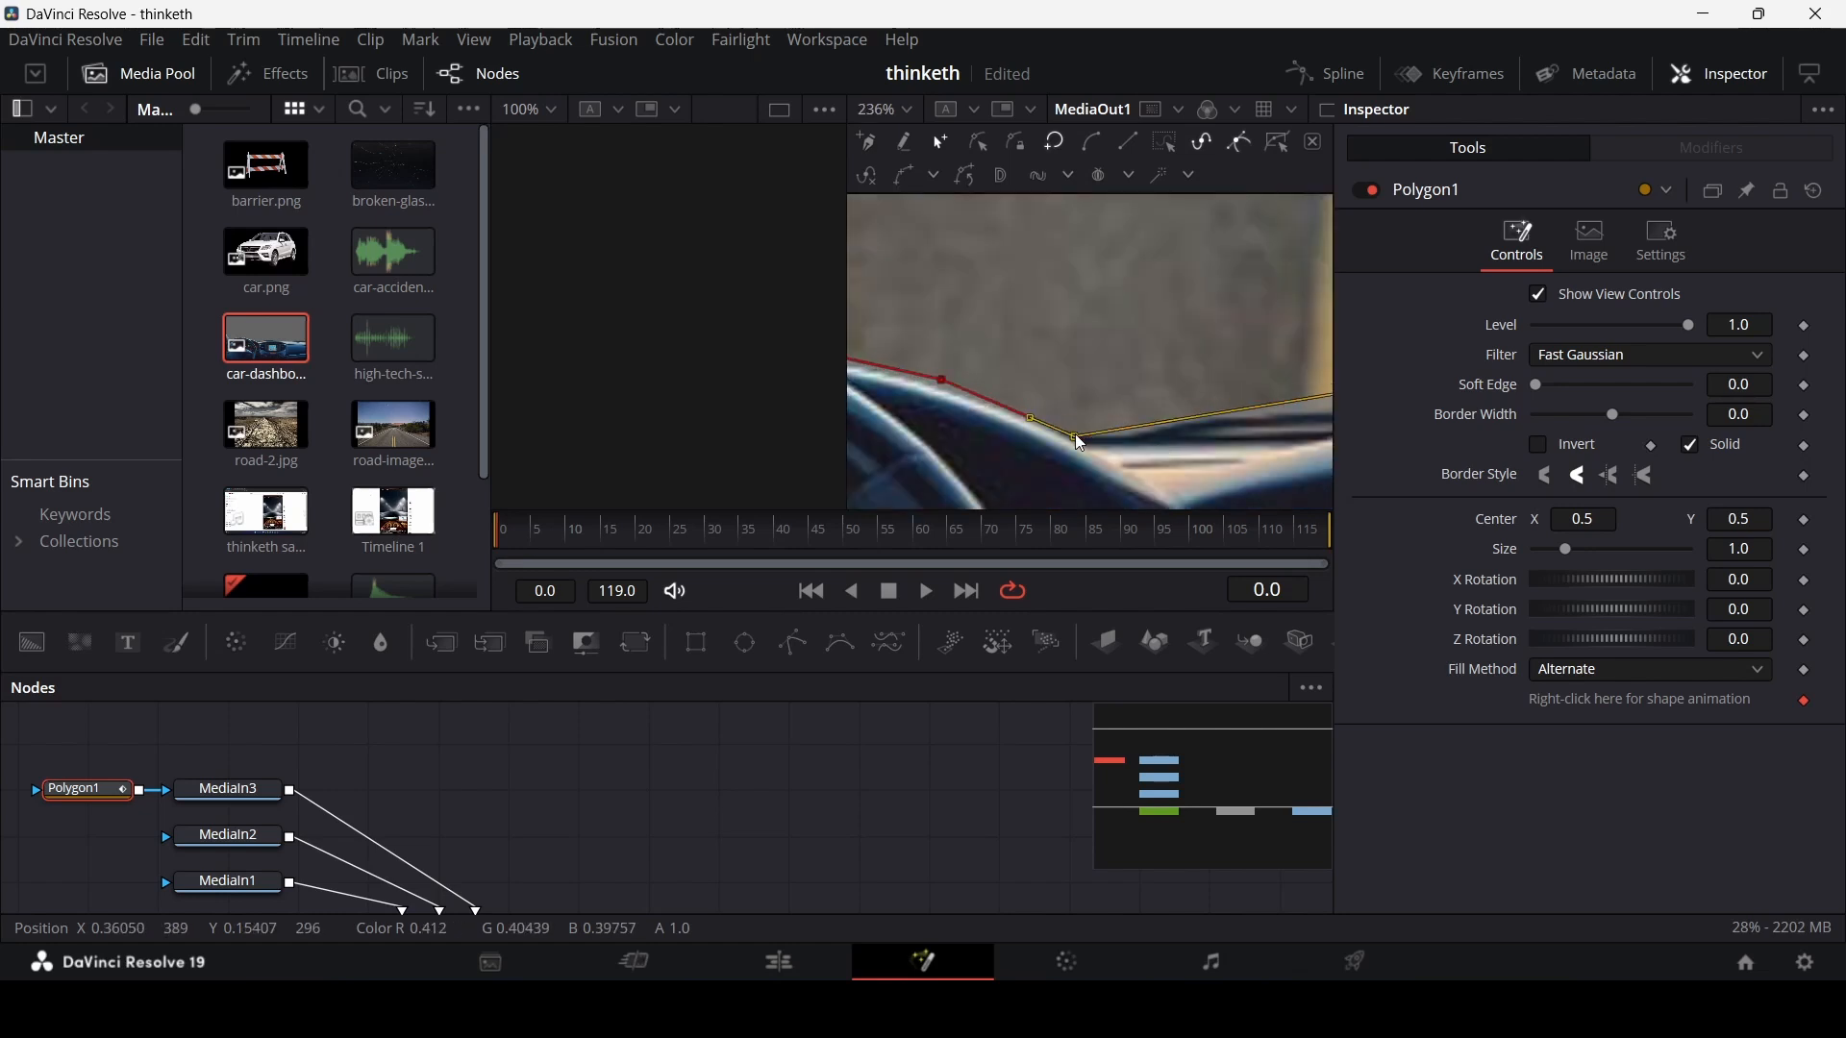
{"action": "left_click", "coordinate": [1193, 423]}
{"action": "scroll", "coordinate": [1195, 425], "scroll_direction": "down", "scroll_amount": 4}
{"action": "scroll", "coordinate": [1268, 416], "scroll_direction": "up", "scroll_amount": 3}
{"action": "left_click", "coordinate": [1291, 420]}
{"action": "left_click", "coordinate": [1241, 432]}
- Add the remaining mask points along the dashboard's right part so the grey windshield area above it is cut away
{"action": "scroll", "coordinate": [1202, 433], "scroll_direction": "down", "scroll_amount": 3}
{"action": "scroll", "coordinate": [889, 426], "scroll_direction": "down", "scroll_amount": 2}
{"action": "scroll", "coordinate": [1168, 437], "scroll_direction": "up", "scroll_amount": 4}
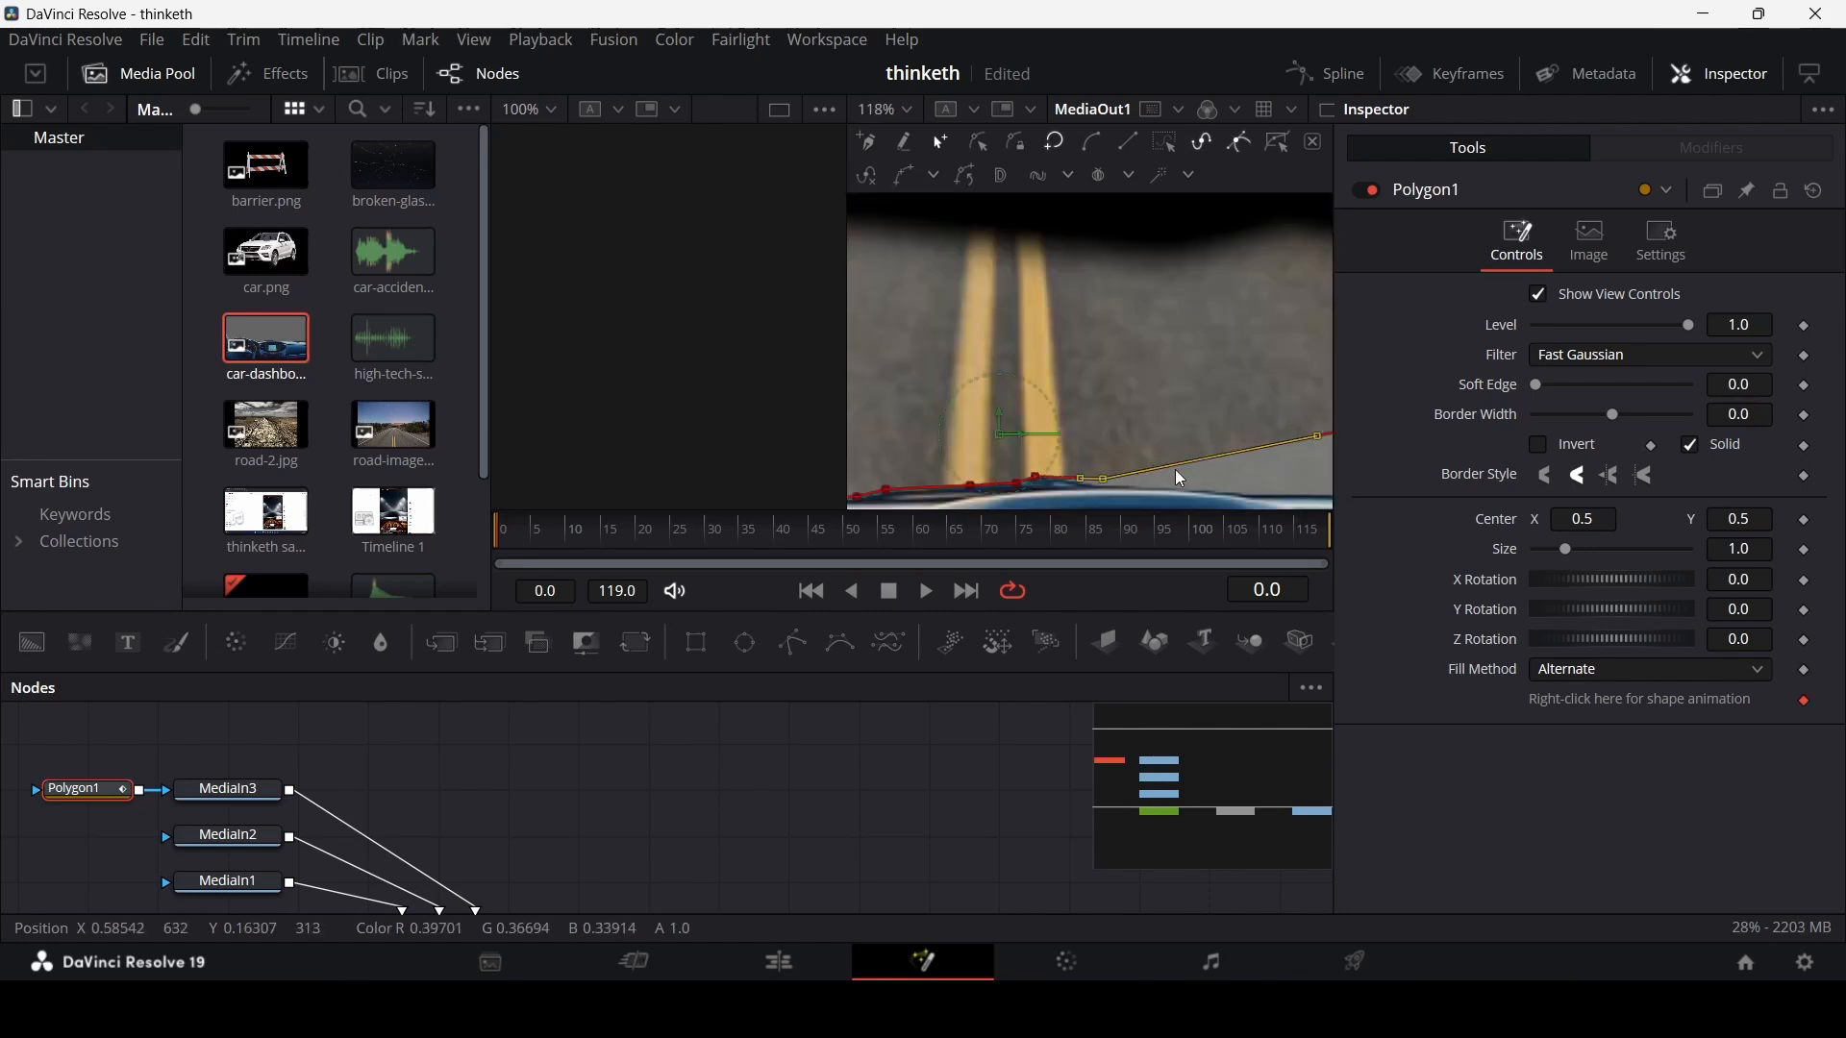
{"action": "left_click", "coordinate": [1255, 486]}
{"action": "scroll", "coordinate": [1009, 448], "scroll_direction": "down", "scroll_amount": 2}
{"action": "left_click", "coordinate": [1313, 473]}
{"action": "scroll", "coordinate": [1108, 441], "scroll_direction": "down", "scroll_amount": 2}
{"action": "scroll", "coordinate": [1054, 416], "scroll_direction": "down", "scroll_amount": 1}
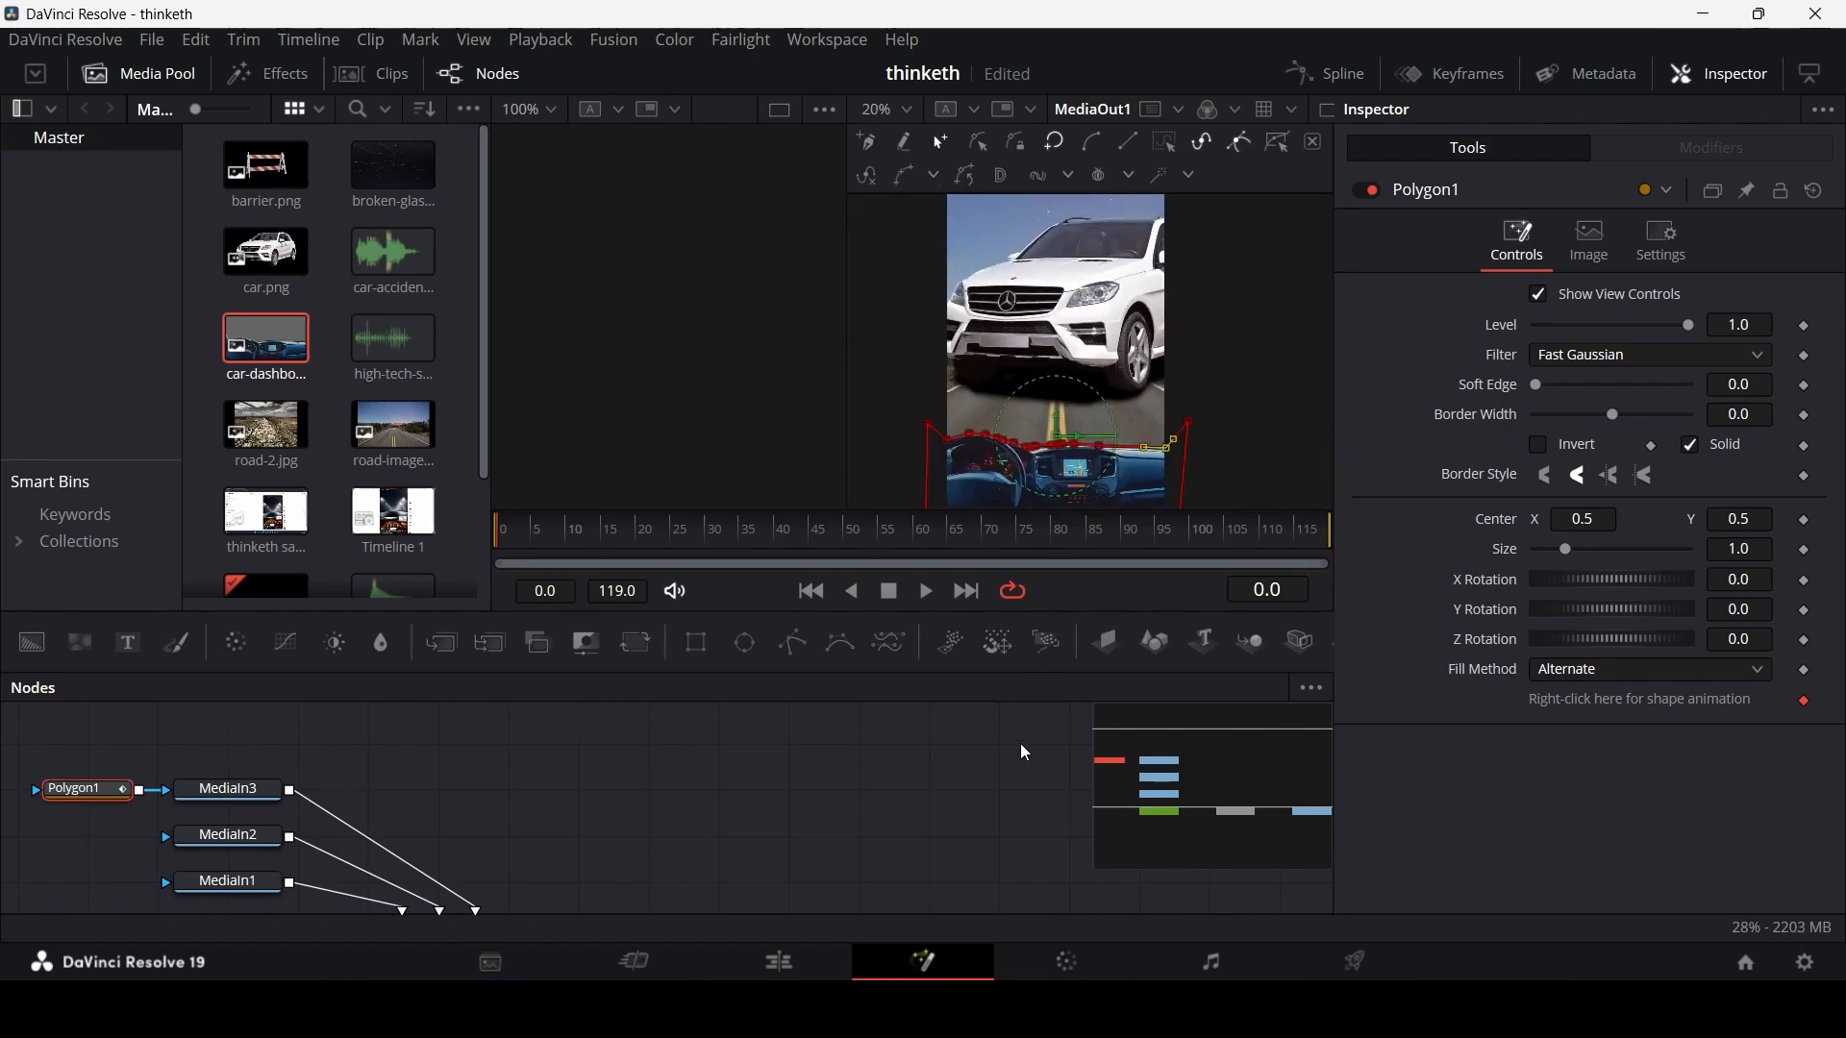
- Select the car layer in MultiMerge1 and lower it to a center Y of about 0.34, just above the dashboard
{"action": "scroll", "coordinate": [1030, 442], "scroll_direction": "up", "scroll_amount": 5}
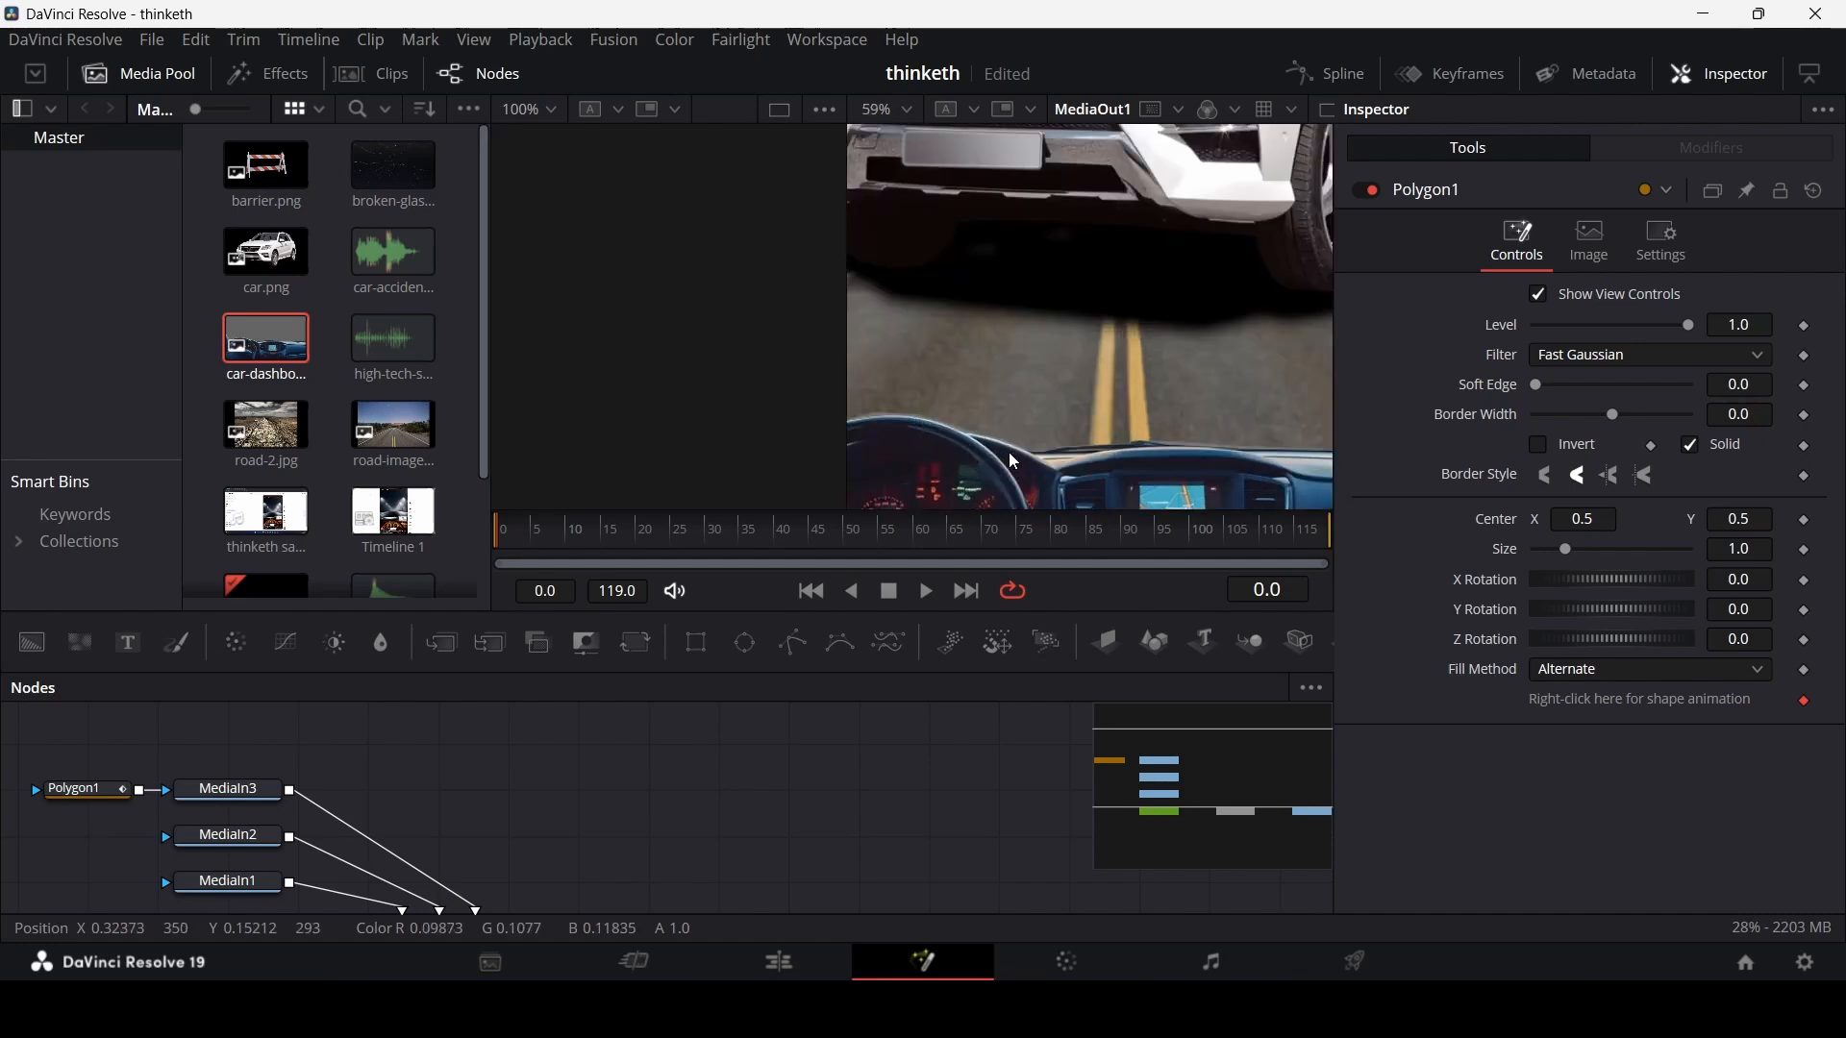
{"action": "scroll", "coordinate": [1096, 442], "scroll_direction": "down", "scroll_amount": 2}
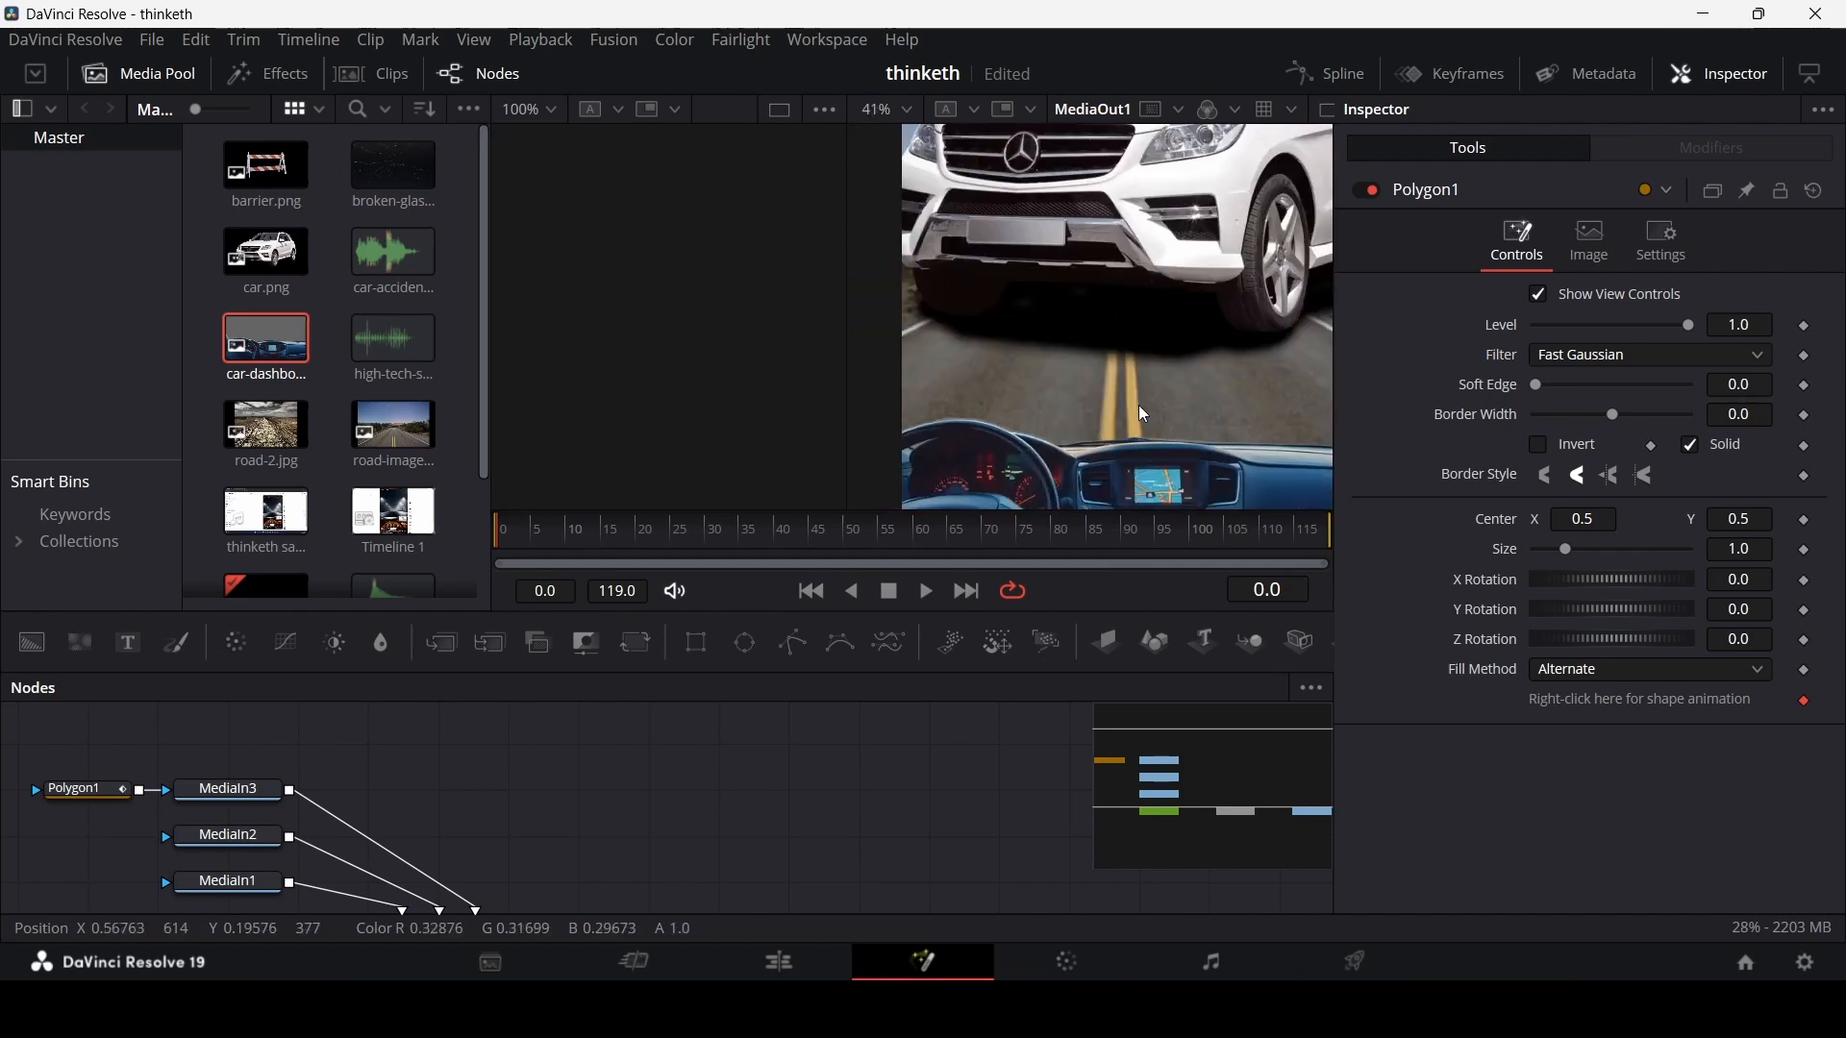
{"action": "scroll", "coordinate": [1136, 404], "scroll_direction": "down", "scroll_amount": 1}
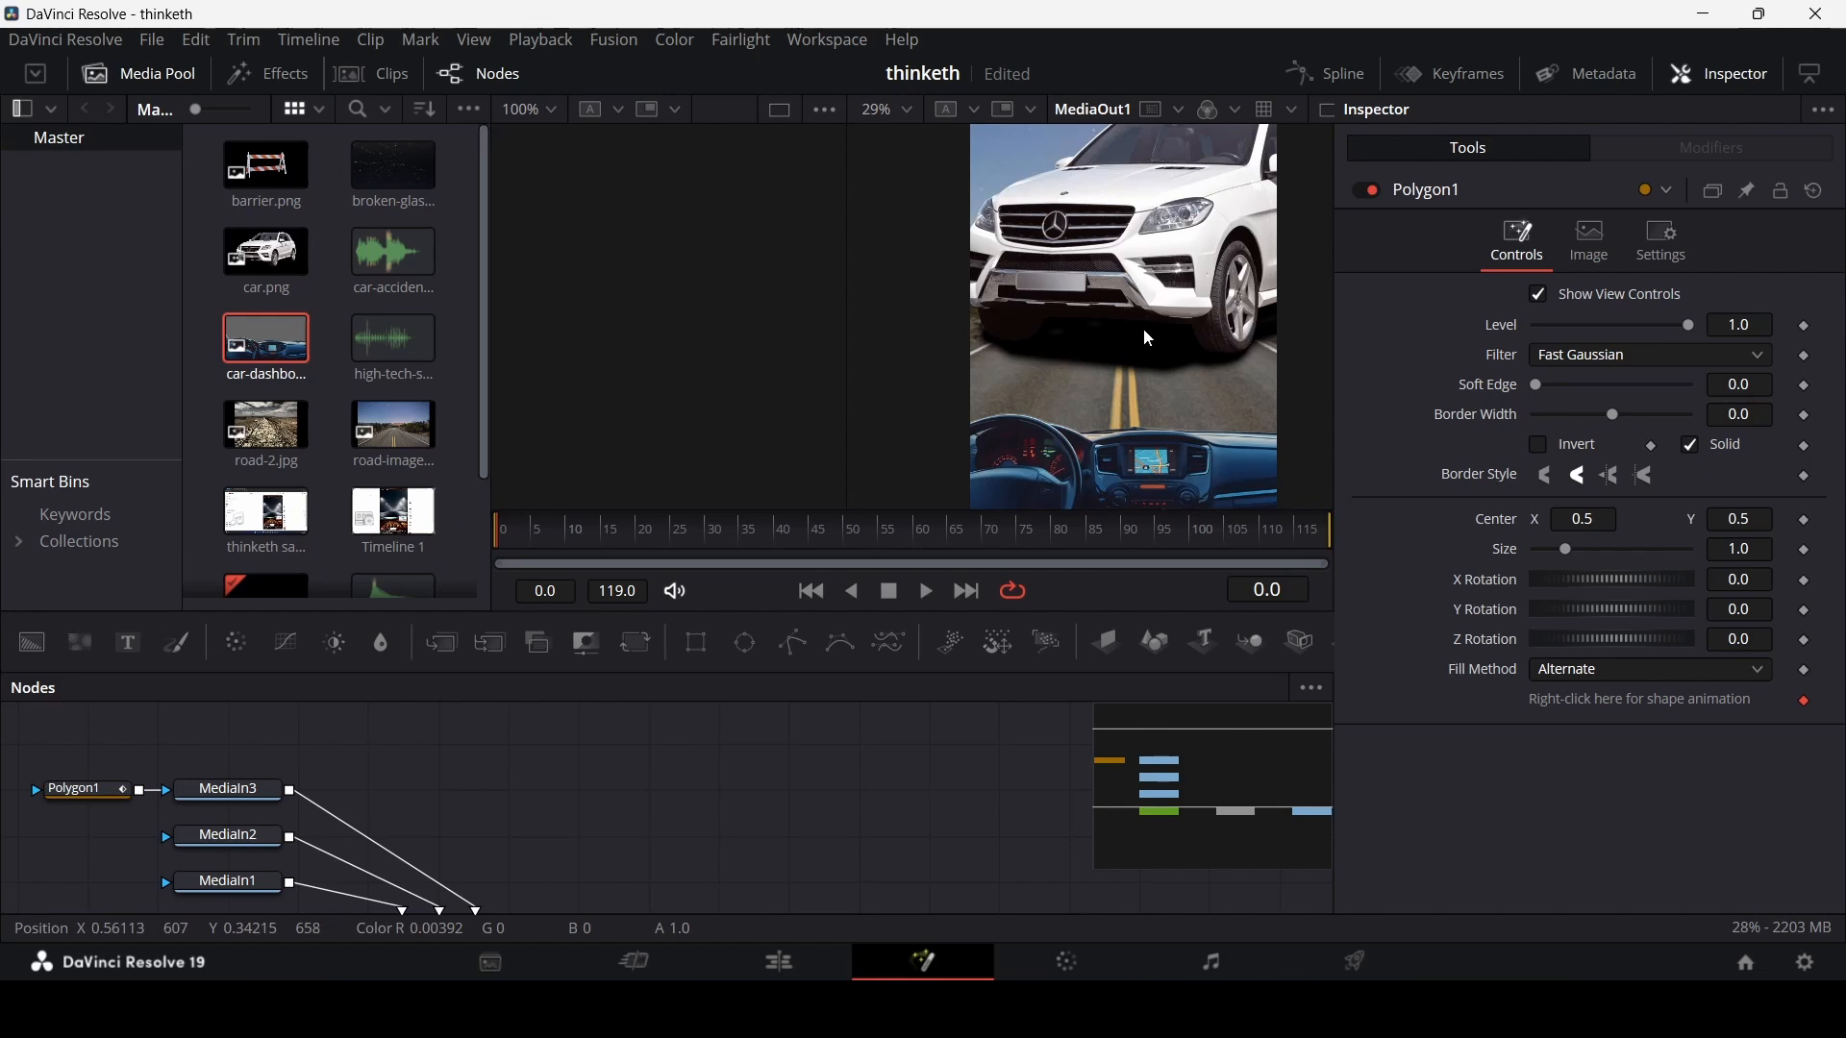
{"action": "scroll", "coordinate": [1144, 332], "scroll_direction": "down", "scroll_amount": 1}
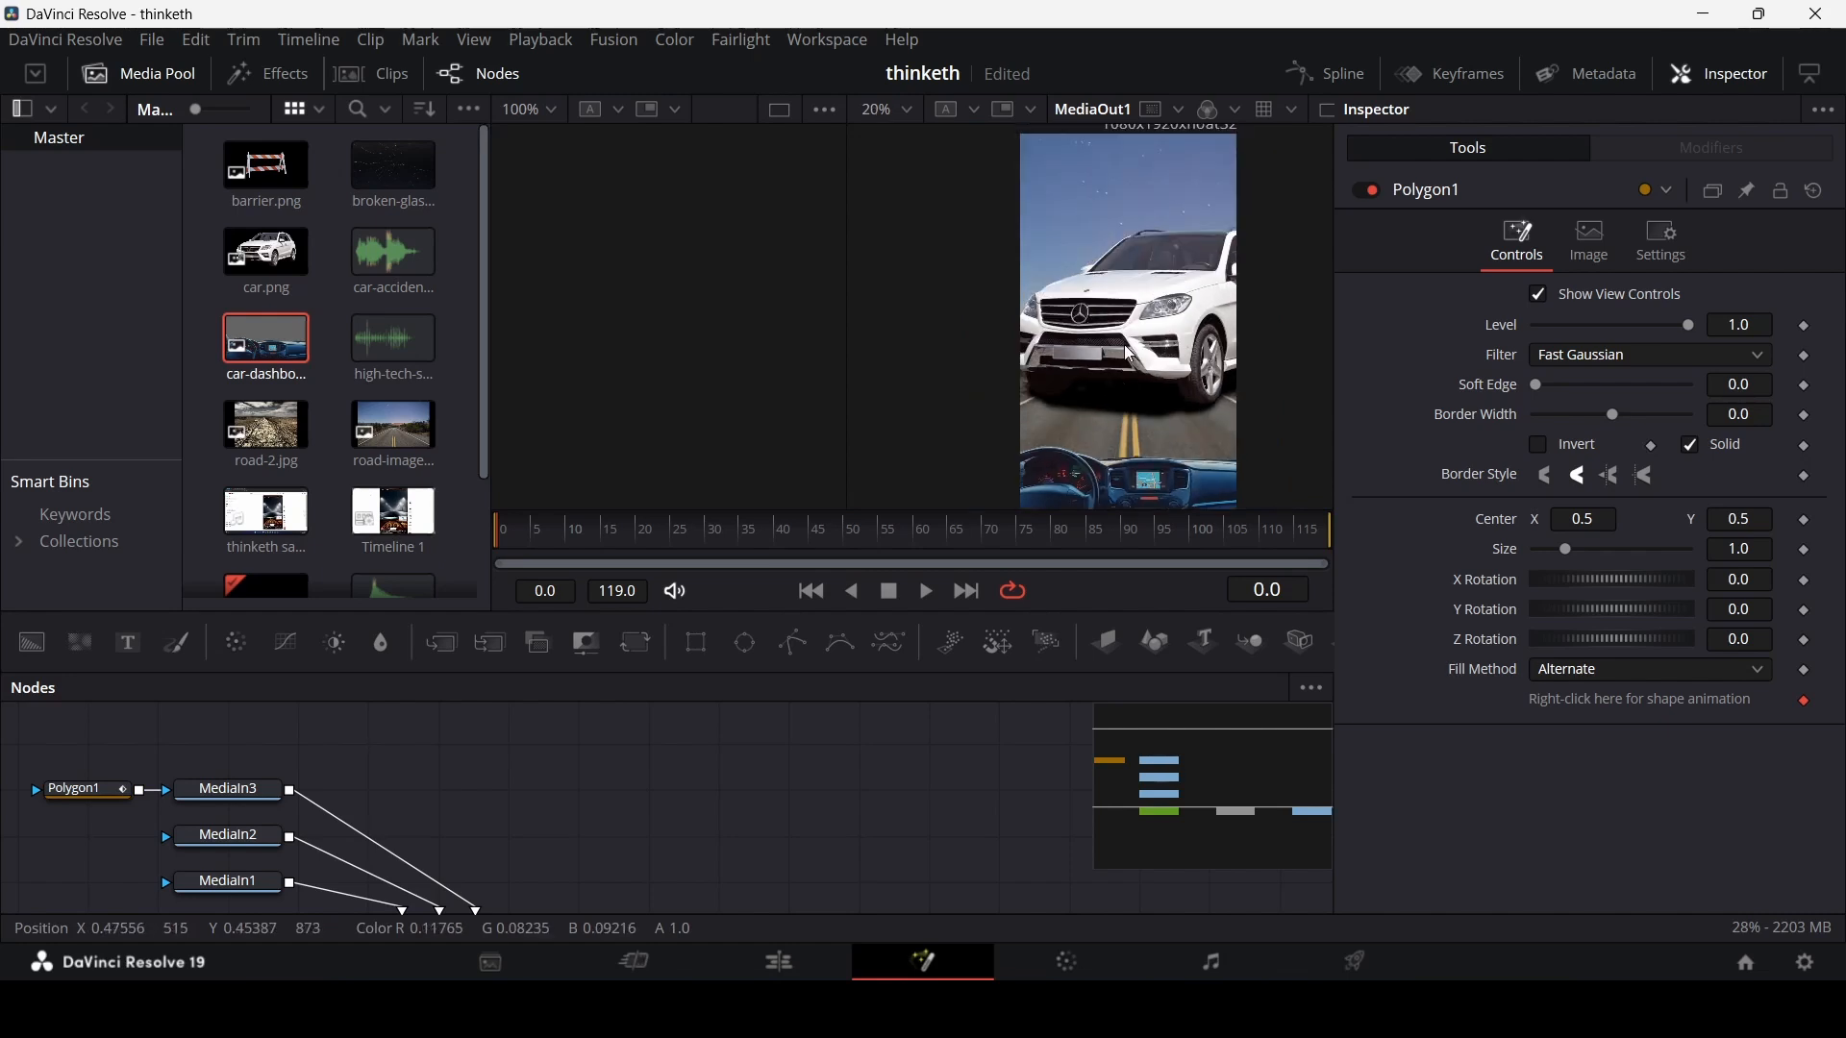
{"action": "scroll", "coordinate": [606, 744], "scroll_direction": "down", "scroll_amount": 2}
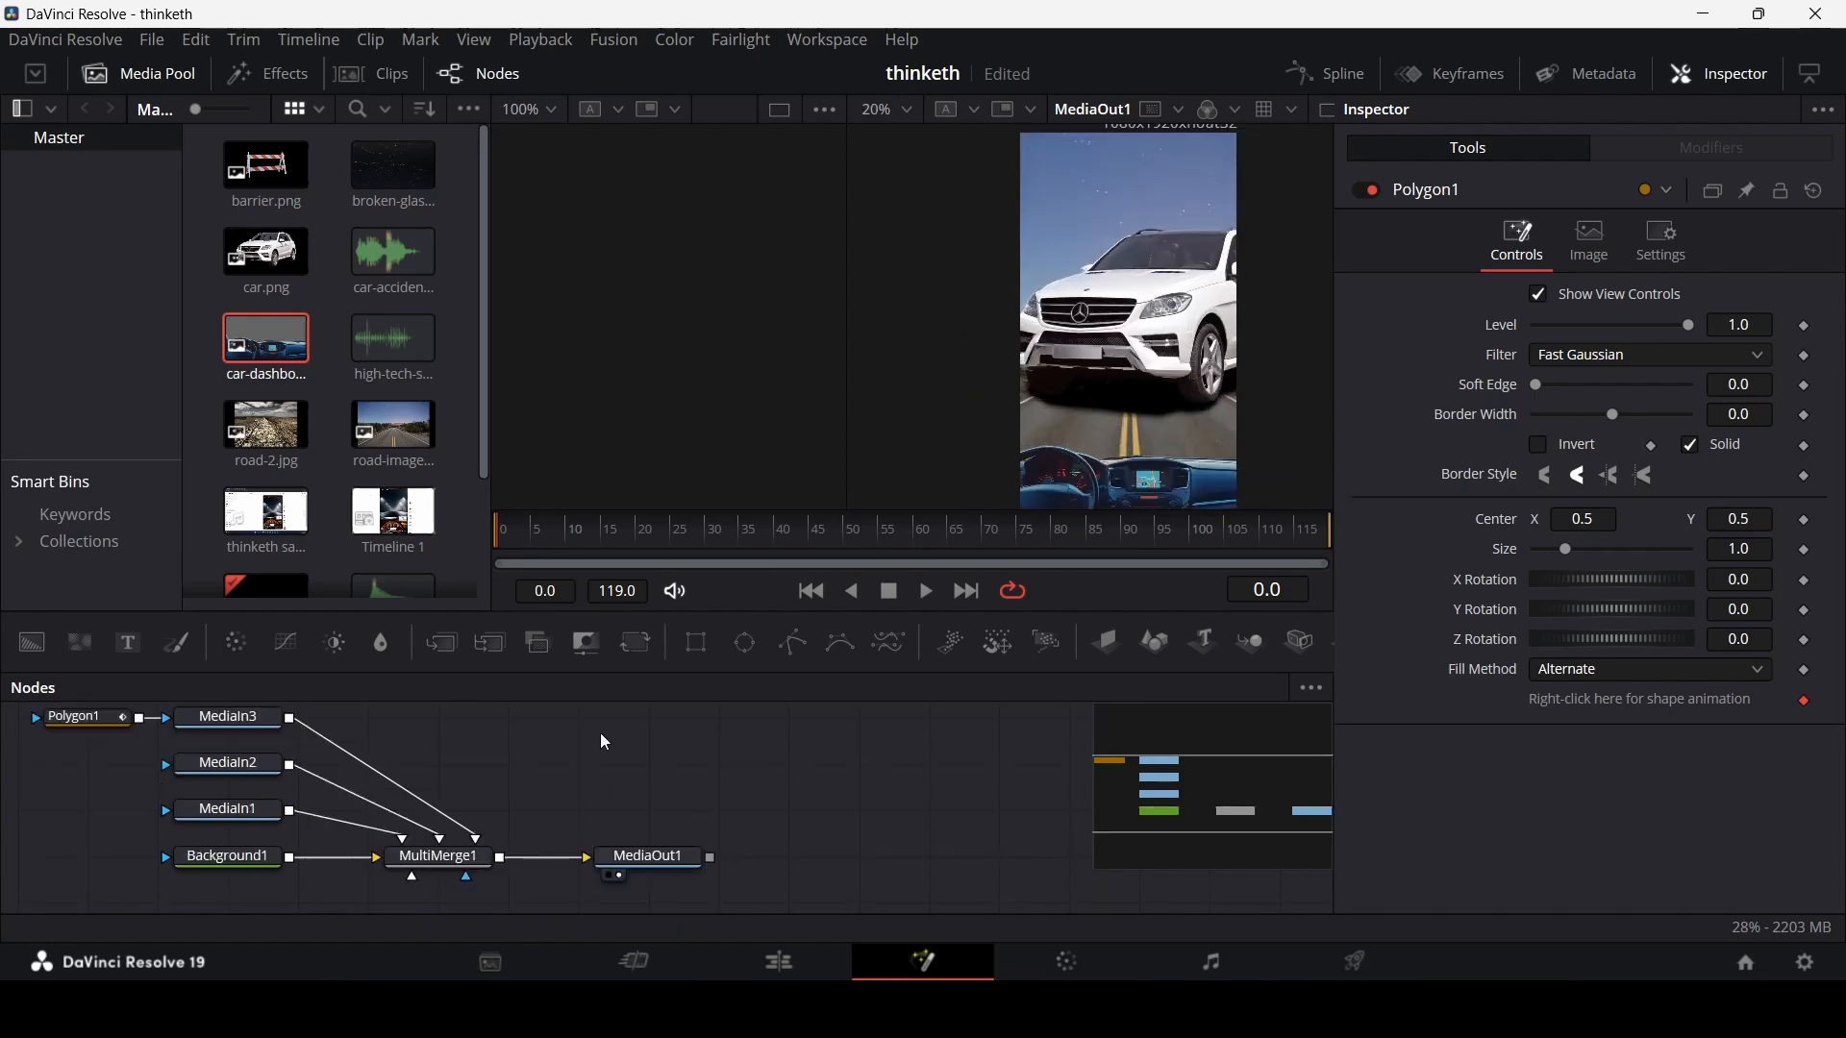
{"action": "left_click", "coordinate": [450, 859]}
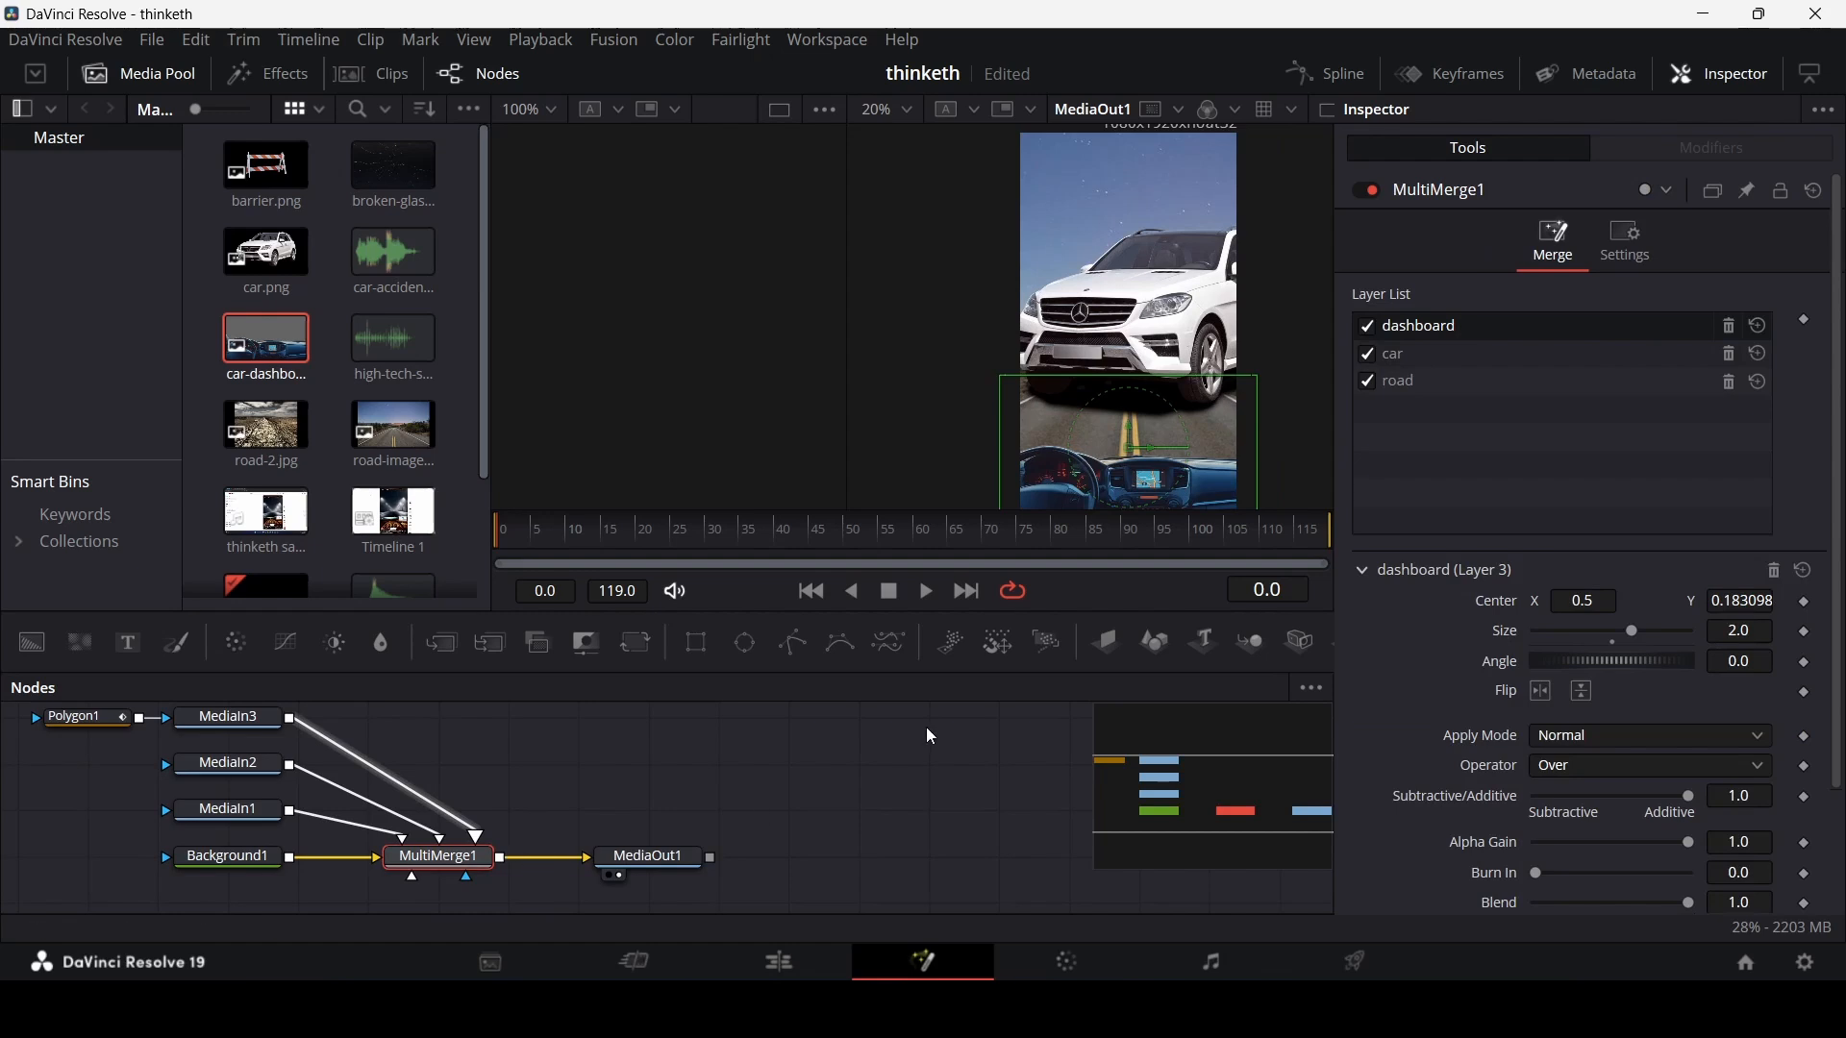
{"action": "left_click", "coordinate": [1439, 356]}
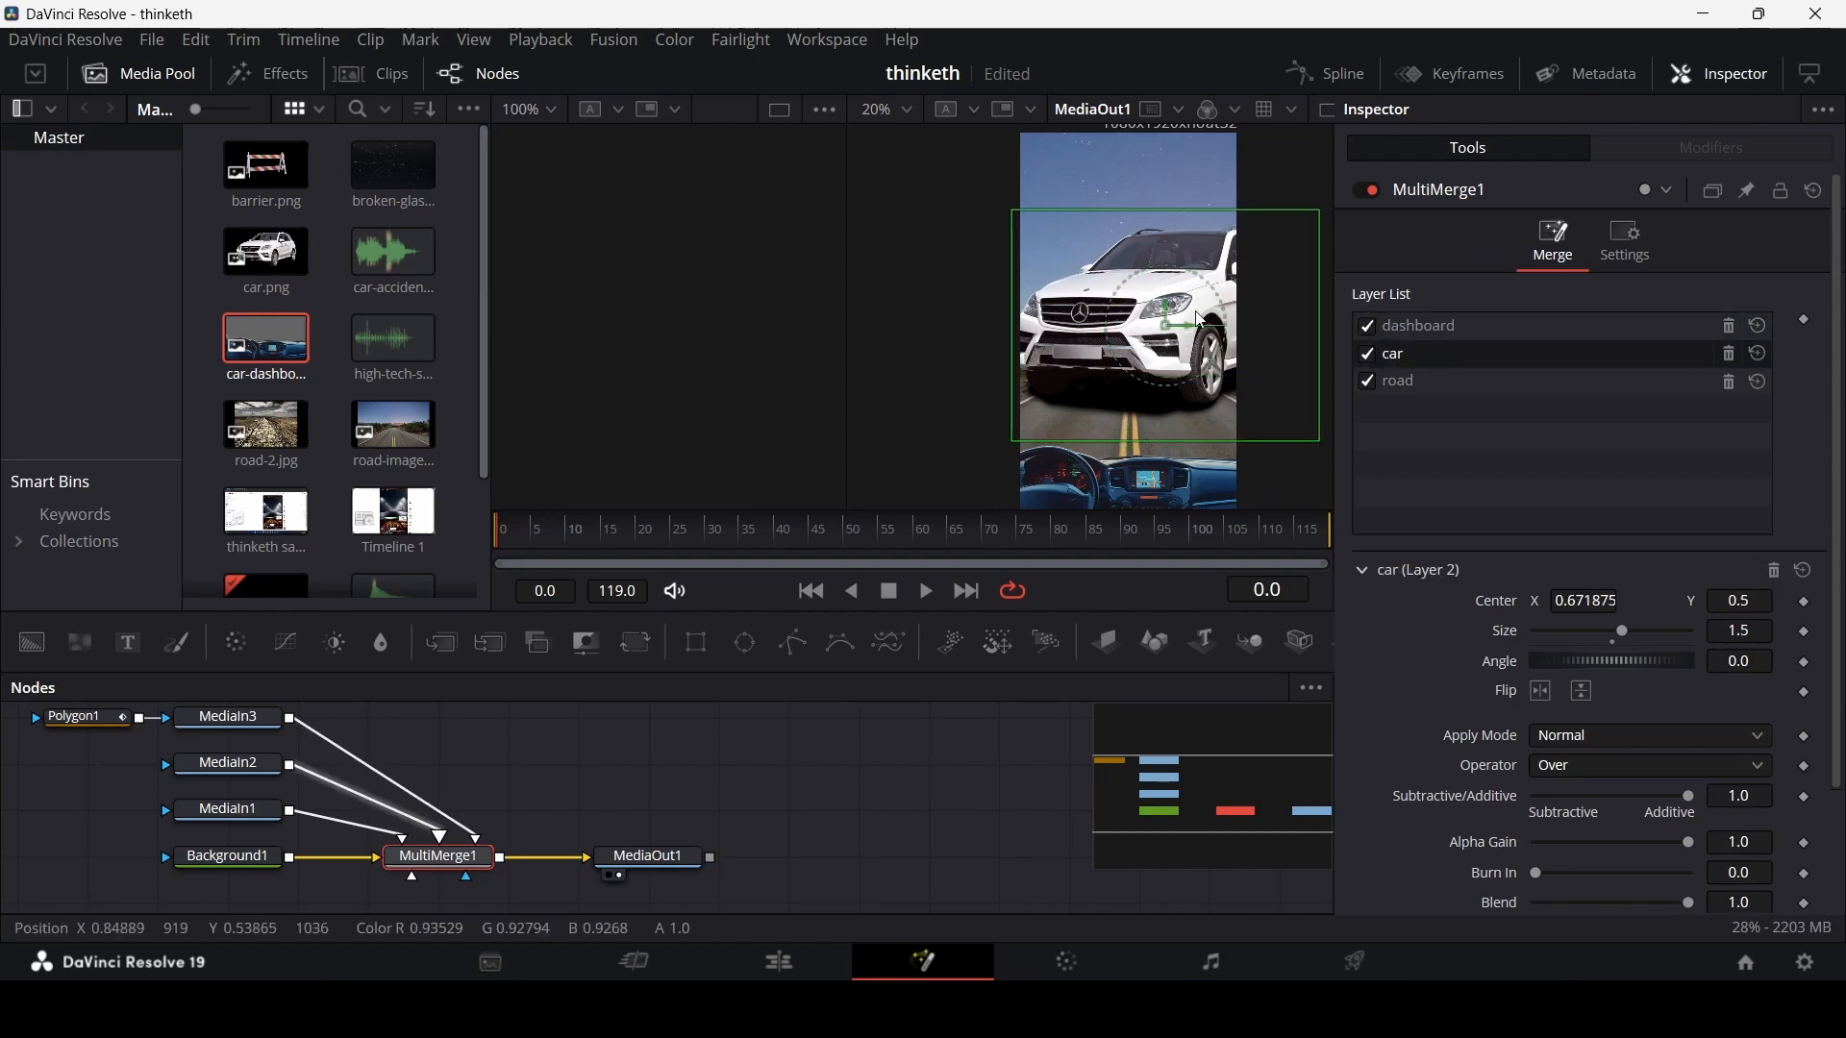
{"action": "left_click_drag", "start_coordinate": [1156, 357], "coordinate": [1152, 375]}
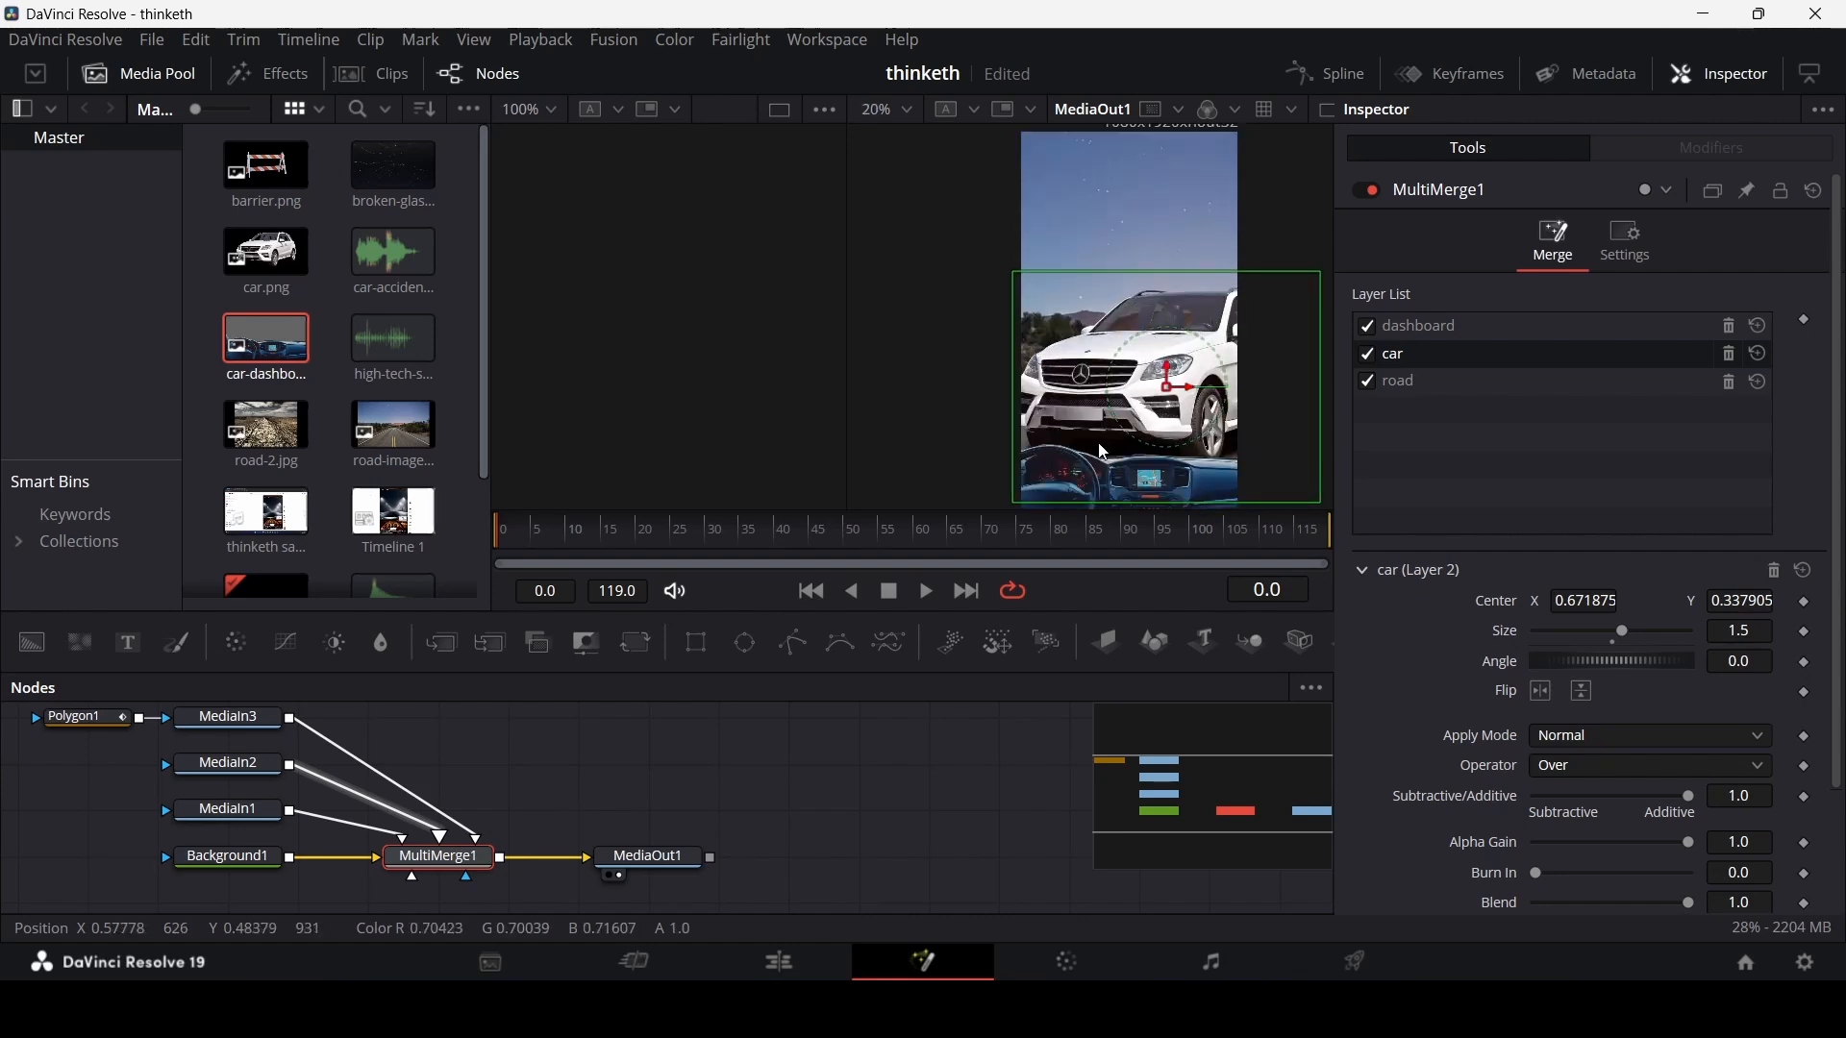
{"action": "left_click", "coordinate": [767, 752]}
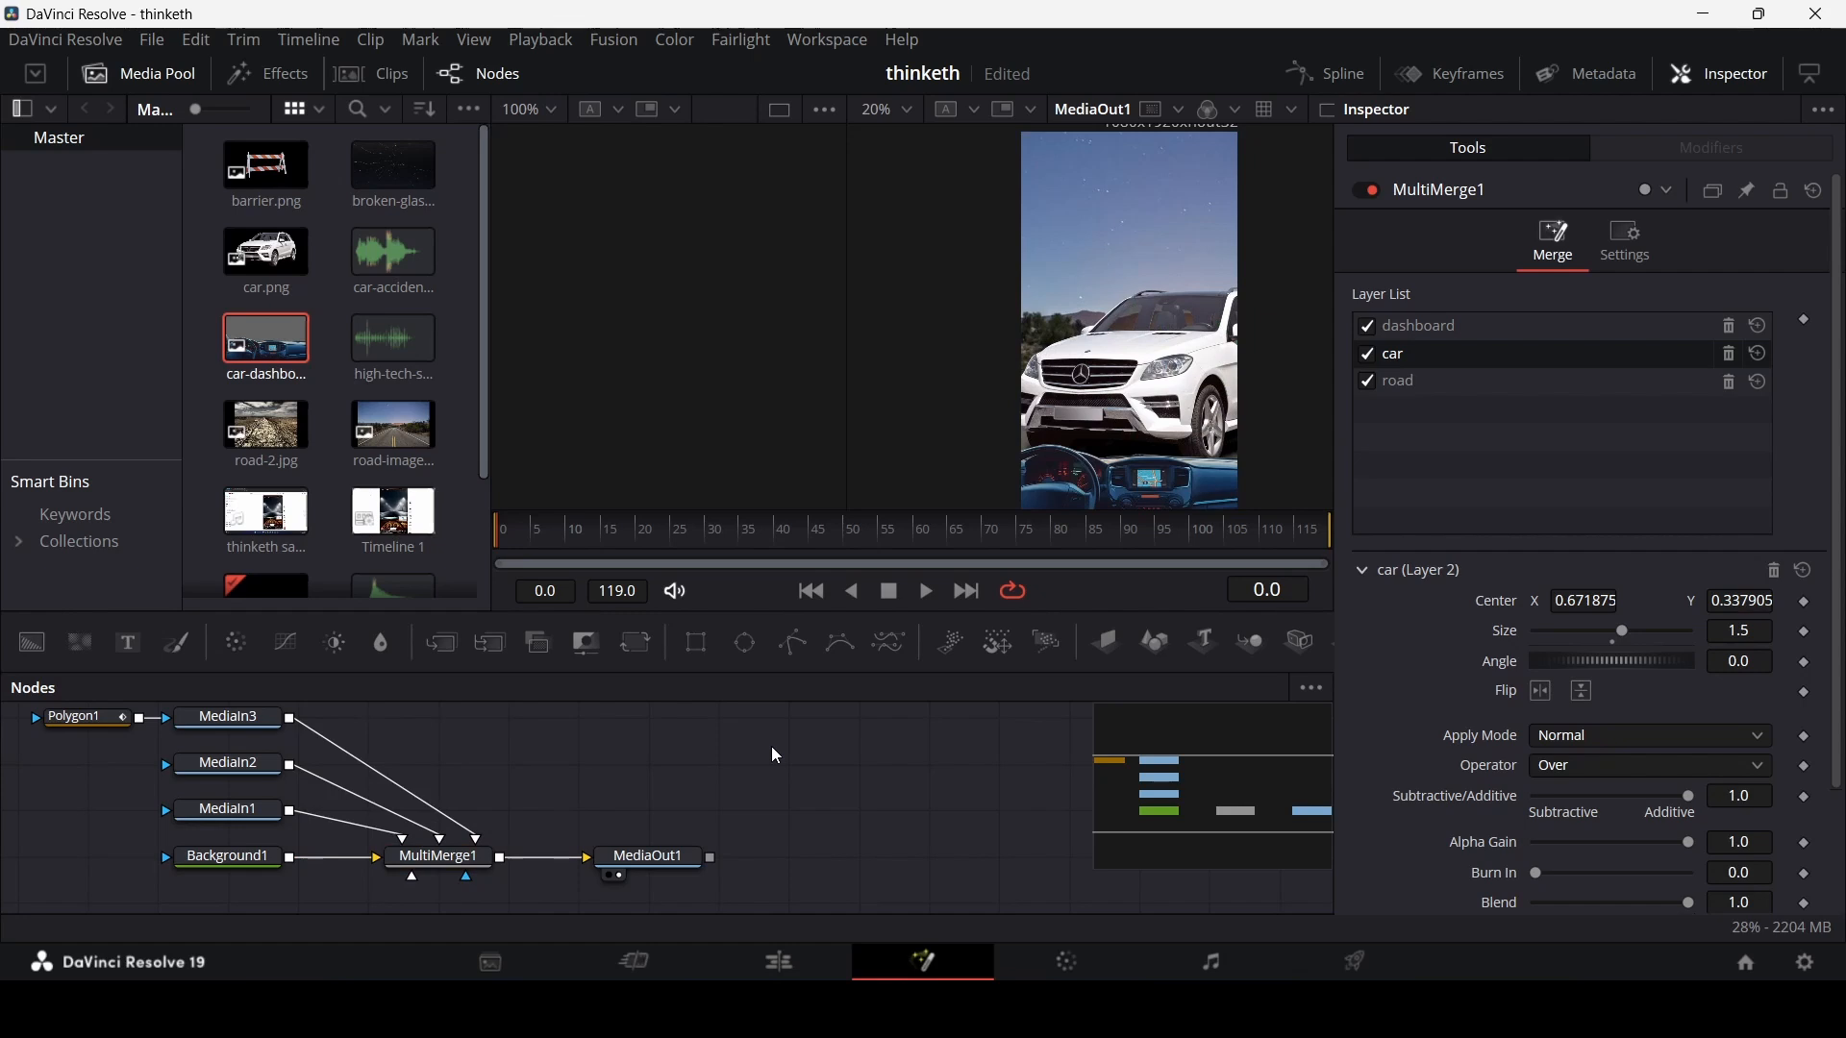
- Insert a Transform node between MultiMerge1 and MediaOut1
{"action": "left_click", "coordinate": [481, 861]}
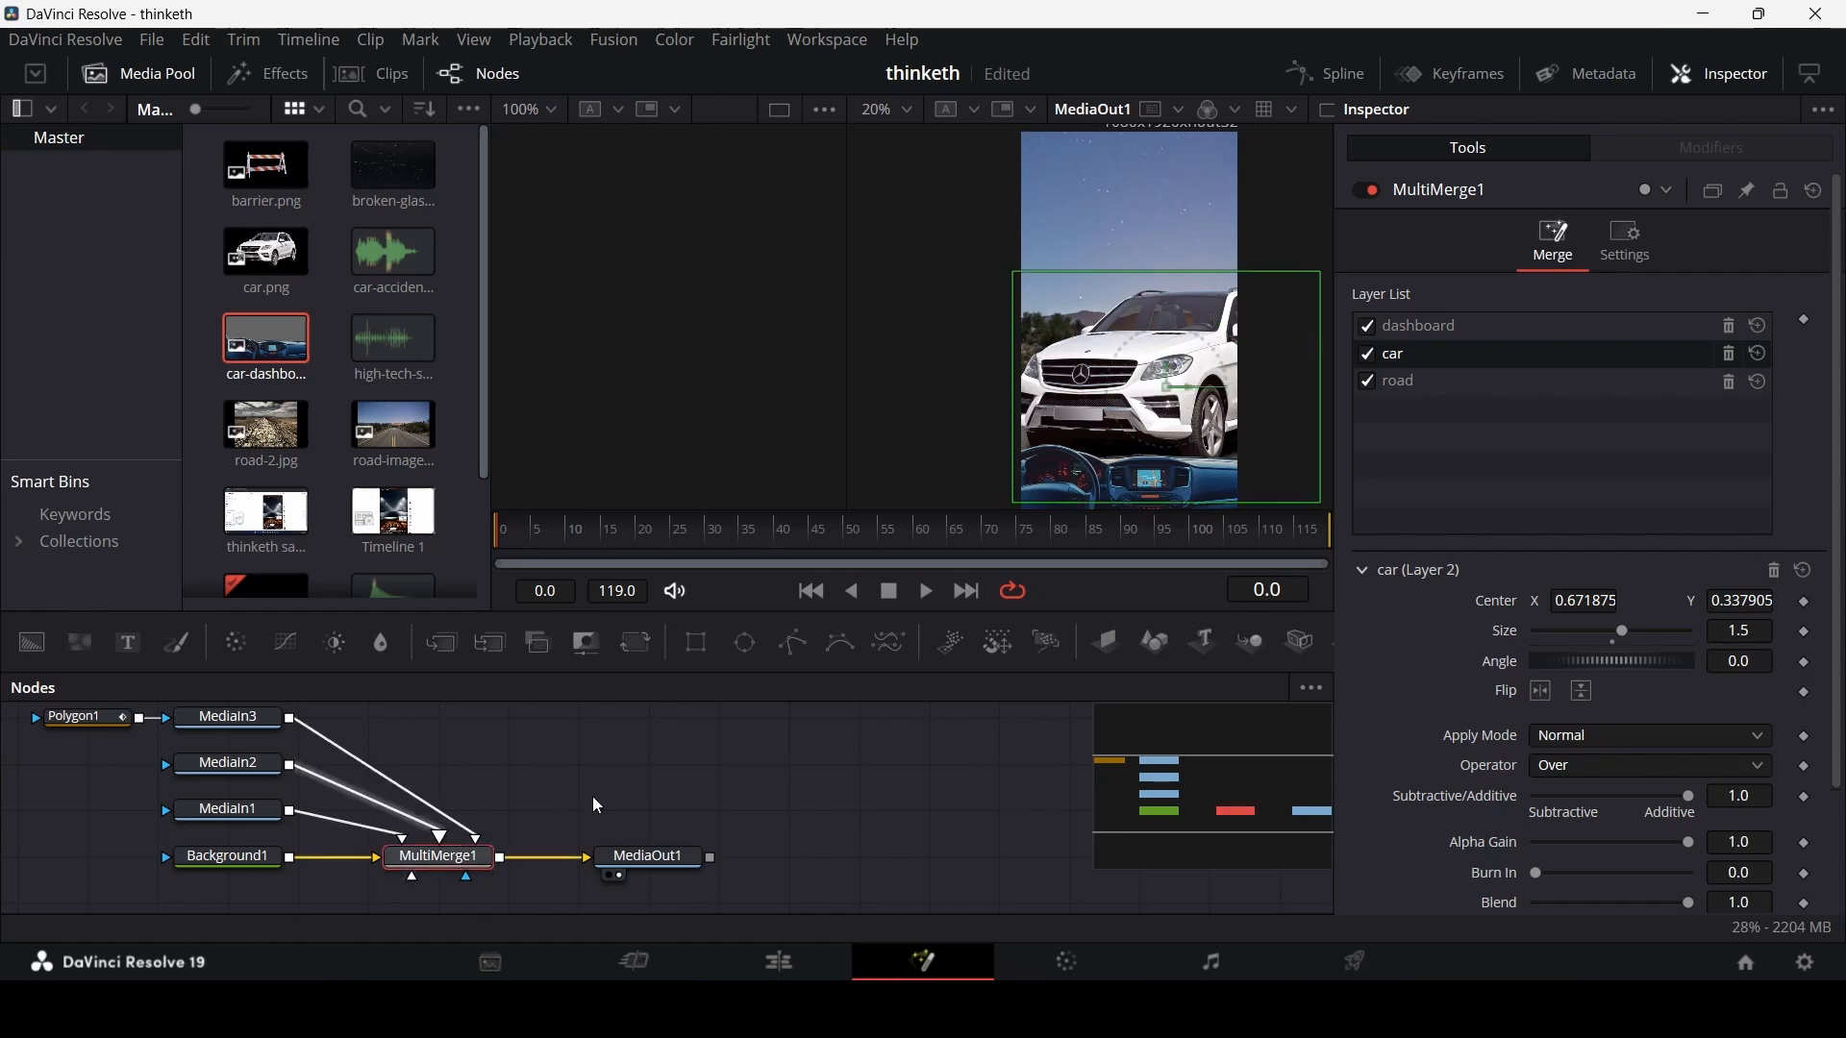
{"action": "left_click", "coordinate": [638, 644]}
{"action": "mouse_move", "coordinate": [606, 848]}
{"action": "left_mouse_down"}
{"action": "mouse_move", "coordinate": [583, 823]}
{"action": "mouse_move", "coordinate": [579, 862]}
{"action": "left_mouse_up"}
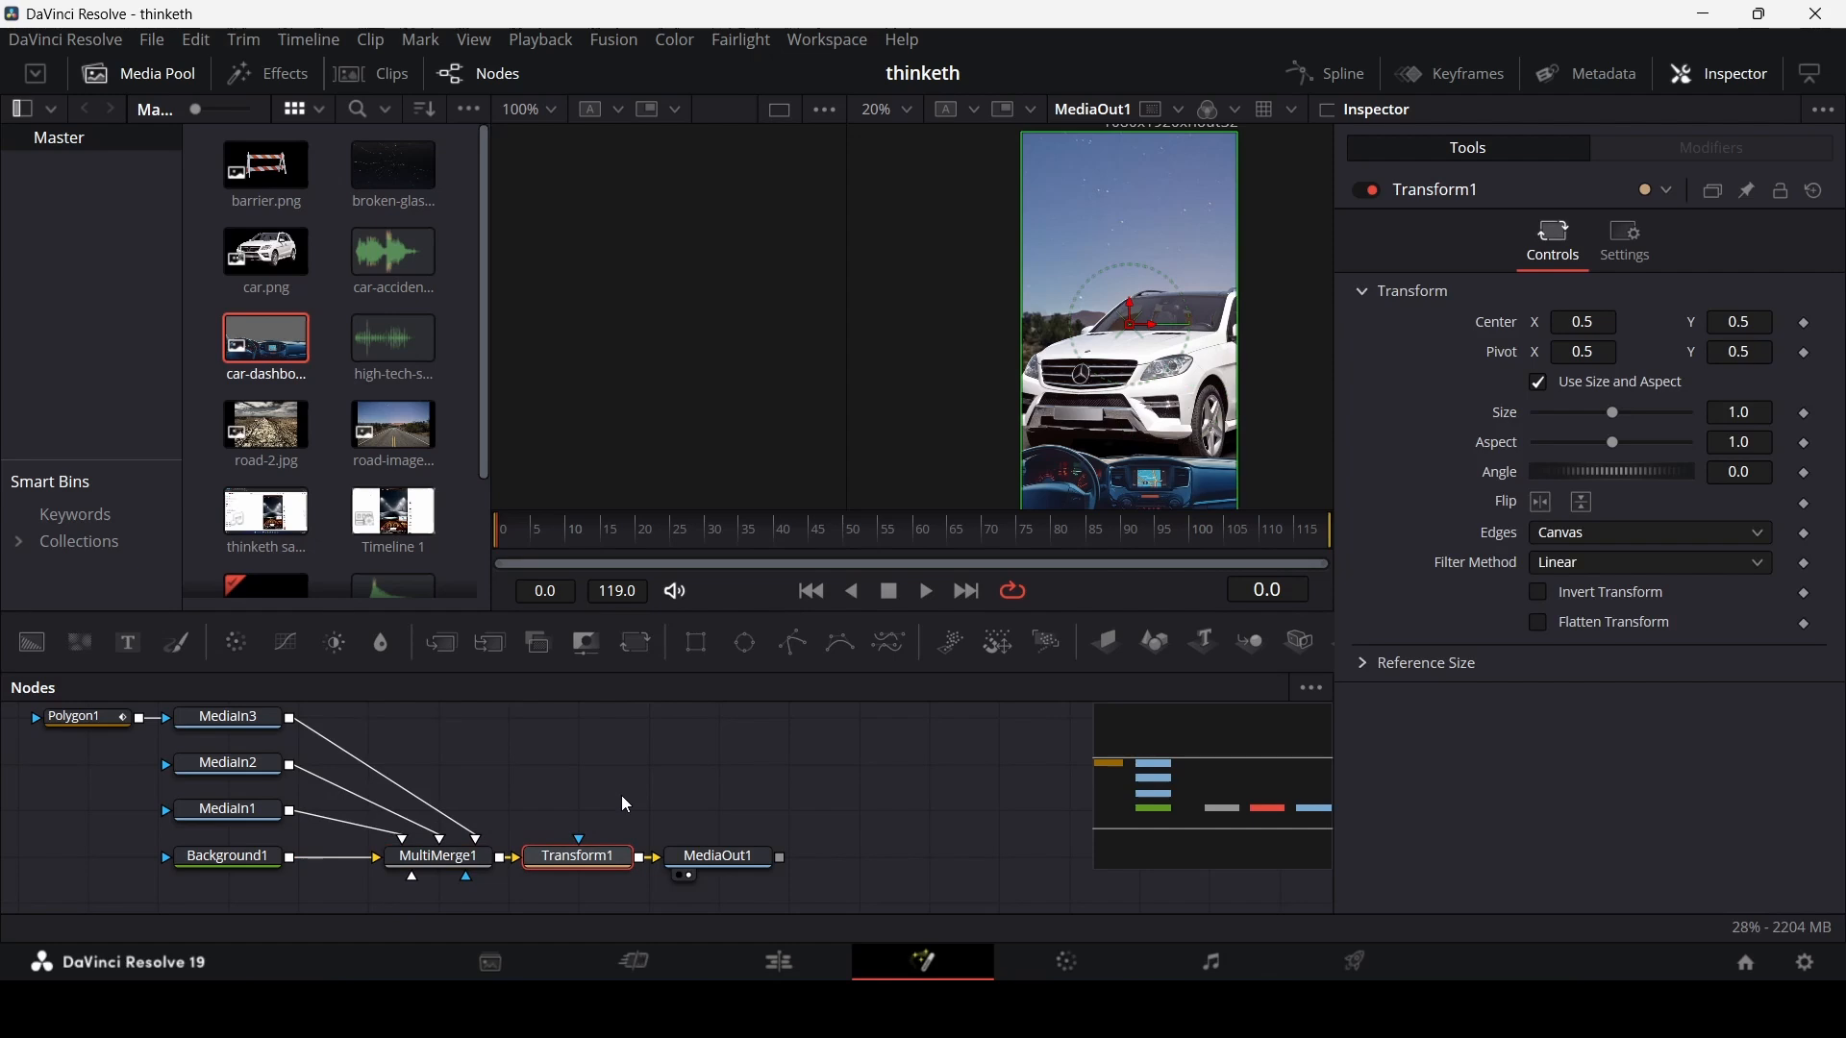
{"action": "mouse_move", "coordinate": [579, 859]}
{"action": "left_mouse_down"}
{"action": "mouse_move", "coordinate": [577, 829]}
{"action": "mouse_move", "coordinate": [585, 857]}
{"action": "left_mouse_up"}
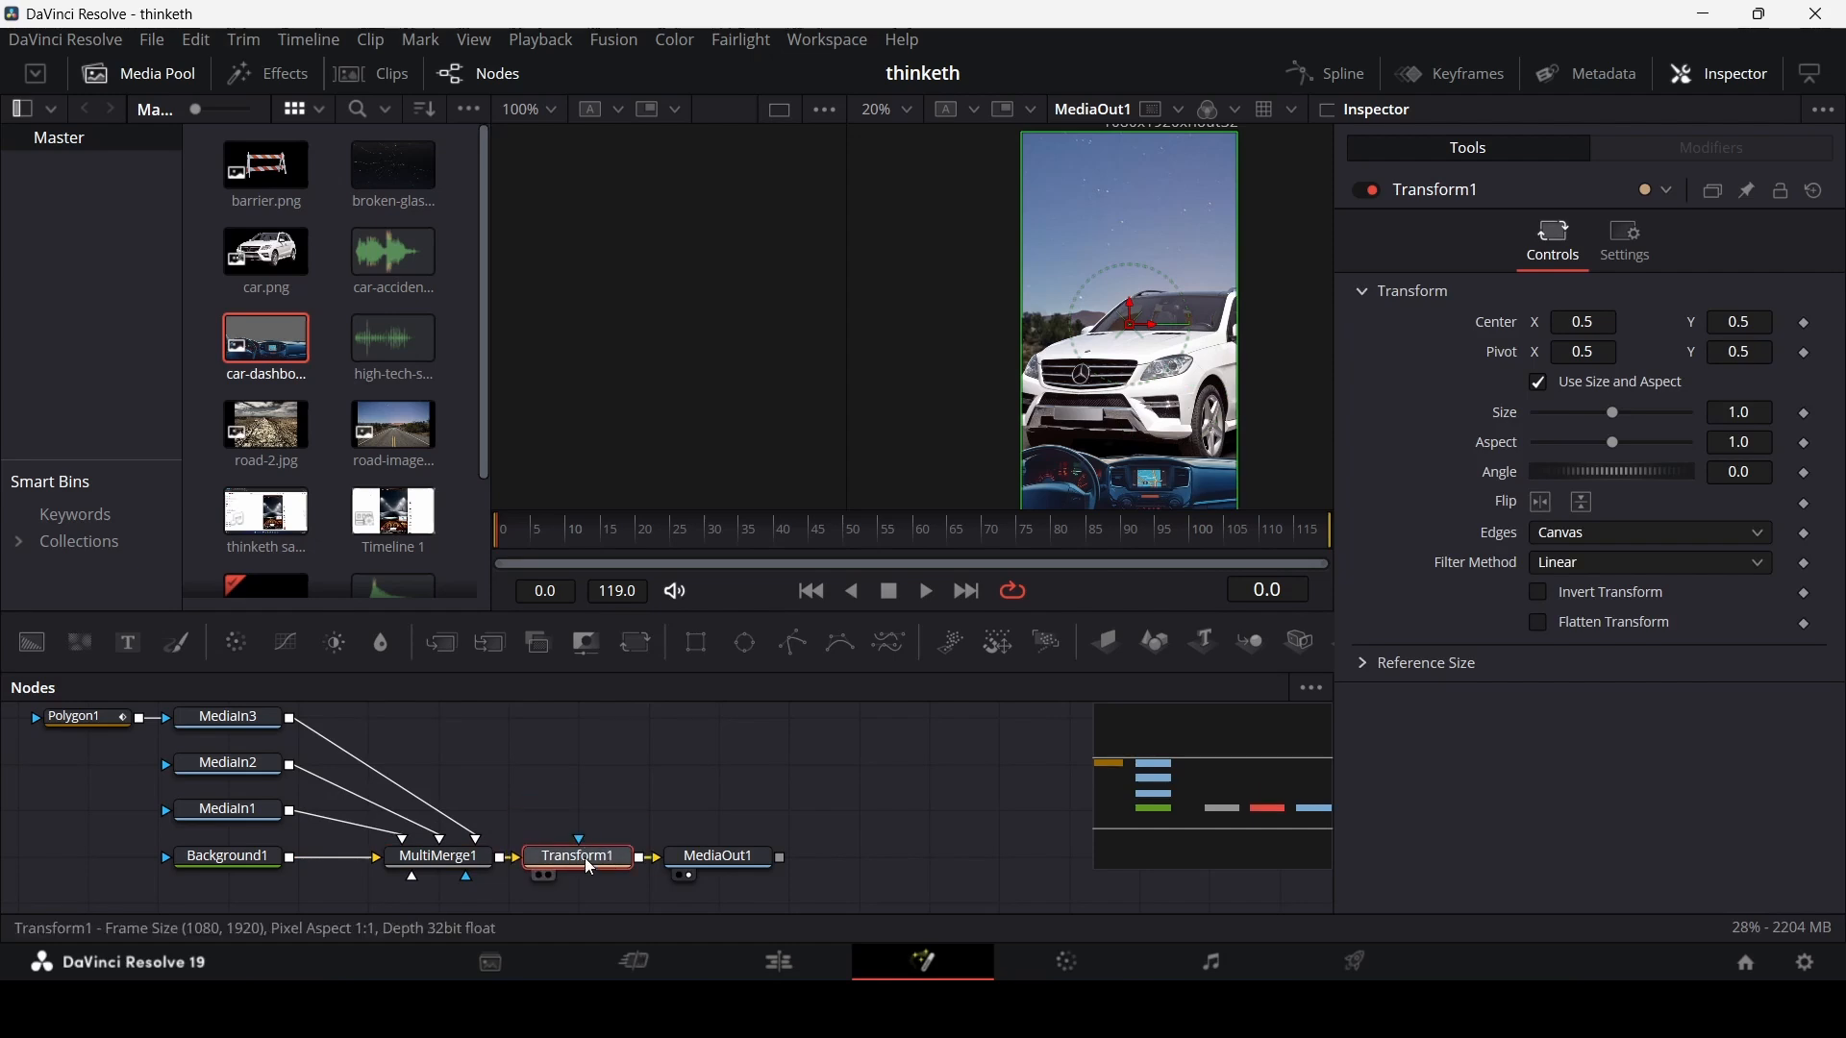
{"action": "left_click", "coordinate": [560, 780]}
{"action": "left_click_drag", "start_coordinate": [564, 781], "coordinate": [712, 869]}
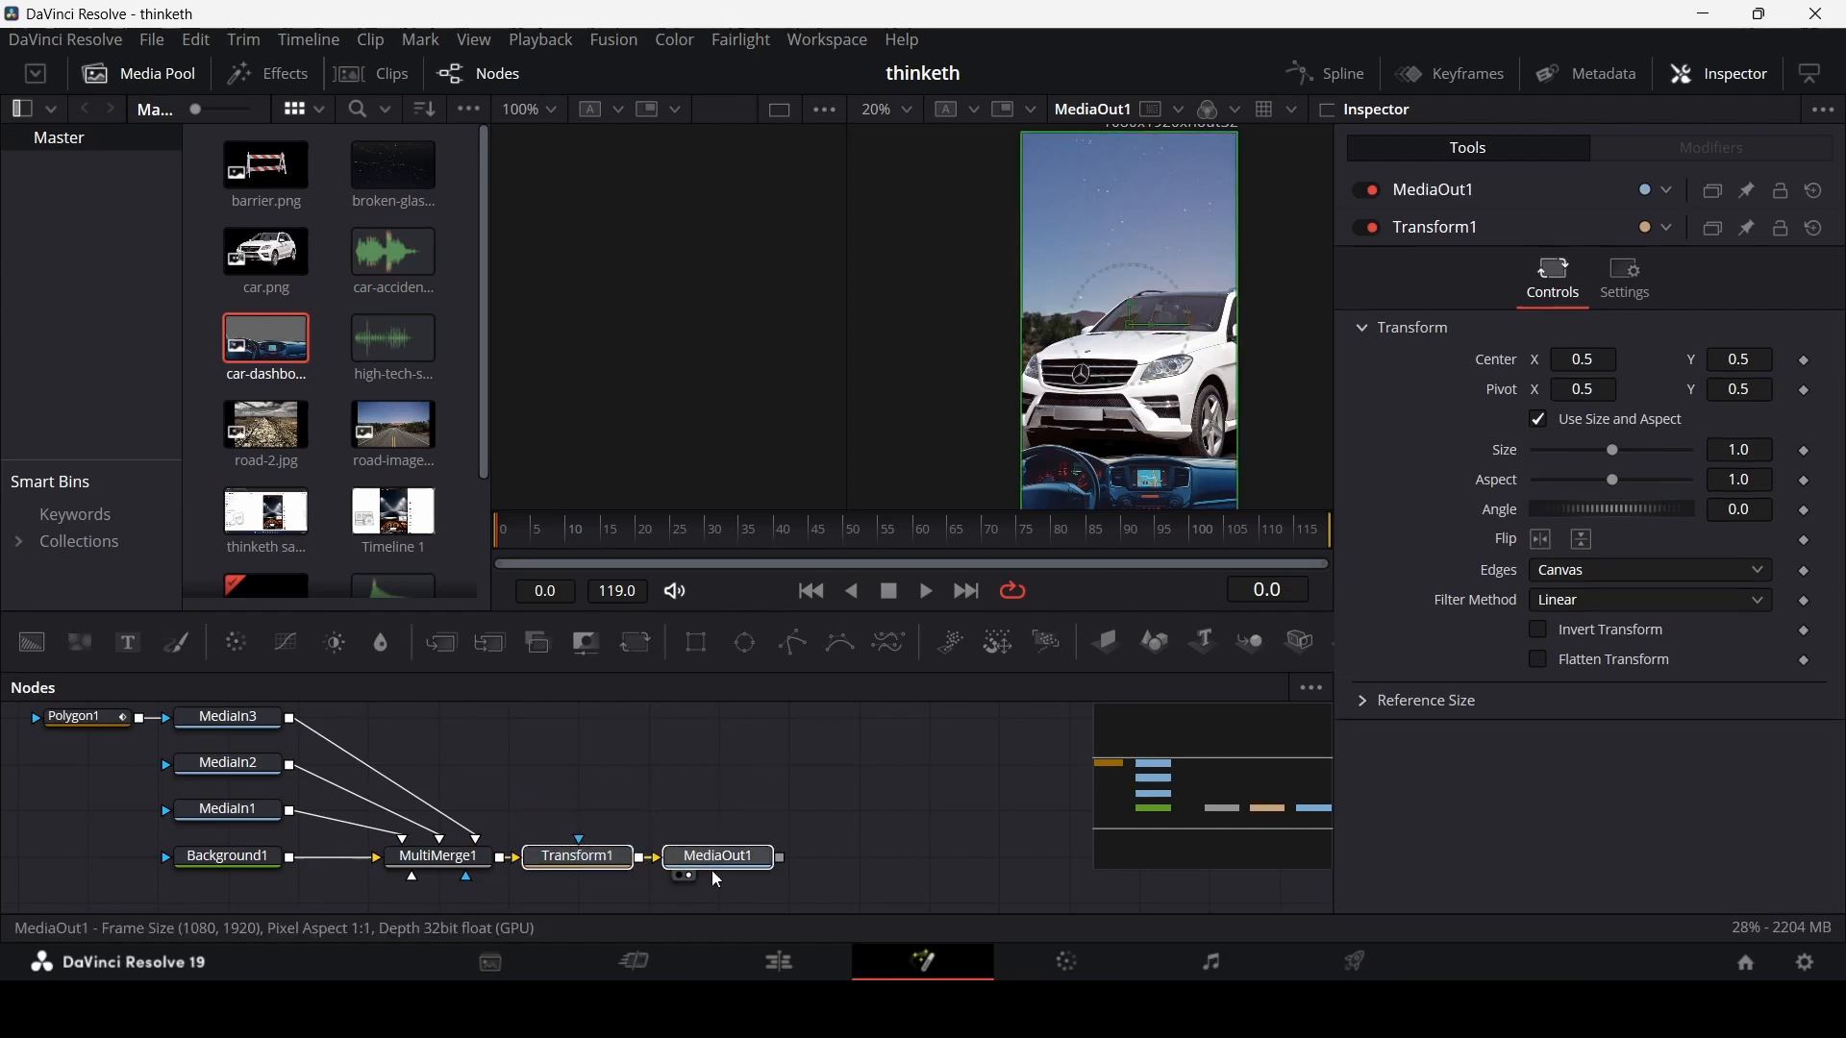
- Set keyframes at frame 0 for Transform1's Center at 0.5, 0.5 and Size at 1.0
{"action": "left_click", "coordinate": [567, 858]}
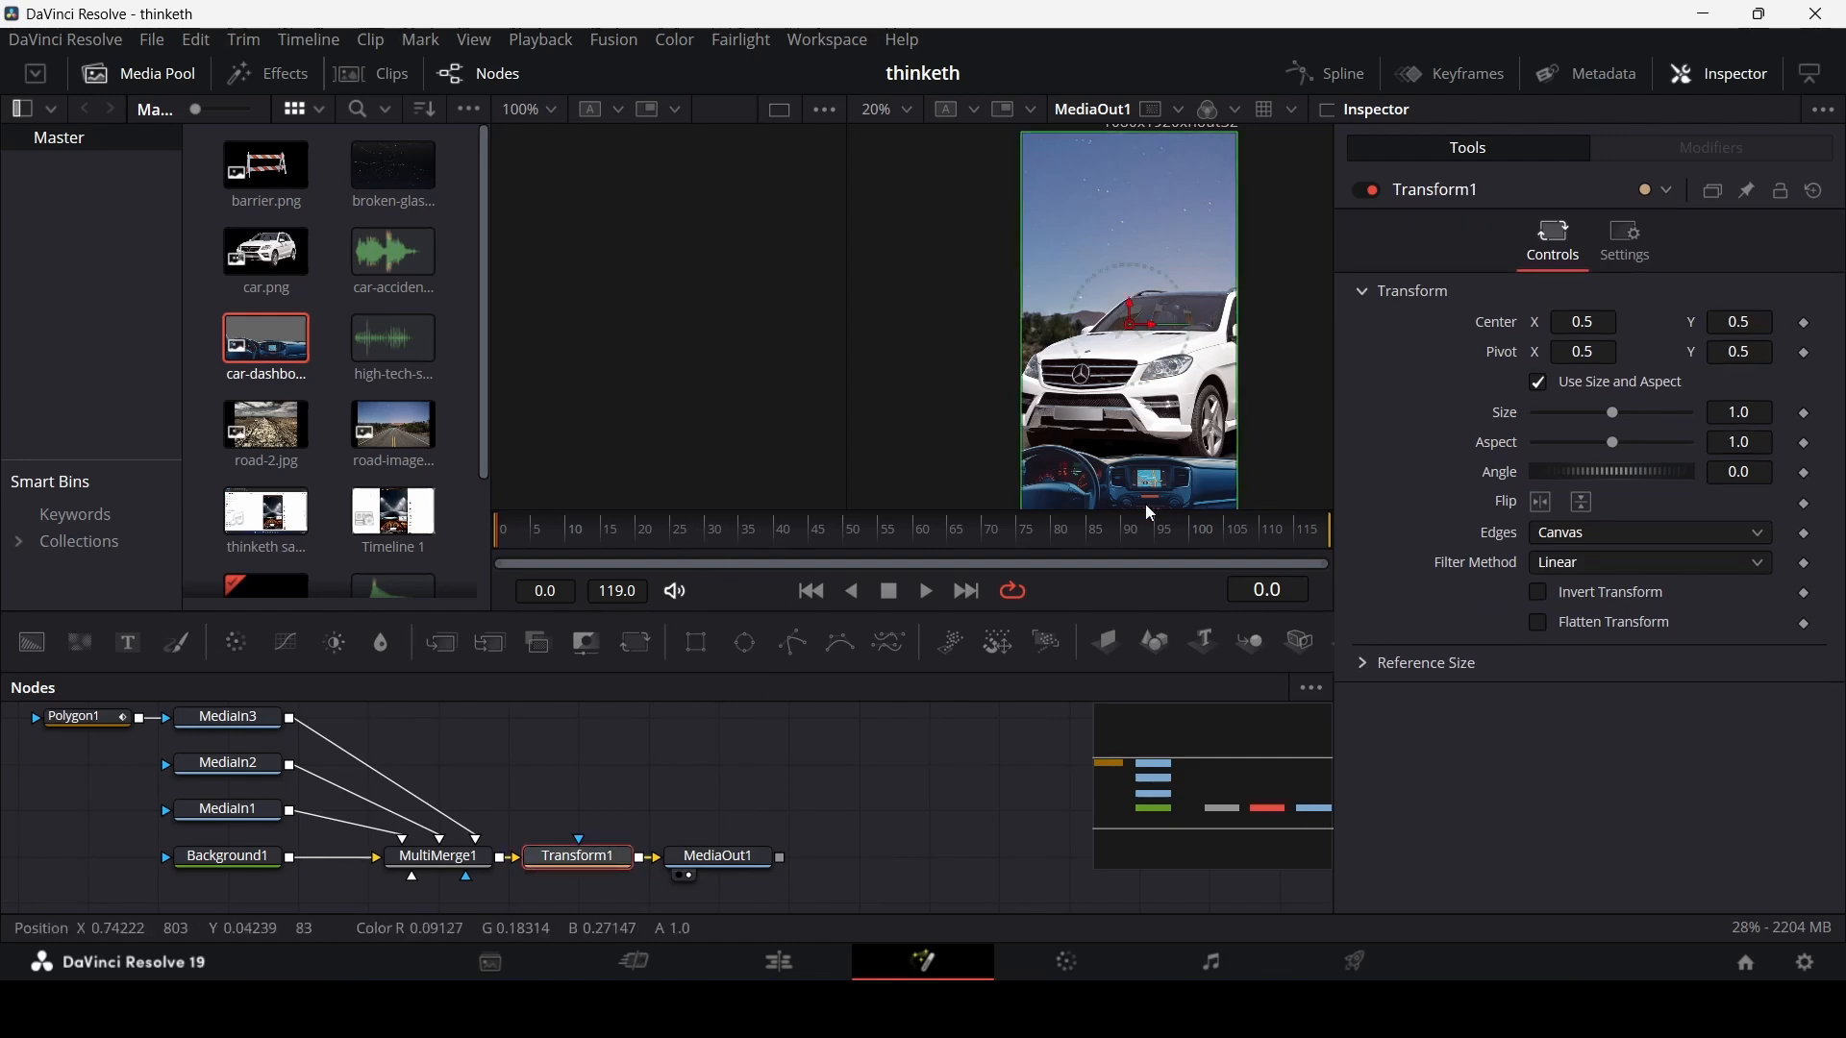
{"action": "left_click", "coordinate": [562, 535]}
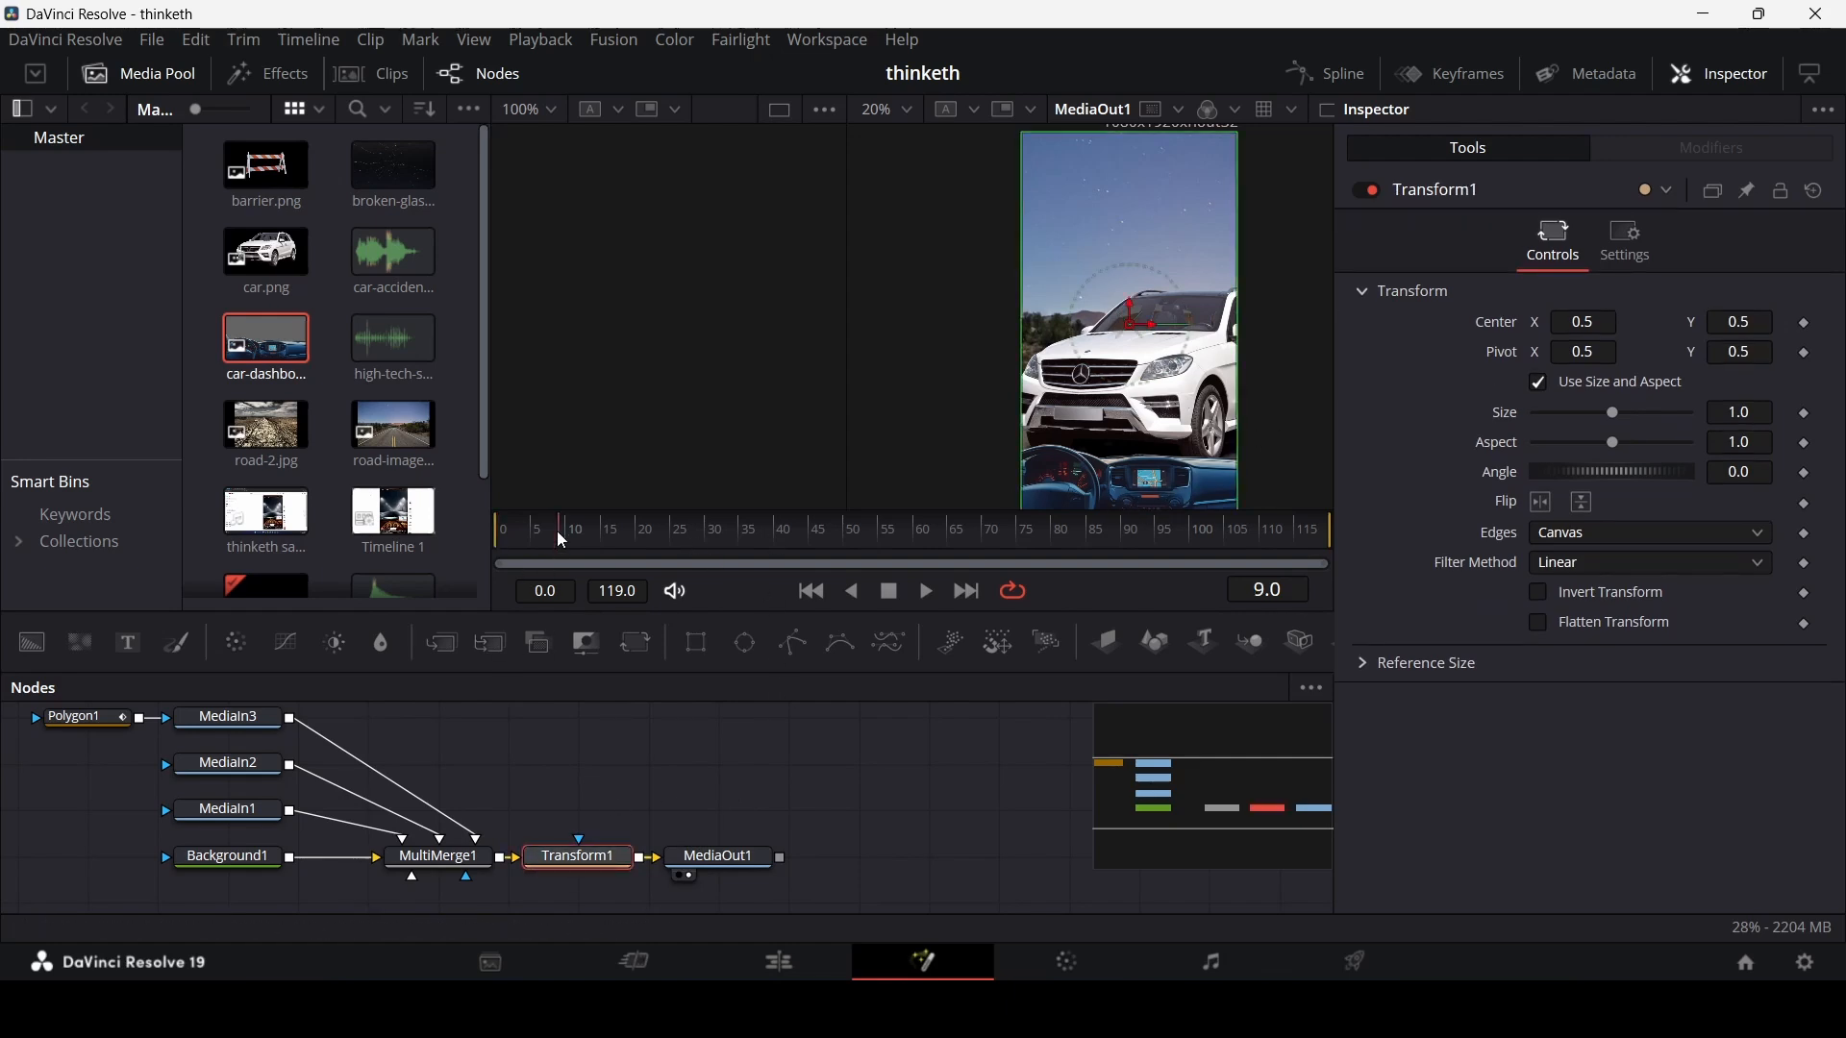
{"action": "left_click", "coordinate": [1805, 323]}
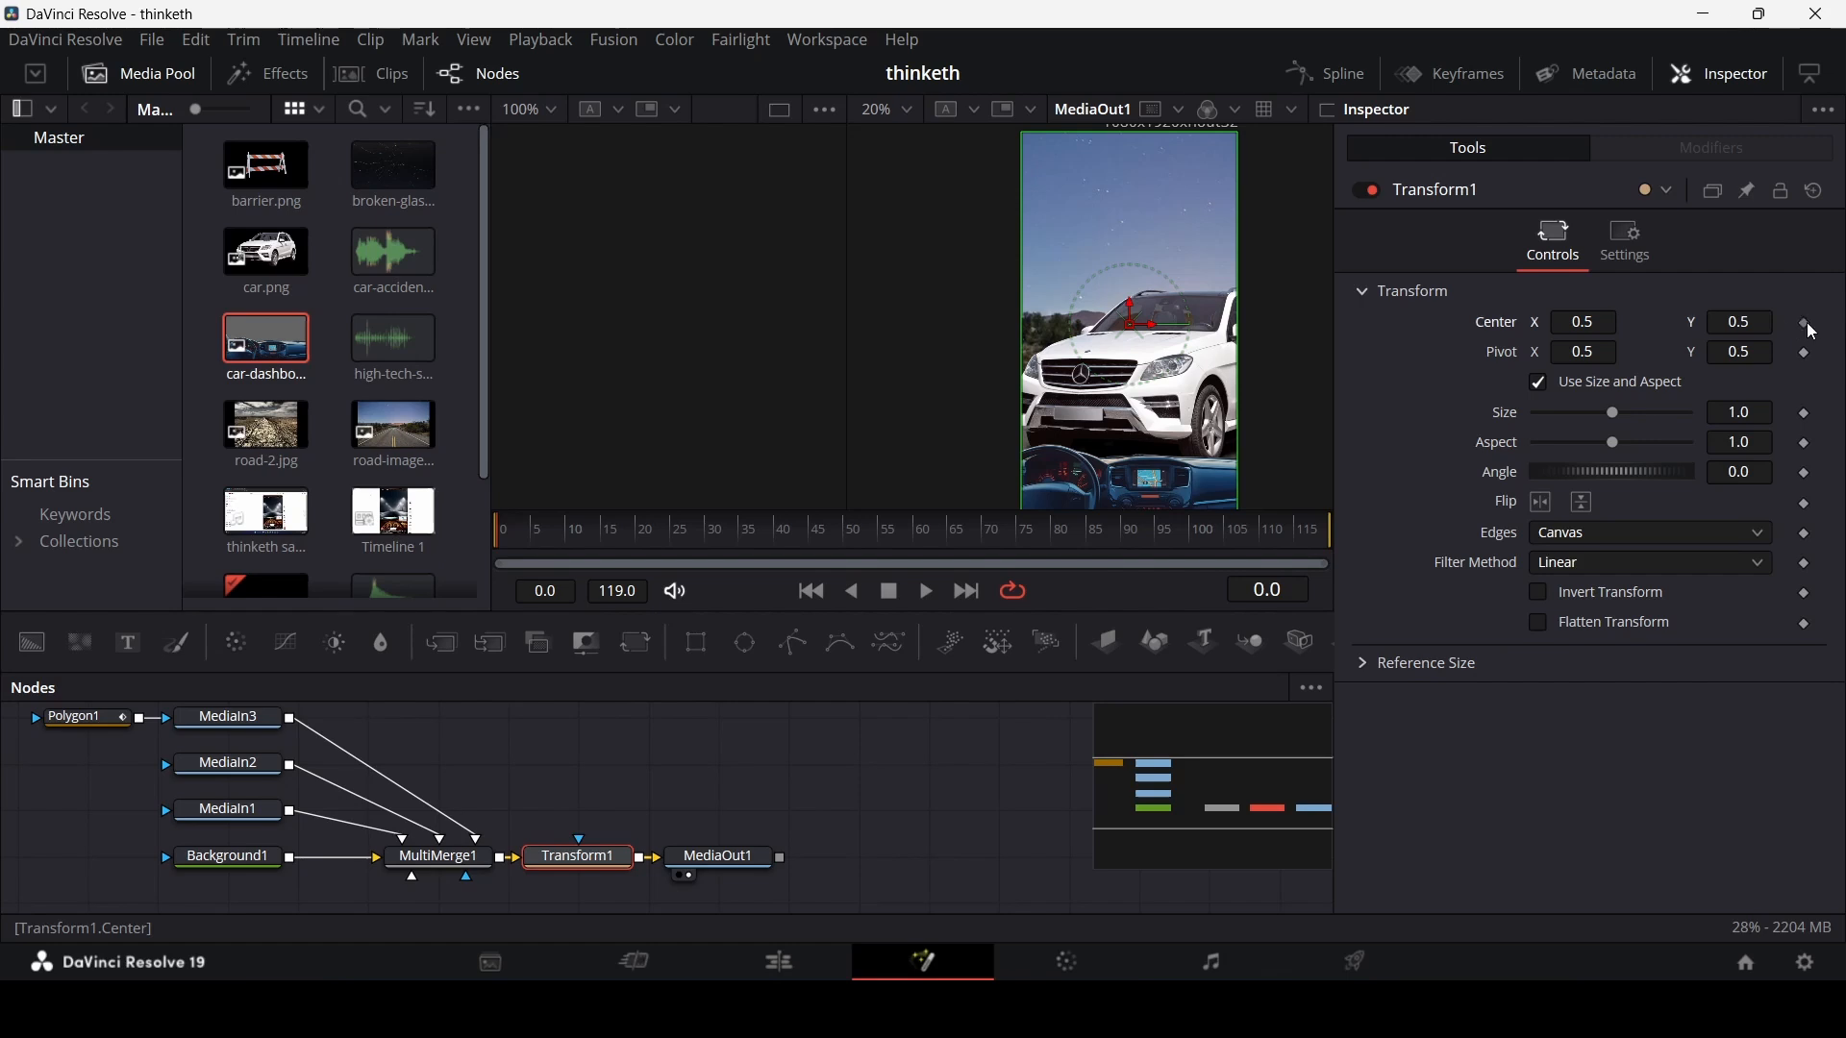
{"action": "left_click", "coordinate": [1806, 414]}
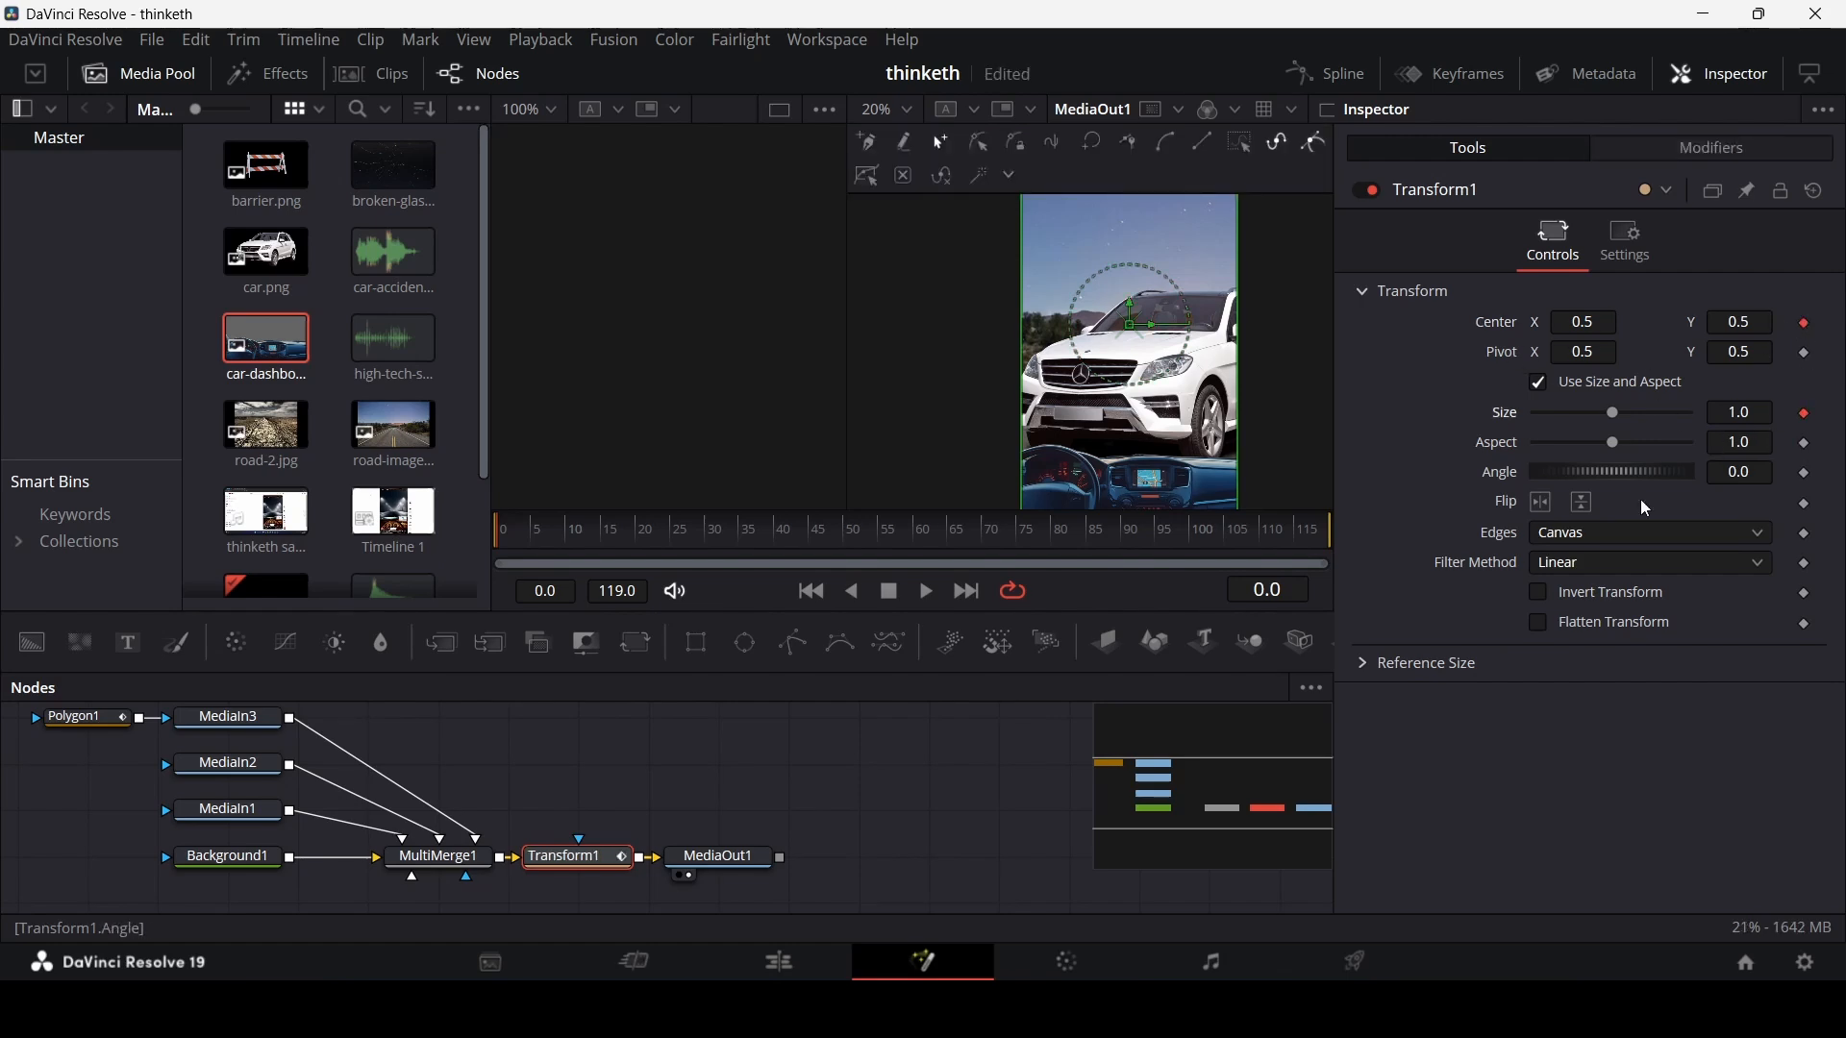
- At frame 50, keyframe Transform1's Size at 1.5 and raise its Center Y to about 0.70 so the dashboard stays in frame
{"action": "left_click", "coordinate": [813, 535]}
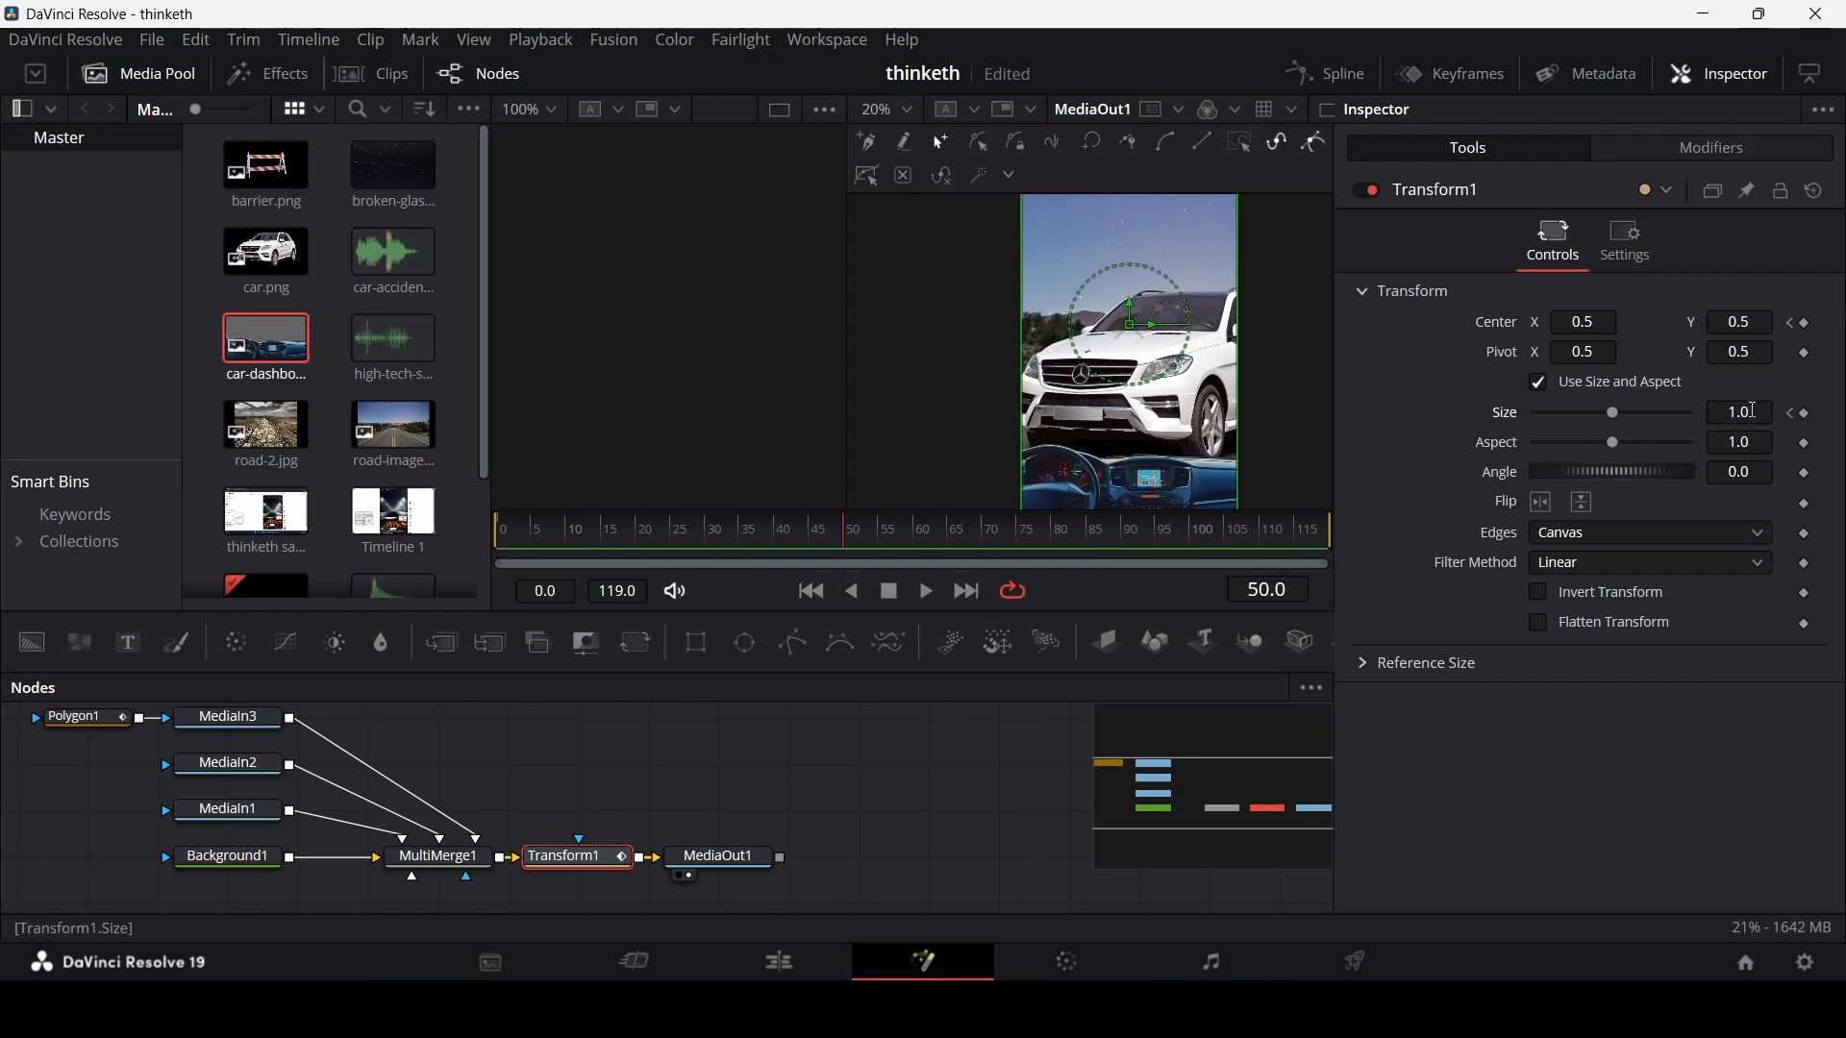
{"action": "left_click", "coordinate": [1744, 416]}
{"action": "key", "text": "Tab"}
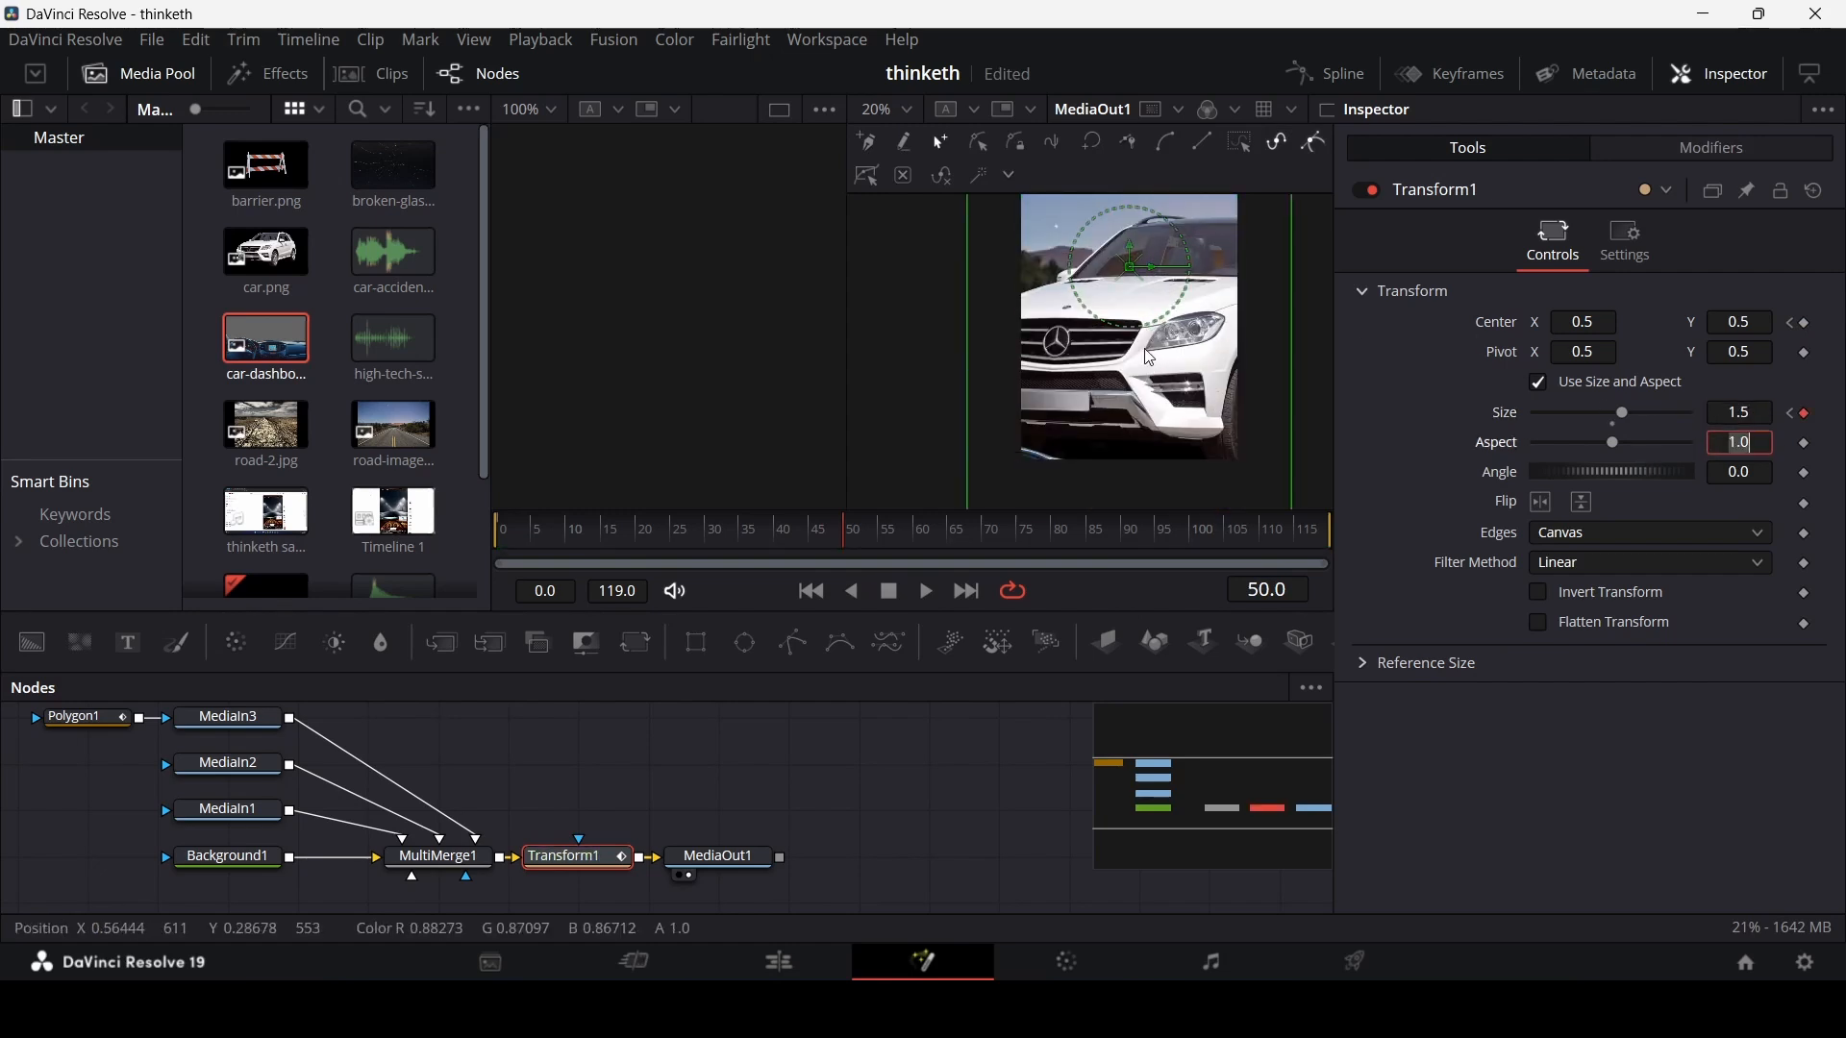
{"action": "left_click_drag", "start_coordinate": [1128, 243], "coordinate": [1117, 169]}
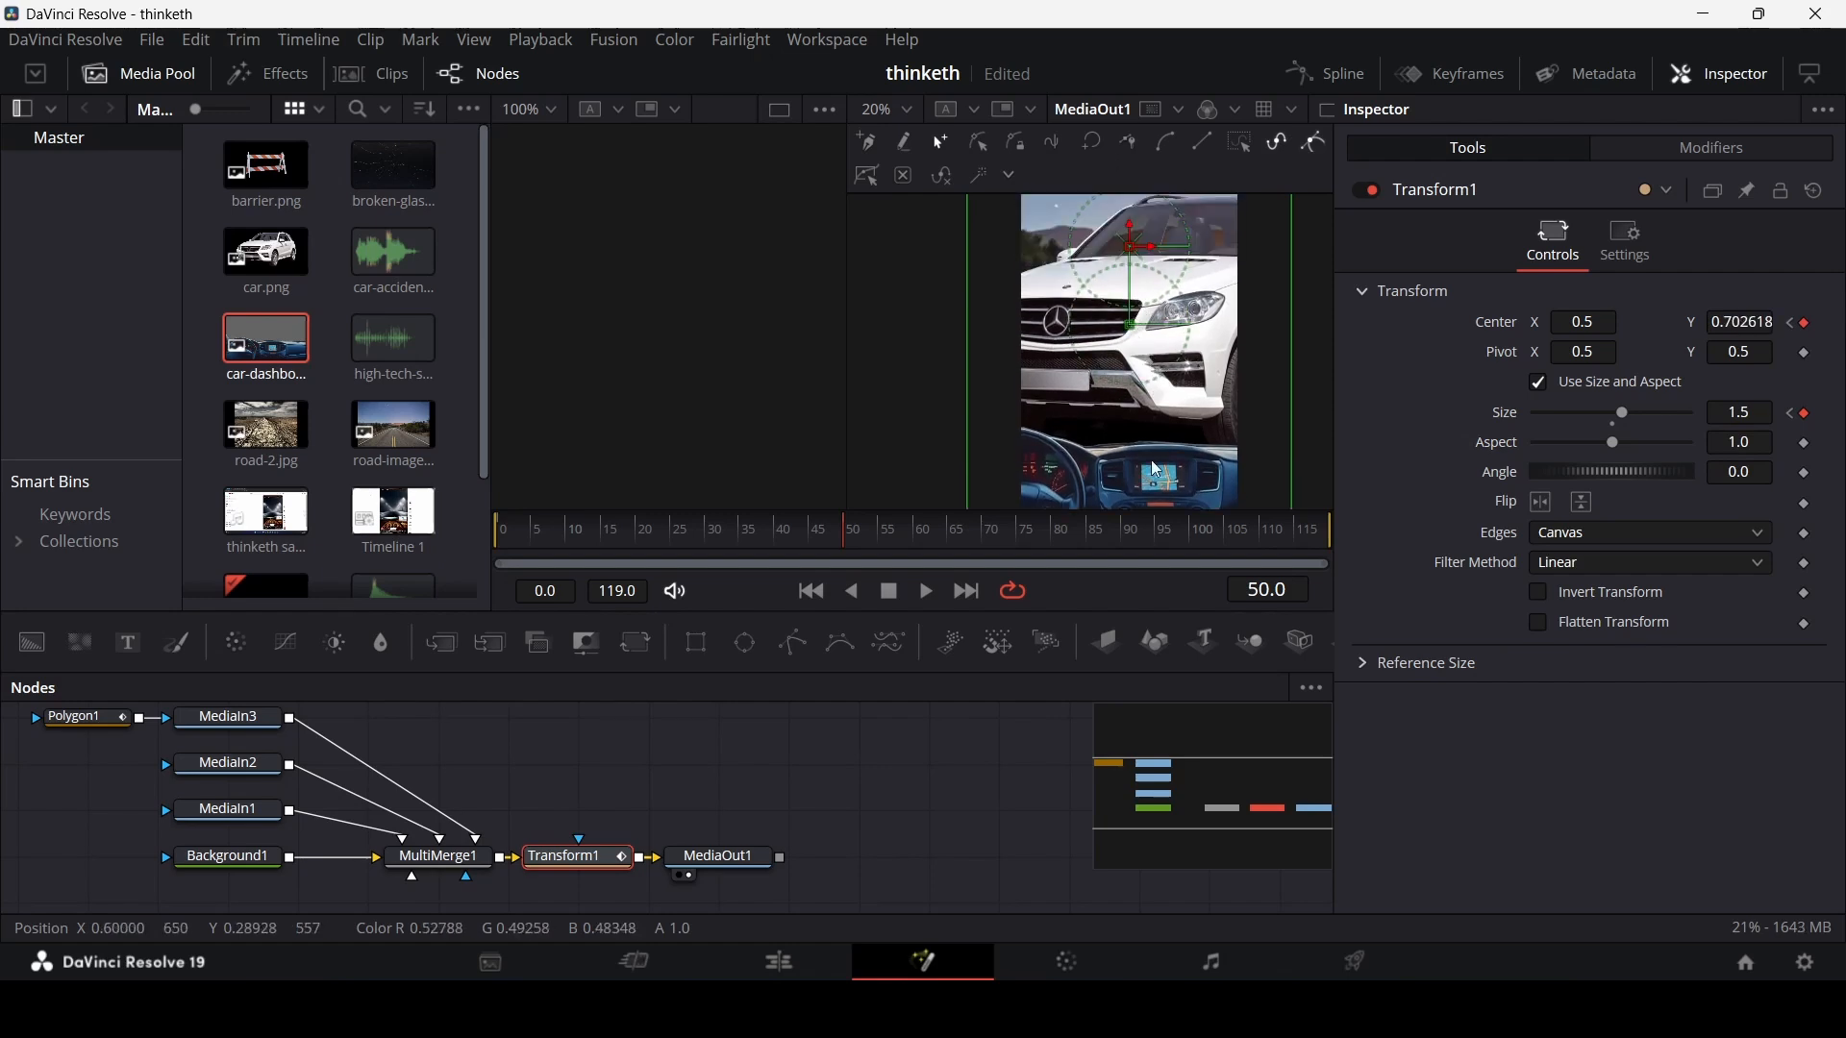
- Display Transform1's Center displacement curve in the Spline editor and smooth both of its keyframes
{"action": "left_click", "coordinate": [1332, 74]}
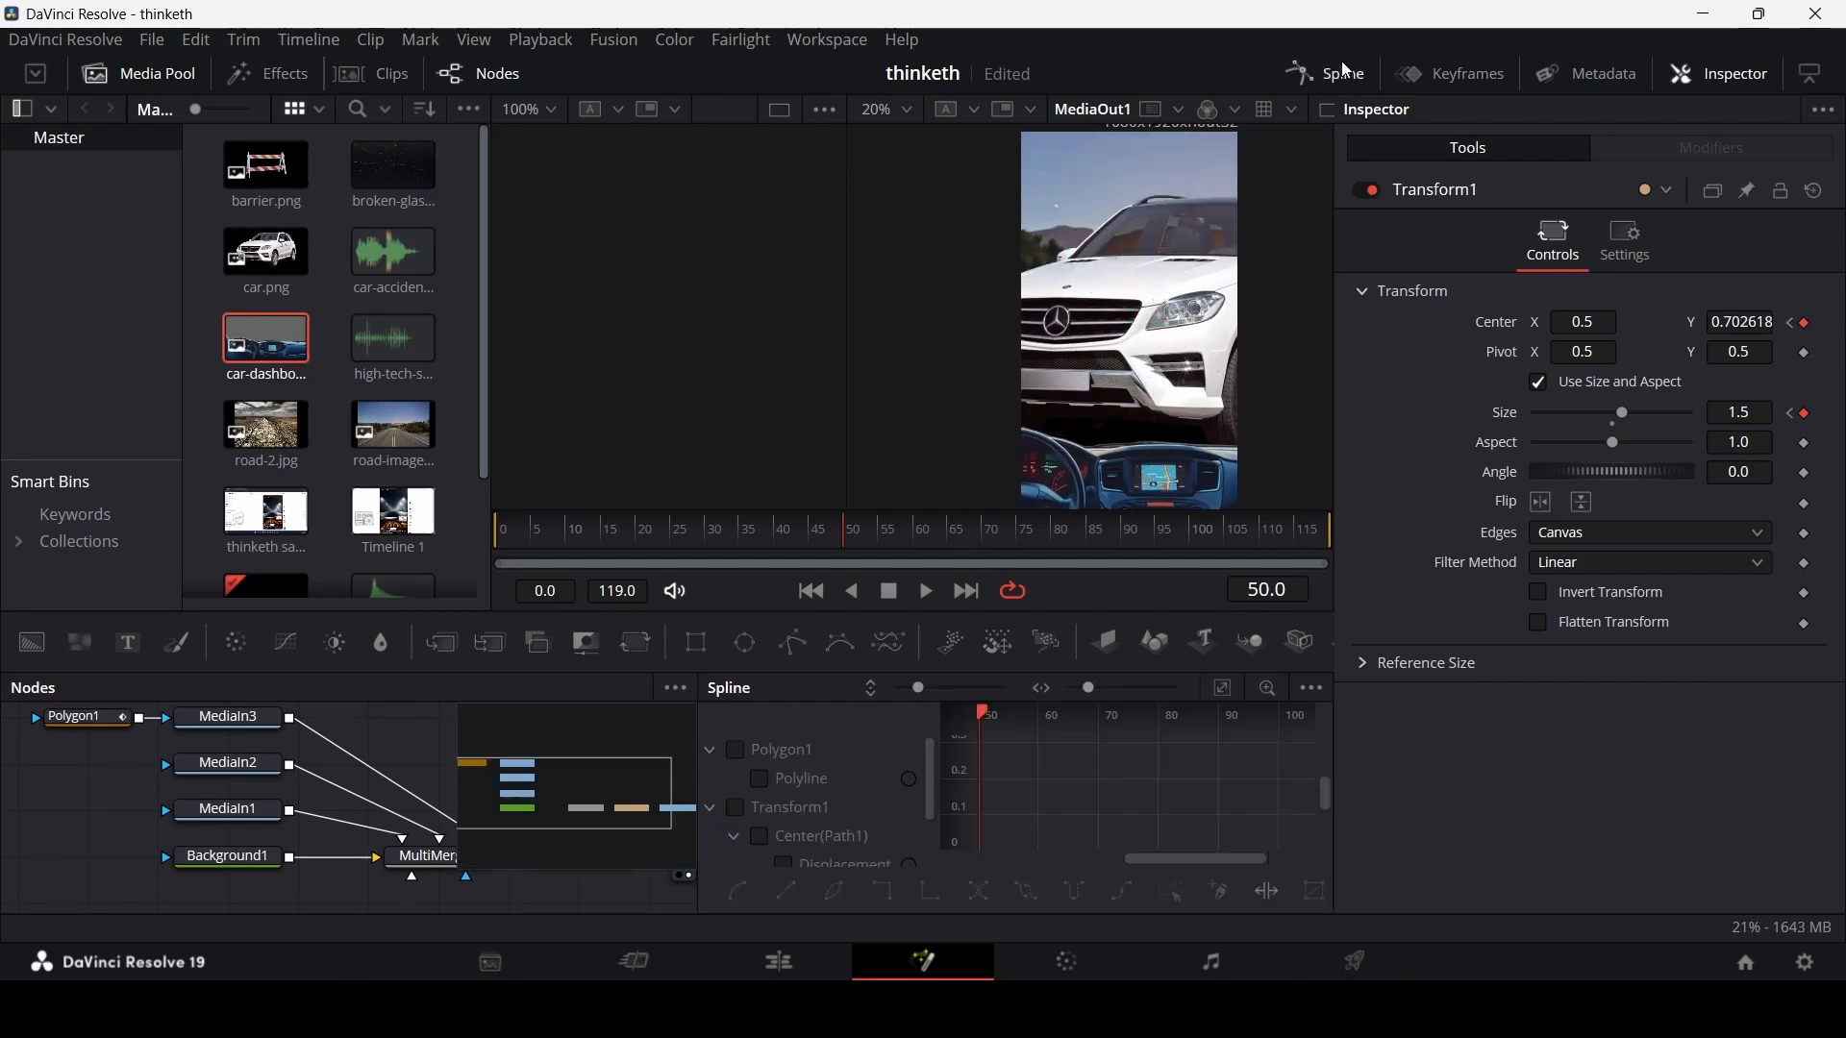
{"action": "left_click", "coordinate": [712, 752]}
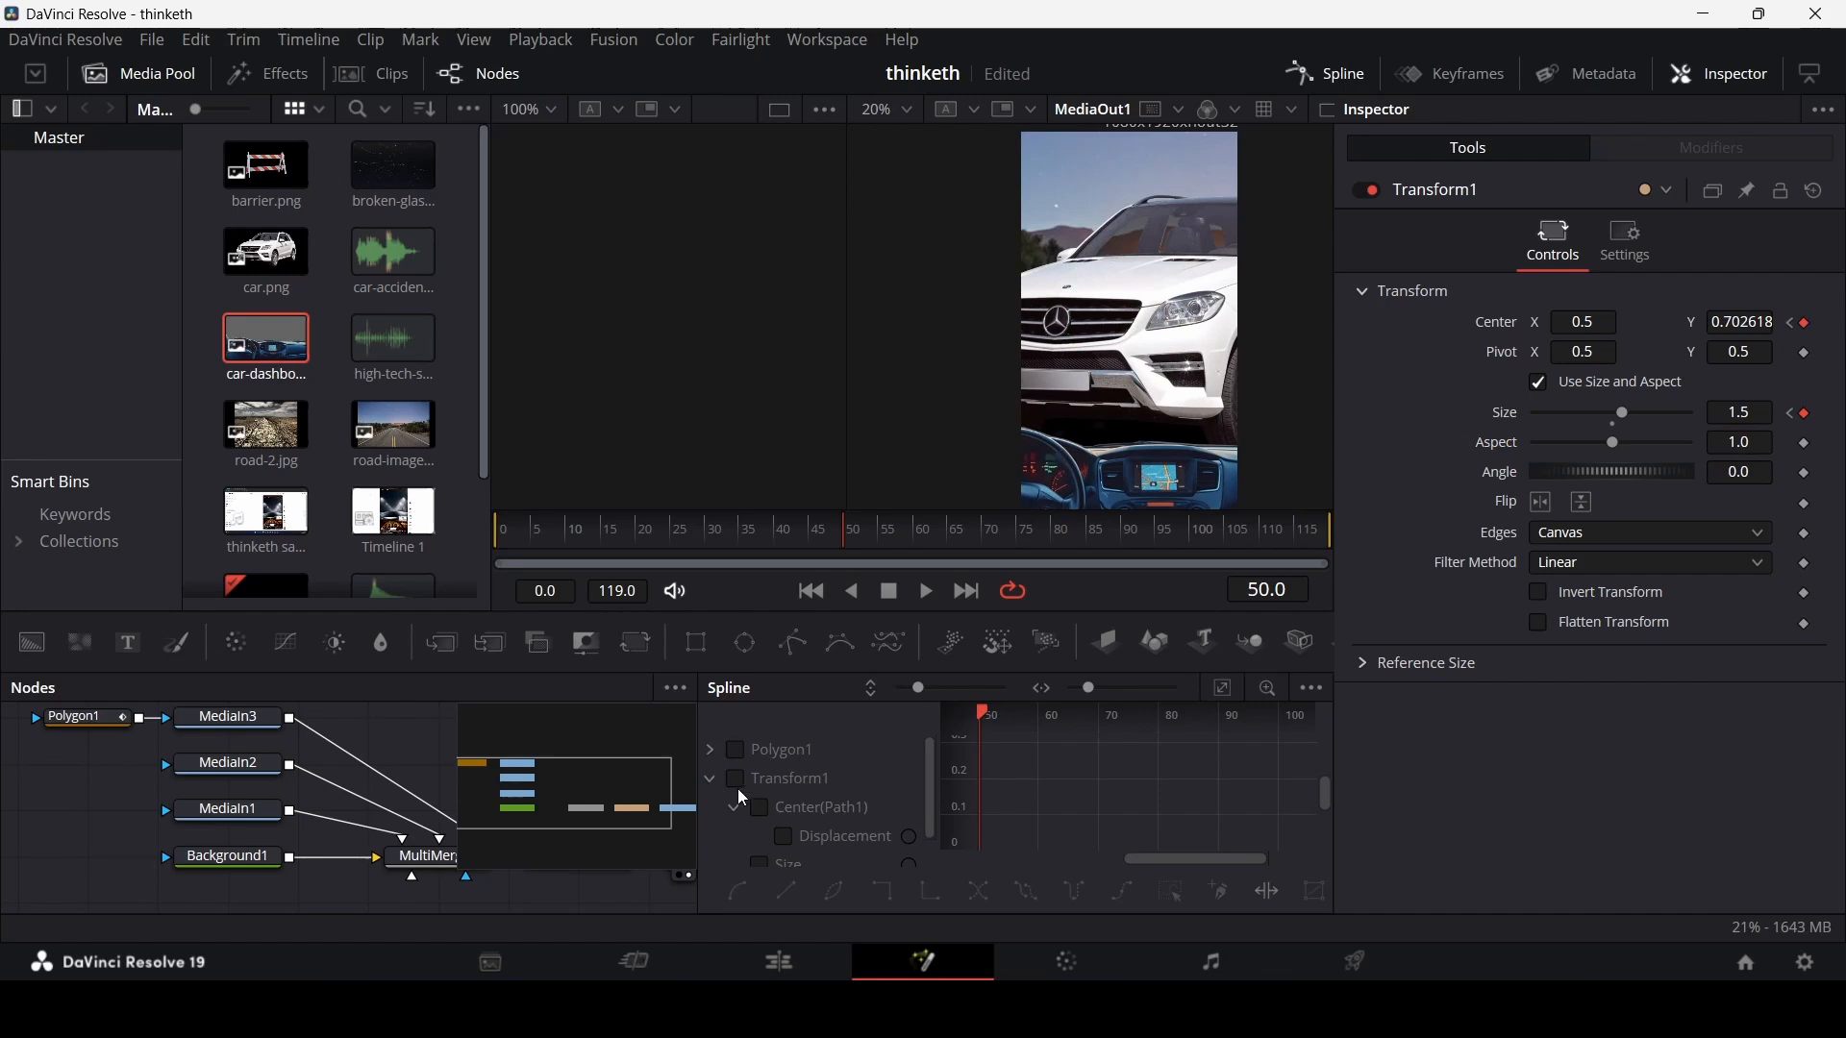
{"action": "left_click", "coordinate": [787, 838]}
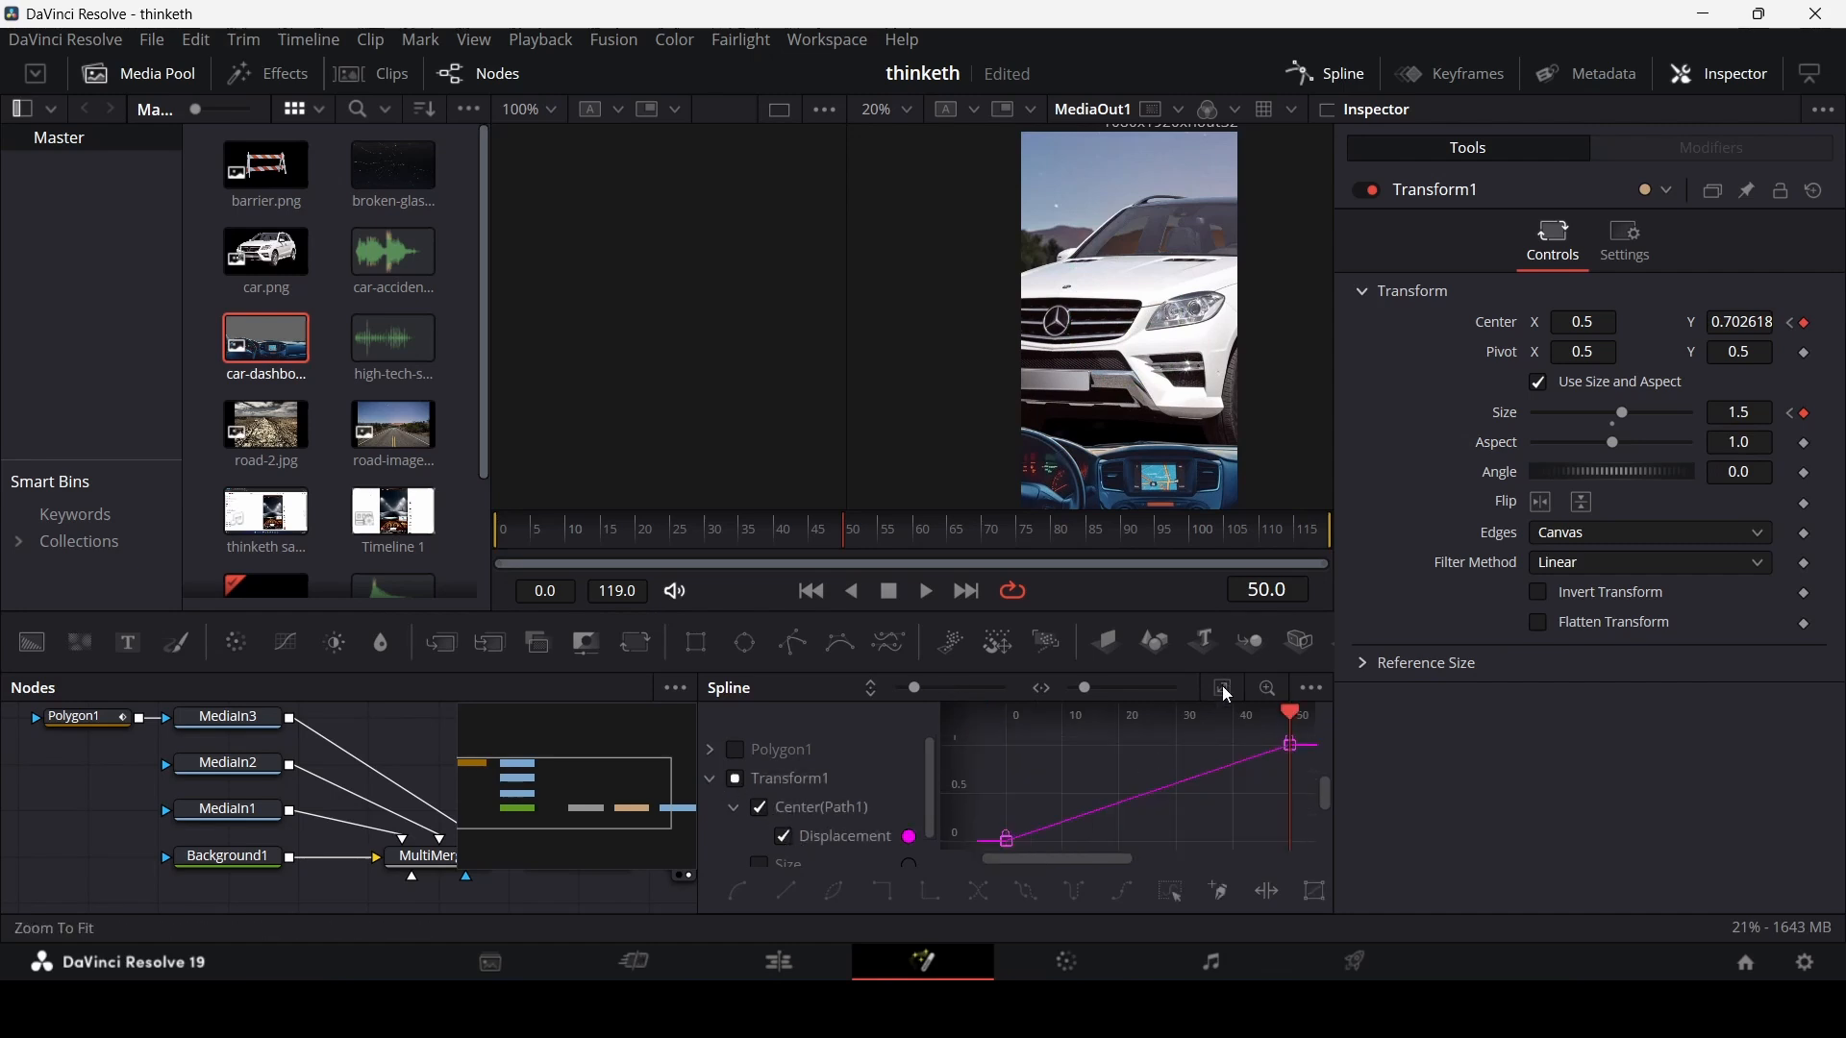
{"action": "left_click_drag", "start_coordinate": [1123, 819], "coordinate": [1290, 736]}
{"action": "key", "text": "shift+s"}
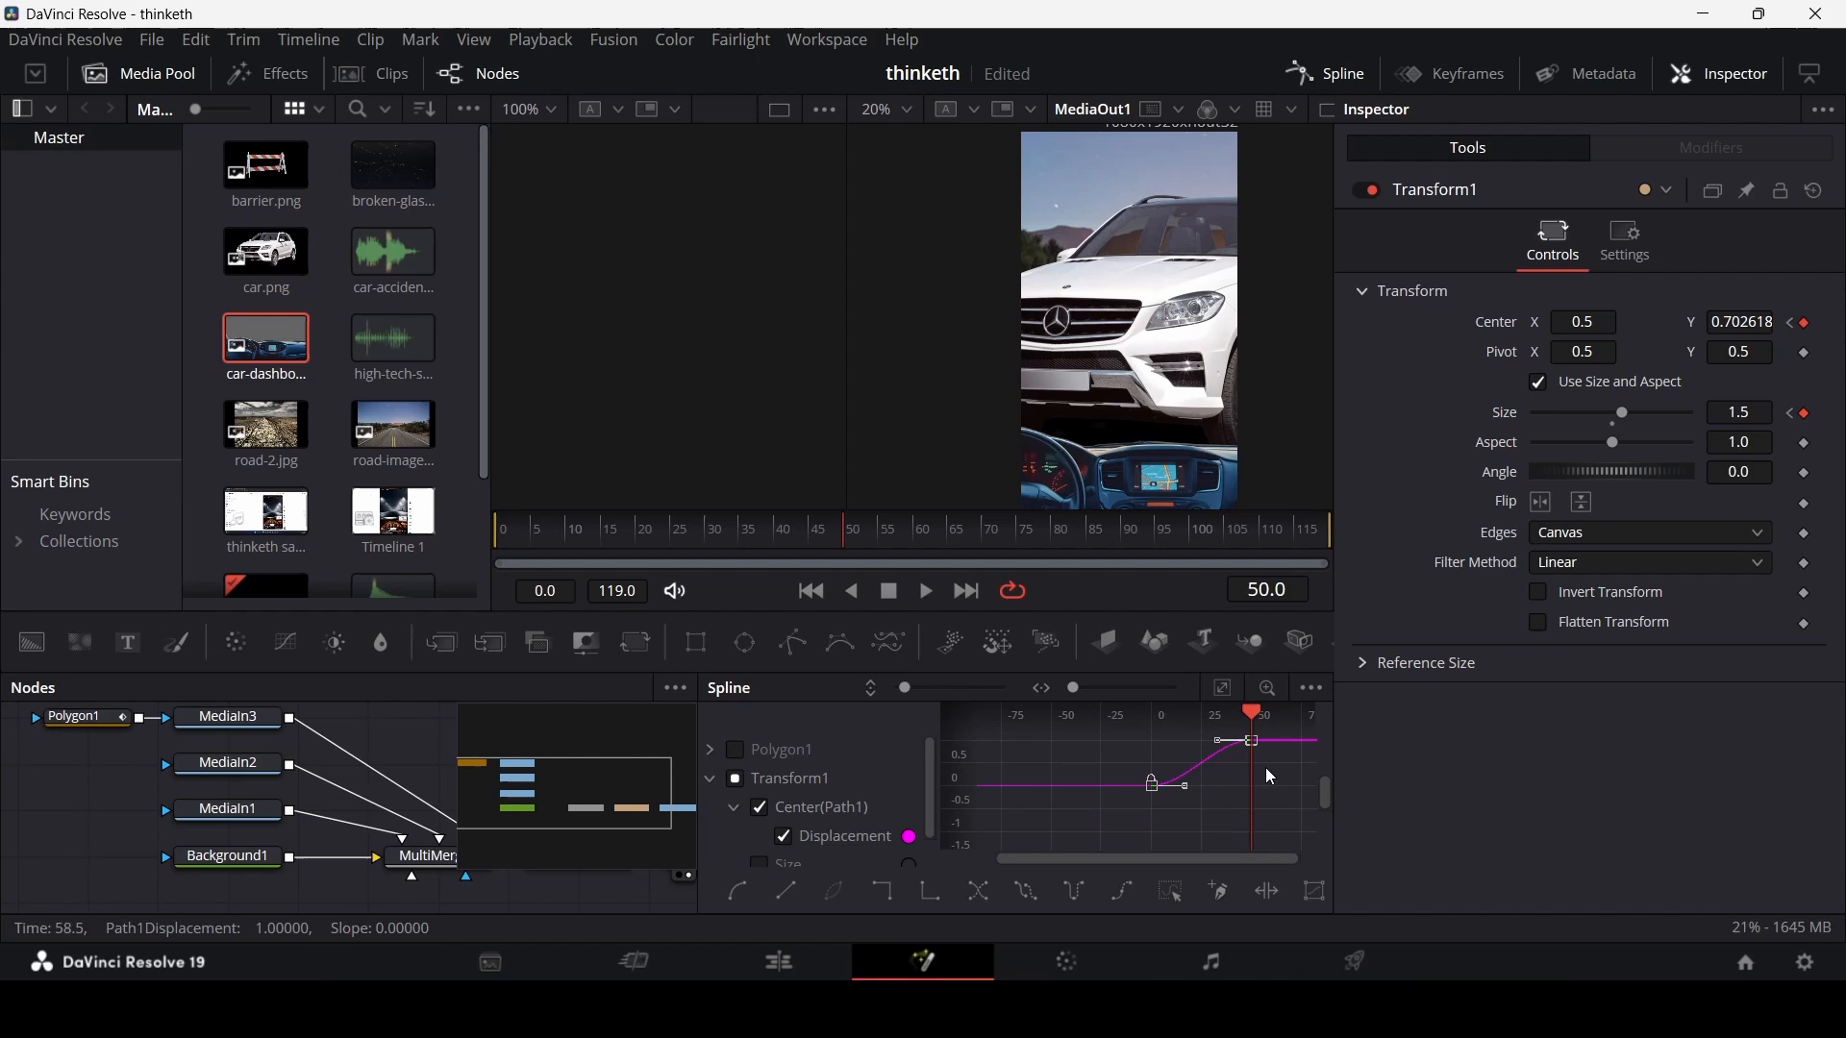
- Smooth both keyframes of Transform1's Size curve, then close the Spline editor
{"action": "left_click", "coordinate": [786, 837]}
{"action": "left_click", "coordinate": [758, 864]}
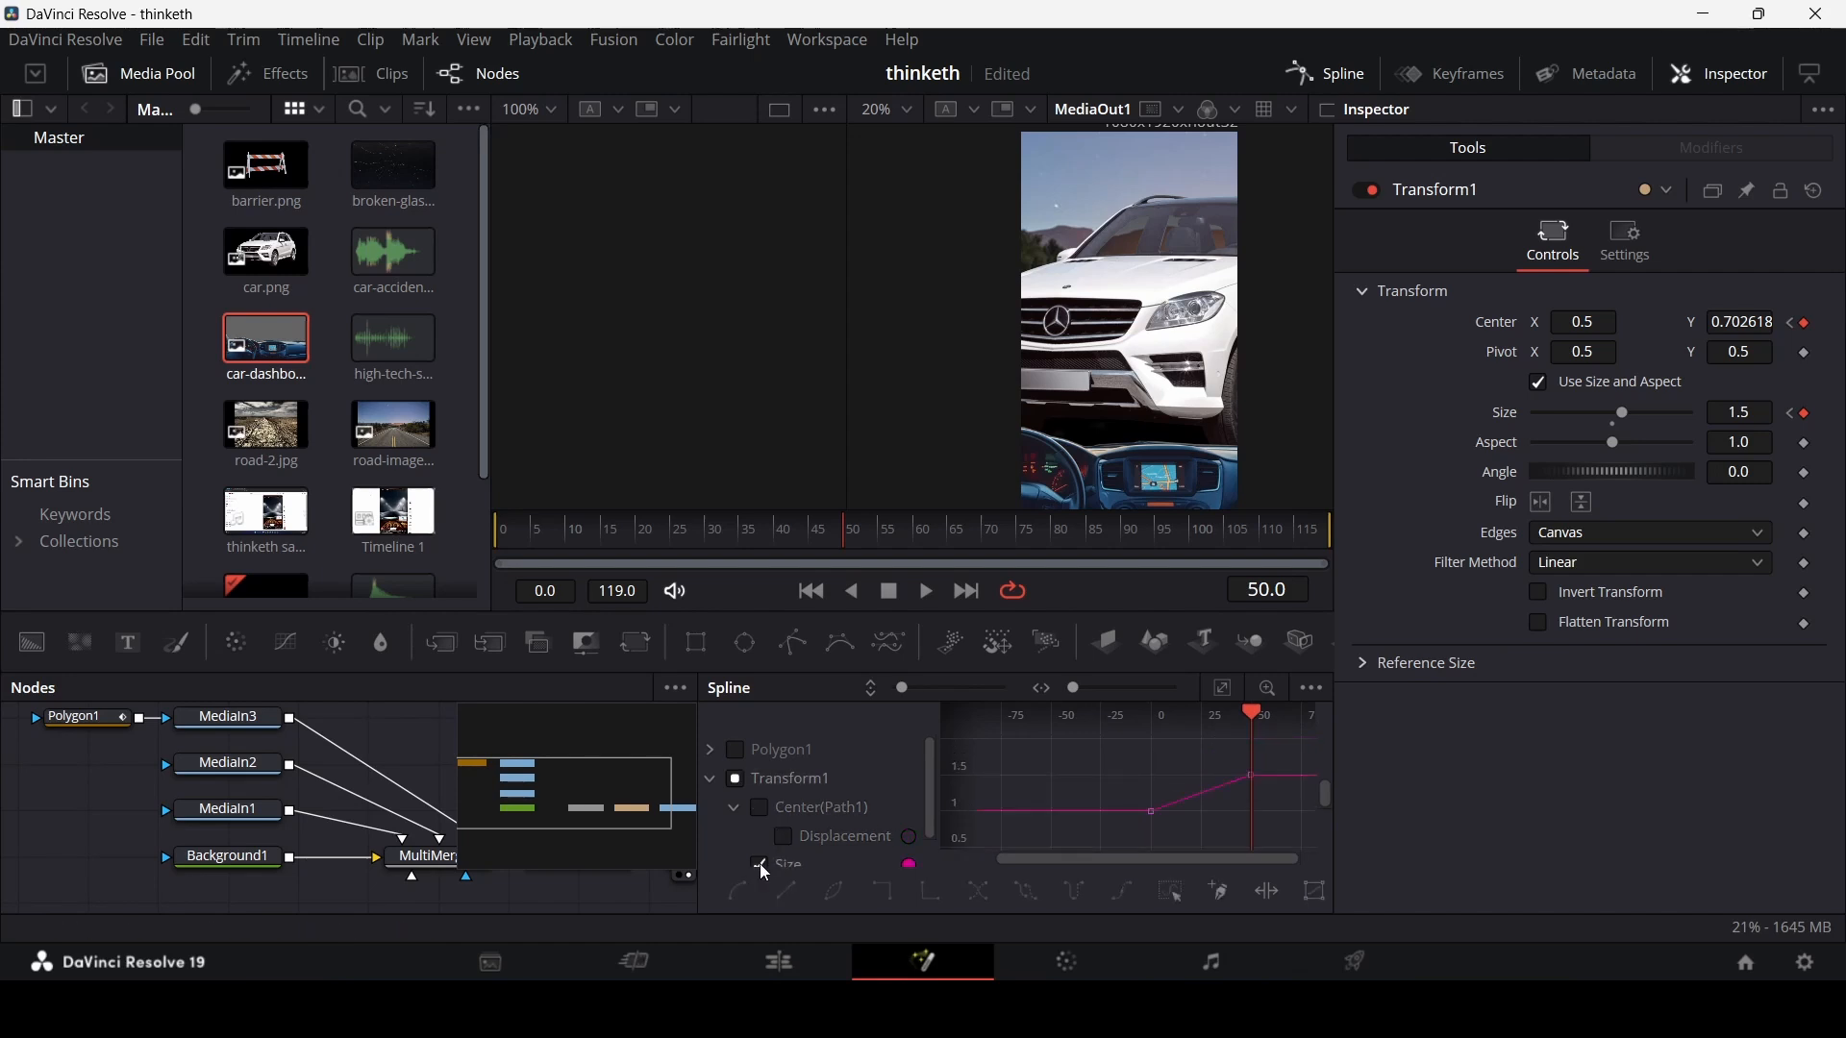
{"action": "left_click_drag", "start_coordinate": [1146, 820], "coordinate": [1269, 759]}
{"action": "key", "text": "shift+s"}
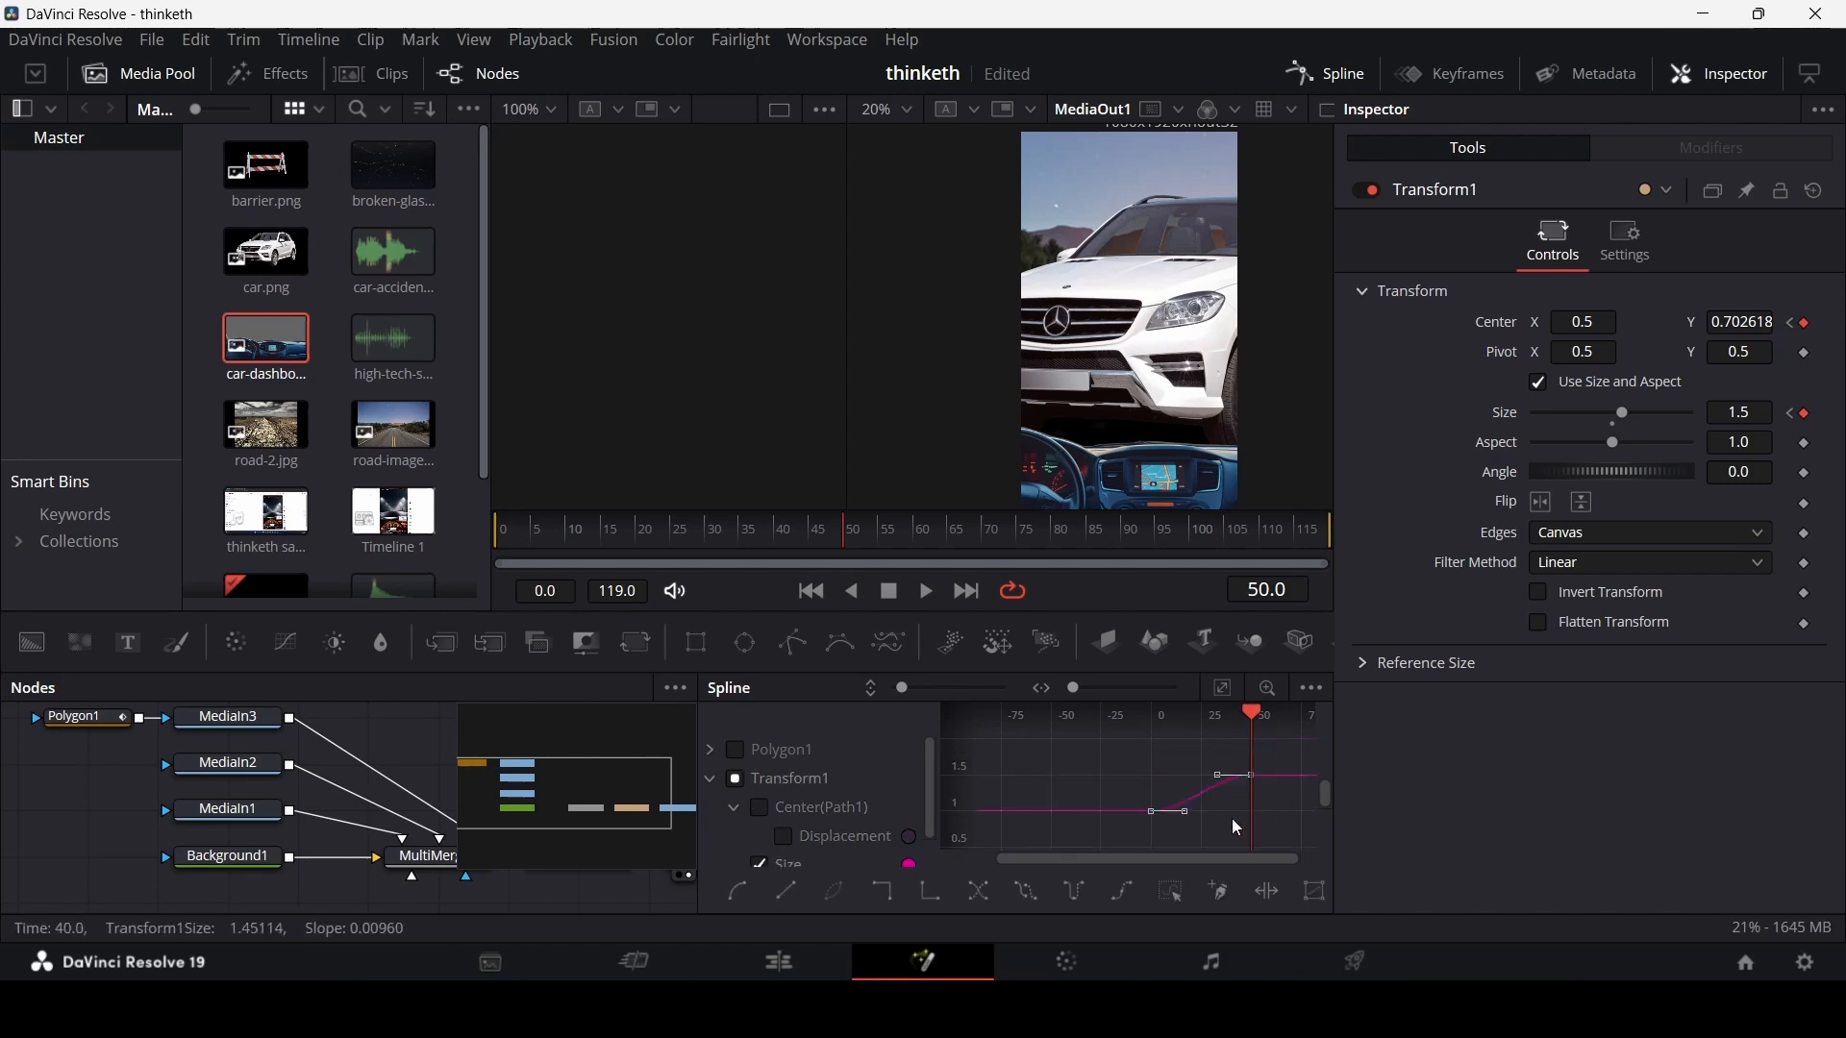
{"action": "left_click", "coordinate": [736, 780]}
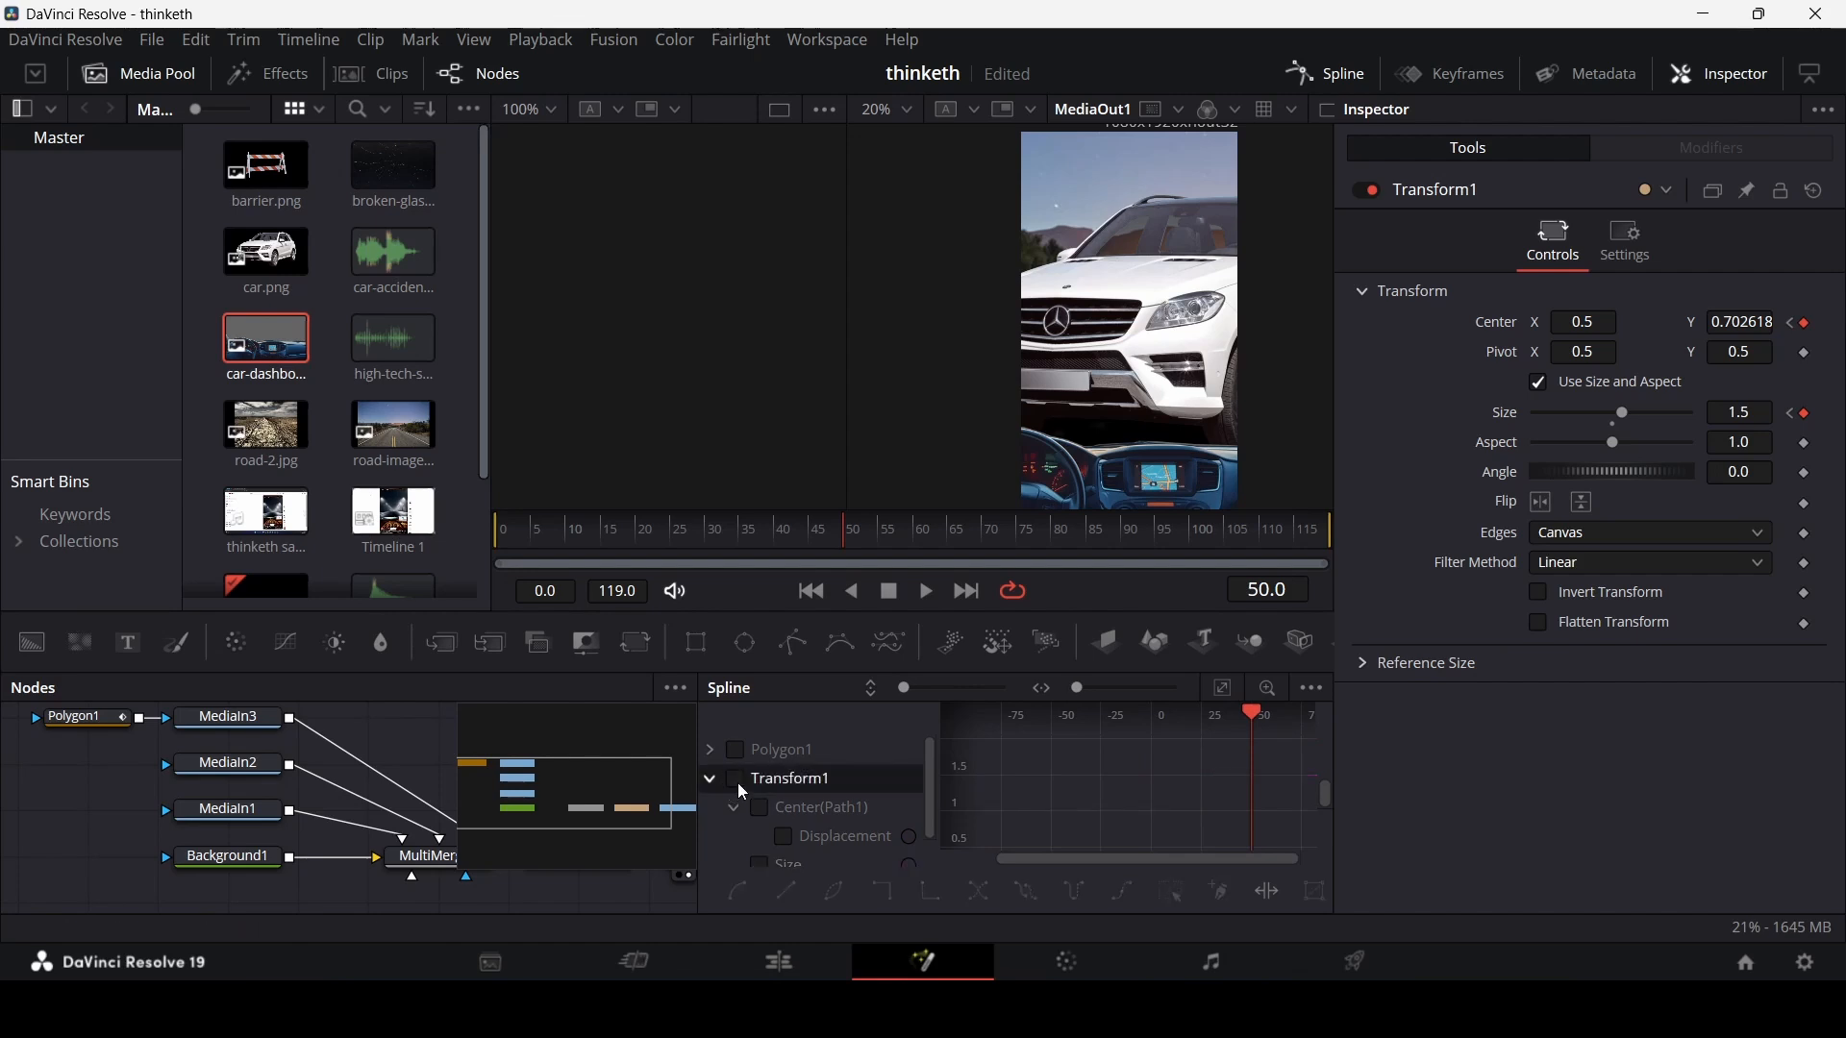
{"action": "left_click", "coordinate": [710, 779]}
{"action": "left_click", "coordinate": [1339, 62]}
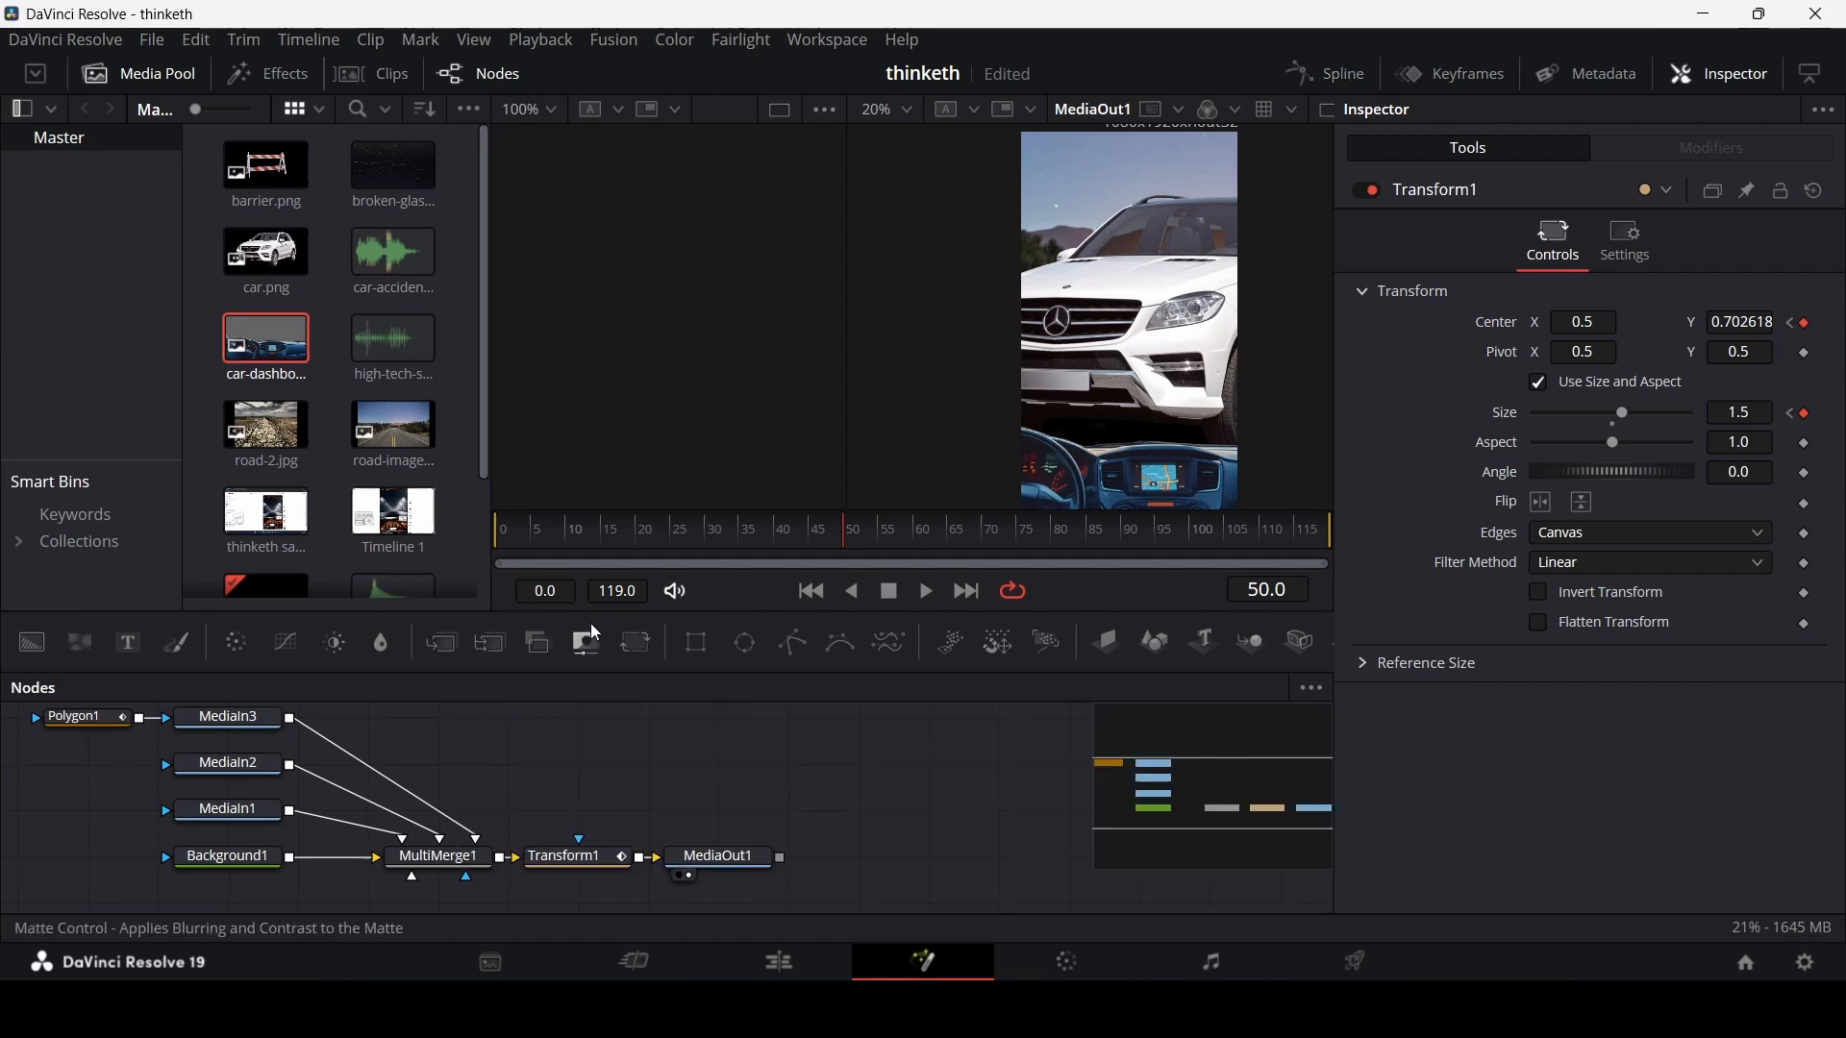
- Play back the eased zoom animation from frame 0
{"action": "left_click_drag", "start_coordinate": [539, 533], "coordinate": [379, 540]}
{"action": "key", "text": "space"}
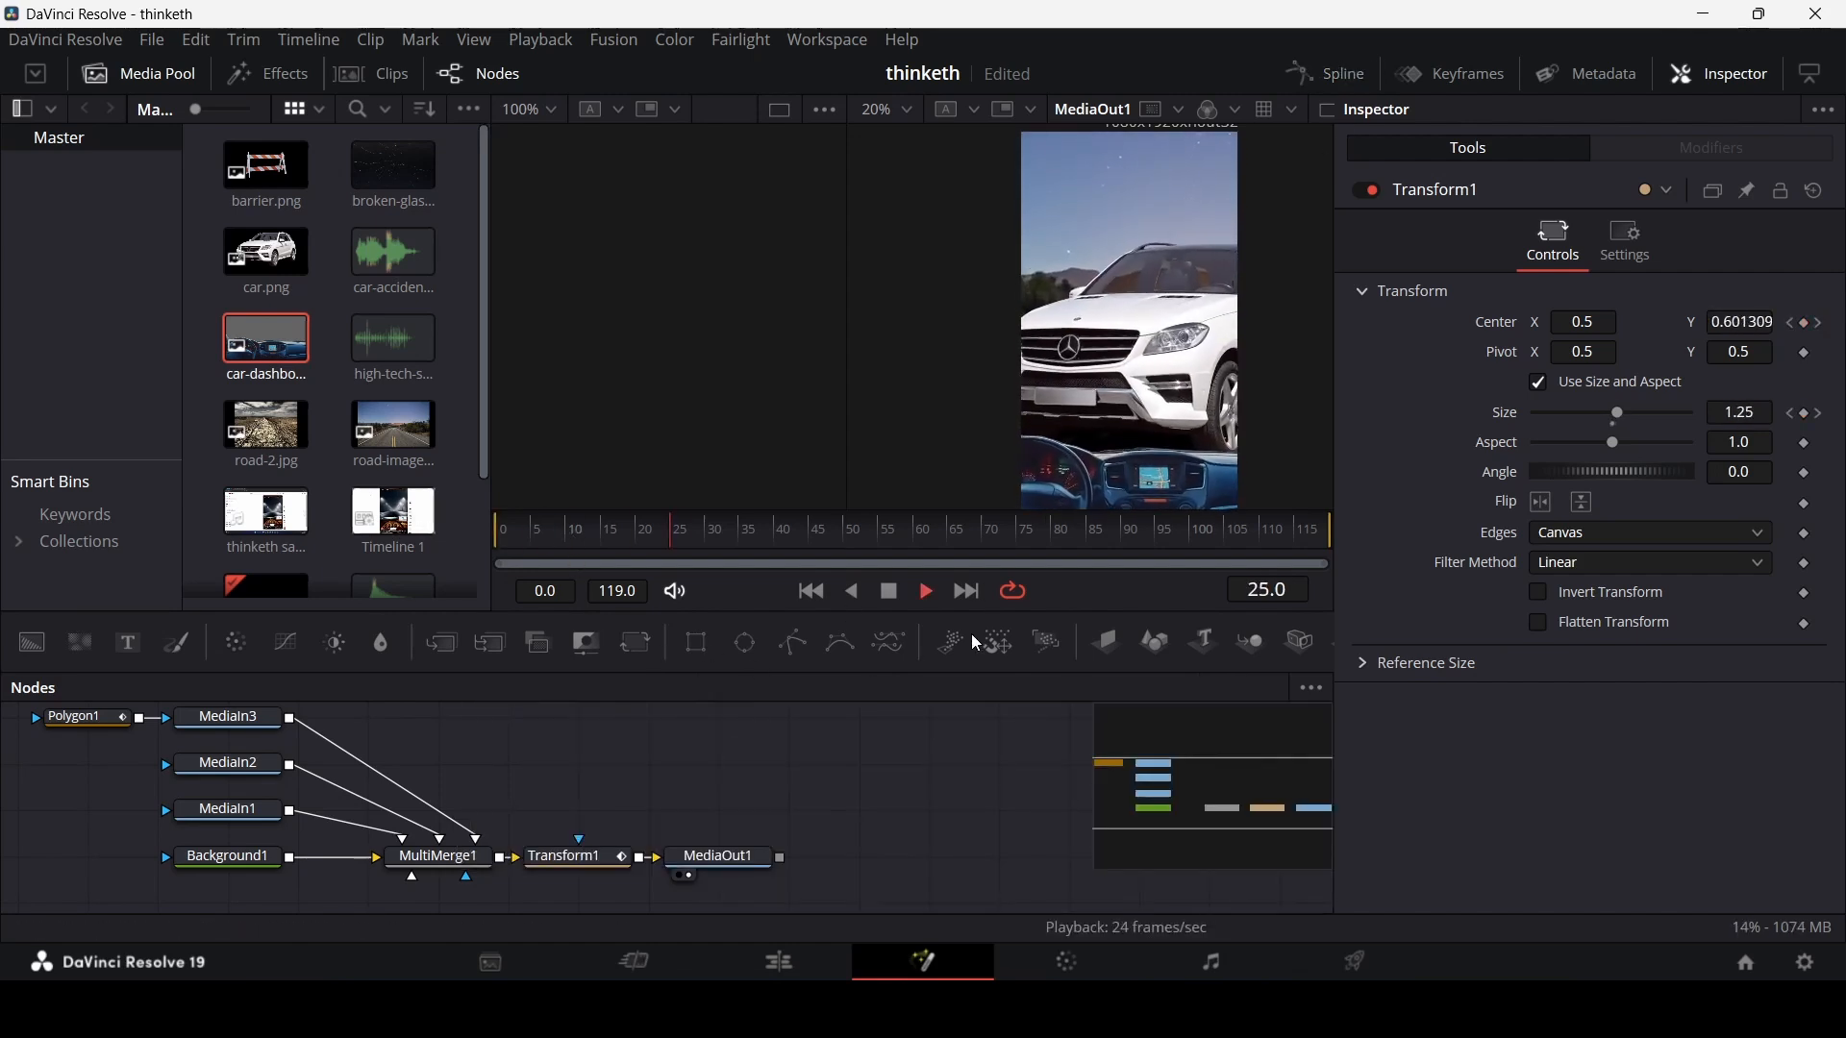
{"action": "key", "text": "space"}
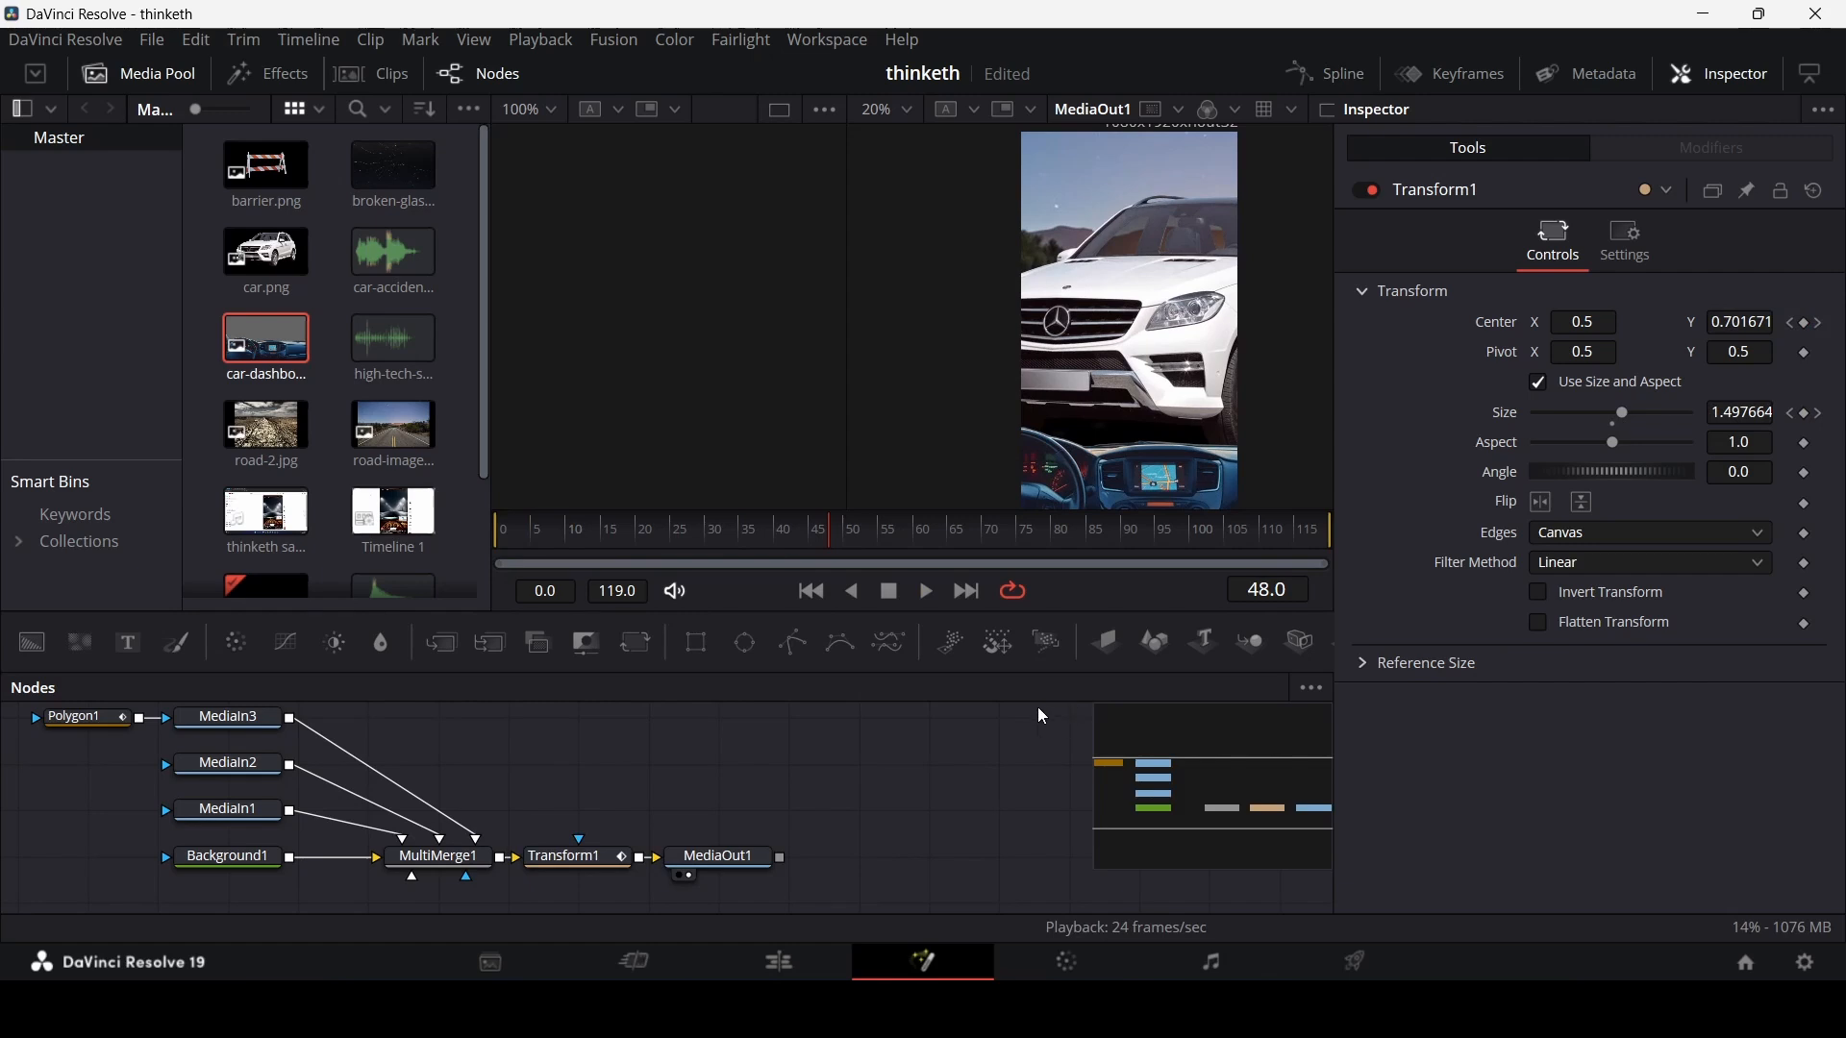
- Keyframe Transform1's Size at 1.4 on frame 70 and preview the zoom-out from frame 50
{"action": "left_click_drag", "start_coordinate": [796, 524], "coordinate": [846, 548]}
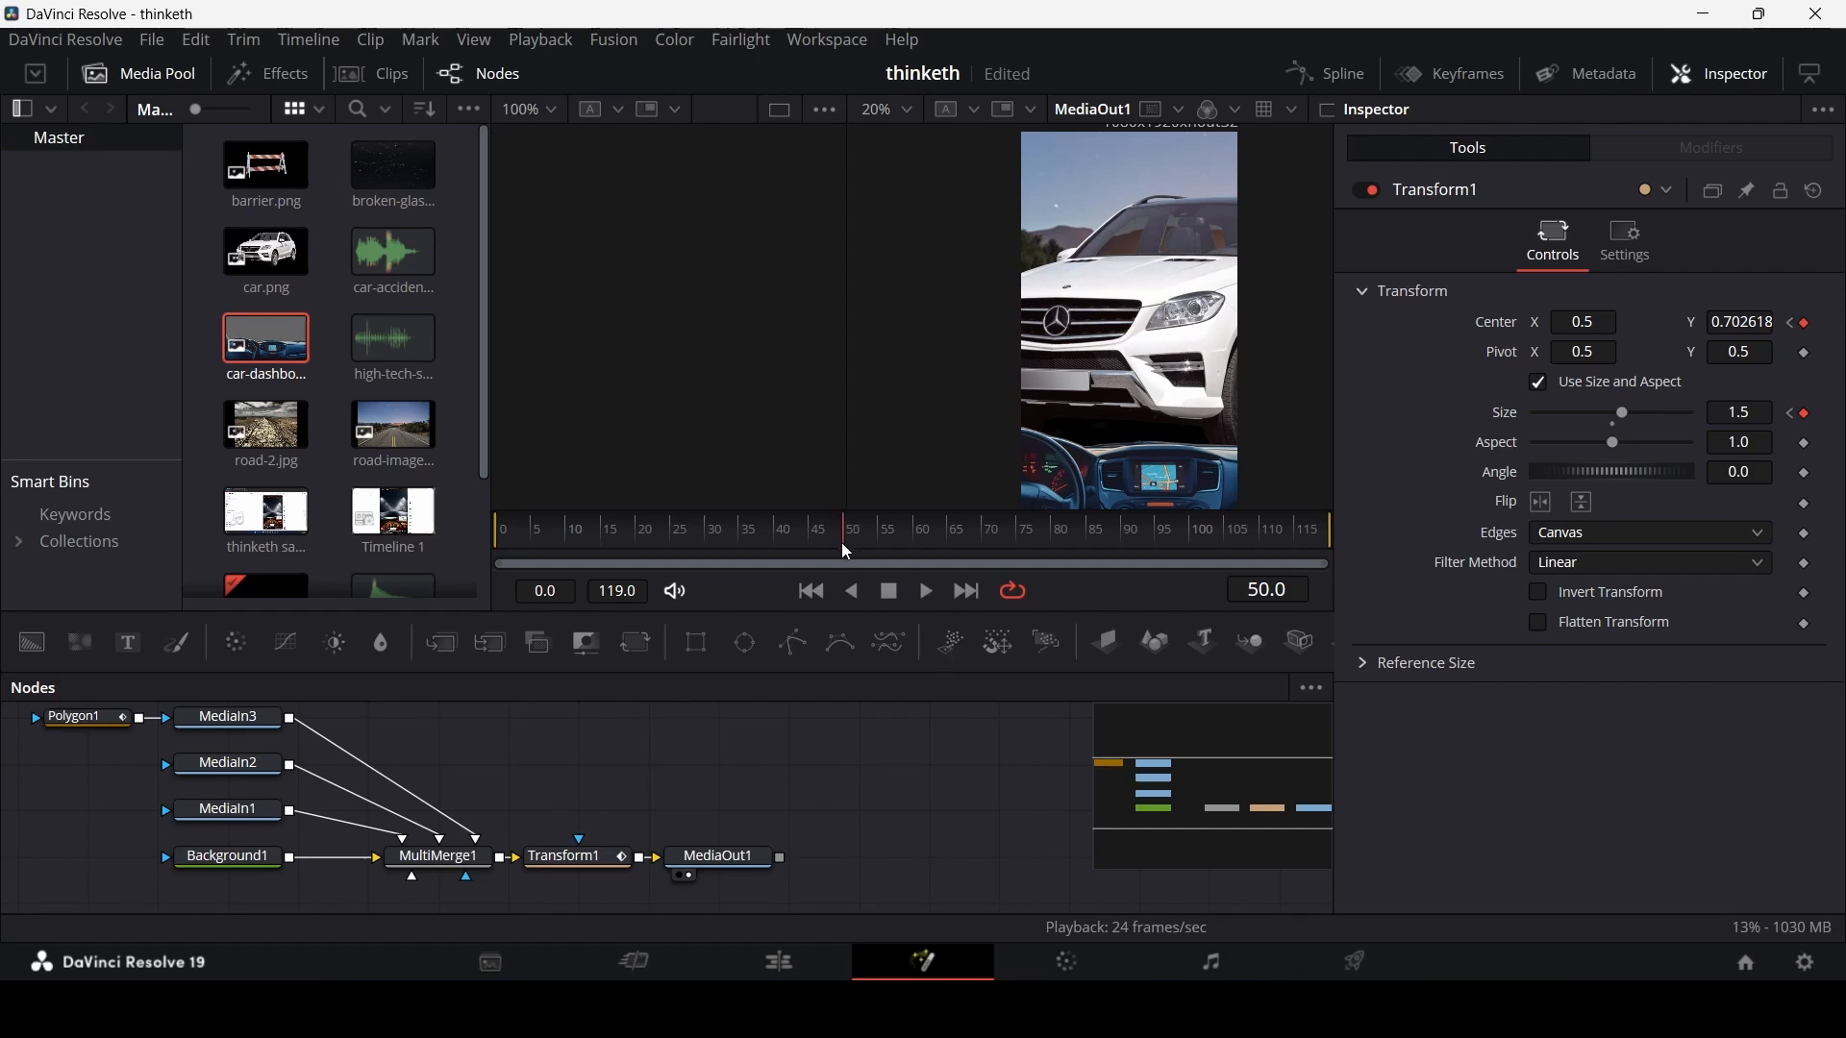
{"action": "left_click_drag", "start_coordinate": [854, 545], "coordinate": [985, 566]}
{"action": "left_click", "coordinate": [575, 856]}
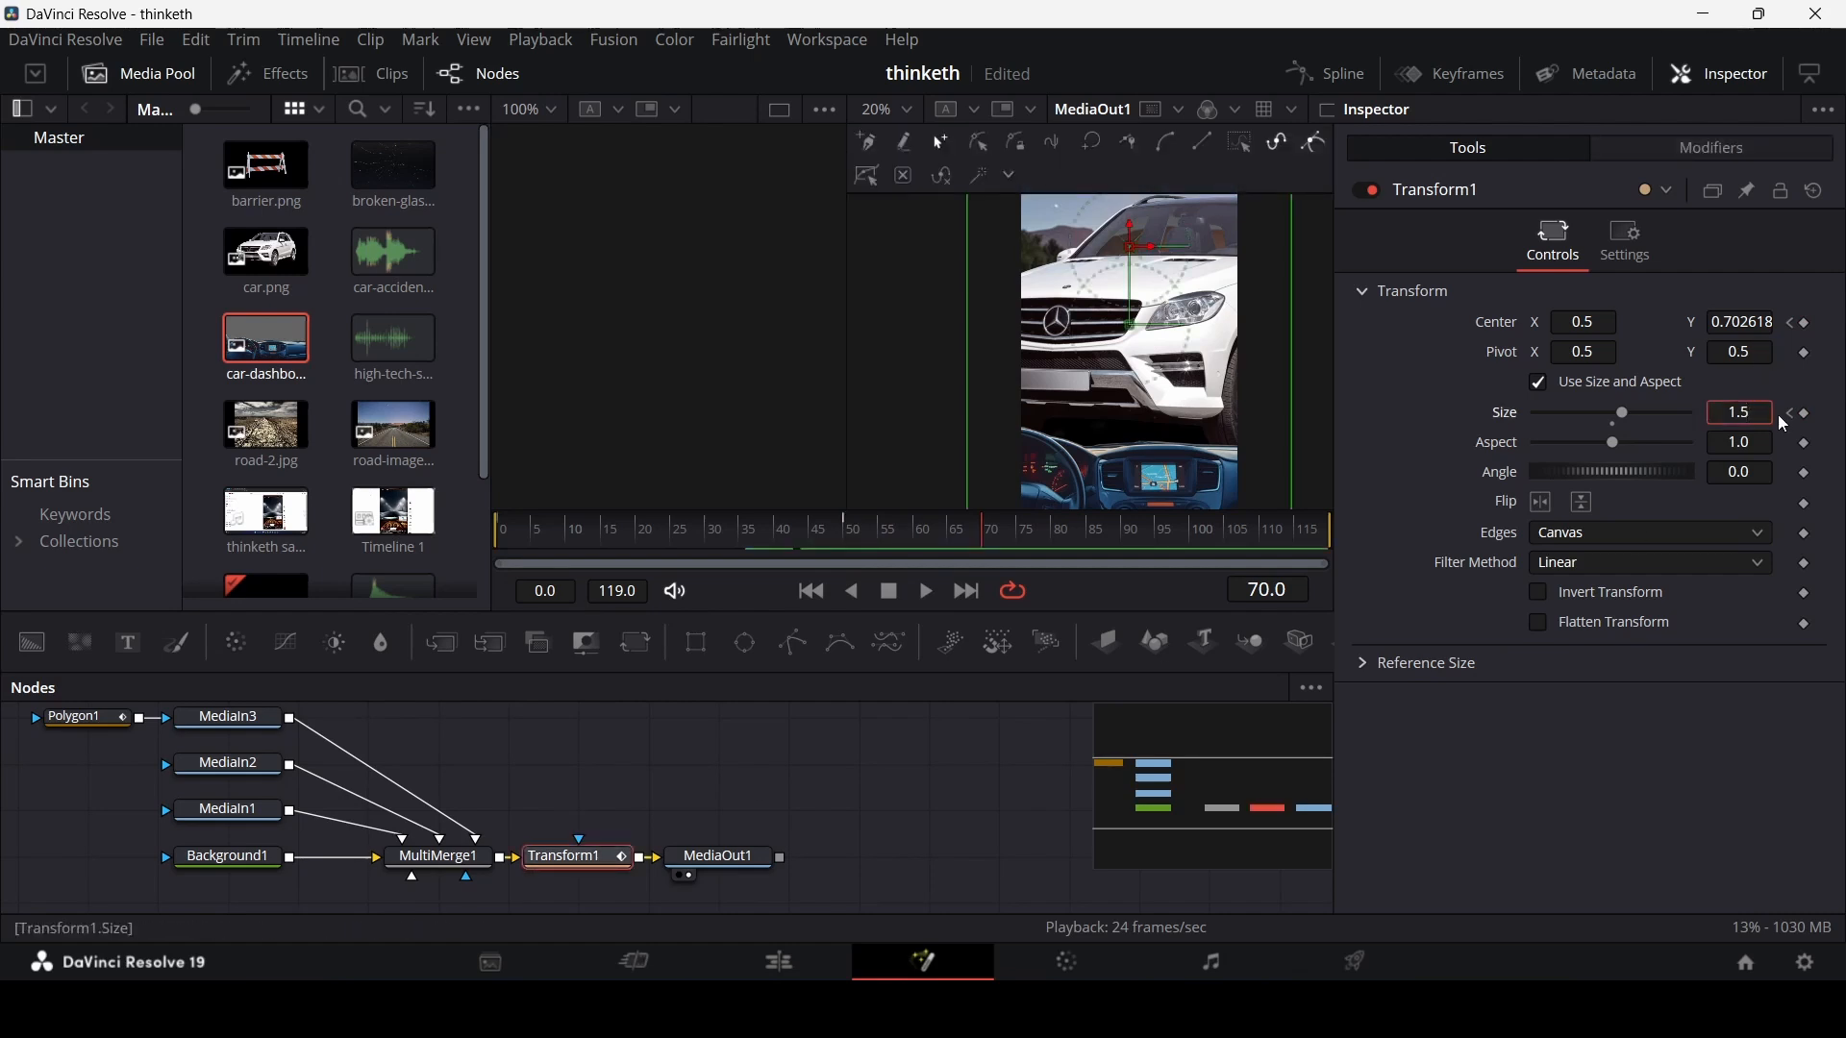
{"action": "key", "text": "Tab"}
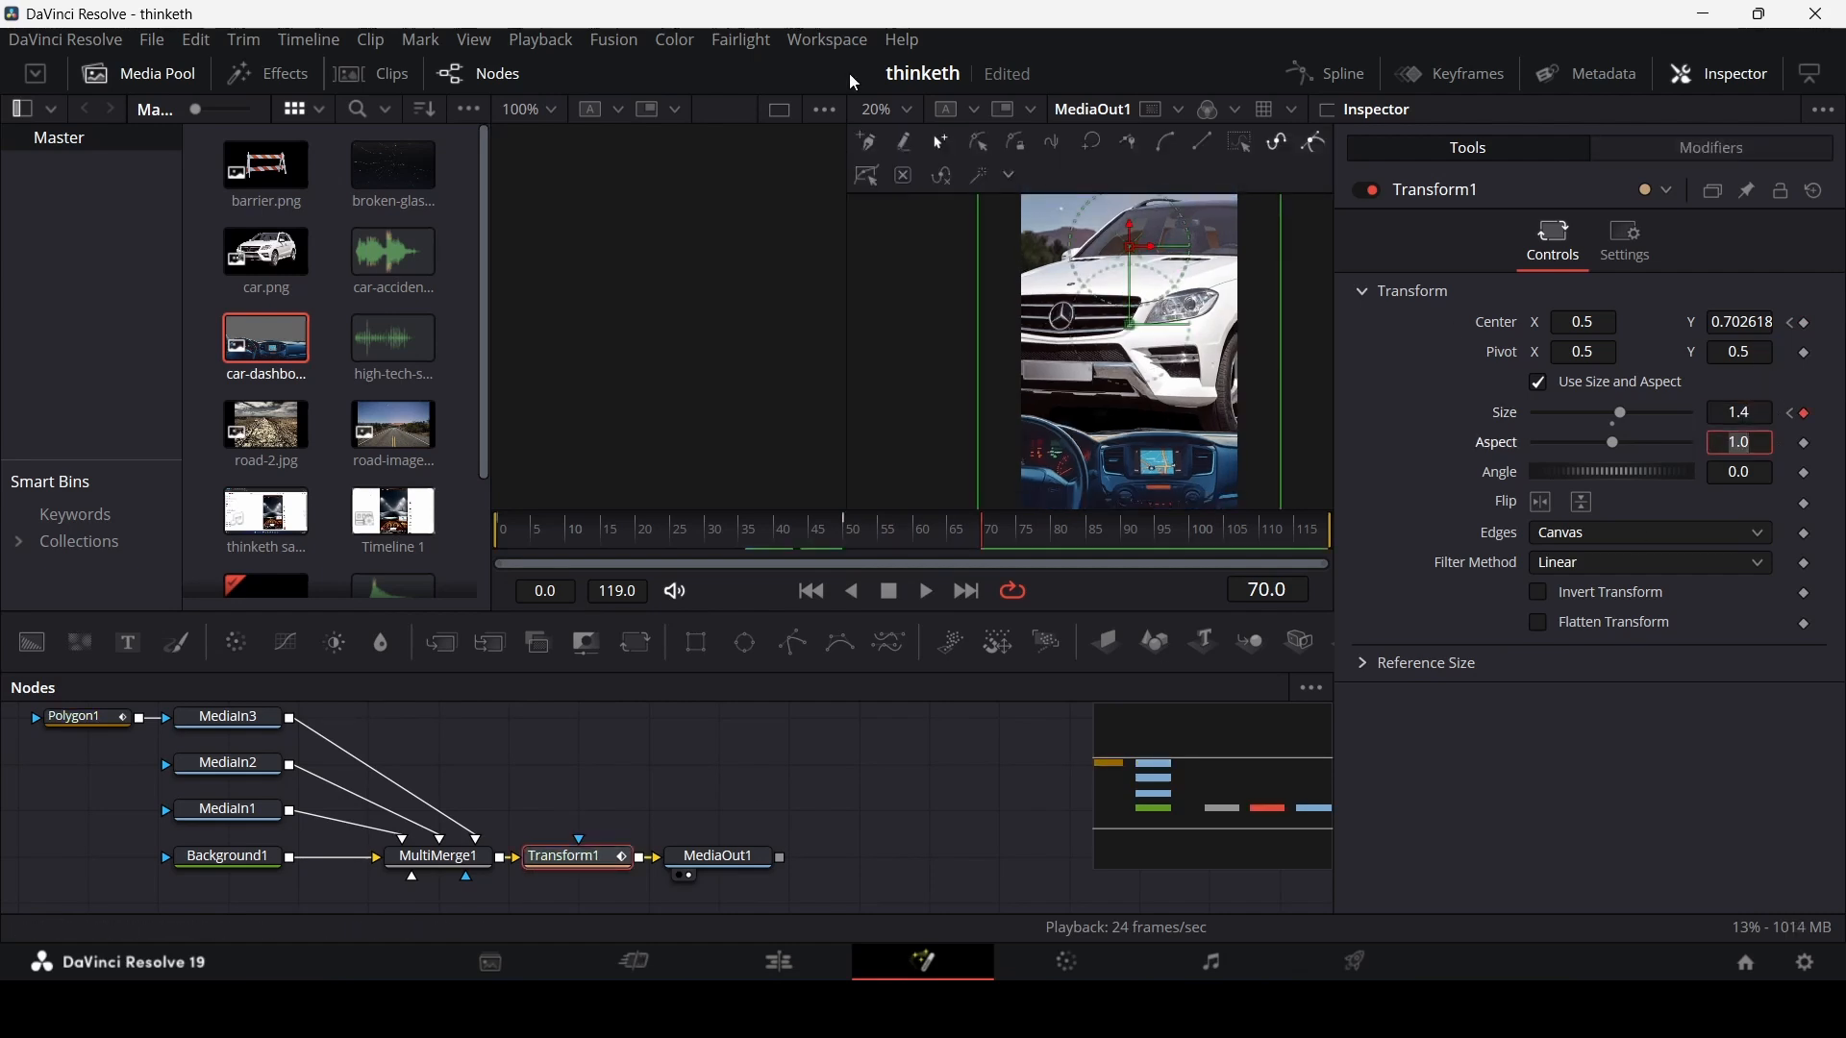
{"action": "left_click", "coordinate": [841, 539]}
{"action": "left_click", "coordinate": [898, 752]}
{"action": "key", "text": "space"}
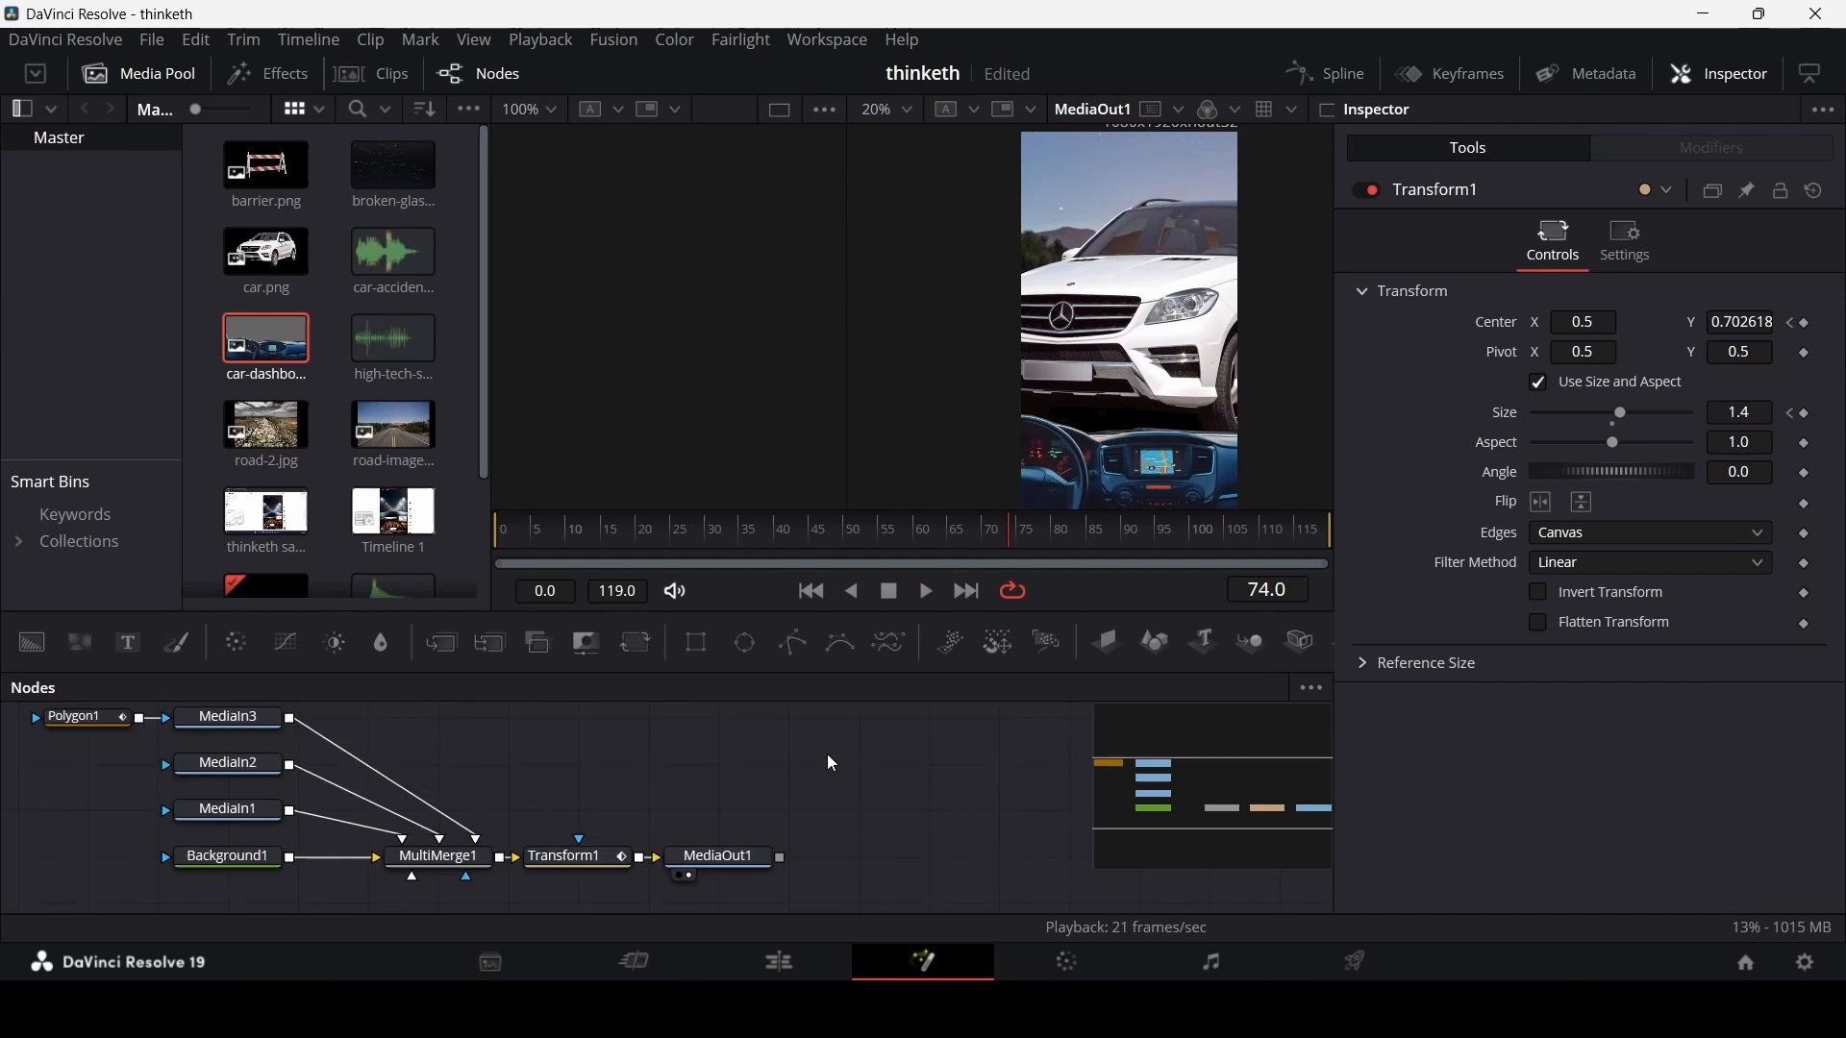
- Keyframe the car layer's Center in MultiMerge1 at about 0.81, 0.30 on frame 70 and off-screen at X about 1.58 on frame 50
{"action": "left_click", "coordinate": [440, 856]}
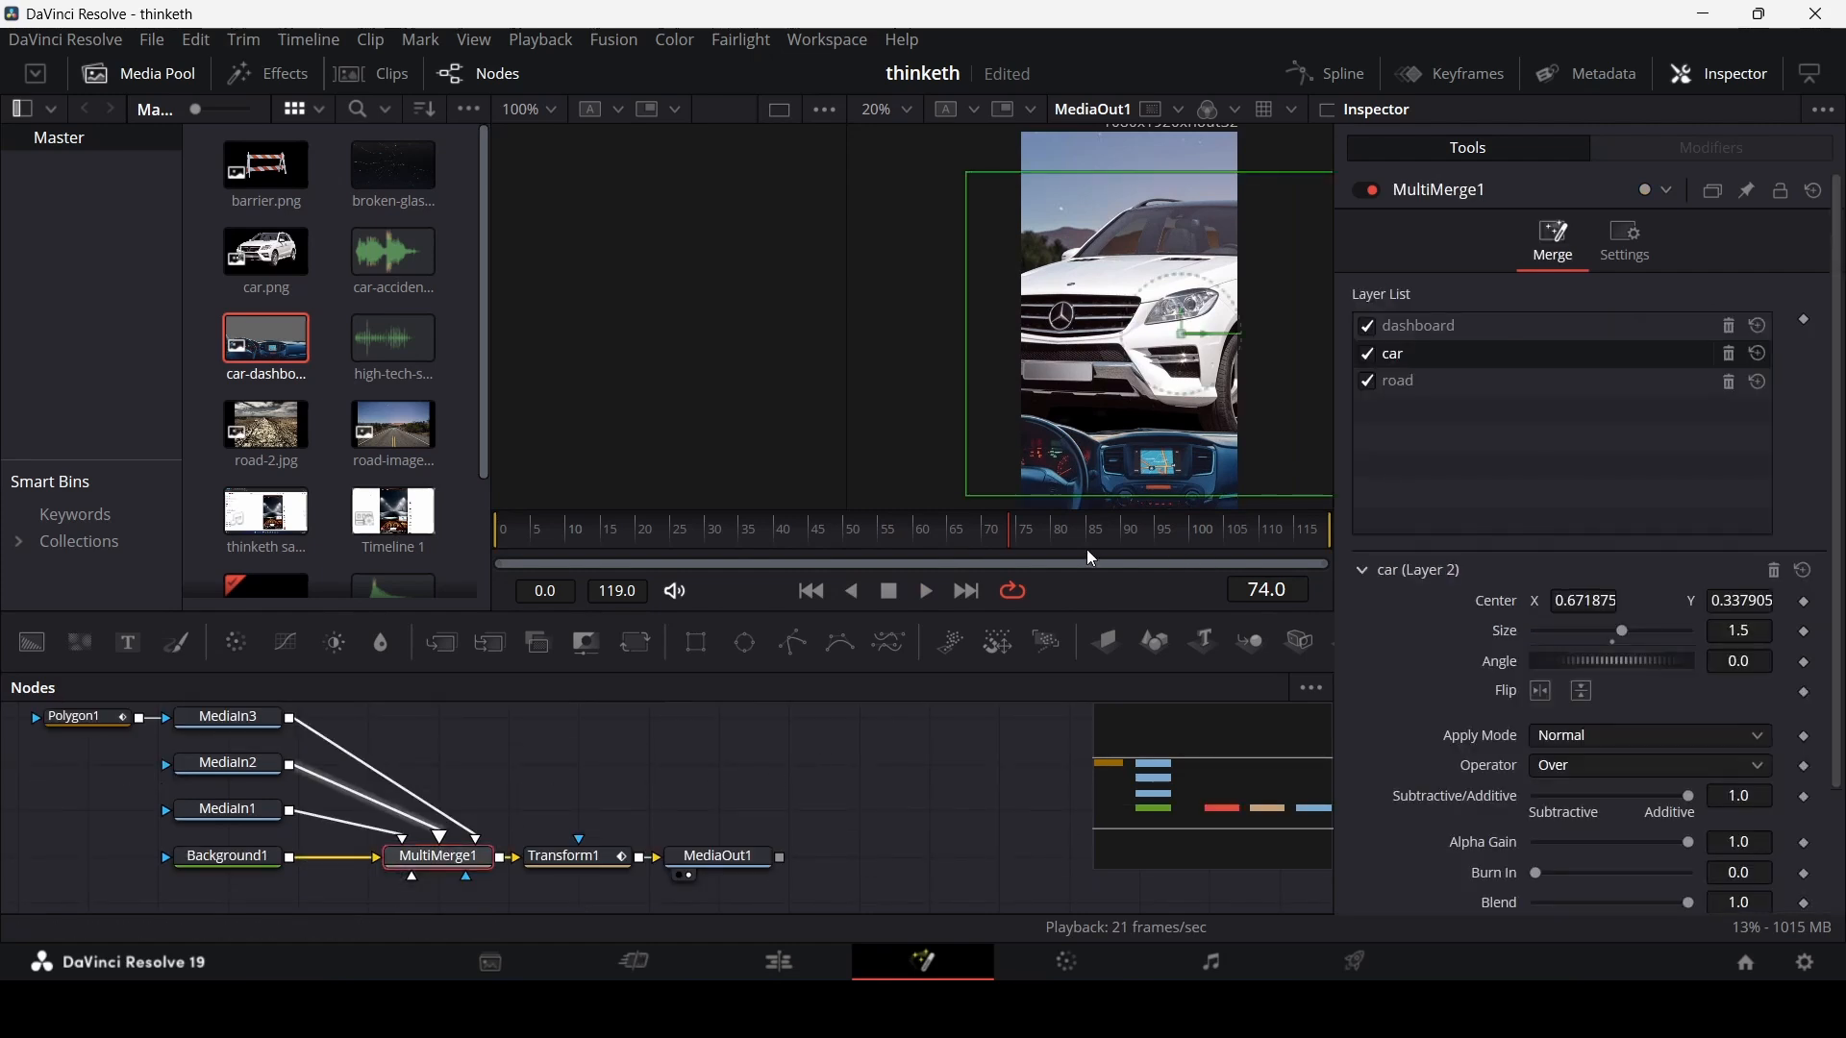
{"action": "left_click_drag", "start_coordinate": [891, 540], "coordinate": [983, 550]}
{"action": "mouse_move", "coordinate": [1213, 344]}
{"action": "left_mouse_down"}
{"action": "mouse_move", "coordinate": [1213, 365]}
{"action": "mouse_move", "coordinate": [1250, 349]}
{"action": "left_mouse_up"}
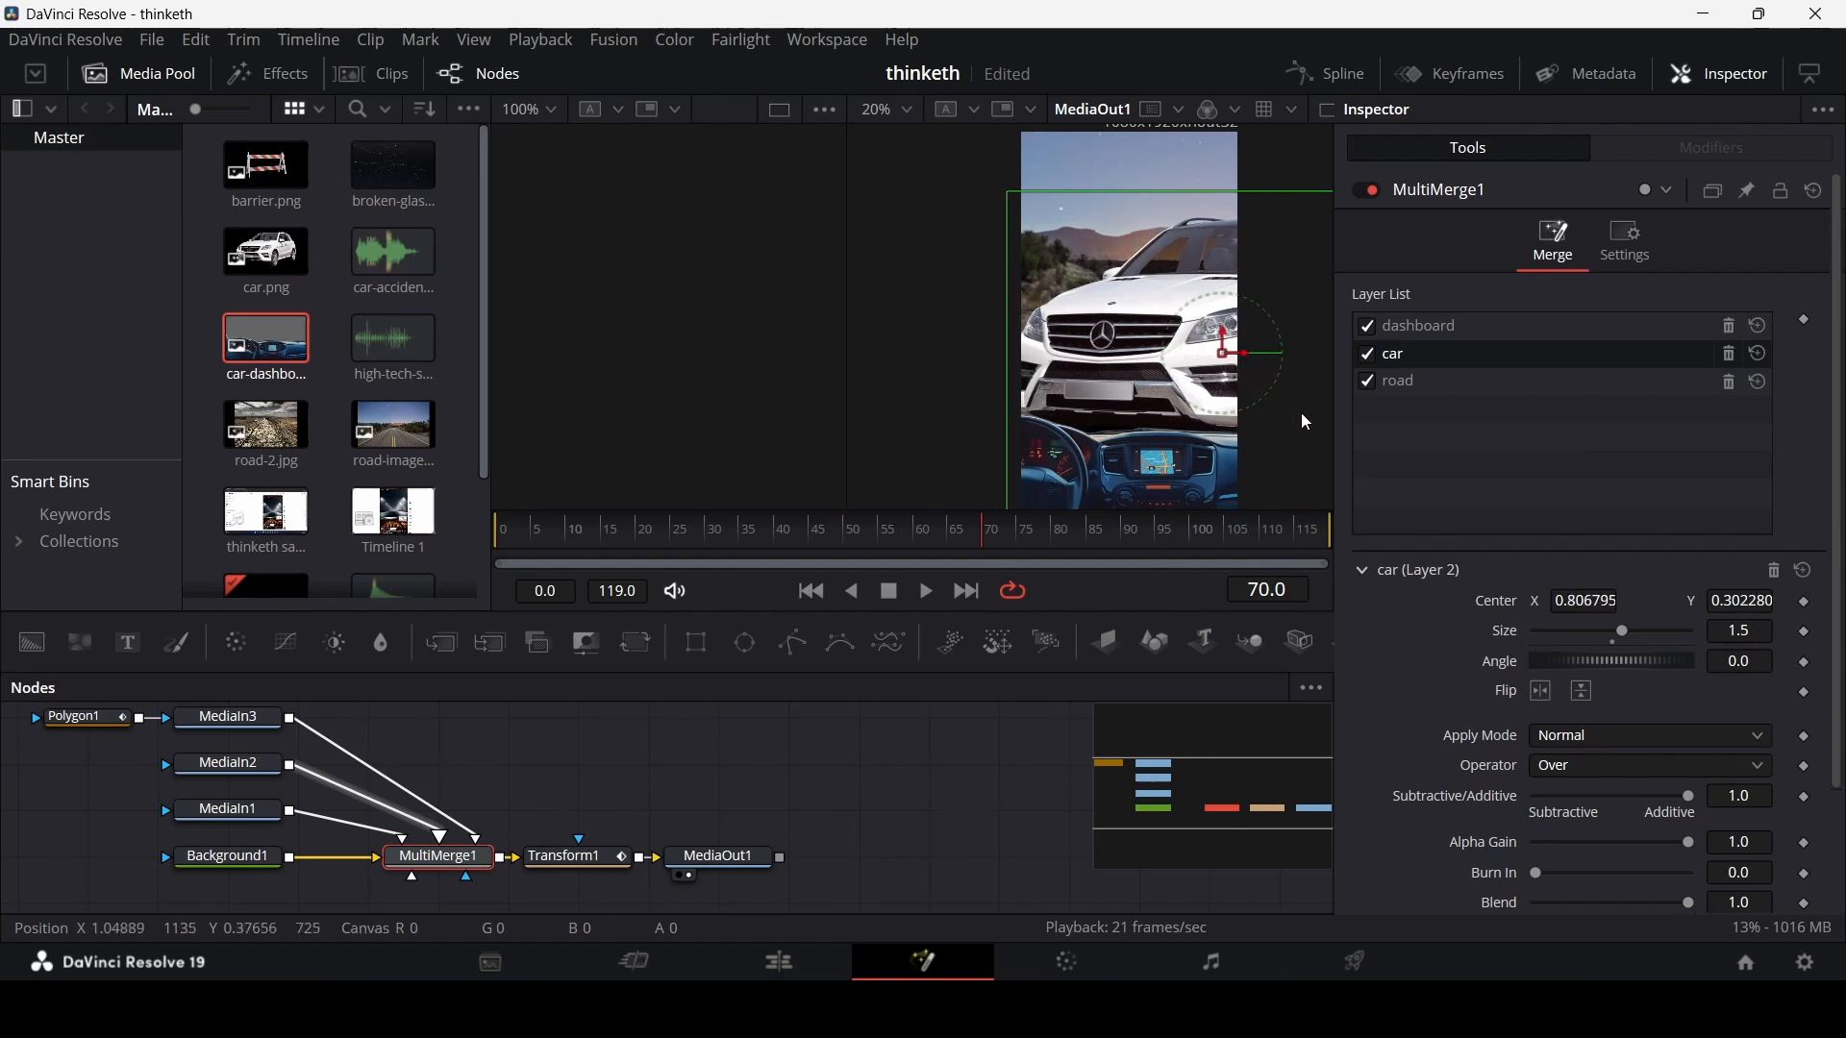
{"action": "left_click", "coordinate": [1807, 603]}
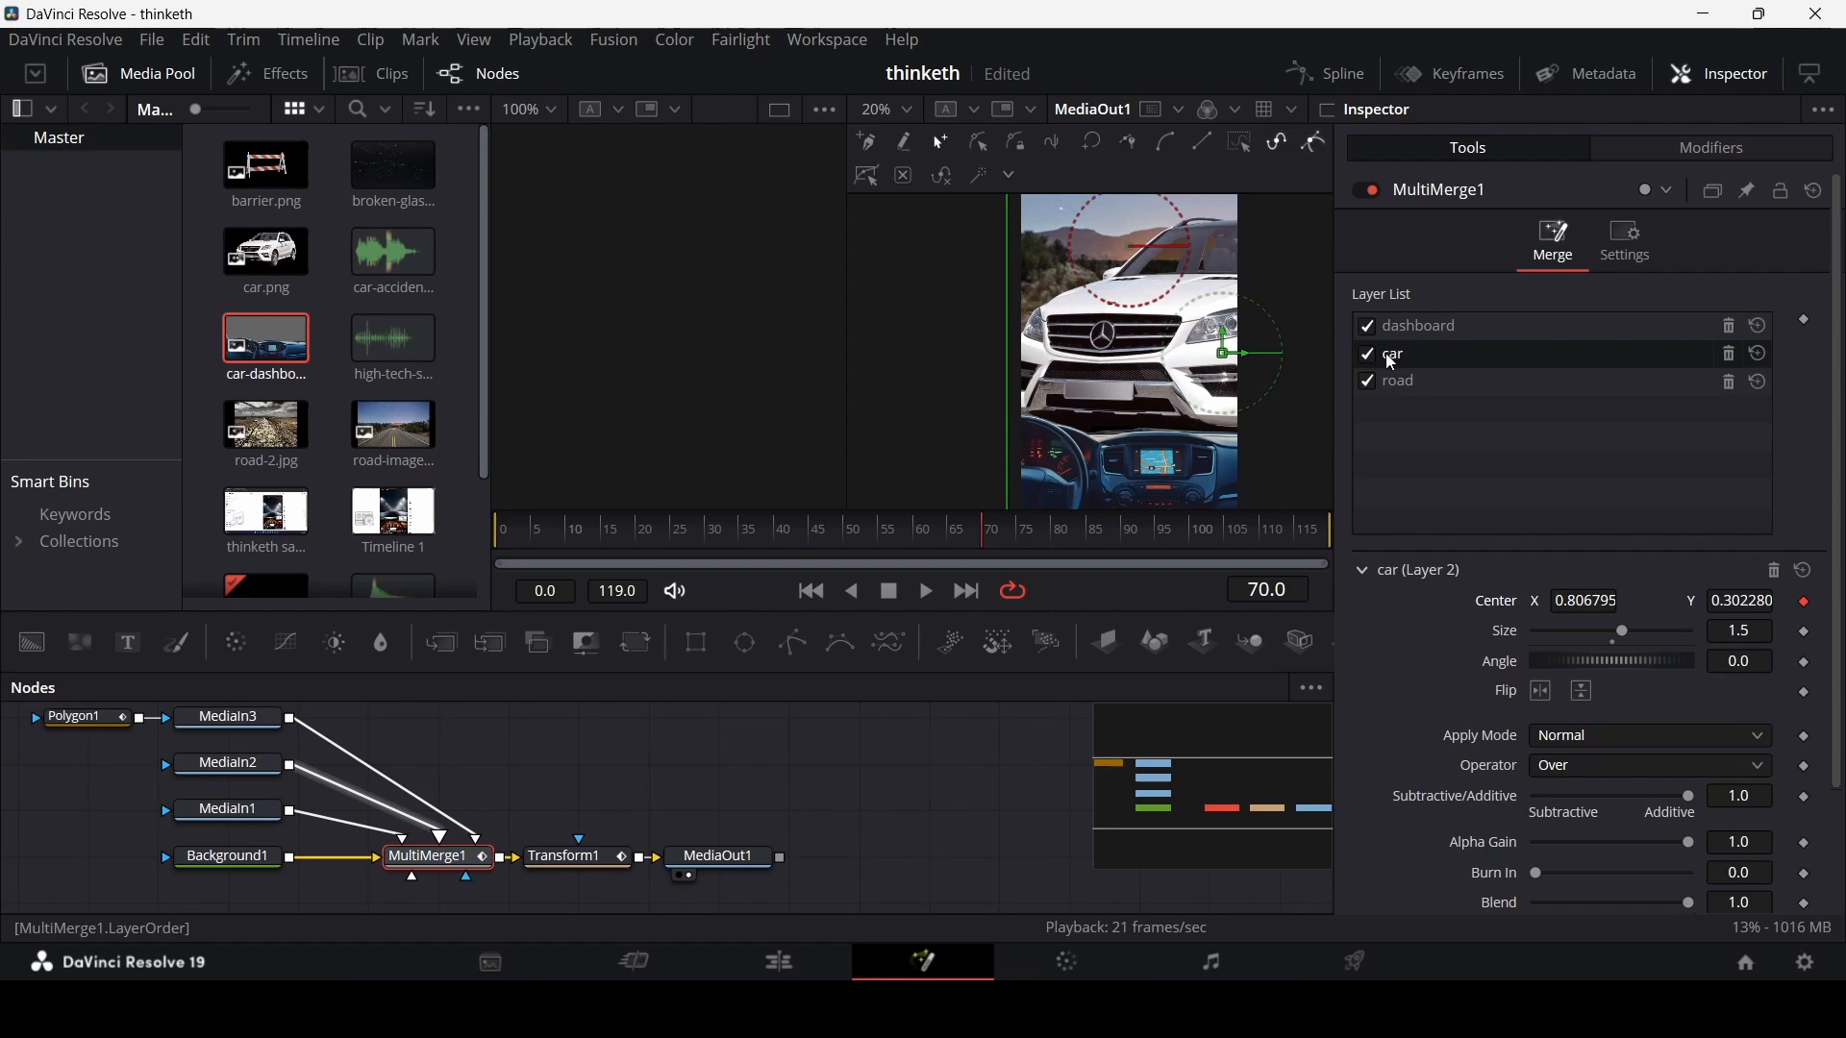
{"action": "left_click_drag", "start_coordinate": [891, 530], "coordinate": [848, 535]}
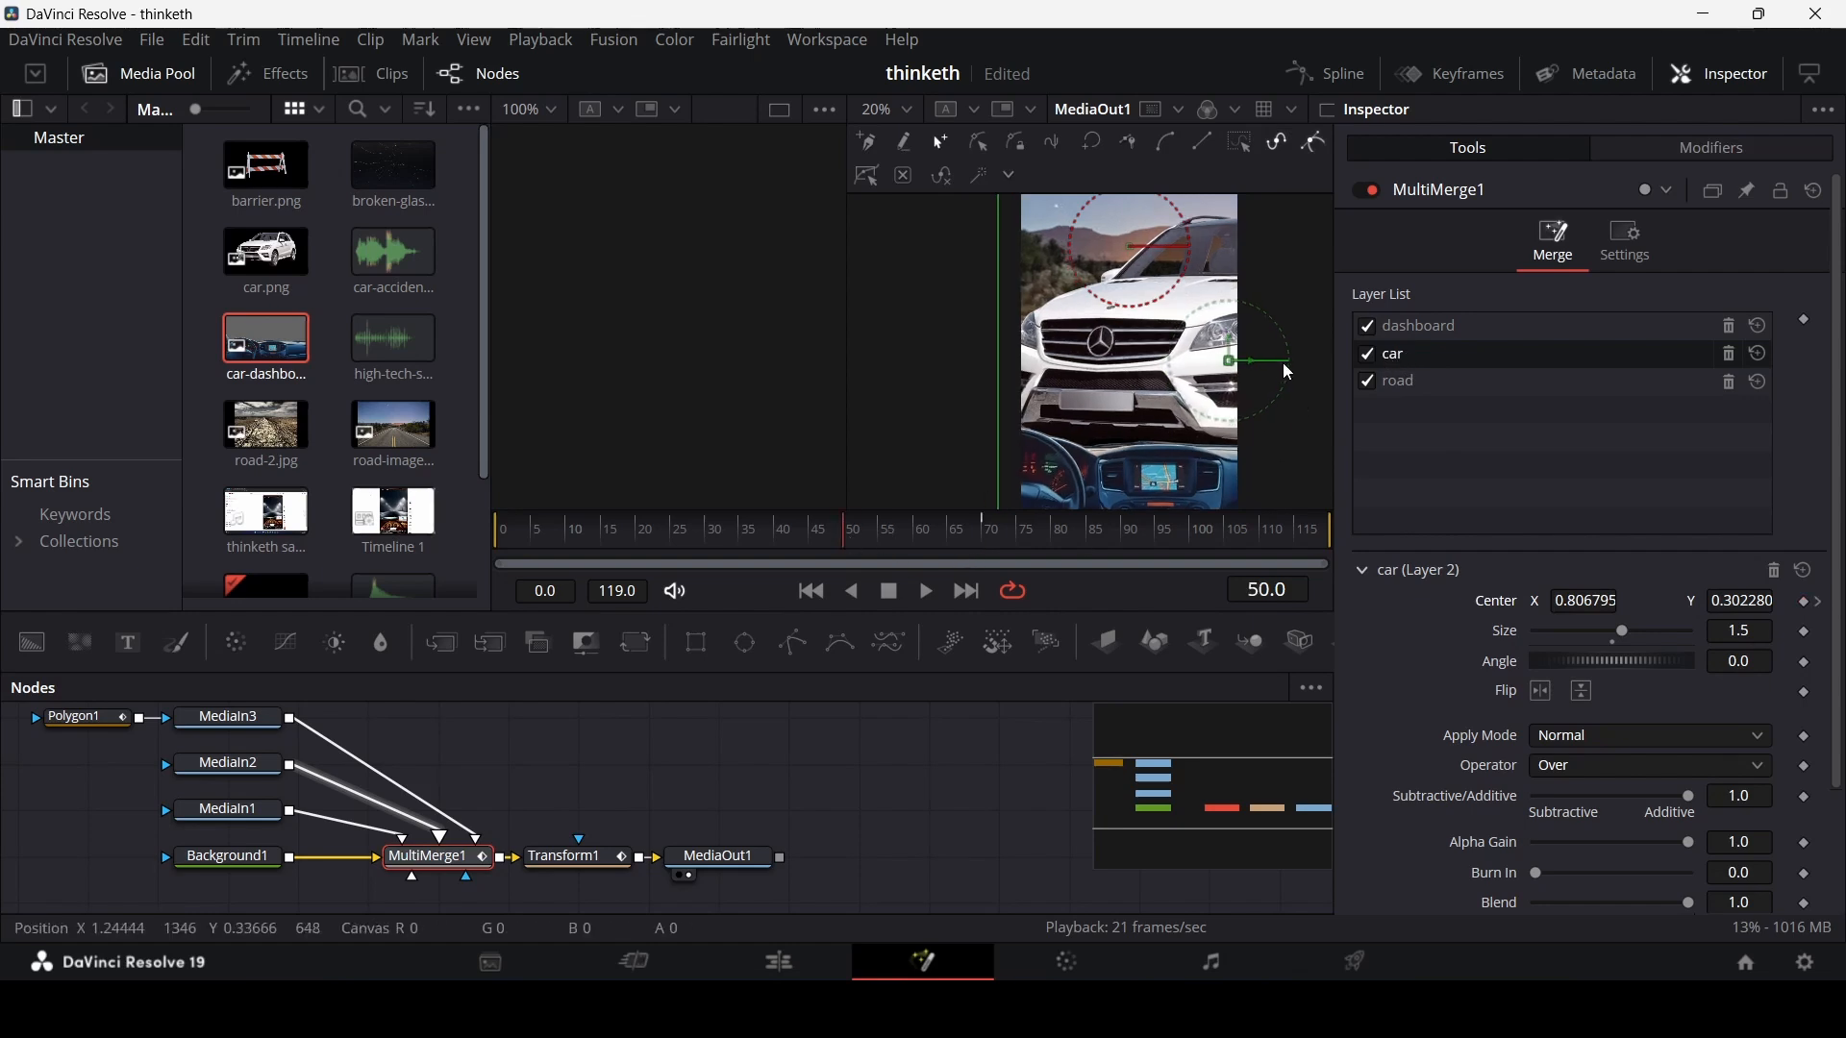
{"action": "left_click_drag", "start_coordinate": [1257, 362], "coordinate": [1505, 371]}
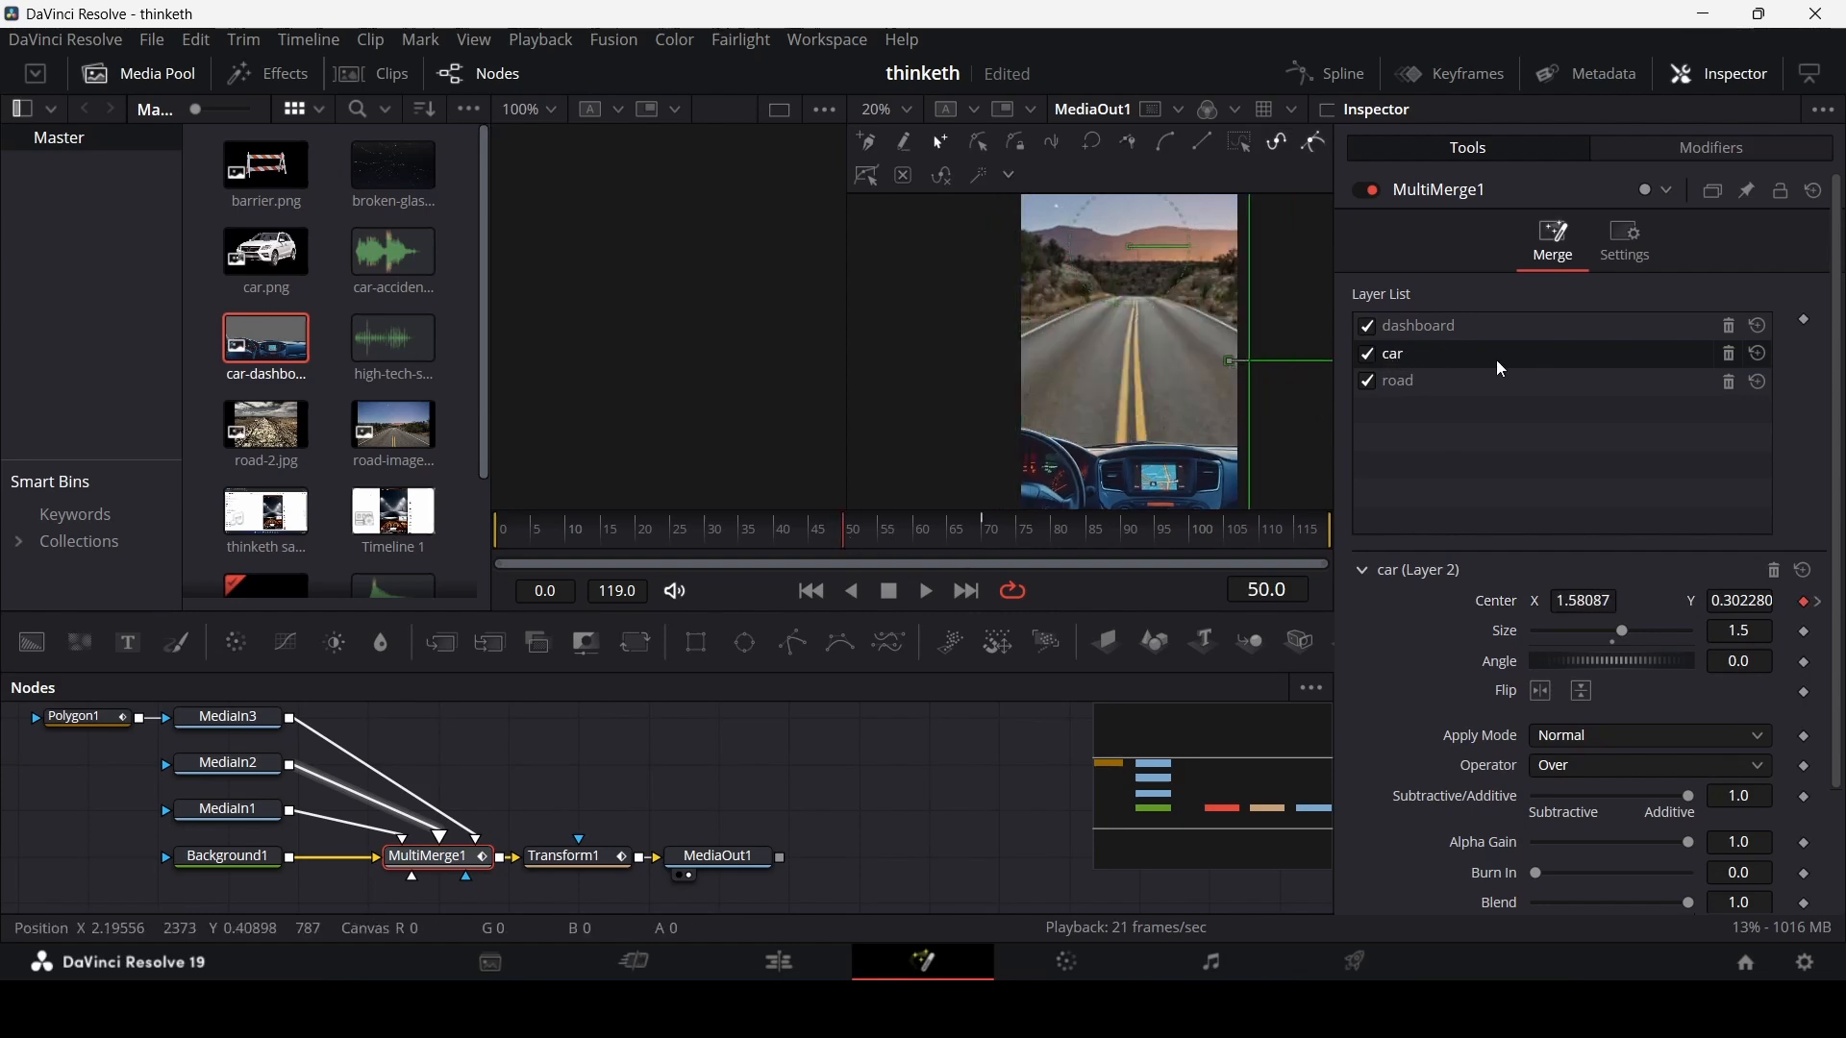
- Display only the car layer's Center displacement curve in the Spline editor and smooth its keyframes at frames 50 and 70
{"action": "left_click", "coordinate": [1308, 77]}
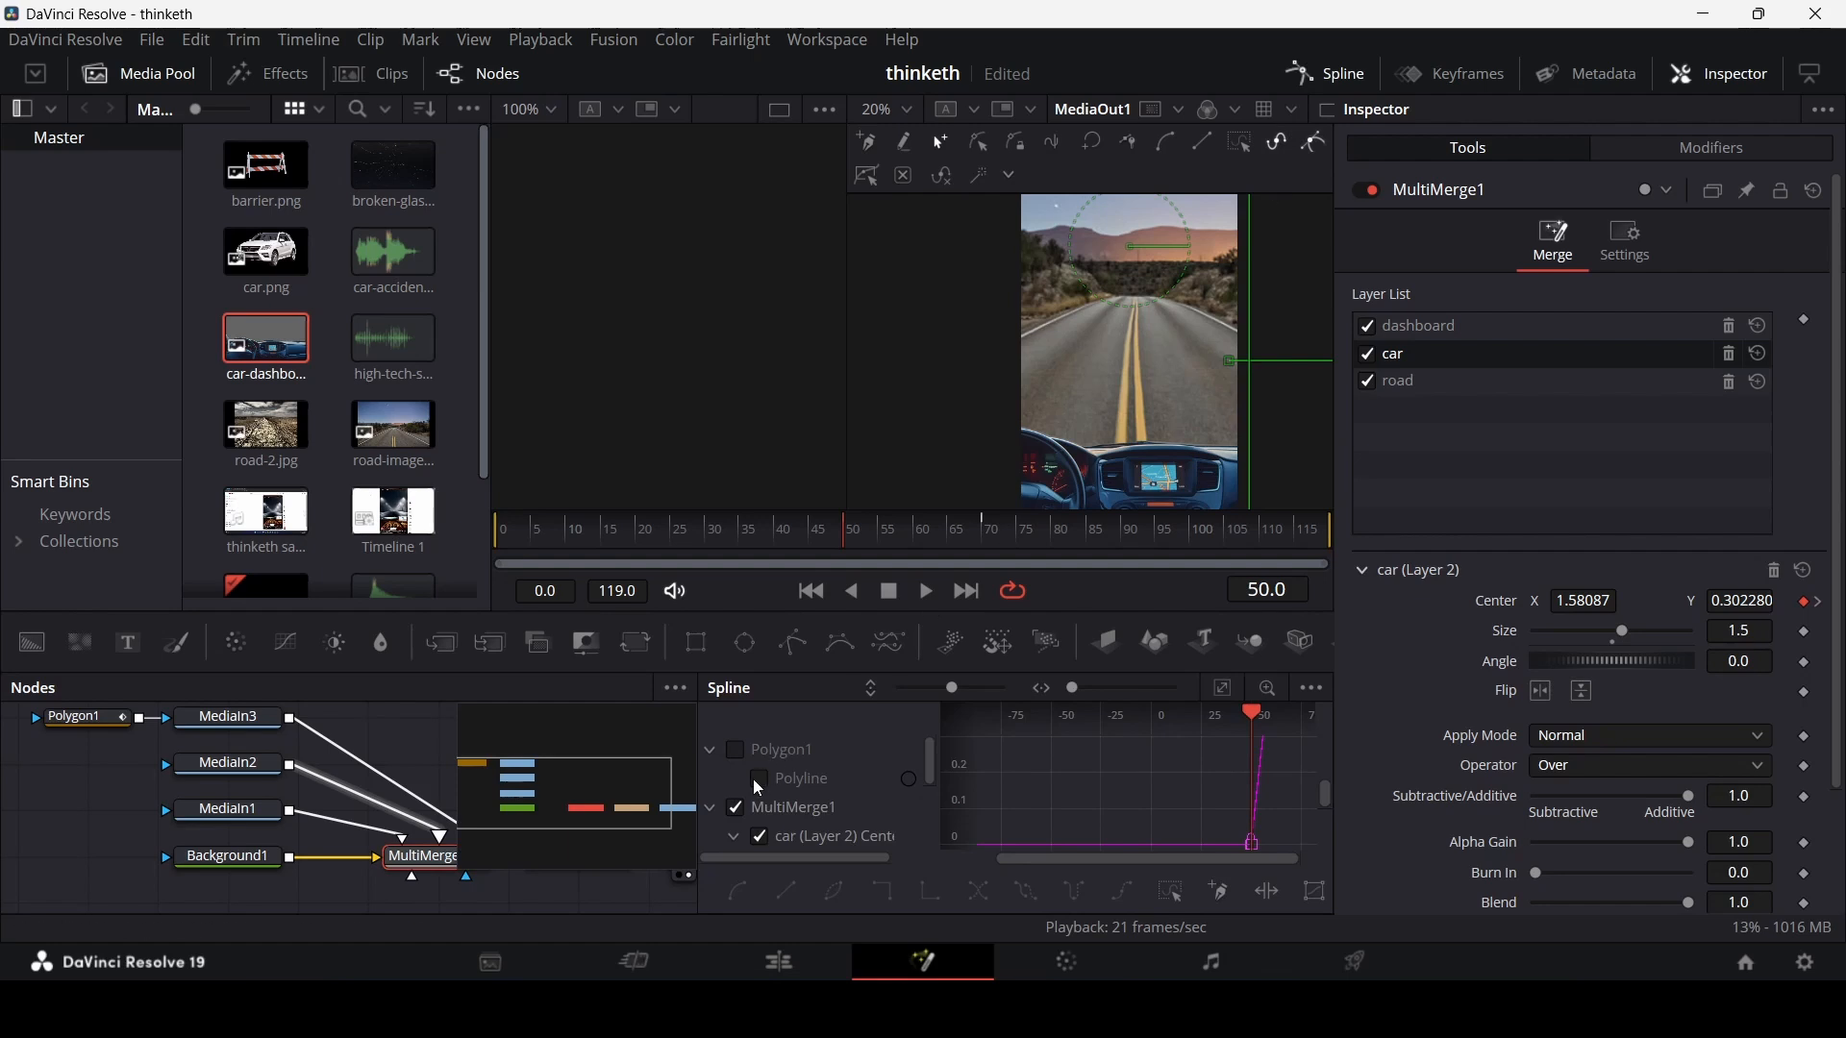
{"action": "left_click", "coordinate": [712, 808]}
{"action": "left_click", "coordinate": [737, 809]}
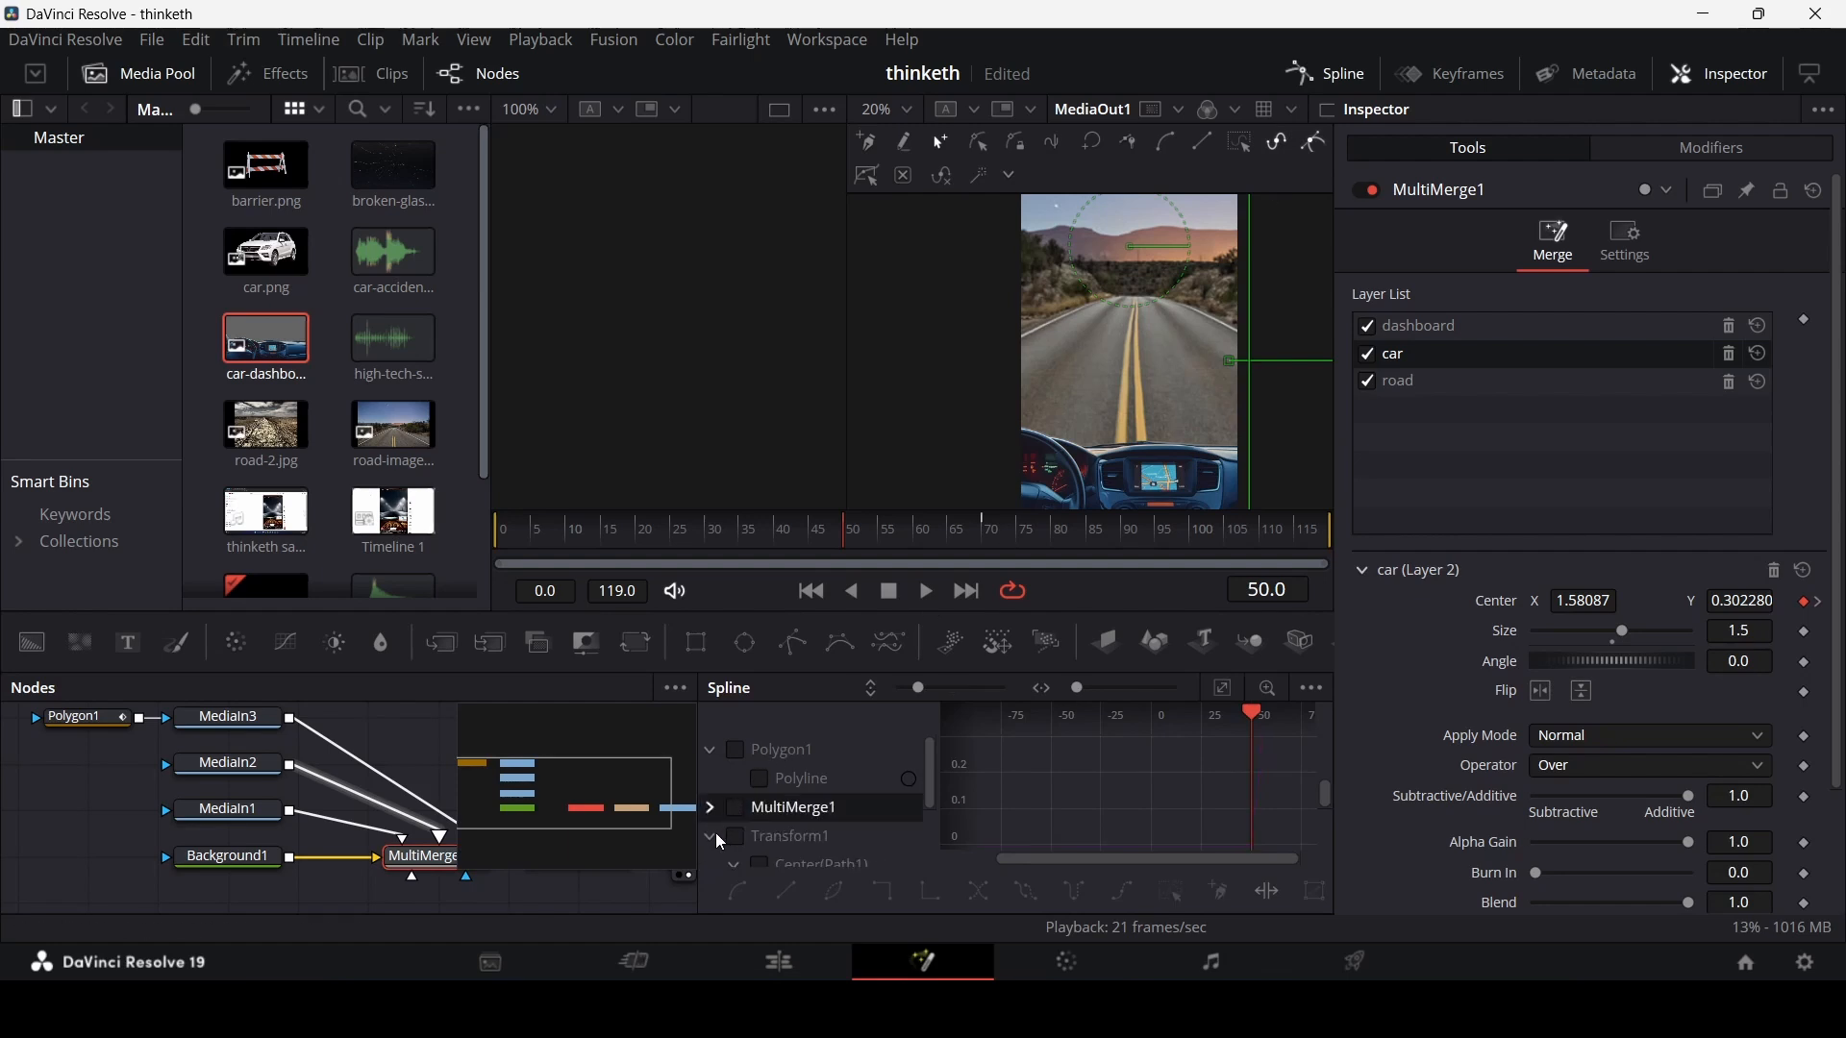
{"action": "left_click", "coordinate": [738, 809]}
{"action": "left_click", "coordinate": [713, 811]}
{"action": "scroll", "coordinate": [790, 810], "scroll_direction": "down", "scroll_amount": 2}
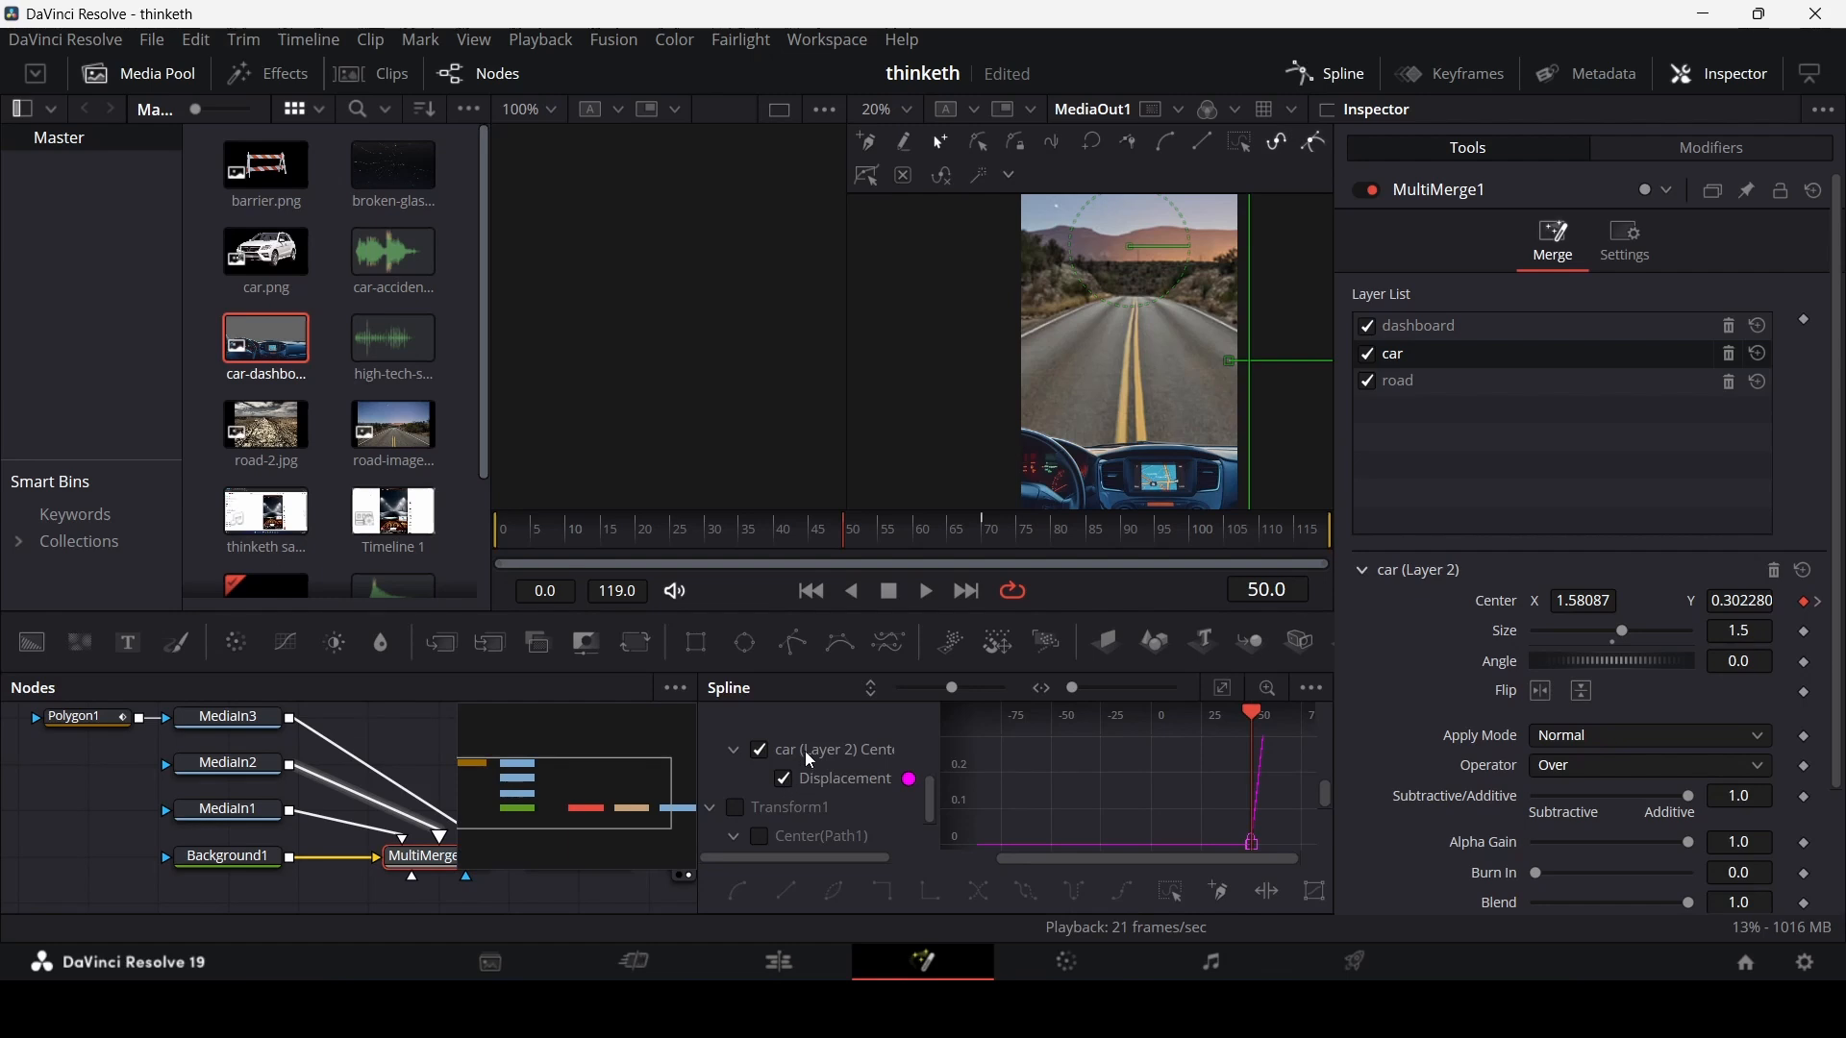
{"action": "left_click", "coordinate": [1221, 688]}
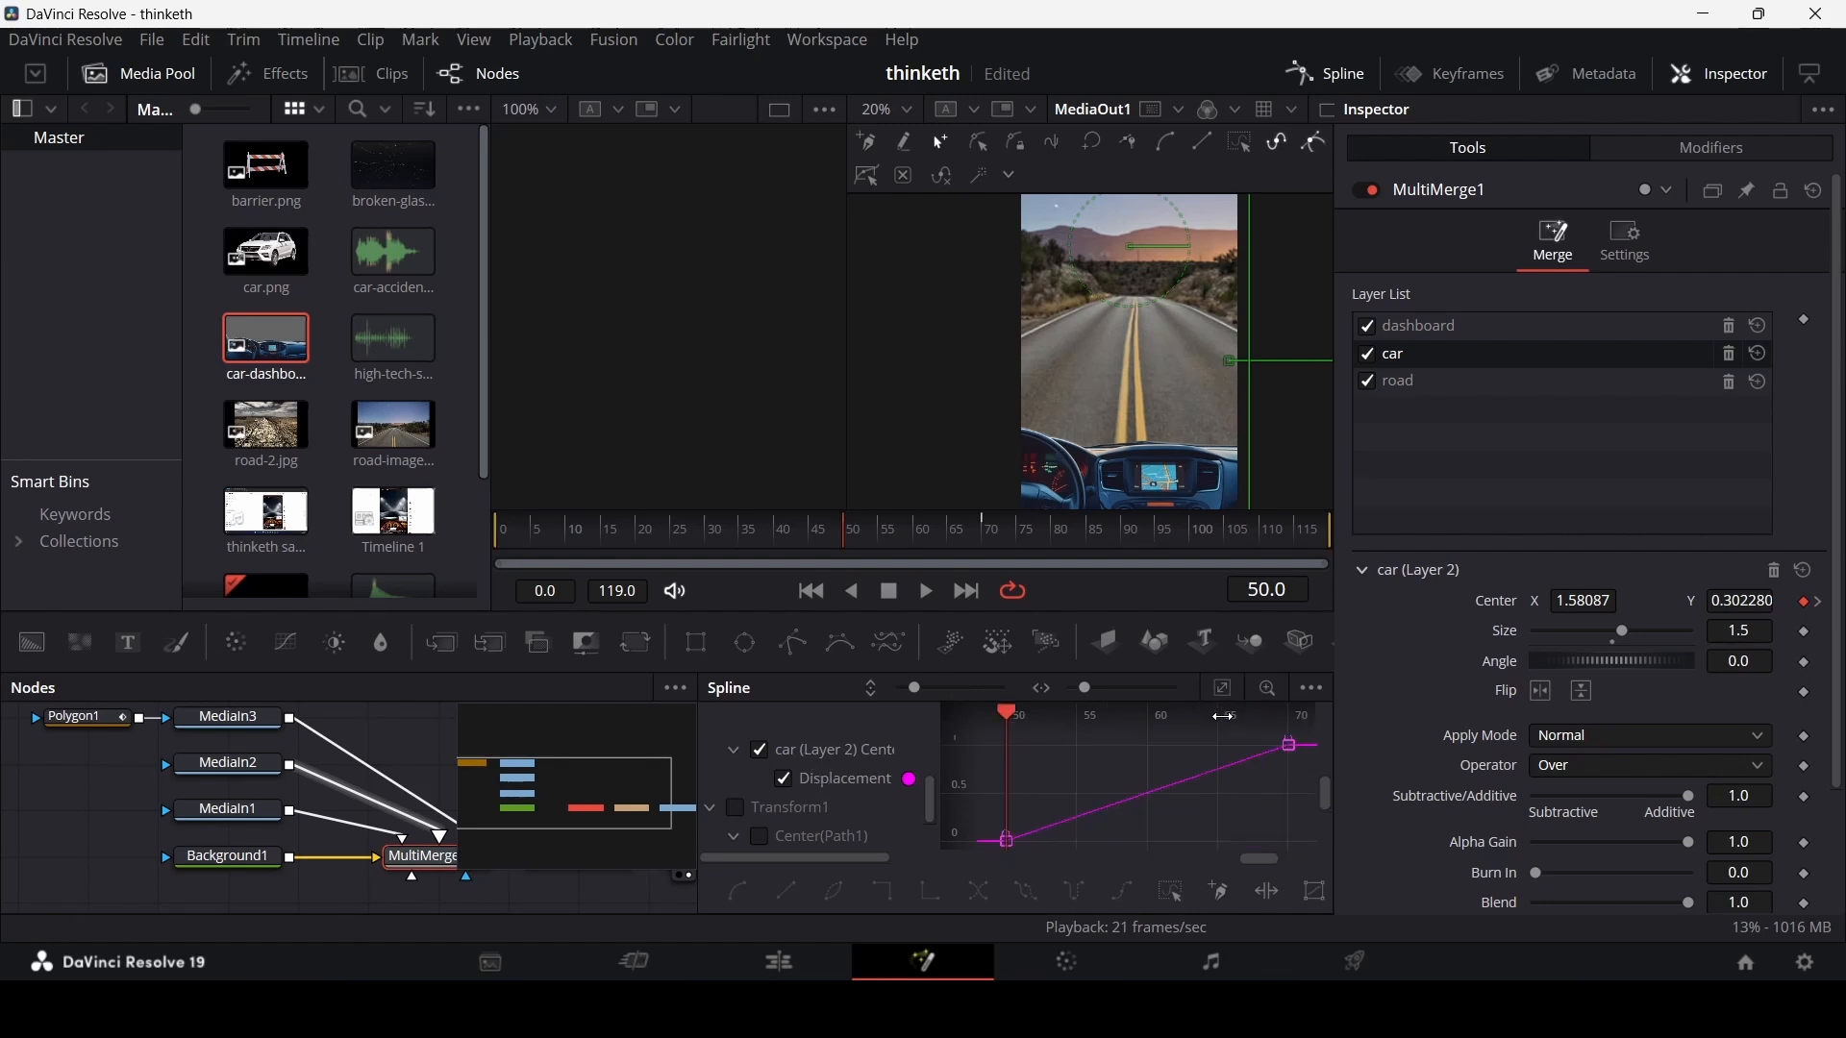
{"action": "scroll", "coordinate": [956, 741], "scroll_direction": "down", "scroll_amount": 2}
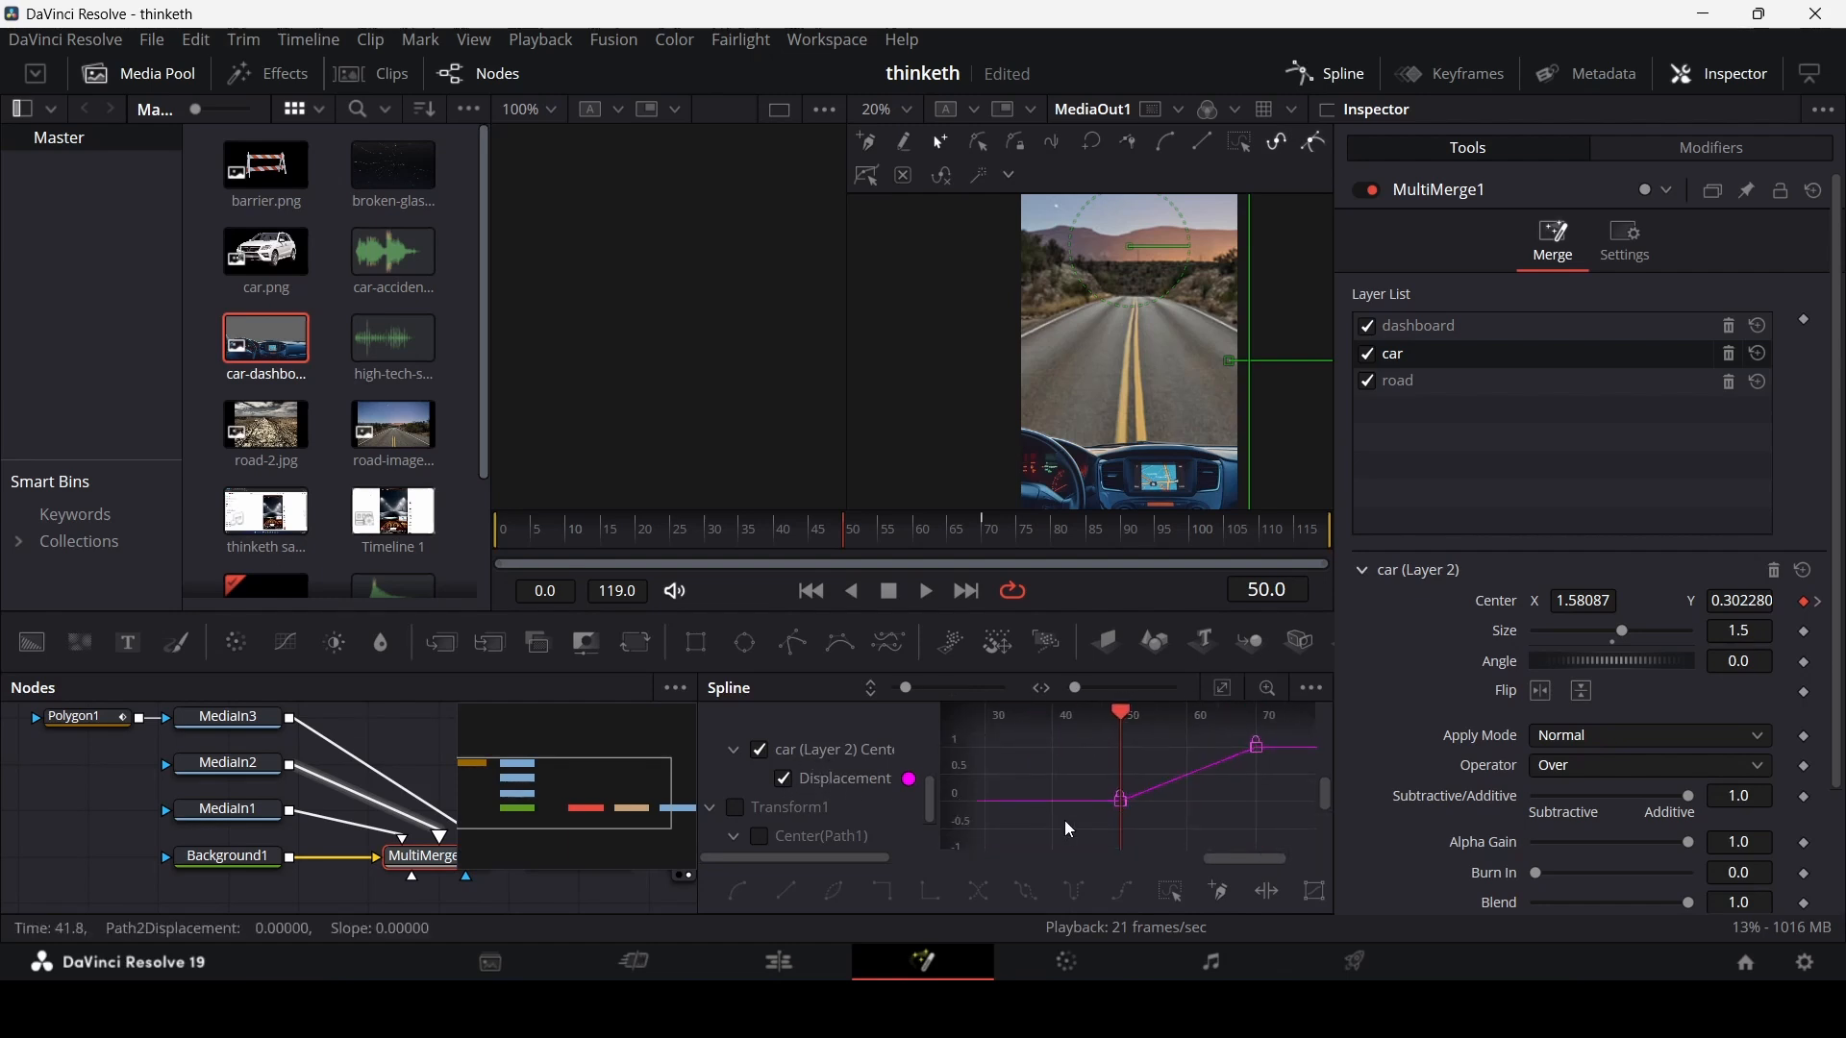
{"action": "left_click_drag", "start_coordinate": [1072, 829], "coordinate": [1273, 754]}
- Play back the car's slide-in from about frame 30 and close the Spline editor
{"action": "left_click", "coordinate": [712, 532]}
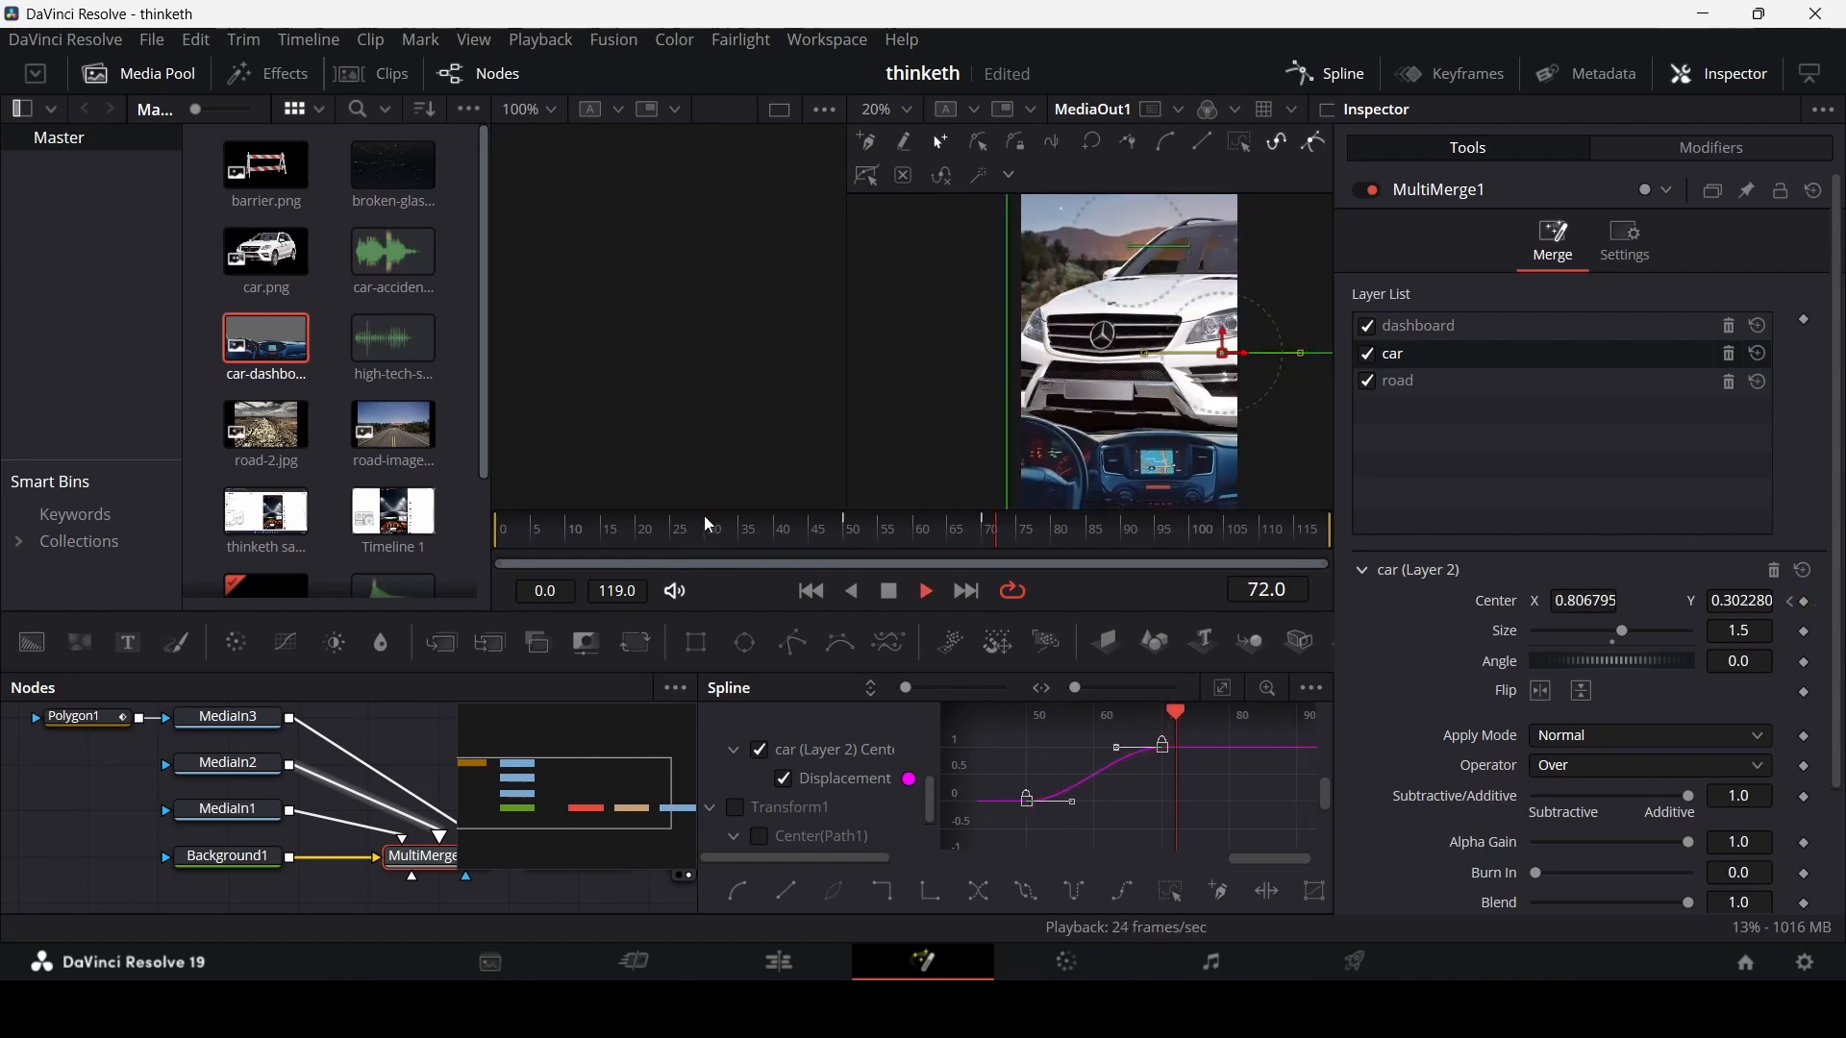
{"action": "key", "text": "space"}
{"action": "left_click", "coordinate": [1327, 73]}
- Keyframe Transform1's Angle at 0.0 on frame 70 and at 2.0 on frame 71 to start an impact shake
{"action": "left_click", "coordinate": [568, 856]}
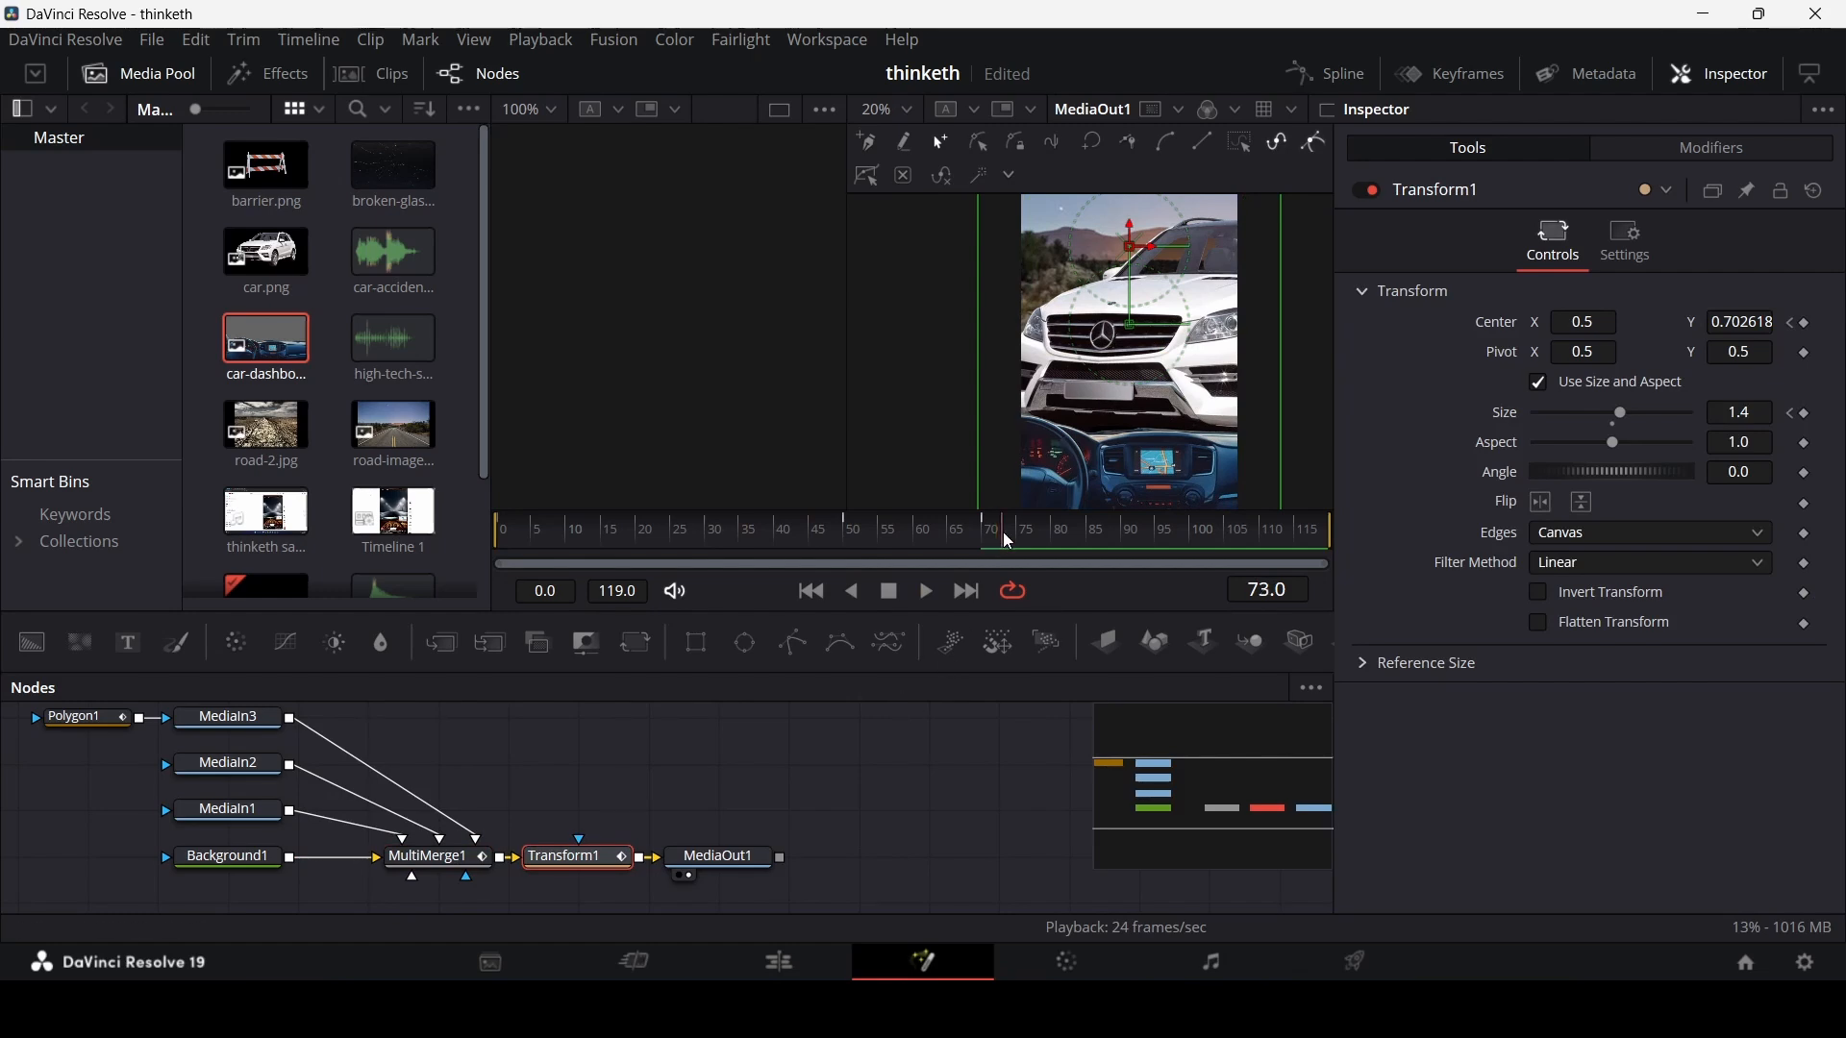
{"action": "left_click_drag", "start_coordinate": [1002, 533], "coordinate": [984, 546]}
{"action": "left_click", "coordinate": [1806, 473]}
{"action": "key", "text": "Right"}
{"action": "left_click", "coordinate": [1741, 474]}
{"action": "type", "text": "2"}
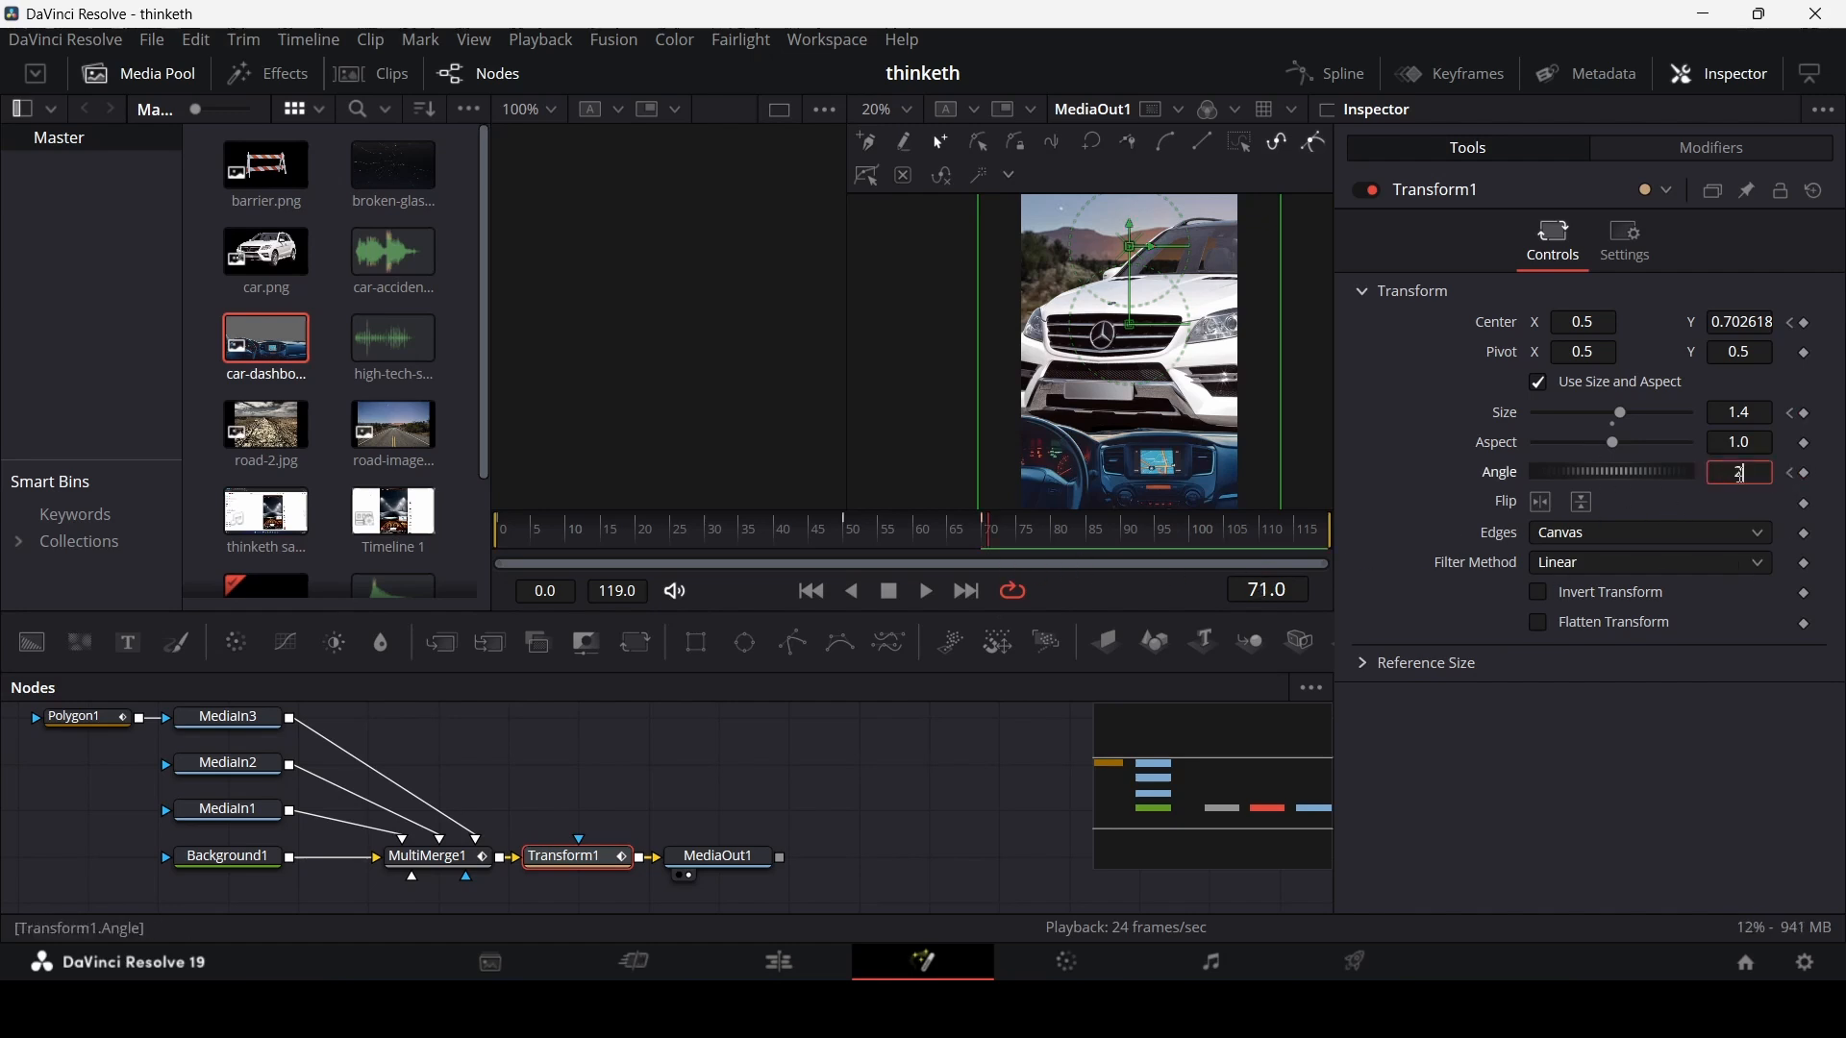
{"action": "key", "text": "Tab"}
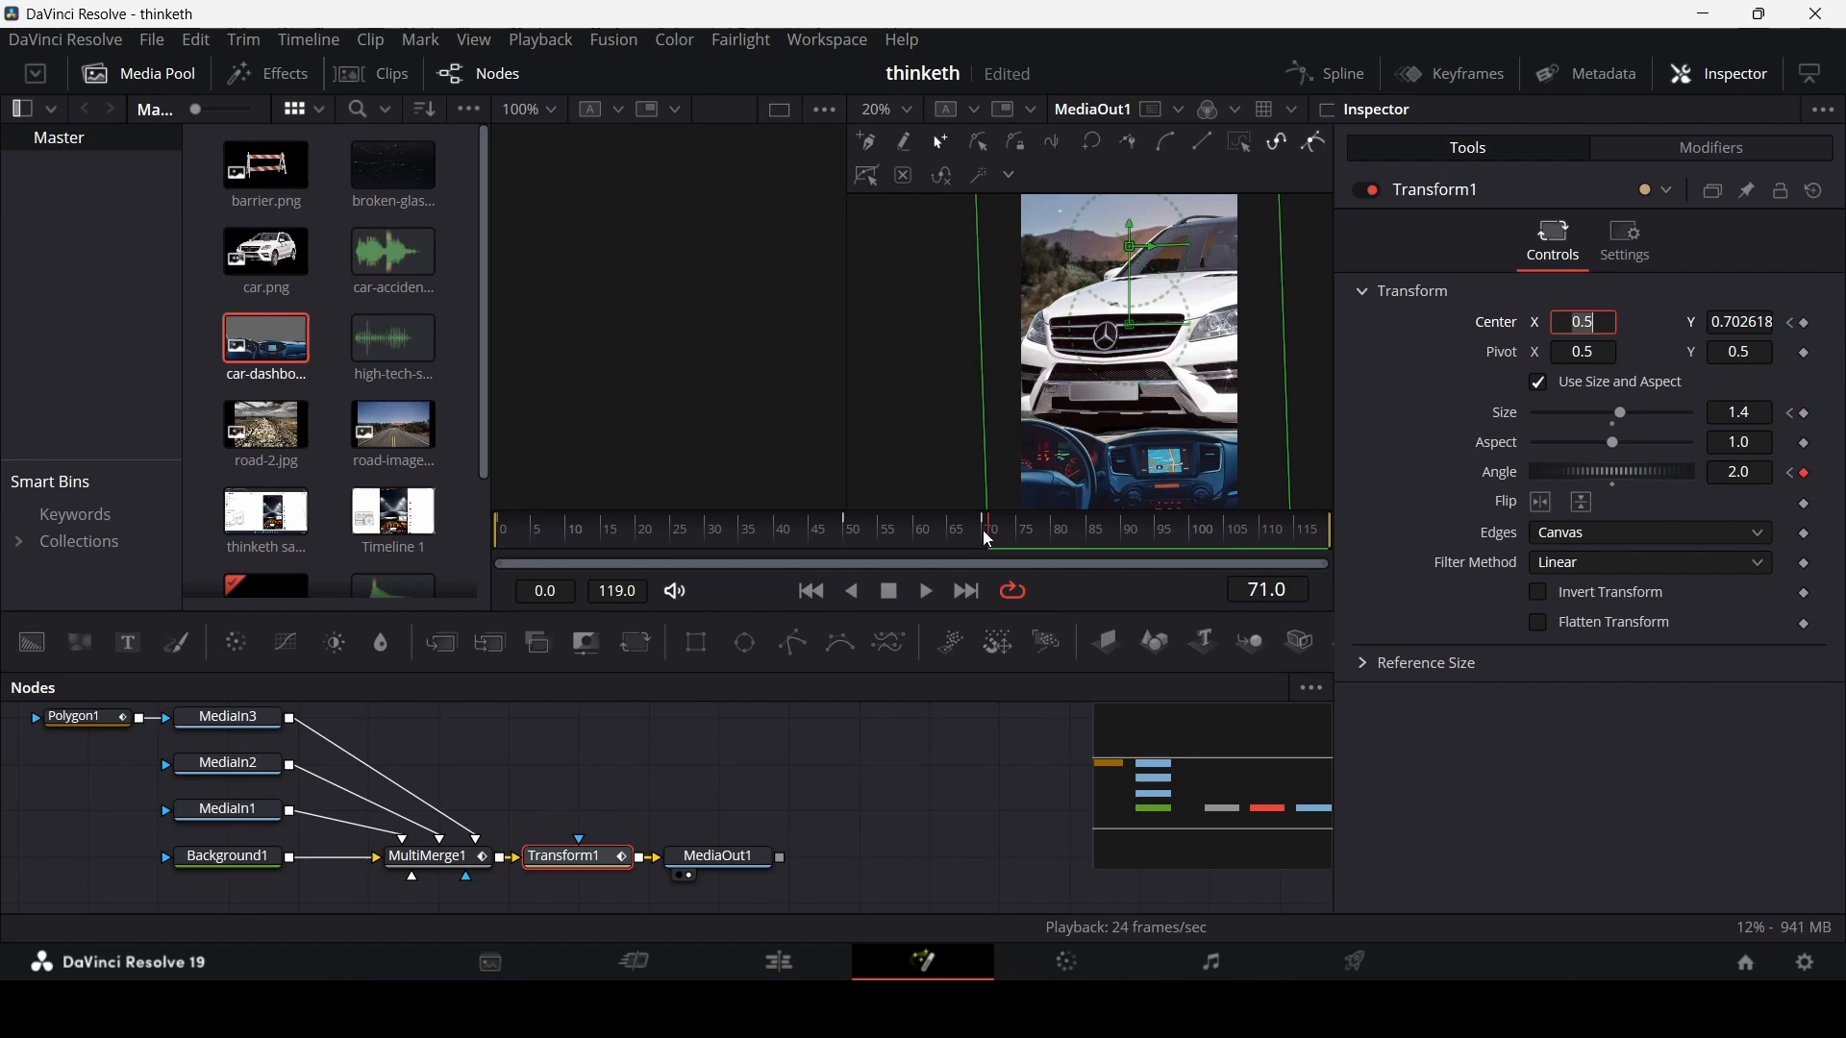
- Continue the shake by keyframing Transform1's Angle at -2.0 on frame 72 and 0.0 on frame 73
{"action": "left_click", "coordinate": [1742, 474]}
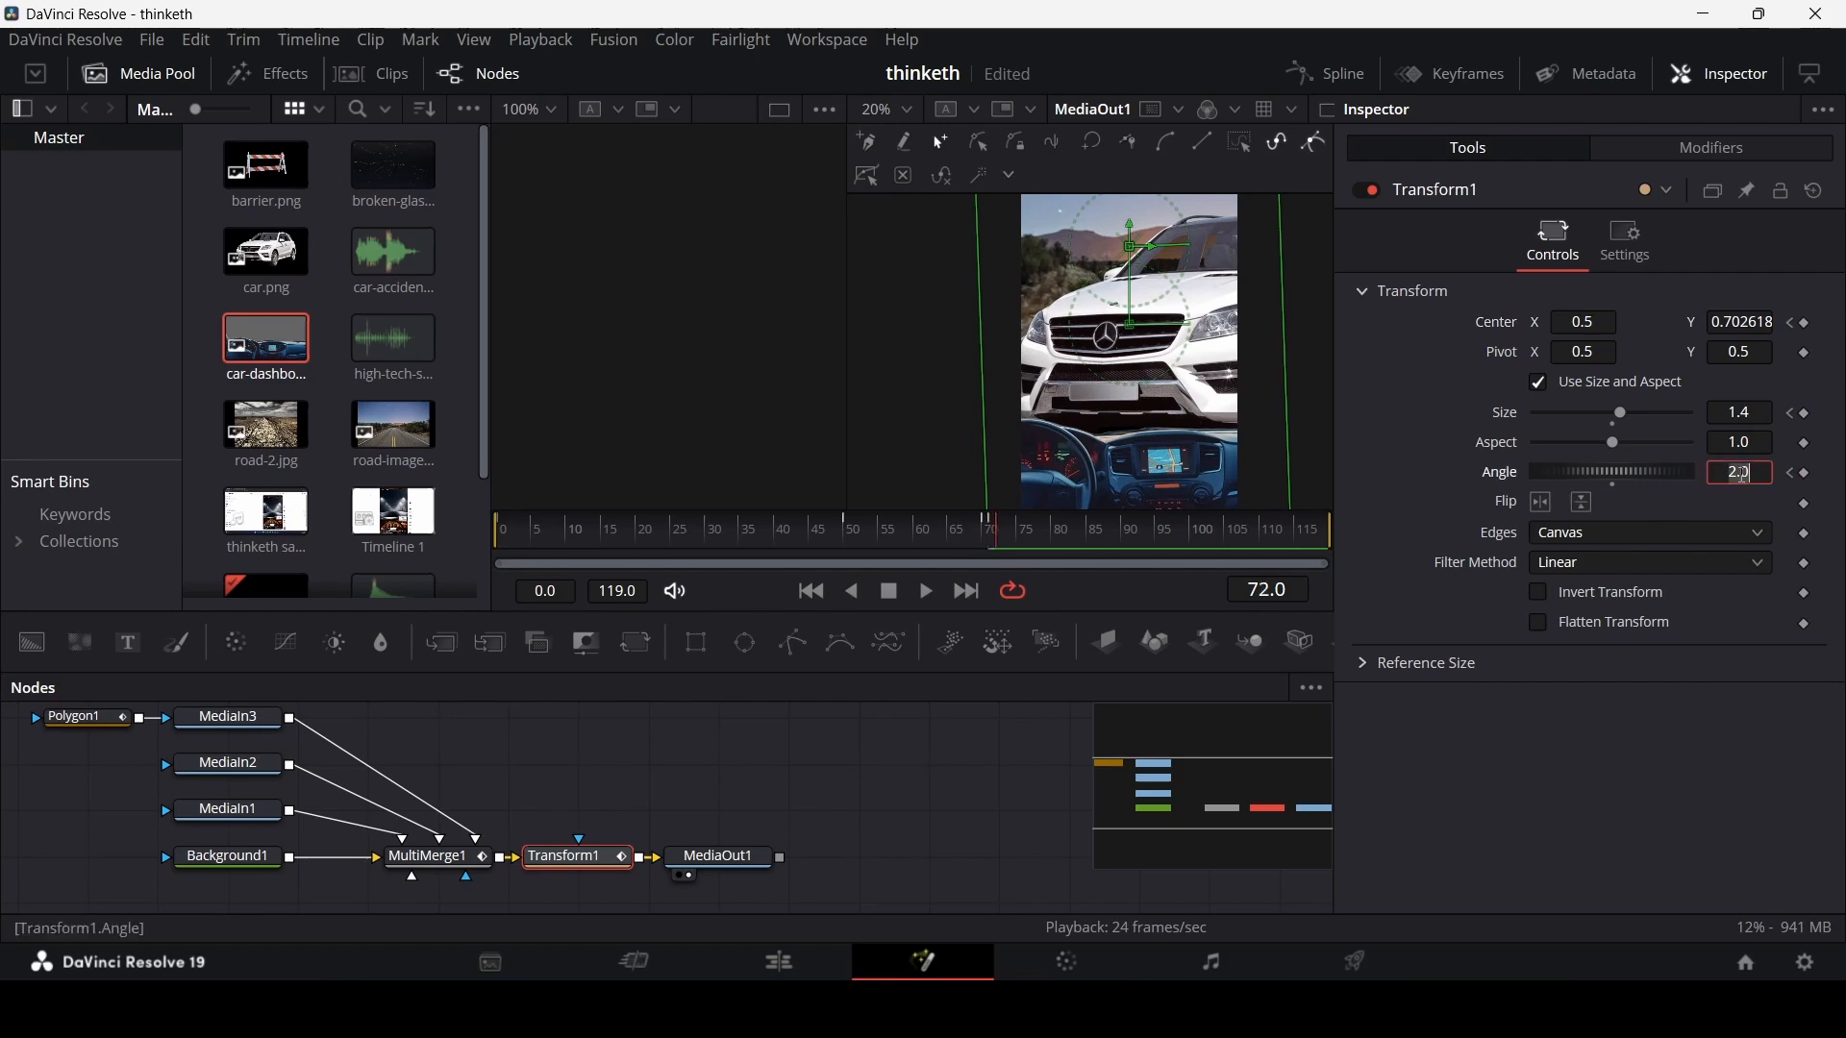
{"action": "key", "text": "BackSpace"}
{"action": "type", "text": "-2"}
{"action": "key", "text": "Tab"}
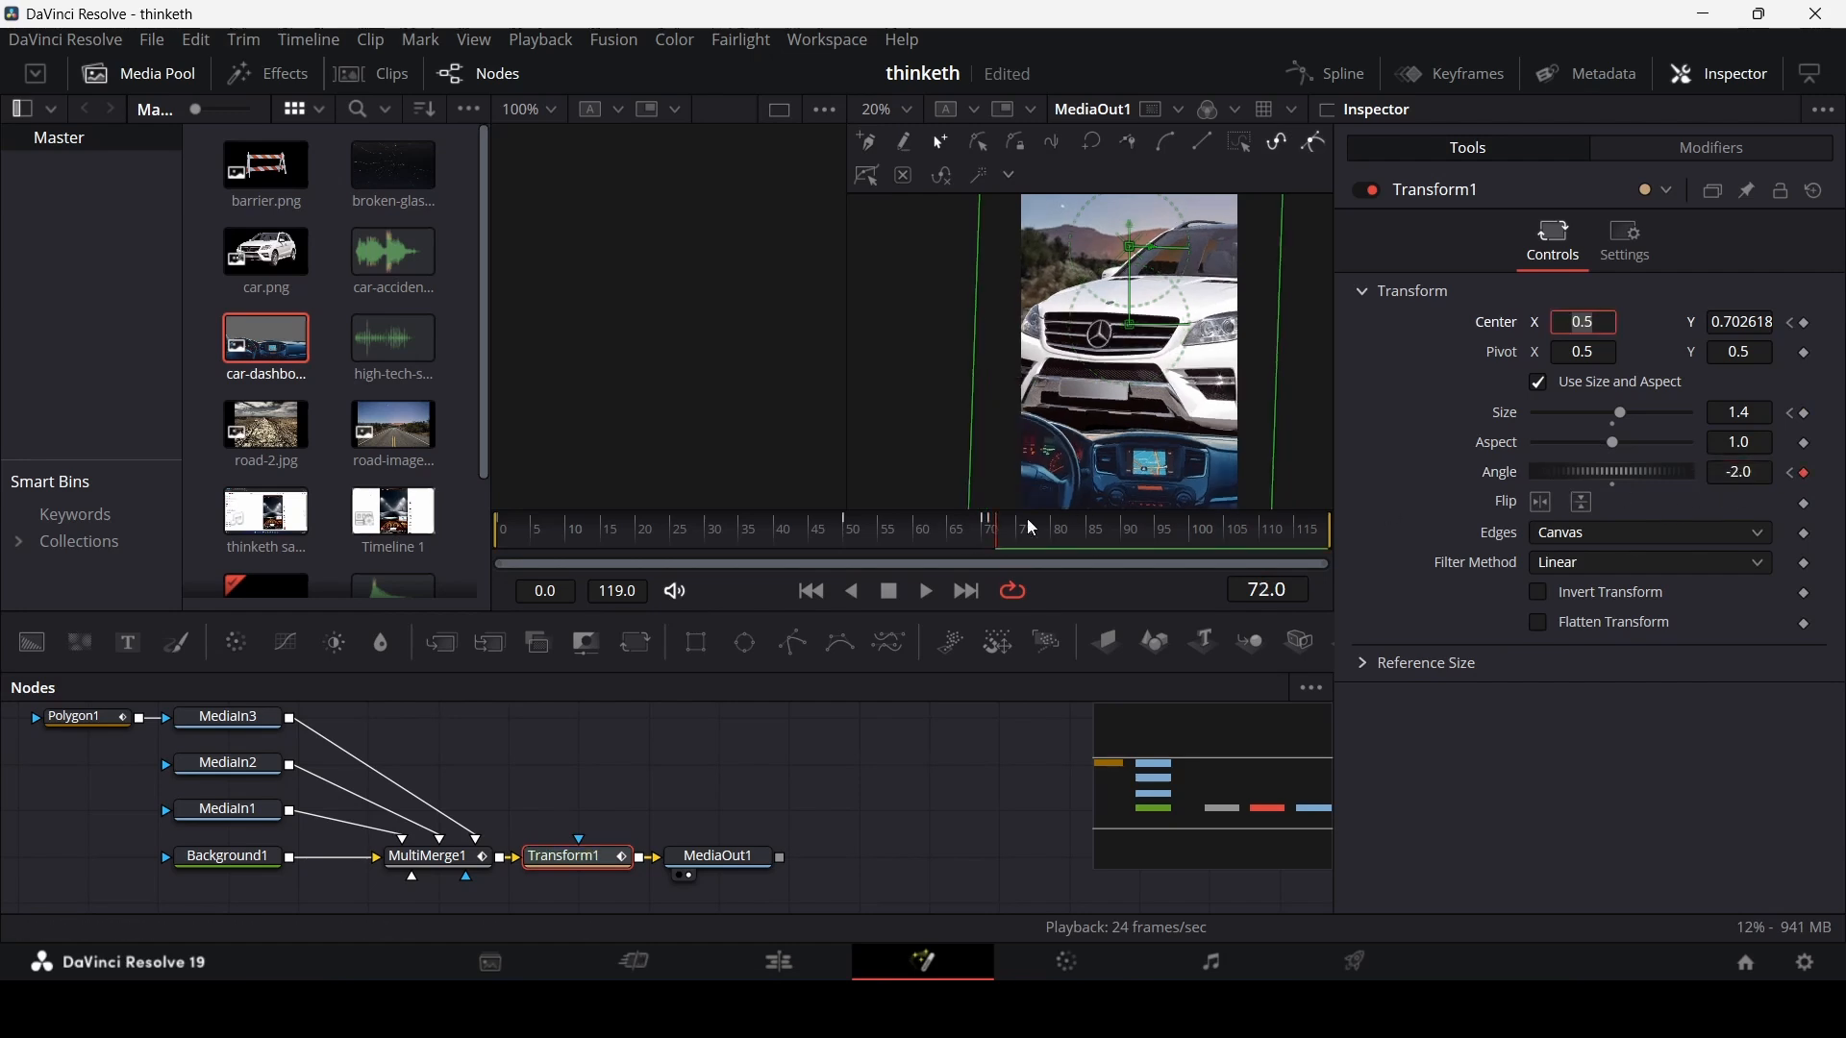
{"action": "left_click", "coordinate": [1005, 533]}
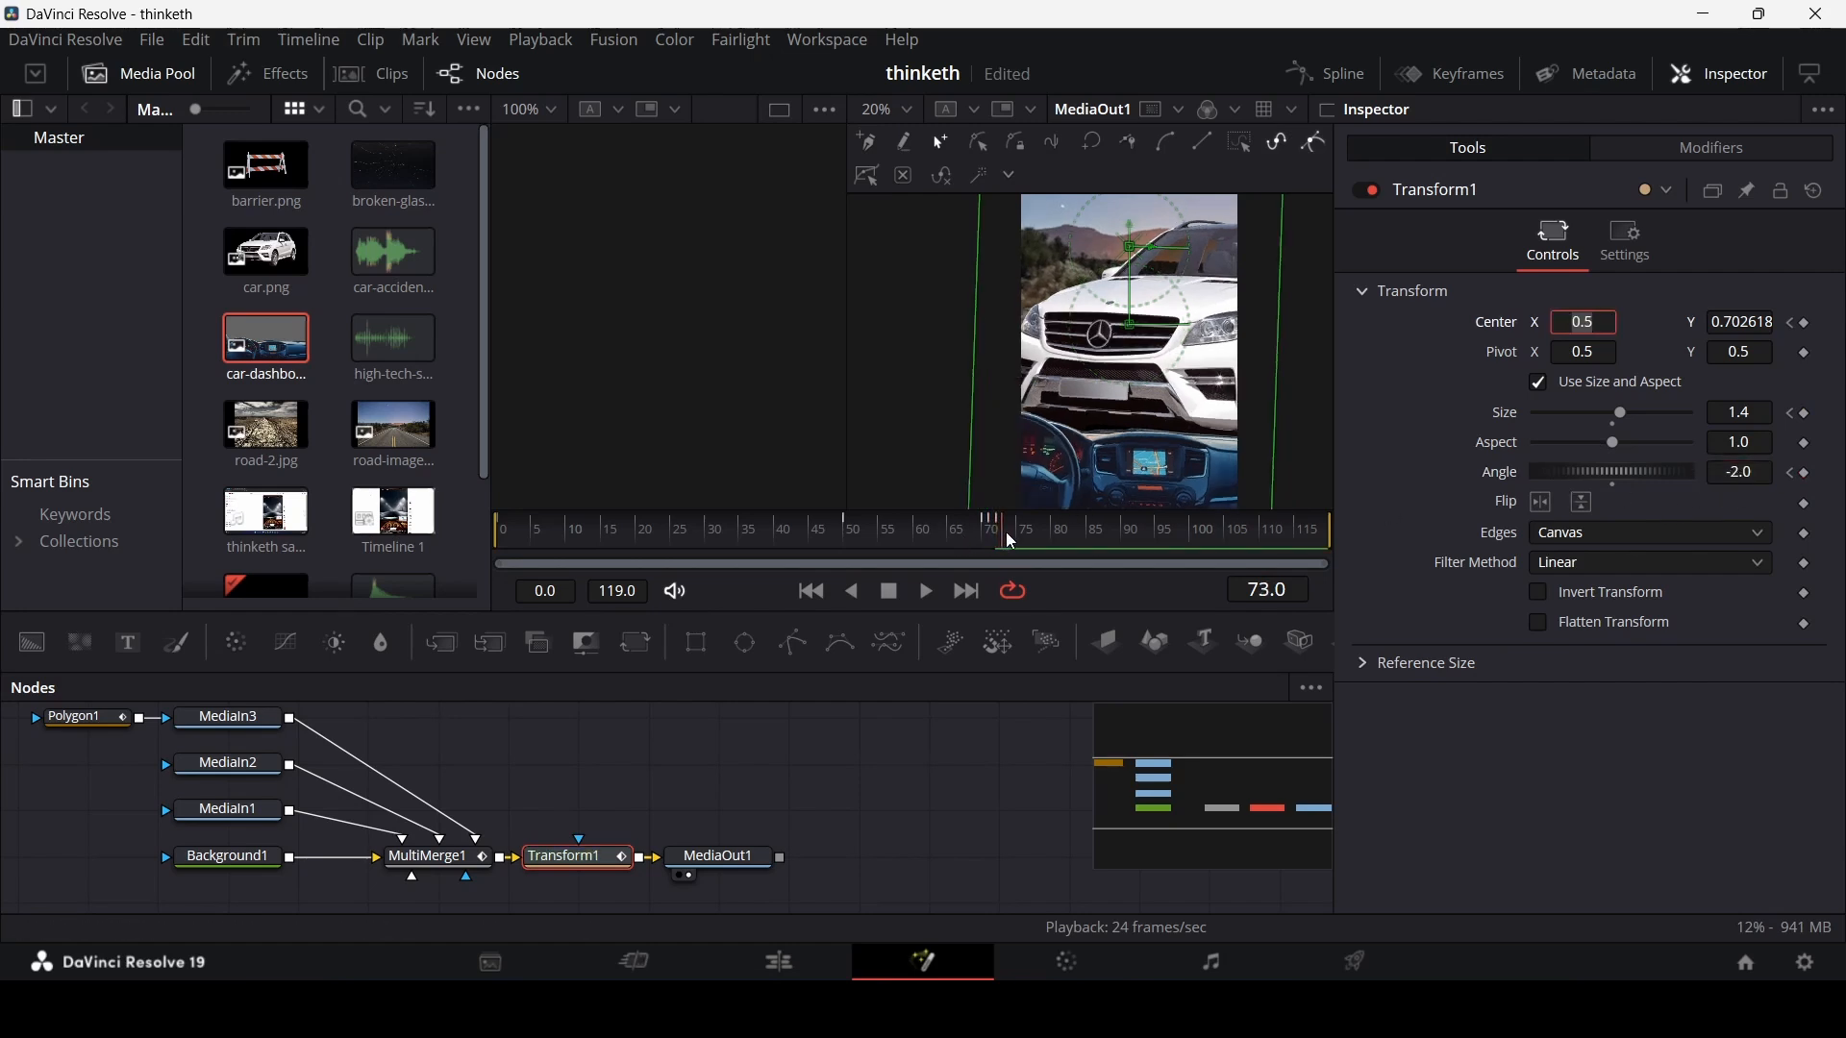
{"action": "left_click", "coordinate": [1764, 477]}
{"action": "key", "text": "Tab"}
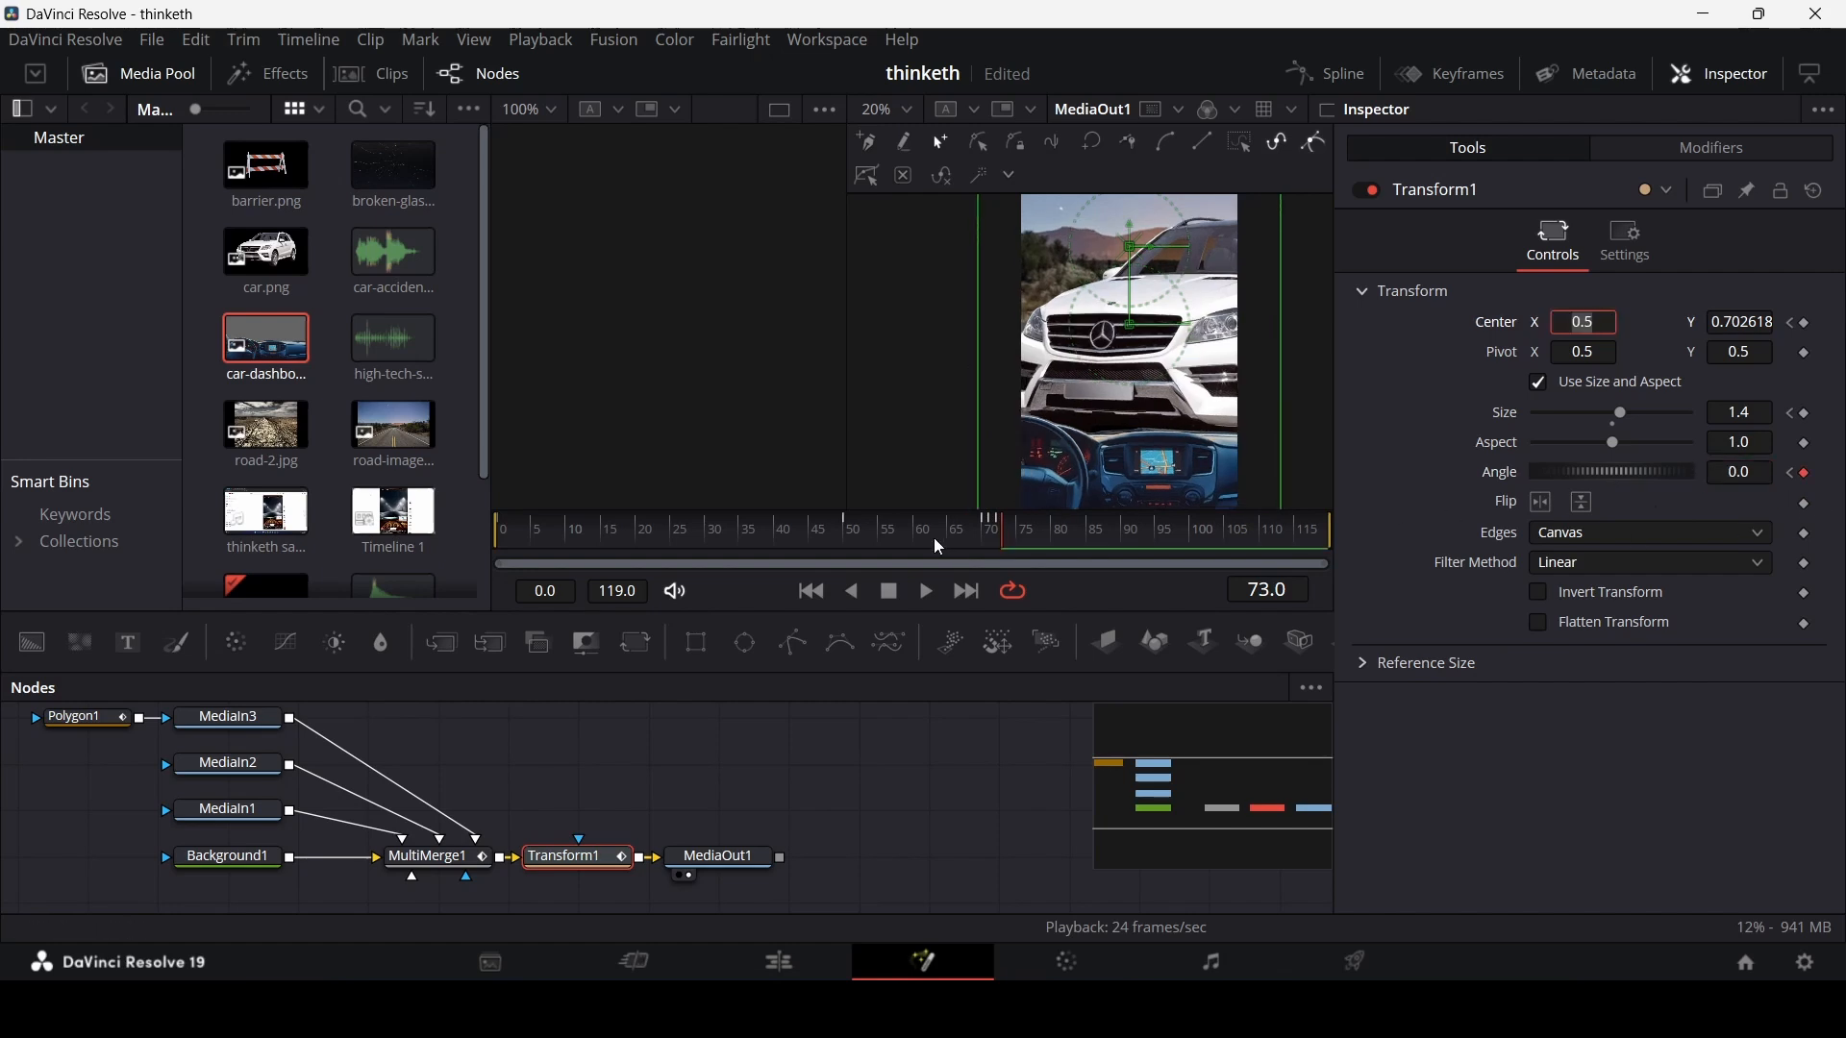
- Play back the composition around the impact to review Transform1's shake from about frame 69
{"action": "left_click", "coordinate": [767, 532]}
{"action": "left_click", "coordinate": [932, 758]}
{"action": "key", "text": "space"}
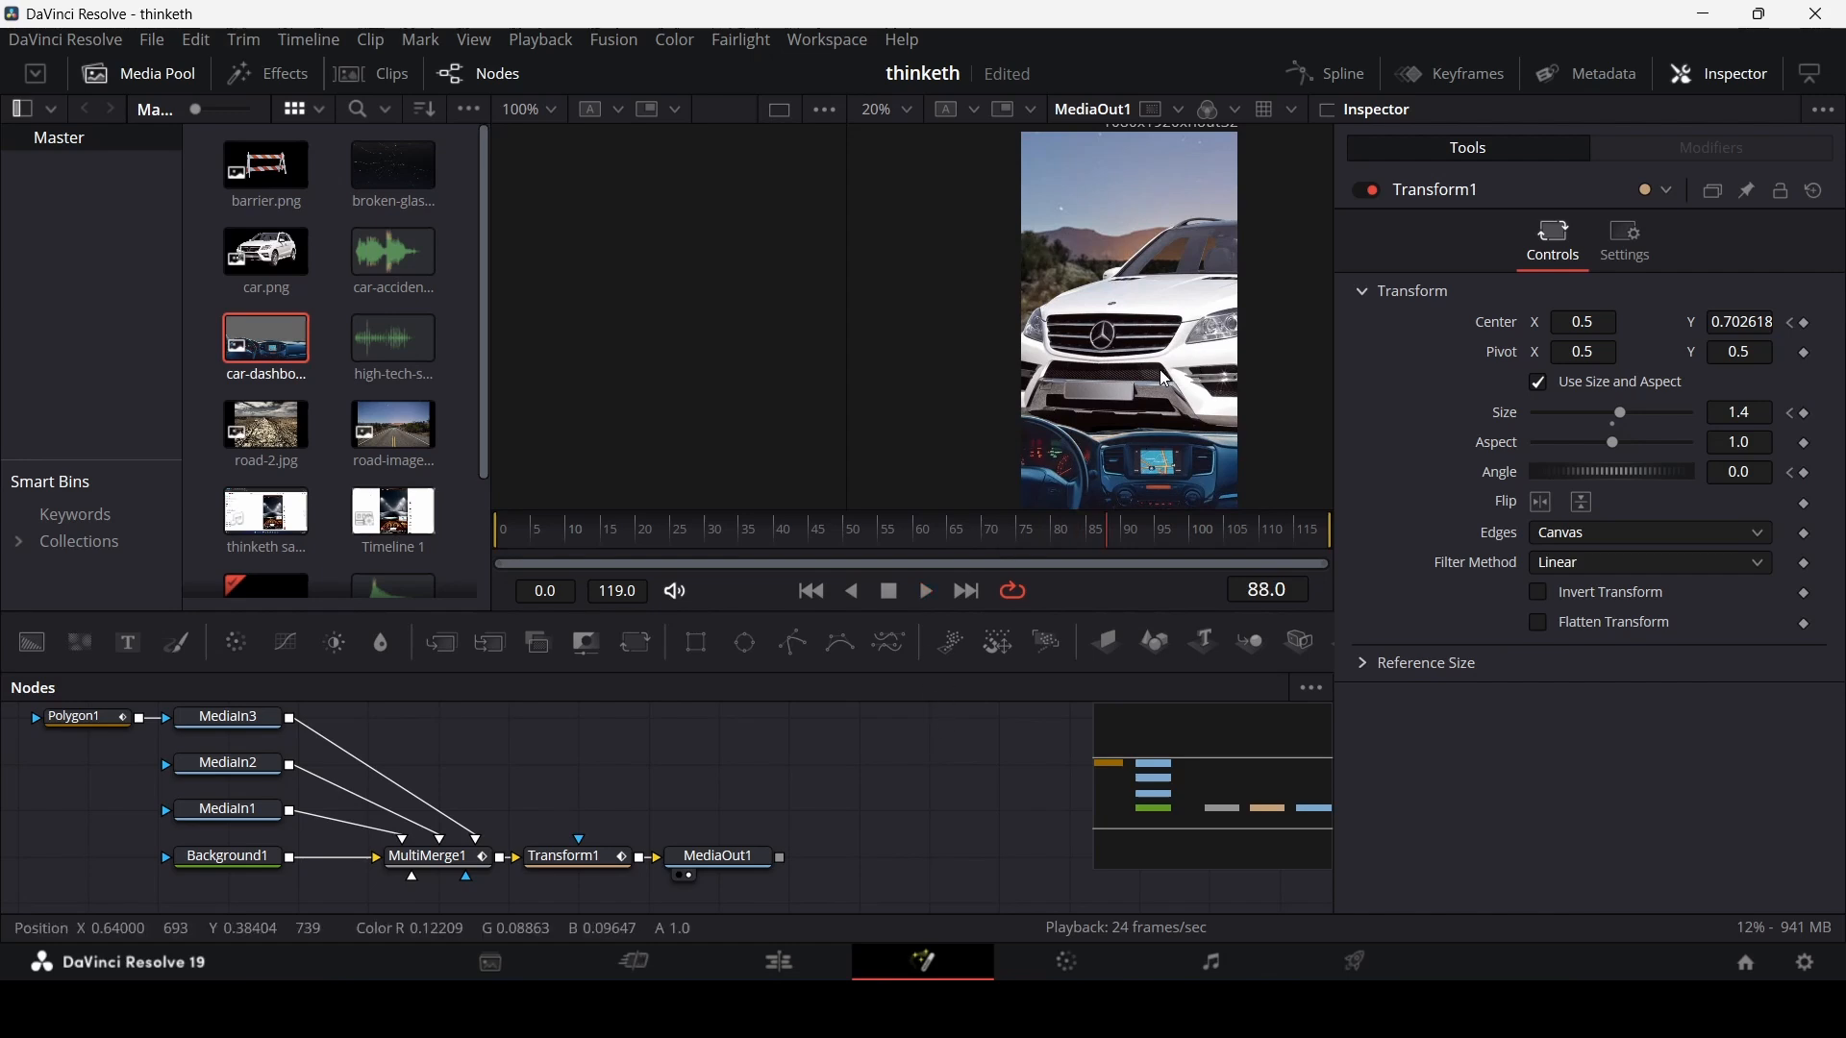
{"action": "left_click", "coordinate": [579, 863]}
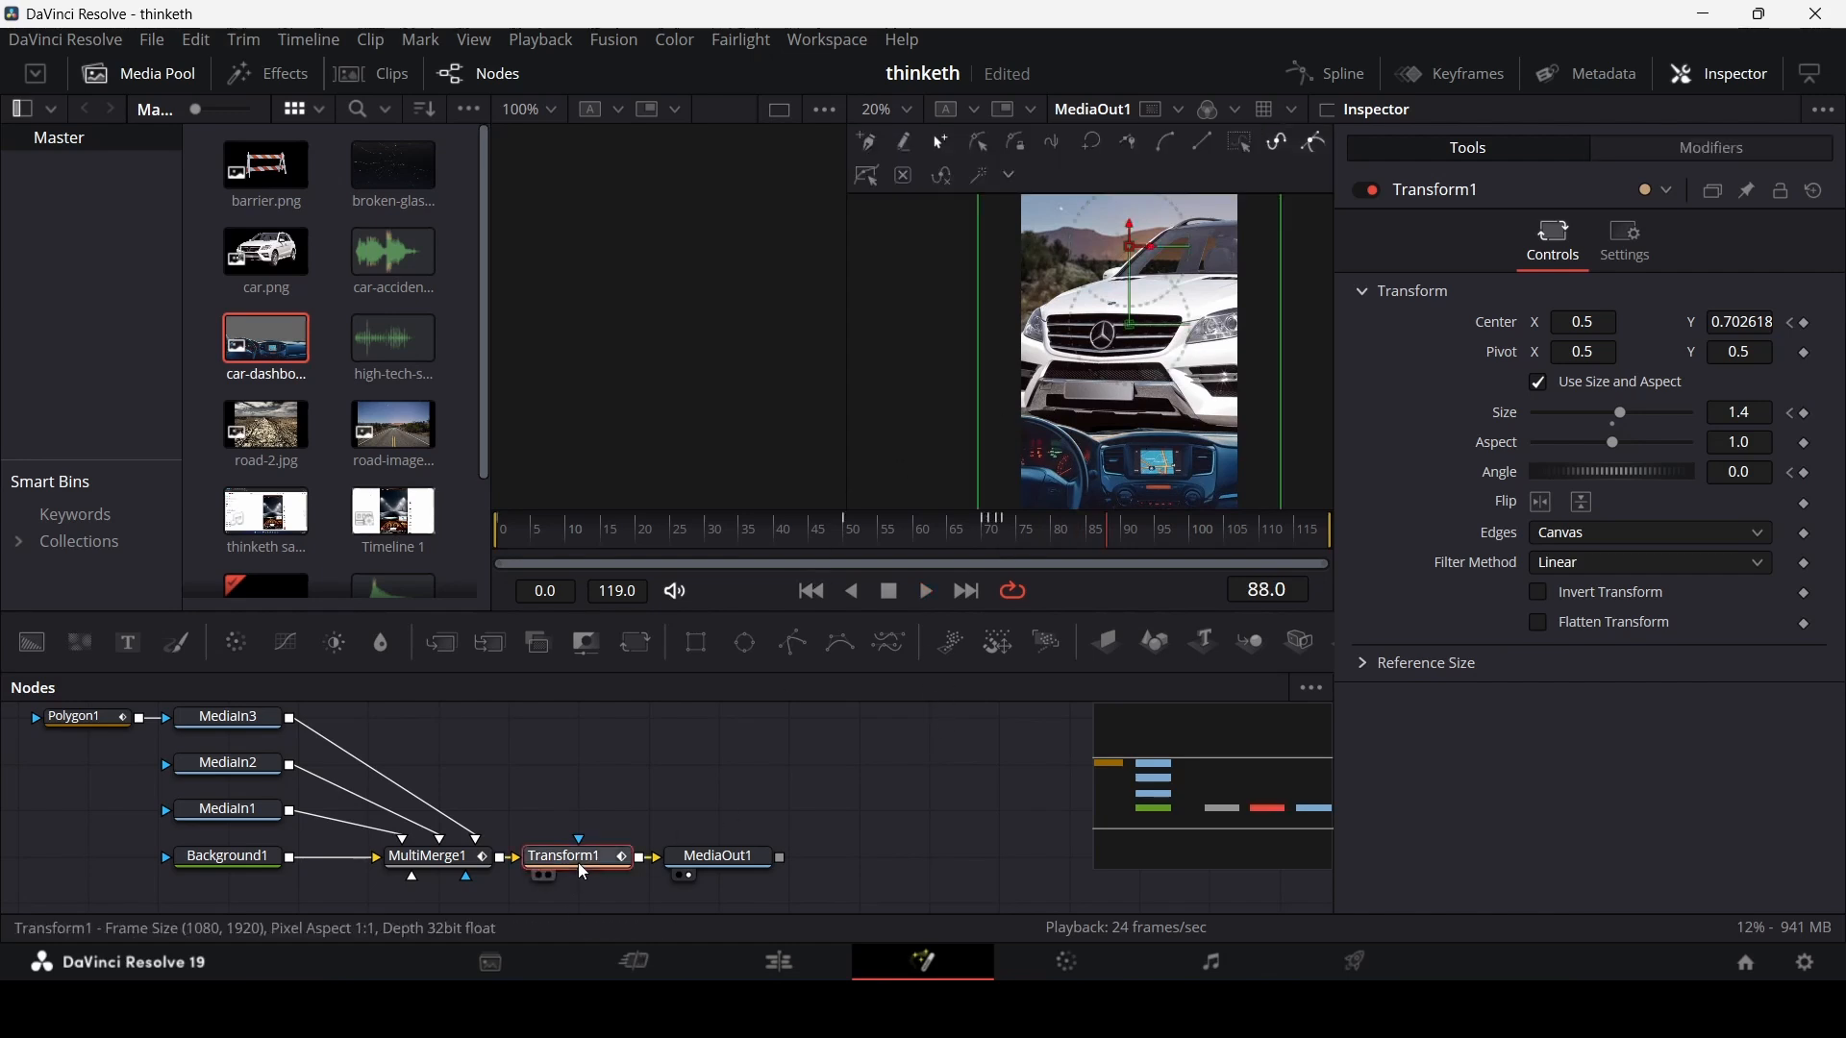
{"action": "mouse_move", "coordinate": [1000, 529]}
{"action": "left_mouse_down"}
{"action": "mouse_move", "coordinate": [1035, 544]}
{"action": "mouse_move", "coordinate": [976, 535]}
{"action": "left_mouse_up"}
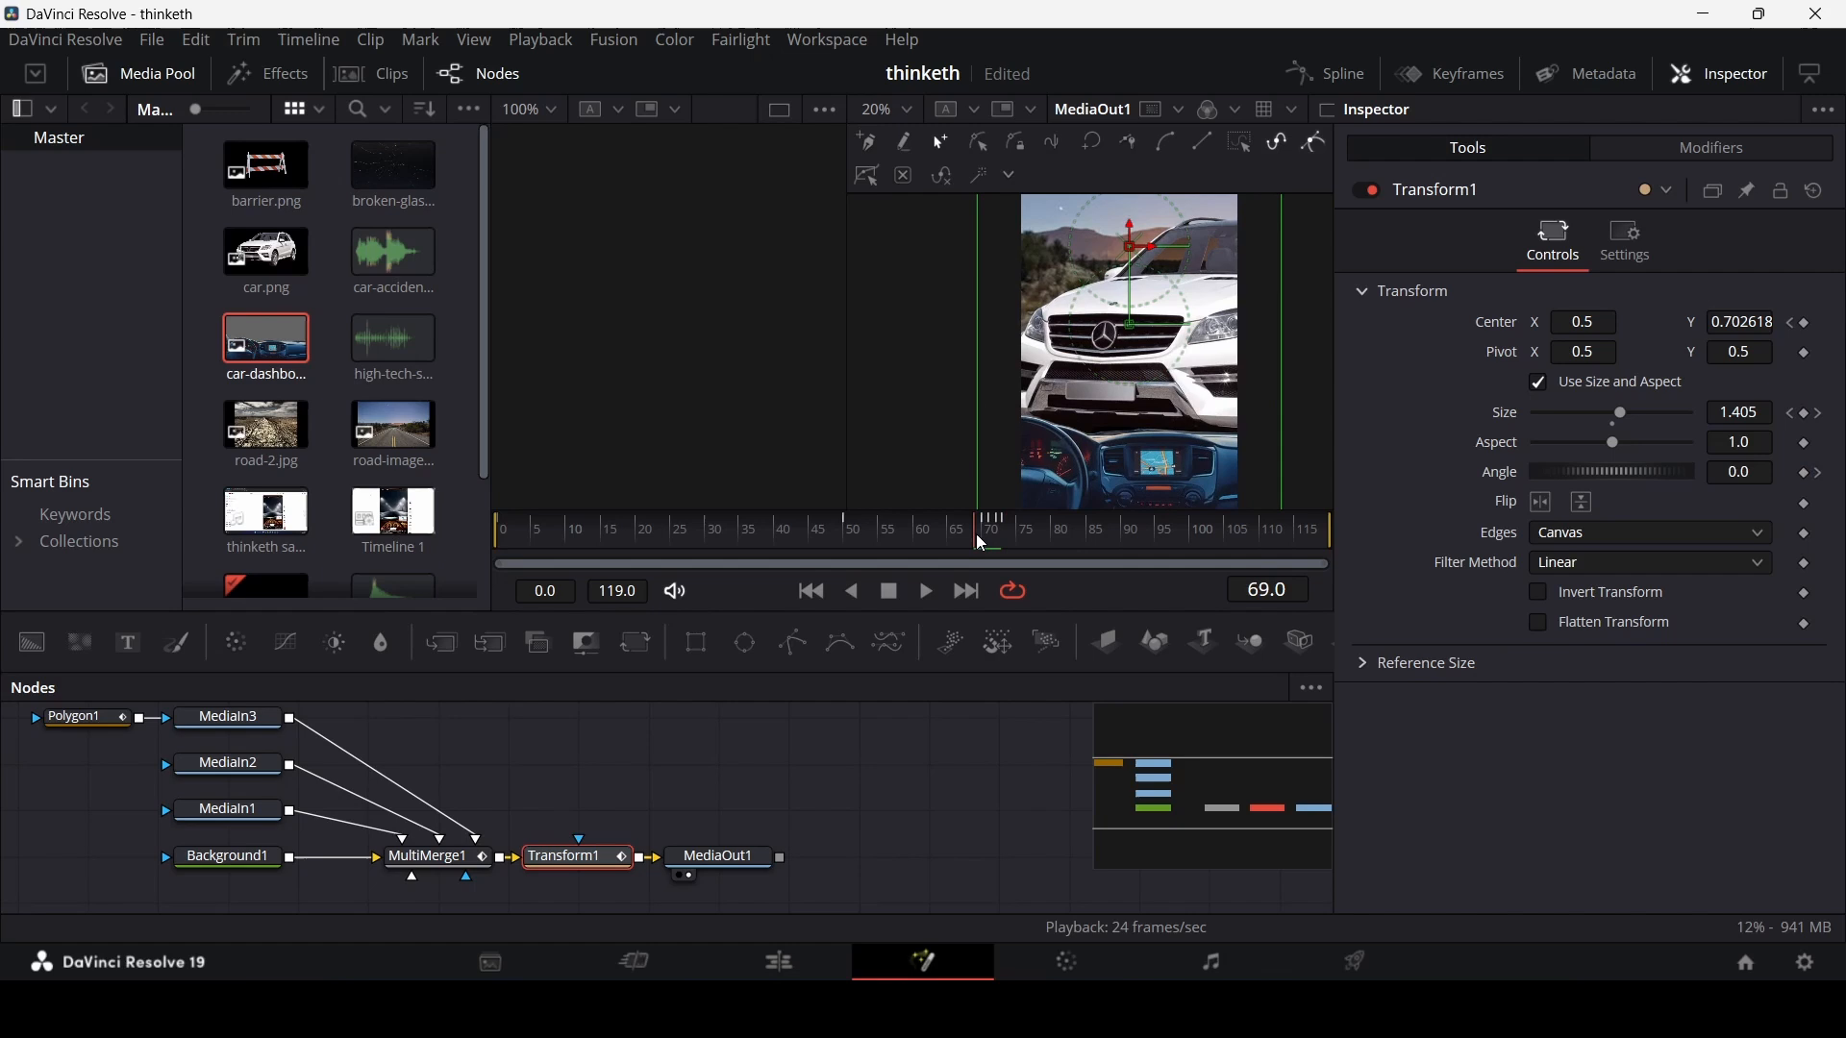
{"action": "key", "text": "space"}
{"action": "key", "text": "space"}
{"action": "left_click", "coordinate": [983, 738]}
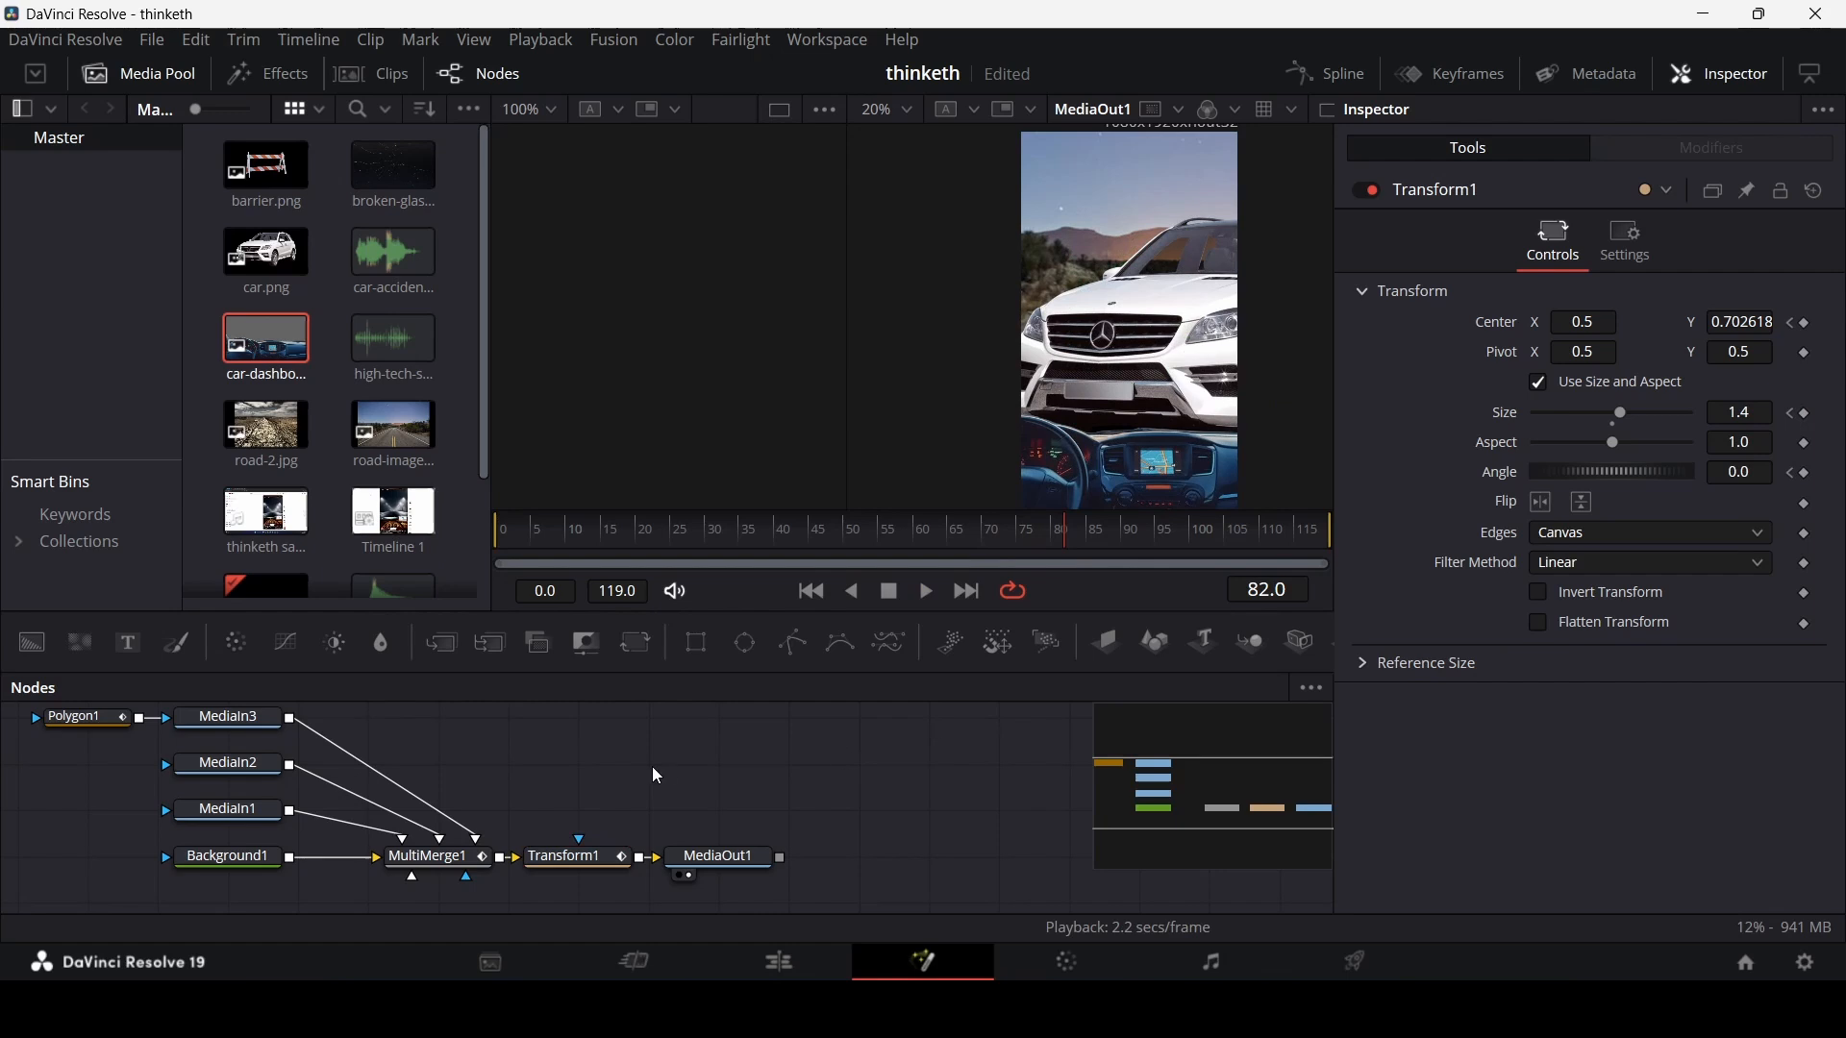
- Make room after MultiMerge1 by moving Transform1 and MediaOut1 along the flow, and insert a Brightness Contrast node behind MultiMerge1
{"action": "left_click_drag", "start_coordinate": [524, 784], "coordinate": [733, 879]}
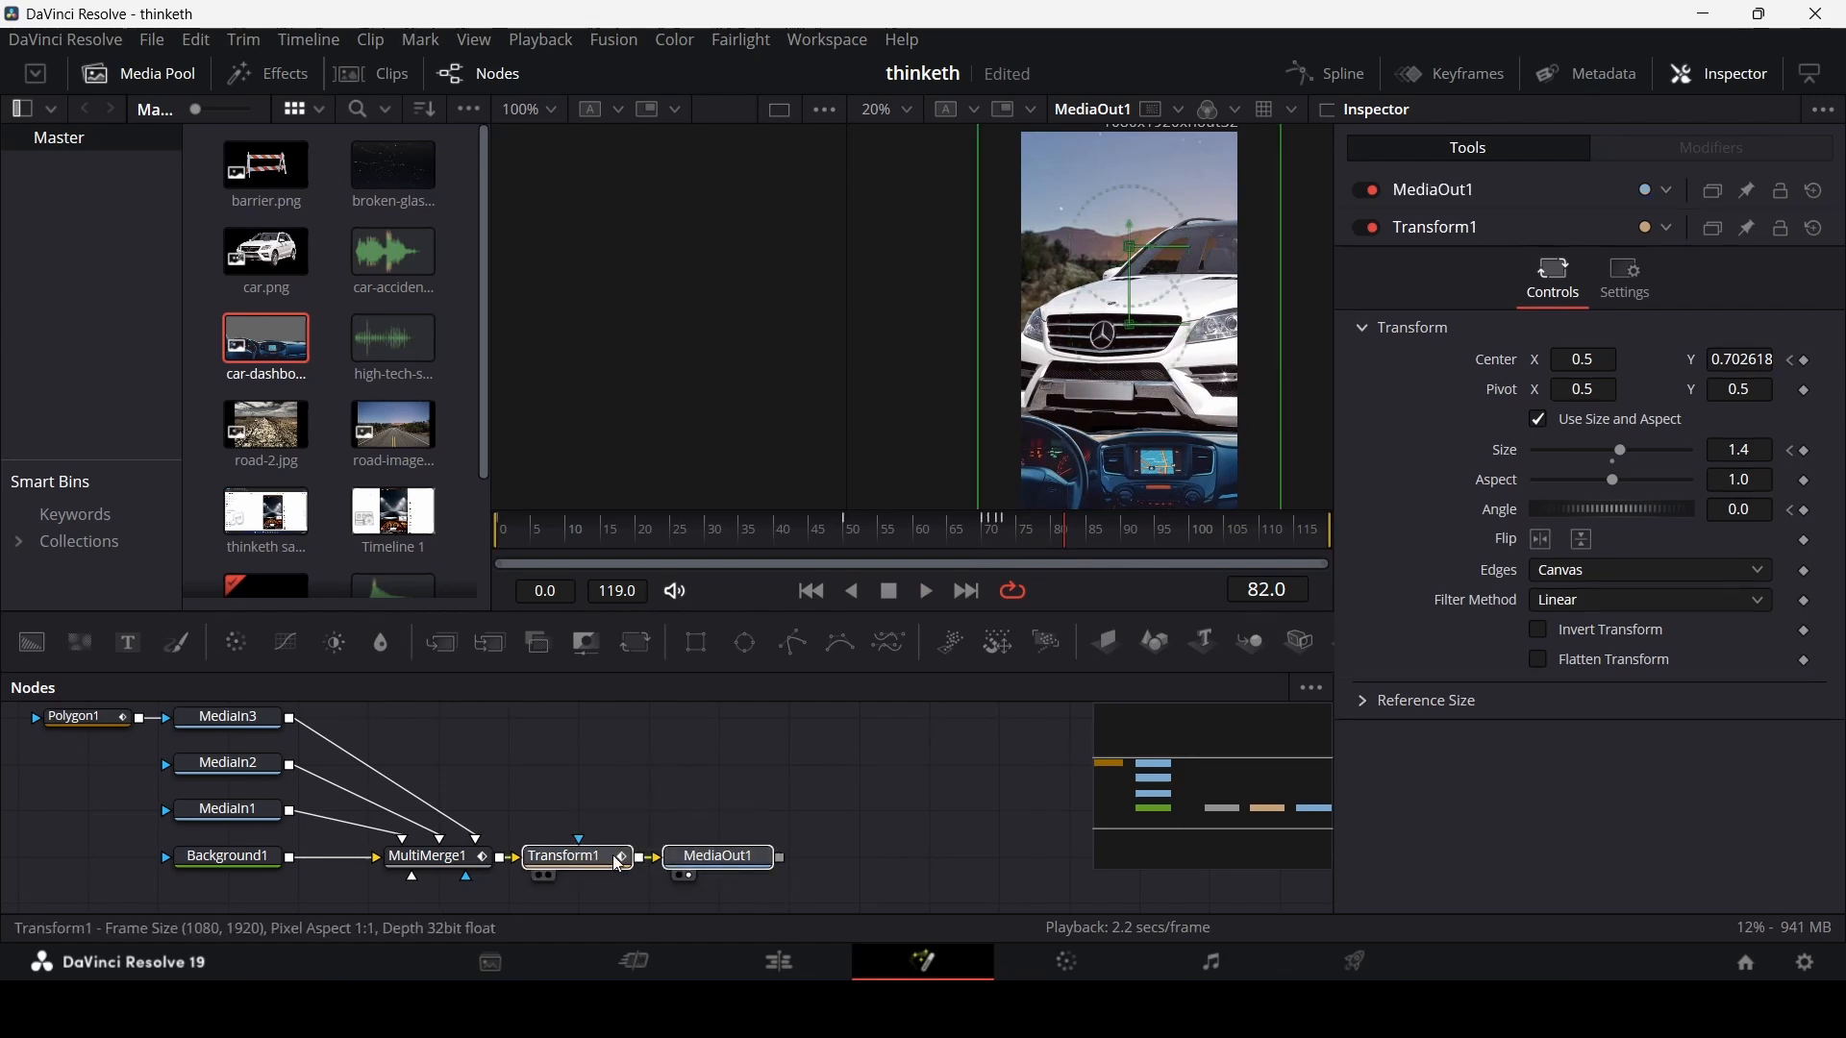
{"action": "left_click_drag", "start_coordinate": [593, 855], "coordinate": [873, 854]}
{"action": "left_click", "coordinate": [438, 857]}
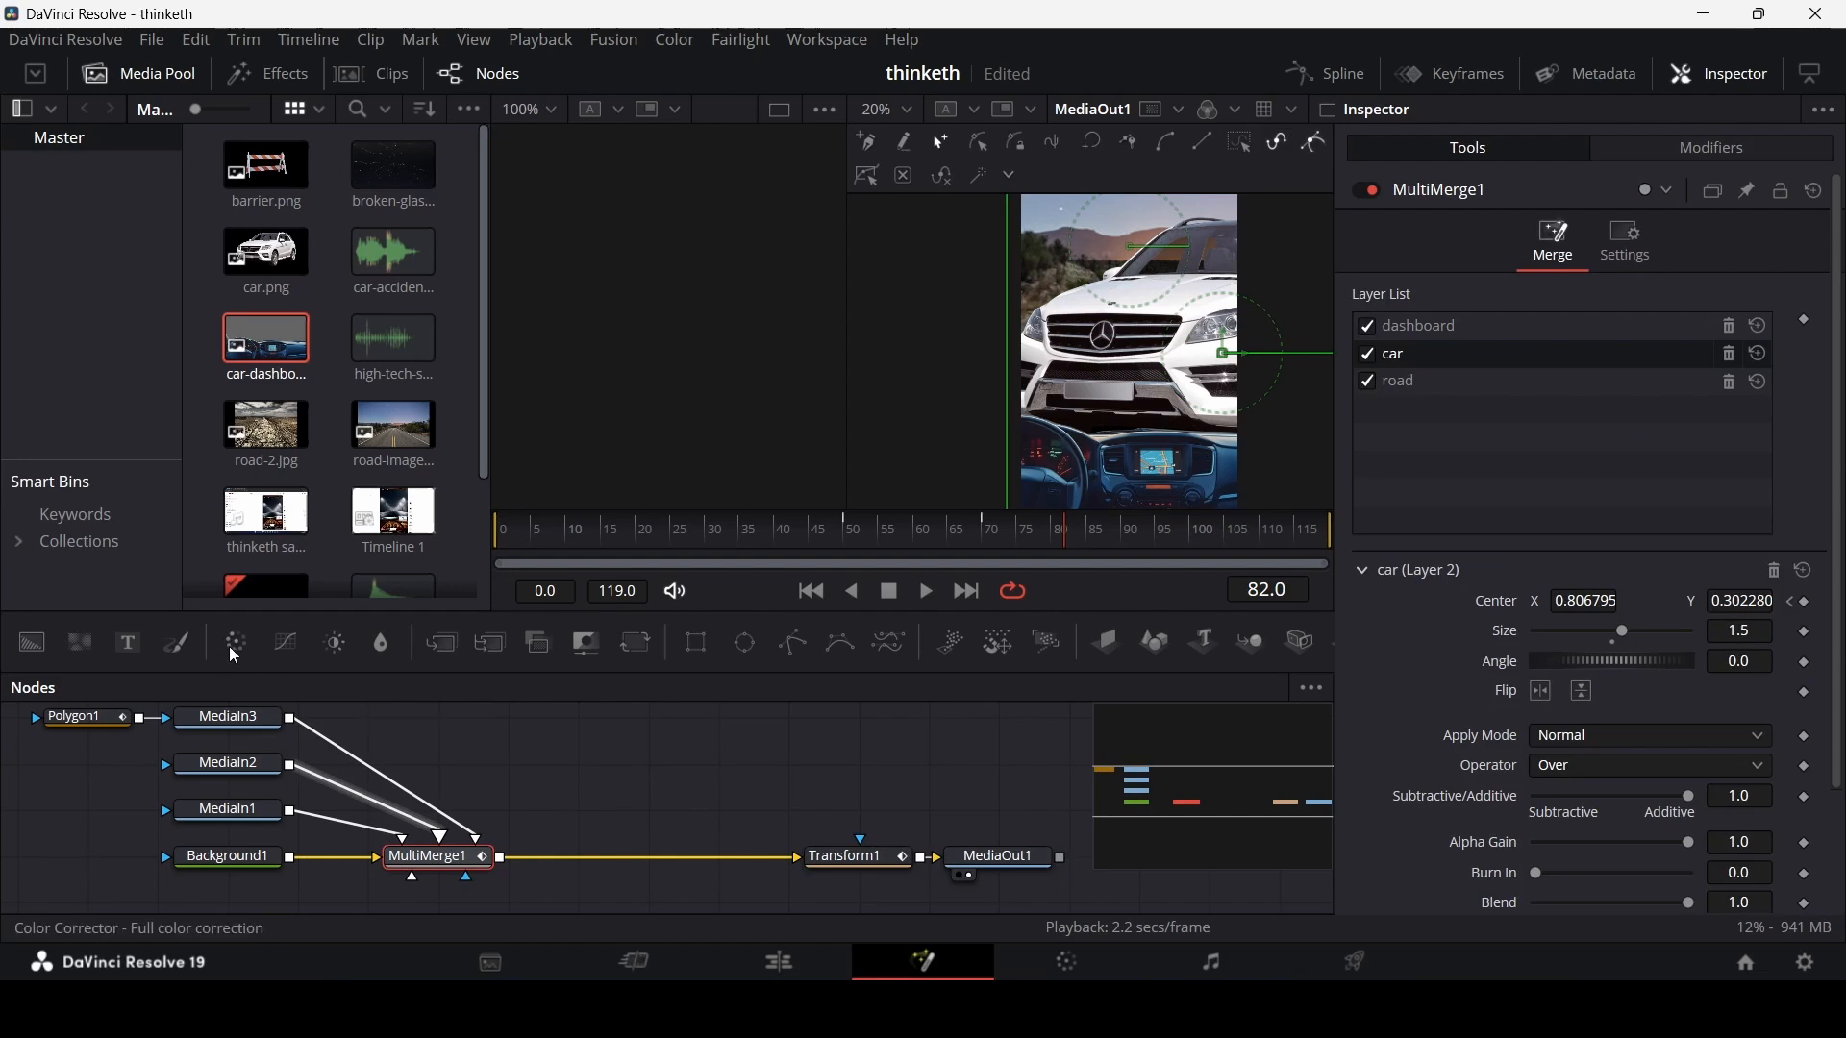
{"action": "left_click", "coordinate": [343, 645]}
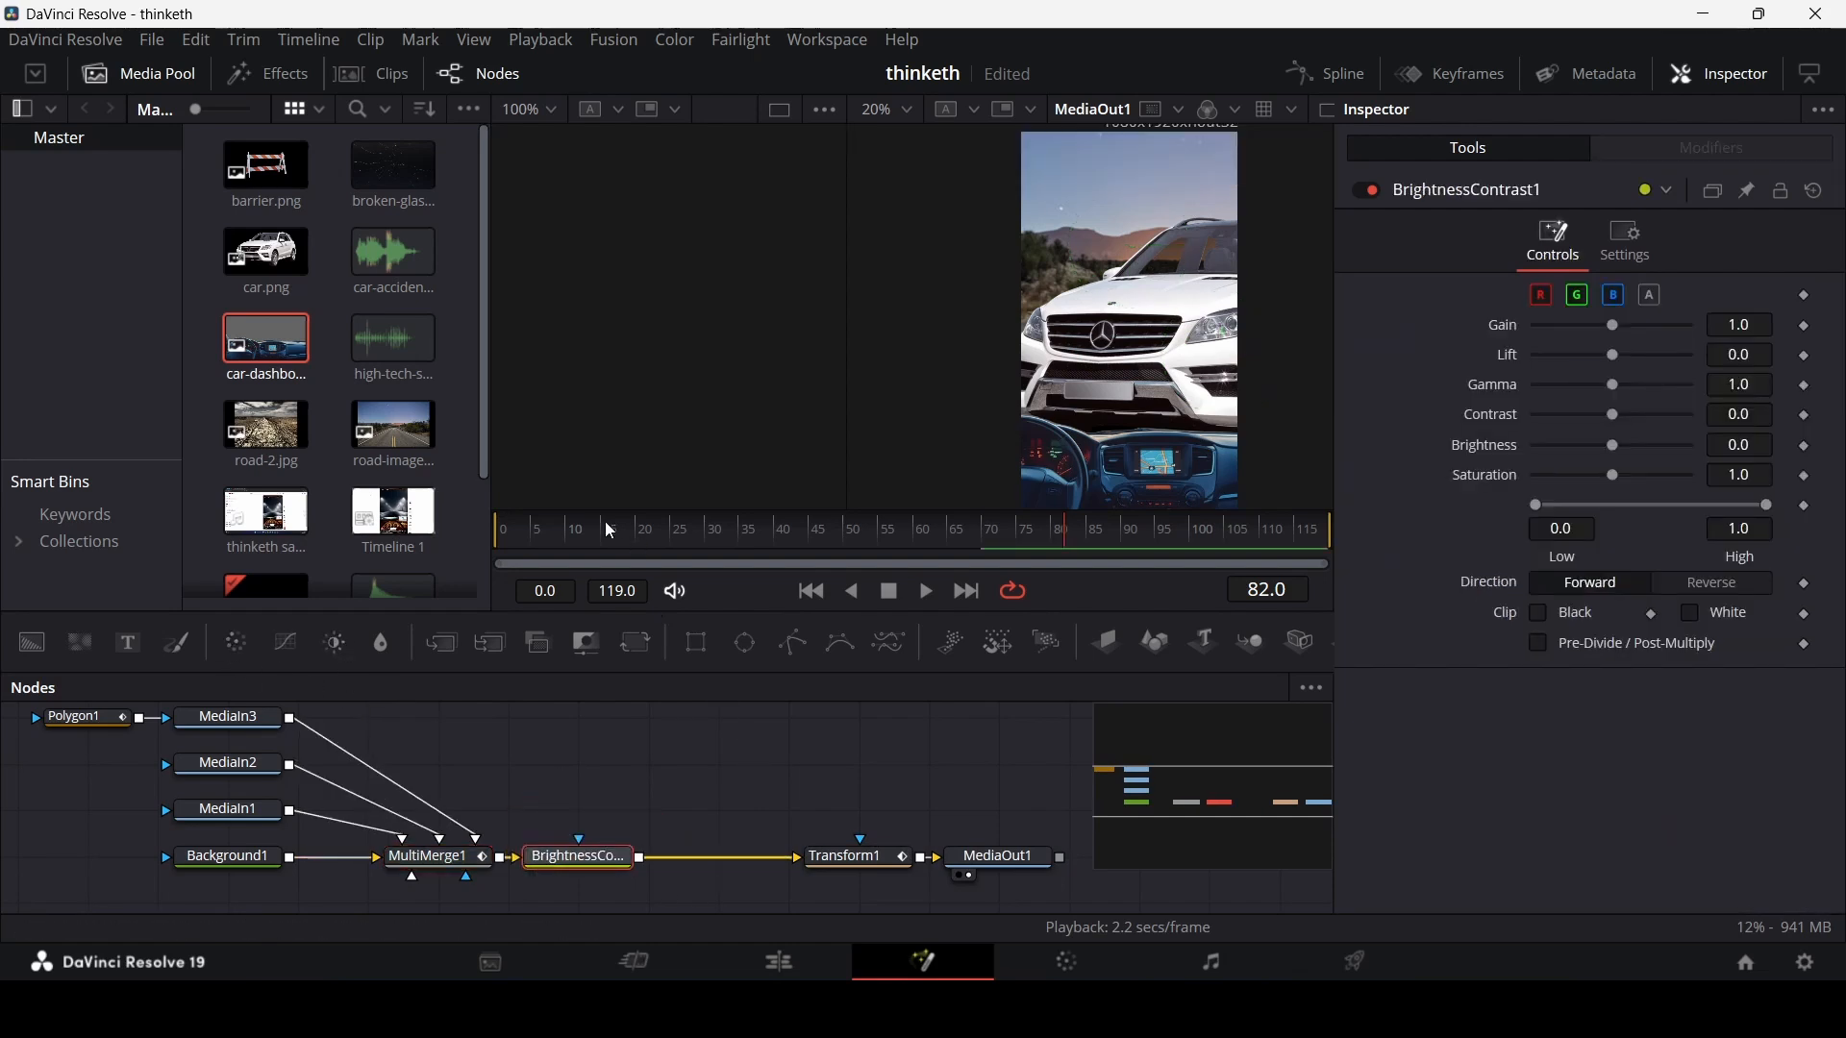
- Keyframe BrightnessContrast1's Gain at 1.0 on frame 5 and at 1.5 on frame 15 to start a light flash
{"action": "left_click_drag", "start_coordinate": [607, 525], "coordinate": [532, 554]}
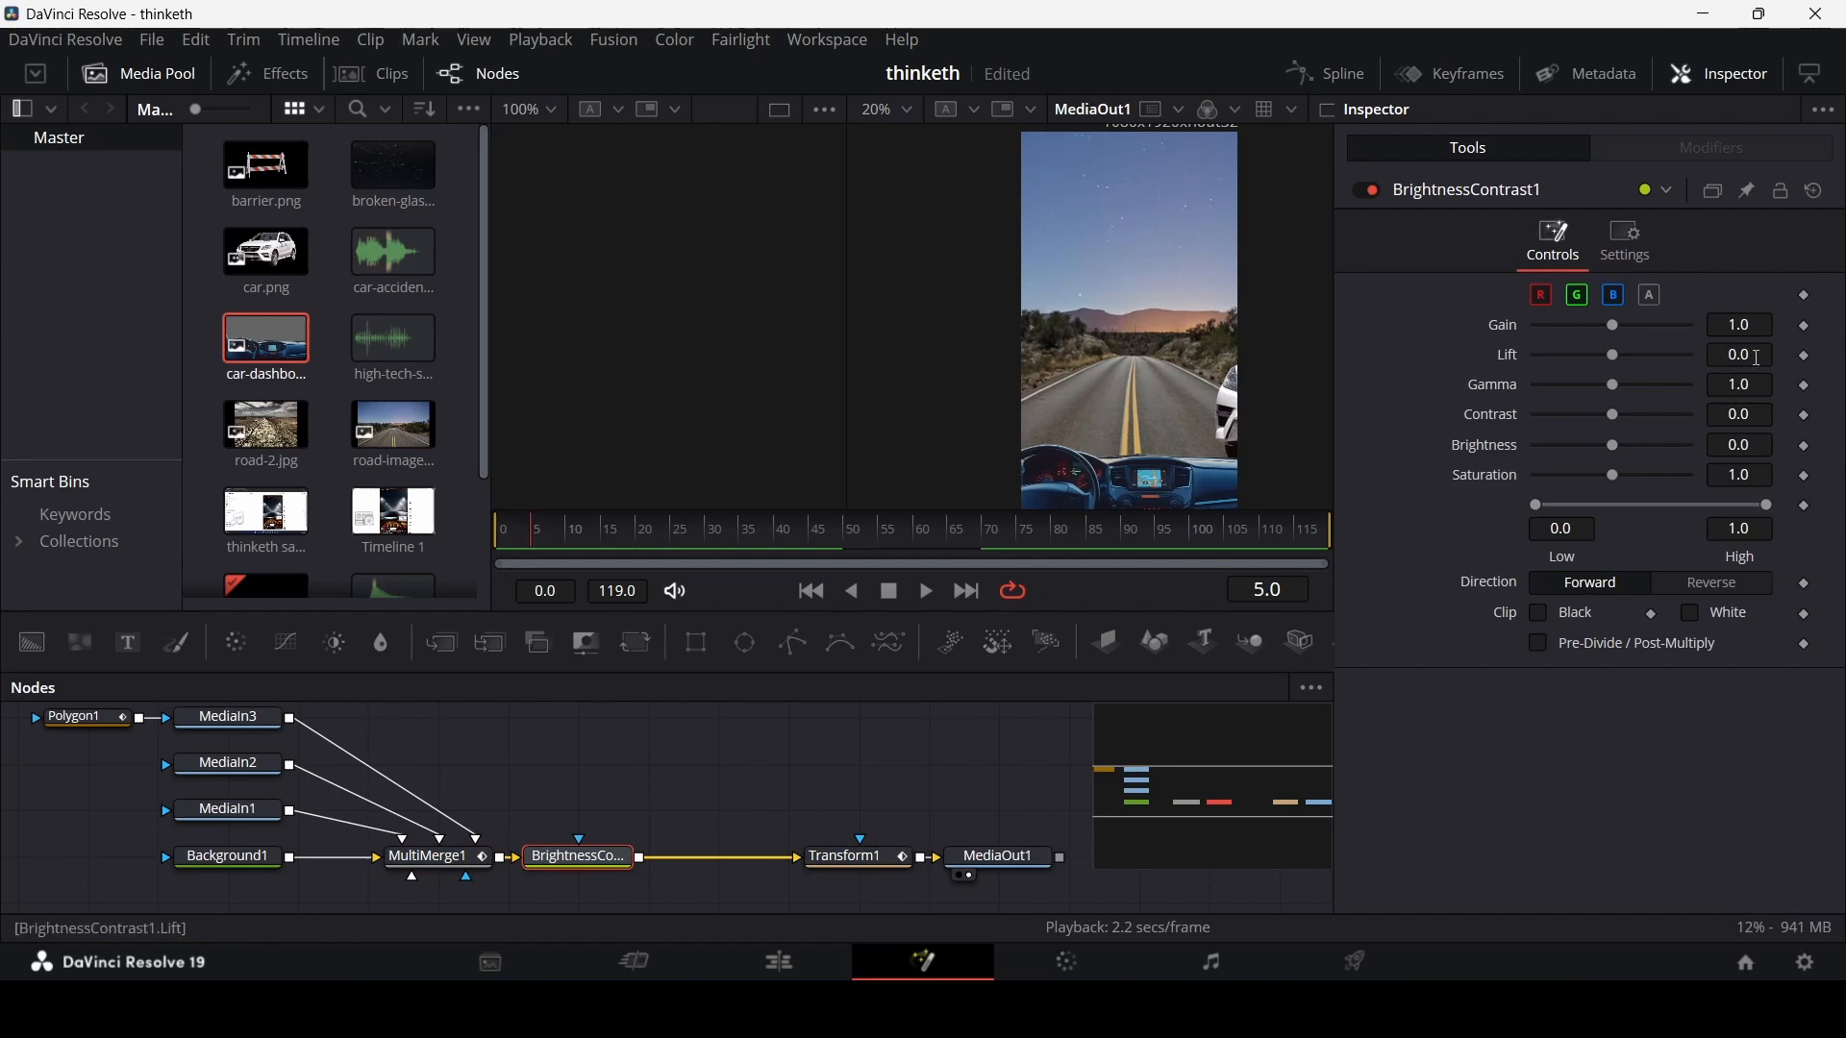
{"action": "left_click", "coordinate": [1812, 336]}
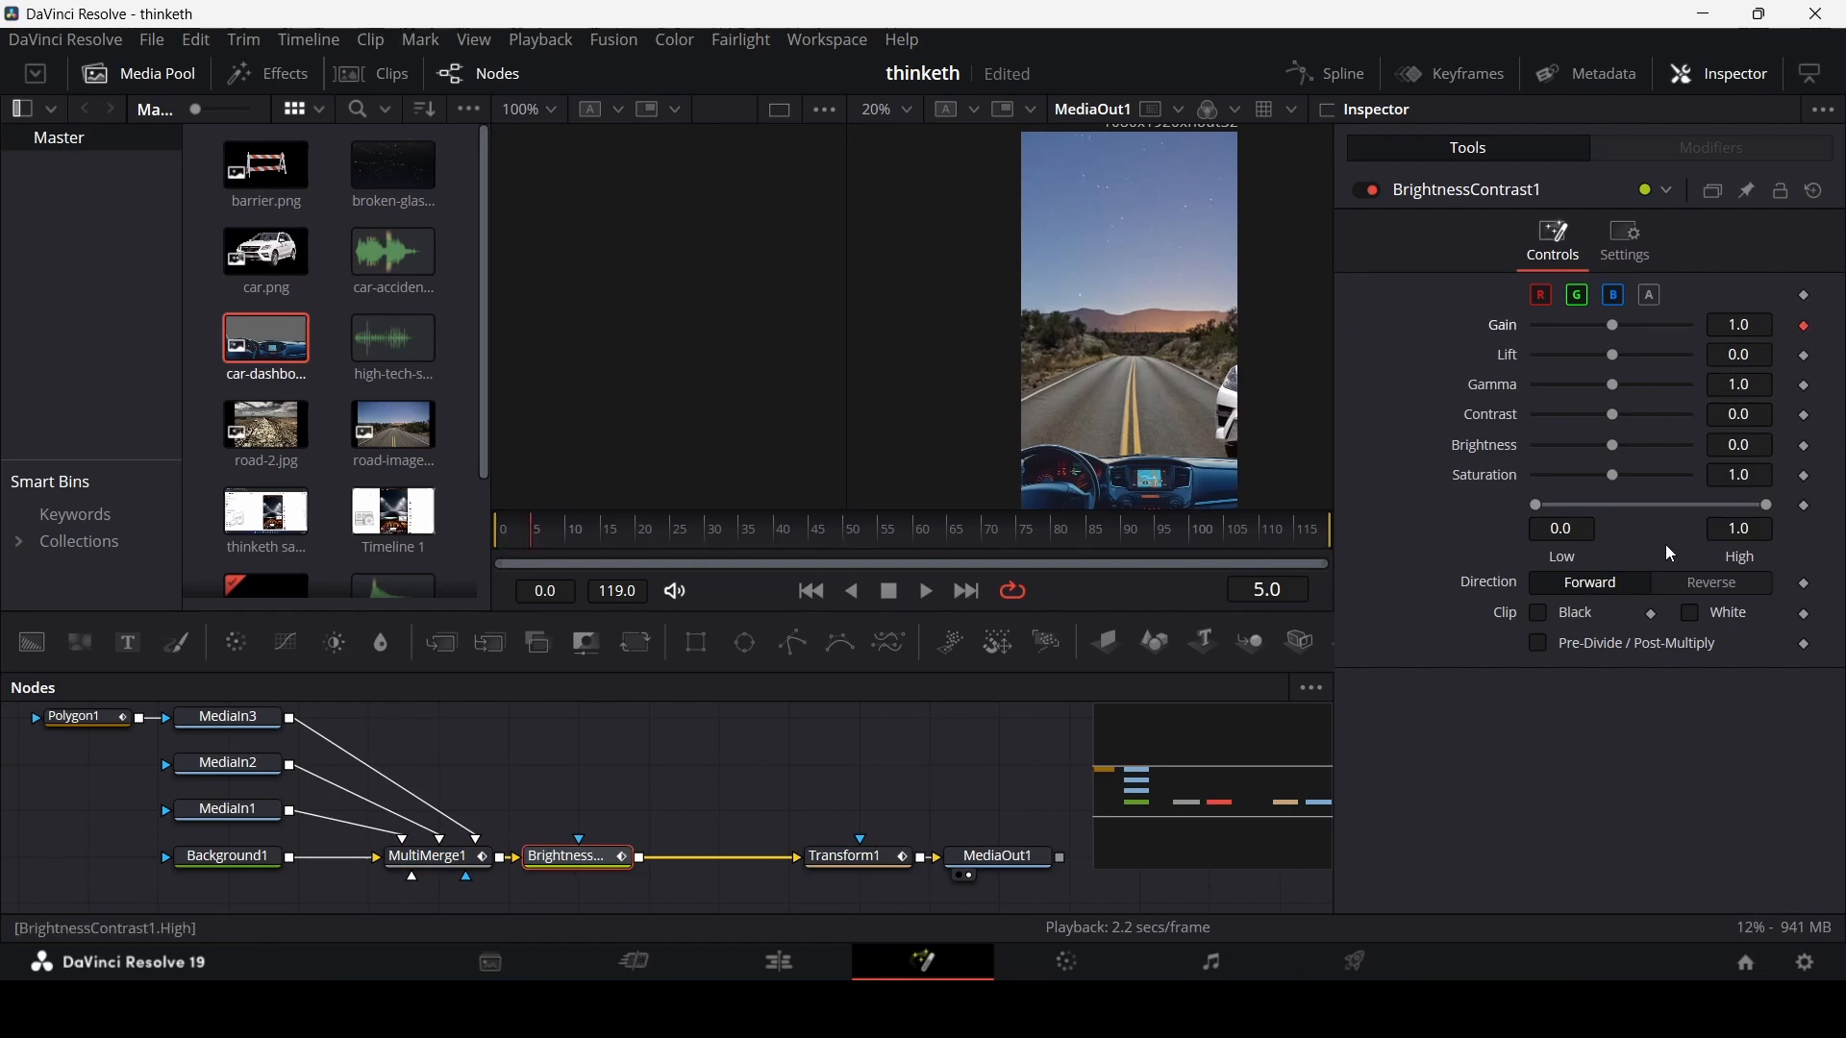
{"action": "left_click_drag", "start_coordinate": [588, 532], "coordinate": [609, 546]}
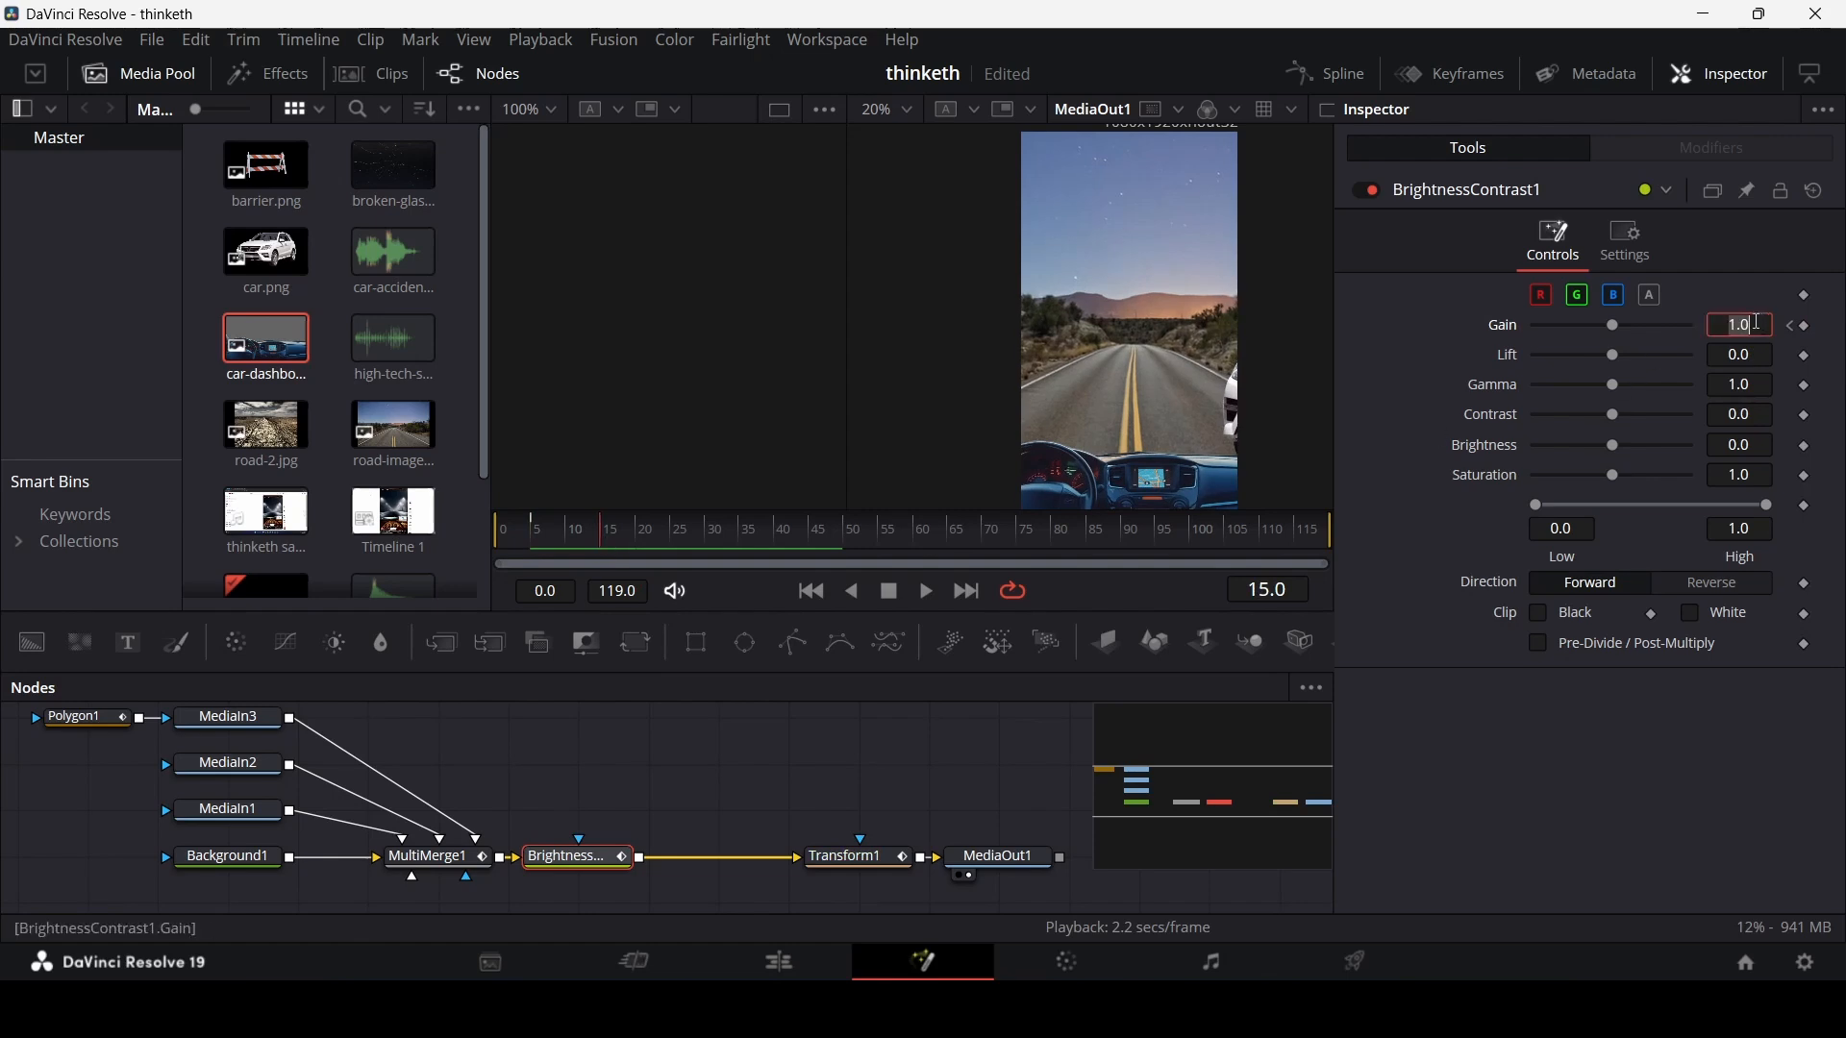
{"action": "type", "text": "1.5"}
{"action": "key", "text": "Tab"}
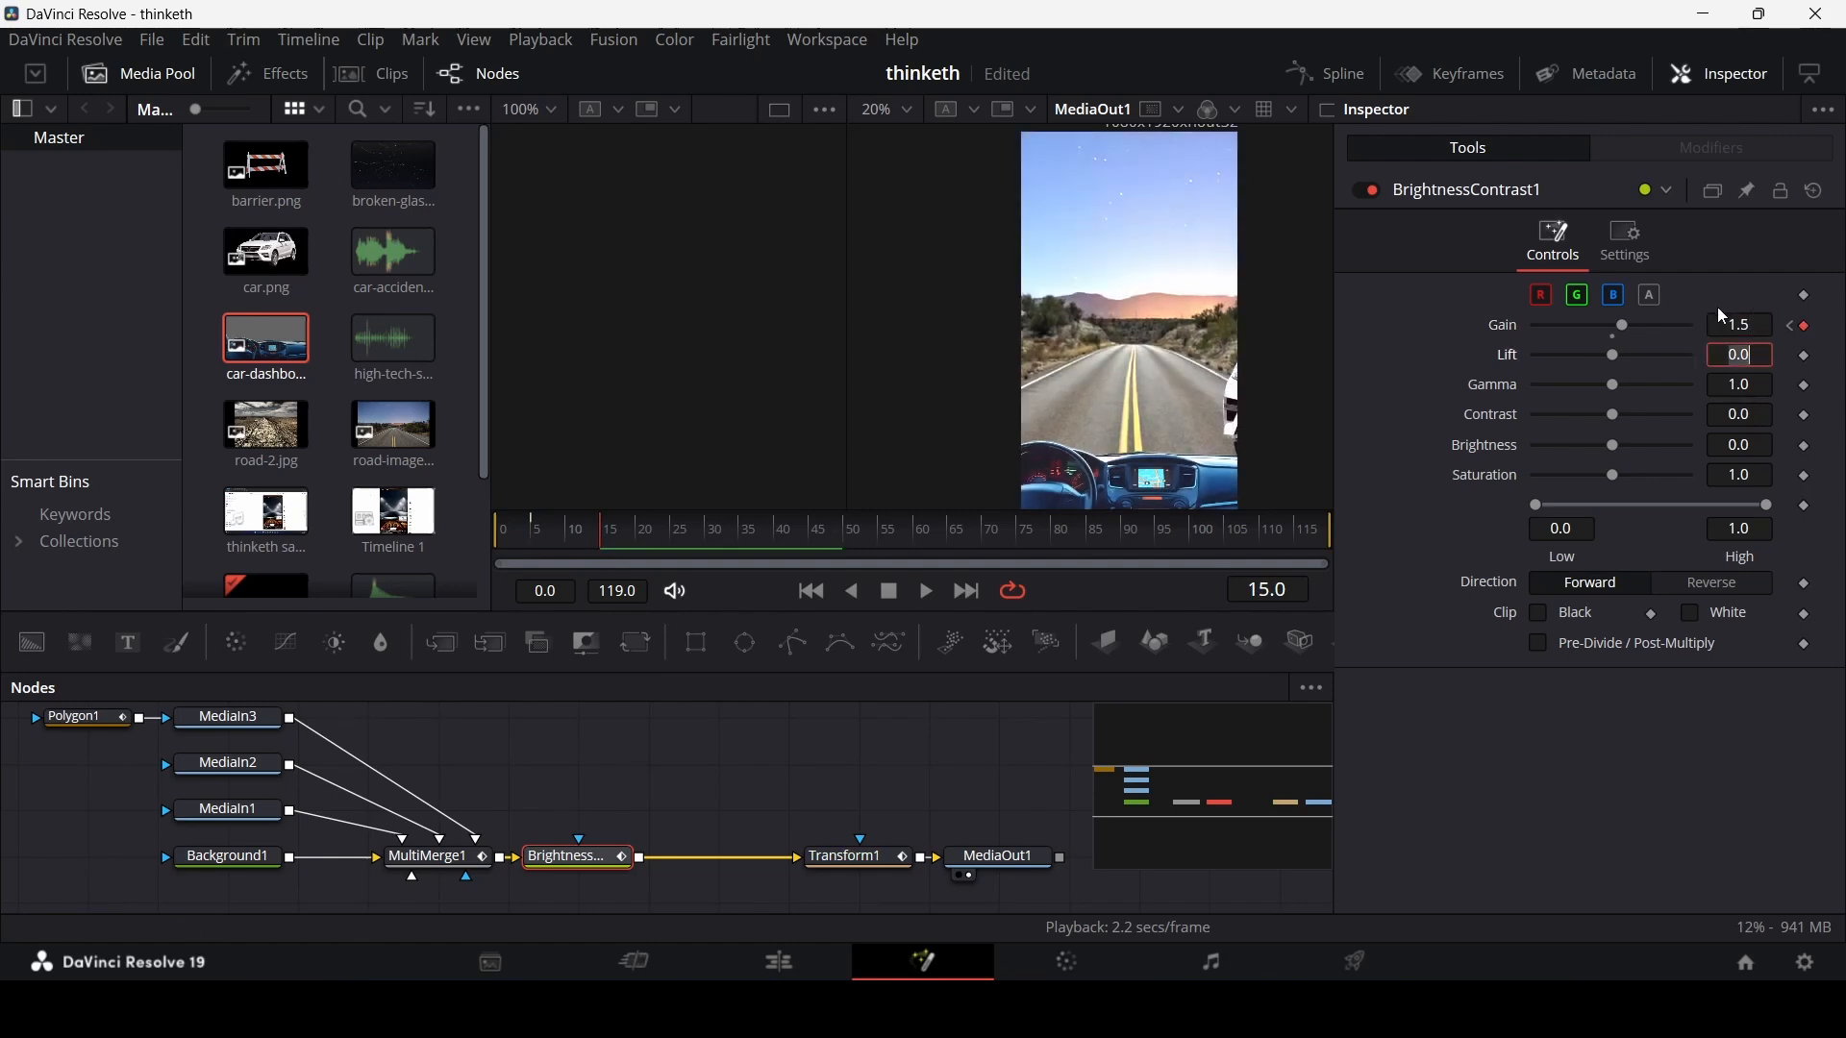
- End the light flash by keyframing BrightnessContrast1's Gain at 1.0 on frame 25
{"action": "left_click_drag", "start_coordinate": [573, 535], "coordinate": [671, 540]}
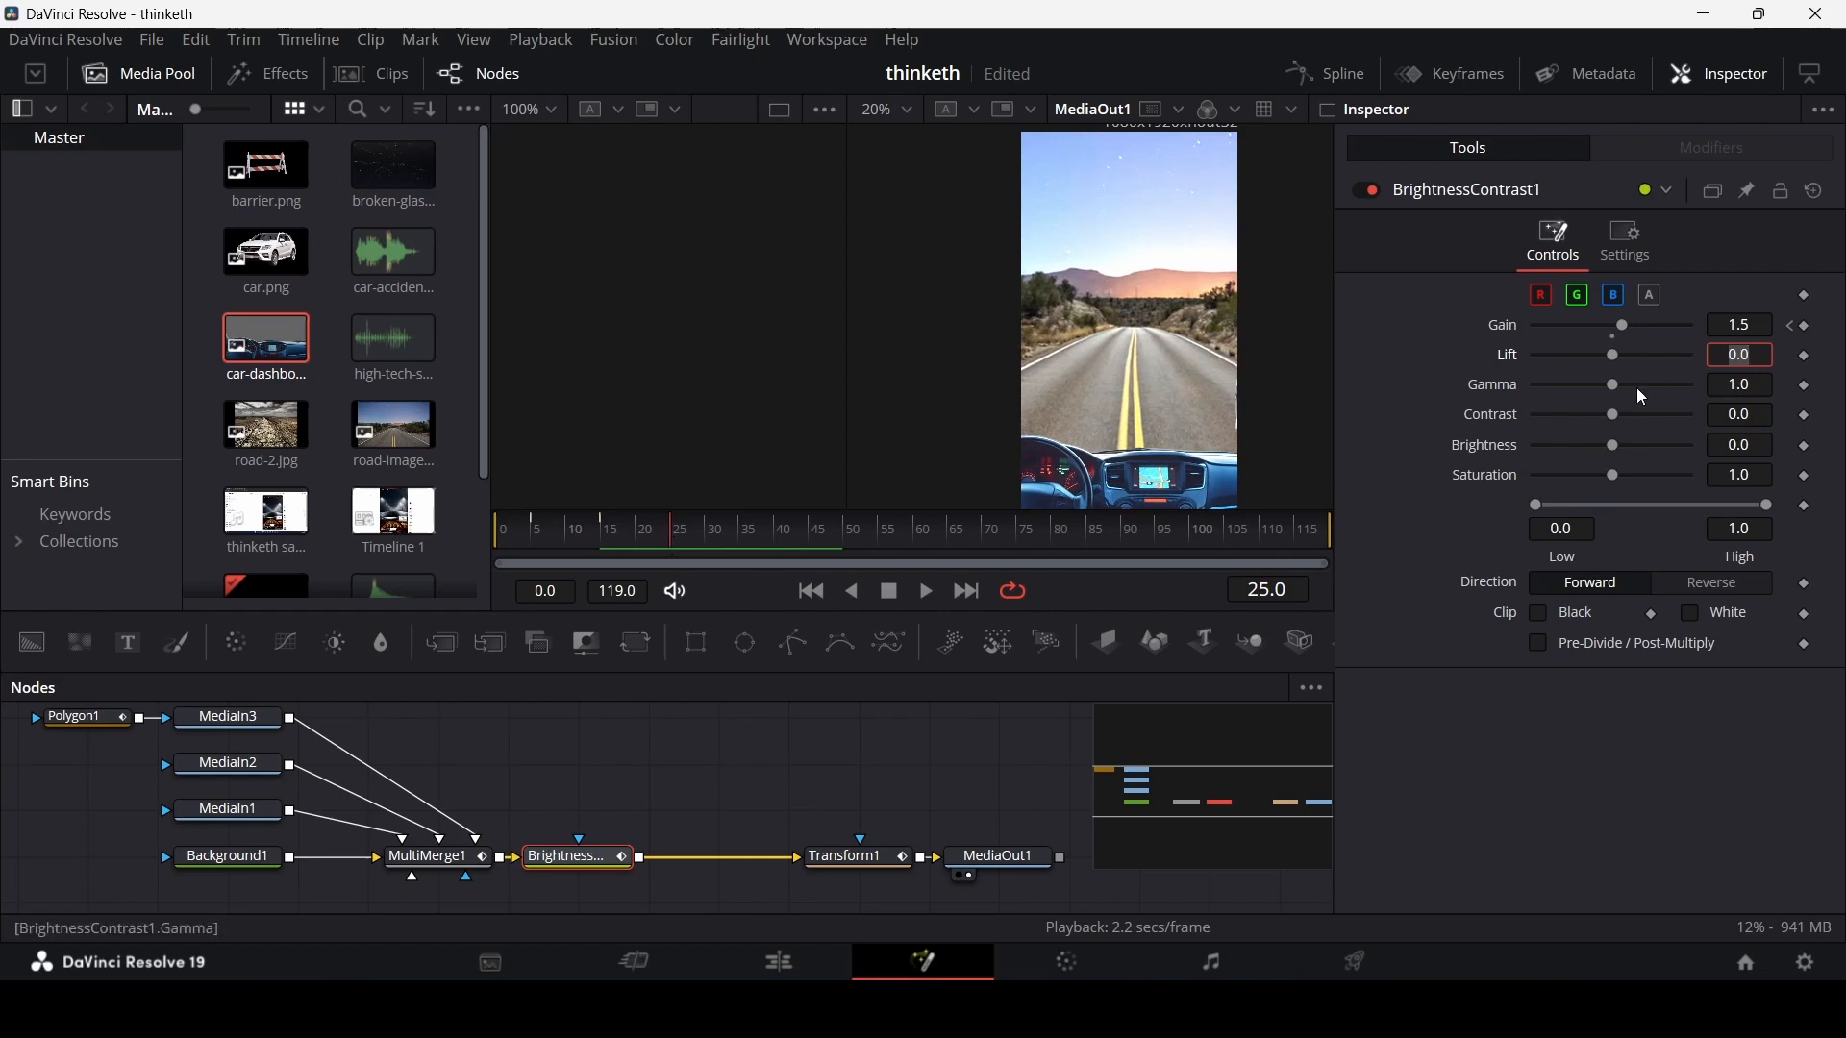
{"action": "left_click", "coordinate": [1770, 328]}
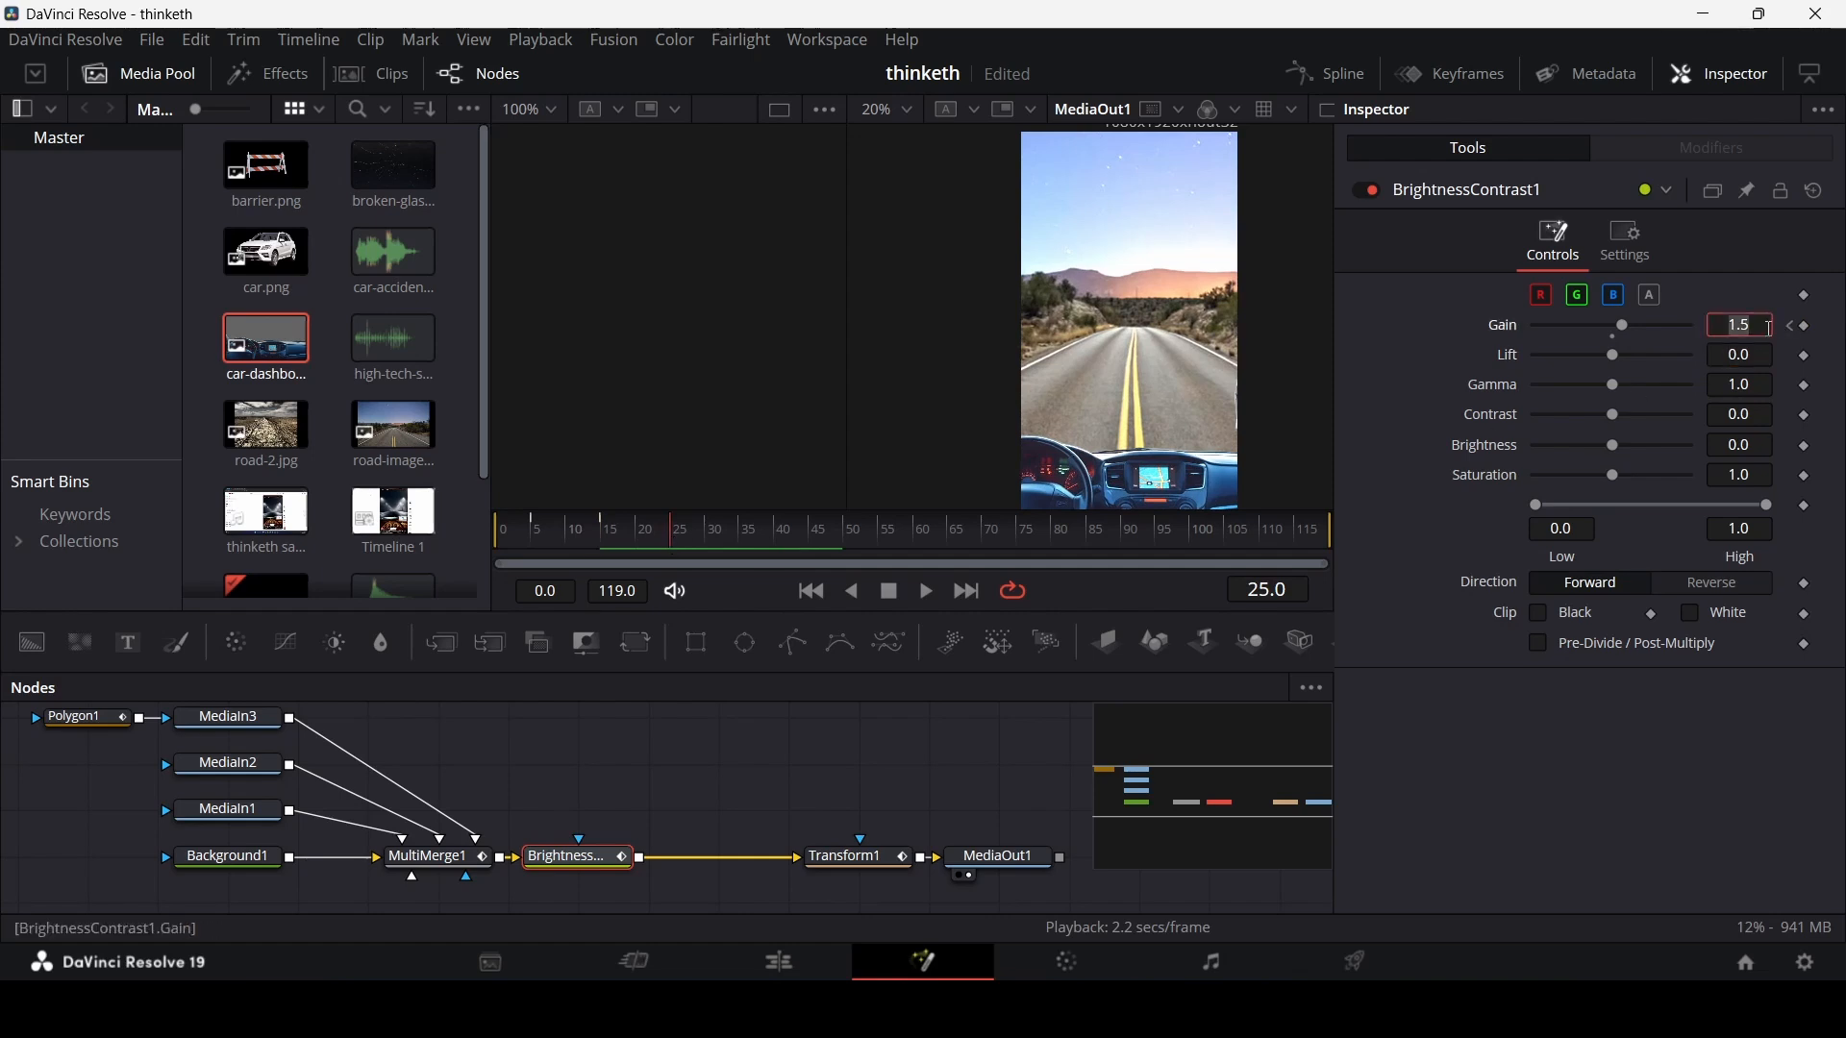
{"action": "type", "text": "1"}
{"action": "key", "text": "Tab"}
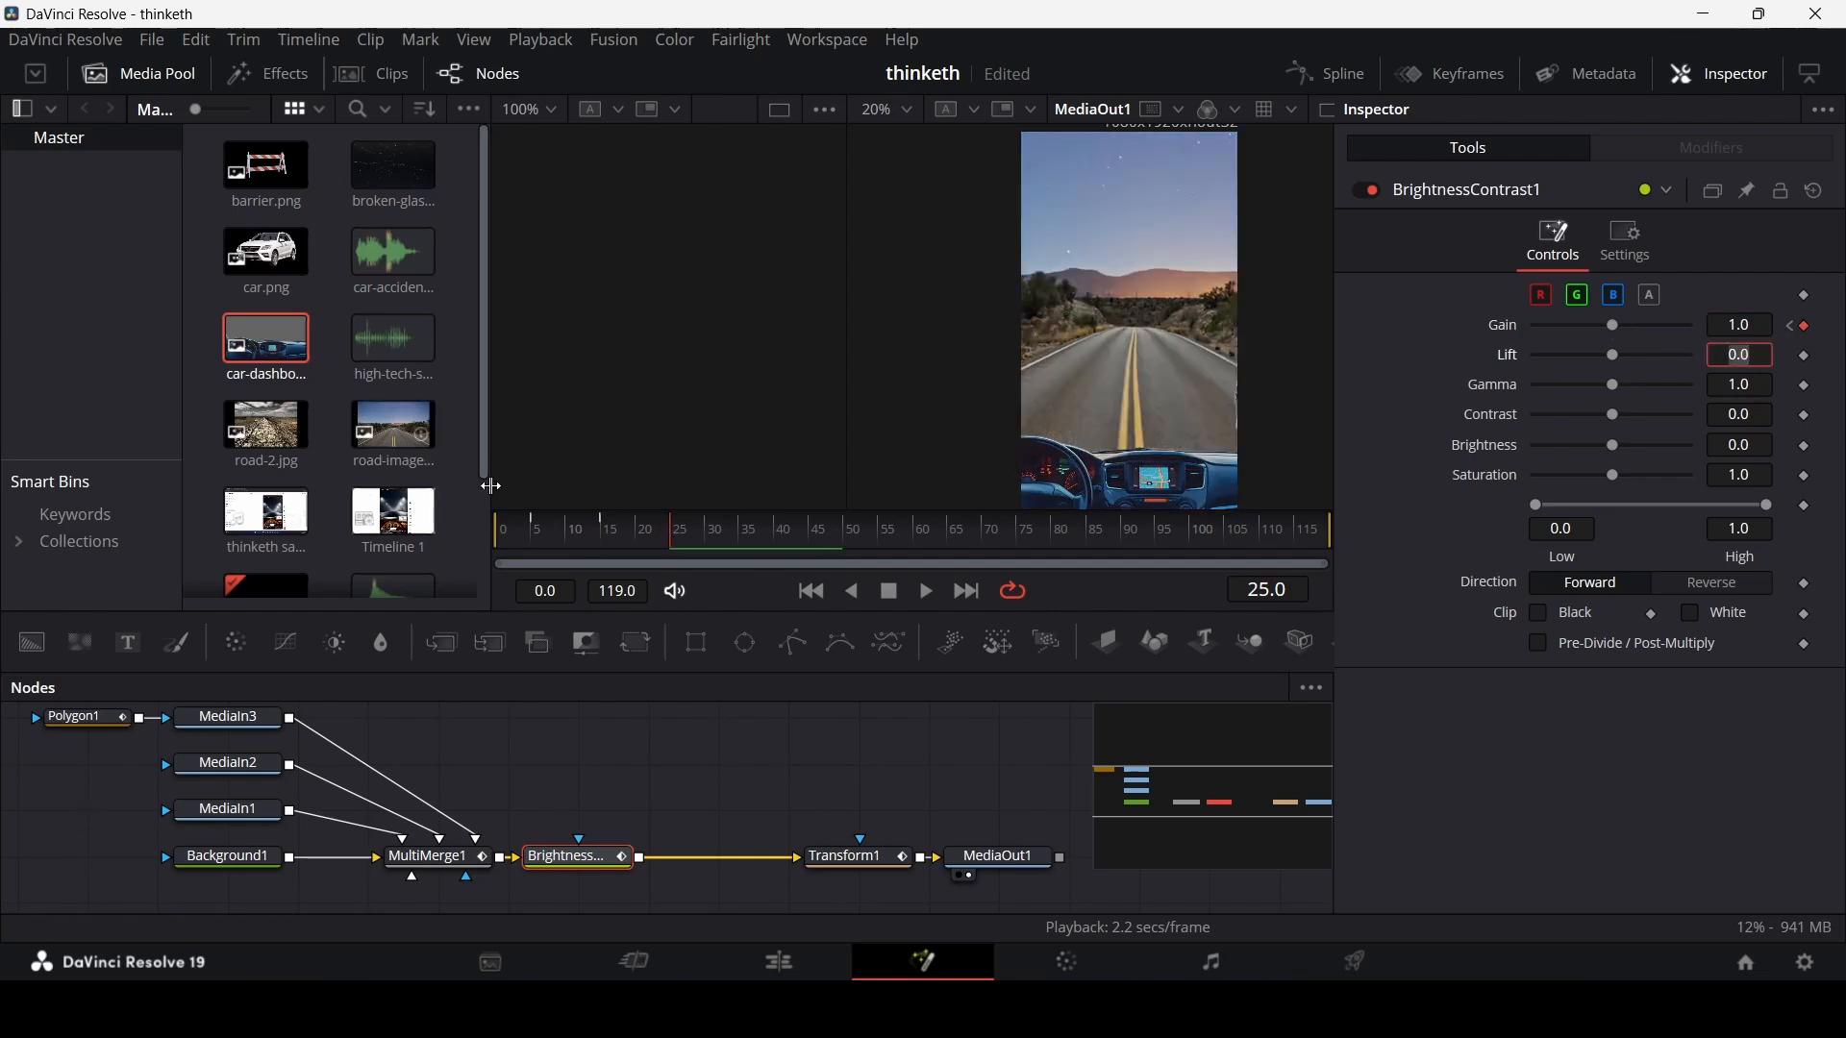
- Play back the scene from the start and scrub through the opening frames to review the brightness flash
{"action": "key", "text": "Home"}
{"action": "left_click", "coordinate": [759, 713]}
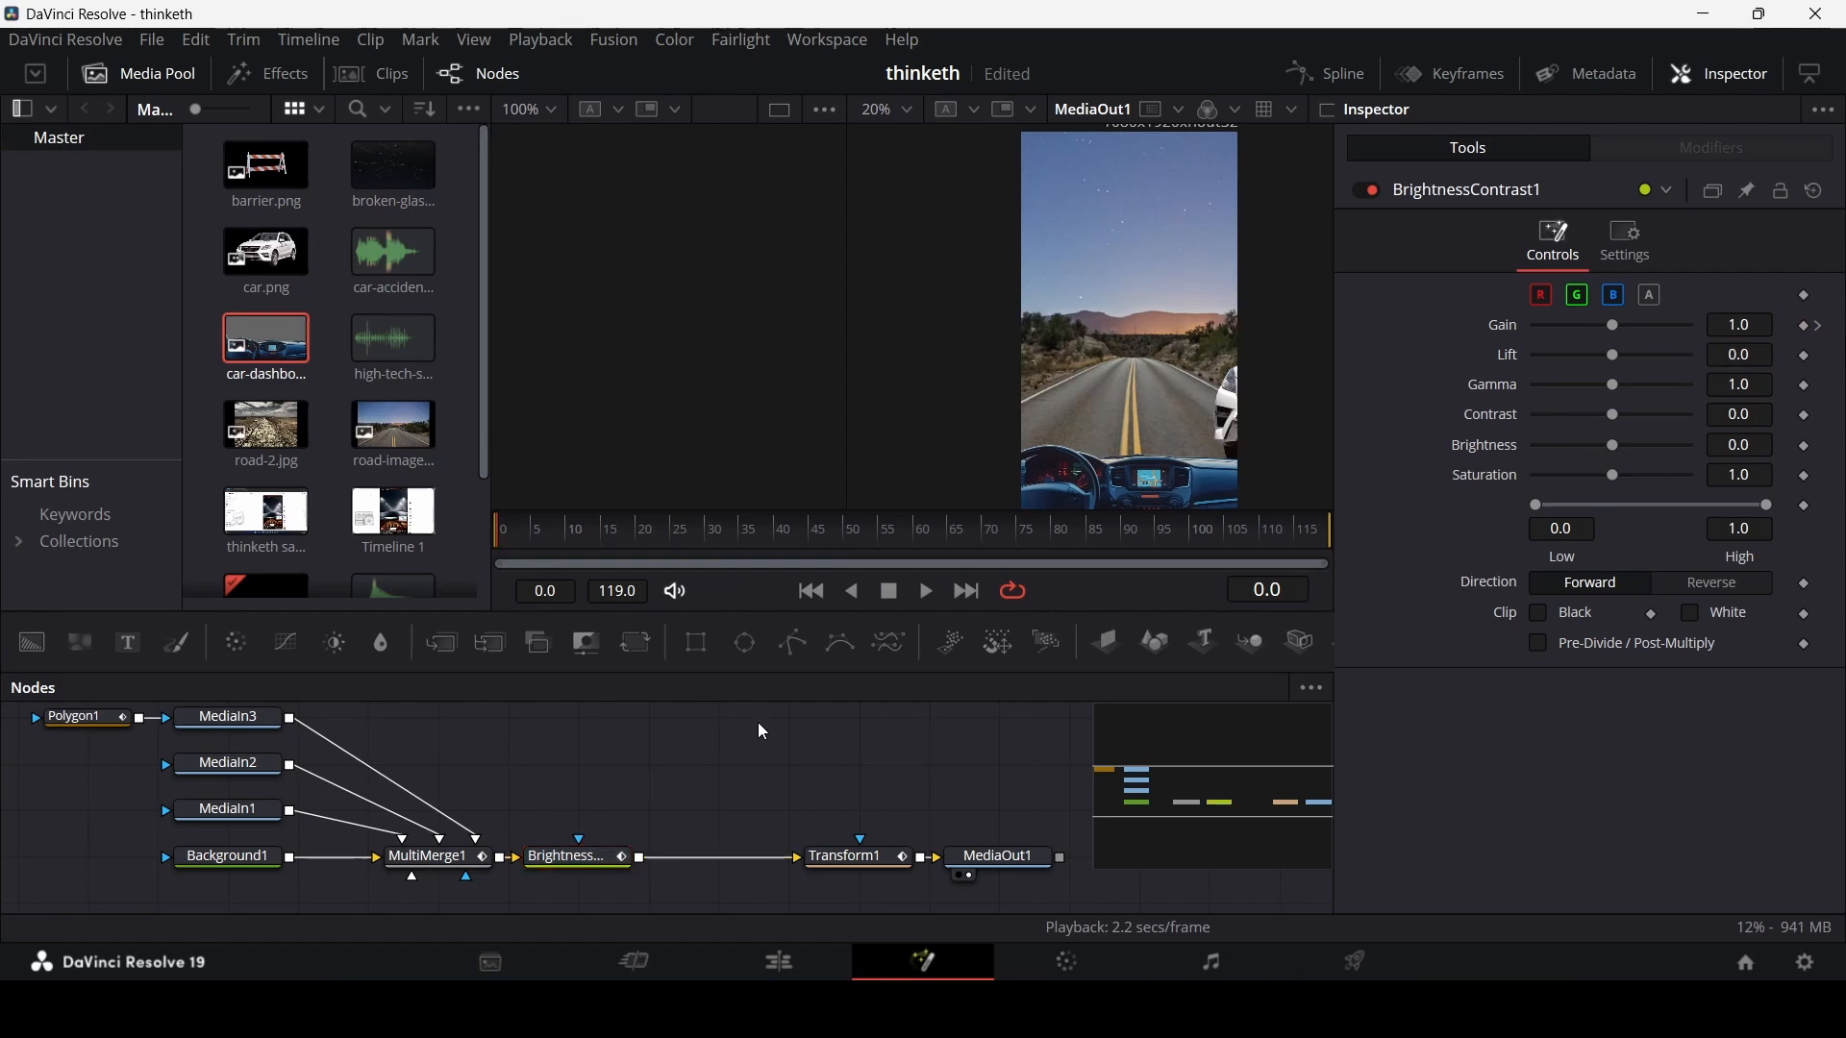
{"action": "key", "text": "space"}
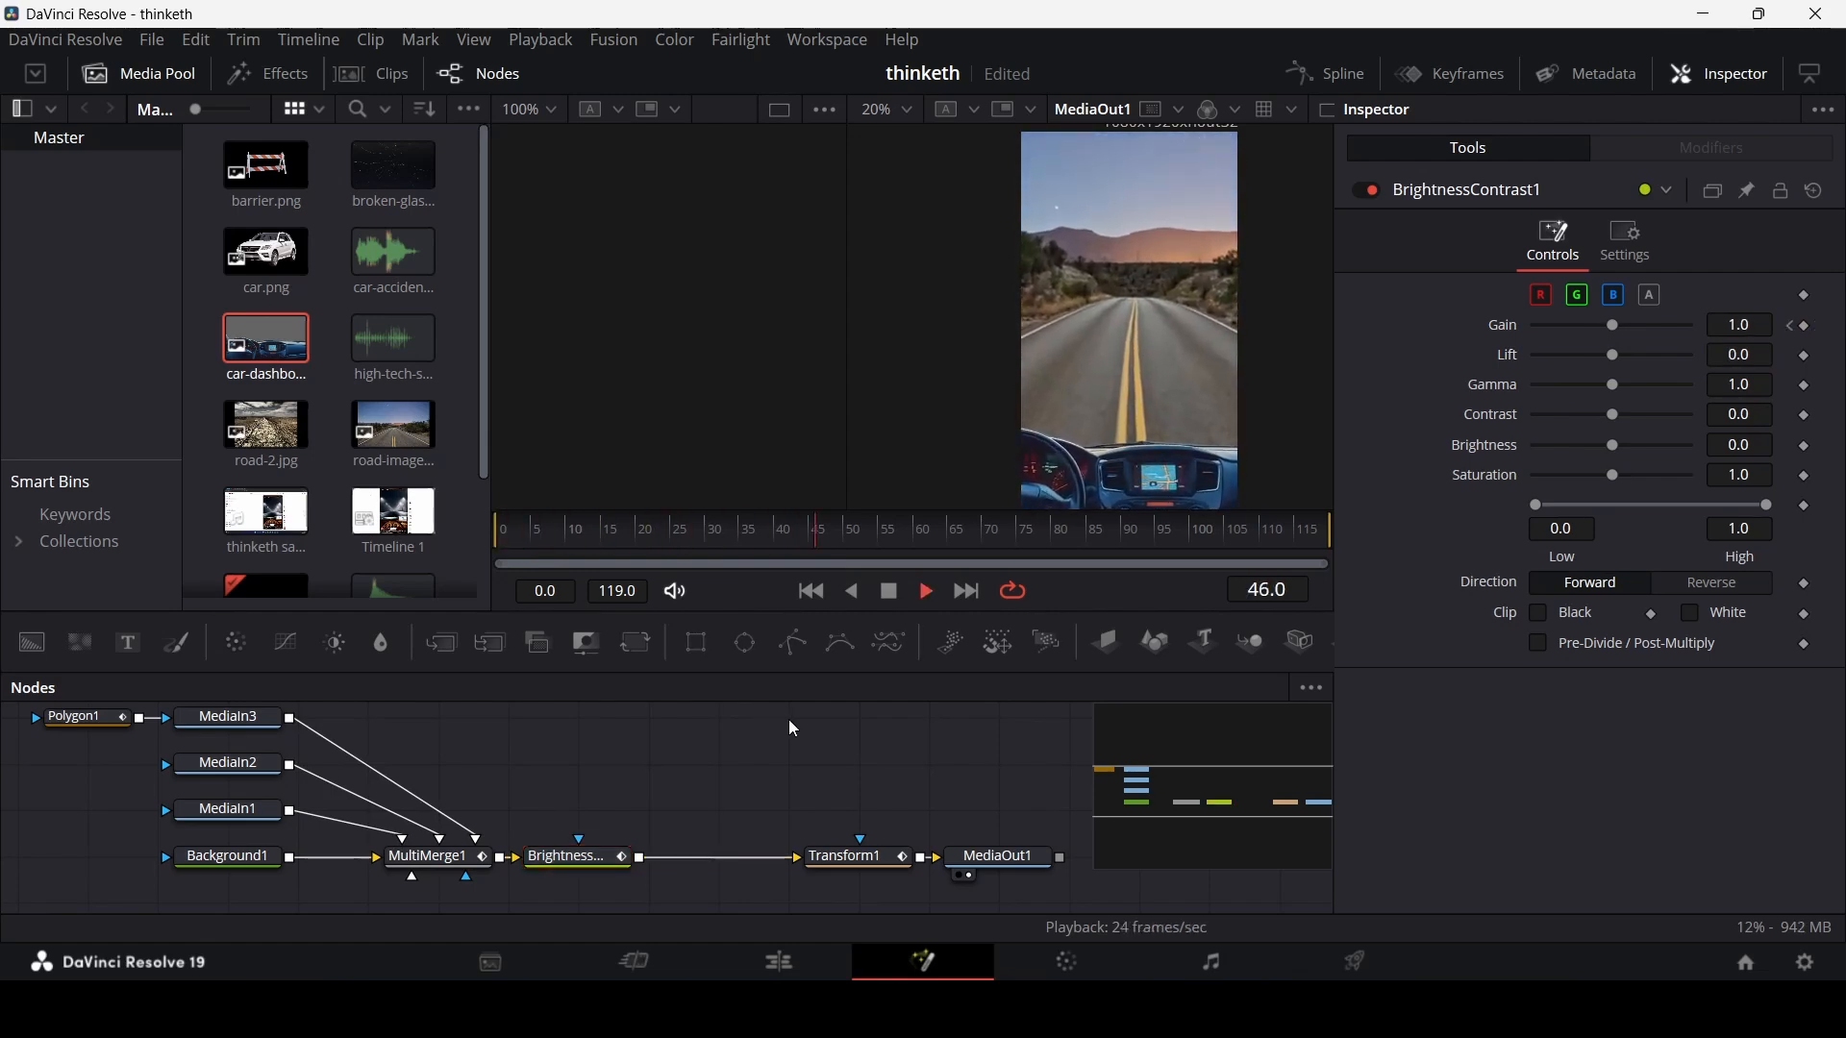
{"action": "key", "text": "space"}
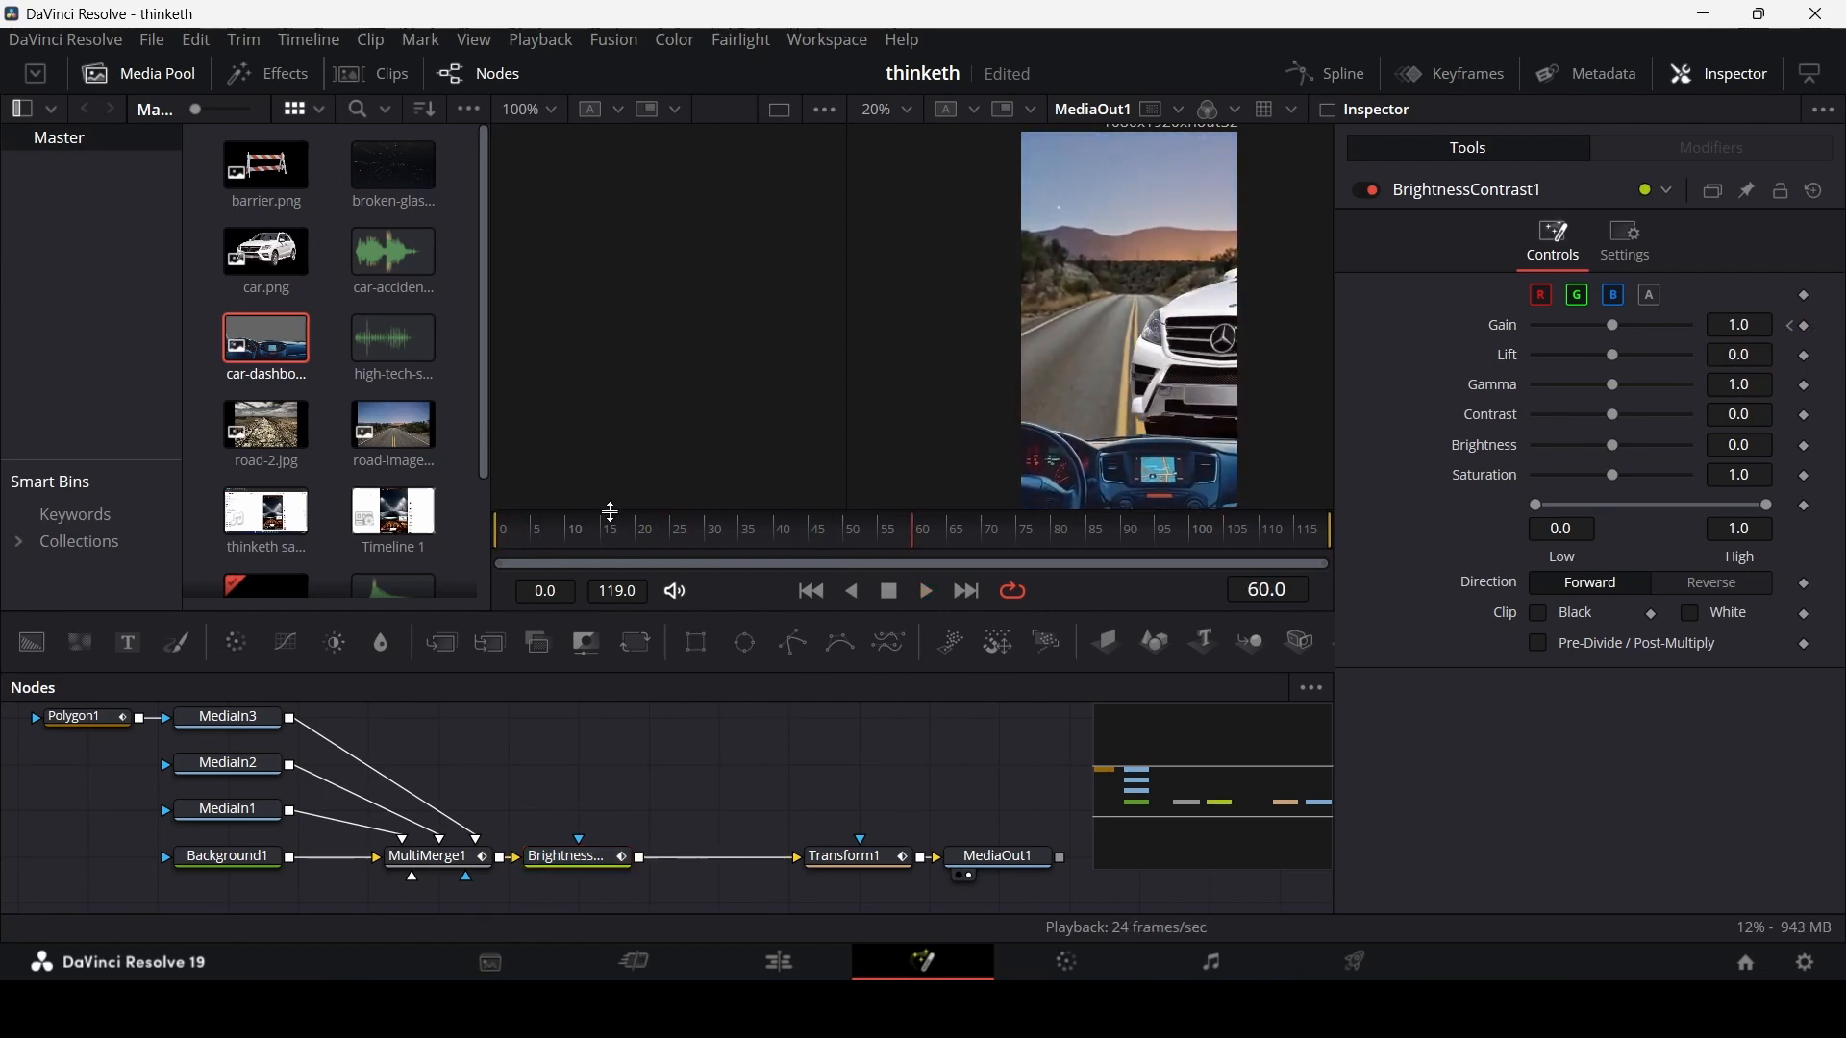
{"action": "left_click_drag", "start_coordinate": [502, 533], "coordinate": [666, 550]}
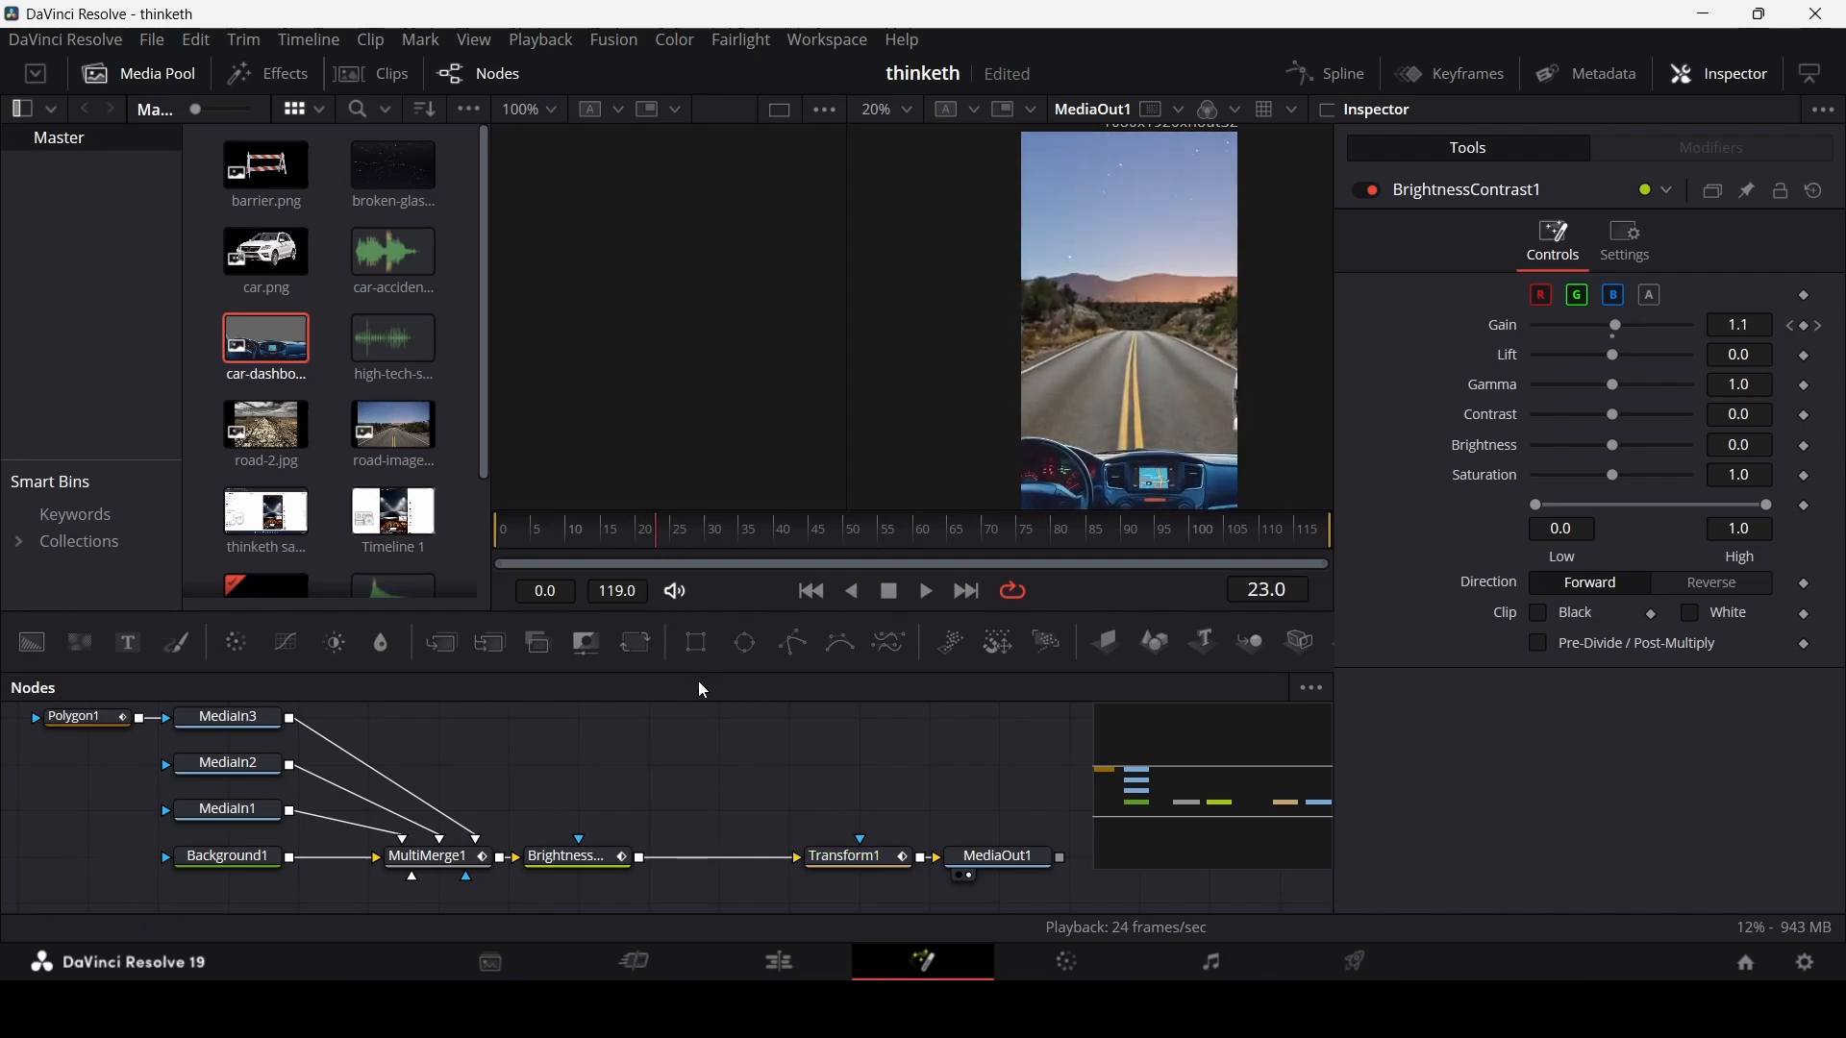
{"action": "key", "text": "space"}
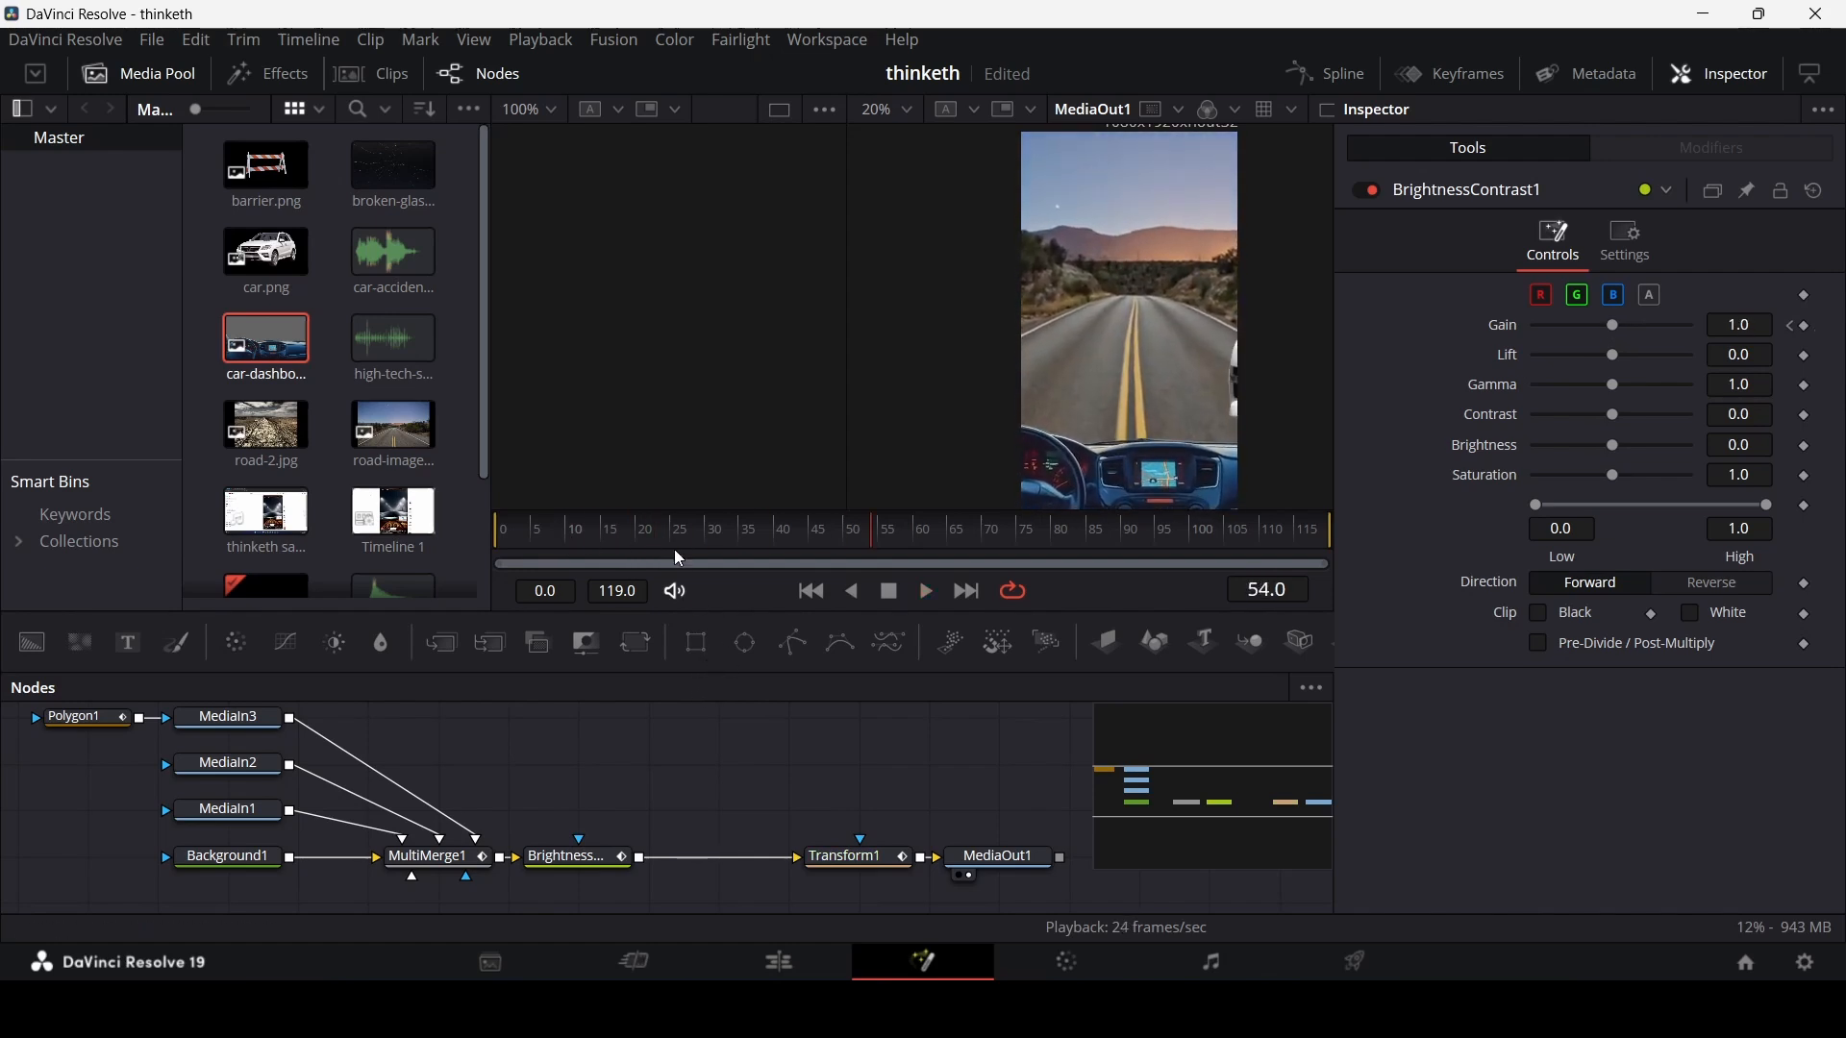
{"action": "left_click_drag", "start_coordinate": [673, 550], "coordinate": [489, 544]}
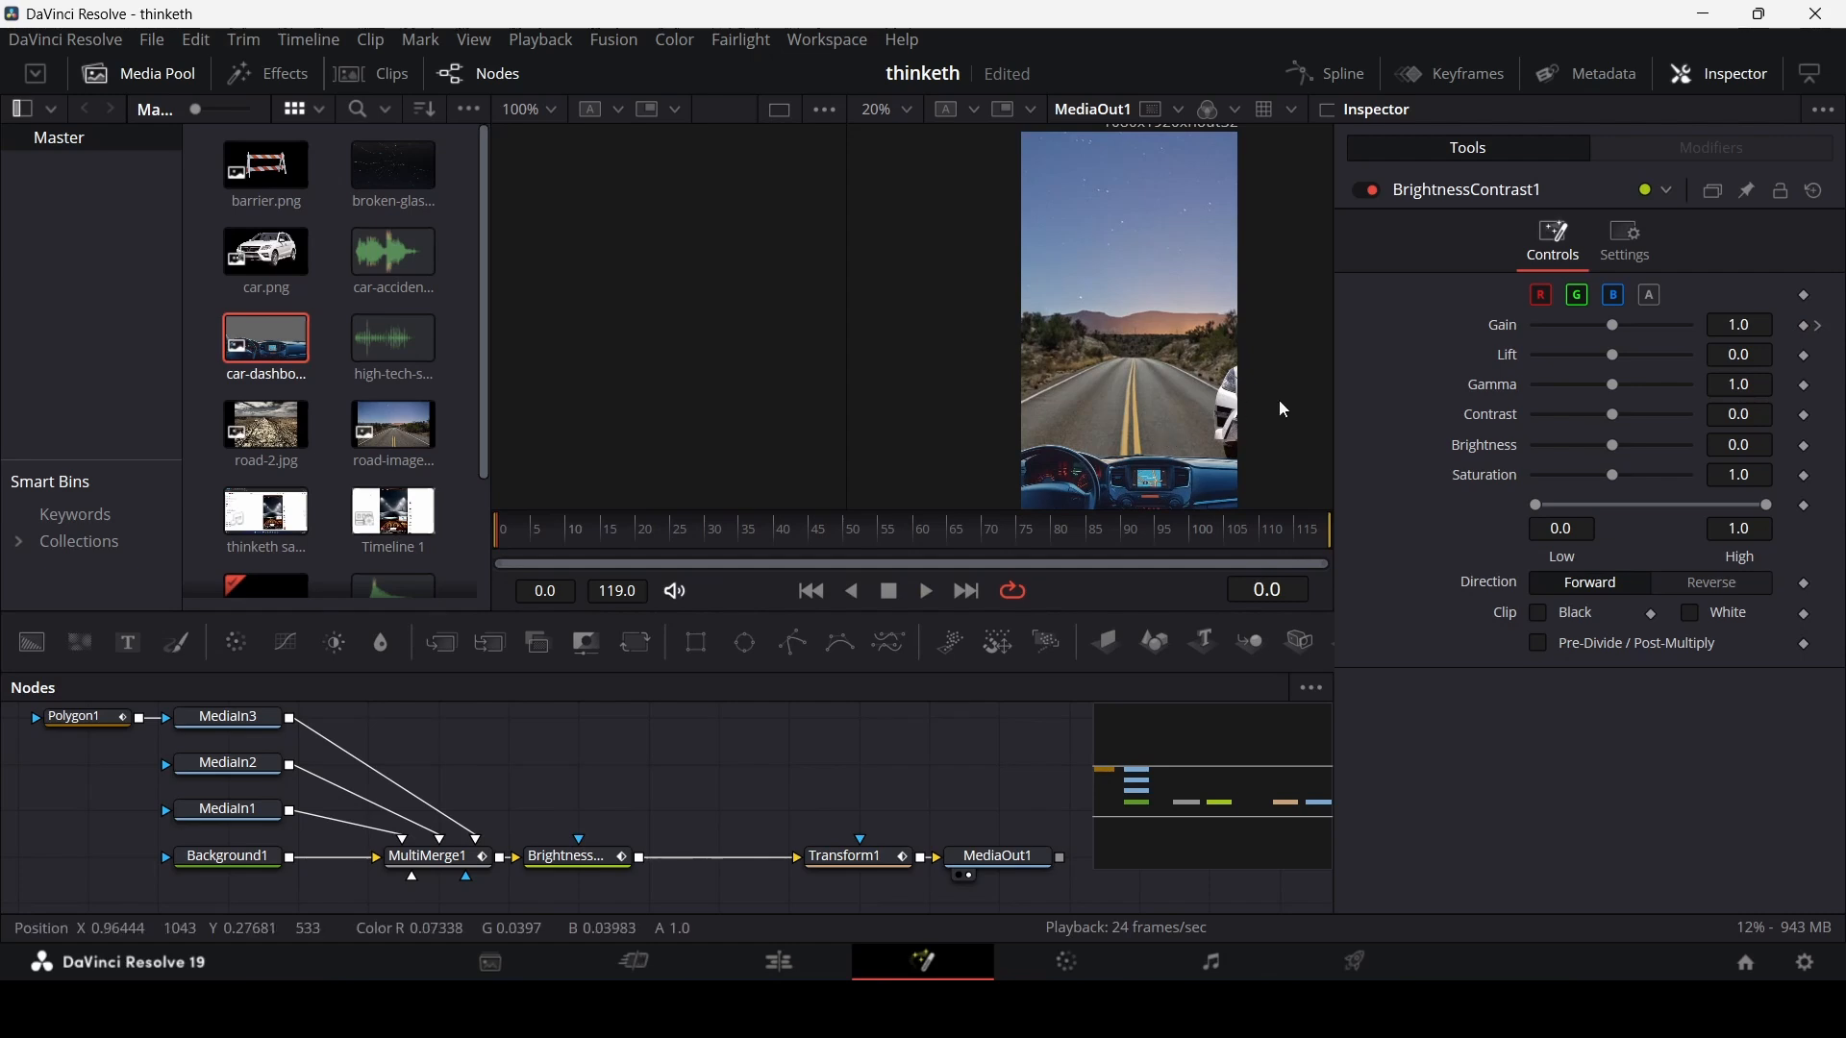
- Move the car layer's frame 50 keyframe in MultiMerge1 fully outside the picture by raising its Center X to 1.89787
{"action": "left_click", "coordinate": [458, 868]}
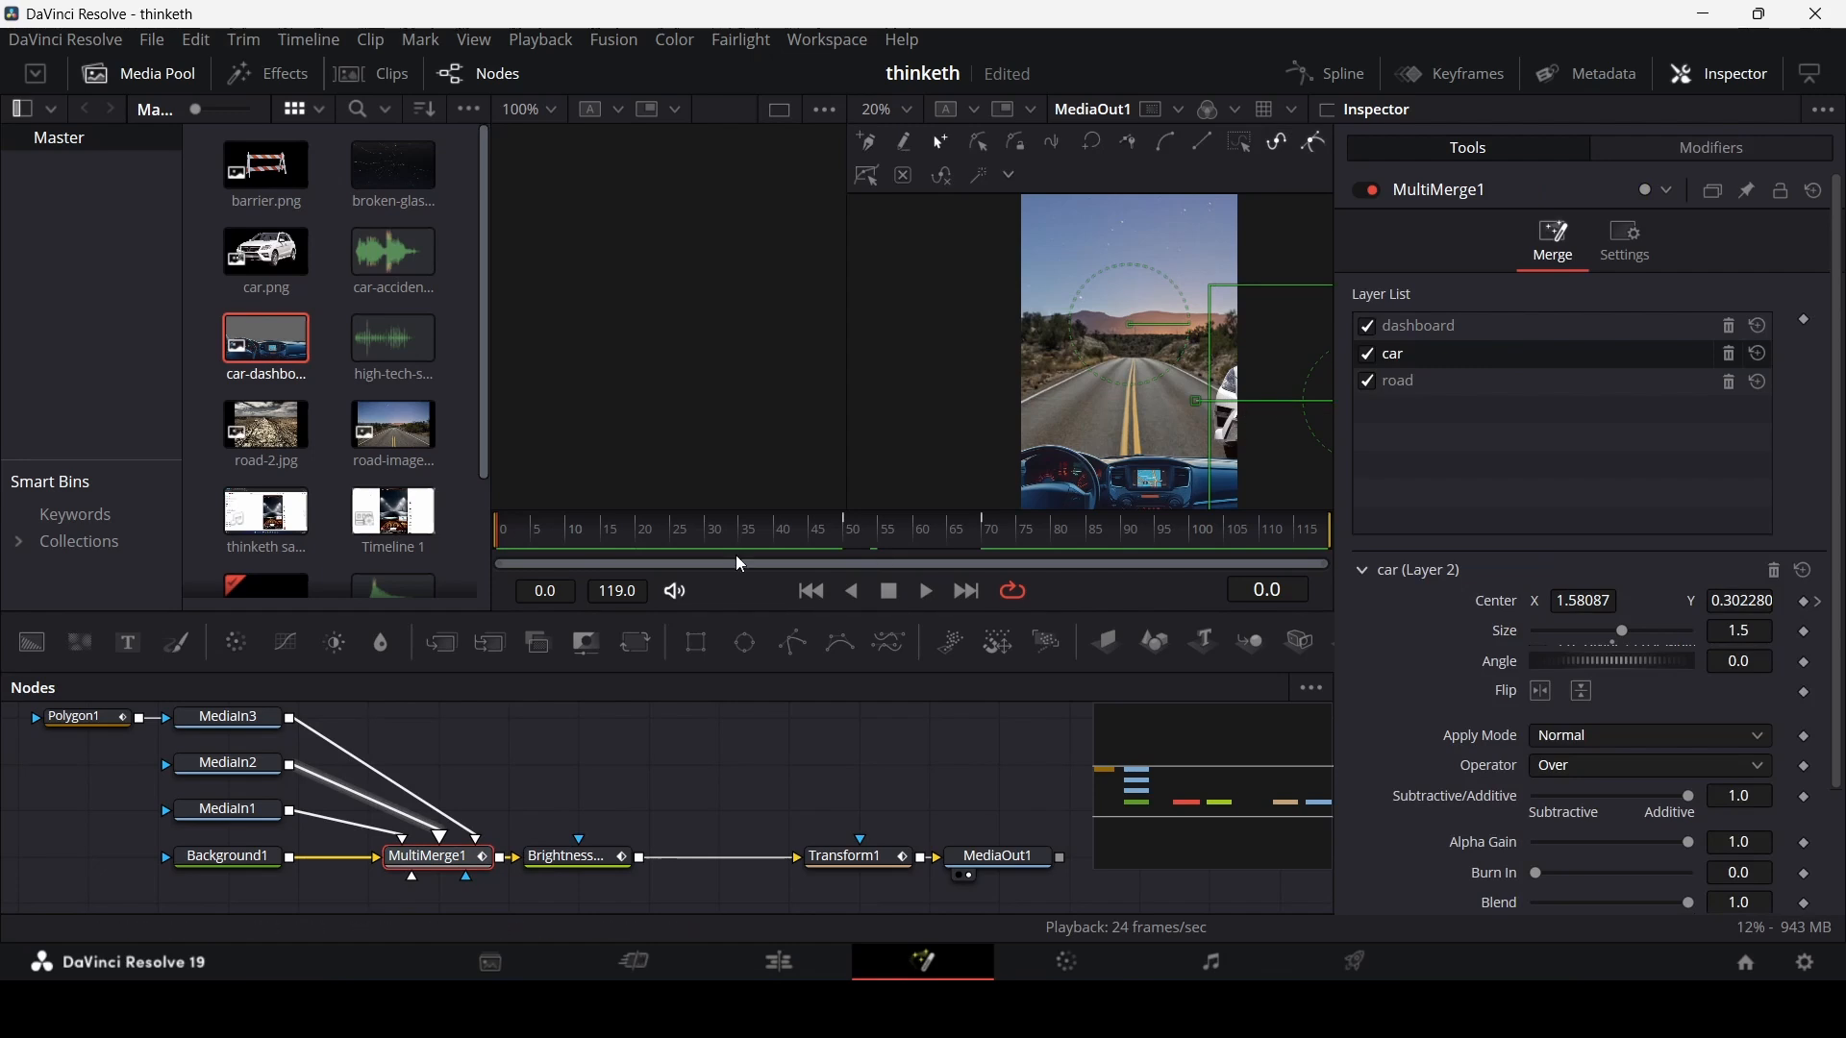
{"action": "left_click_drag", "start_coordinate": [755, 535], "coordinate": [449, 566]}
{"action": "left_click", "coordinate": [846, 537]}
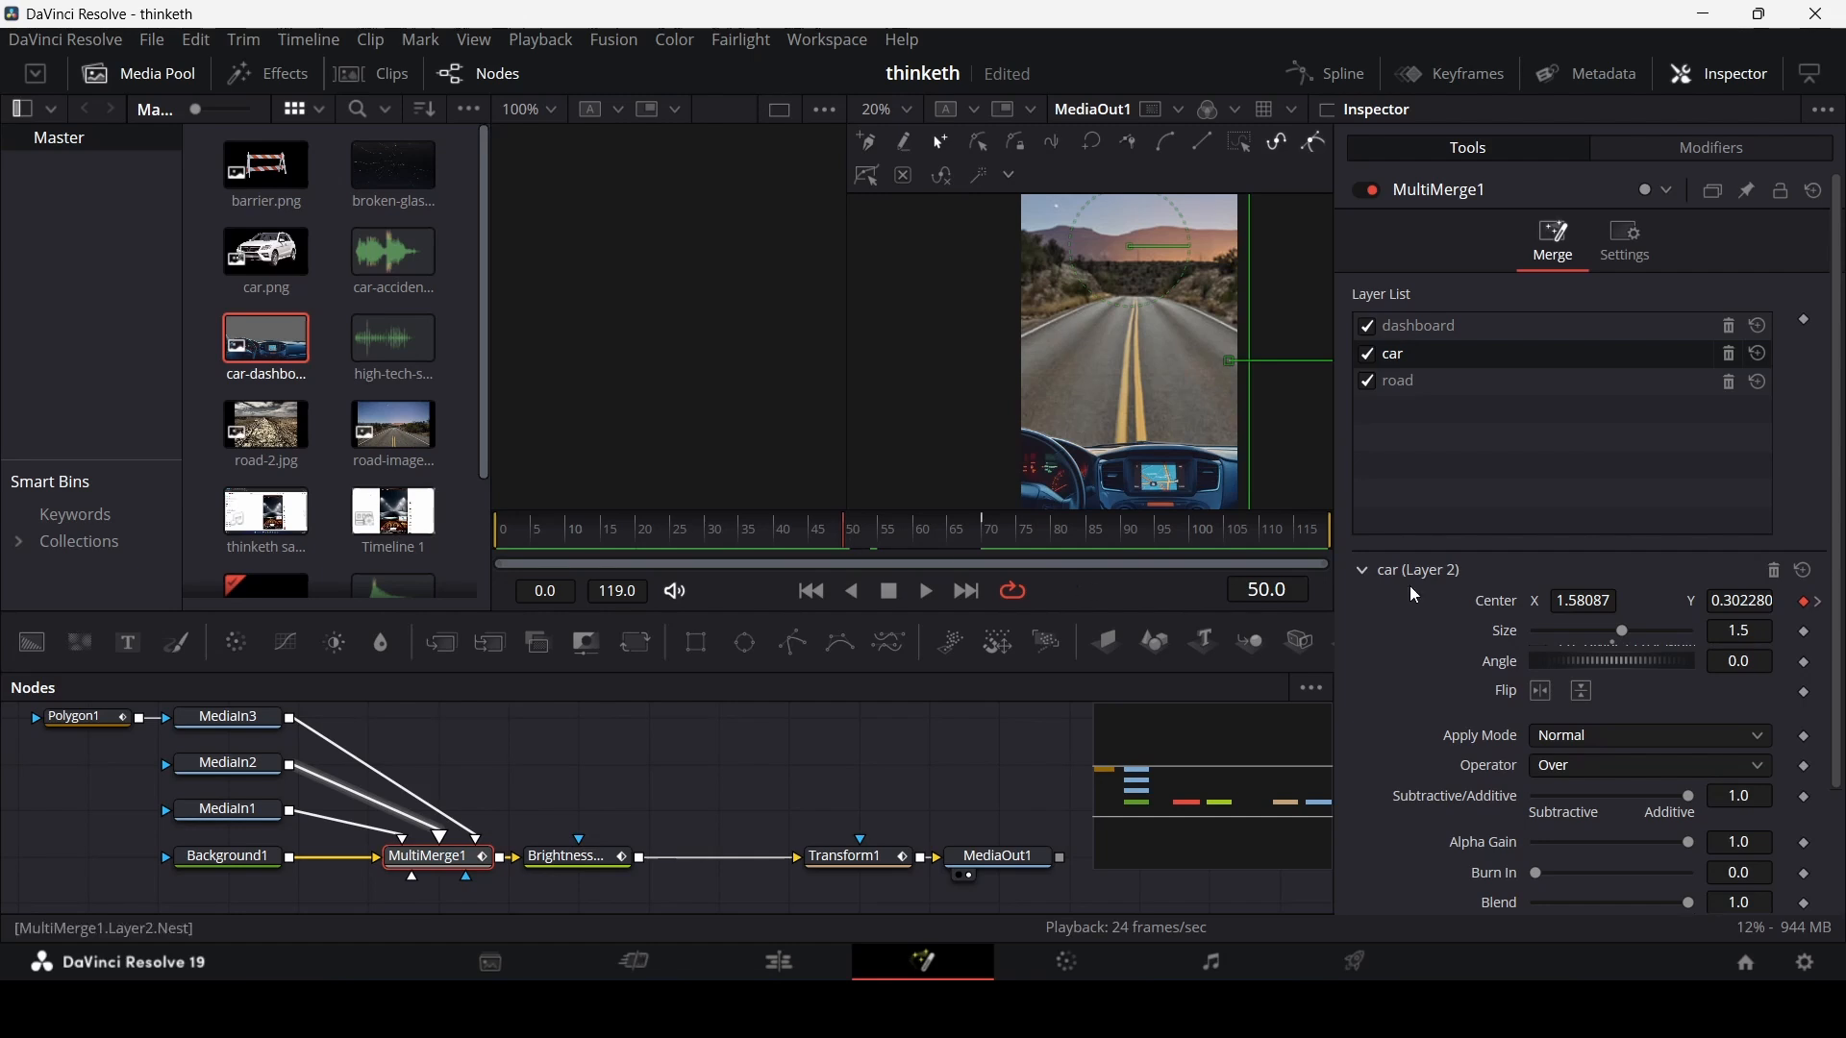
{"action": "left_click_drag", "start_coordinate": [1760, 600], "coordinate": [1843, 600]}
{"action": "key", "text": "ctrl+z"}
{"action": "left_click_drag", "start_coordinate": [1596, 601], "coordinate": [1827, 601]}
- Play back the animation from frame 0 to check the car's entrance
{"action": "left_click", "coordinate": [499, 531]}
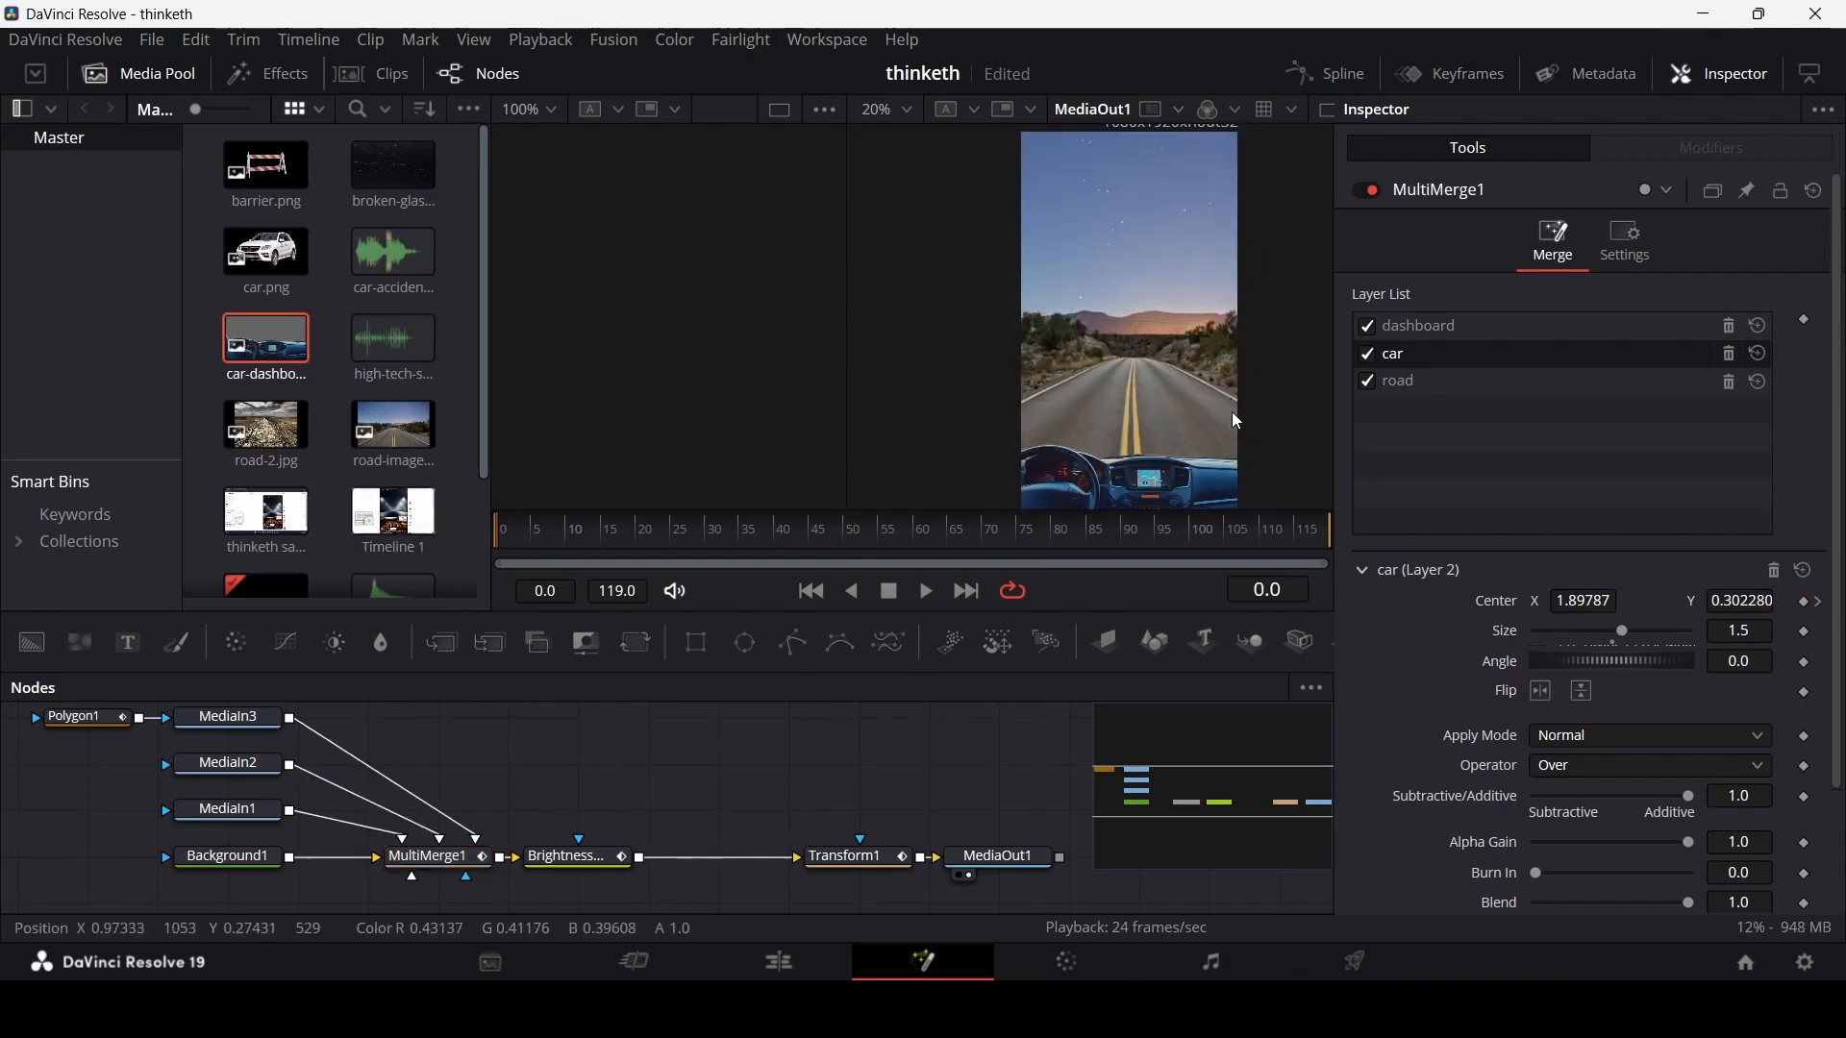
{"action": "key", "text": "space"}
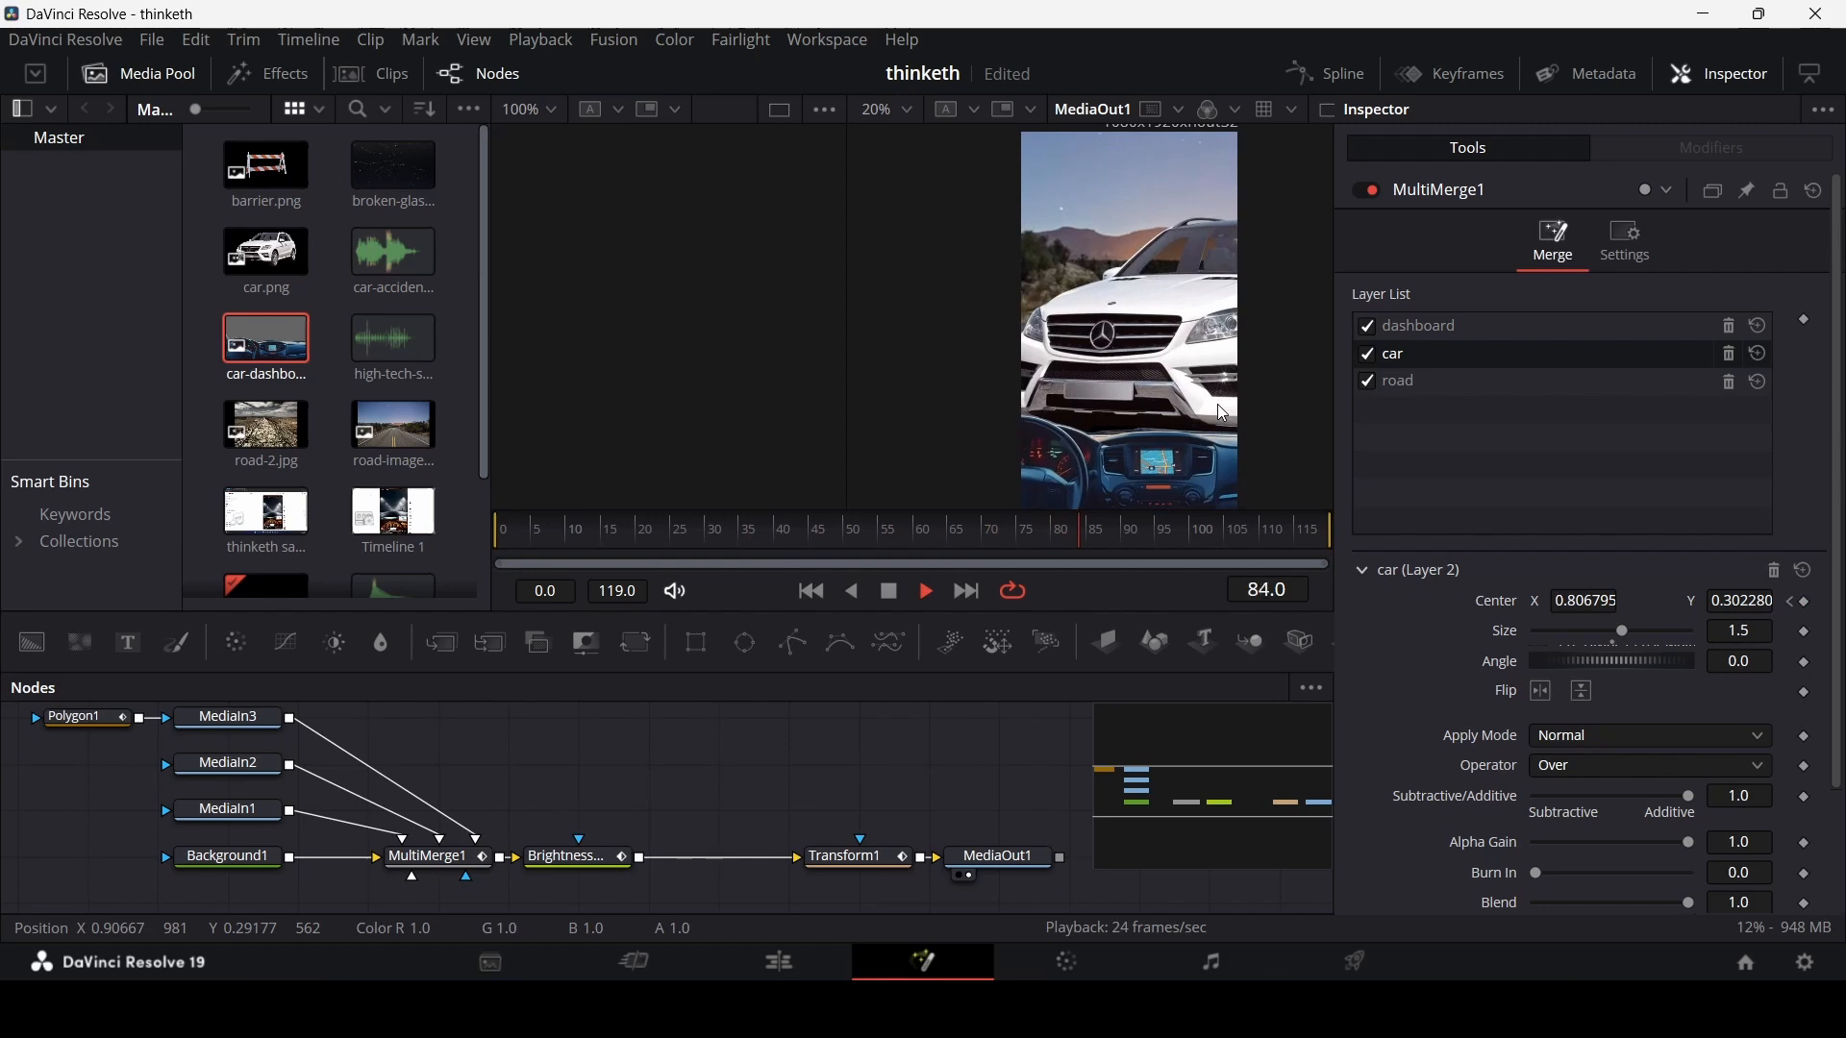
{"action": "key", "text": "space"}
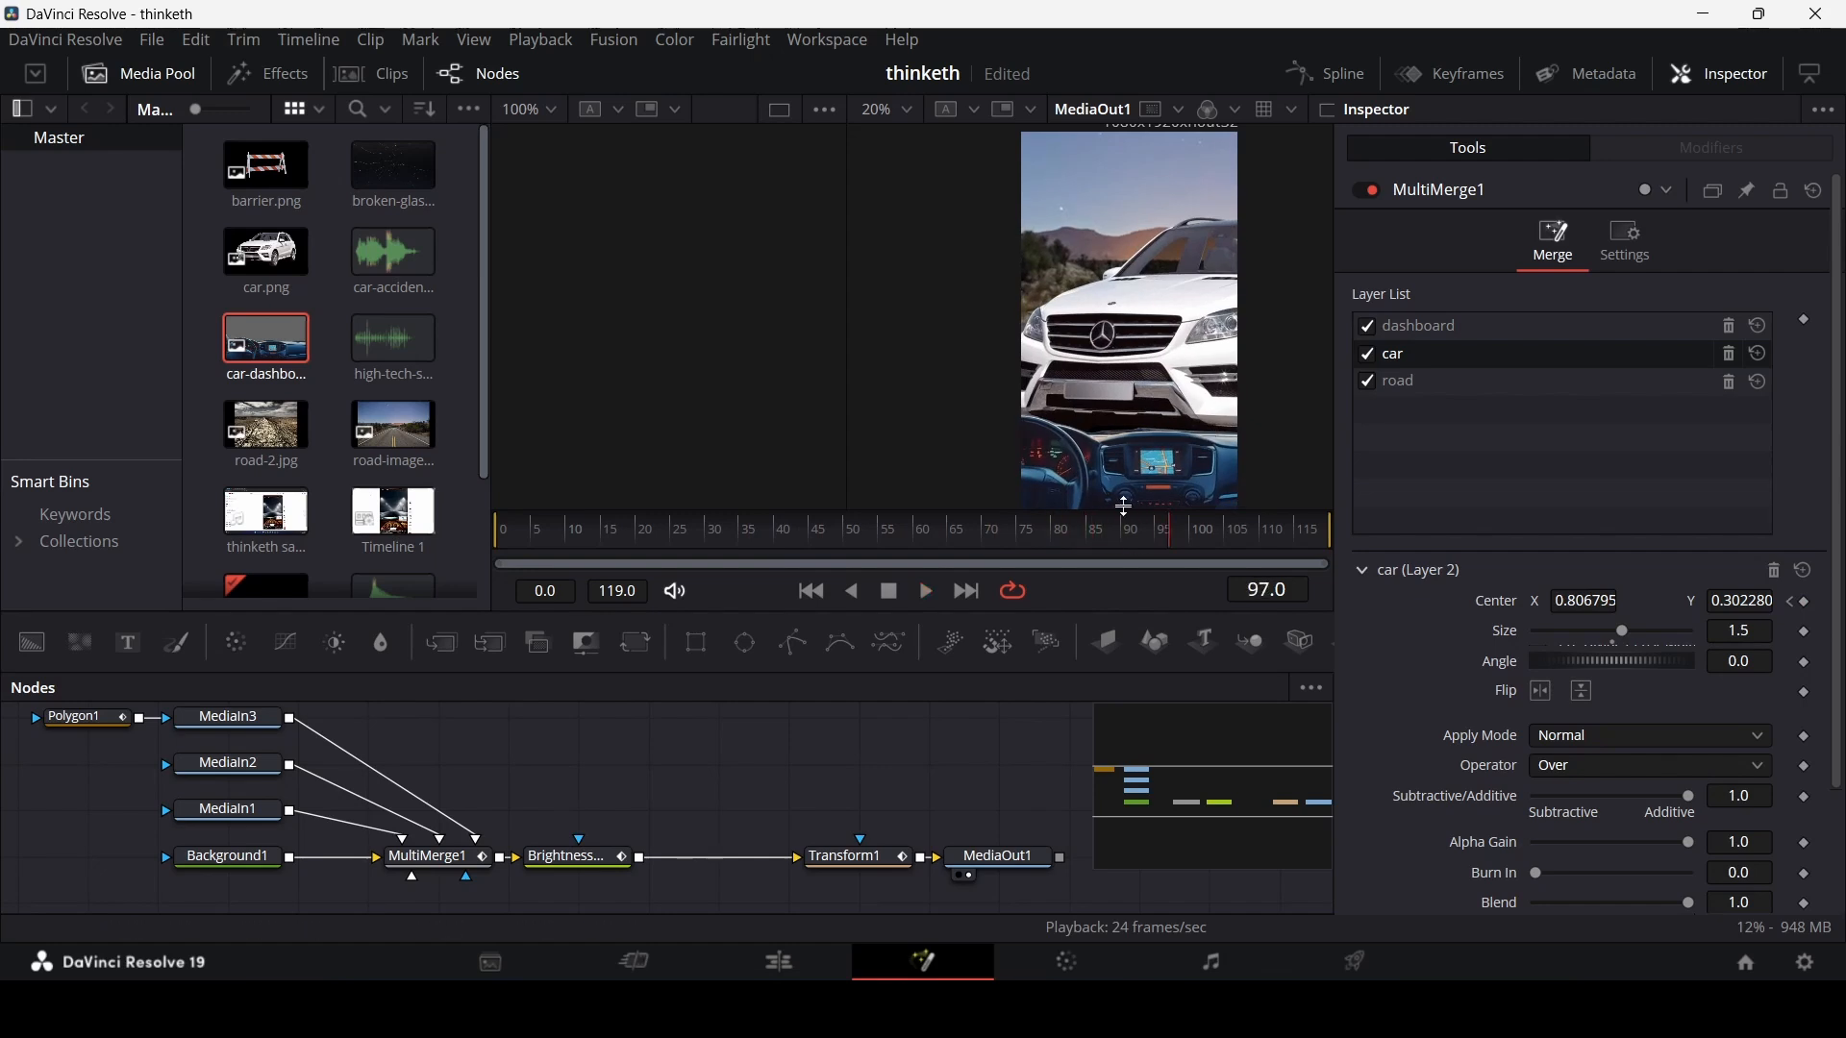
- Add a Color Corrector node and place it between Transform1 and MediaOut1
{"action": "left_click", "coordinate": [593, 866]}
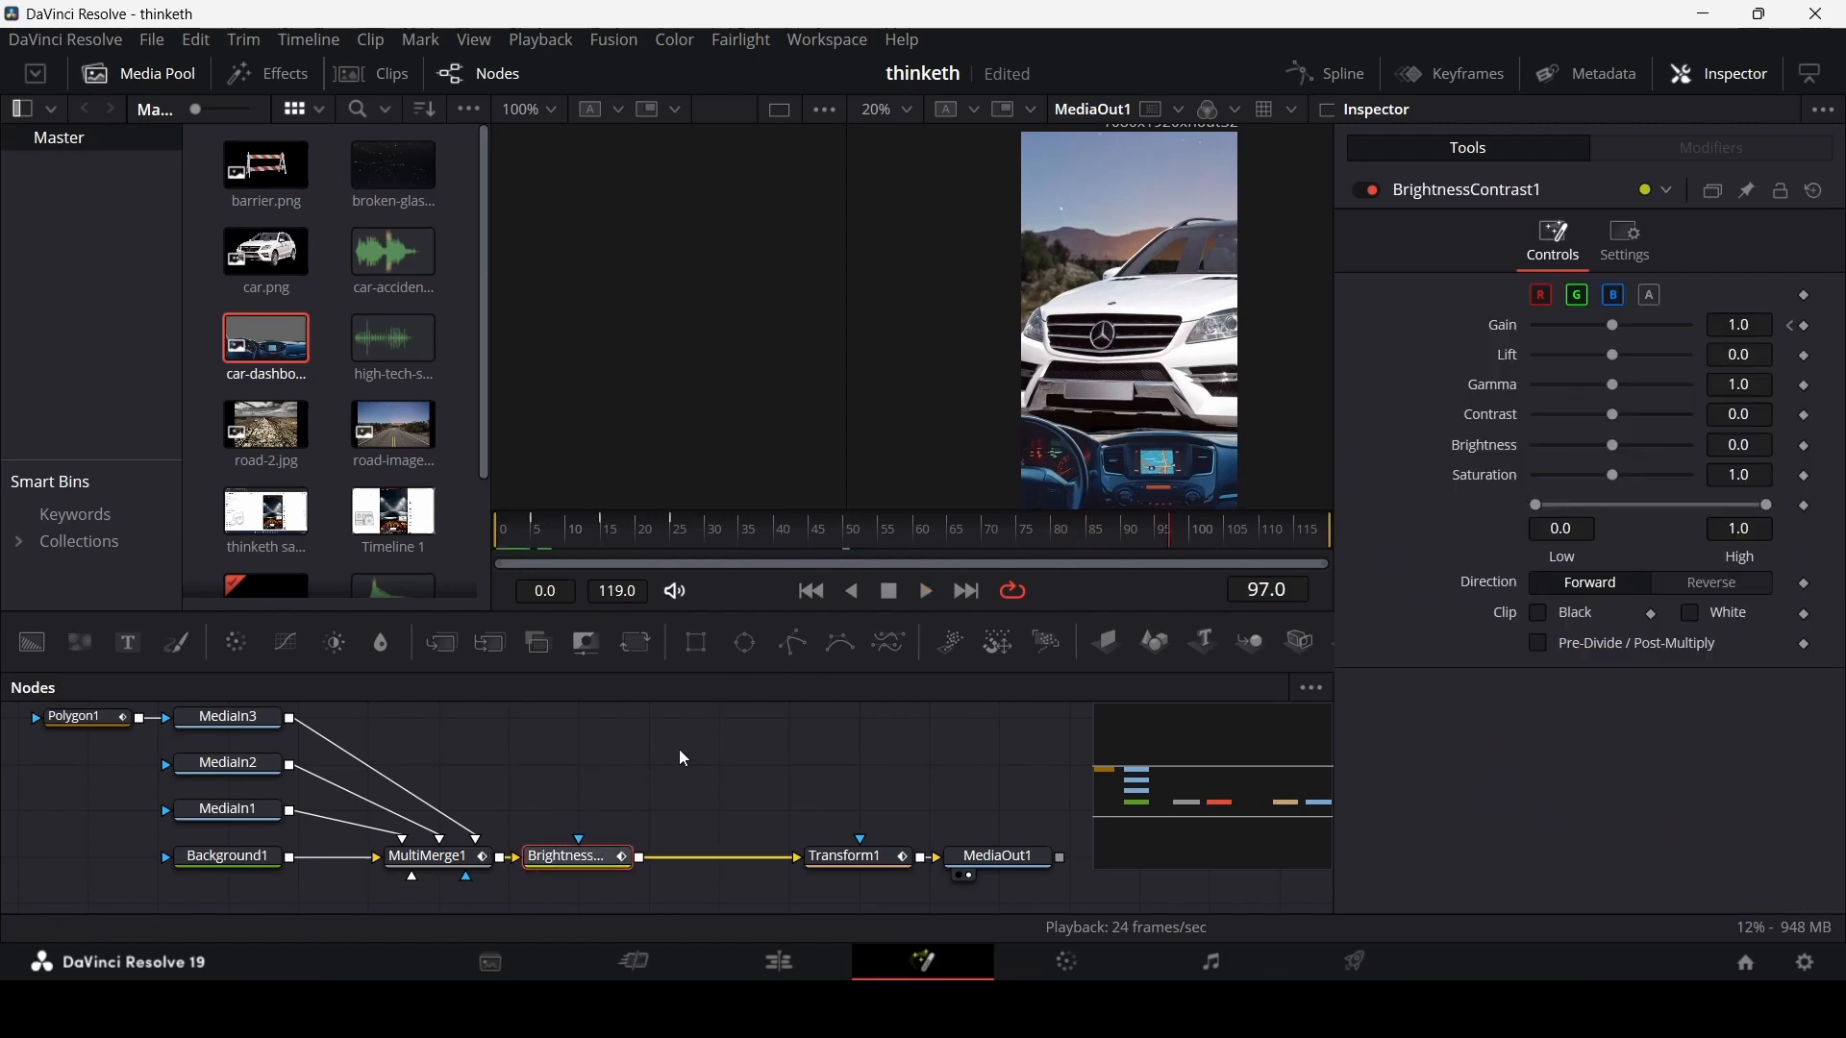
{"action": "left_click", "coordinate": [239, 648]}
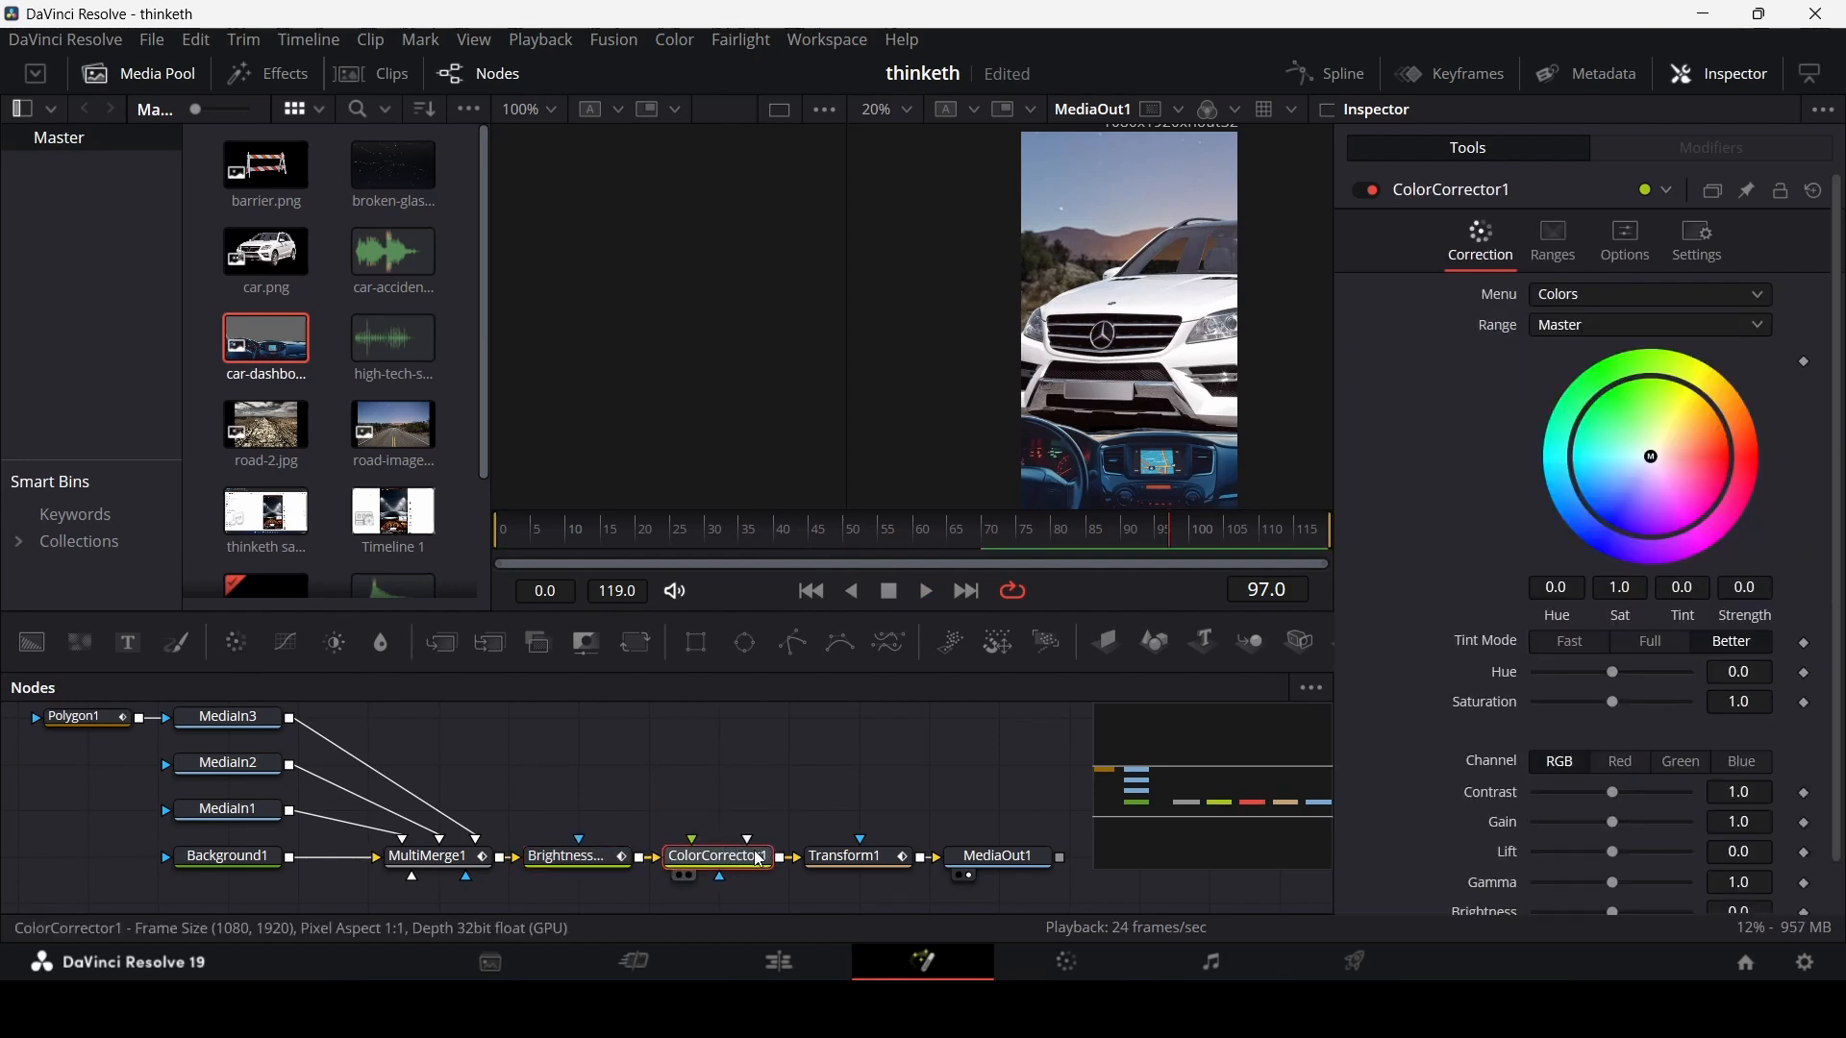
{"action": "left_click_drag", "start_coordinate": [758, 856], "coordinate": [757, 806]}
{"action": "mouse_move", "coordinate": [859, 856]}
{"action": "left_mouse_down"}
{"action": "mouse_move", "coordinate": [723, 867]}
{"action": "mouse_move", "coordinate": [858, 820]}
{"action": "mouse_move", "coordinate": [860, 856]}
{"action": "left_mouse_up"}
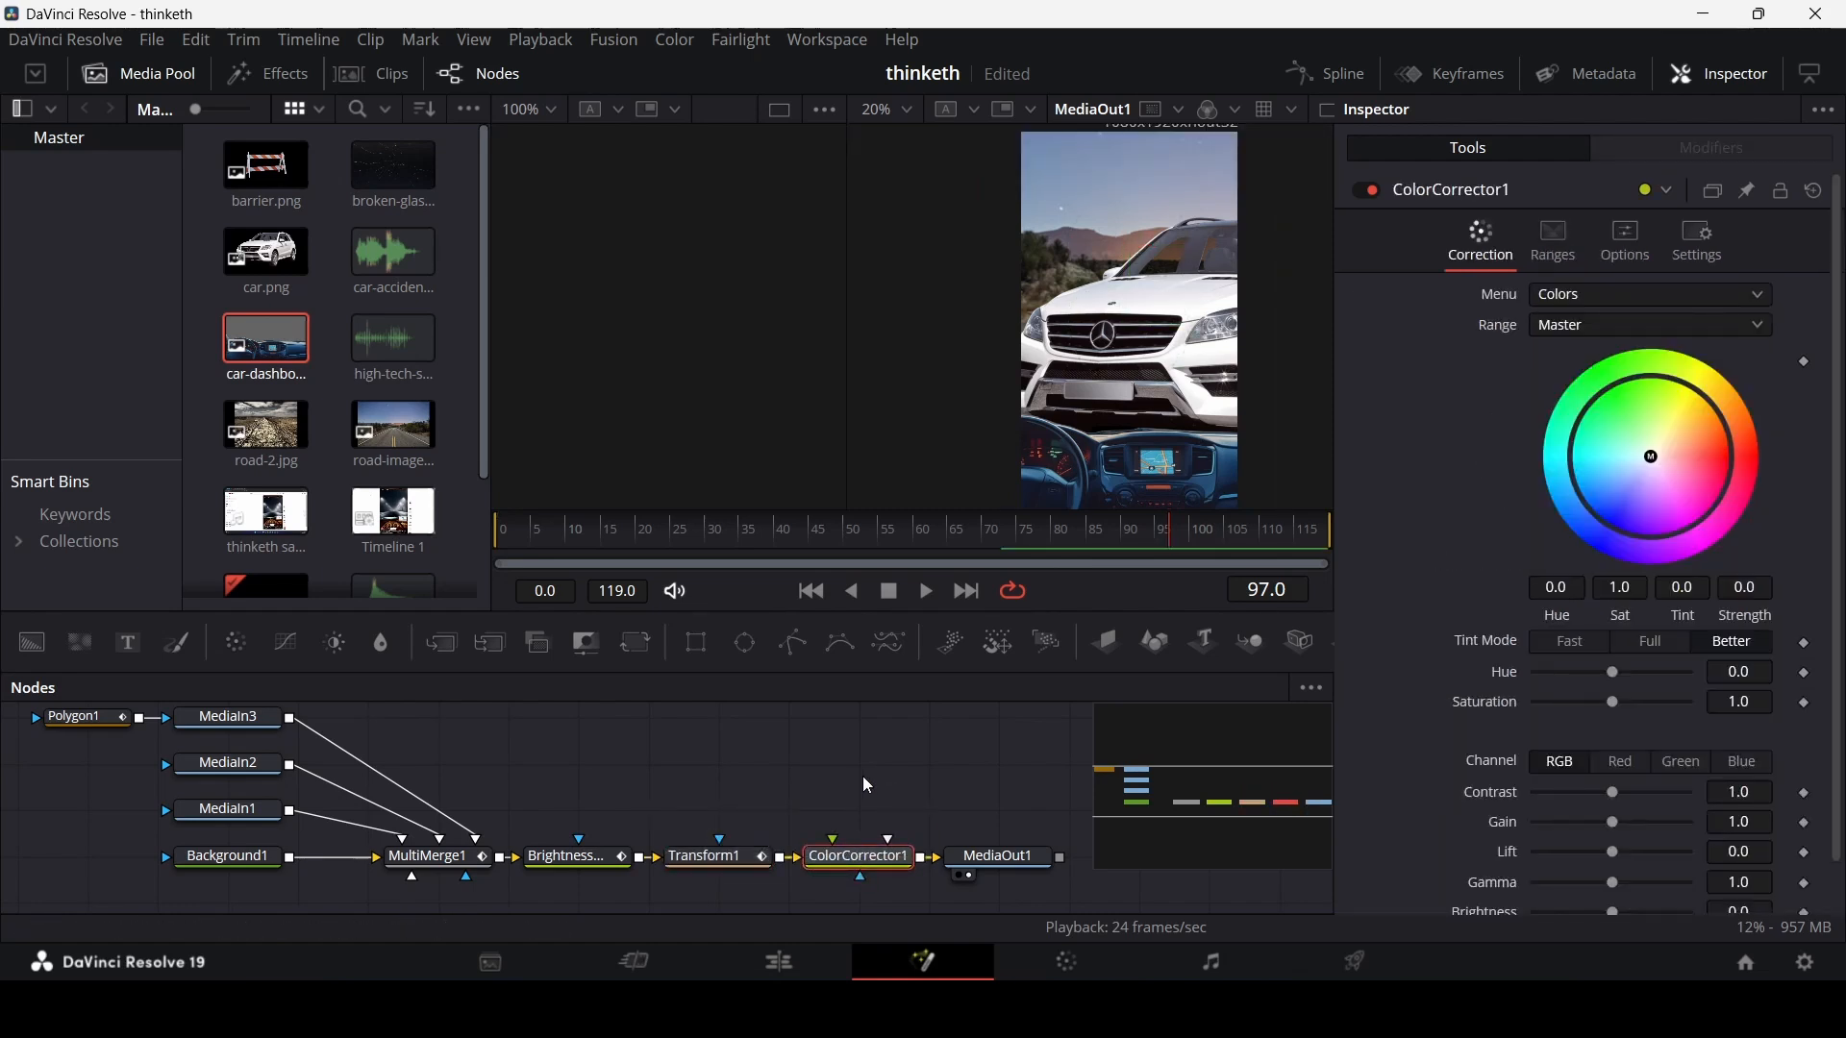
- Keyframe ColorCorrector1's neutral color wheel and its Gain of 1.0 on frame 72
{"action": "left_click_drag", "start_coordinate": [811, 527], "coordinate": [997, 540]}
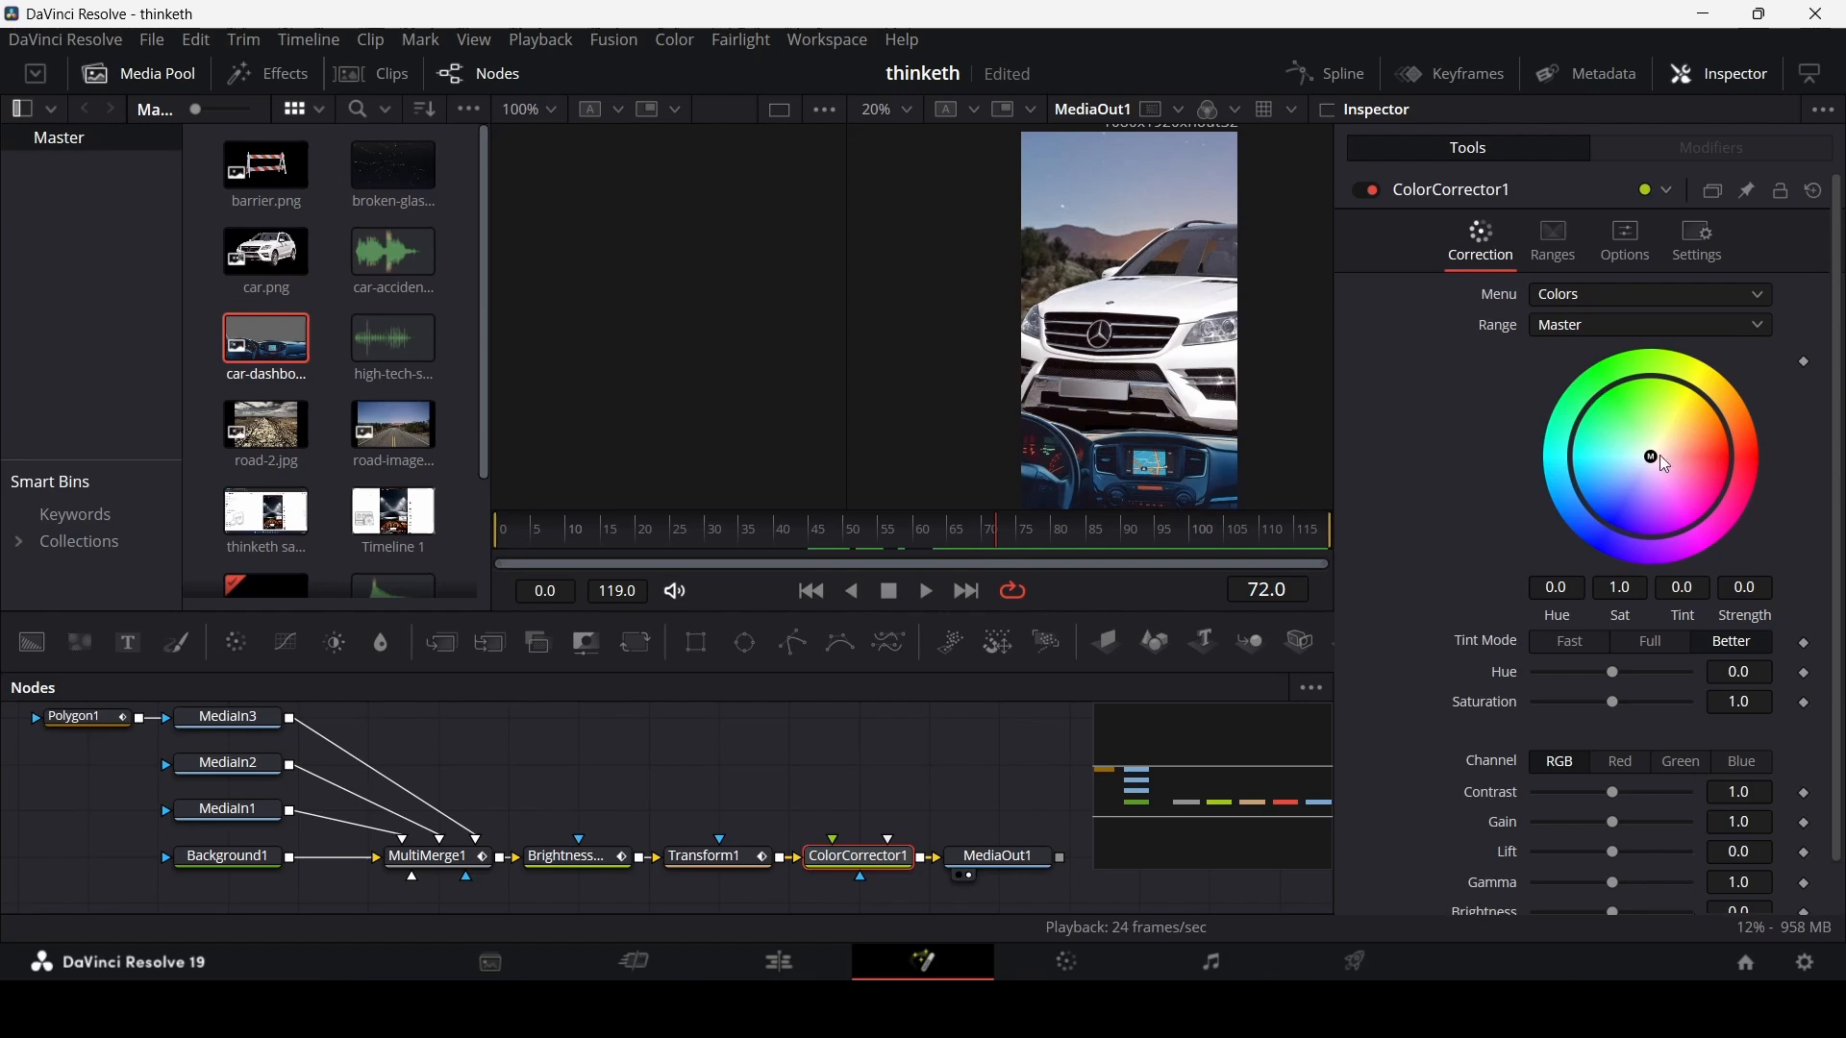
{"action": "left_click", "coordinate": [1805, 367]}
{"action": "scroll", "coordinate": [1704, 477], "scroll_direction": "down", "scroll_amount": 1}
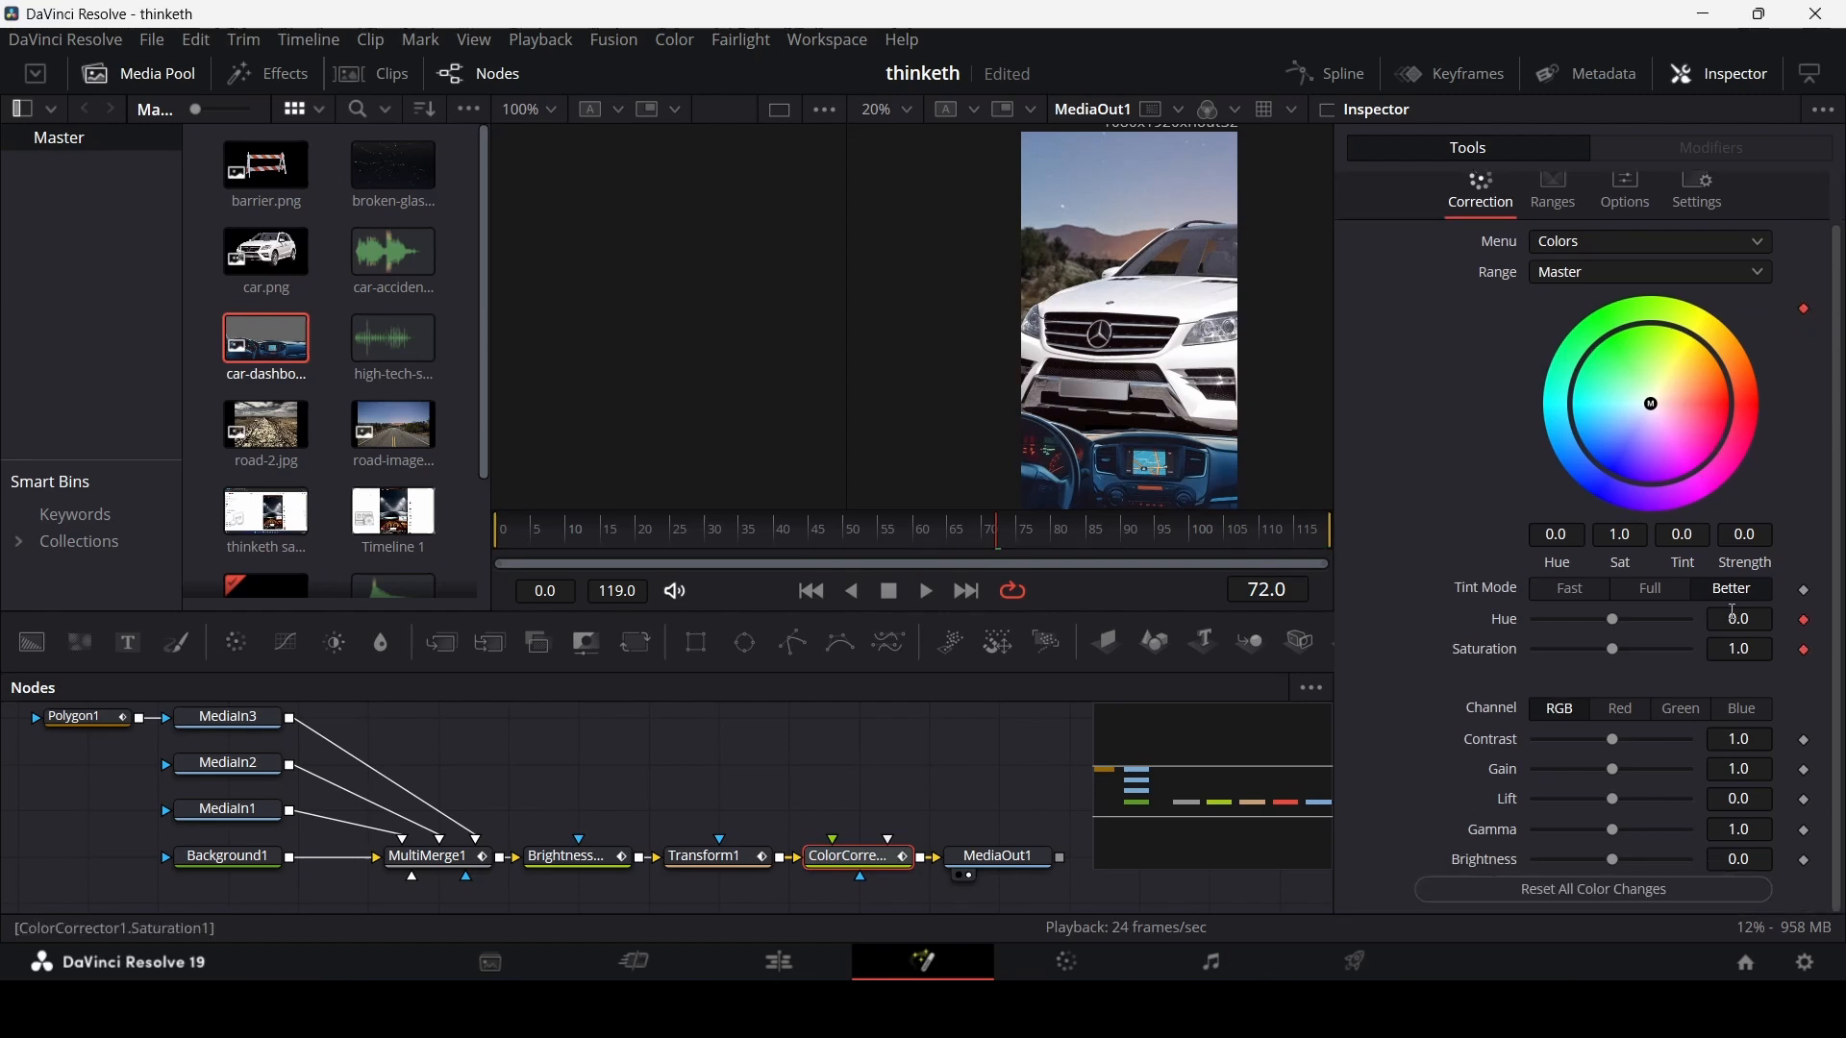
{"action": "left_click", "coordinate": [1805, 772]}
- On frame 85, tint the Master range strongly red and lower Gain to 0.77, and play back the color change
{"action": "left_click_drag", "start_coordinate": [1029, 539], "coordinate": [1091, 541]}
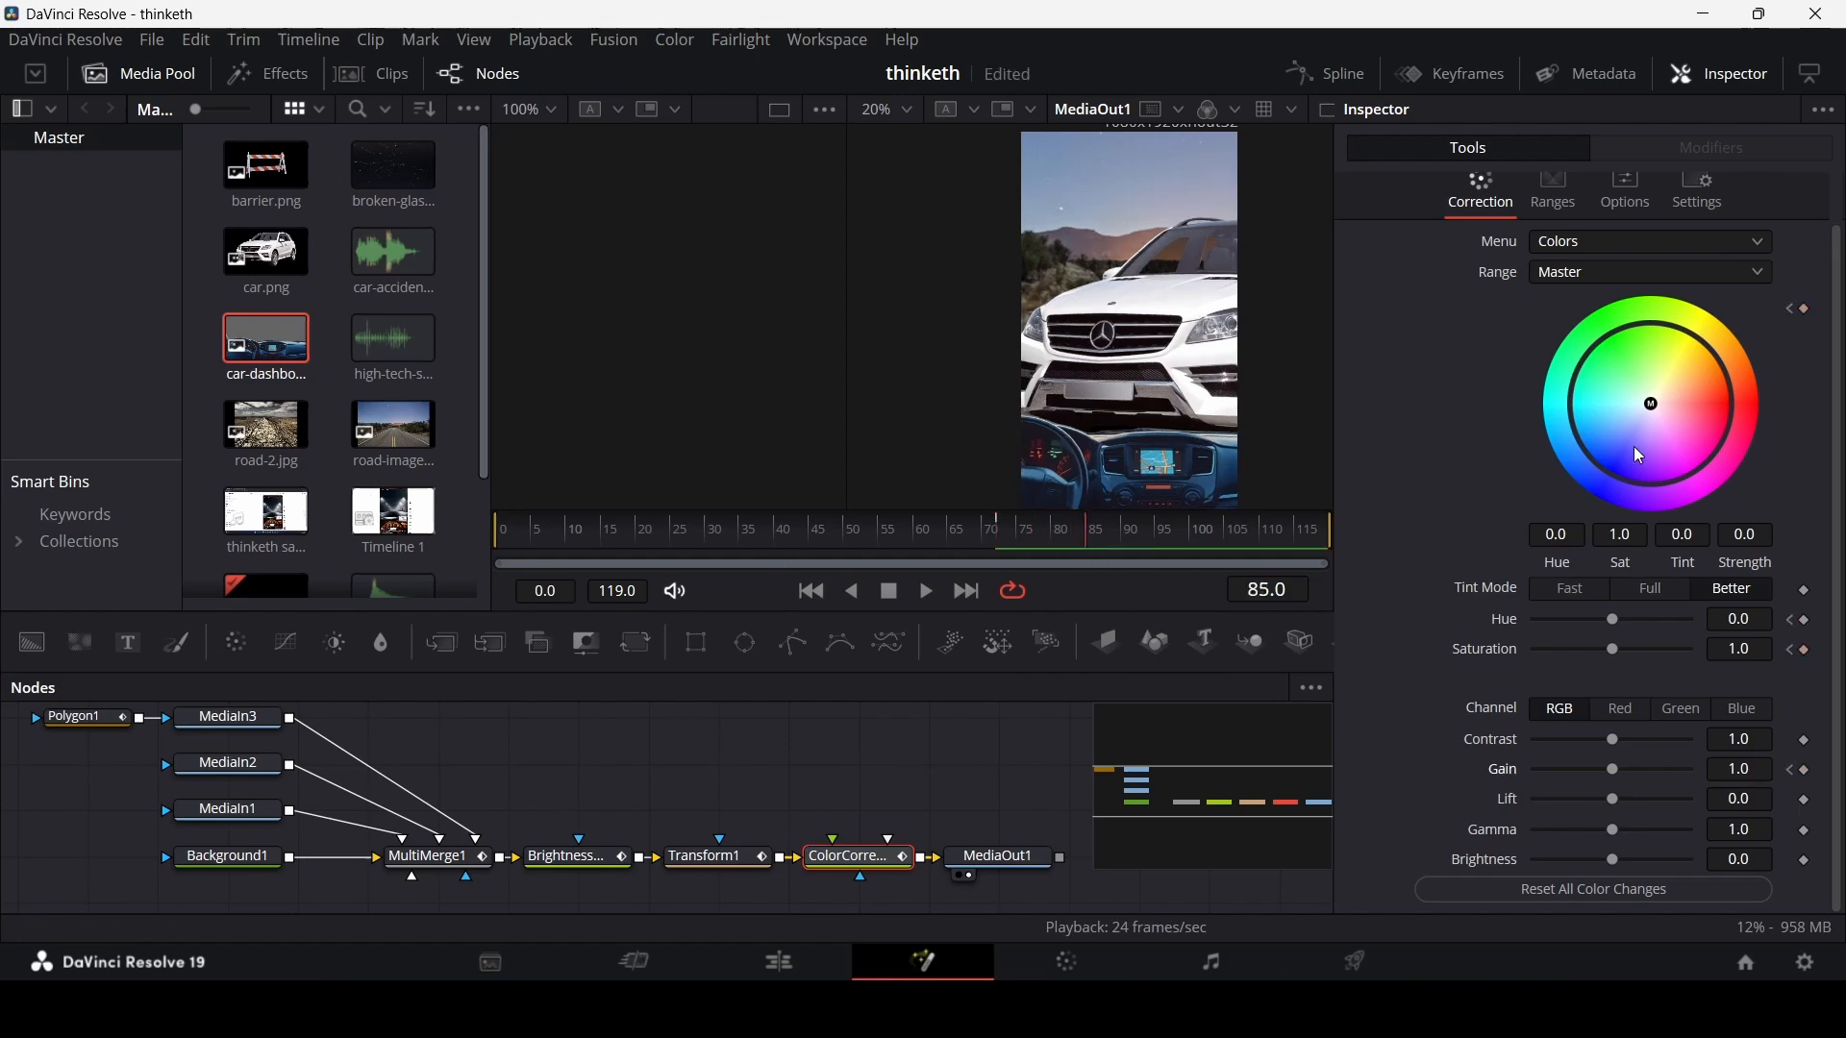
{"action": "left_click_drag", "start_coordinate": [1655, 412], "coordinate": [1748, 400]}
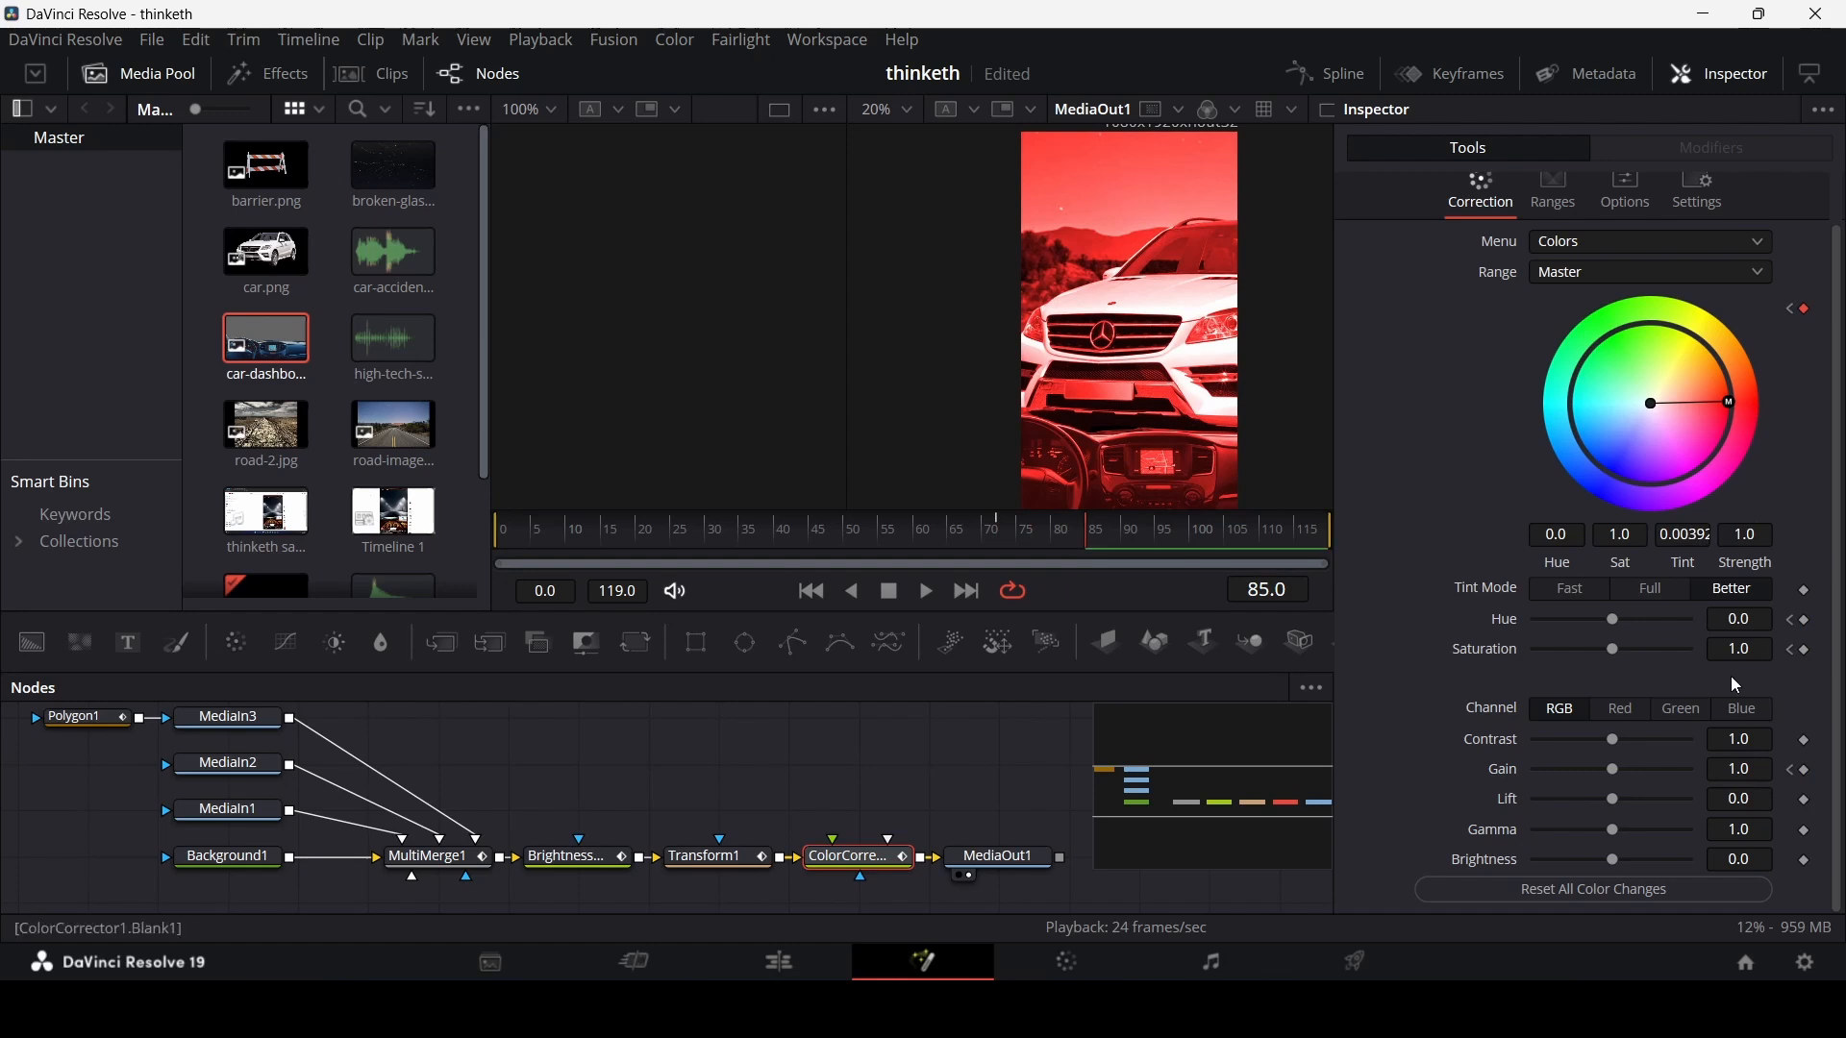
{"action": "left_click_drag", "start_coordinate": [1614, 772], "coordinate": [1595, 773]}
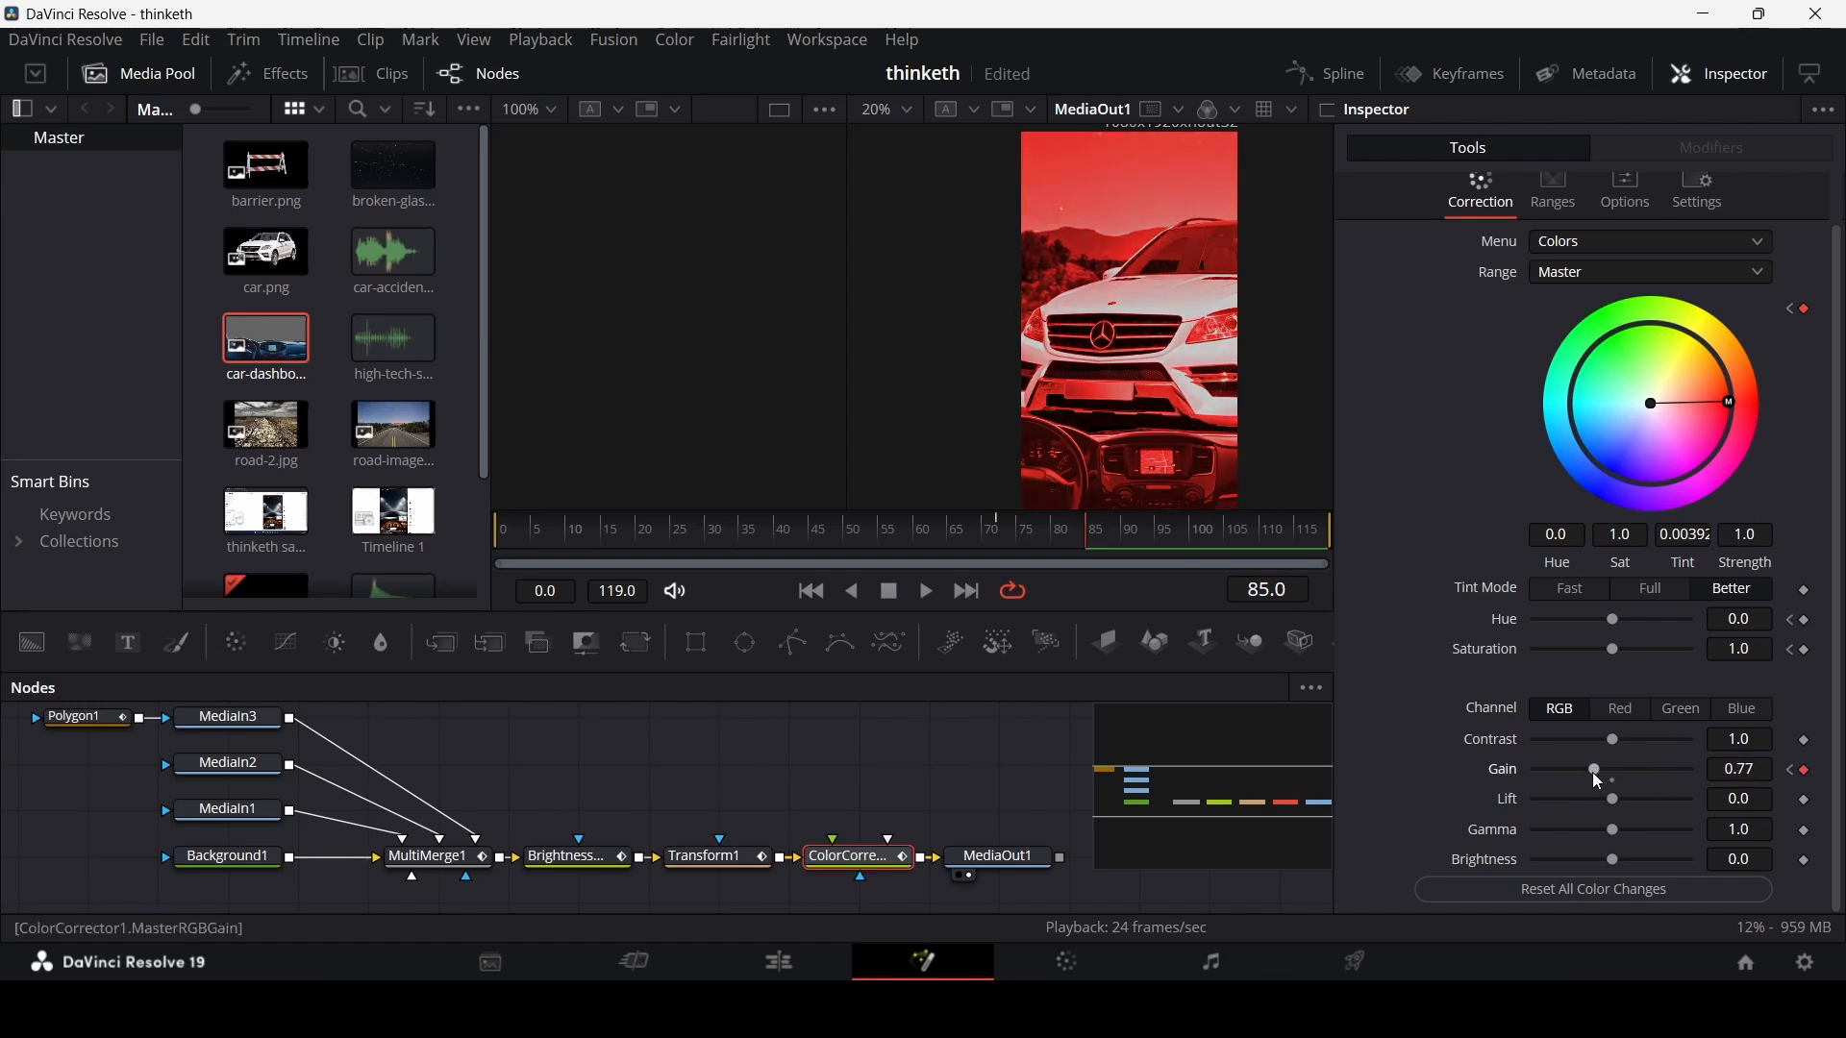
{"action": "left_click", "coordinate": [899, 532]}
{"action": "key", "text": "space"}
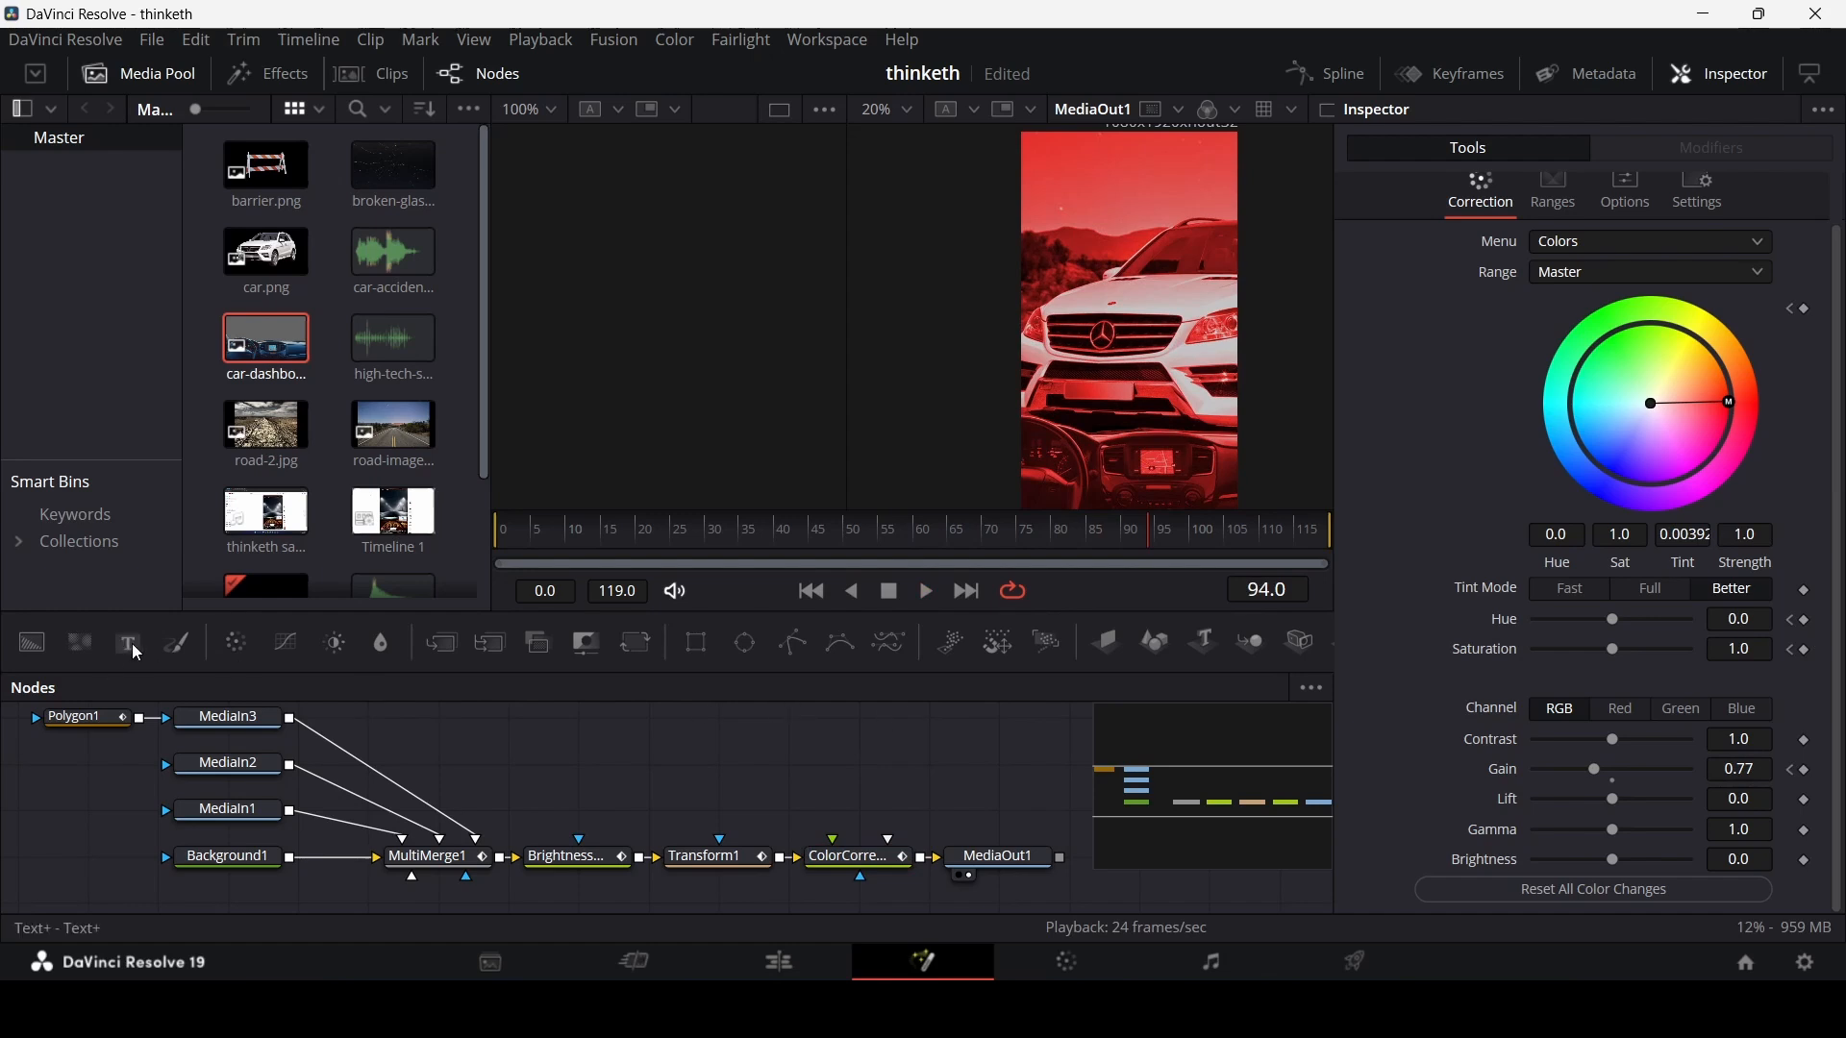
- Add a Text+ node merged over the image between ColorCorrector1 and MediaOut1, and enter the text CRASH
{"action": "left_click_drag", "start_coordinate": [128, 644], "coordinate": [918, 897]}
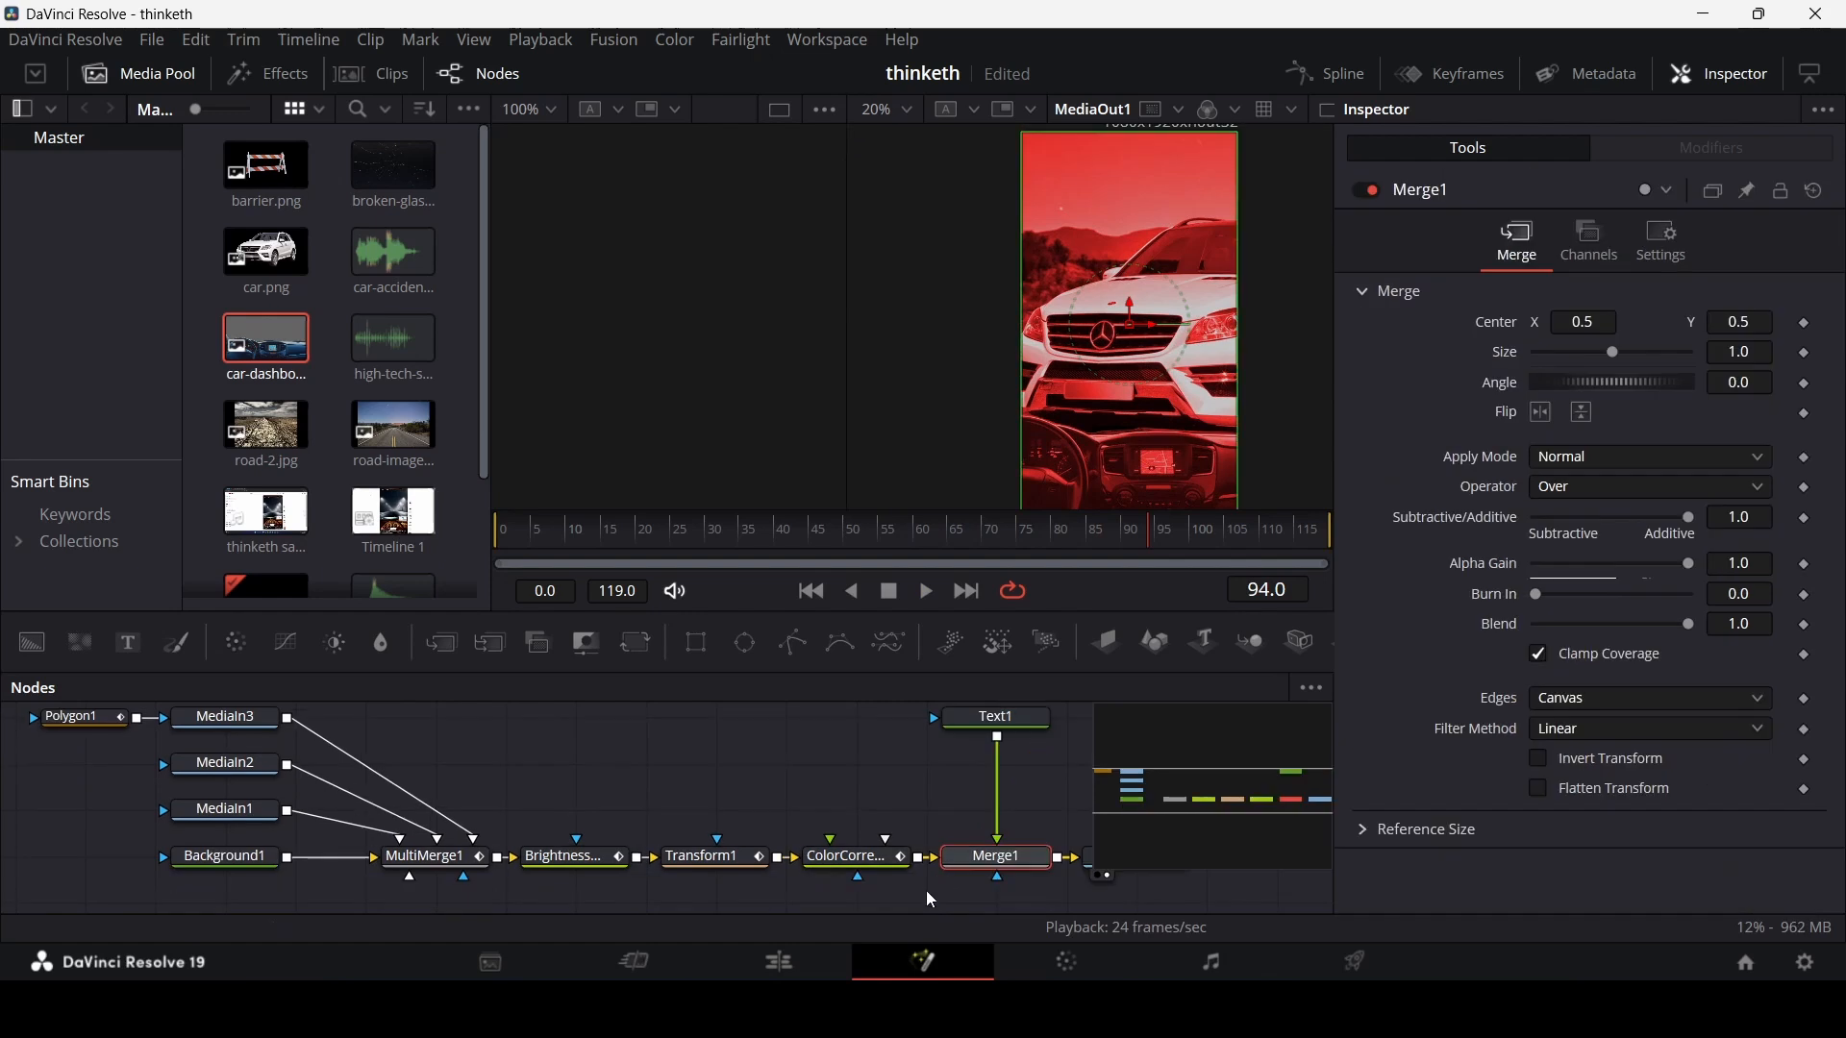
{"action": "left_click_drag", "start_coordinate": [1016, 725], "coordinate": [1019, 757]}
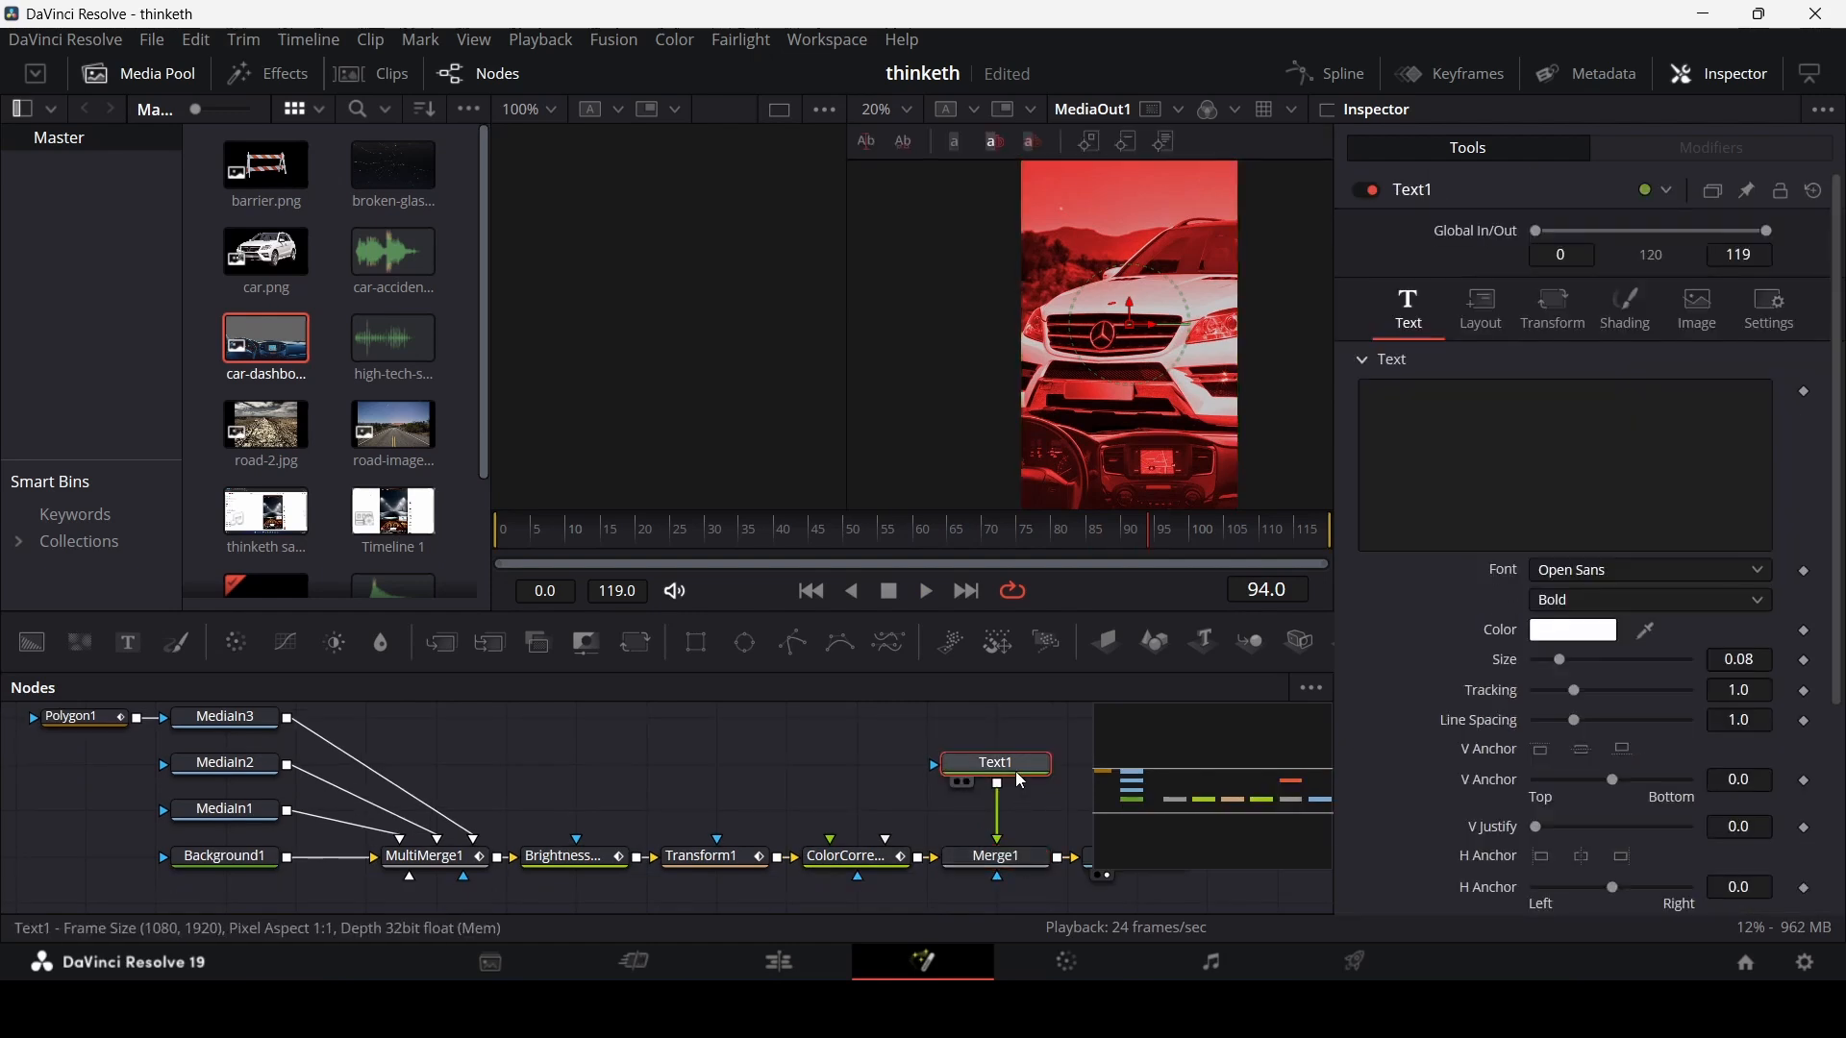
{"action": "left_click", "coordinate": [1546, 469]}
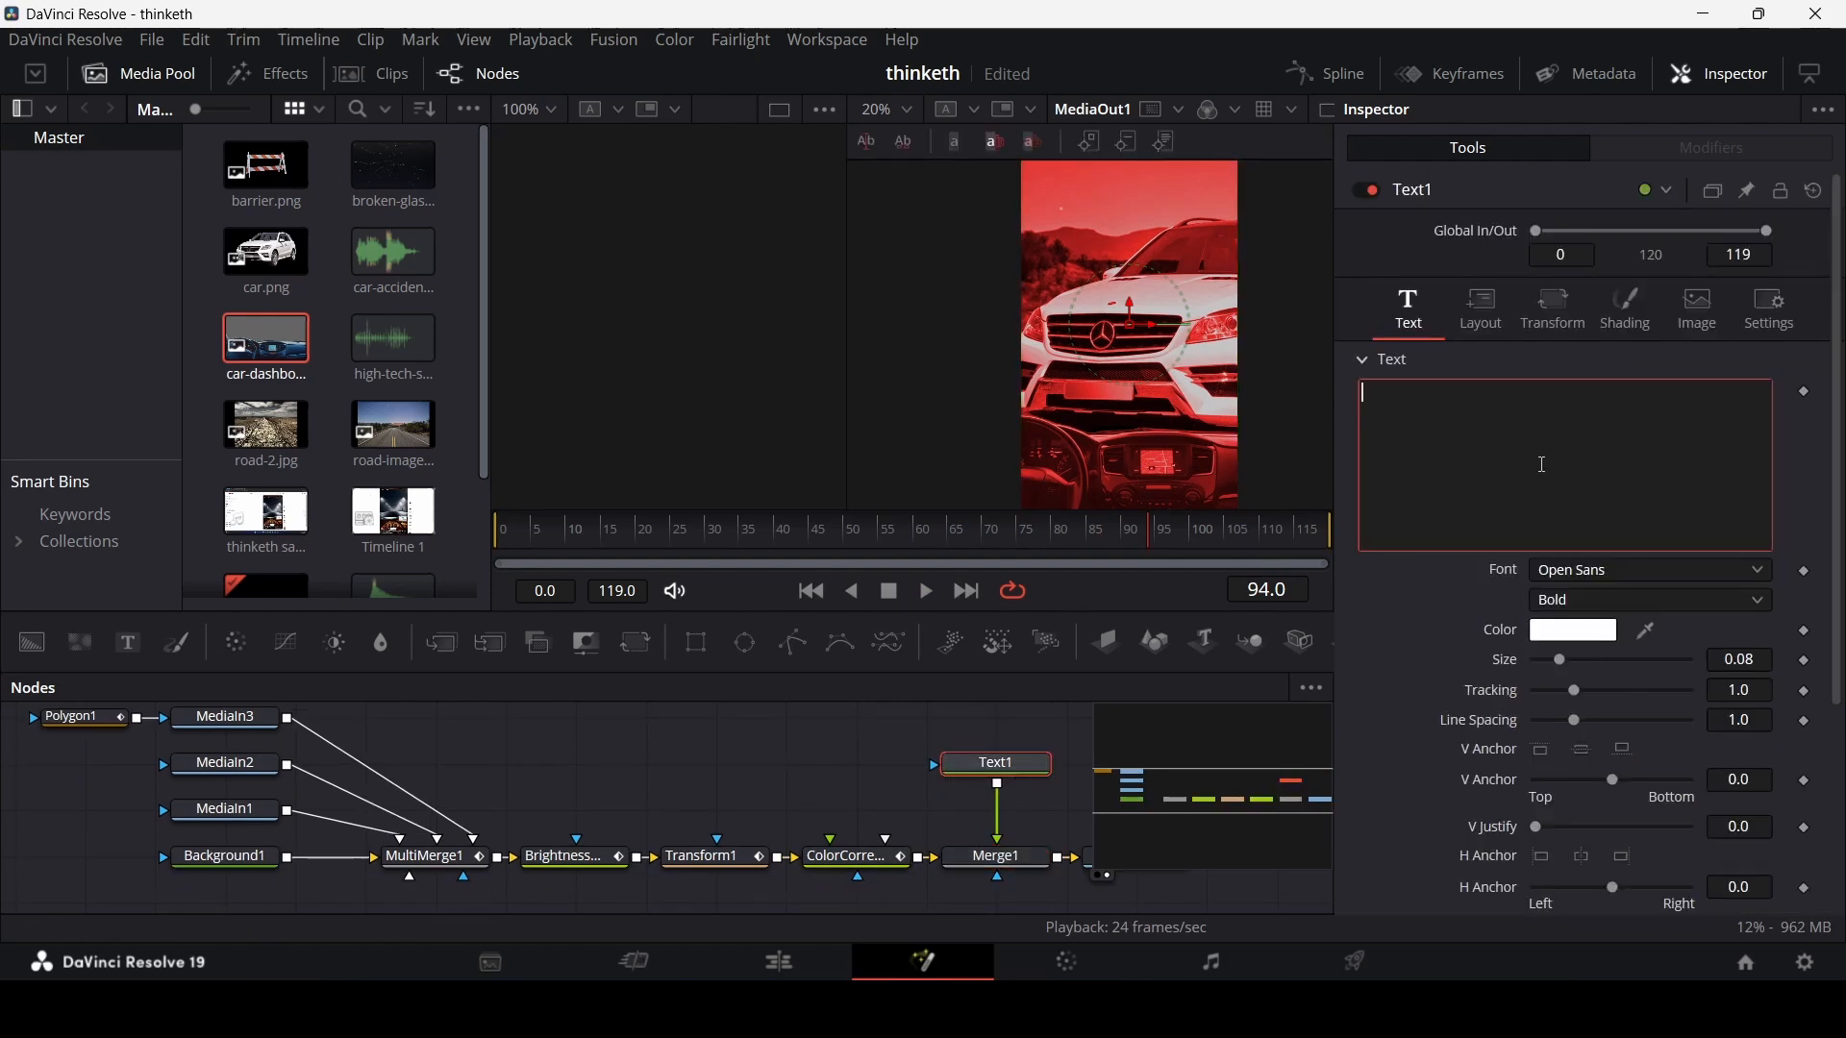
{"action": "type", "text": "CR"}
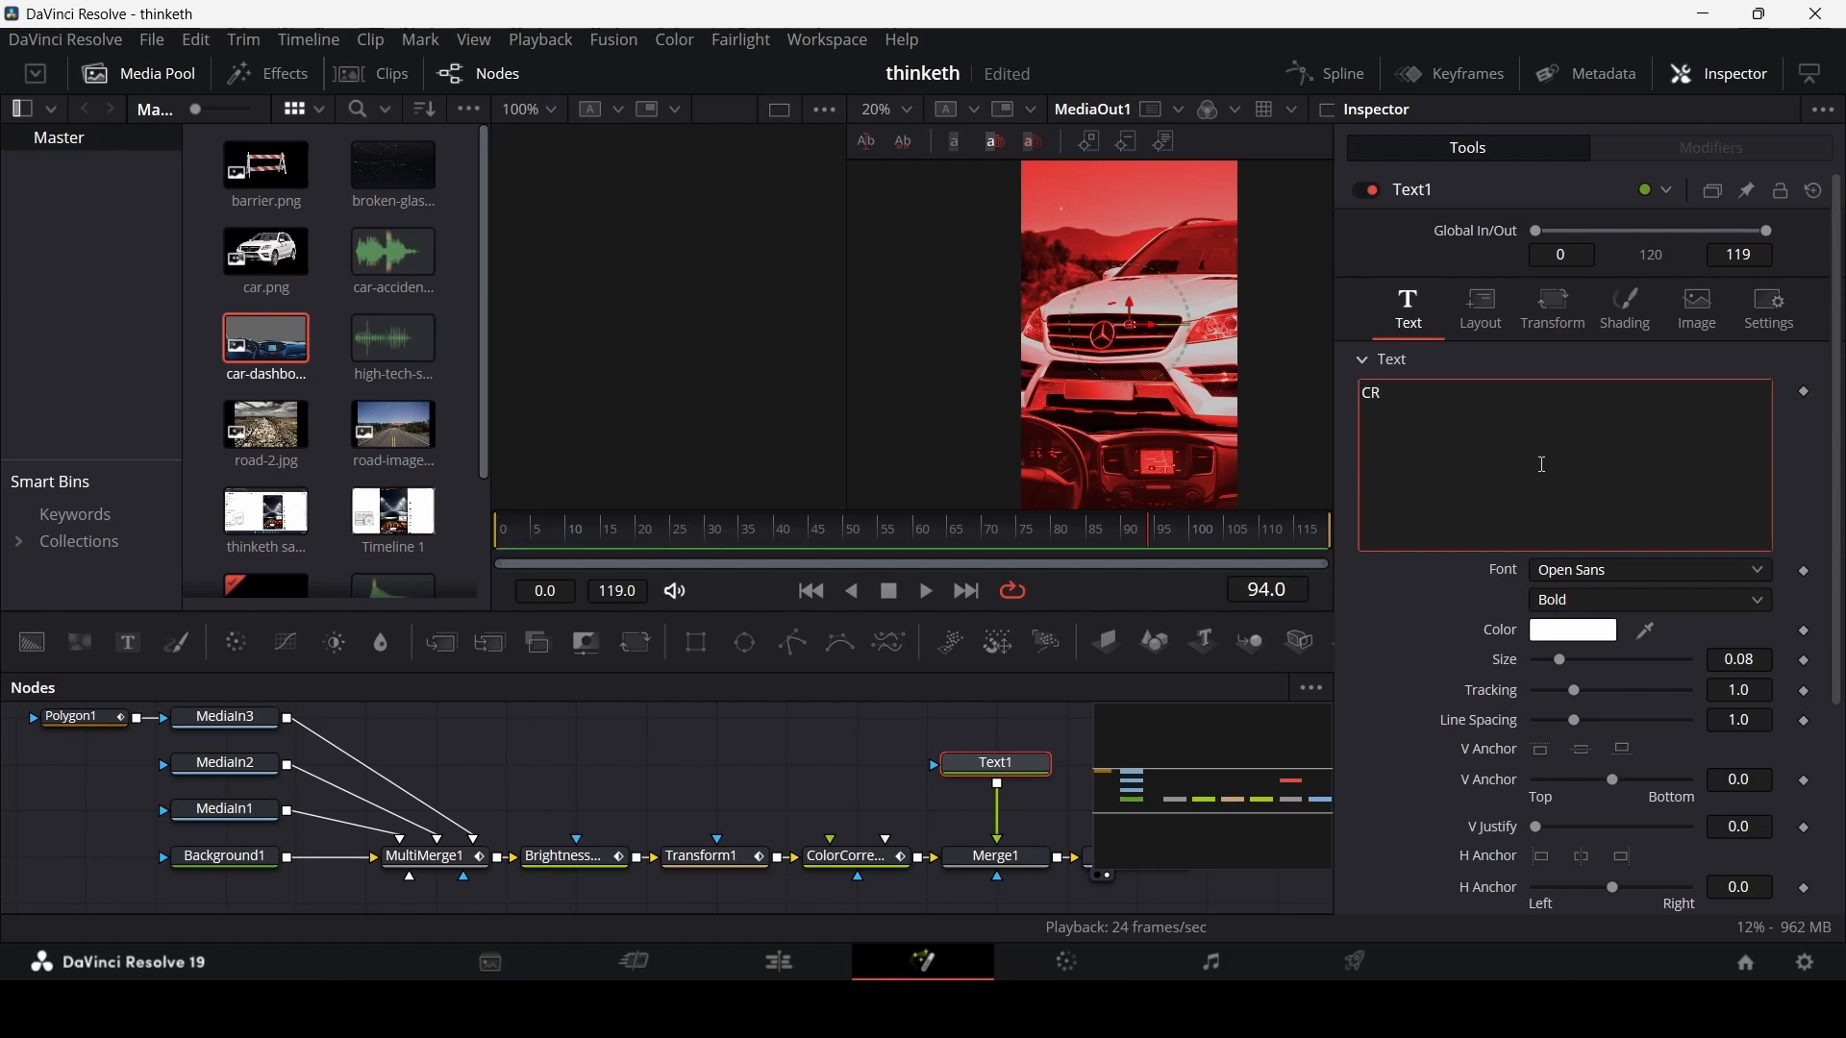
{"action": "type", "text": "ASH"}
- Set the CRASH text's font style to Extrabold and its Size to 0.3819
{"action": "left_click", "coordinate": [1601, 574]}
{"action": "left_click", "coordinate": [1602, 572]}
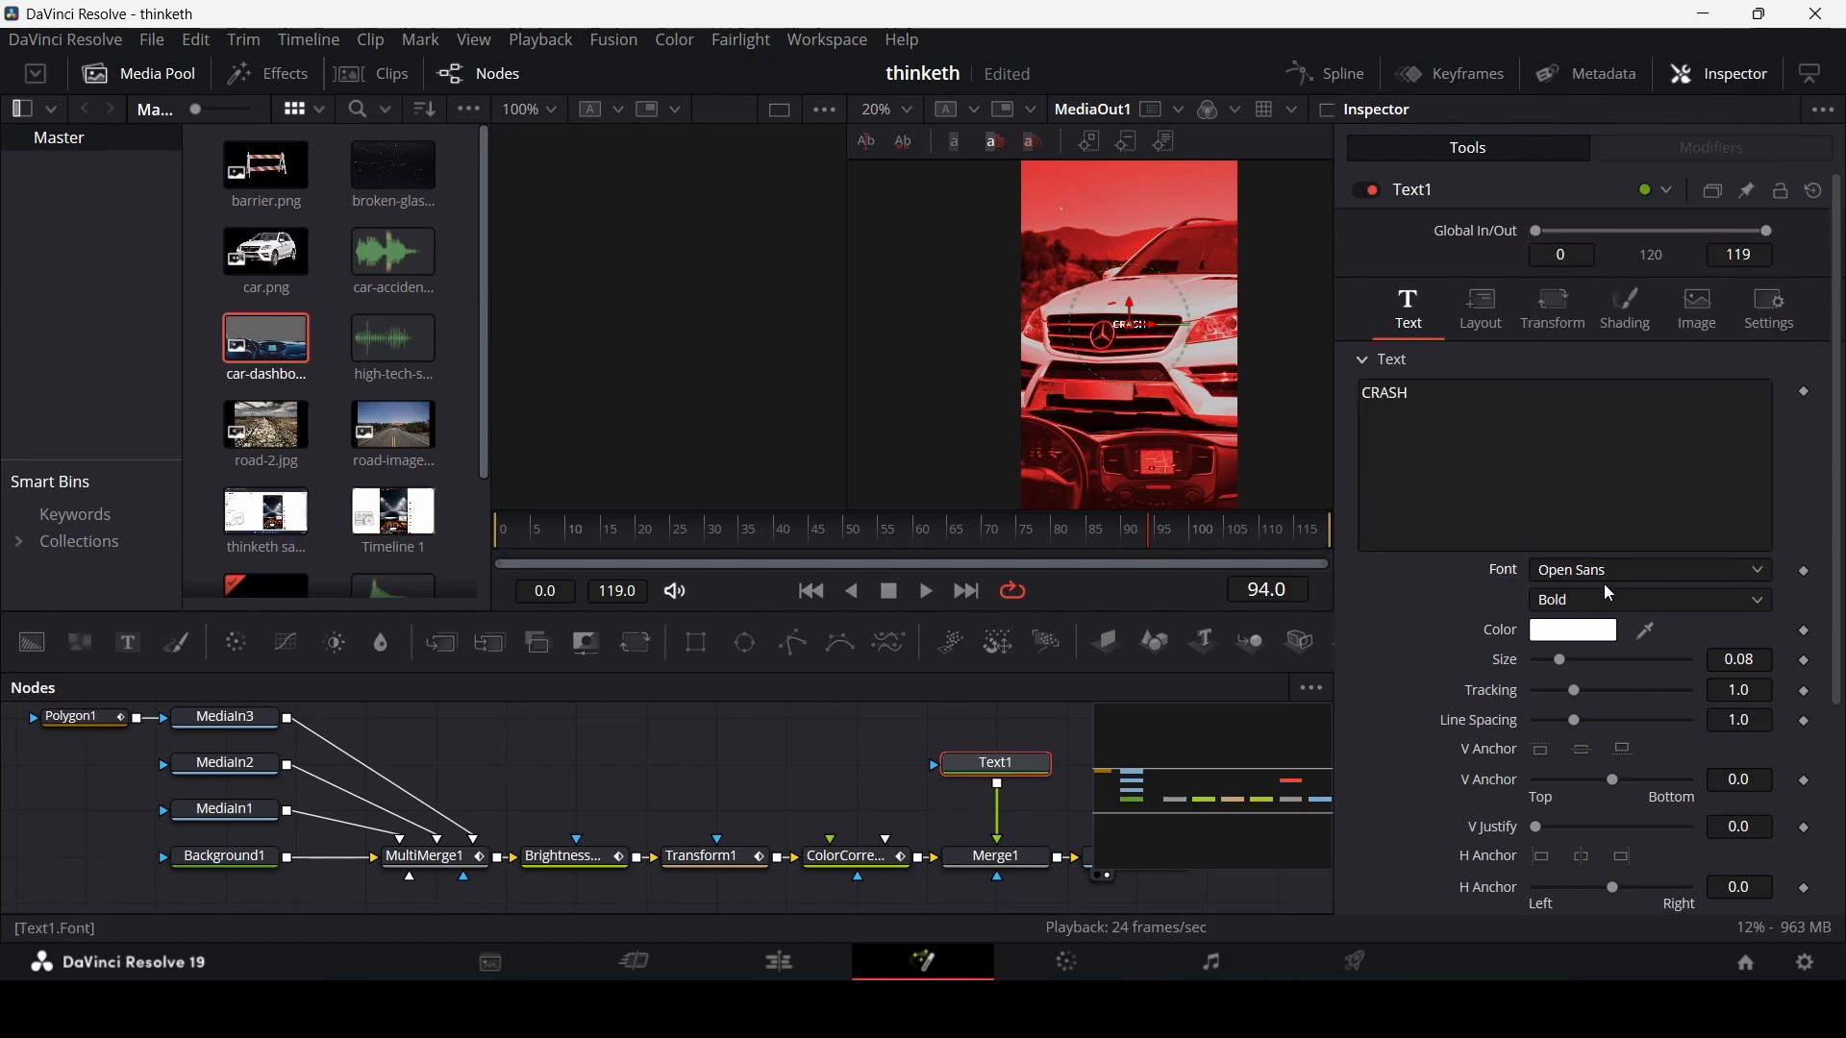
{"action": "left_click", "coordinate": [1606, 601]}
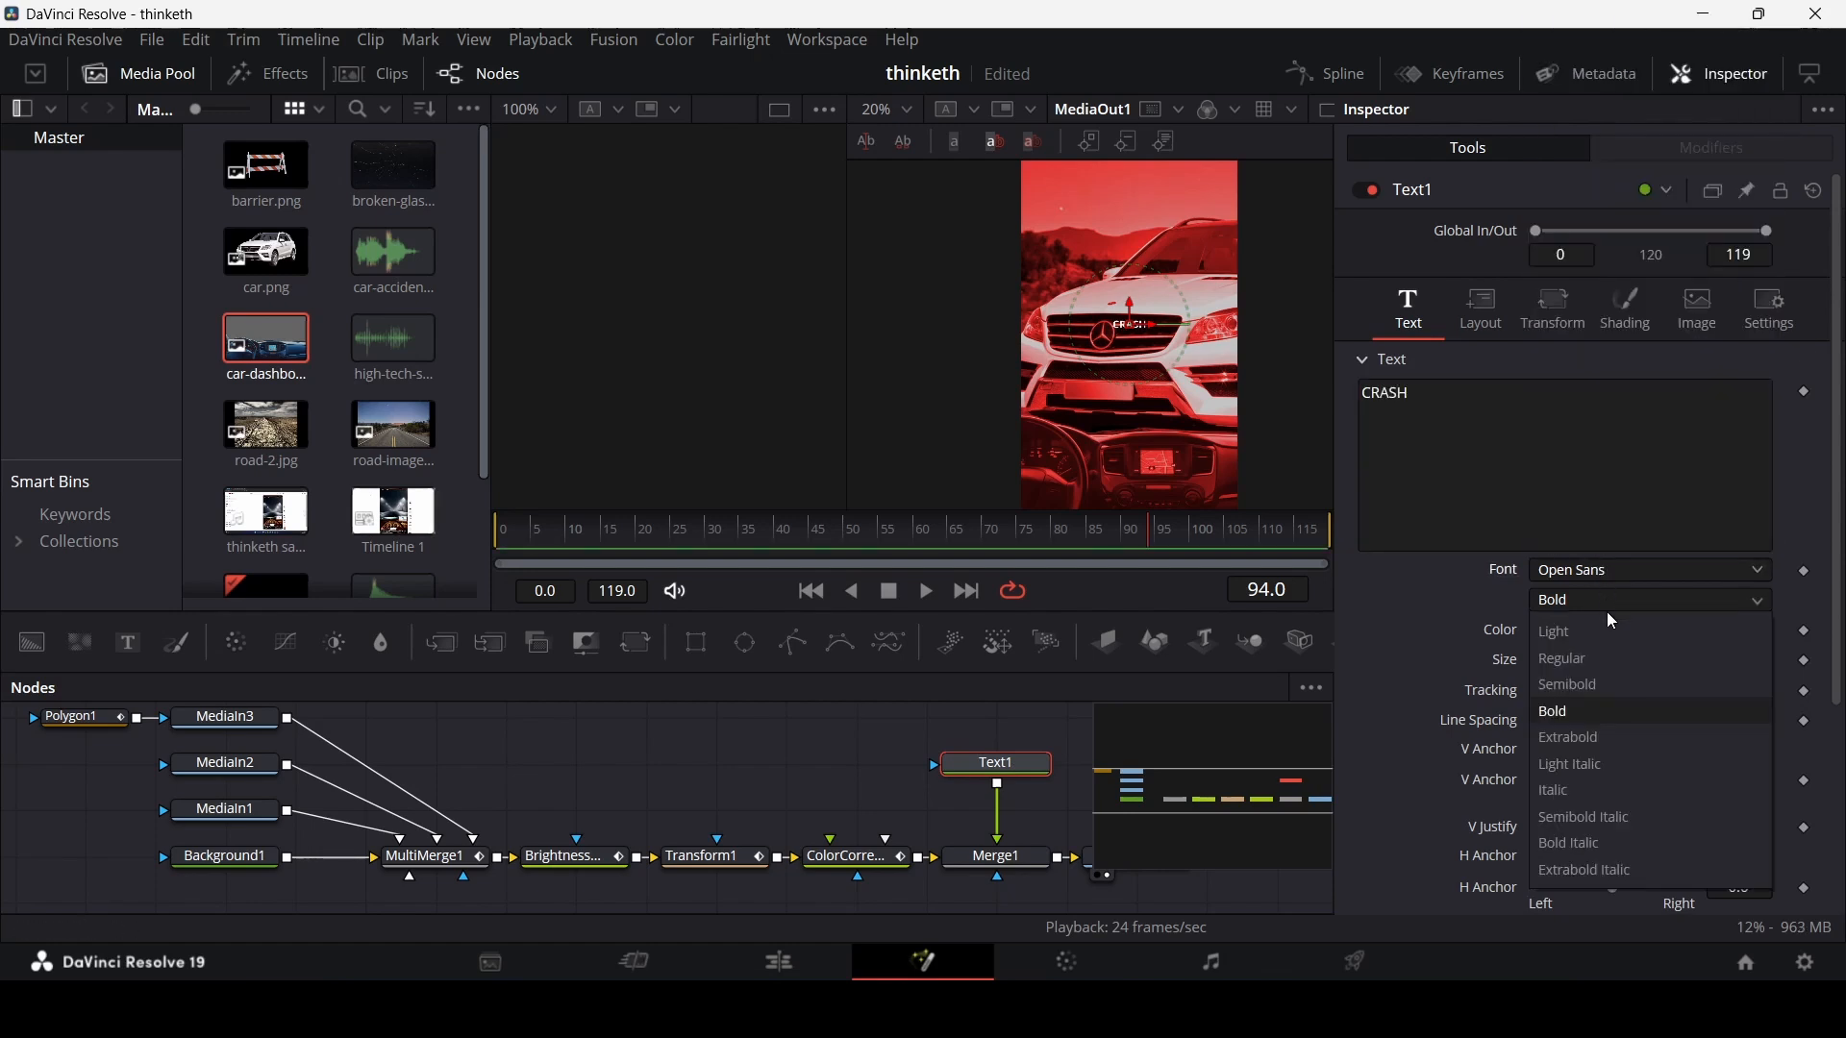
{"action": "left_click", "coordinate": [1601, 737]}
{"action": "left_click_drag", "start_coordinate": [1590, 665], "coordinate": [1646, 654]}
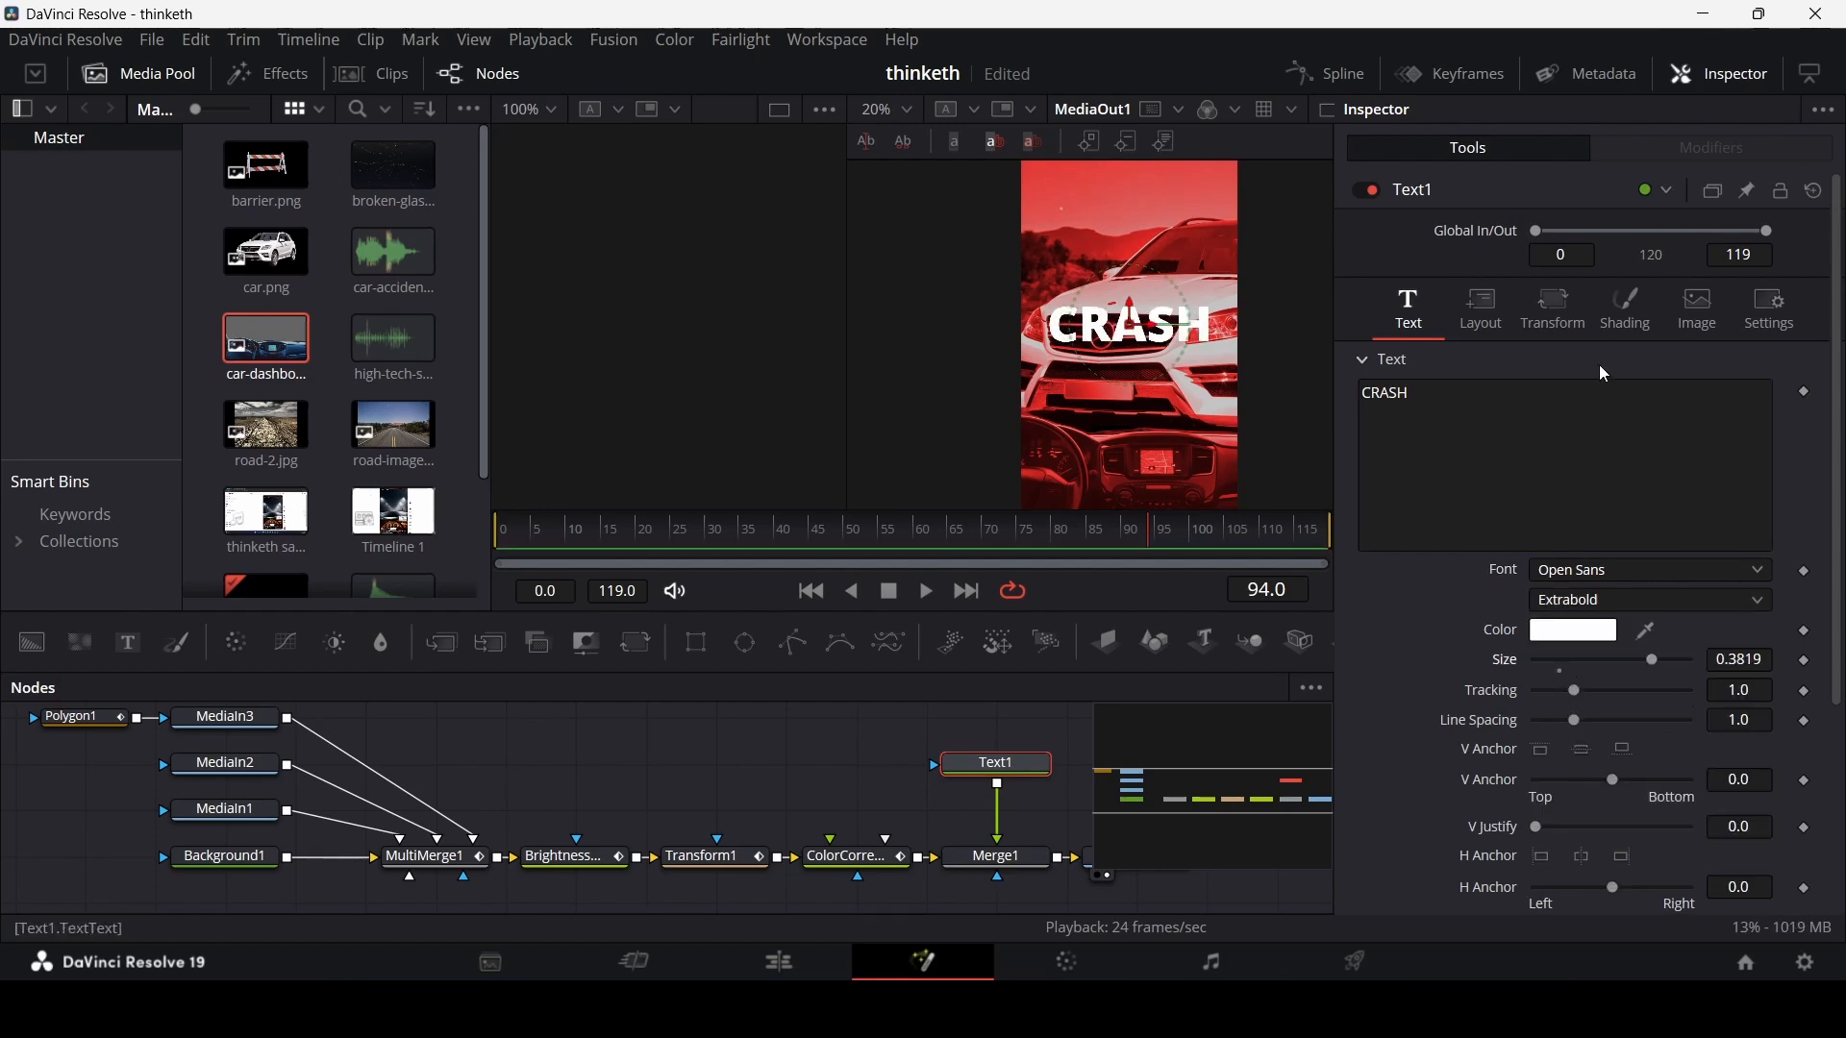
- Change the CRASH text's color to bright yellow, #ffee00
{"action": "left_click", "coordinate": [1632, 320]}
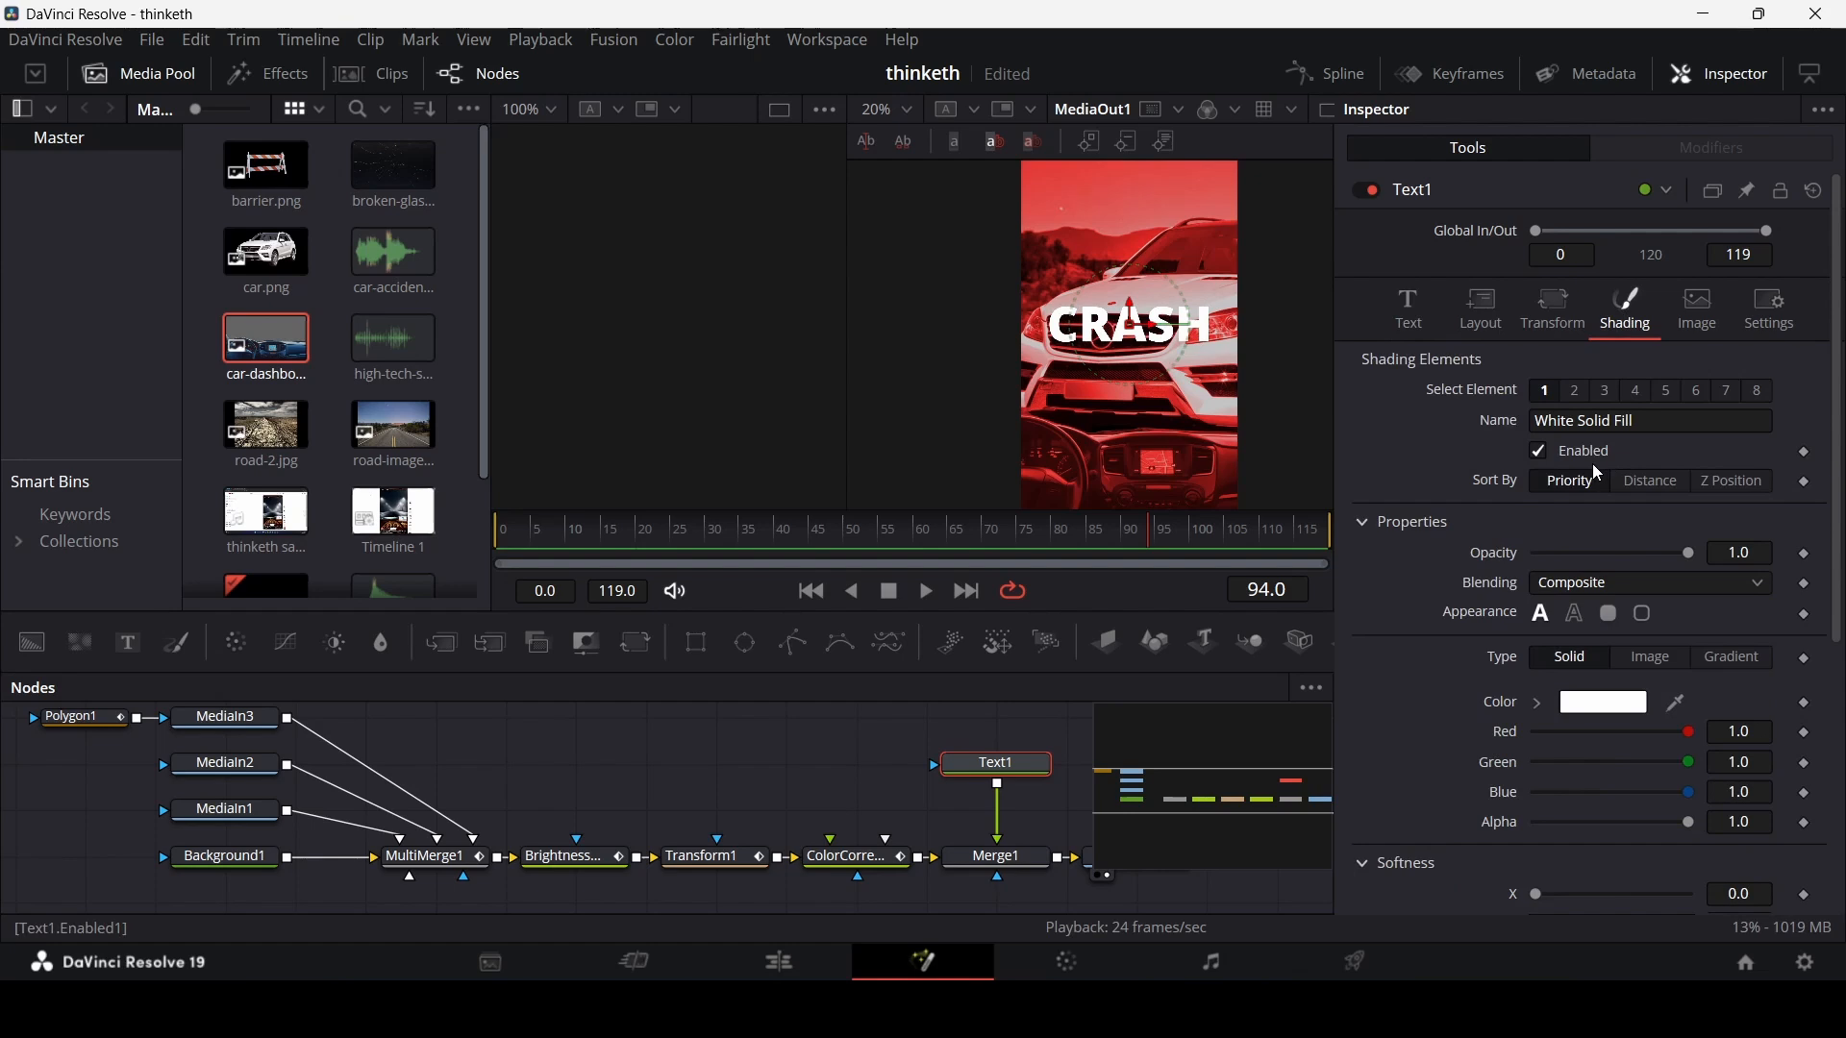
{"action": "left_click", "coordinate": [1410, 317]}
{"action": "left_click", "coordinate": [1568, 631]}
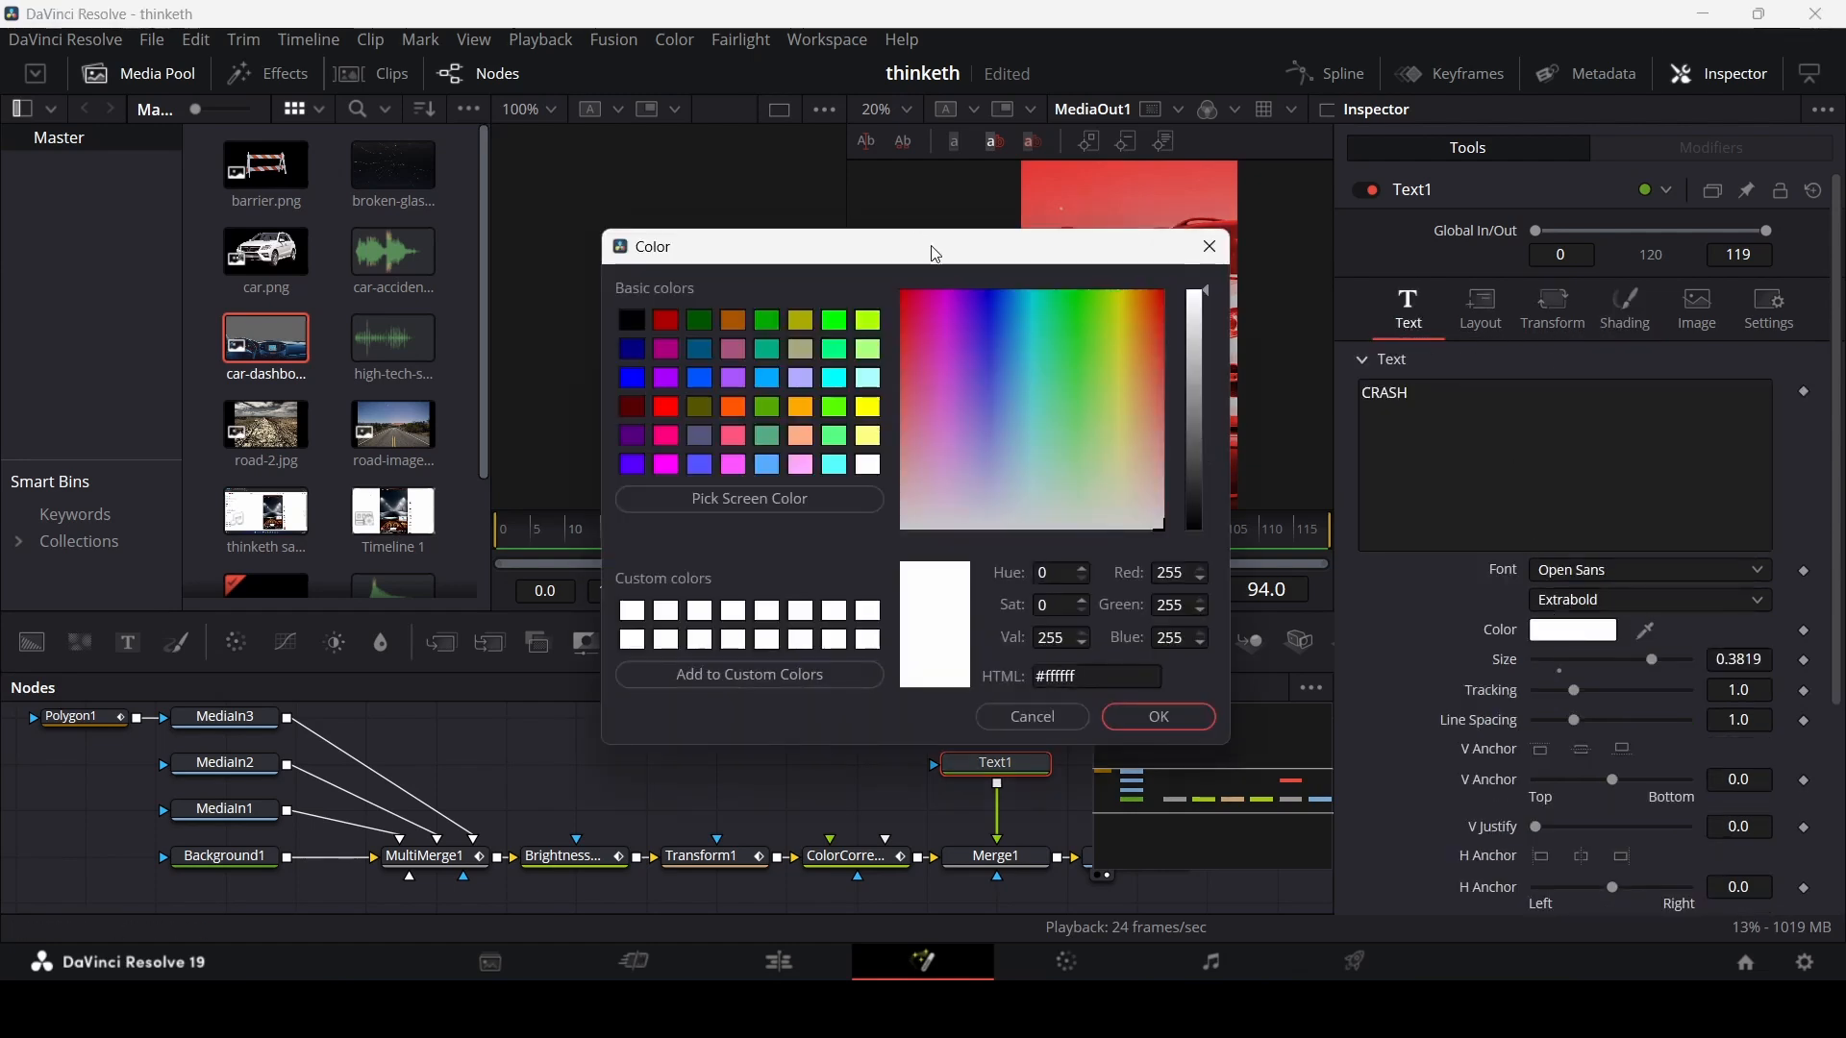
{"action": "left_click_drag", "start_coordinate": [935, 253], "coordinate": [504, 464]}
{"action": "left_click", "coordinate": [692, 504]}
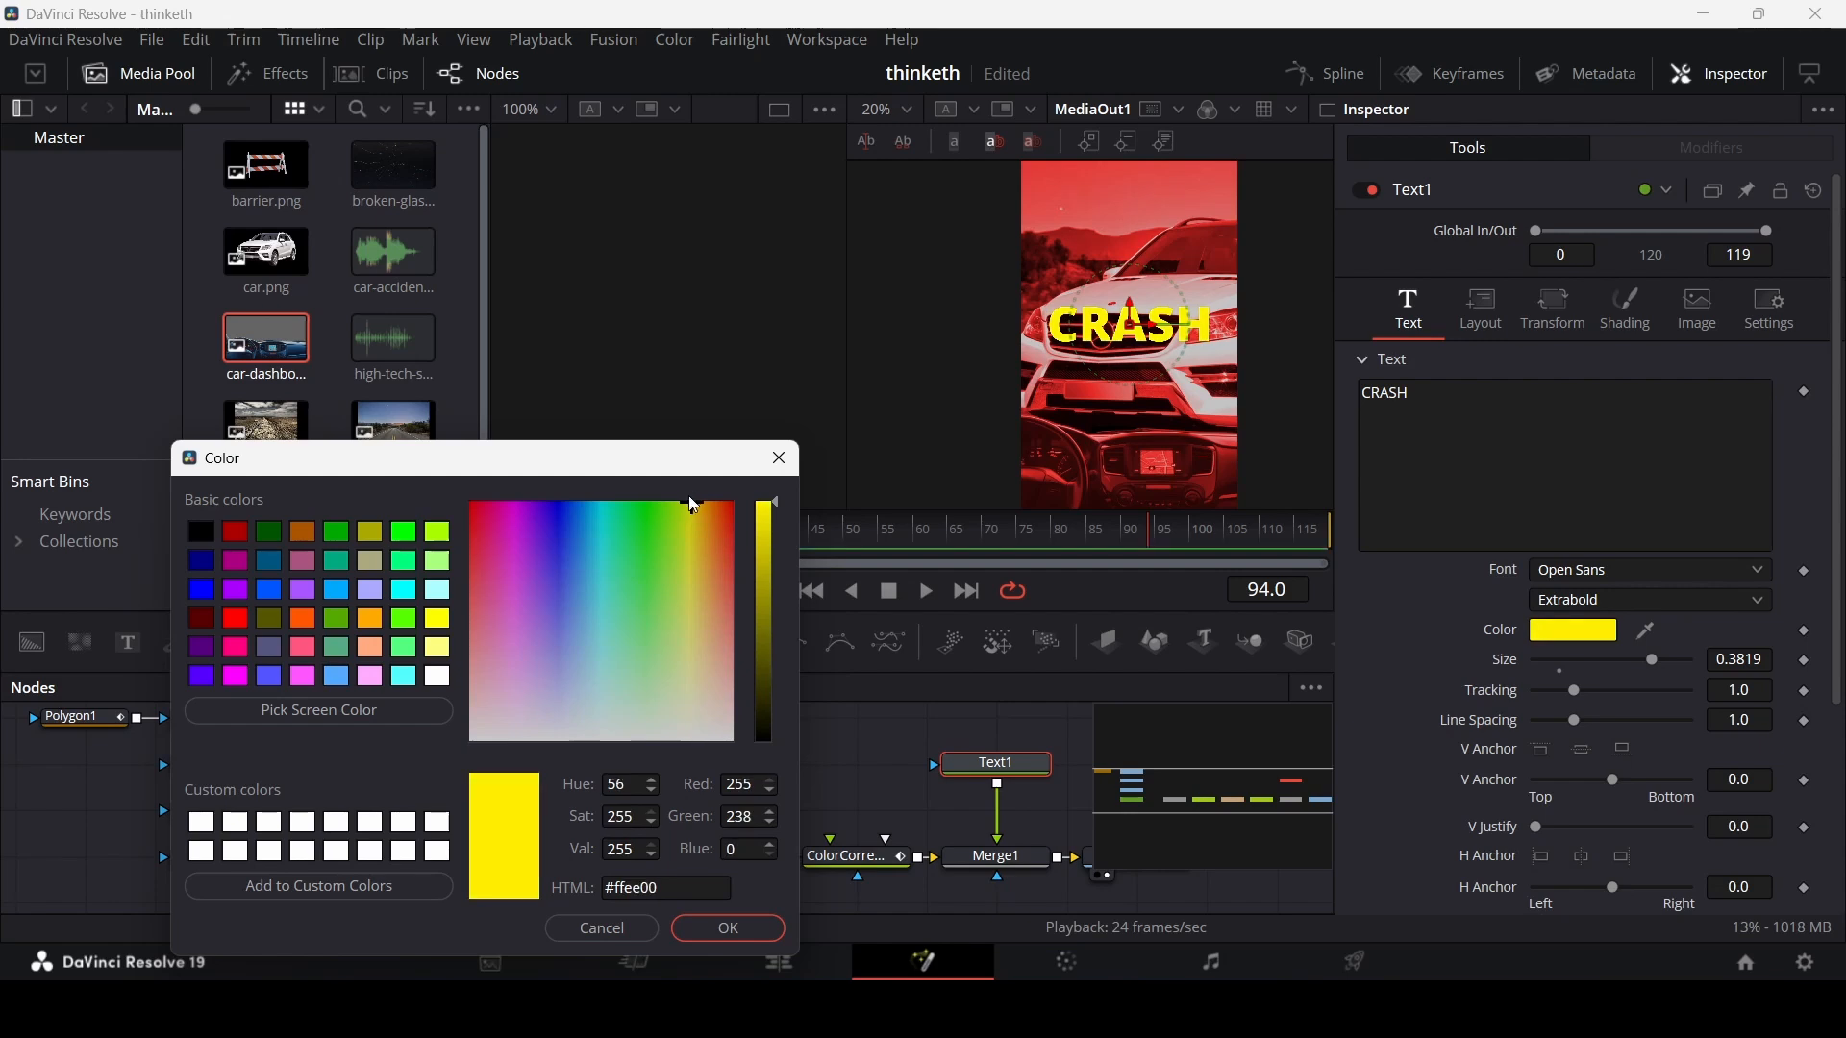
{"action": "left_click", "coordinate": [739, 929]}
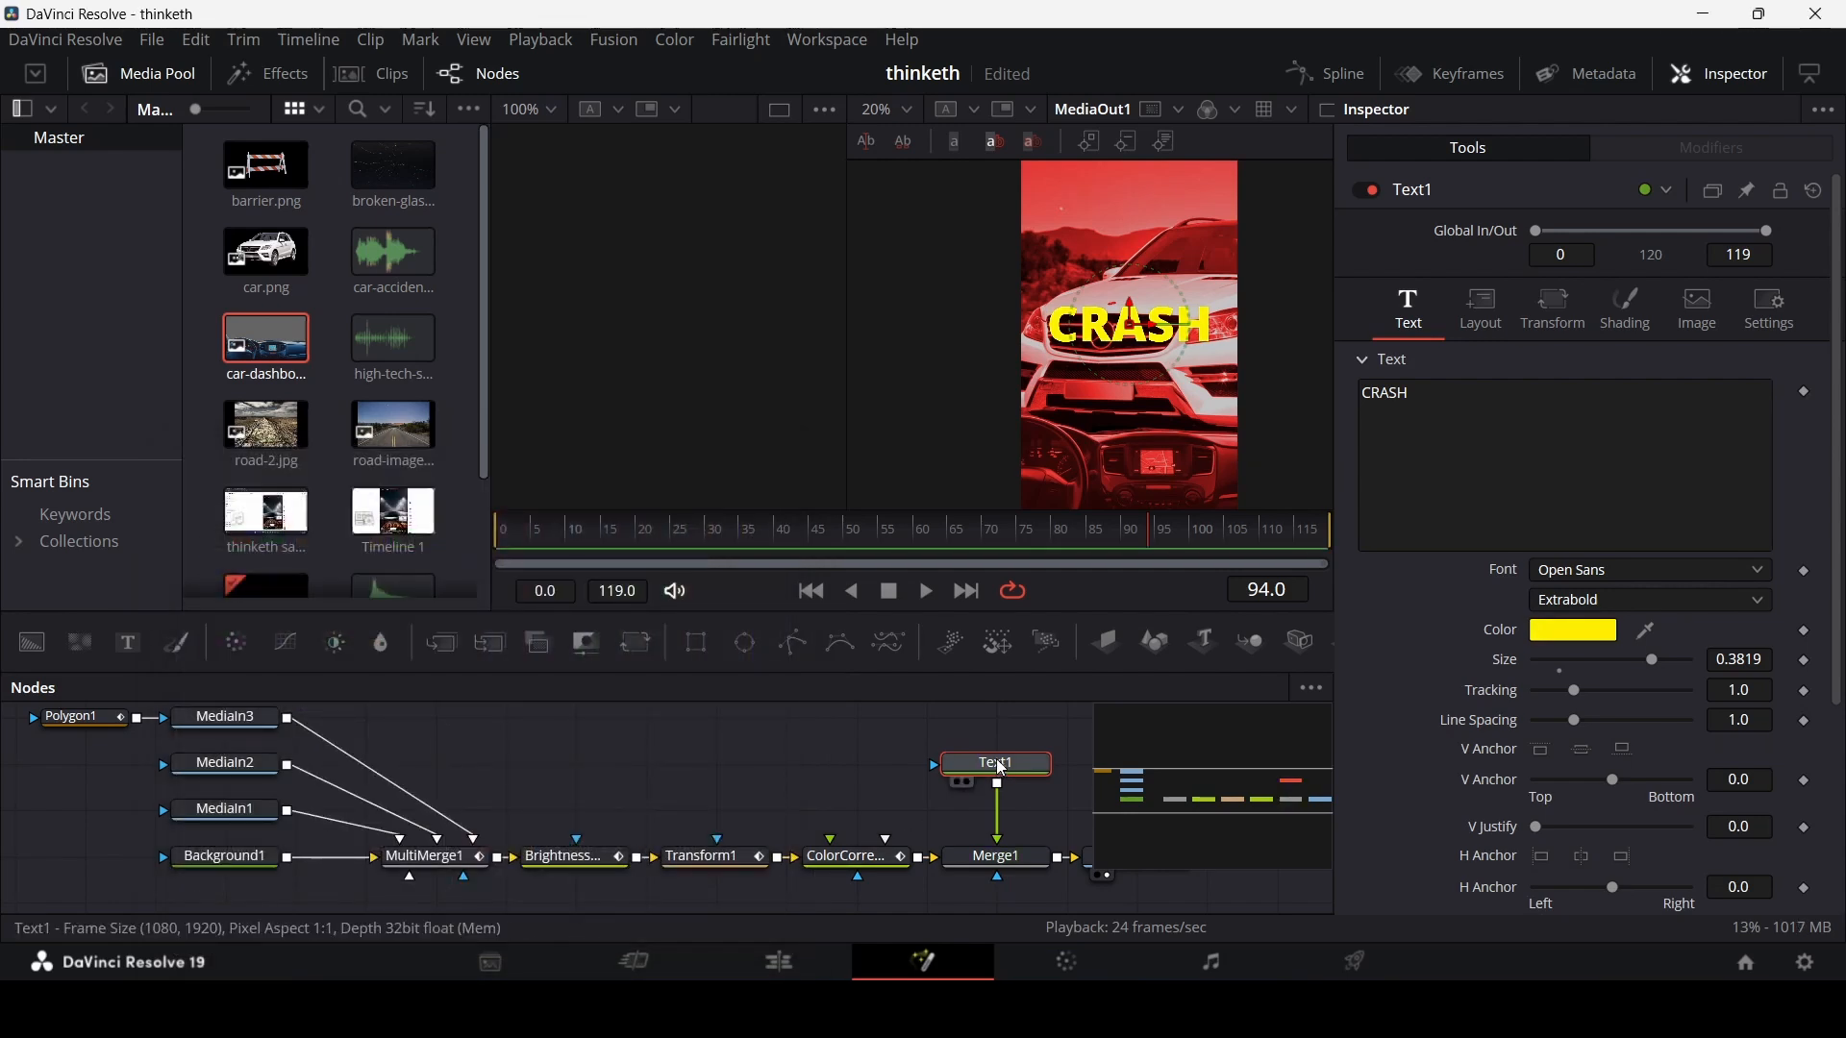
- Add a Drop Shadow node after Text1 and before Merge1
{"action": "key", "text": "shift+space"}
{"action": "type", "text": "drop"}
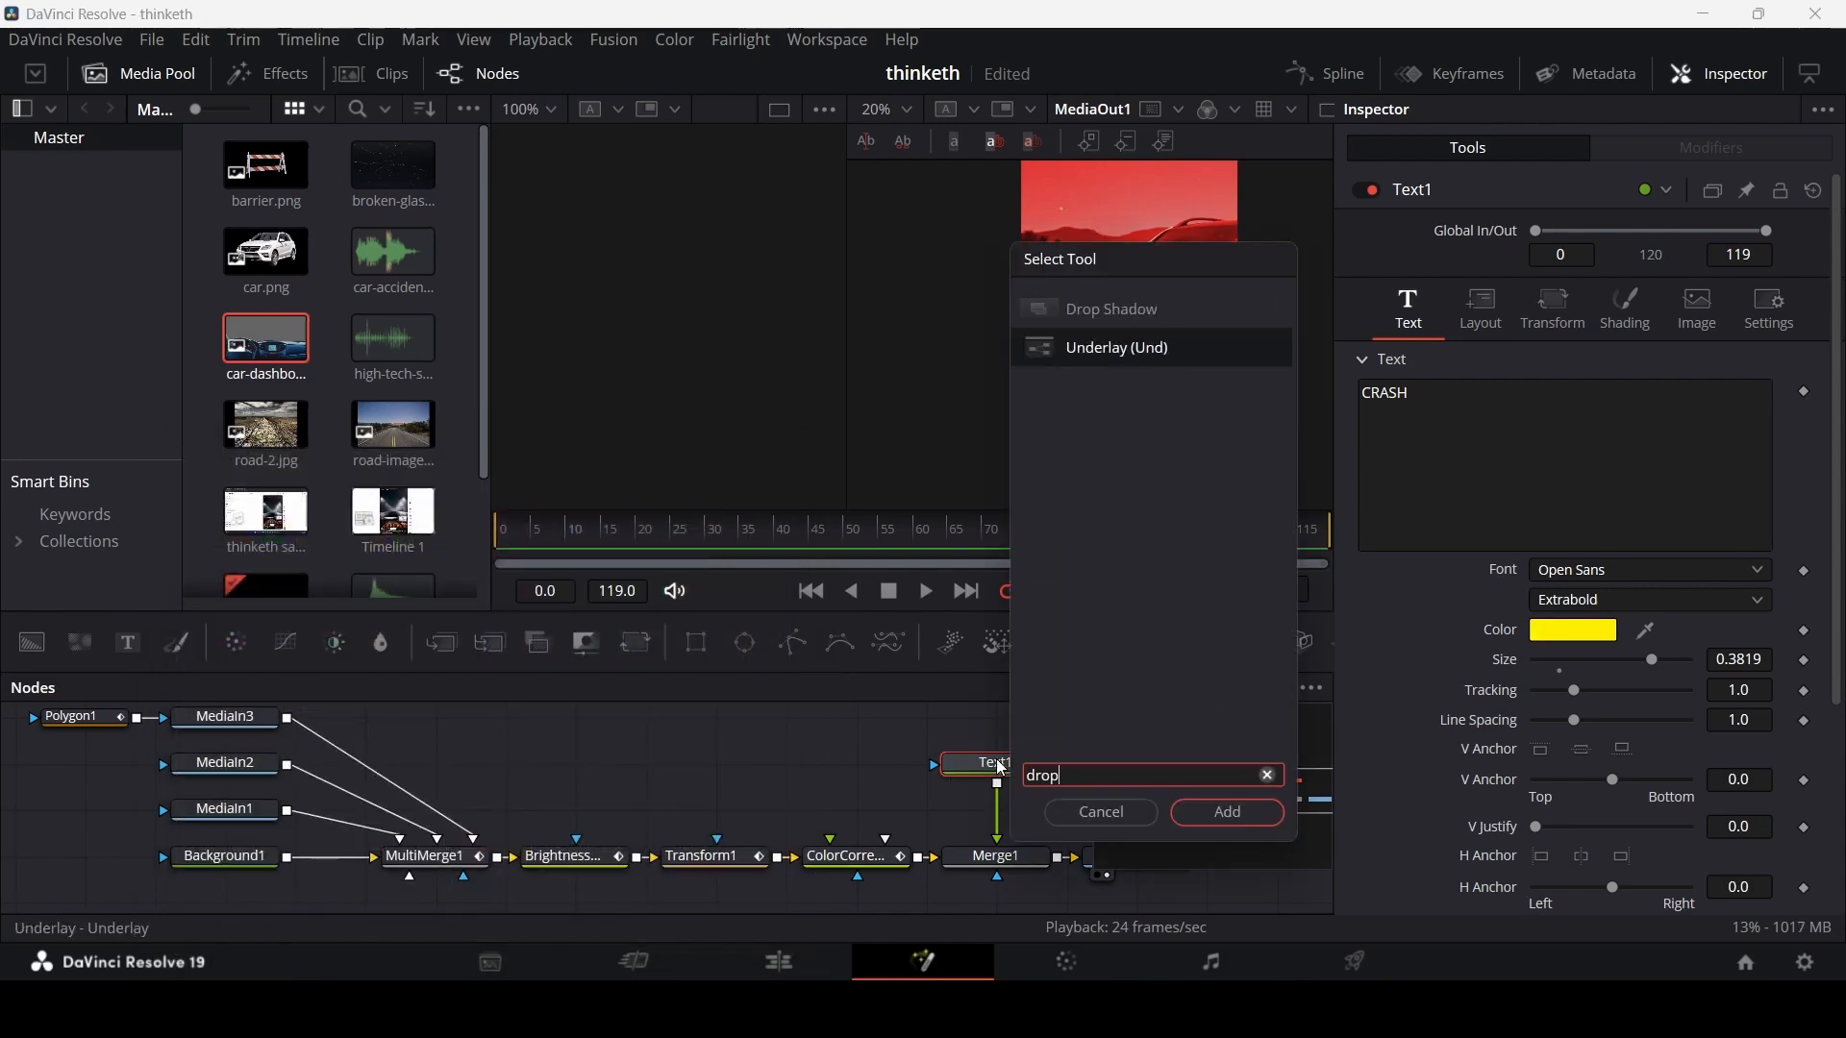
{"action": "key", "text": "Up"}
{"action": "key", "text": "Return"}
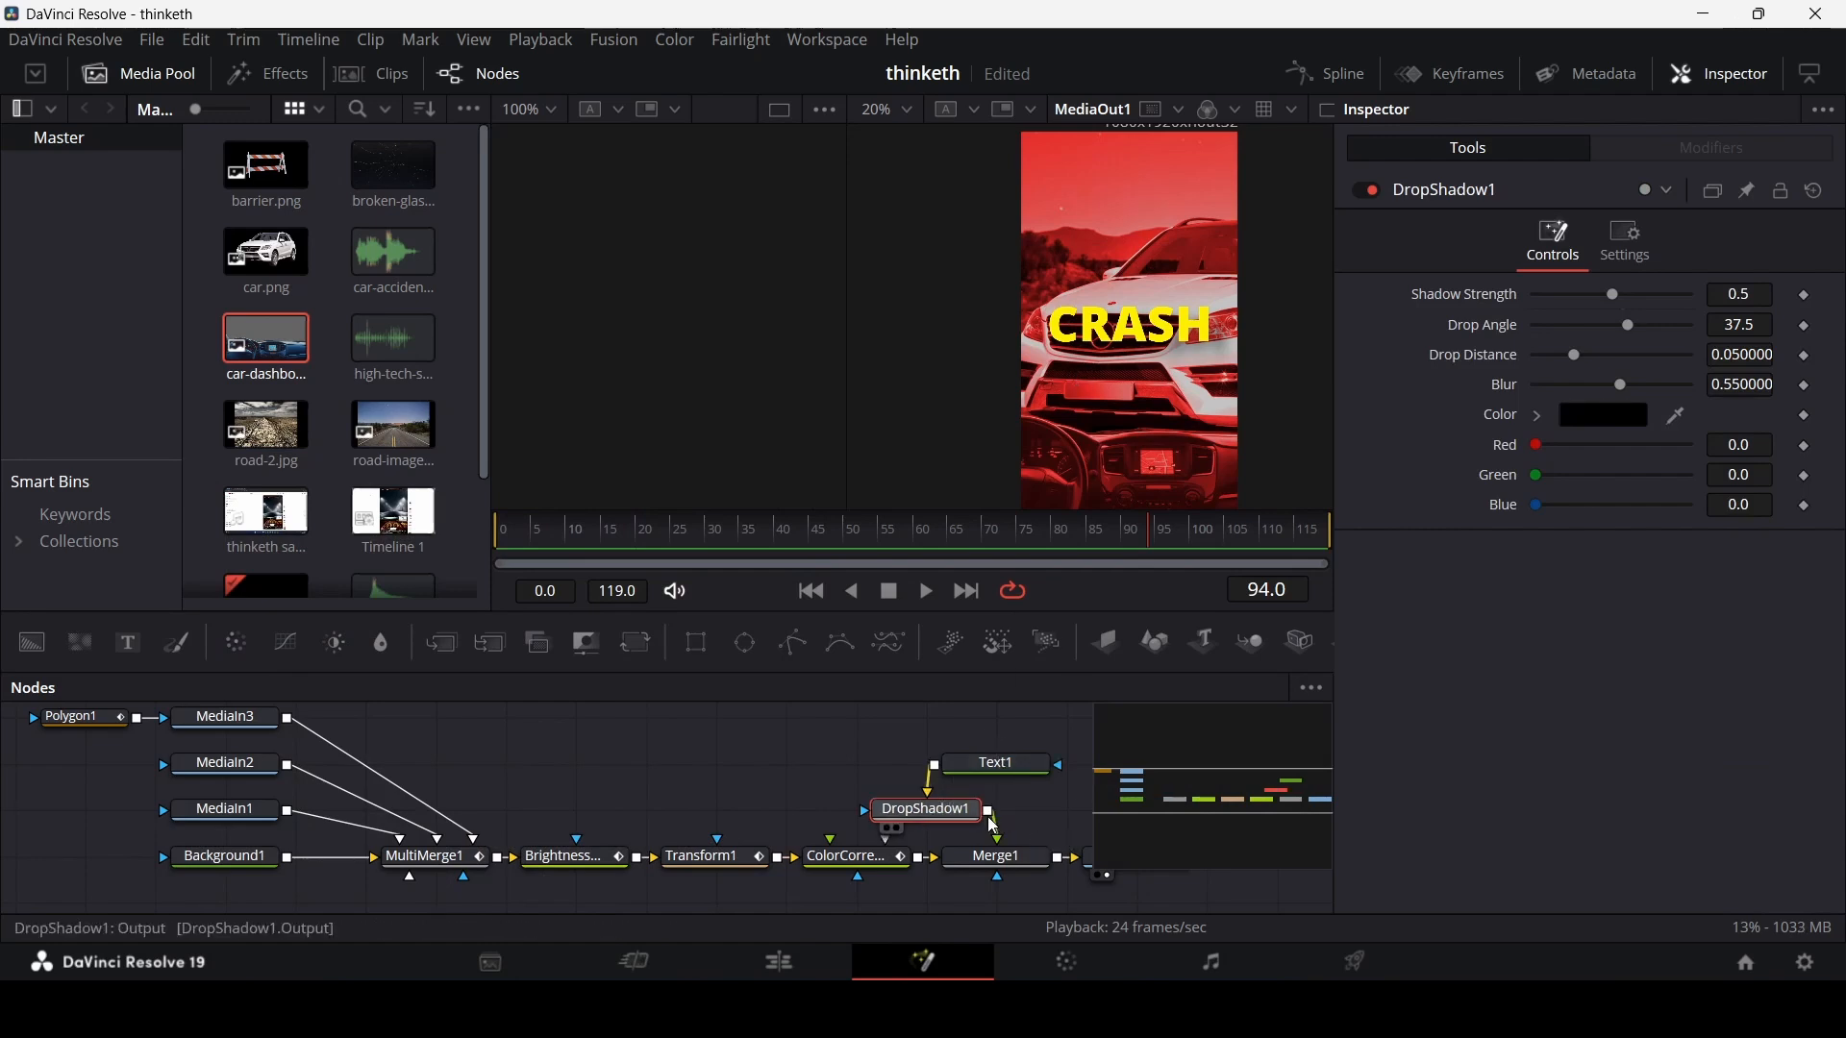
- Set DropShadow1's Shadow Strength to 1.0, Drop Angle to 20, Drop Distance to 0.0047 and Blur to 0.11
{"action": "scroll", "coordinate": [1123, 337], "scroll_direction": "up", "scroll_amount": 5}
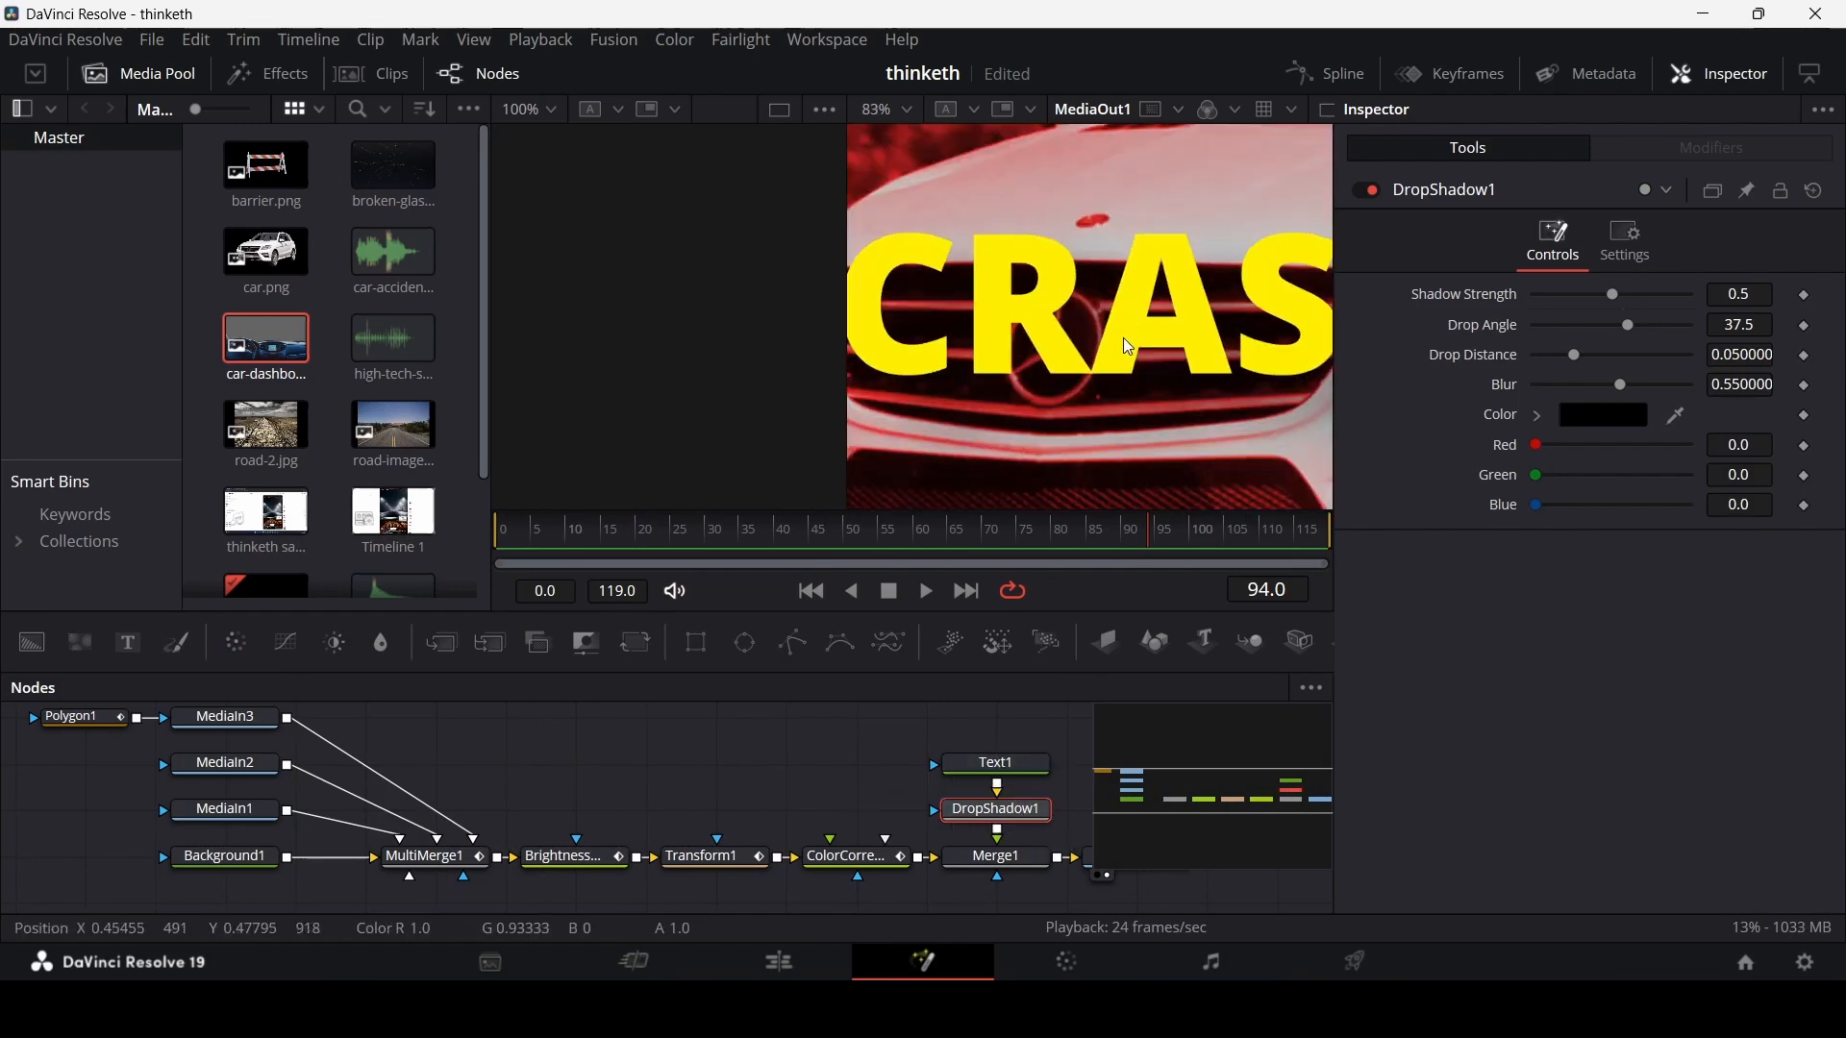
{"action": "left_click_drag", "start_coordinate": [1615, 293], "coordinate": [1548, 388]}
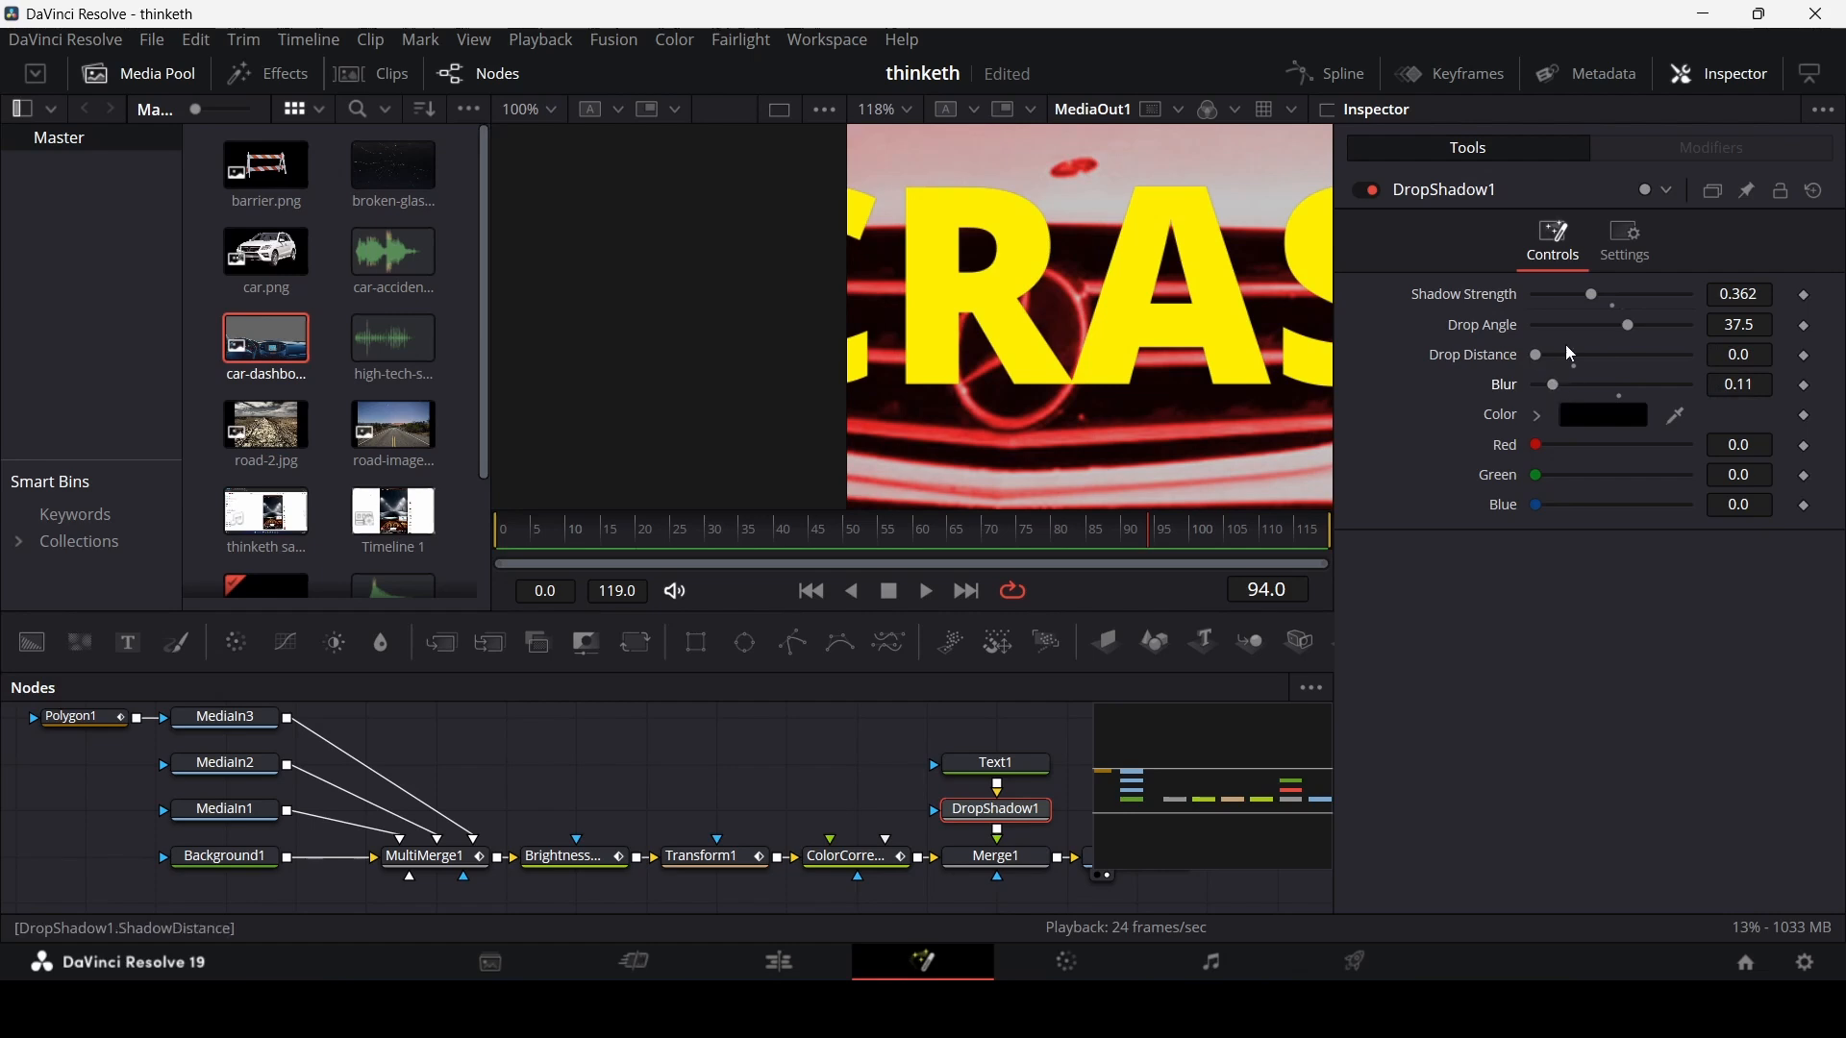
{"action": "left_click_drag", "start_coordinate": [1625, 325], "coordinate": [1694, 296]}
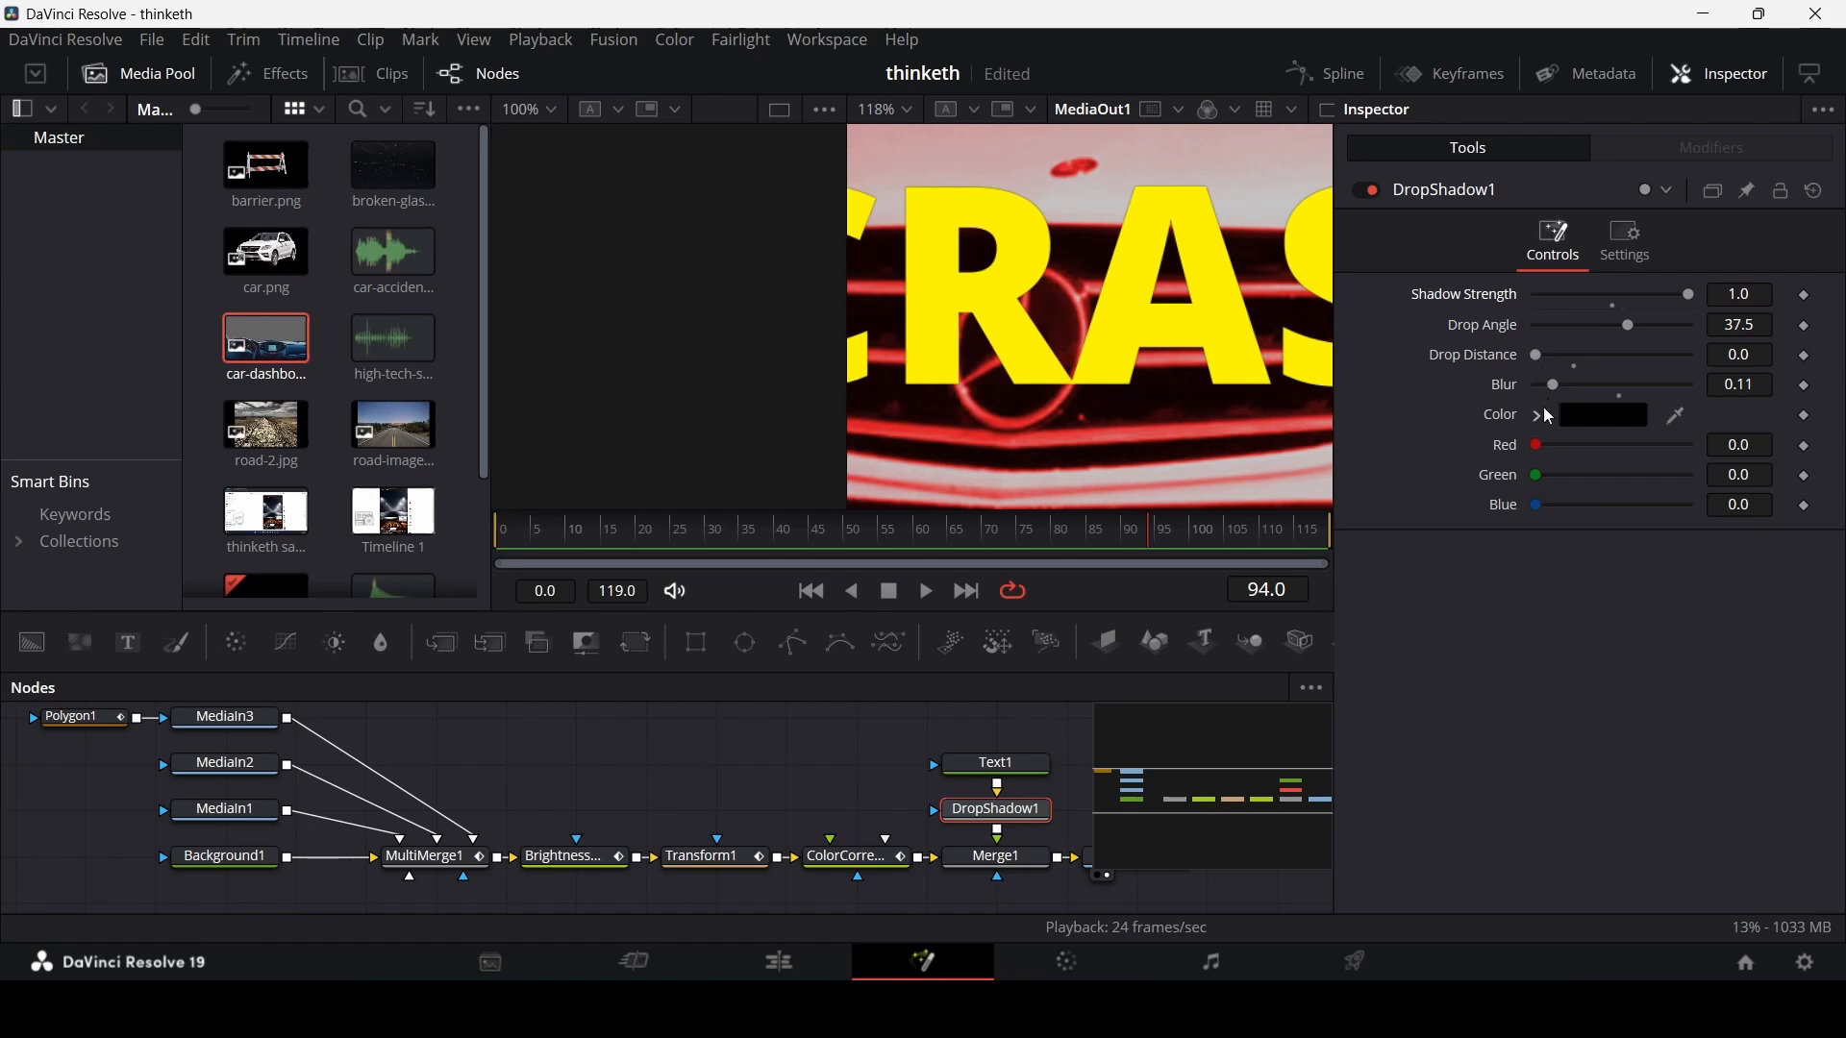
{"action": "left_click_drag", "start_coordinate": [1539, 352], "coordinate": [1612, 323]}
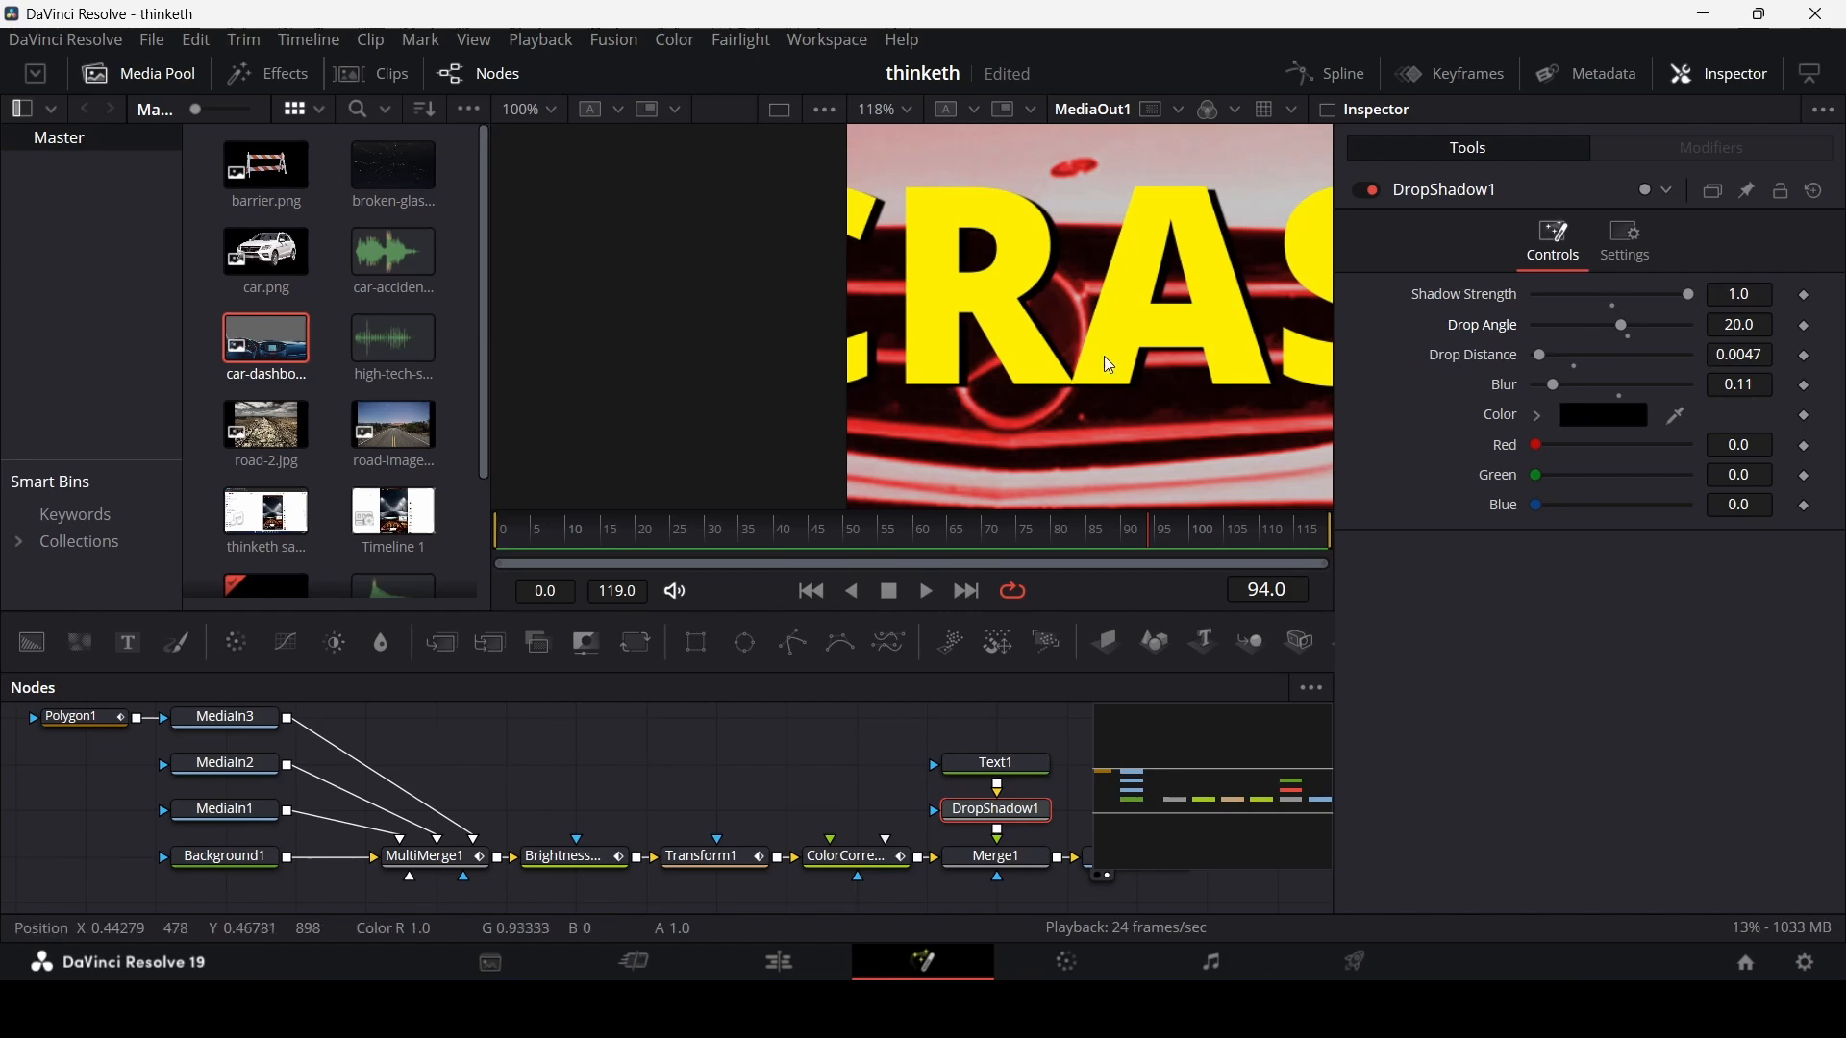
{"action": "scroll", "coordinate": [1111, 331], "scroll_direction": "down", "scroll_amount": 5}
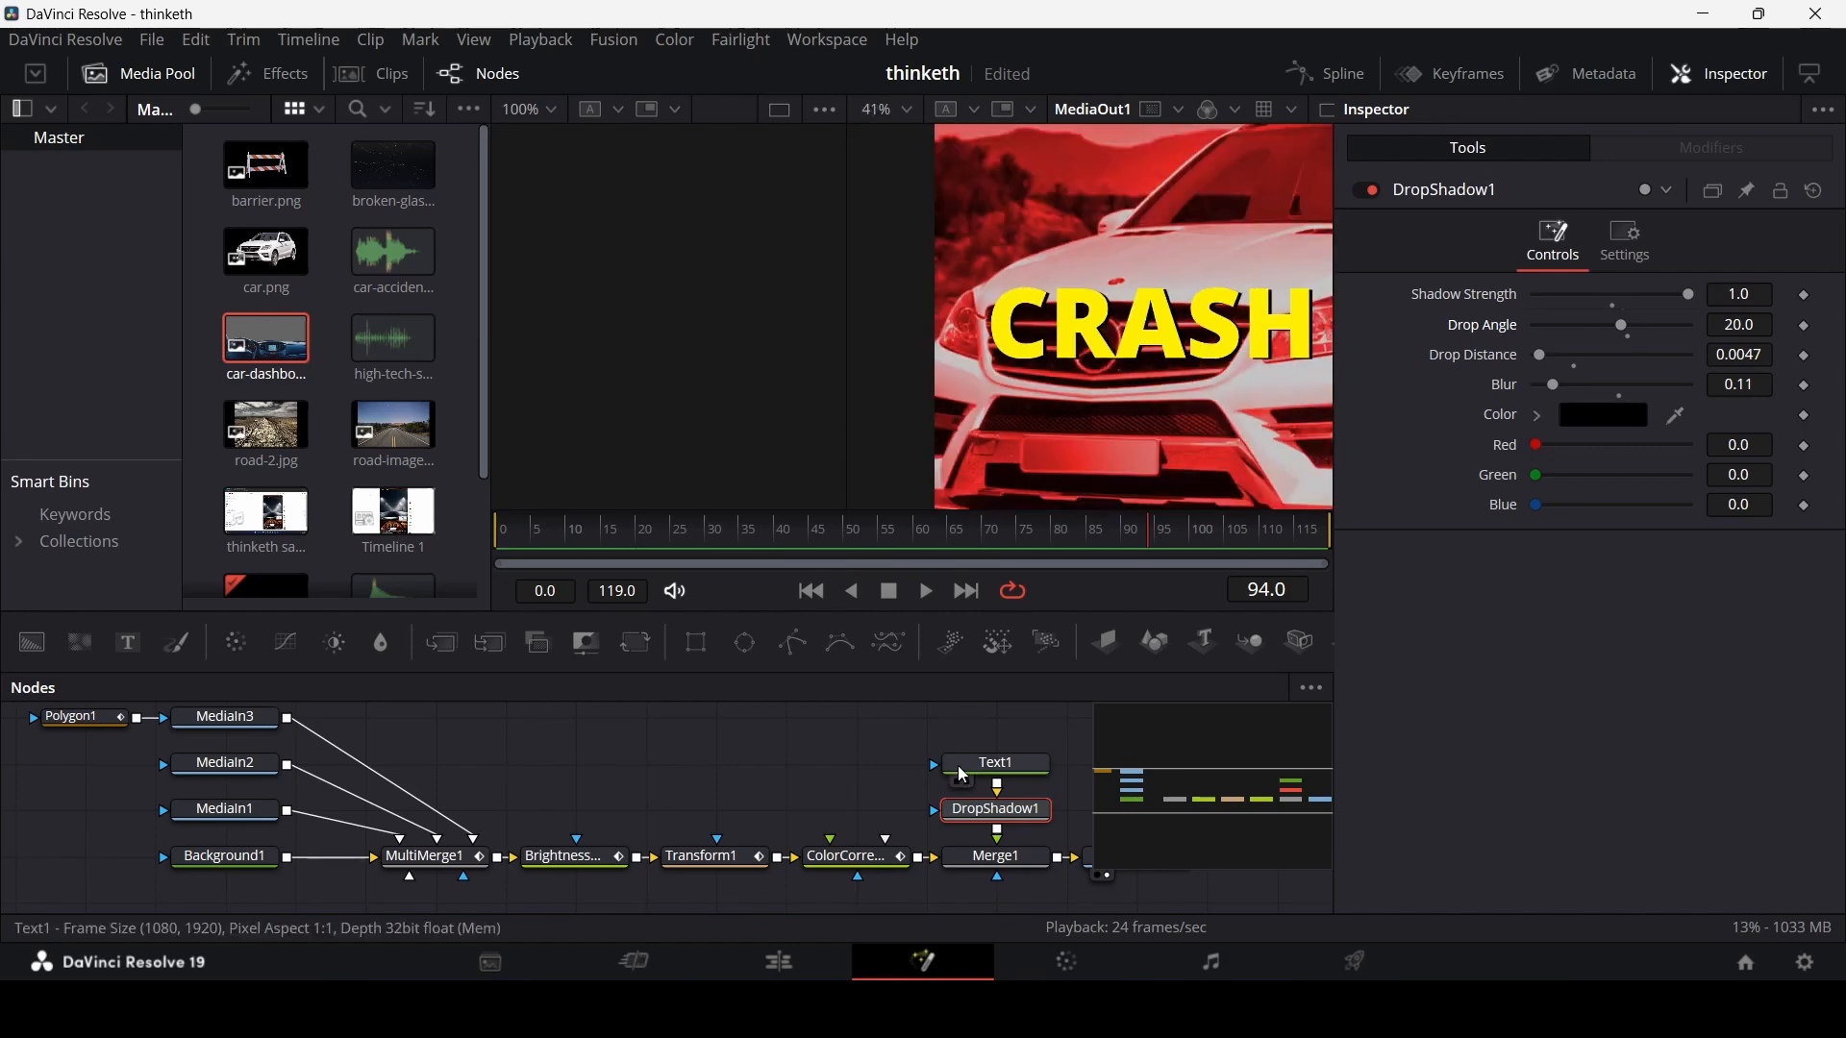
- Shift Text1 and DropShadow1 up in the node graph and add a Glow node between DropShadow1 and Merge1
{"action": "left_click_drag", "start_coordinate": [927, 733], "coordinate": [1017, 764]}
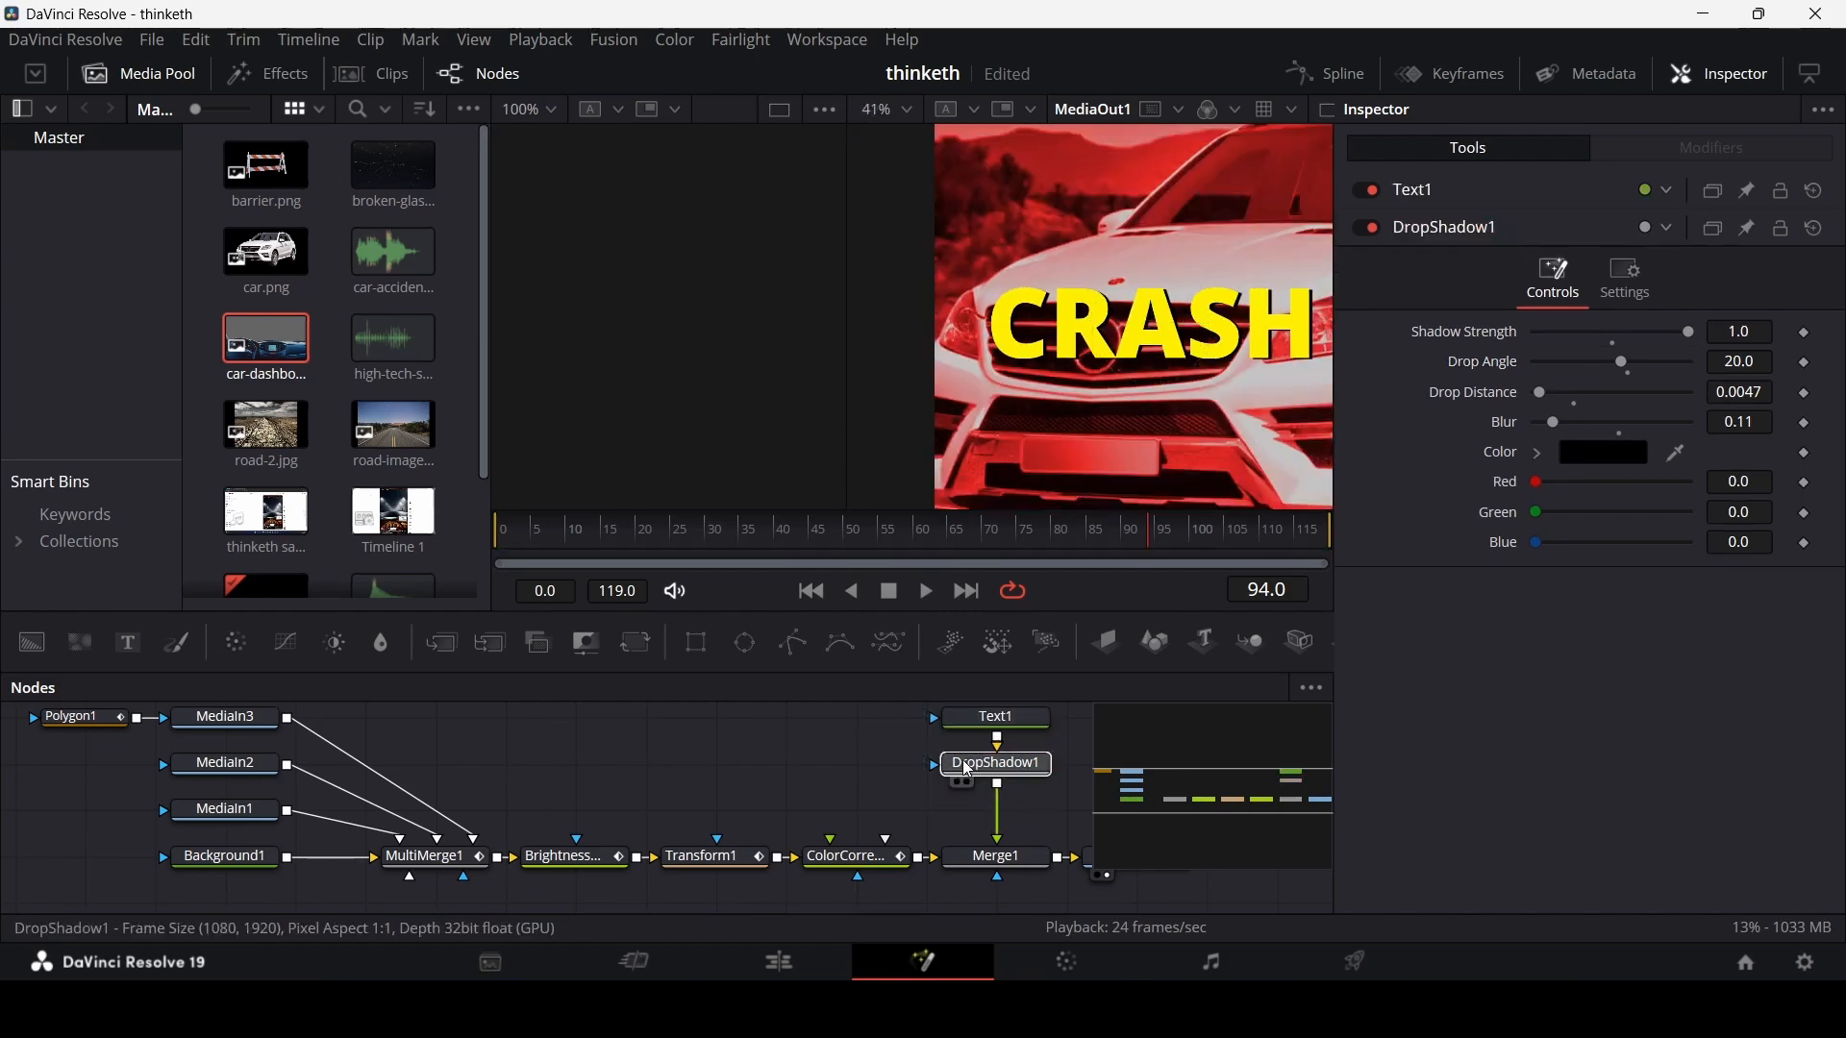
{"action": "left_click", "coordinate": [1019, 766]}
{"action": "key", "text": "shift+space"}
{"action": "type", "text": "drop"}
{"action": "key", "text": "BackSpace"}
{"action": "key", "text": "BackSpace"}
{"action": "key", "text": "BackSpace"}
{"action": "key", "text": "BackSpace"}
{"action": "type", "text": "glow"}
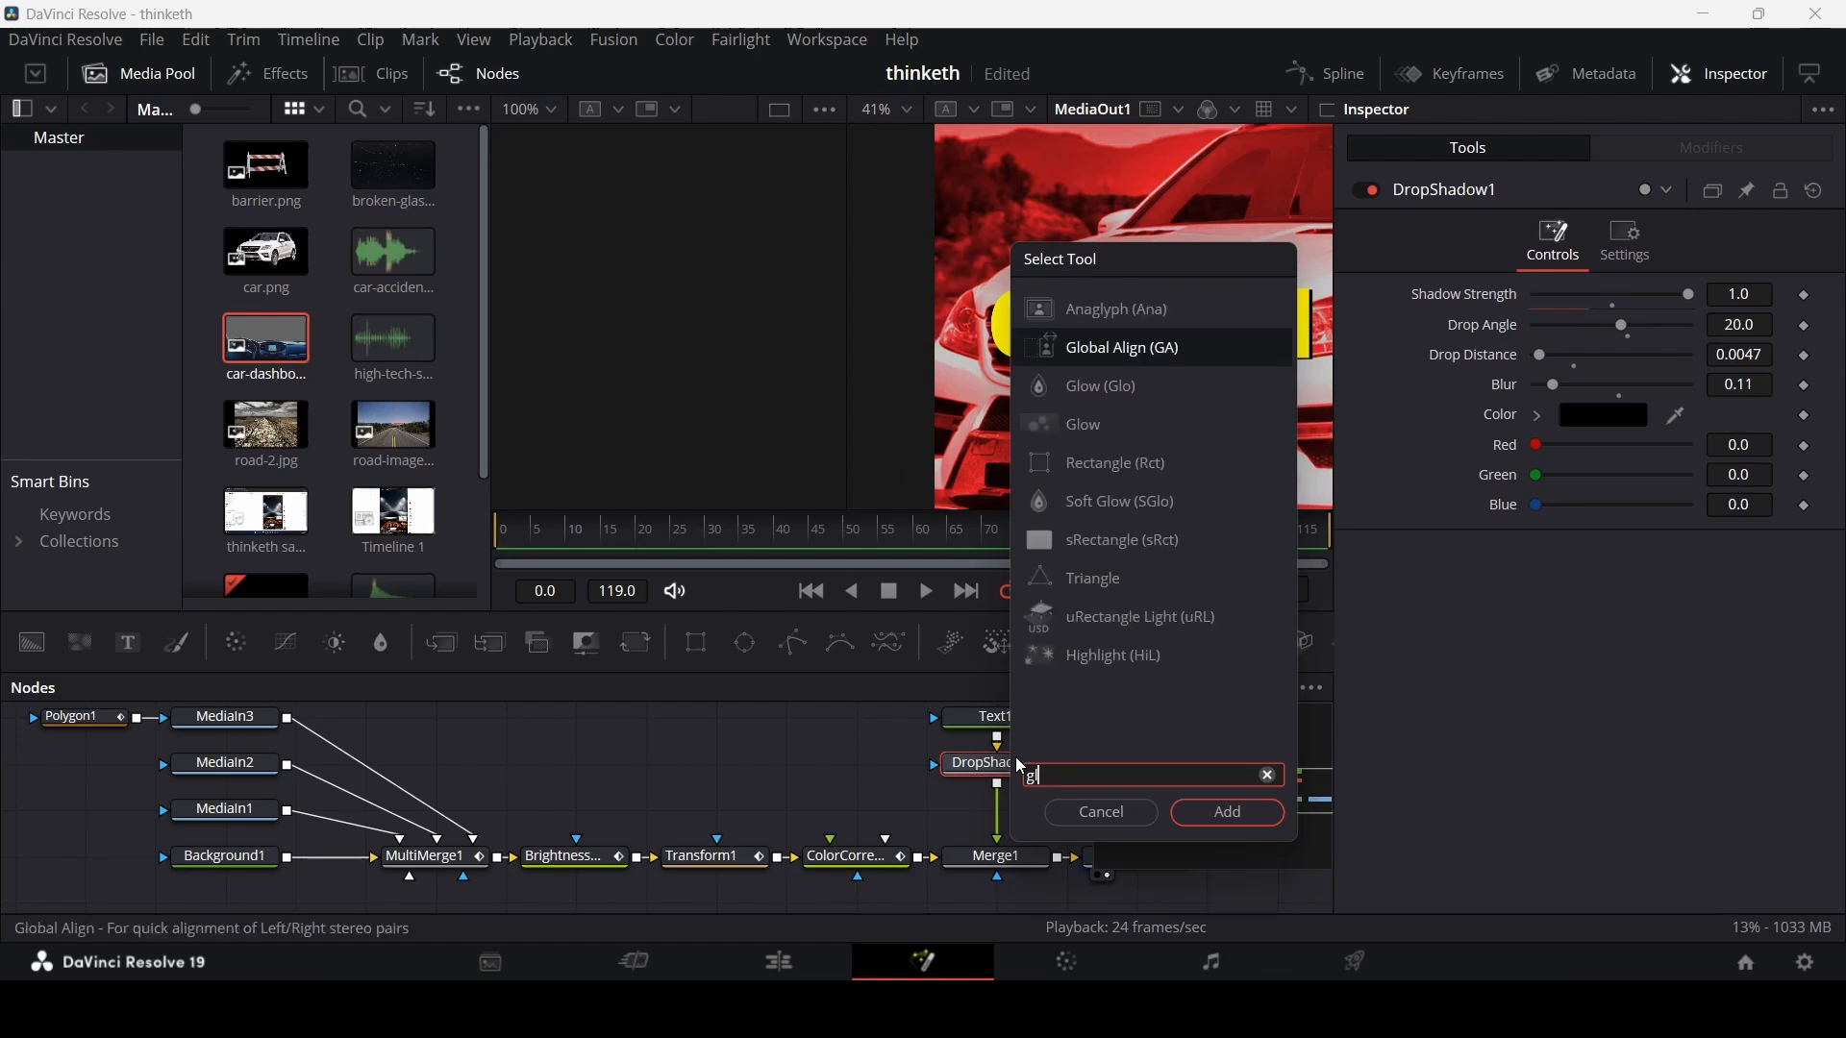
{"action": "key", "text": "Return"}
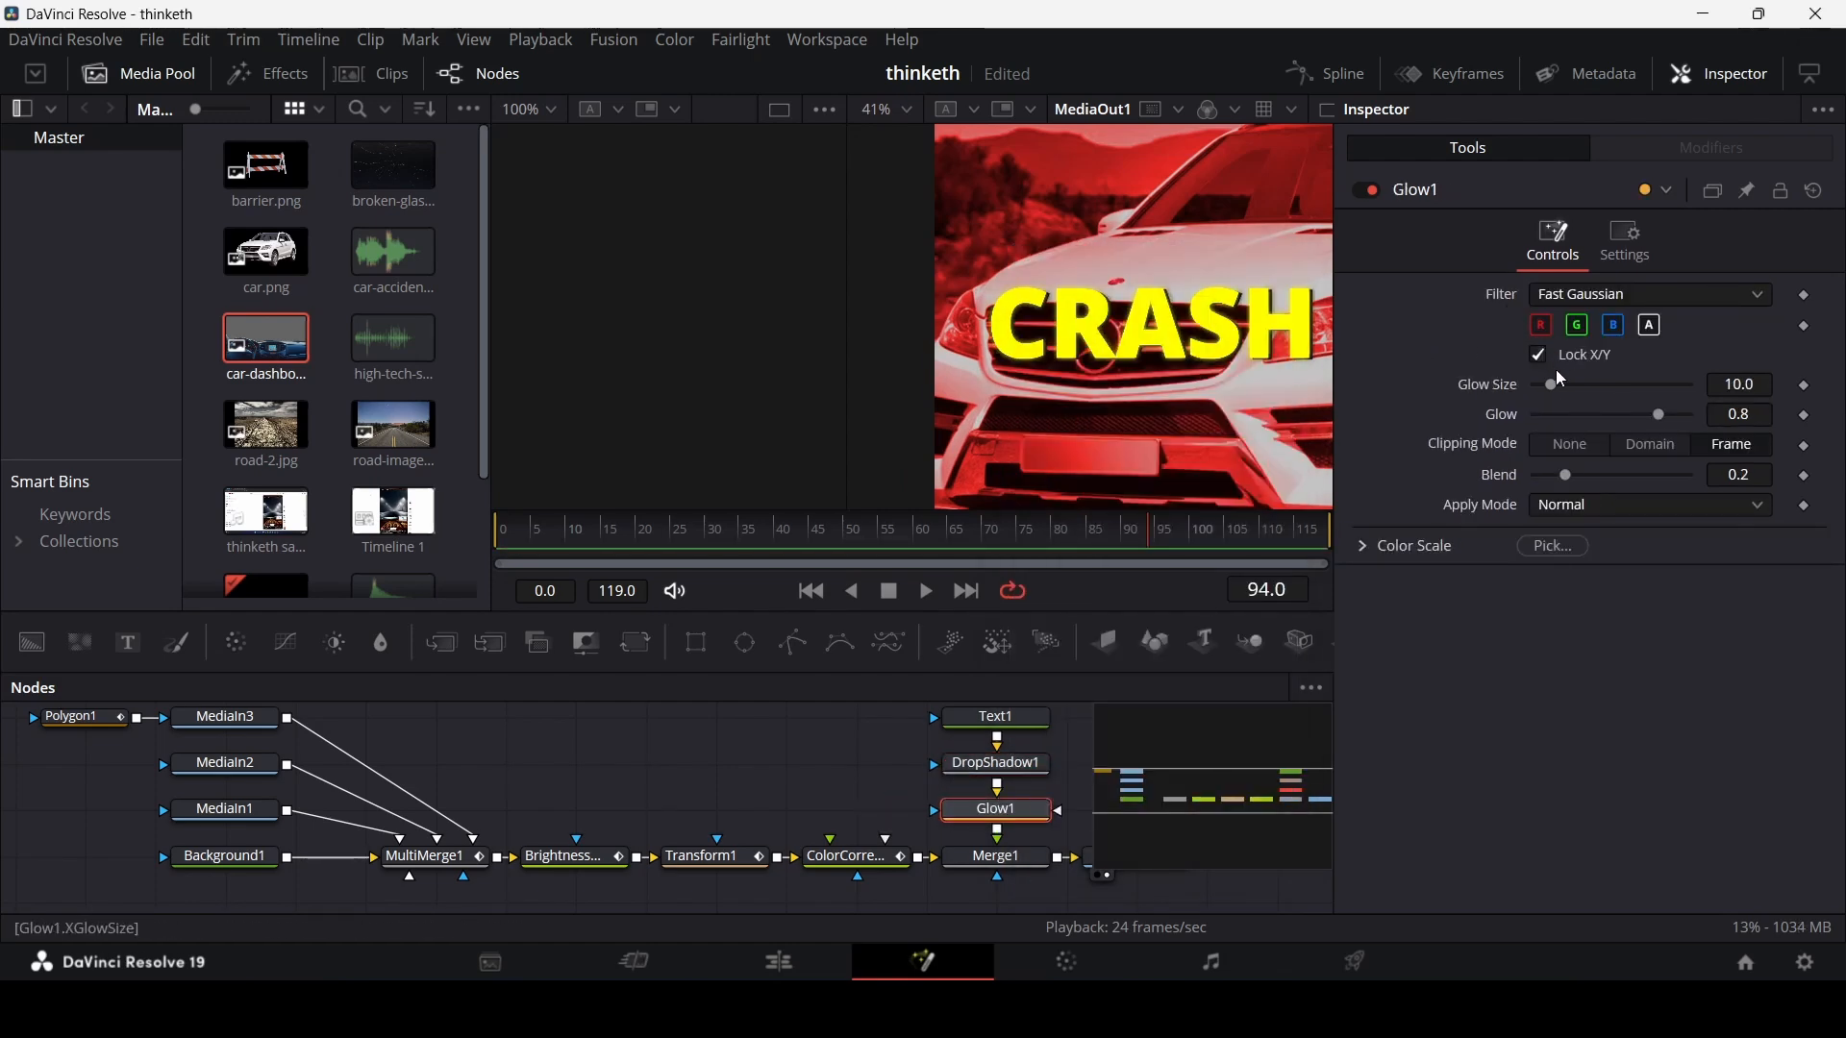
- Set Glow1's Glow Size to 70
{"action": "left_click_drag", "start_coordinate": [1556, 383], "coordinate": [1619, 383]}
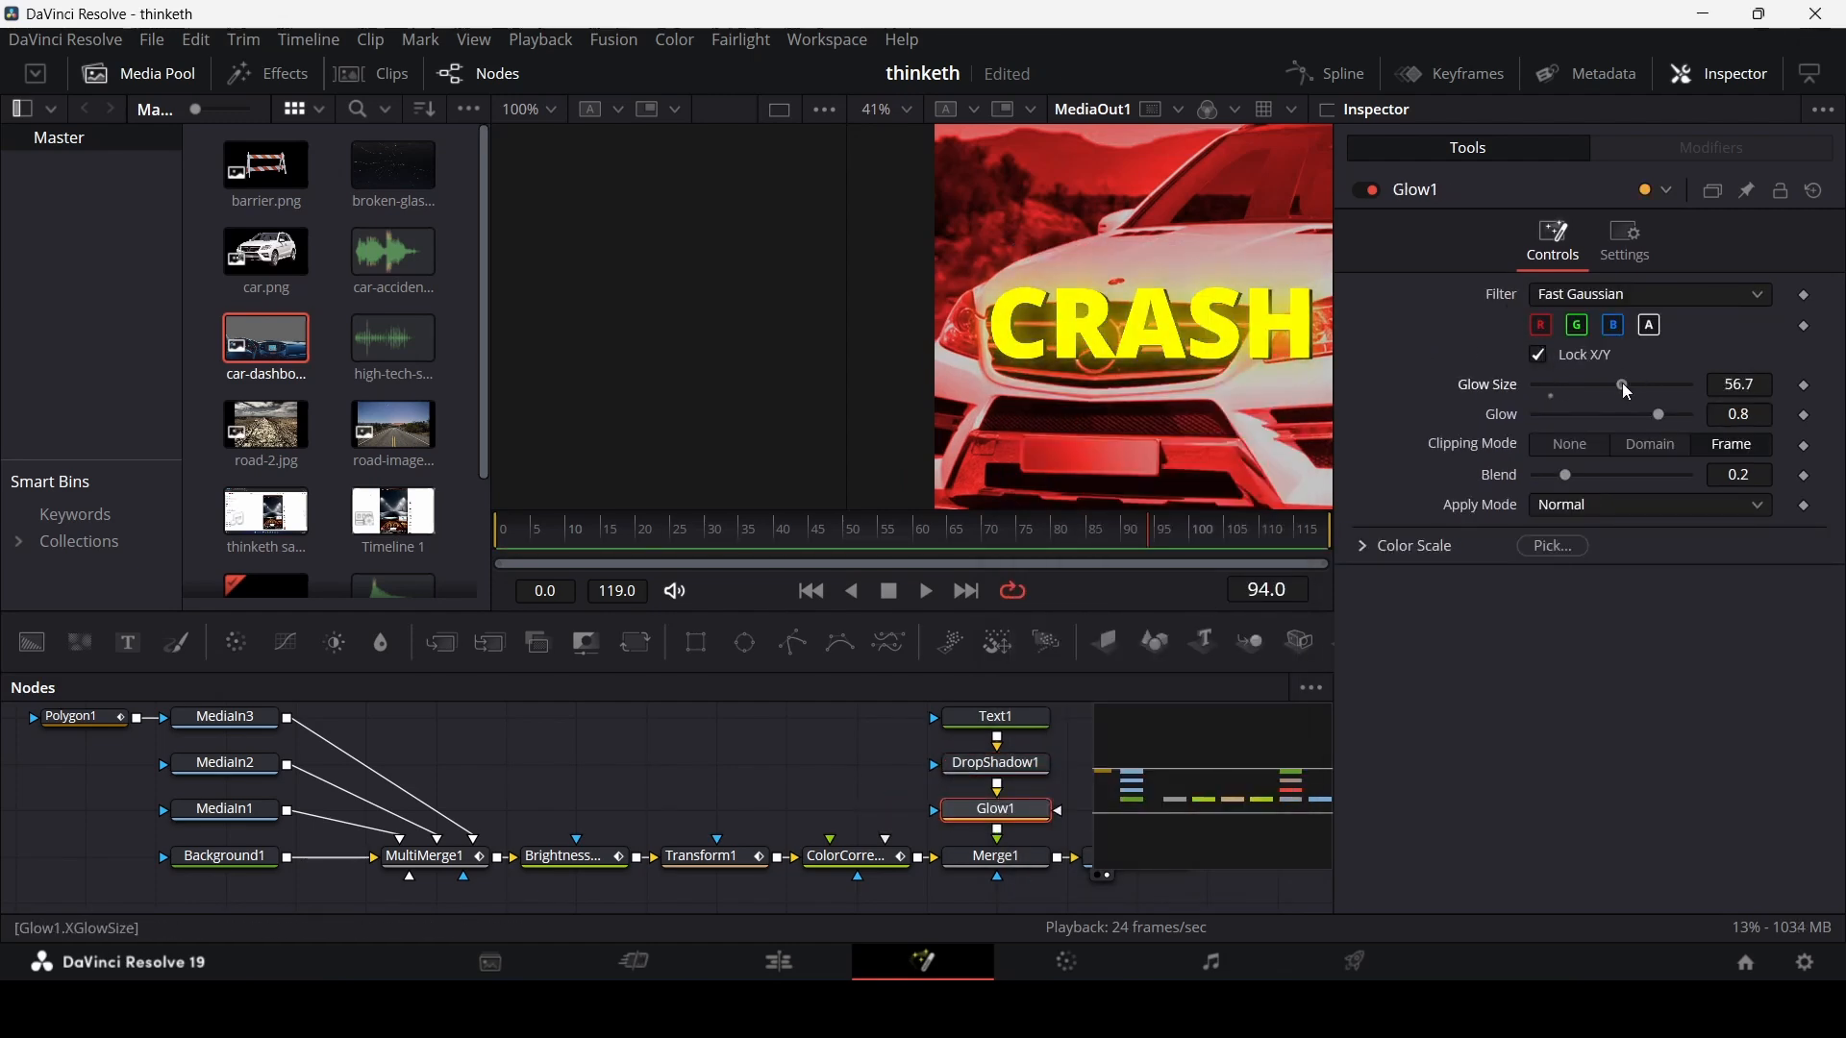
{"action": "left_click", "coordinate": [1731, 383]}
{"action": "type", "text": "7"}
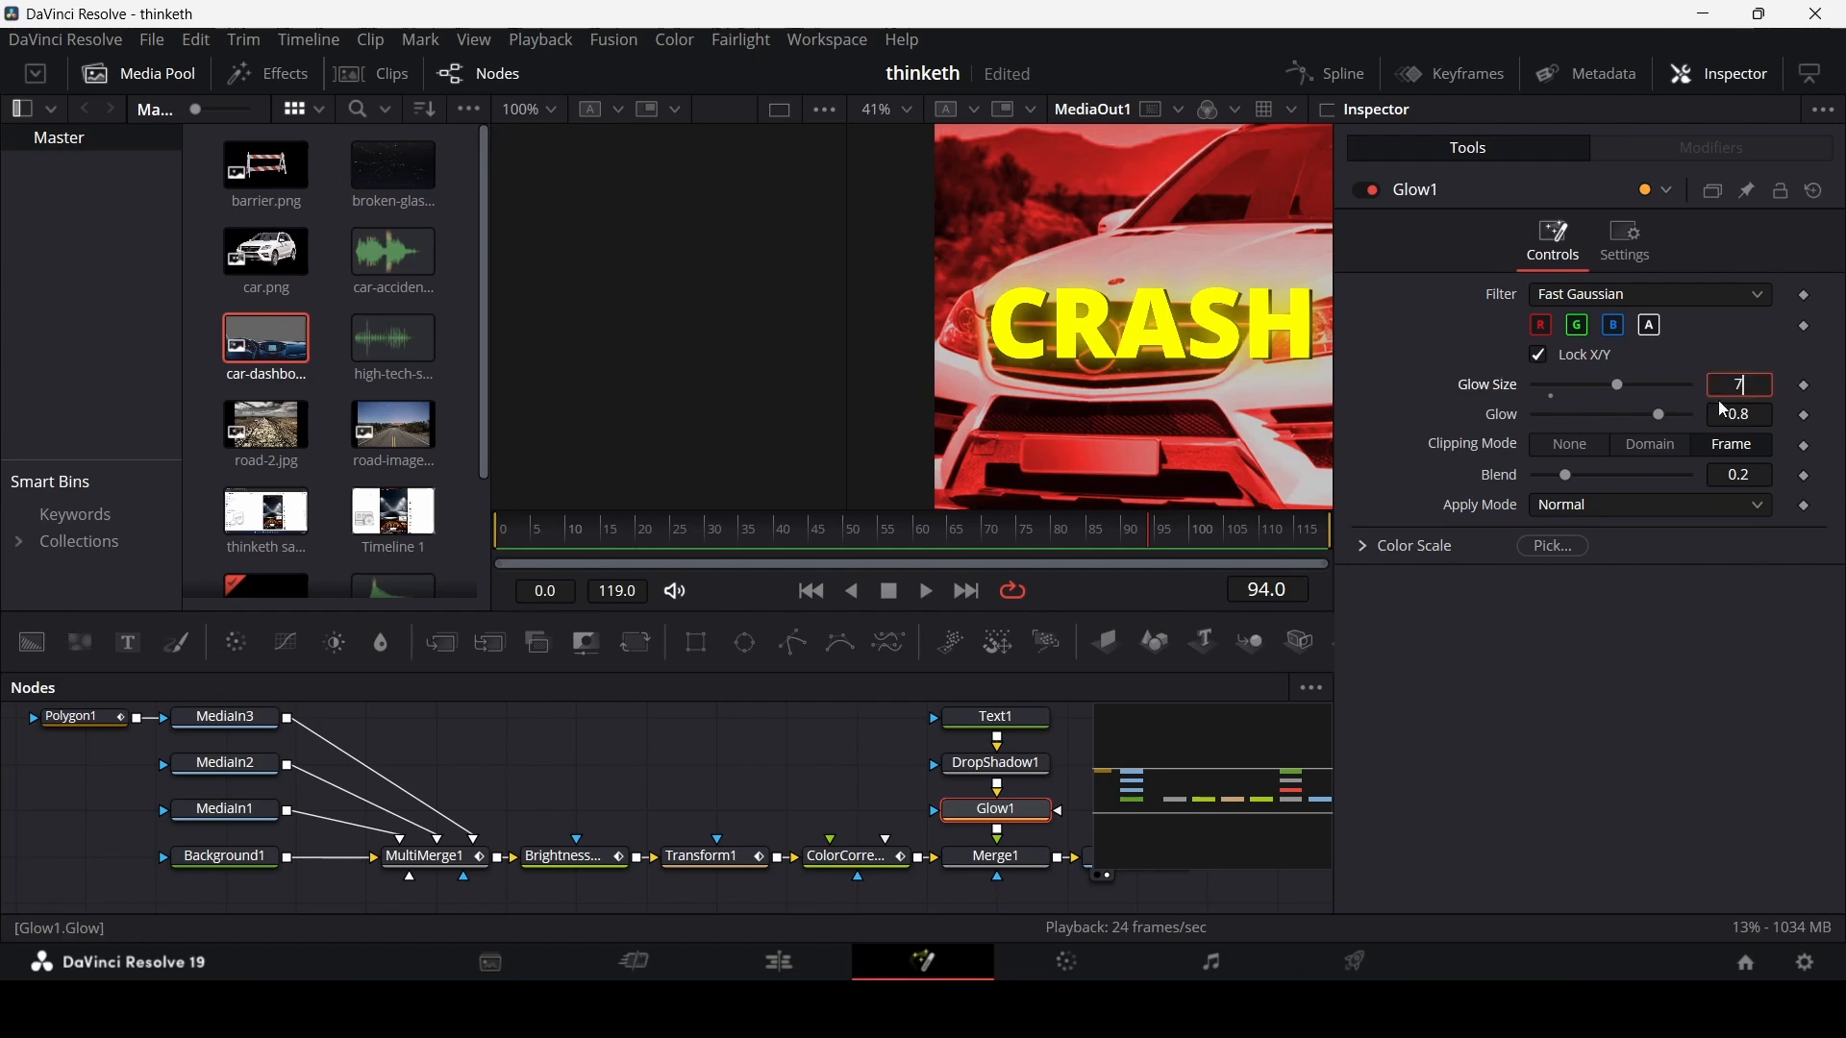
{"action": "type", "text": "0"}
{"action": "key", "text": "Tab"}
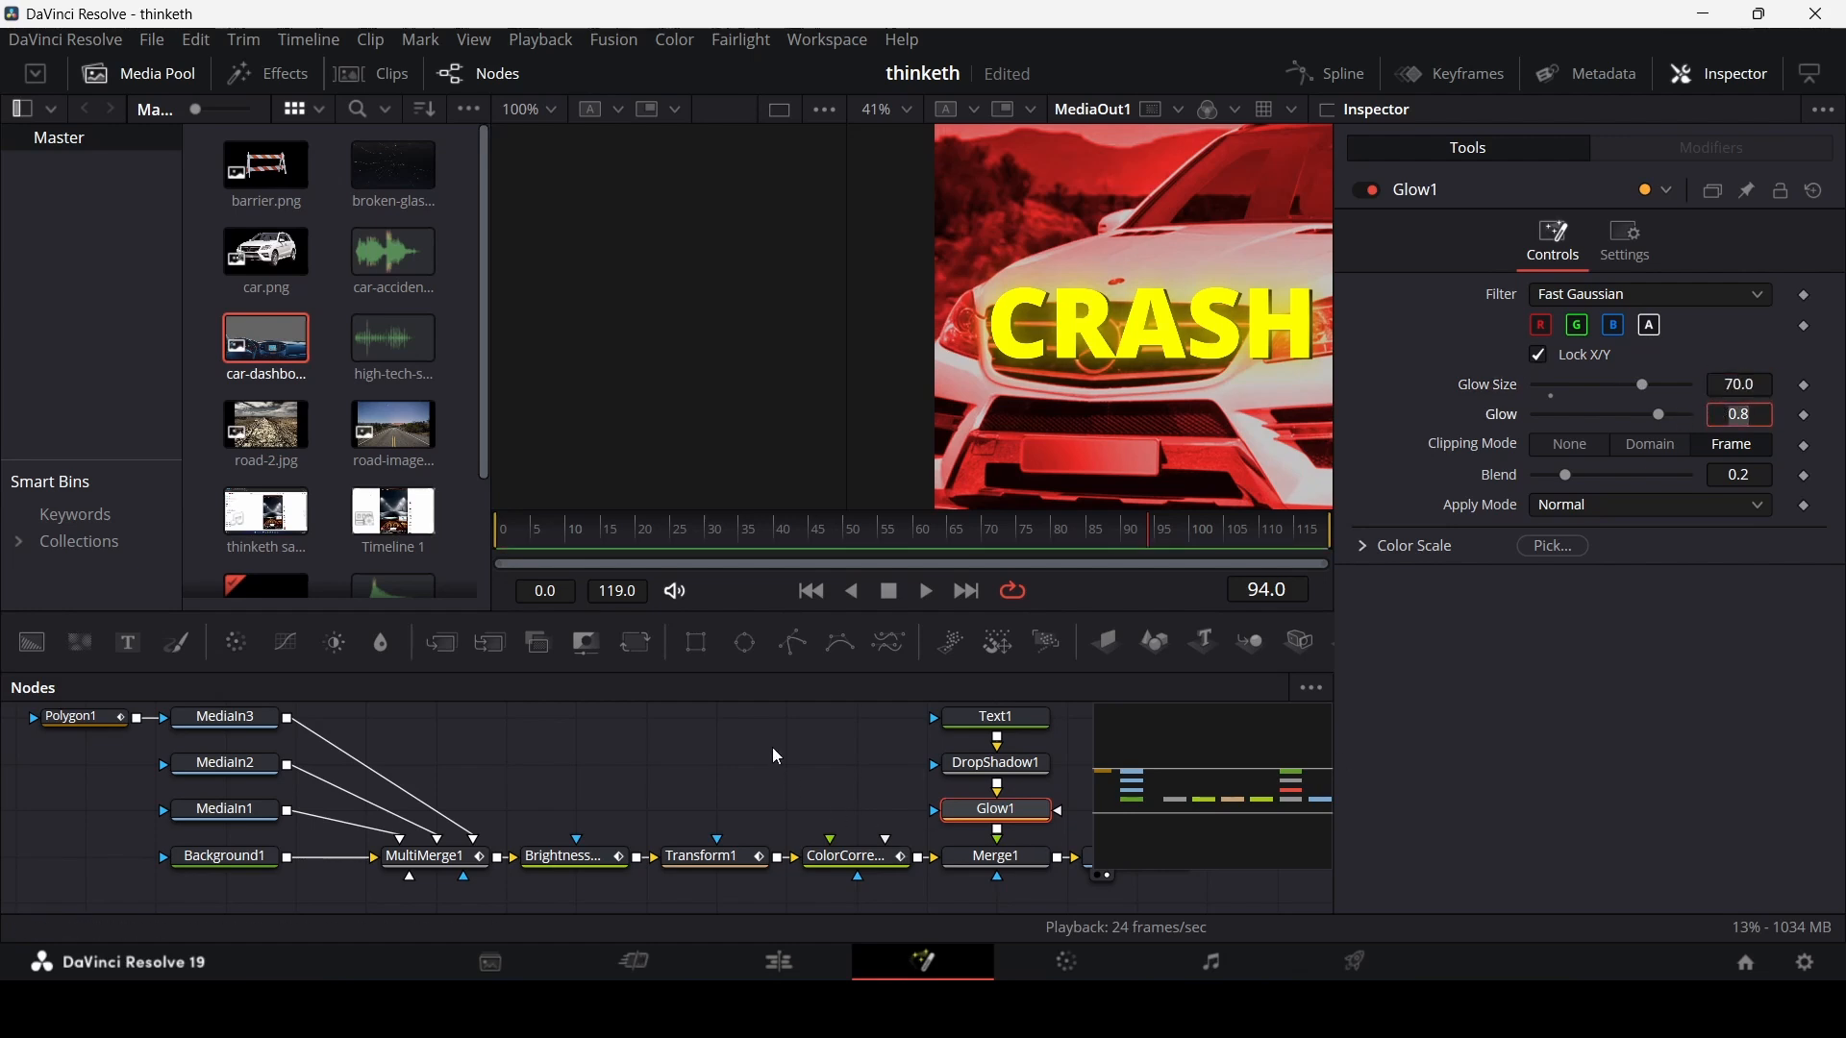
{"action": "left_click", "coordinate": [776, 753]}
{"action": "scroll", "coordinate": [1142, 400], "scroll_direction": "down", "scroll_amount": 4}
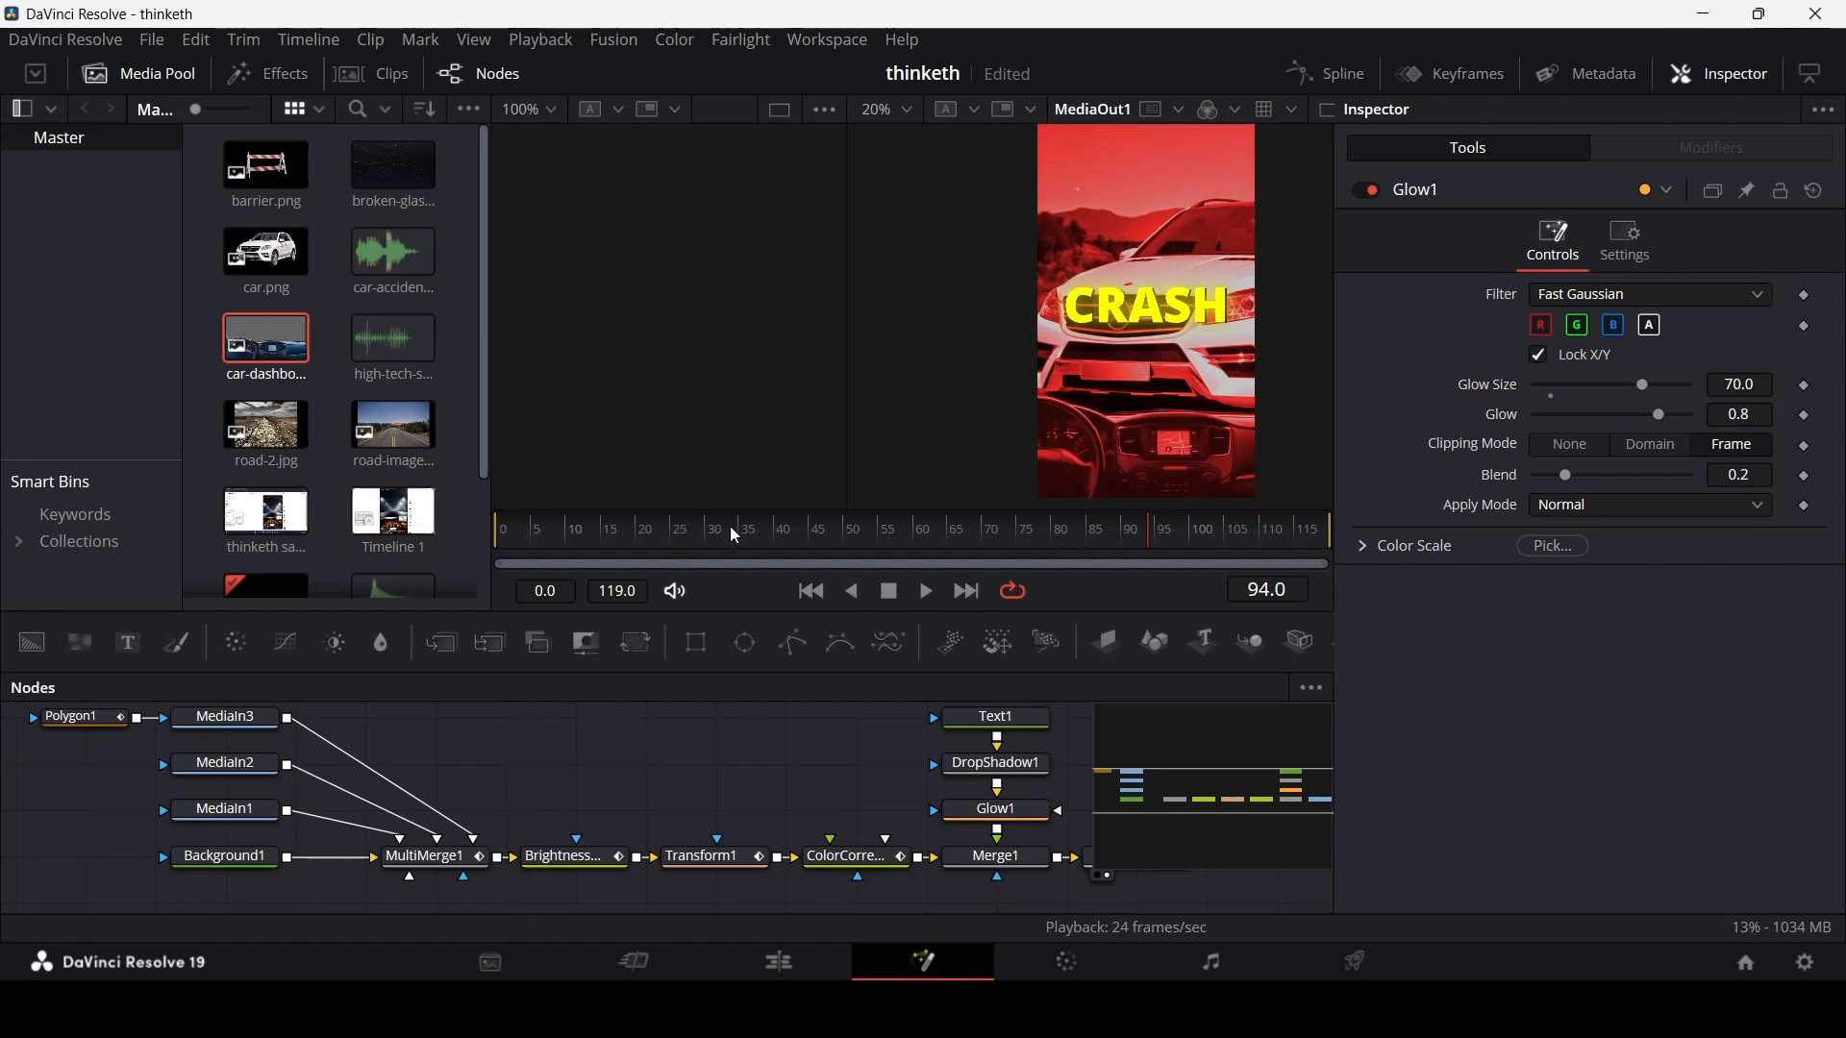
- On frame 70, set Text1's Write On End to 0.0 and keyframe Write On
{"action": "left_click_drag", "start_coordinate": [737, 536], "coordinate": [985, 550]}
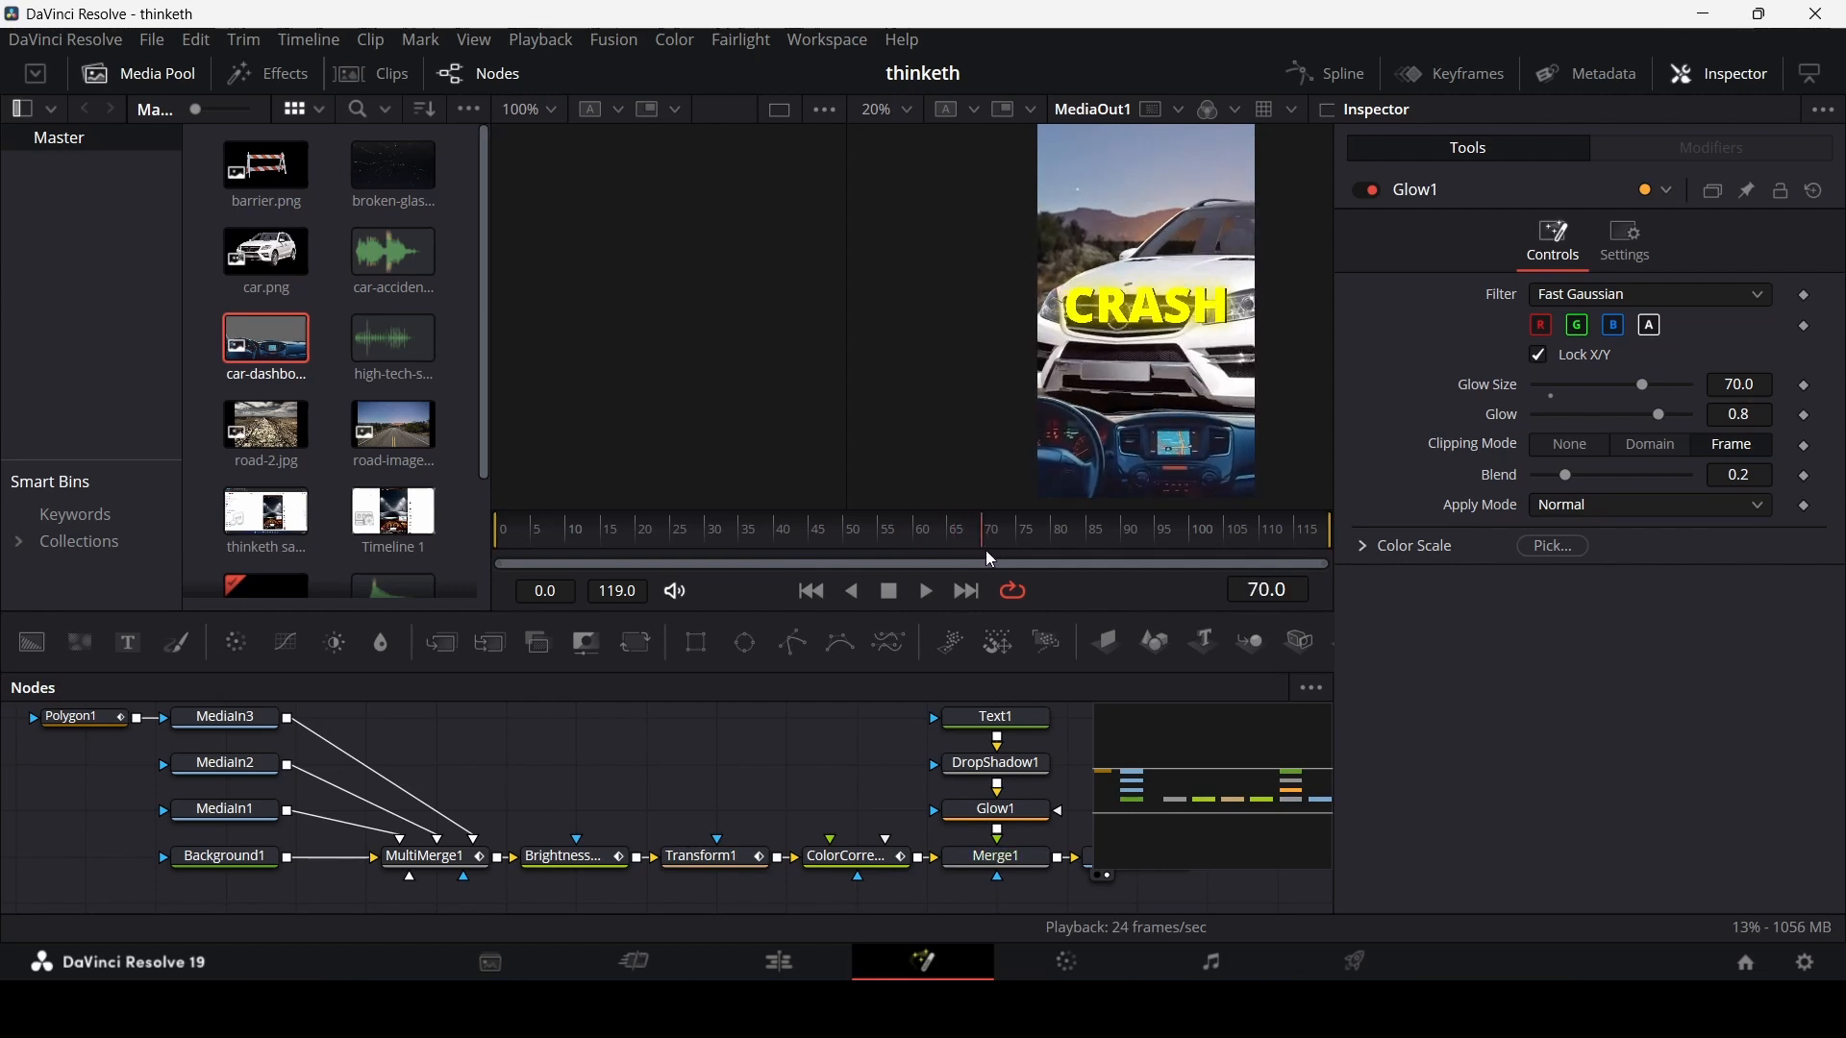
{"action": "left_click", "coordinate": [1019, 736]}
{"action": "scroll", "coordinate": [1663, 757], "scroll_direction": "down", "scroll_amount": 5}
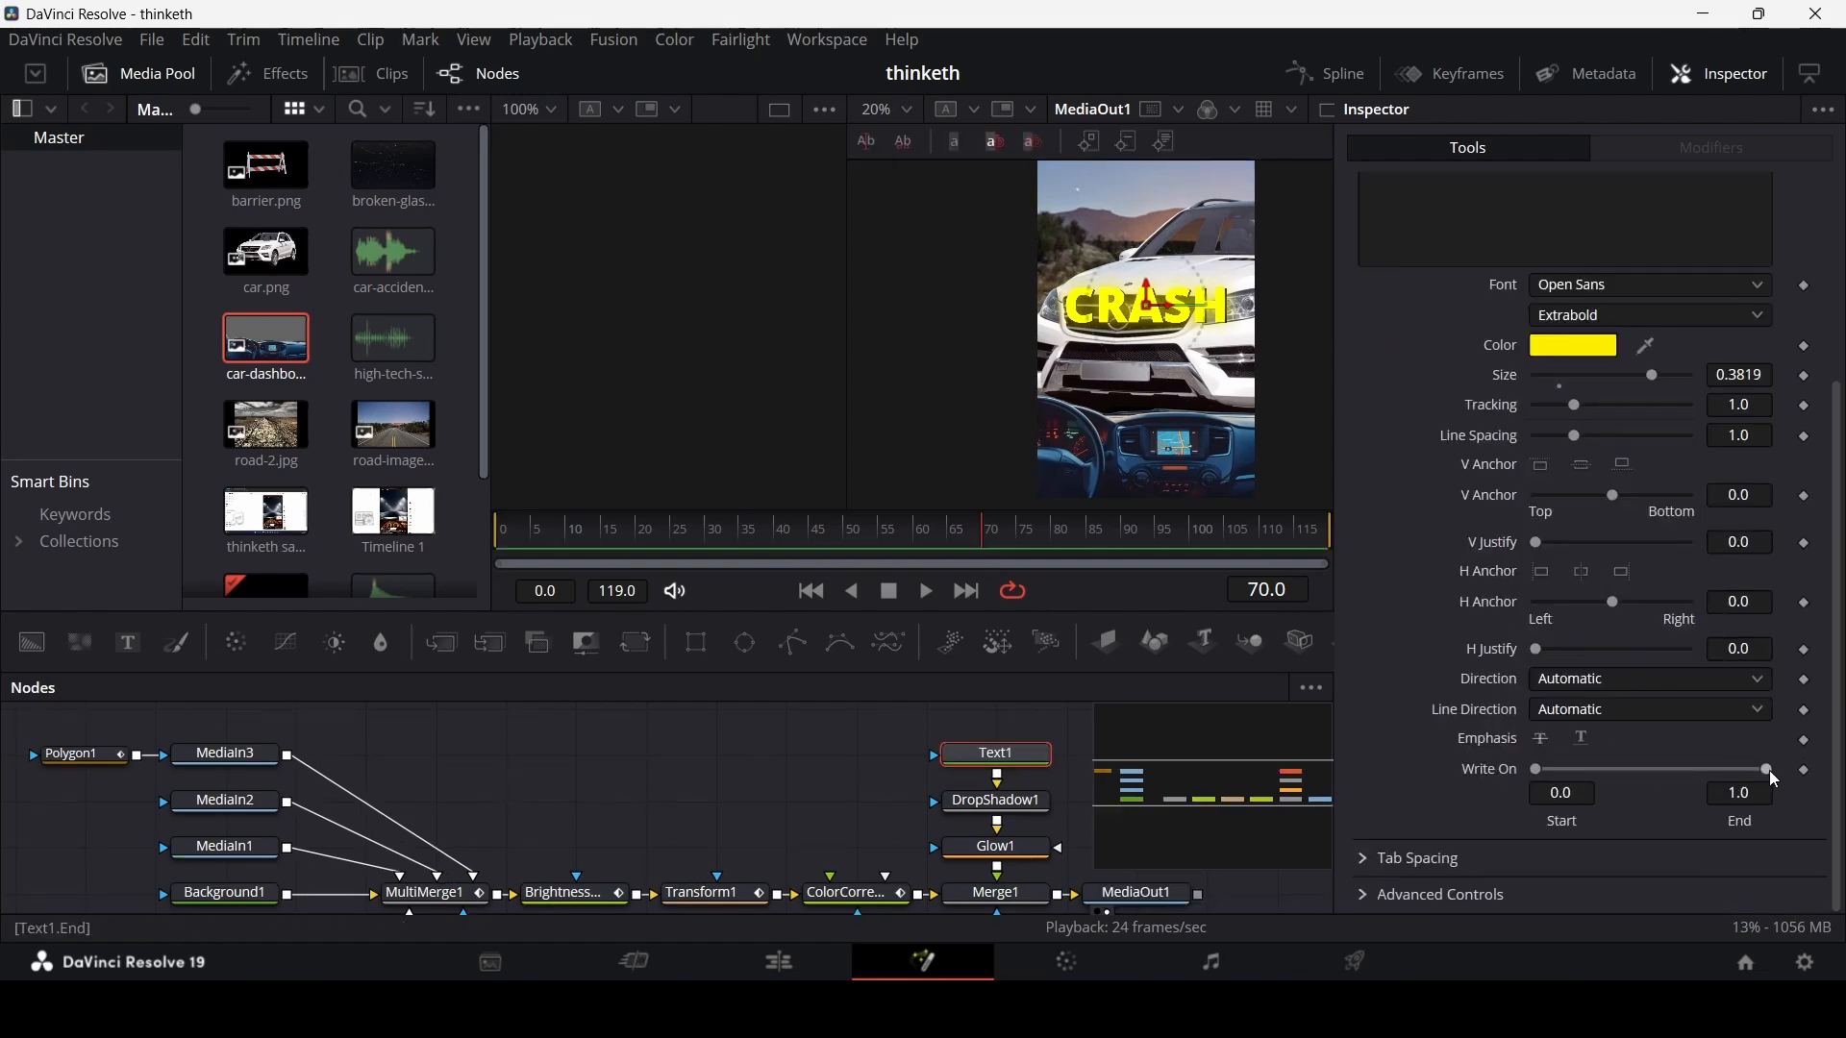
{"action": "left_click_drag", "start_coordinate": [1766, 771], "coordinate": [1543, 774]}
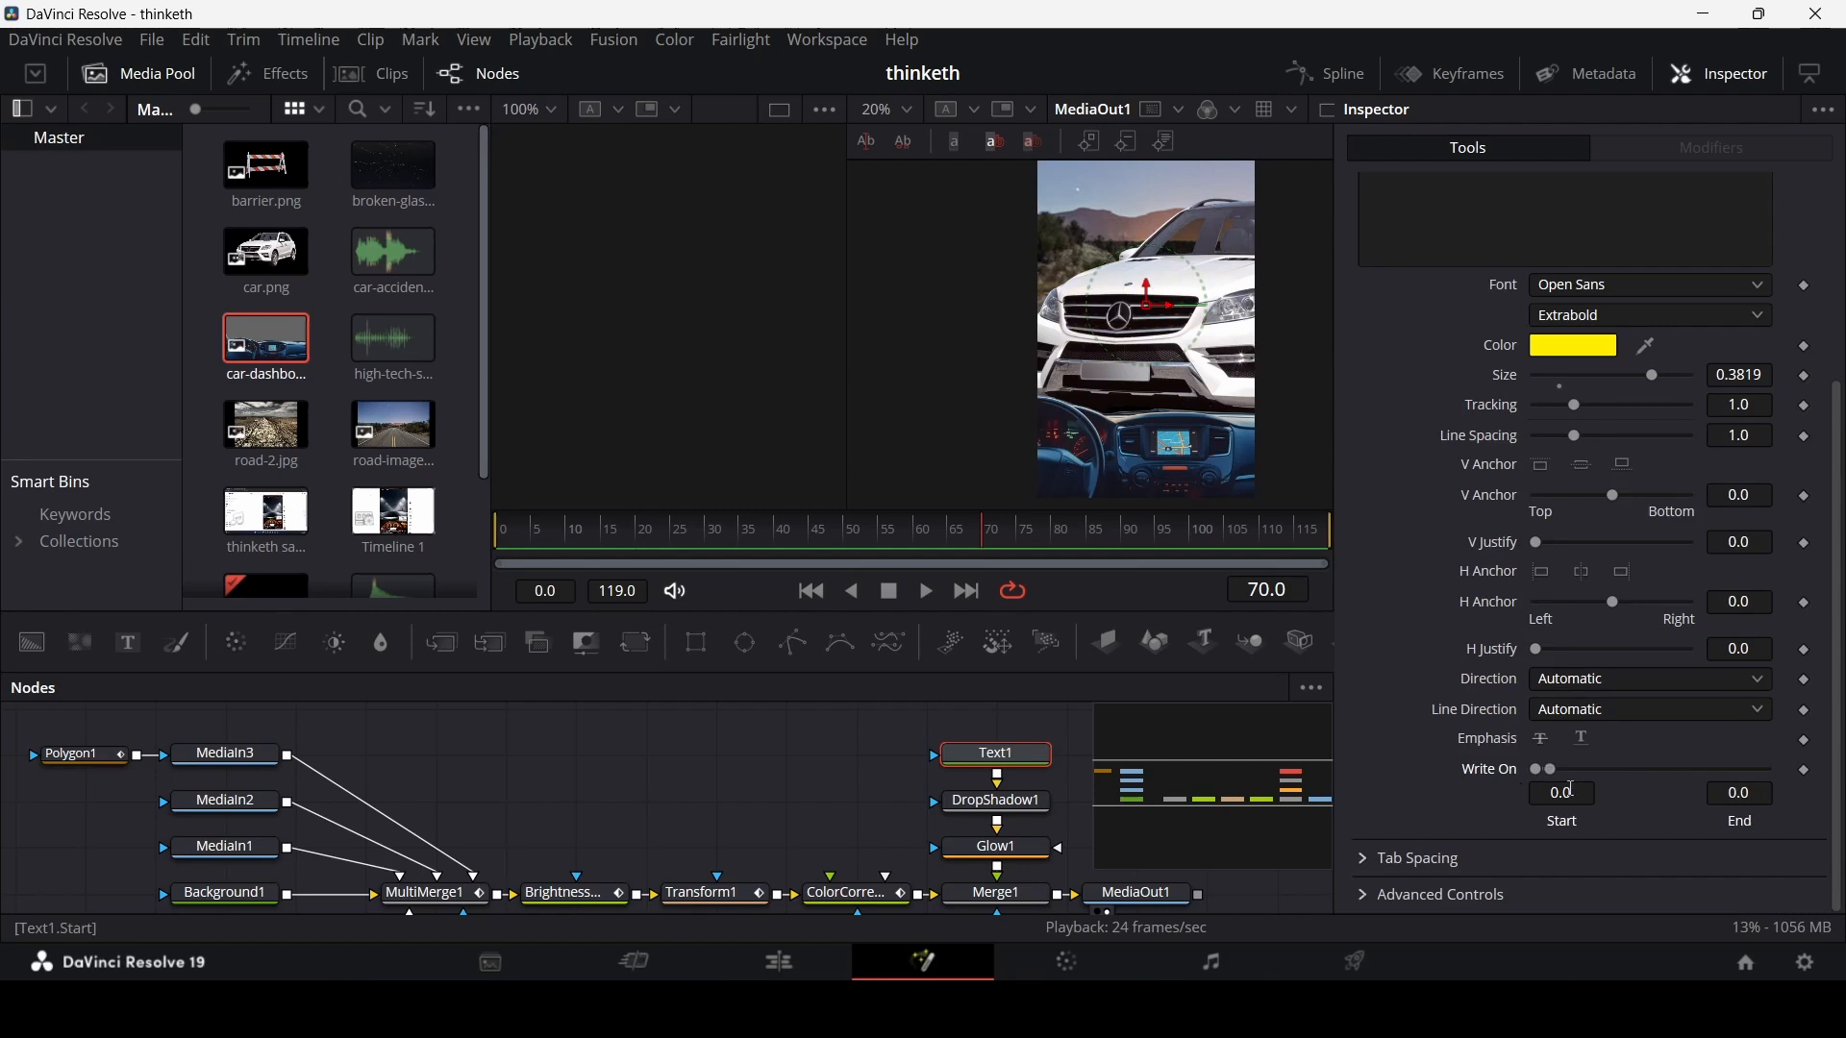
{"action": "left_click", "coordinate": [1807, 772]}
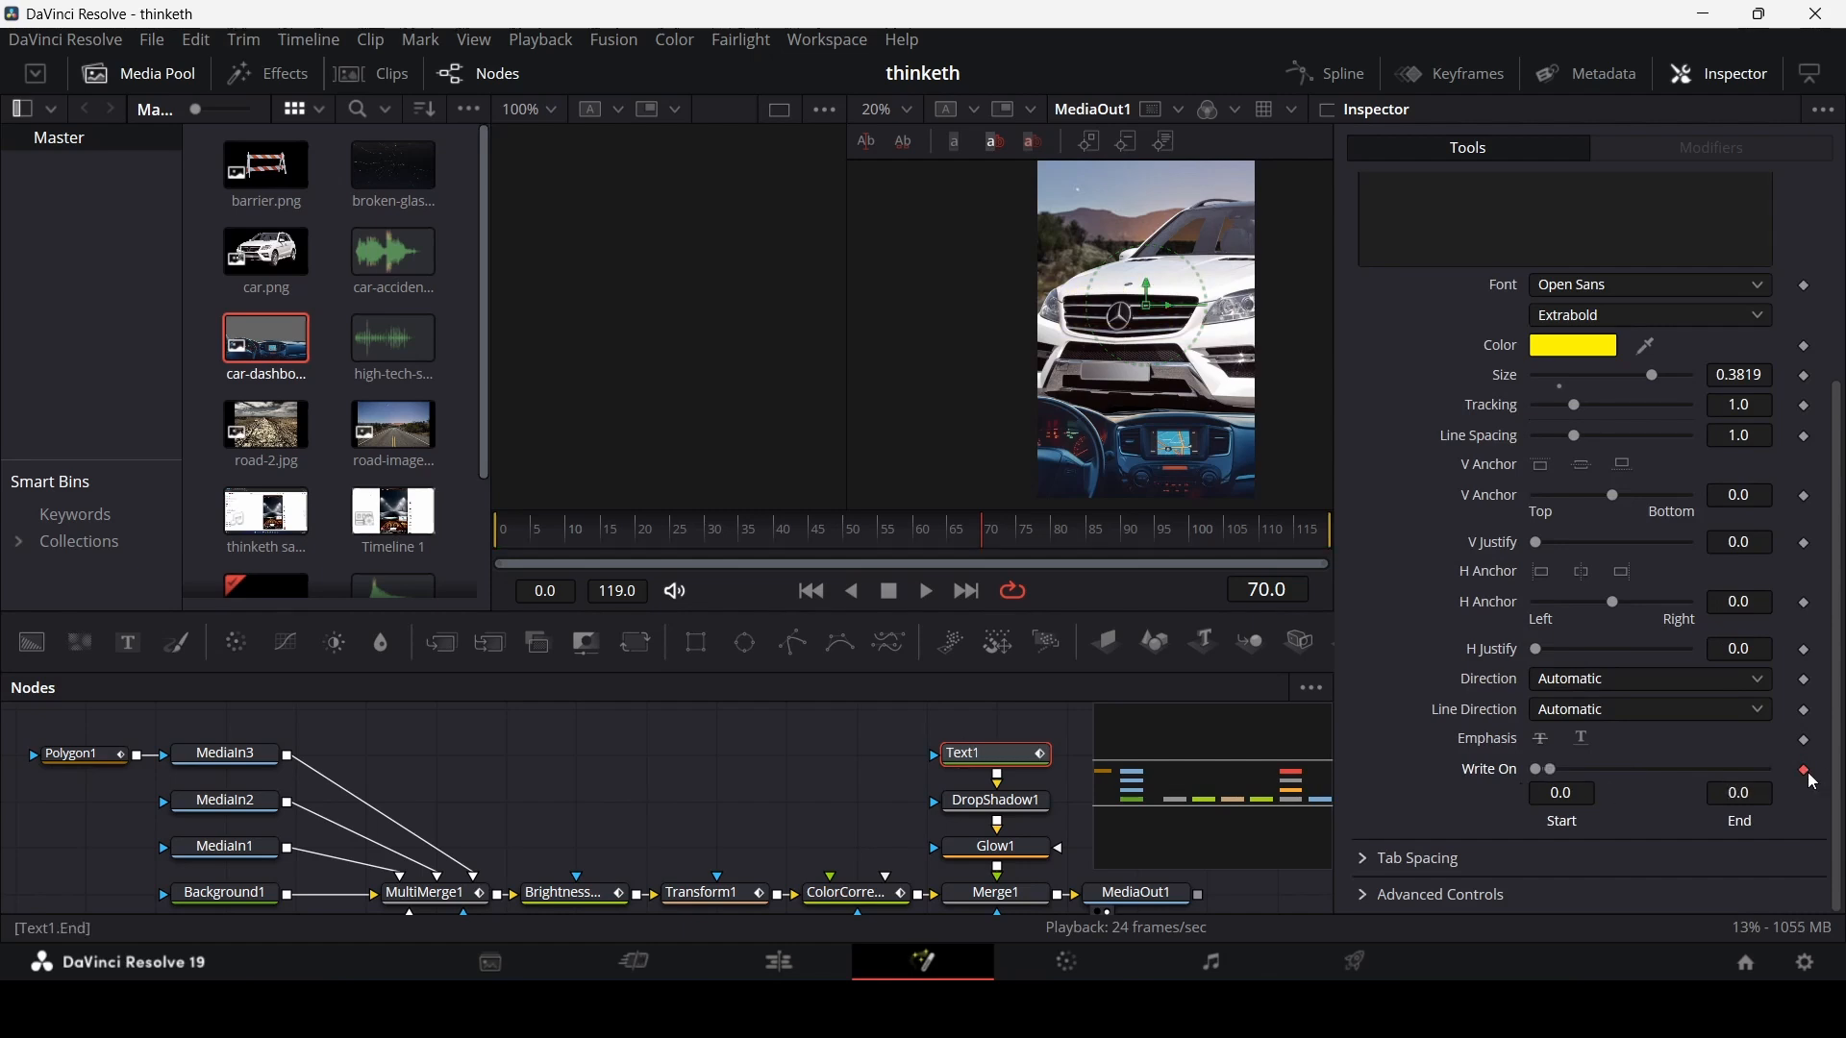
- On frame 80, set Text1's Write On End to 1.0 and play back the text reveal
{"action": "left_click", "coordinate": [1061, 542]}
{"action": "left_click_drag", "start_coordinate": [1573, 775], "coordinate": [1772, 770]}
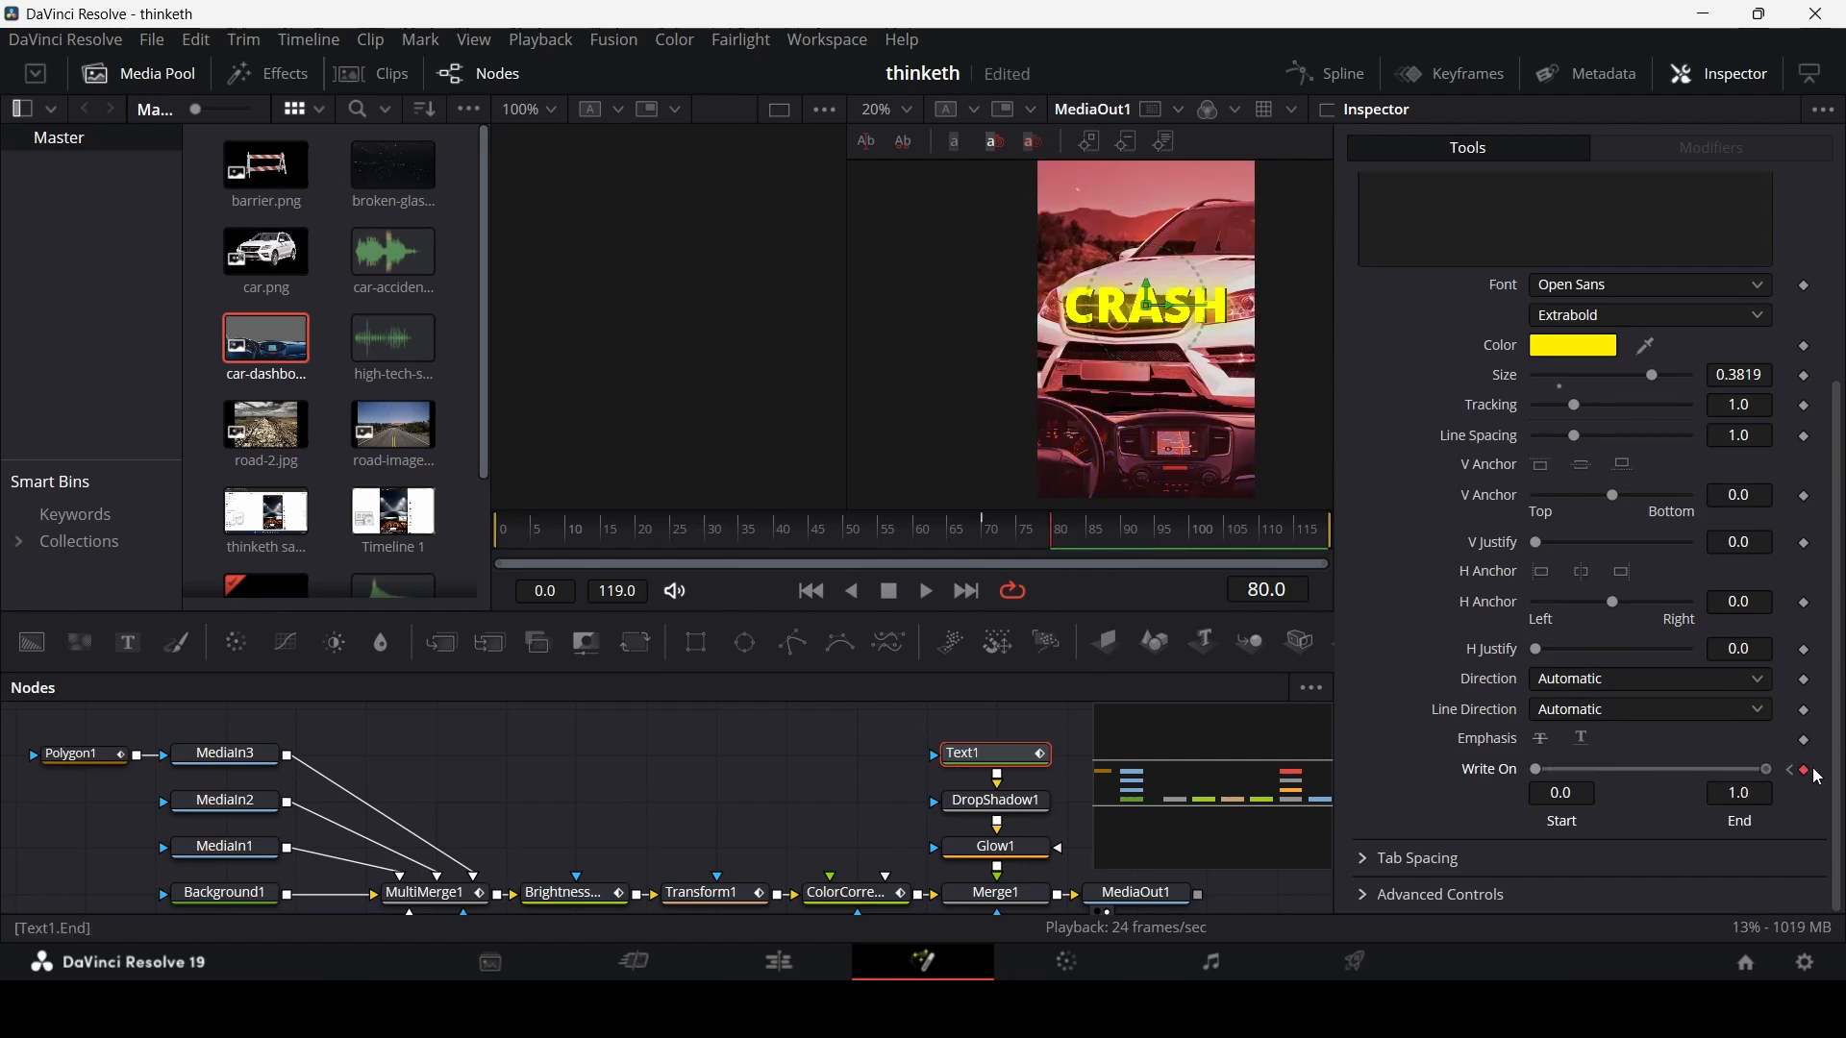
{"action": "left_click", "coordinate": [933, 531]}
{"action": "key", "text": "space"}
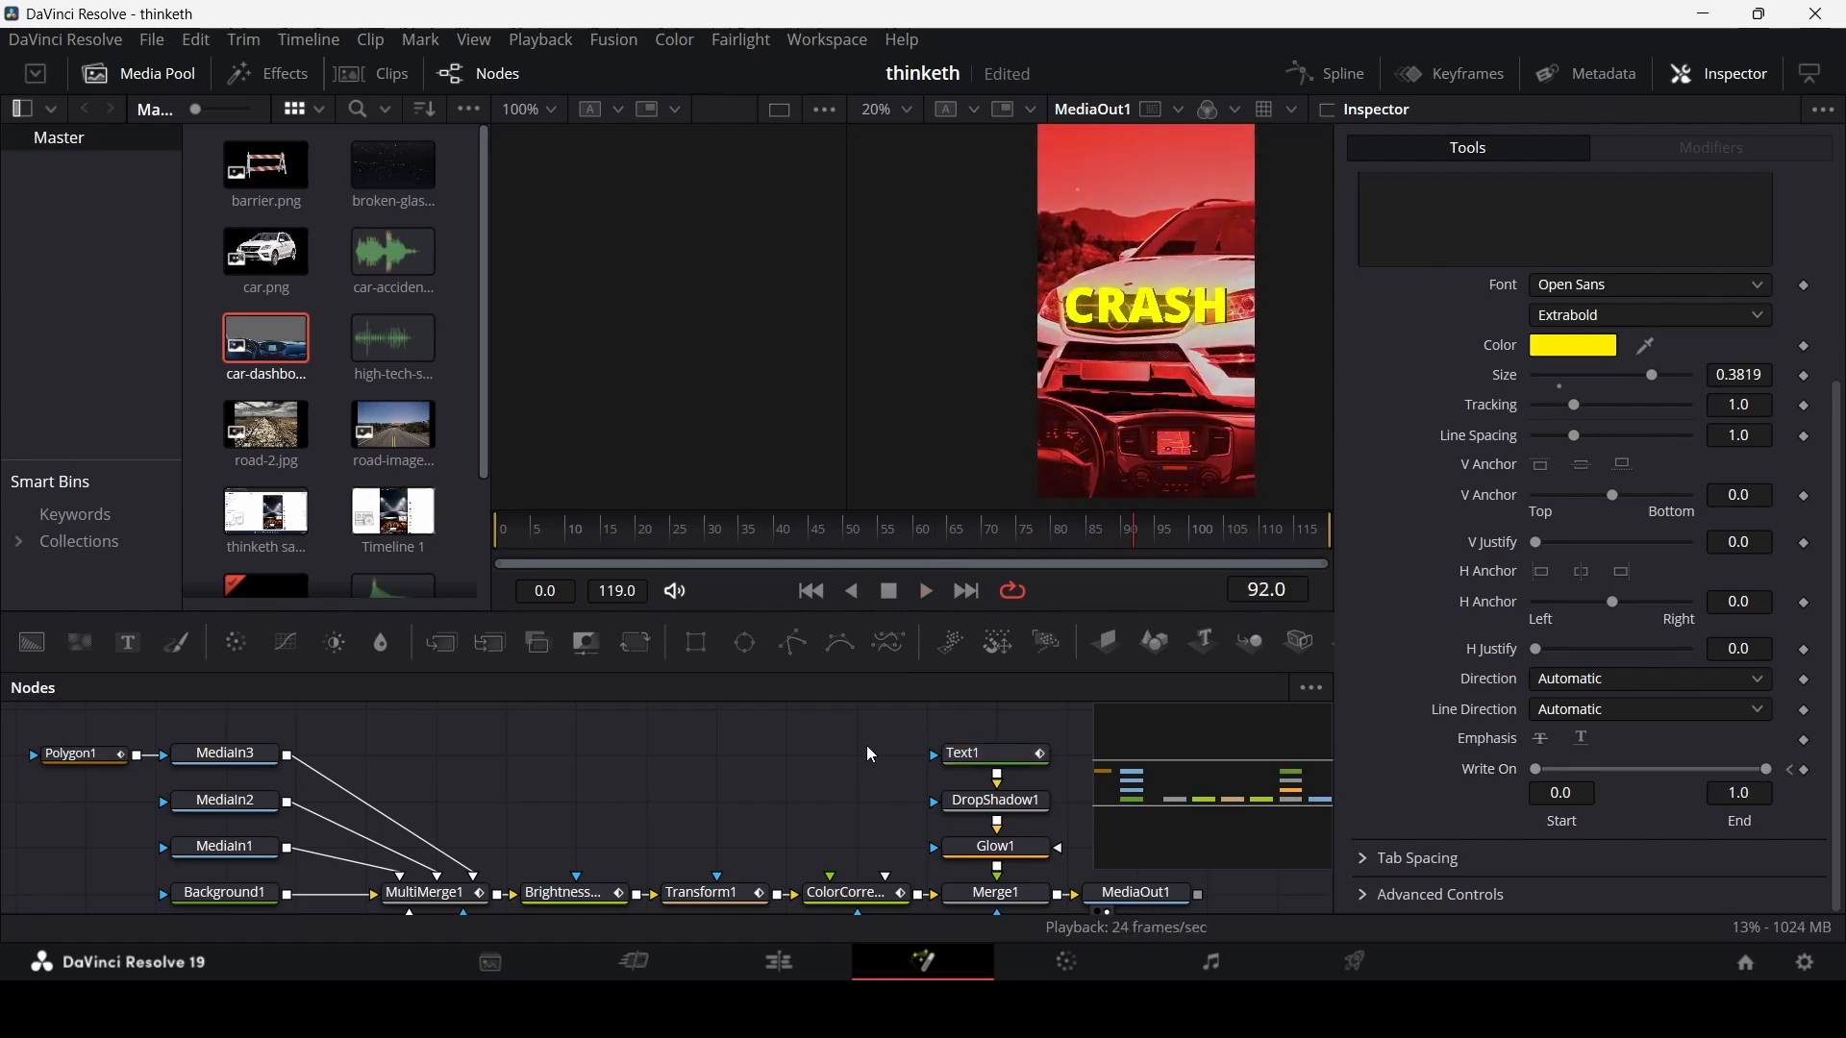
- Switch to the Edit page and play the timeline from the start to check the finished crash composition
{"action": "left_click", "coordinate": [817, 956]}
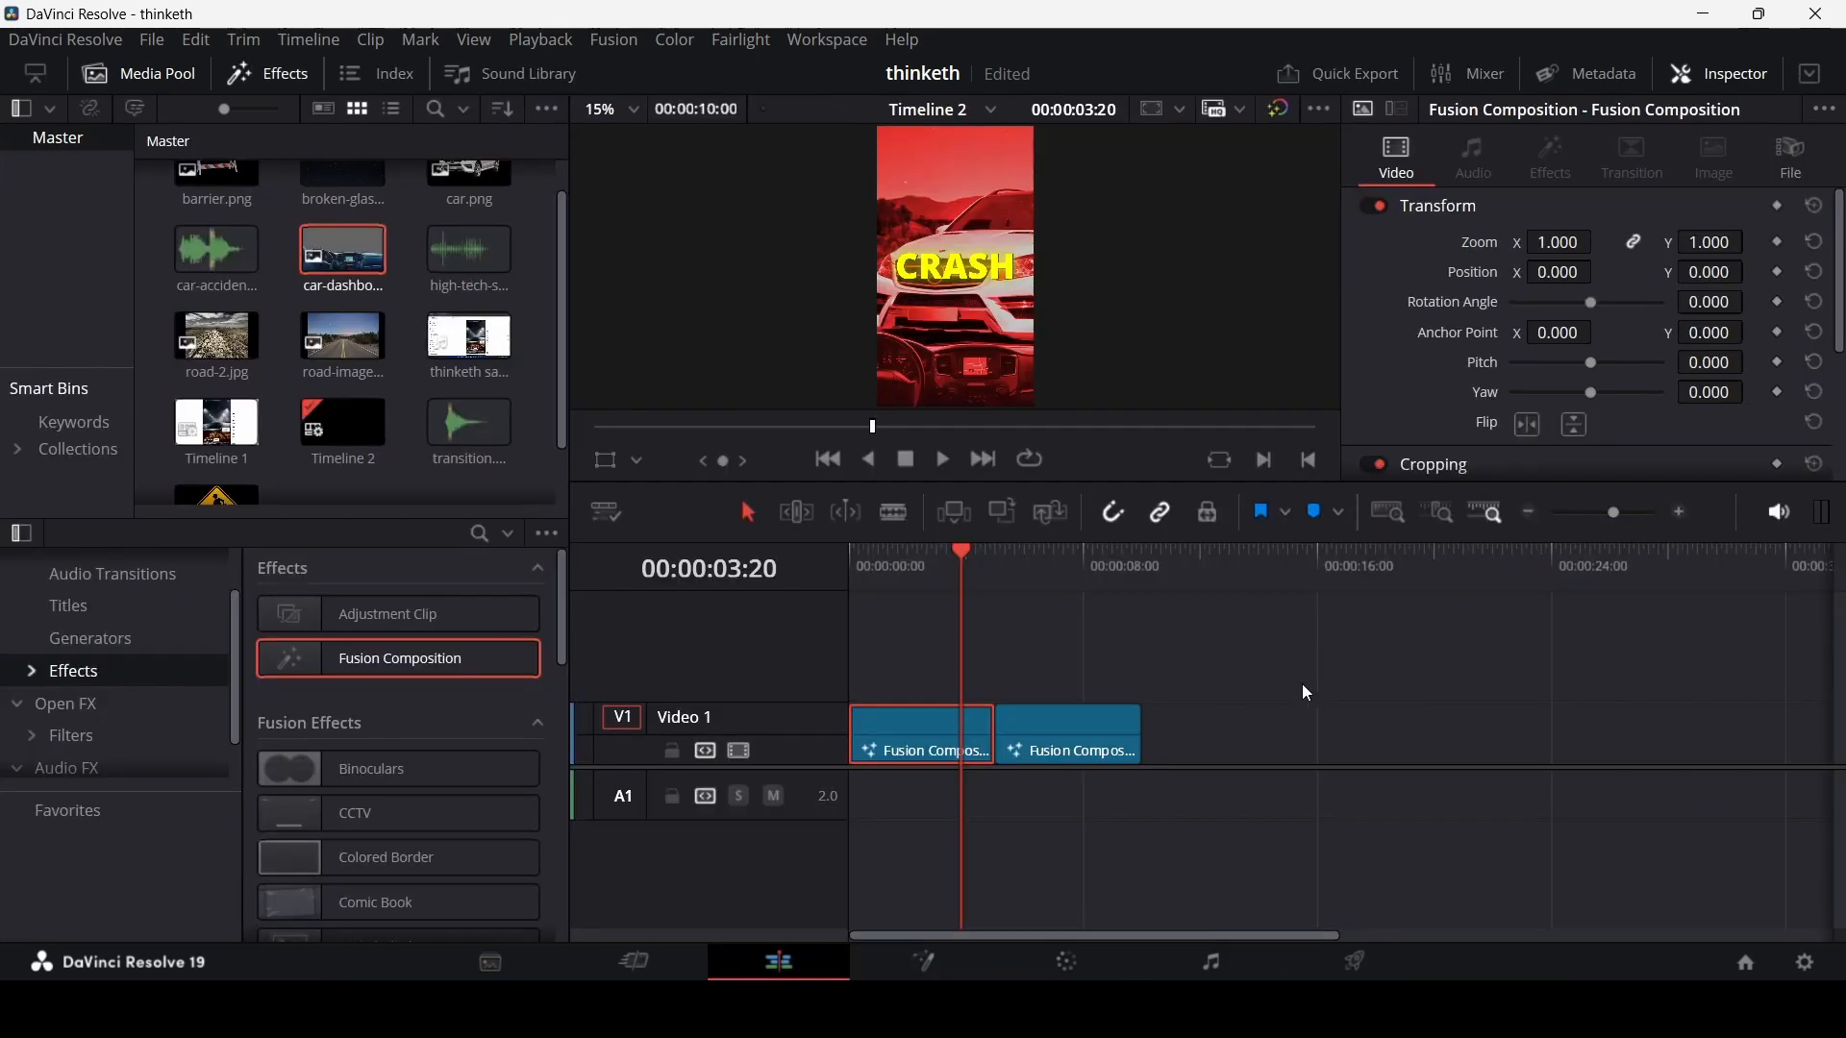
{"action": "left_click", "coordinate": [1304, 686]}
{"action": "key", "text": "Home"}
{"action": "key", "text": "space"}
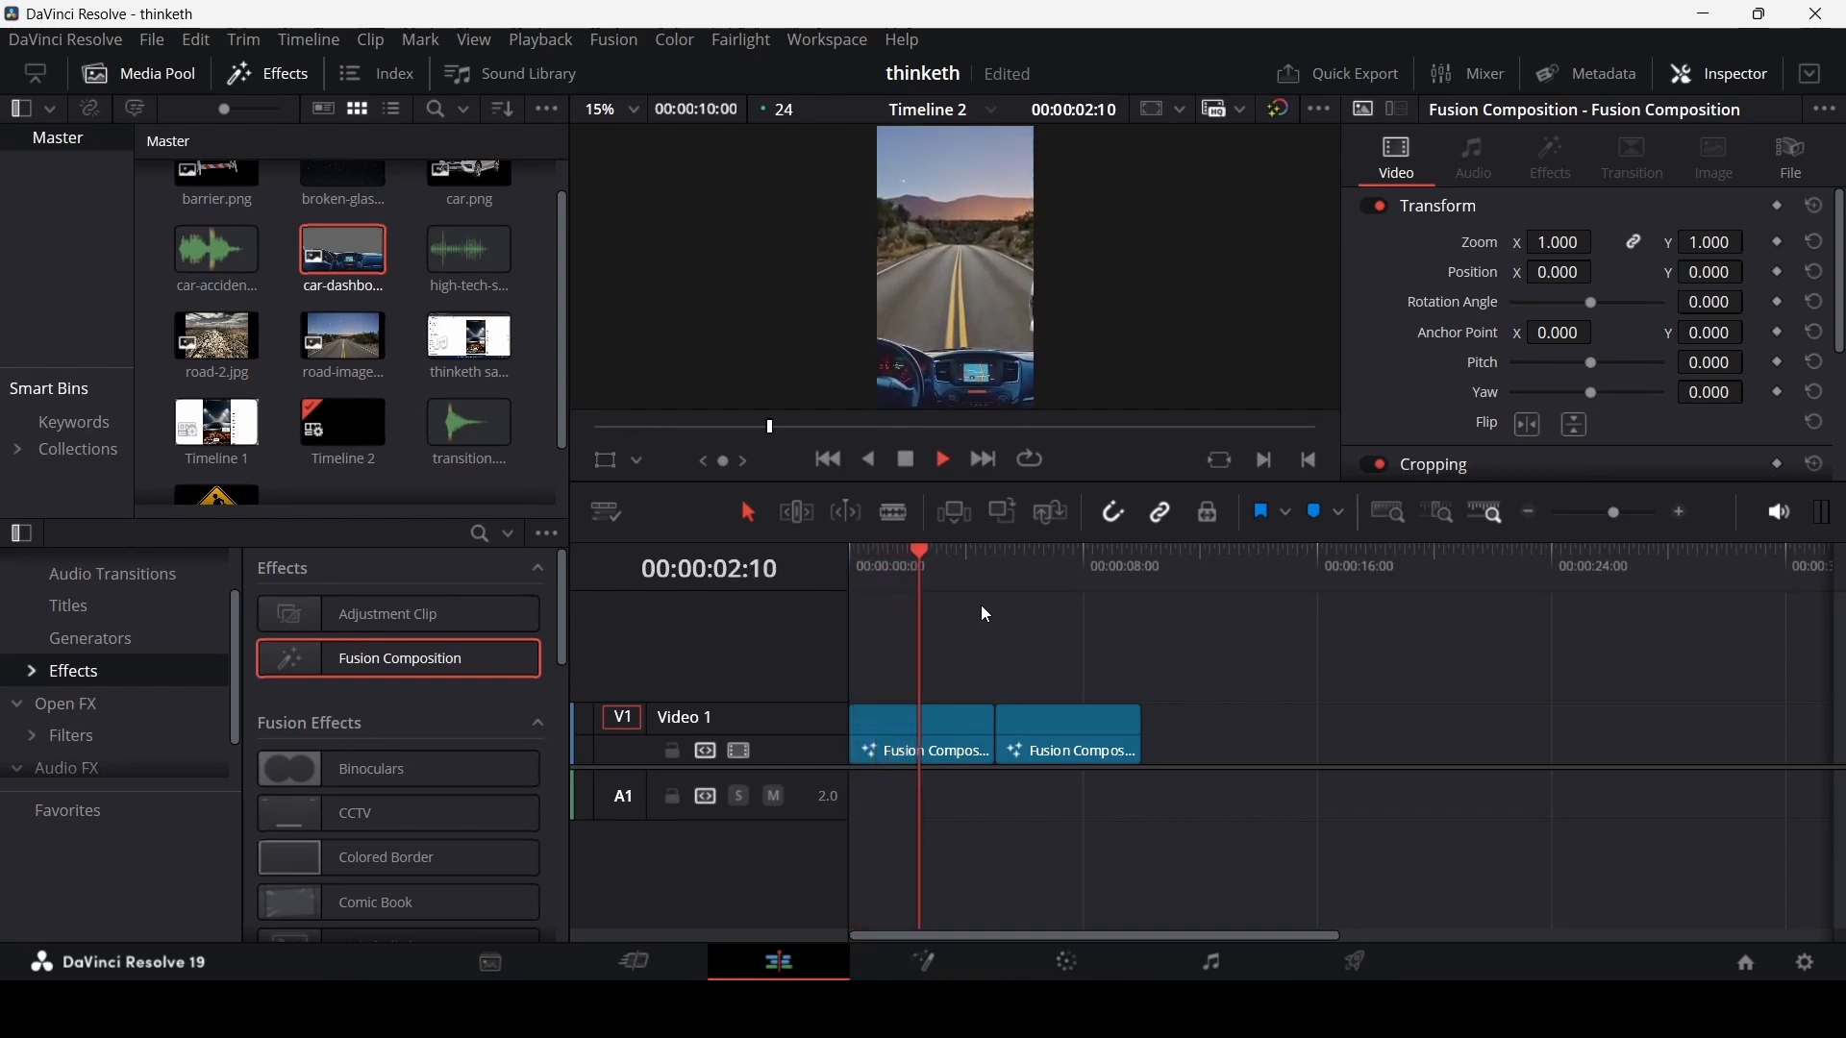
{"action": "key", "text": "space"}
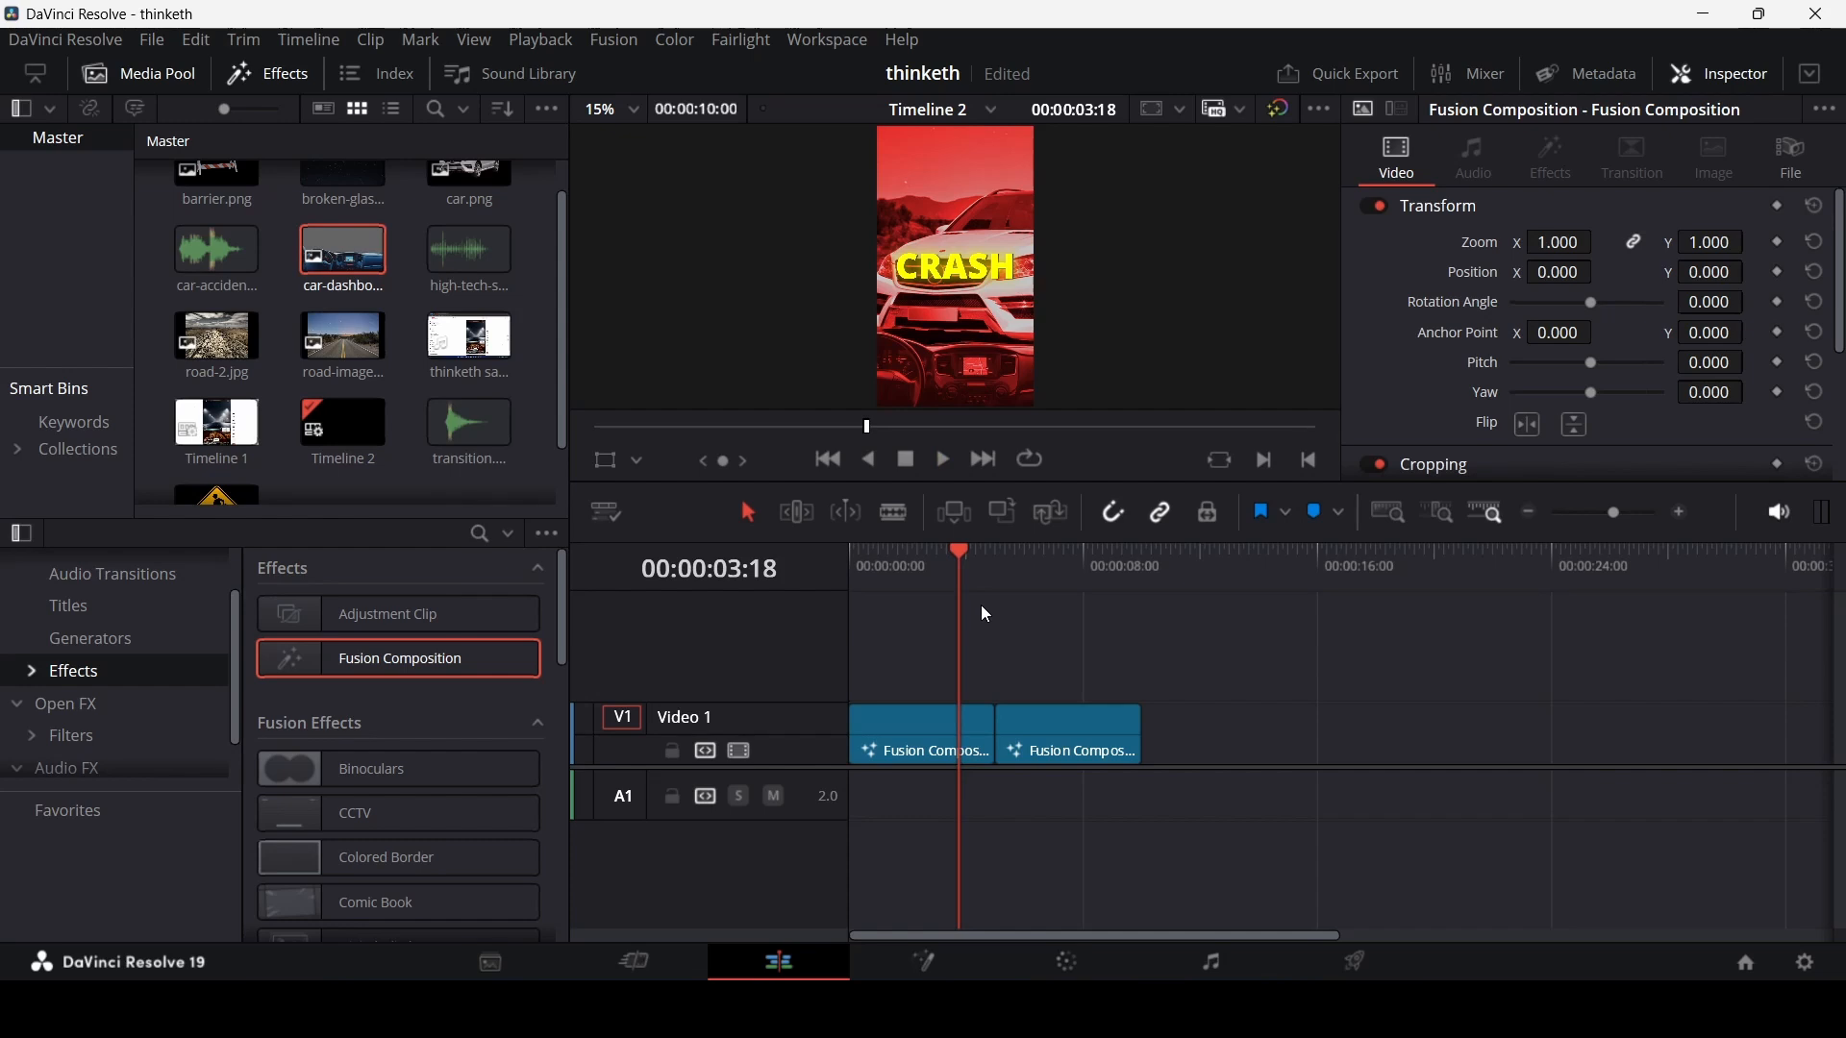
- Add a new Fusion Composition clip on a Video 2 track, past the end of the existing clips
{"action": "left_click_drag", "start_coordinate": [366, 662], "coordinate": [1168, 659]}
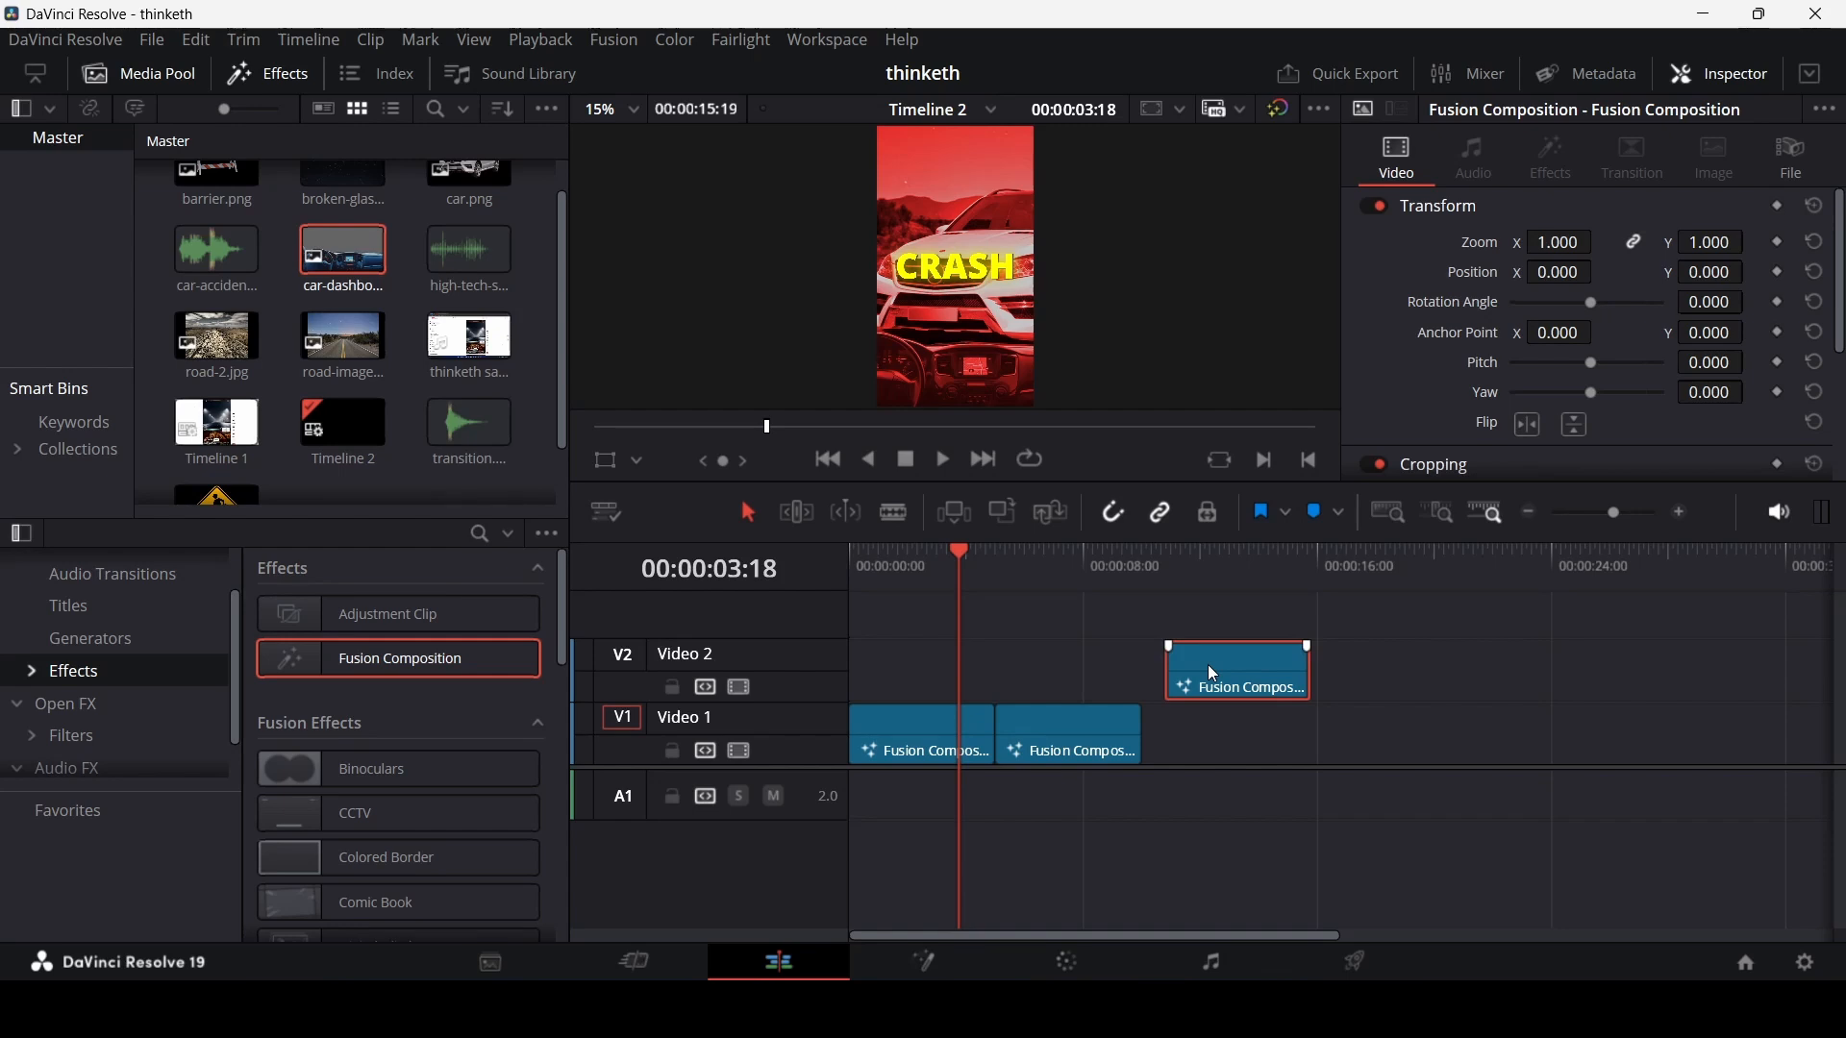
- Move the Video 2 Fusion Composition clip back so that it overlaps the cut between the two Video 1 clips
{"action": "left_click", "coordinate": [986, 570]}
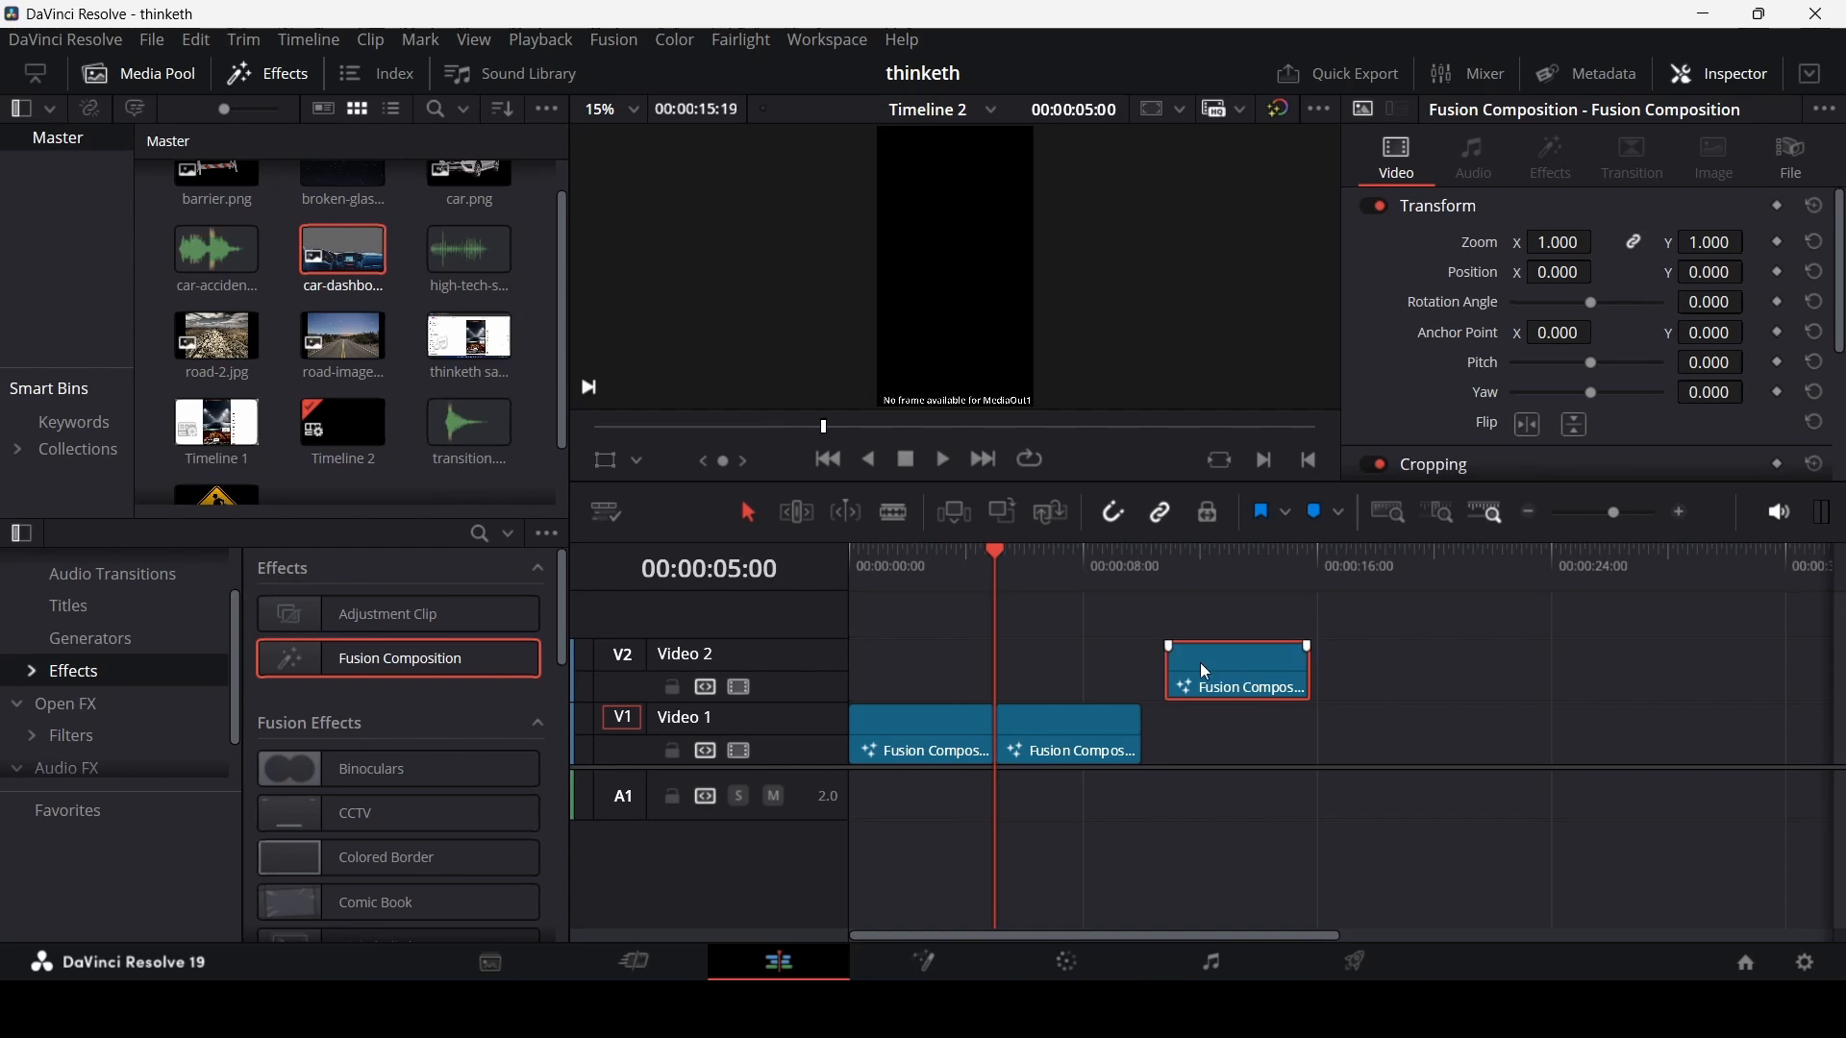
{"action": "key", "text": "Left"}
{"action": "key", "text": "Left"}
{"action": "key", "text": "Left"}
{"action": "key", "text": "Left"}
{"action": "key", "text": "Left"}
{"action": "key", "text": "Left"}
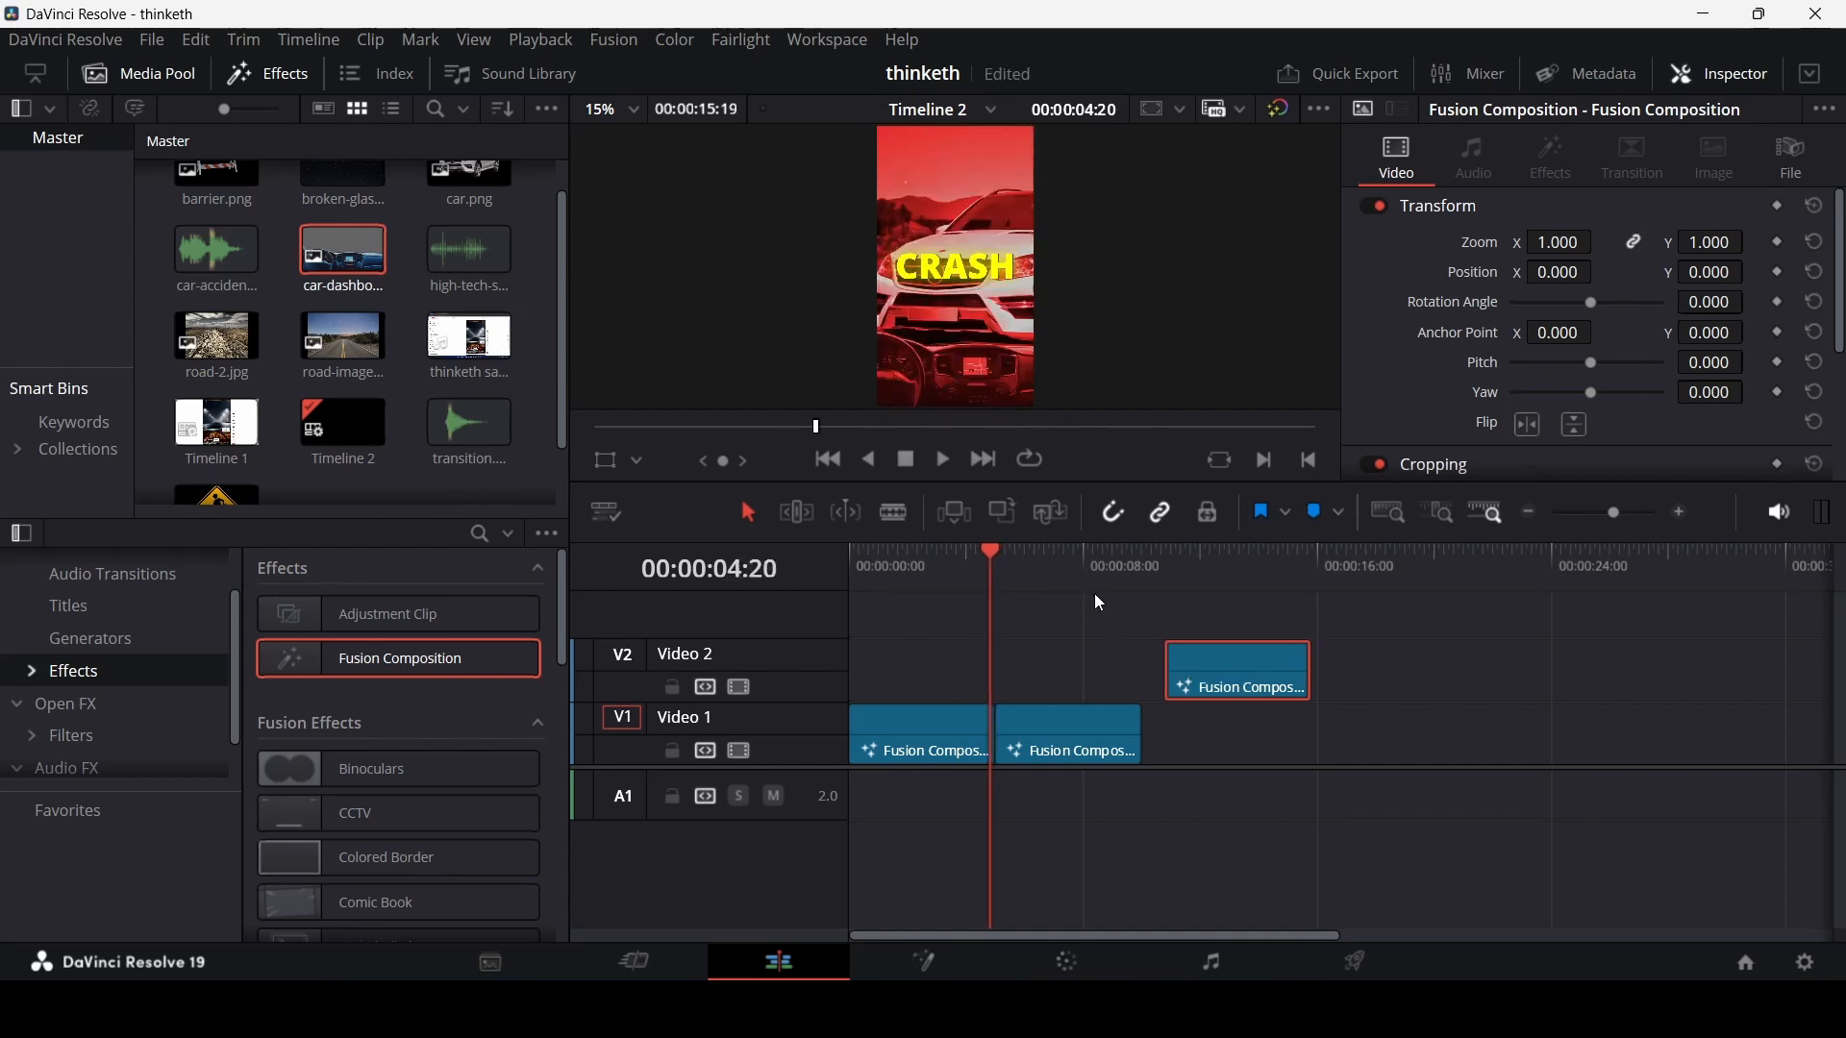
{"action": "left_click_drag", "start_coordinate": [1224, 671], "coordinate": [1047, 682]}
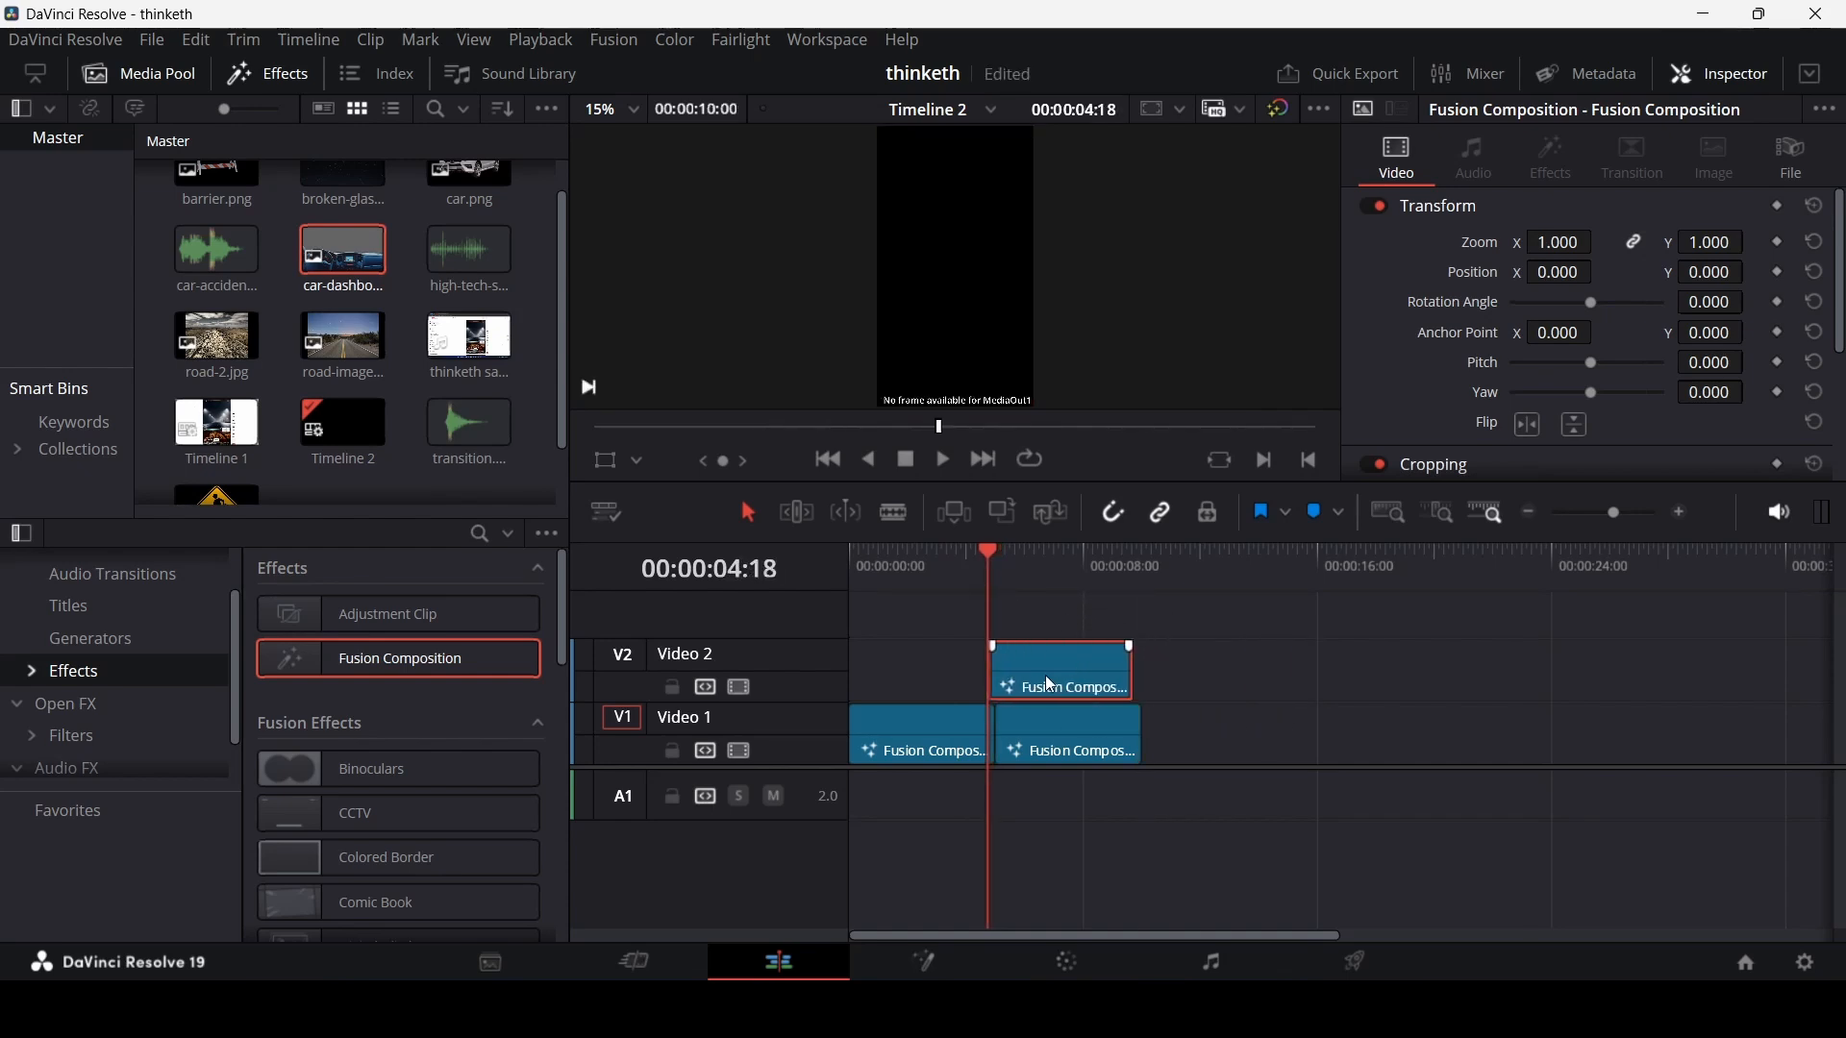
- Fine-tune the Video 2 clip's position so that it starts at 00:00:04:19, five frames before the Video 1 cut
{"action": "key", "text": "Right"}
{"action": "key", "text": "Right"}
{"action": "key", "text": "Right"}
{"action": "key", "text": "Right"}
{"action": "key", "text": "Right"}
{"action": "key", "text": "Right"}
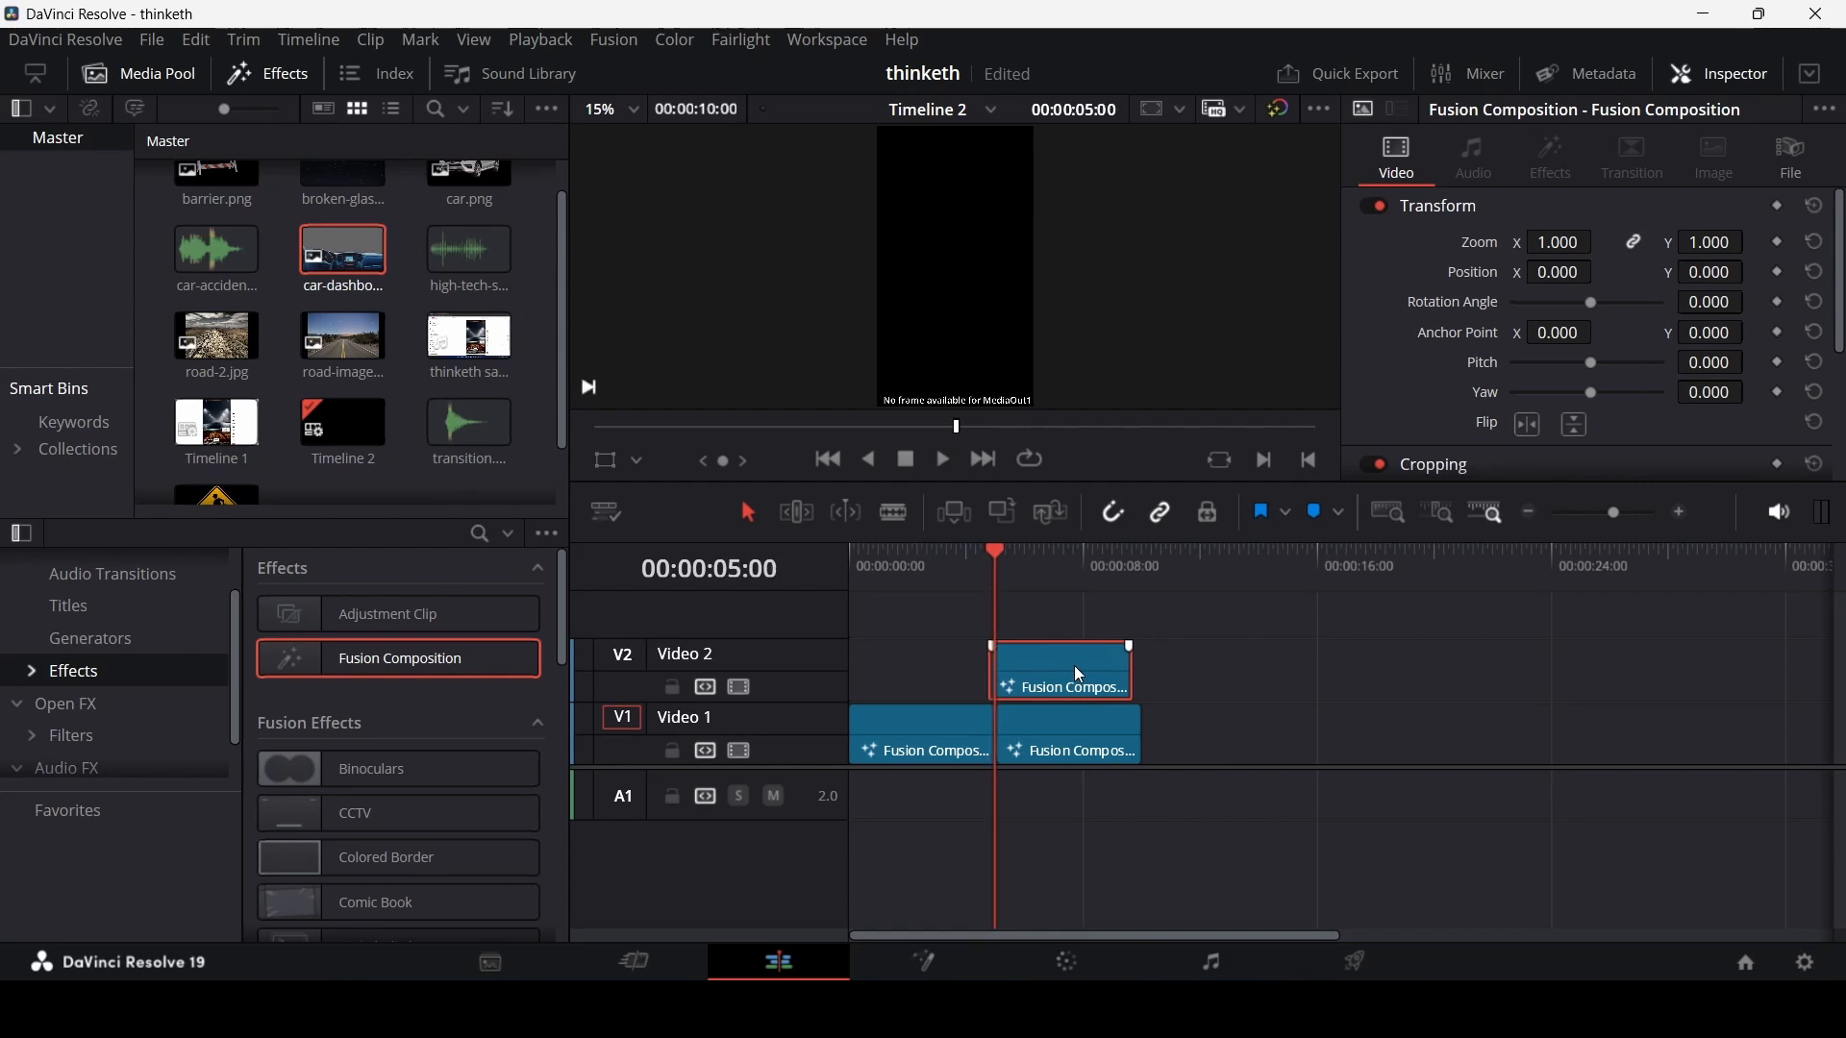
{"action": "scroll", "coordinate": [973, 671], "scroll_direction": "up", "scroll_amount": 5}
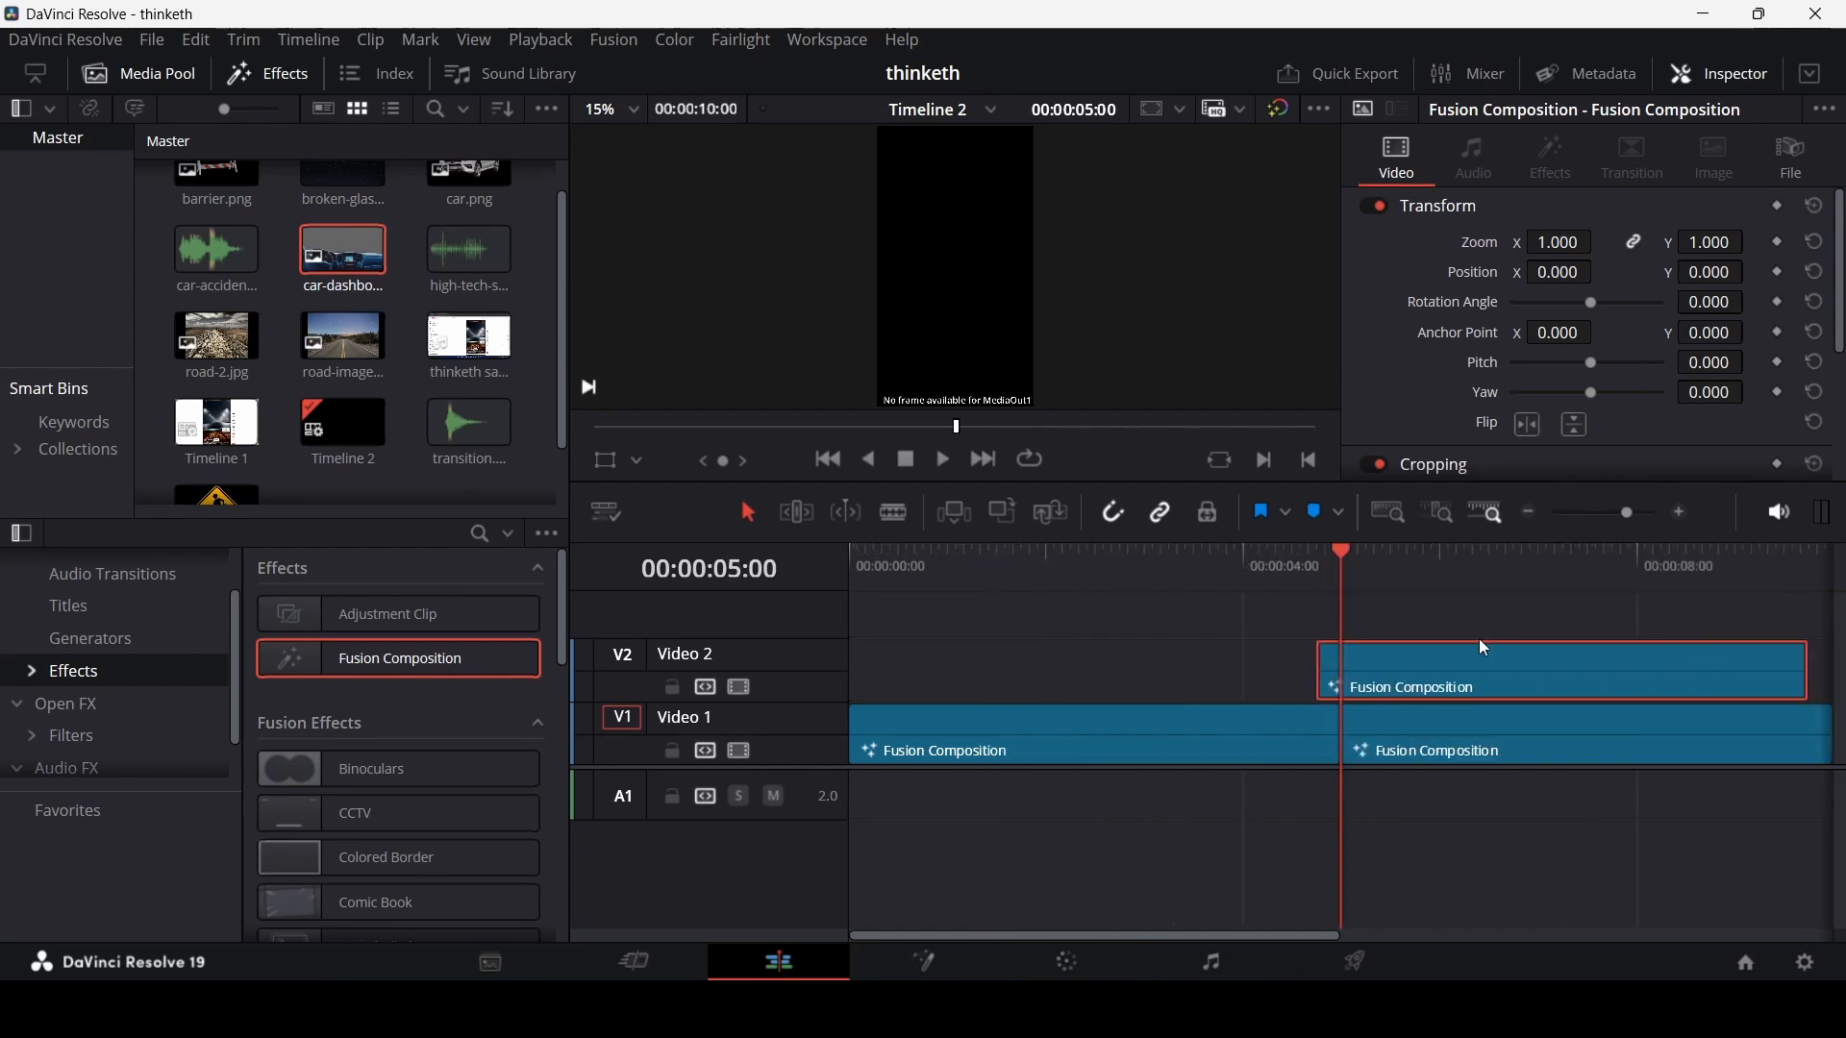
{"action": "left_click", "coordinate": [1434, 653]}
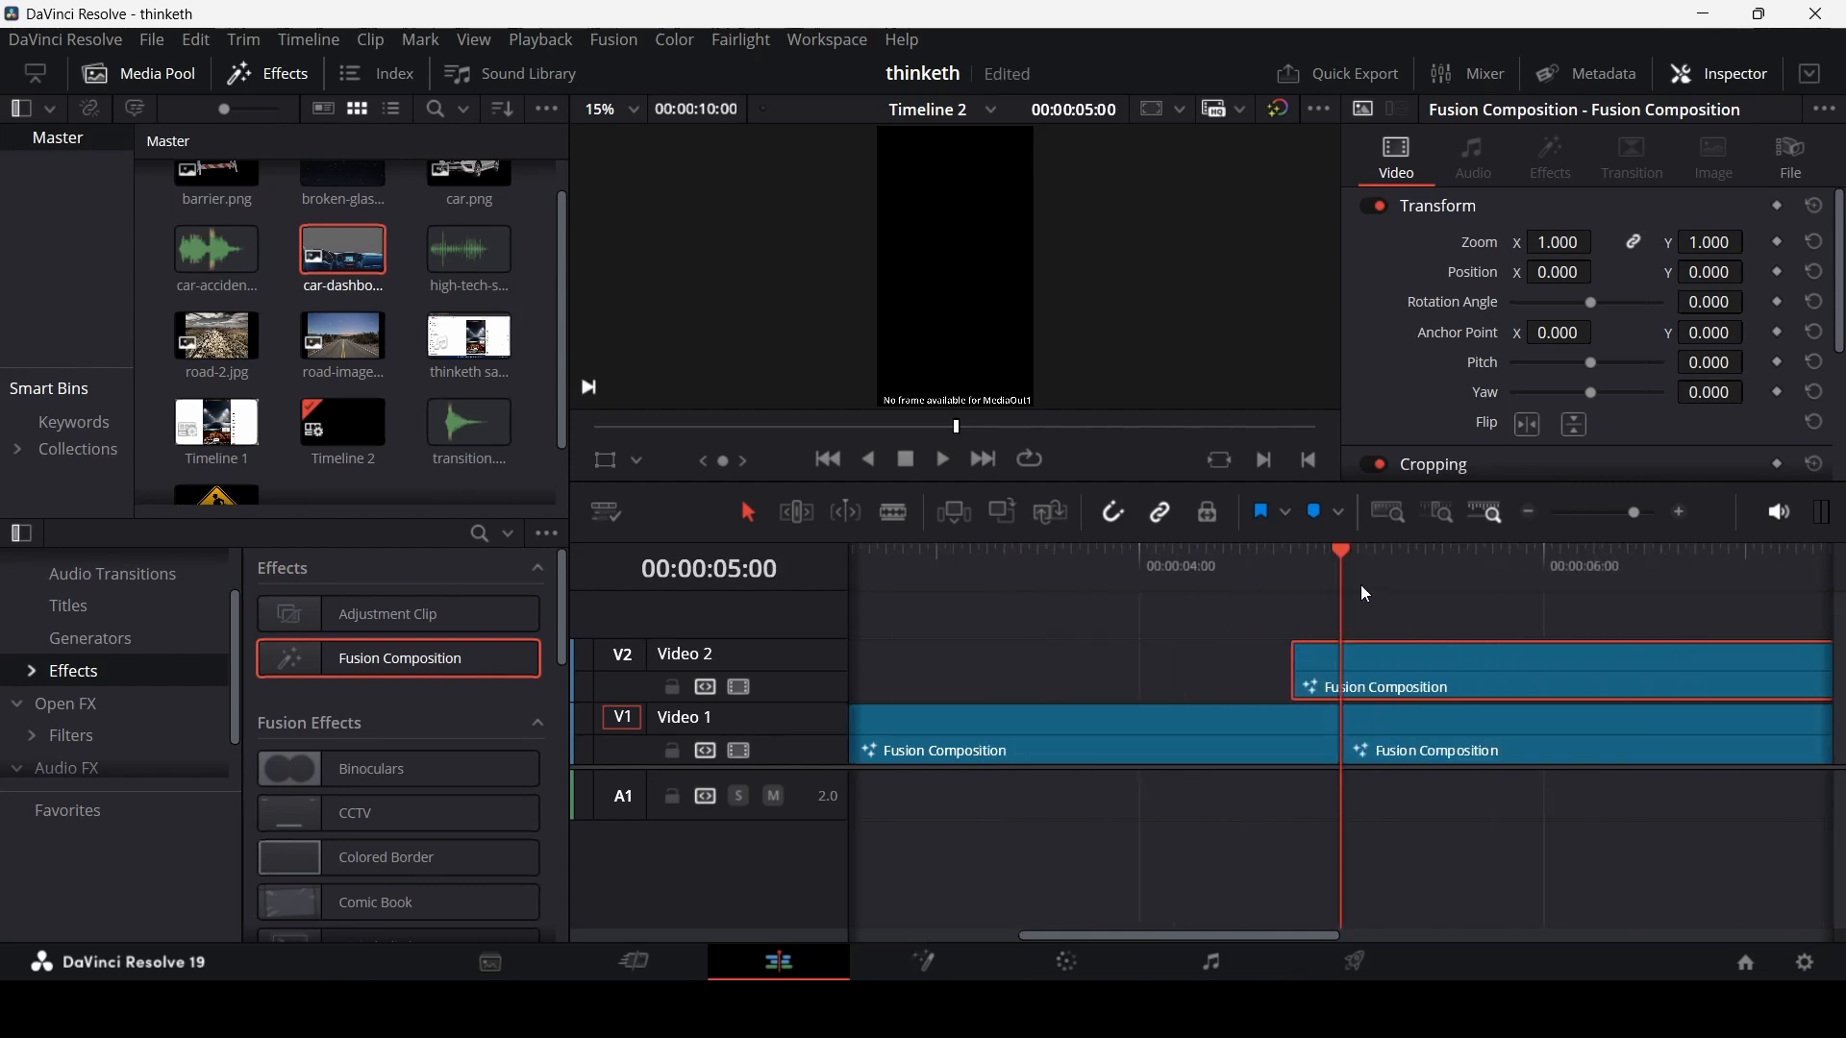
{"action": "key", "text": "Left"}
{"action": "key", "text": "Left"}
{"action": "key", "text": "Left"}
{"action": "key", "text": "Left"}
{"action": "key", "text": "Left"}
{"action": "key", "text": "Left"}
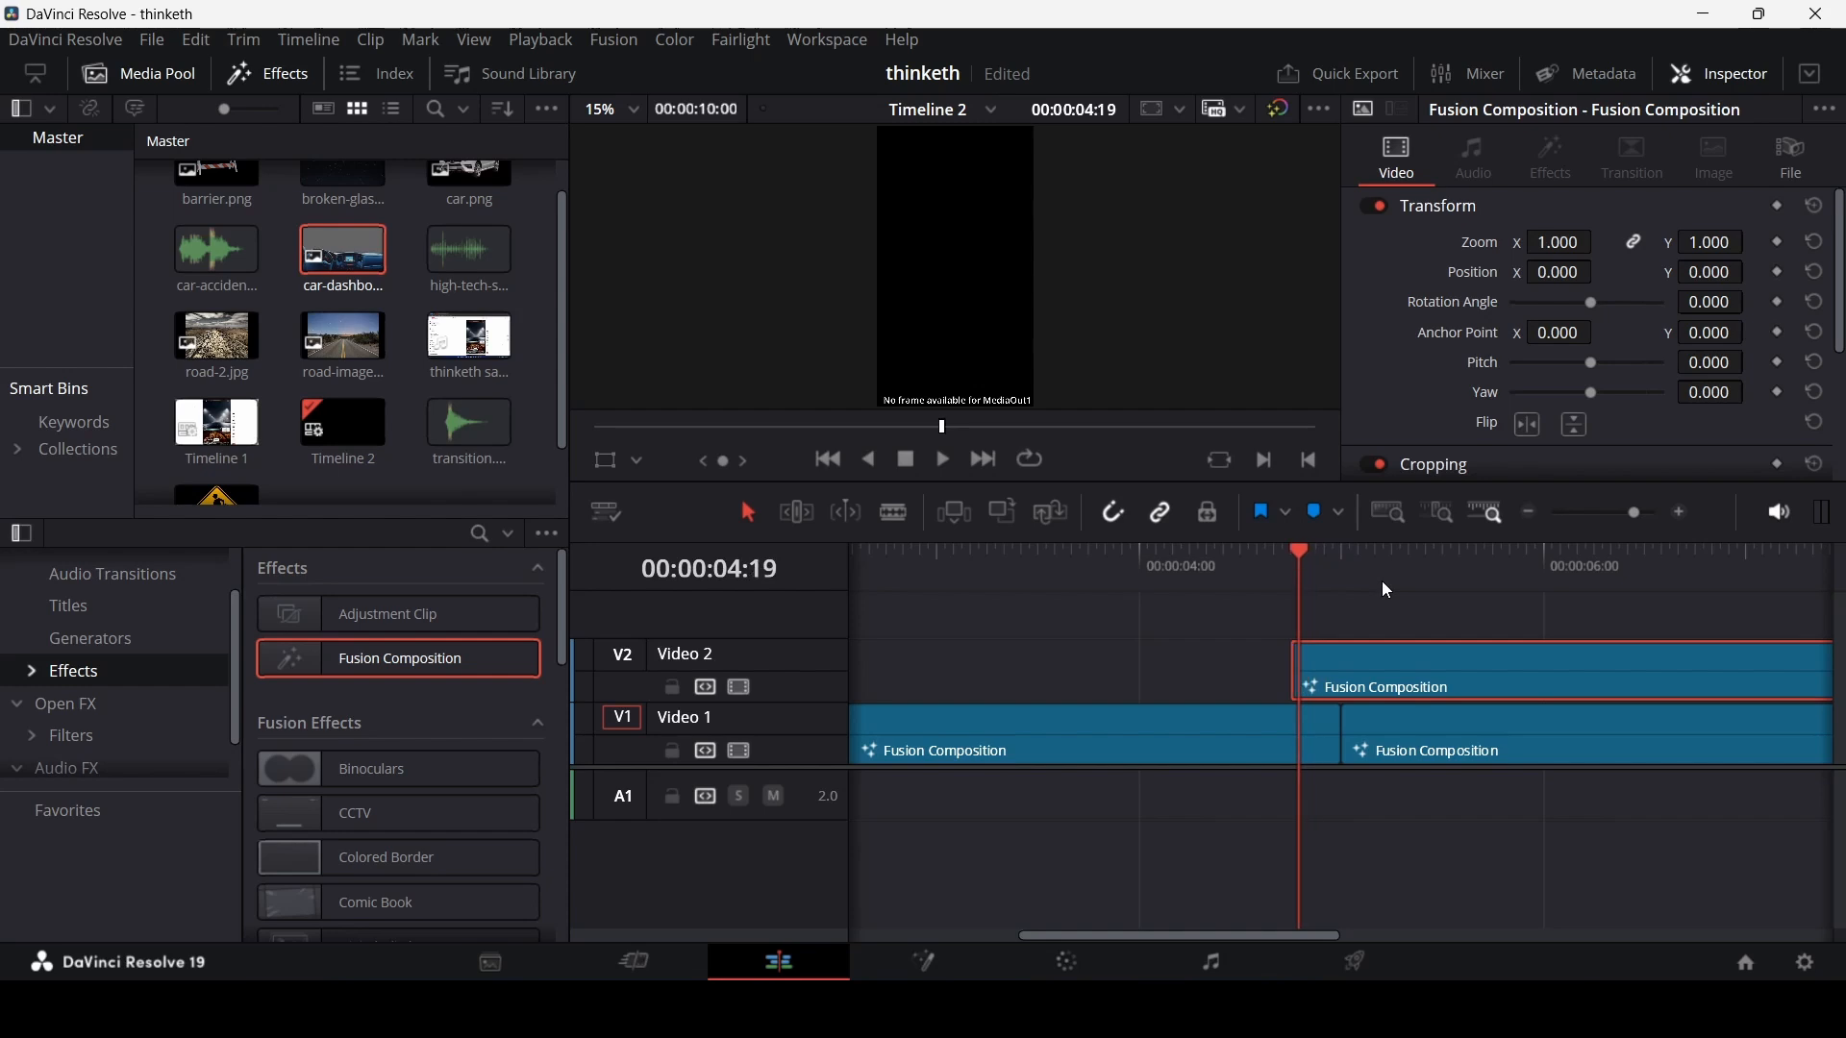
{"action": "left_click_drag", "start_coordinate": [1375, 658], "coordinate": [1387, 656]}
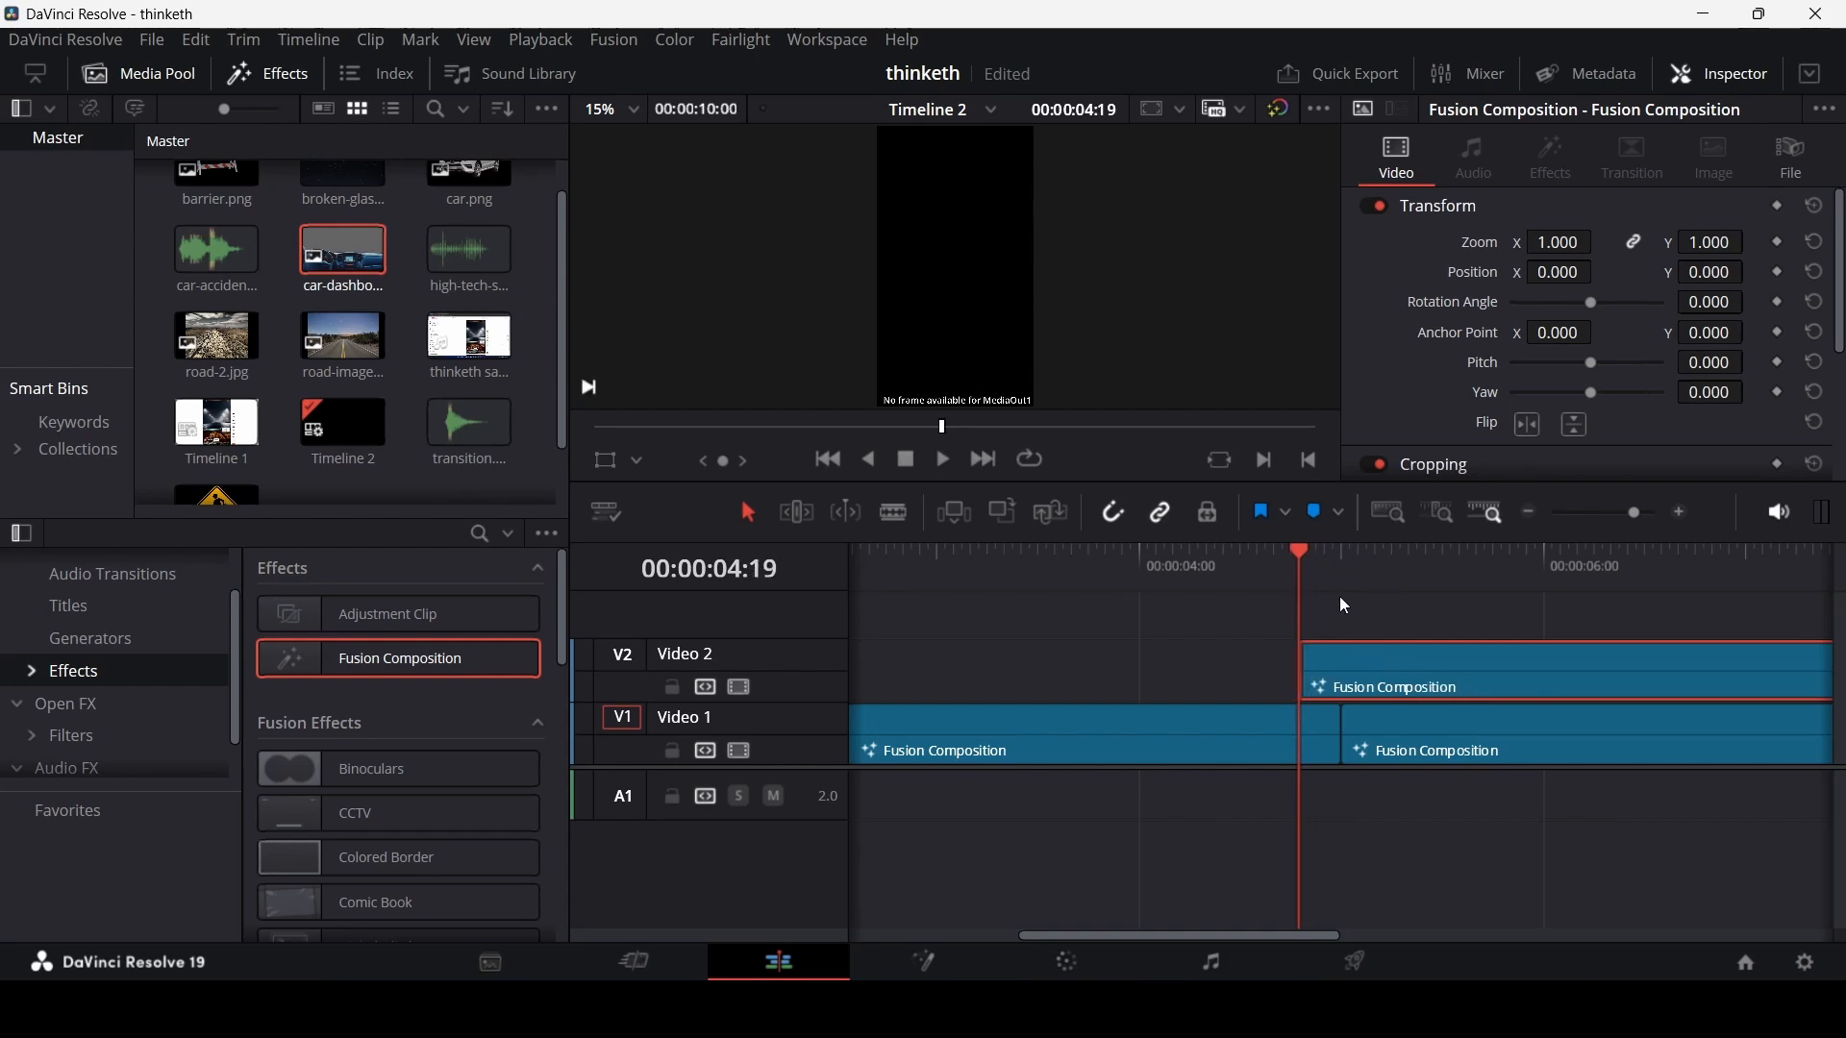
- Split the Video 2 clip at 00:00:05:05 and delete the part after the split
{"action": "key", "text": "Down"}
{"action": "key", "text": "Right"}
{"action": "key", "text": "Right"}
{"action": "key", "text": "Right"}
{"action": "key", "text": "Right"}
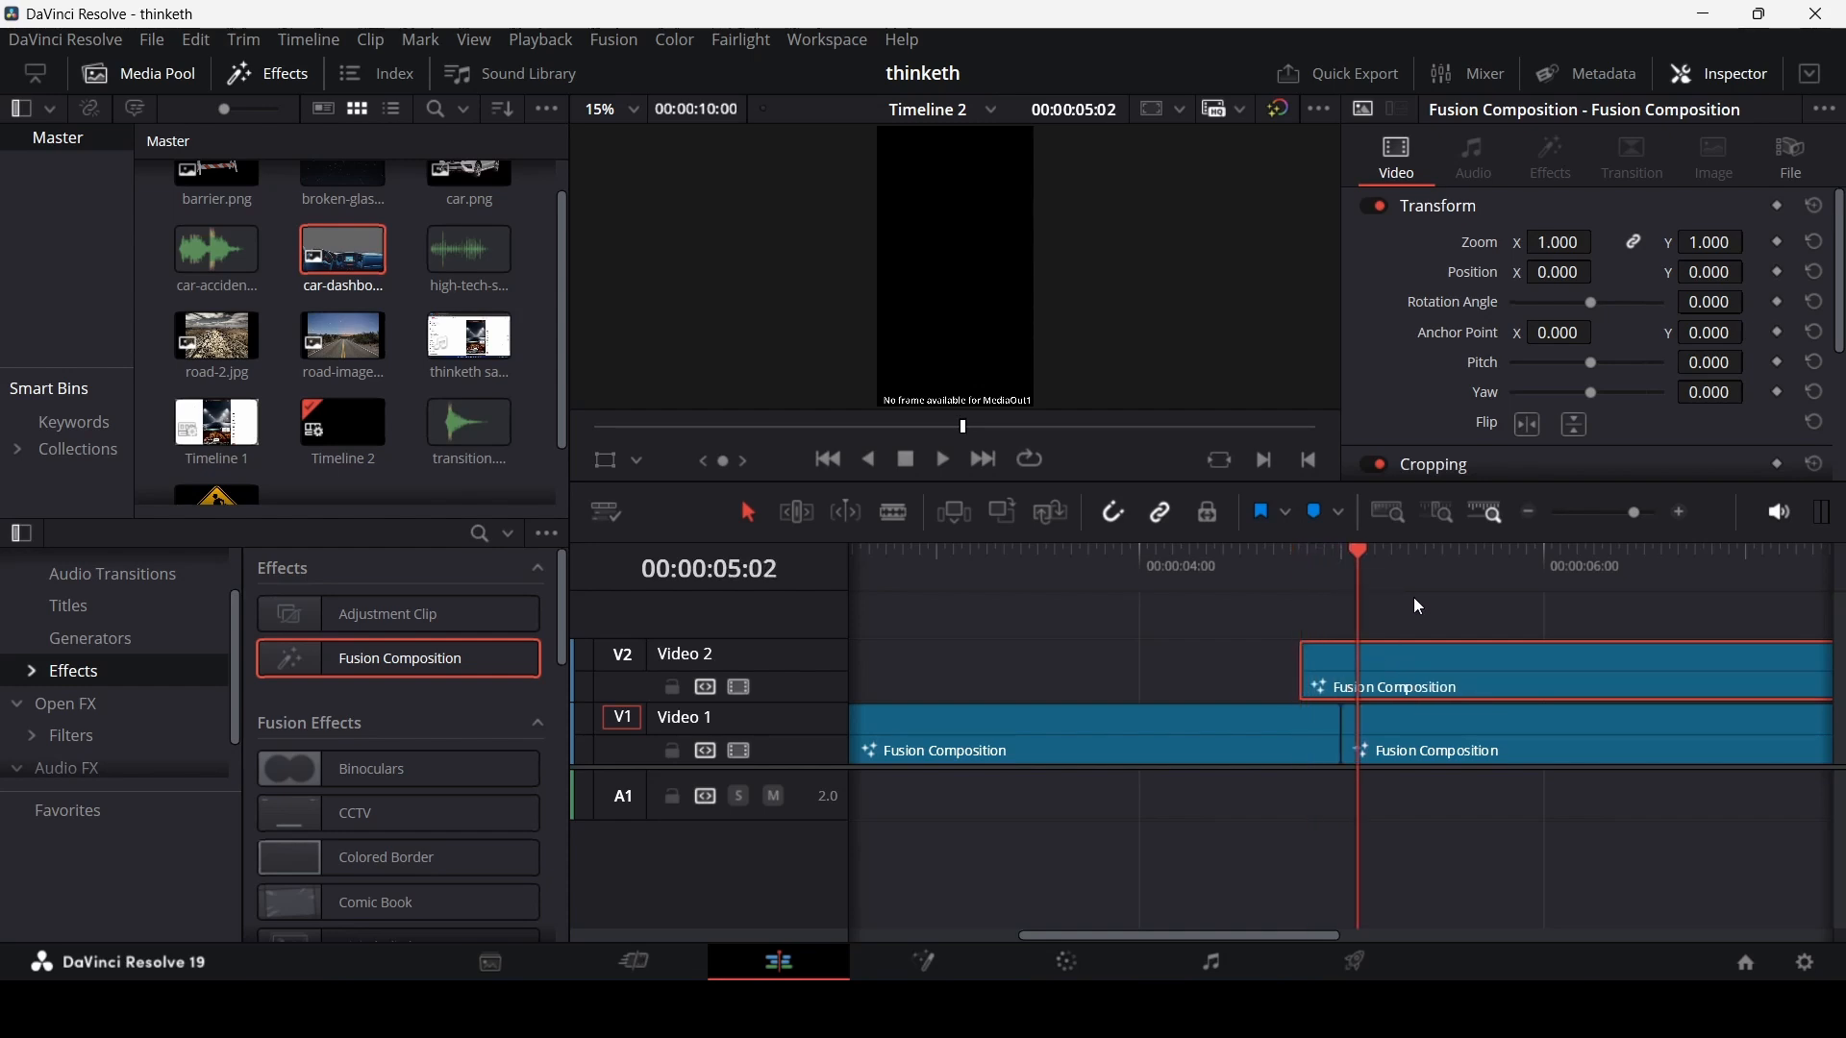
{"action": "key", "text": "Right"}
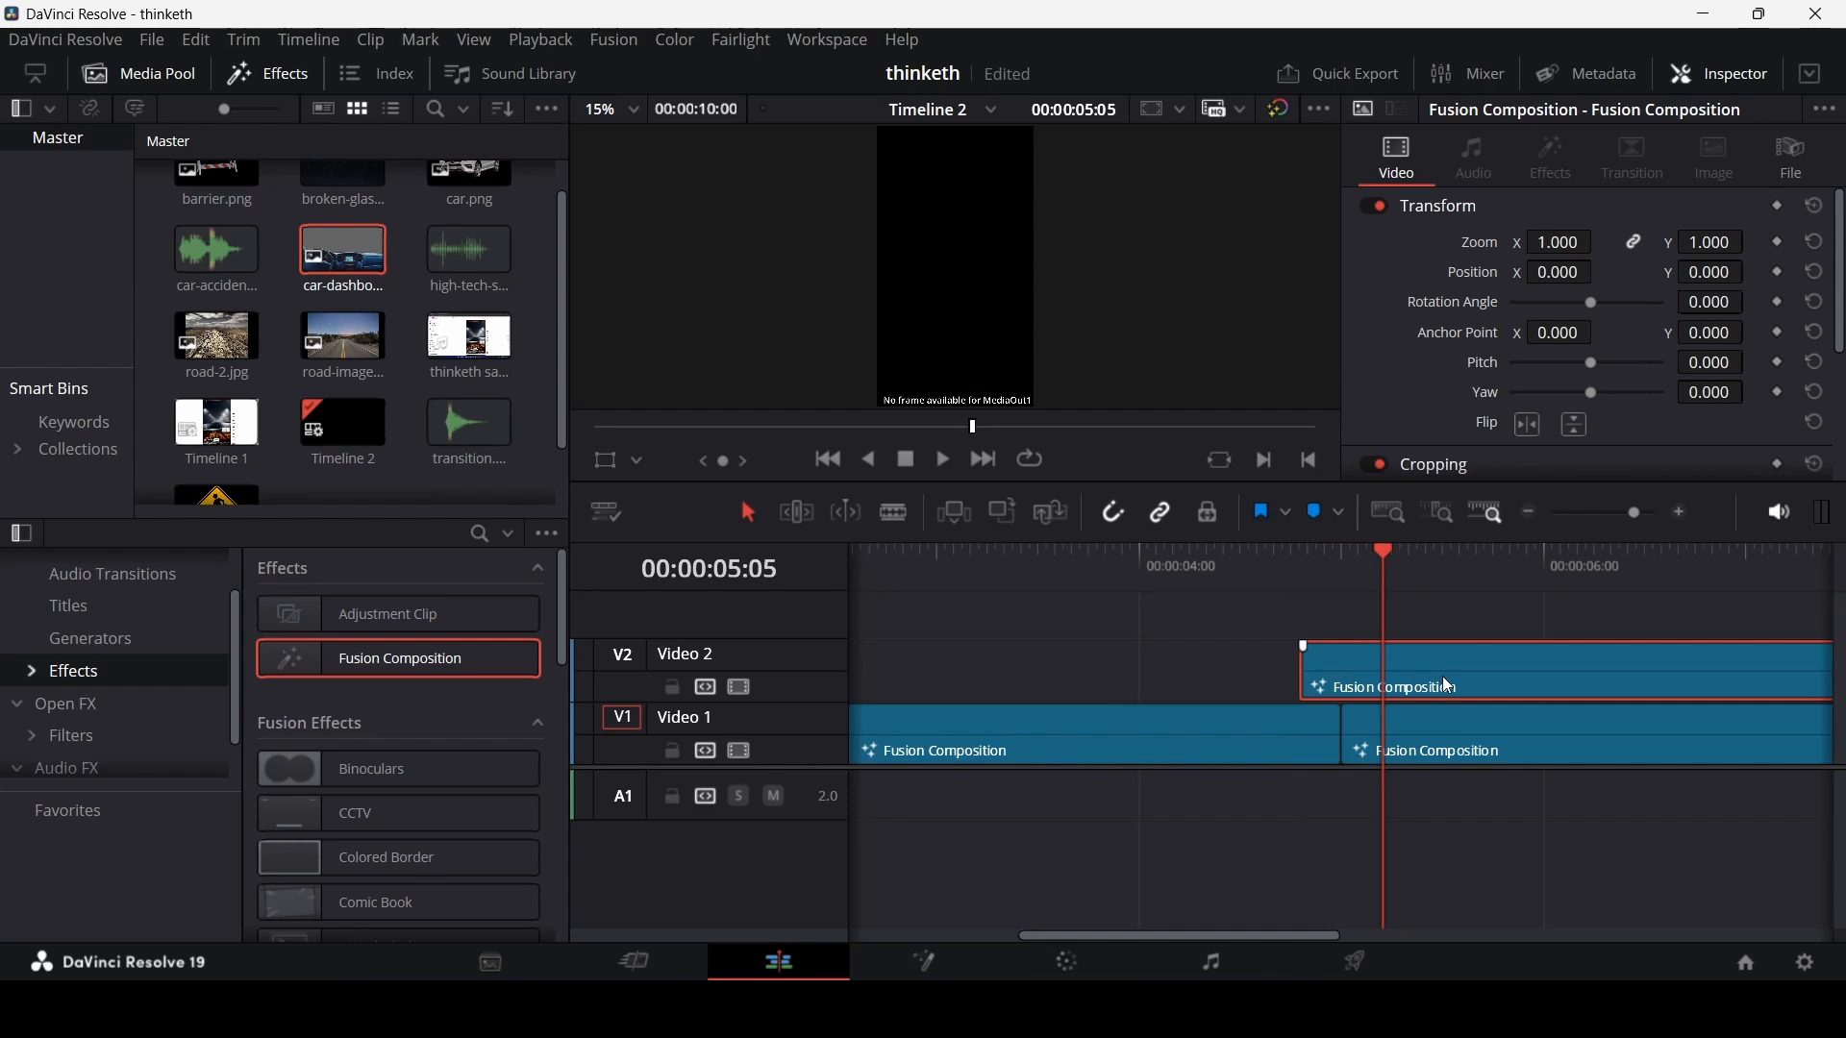
{"action": "key", "text": "ctrl+b"}
{"action": "left_click", "coordinate": [1480, 673]}
{"action": "key", "text": "Delete"}
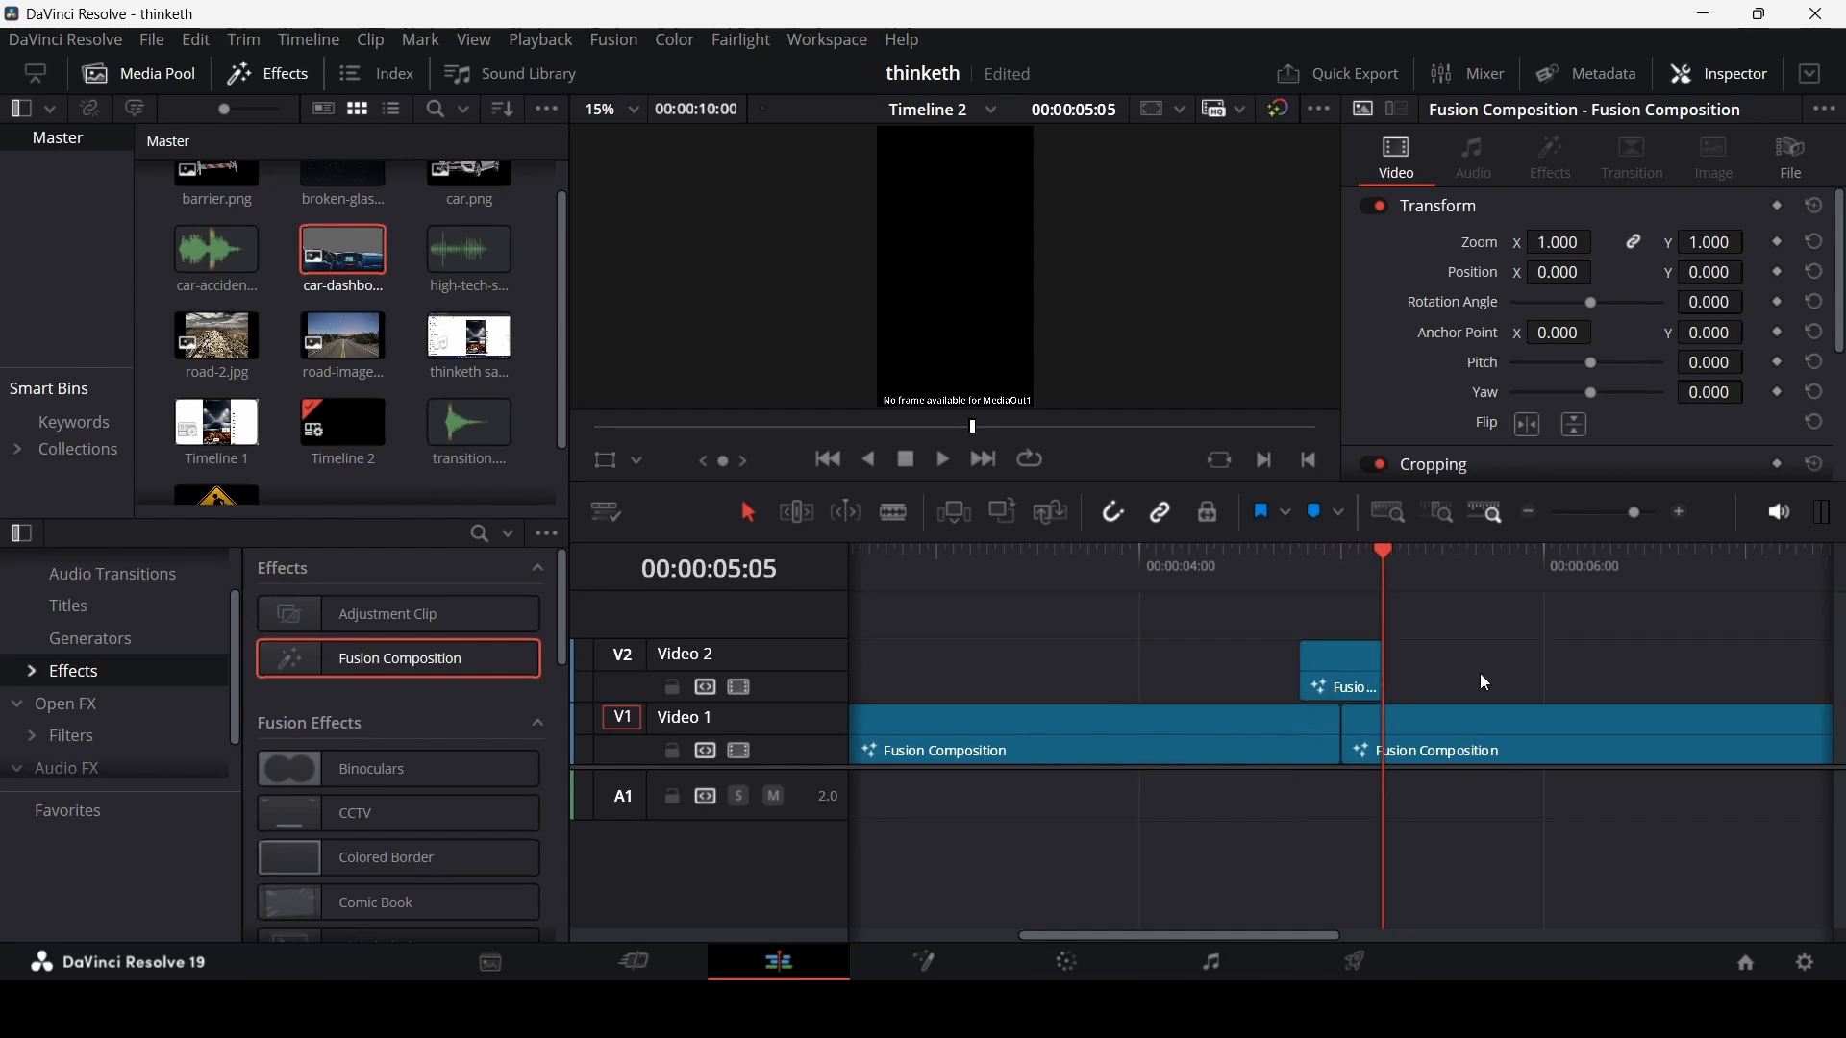
- Open the short Video 2 composition in the Fusion page and add a Background node connected to MediaOut1
{"action": "left_click_drag", "start_coordinate": [1350, 568], "coordinate": [1292, 577]}
{"action": "left_click", "coordinate": [1365, 668]}
{"action": "right_click", "coordinate": [1343, 650]}
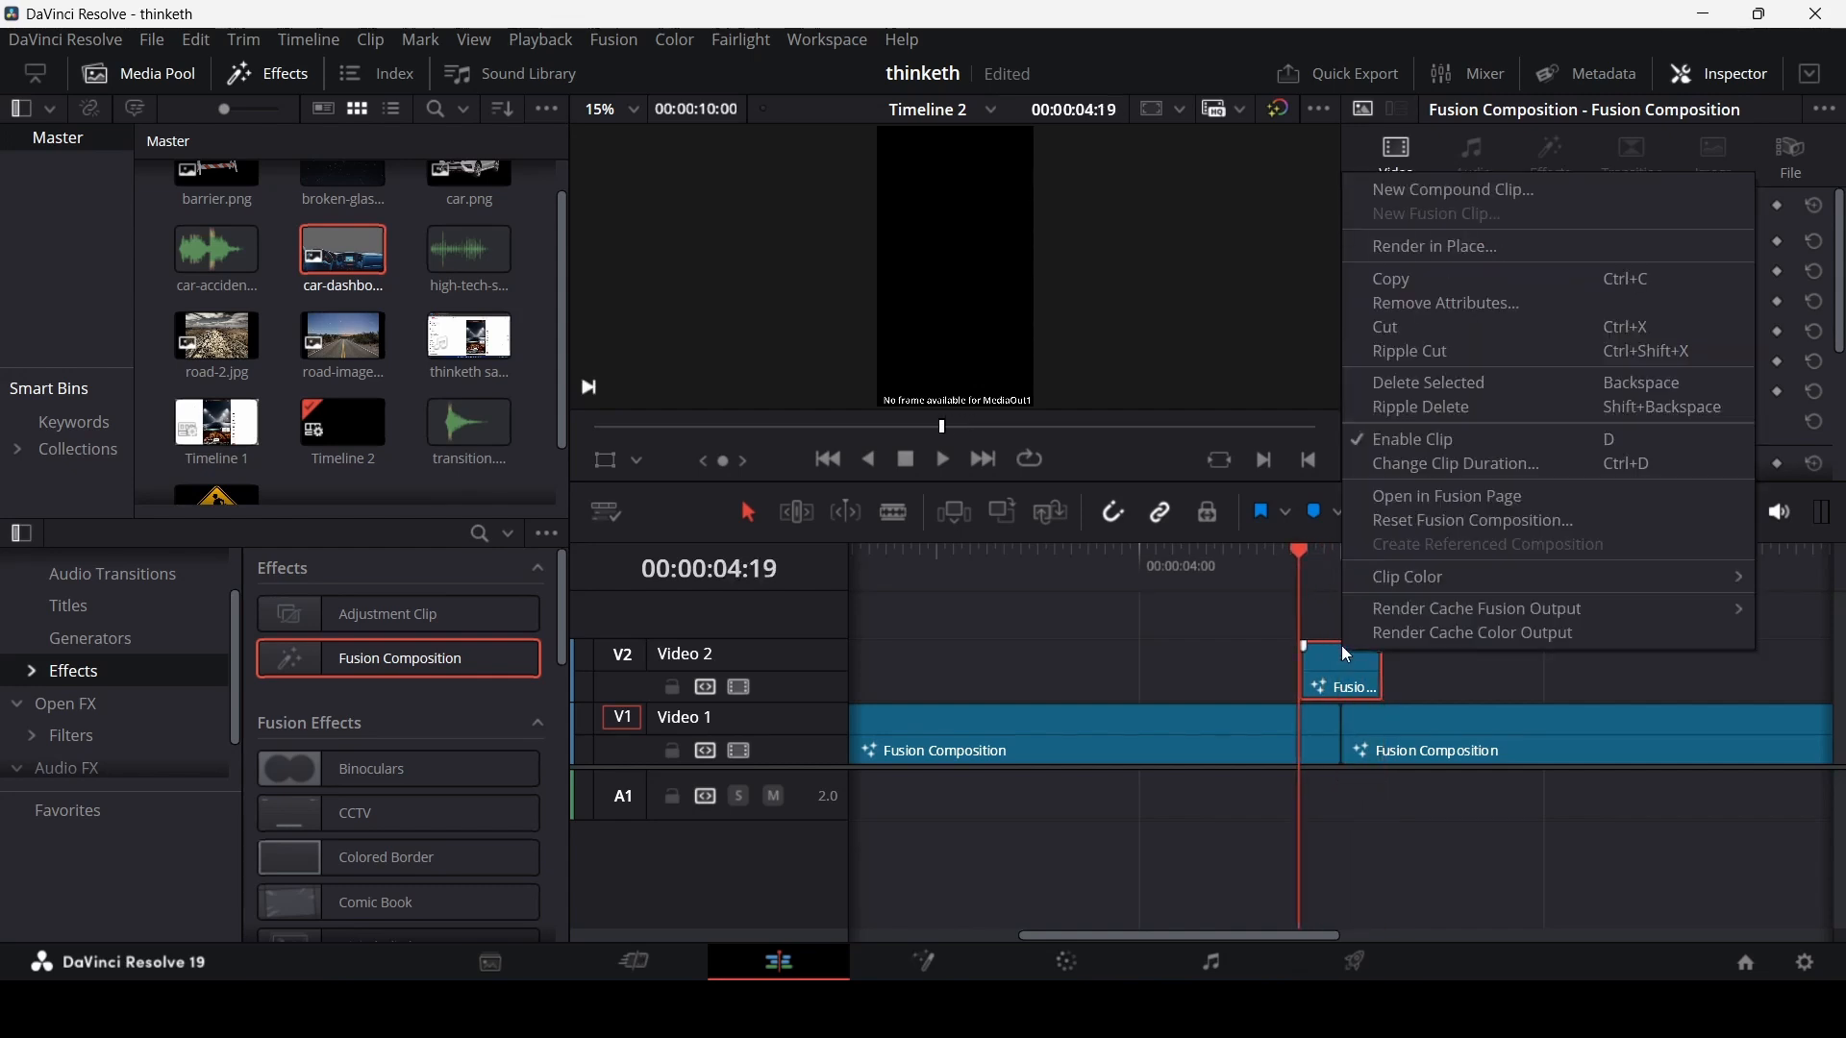
{"action": "left_click", "coordinate": [1395, 496]}
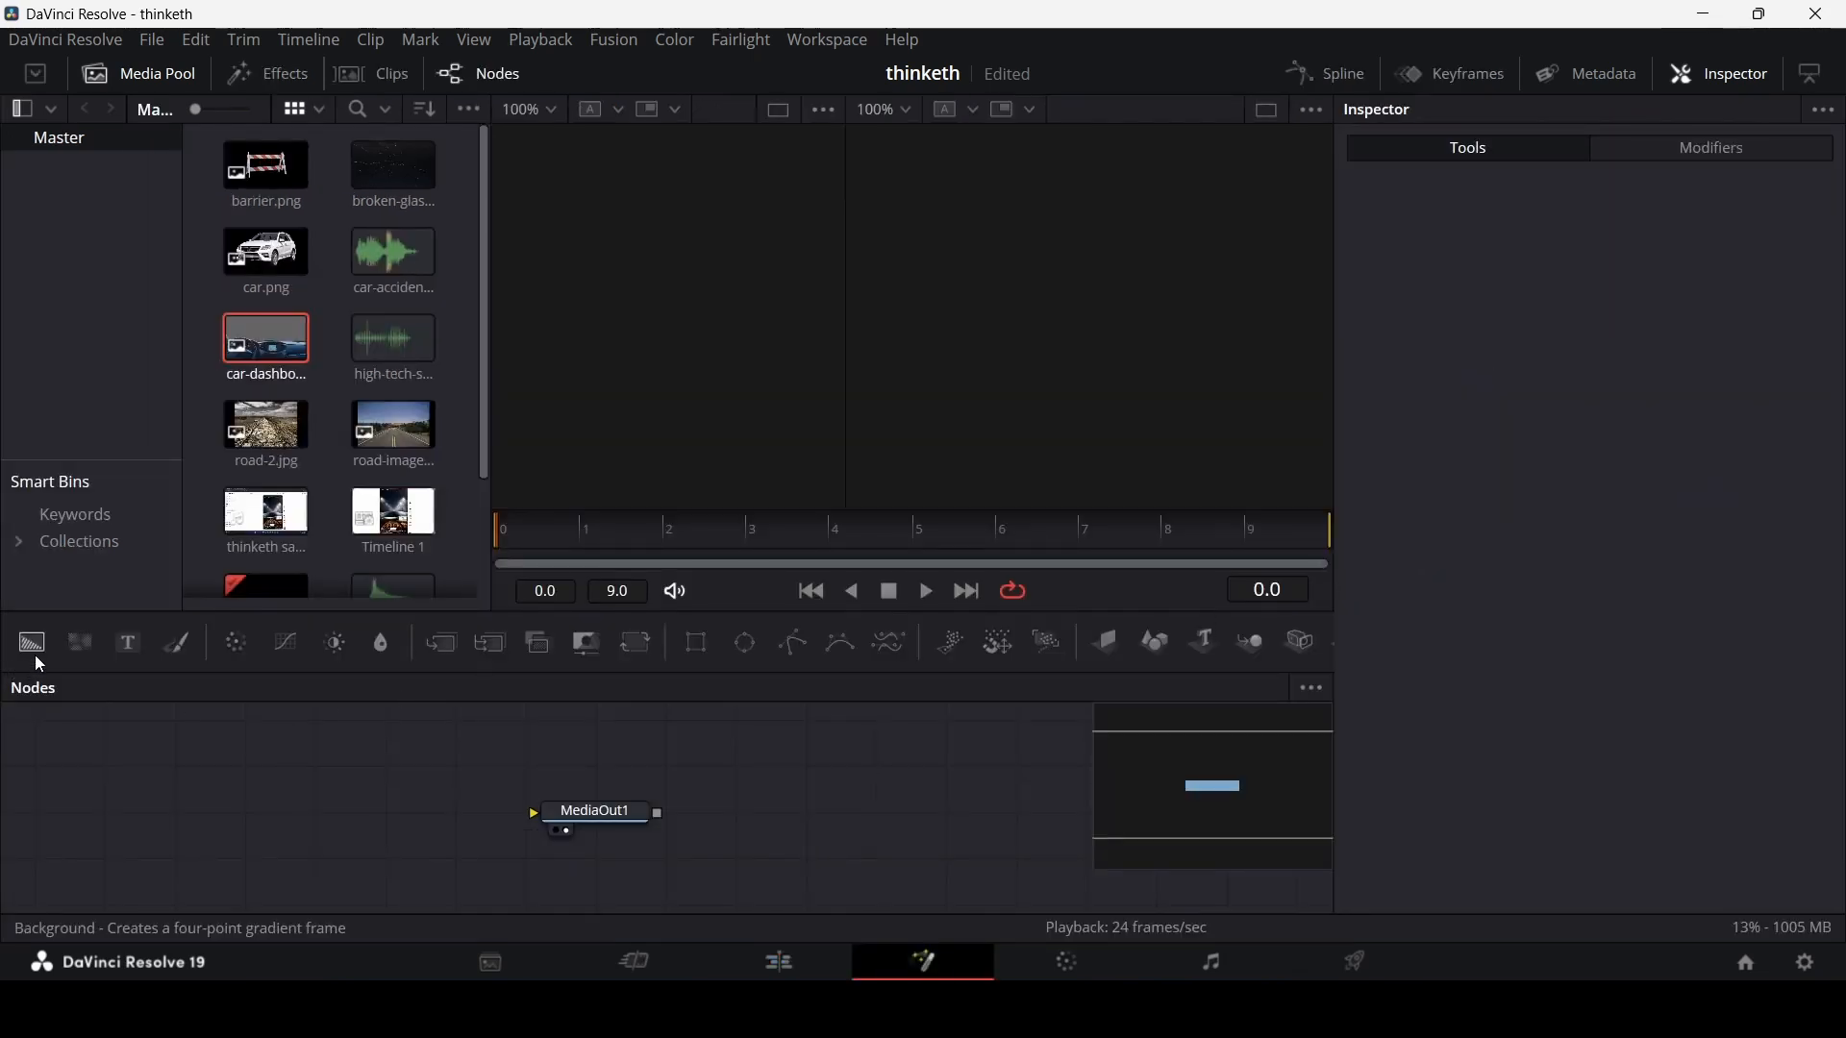
{"action": "left_click_drag", "start_coordinate": [34, 655], "coordinate": [590, 815]}
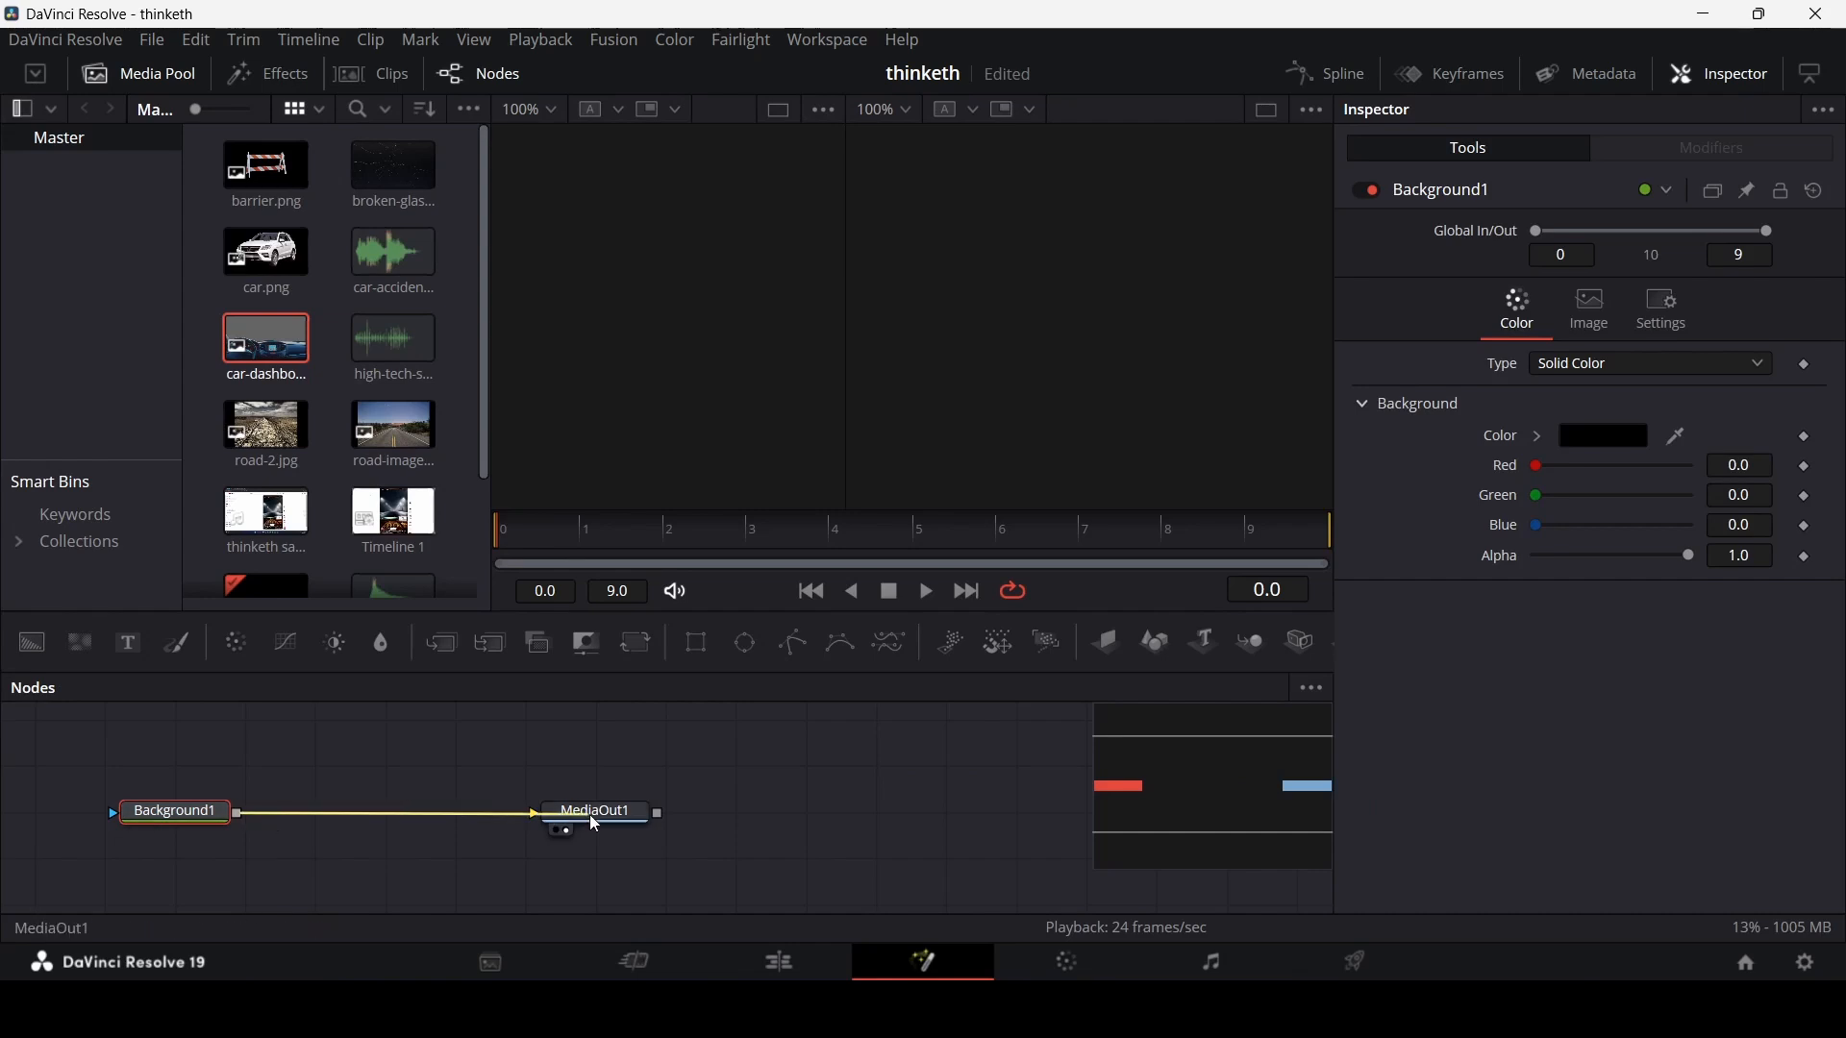
- Set Background1's colour to bright green with hue 0.24, saturation 1.0 and value 1.0
{"action": "left_click", "coordinate": [1505, 437]}
{"action": "left_click", "coordinate": [1644, 473]}
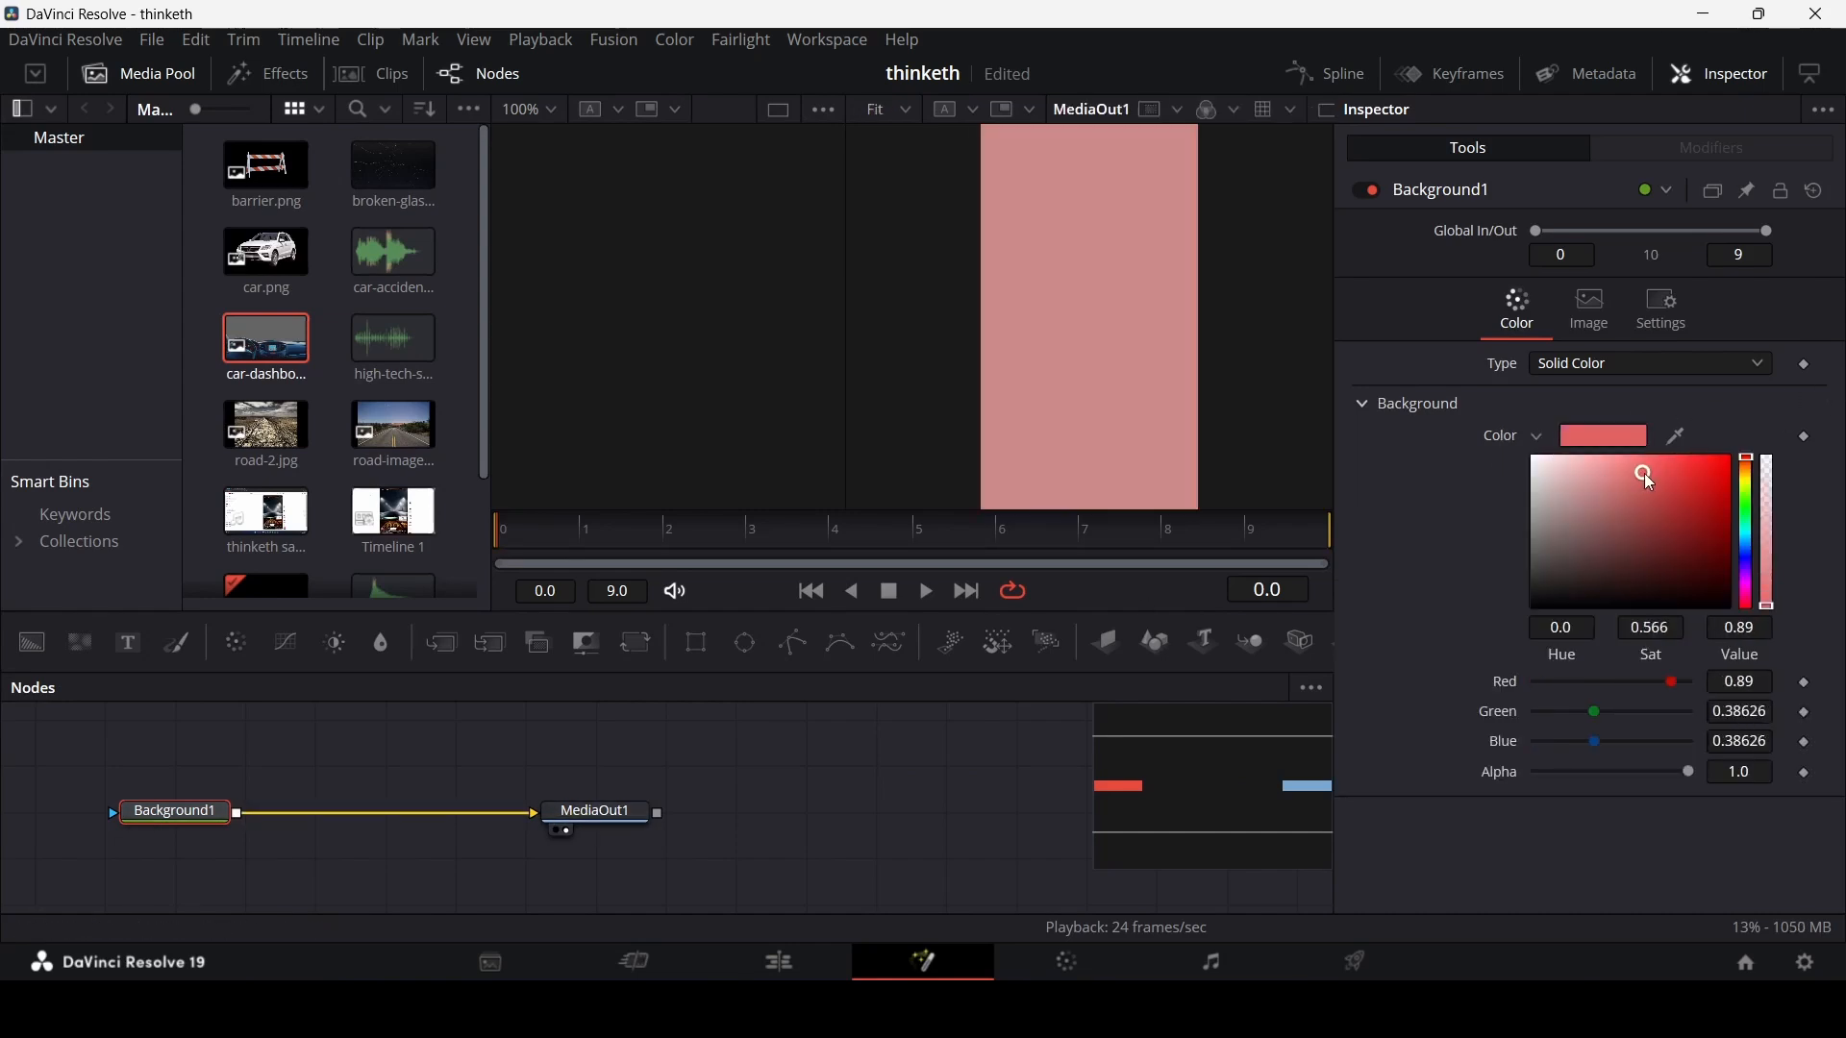
{"action": "left_click_drag", "start_coordinate": [1645, 473], "coordinate": [1746, 492]}
{"action": "left_click_drag", "start_coordinate": [1716, 467], "coordinate": [1744, 423]}
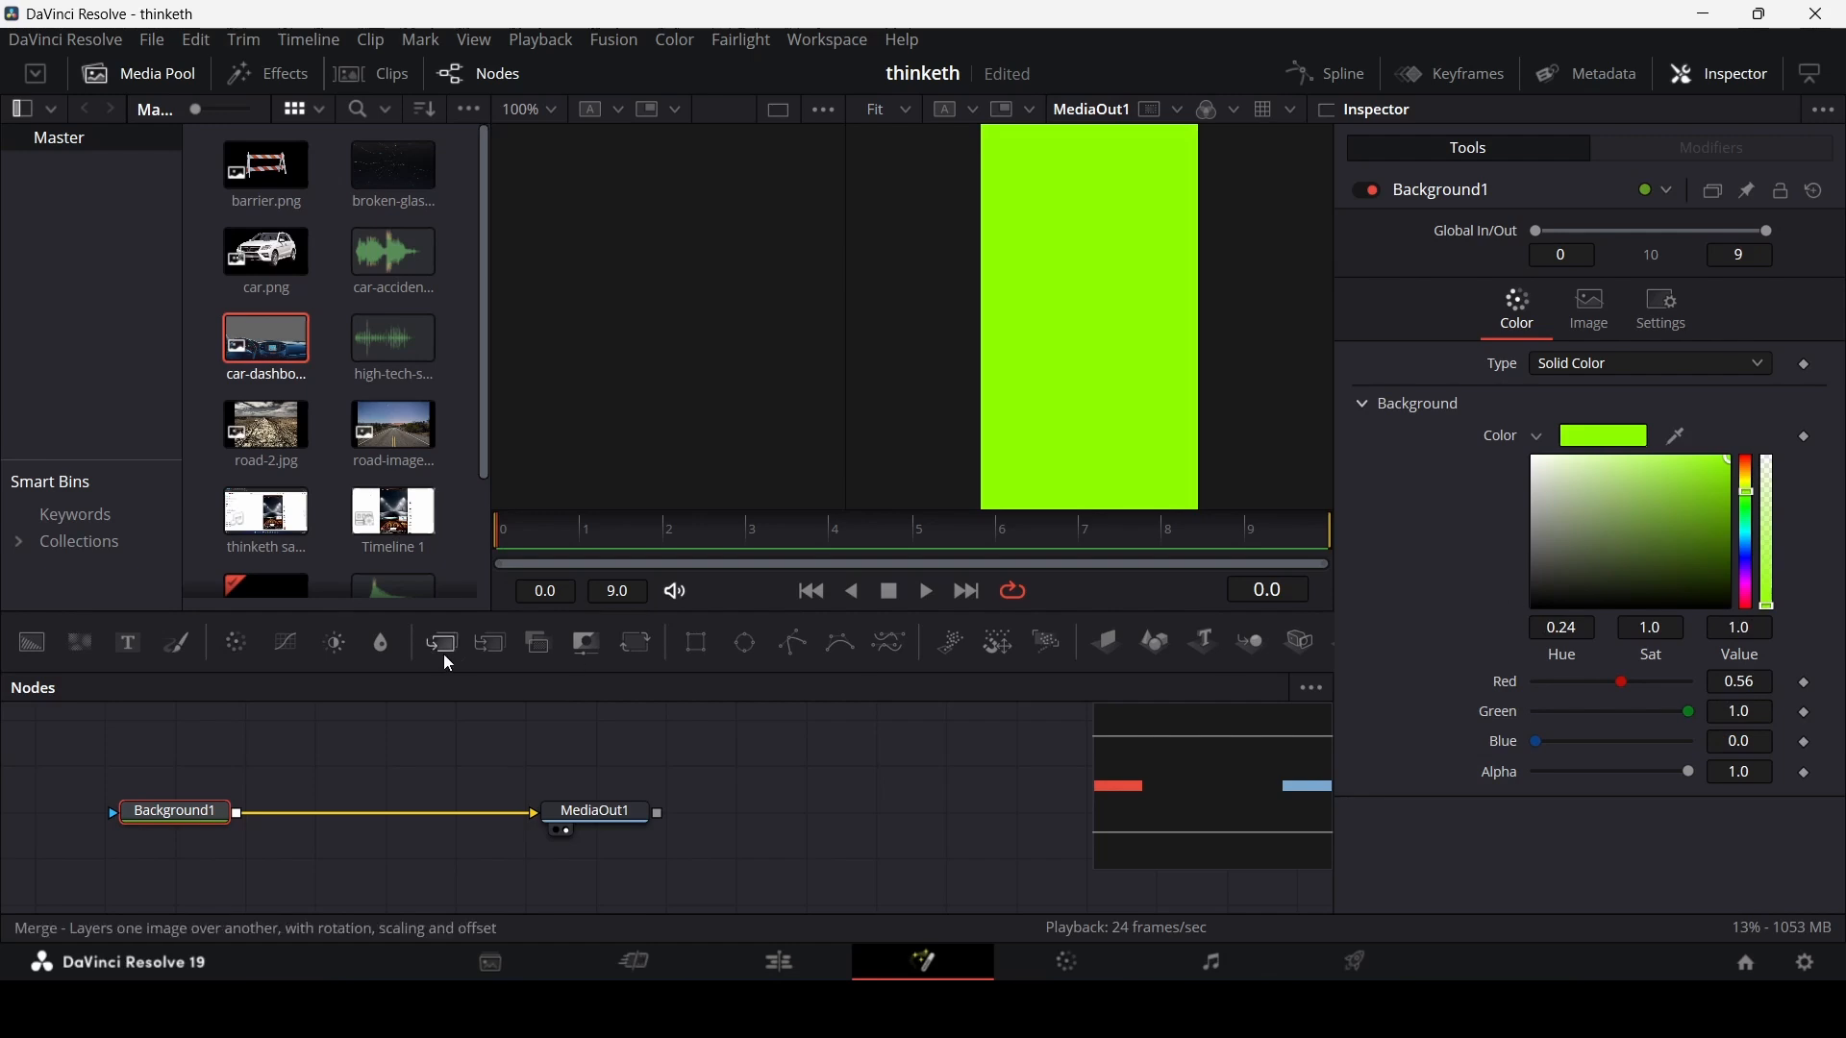
- Insert a ColorCurves node between Background1 and MediaOut1 and set its Mode to Animated Color Correct
{"action": "left_click", "coordinate": [294, 646]}
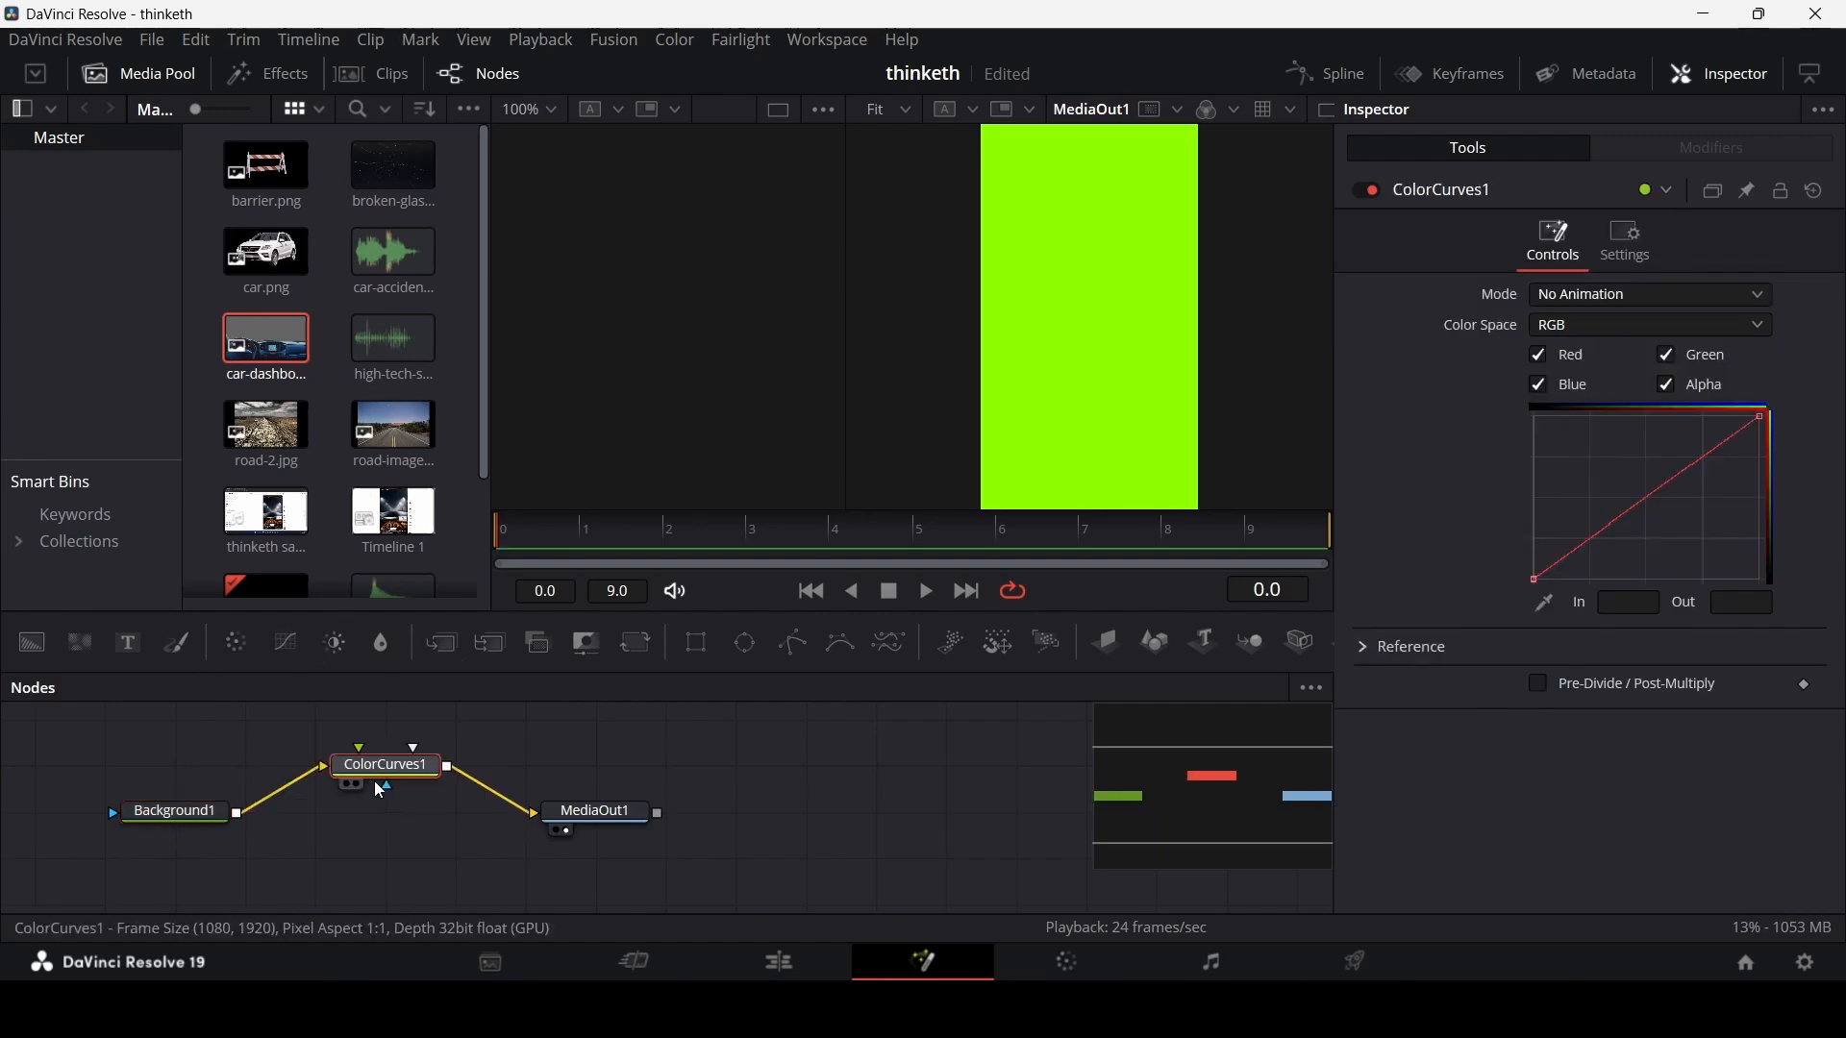
{"action": "left_click_drag", "start_coordinate": [377, 789], "coordinate": [377, 881]}
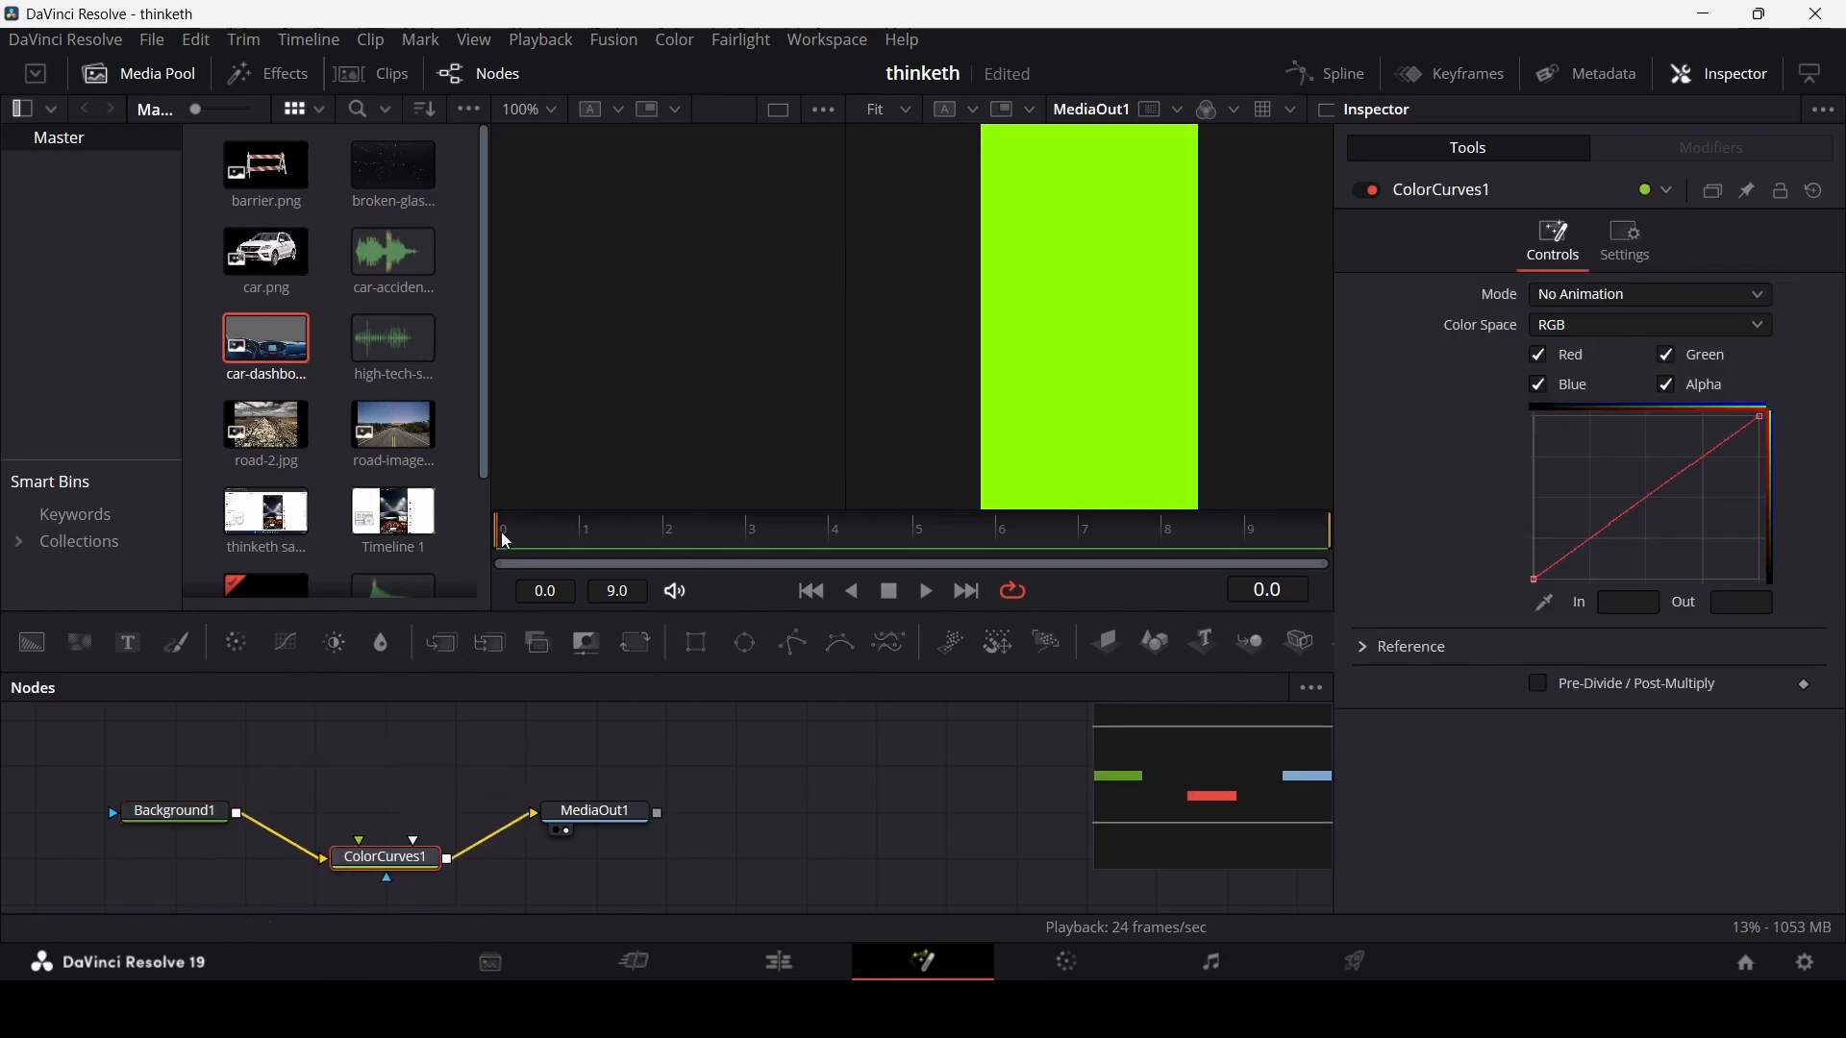
{"action": "left_click", "coordinate": [1625, 300]}
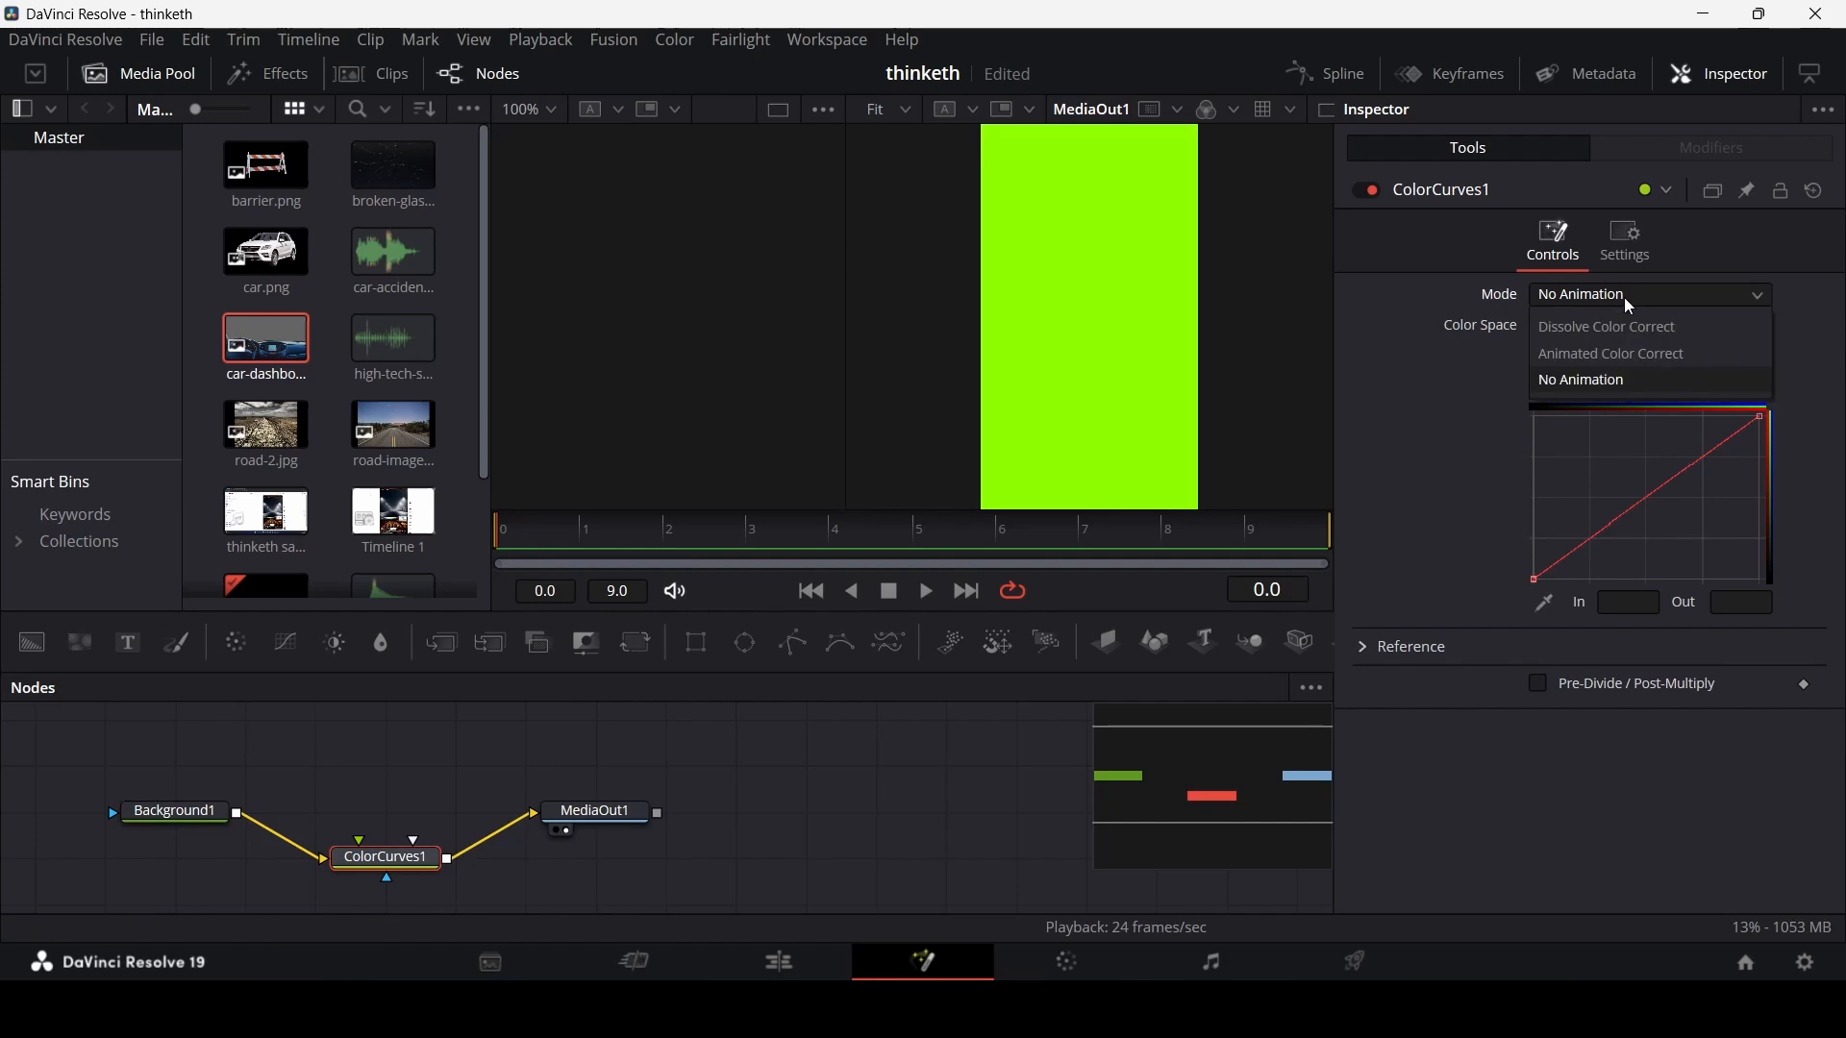
{"action": "left_click", "coordinate": [1612, 350]}
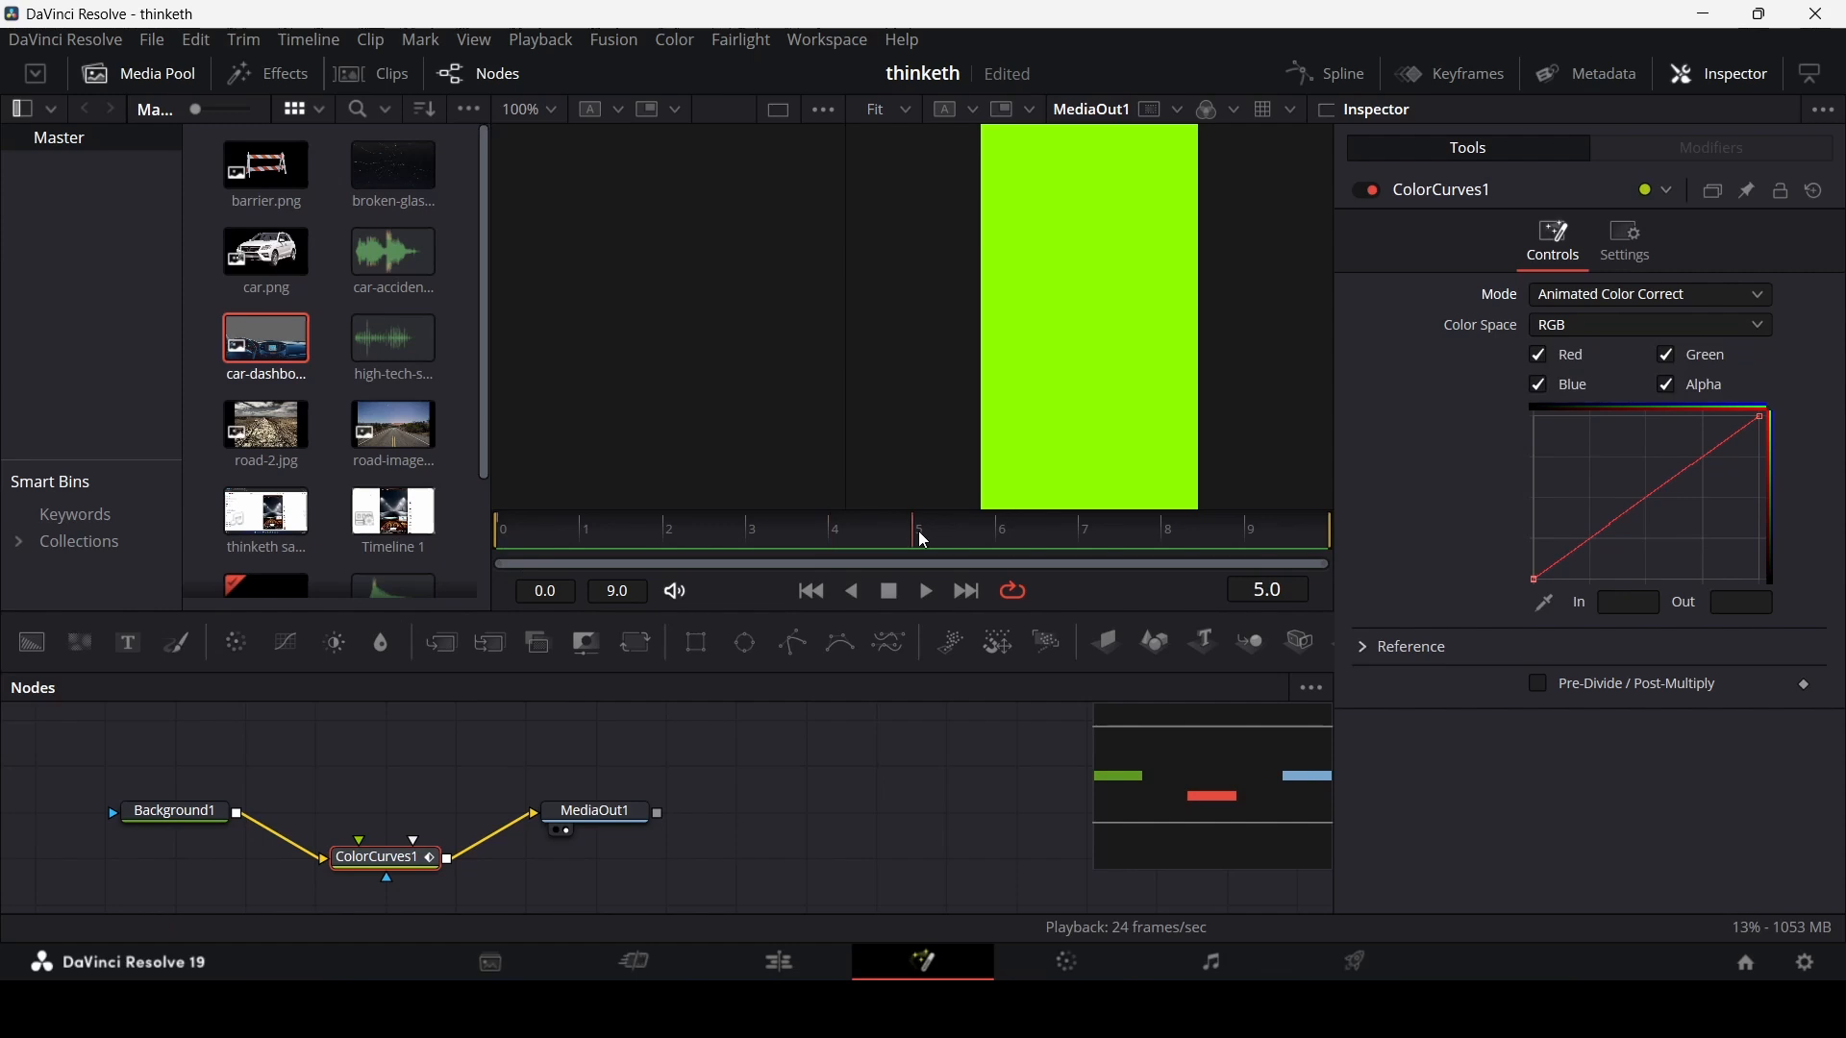
- Keyframe Pre-Divide / Post-Multiply on frame 5, and on frame 0 lower ColorCurves1's upper curve point to output 0.0
{"action": "left_click", "coordinate": [1804, 684]}
{"action": "left_click_drag", "start_coordinate": [568, 537], "coordinate": [341, 563]}
{"action": "left_click_drag", "start_coordinate": [1762, 415], "coordinate": [1754, 568]}
{"action": "left_click", "coordinate": [1321, 537]}
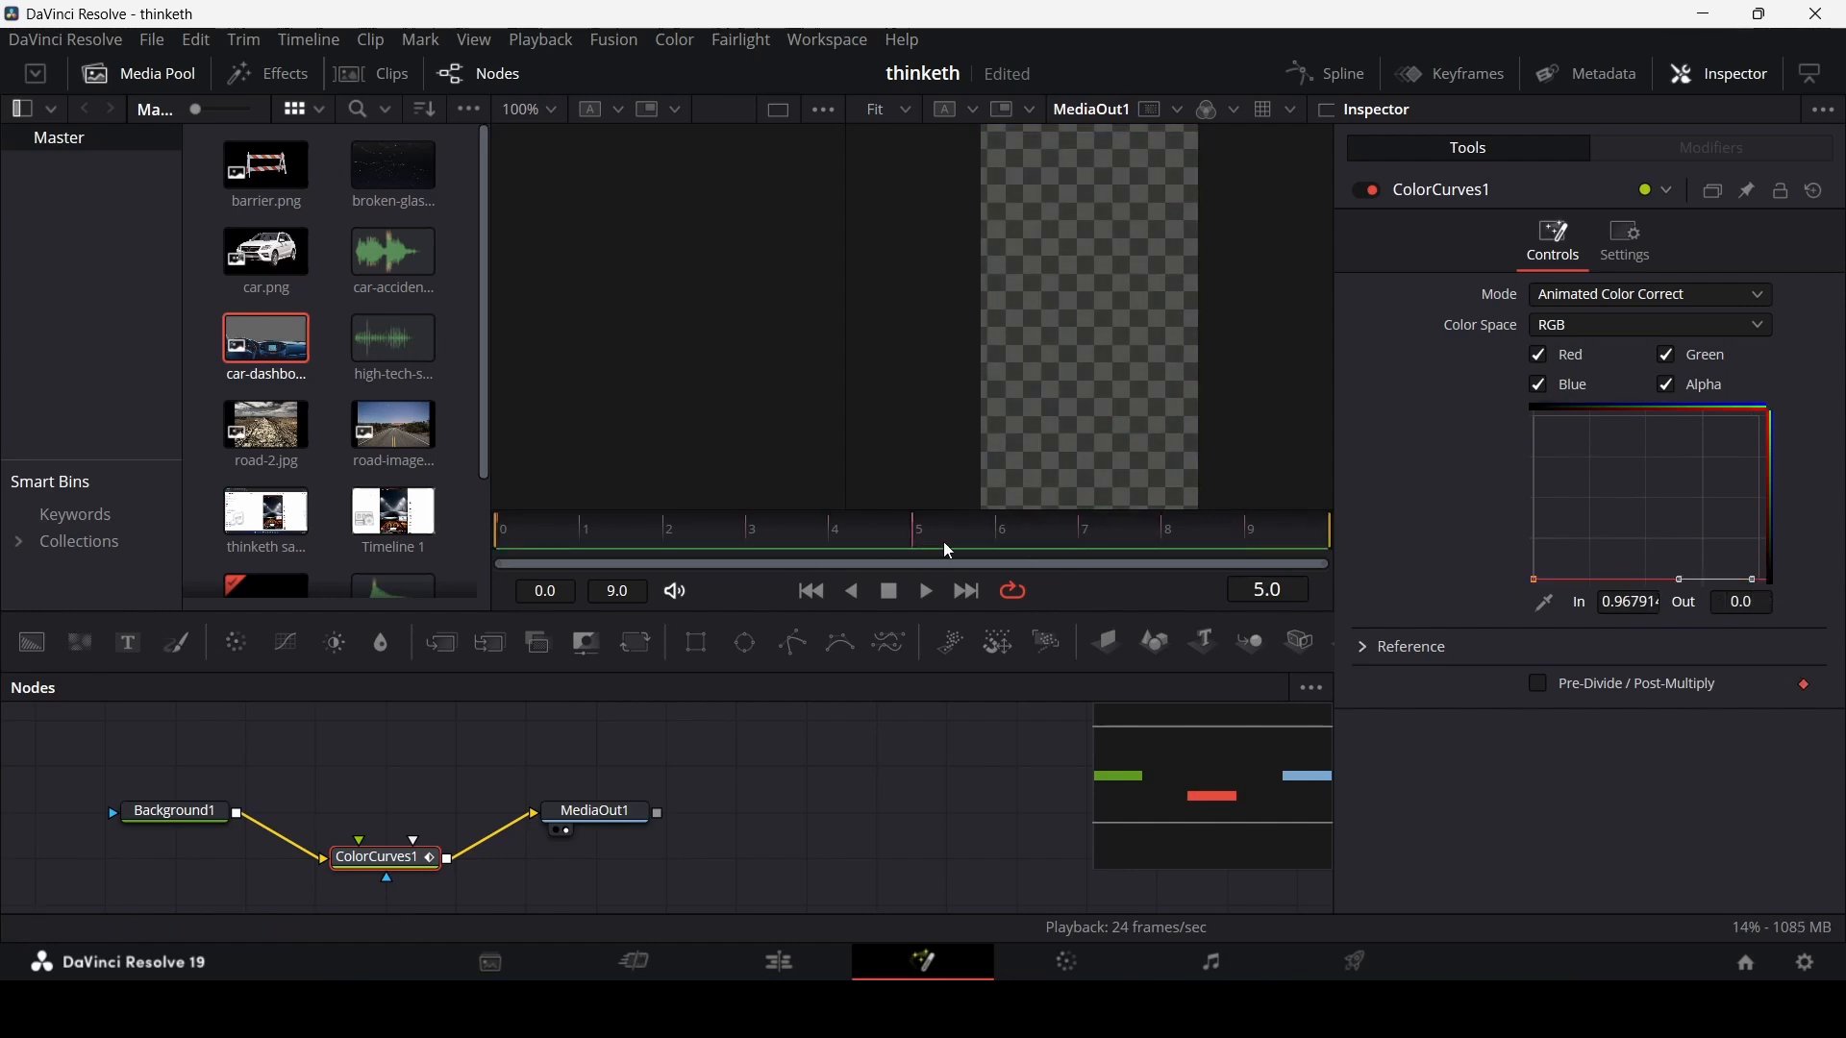
- Raise ColorCurves1's upper curve point to about 0.92 output on frame 5 and lower it to about zero on frame 9
{"action": "left_click_drag", "start_coordinate": [1748, 588], "coordinate": [1748, 439]}
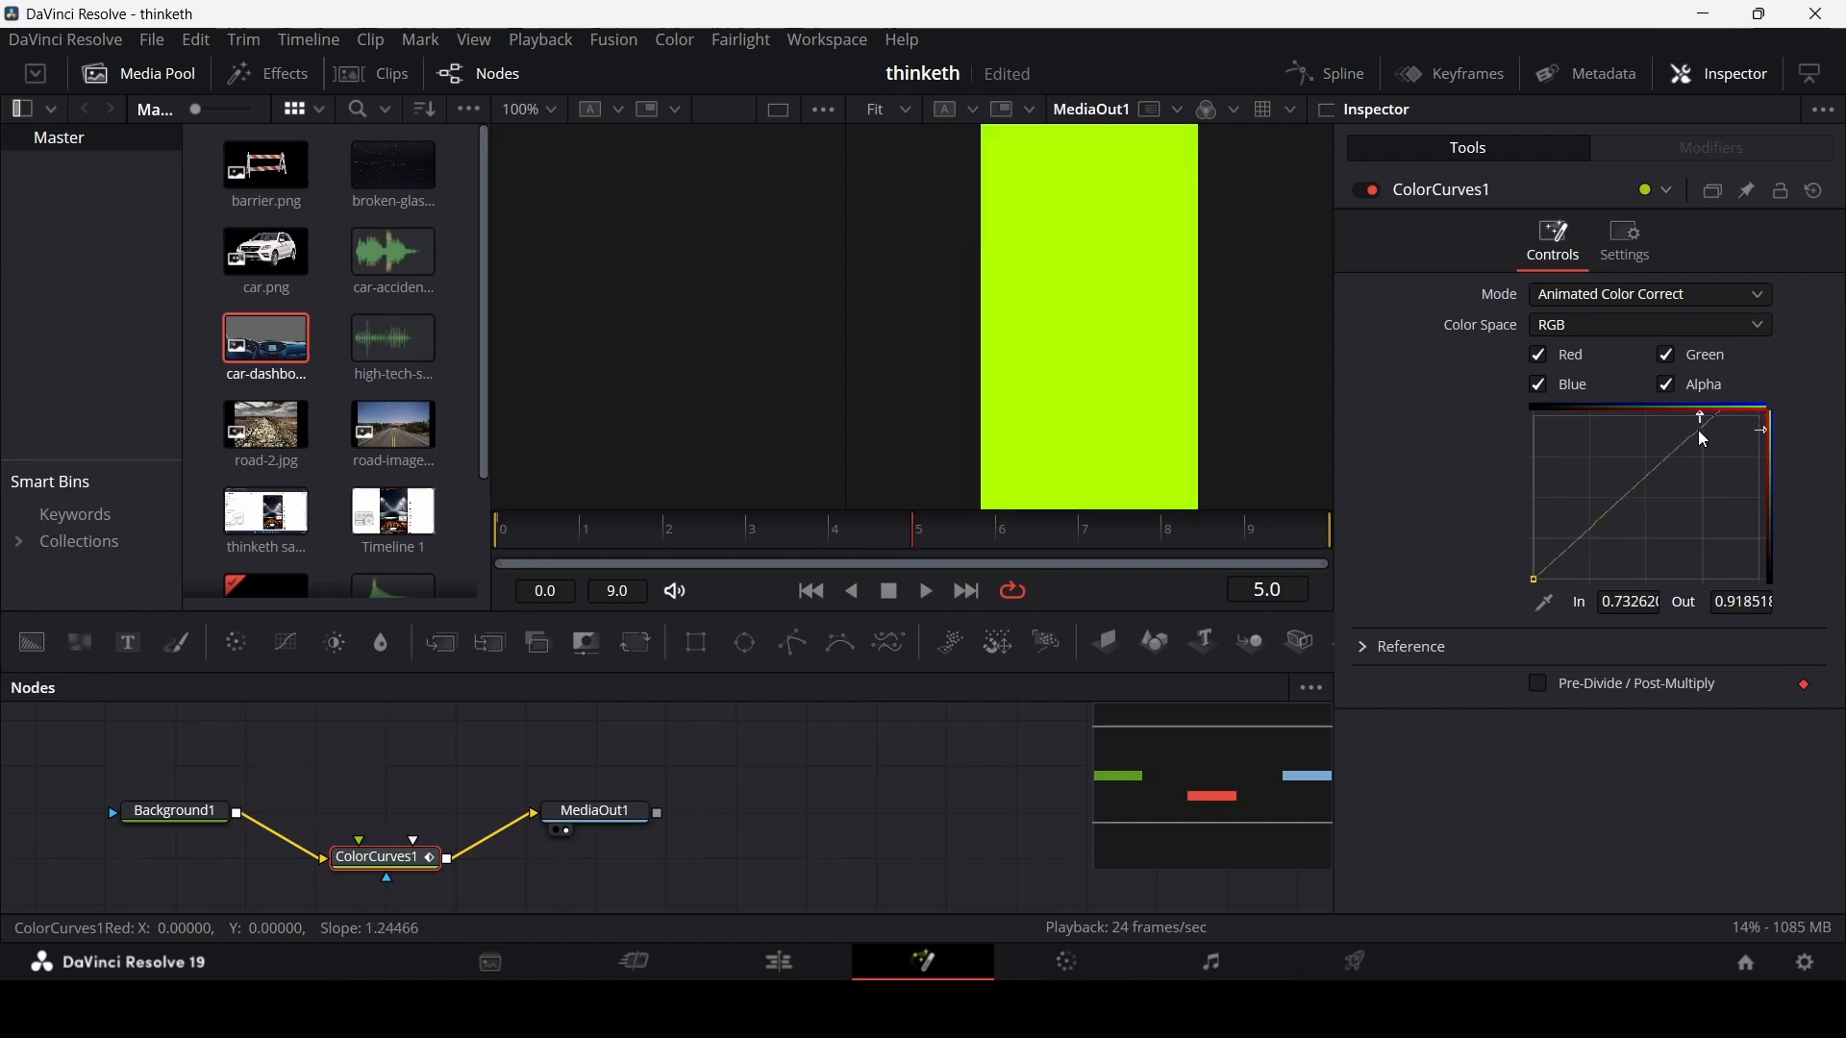
{"action": "left_click", "coordinate": [745, 534]}
{"action": "left_click_drag", "start_coordinate": [741, 538], "coordinate": [1317, 535]}
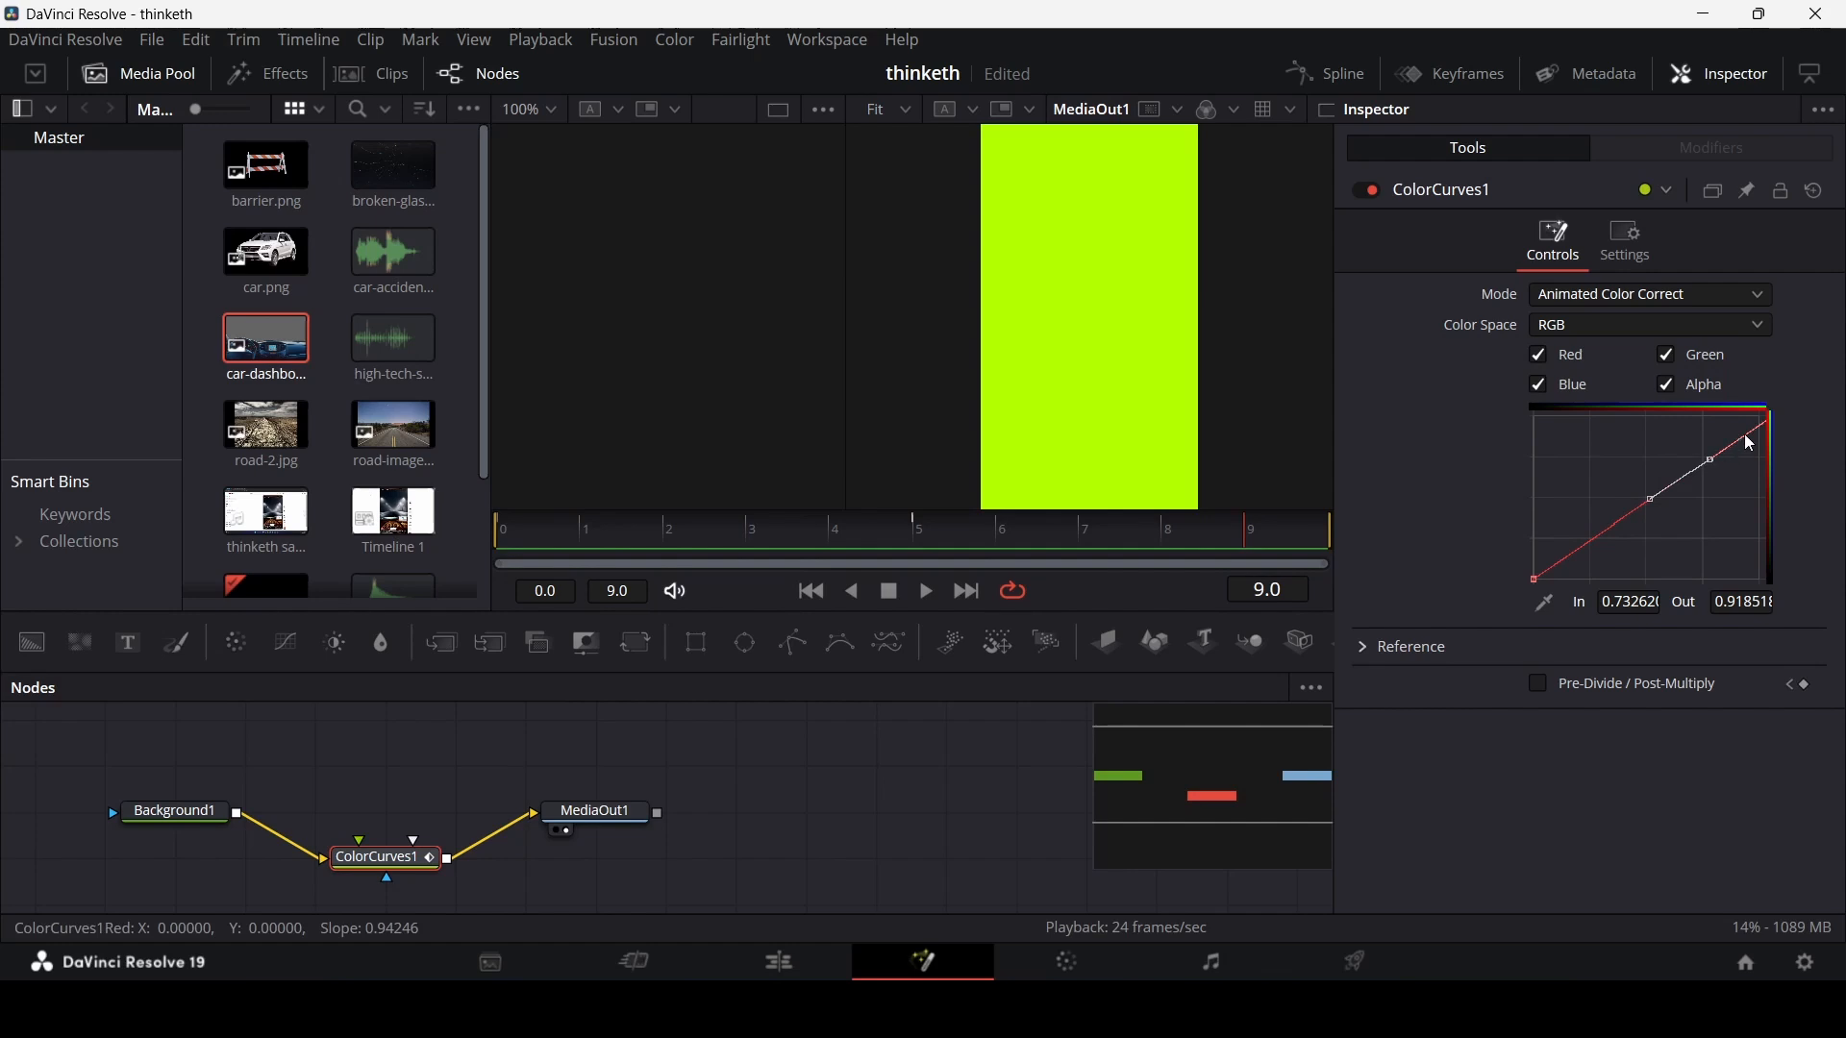
{"action": "left_click_drag", "start_coordinate": [1719, 461], "coordinate": [1745, 580]}
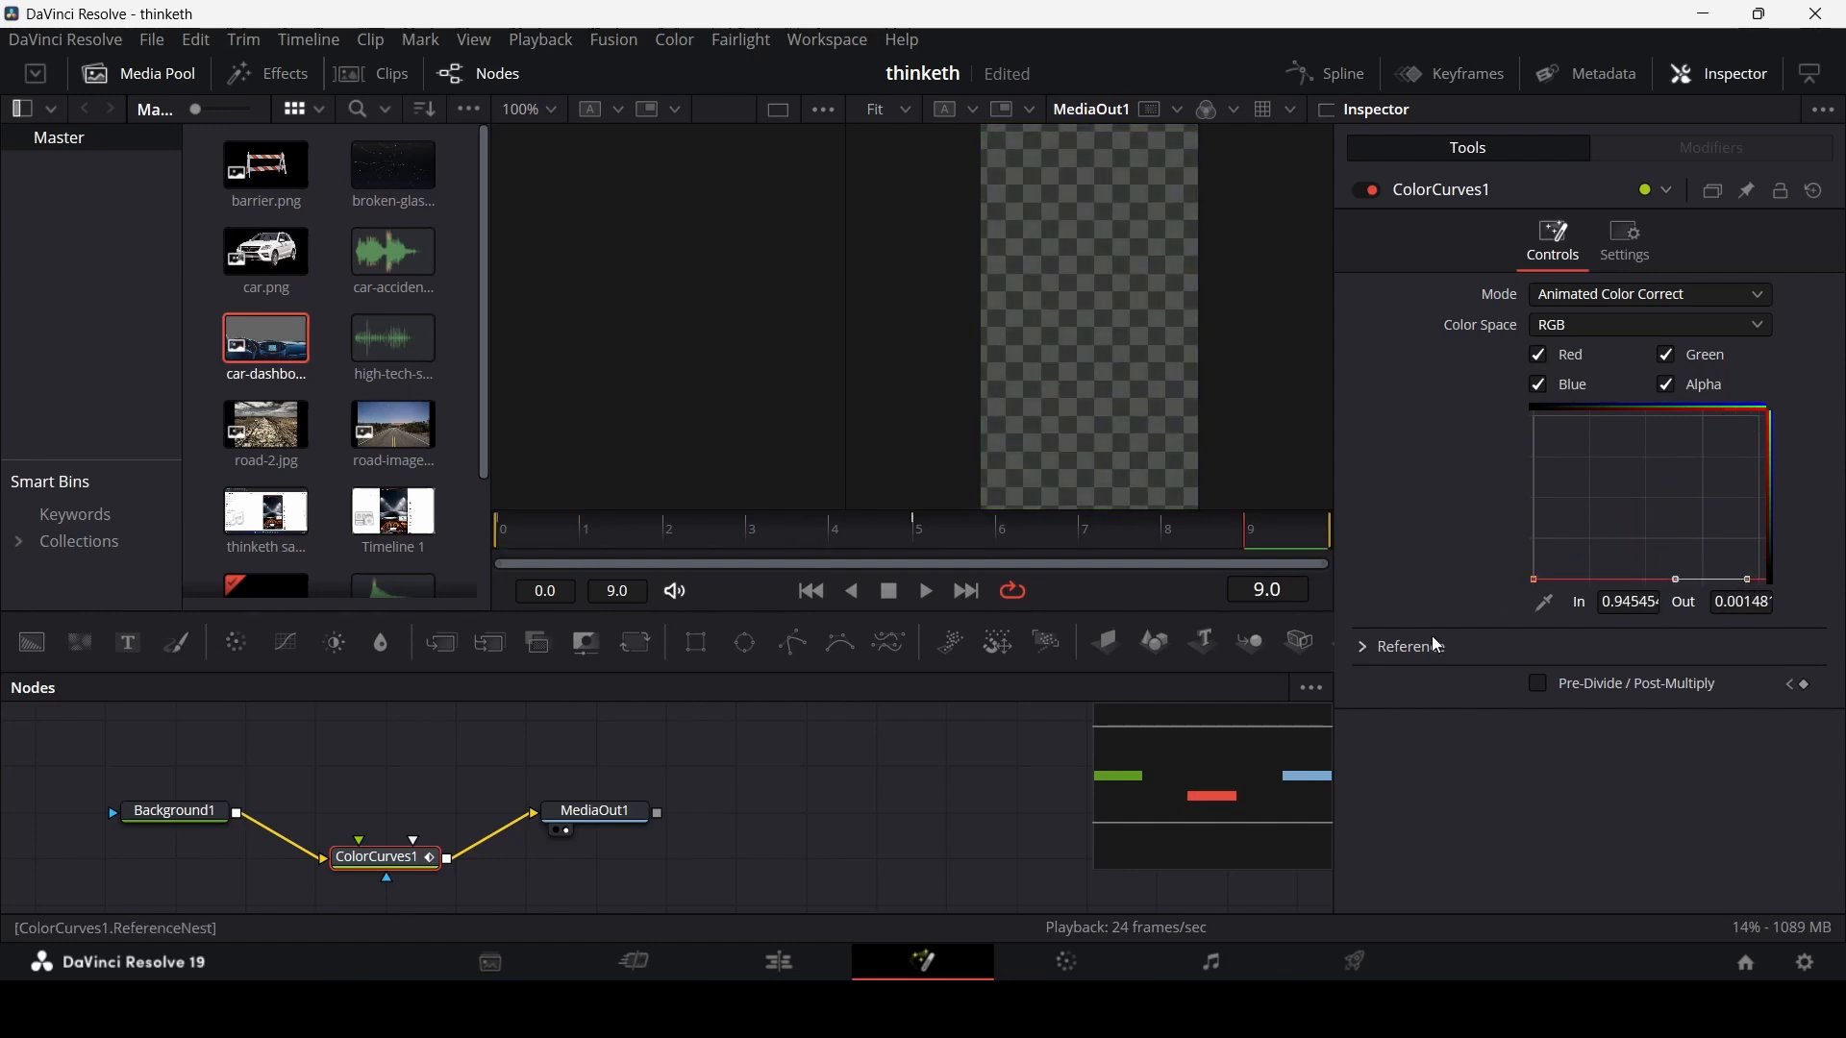
- Switch to the Edit page and play back the green flash across the cut from before the Video 2 clip
{"action": "left_click", "coordinate": [806, 959]}
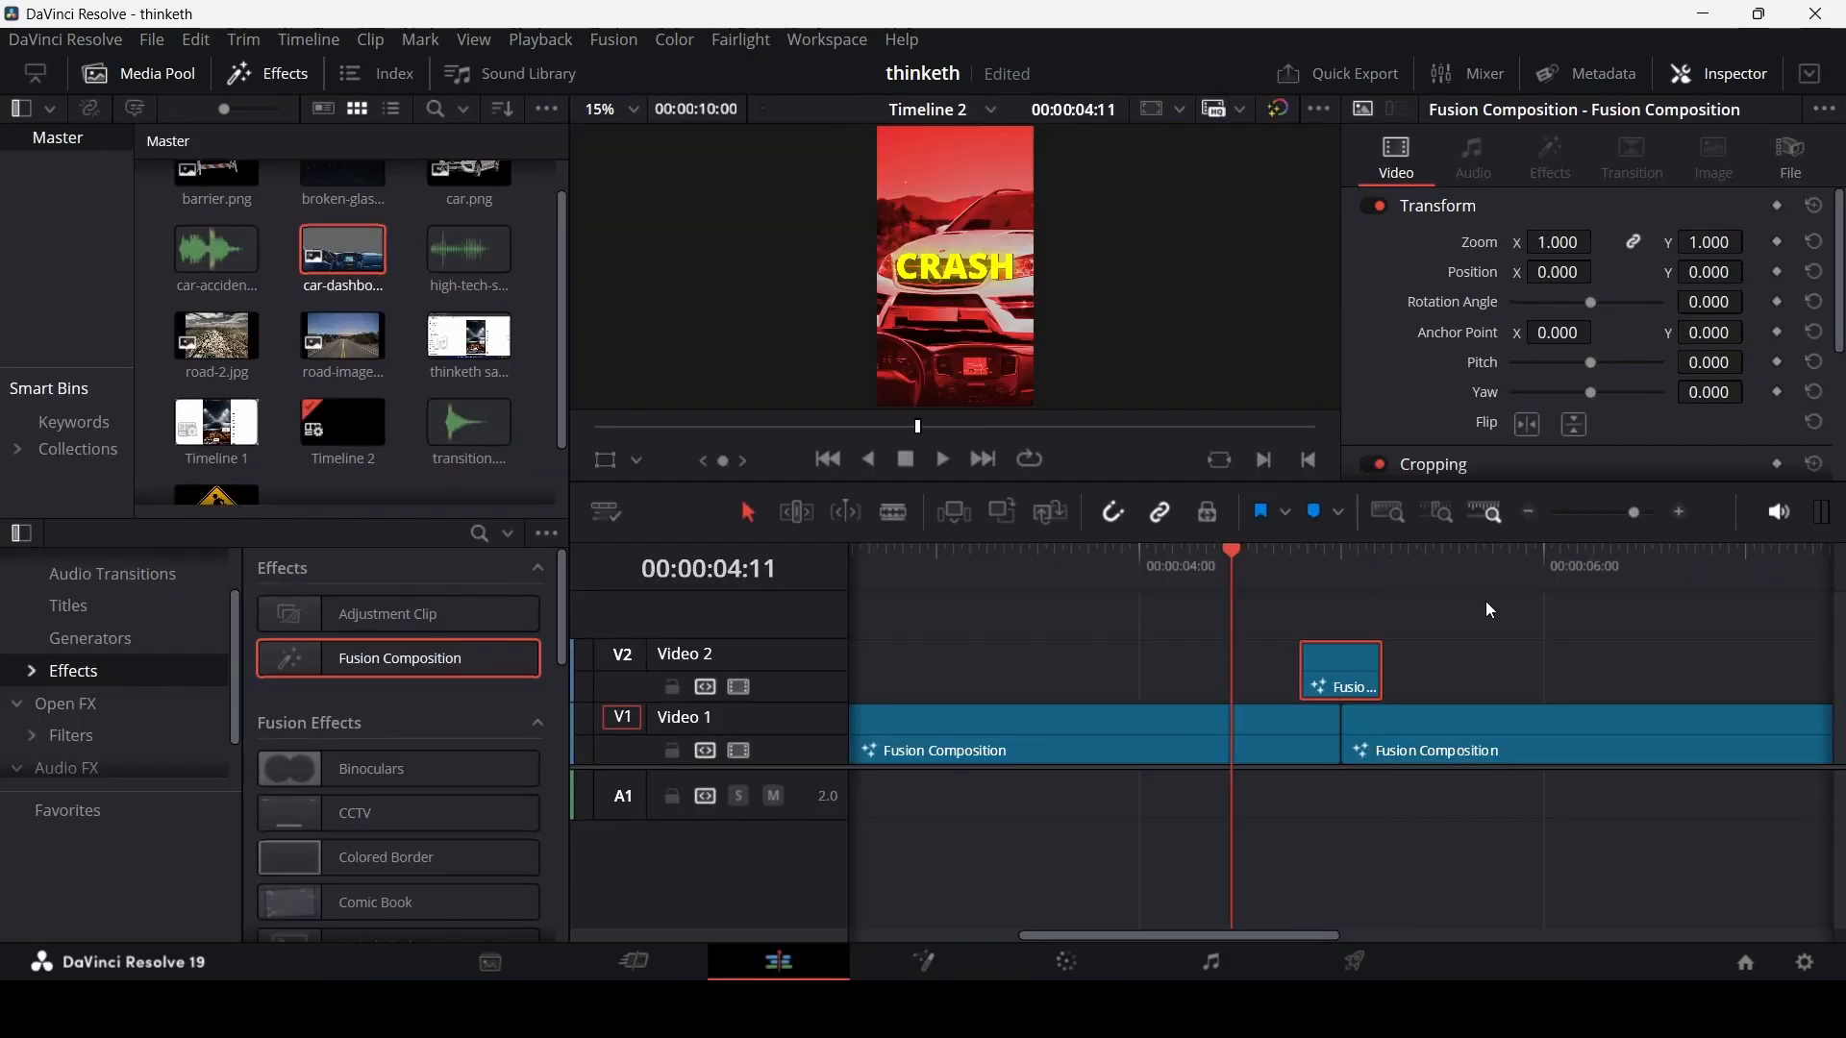
{"action": "key", "text": "space"}
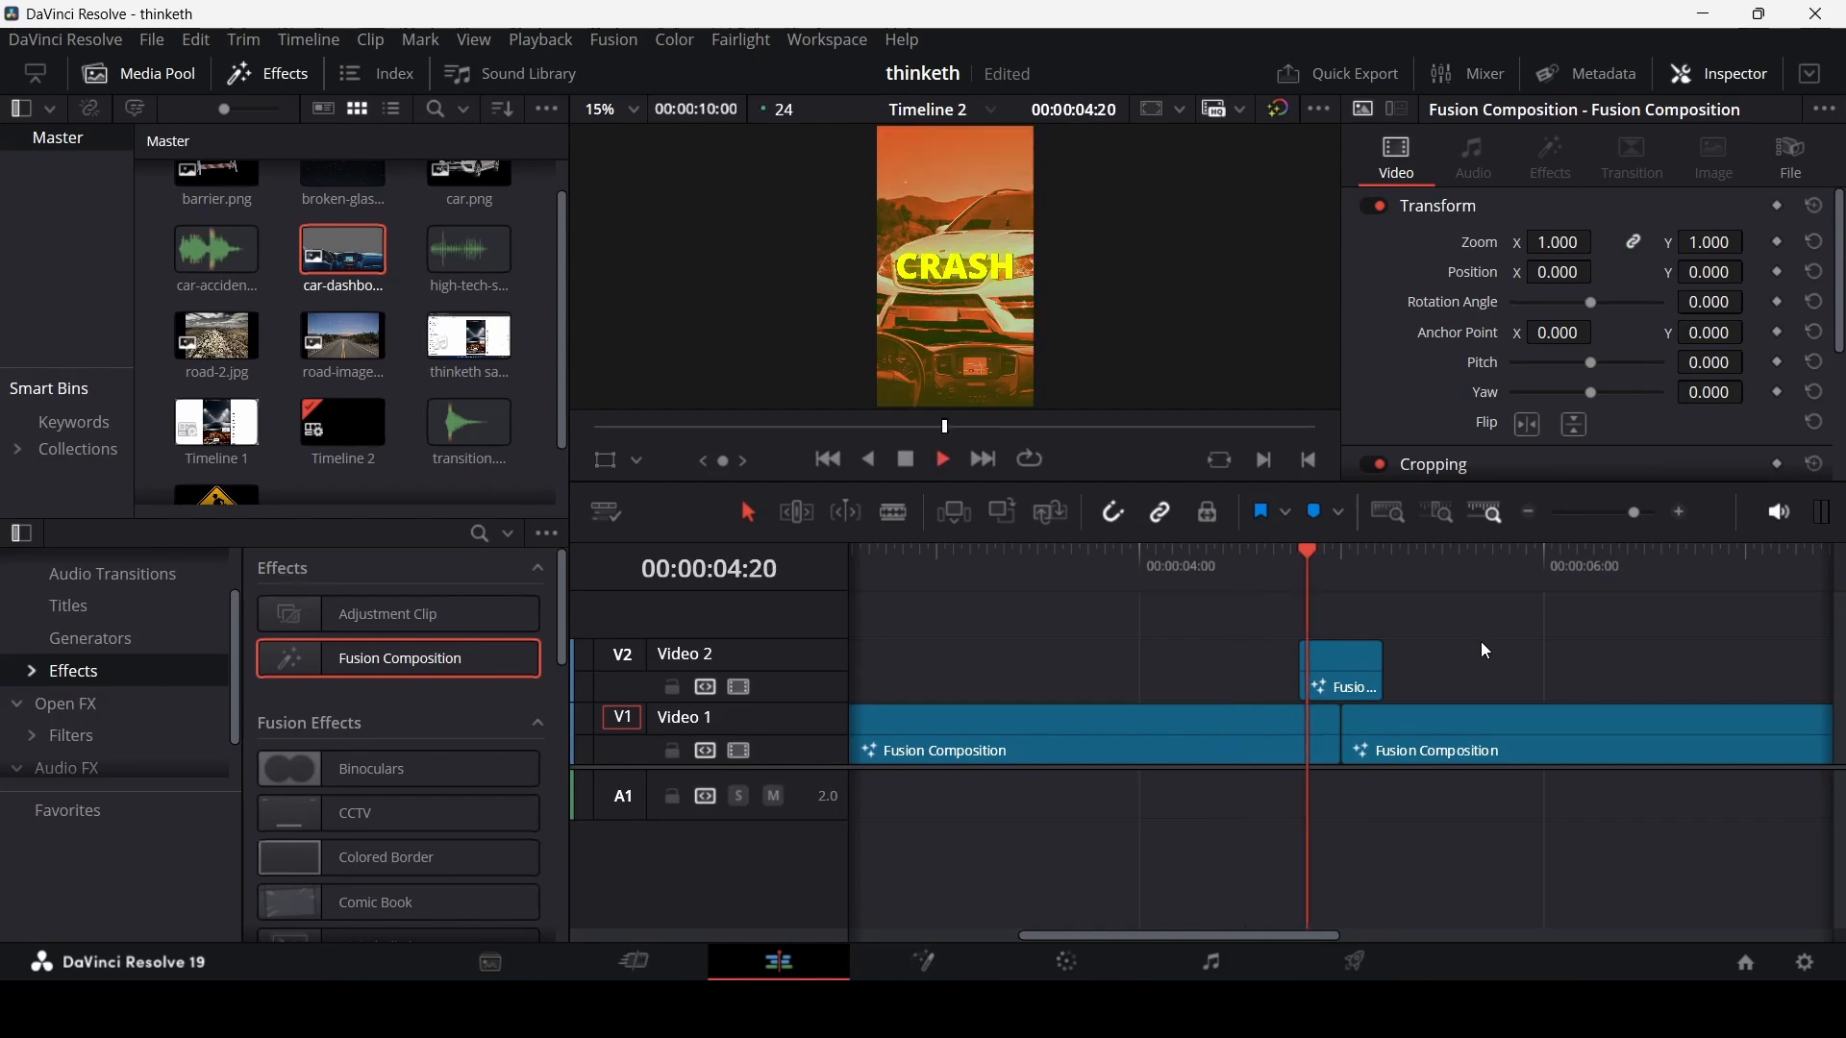
{"action": "left_click", "coordinate": [1265, 568]}
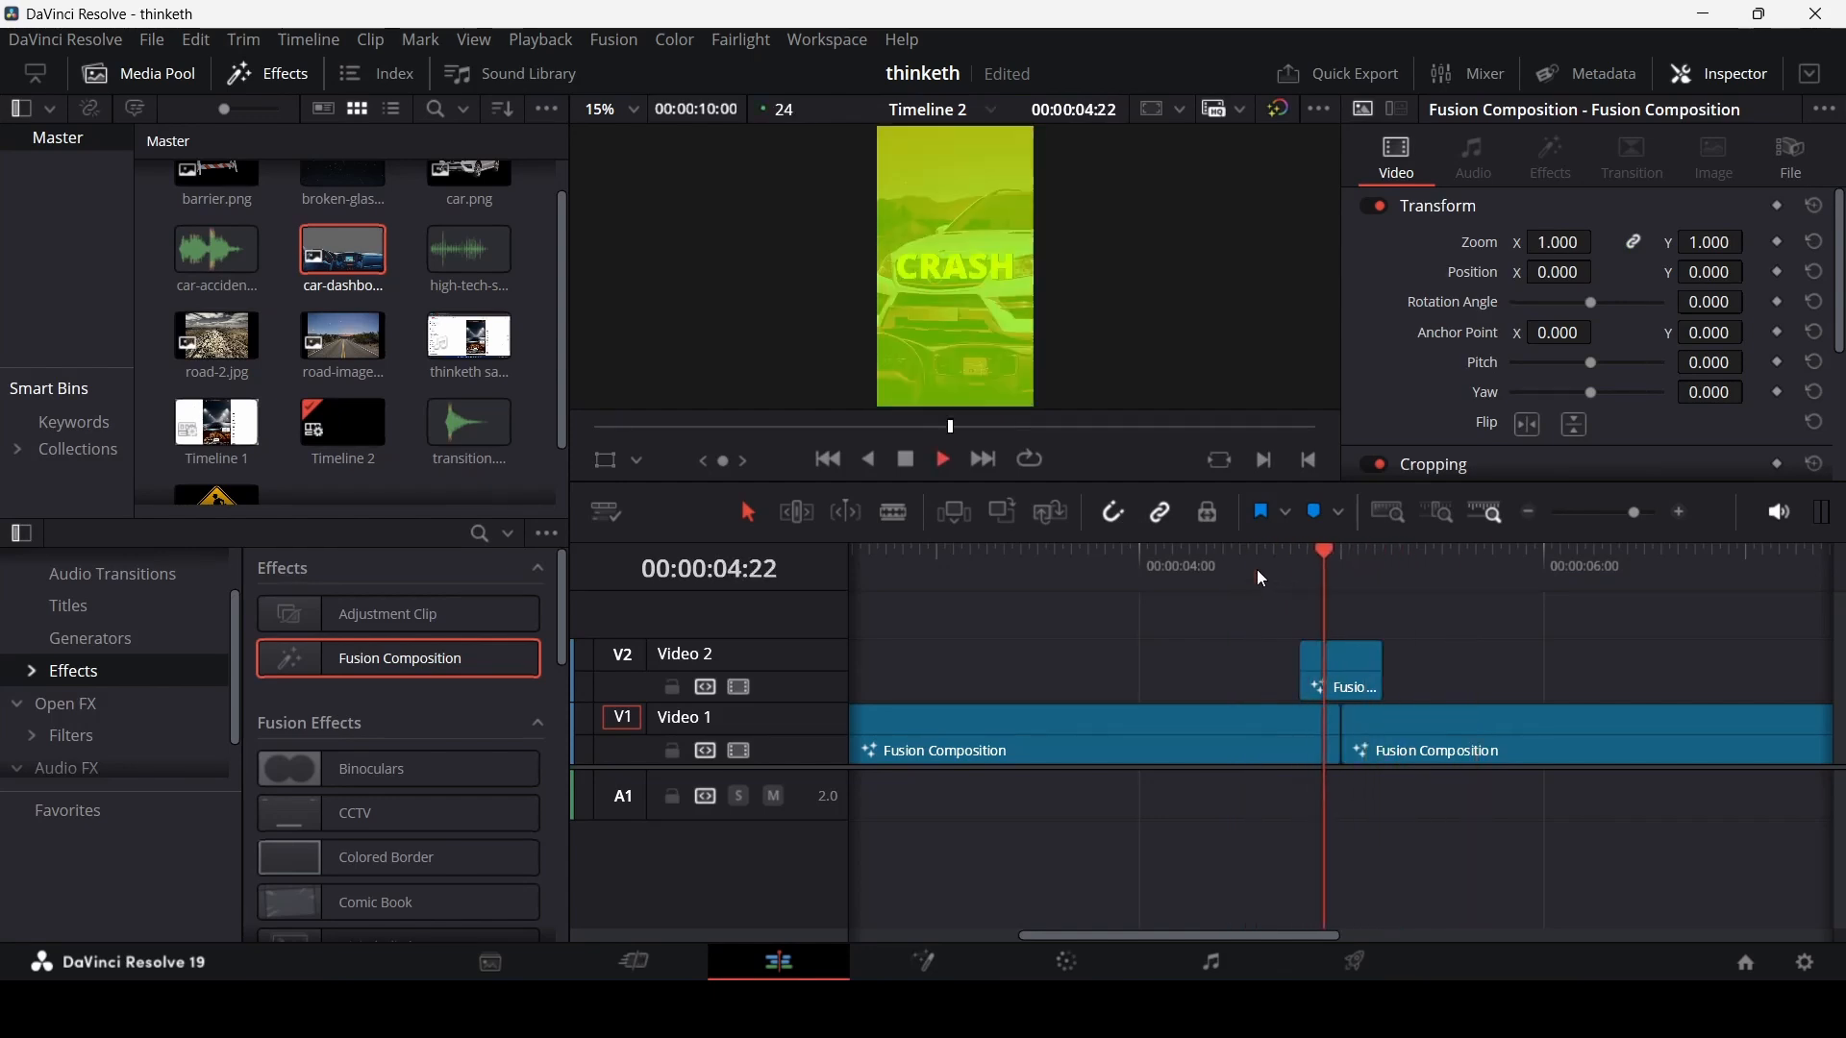
{"action": "left_click", "coordinate": [1265, 567]}
- Reopen the Video 2 composition in Fusion, align ColorCurves1 with its neighbours and lower Background1's saturation to 0.633
{"action": "right_click", "coordinate": [1343, 656]}
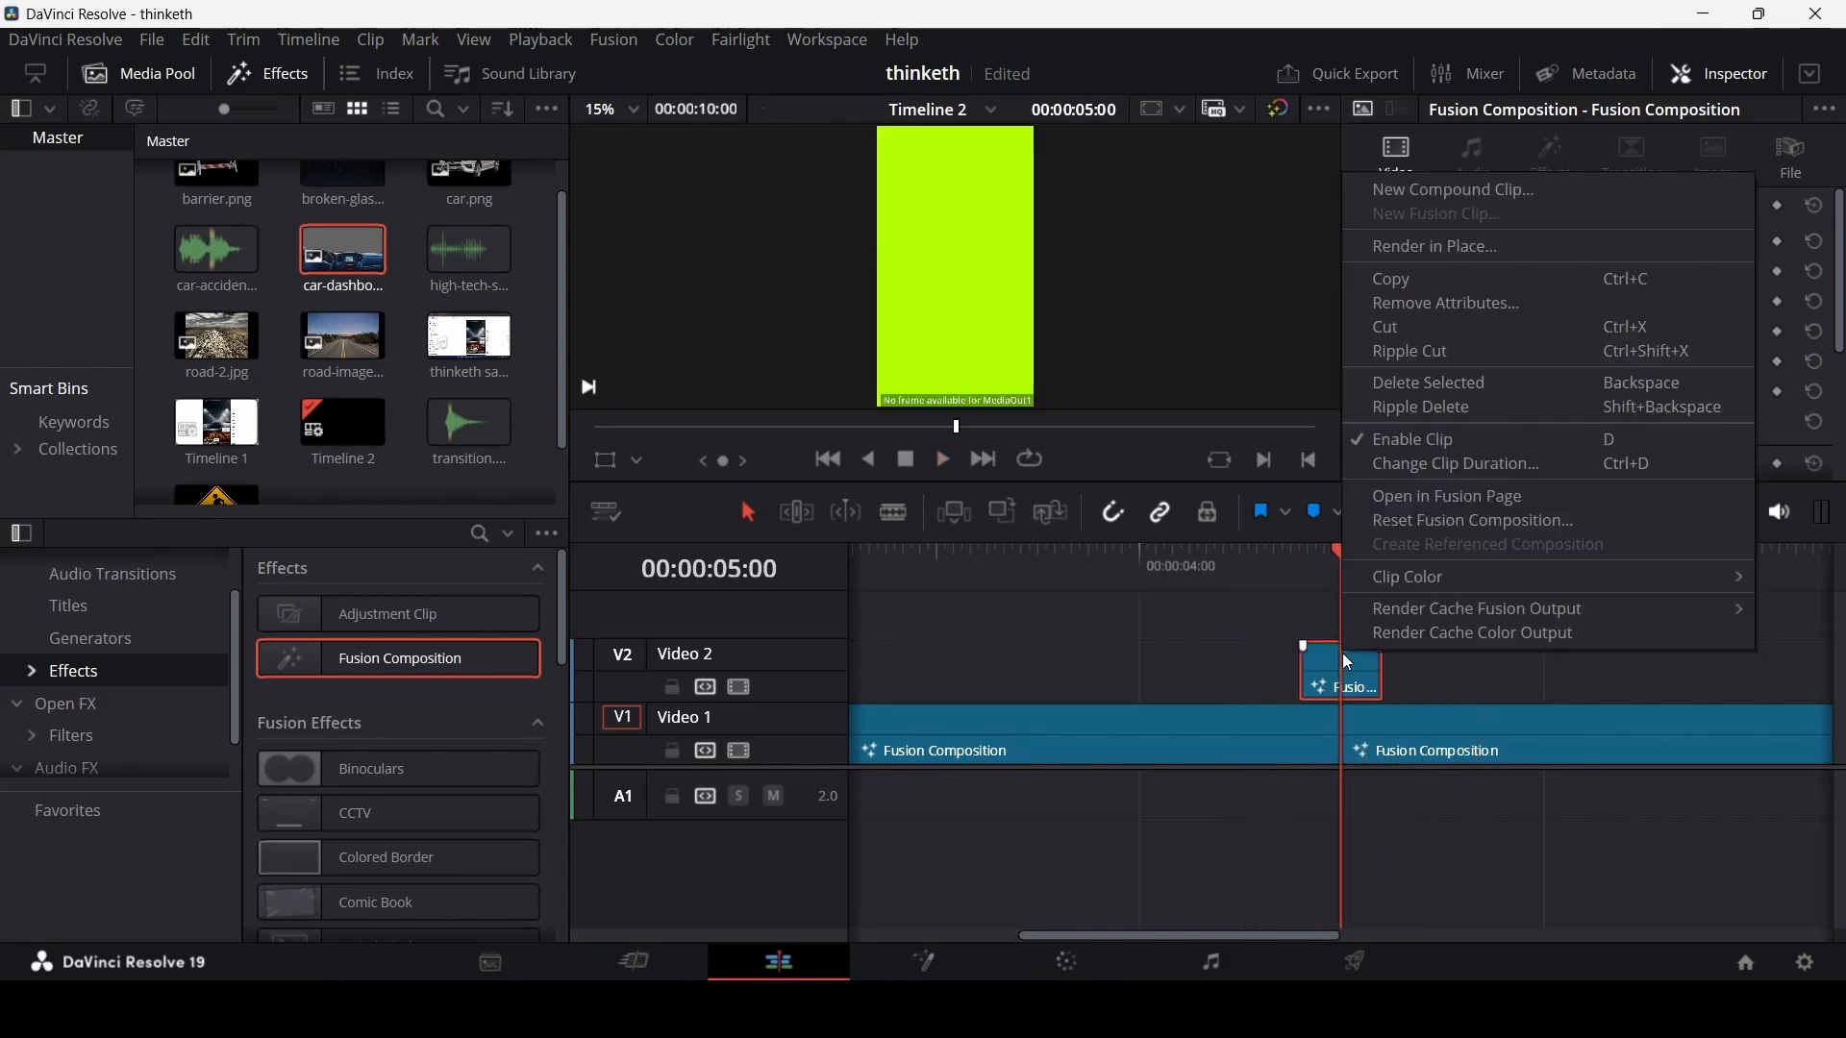
{"action": "left_click", "coordinate": [1451, 496]}
{"action": "left_click_drag", "start_coordinate": [386, 860], "coordinate": [387, 820]}
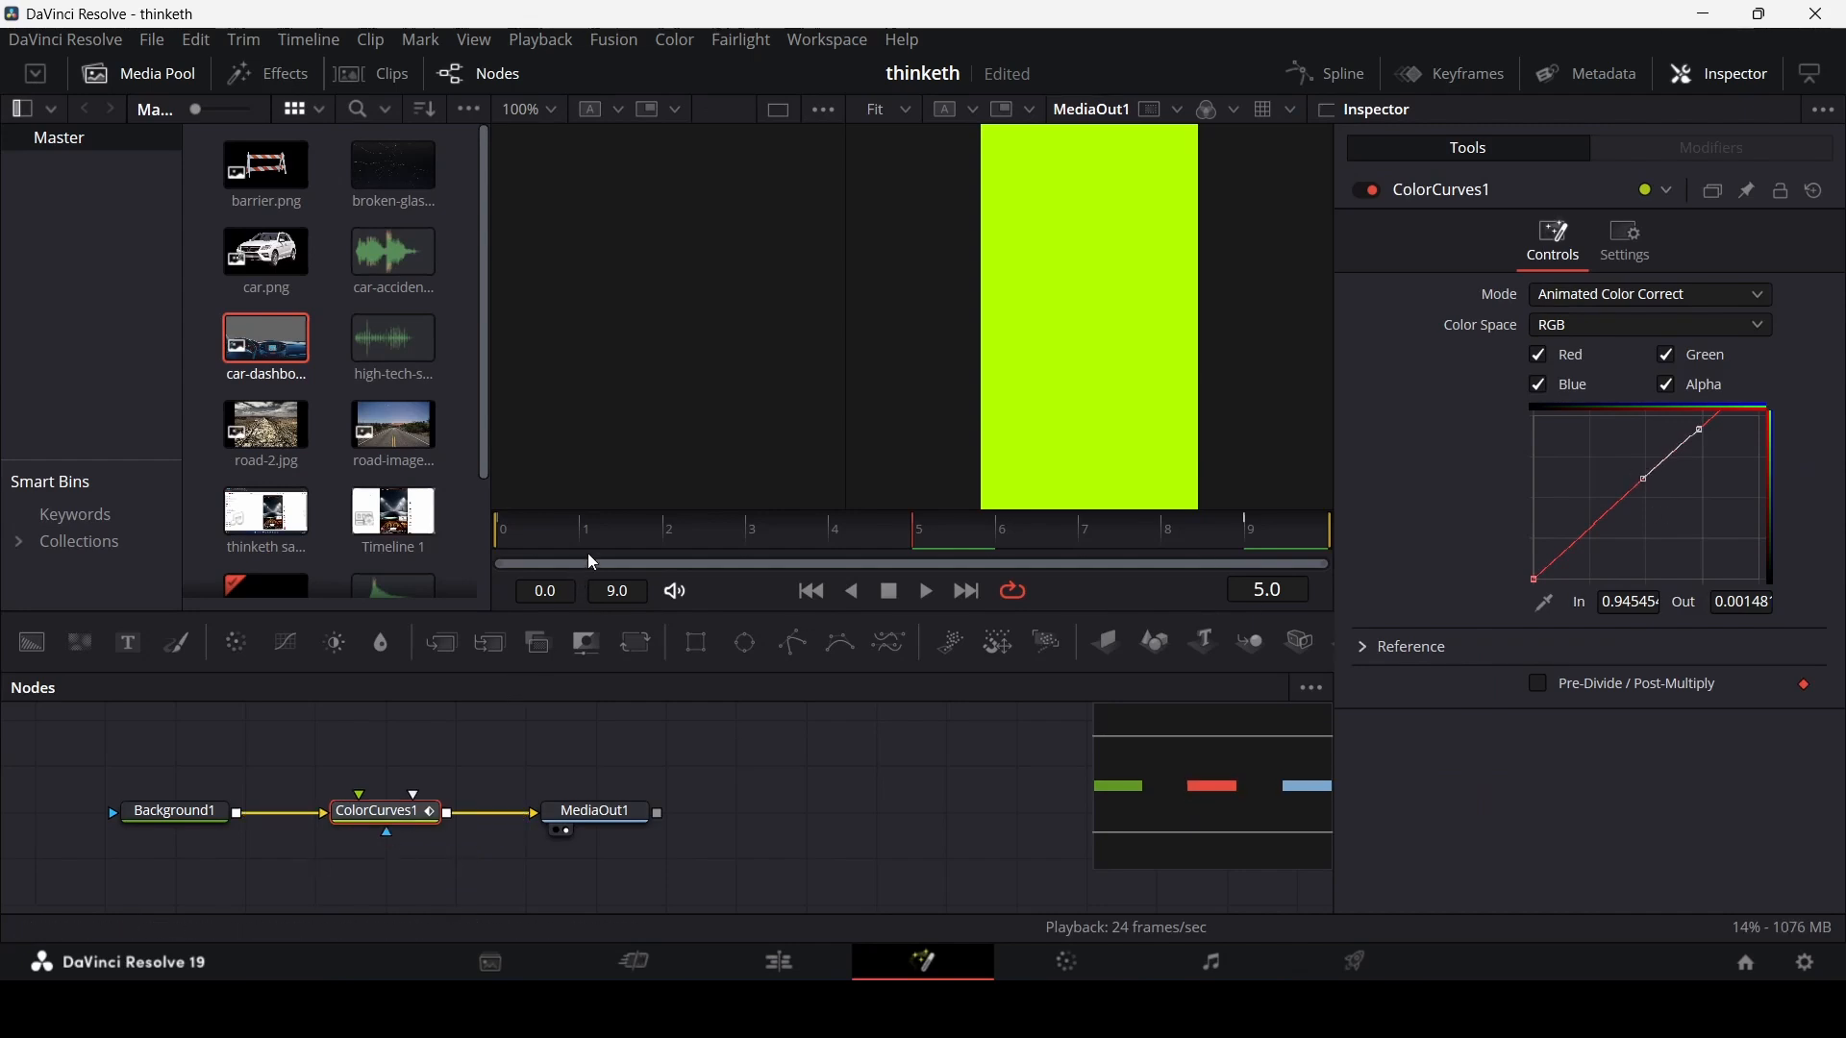
{"action": "left_click", "coordinate": [178, 812]}
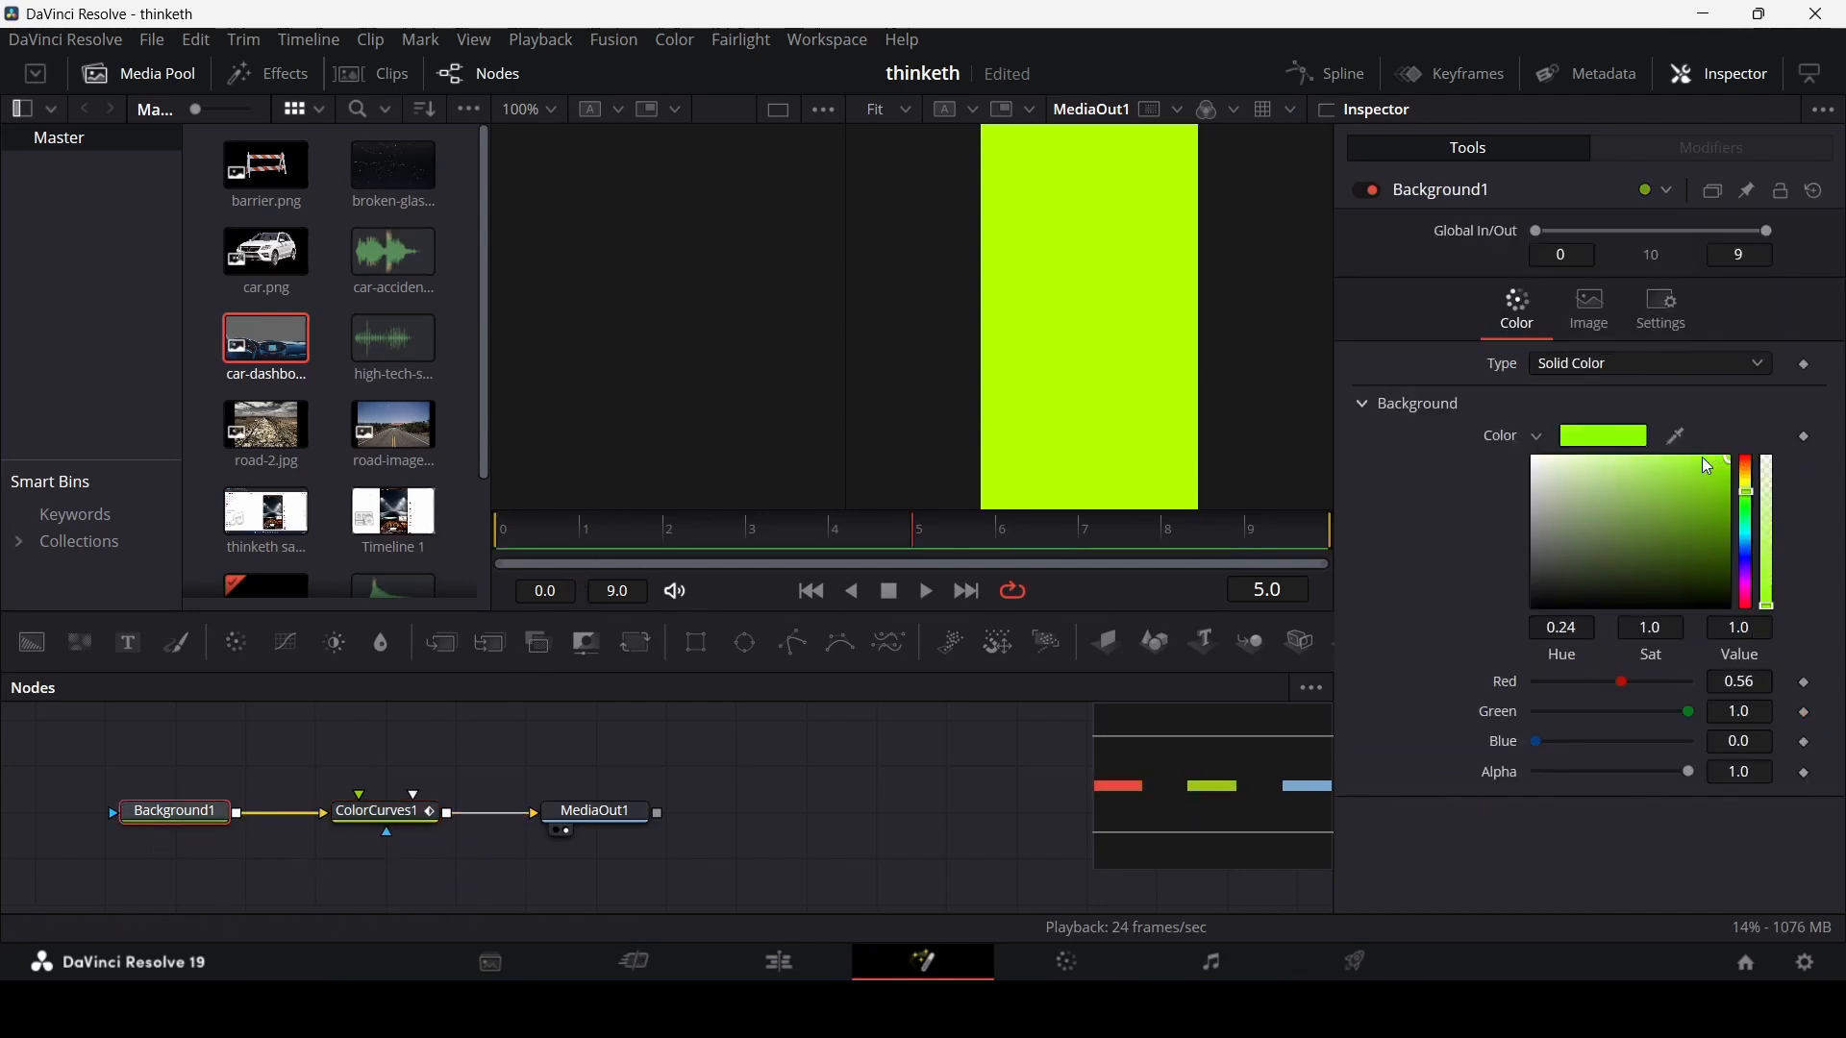
{"action": "left_click_drag", "start_coordinate": [1702, 458], "coordinate": [1664, 461]}
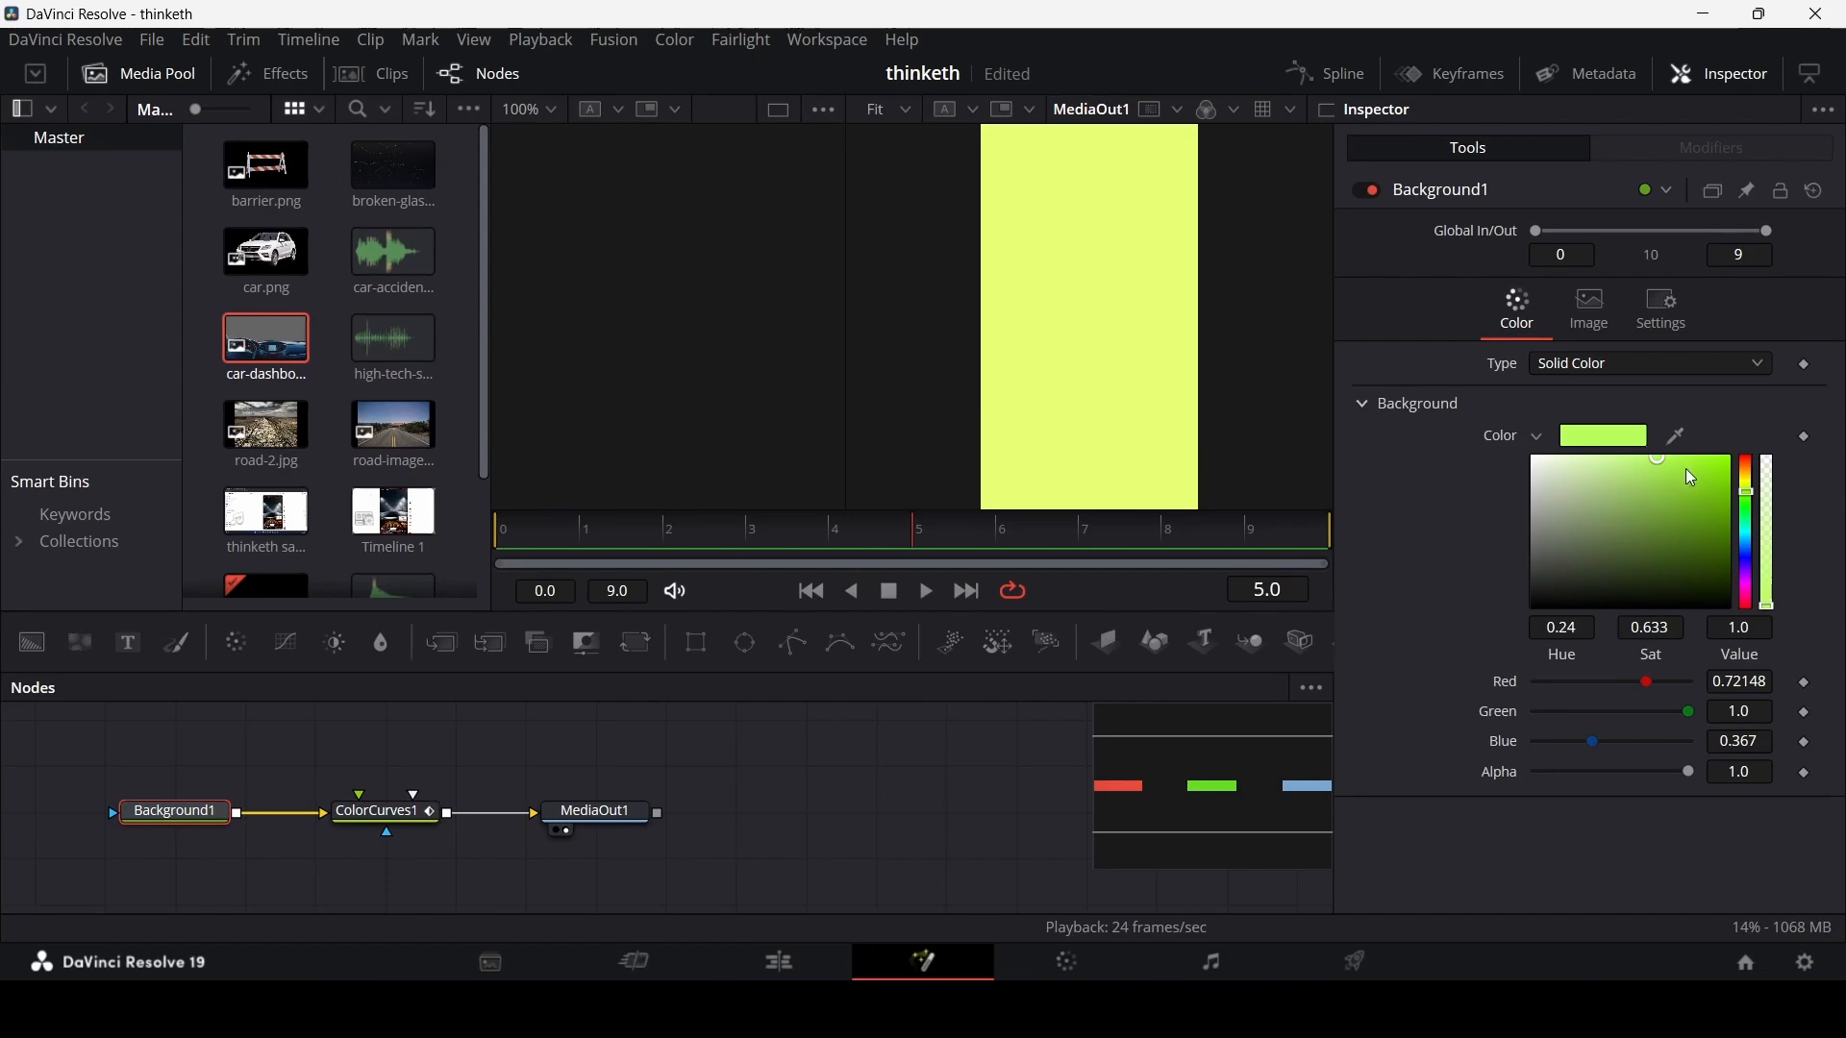
- Return to the Edit page and play the timeline from 00:00:04:11 to check the lighter flash
{"action": "left_click", "coordinate": [809, 957]}
{"action": "left_click", "coordinate": [1231, 567]}
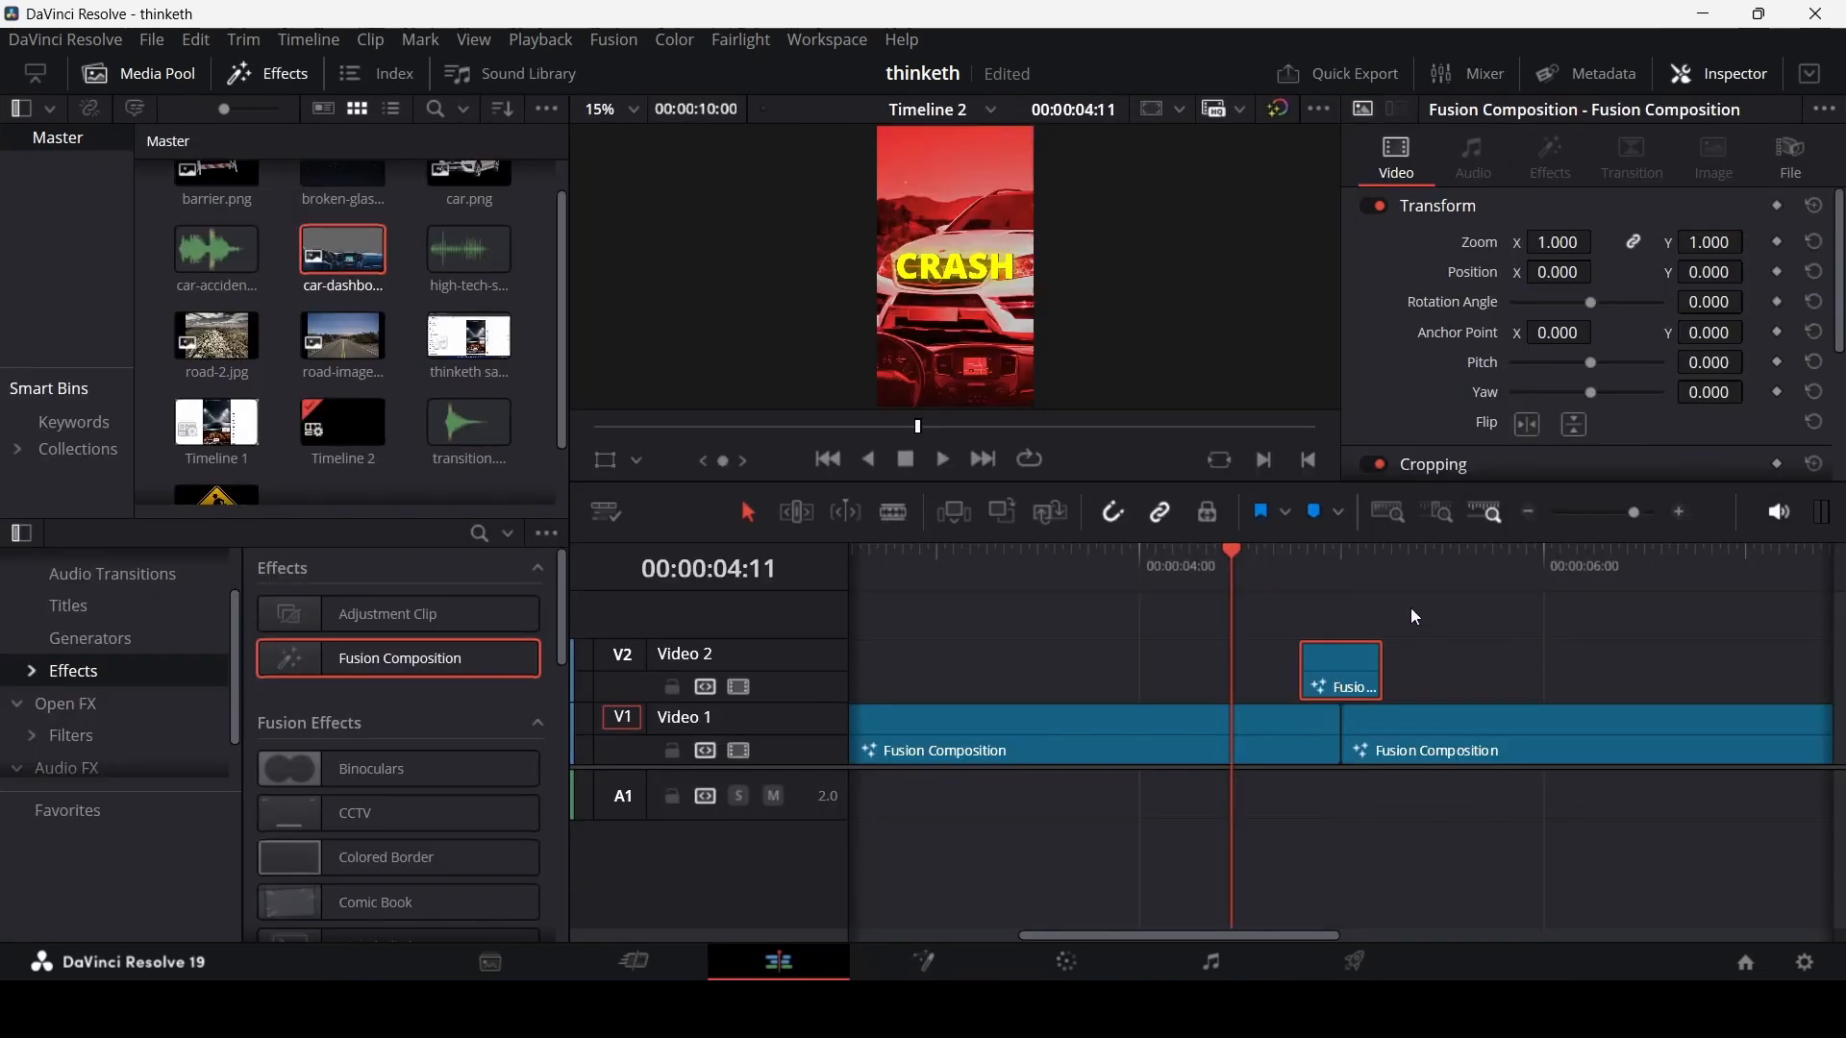
{"action": "key", "text": "space"}
{"action": "key", "text": "space"}
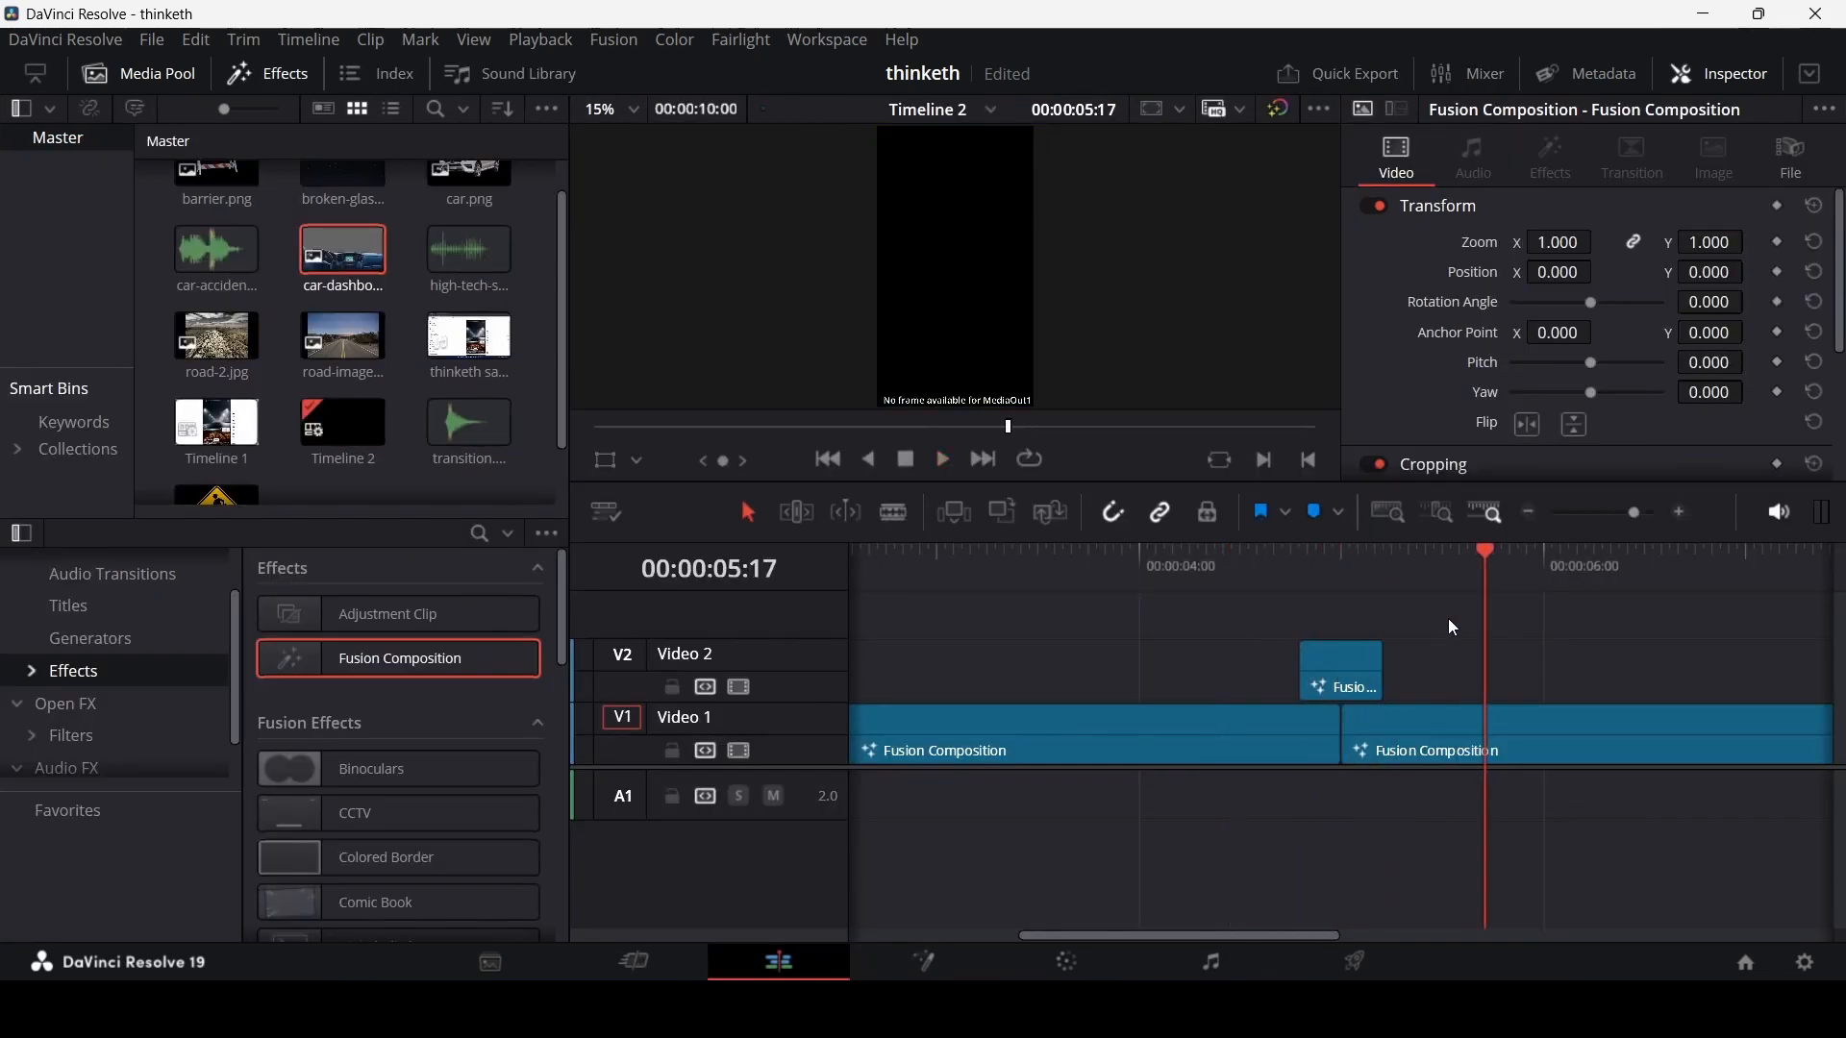
- Open the second Video 1 composition in the Fusion page and add road-2.jpg as a media node
{"action": "right_click", "coordinate": [1466, 723]}
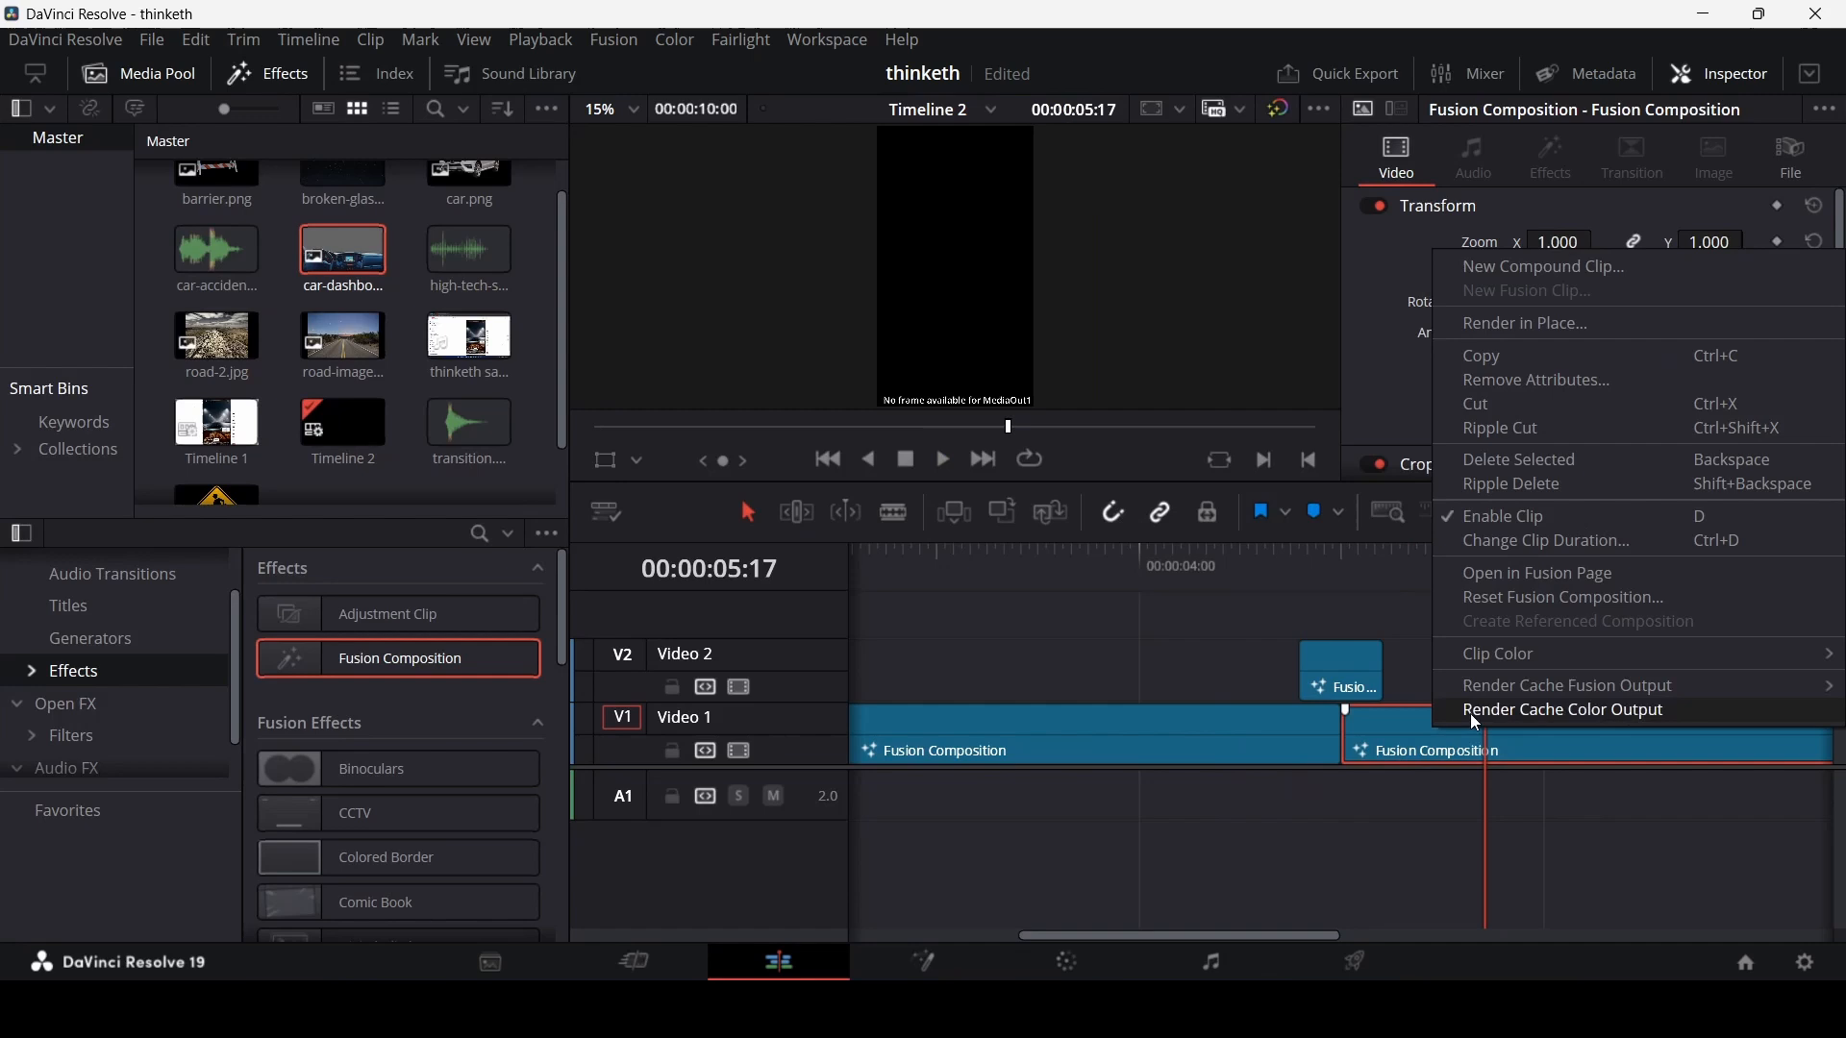
{"action": "left_click", "coordinate": [1525, 569]}
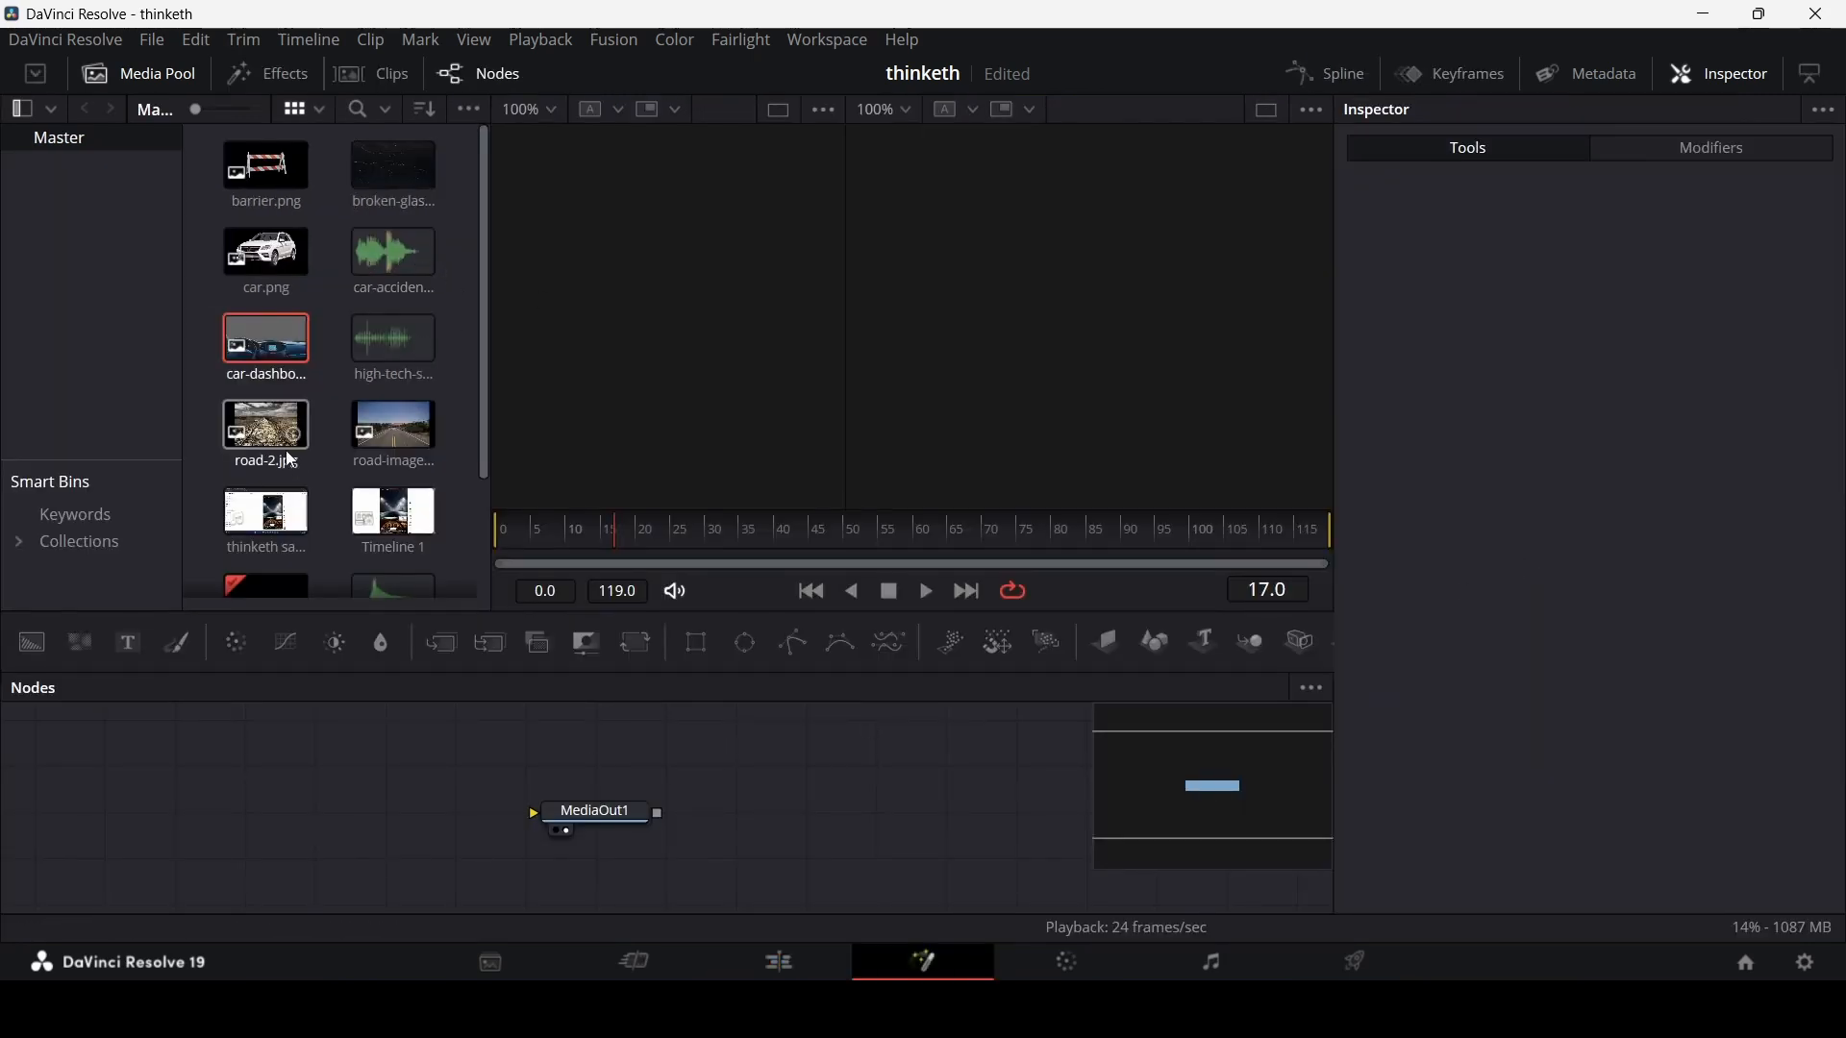
{"action": "left_click_drag", "start_coordinate": [267, 432], "coordinate": [355, 777]}
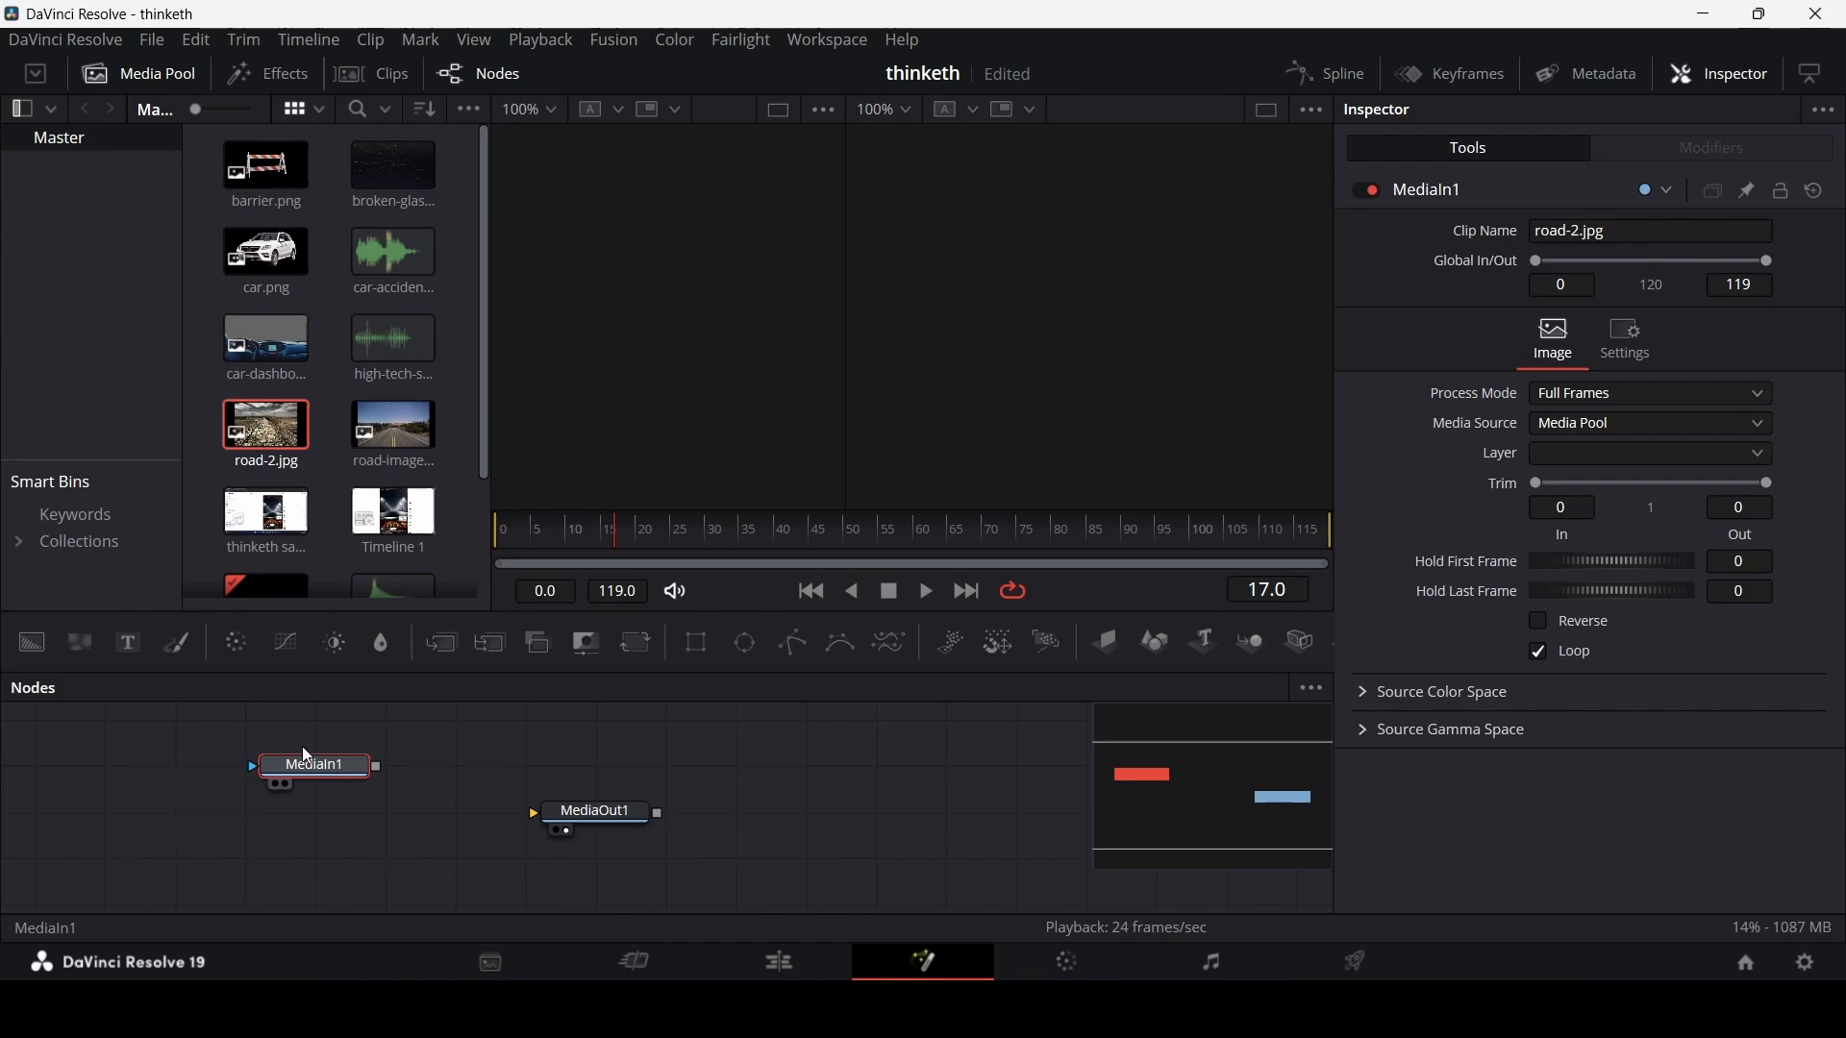
- Add a Background node, feed it into a new MultiMerge node and connect the MultiMerge output to MediaOut1
{"action": "left_click_drag", "start_coordinate": [29, 644], "coordinate": [183, 815]}
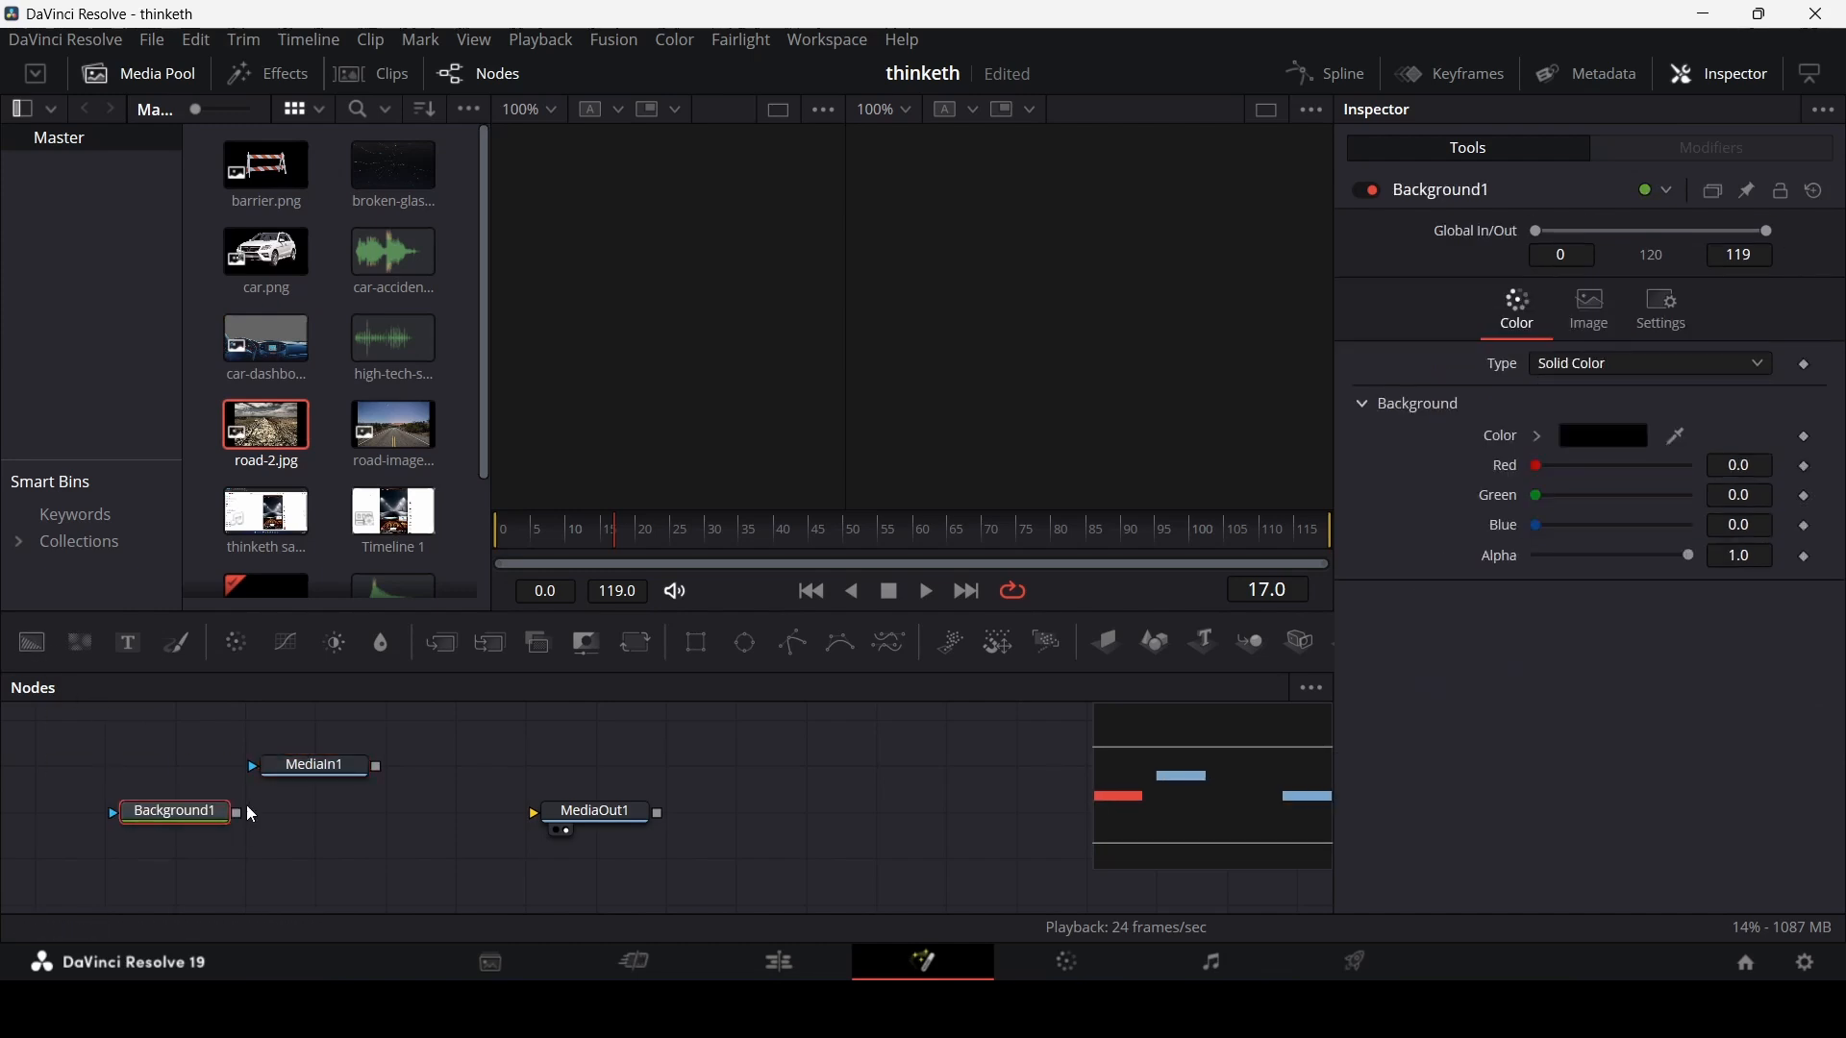
{"action": "left_click", "coordinate": [495, 646]}
{"action": "left_click_drag", "start_coordinate": [379, 815], "coordinate": [582, 825]}
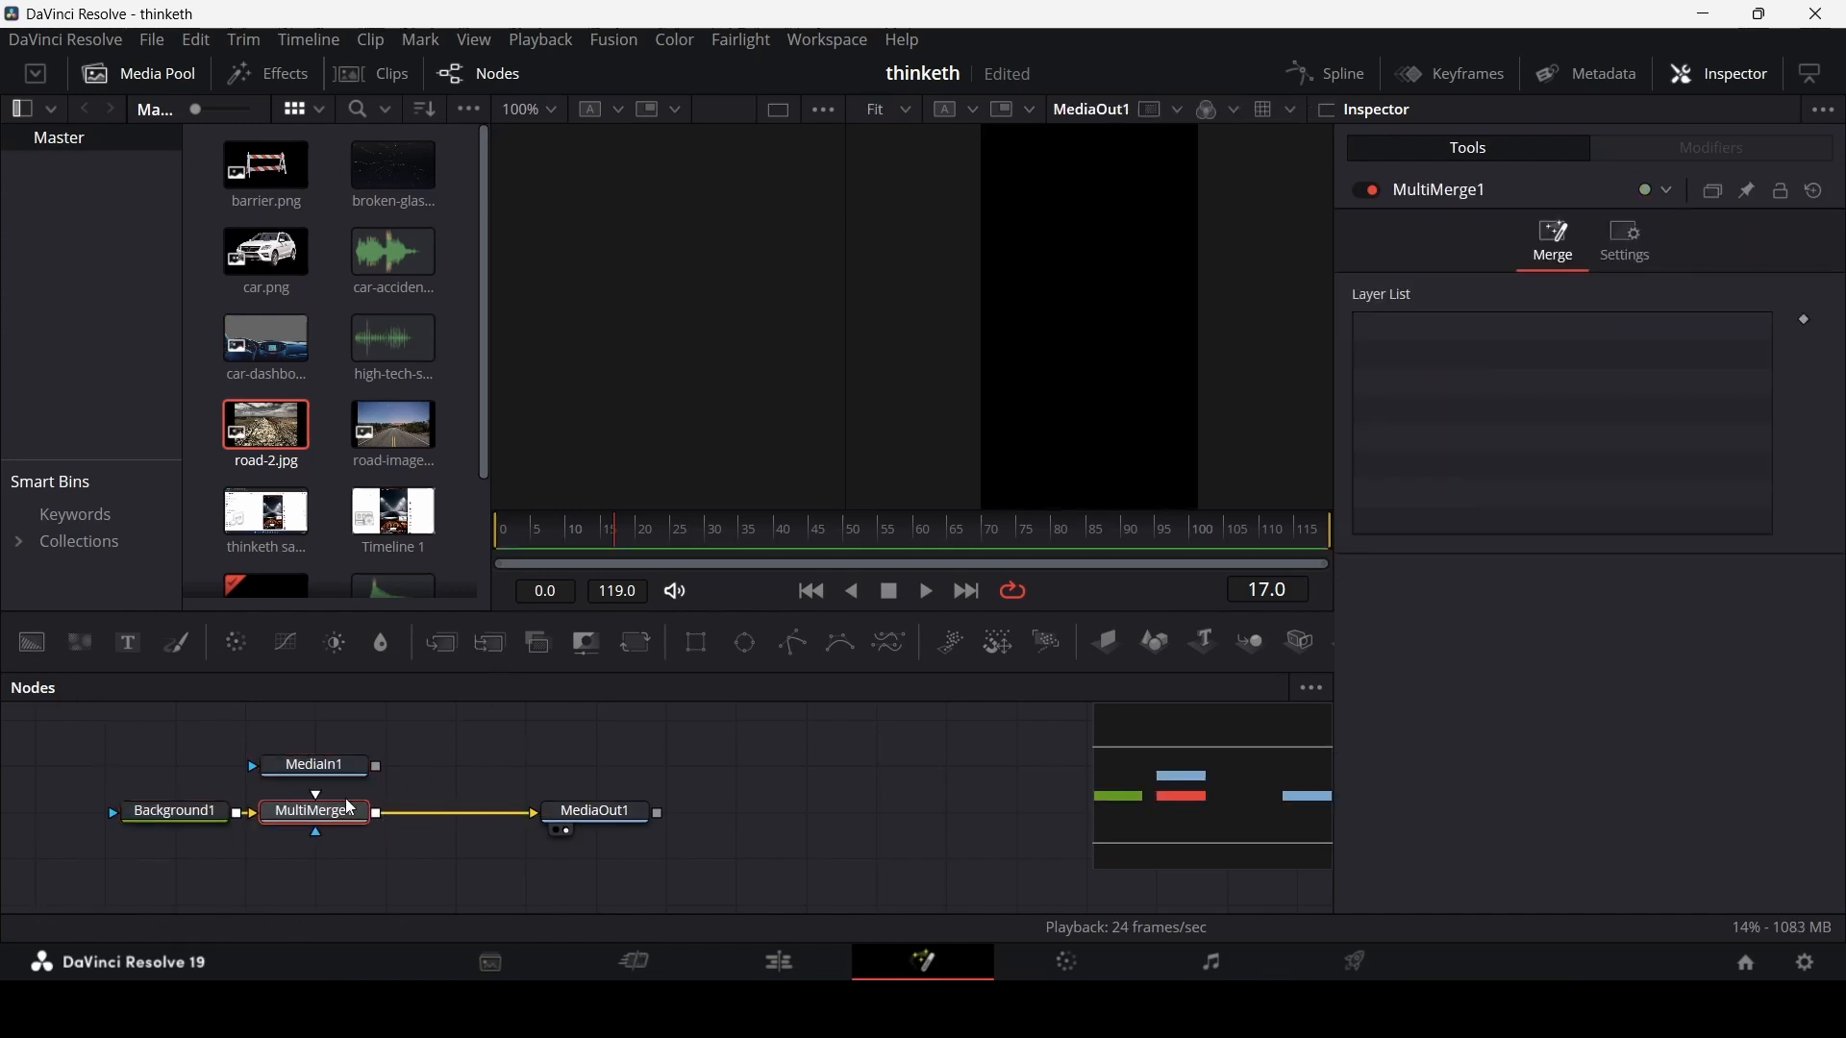
- Merge MediaIn1 into MultiMerge1 as a layer named road, with its center X shifted to 0.679
{"action": "left_click_drag", "start_coordinate": [378, 766], "coordinate": [175, 766]}
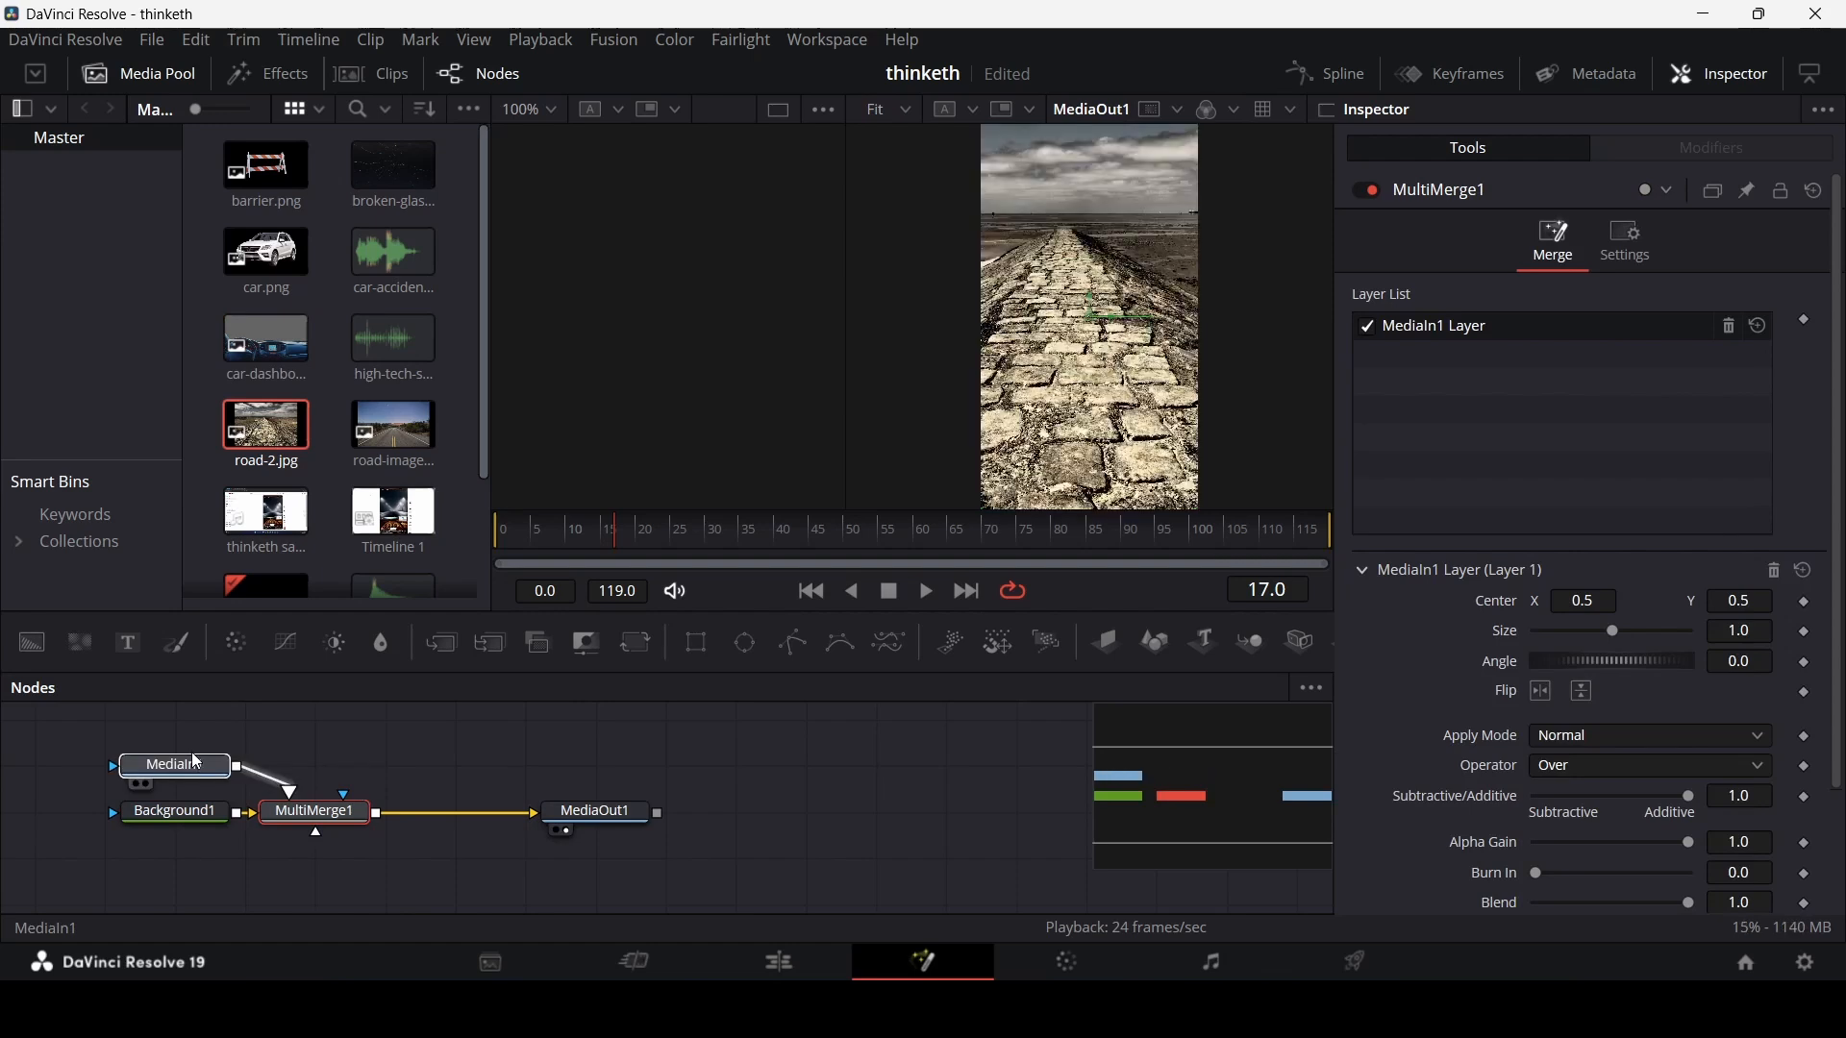
{"action": "left_click", "coordinate": [317, 817]}
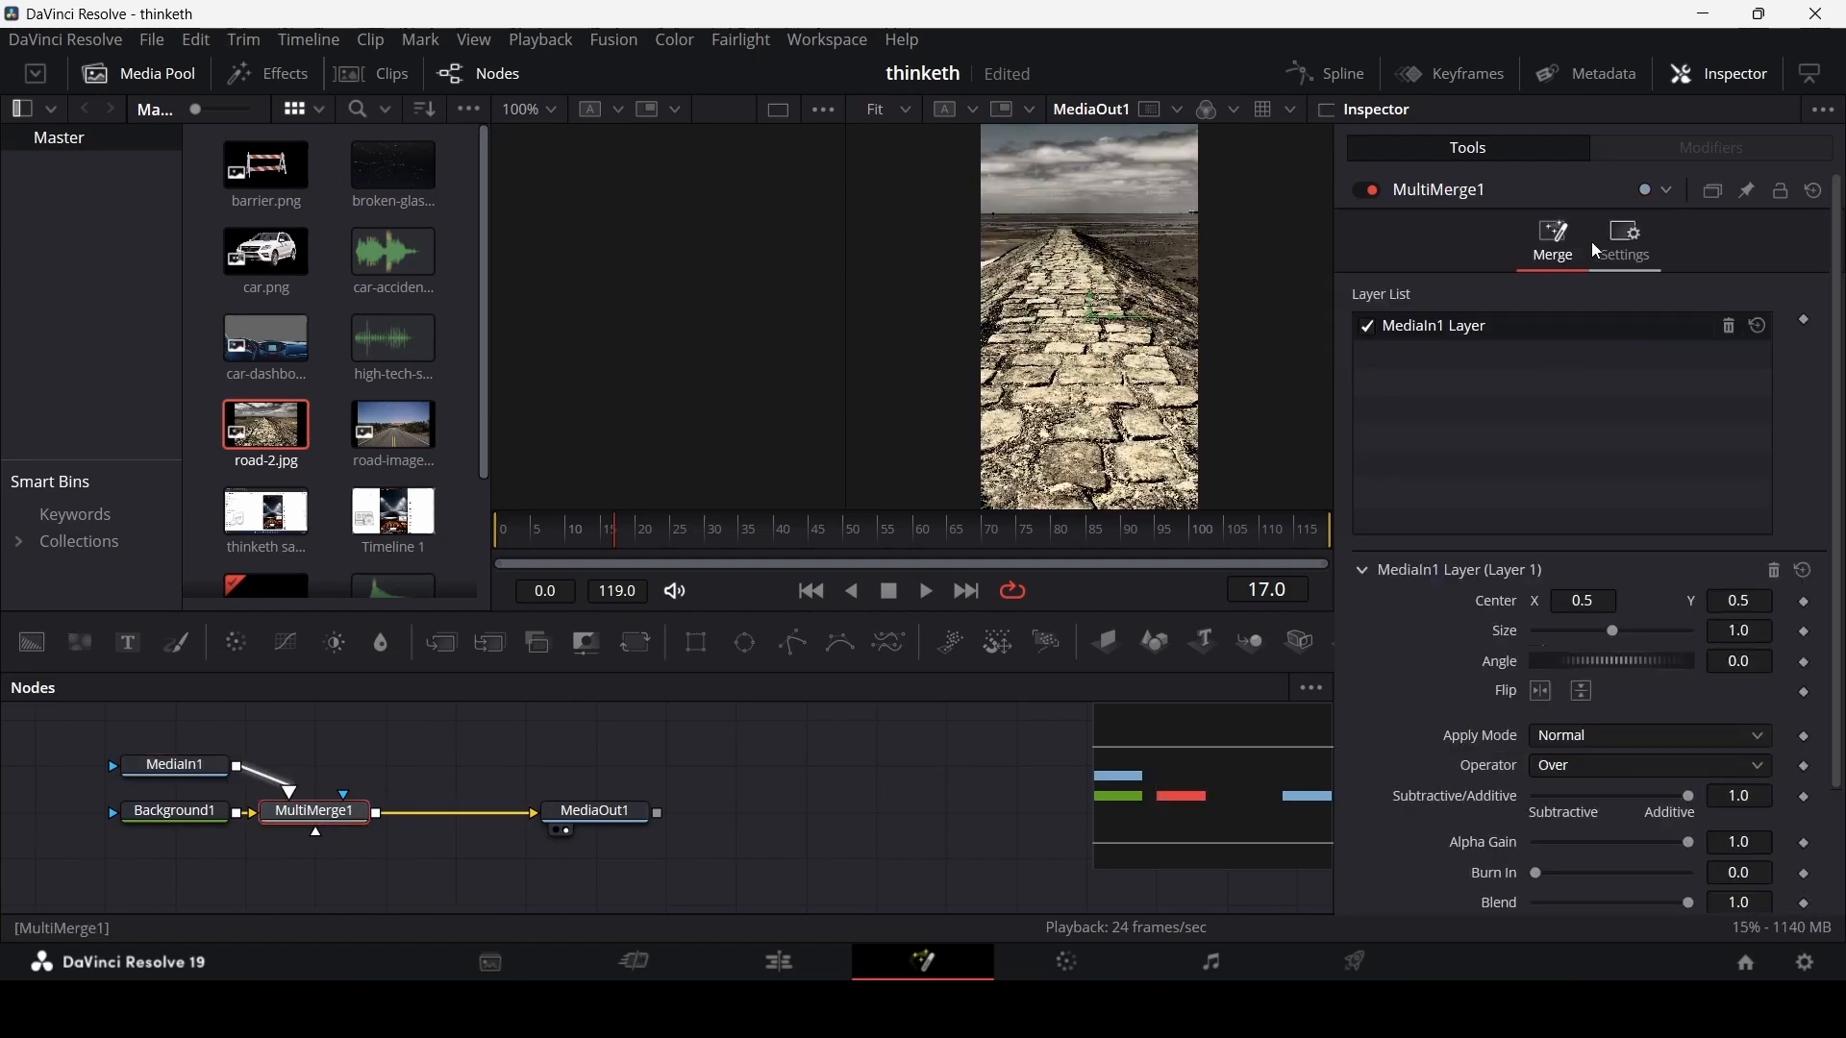
{"action": "double_click", "coordinate": [1471, 328]}
{"action": "type", "text": "road"}
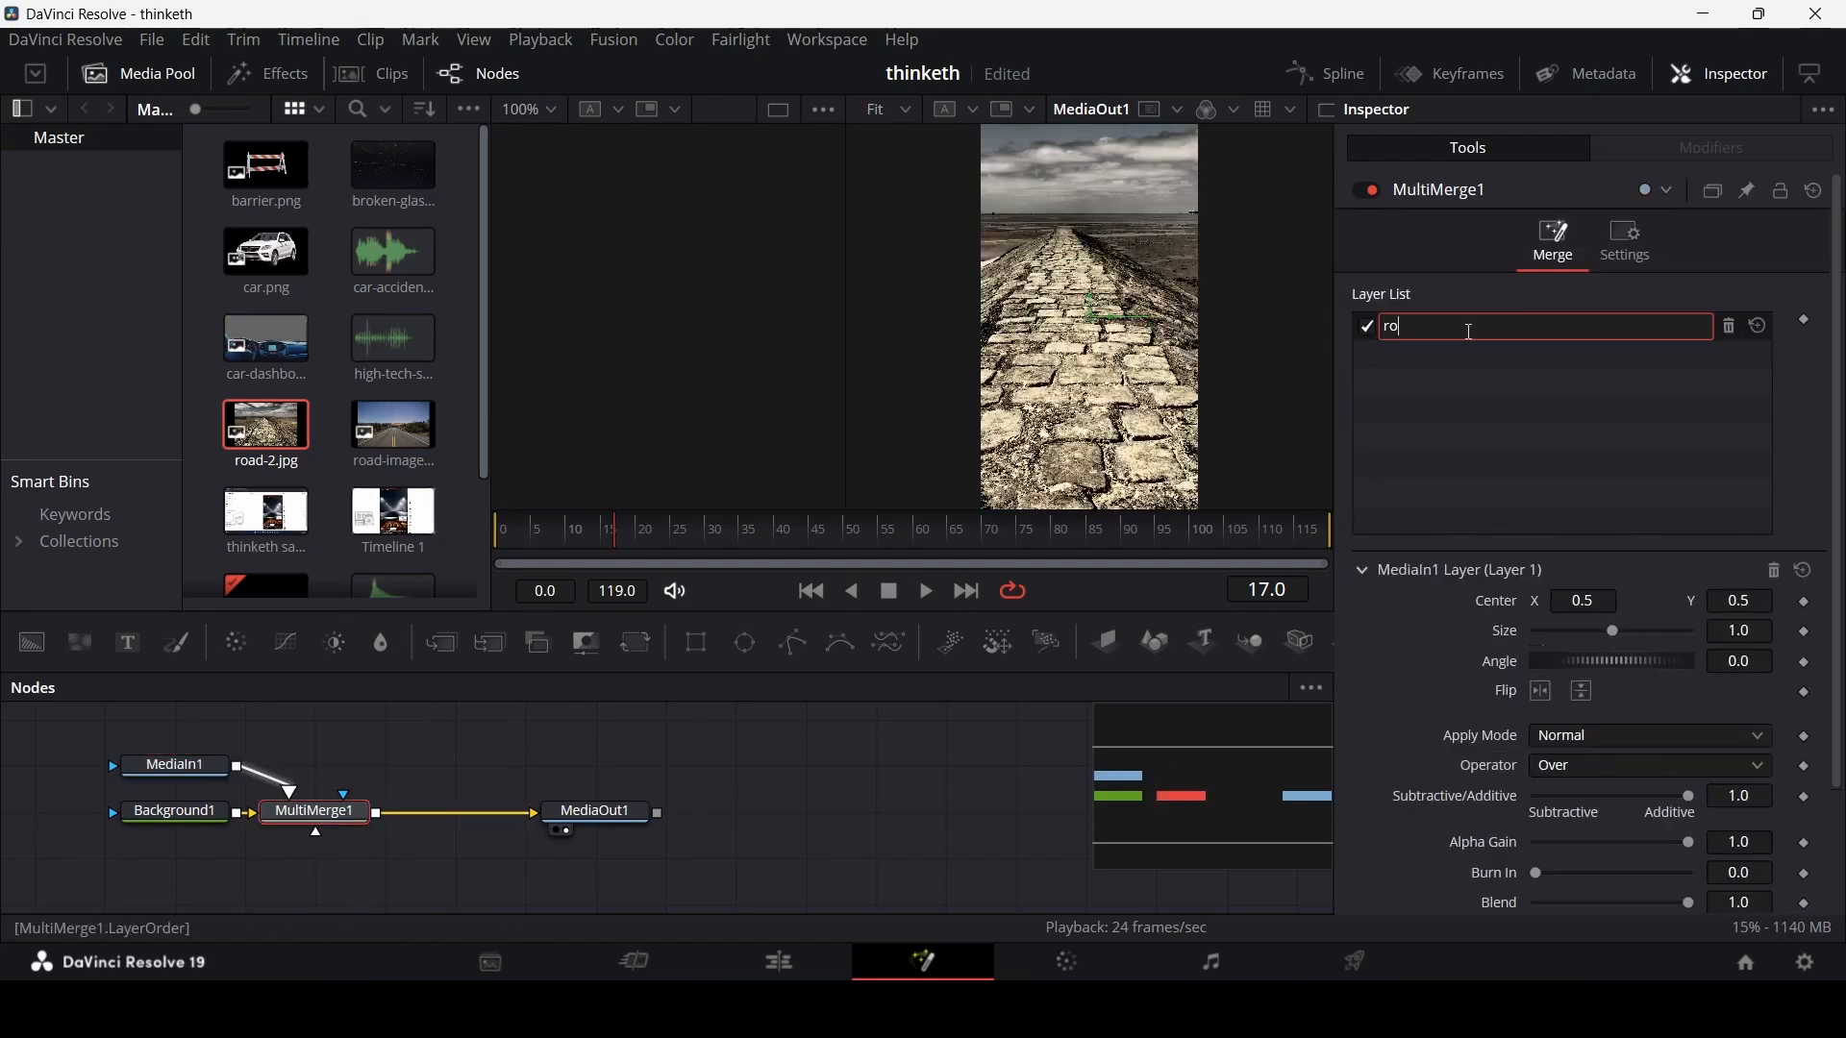
{"action": "key", "text": "Return"}
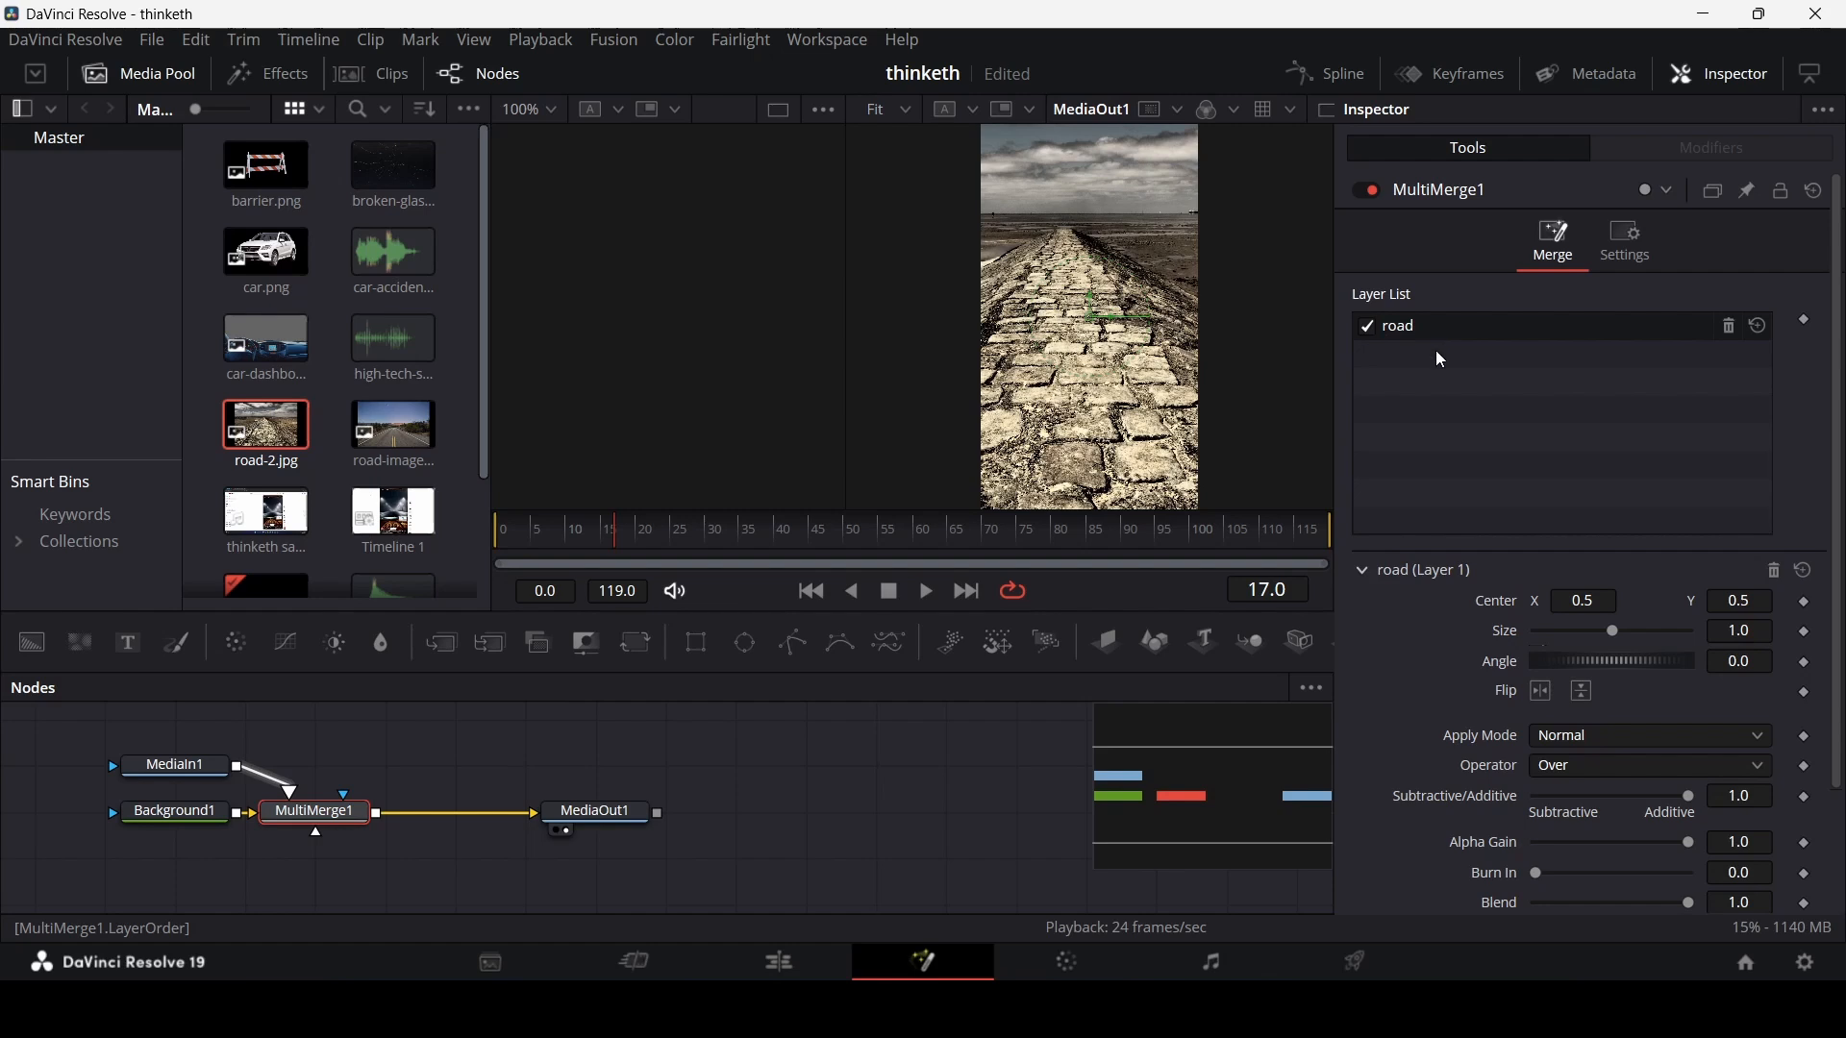
{"action": "left_click_drag", "start_coordinate": [1583, 601], "coordinate": [1670, 601]}
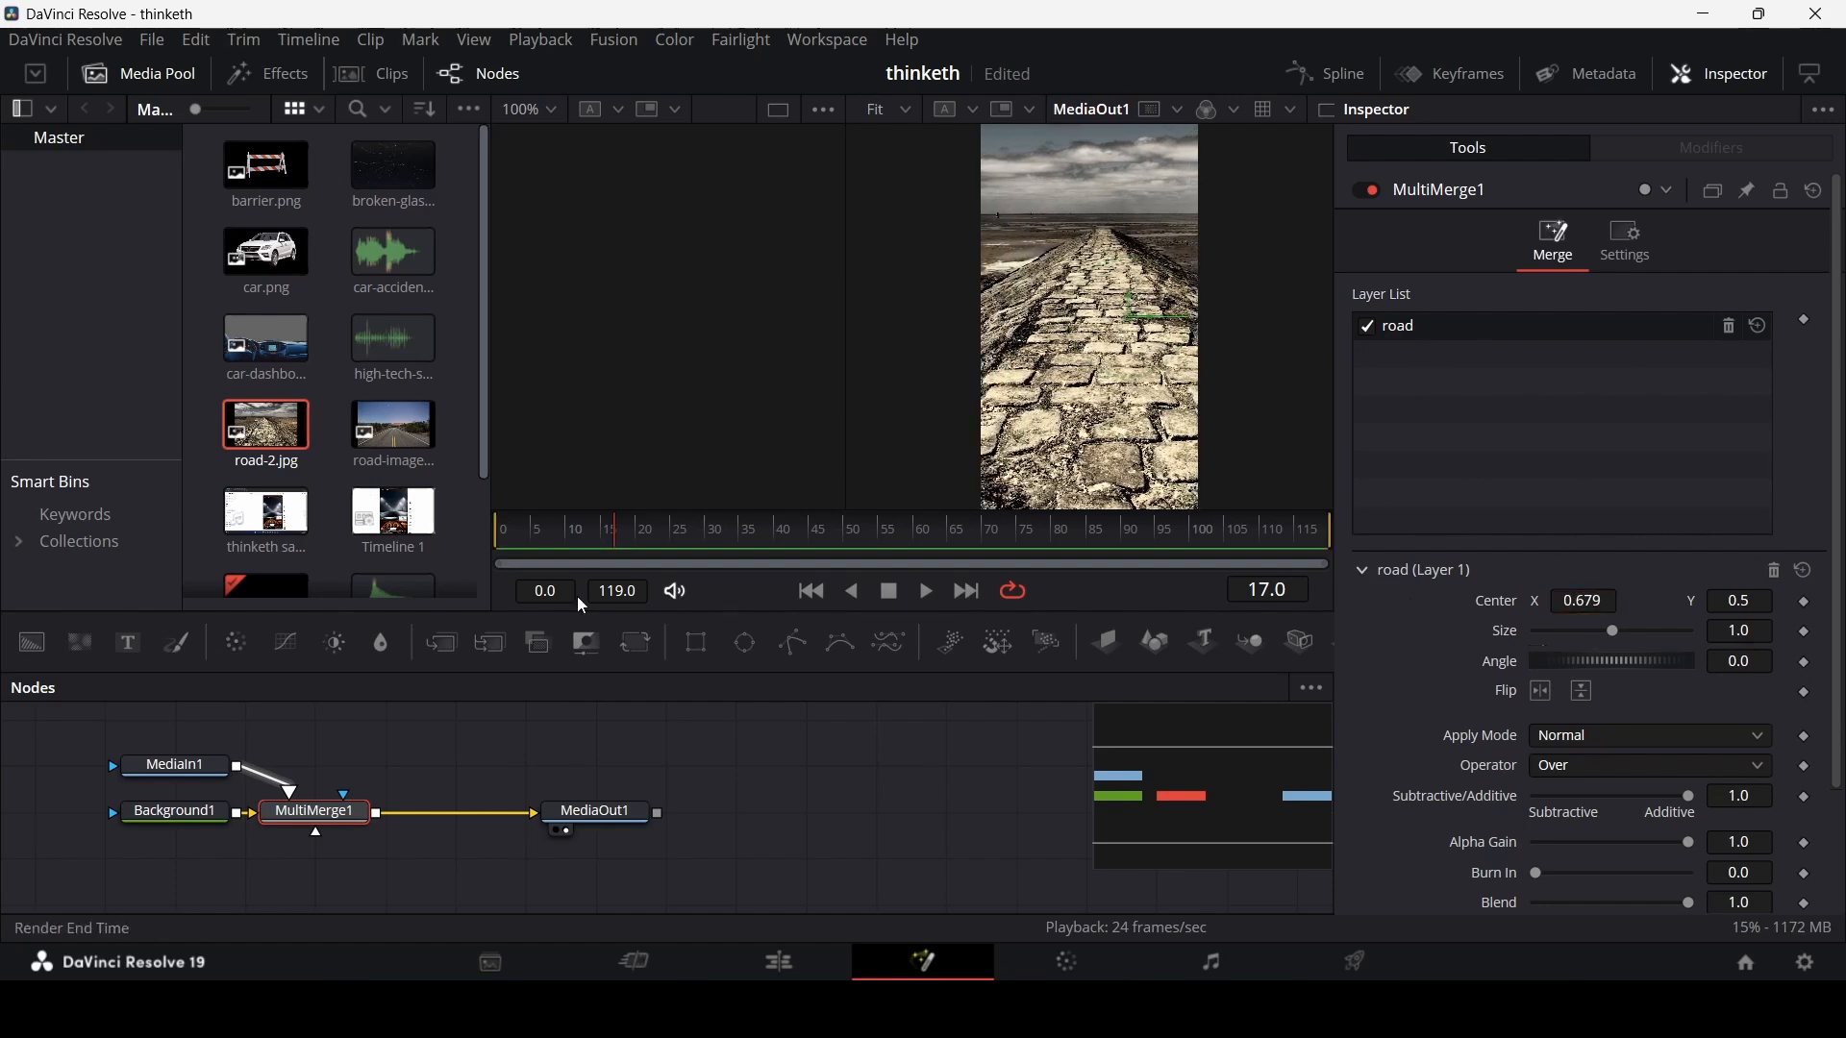
- Insert a Transform node between MultiMerge1 and MediaOut1, and space it away from MultiMerge1
{"action": "left_click", "coordinate": [636, 643]}
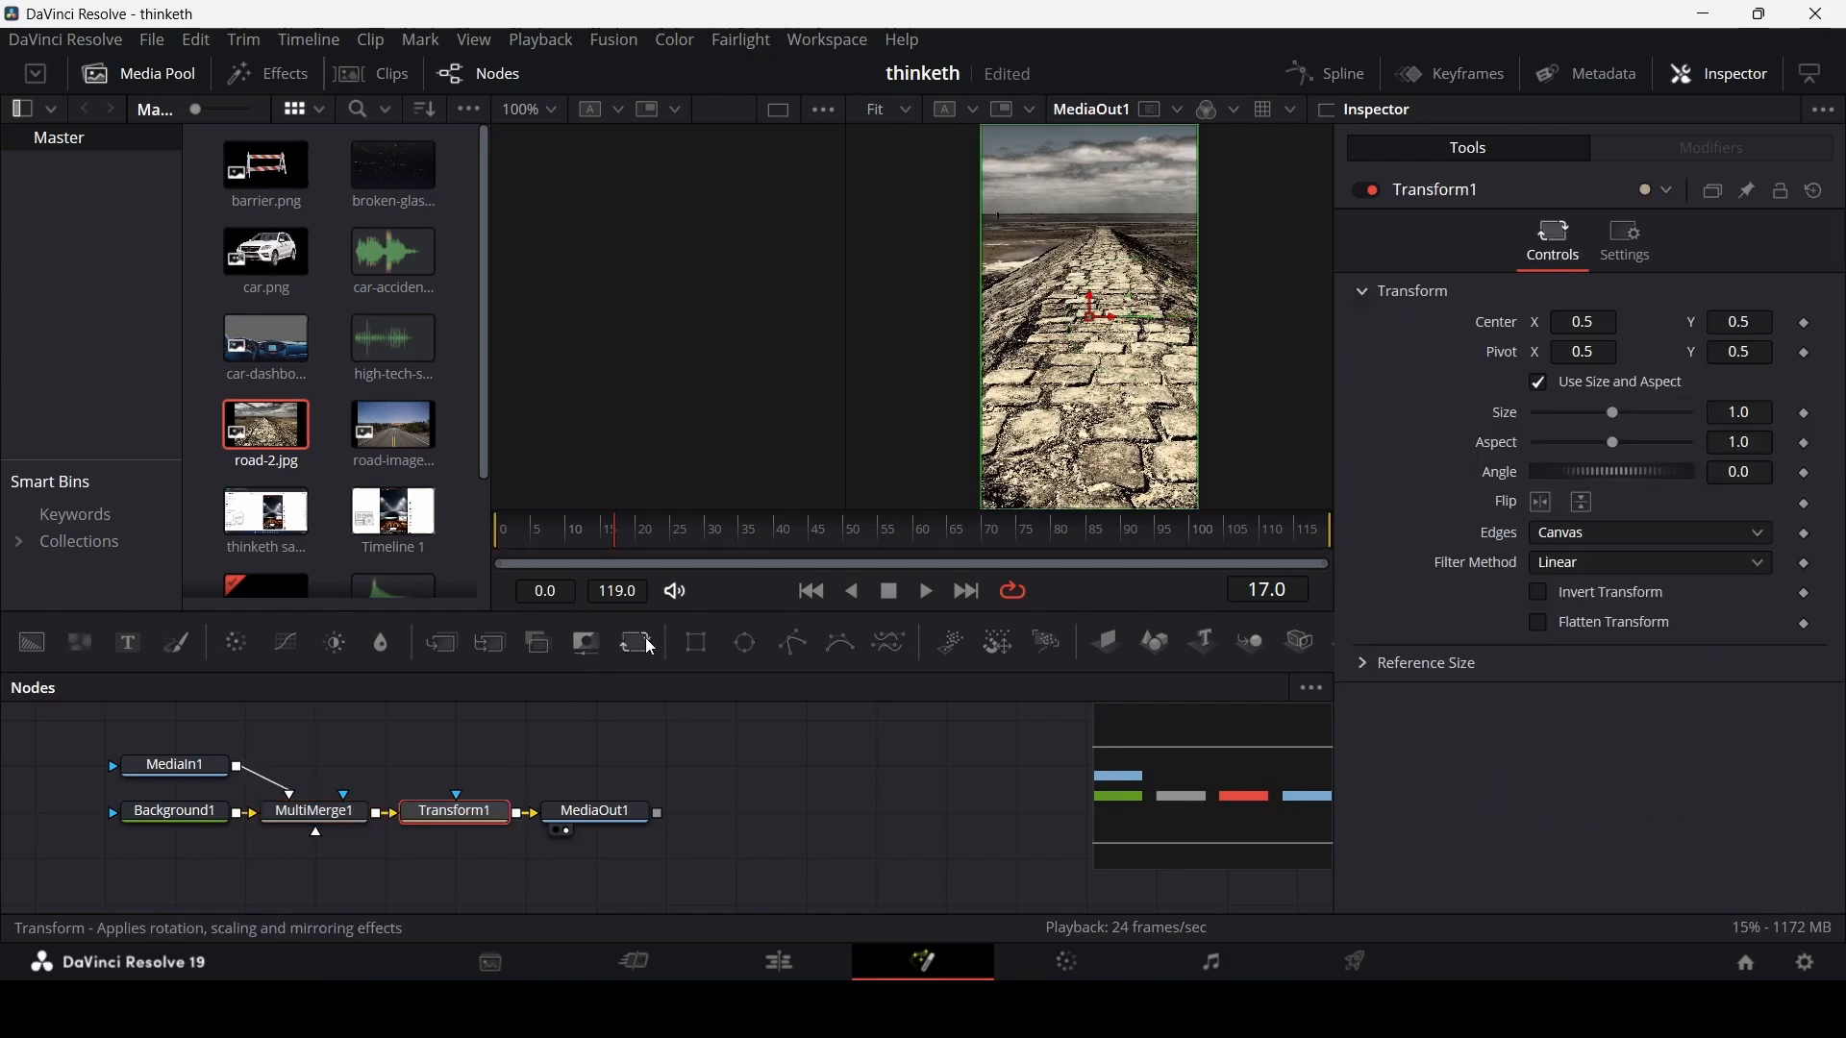
{"action": "left_click_drag", "start_coordinate": [451, 755], "coordinate": [667, 824]}
{"action": "left_click_drag", "start_coordinate": [474, 812], "coordinate": [686, 808]}
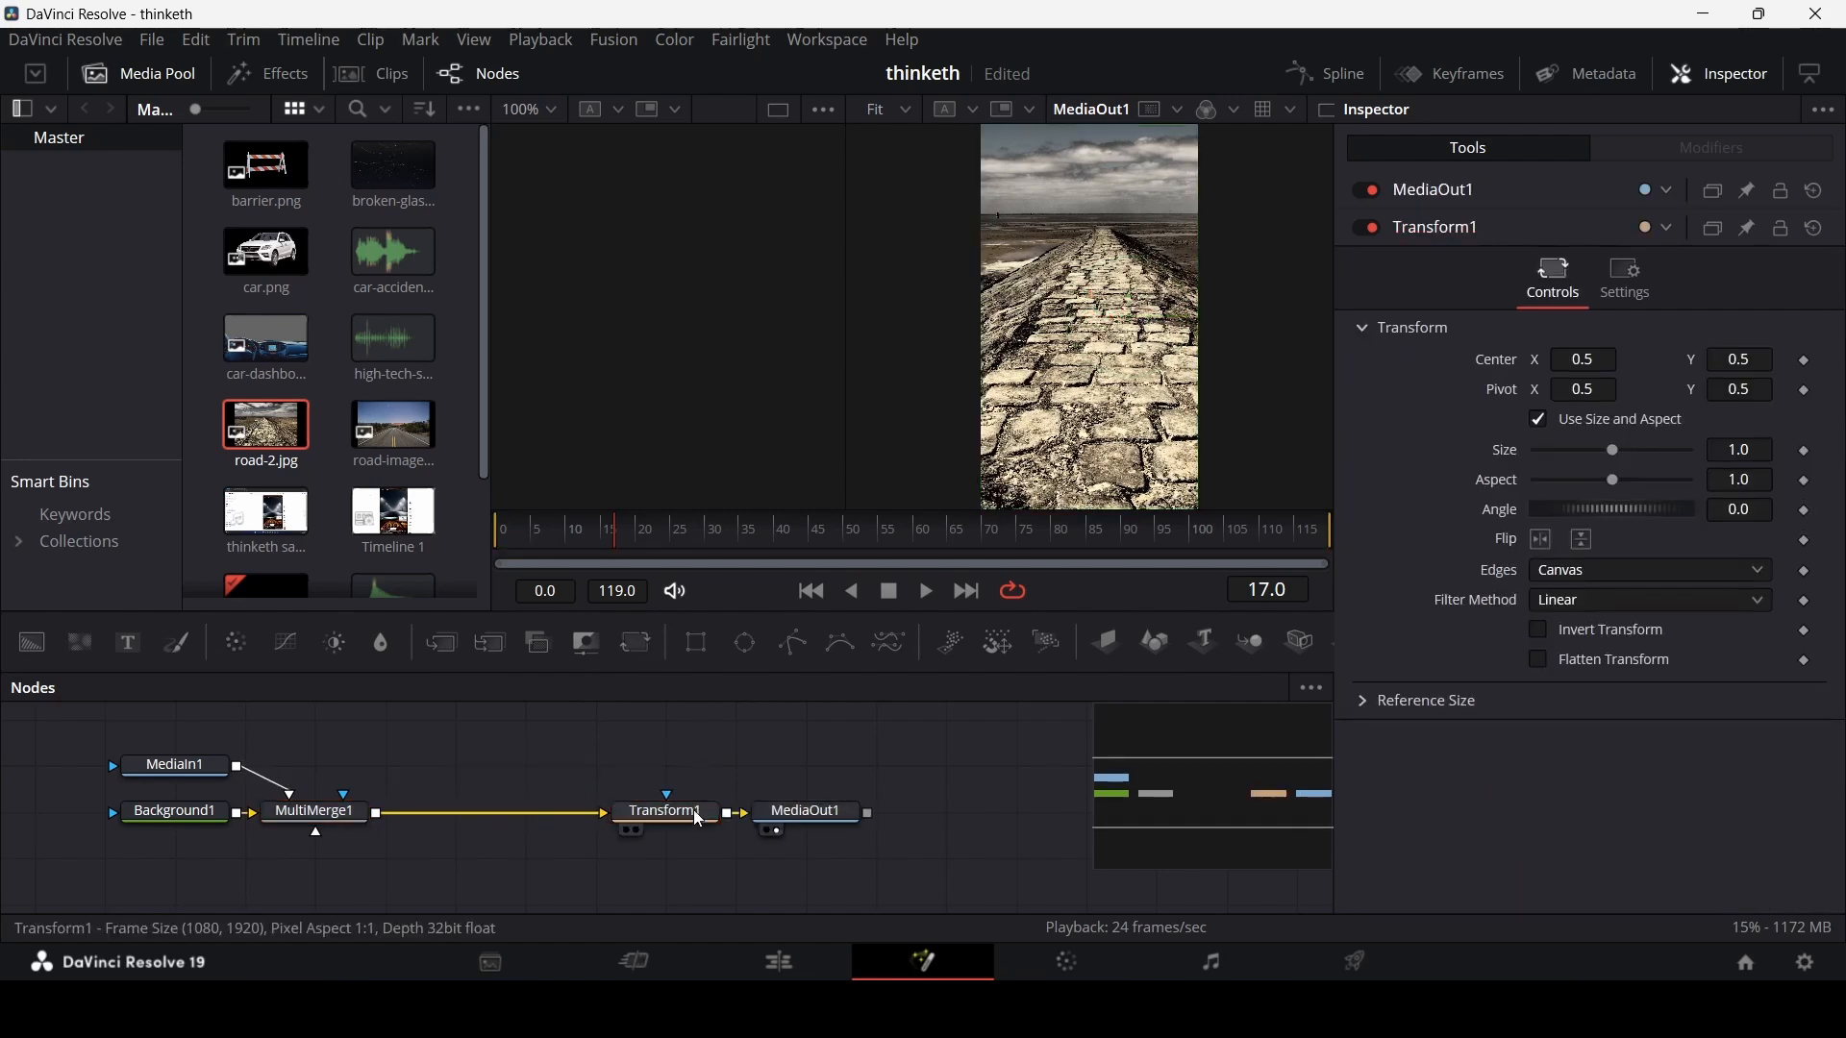
{"action": "left_click", "coordinate": [692, 816]}
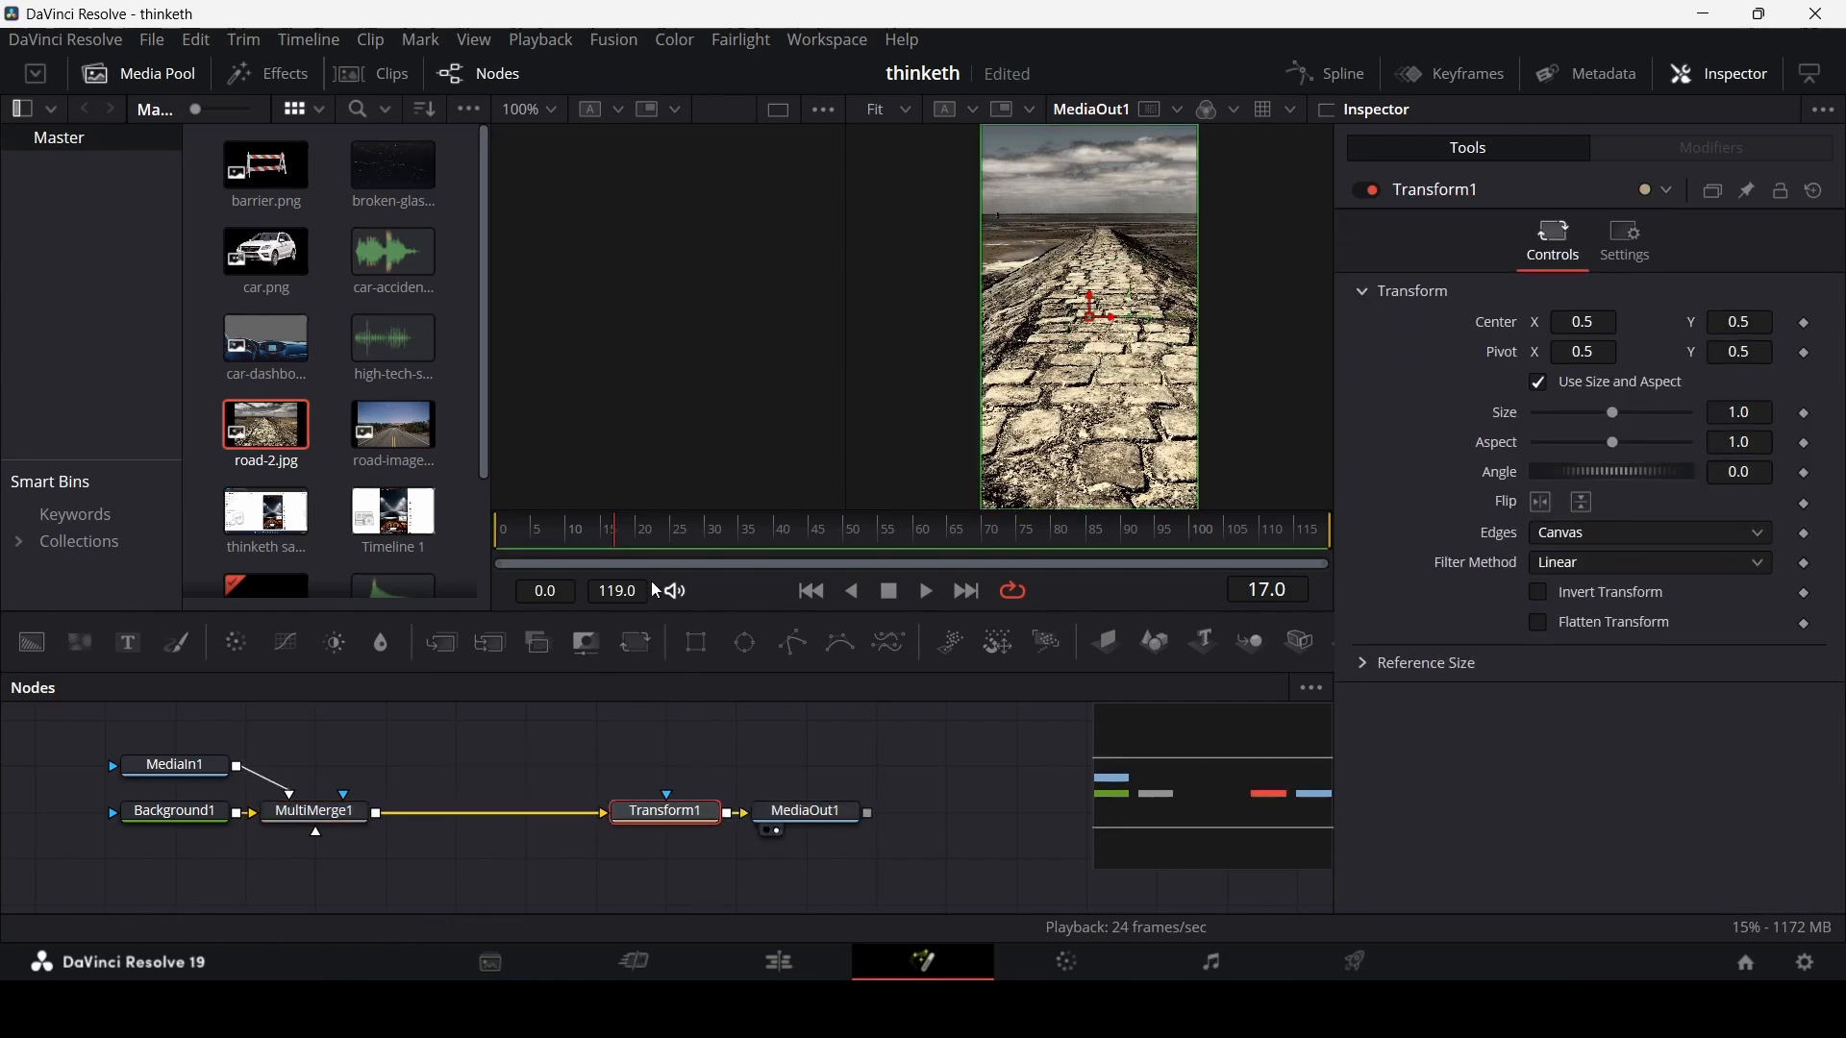
- Keyframe Transform1's size at 1.0 on frame 40 and 0.81 on frame 0, and preview the zoom
{"action": "left_click", "coordinate": [777, 542]}
{"action": "left_click_drag", "start_coordinate": [1615, 413], "coordinate": [1593, 421]}
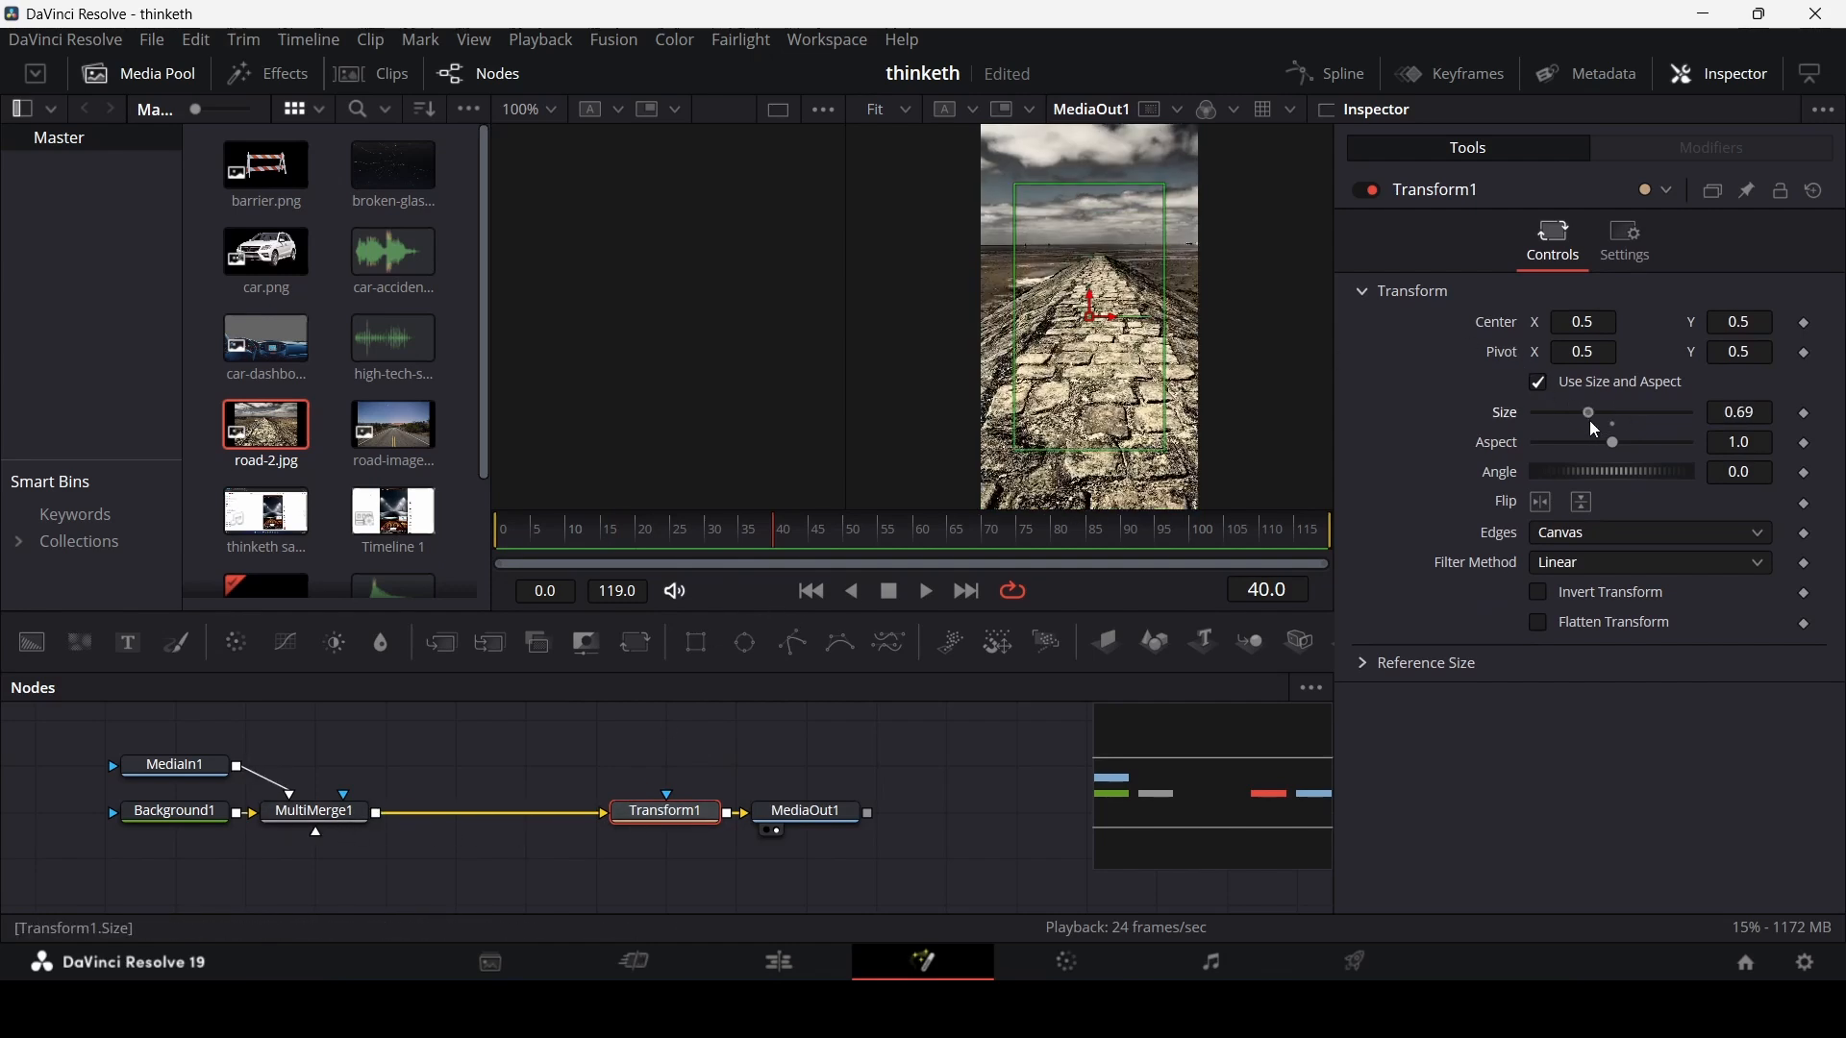
{"action": "double_click", "coordinate": [1588, 421]}
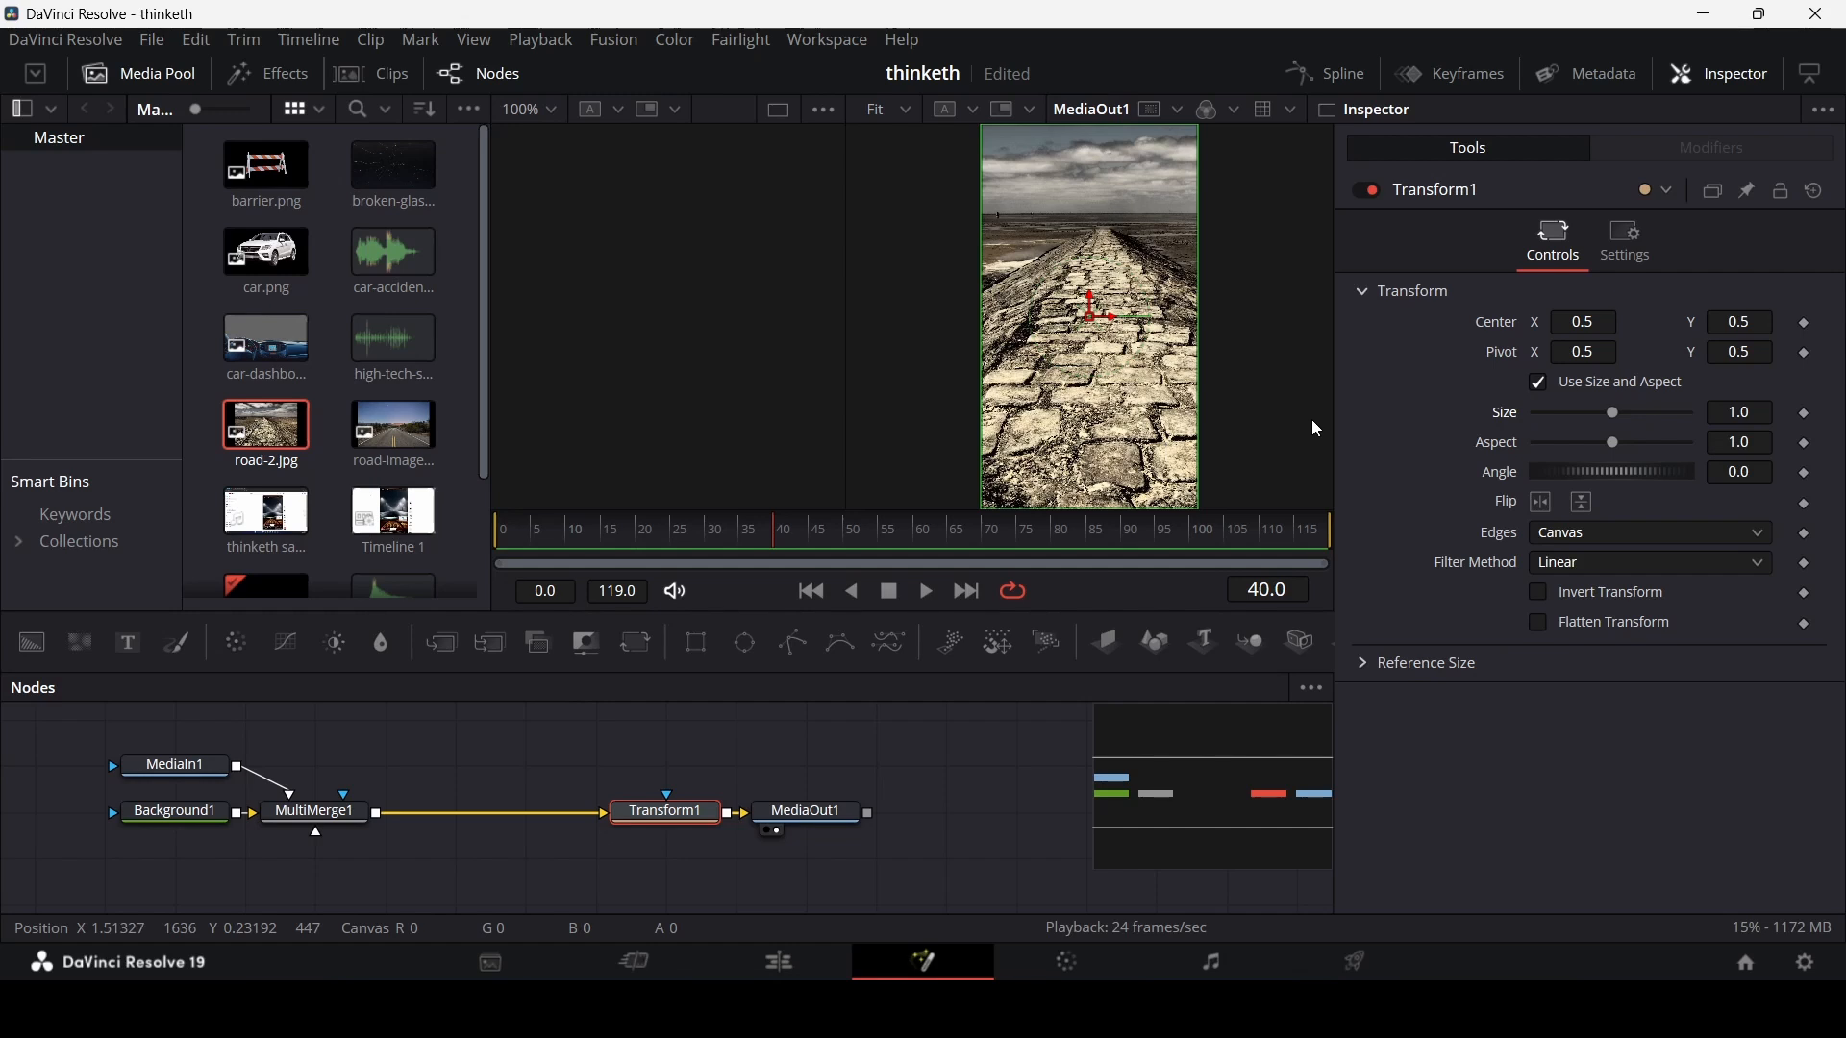
{"action": "left_click", "coordinate": [1807, 415]}
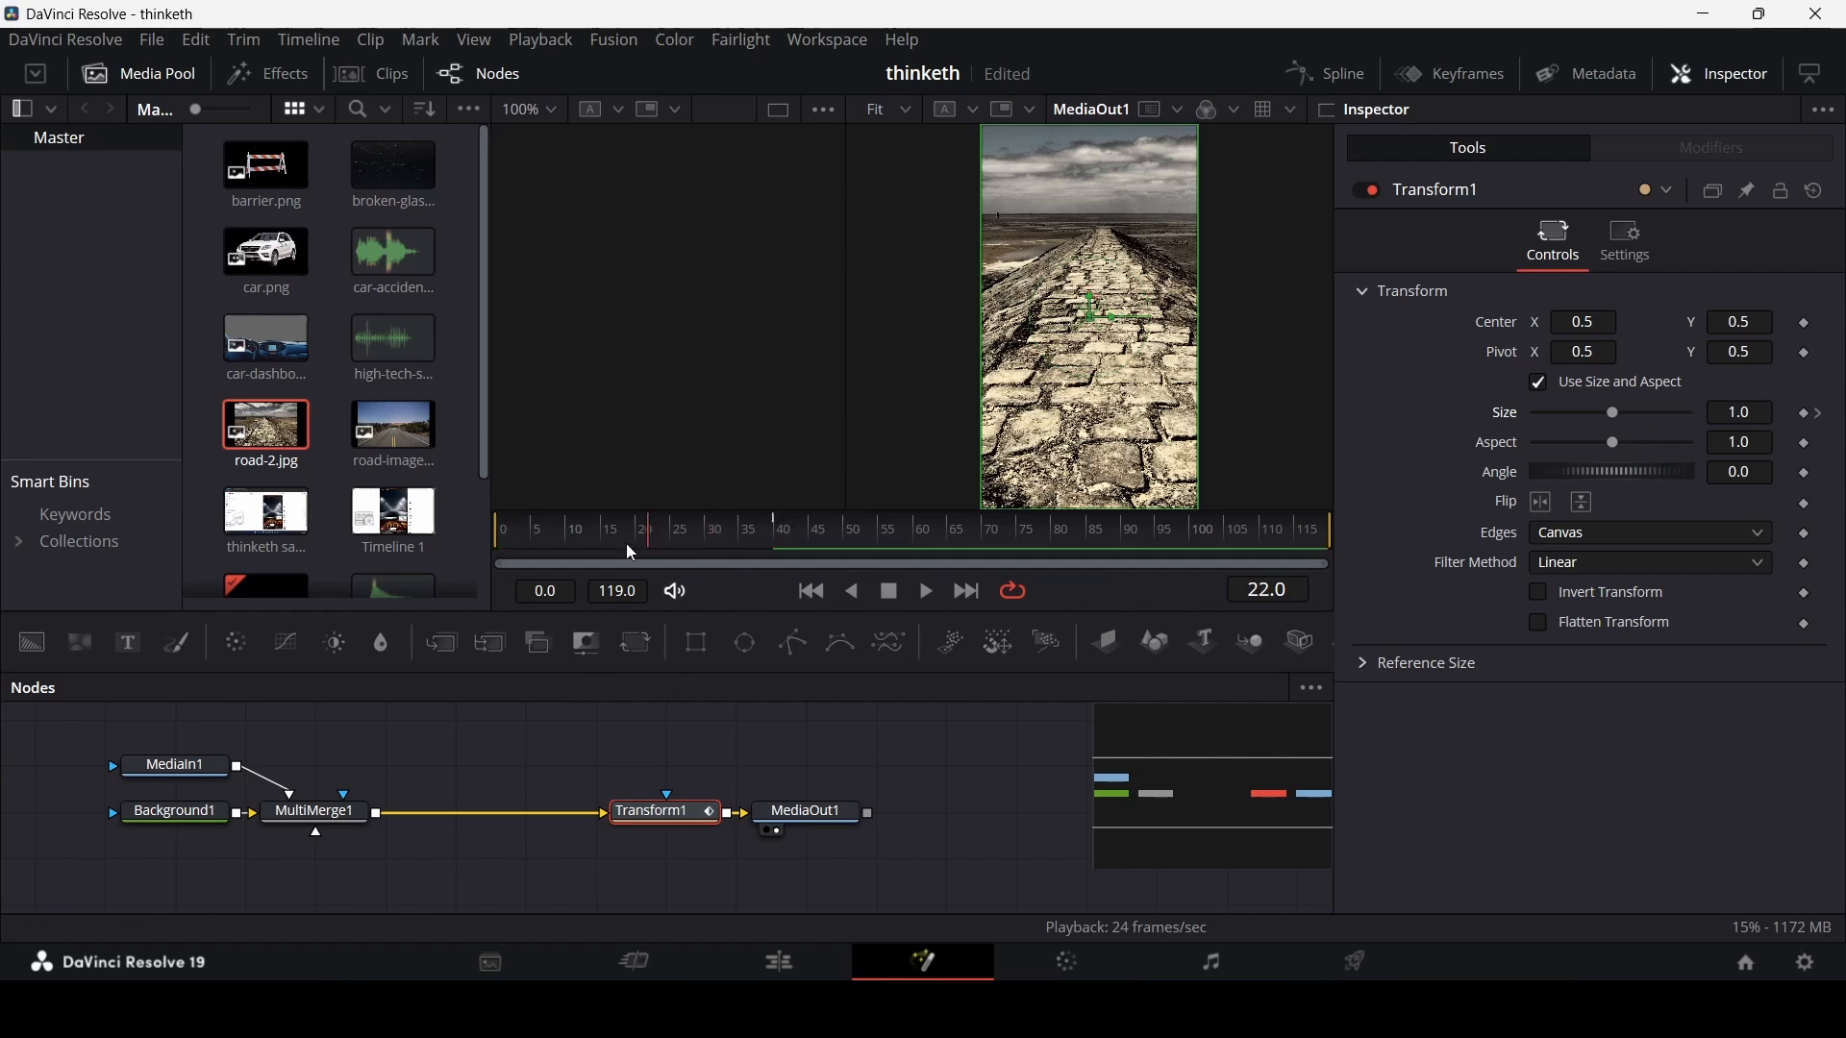
{"action": "left_click_drag", "start_coordinate": [626, 545], "coordinate": [462, 558]}
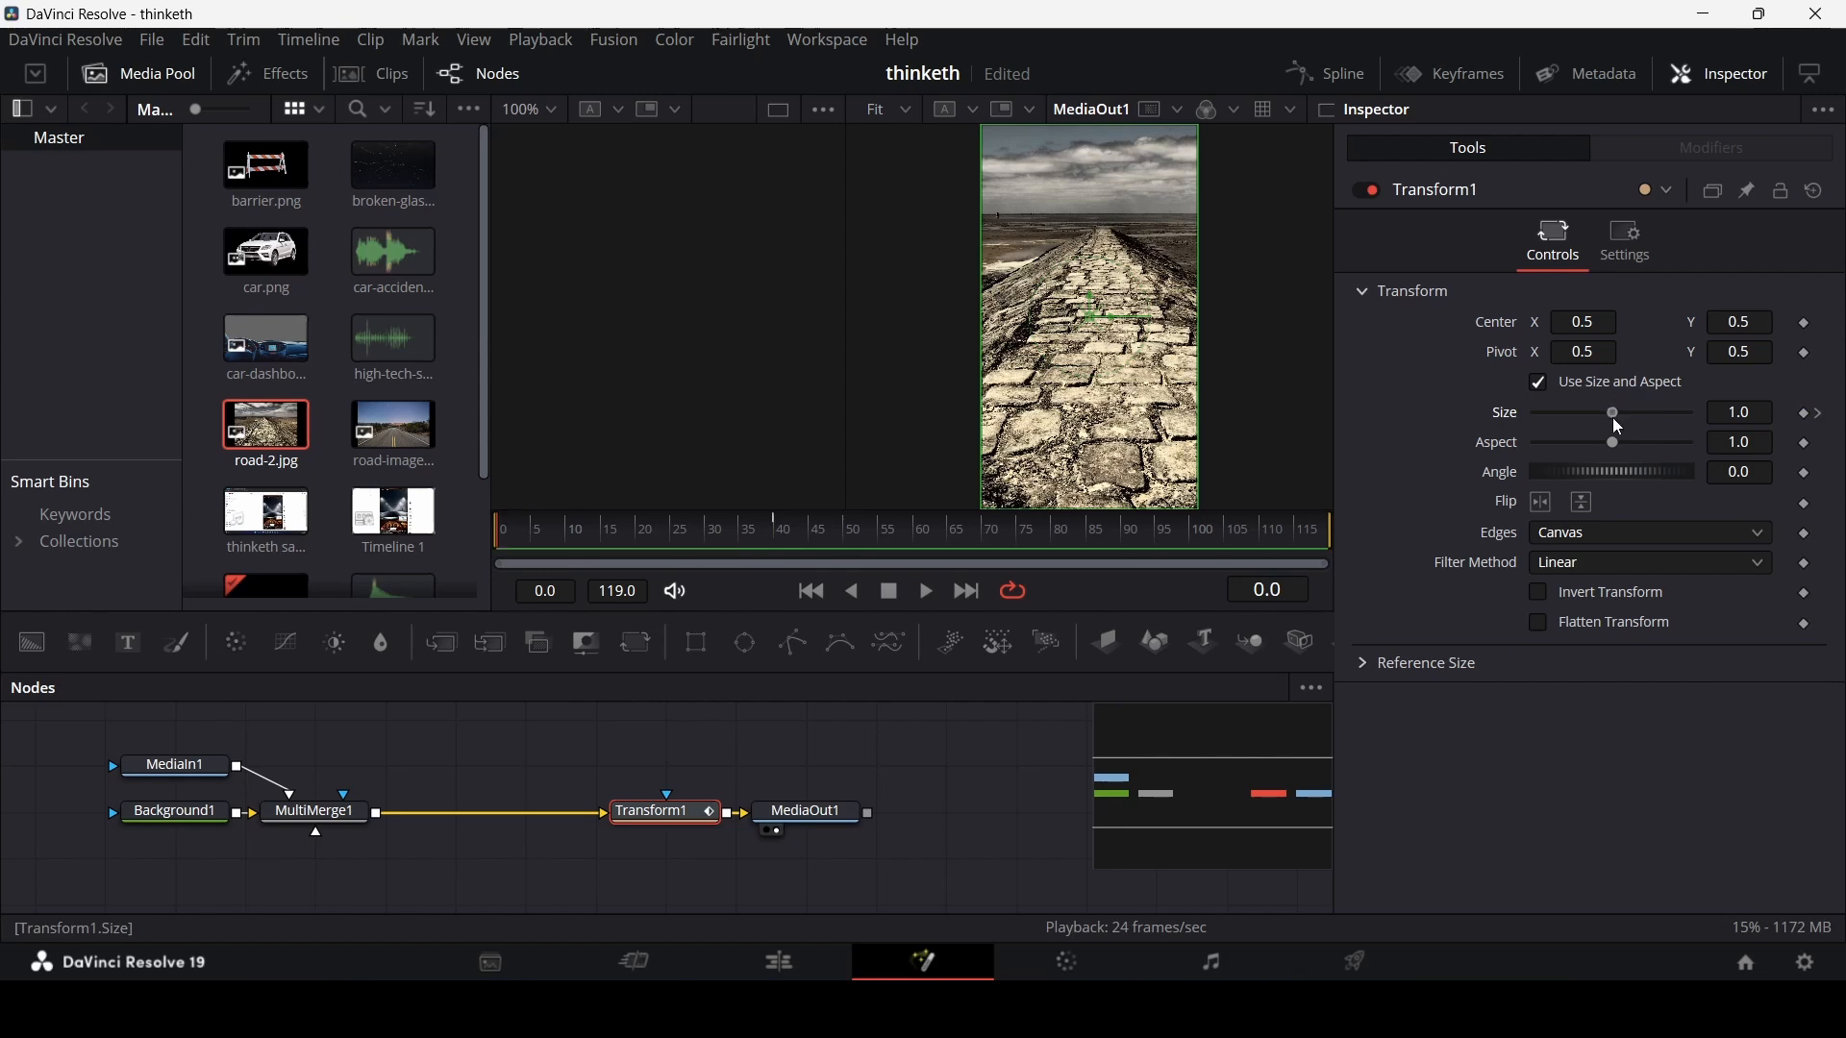
{"action": "left_click_drag", "start_coordinate": [1612, 417], "coordinate": [1600, 423]}
{"action": "scroll", "coordinate": [1126, 359], "scroll_direction": "down", "scroll_amount": 2}
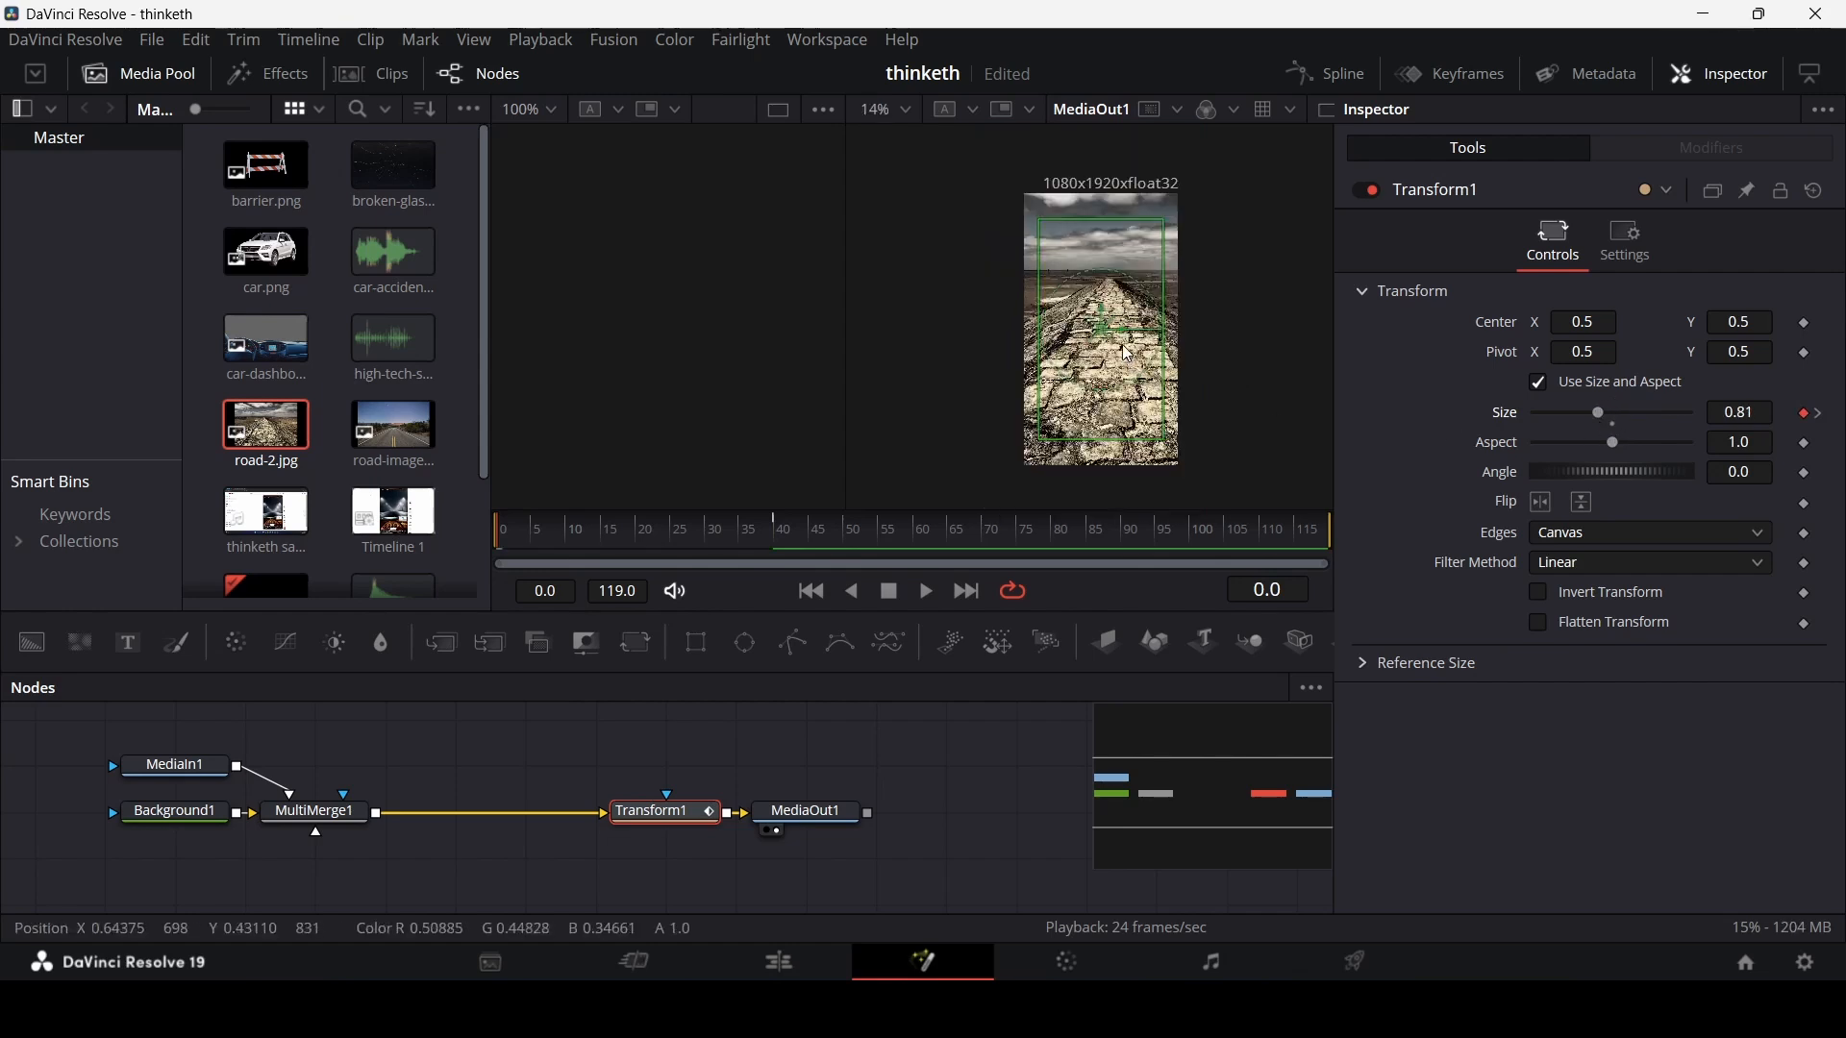
{"action": "left_click", "coordinate": [940, 781]}
{"action": "key", "text": "space"}
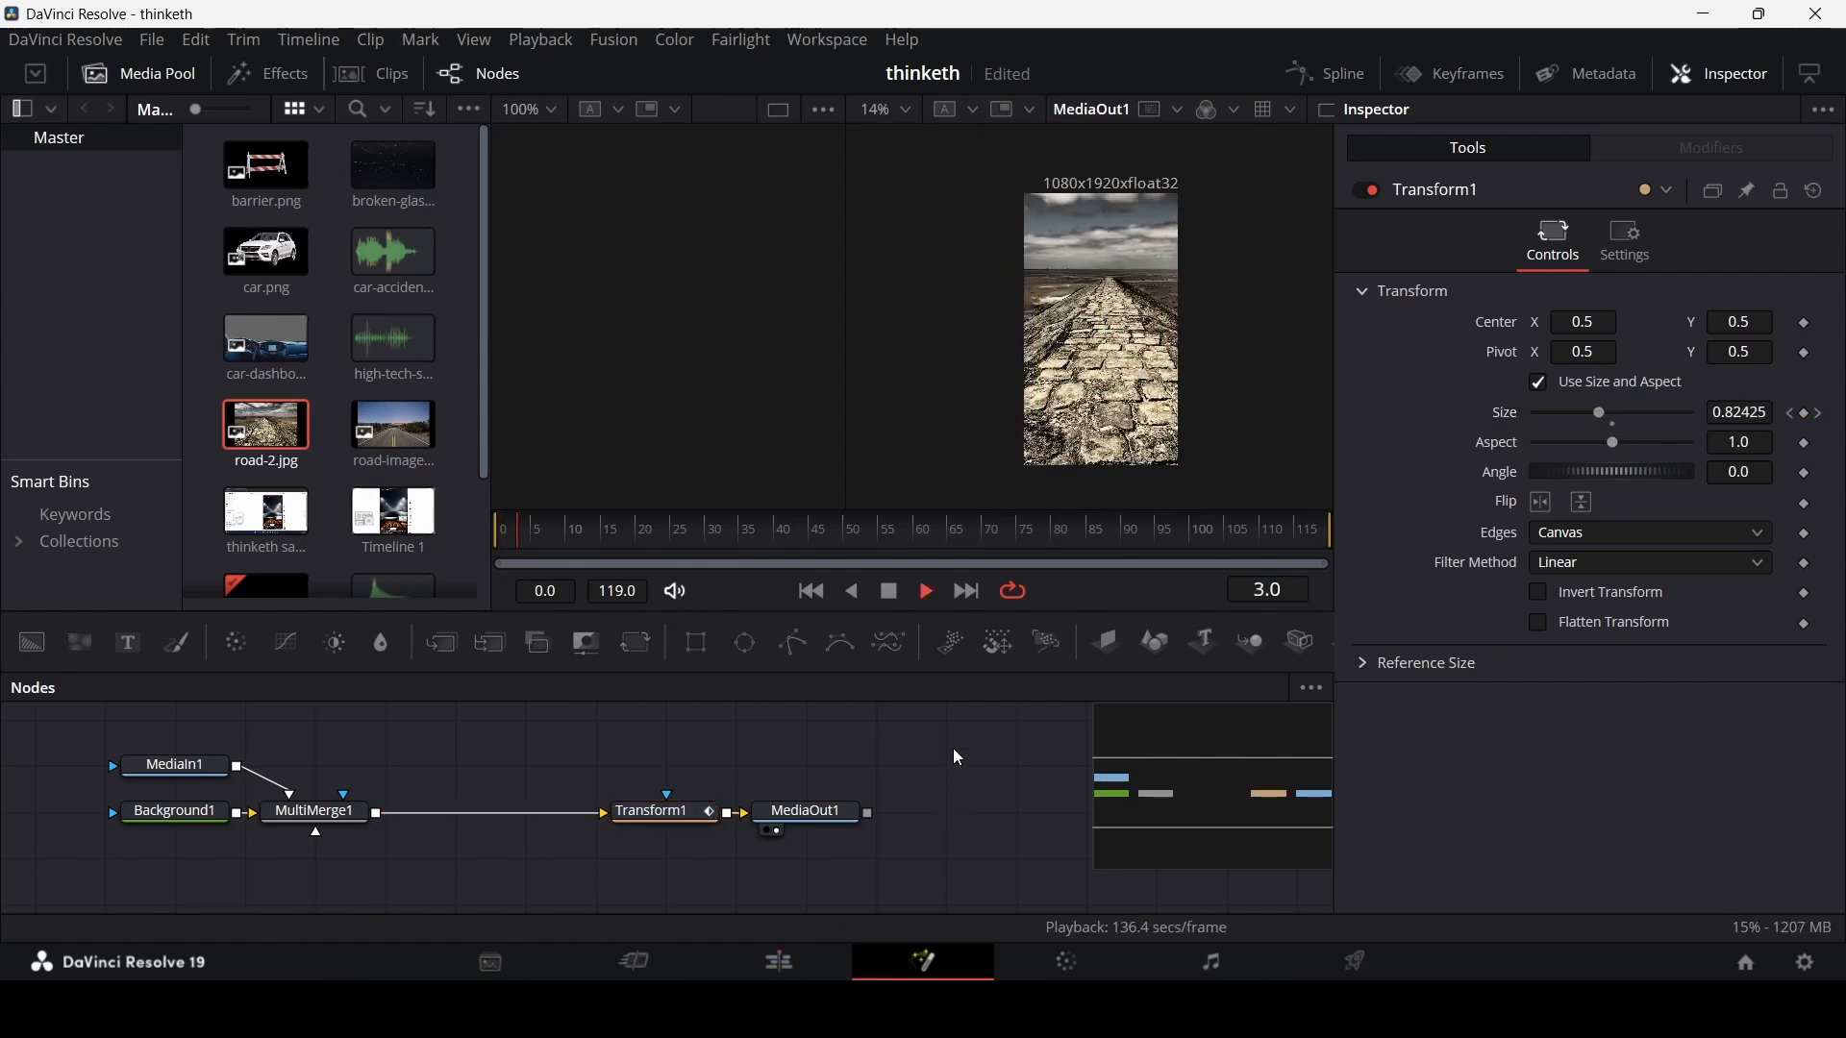
- Ease both keyframes of Transform1's Size curve with flat handles in the spline editor, and play back the zoom
{"action": "left_click", "coordinate": [1338, 67]}
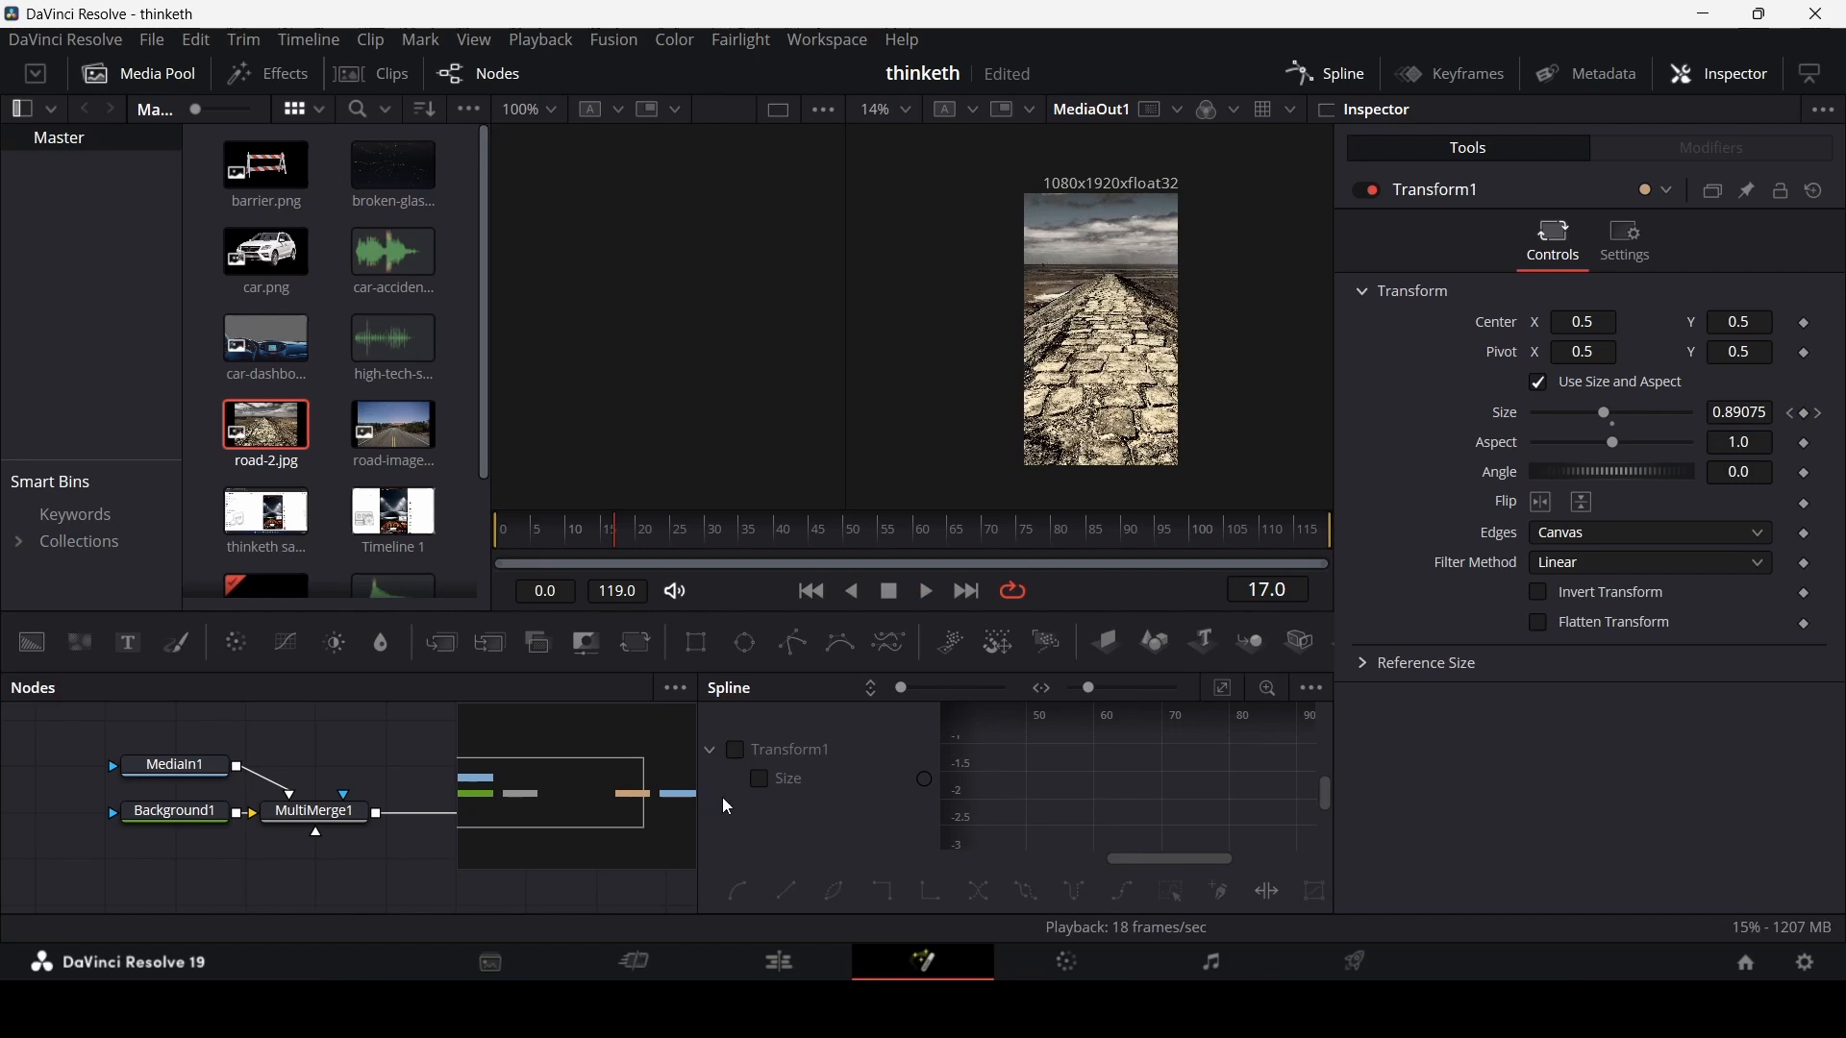
{"action": "left_click", "coordinate": [758, 780]}
{"action": "left_click", "coordinate": [1221, 688]}
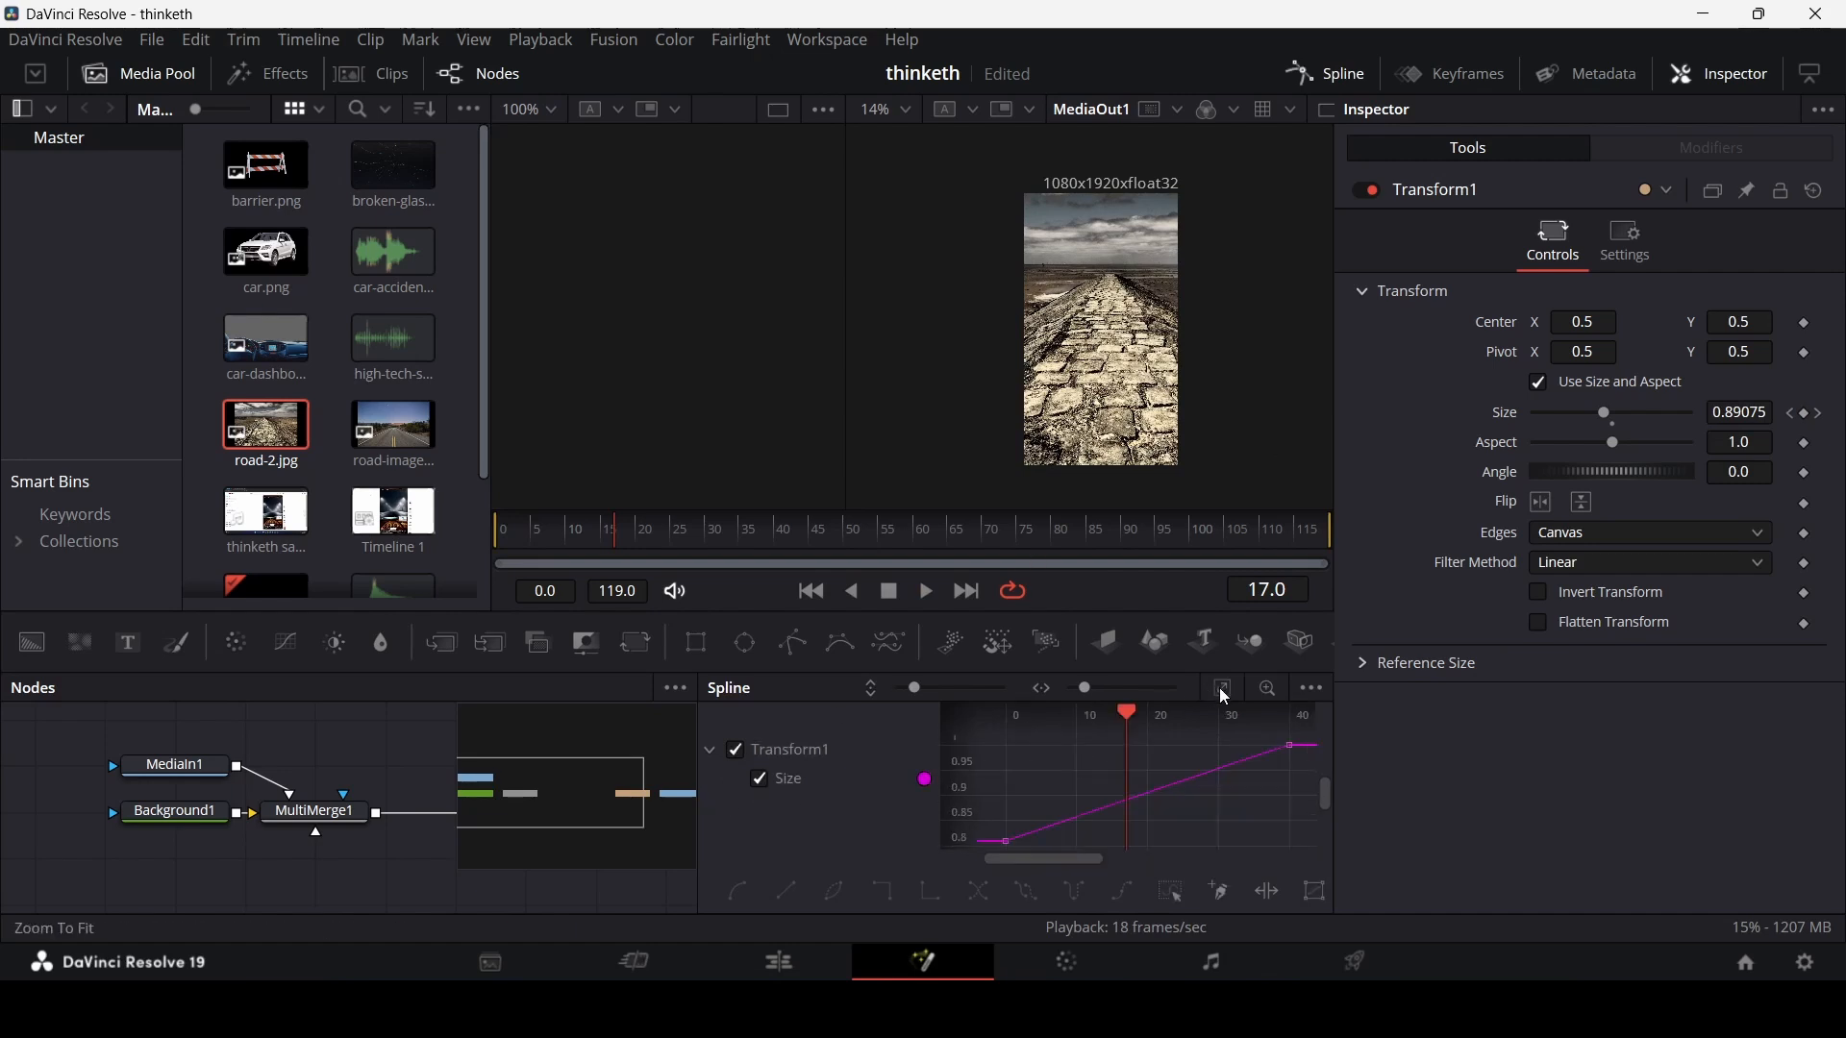
{"action": "left_click_drag", "start_coordinate": [1089, 724], "coordinate": [1068, 726]}
{"action": "left_click_drag", "start_coordinate": [963, 754], "coordinate": [965, 827]}
{"action": "left_click_drag", "start_coordinate": [1054, 823], "coordinate": [1305, 737]}
{"action": "key", "text": "f"}
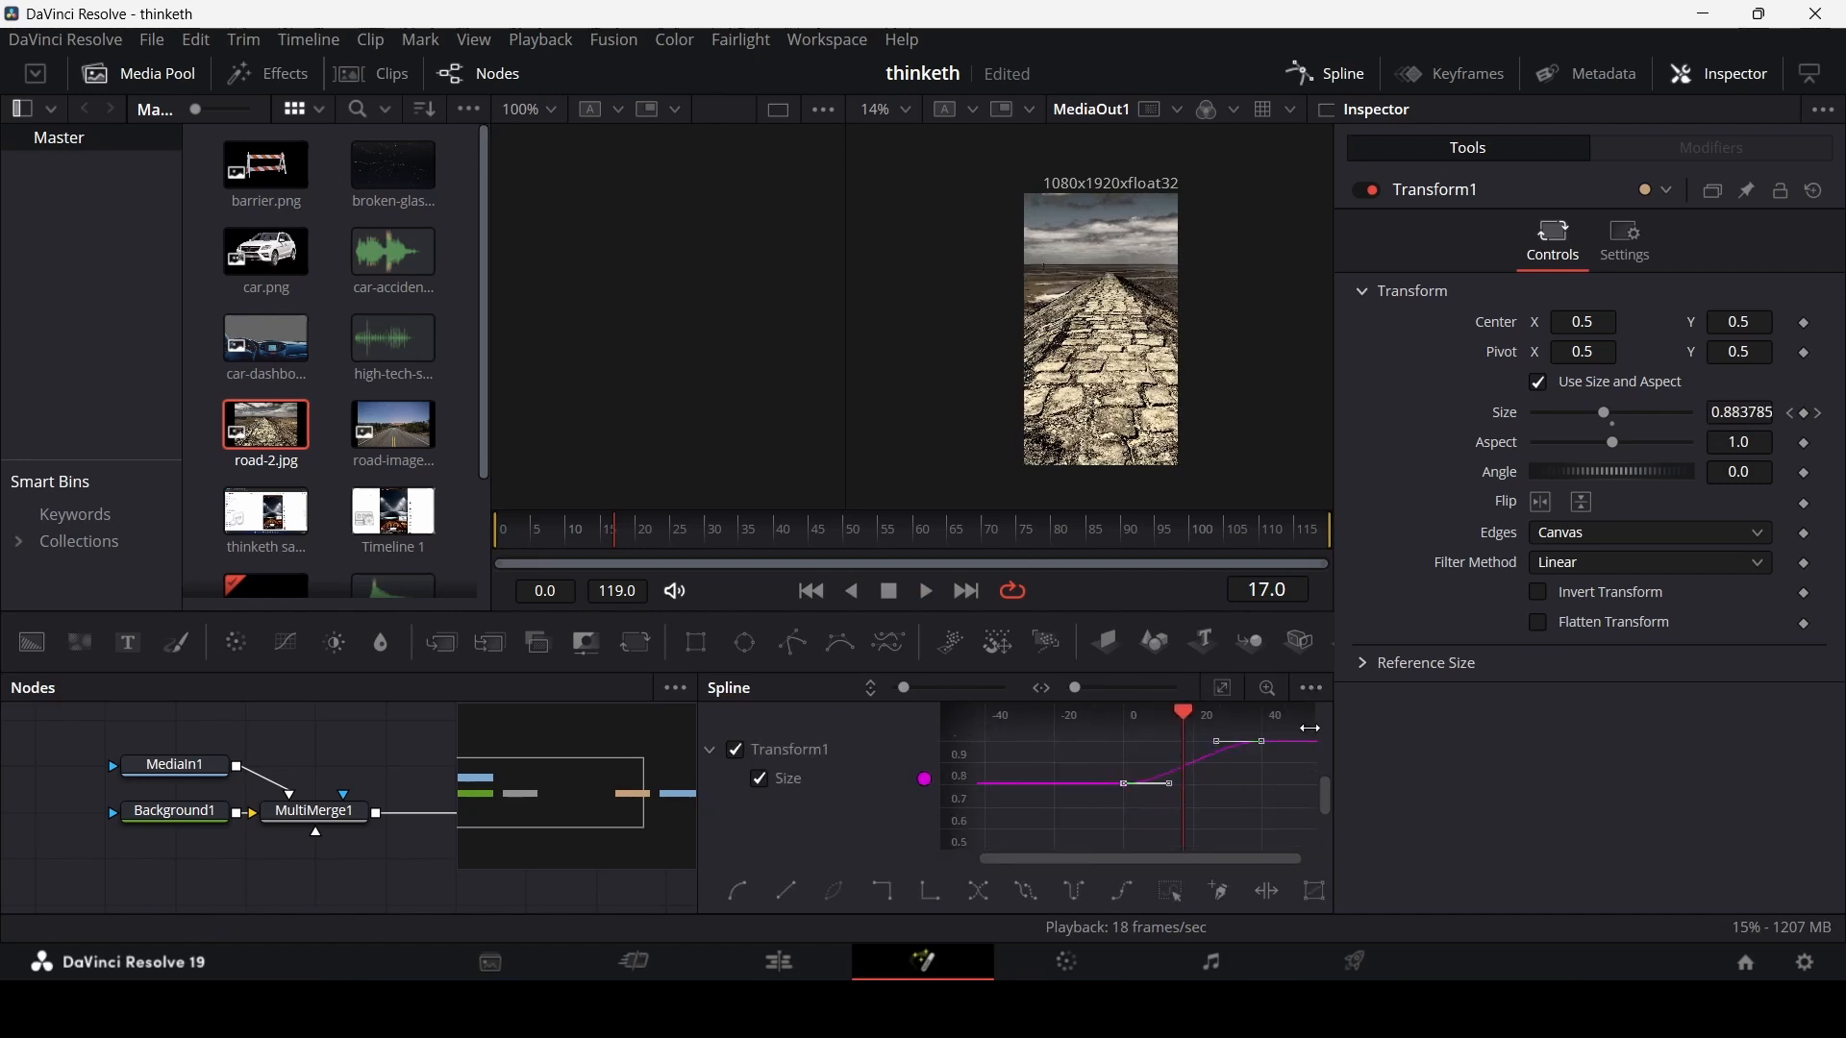
{"action": "left_click", "coordinate": [1328, 75]}
{"action": "left_click", "coordinate": [521, 535]}
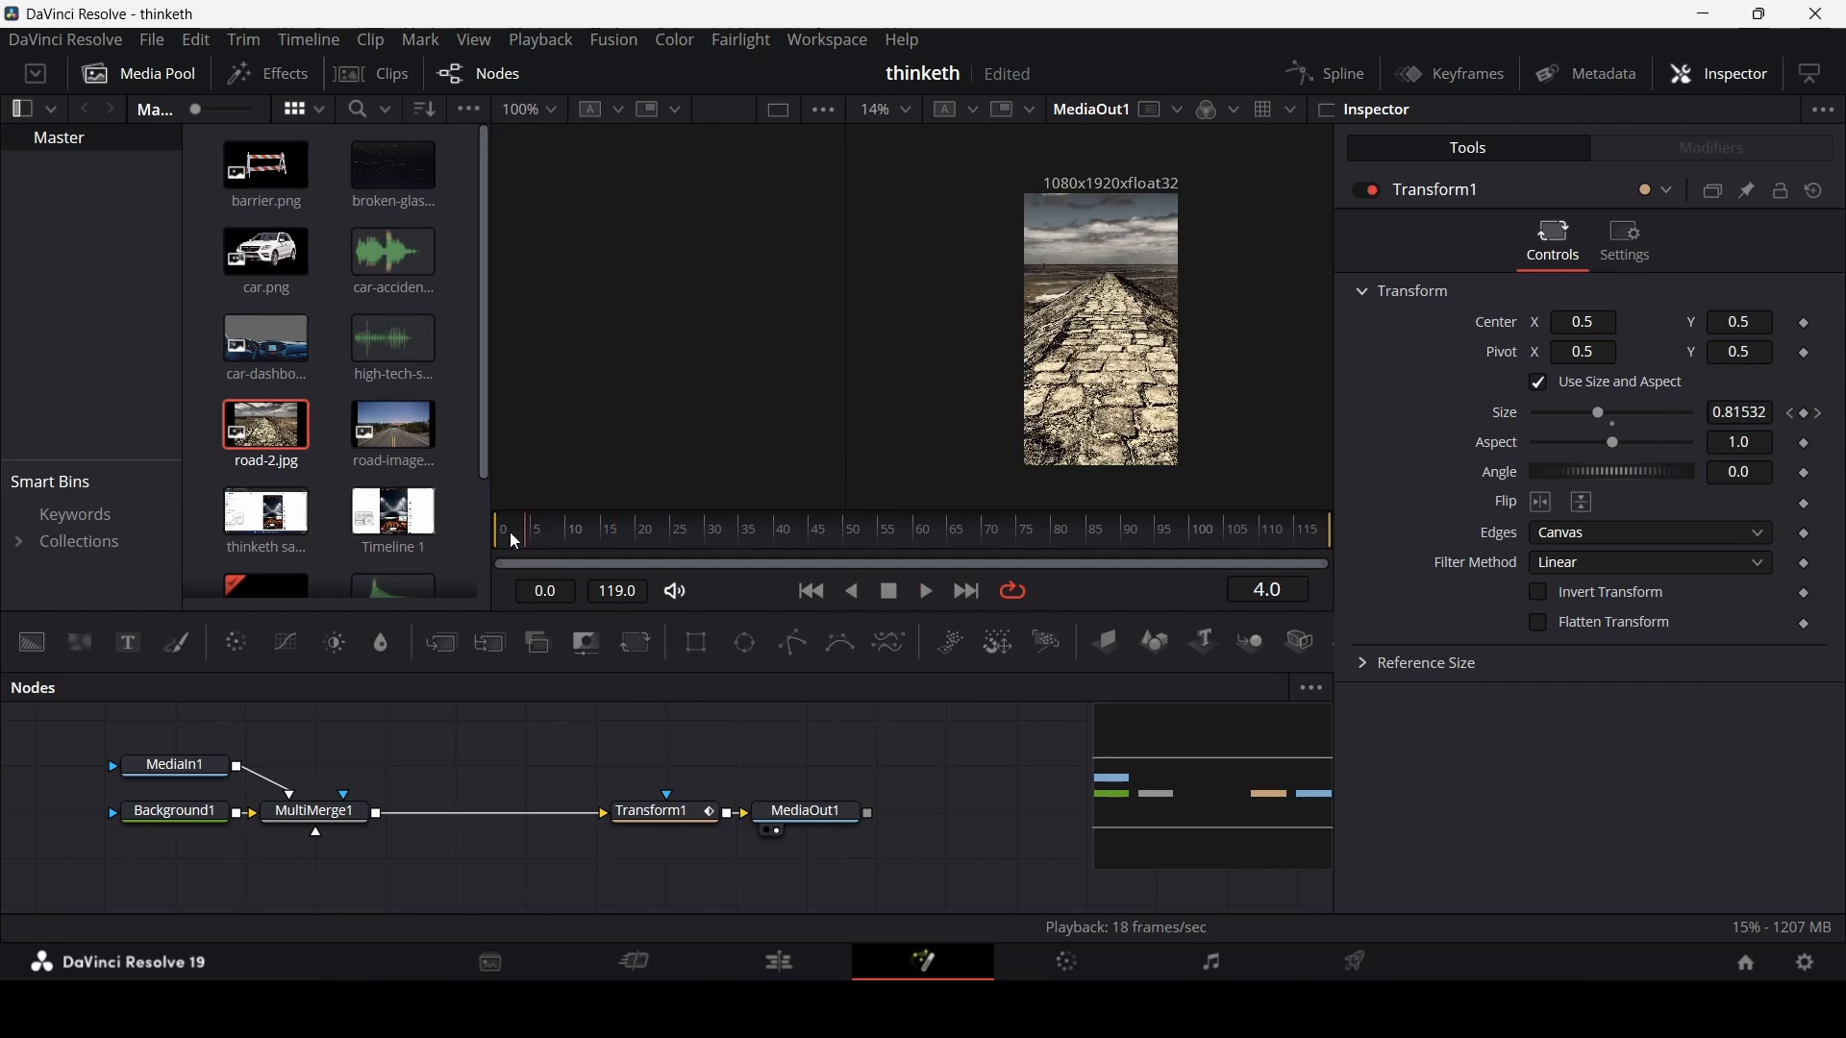
{"action": "key", "text": "space"}
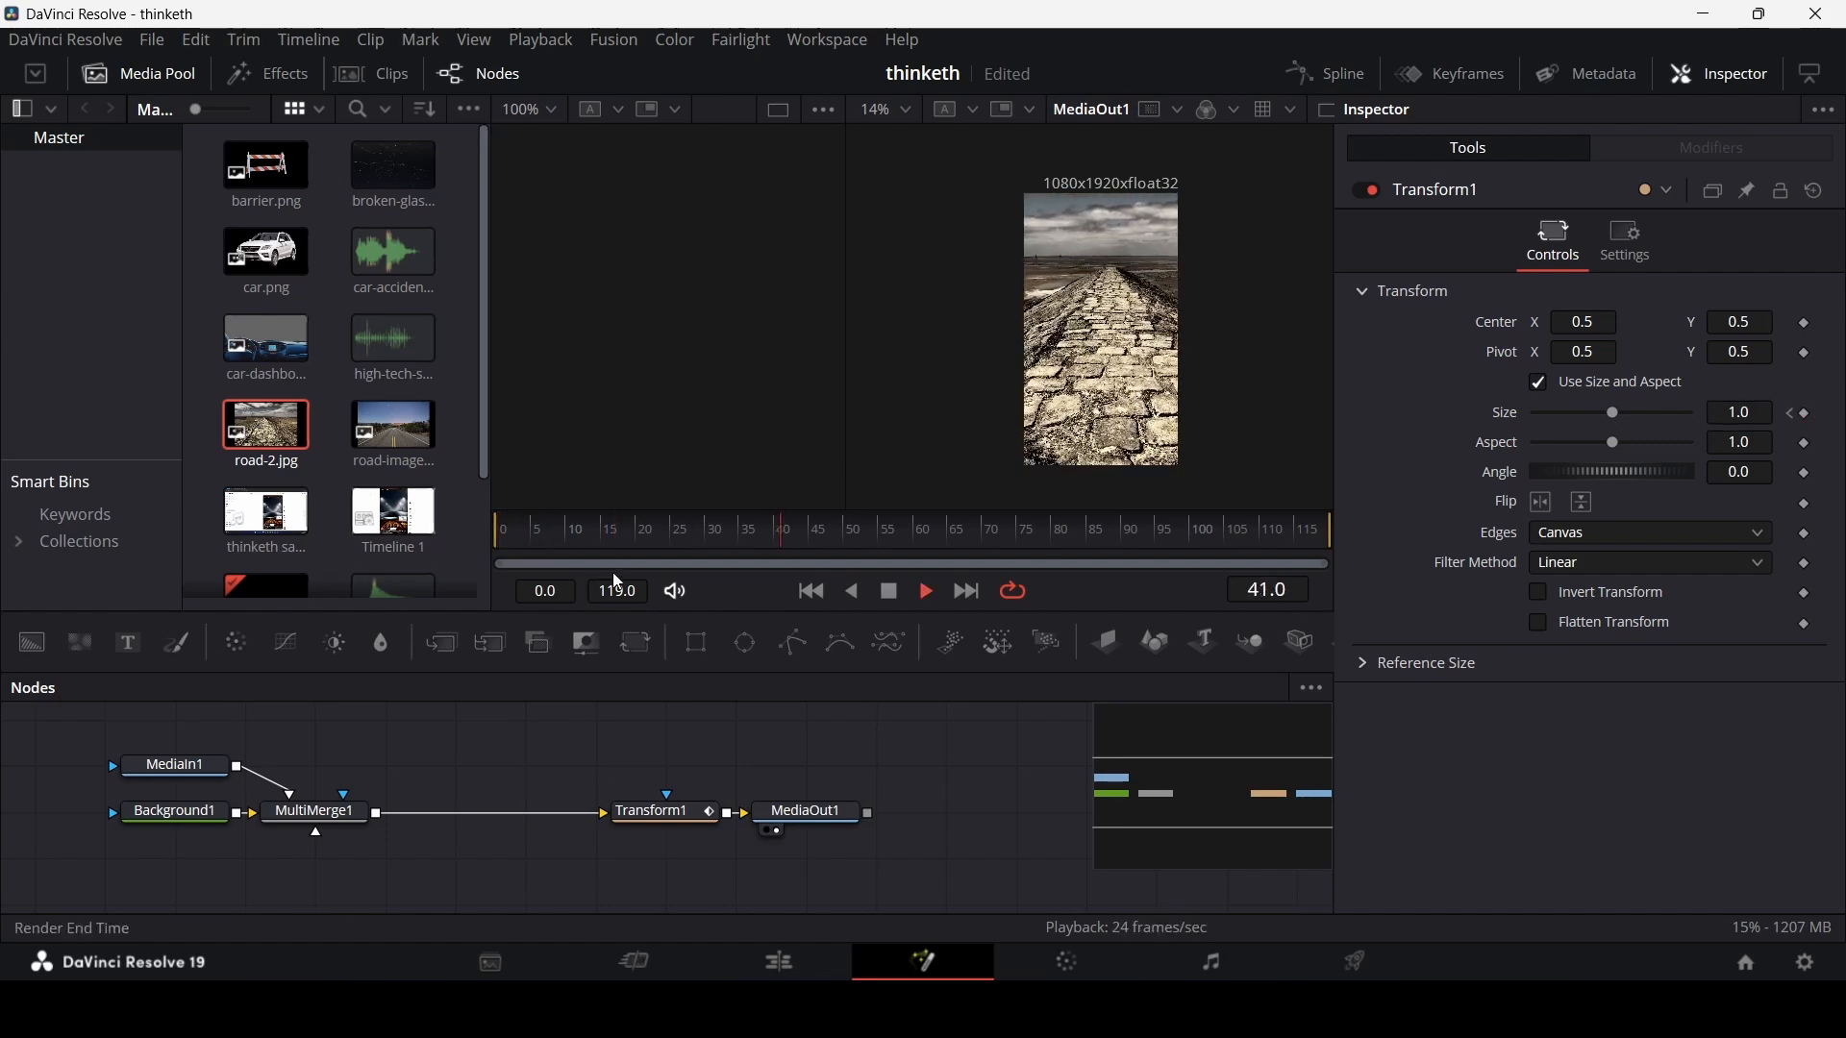
{"action": "key", "text": "space"}
- Add barrier.png as a layer of MultiMerge1, and darken MediaIn1 with a BrightnessContrast node at gain 0.39
{"action": "left_click_drag", "start_coordinate": [265, 168], "coordinate": [341, 865]}
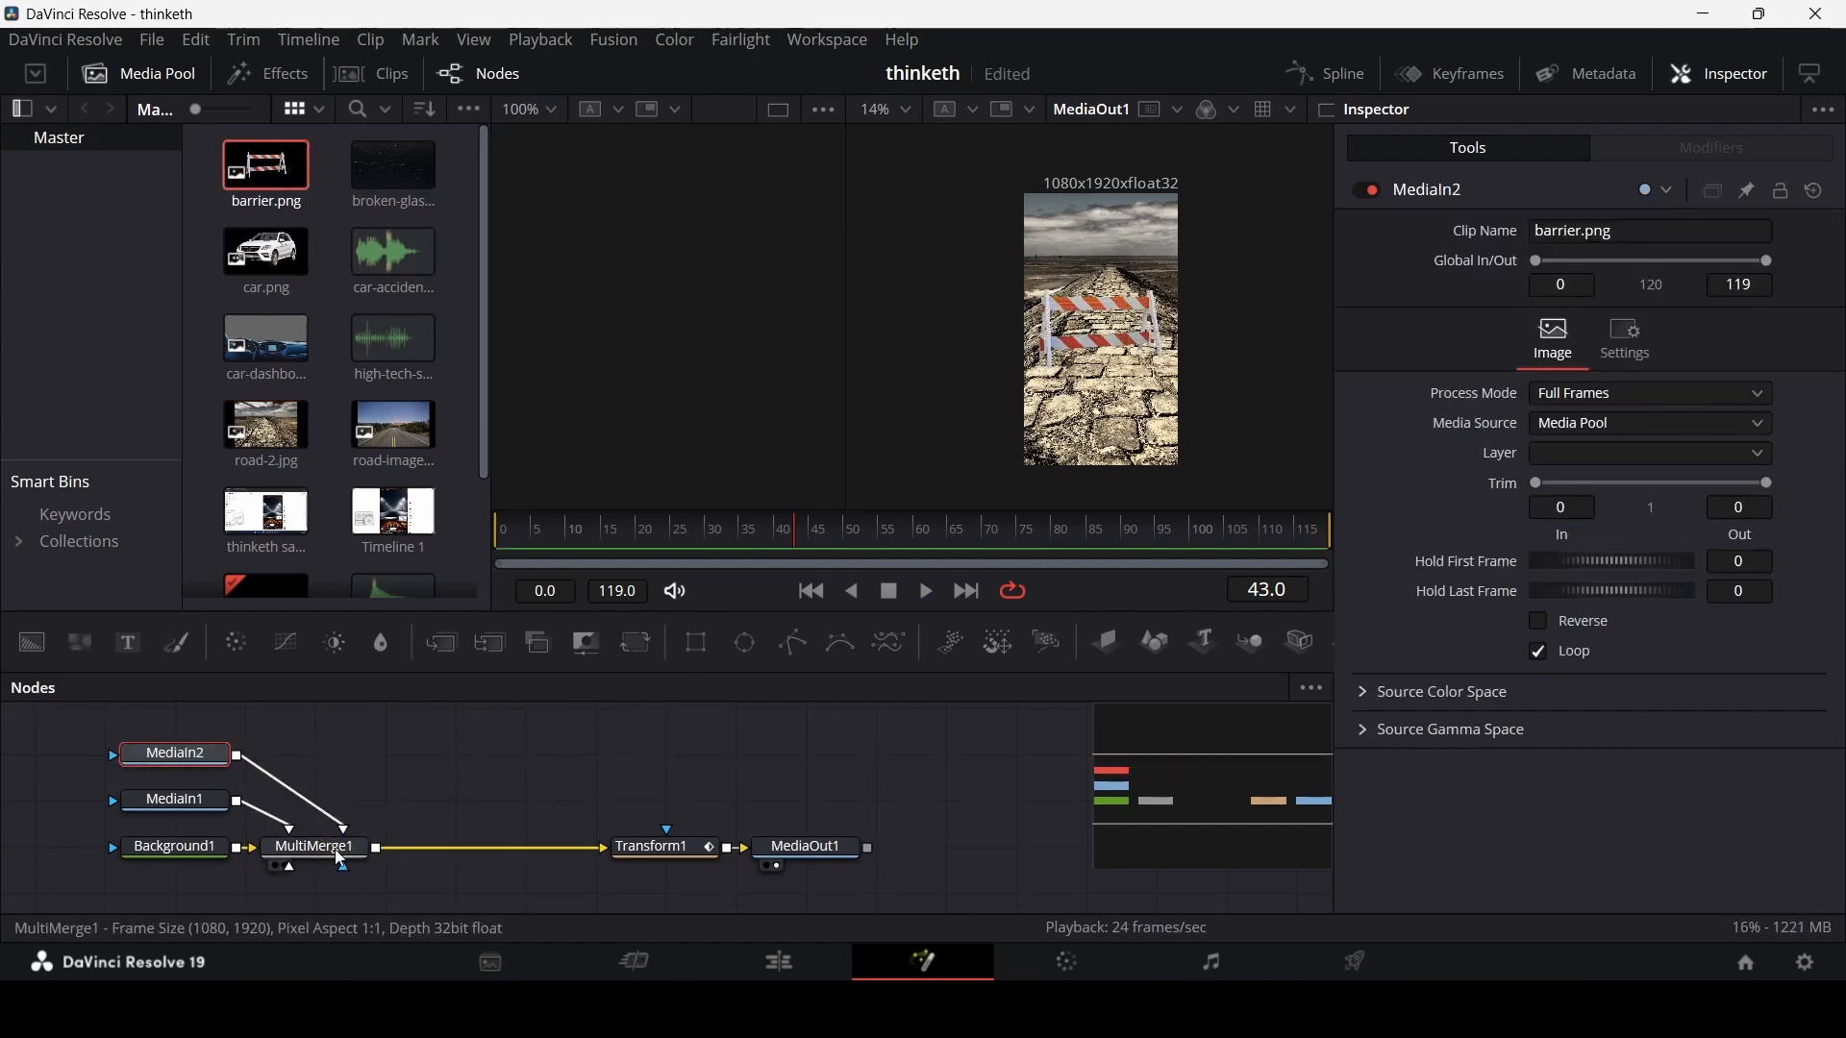
{"action": "left_click_drag", "start_coordinate": [181, 809], "coordinate": [41, 809]}
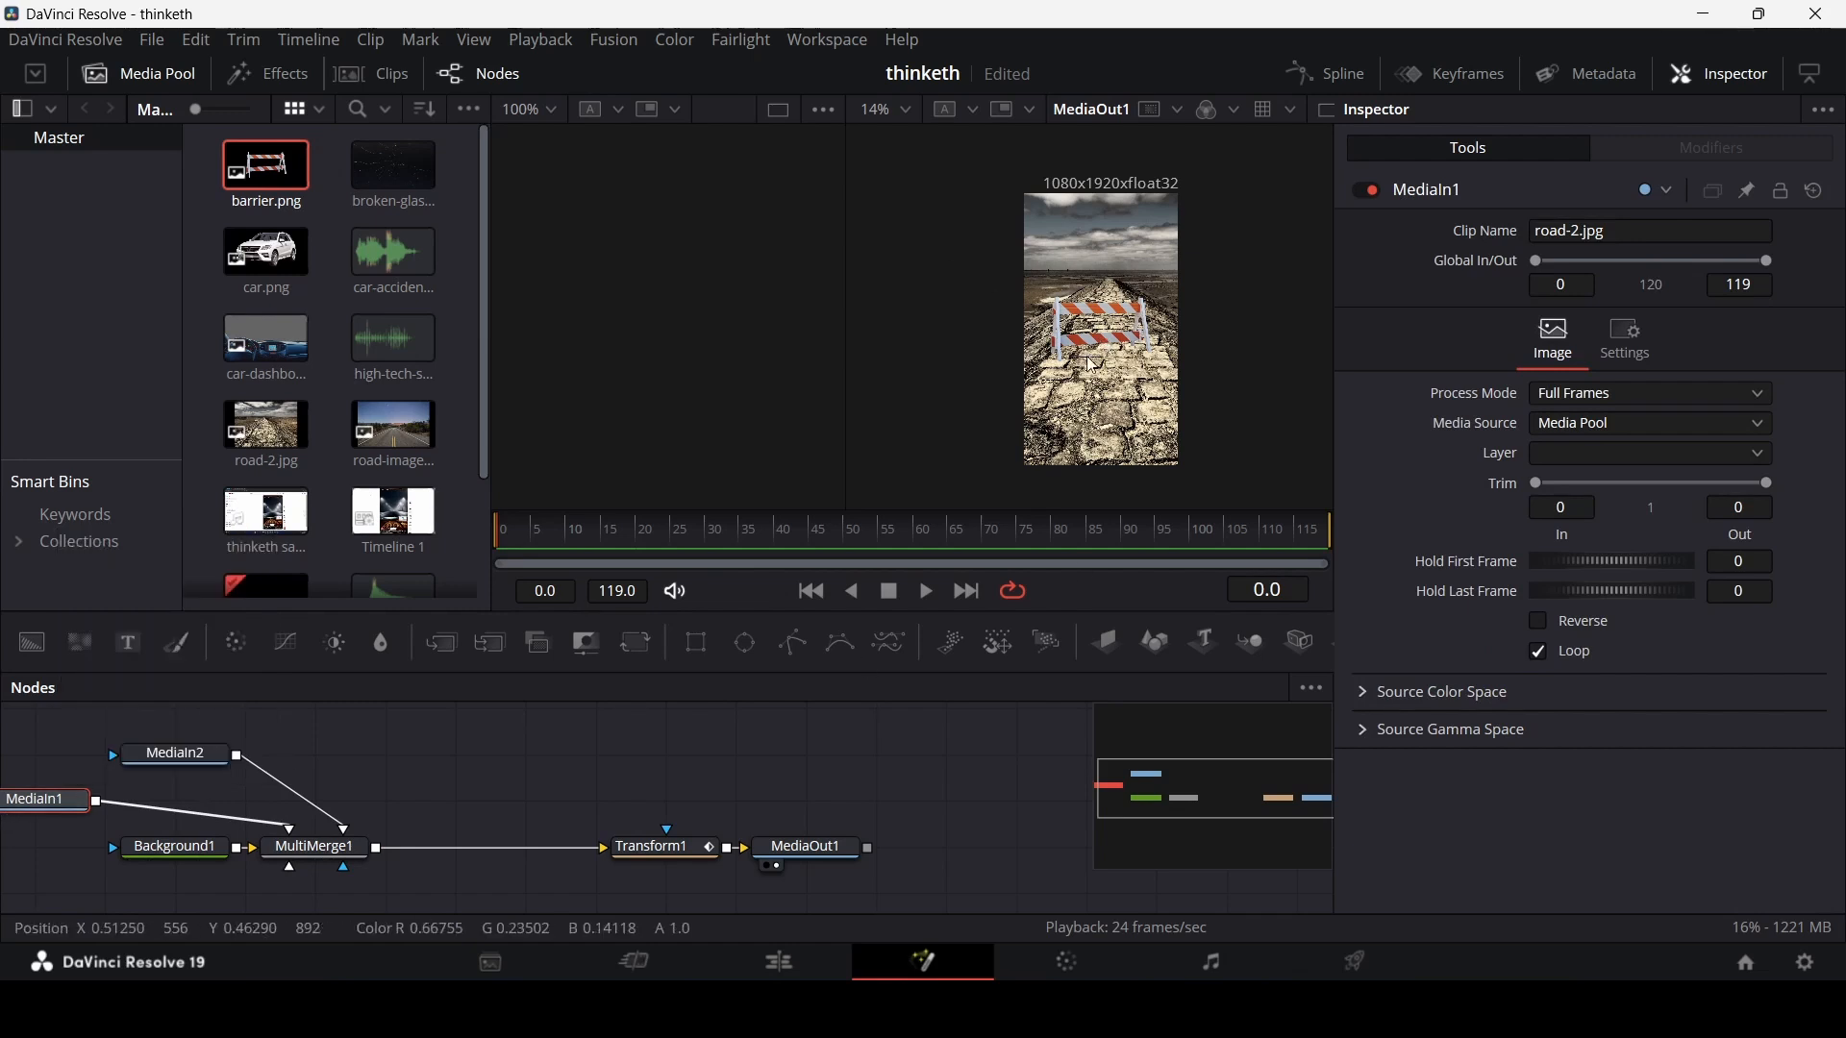
{"action": "left_click", "coordinate": [340, 643]}
{"action": "left_click_drag", "start_coordinate": [197, 787], "coordinate": [197, 836]}
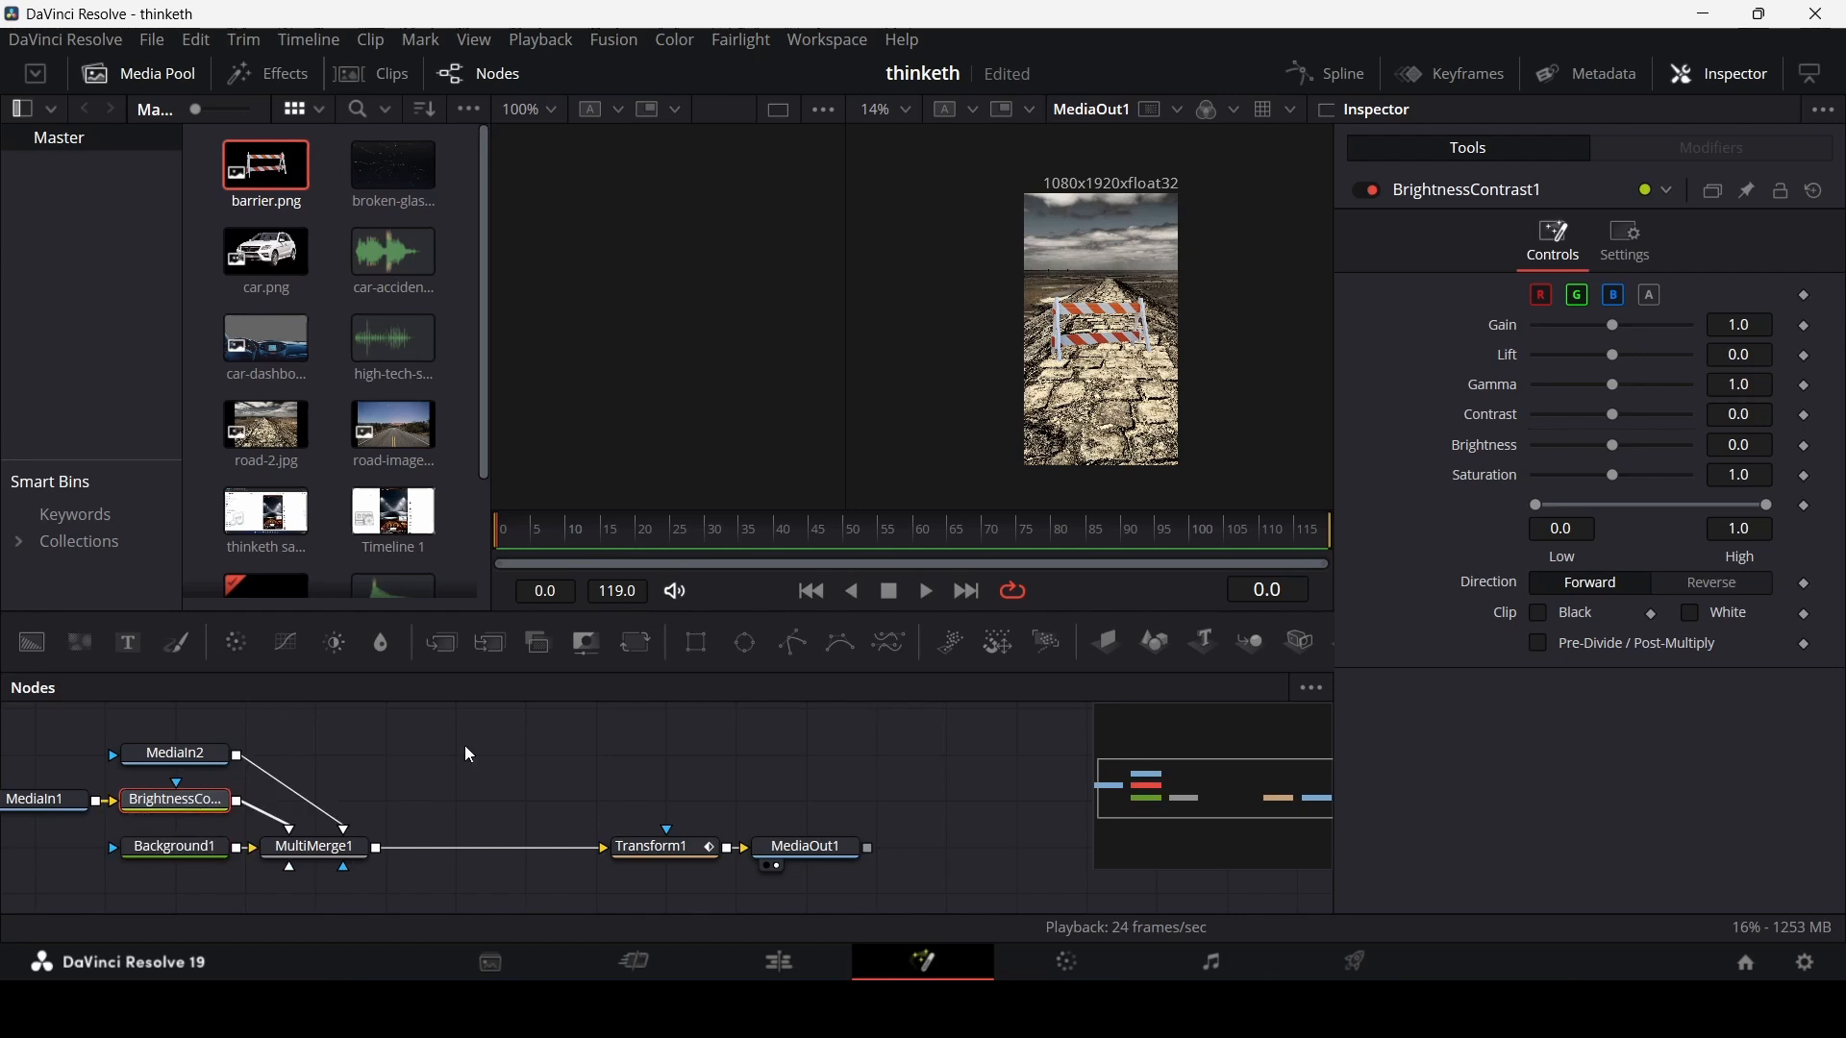
{"action": "left_click_drag", "start_coordinate": [1619, 343], "coordinate": [1566, 337]}
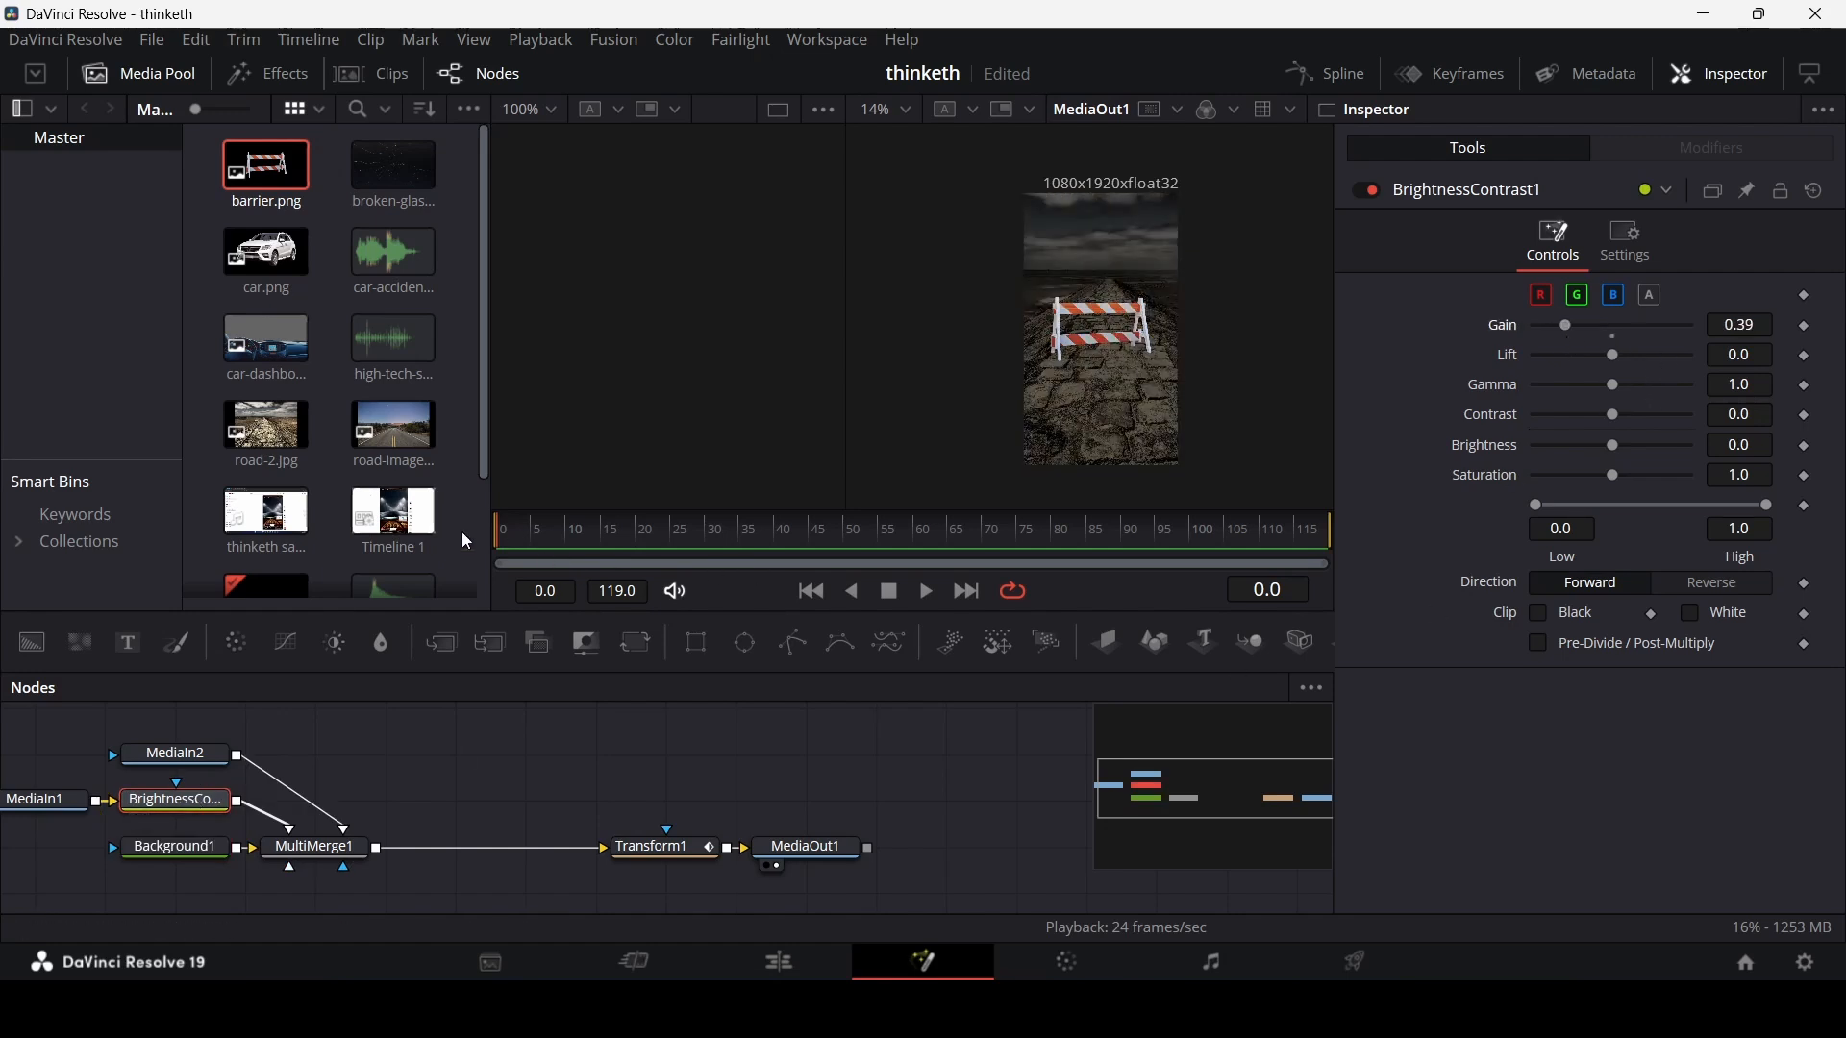
- Rename the MediaIn2 layer in MultiMerge1 to barrier and set its size to 0.89 at frame 40
{"action": "left_click_drag", "start_coordinate": [509, 531], "coordinate": [780, 550]}
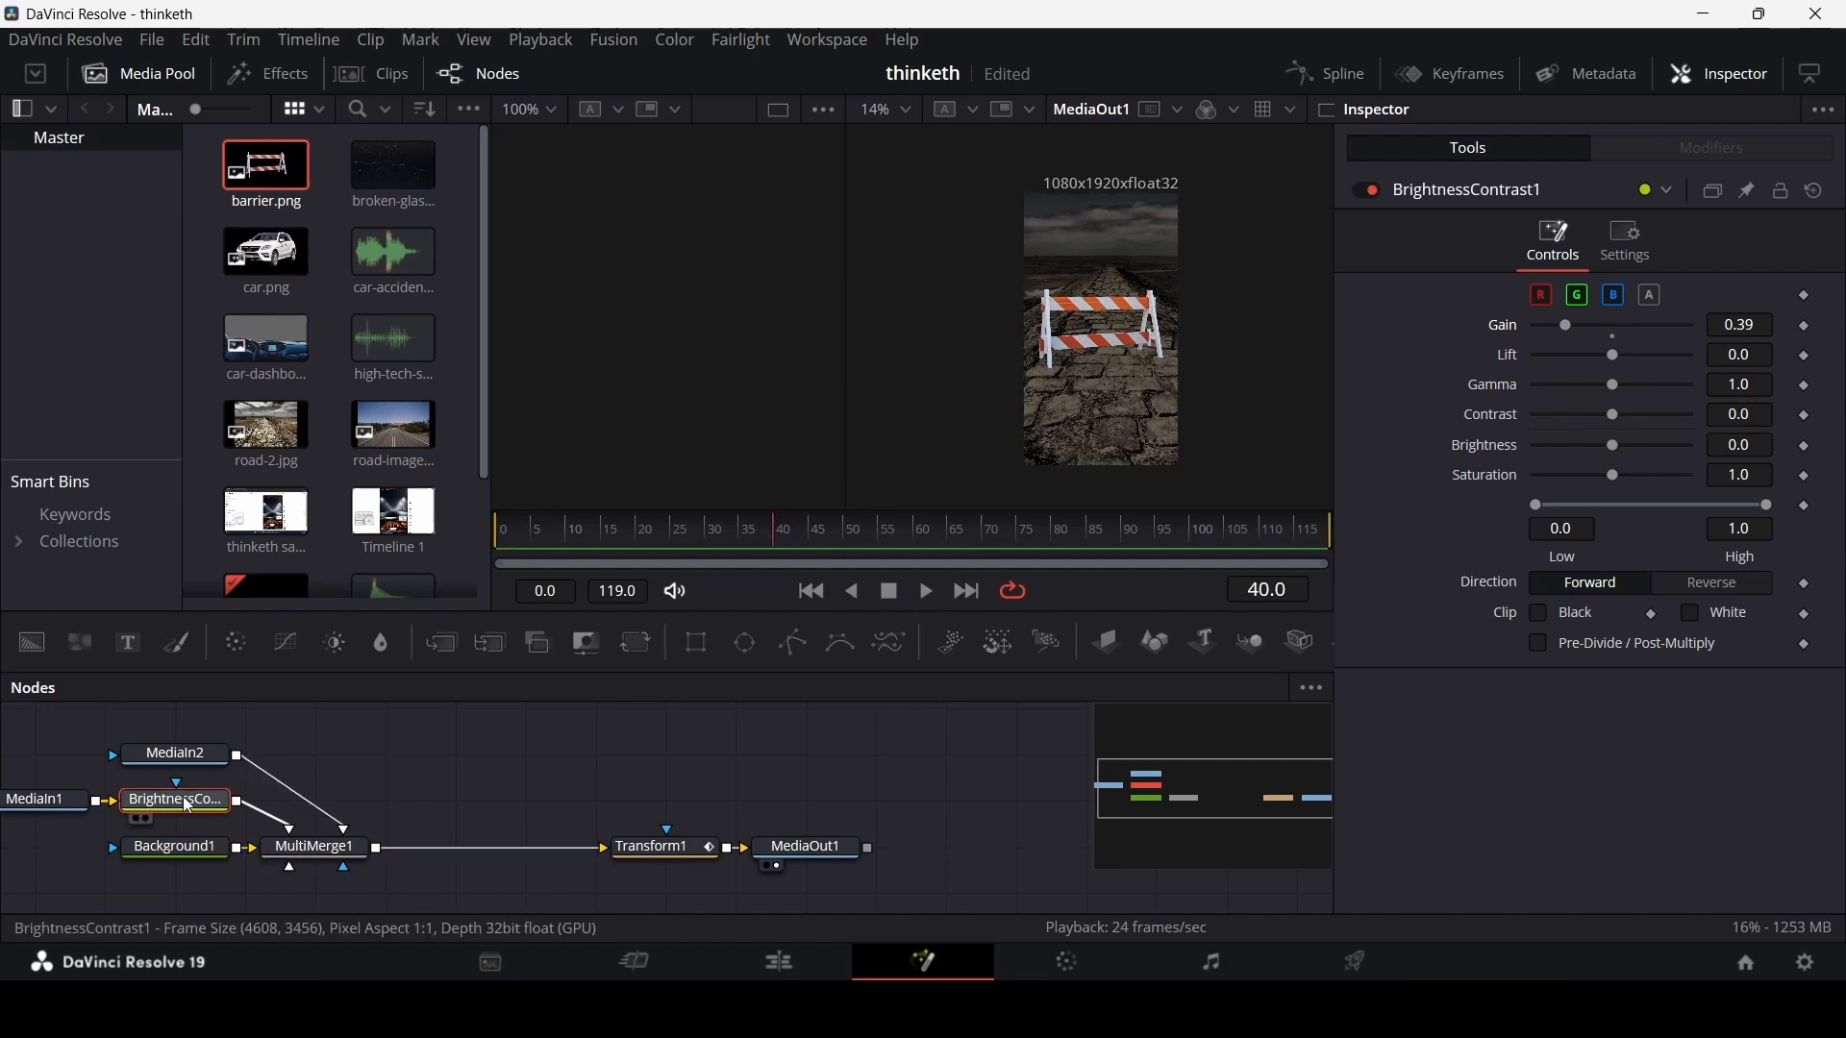
{"action": "left_click", "coordinate": [313, 848]}
{"action": "double_click", "coordinate": [1448, 329]}
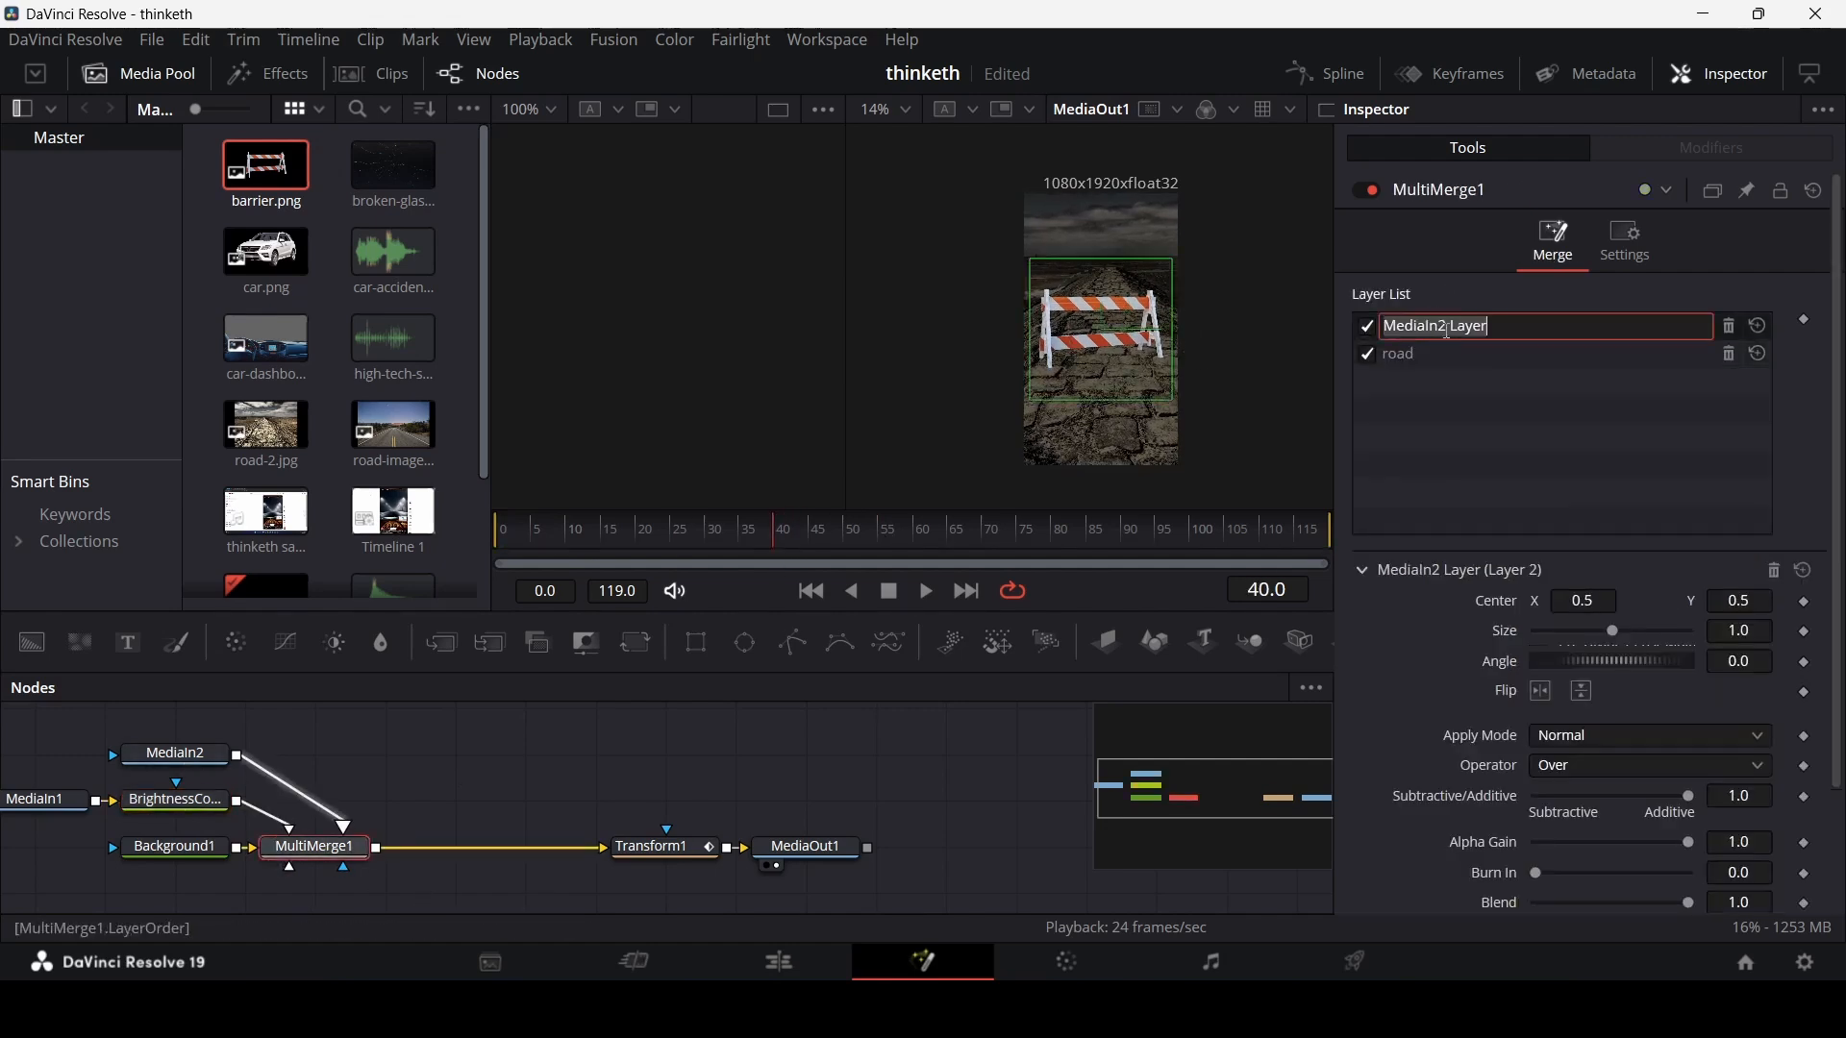
{"action": "type", "text": "ba"}
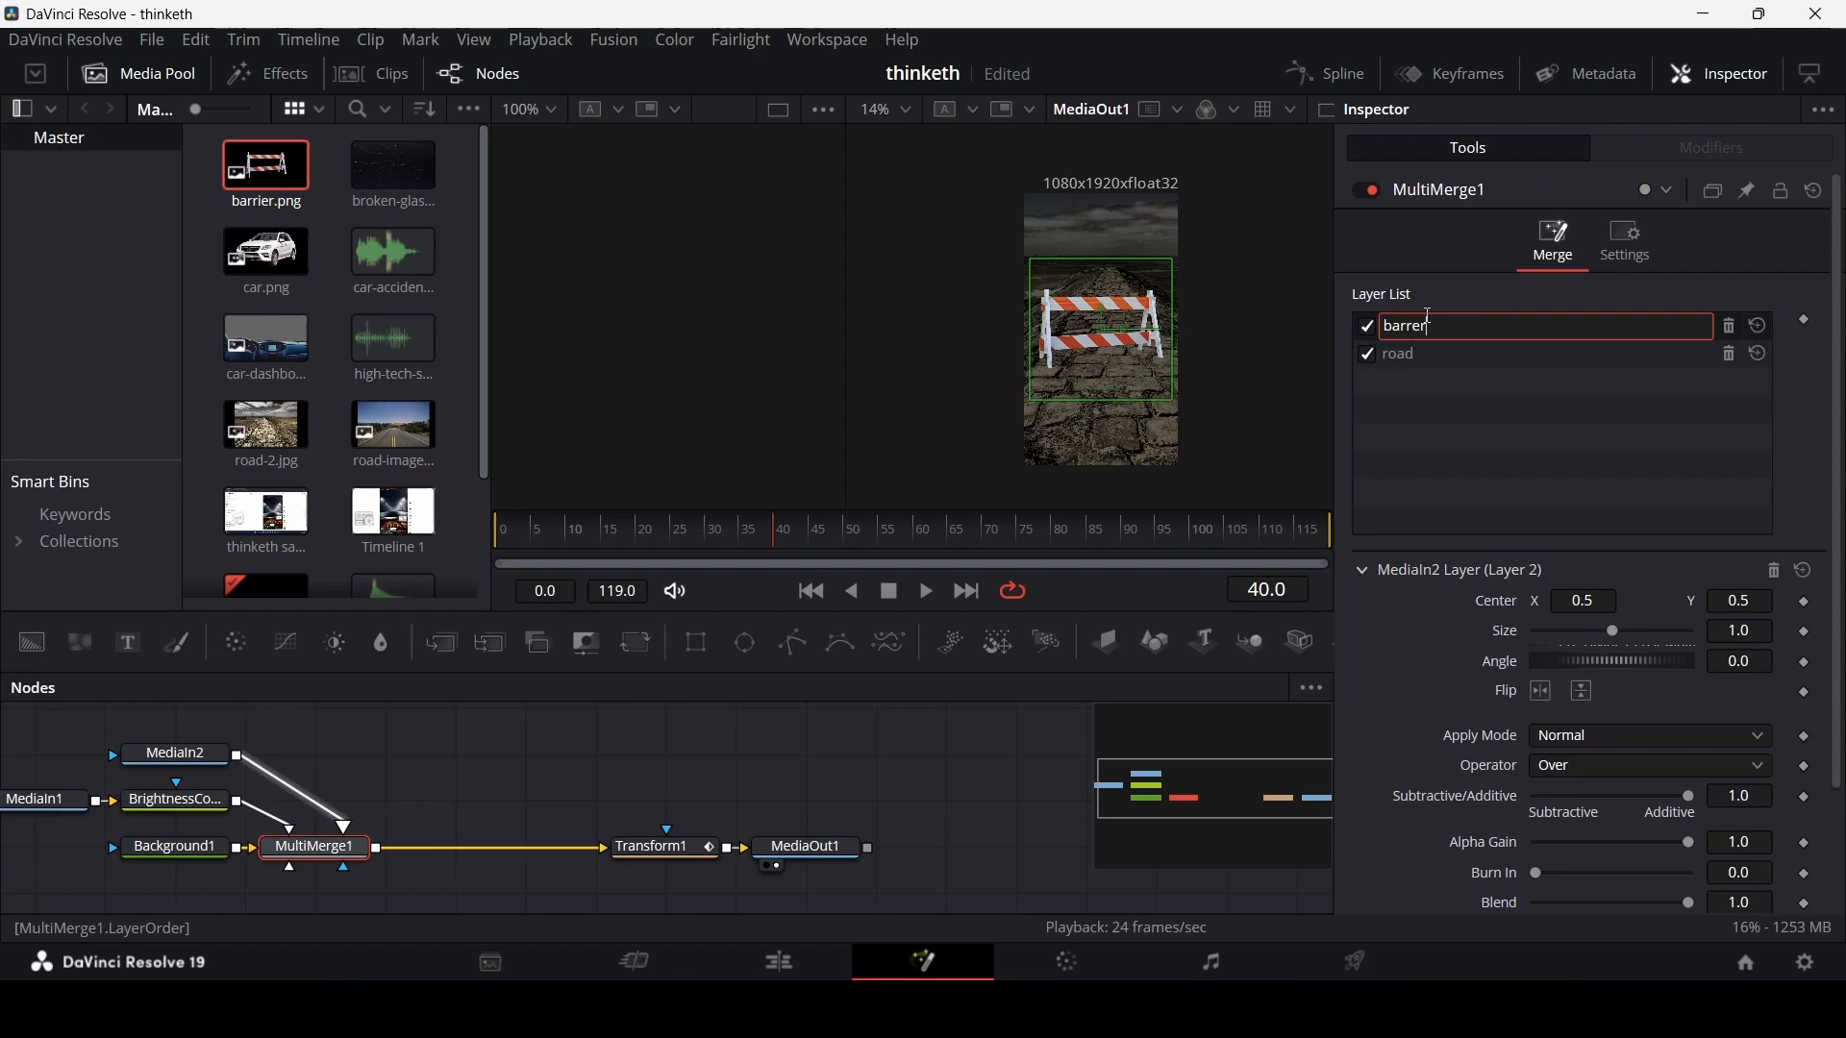
{"action": "type", "text": "rrier"}
{"action": "key", "text": "Return"}
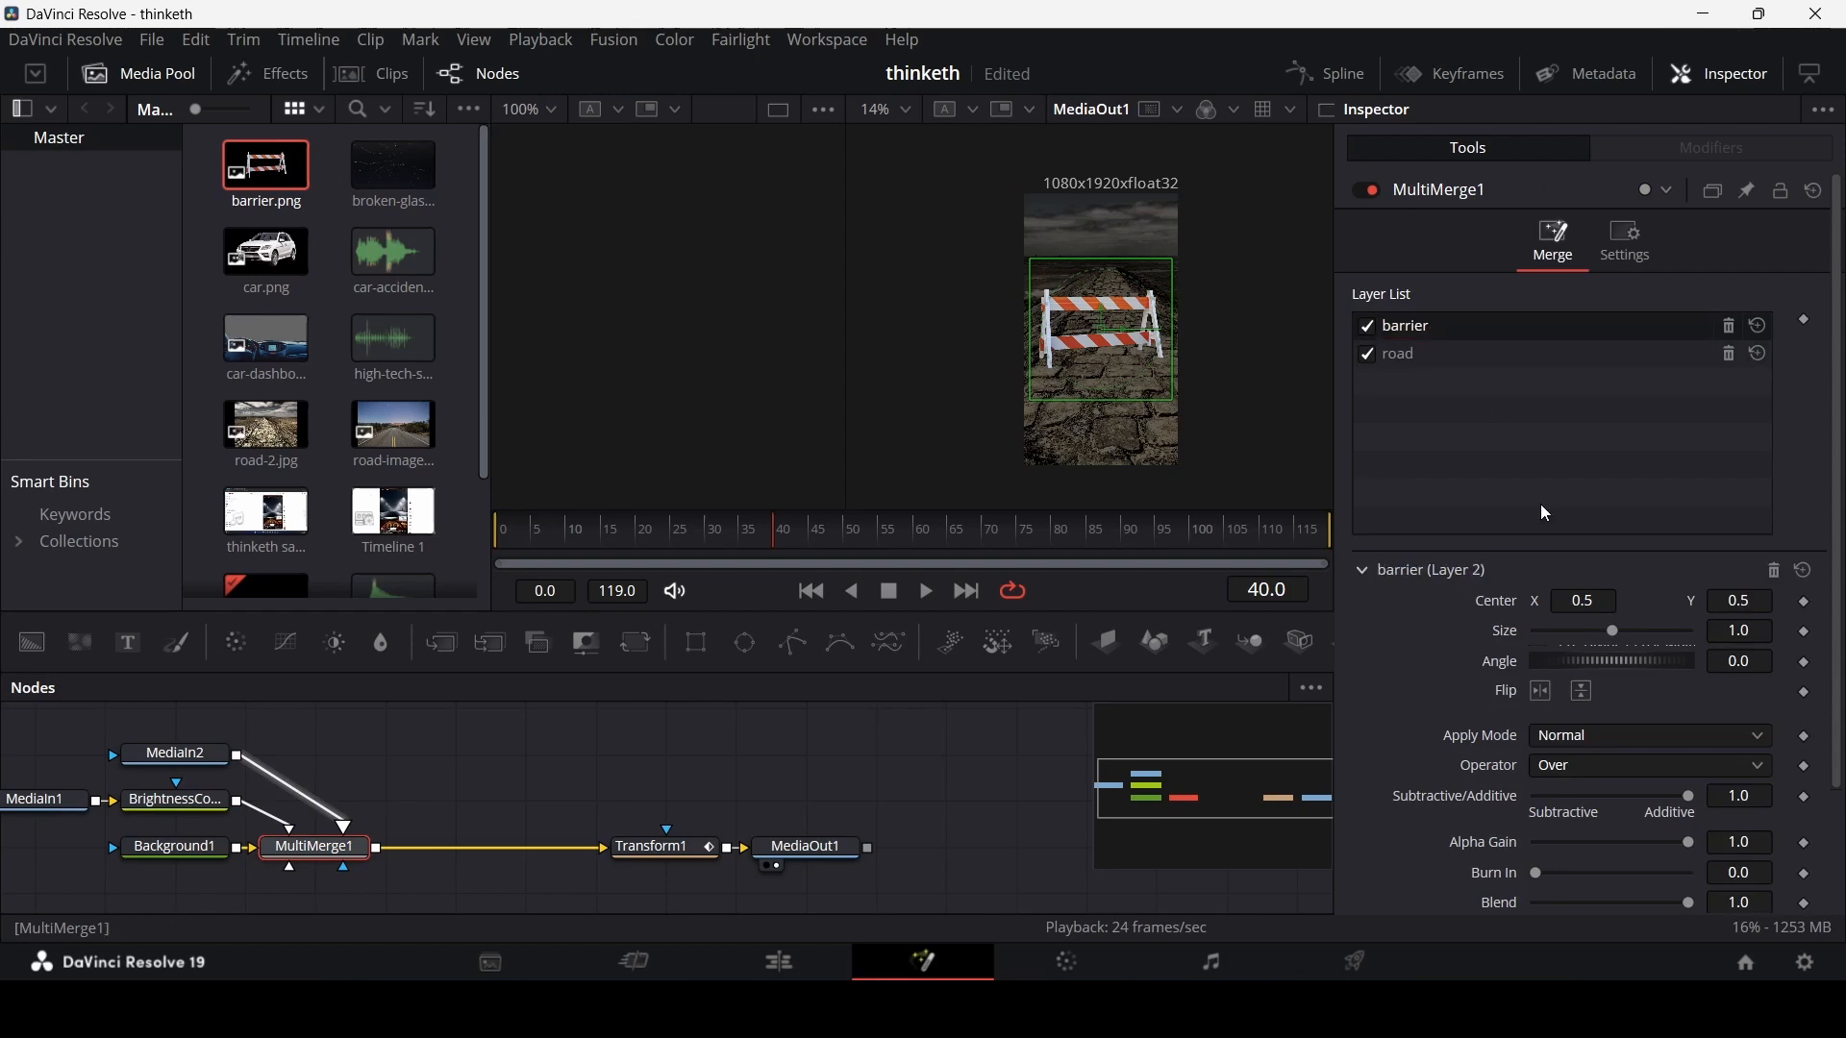
{"action": "left_click_drag", "start_coordinate": [1618, 630], "coordinate": [1592, 623]}
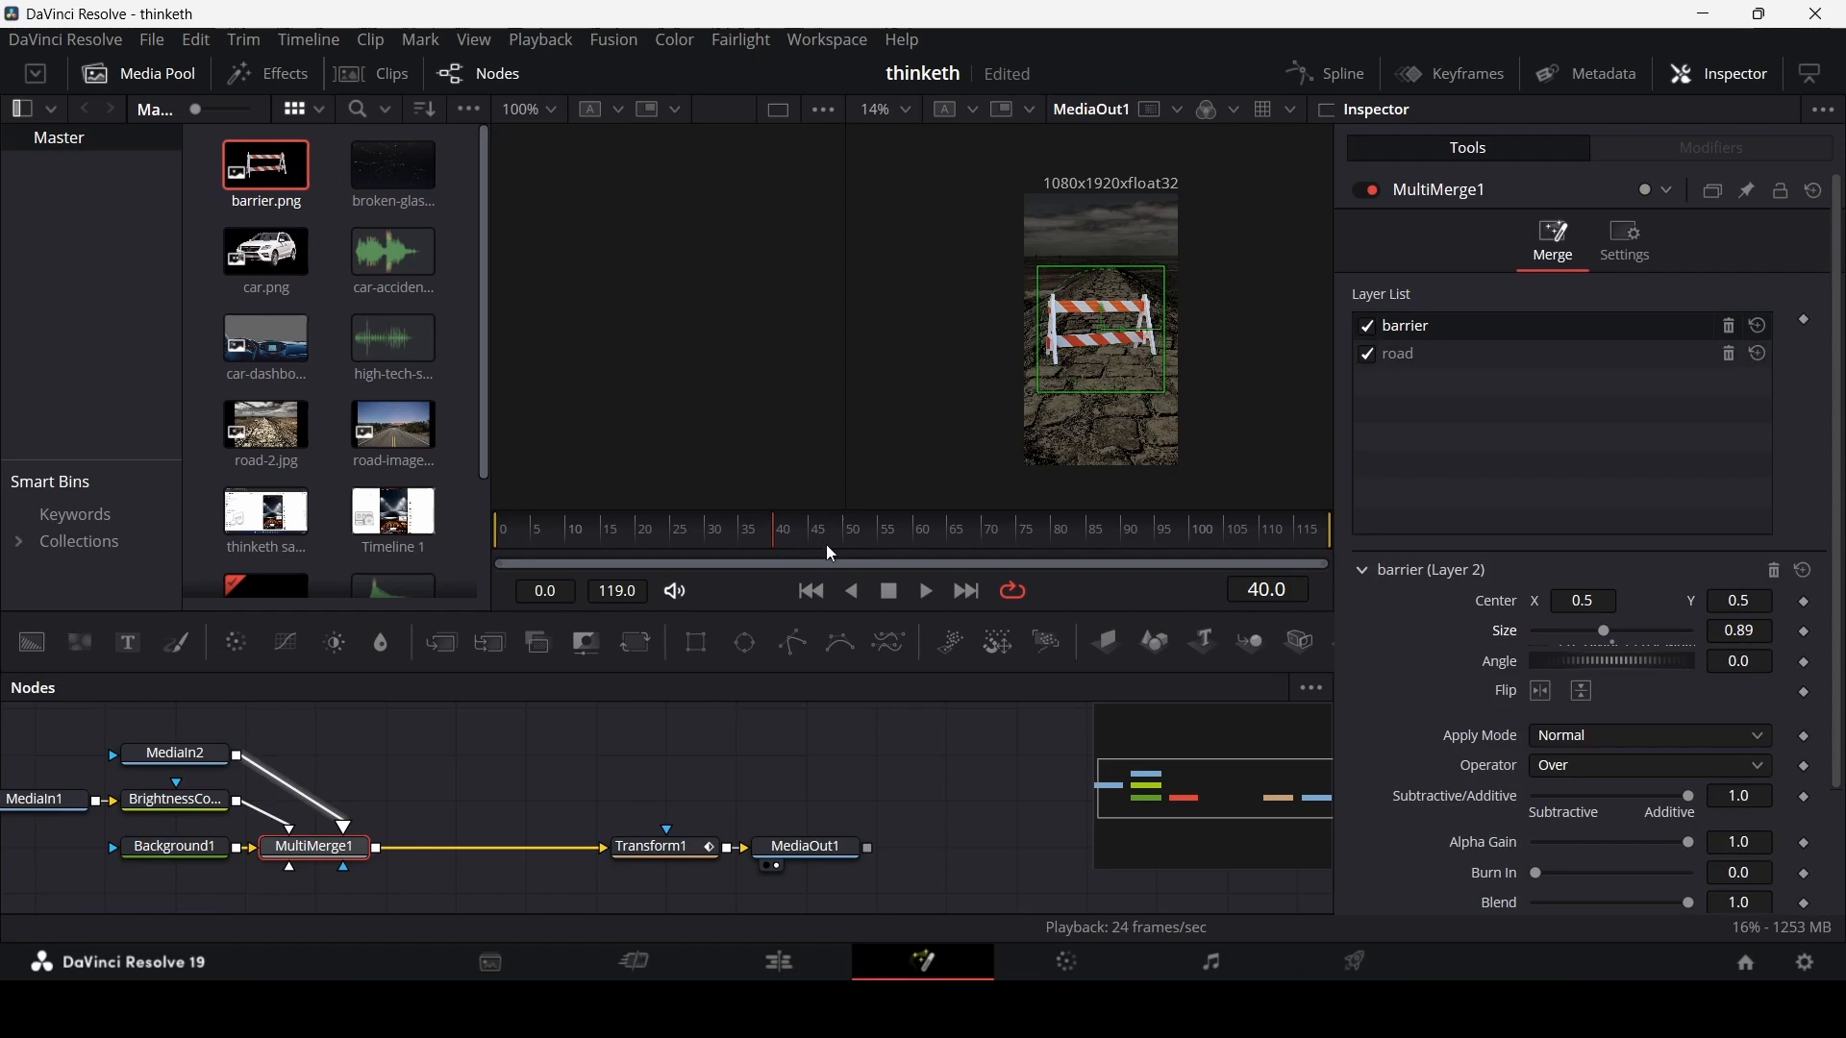
{"action": "left_click_drag", "start_coordinate": [775, 558], "coordinate": [777, 556]}
- Mask MediaIn2 with a Rectangle node of width and height 1.0 and soft edge 0.0488
{"action": "left_click_drag", "start_coordinate": [696, 643], "coordinate": [44, 762]}
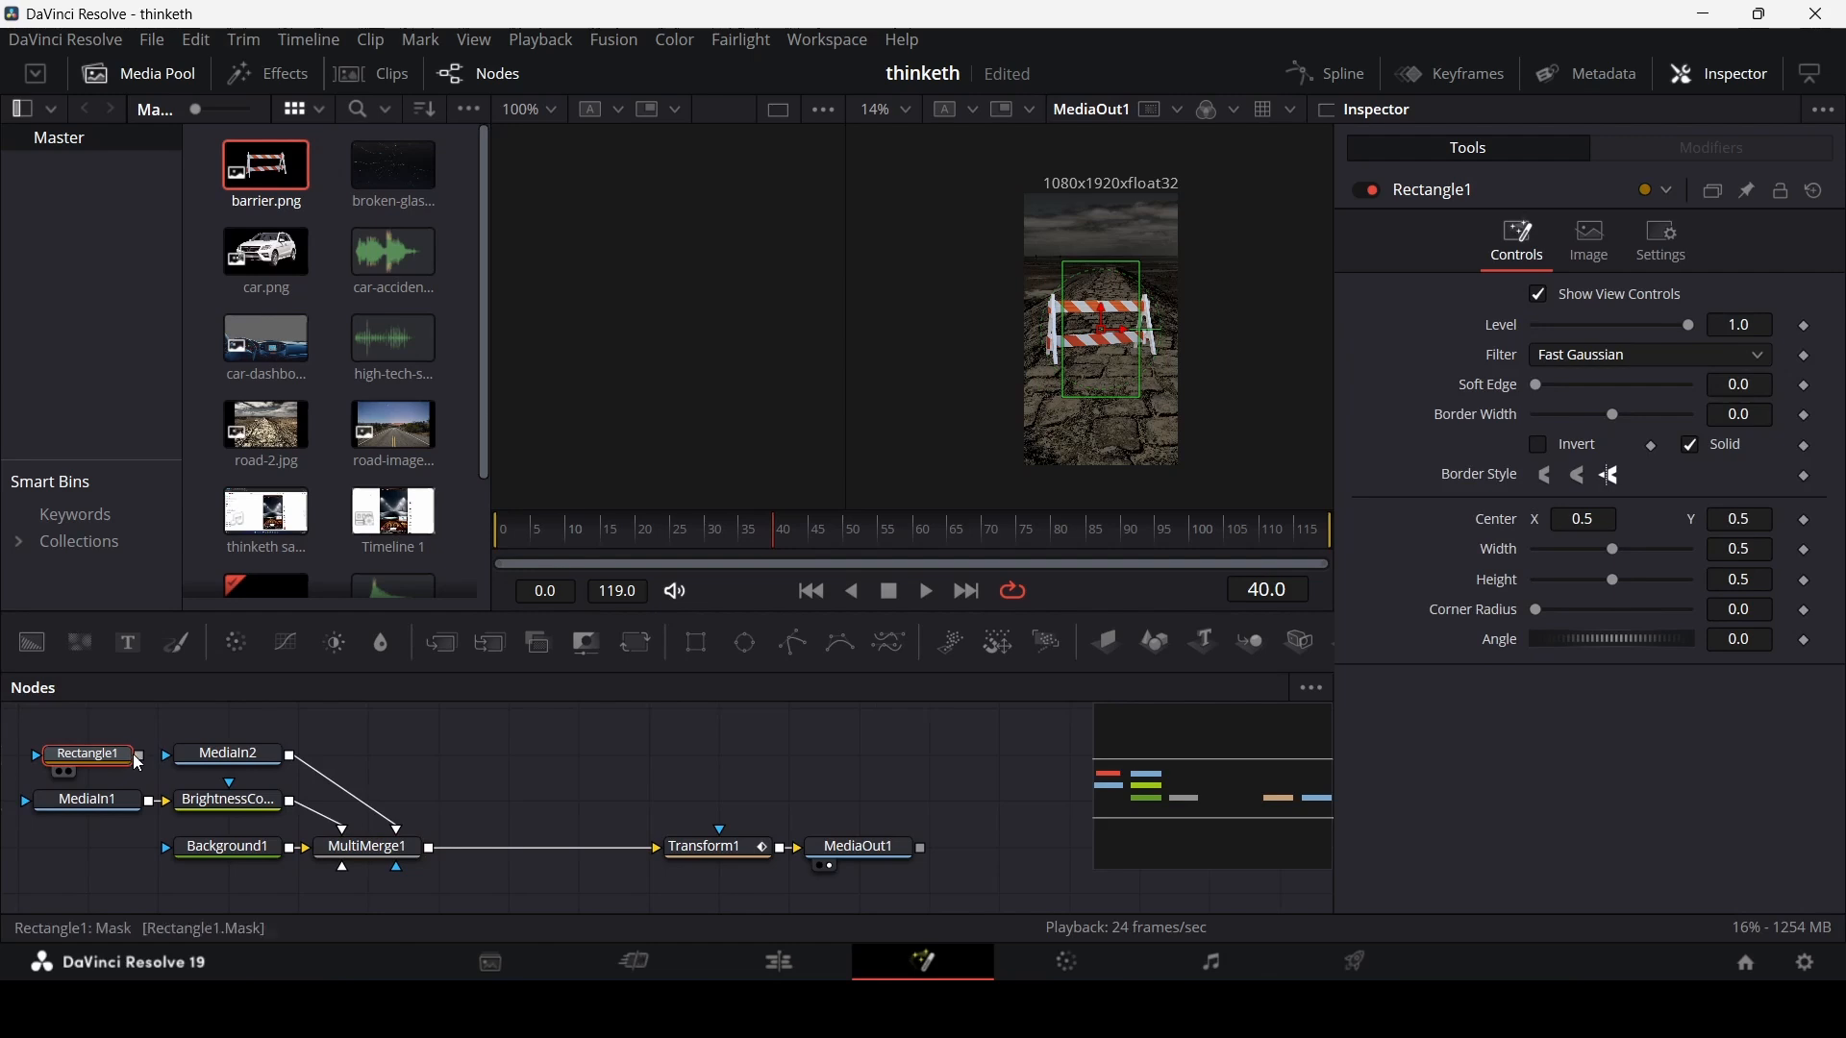
{"action": "left_click_drag", "start_coordinate": [180, 757], "coordinate": [183, 758]}
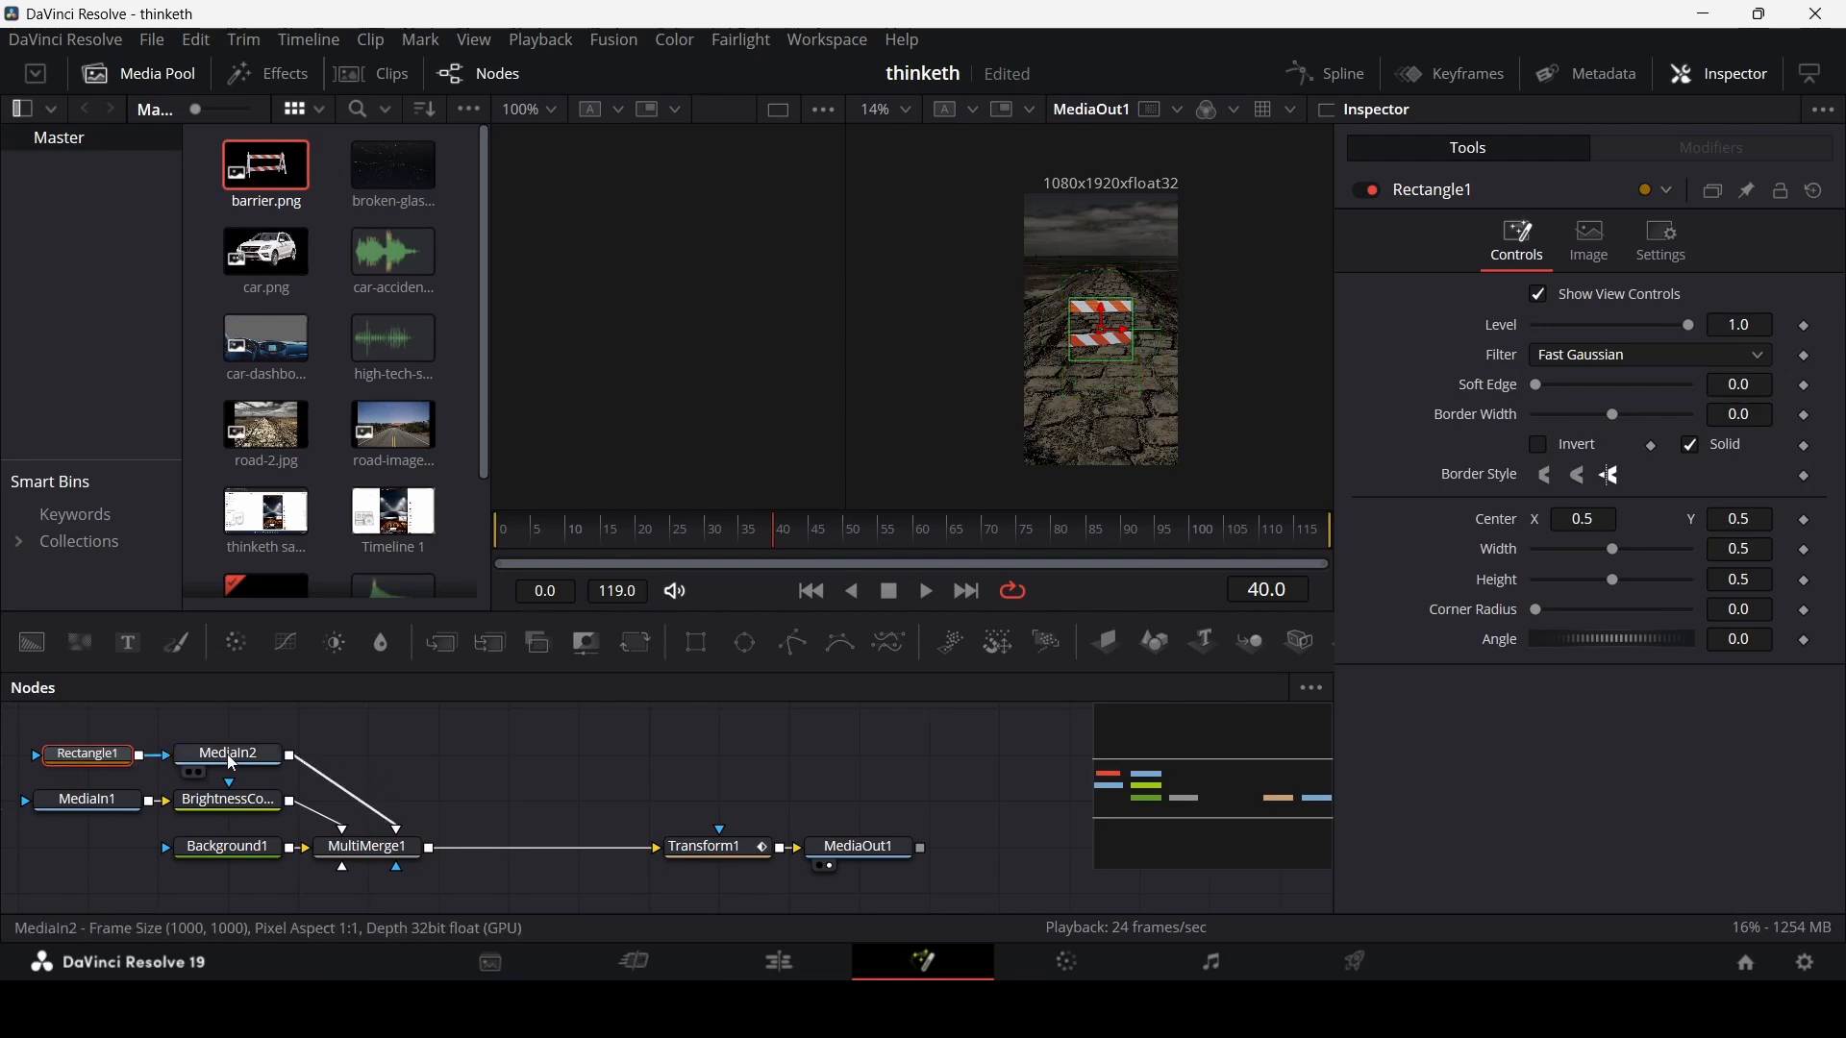
{"action": "left_click_drag", "start_coordinate": [1613, 549], "coordinate": [1723, 580]}
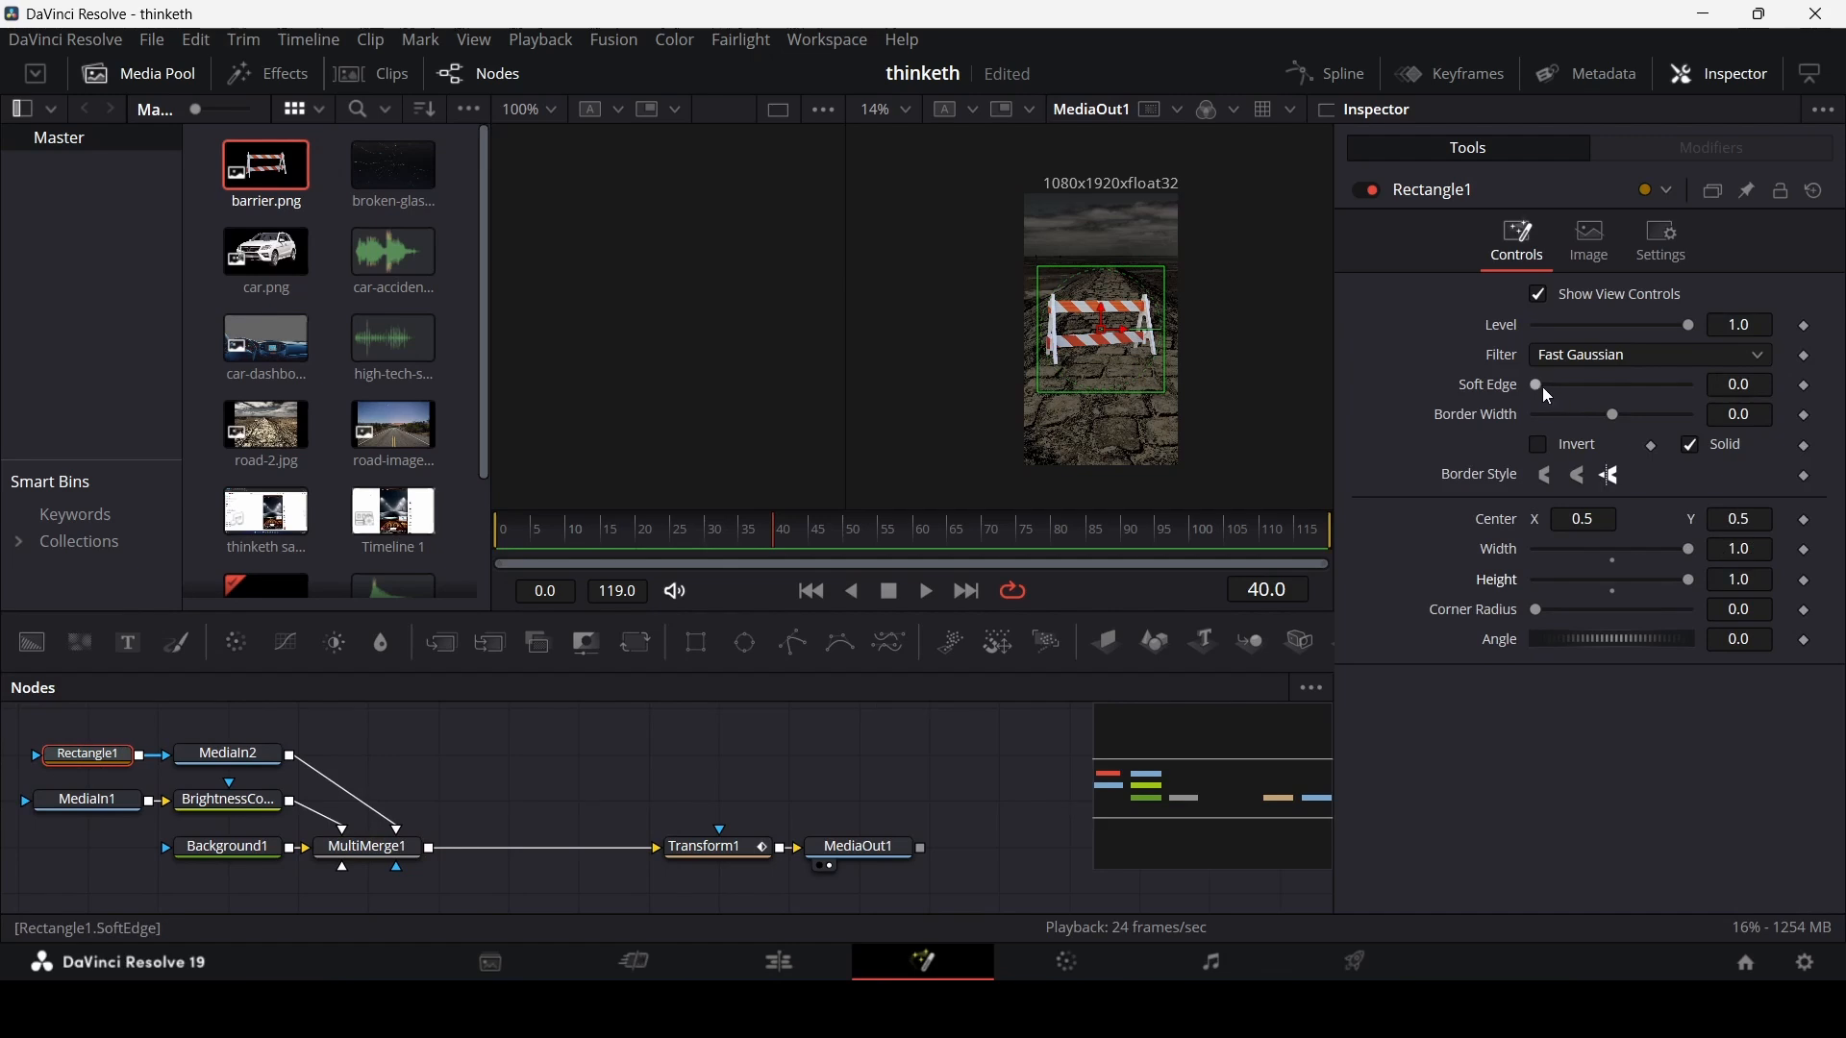
{"action": "left_click_drag", "start_coordinate": [1535, 389], "coordinate": [1570, 389]}
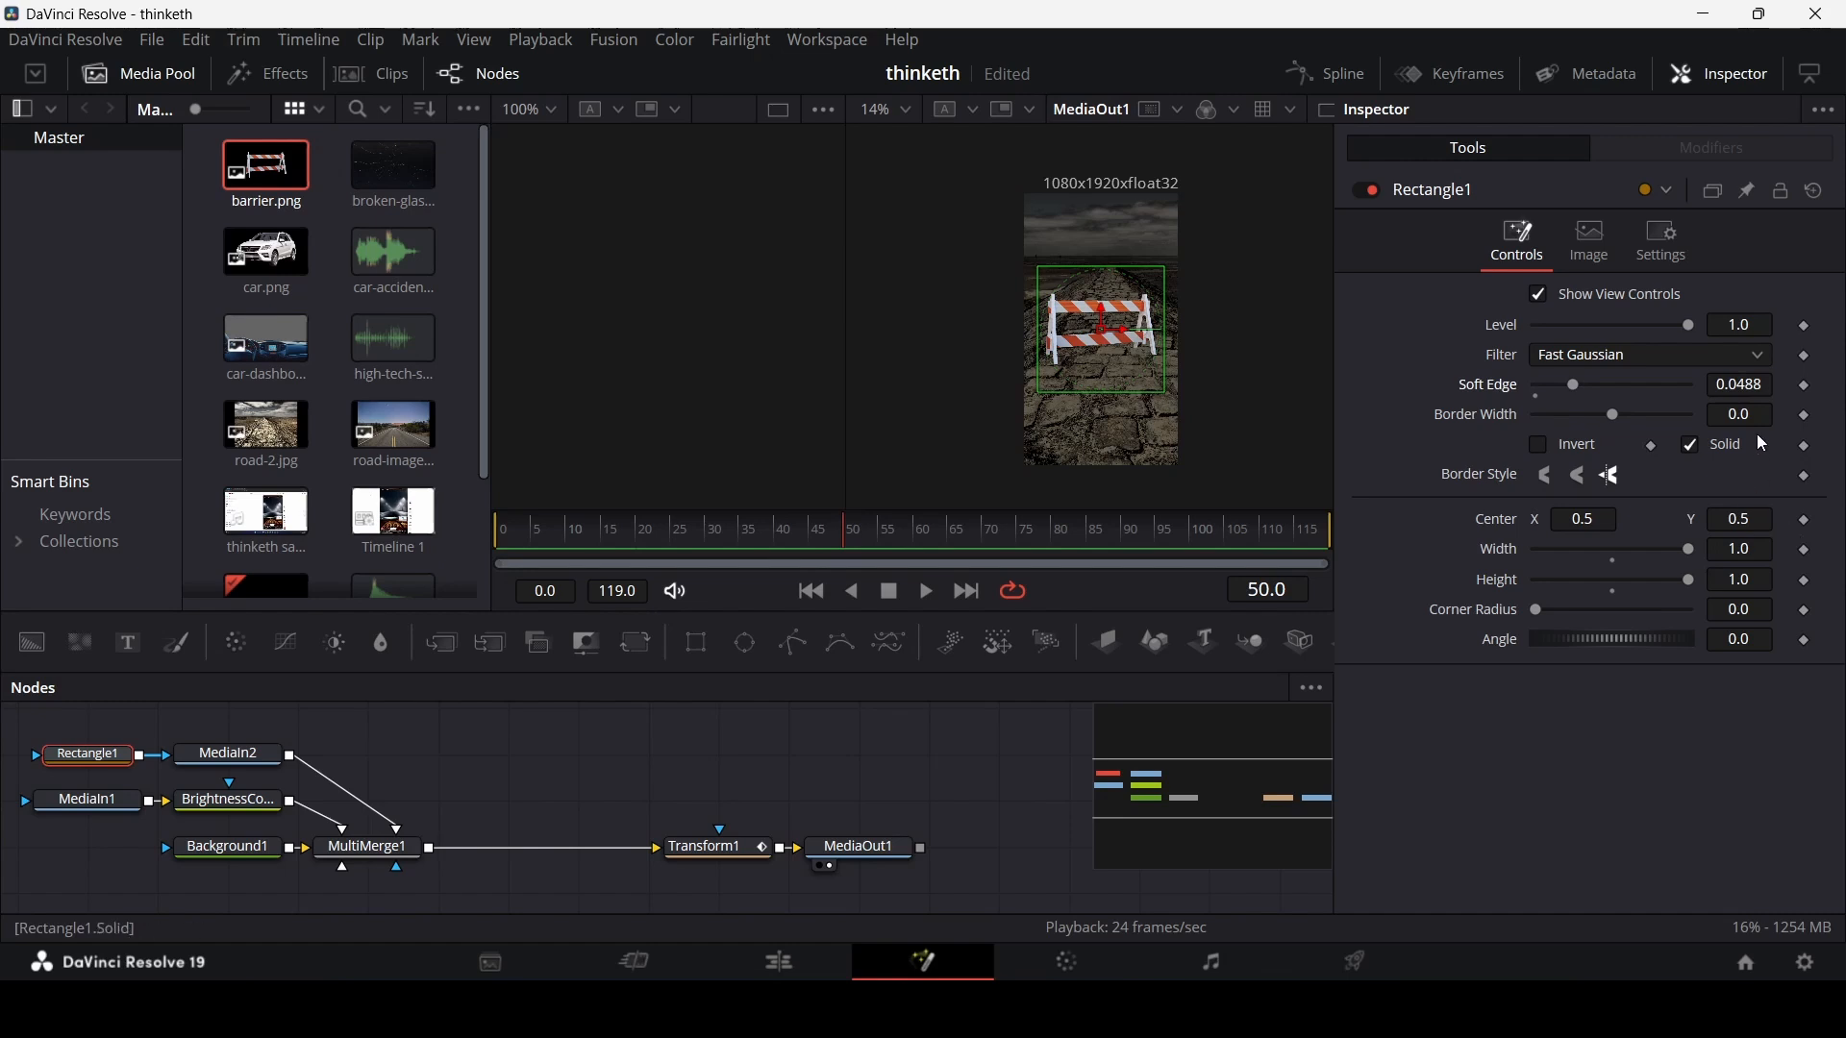
- Keyframe the rectangle mask's center beyond the barrier's upper left on frame 40, at 0.5, 0.5 on frames 50 and 60, and about 1.58, -0.29 on frame 70
{"action": "left_click", "coordinate": [777, 531]}
{"action": "left_click_drag", "start_coordinate": [1087, 341], "coordinate": [974, 247]}
{"action": "left_click_drag", "start_coordinate": [926, 539], "coordinate": [913, 543]}
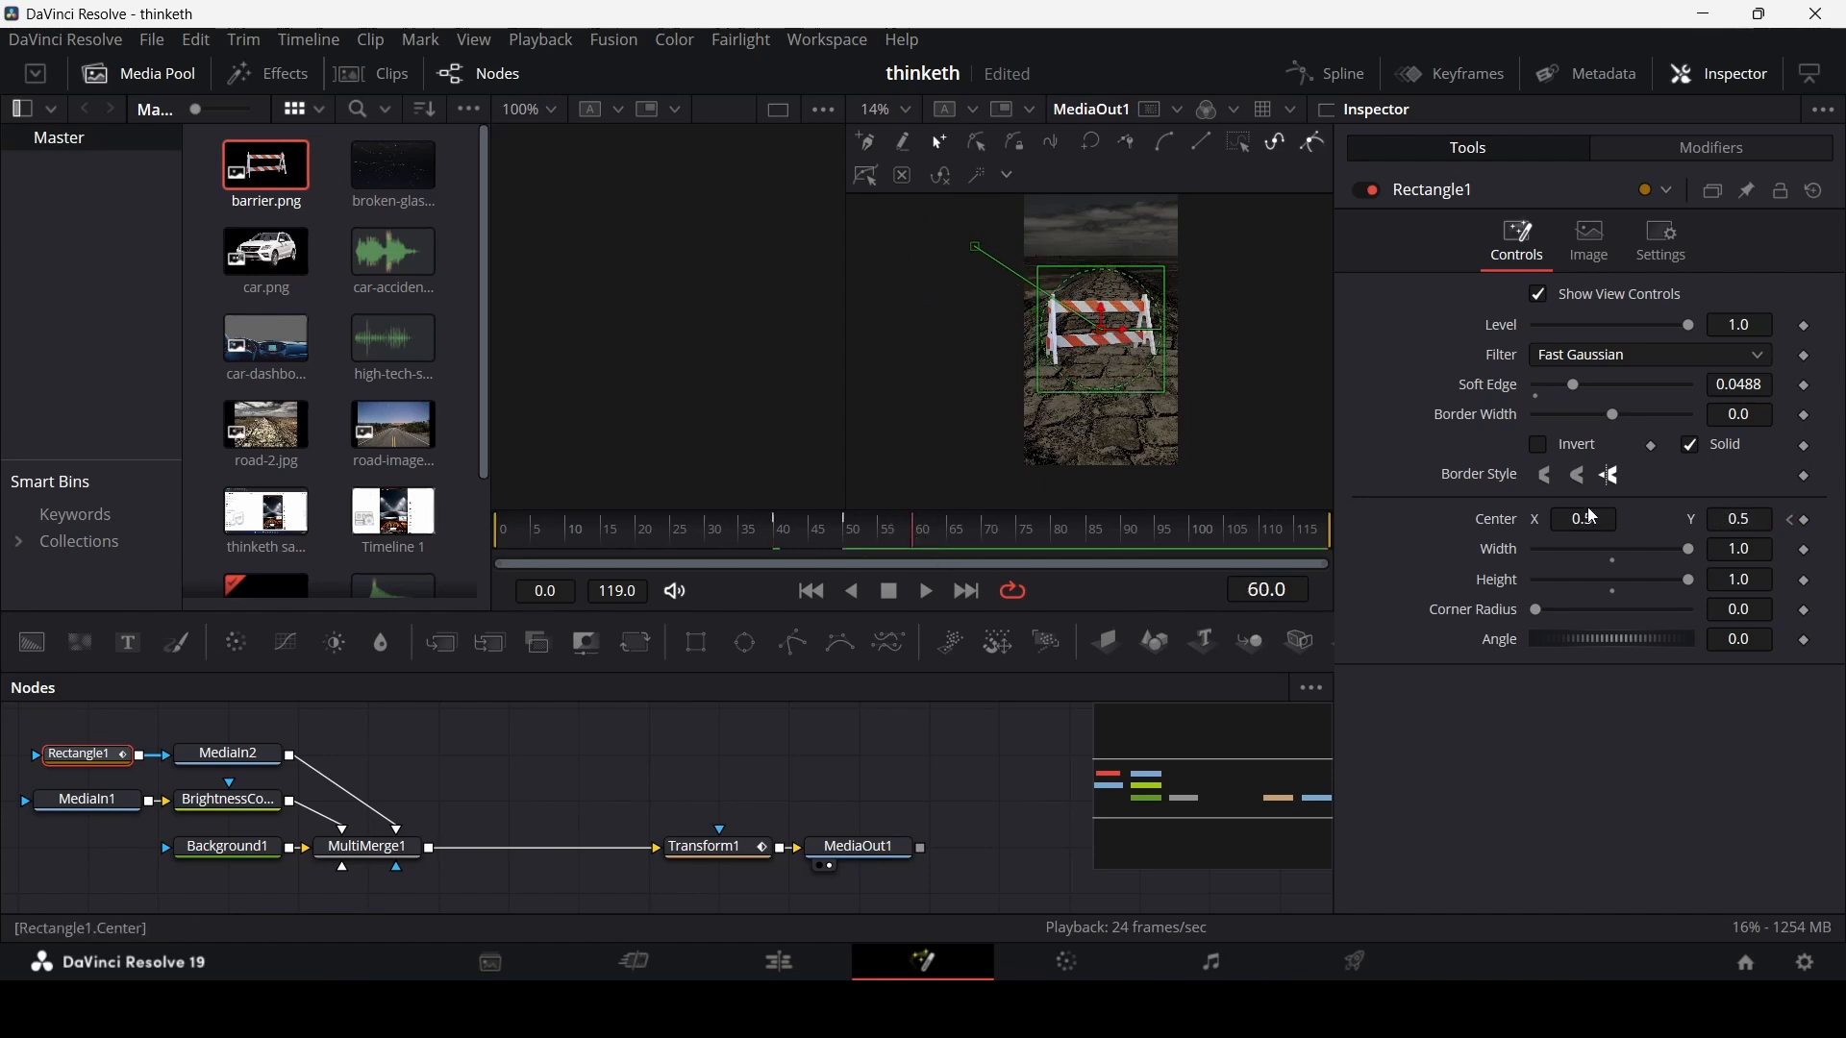
{"action": "left_click", "coordinate": [1808, 520]}
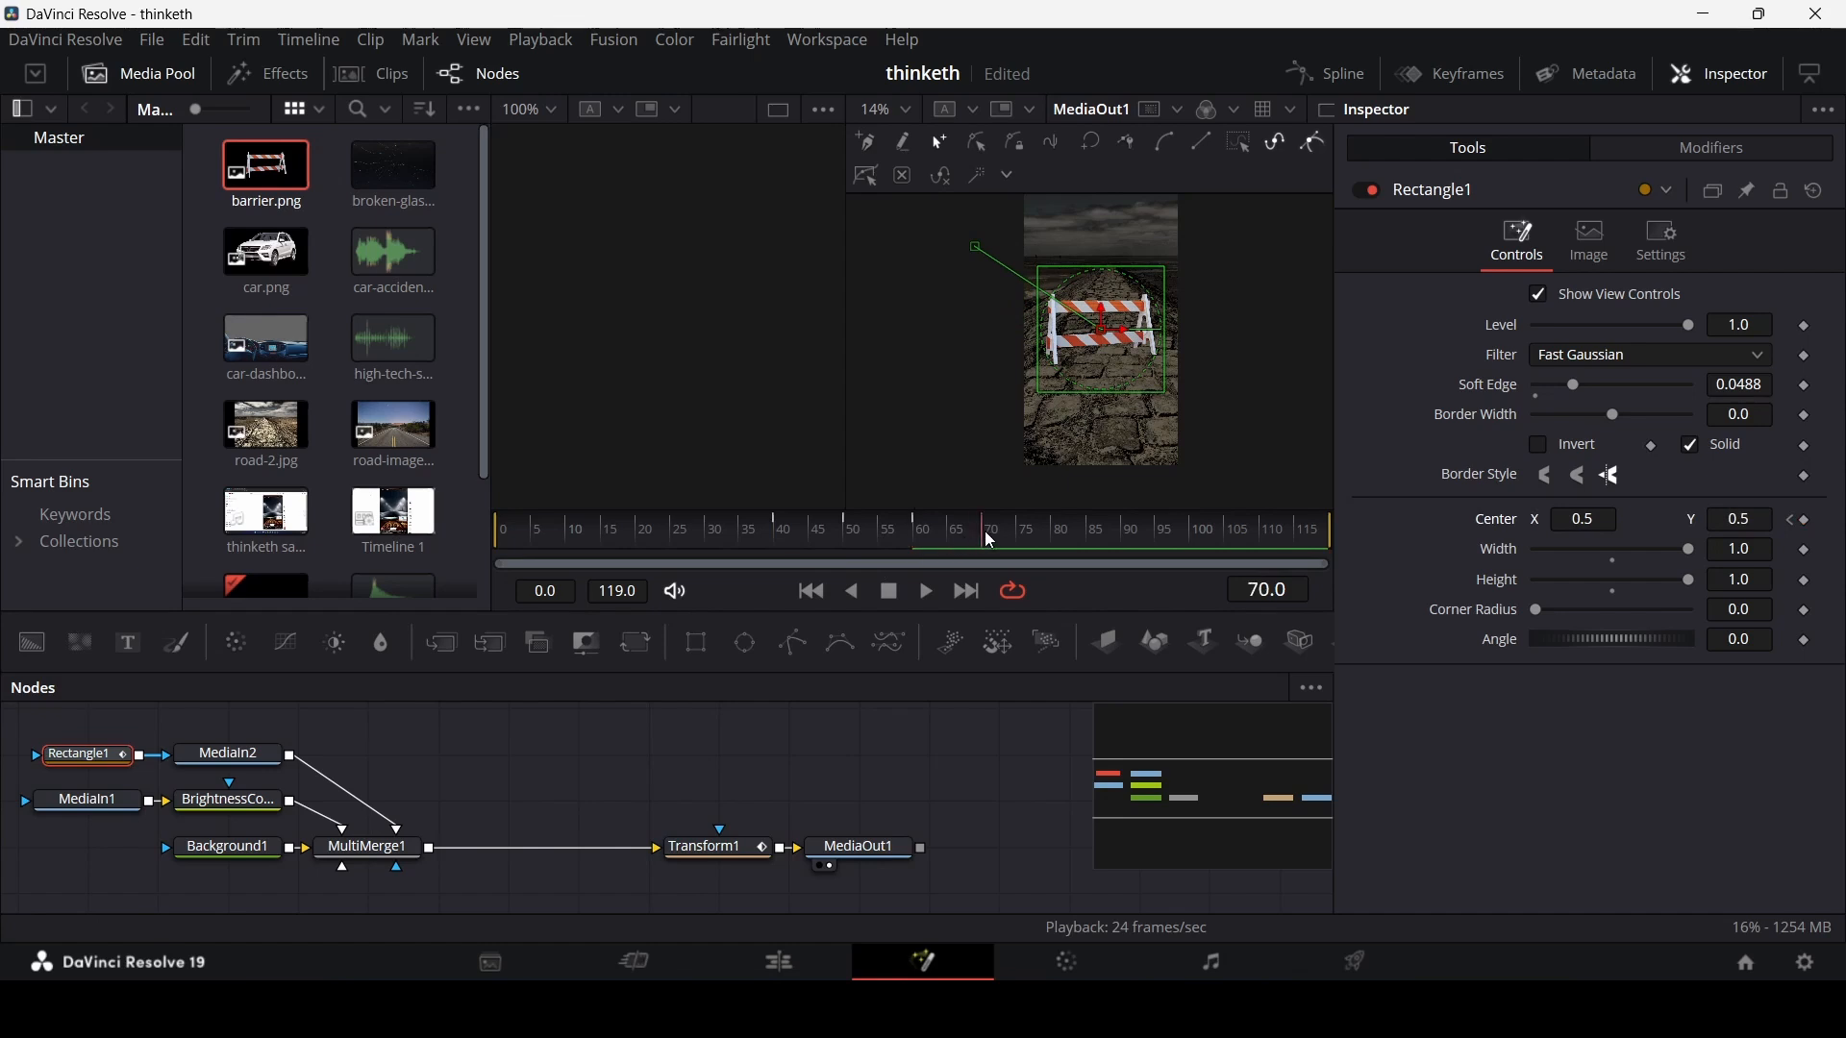
{"action": "left_click_drag", "start_coordinate": [1102, 329], "coordinate": [1243, 434]}
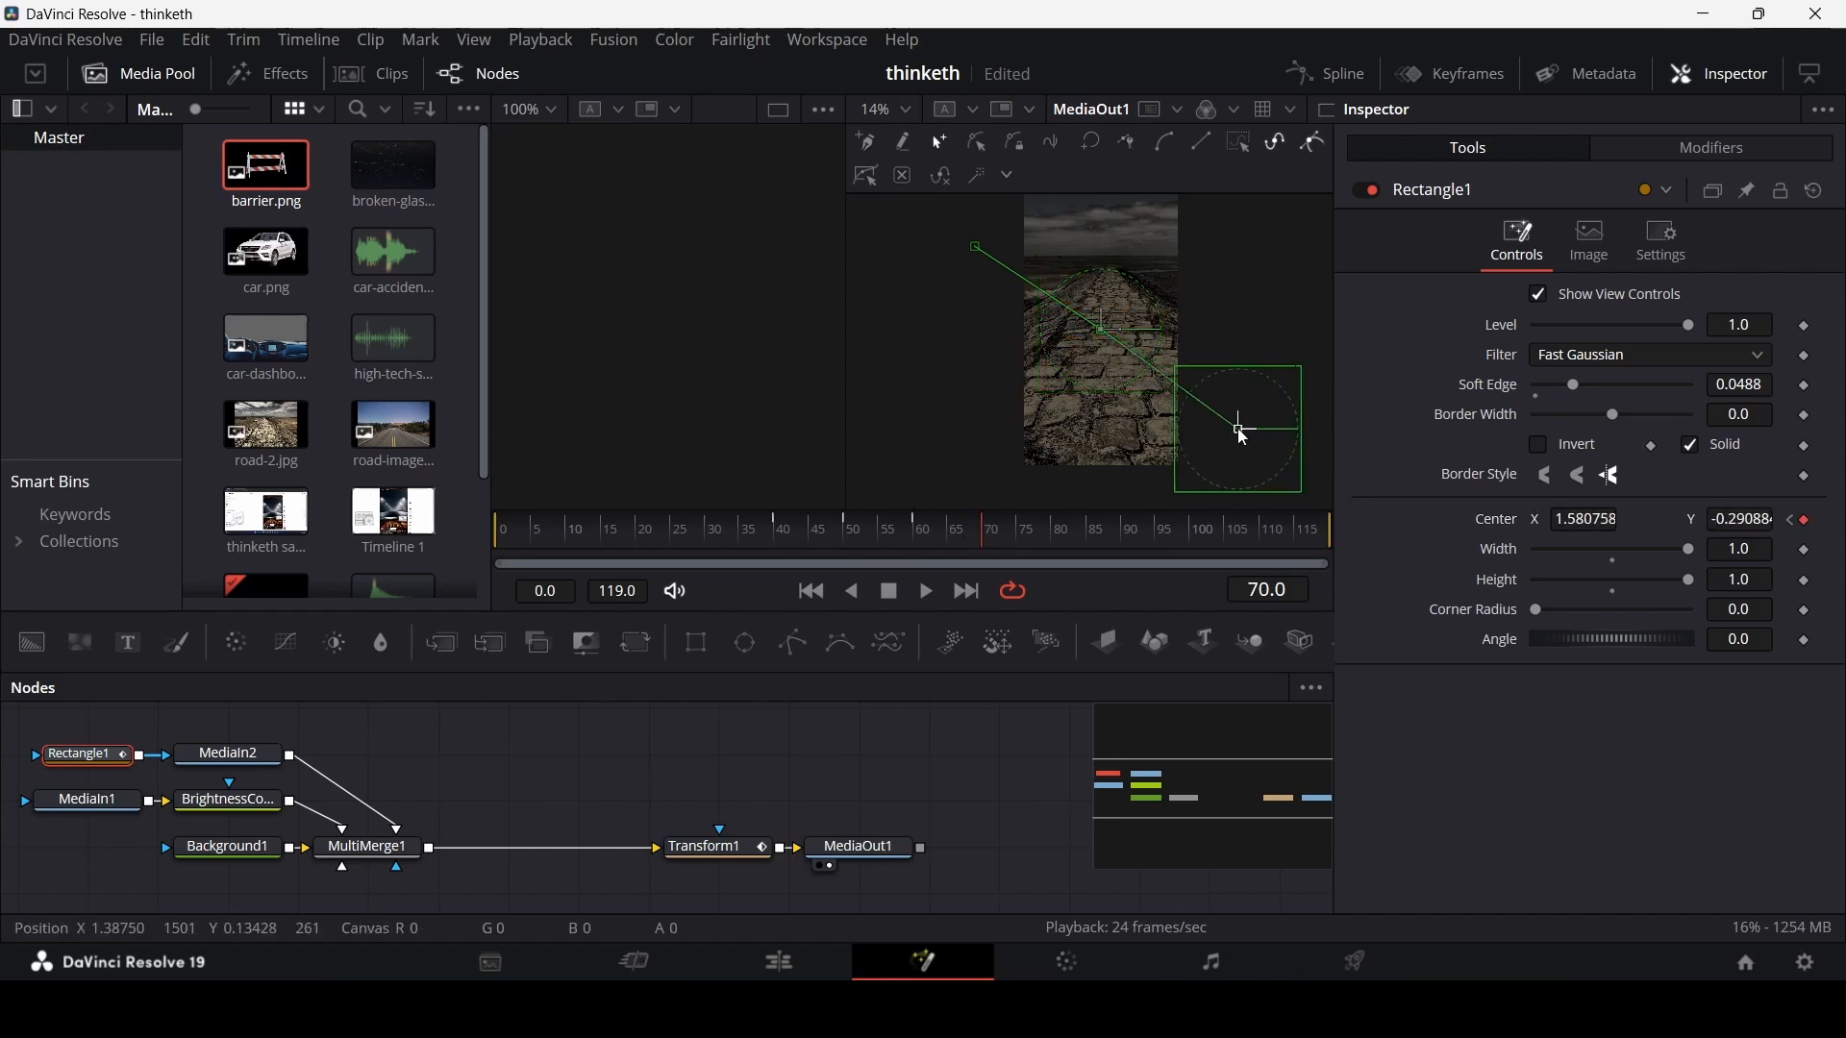
- Play the composition from the start to check the barrier's masked reveal
{"action": "left_click_drag", "start_coordinate": [713, 535], "coordinate": [506, 534]}
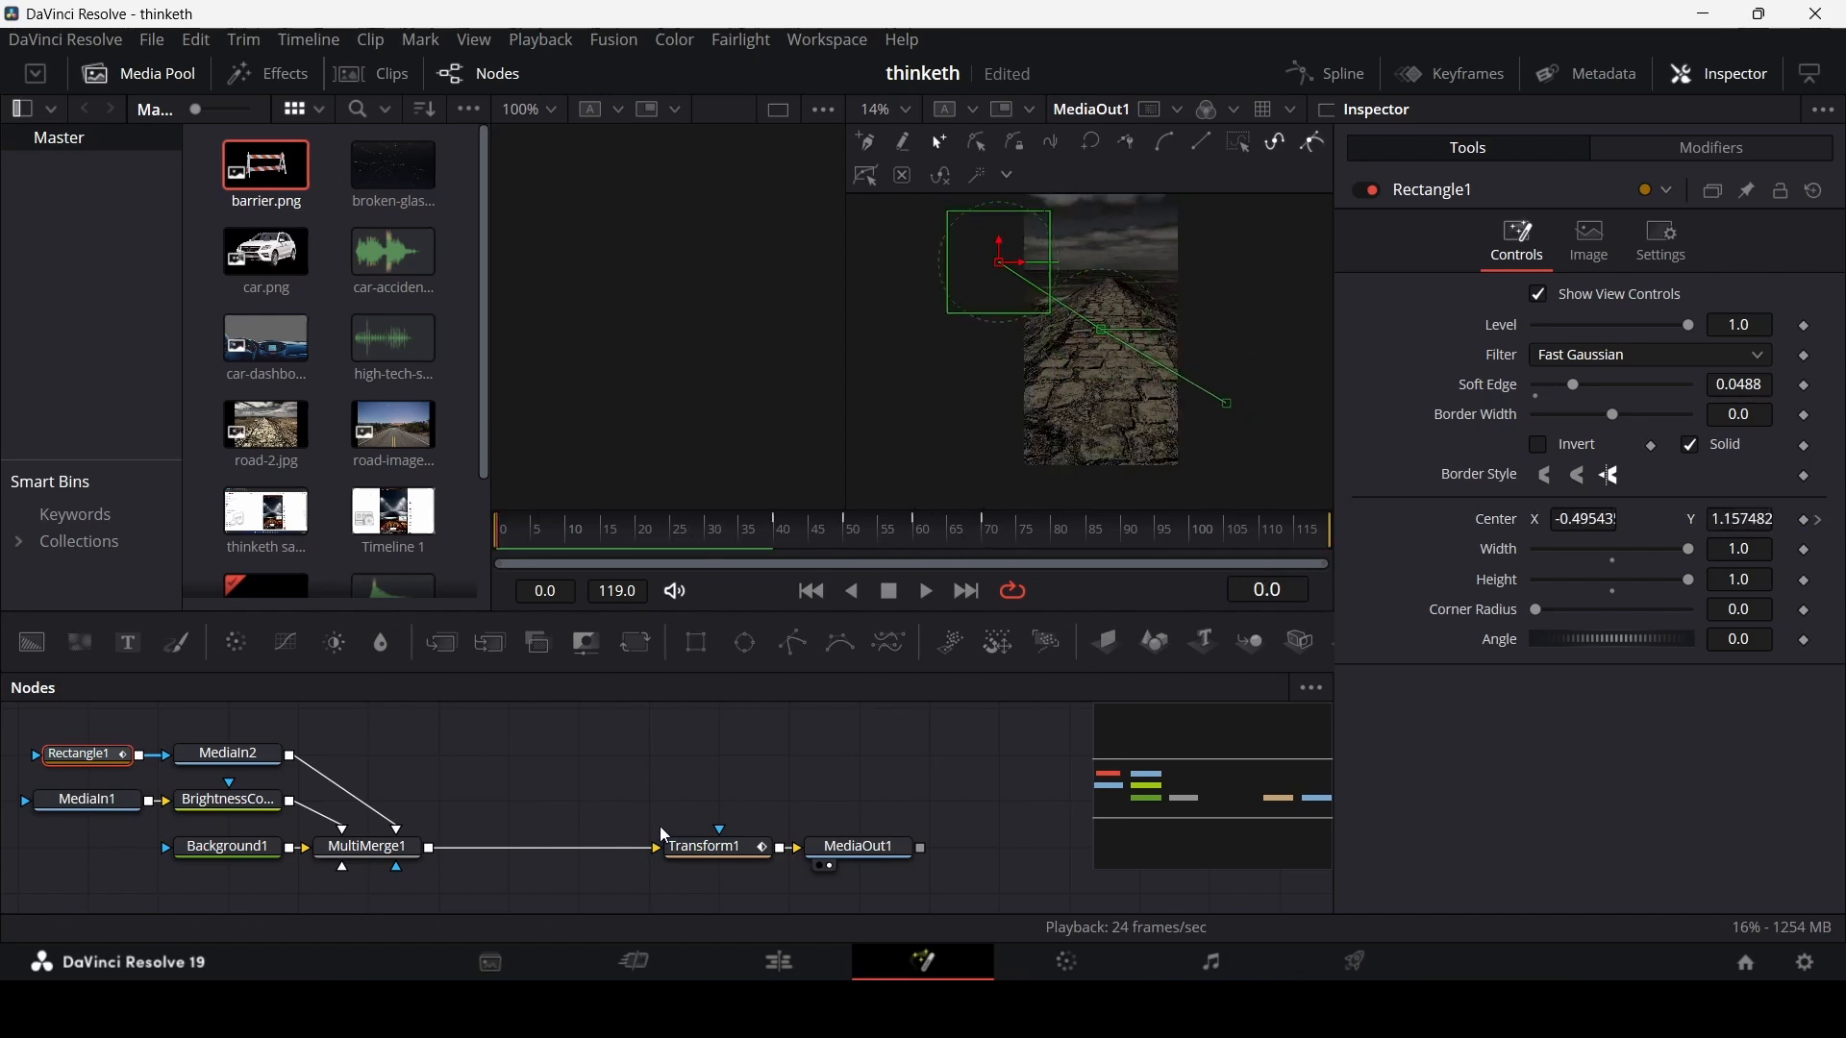
{"action": "left_click", "coordinate": [696, 764]}
{"action": "key", "text": "space"}
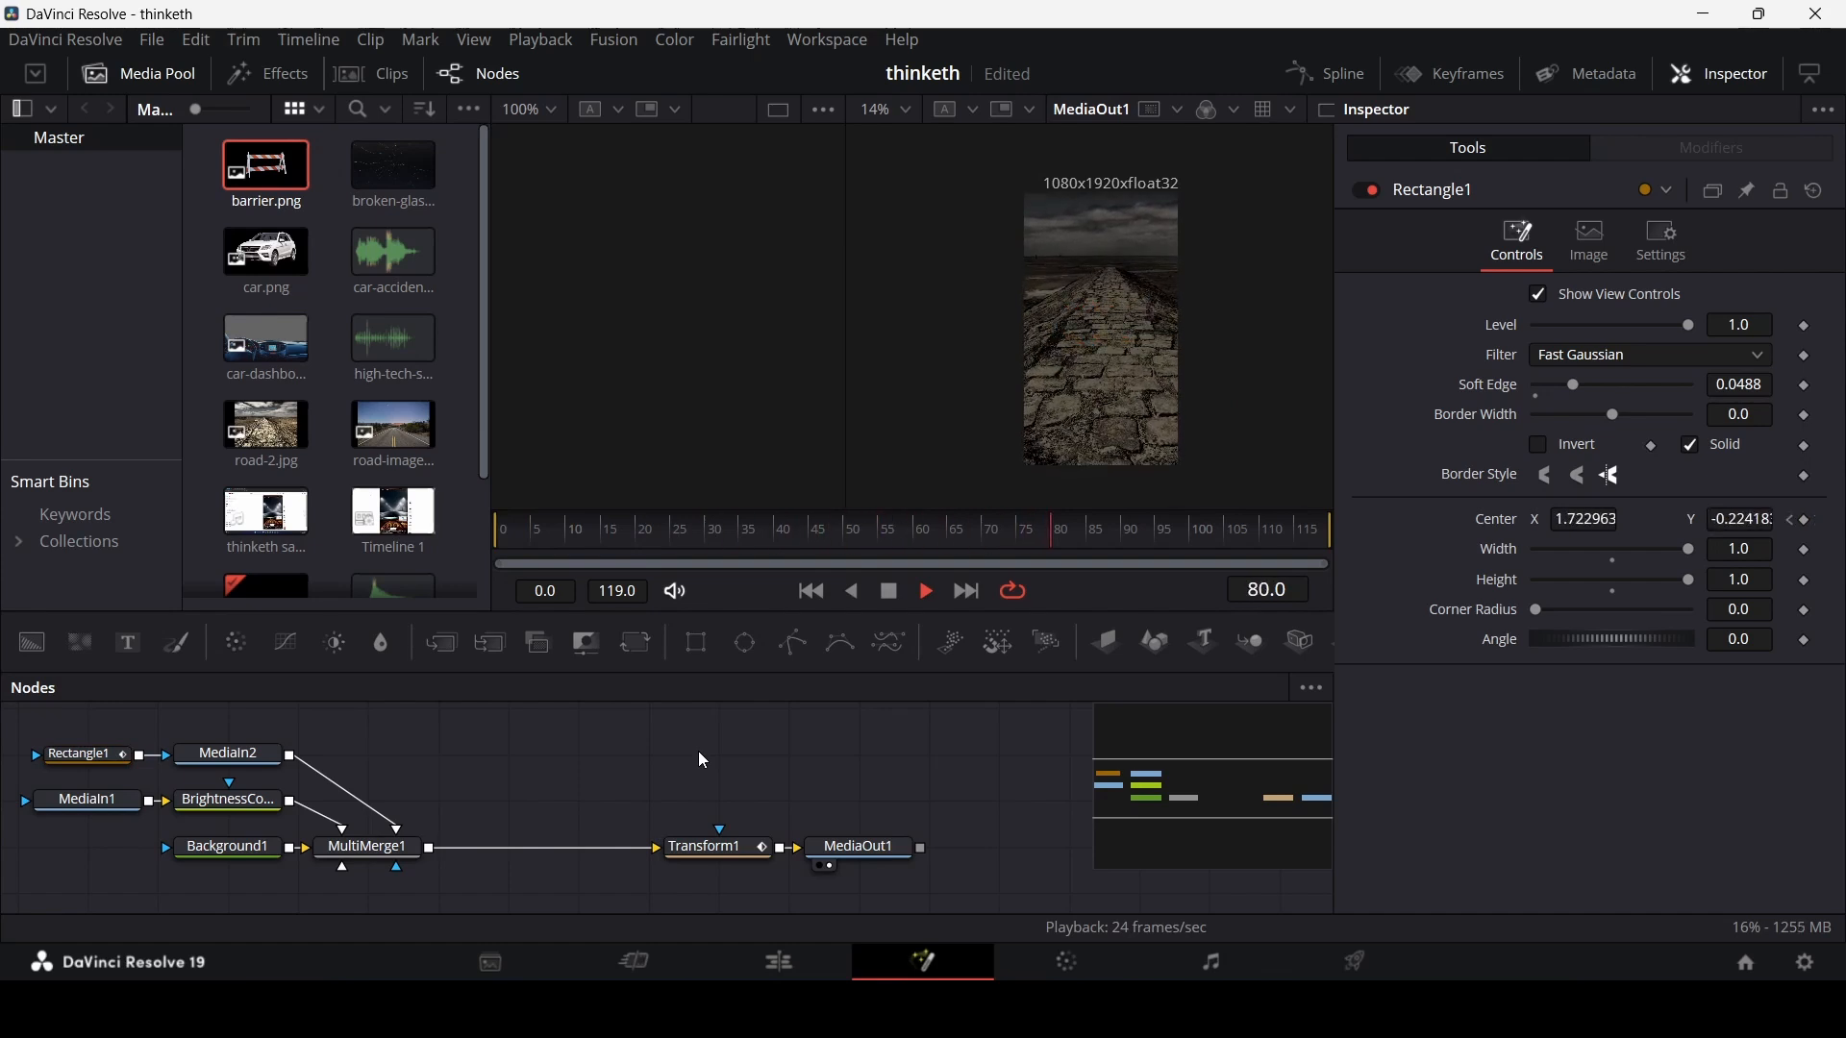
{"action": "key", "text": "space"}
- Center the Rectangle1 mask on the barrier at frames 45 and 65, and remove its center keyframes at frames 50 and 60
{"action": "left_click", "coordinate": [86, 756]}
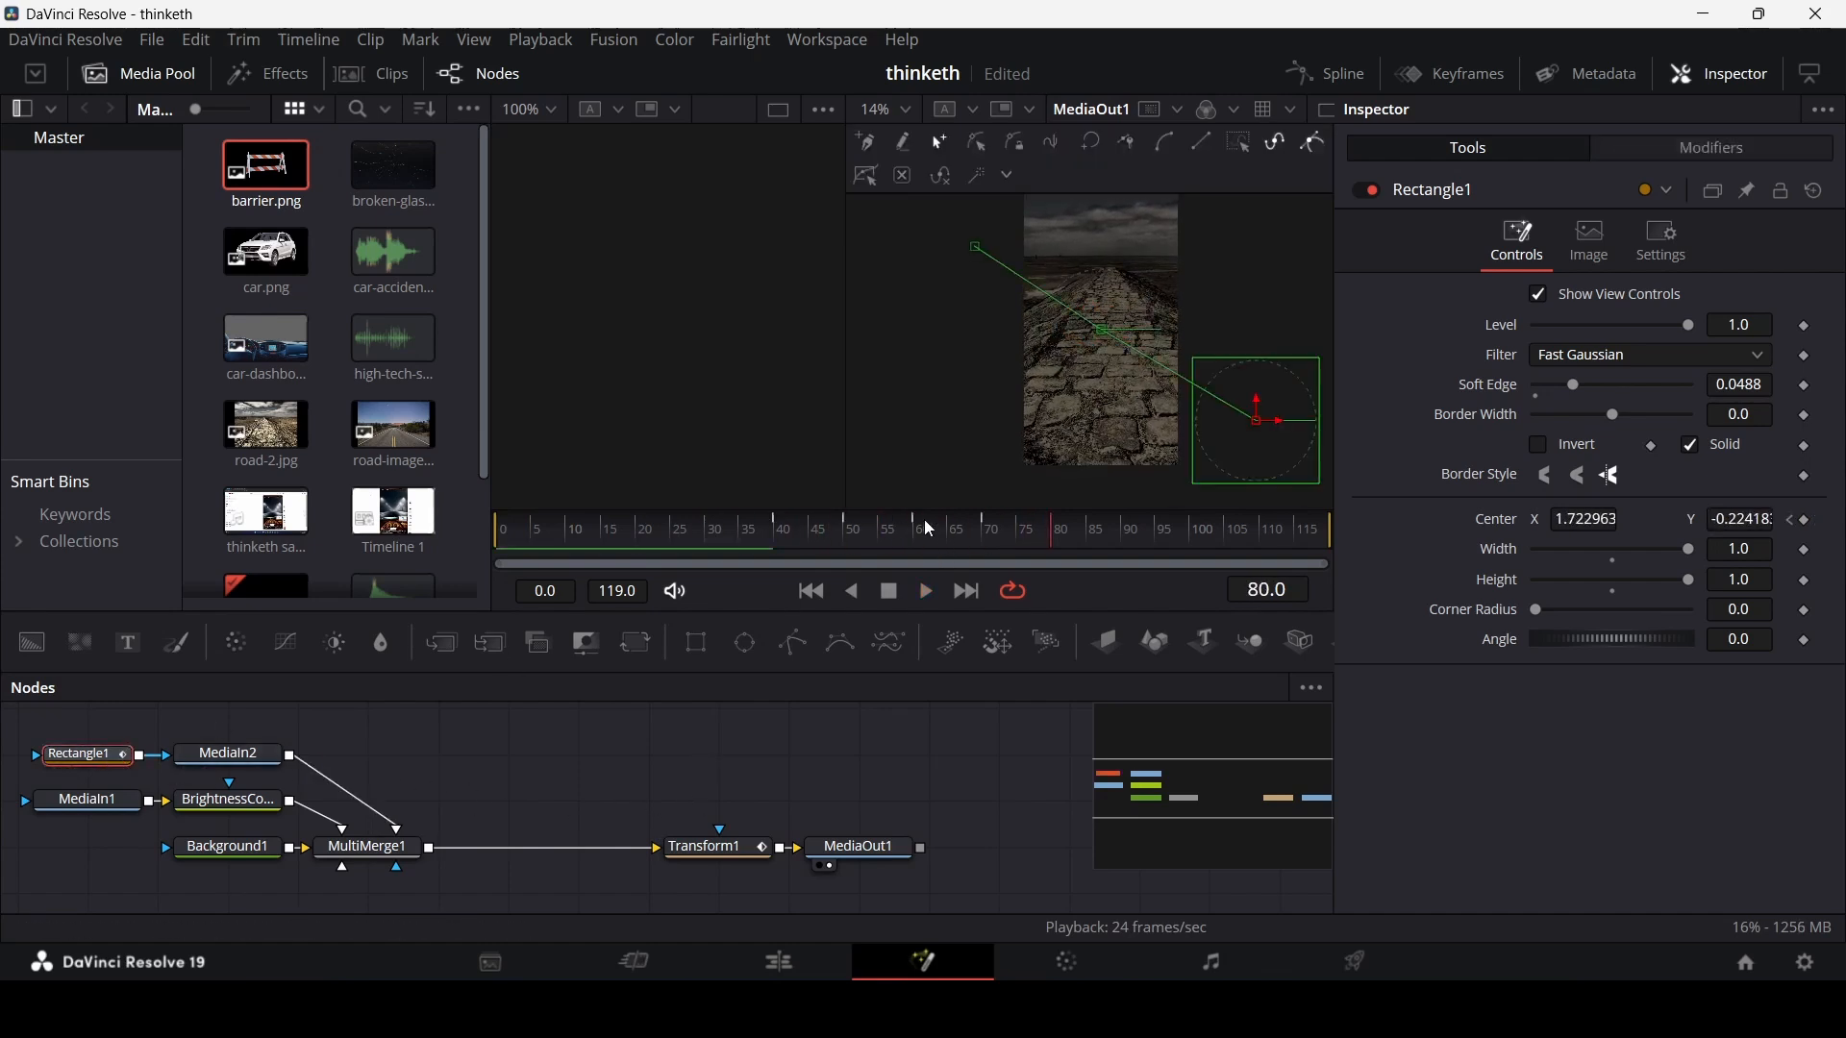
{"action": "mouse_move", "coordinate": [925, 526]}
{"action": "left_mouse_down"}
{"action": "mouse_move", "coordinate": [846, 532]}
{"action": "mouse_move", "coordinate": [953, 543]}
{"action": "left_mouse_up"}
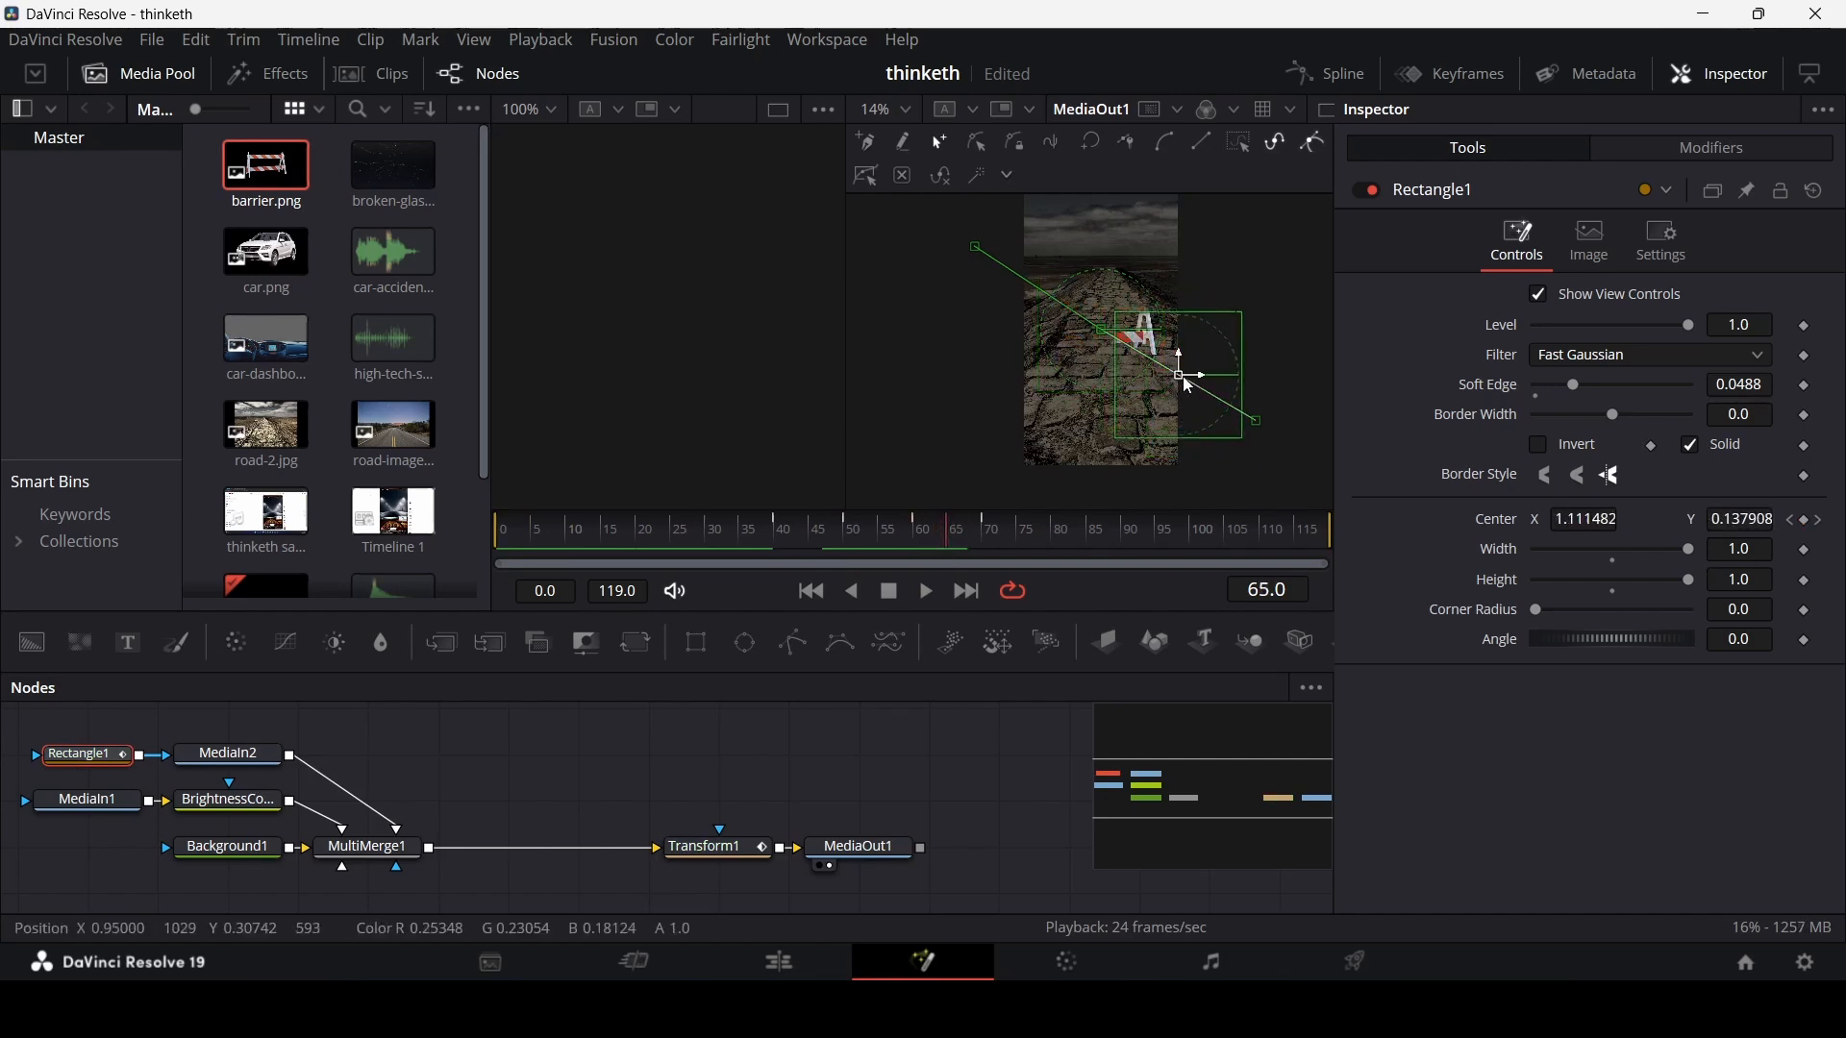
{"action": "left_click_drag", "start_coordinate": [1182, 382], "coordinate": [1102, 338]}
{"action": "left_click_drag", "start_coordinate": [931, 535], "coordinate": [812, 540]}
{"action": "left_click", "coordinate": [1808, 522]}
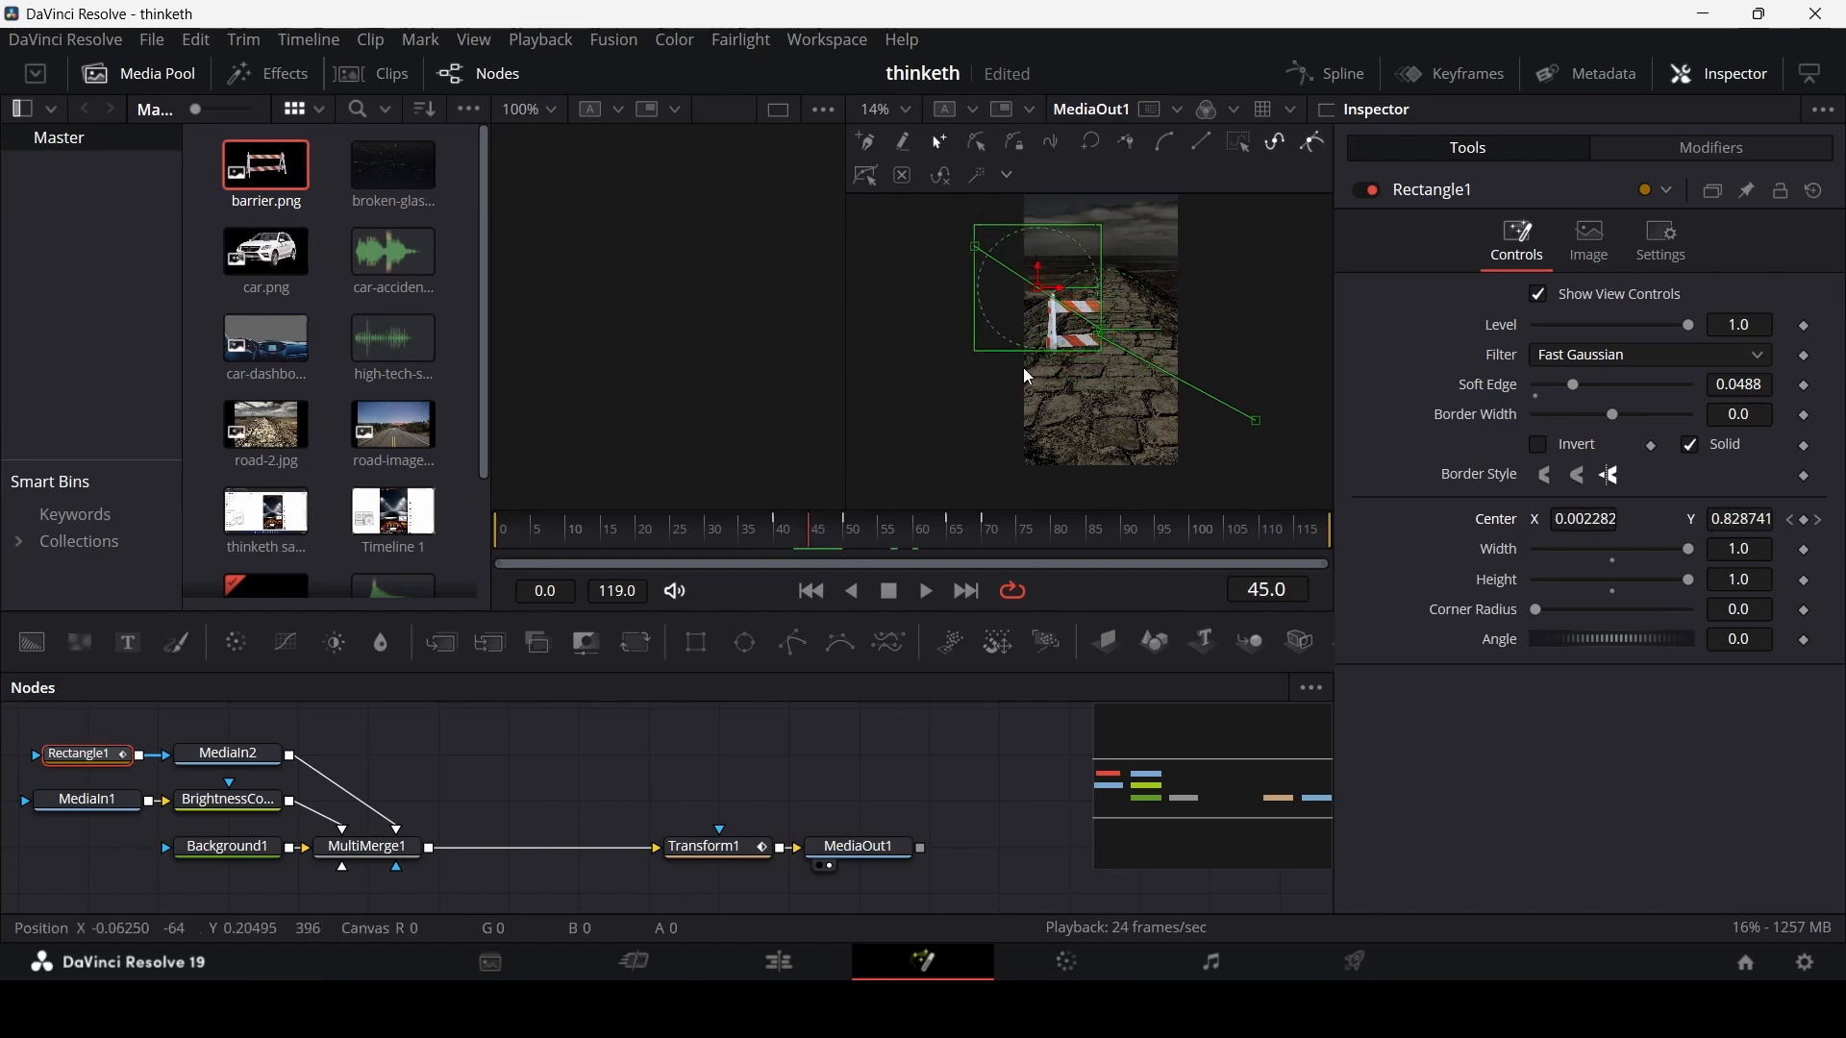
{"action": "left_click_drag", "start_coordinate": [1036, 291], "coordinate": [1107, 340]}
{"action": "left_click", "coordinate": [854, 541]}
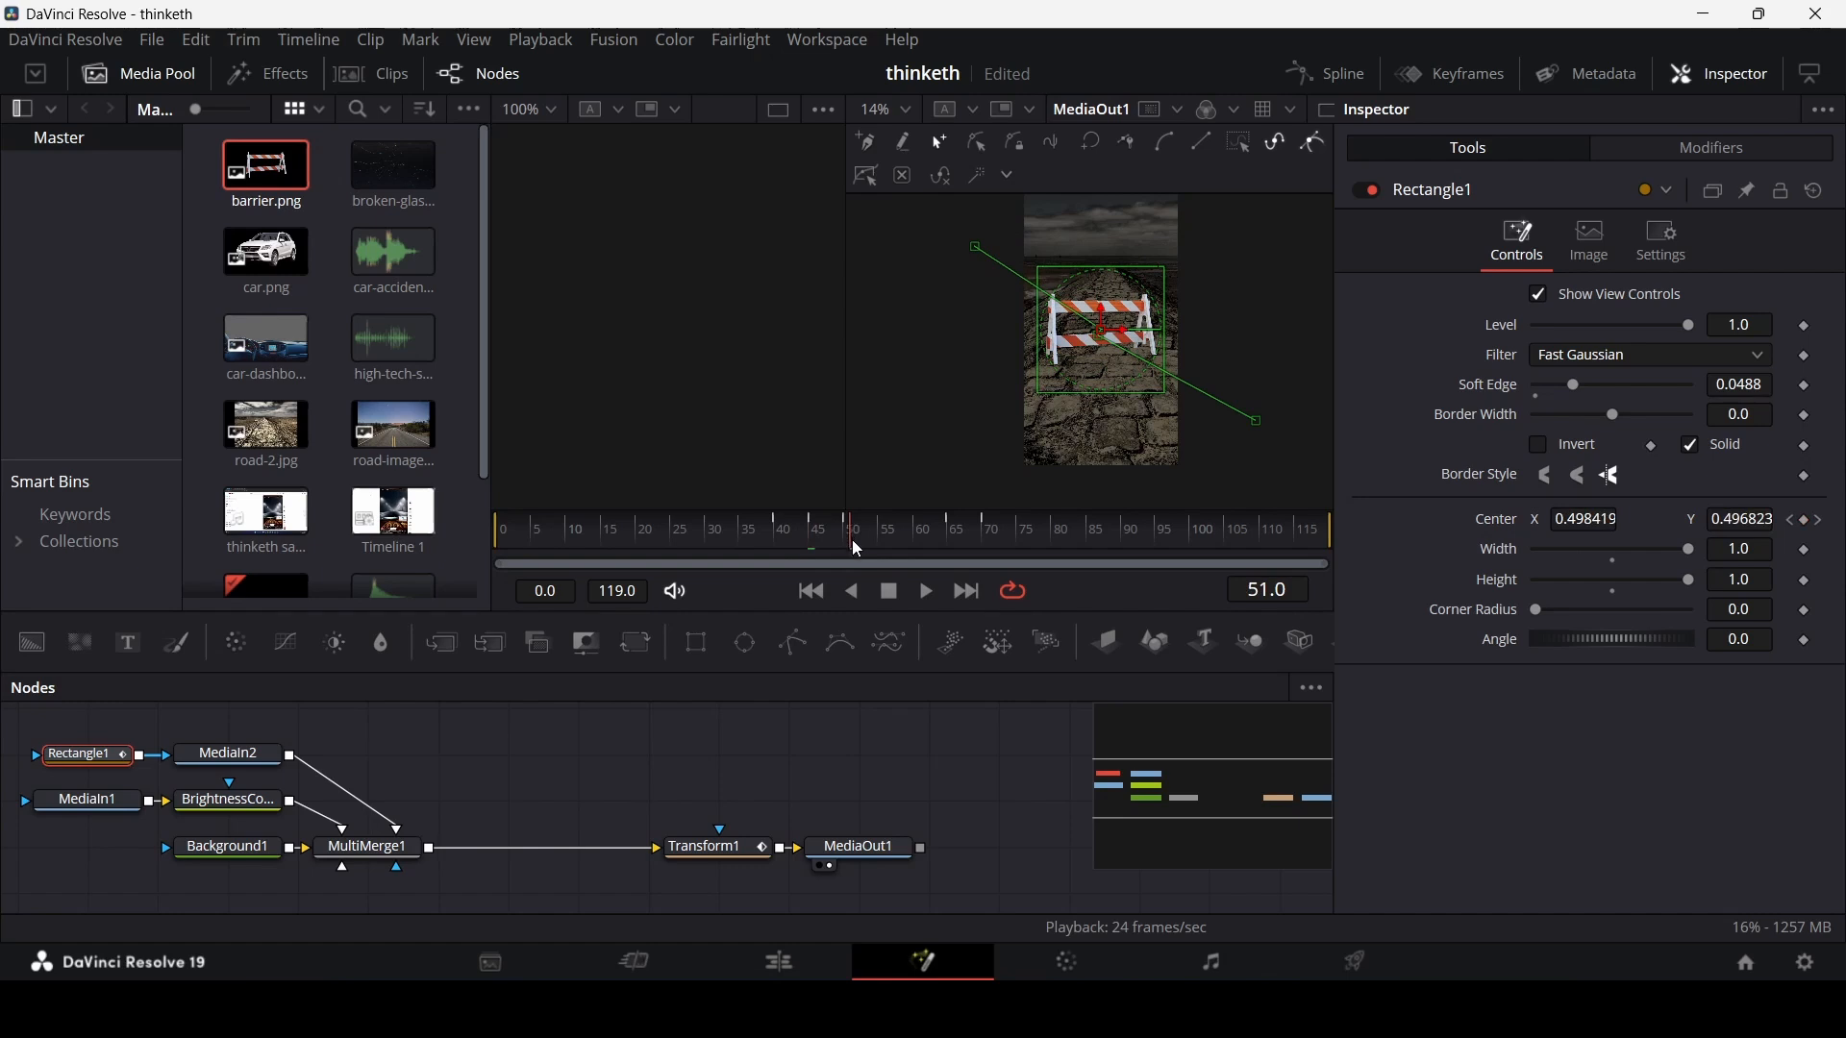
{"action": "left_click", "coordinate": [847, 531]}
{"action": "left_click", "coordinate": [1807, 521]}
- Play the retimed barrier reveal and set Rectangle1's soft edge to 0.1071
{"action": "left_click", "coordinate": [707, 535]}
{"action": "left_click", "coordinate": [788, 796]}
{"action": "key", "text": "space"}
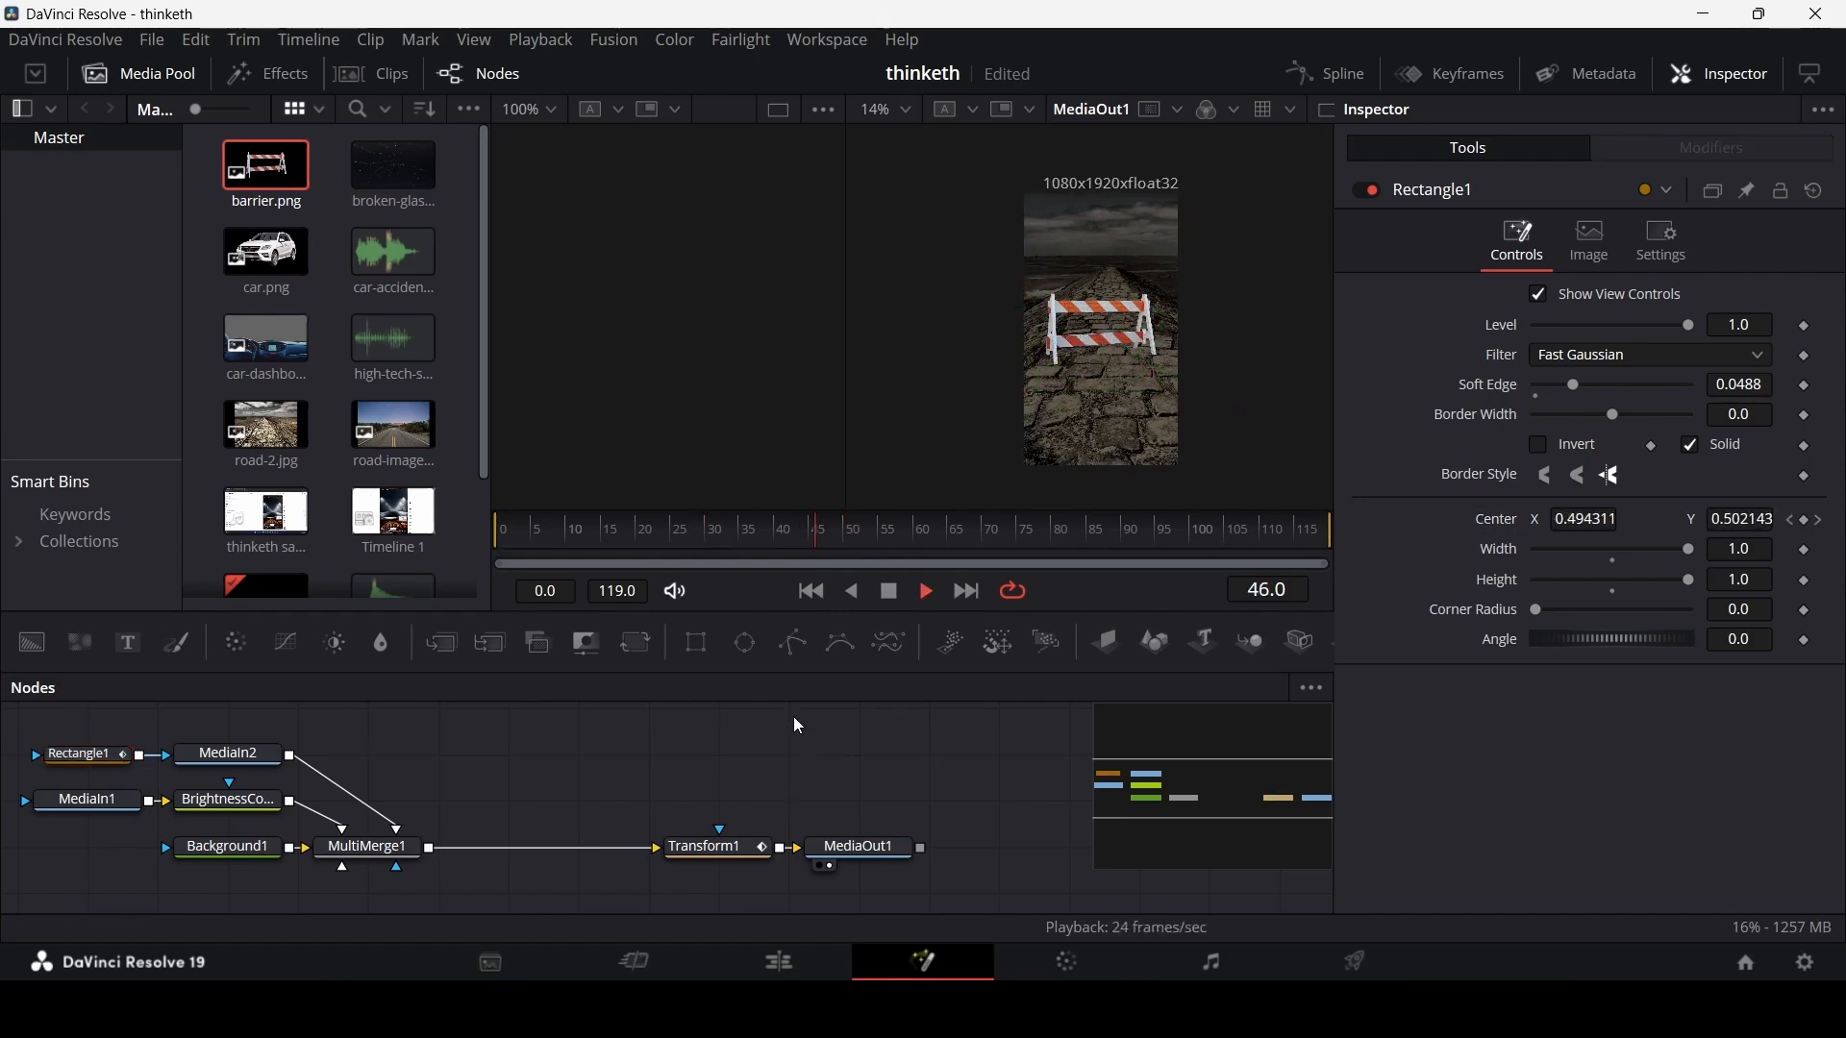
{"action": "key", "text": "space"}
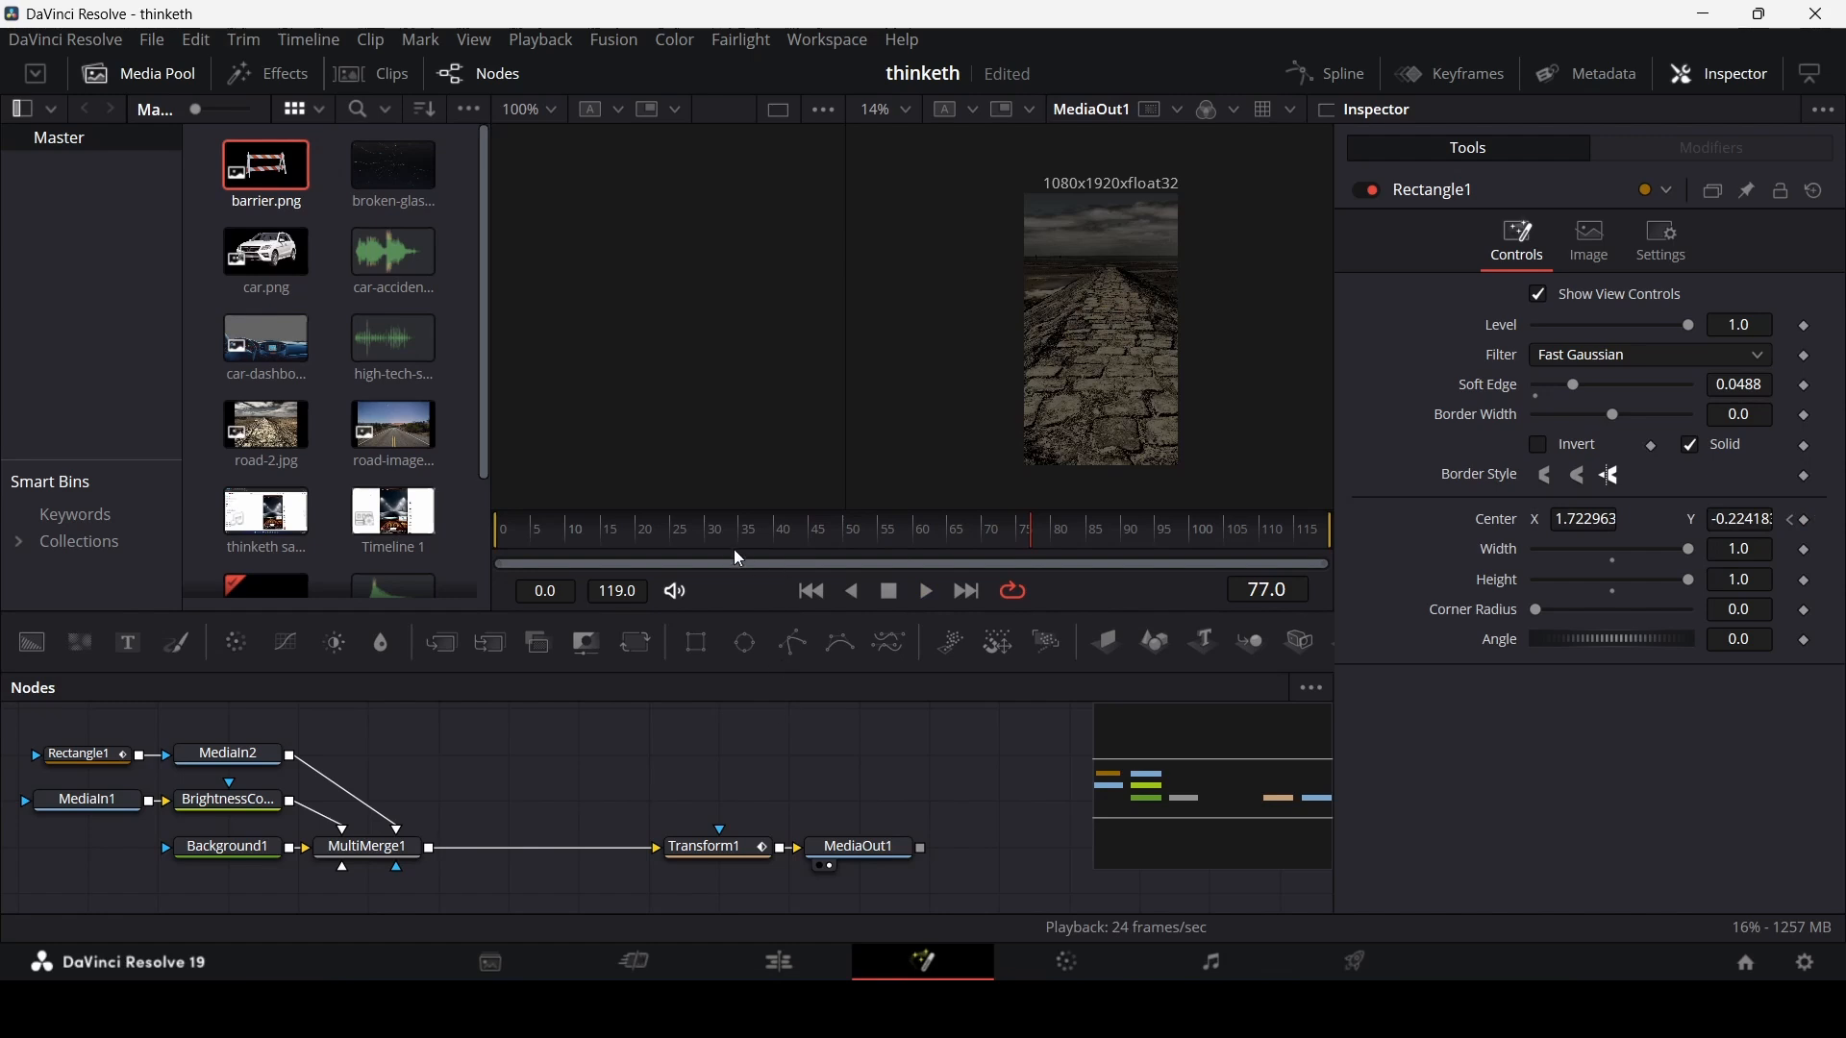
{"action": "left_click_drag", "start_coordinate": [834, 531], "coordinate": [788, 535]}
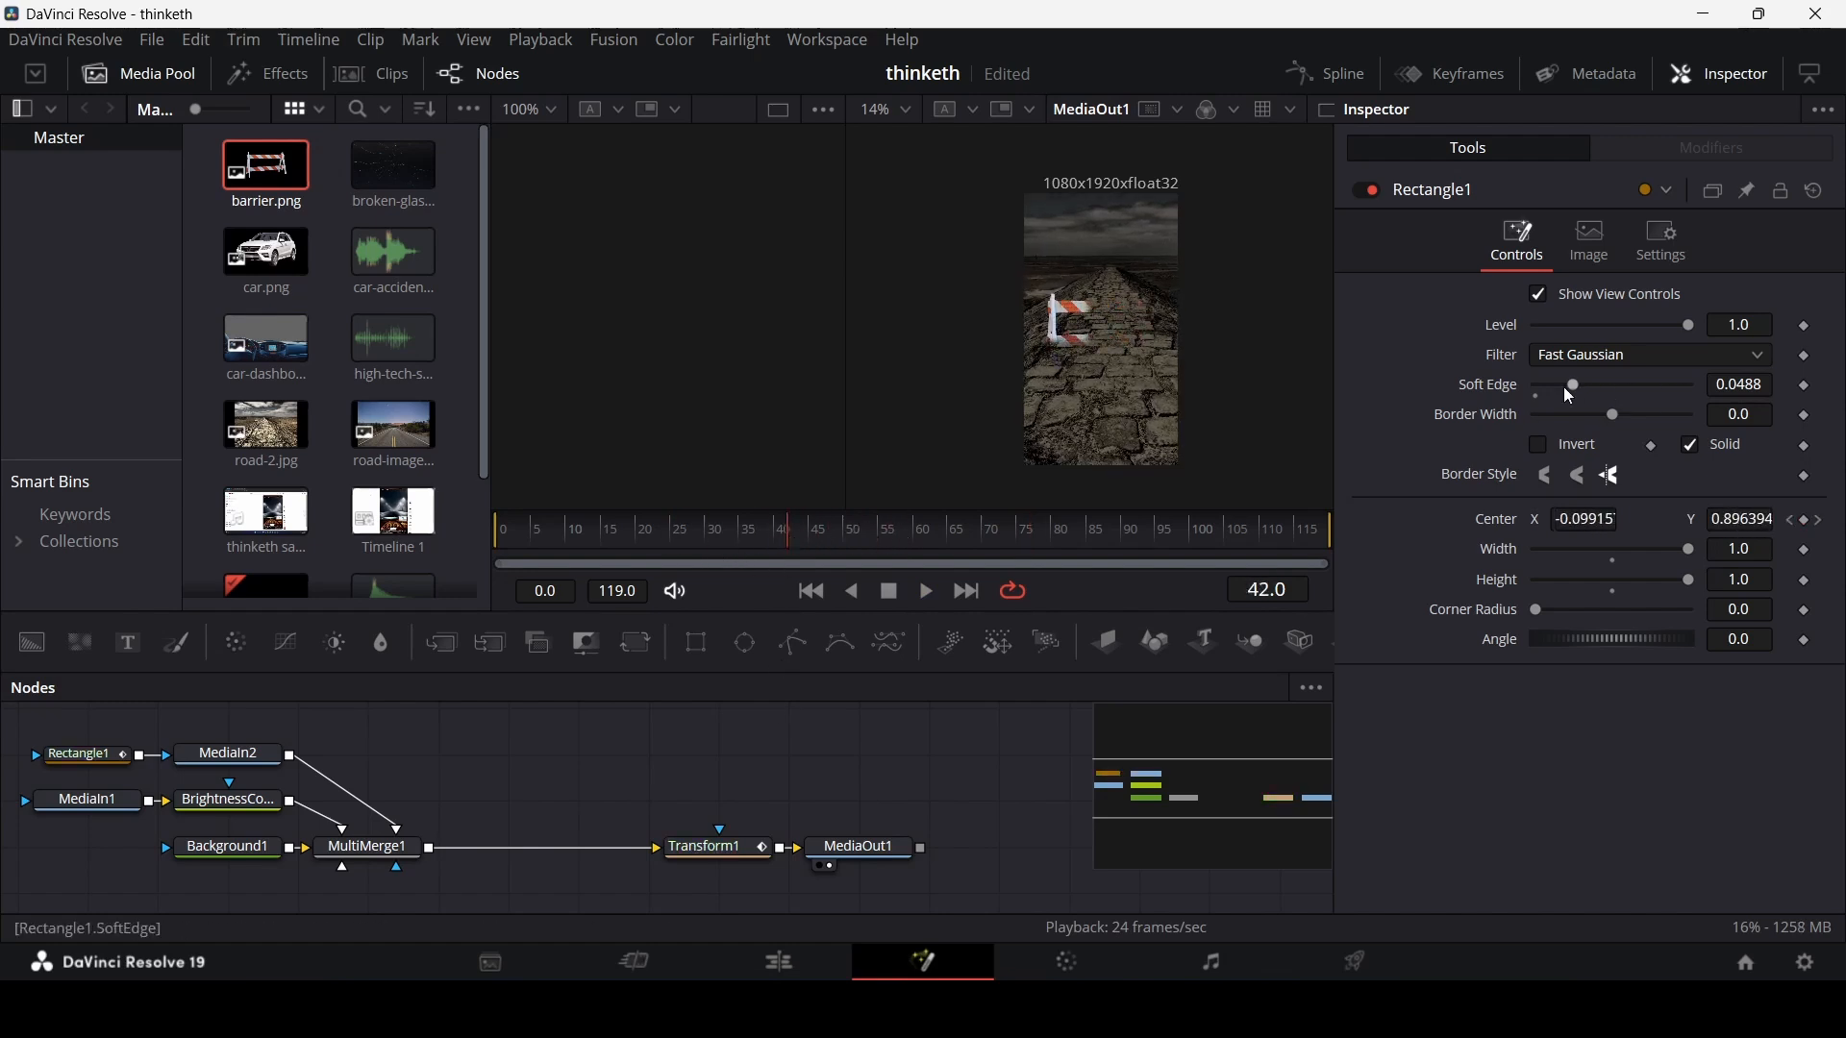
{"action": "left_click_drag", "start_coordinate": [1564, 387], "coordinate": [1598, 386]}
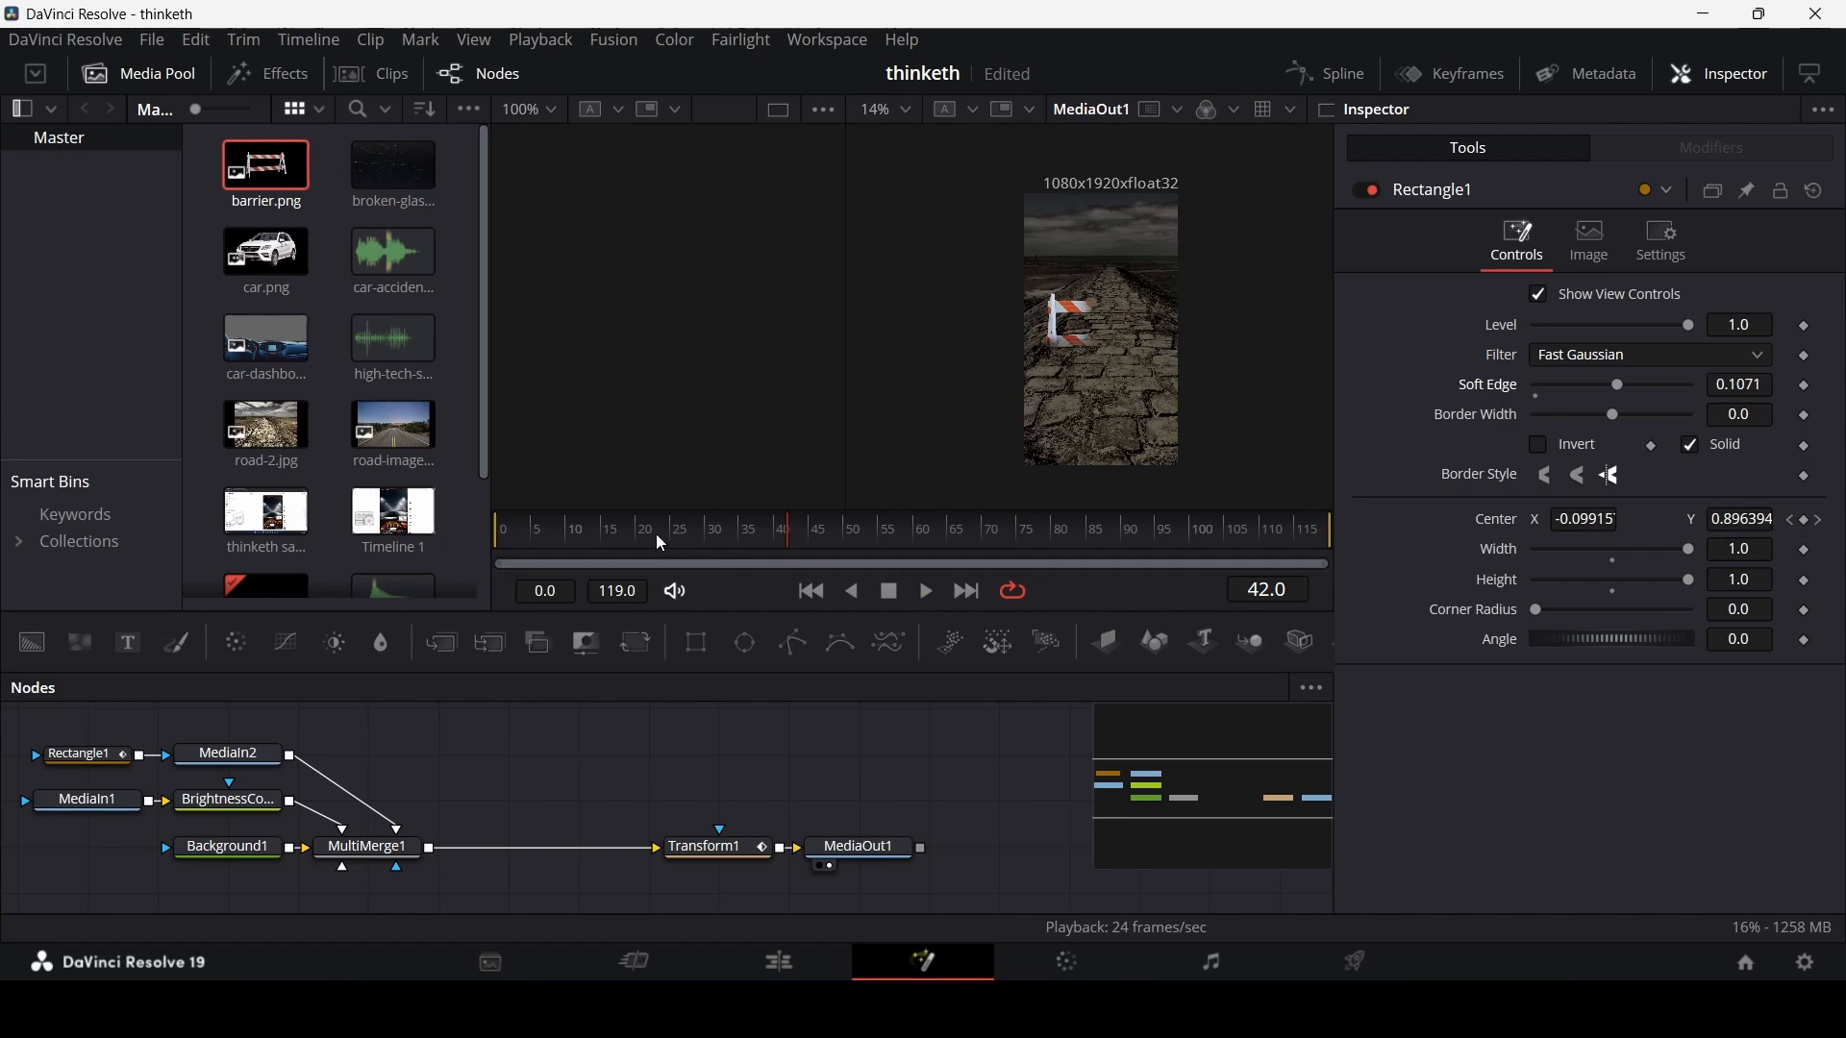
{"action": "left_click_drag", "start_coordinate": [657, 536], "coordinate": [833, 536]}
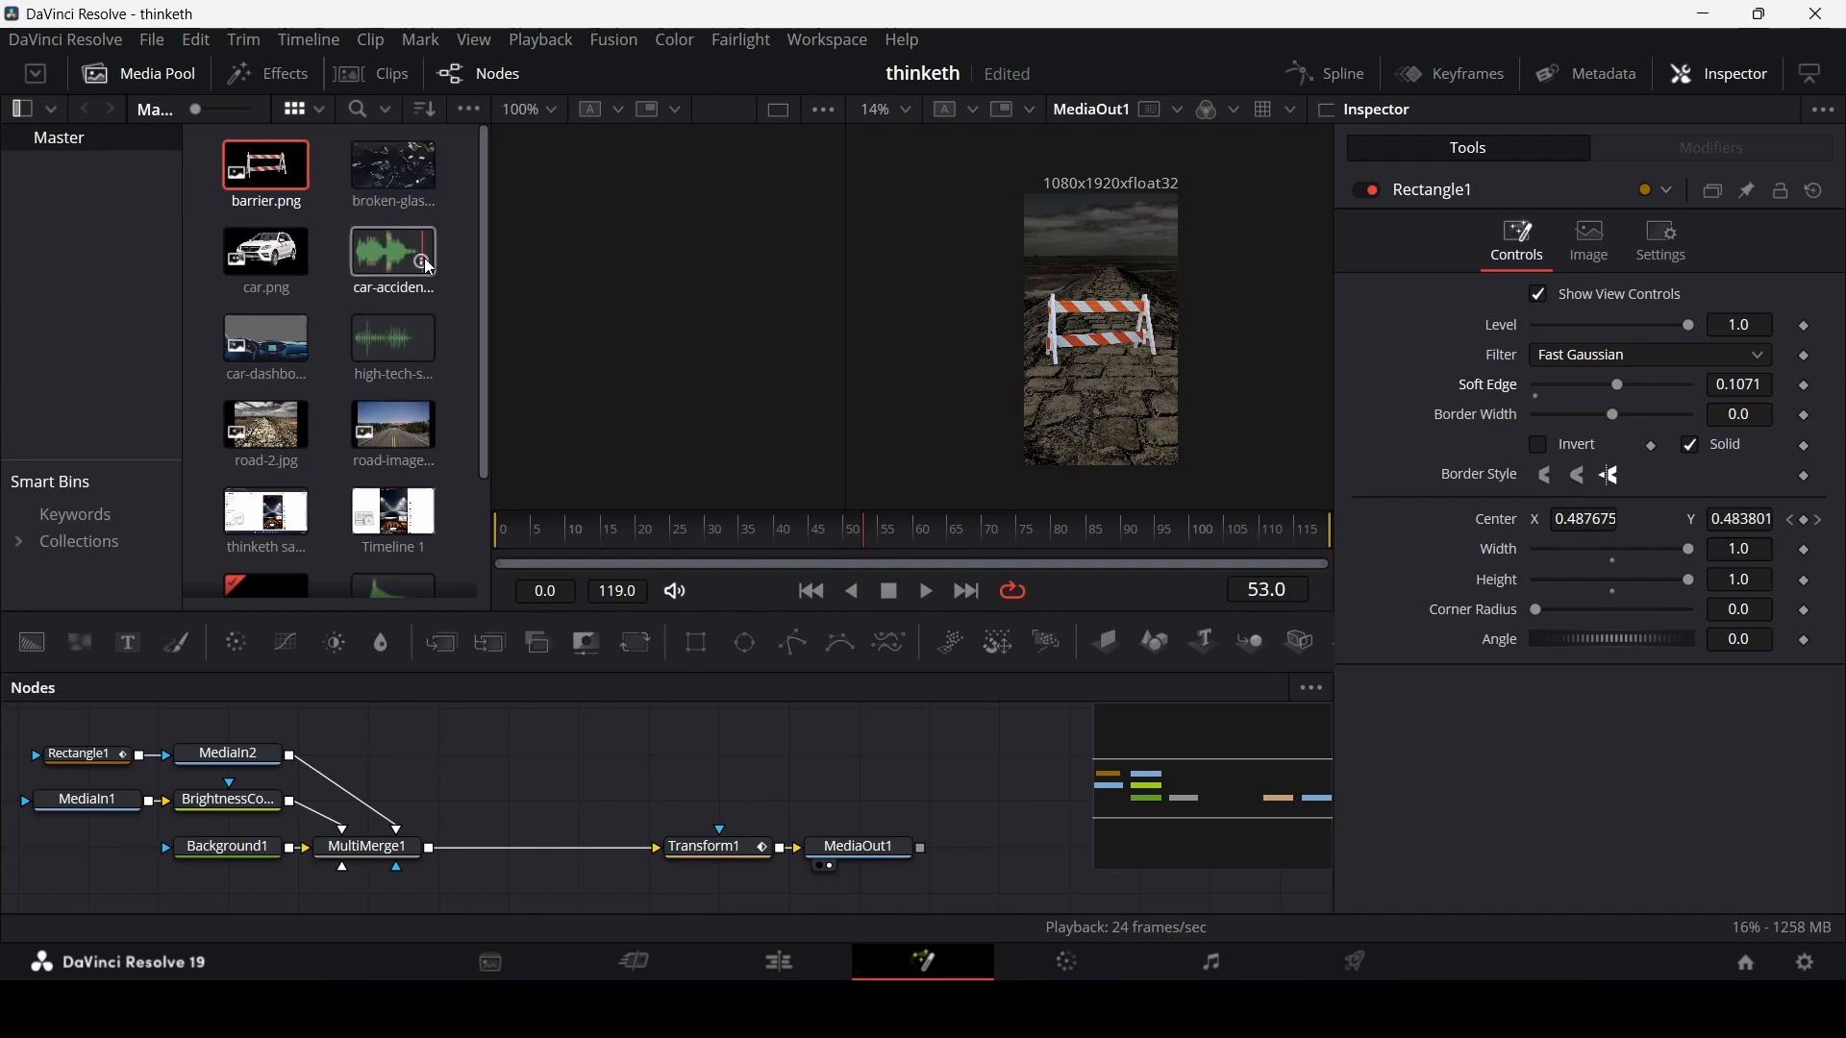
- Add warning.png from the media pool as a new layer of MultiMerge1
{"action": "scroll", "coordinate": [460, 306], "scroll_direction": "down", "scroll_amount": 2}
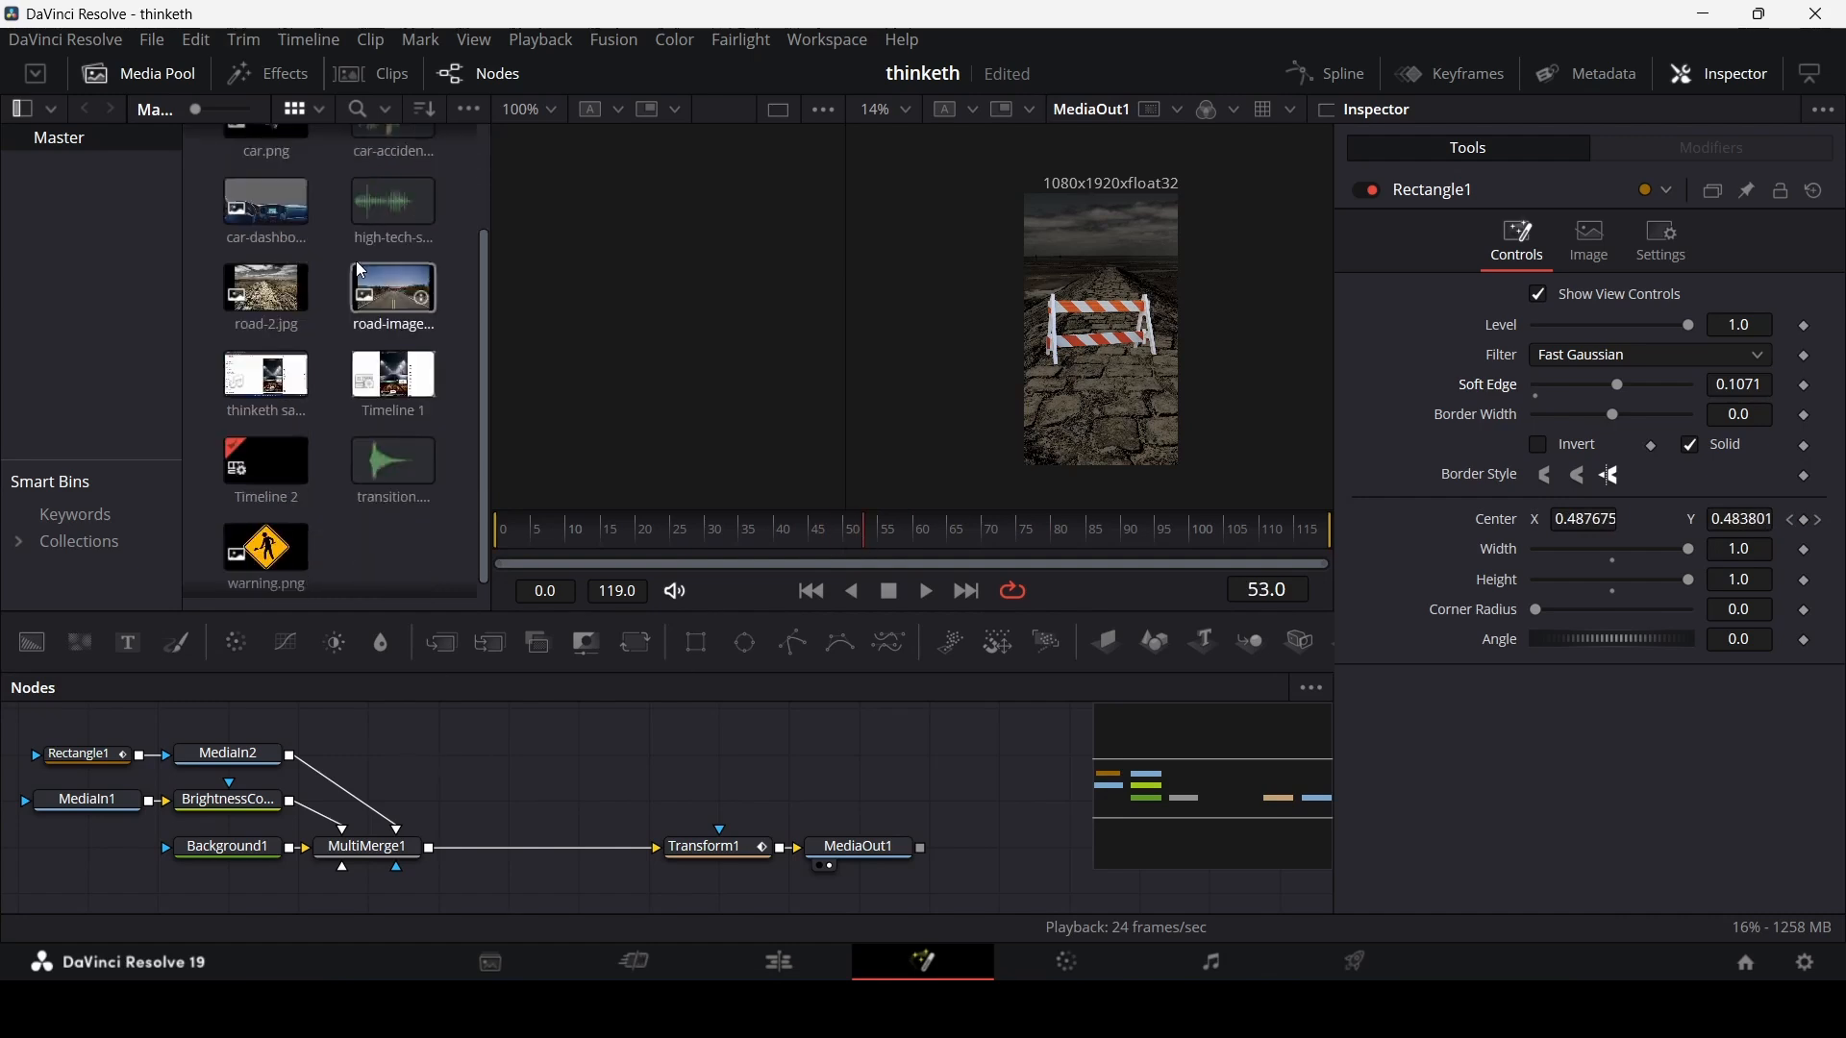
{"action": "scroll", "coordinate": [331, 325], "scroll_direction": "up", "scroll_amount": 3}
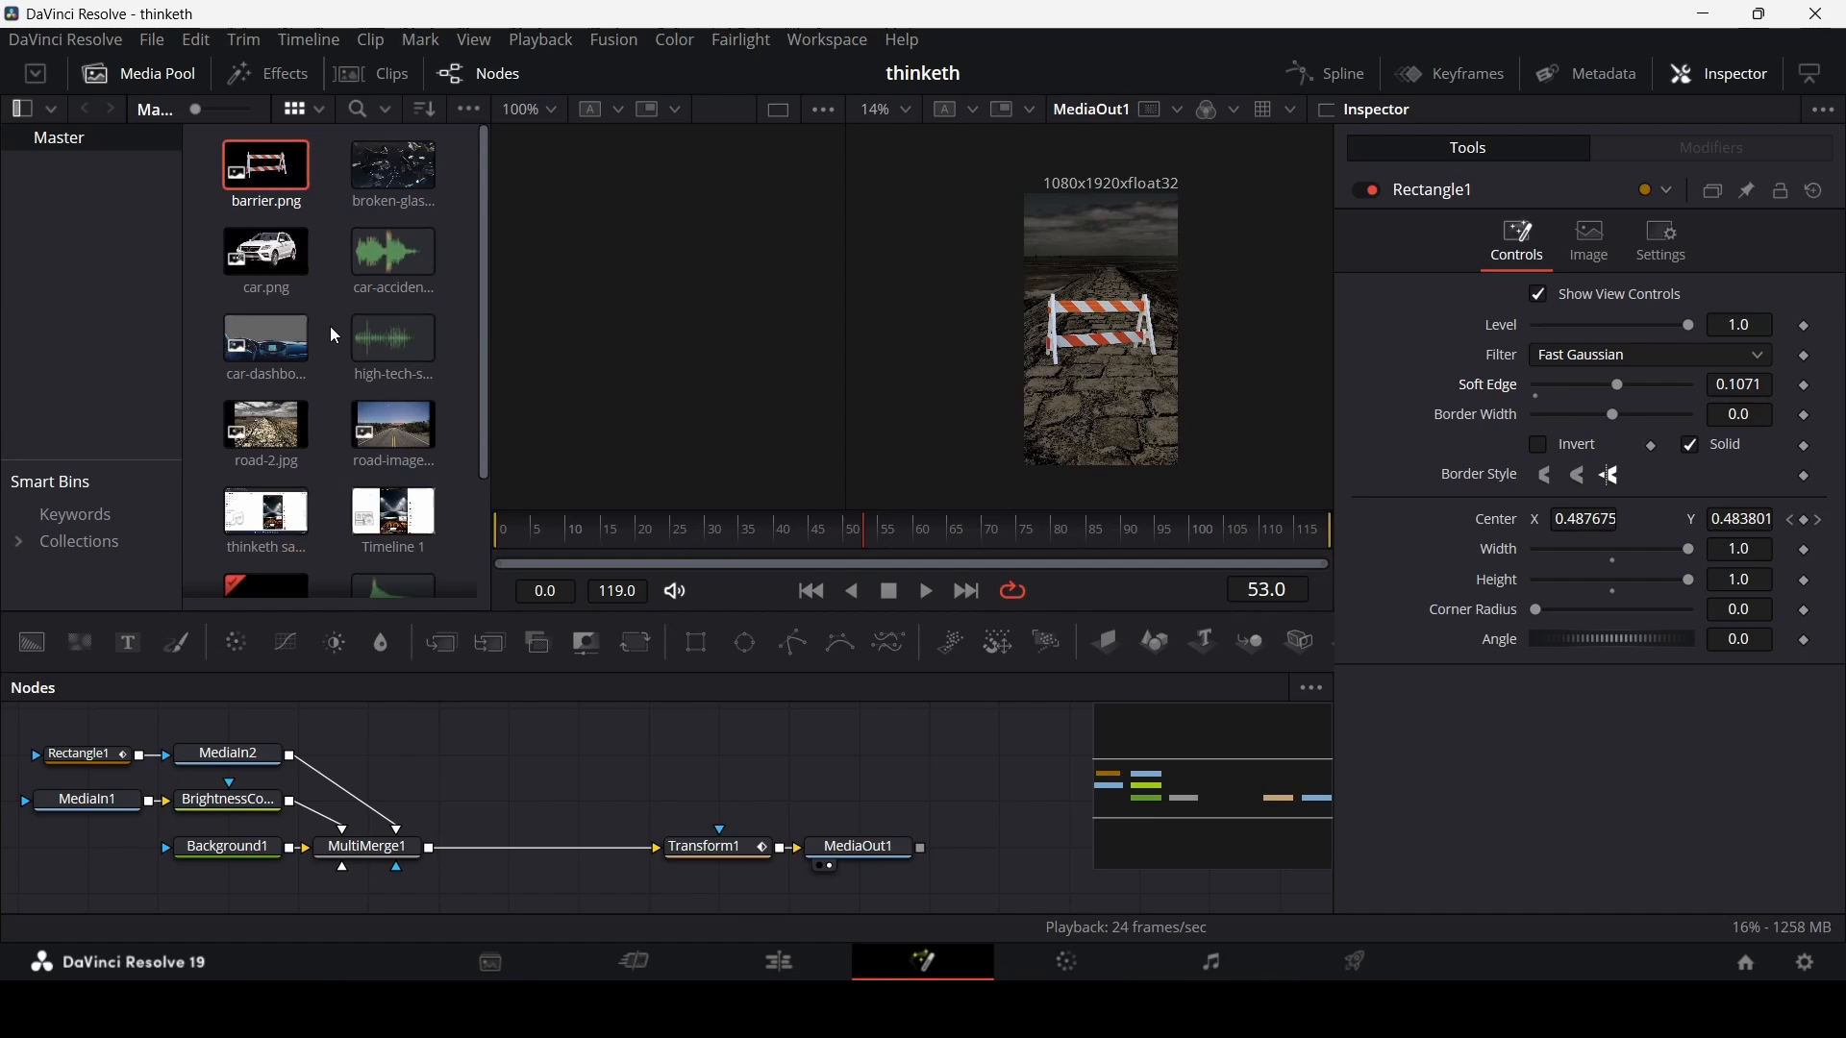
{"action": "scroll", "coordinate": [333, 335], "scroll_direction": "down", "scroll_amount": 3}
{"action": "left_click_drag", "start_coordinate": [268, 532], "coordinate": [409, 877]}
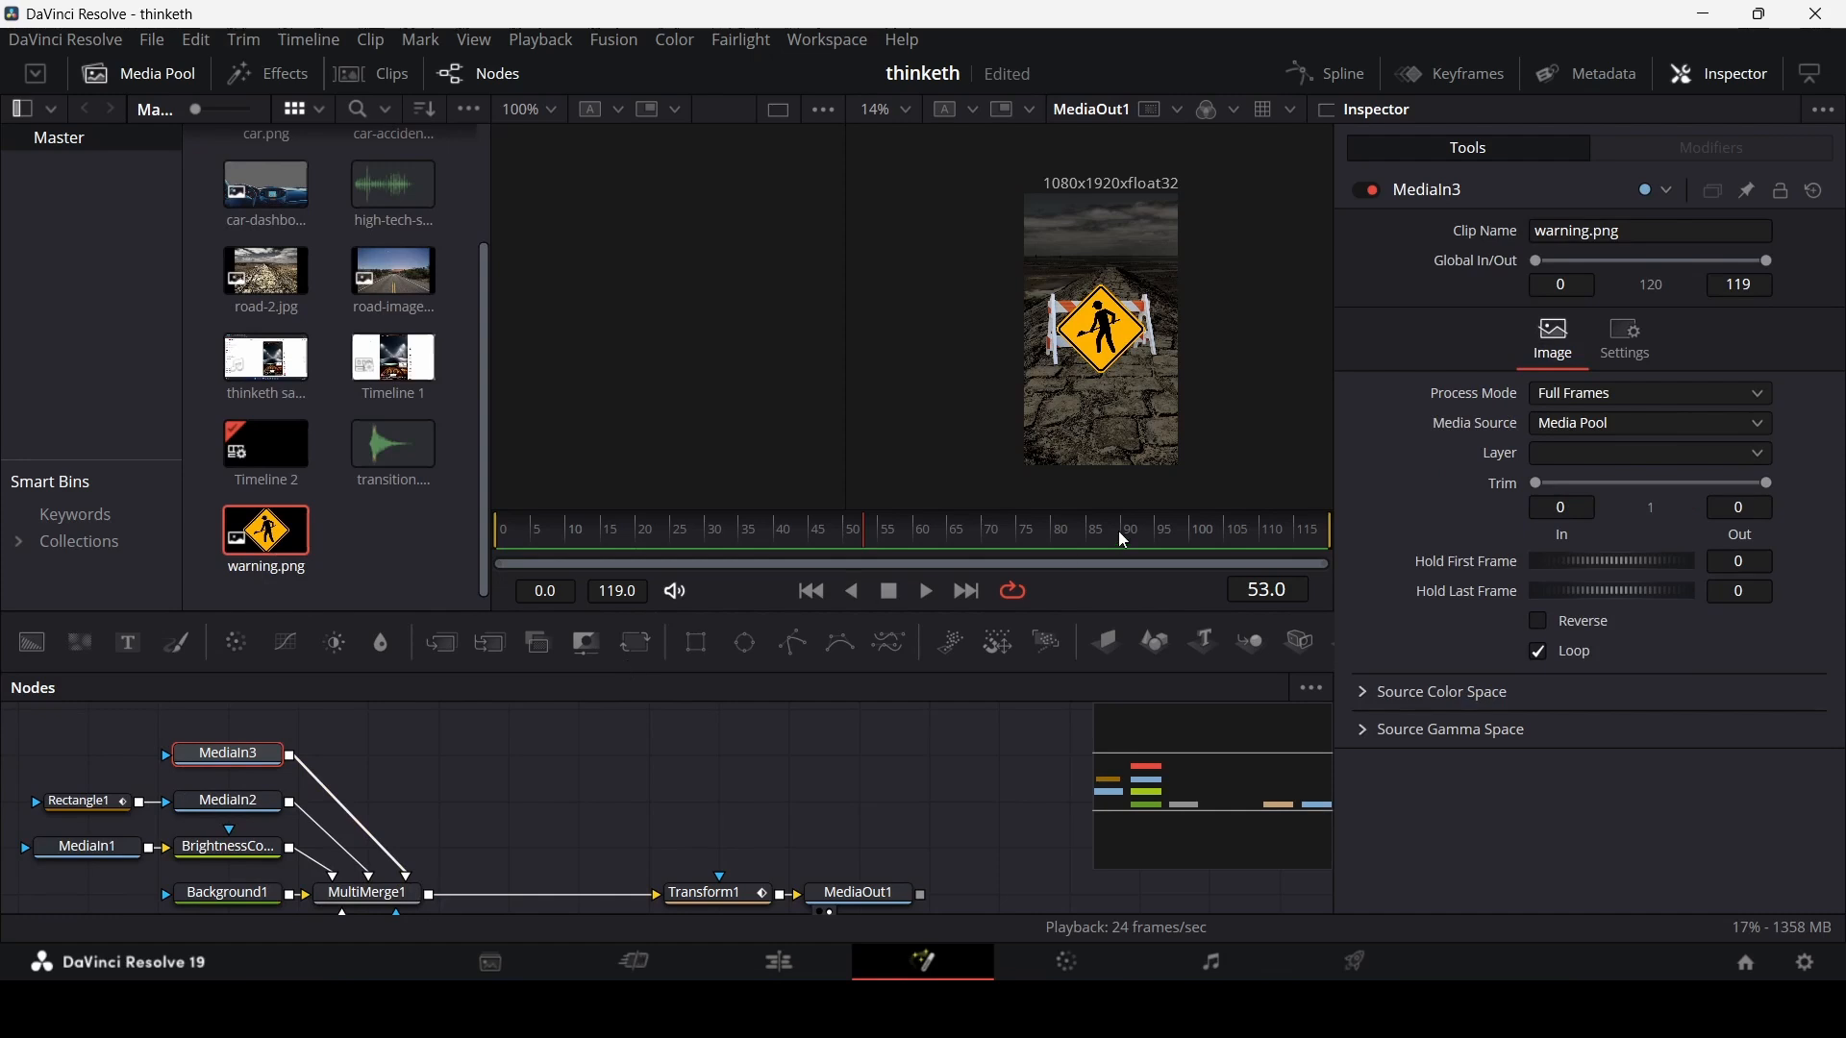
- Mask MediaIn3 with a Rectangle node of width and height 1.0 and soft edge 0.1118
{"action": "mouse_move", "coordinate": [1000, 532]}
{"action": "left_mouse_down"}
{"action": "mouse_move", "coordinate": [1042, 532]}
{"action": "mouse_move", "coordinate": [787, 544]}
{"action": "mouse_move", "coordinate": [980, 556]}
{"action": "left_mouse_up"}
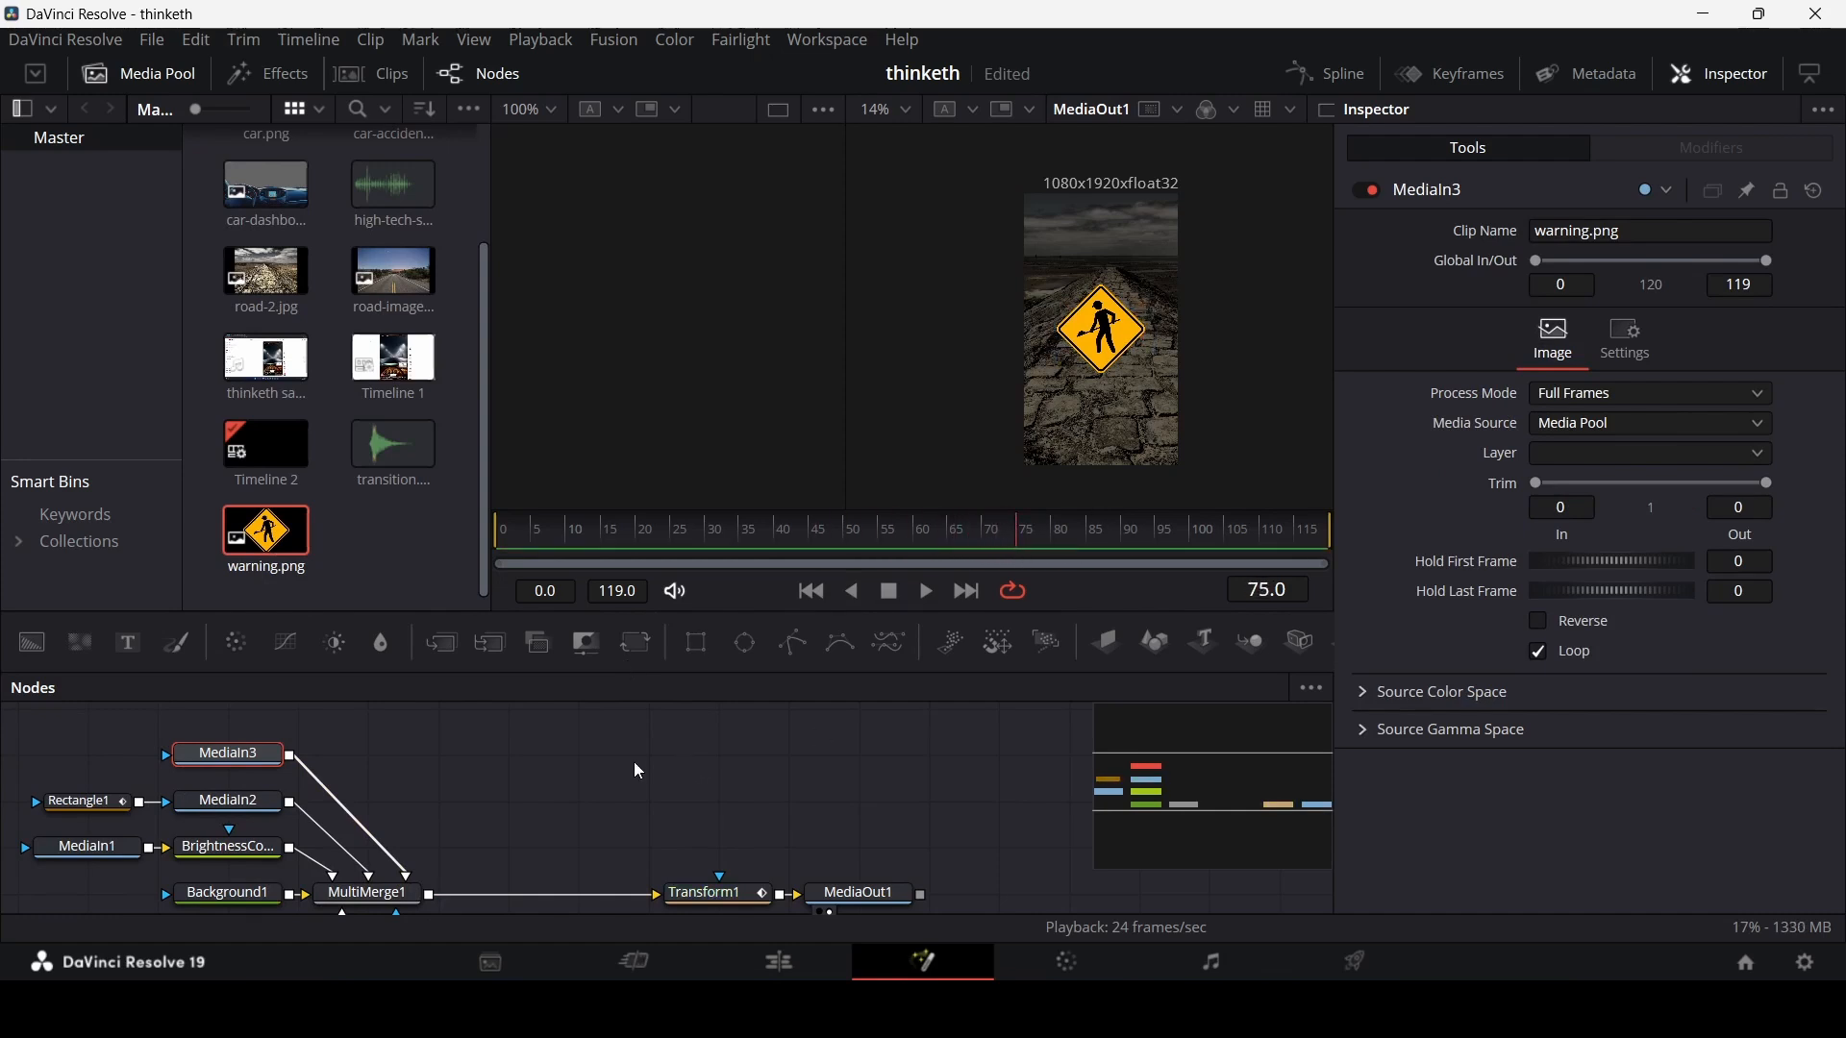
{"action": "left_click_drag", "start_coordinate": [700, 645], "coordinate": [166, 770]}
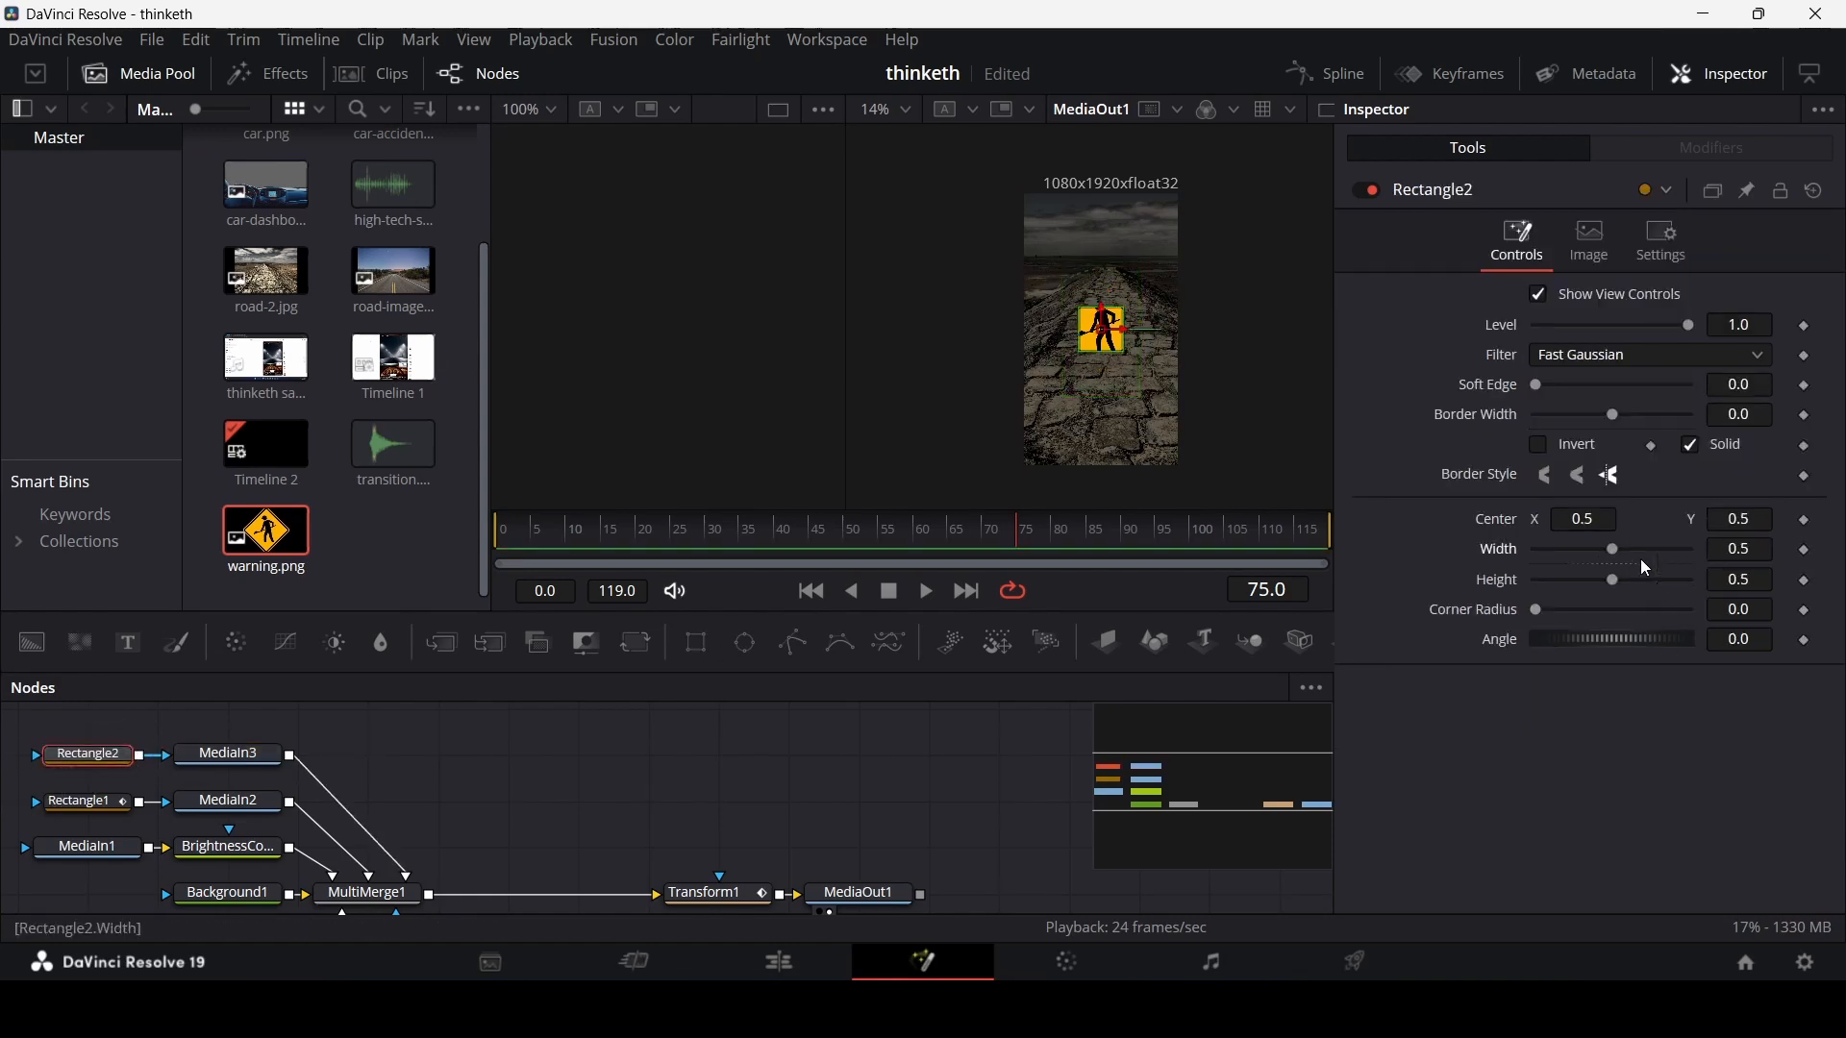
{"action": "left_click_drag", "start_coordinate": [1632, 555], "coordinate": [1736, 587]}
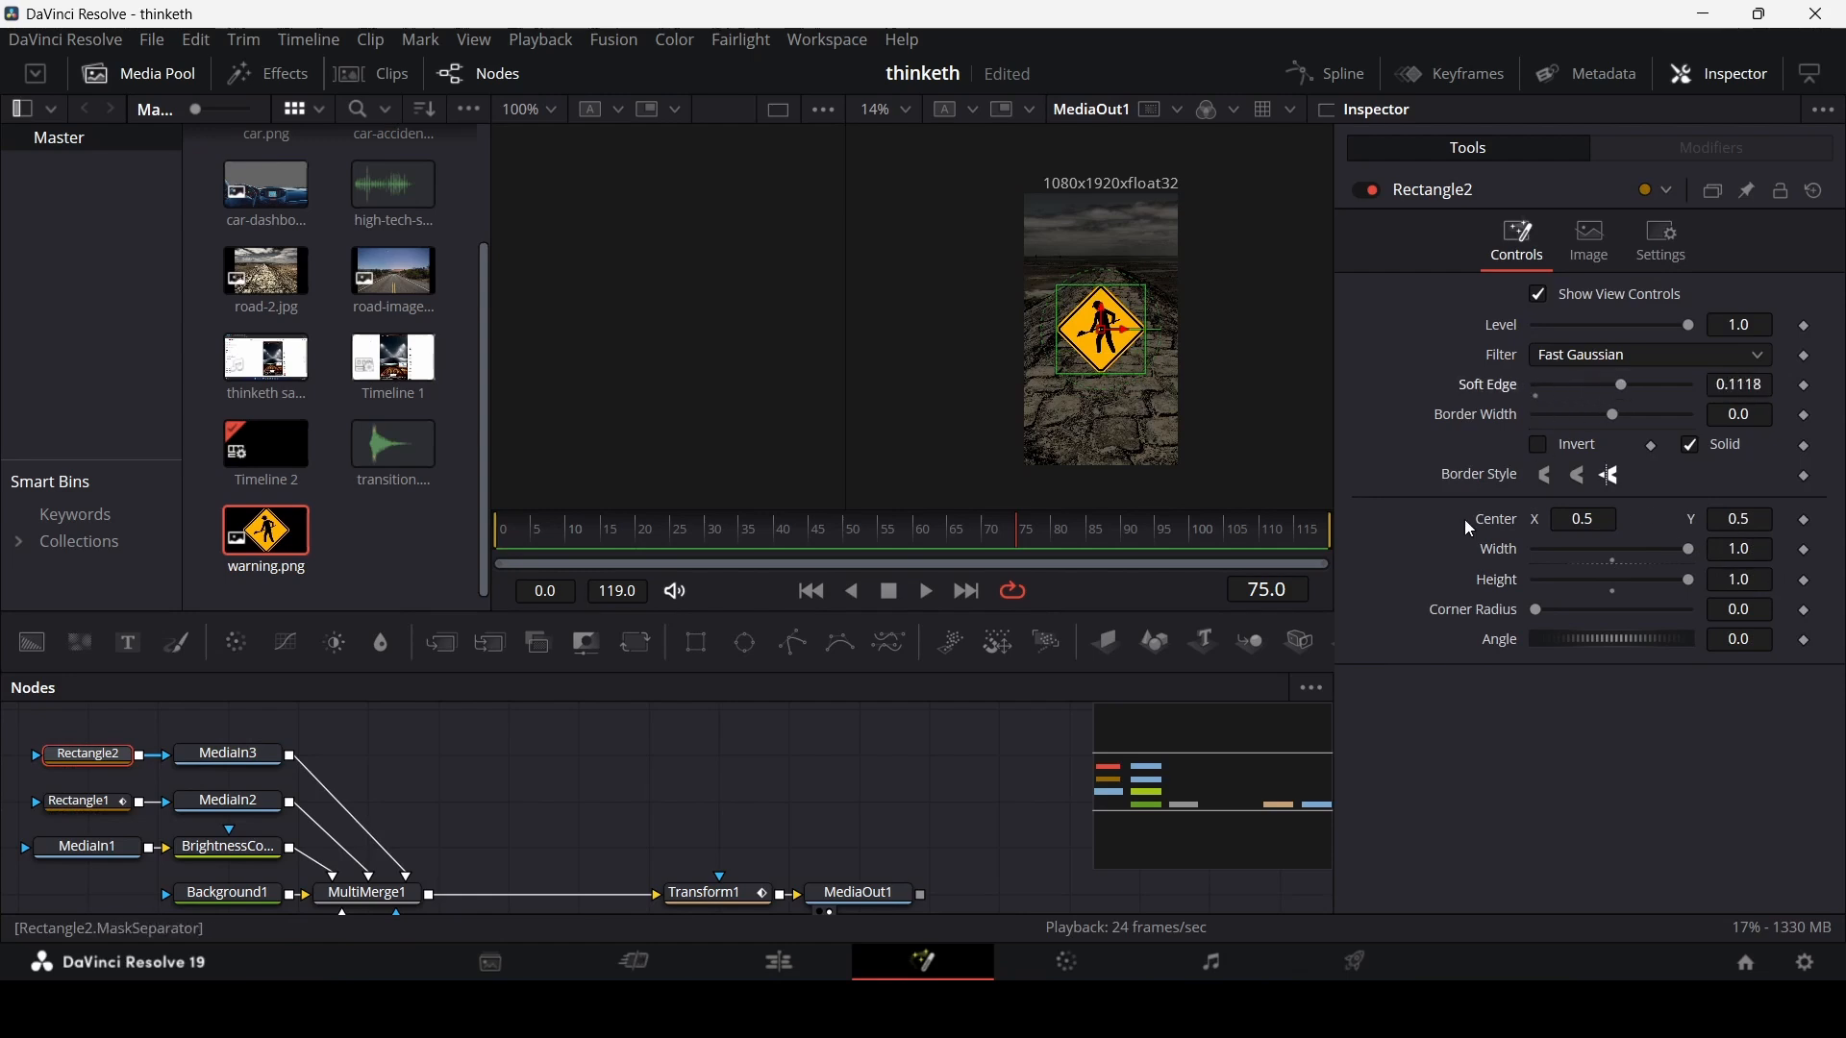
- Keyframe Rectangle2's center at about -0.55, 1.16 on frame 75, 0.5, 0.5 on frames 80 and 95, and about 1.34, -0.16 on frame 100
{"action": "mouse_move", "coordinate": [1025, 539]}
{"action": "left_mouse_down"}
{"action": "mouse_move", "coordinate": [990, 540]}
{"action": "mouse_move", "coordinate": [1080, 540]}
{"action": "mouse_move", "coordinate": [1058, 553]}
{"action": "left_mouse_up"}
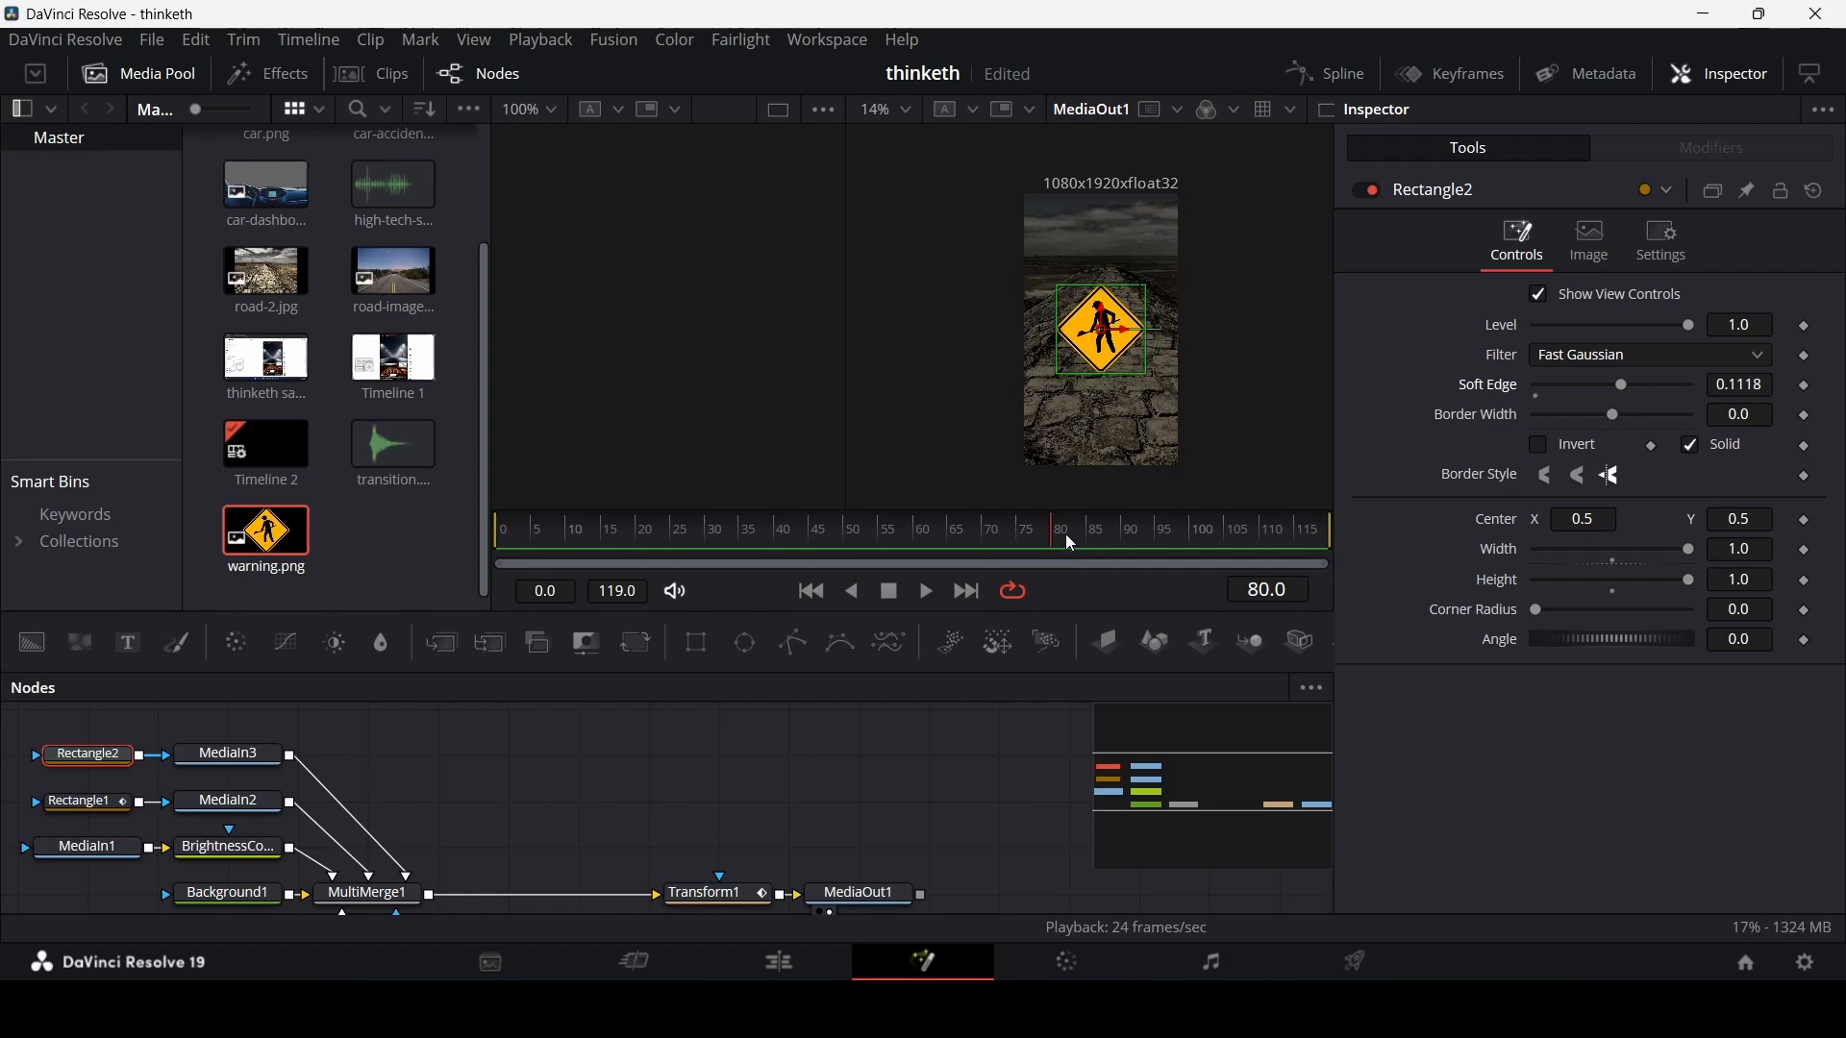
{"action": "left_click", "coordinate": [1808, 523]}
{"action": "left_click", "coordinate": [1018, 550]}
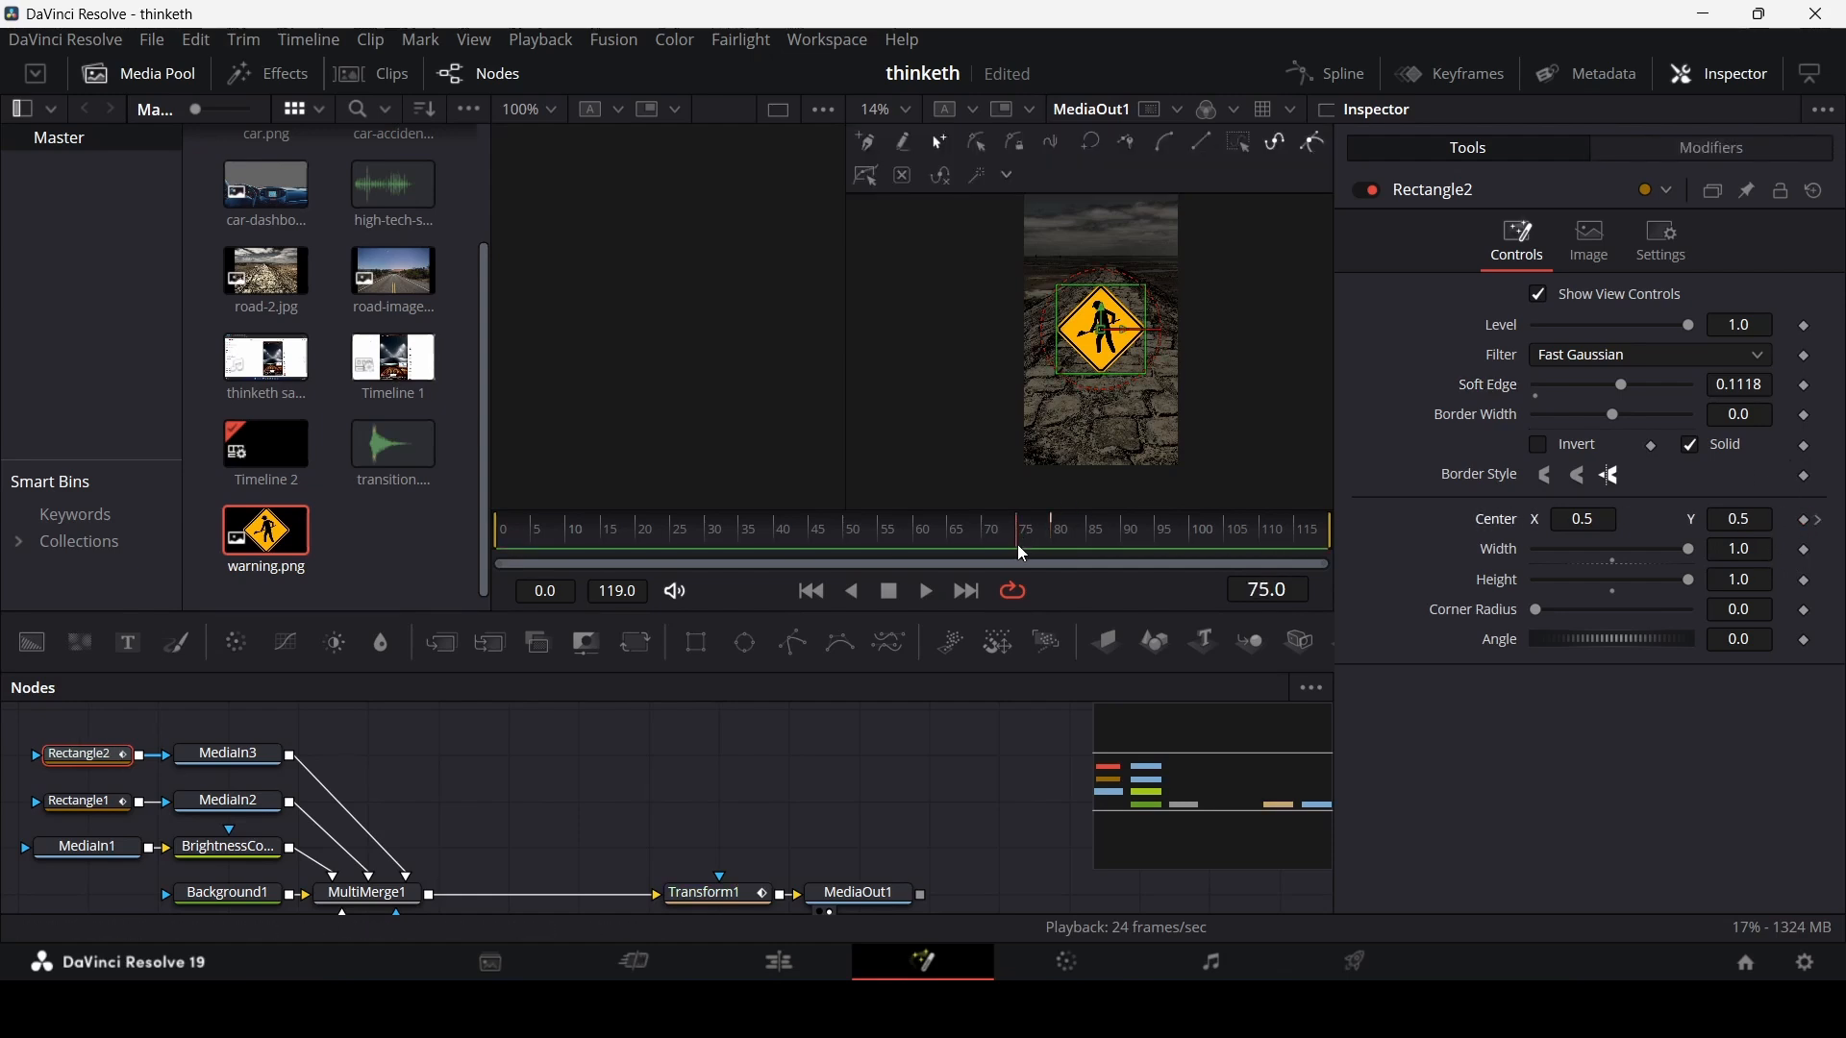
{"action": "left_click_drag", "start_coordinate": [1107, 345], "coordinate": [1009, 273]}
{"action": "left_click", "coordinate": [1113, 552]}
{"action": "left_click_drag", "start_coordinate": [1112, 552], "coordinate": [1157, 545]}
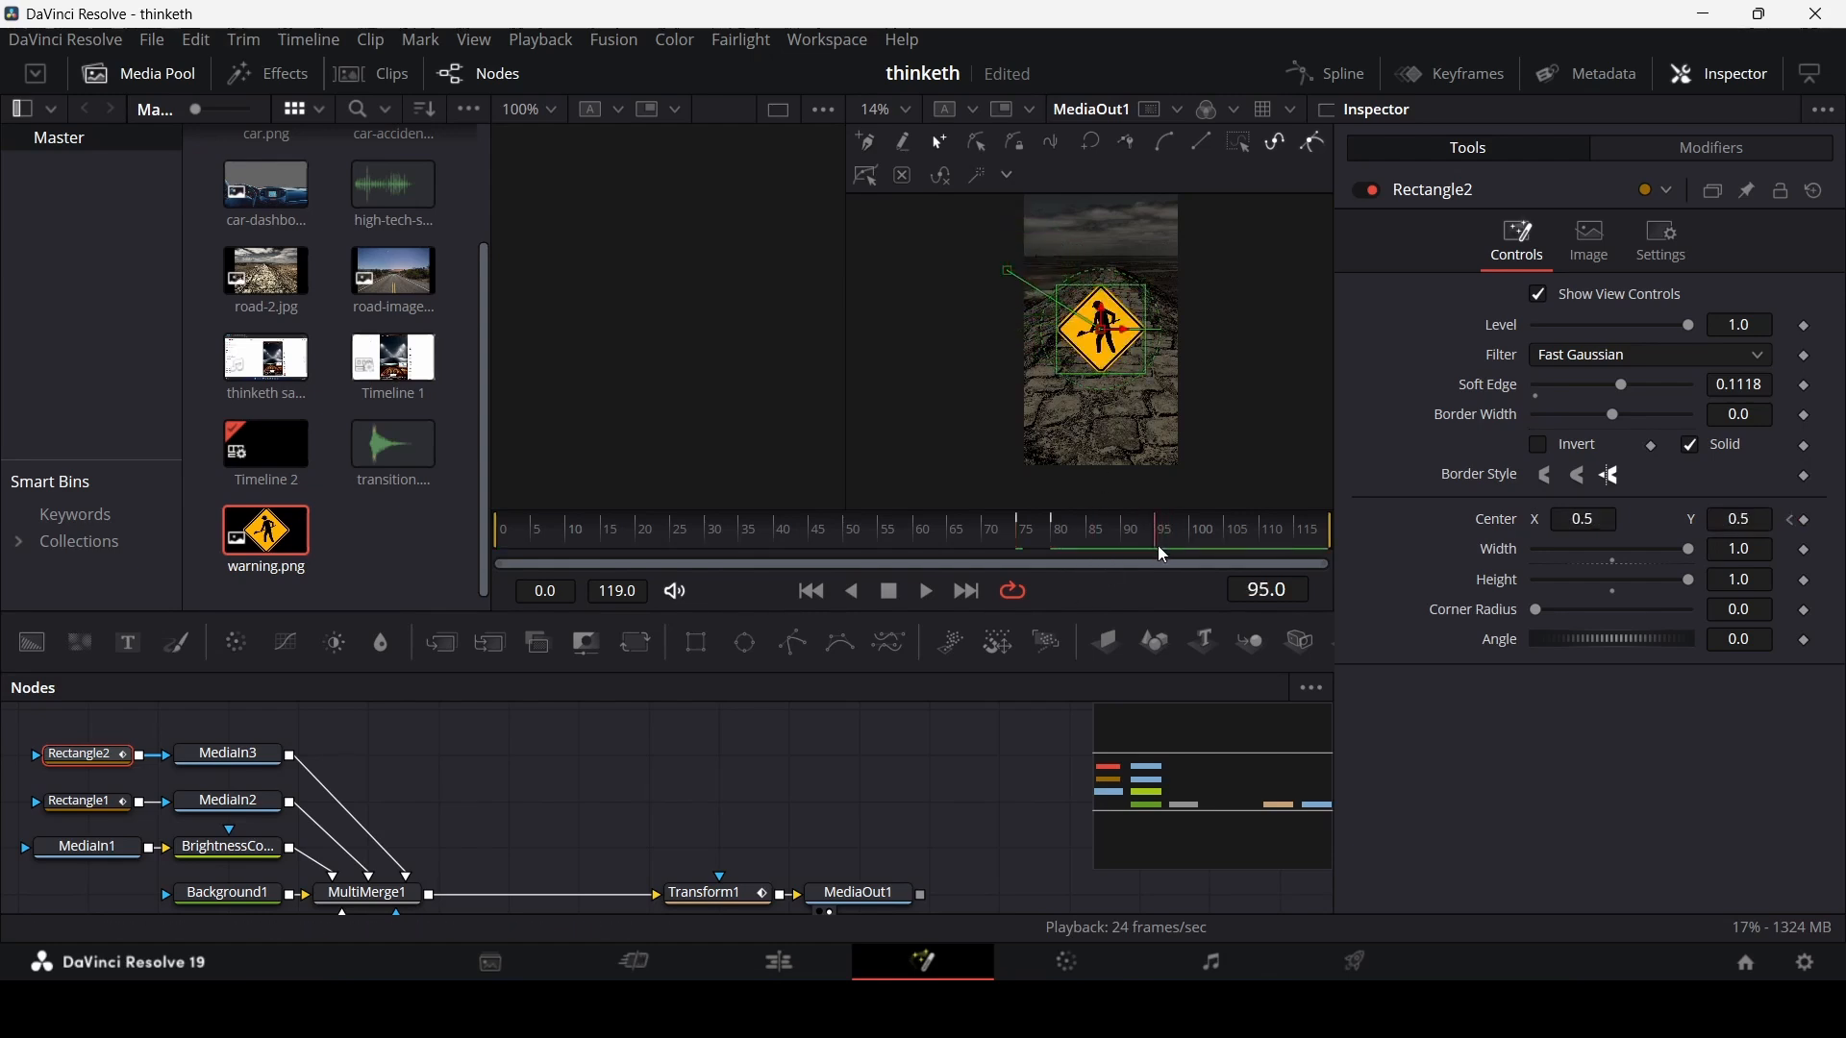
{"action": "left_click", "coordinate": [1808, 521]}
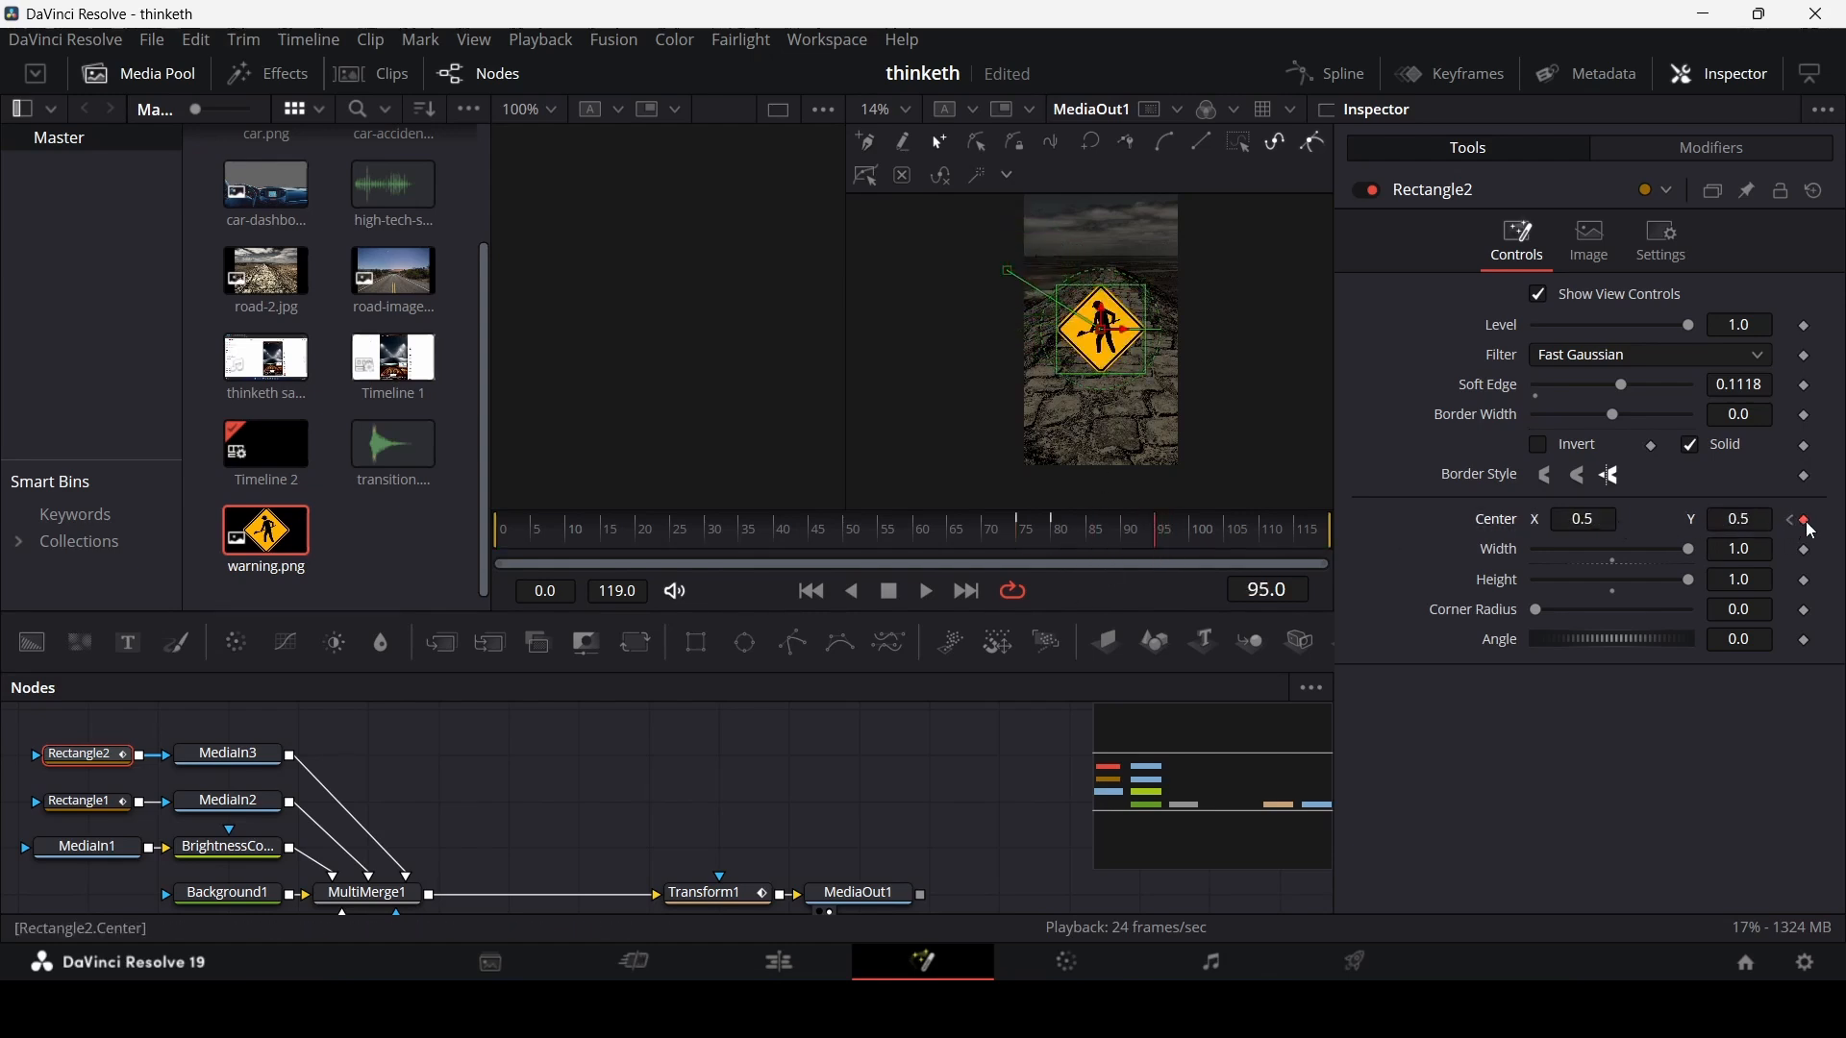
{"action": "left_click", "coordinate": [1202, 545]}
{"action": "left_click_drag", "start_coordinate": [1108, 332], "coordinate": [1186, 391]}
- Play the composition from about frame 32 to check the barrier and warning sign reveals
{"action": "left_click", "coordinate": [721, 540]}
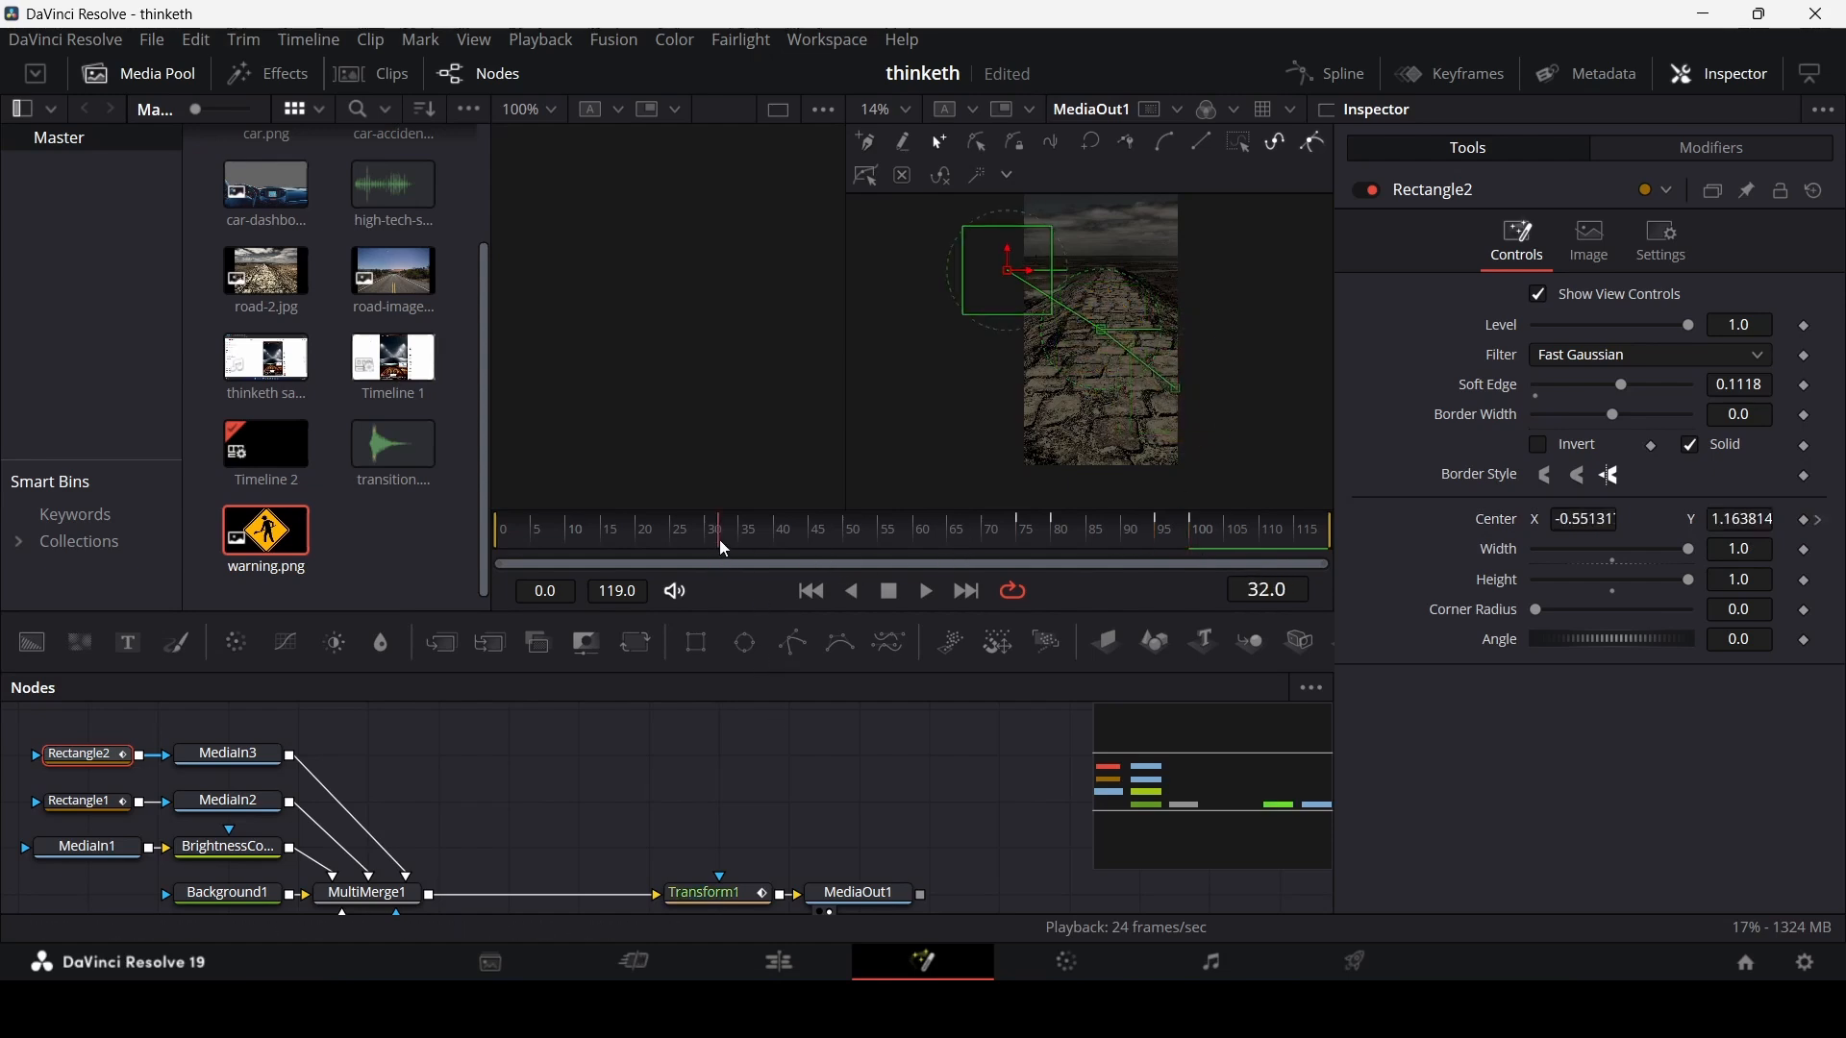
{"action": "left_click", "coordinate": [767, 804]}
{"action": "key", "text": "space"}
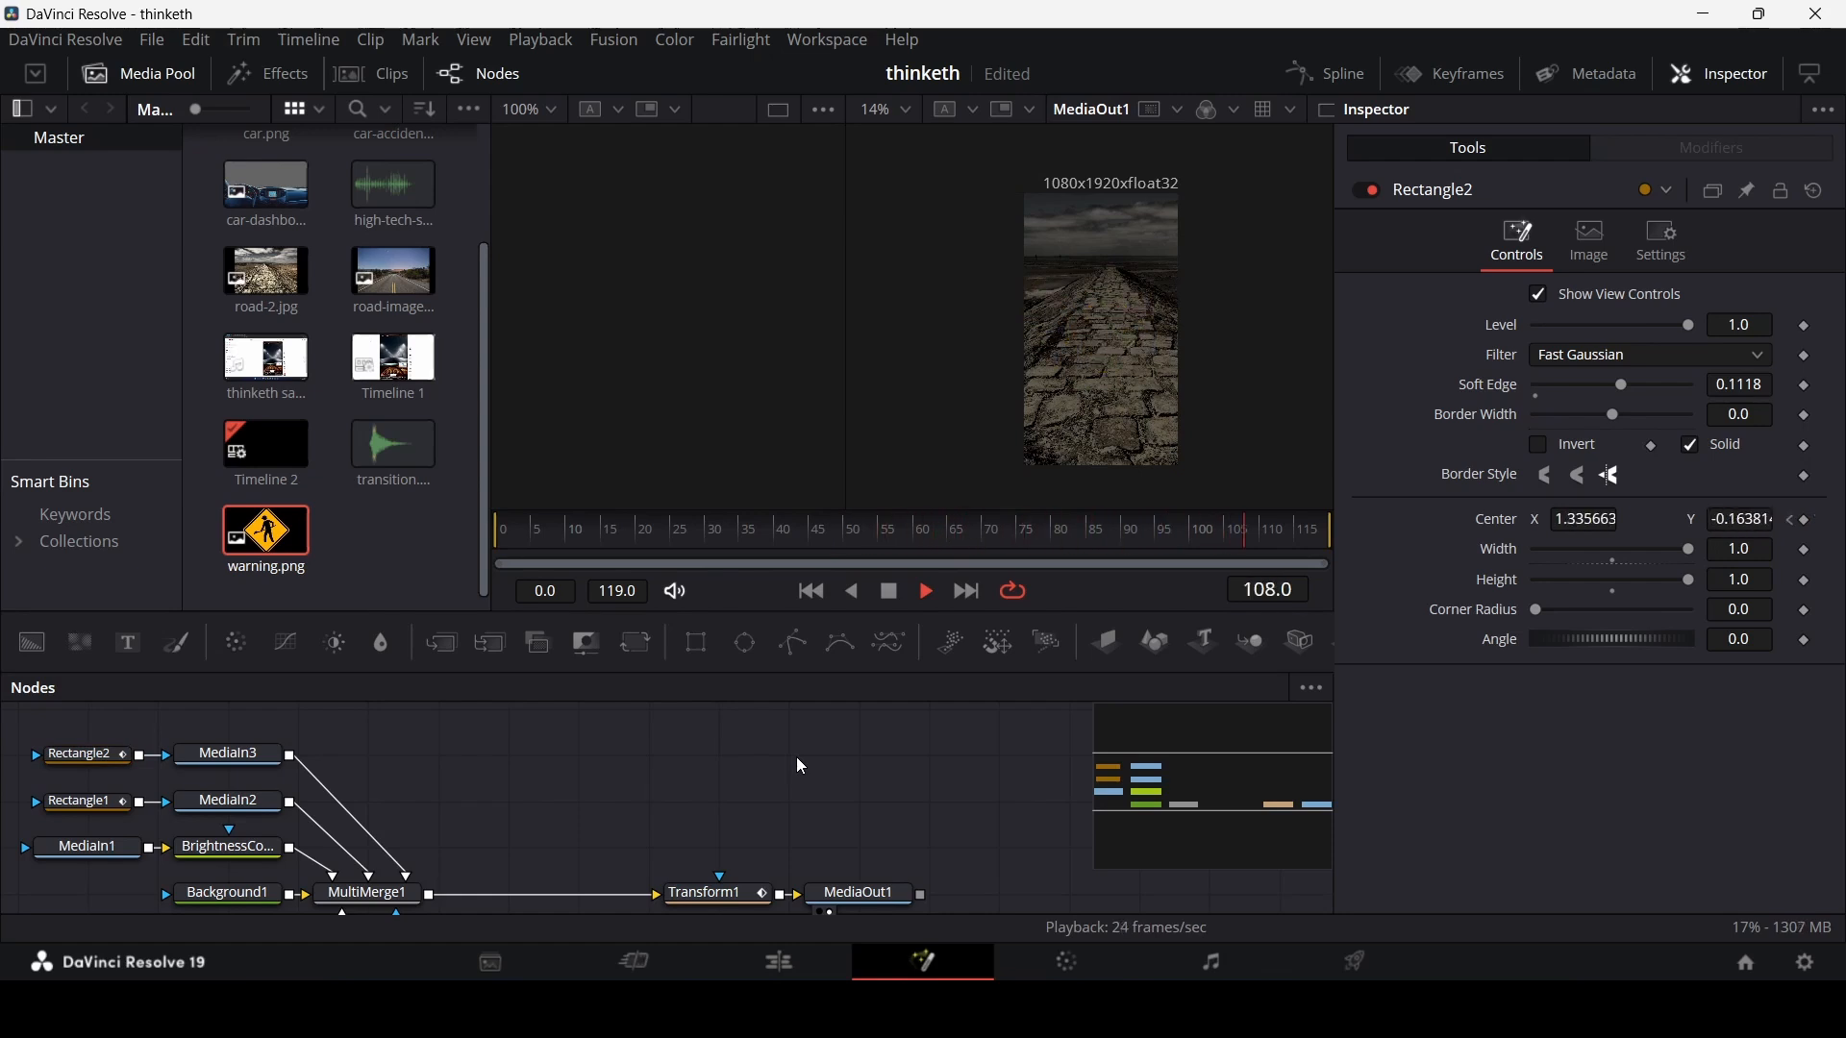
{"action": "key", "text": "space"}
- Inspect the warning sign's edges up close and set Rectangle2's soft edge to 0.076
{"action": "left_click", "coordinate": [106, 757]}
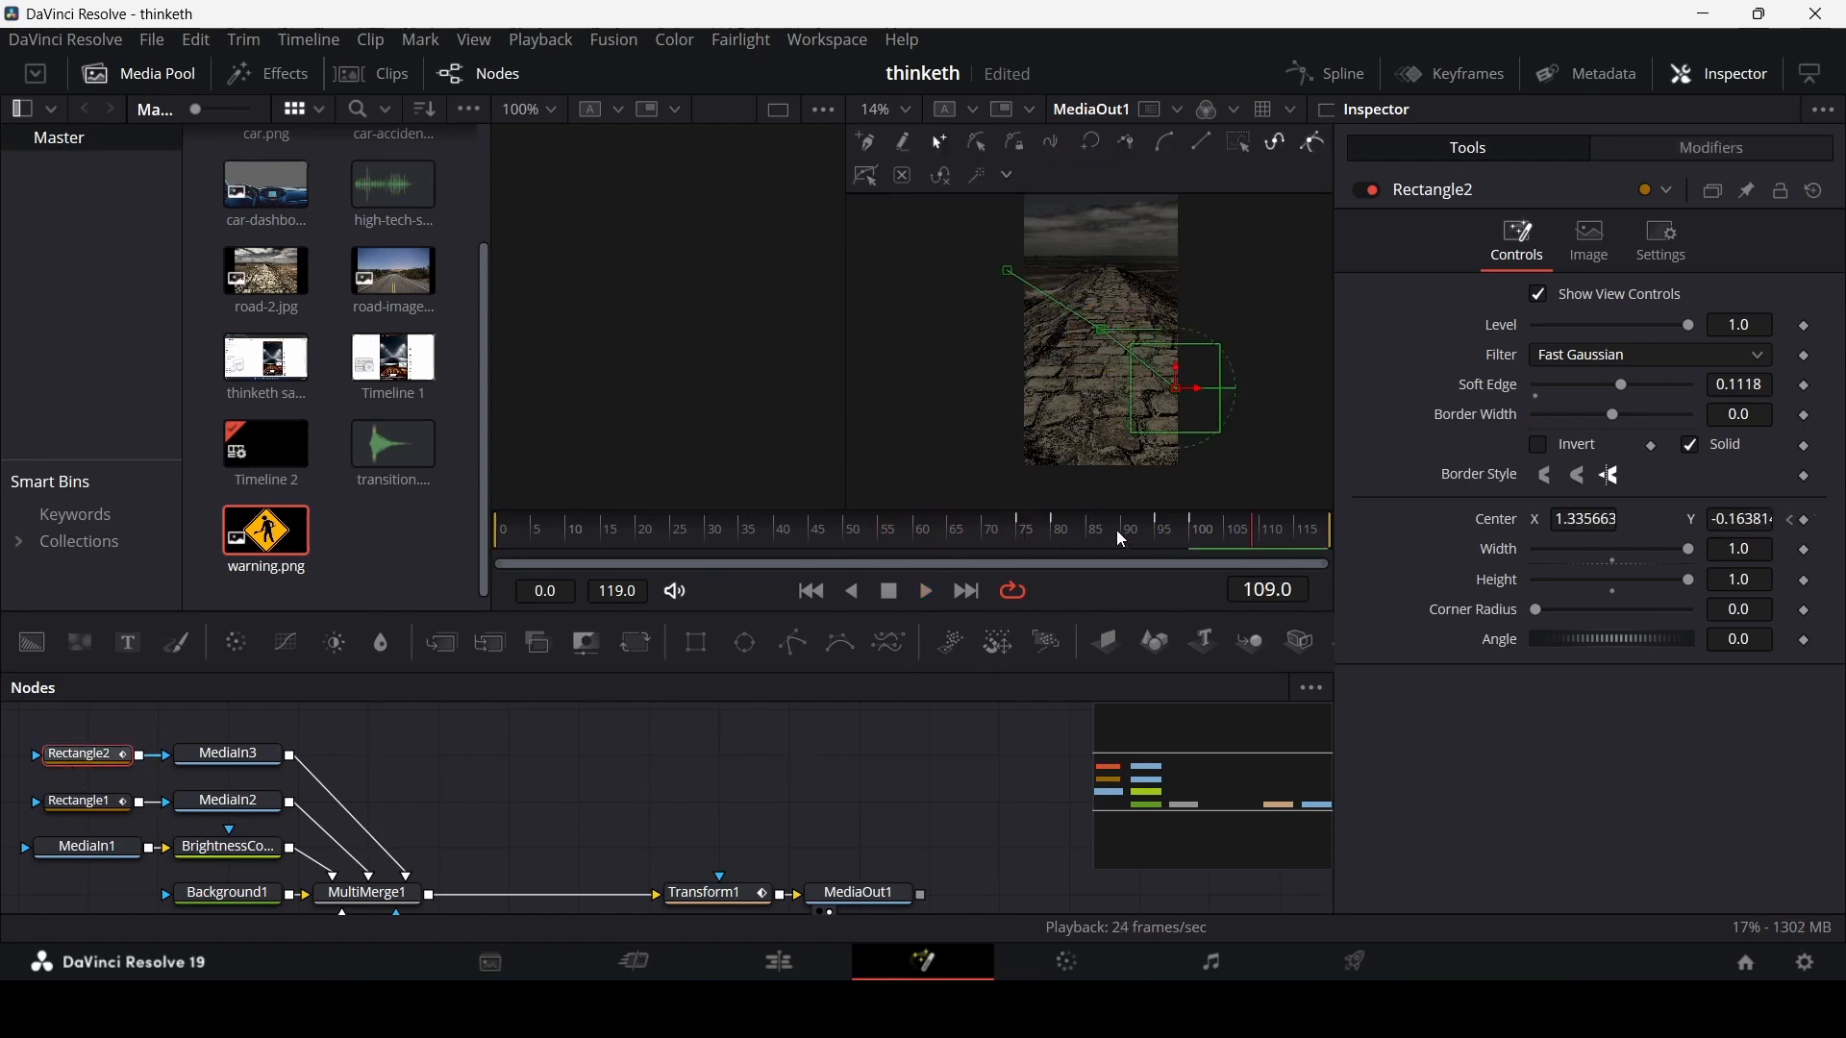
{"action": "mouse_move", "coordinate": [1123, 541]}
{"action": "left_mouse_down"}
{"action": "mouse_move", "coordinate": [1166, 535]}
{"action": "mouse_move", "coordinate": [1145, 536]}
{"action": "left_mouse_up"}
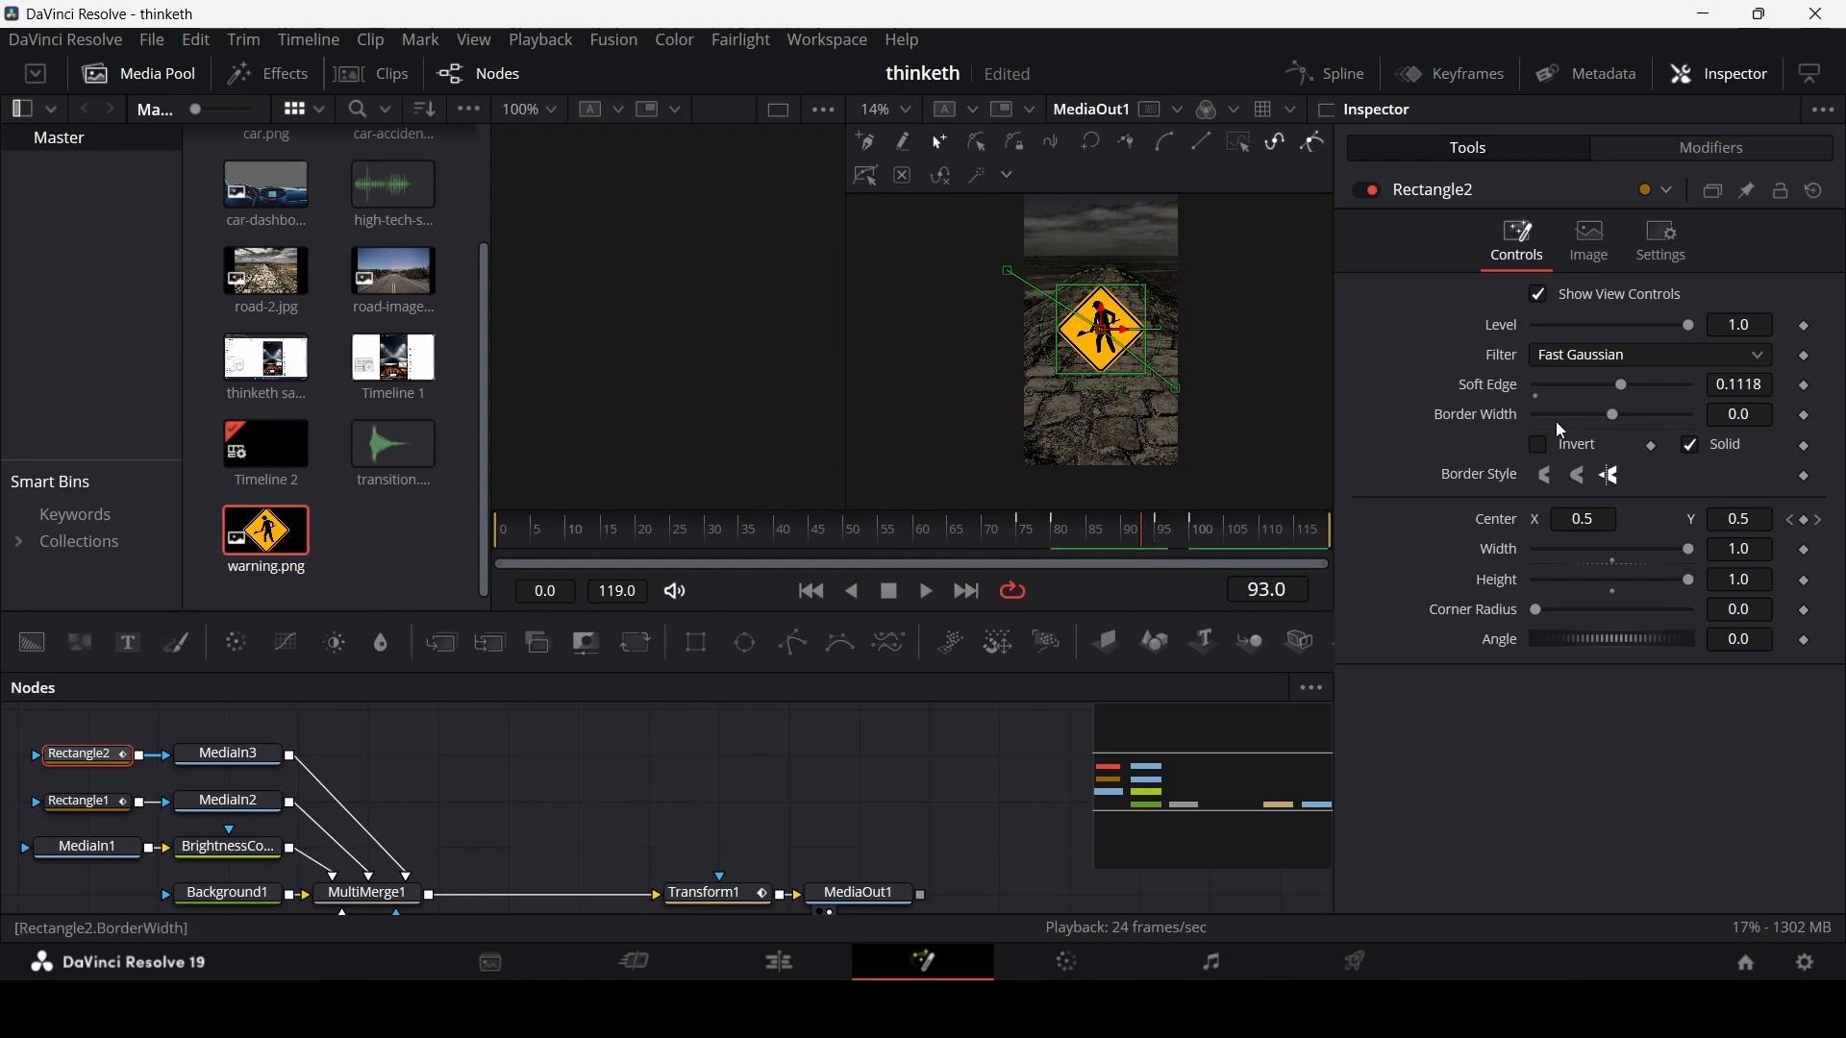
{"action": "scroll", "coordinate": [1032, 348], "scroll_direction": "up", "scroll_amount": 5}
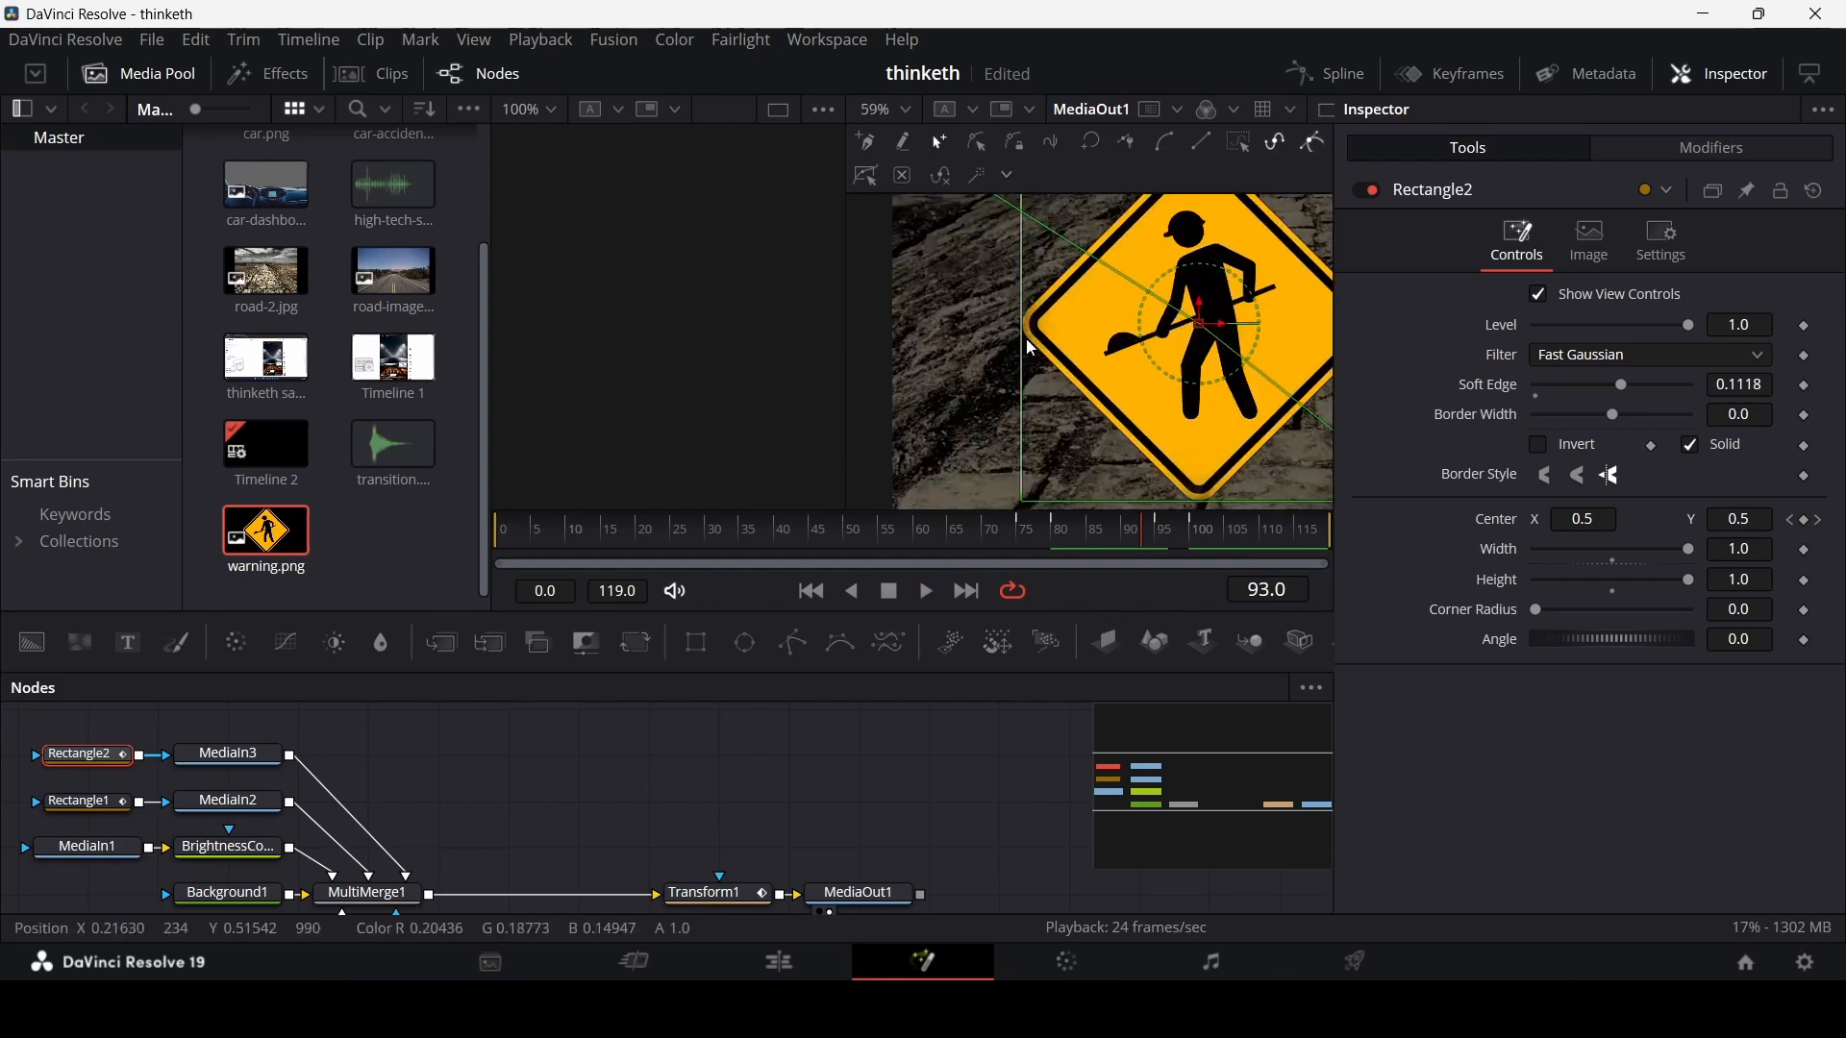
{"action": "scroll", "coordinate": [1032, 348], "scroll_direction": "up", "scroll_amount": 2}
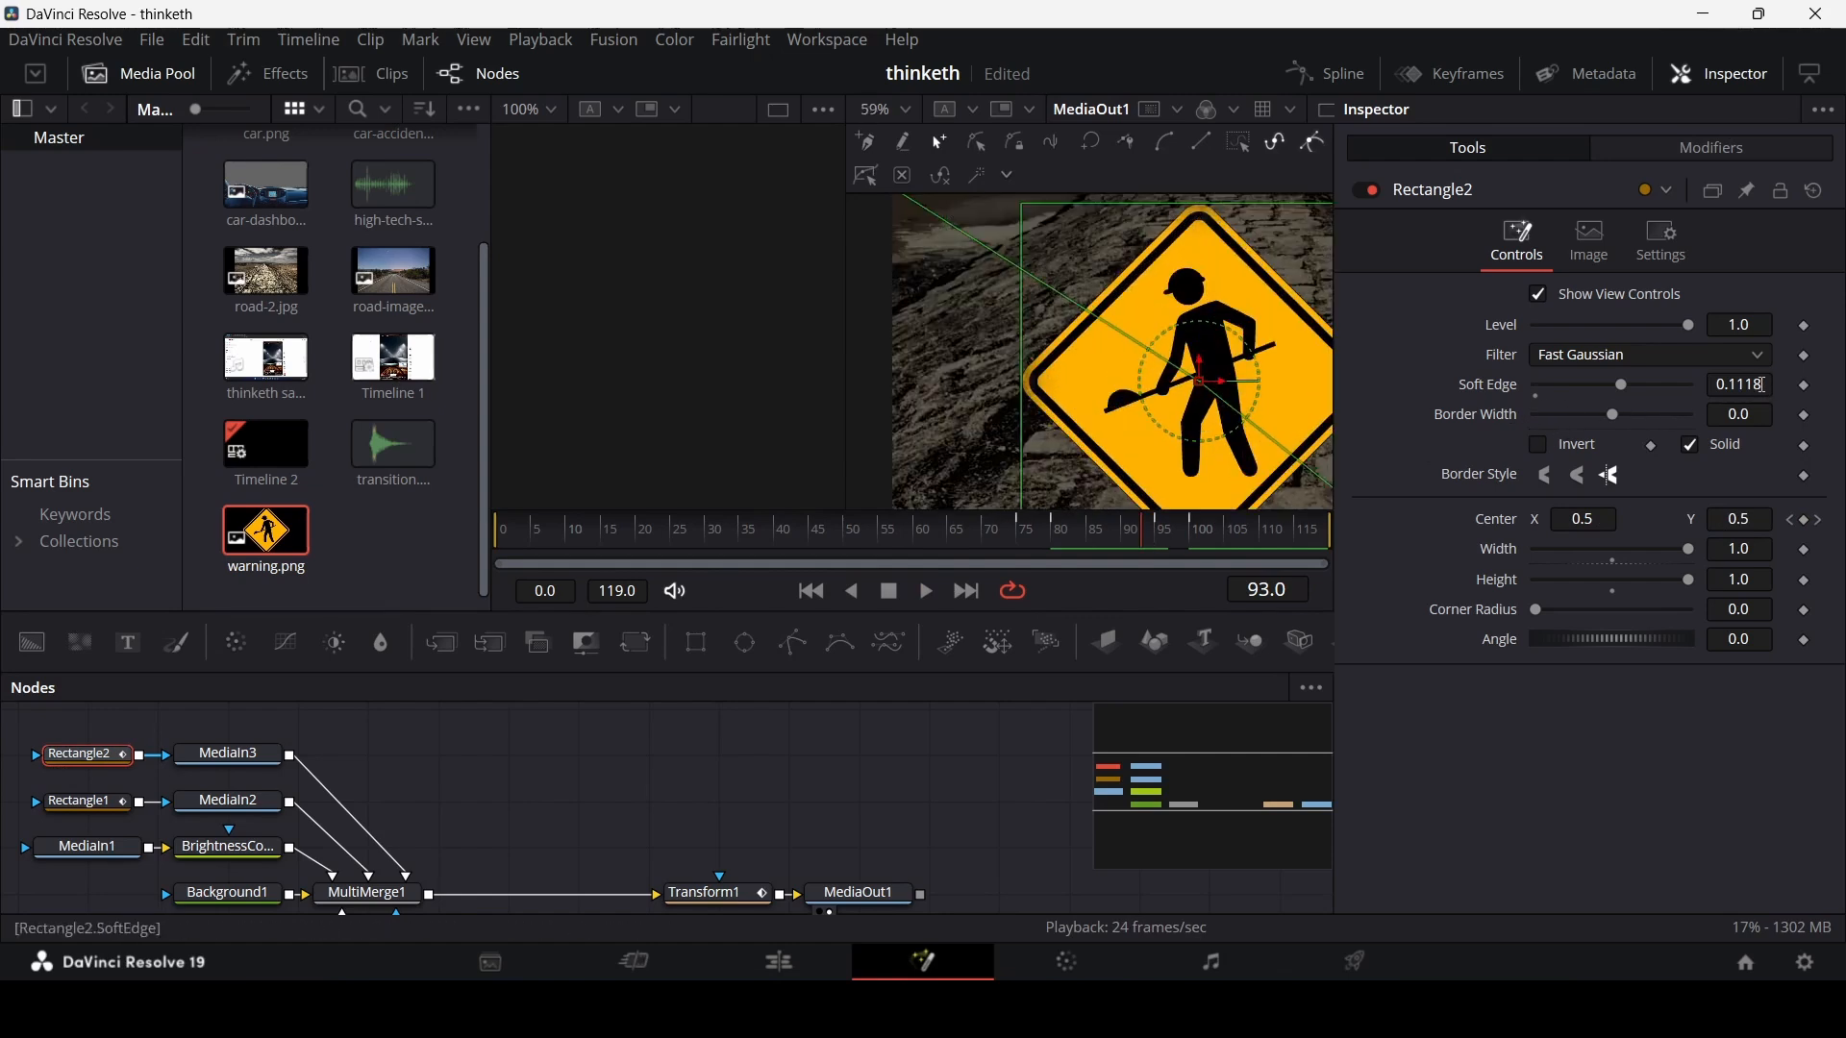
{"action": "left_click_drag", "start_coordinate": [1764, 385], "coordinate": [1748, 384]}
{"action": "scroll", "coordinate": [1168, 423], "scroll_direction": "down", "scroll_amount": 4}
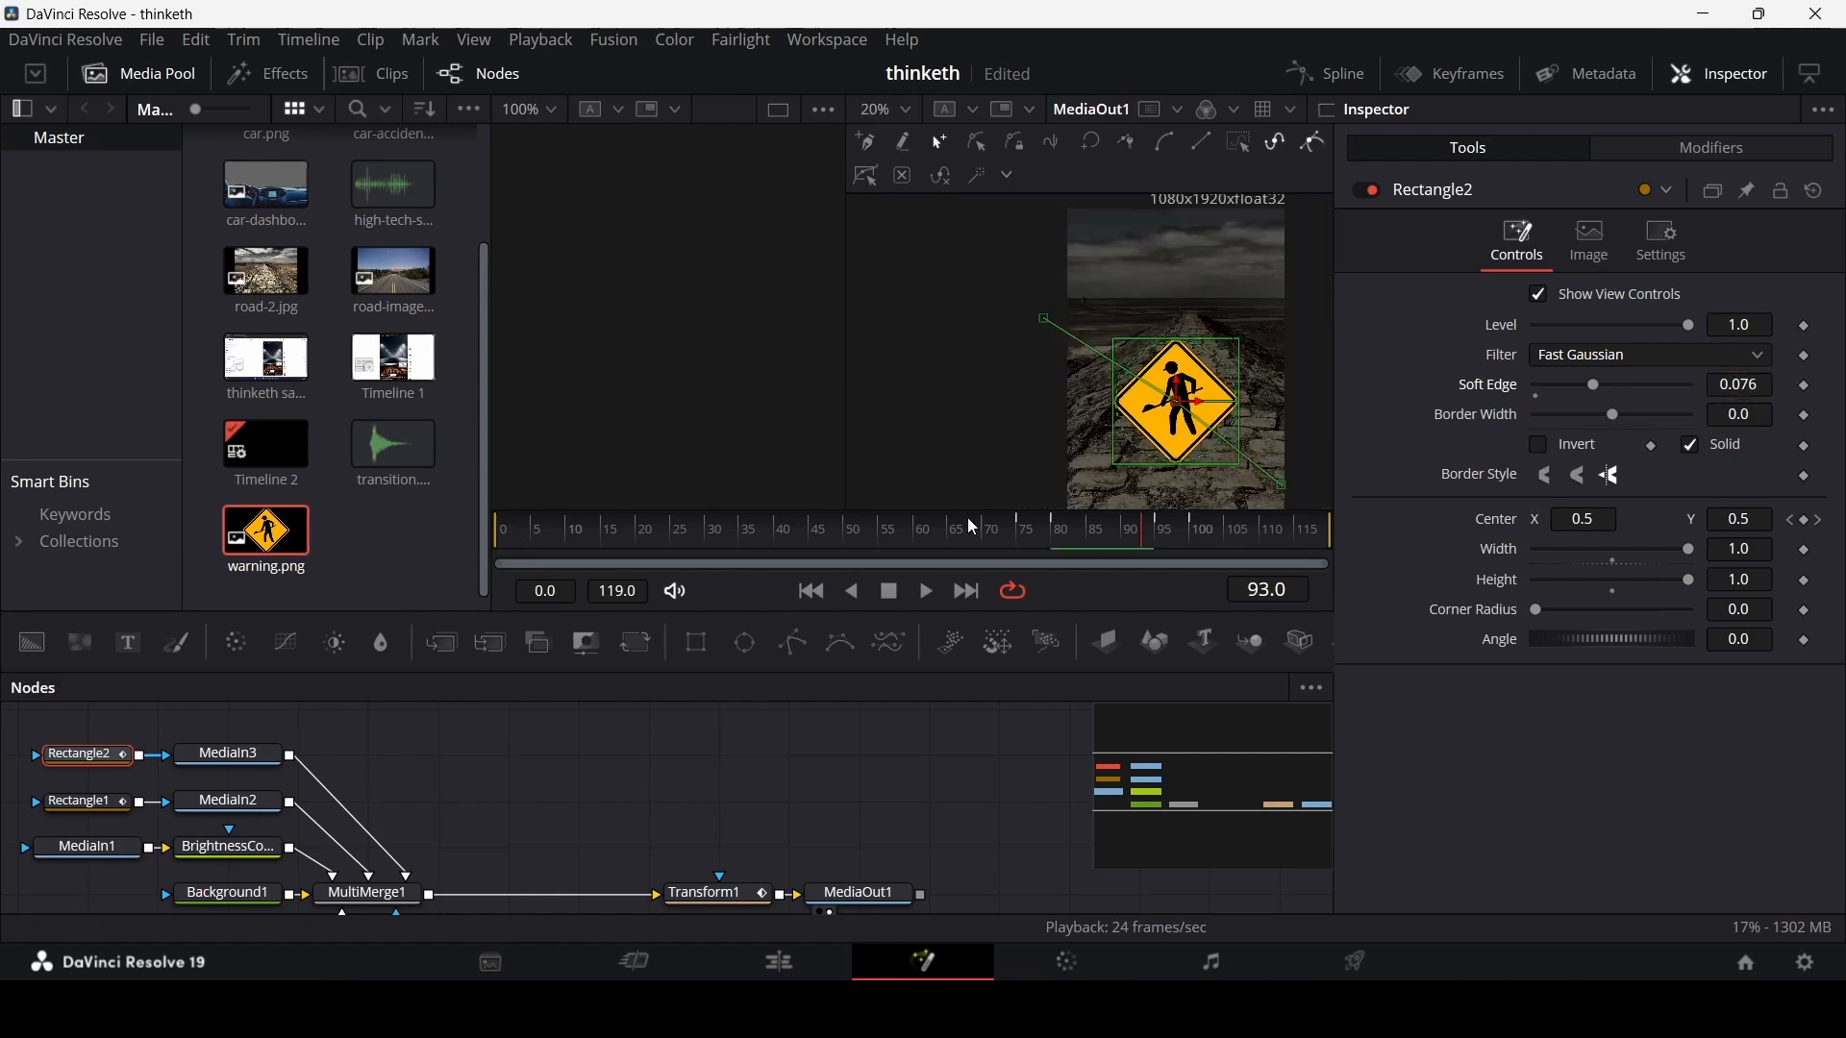
{"action": "left_click_drag", "start_coordinate": [1003, 532], "coordinate": [1144, 540]}
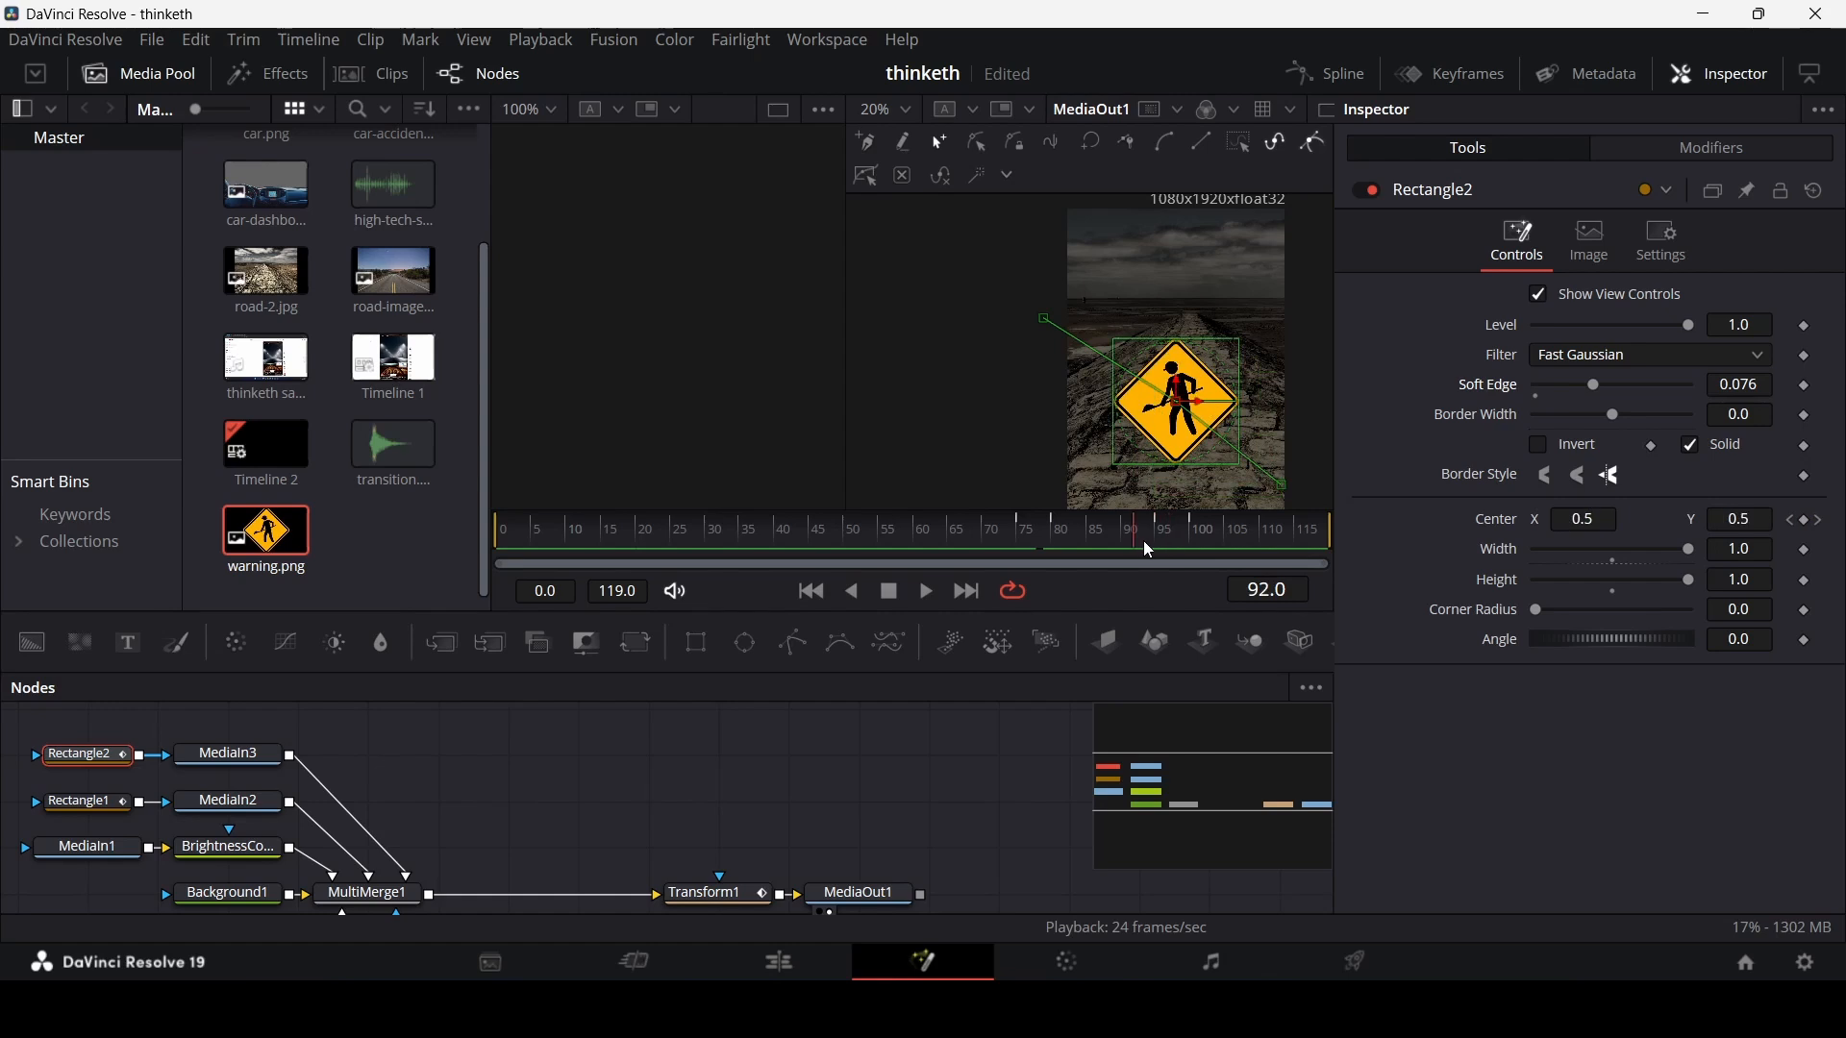
- Set Rectangle2's width and height to 1.5 and its soft edge to 0.1433
{"action": "left_click", "coordinate": [1763, 551]}
{"action": "type", "text": "5"}
{"action": "left_click", "coordinate": [1750, 580]}
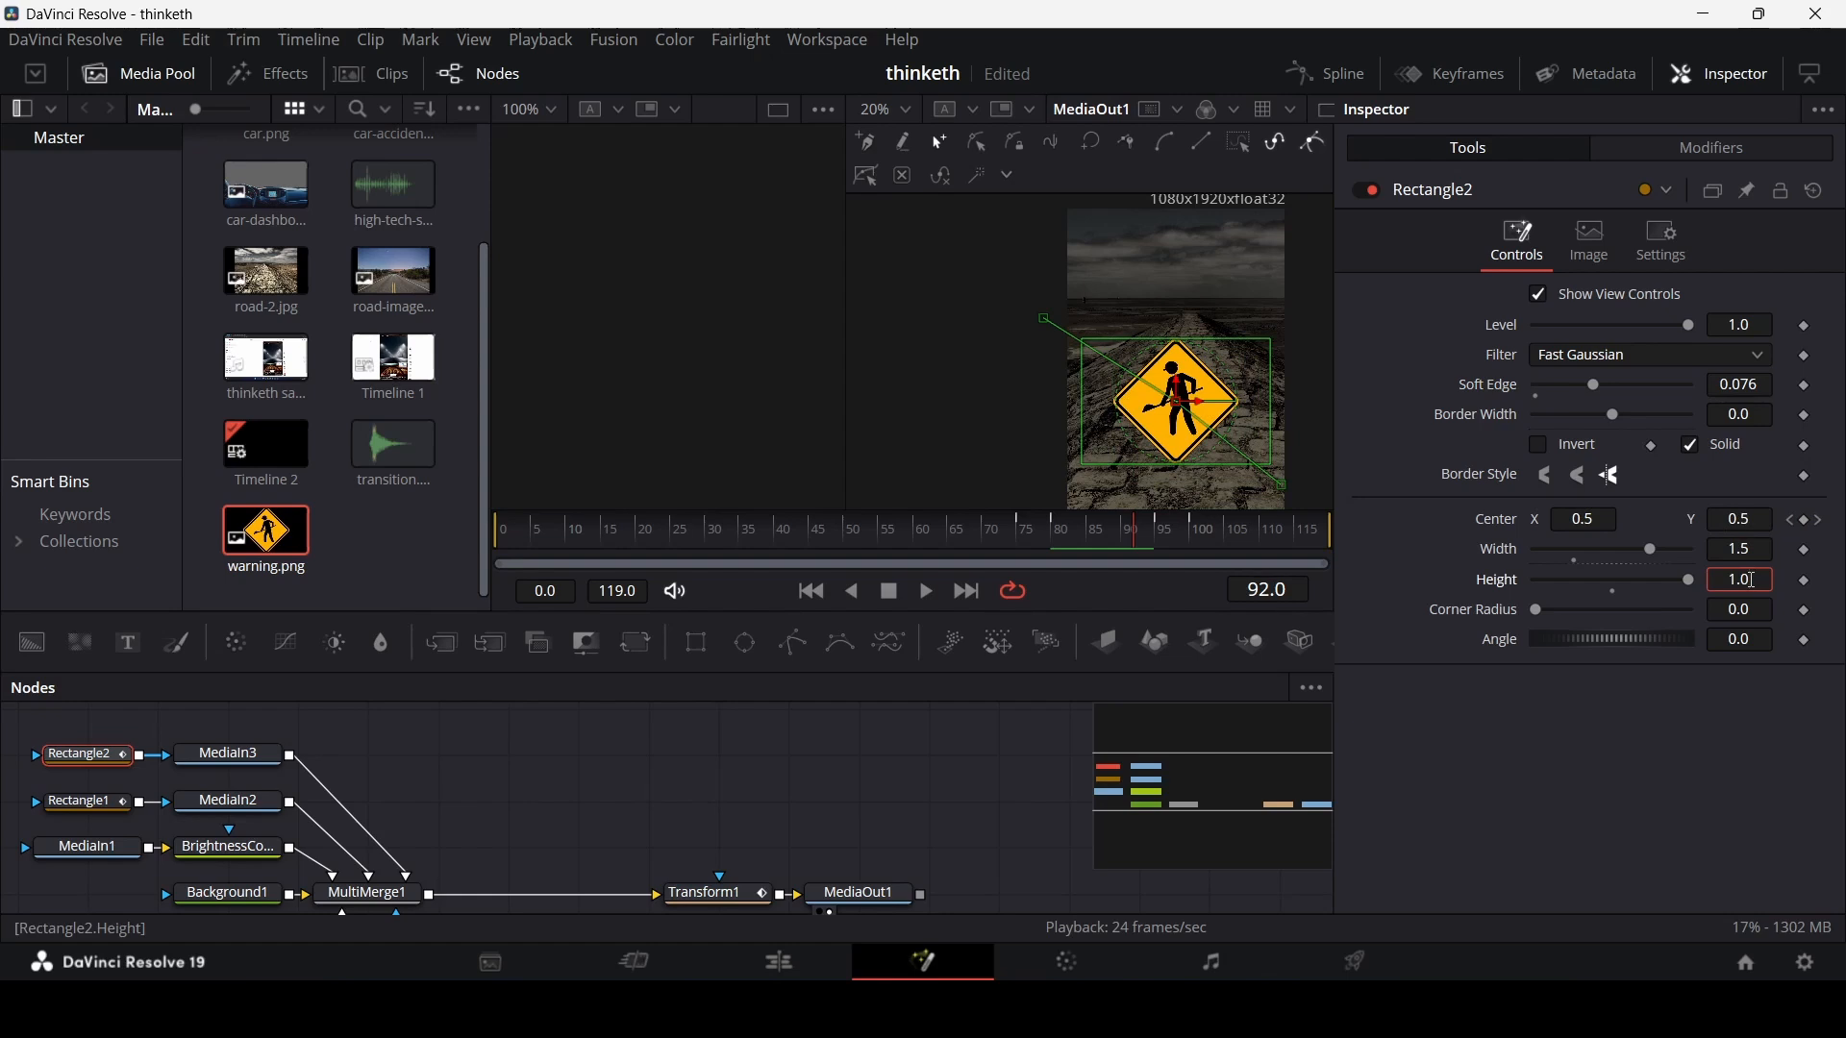
{"action": "type", "text": "5"}
{"action": "key", "text": "Tab"}
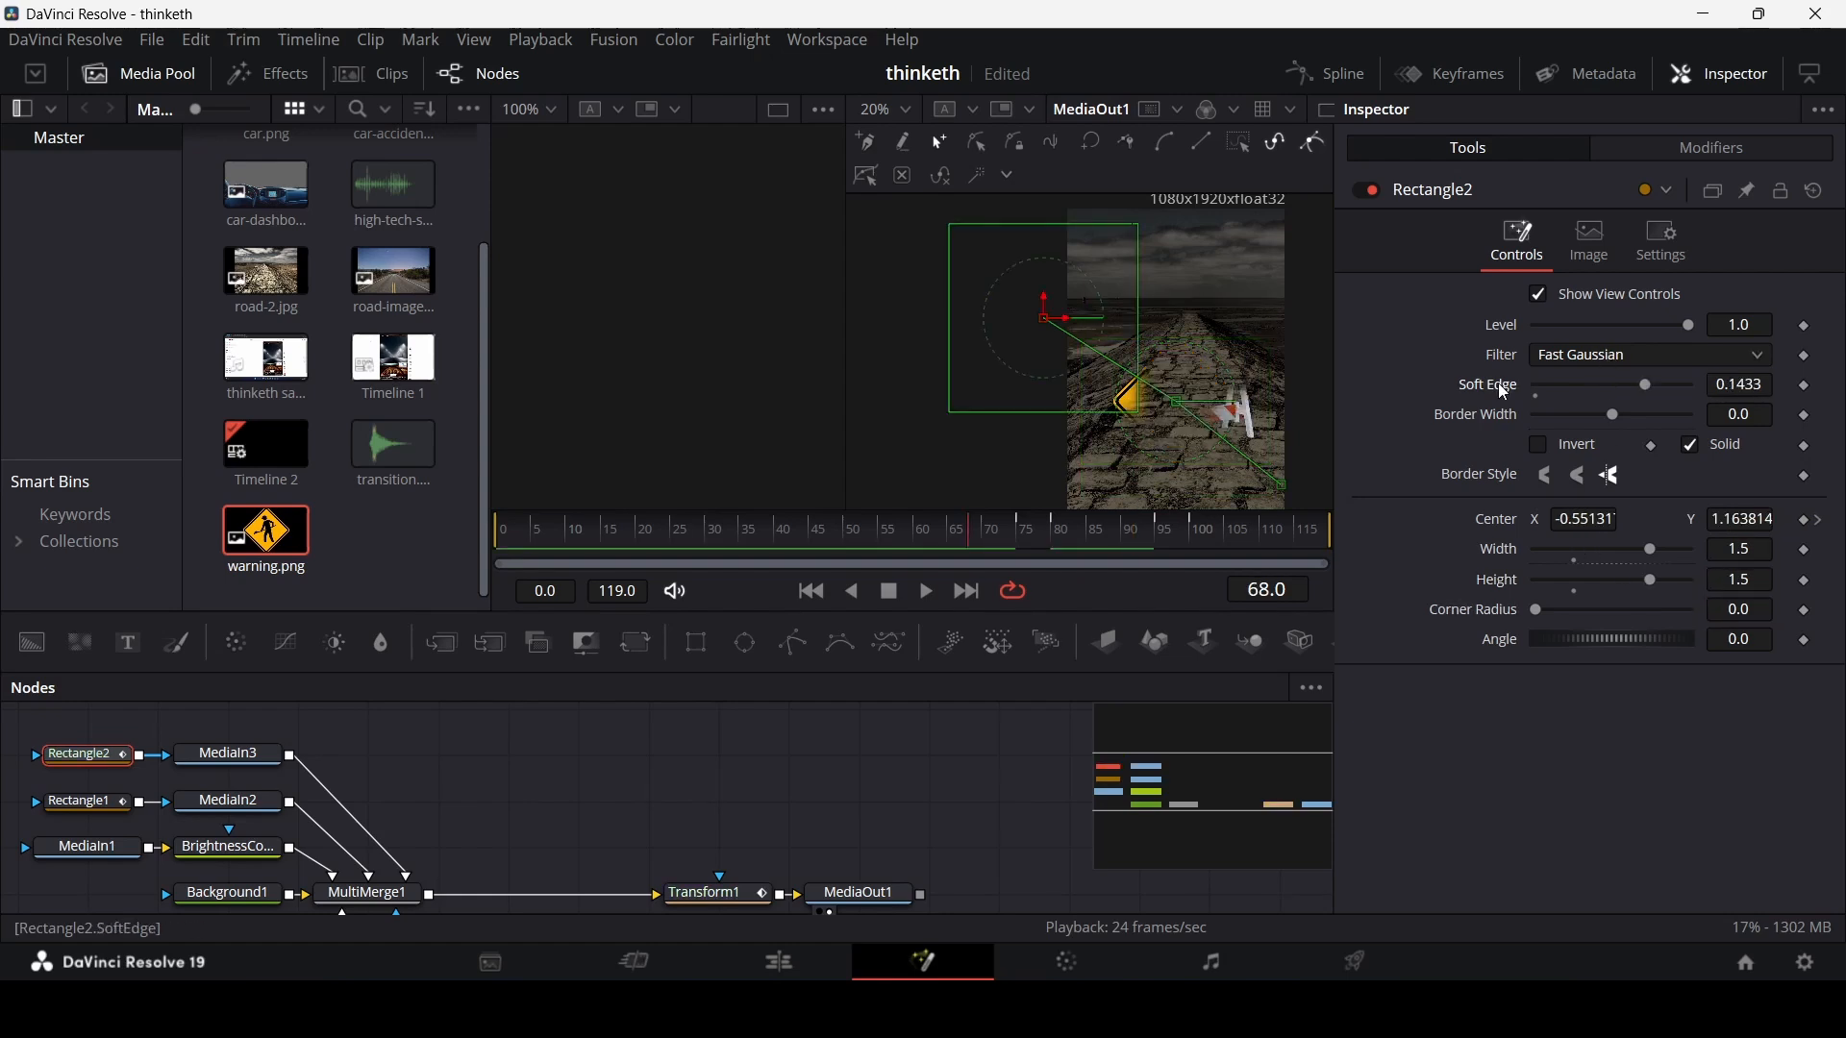
- Move Rectangle2's center on frame 75 to about -0.95, 1.33, fully off the warning sign, and play the result
{"action": "left_click_drag", "start_coordinate": [980, 534], "coordinate": [1038, 541]}
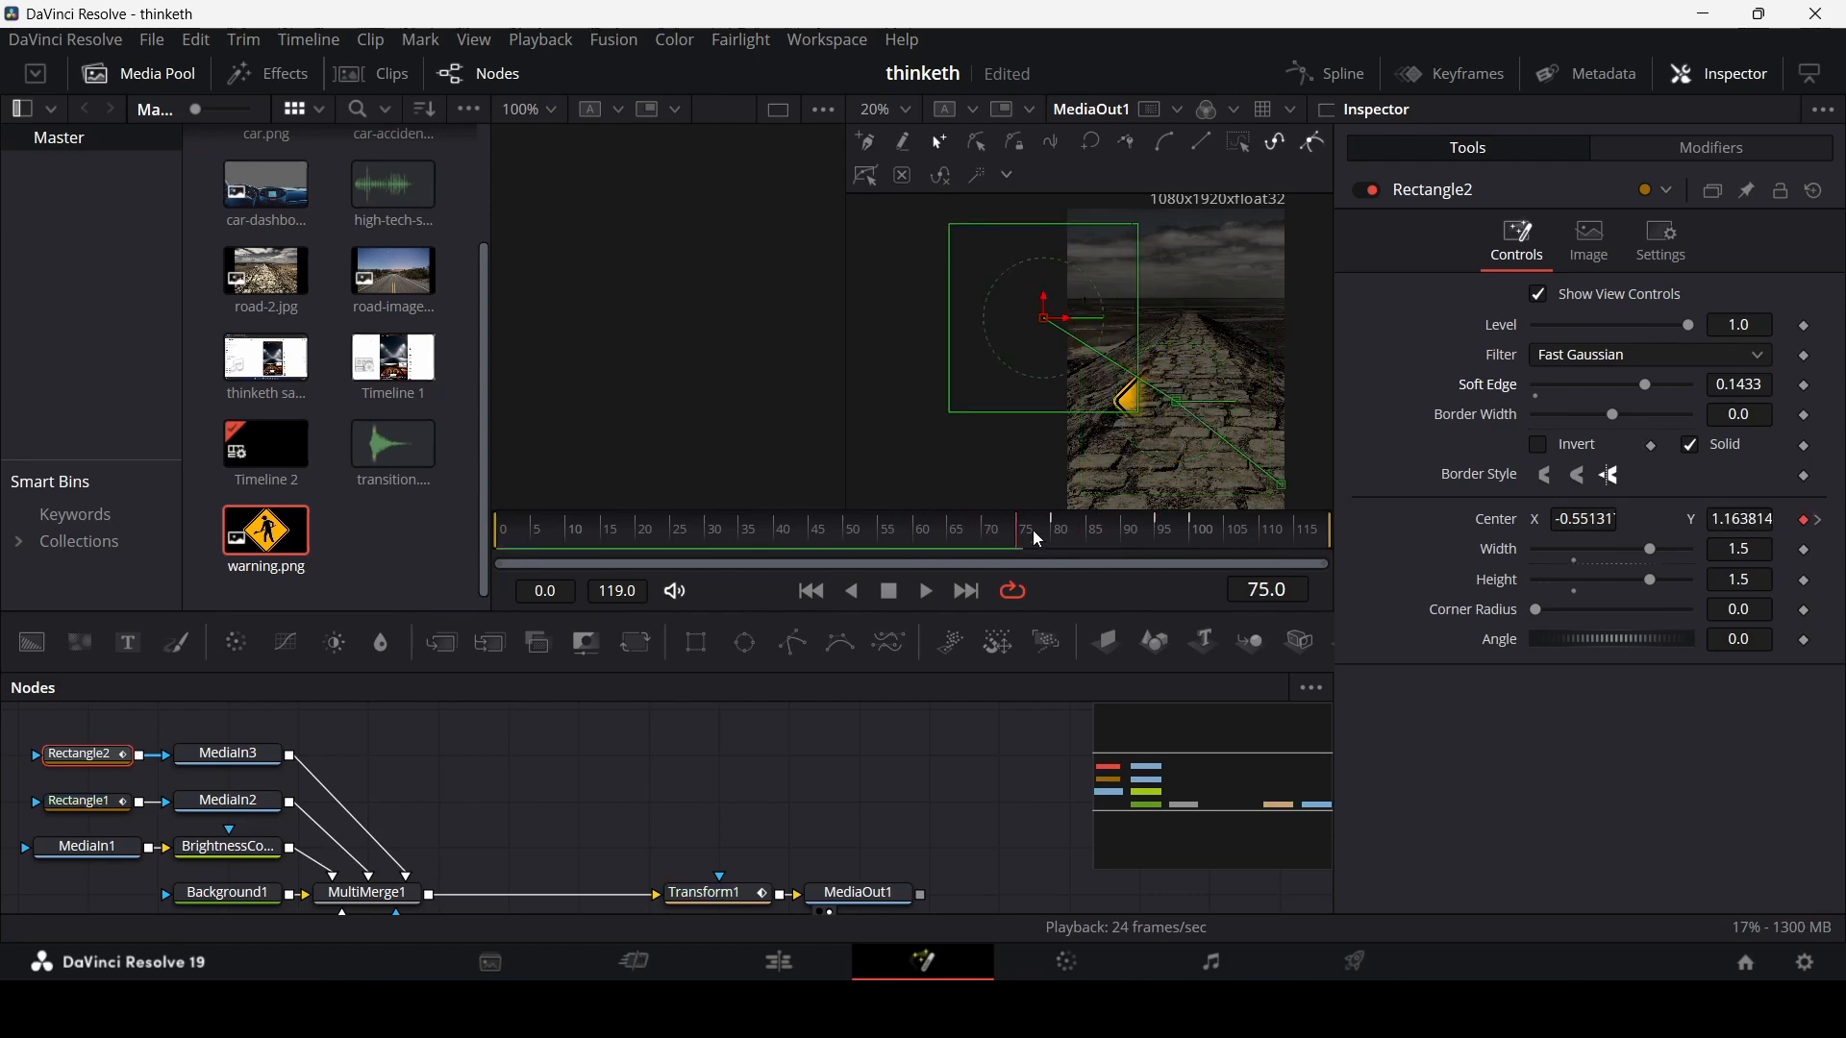
{"action": "scroll", "coordinate": [1135, 341], "scroll_direction": "down", "scroll_amount": 1}
{"action": "scroll", "coordinate": [1206, 356], "scroll_direction": "down", "scroll_amount": 1}
{"action": "scroll", "coordinate": [1216, 348], "scroll_direction": "up", "scroll_amount": 1}
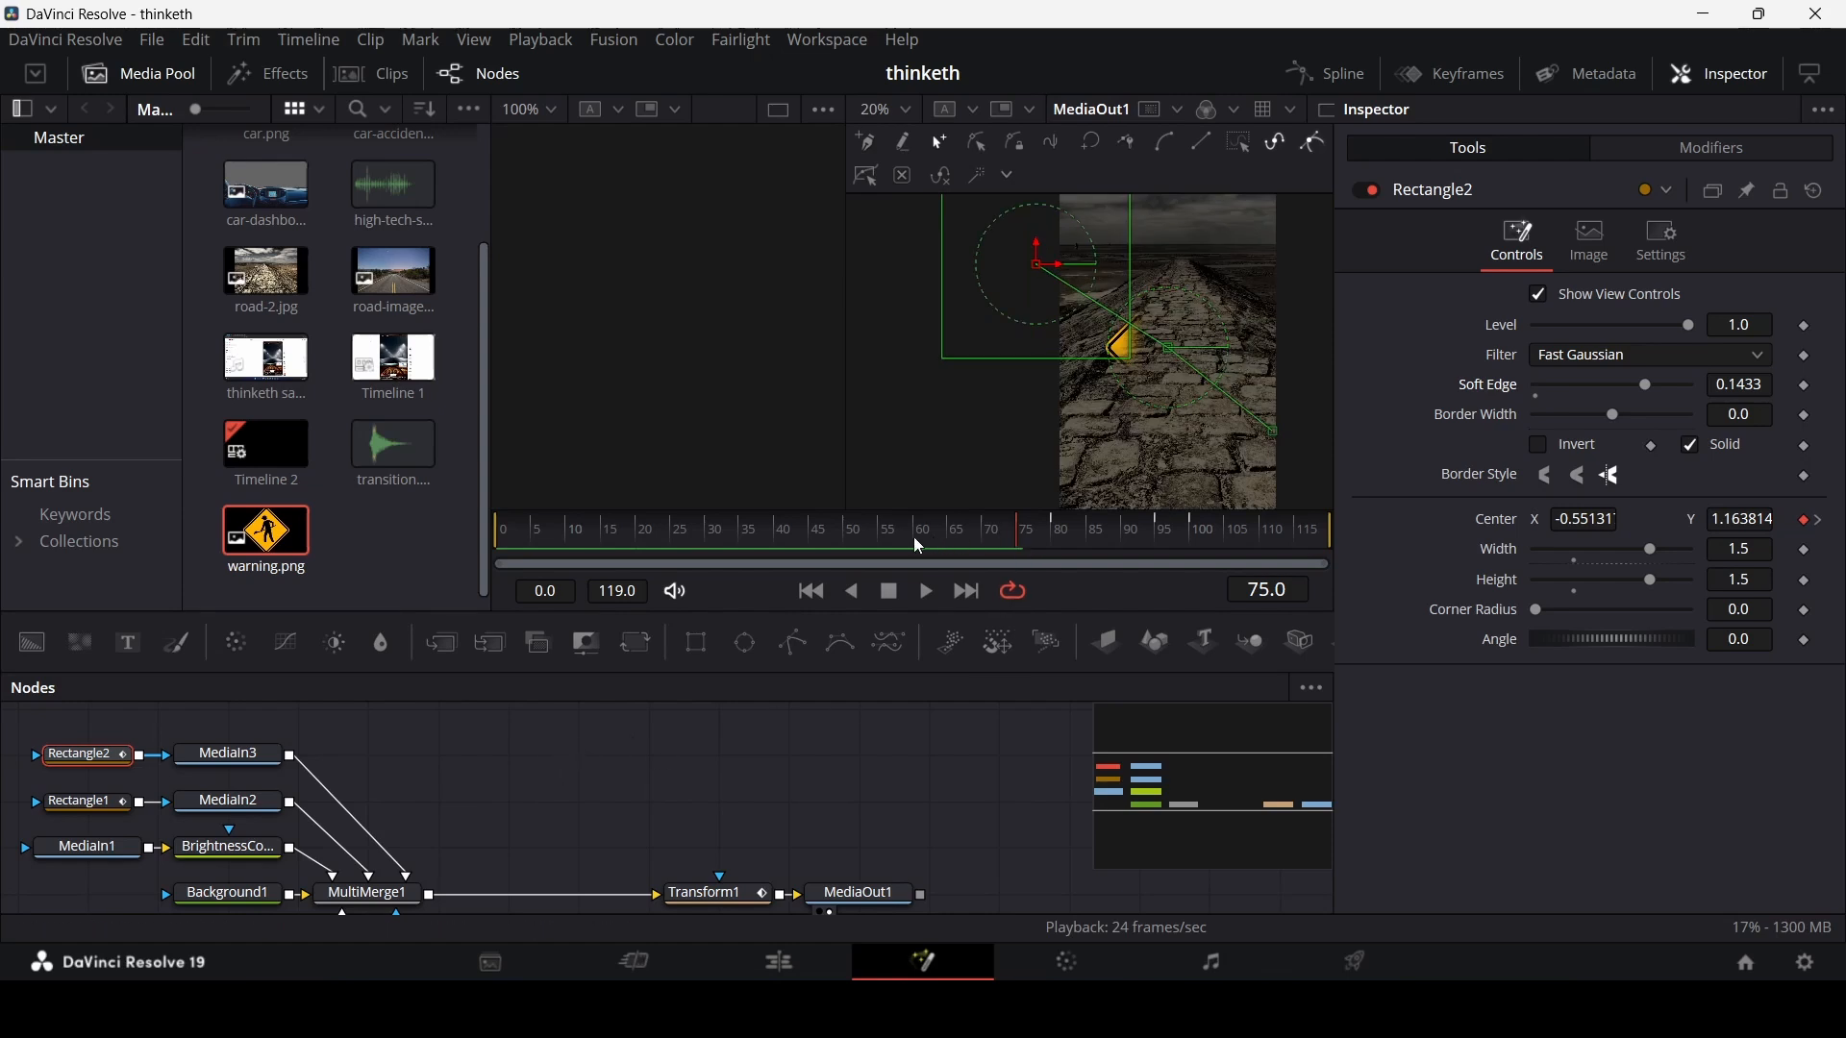
{"action": "left_click_drag", "start_coordinate": [913, 537], "coordinate": [1019, 550]}
{"action": "left_click_drag", "start_coordinate": [1048, 286], "coordinate": [997, 266]}
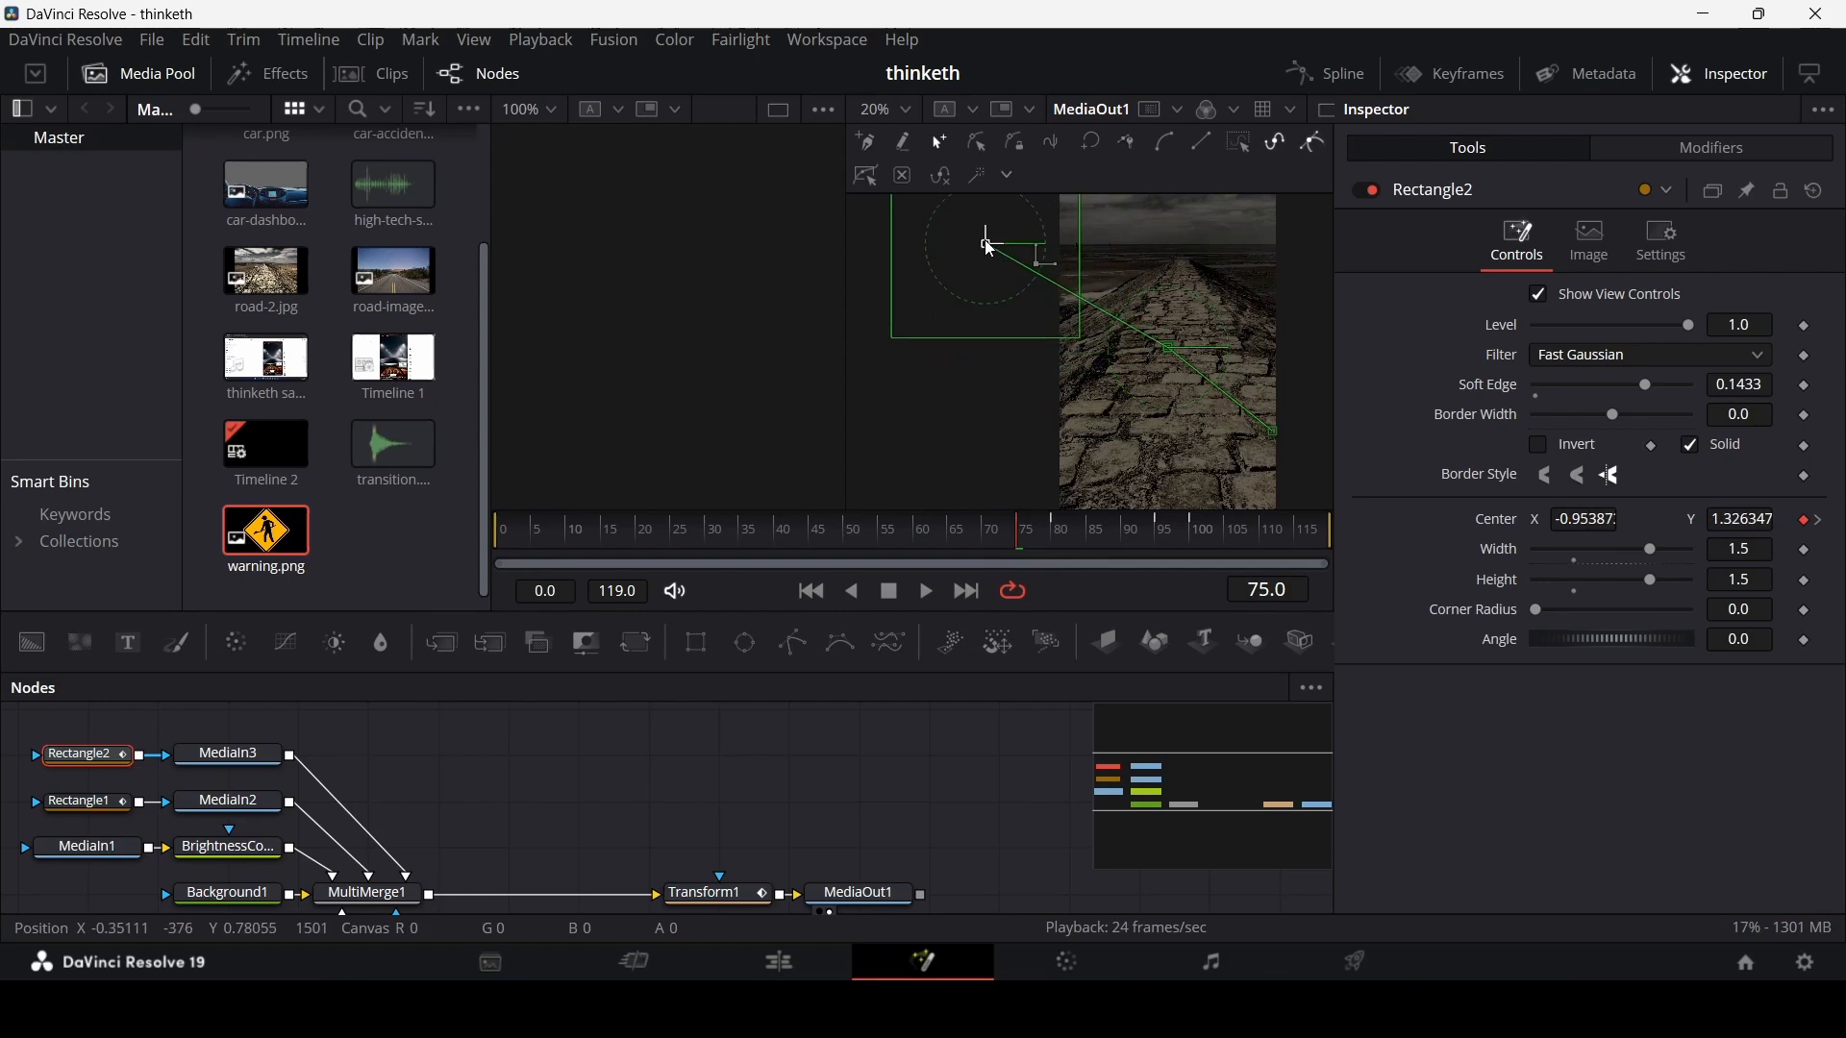
{"action": "left_click", "coordinate": [955, 535]}
{"action": "key", "text": "space"}
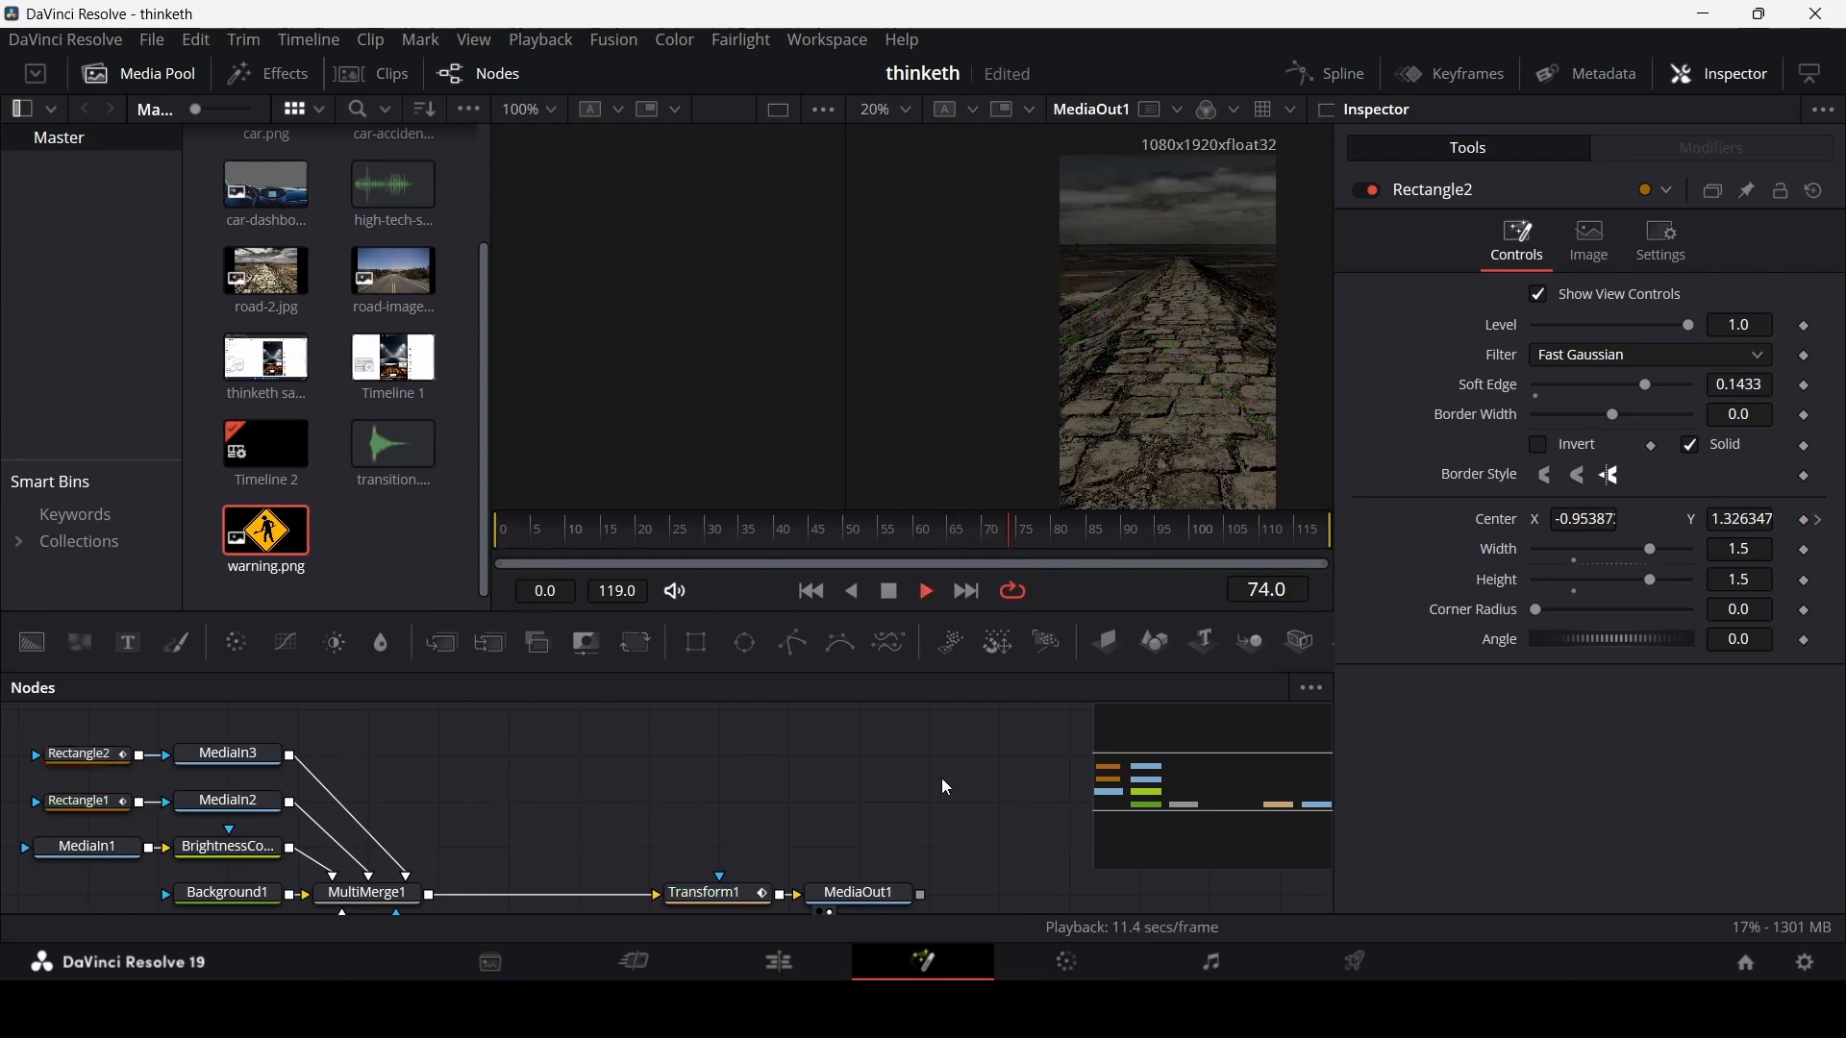
- Move Rectangle2's center on frame 100 farther away from the warning sign, down along its exit path, and replay from frame 69
{"action": "key", "text": "space"}
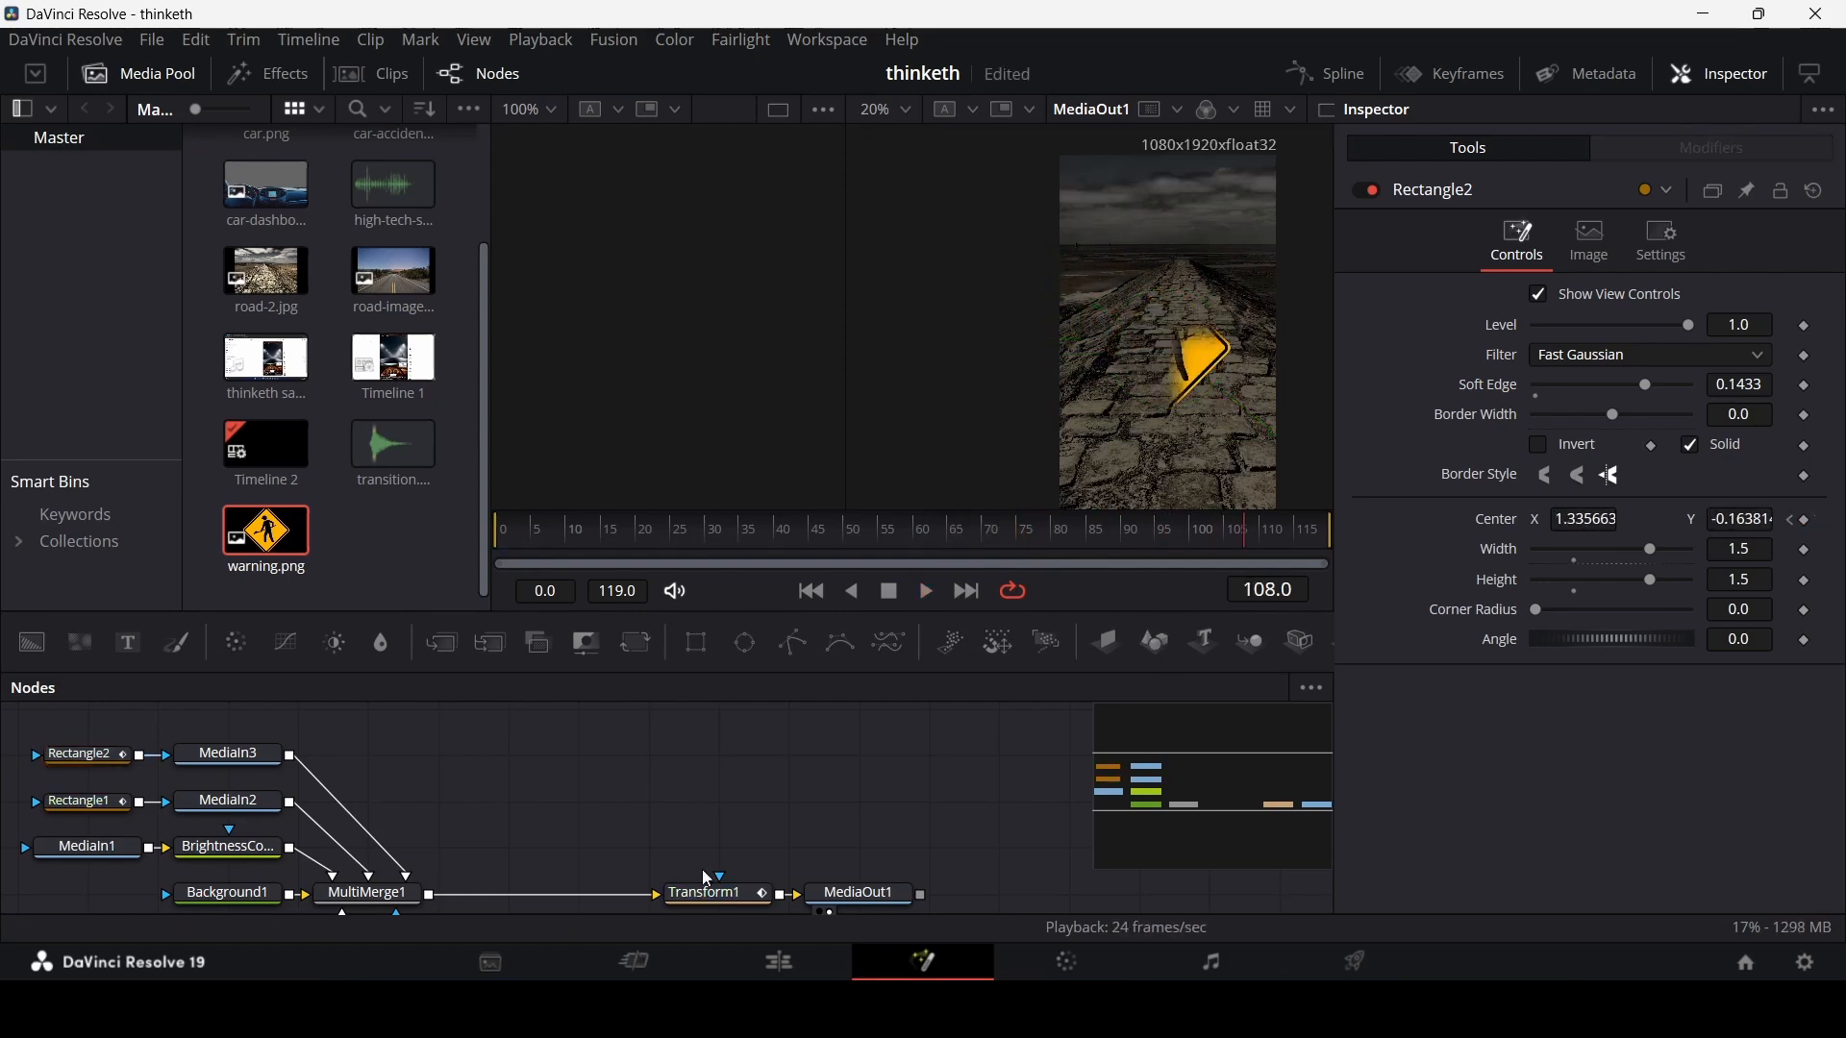
{"action": "left_click", "coordinate": [93, 764]}
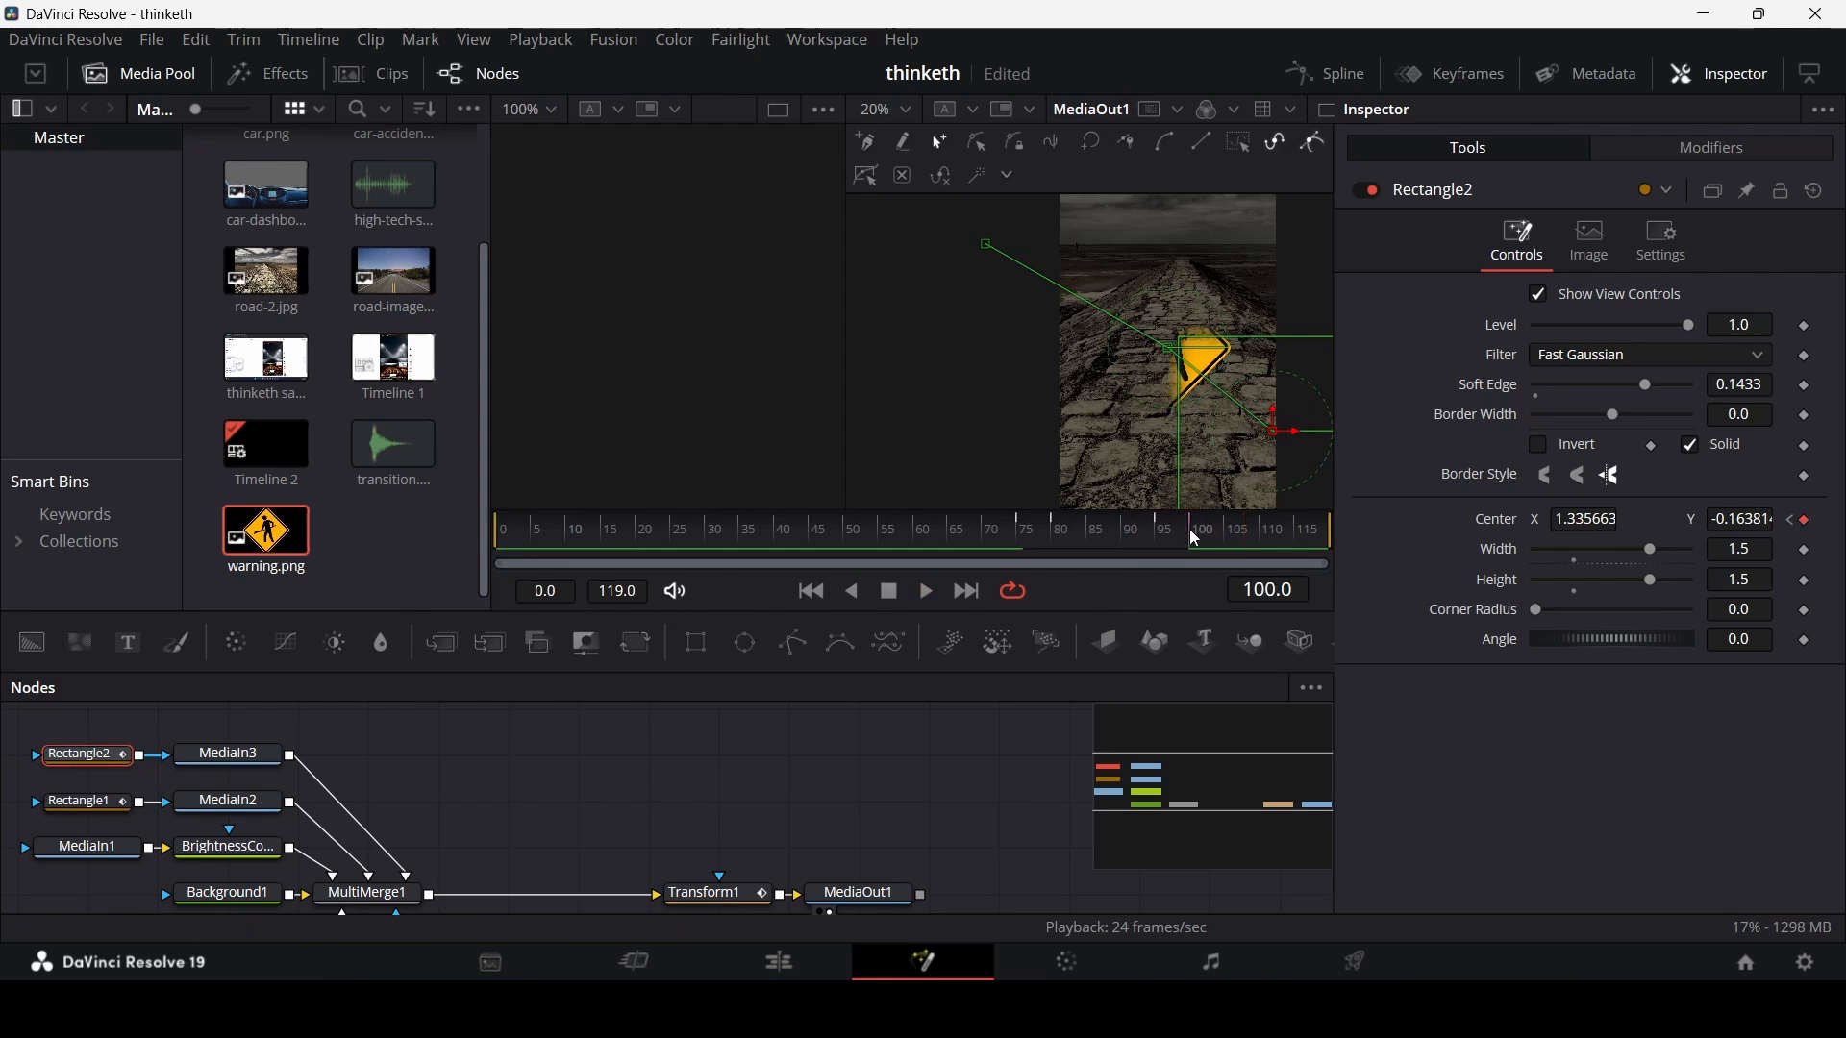
{"action": "left_click_drag", "start_coordinate": [1277, 431], "coordinate": [1319, 498]}
{"action": "left_click", "coordinate": [978, 548]}
{"action": "scroll", "coordinate": [1146, 425], "scroll_direction": "down", "scroll_amount": 1}
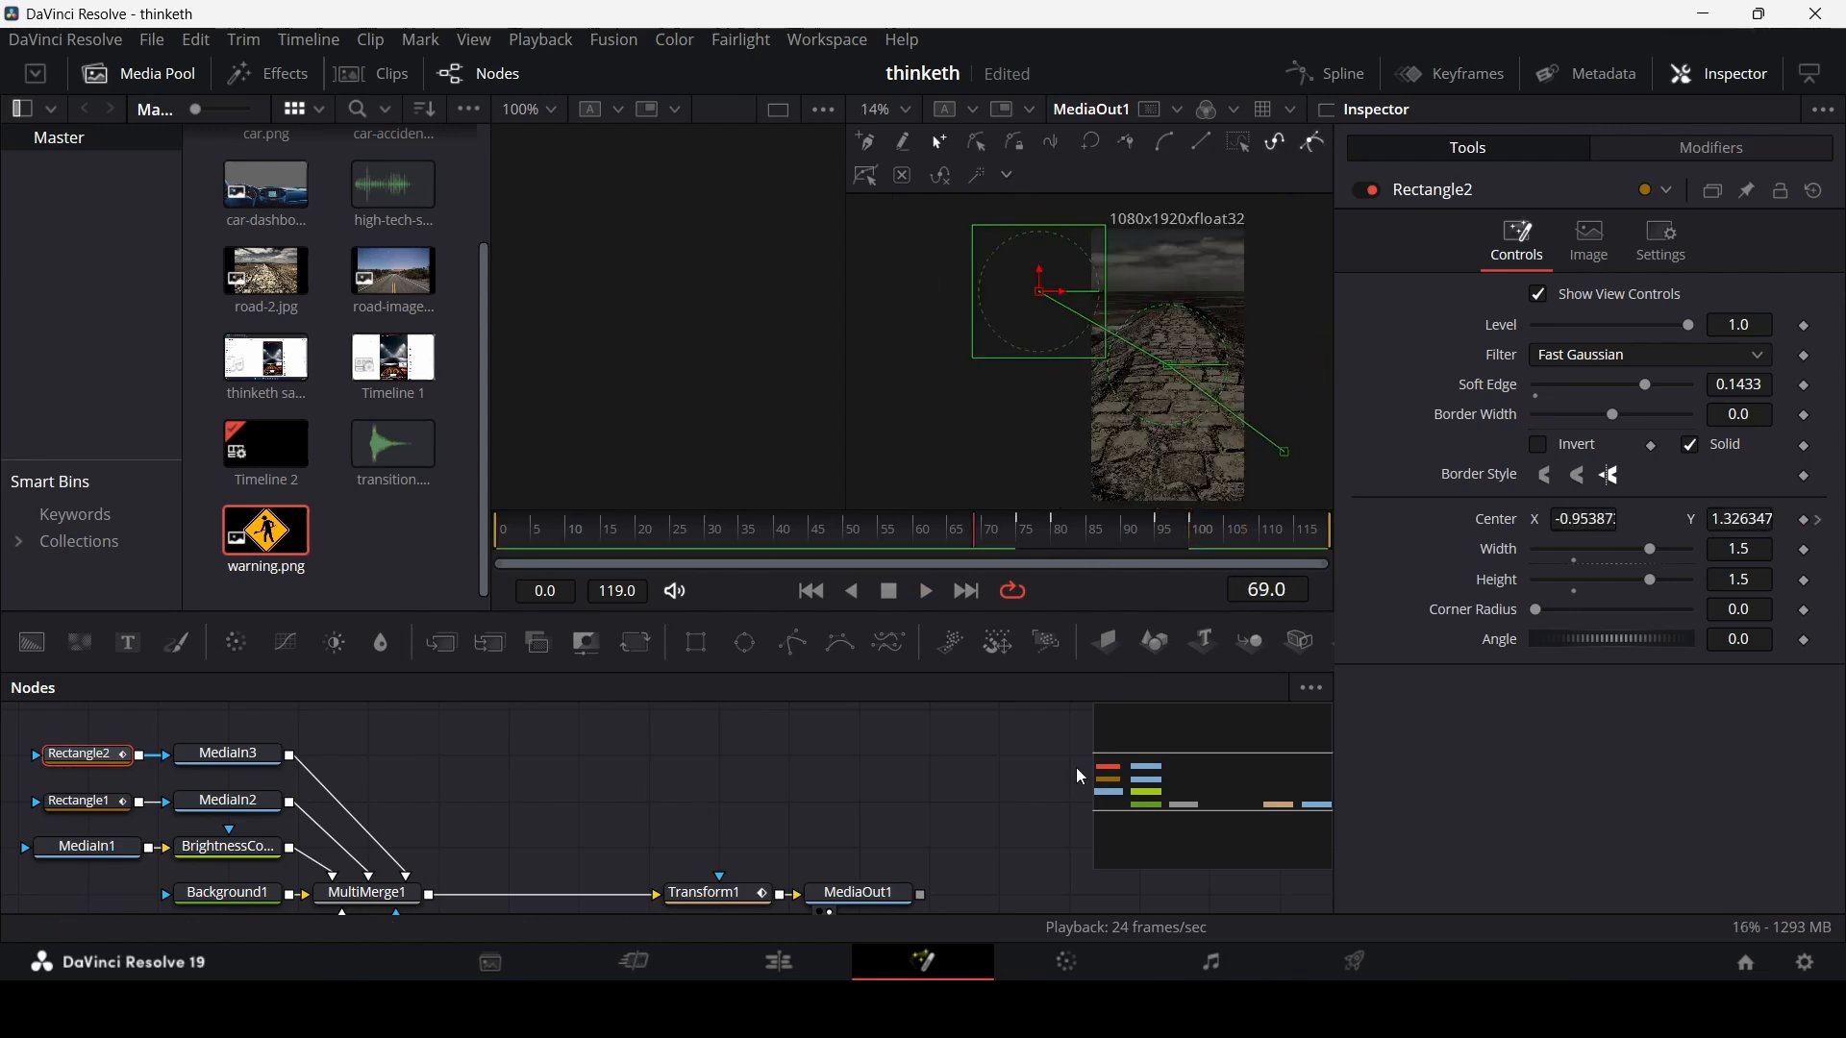
{"action": "key", "text": "space"}
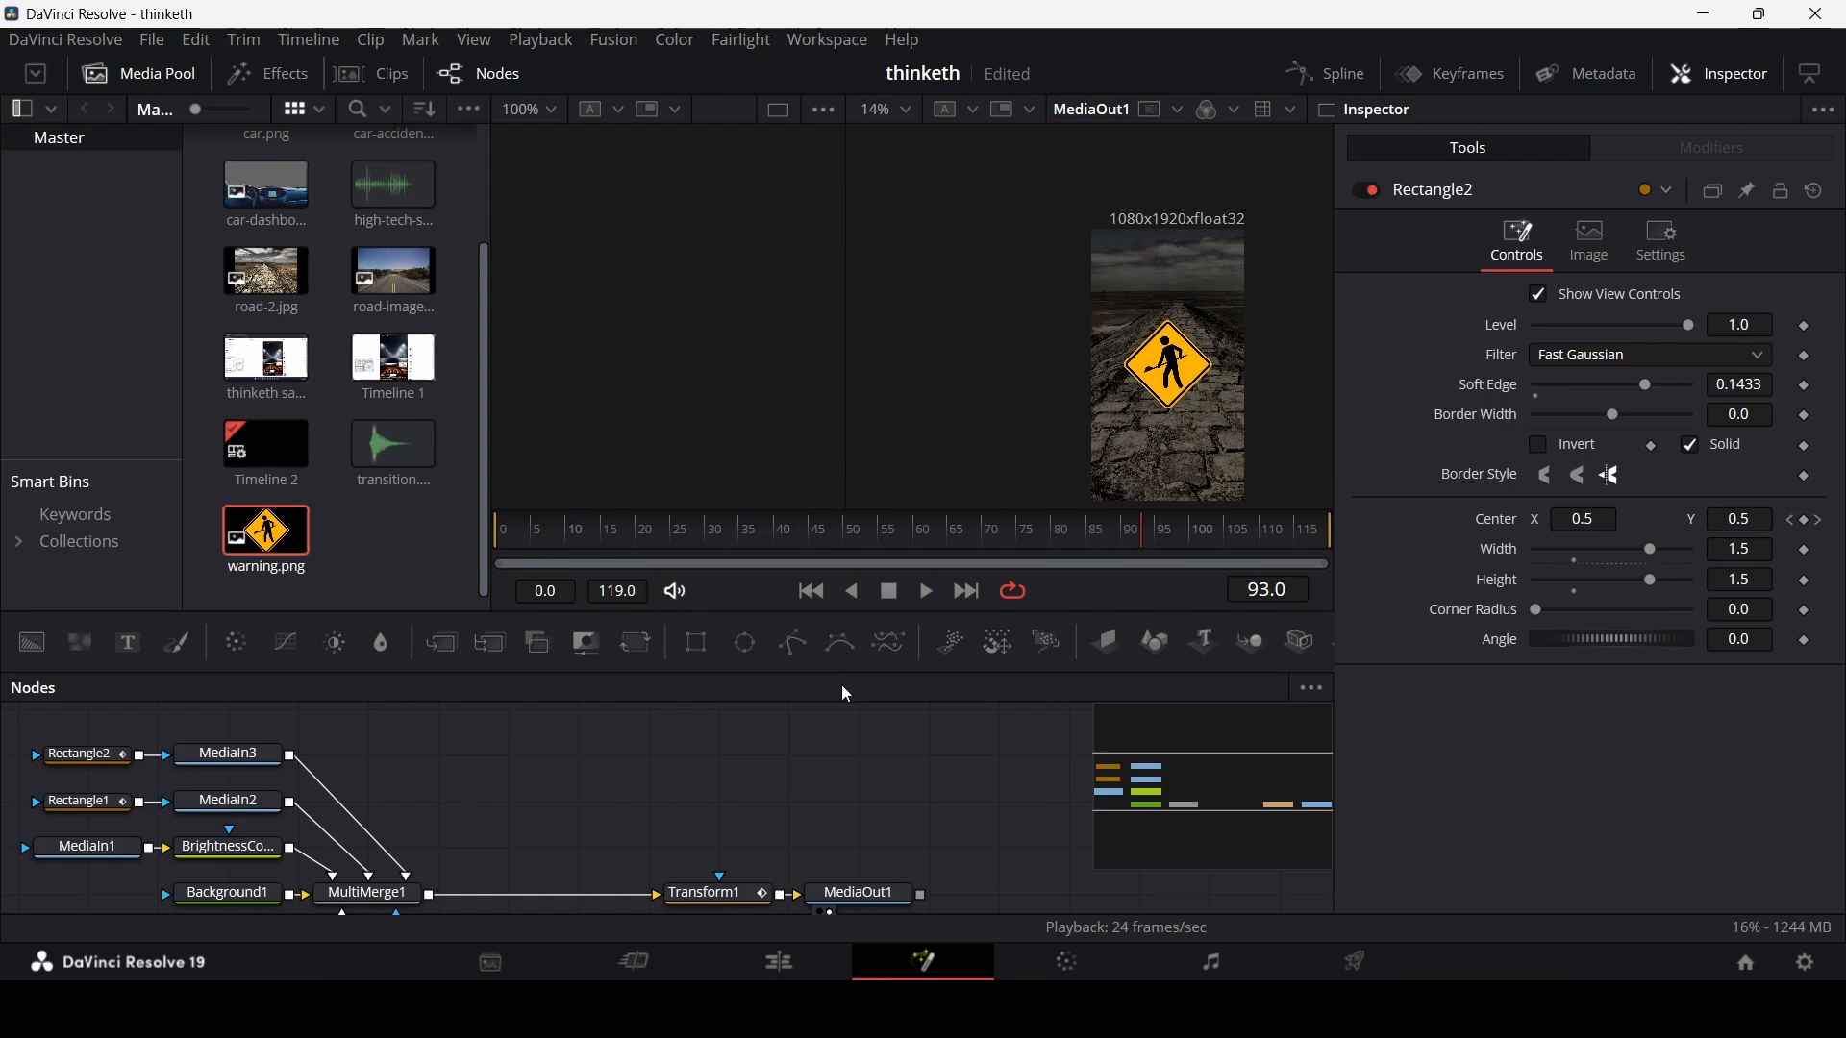
- Open the first Fusion composition clip from the edit timeline and copy its Text1, DropShadow1 and Glow1 nodes
{"action": "left_click", "coordinate": [822, 961]}
{"action": "scroll", "coordinate": [1134, 738], "scroll_direction": "left", "scroll_amount": 5}
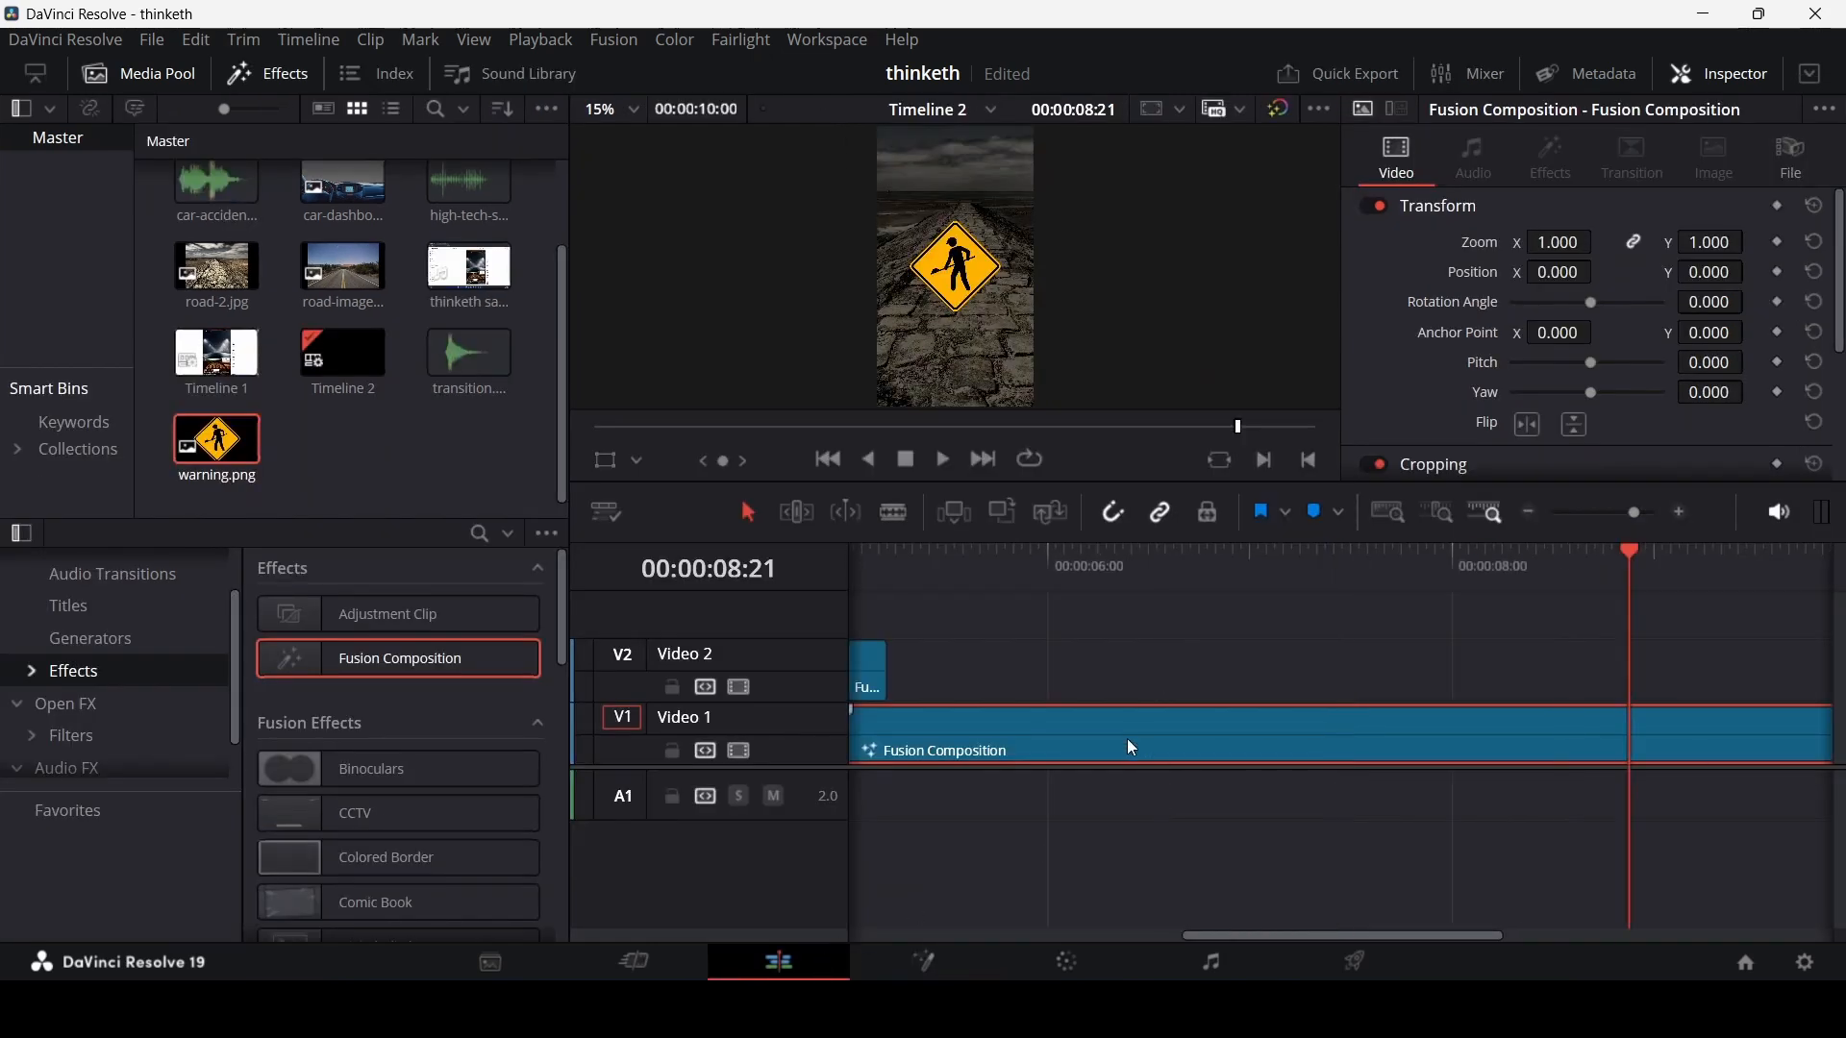
{"action": "right_click", "coordinate": [1136, 730]}
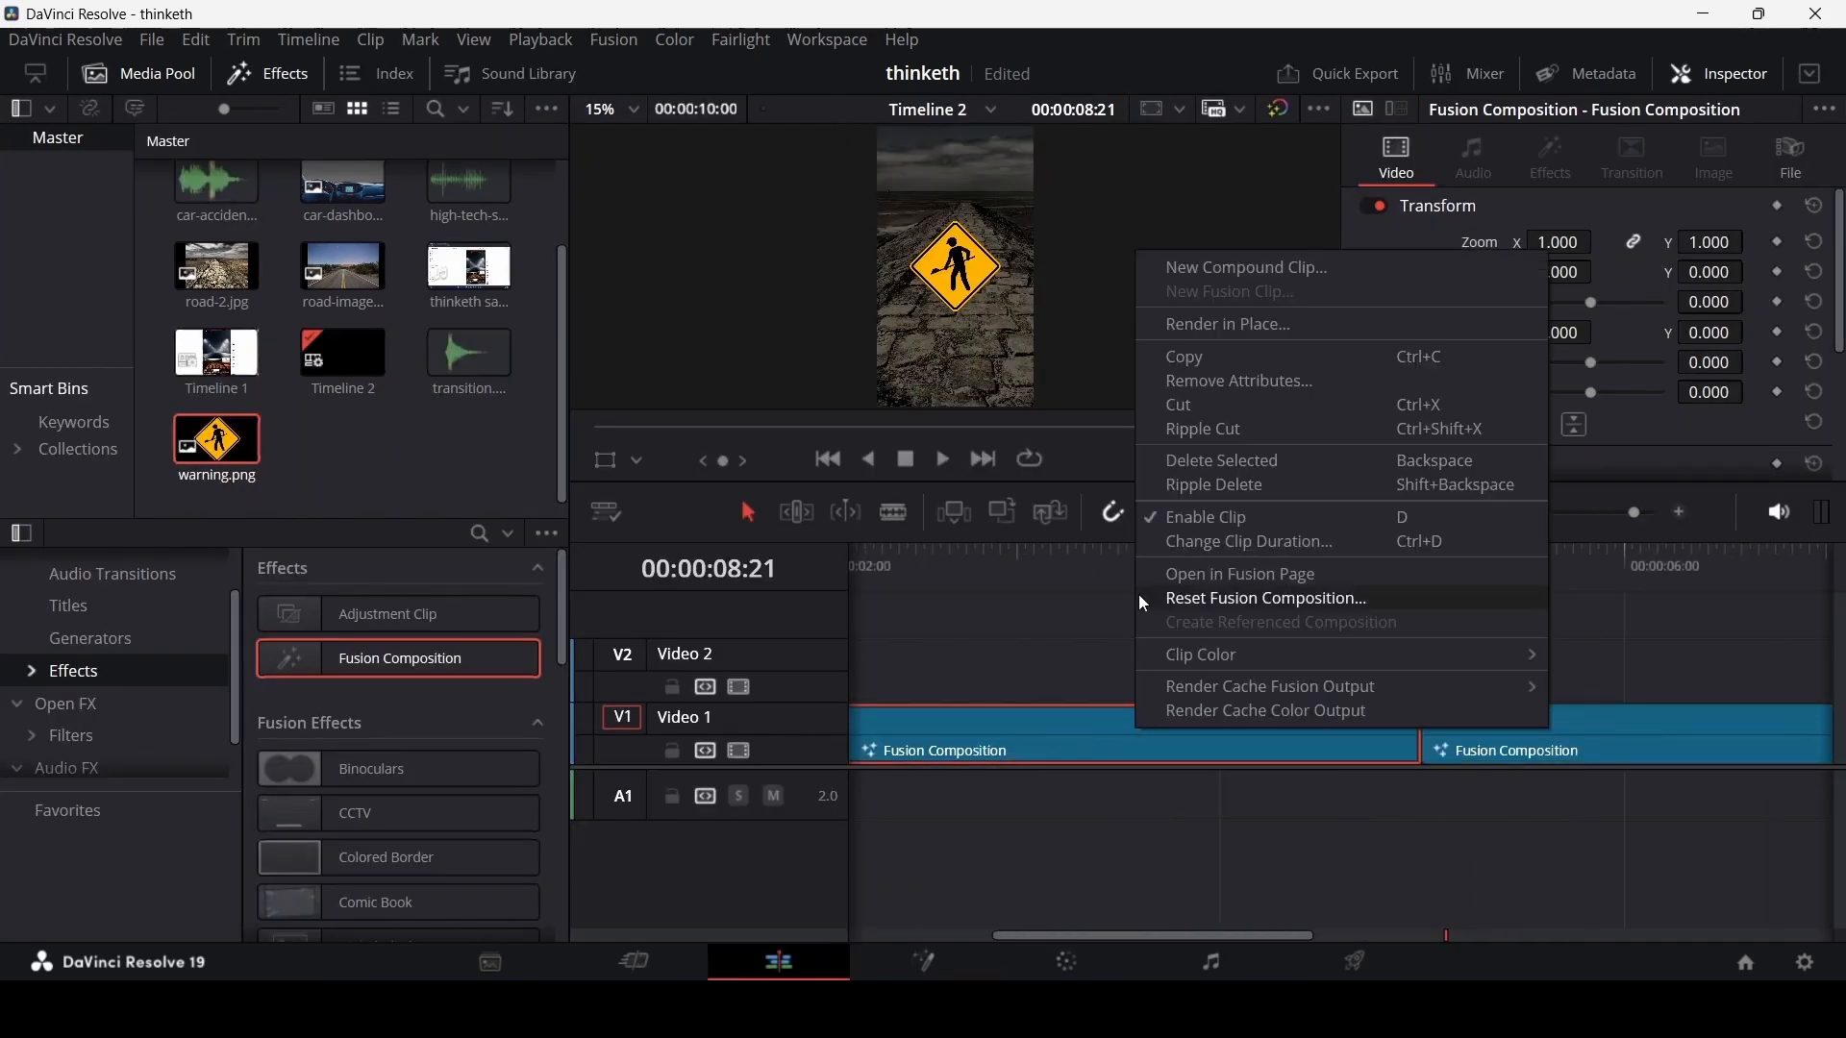
{"action": "left_click", "coordinate": [1227, 574]}
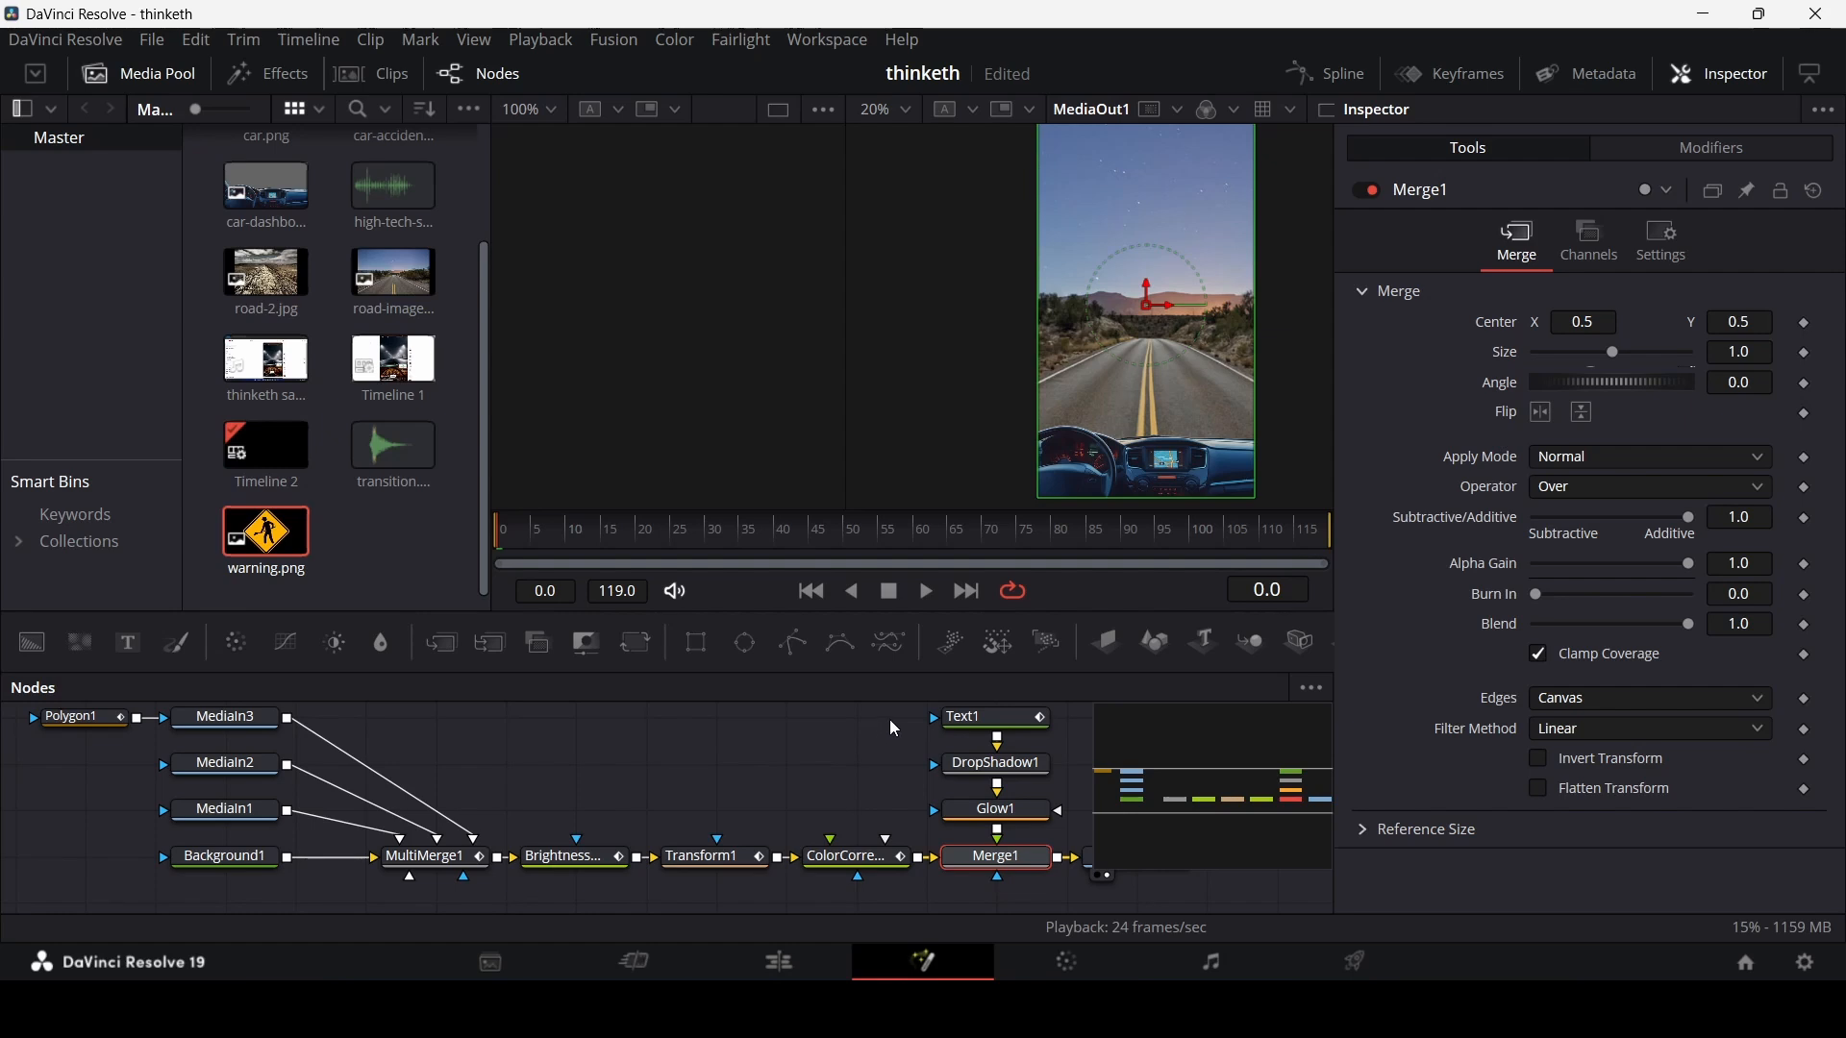
{"action": "left_click_drag", "start_coordinate": [891, 721], "coordinate": [998, 817]}
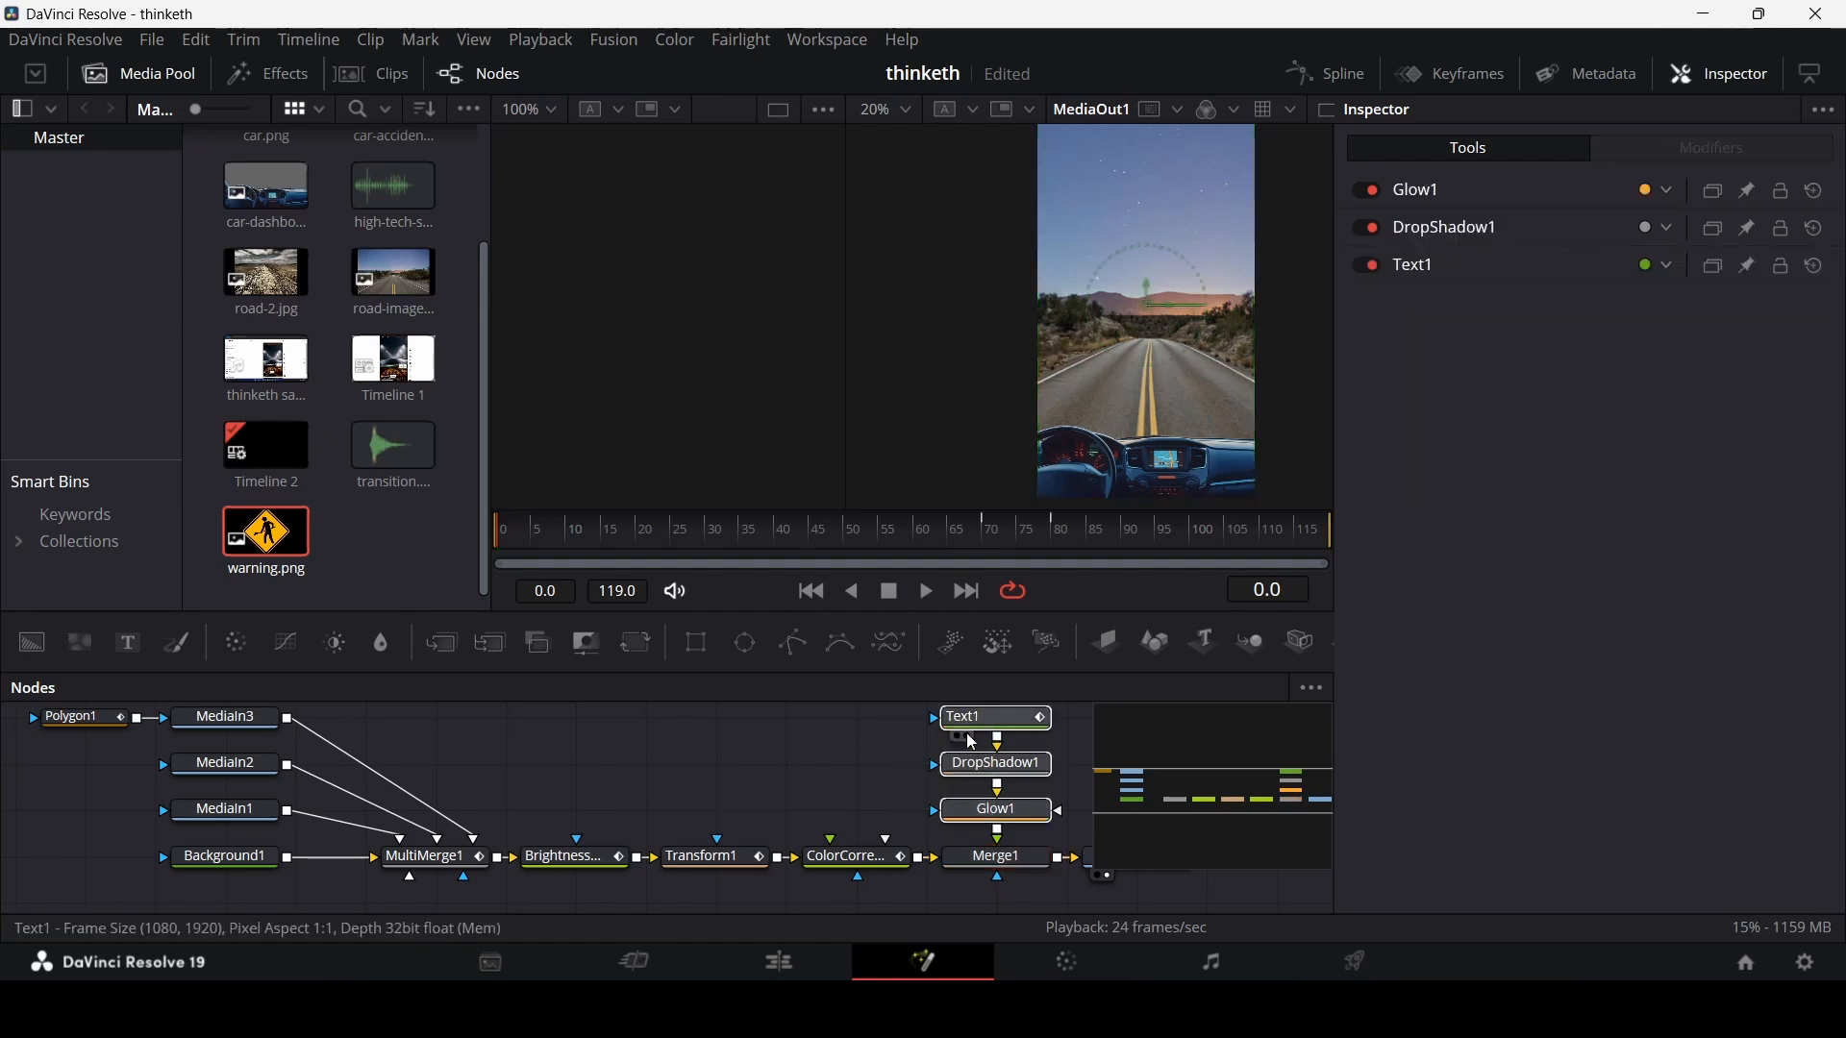
- Reopen the second Fusion composition, paste the copied text nodes and connect Glow1's output to MultiMerge1
{"action": "left_click", "coordinate": [805, 956]}
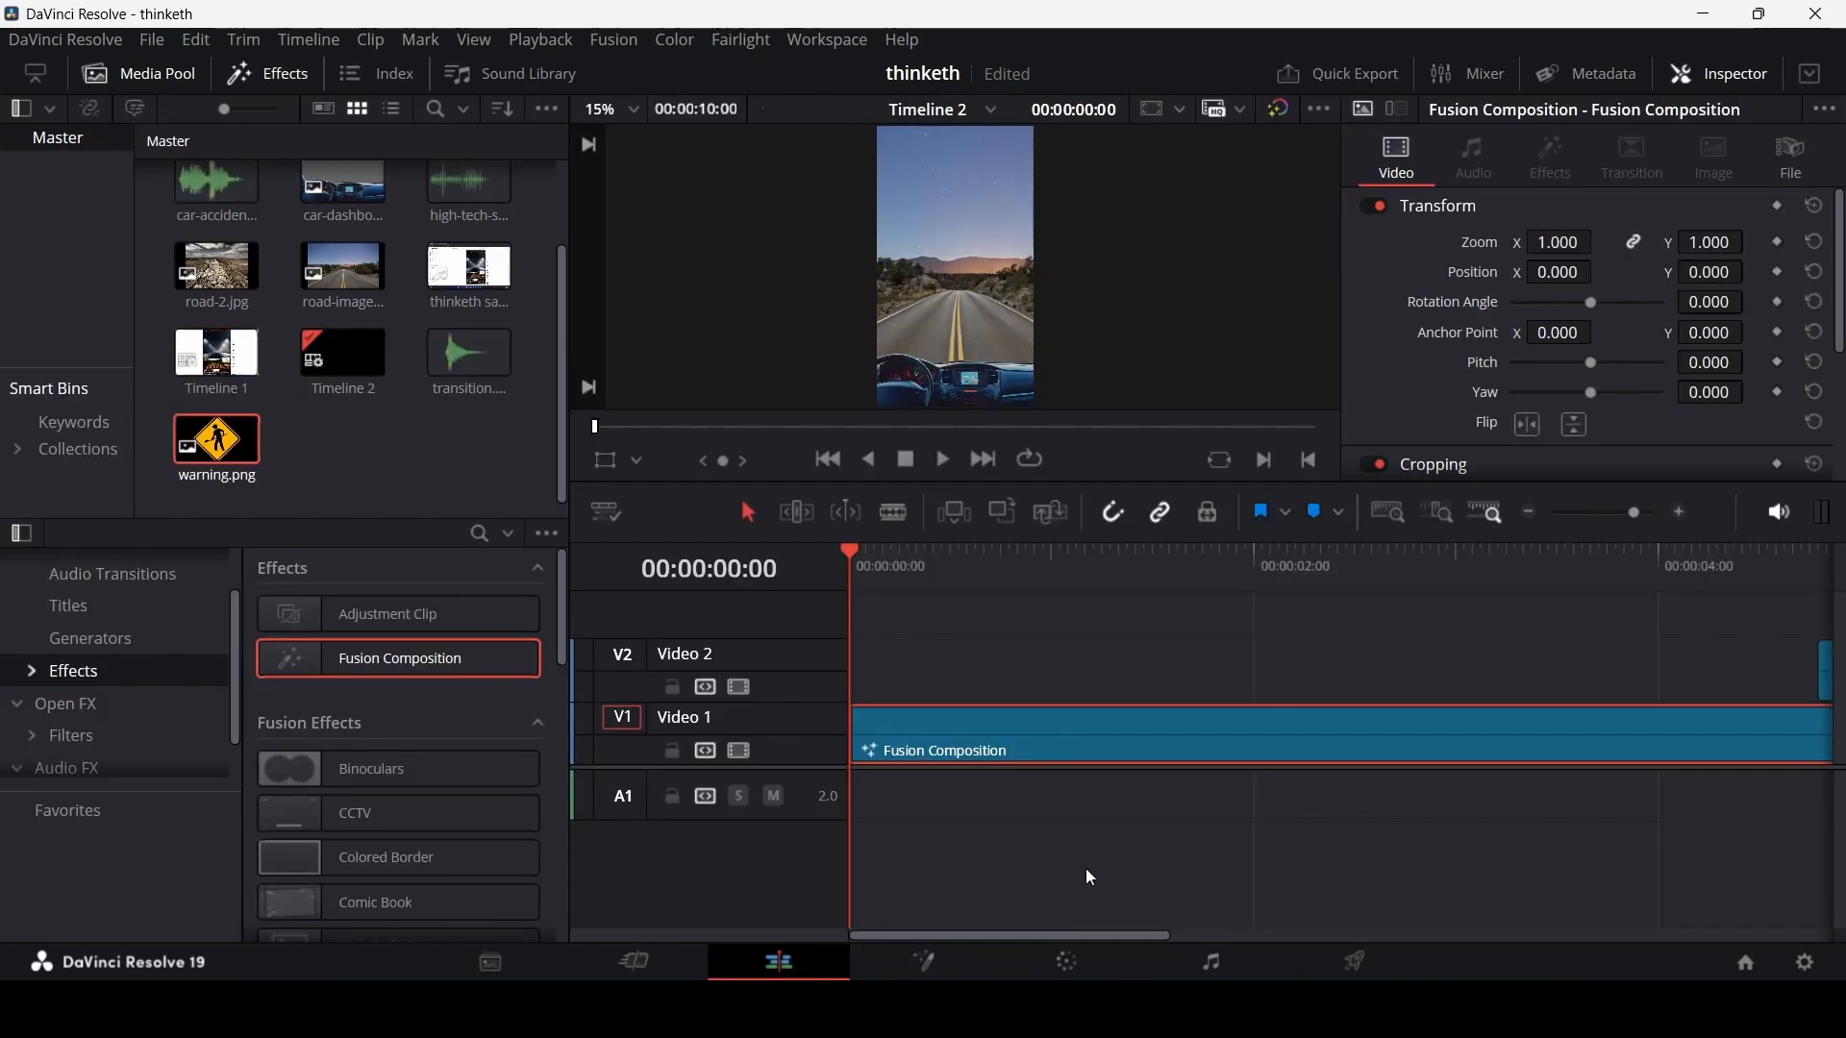
{"action": "scroll", "coordinate": [1361, 709], "scroll_direction": "right", "scroll_amount": 5}
{"action": "right_click", "coordinate": [1340, 741]}
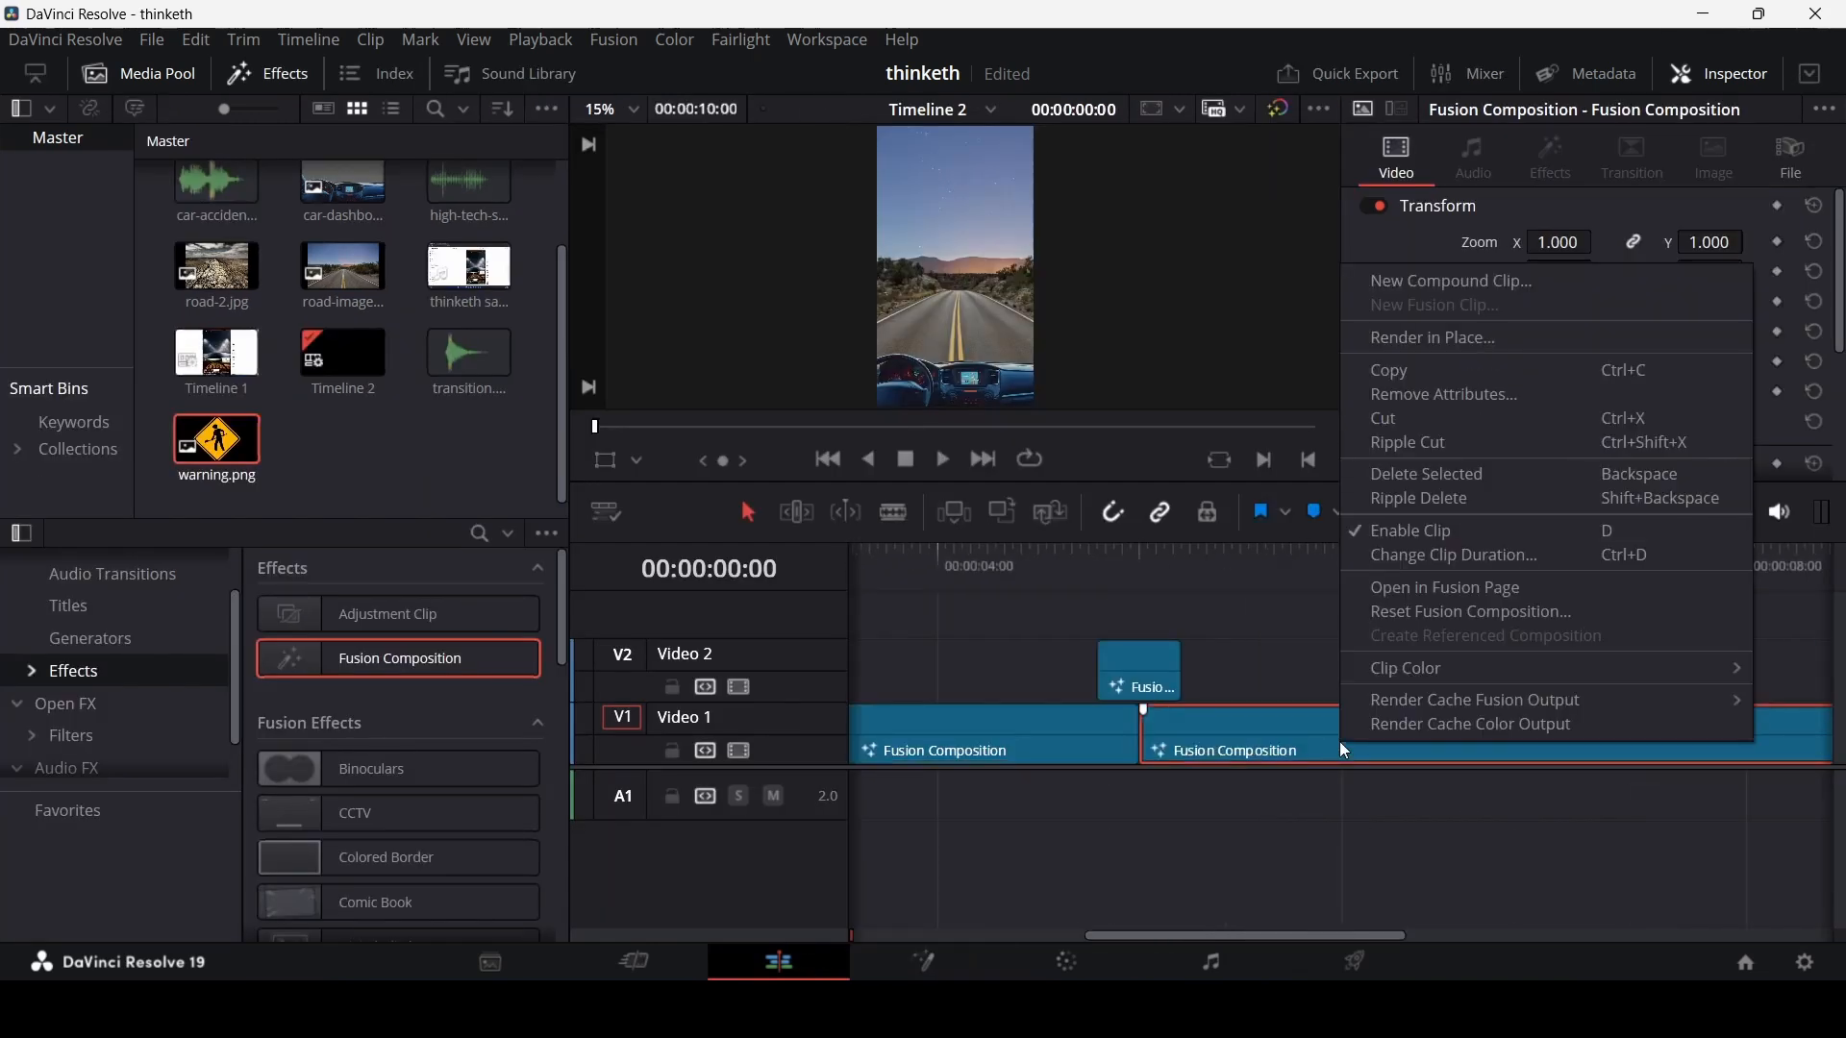
{"action": "left_click", "coordinate": [1423, 583]}
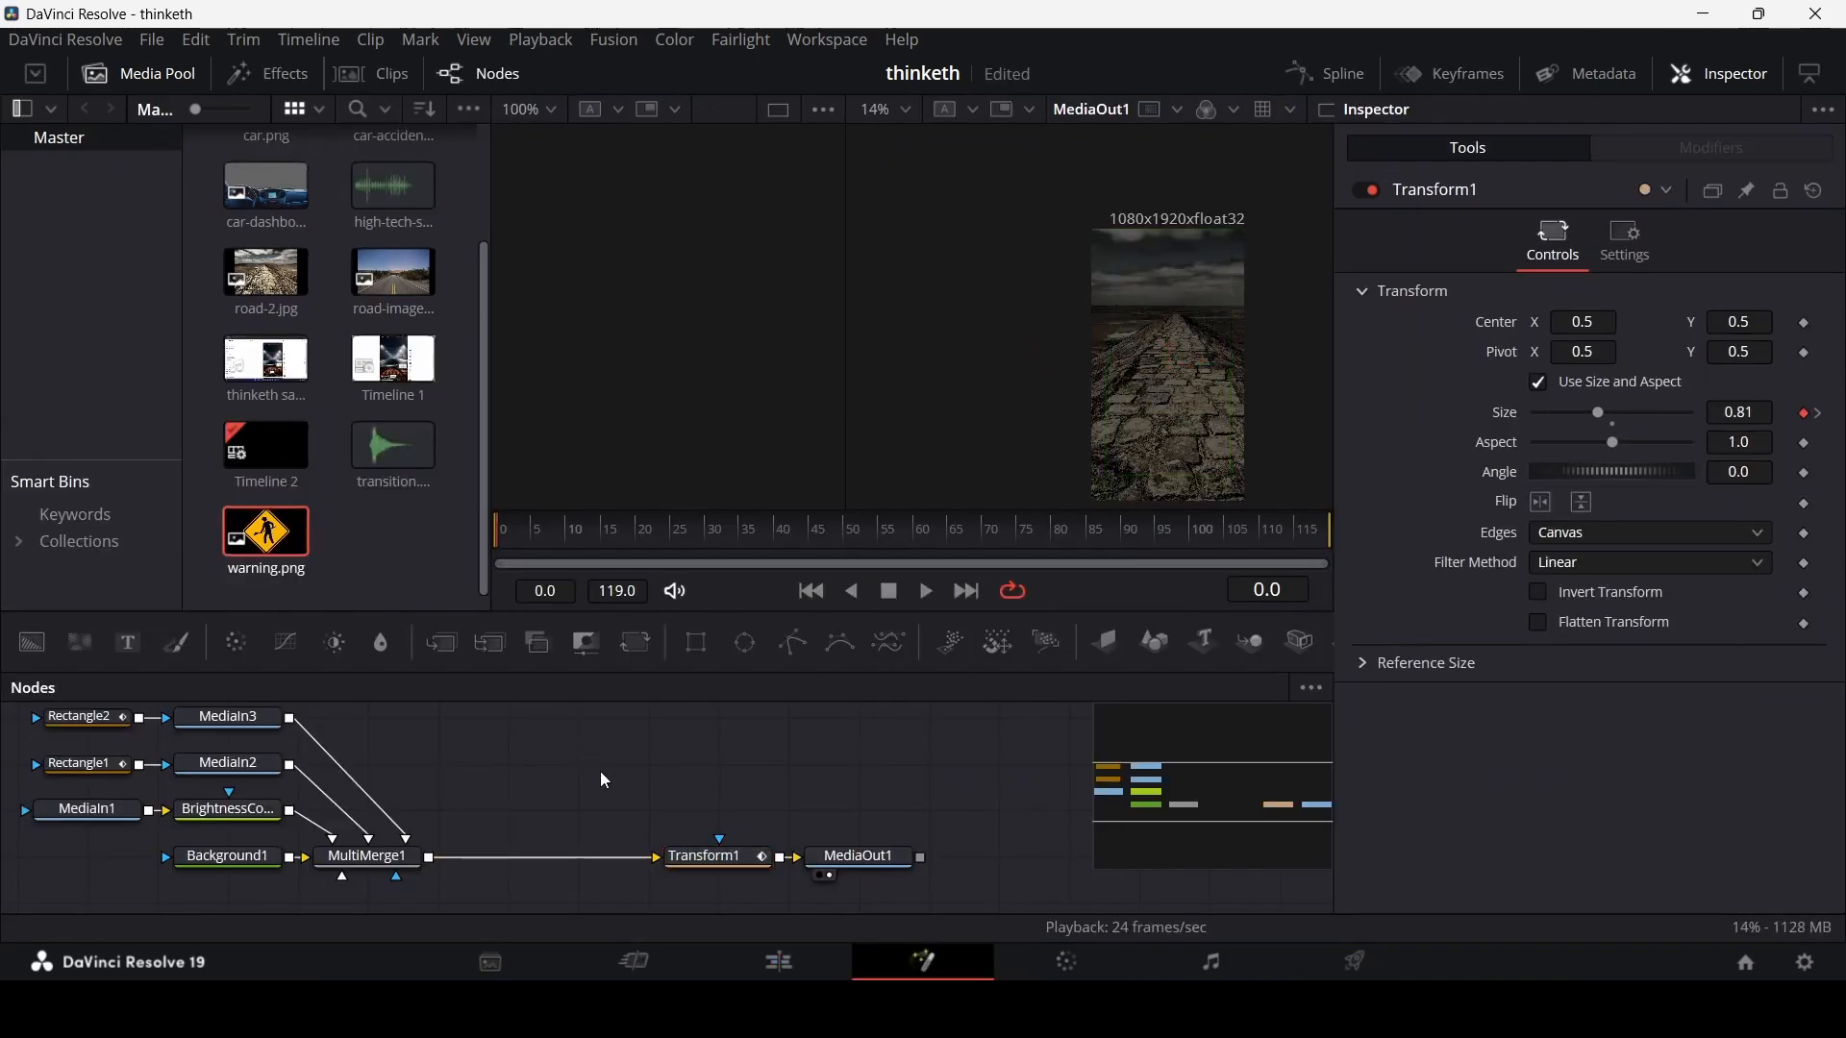
{"action": "key", "text": "ctrl+v"}
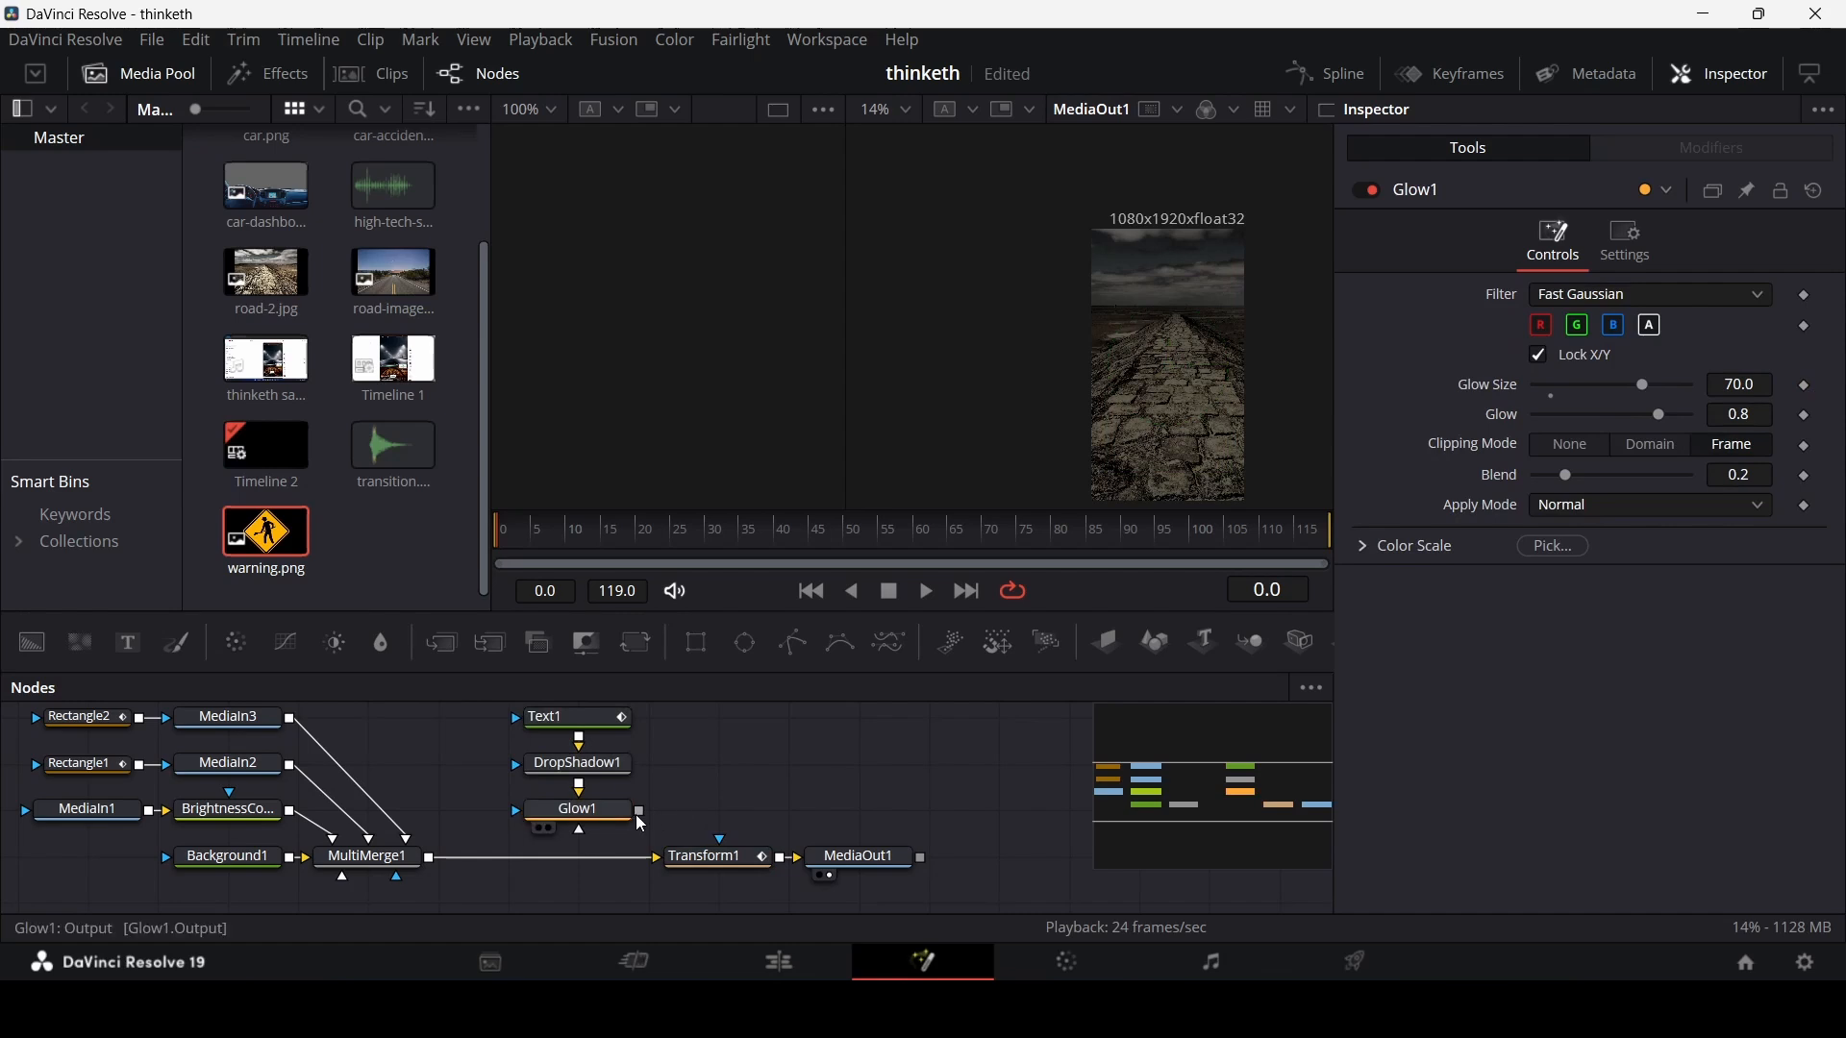
{"action": "left_click_drag", "start_coordinate": [636, 815], "coordinate": [399, 871]}
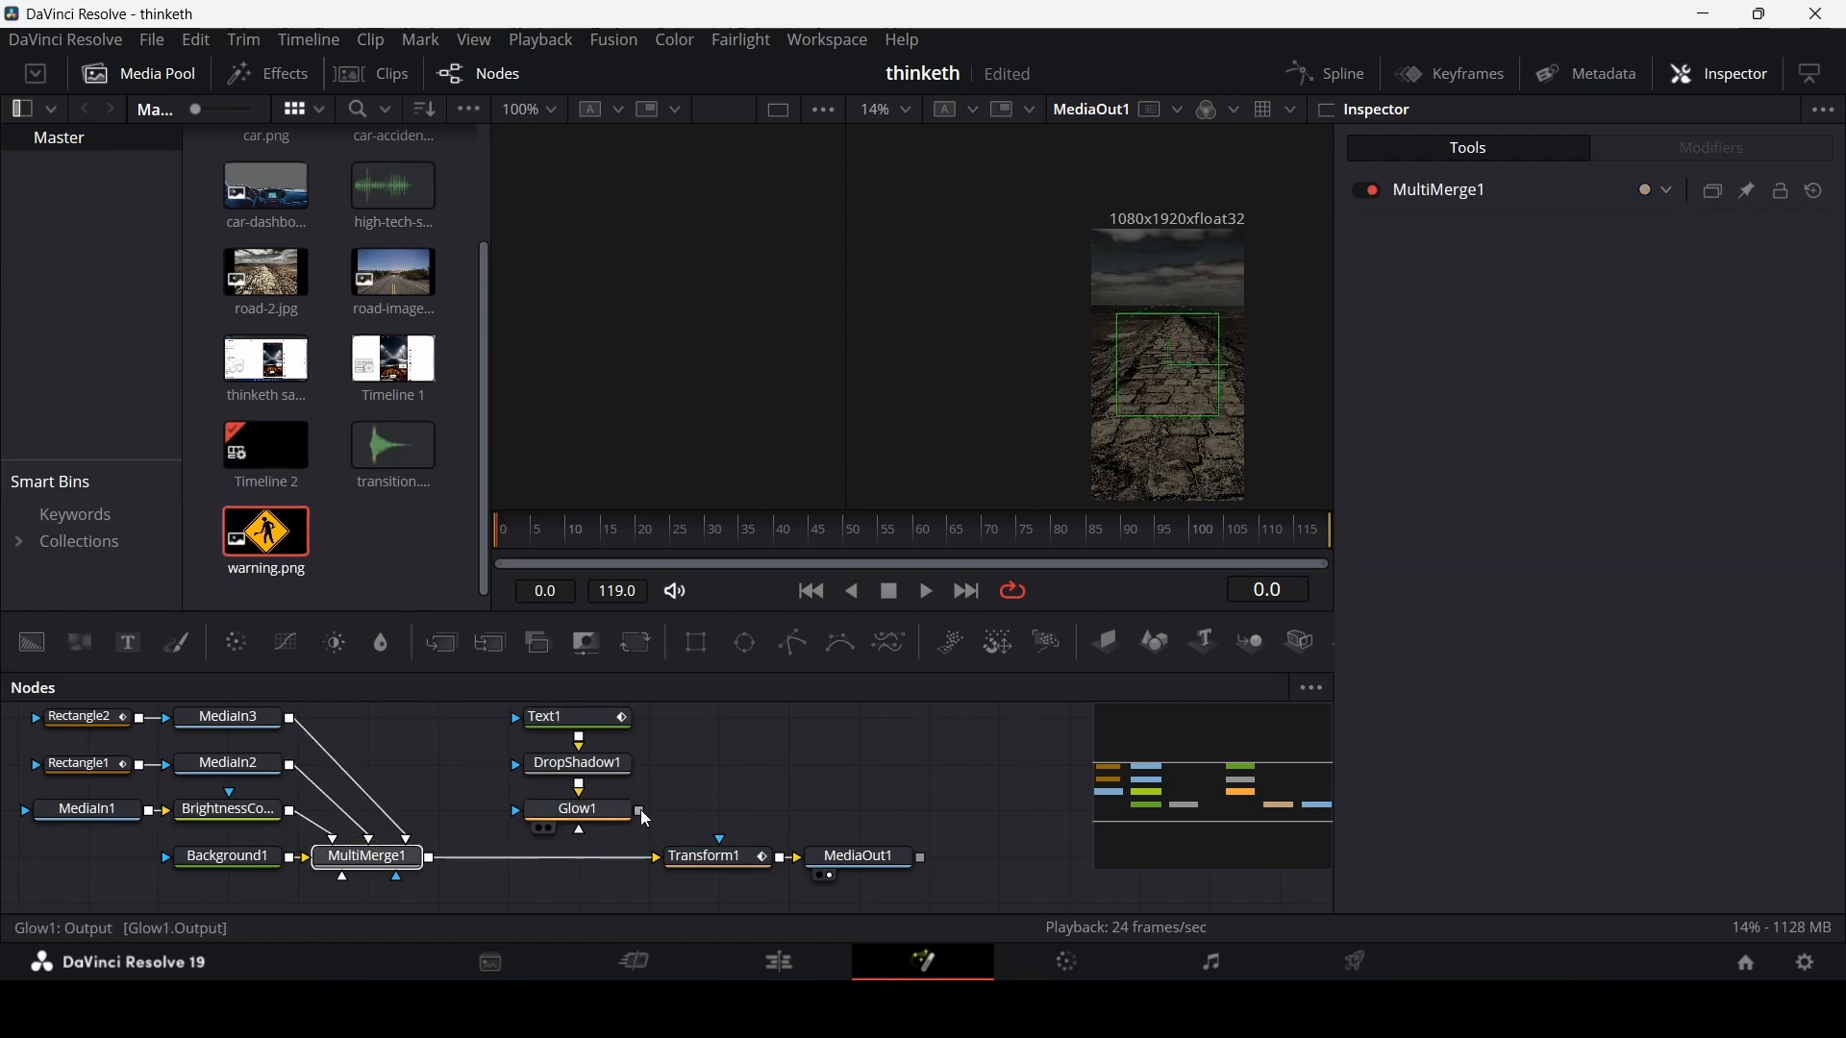
- Remove the pasted Write On animation from Text1
{"action": "left_click", "coordinate": [602, 721]}
{"action": "left_click", "coordinate": [841, 534]}
{"action": "left_click_drag", "start_coordinate": [842, 536], "coordinate": [1058, 541]}
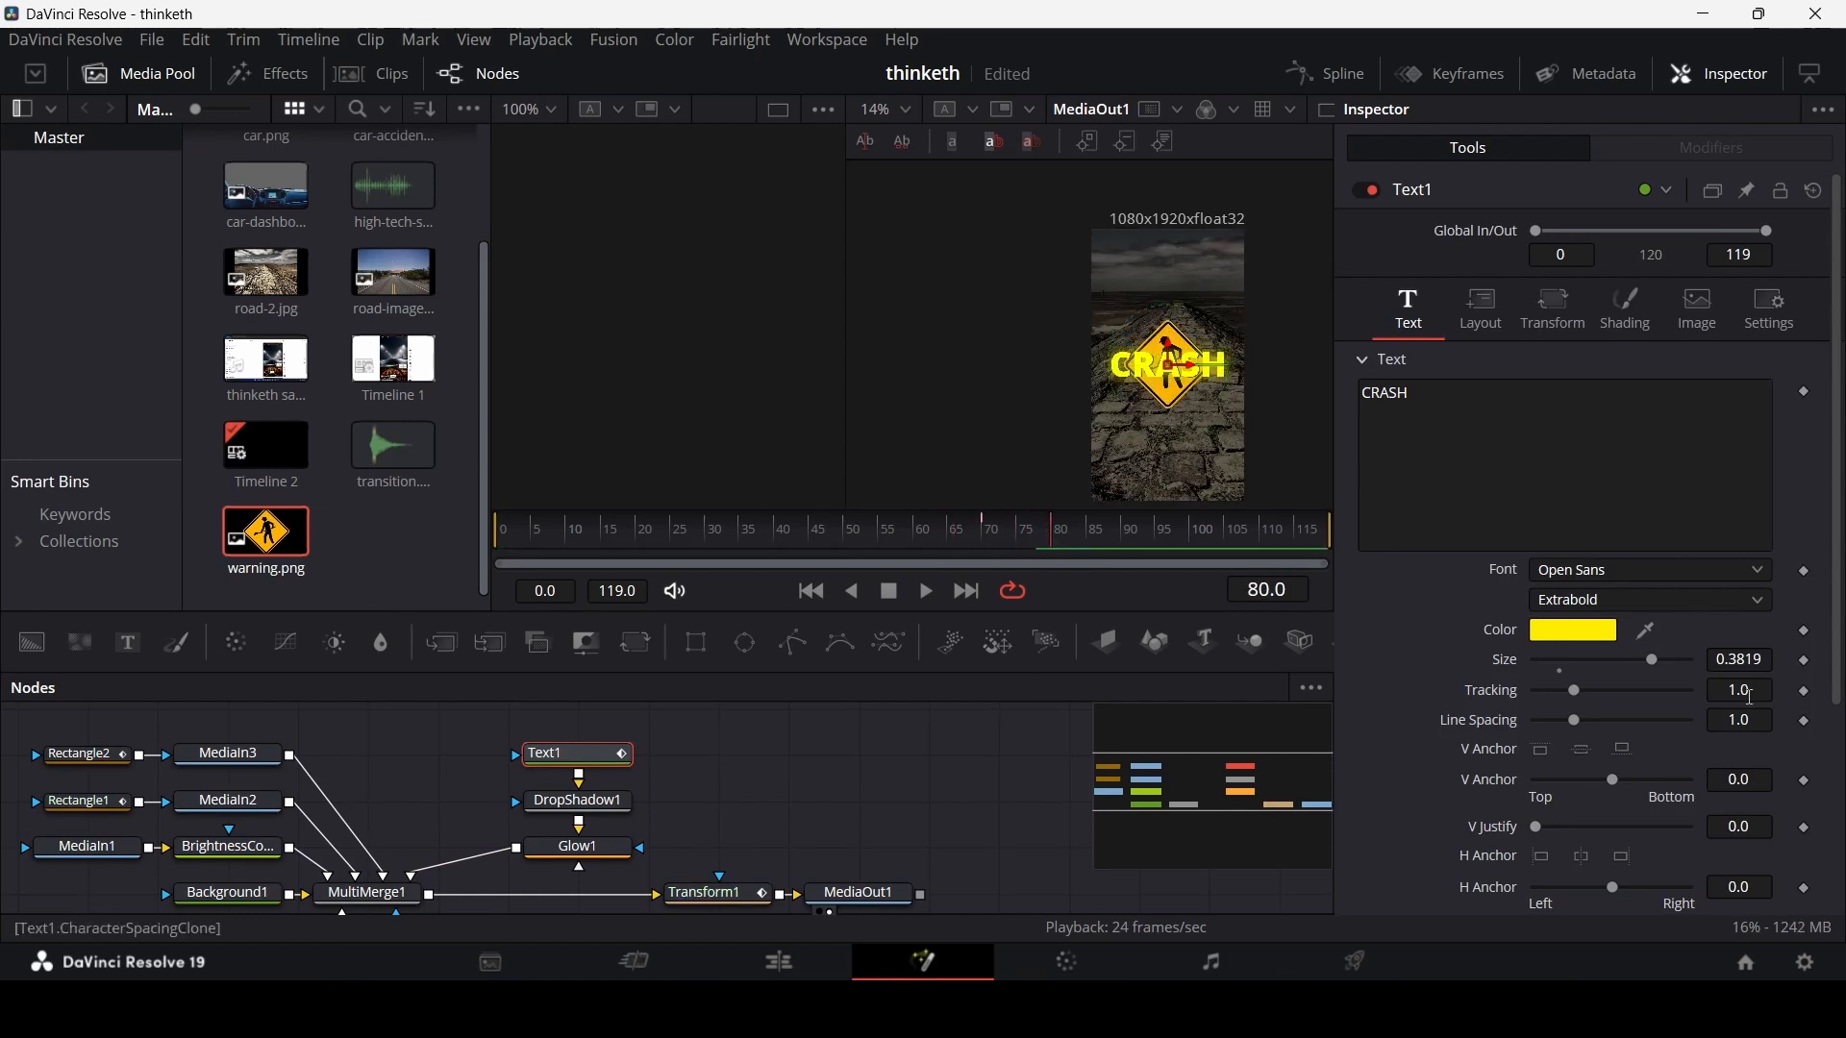
{"action": "scroll", "coordinate": [1826, 815], "scroll_direction": "down", "scroll_amount": 5}
{"action": "left_click", "coordinate": [1791, 770]}
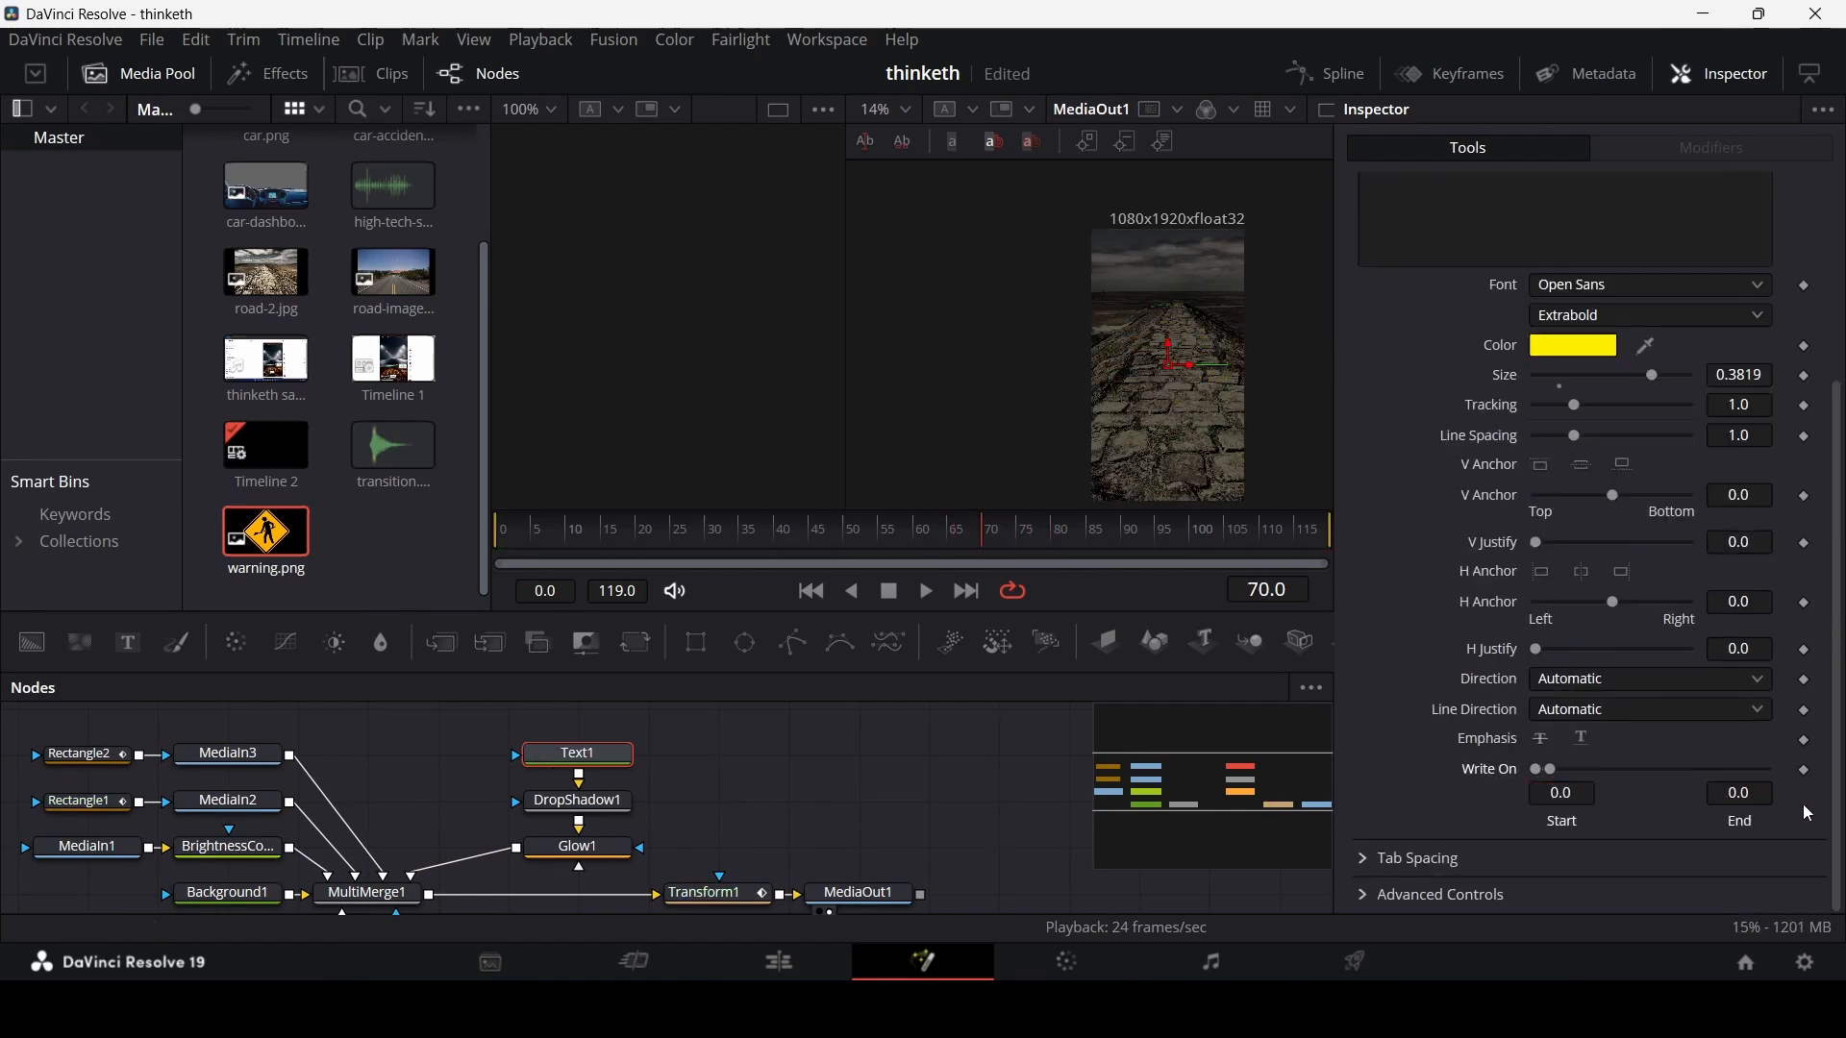
- Animate Text1's Write On end from 0.0 on frame 40 to 1.0 on frame 50
{"action": "left_click", "coordinate": [855, 536]}
{"action": "left_click_drag", "start_coordinate": [854, 546], "coordinate": [775, 551]}
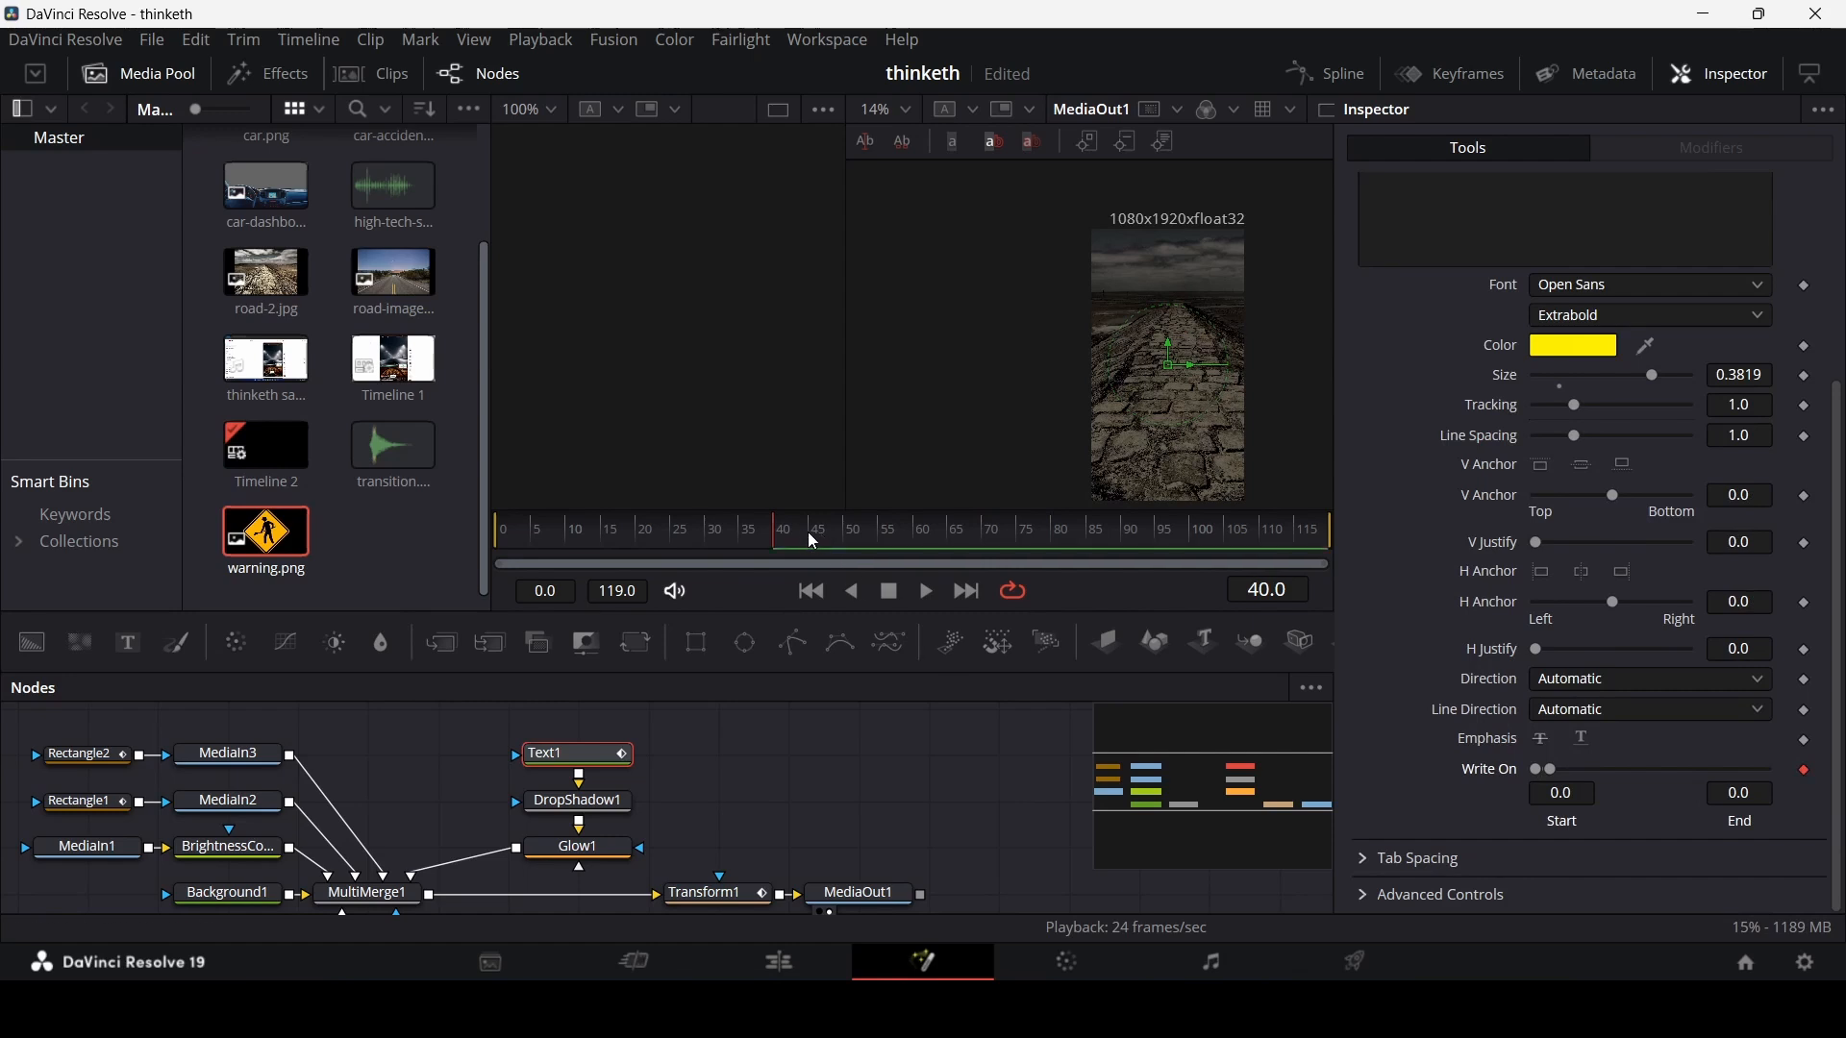
{"action": "left_click", "coordinate": [854, 538]}
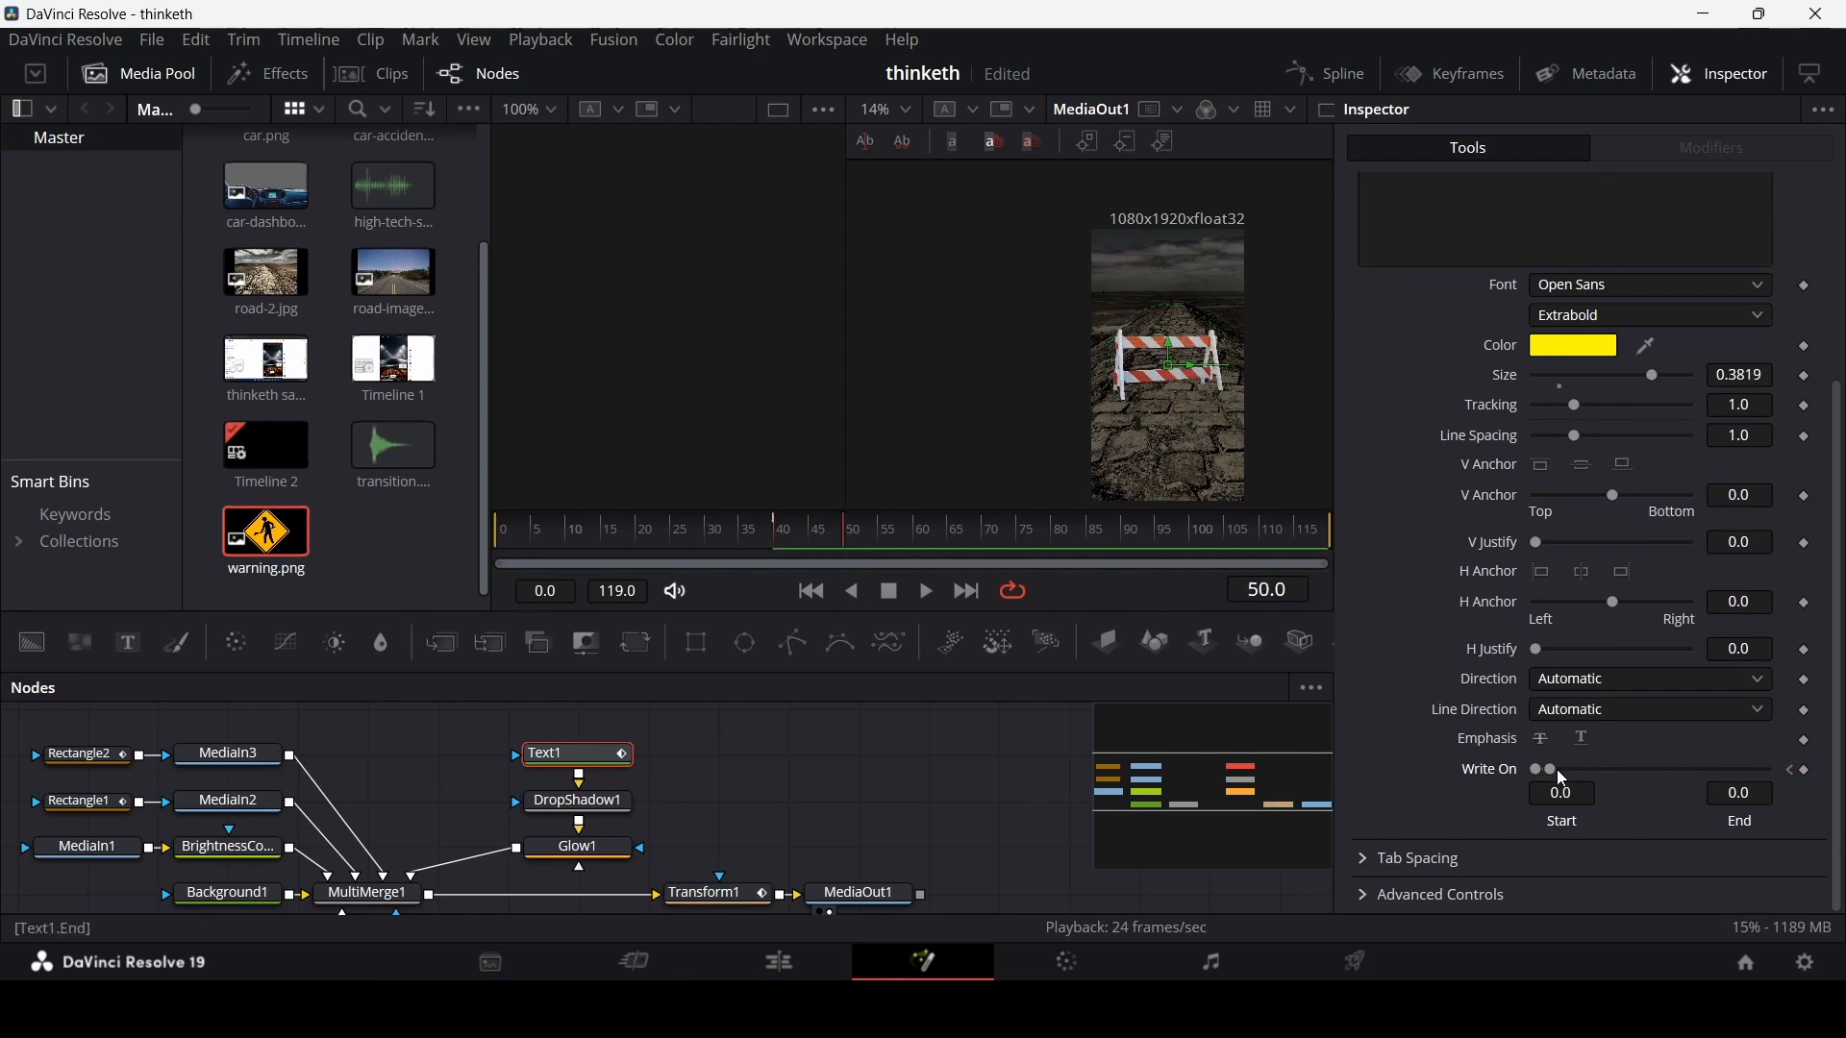
{"action": "left_click_drag", "start_coordinate": [1553, 770], "coordinate": [1769, 770]}
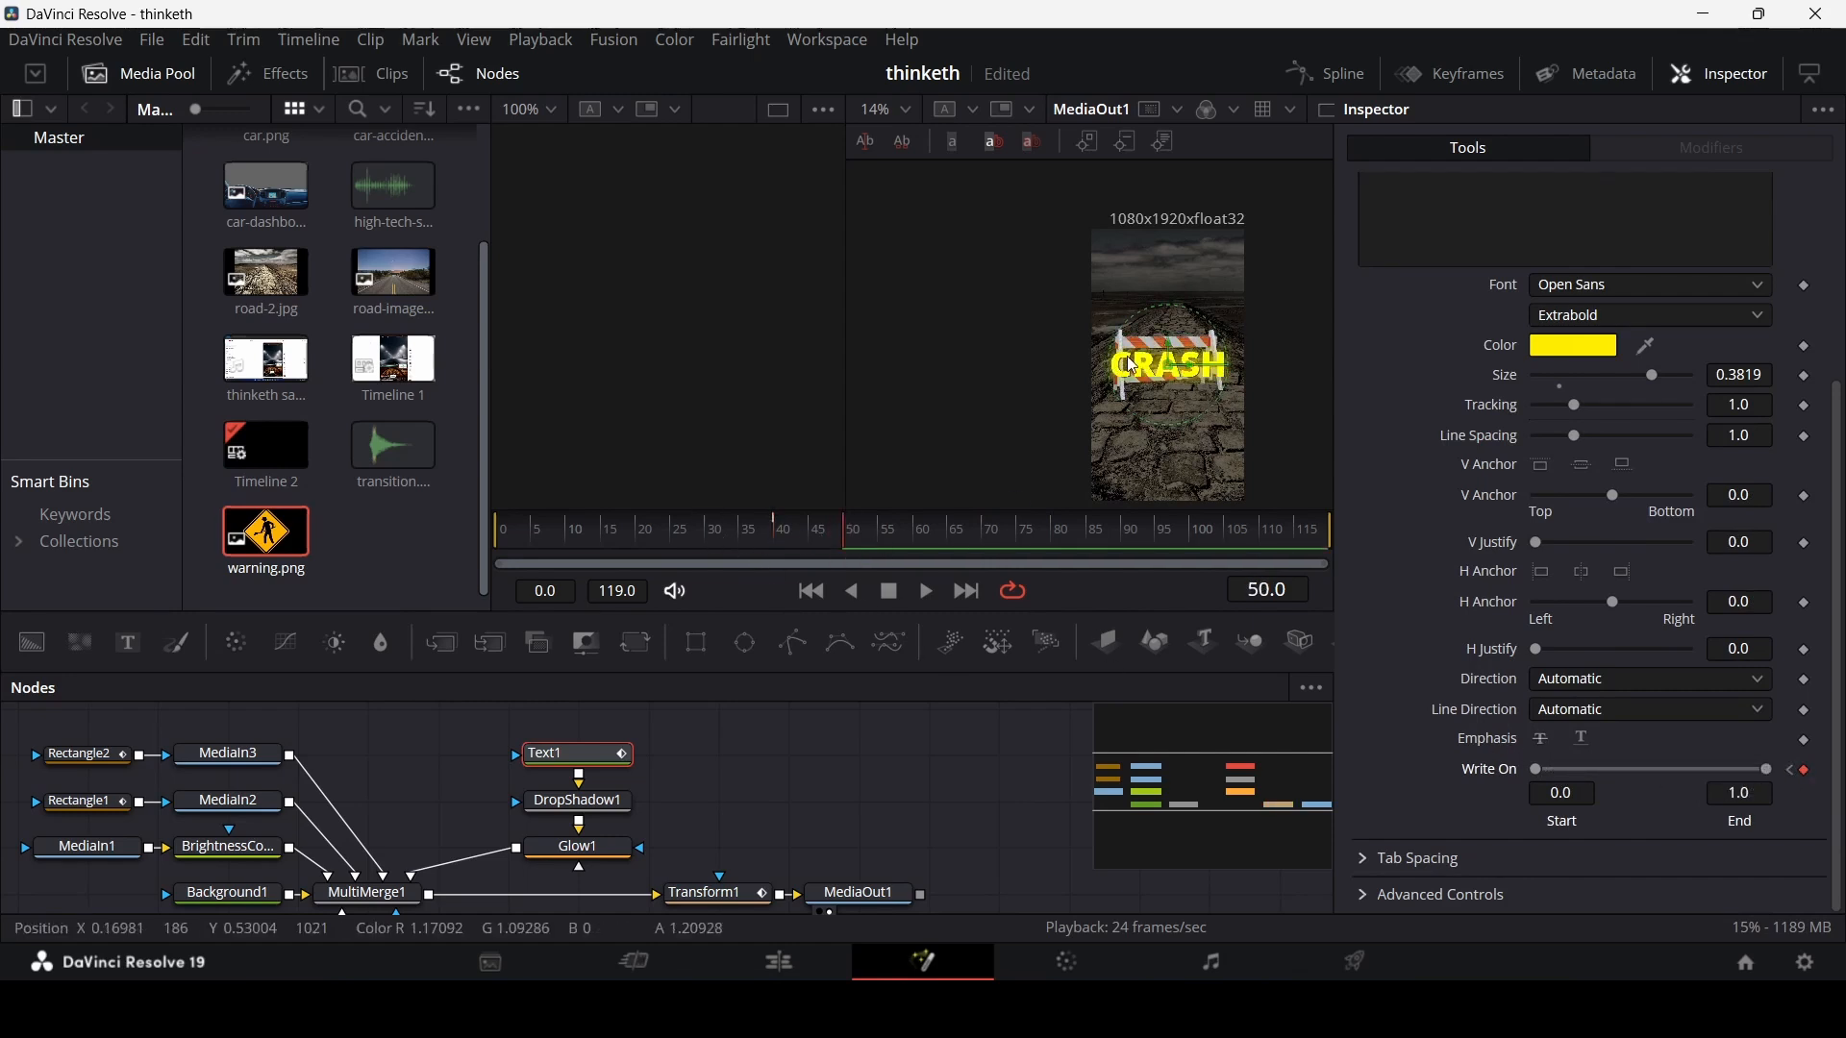
- Move the CRASH text above the barrier and change its wording to "NO BARRIER"
{"action": "left_click_drag", "start_coordinate": [1171, 364], "coordinate": [1175, 296]}
{"action": "scroll", "coordinate": [1471, 391], "scroll_direction": "up", "scroll_amount": 3}
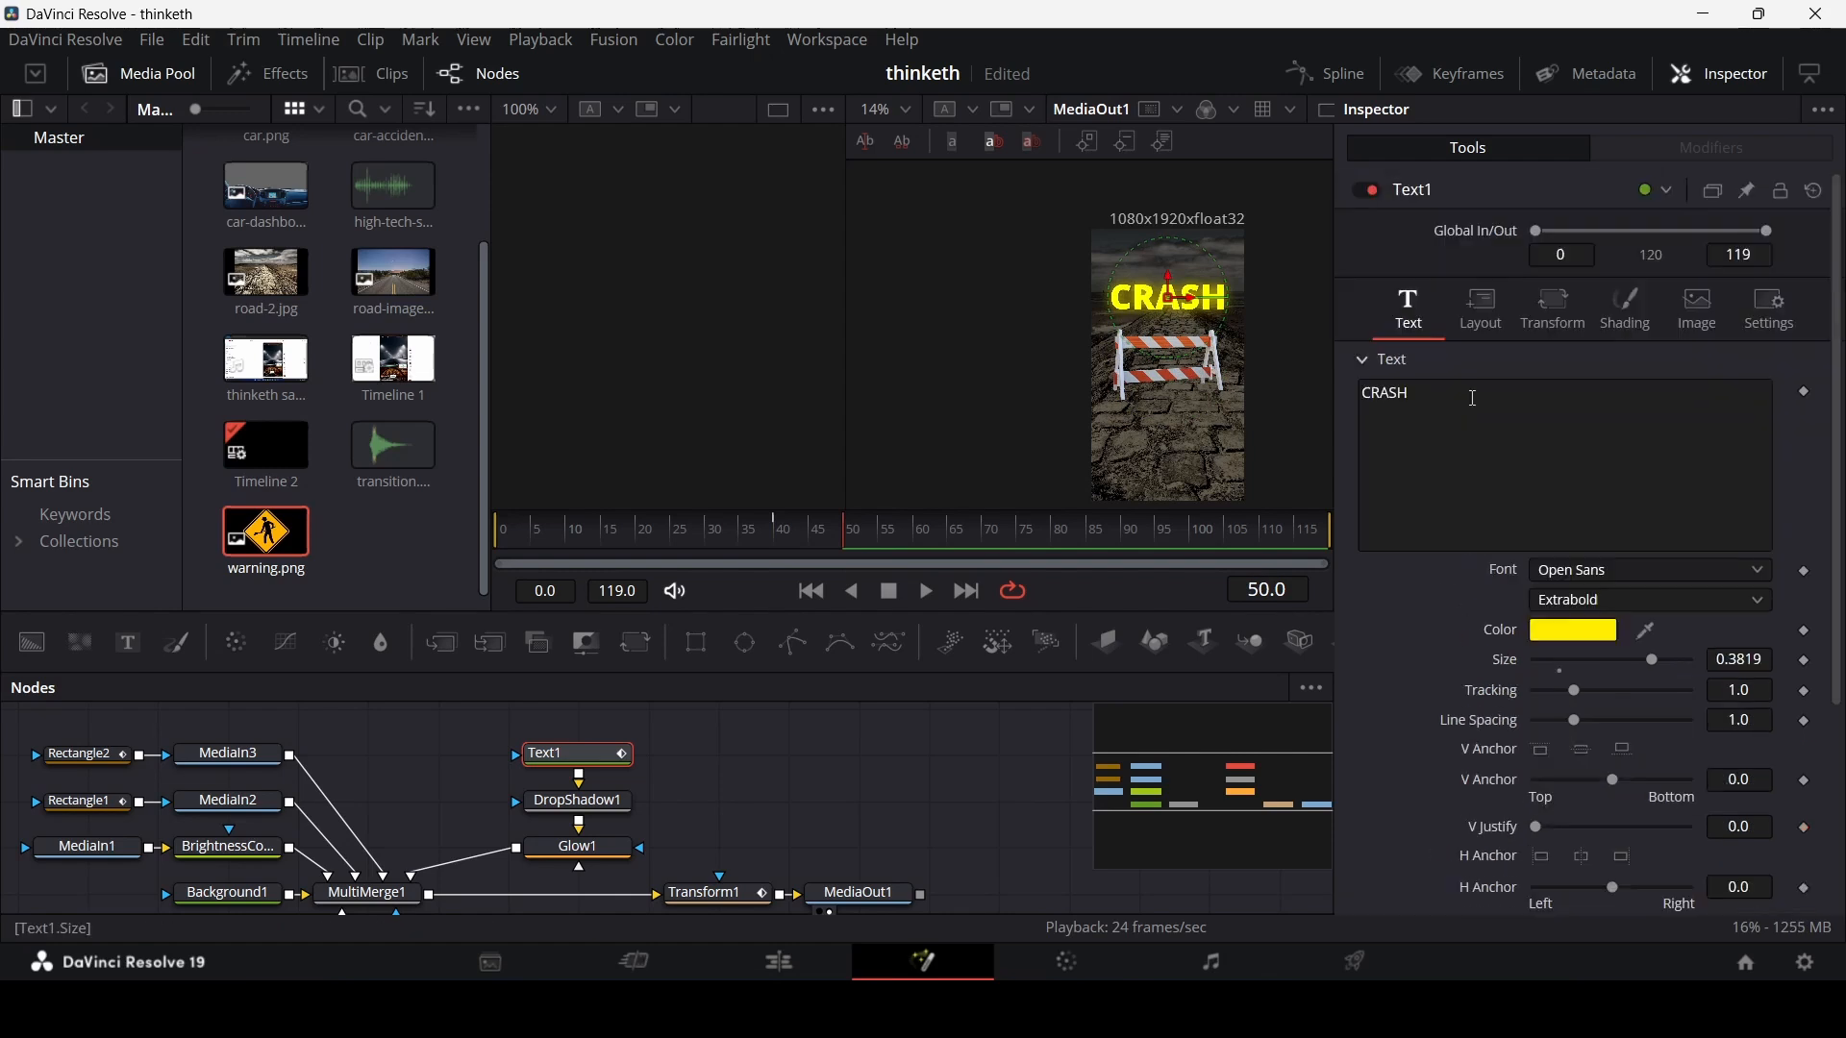
{"action": "left_click", "coordinate": [1445, 419]}
{"action": "key", "text": "ctrl+a"}
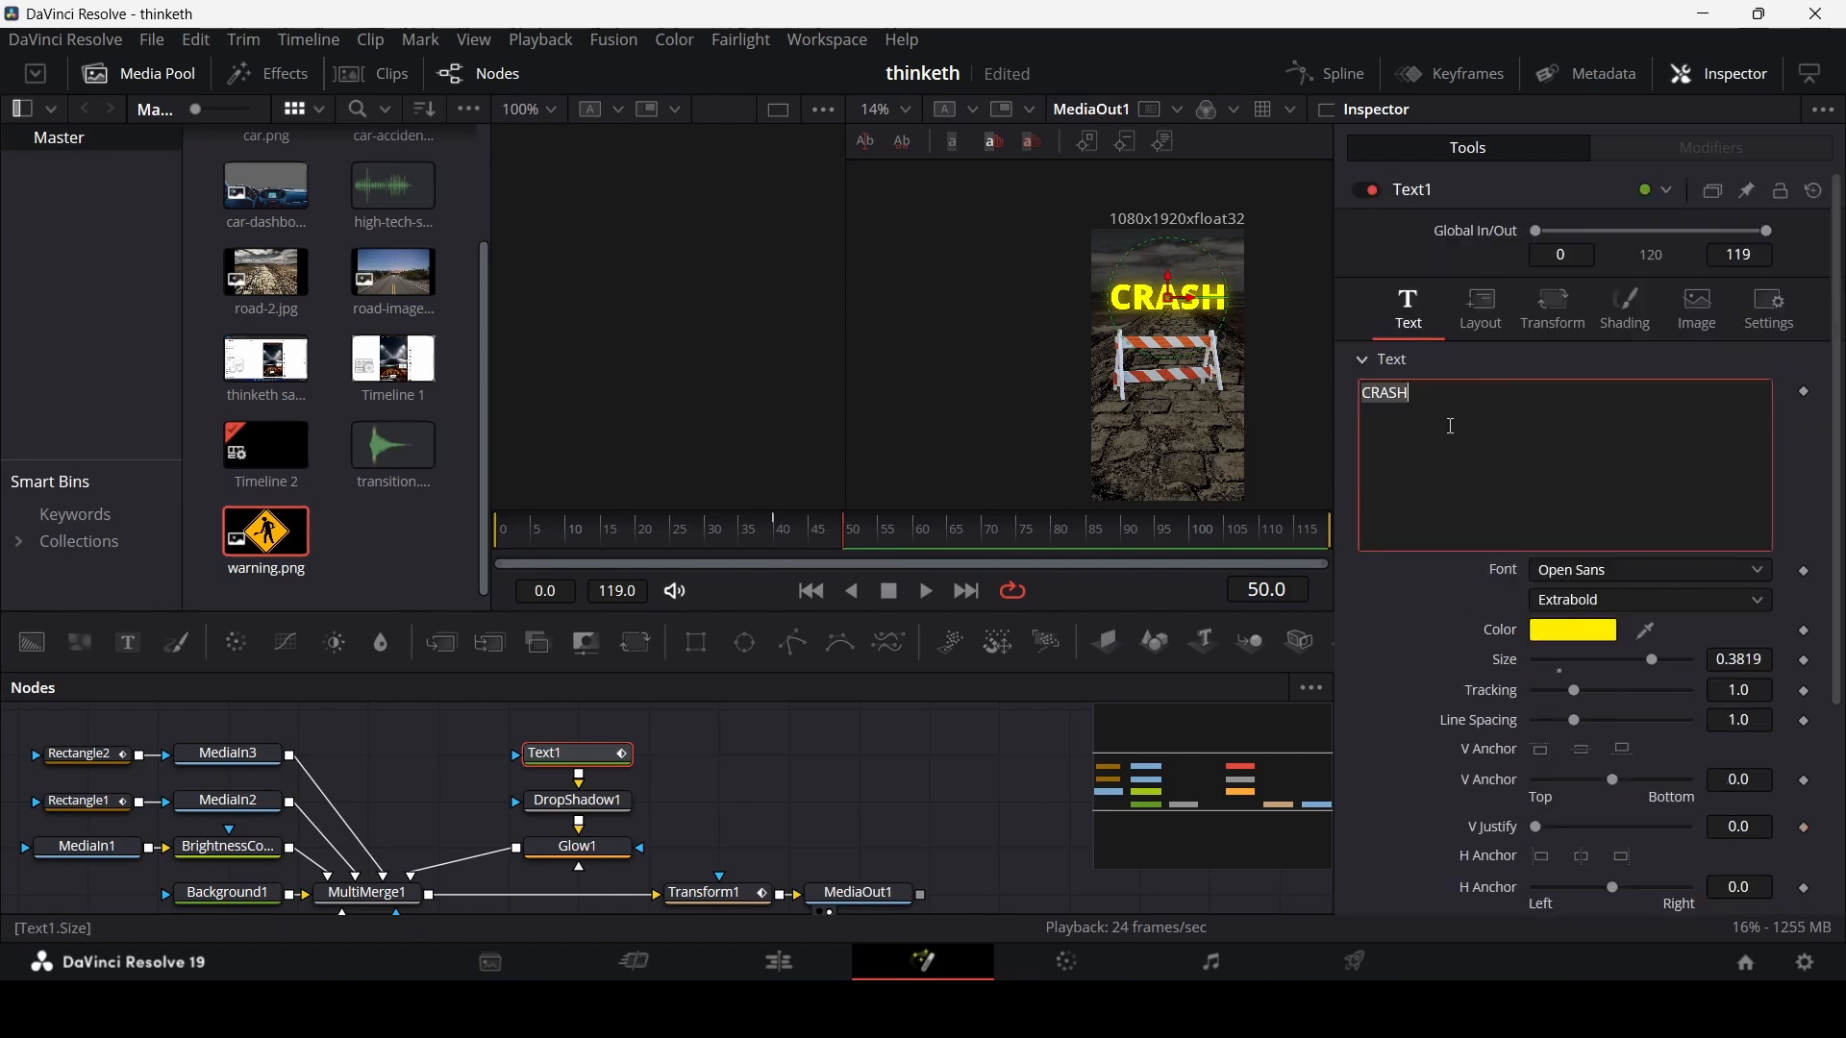
{"action": "type", "text": "NO"}
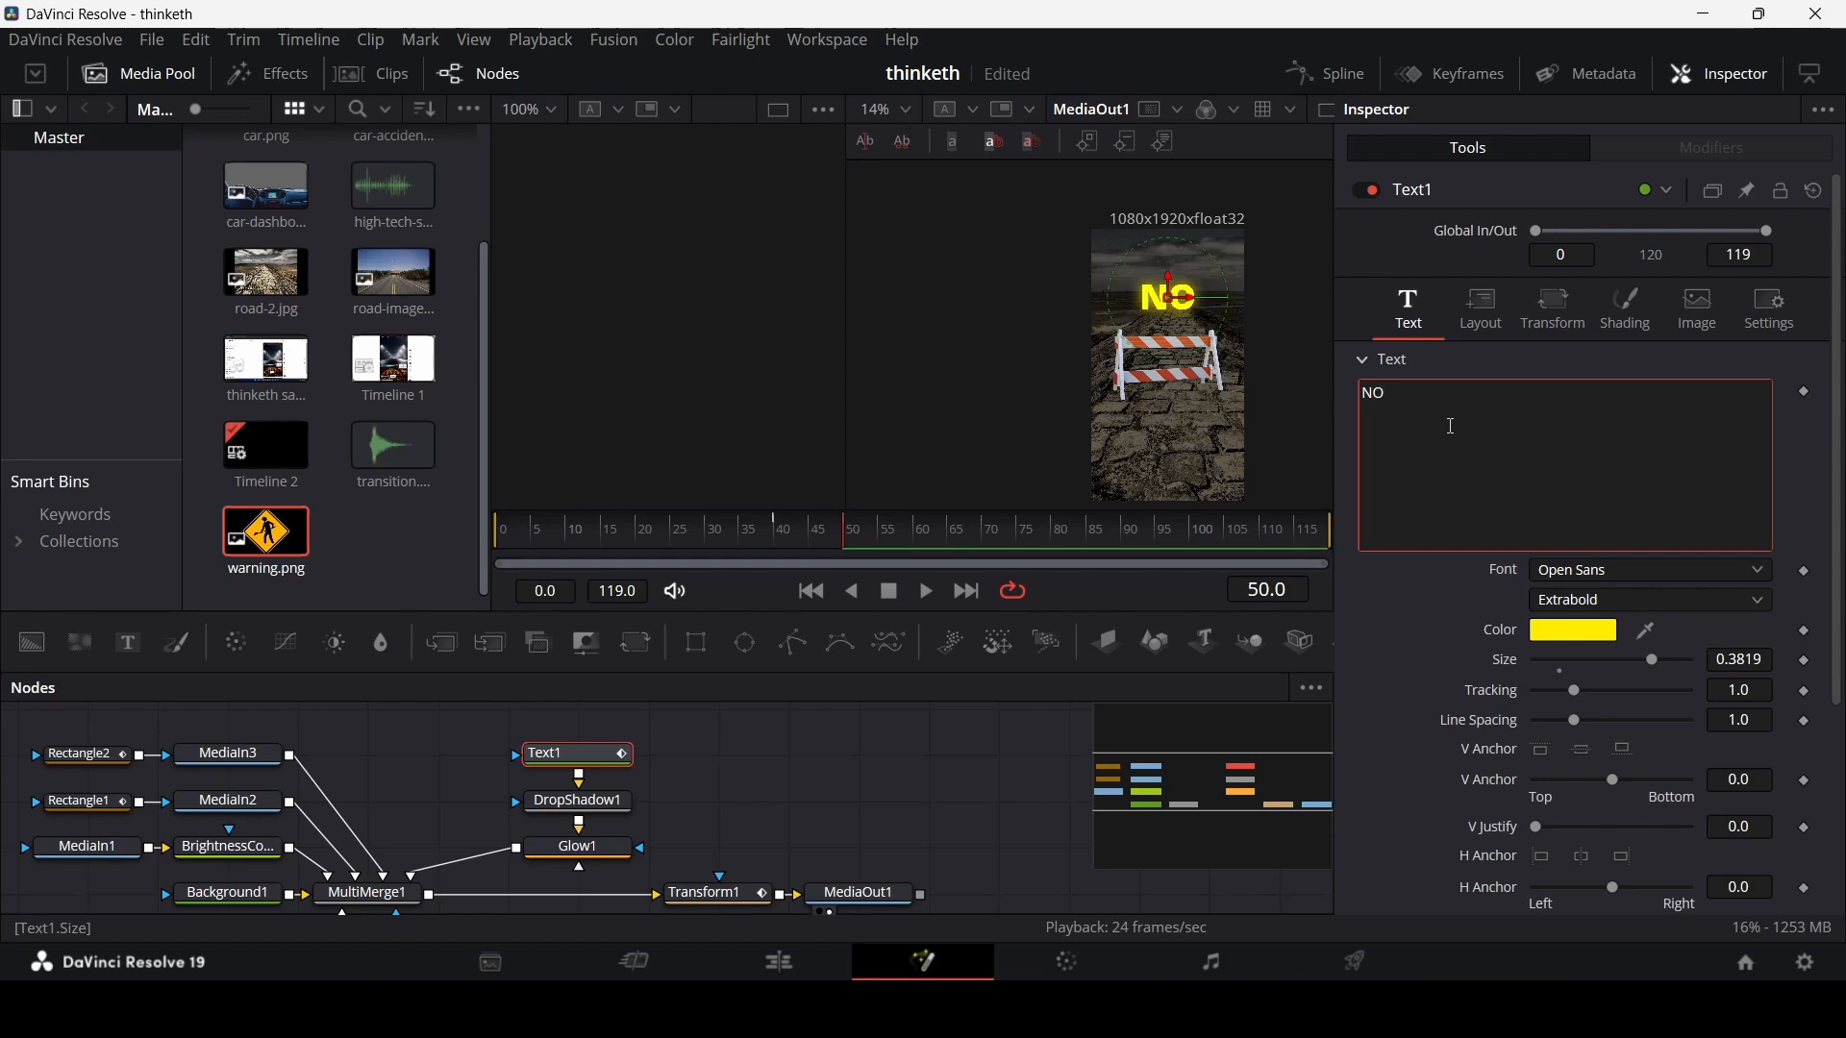
{"action": "type", "text": " SIGNS"}
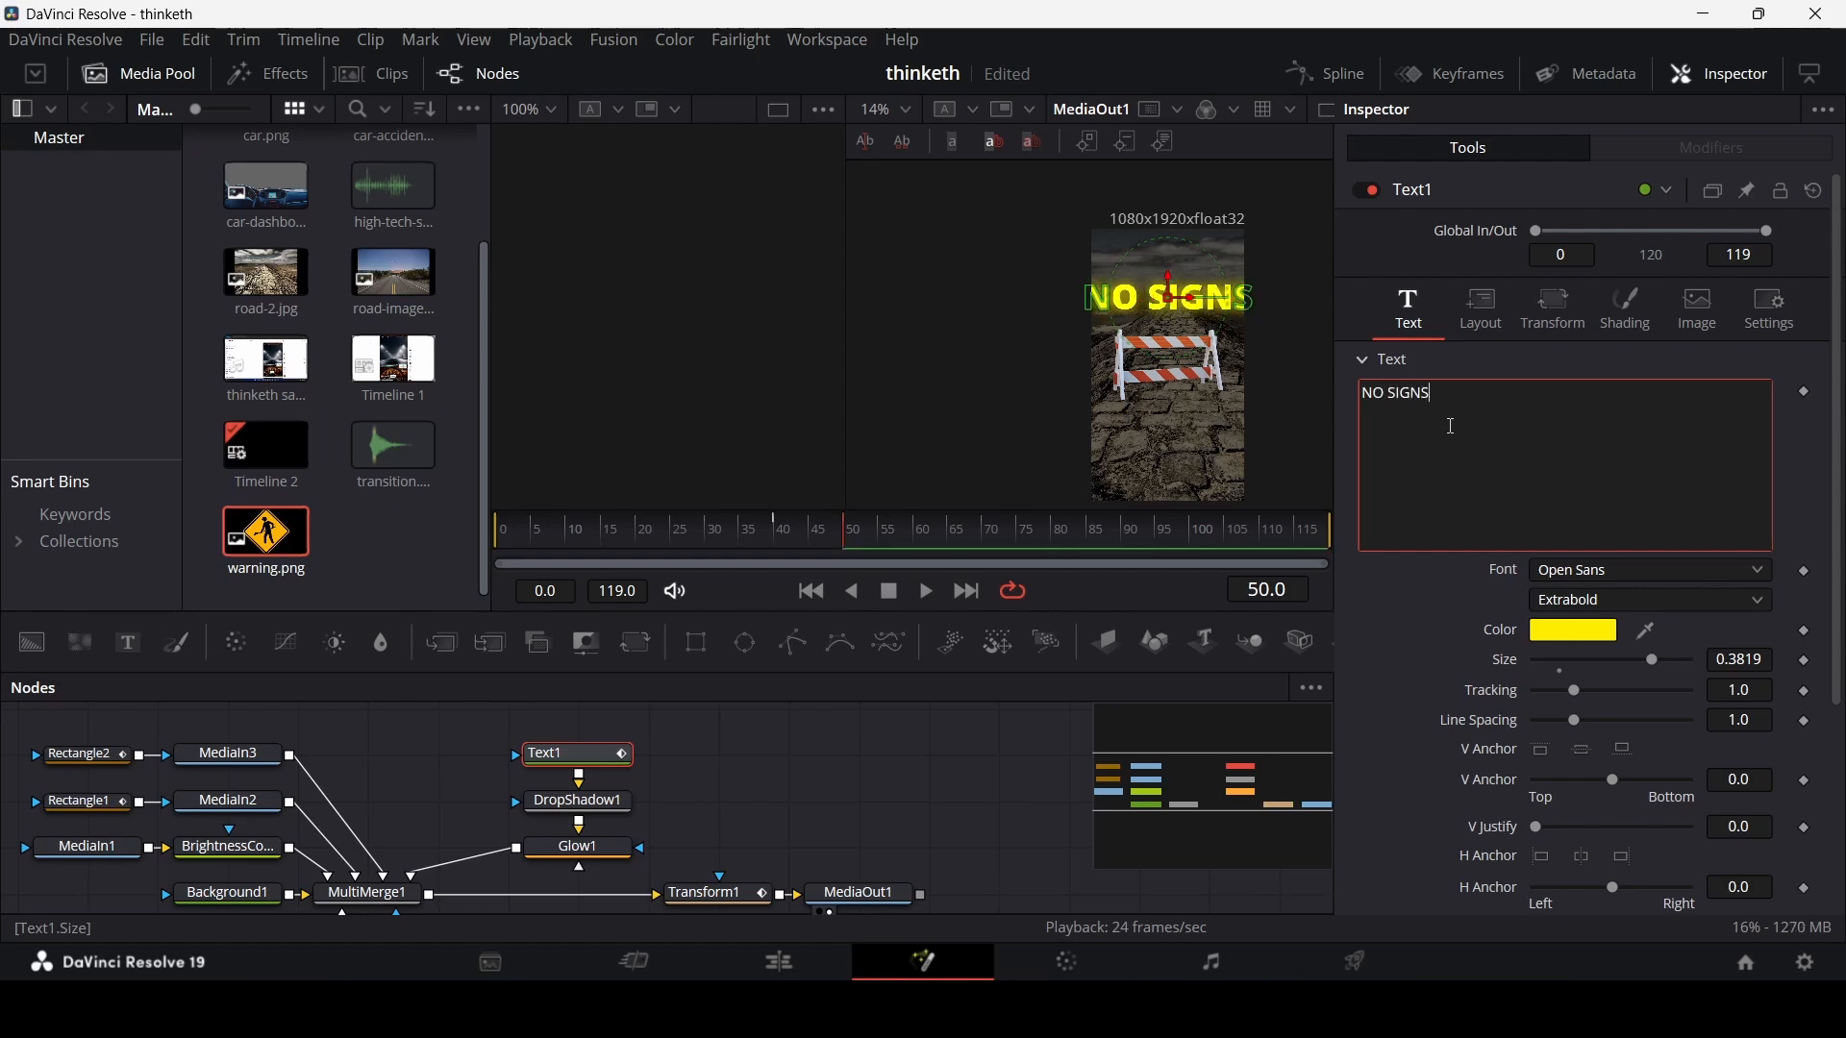
{"action": "key", "text": "BackSpace"}
{"action": "key", "text": "BackSpace"}
{"action": "key", "text": "BackSpace"}
{"action": "key", "text": "BackSpace"}
{"action": "key", "text": "BackSpace"}
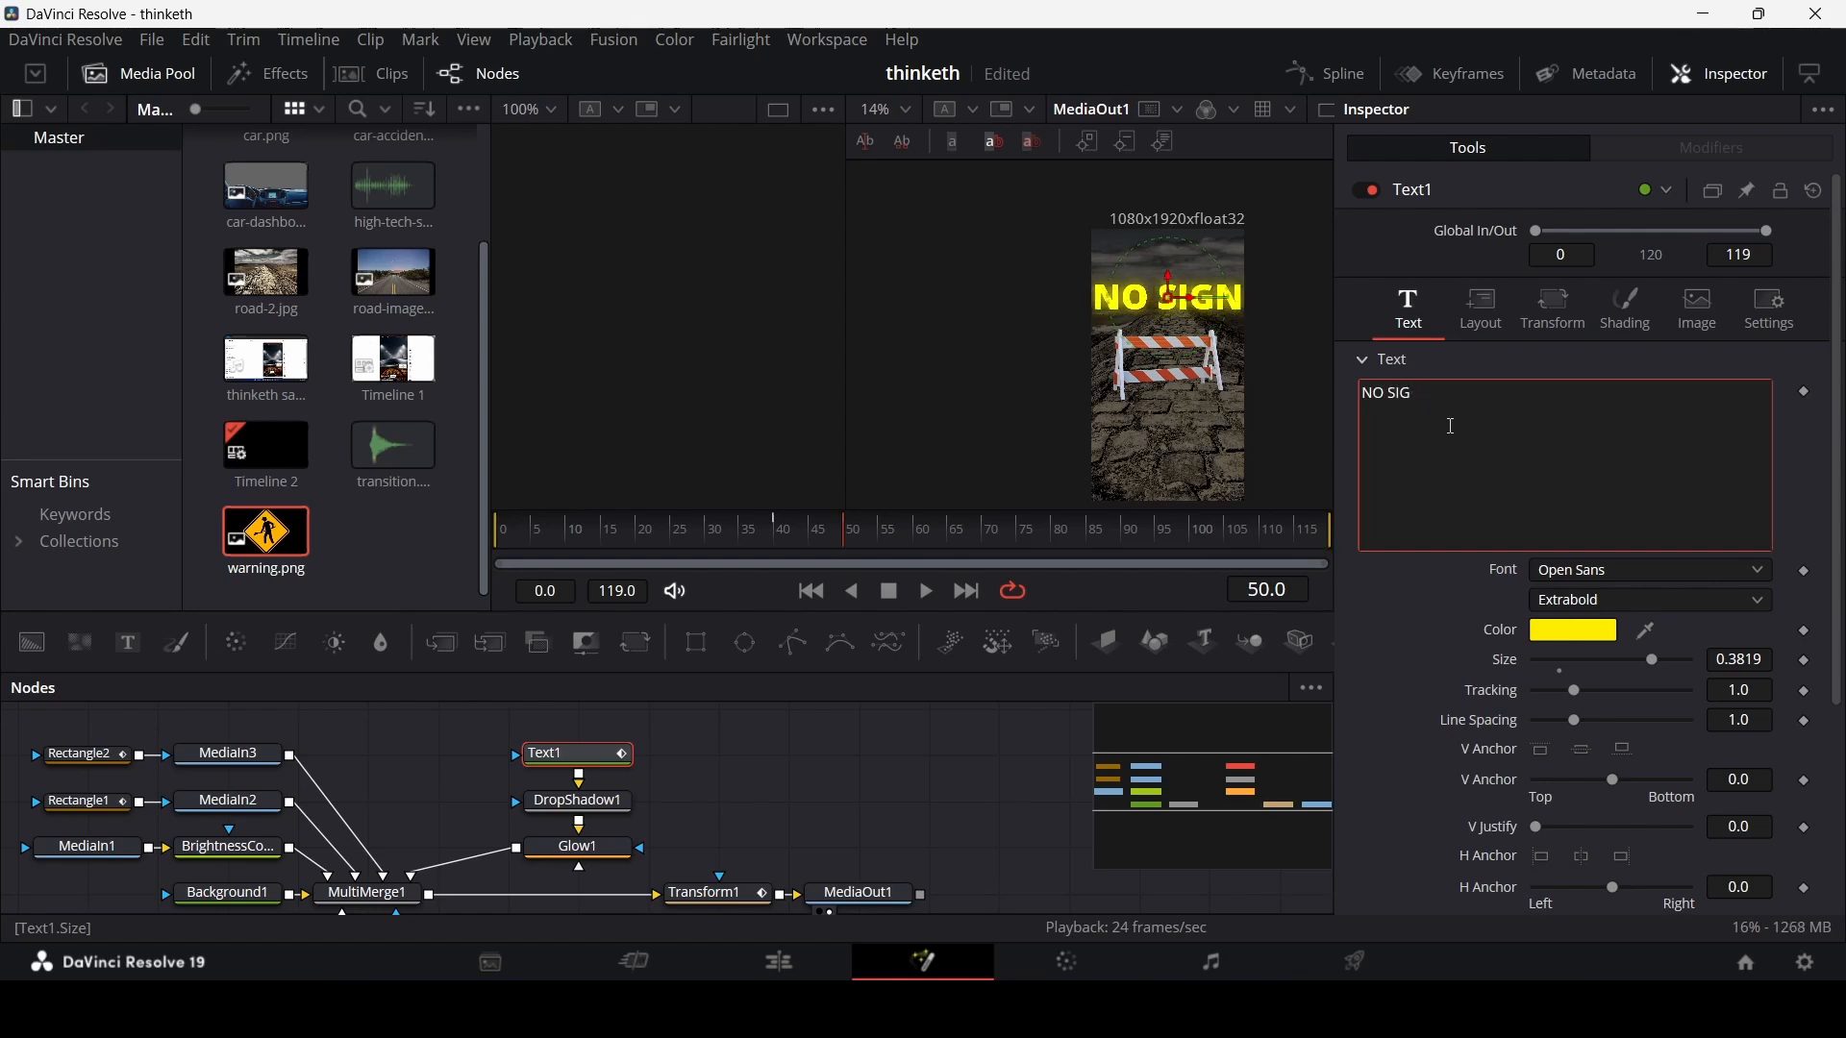
{"action": "type", "text": "BARRIER"}
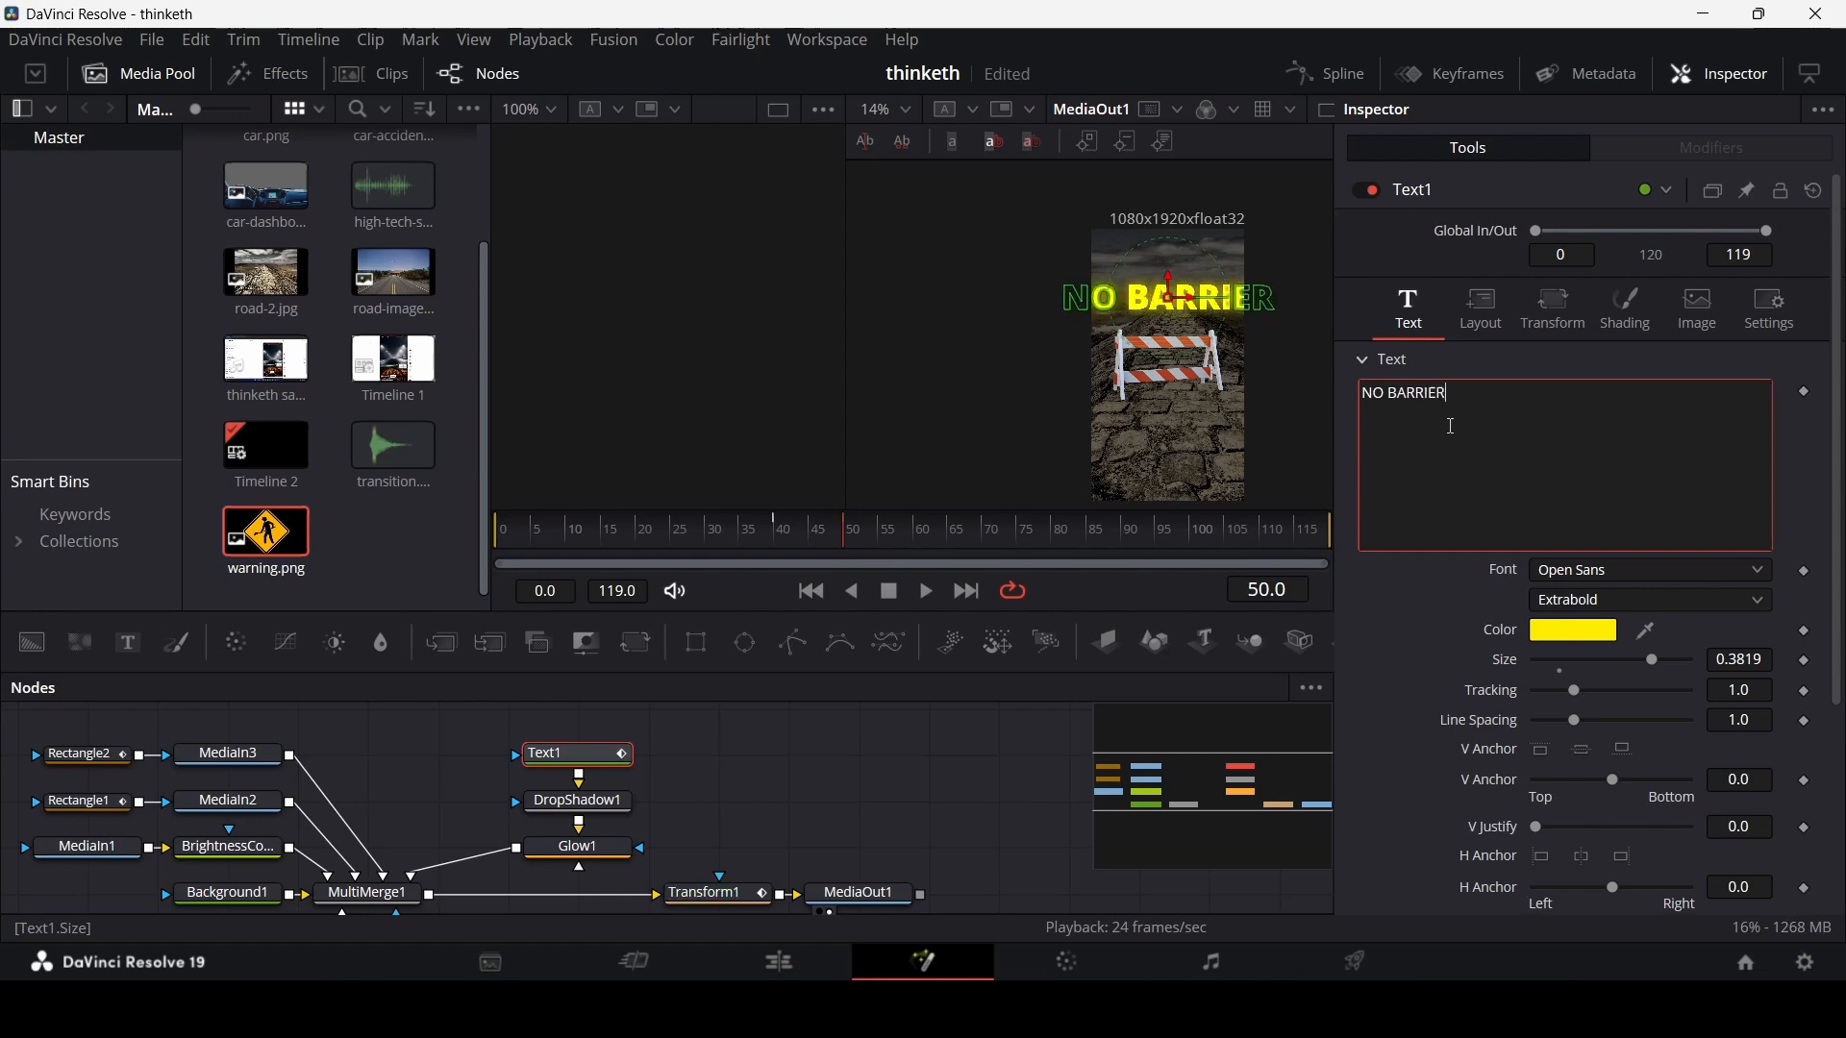
- Set the NO BARRIER text's size to 0.2047 and preview its reveal from about frame 32
{"action": "left_click_drag", "start_coordinate": [1652, 661], "coordinate": [1601, 673]}
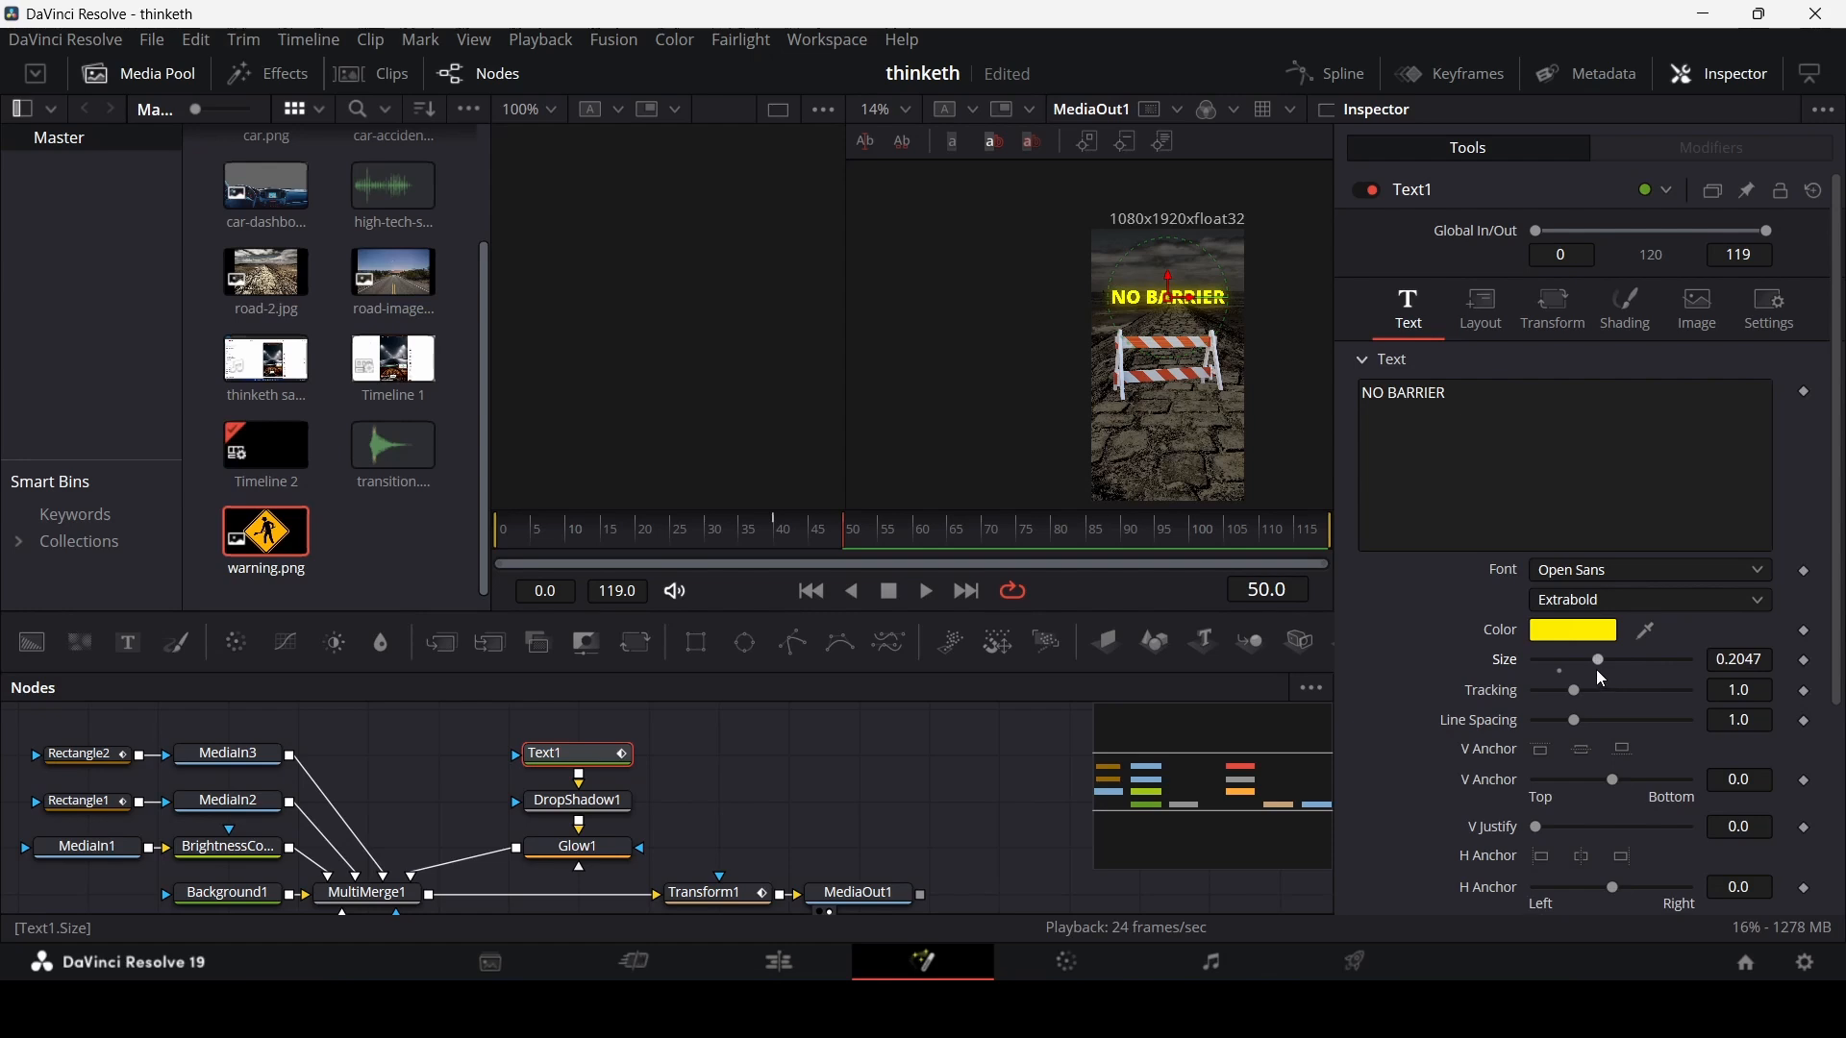
{"action": "left_click", "coordinate": [721, 529]}
{"action": "left_click", "coordinate": [826, 723]}
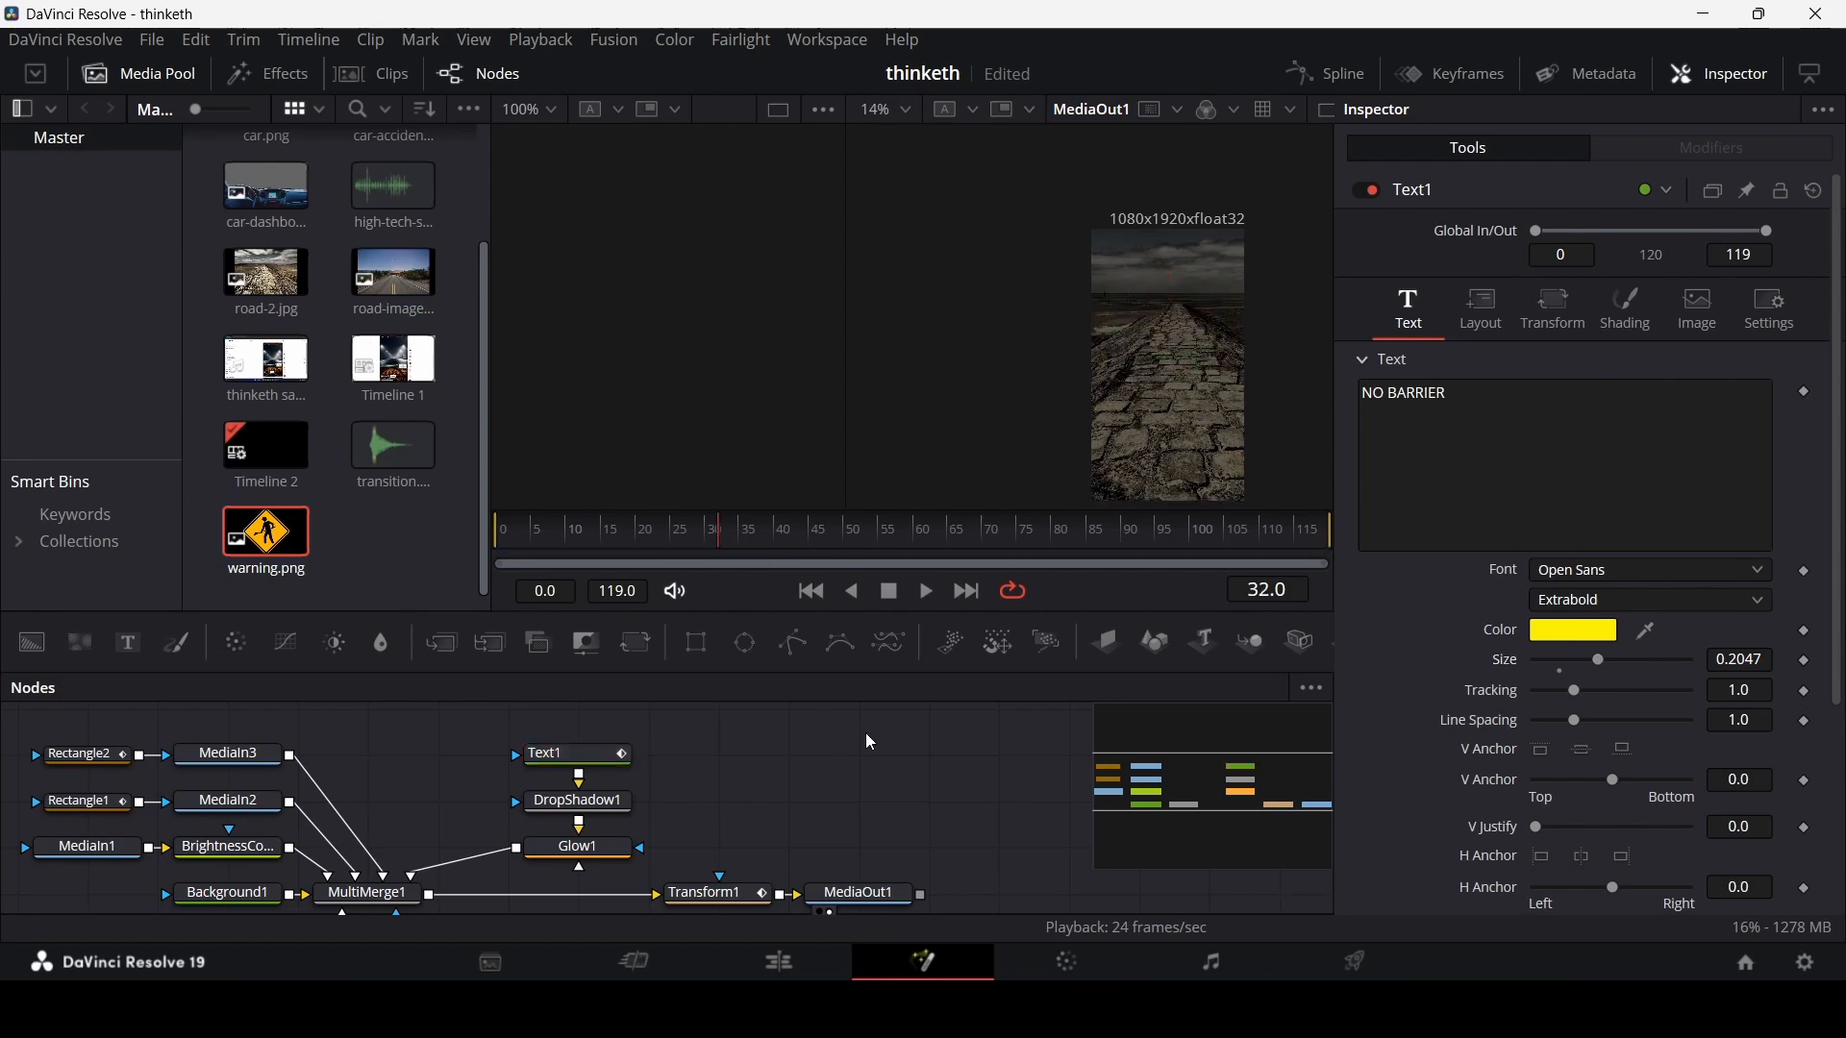
{"action": "left_click", "coordinate": [670, 527]}
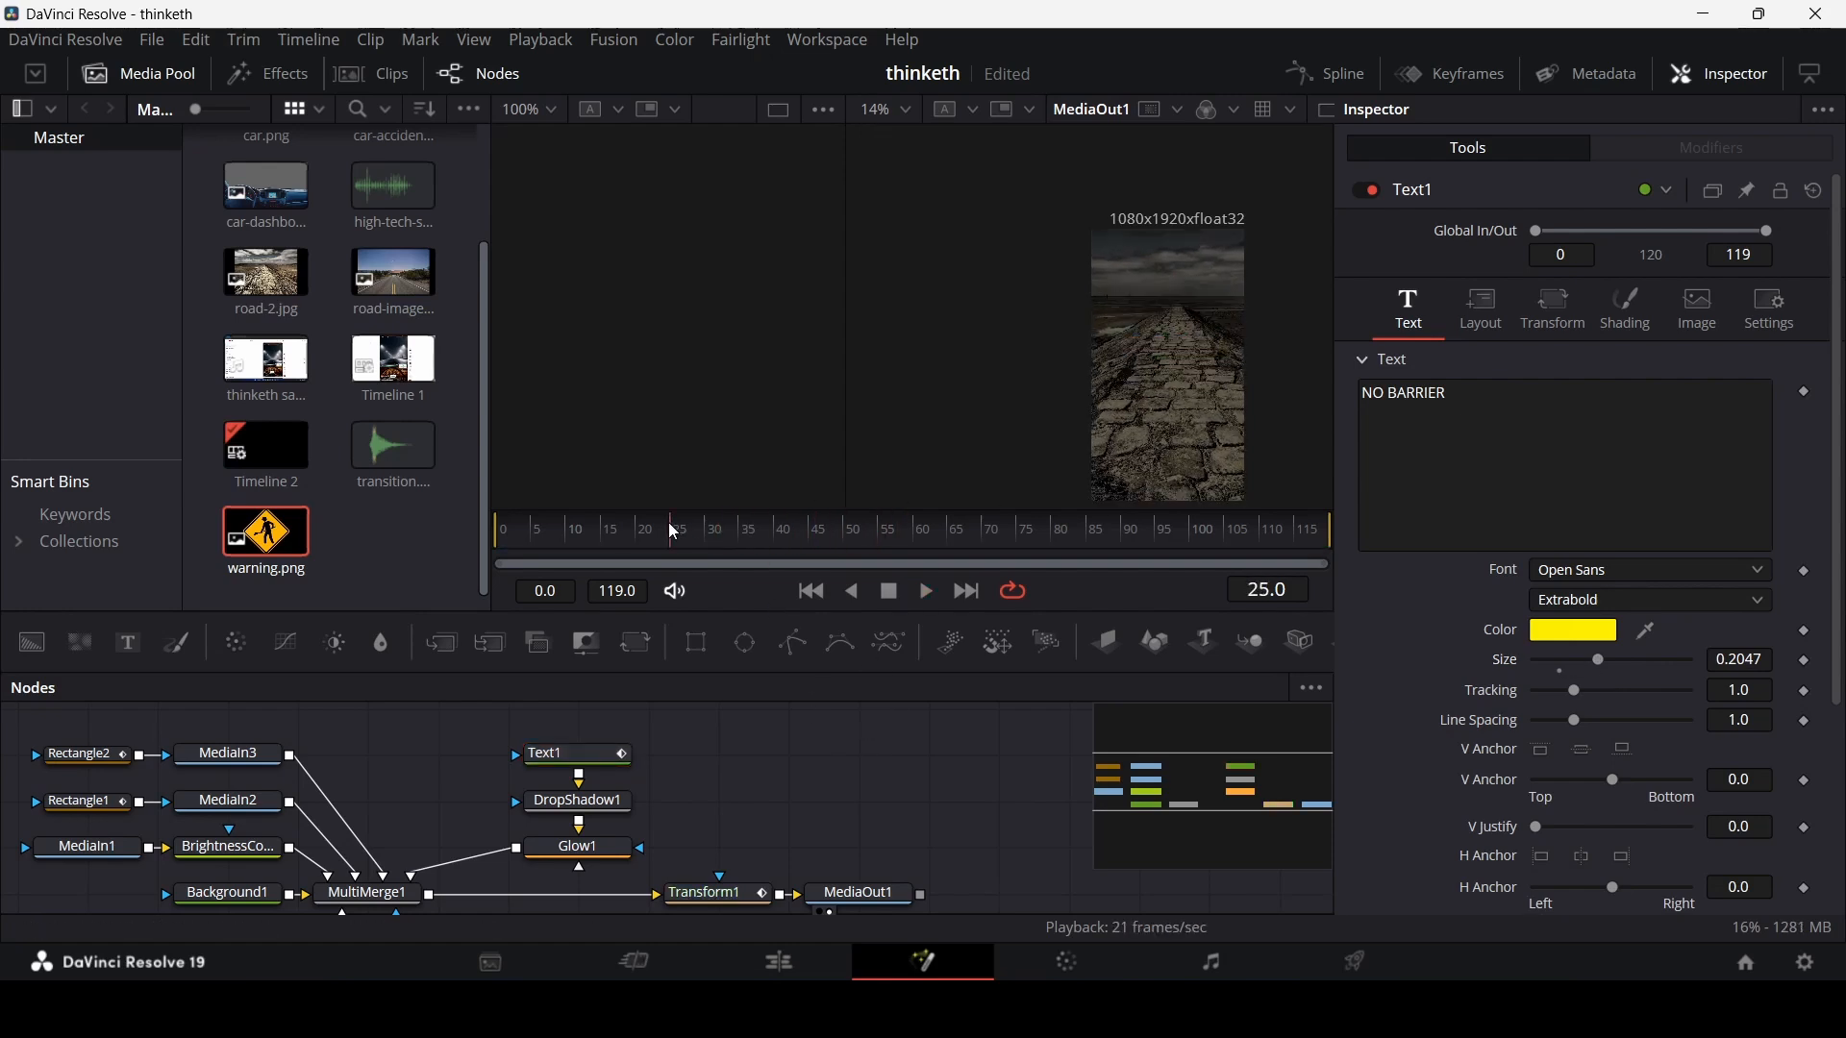
{"action": "left_click", "coordinate": [731, 533]}
{"action": "left_click", "coordinate": [880, 539]}
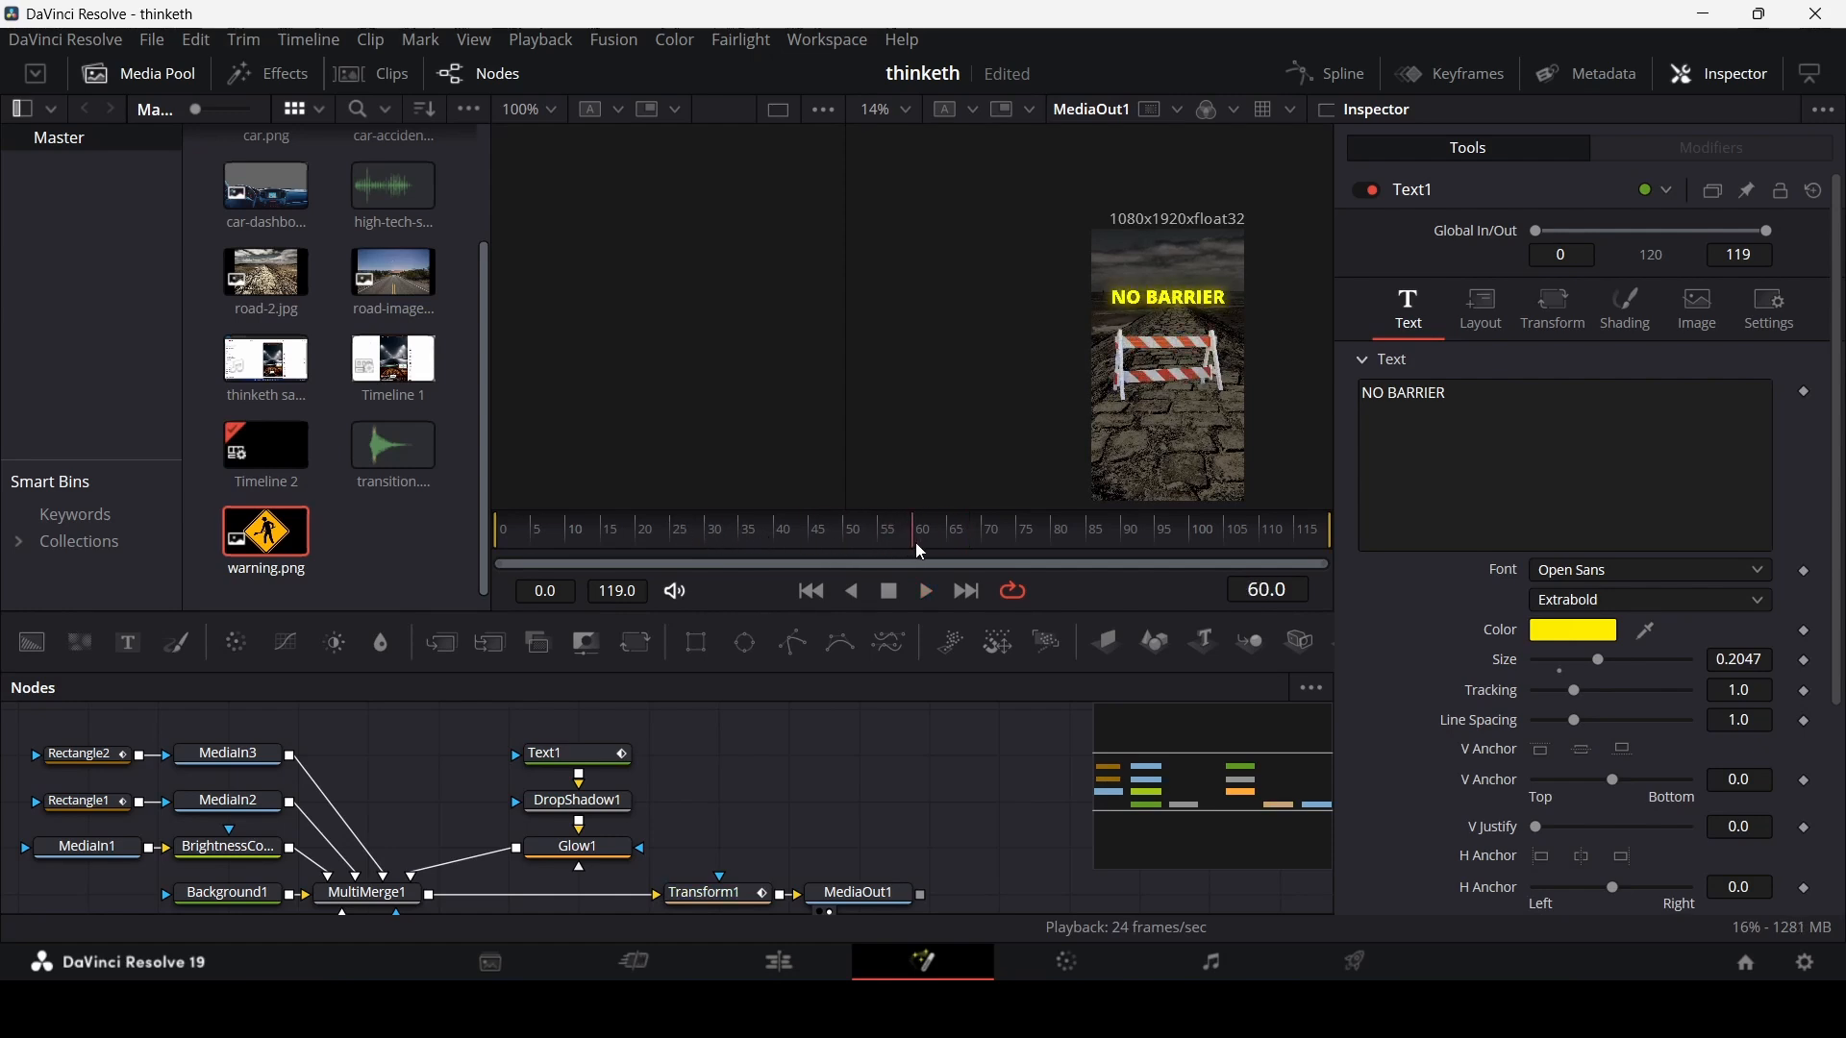
- Keyframe the opacity of Text1's fill from 1.0 on frame 60 to 0.0 on frame 70
{"action": "mouse_move", "coordinate": [915, 542]}
{"action": "left_mouse_down"}
{"action": "mouse_move", "coordinate": [959, 546]}
{"action": "mouse_move", "coordinate": [917, 558]}
{"action": "left_mouse_up"}
{"action": "left_click", "coordinate": [1632, 313]}
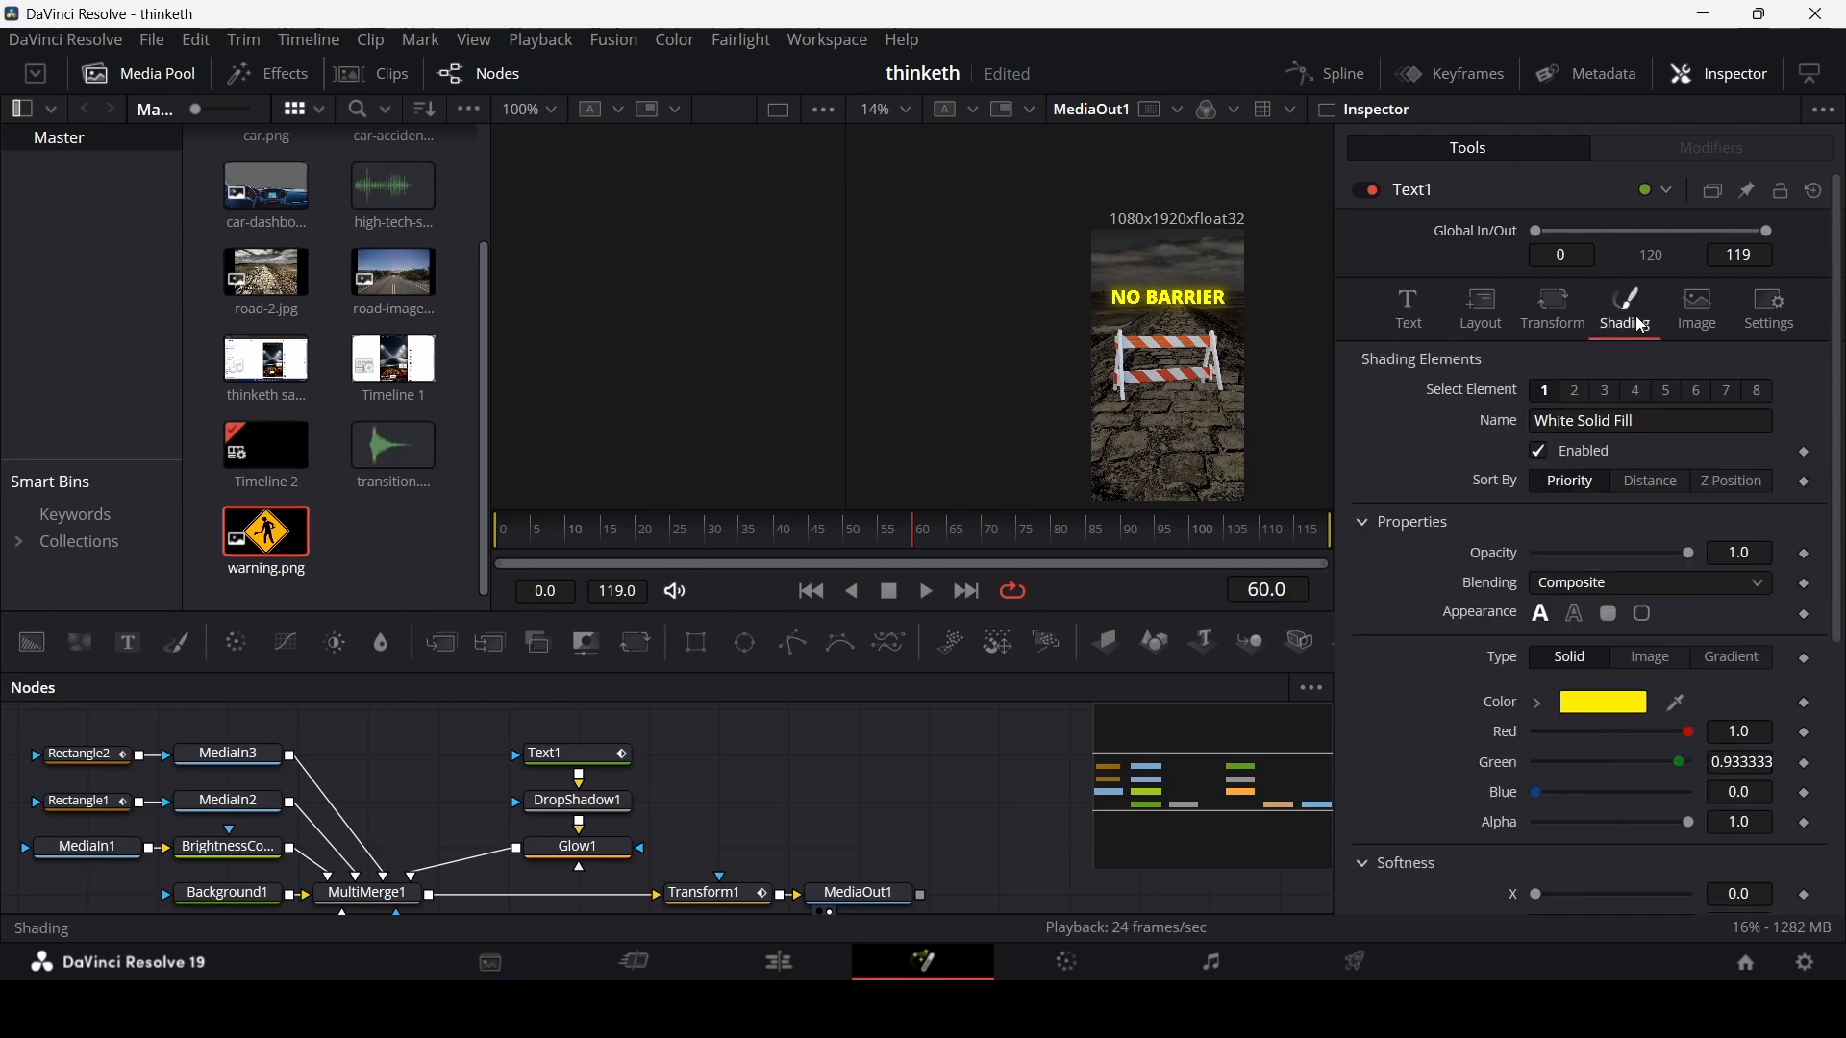
{"action": "left_click", "coordinate": [1807, 555]}
{"action": "left_click_drag", "start_coordinate": [954, 542], "coordinate": [982, 540]}
{"action": "left_click_drag", "start_coordinate": [1692, 556], "coordinate": [1599, 556]}
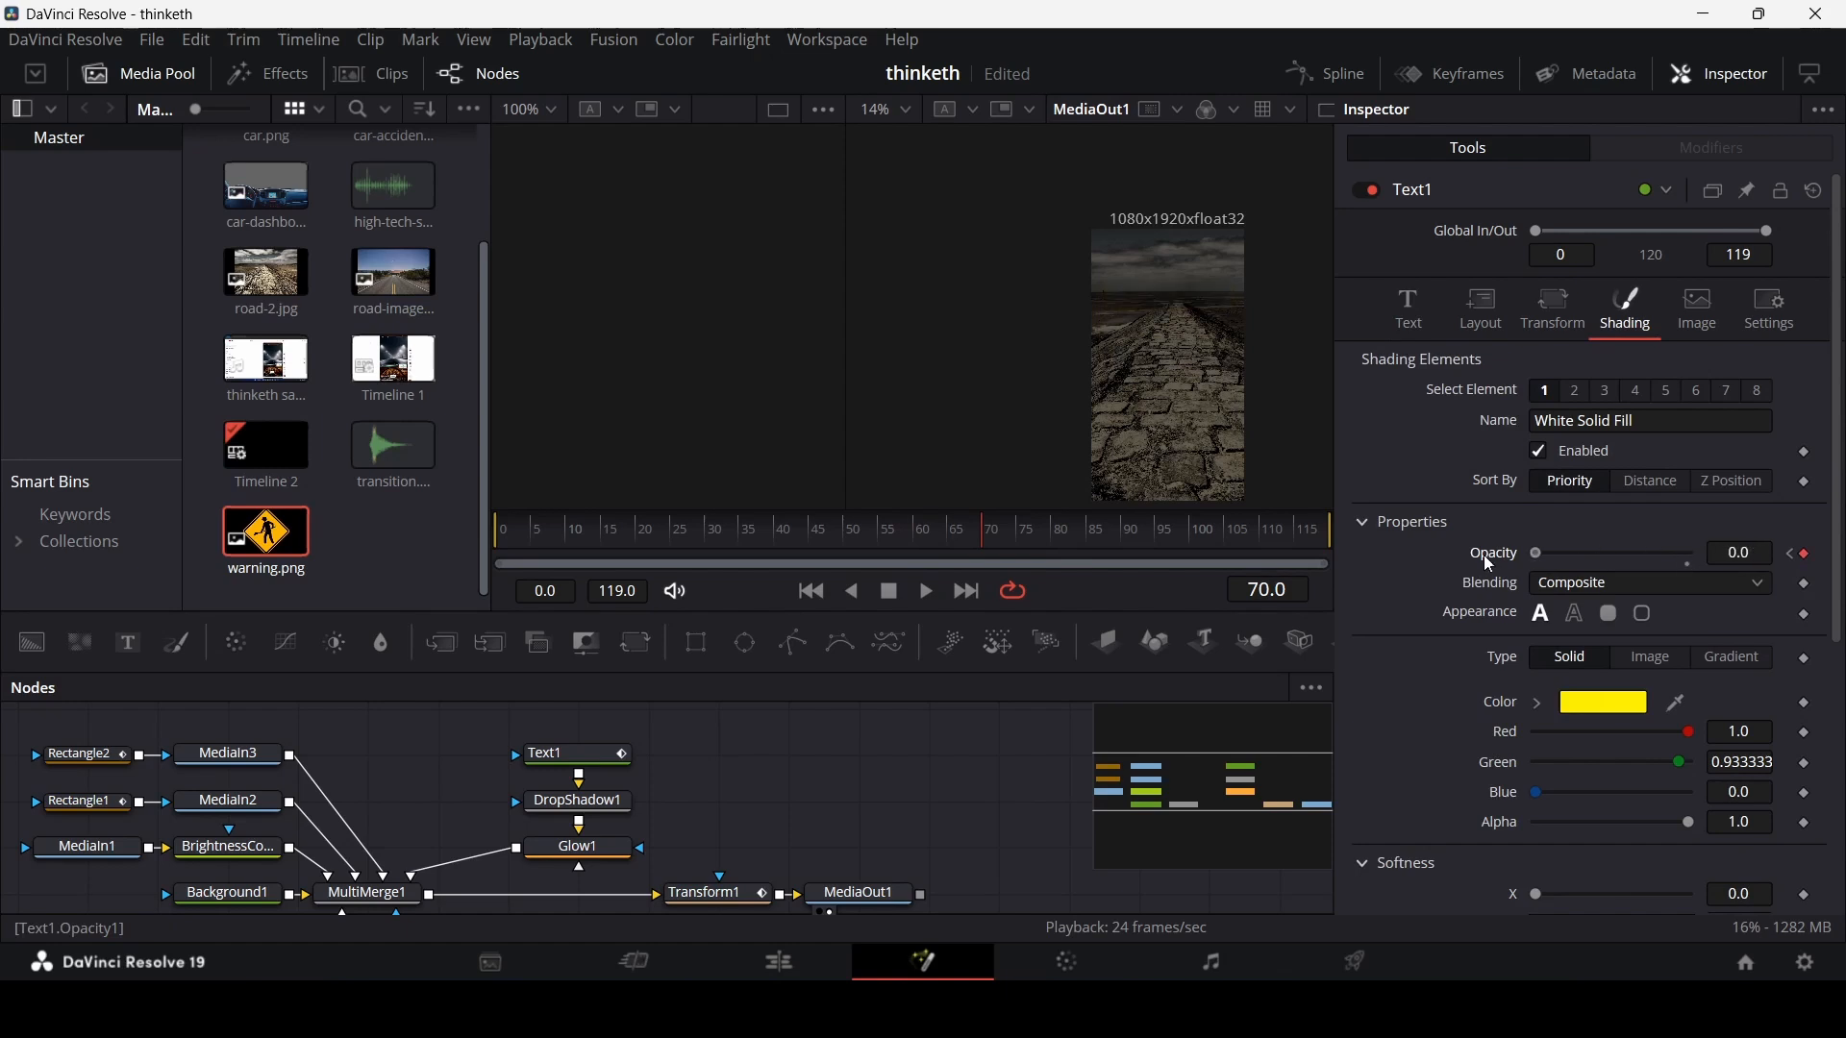
- Check the text's fade-out and set Text1's fill opacity to 1.0 on frame 80
{"action": "left_click_drag", "start_coordinate": [877, 539], "coordinate": [985, 546]}
{"action": "left_click", "coordinate": [606, 752]}
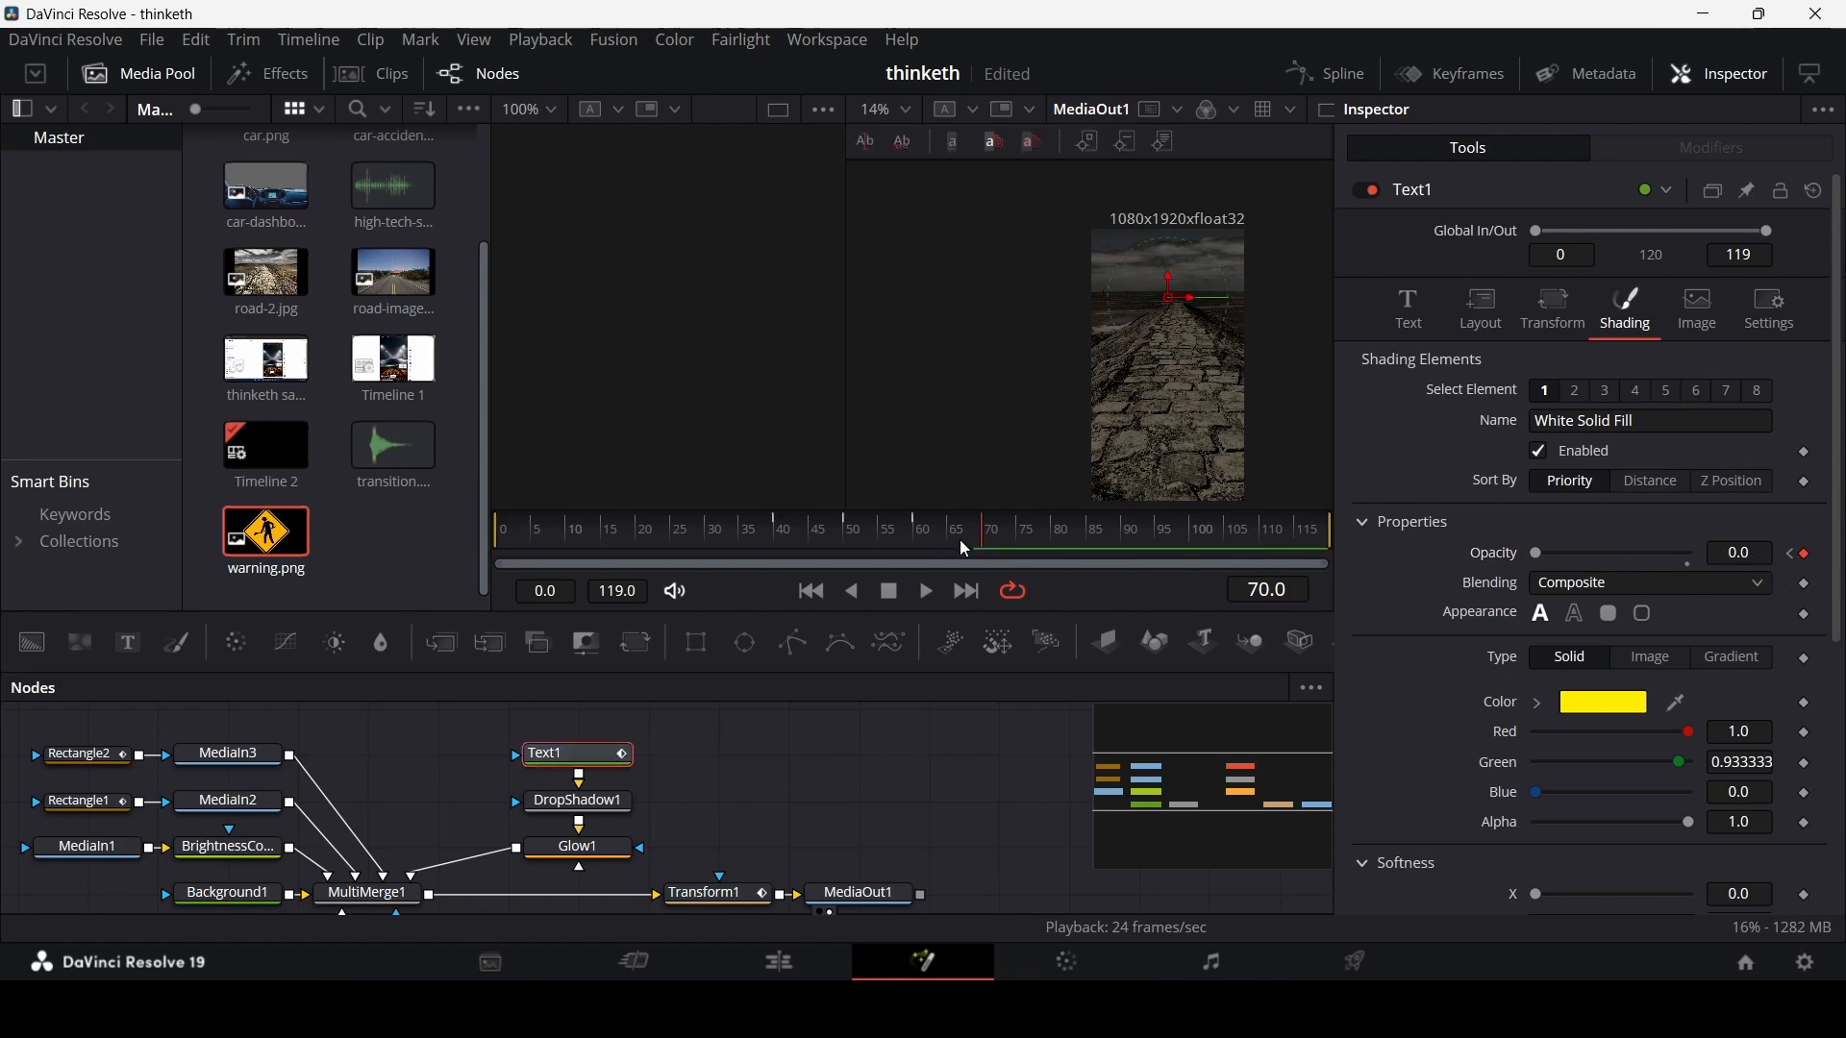
{"action": "left_click_drag", "start_coordinate": [960, 544], "coordinate": [1053, 545]}
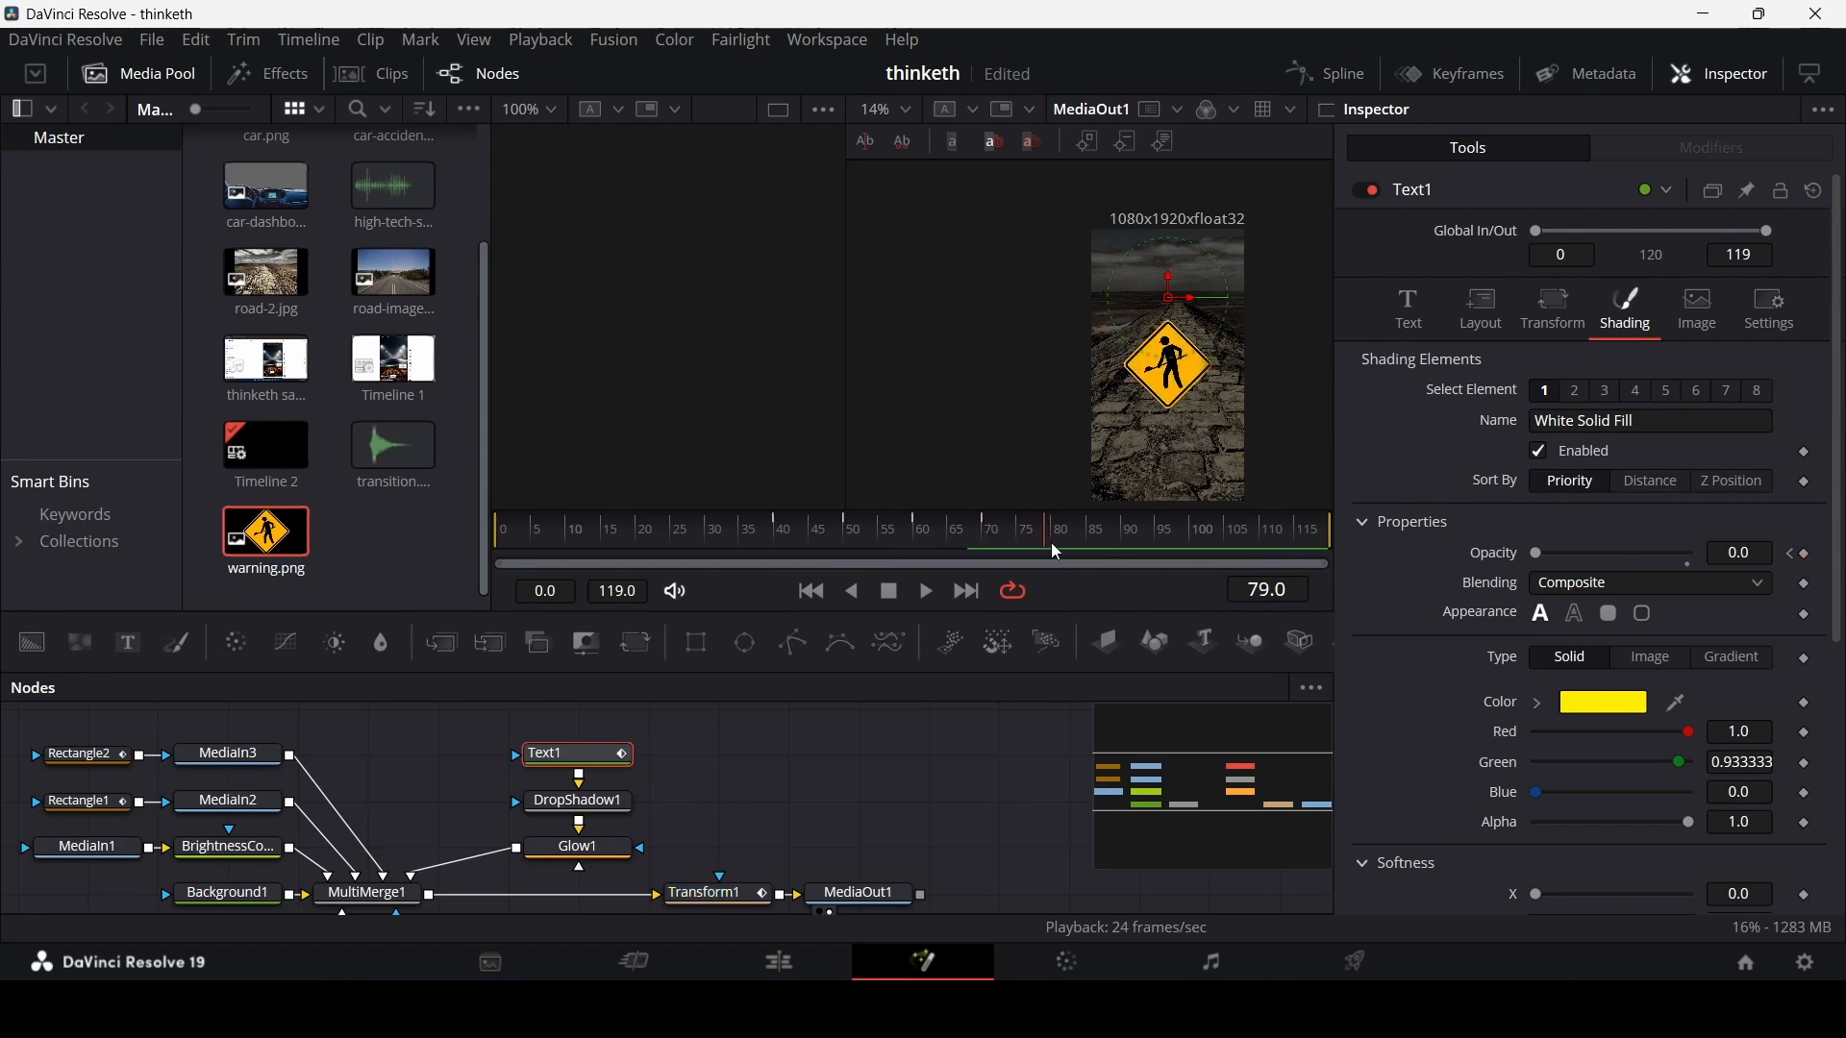
{"action": "left_click_drag", "start_coordinate": [1535, 554], "coordinate": [1781, 559]}
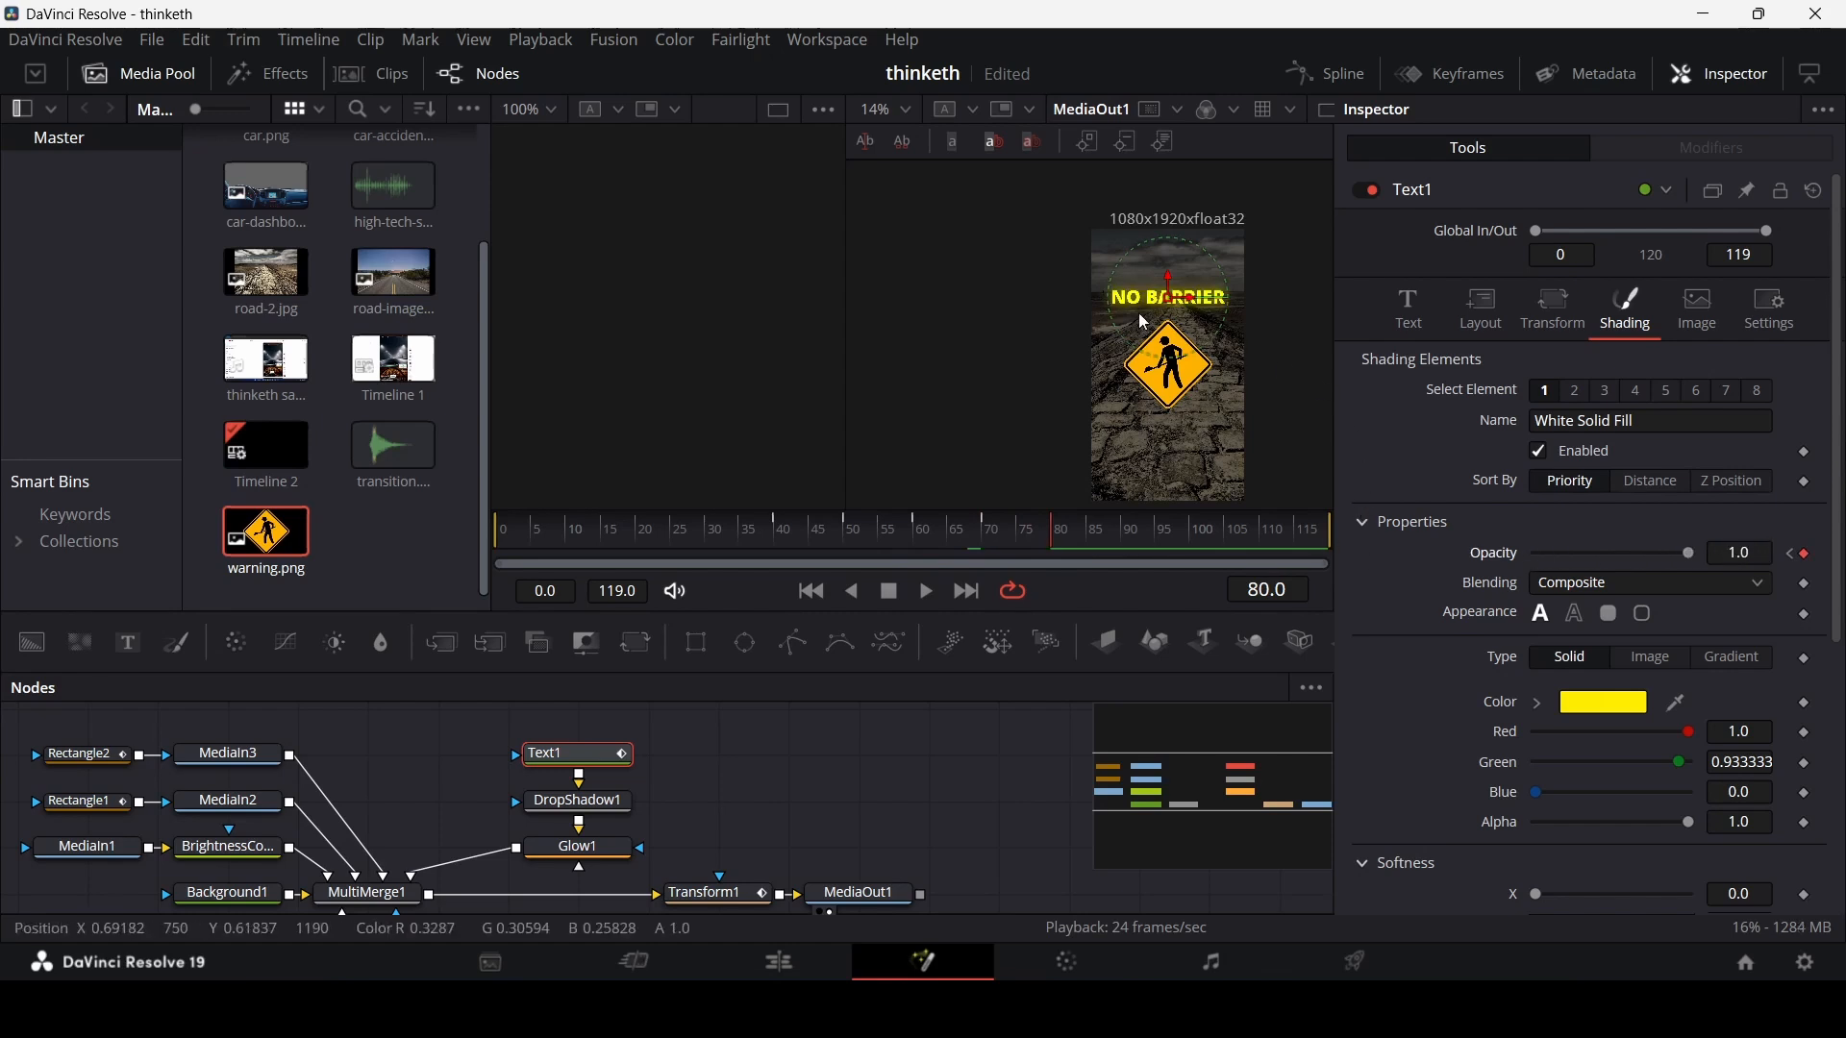
- Keyframe Text1's wording on frame 70 and change it to "NO WARNING" on frame 71
{"action": "left_click", "coordinate": [1412, 321]}
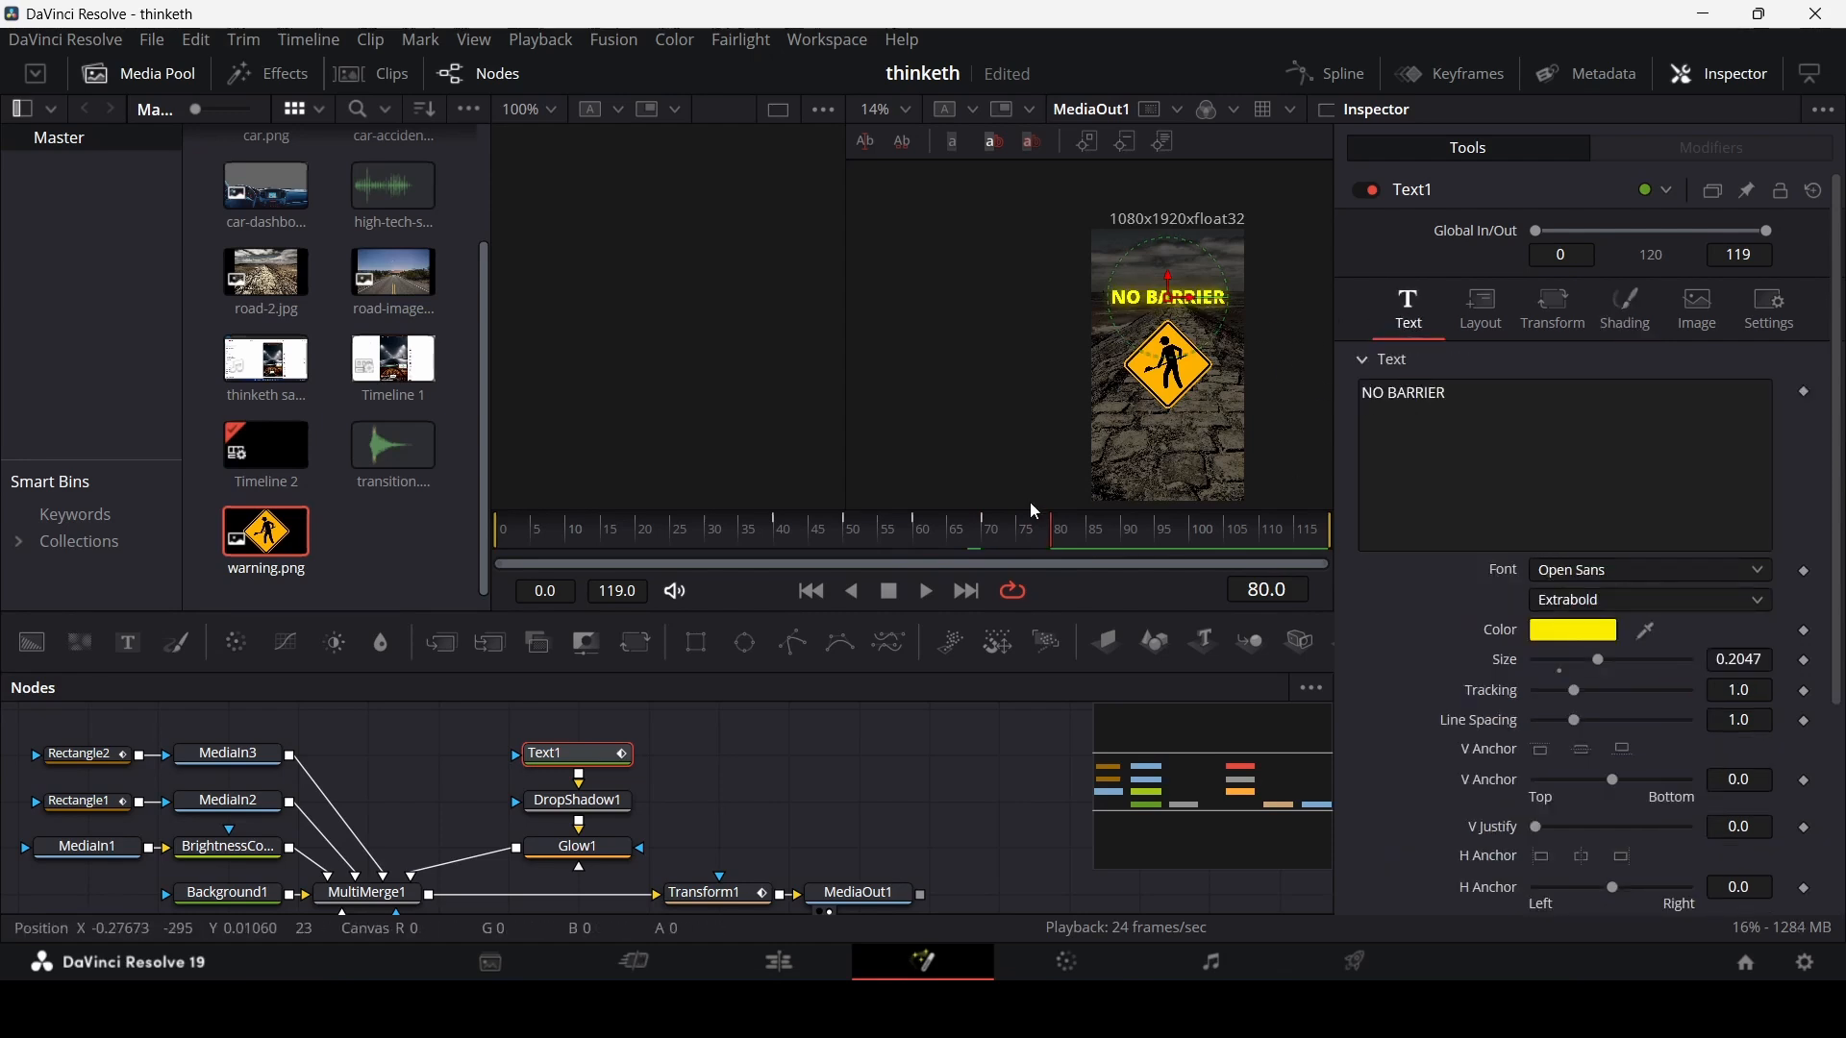
{"action": "left_click", "coordinate": [974, 556]}
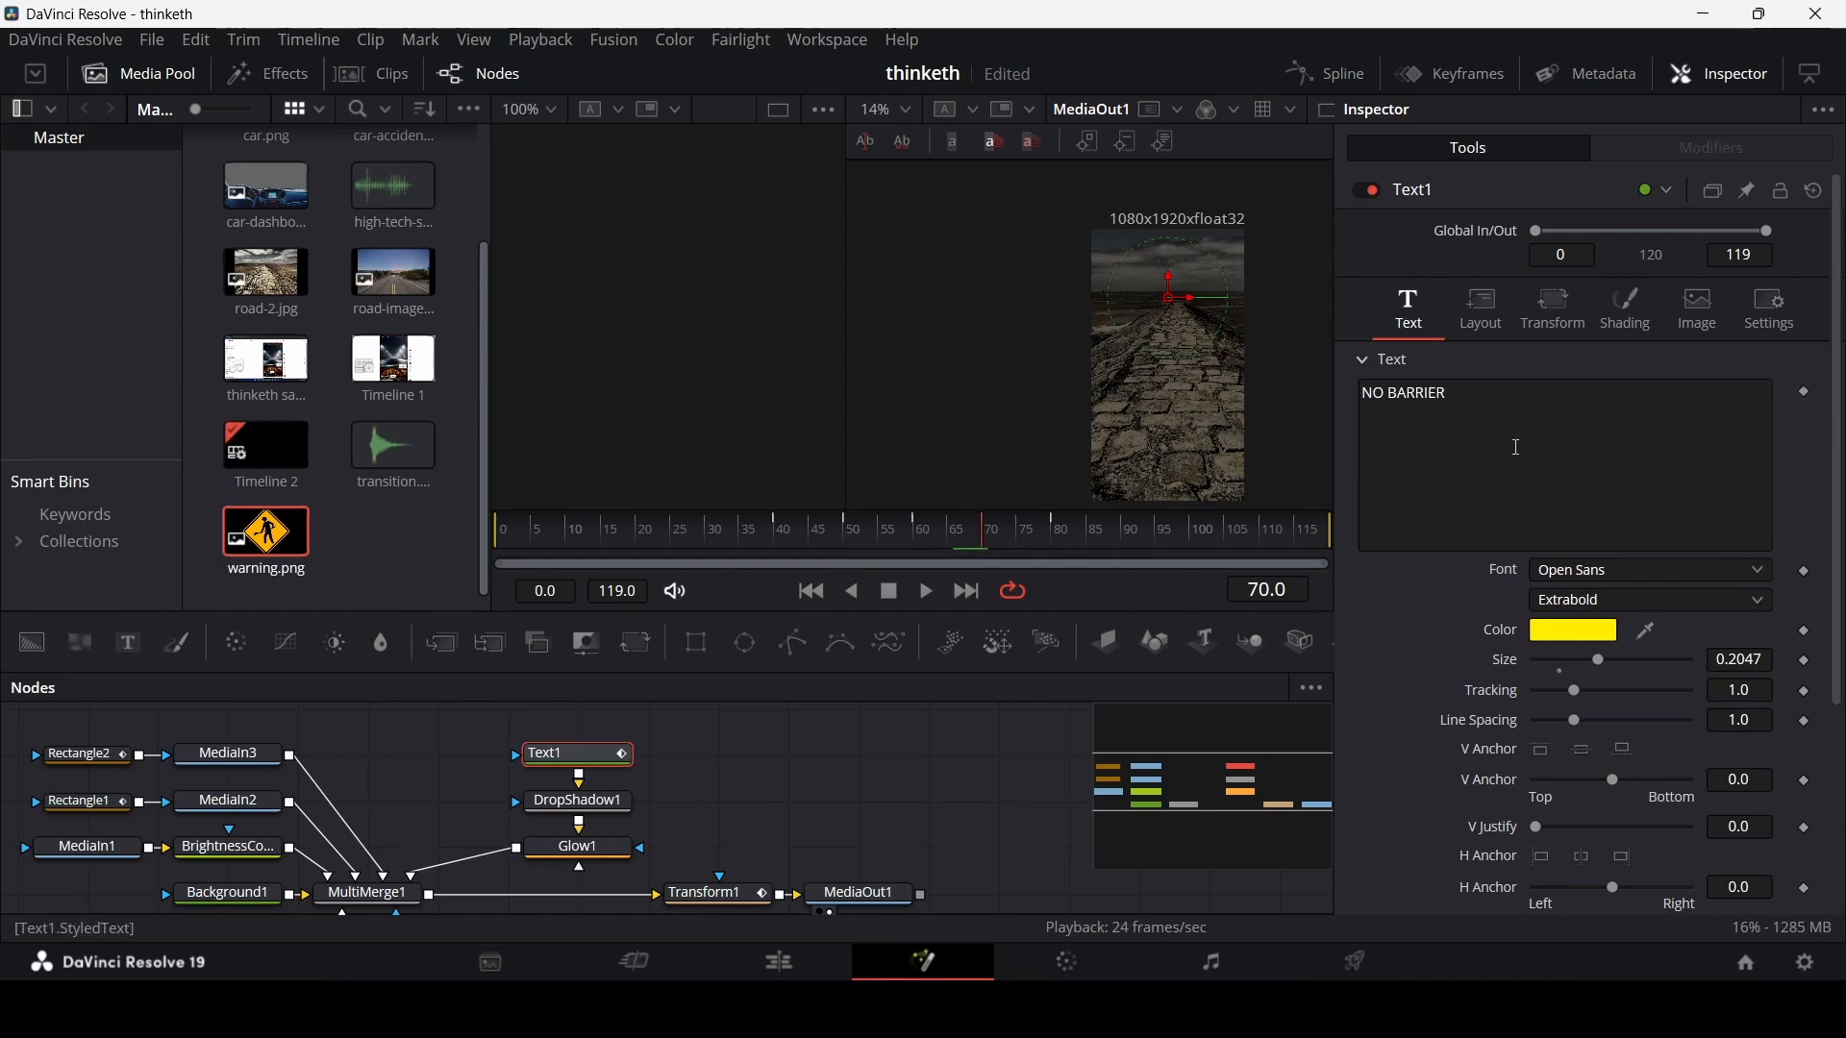
{"action": "left_click", "coordinate": [1808, 393]}
{"action": "key", "text": "Right"}
{"action": "double_click", "coordinate": [1505, 391]}
{"action": "type", "text": "WARNING"}
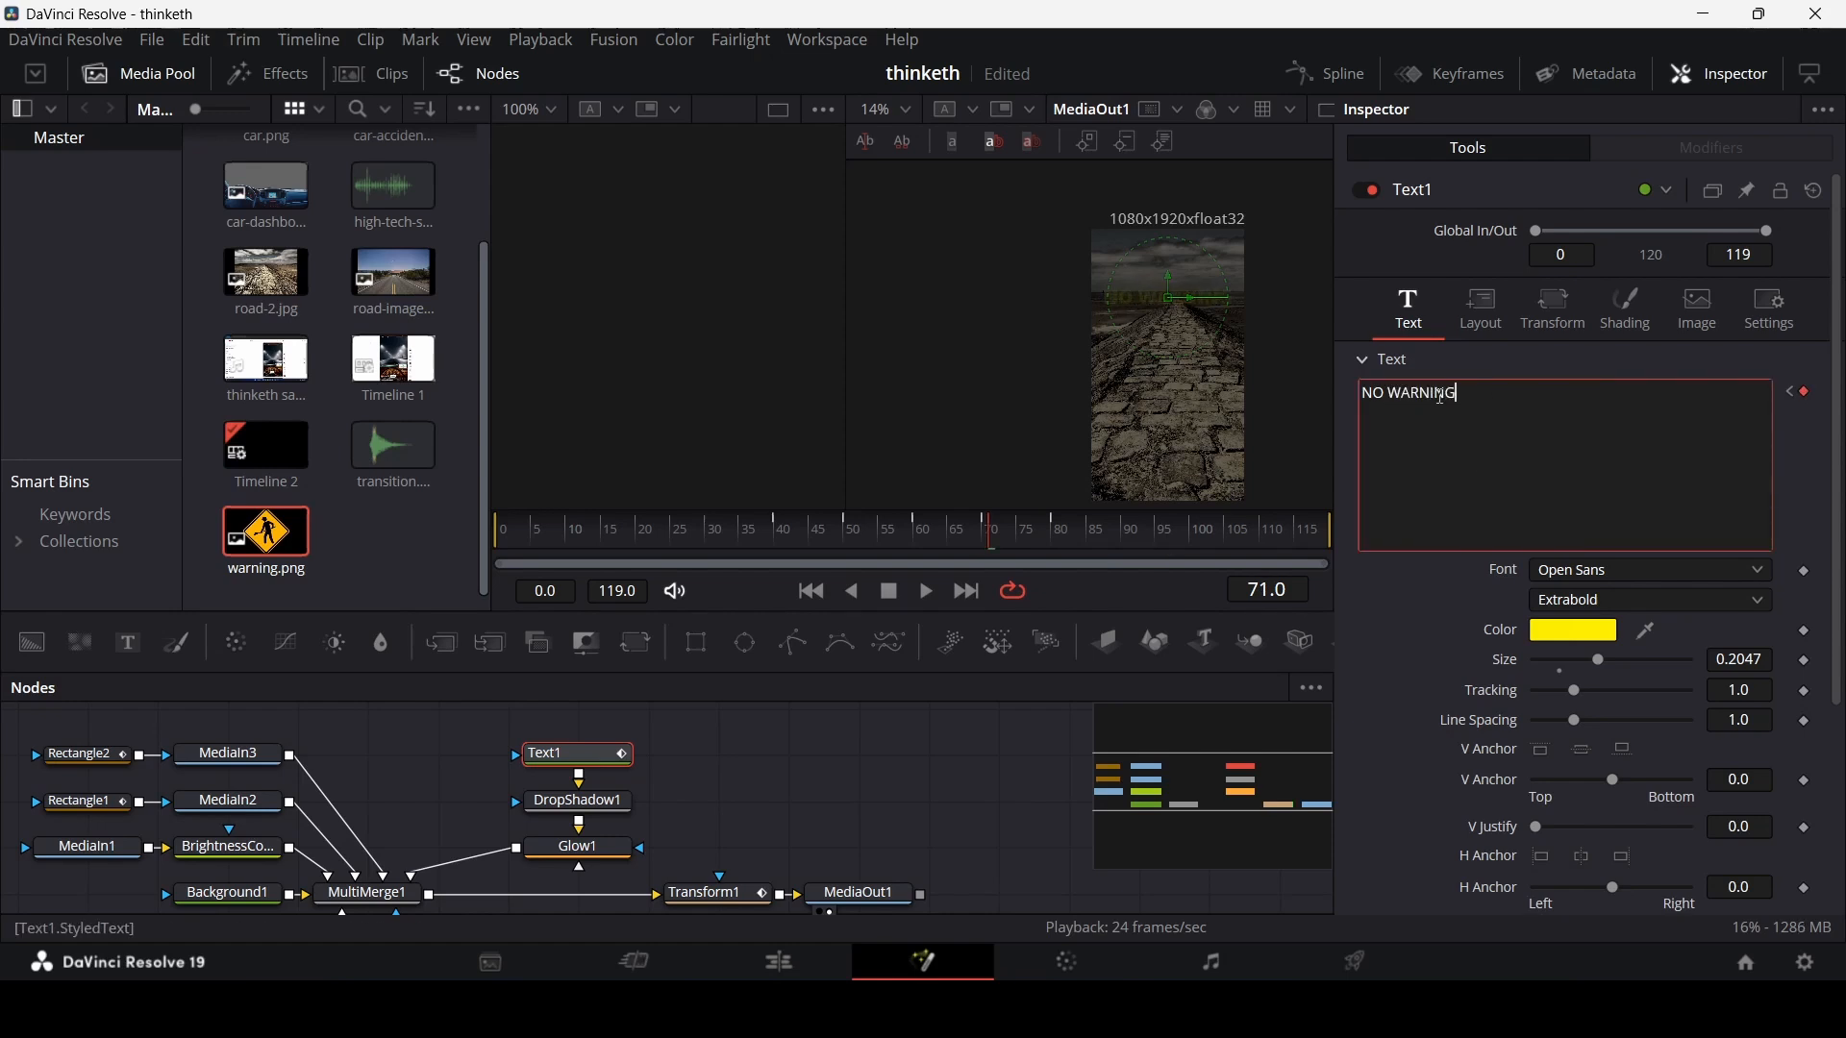
- Play the composition from about frame 40 to check the caption's change of wording
{"action": "left_click", "coordinate": [899, 535]}
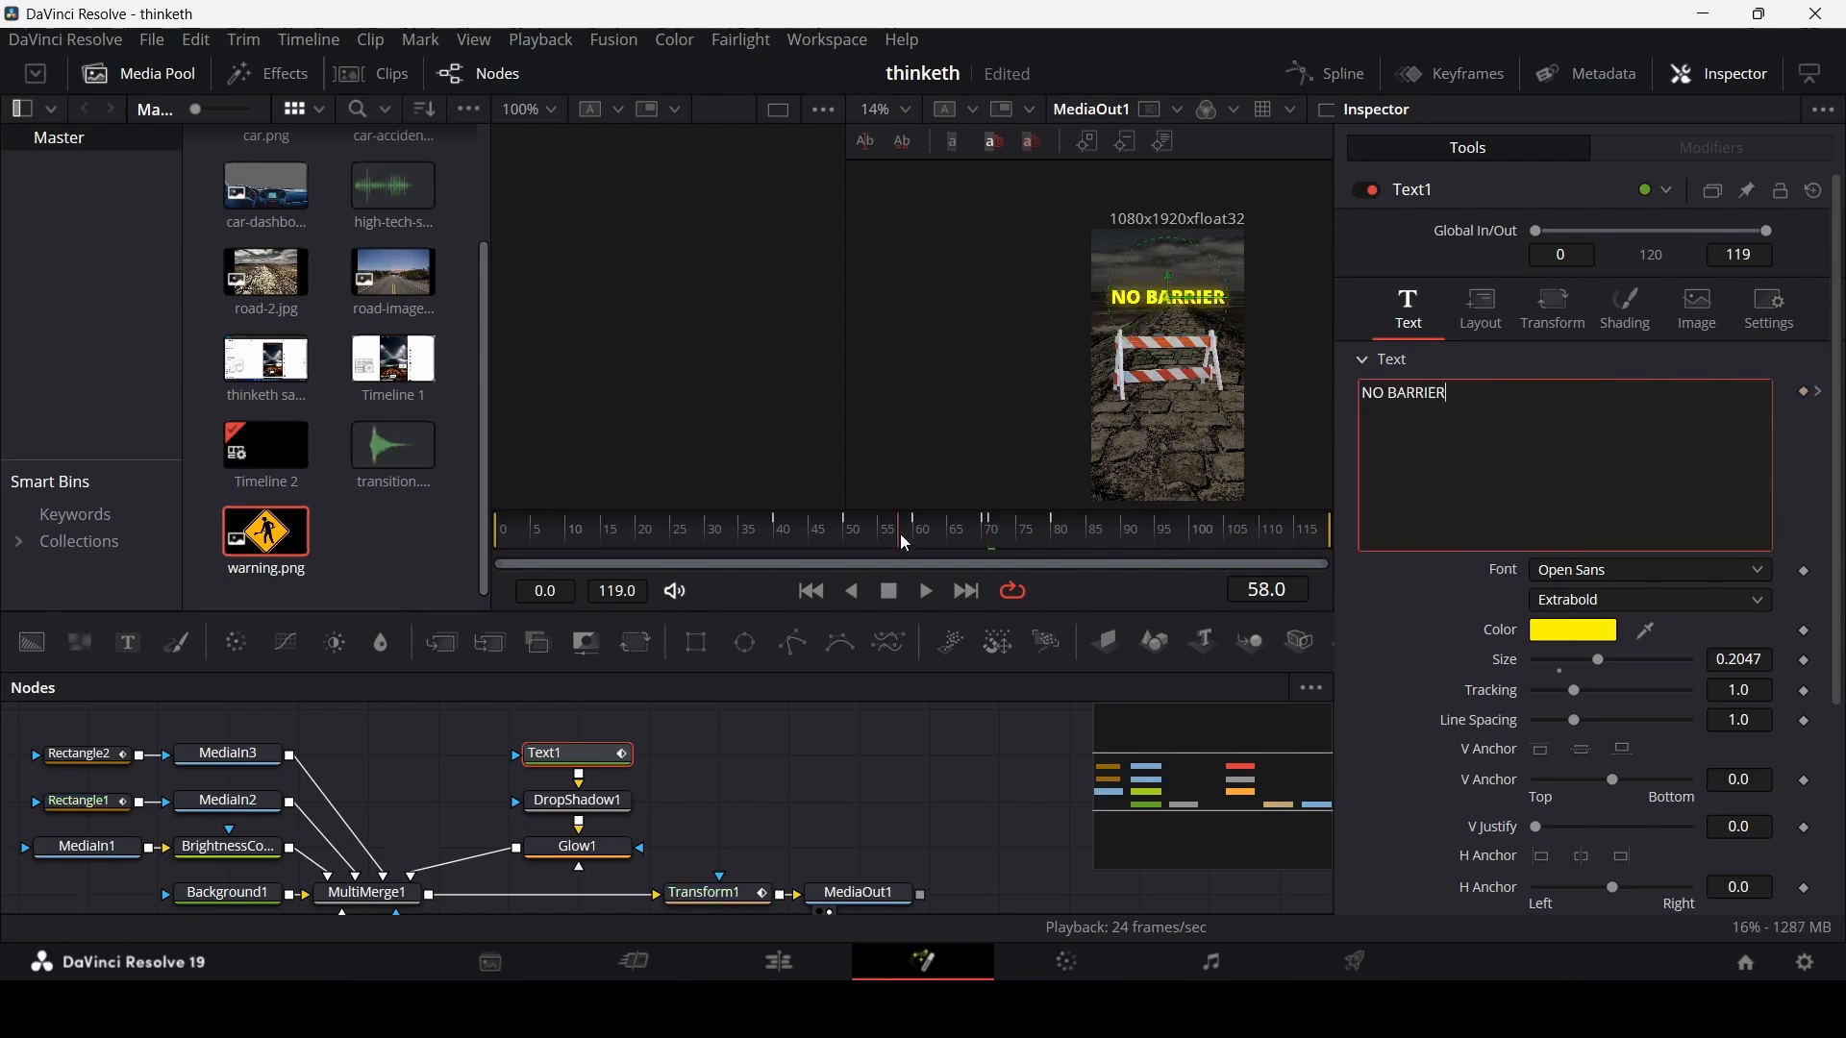
{"action": "left_click", "coordinate": [774, 529]}
{"action": "key", "text": "space"}
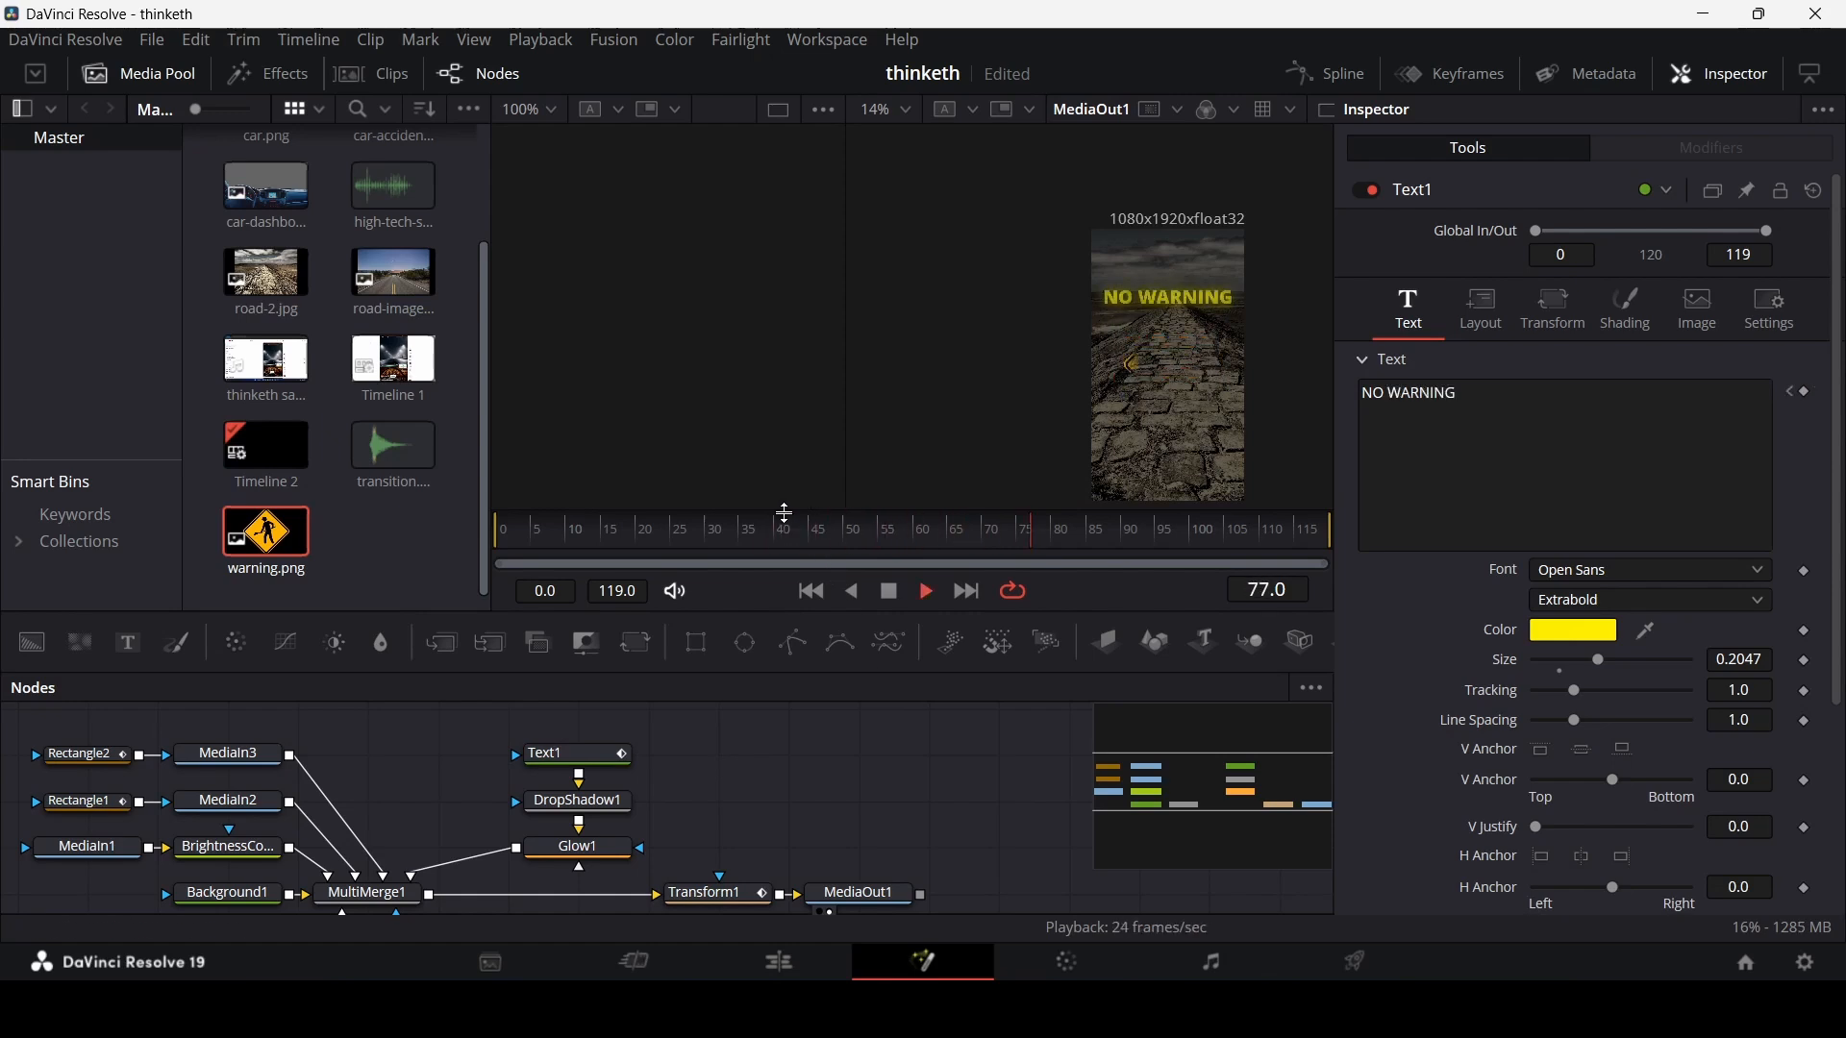
{"action": "key", "text": "space"}
- Keyframe Text1's Write On end at 1.0 on frame 70, 0.0 on frame 71 and 1.0 on frame 80
{"action": "left_click", "coordinate": [589, 750]}
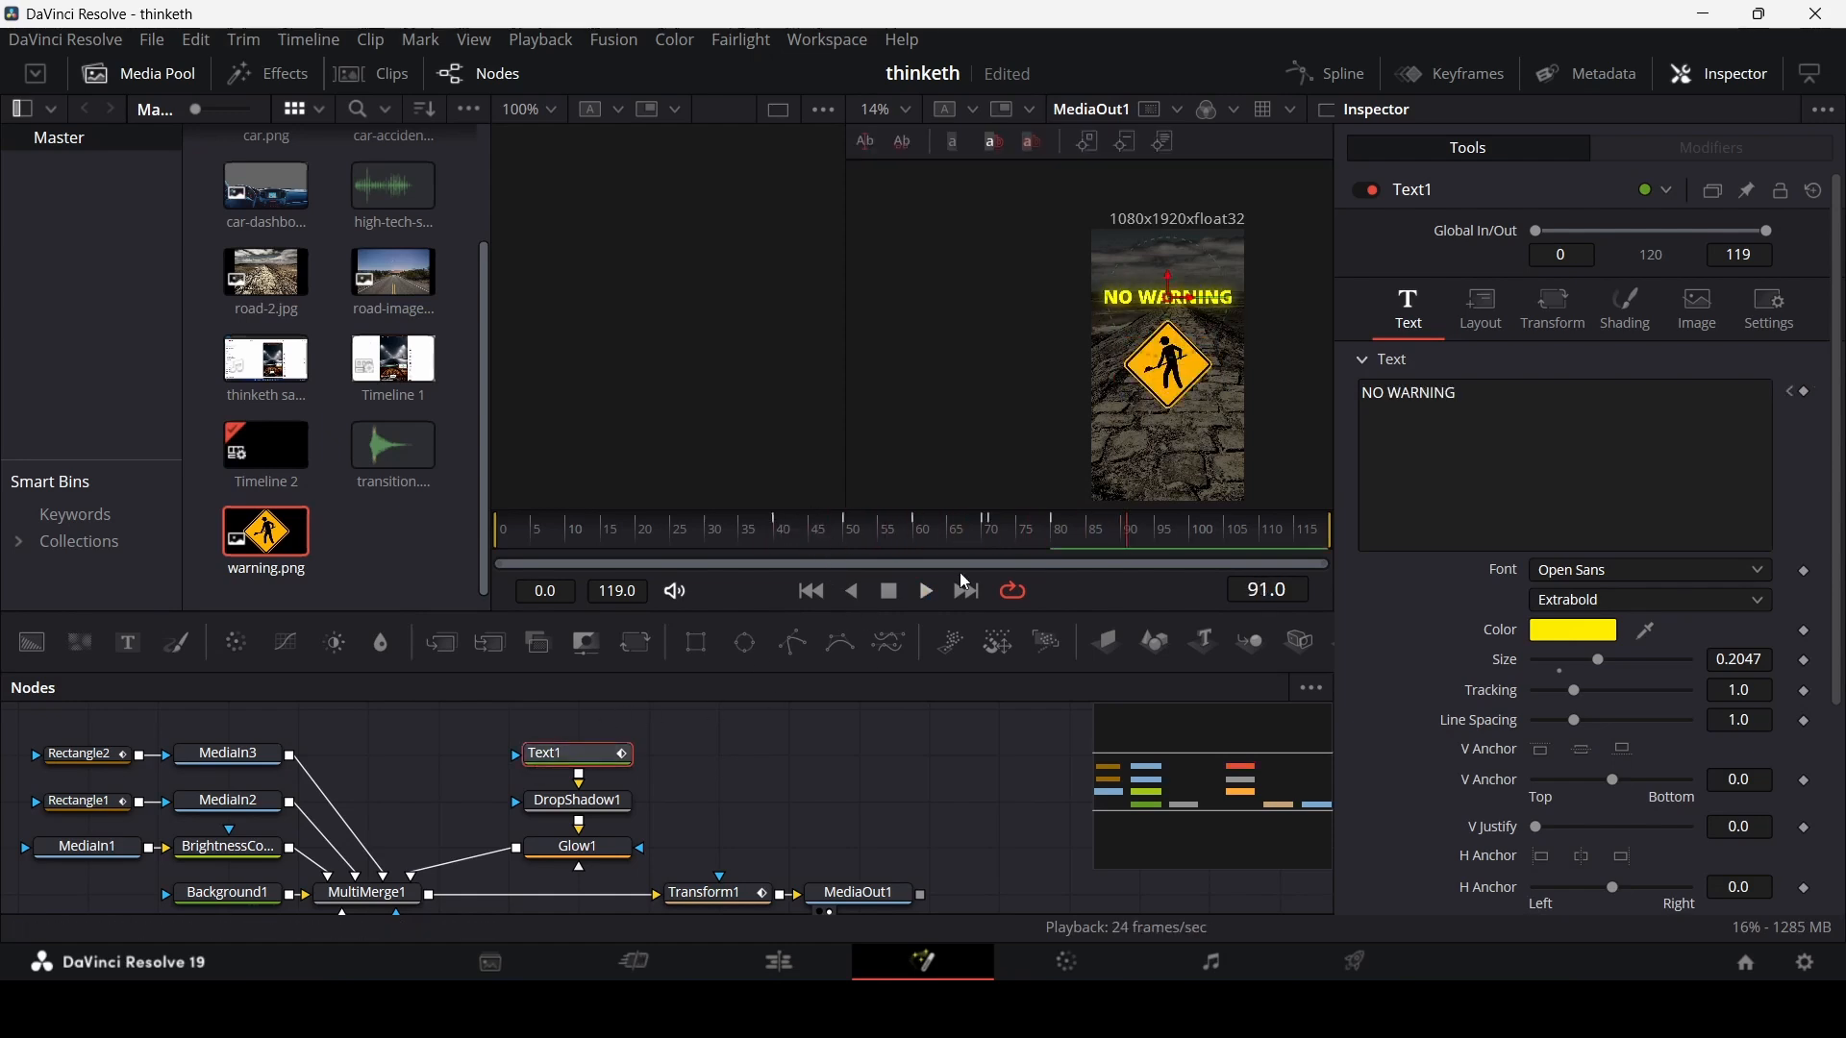
{"action": "left_click_drag", "start_coordinate": [1023, 530], "coordinate": [994, 541]}
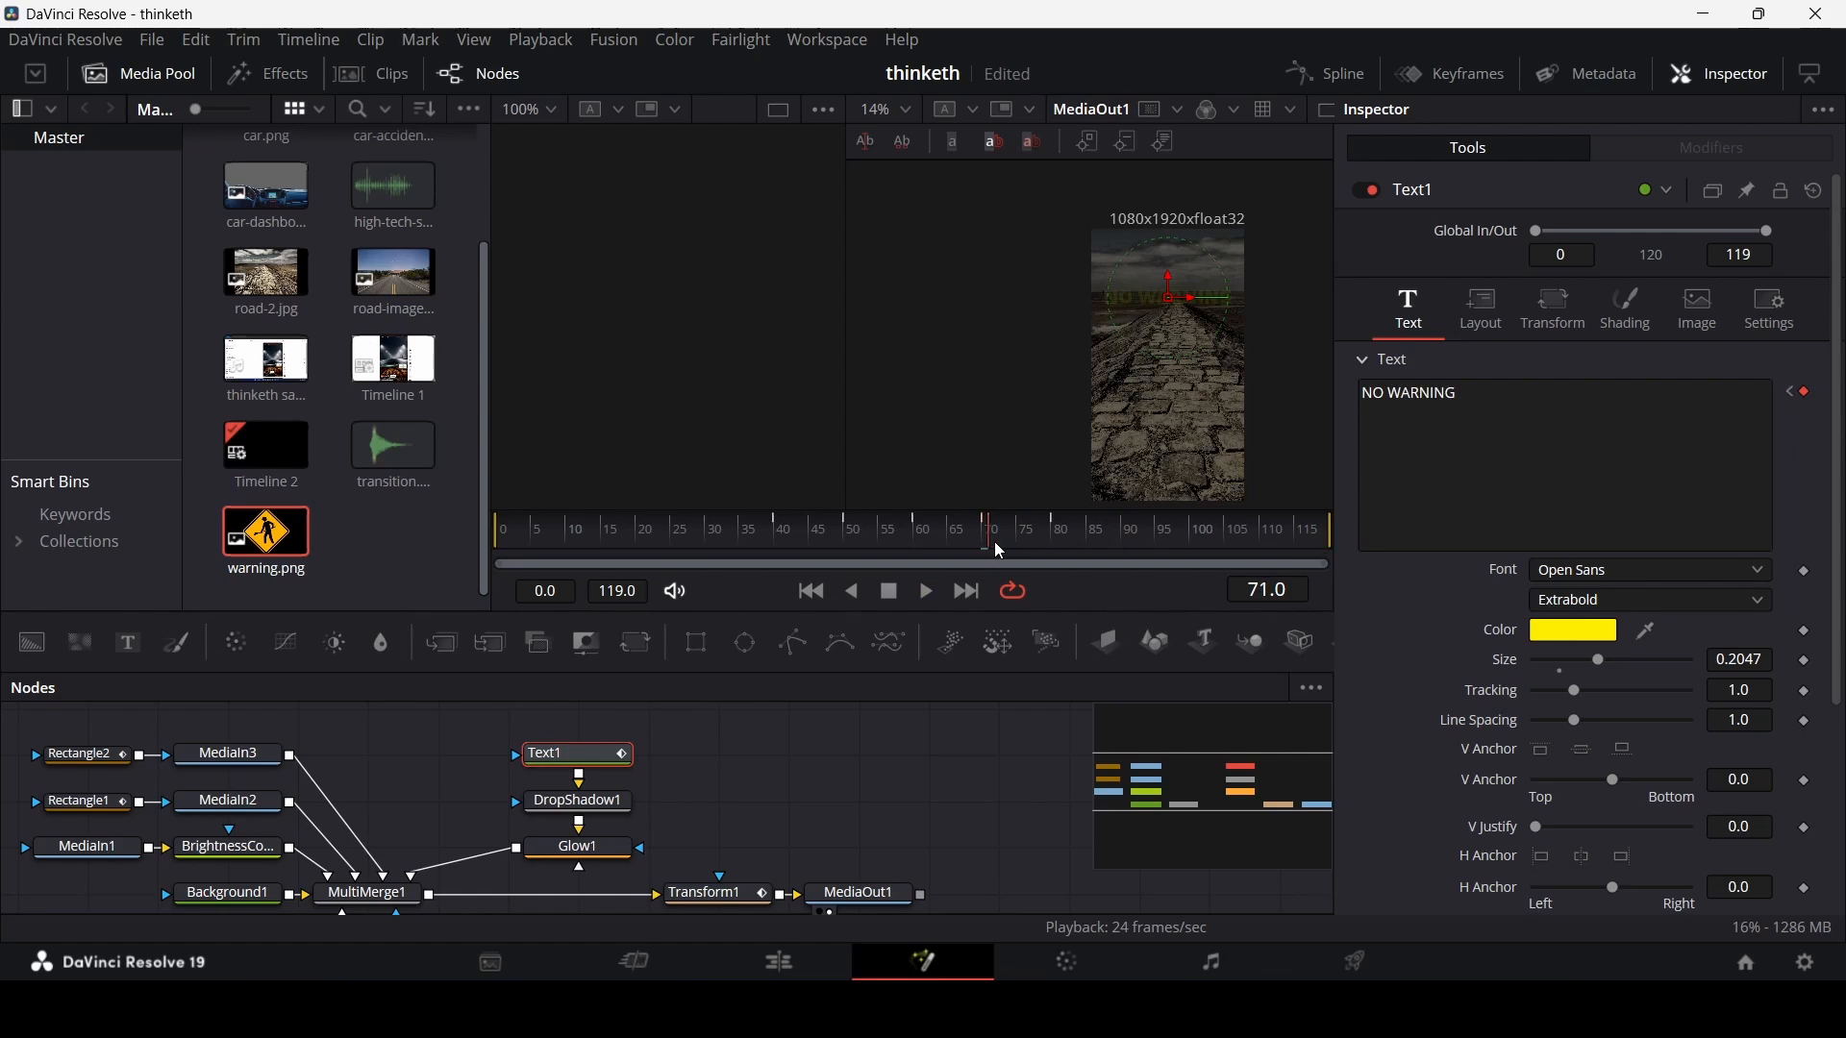
{"action": "scroll", "coordinate": [1703, 632], "scroll_direction": "down", "scroll_amount": 3}
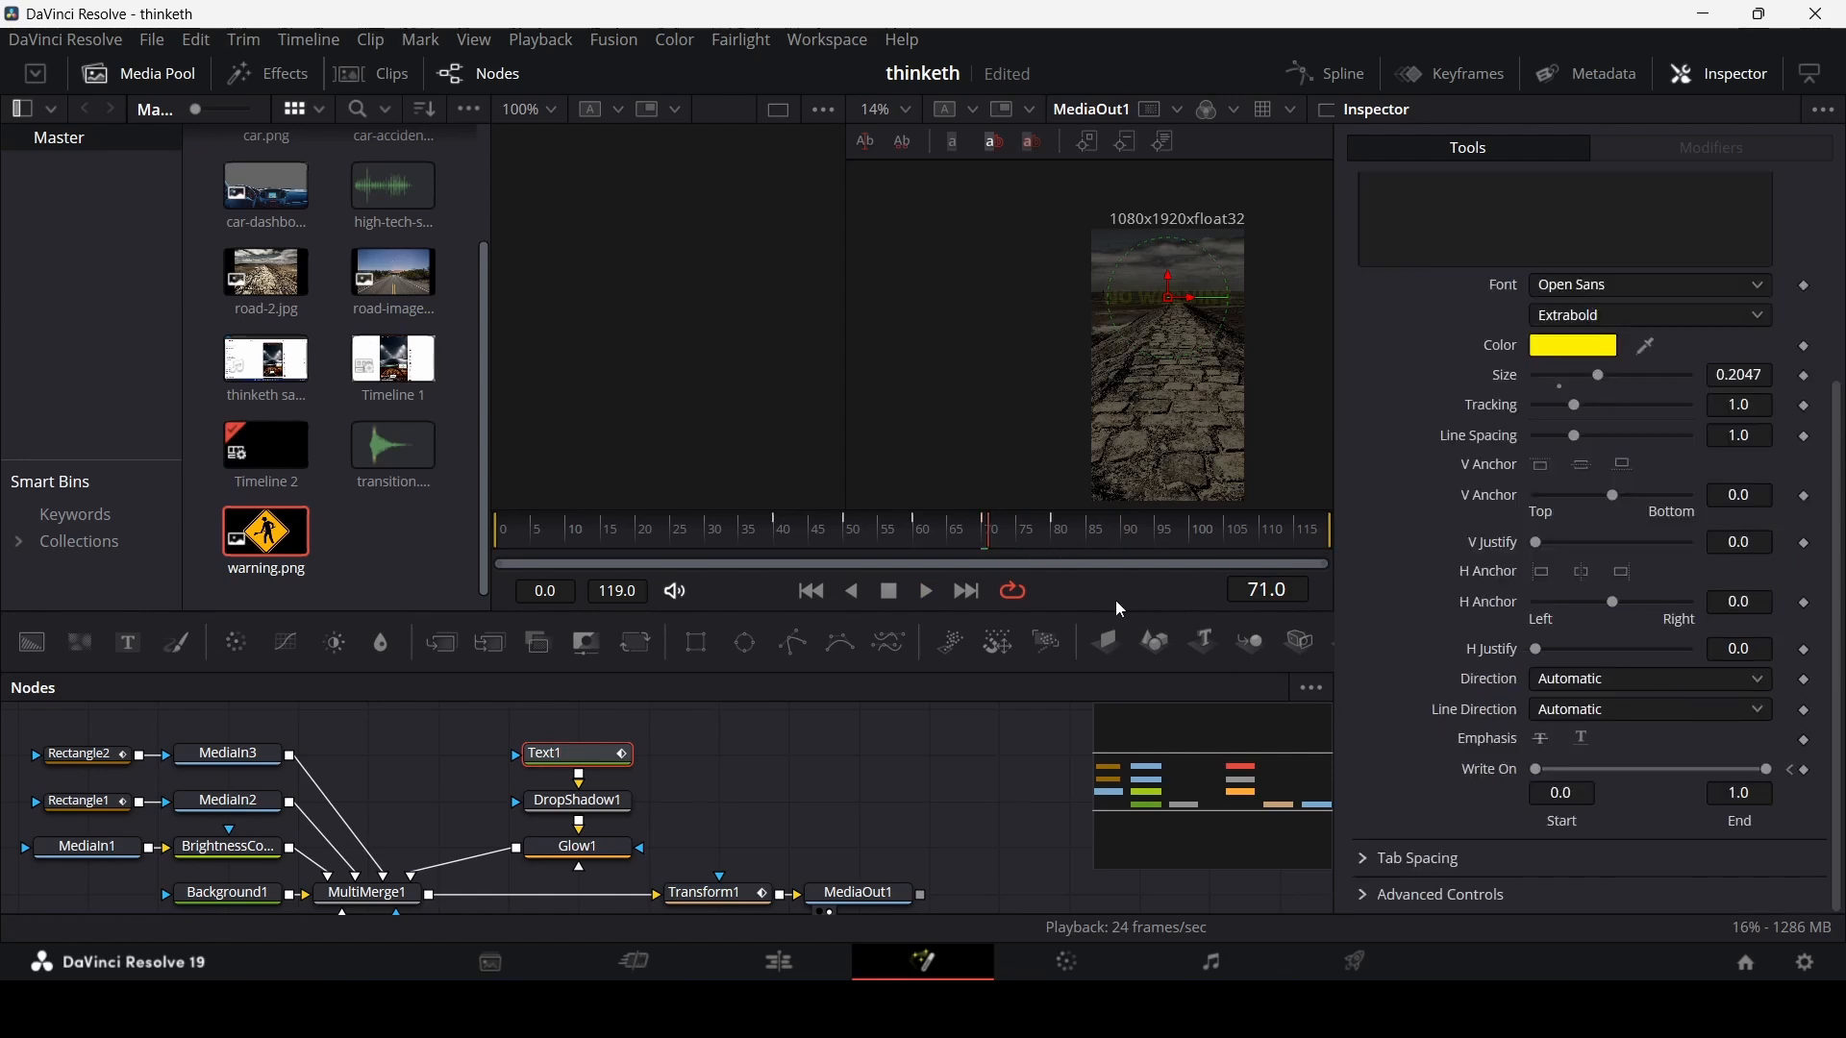
{"action": "key", "text": "Left"}
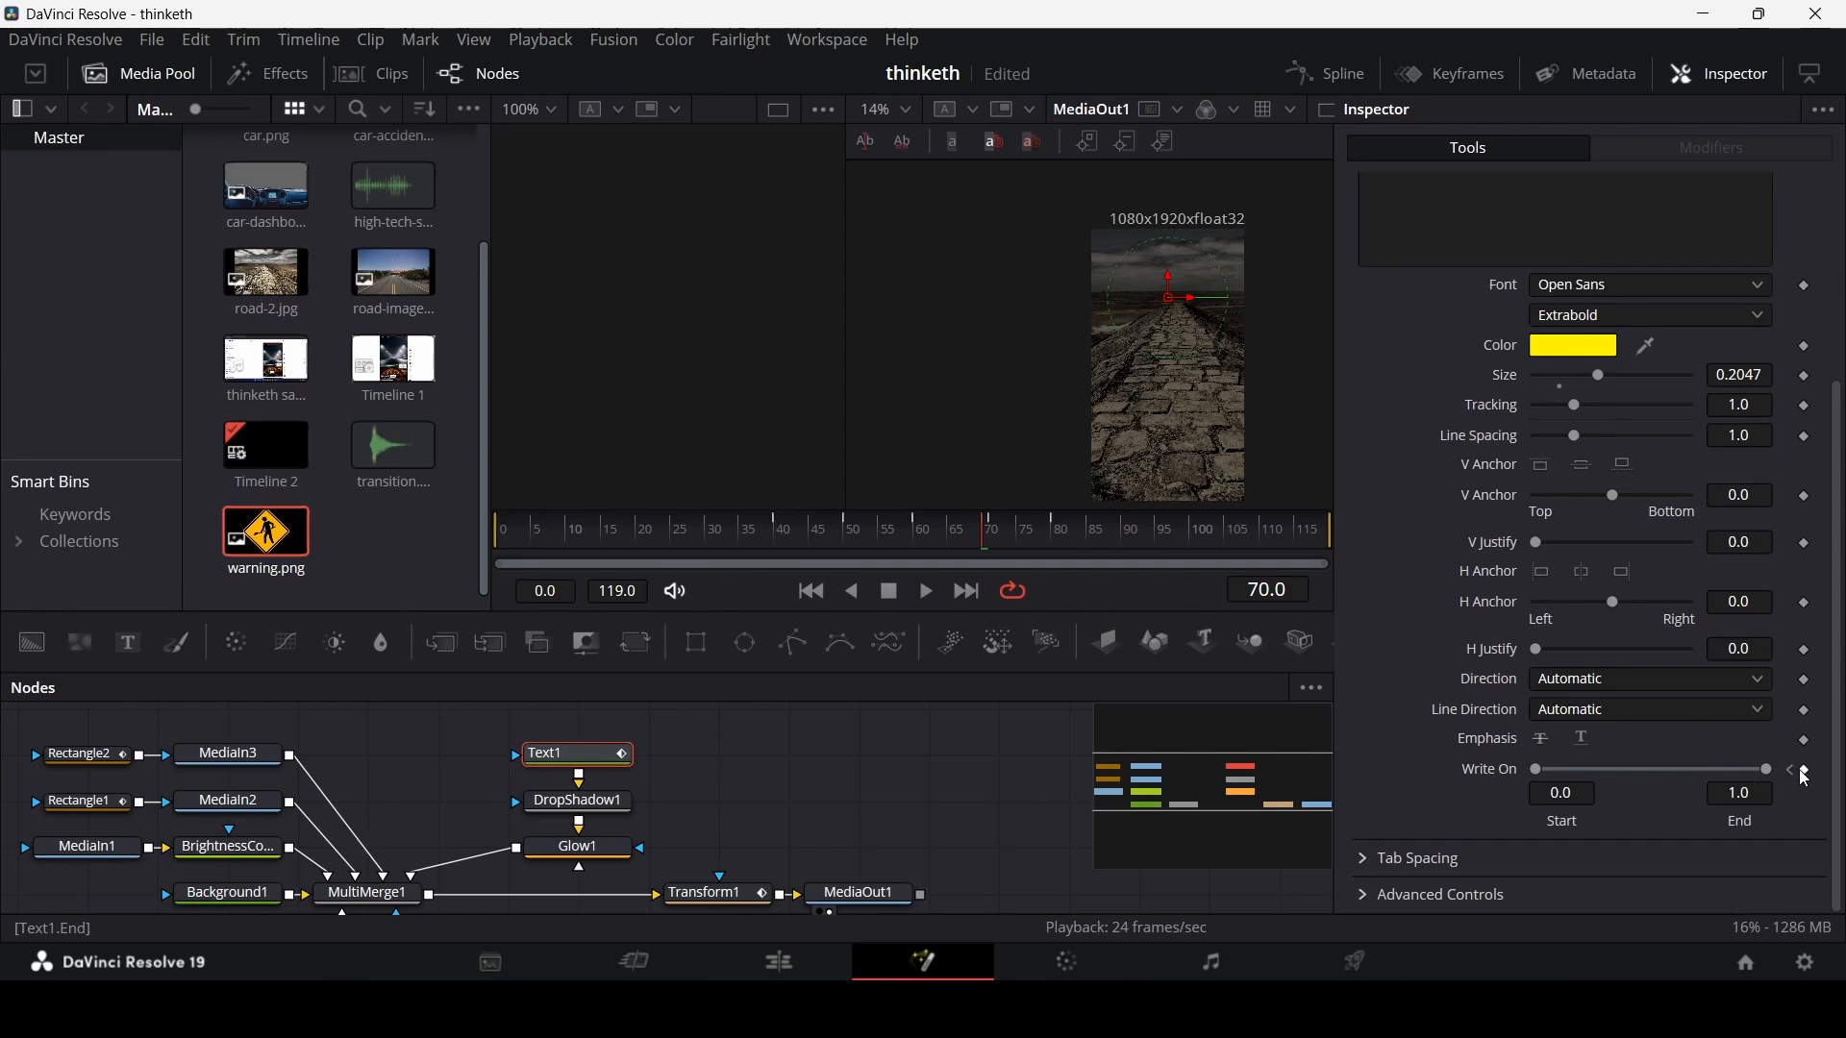
{"action": "left_click", "coordinate": [990, 540]}
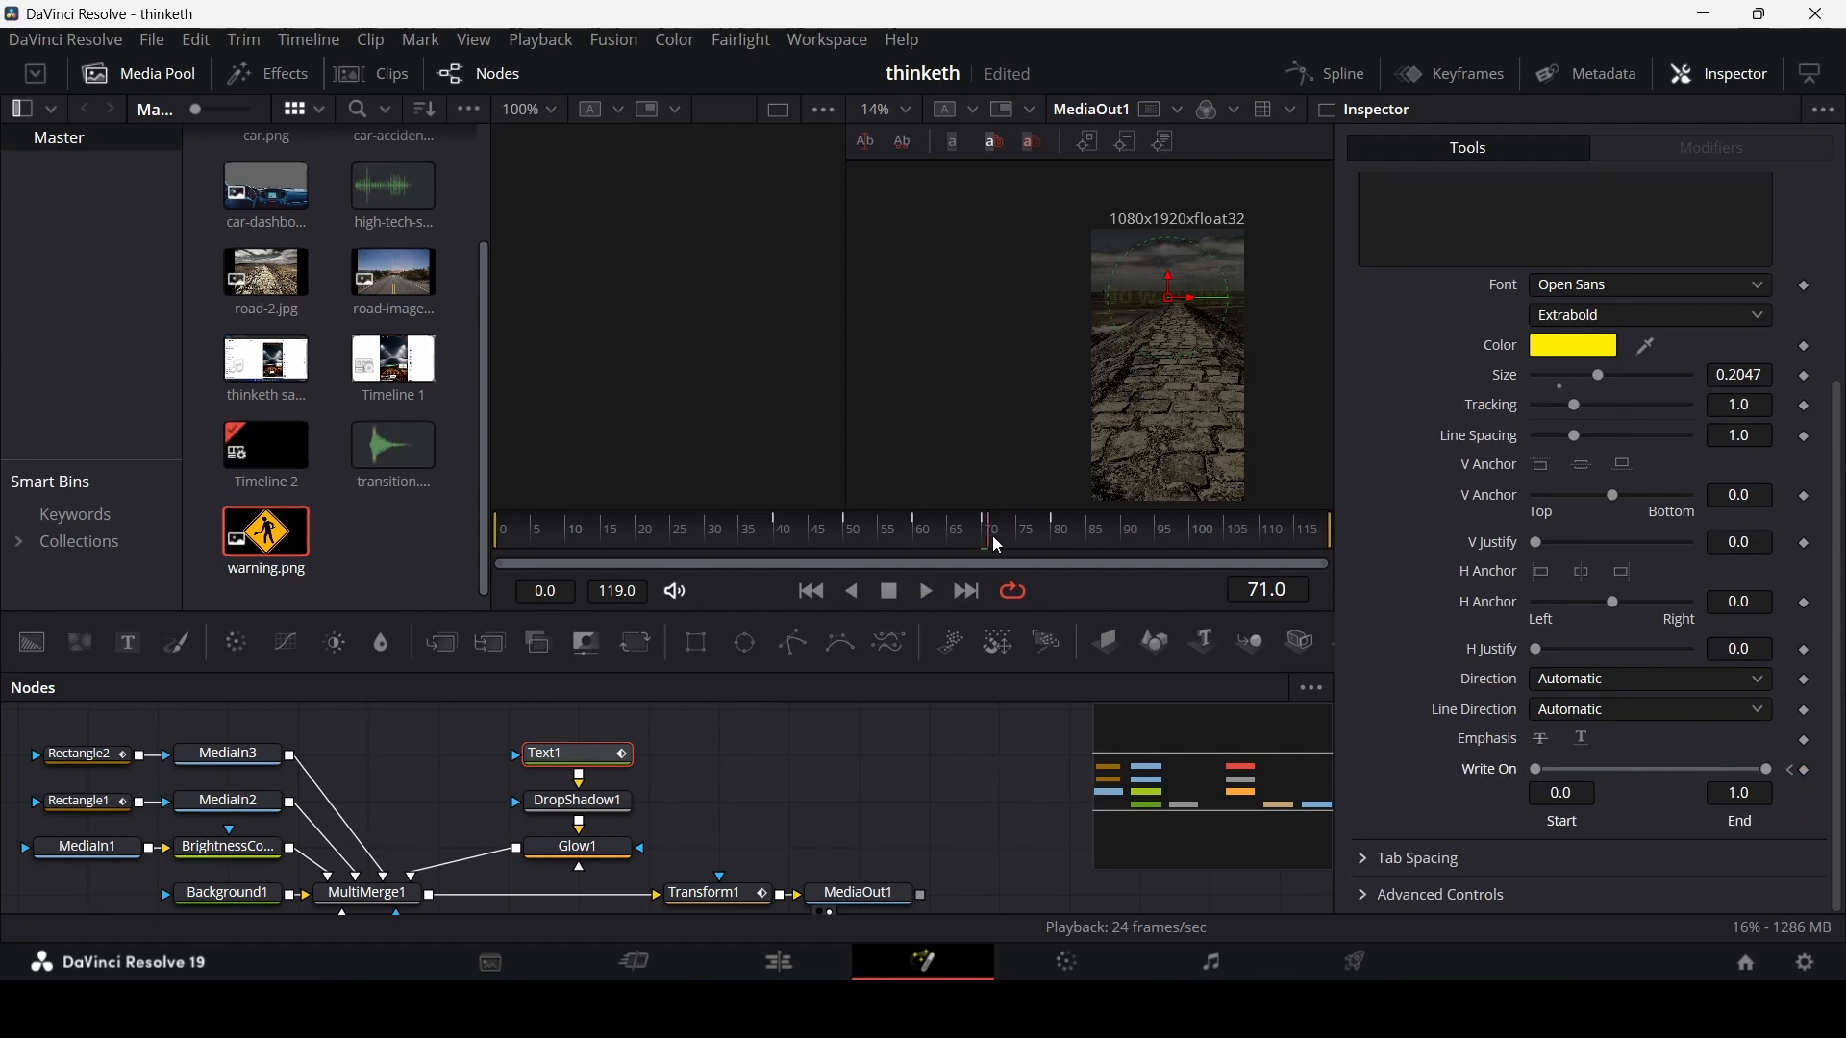
{"action": "left_click_drag", "start_coordinate": [1766, 770], "coordinate": [1435, 777]}
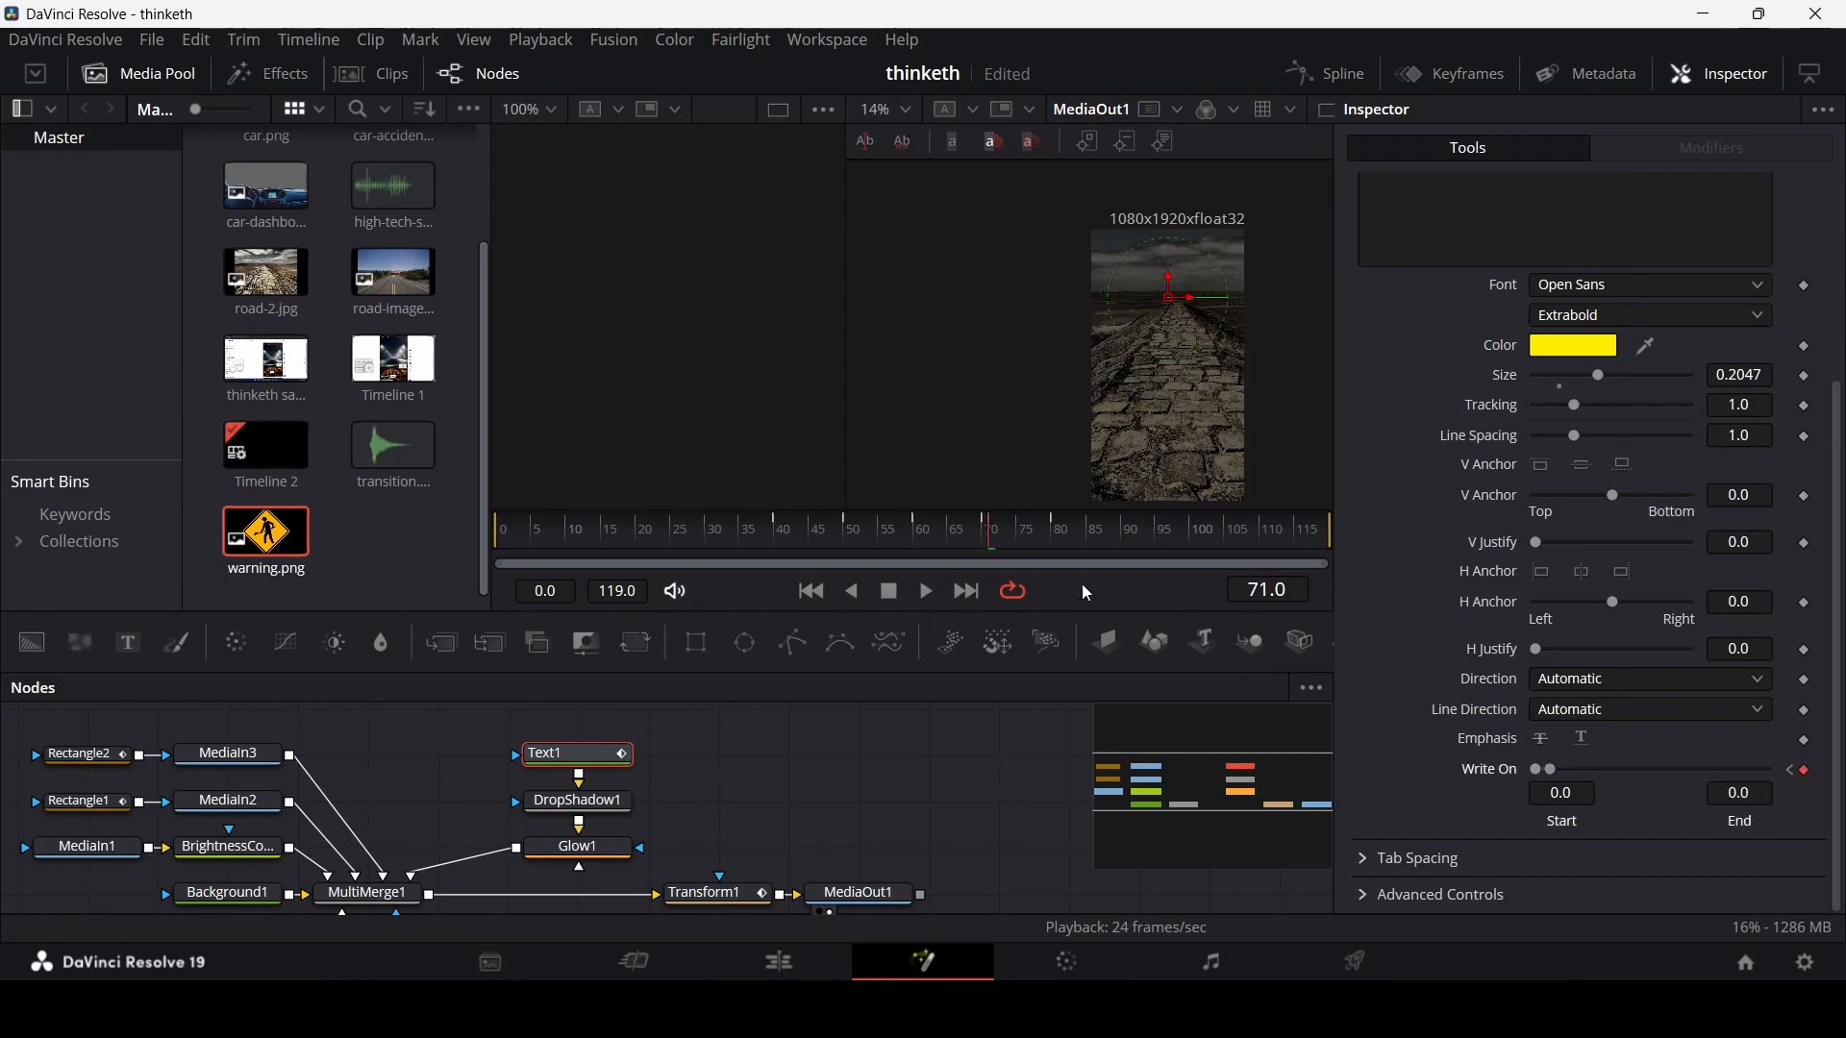
{"action": "left_click", "coordinate": [1054, 532]}
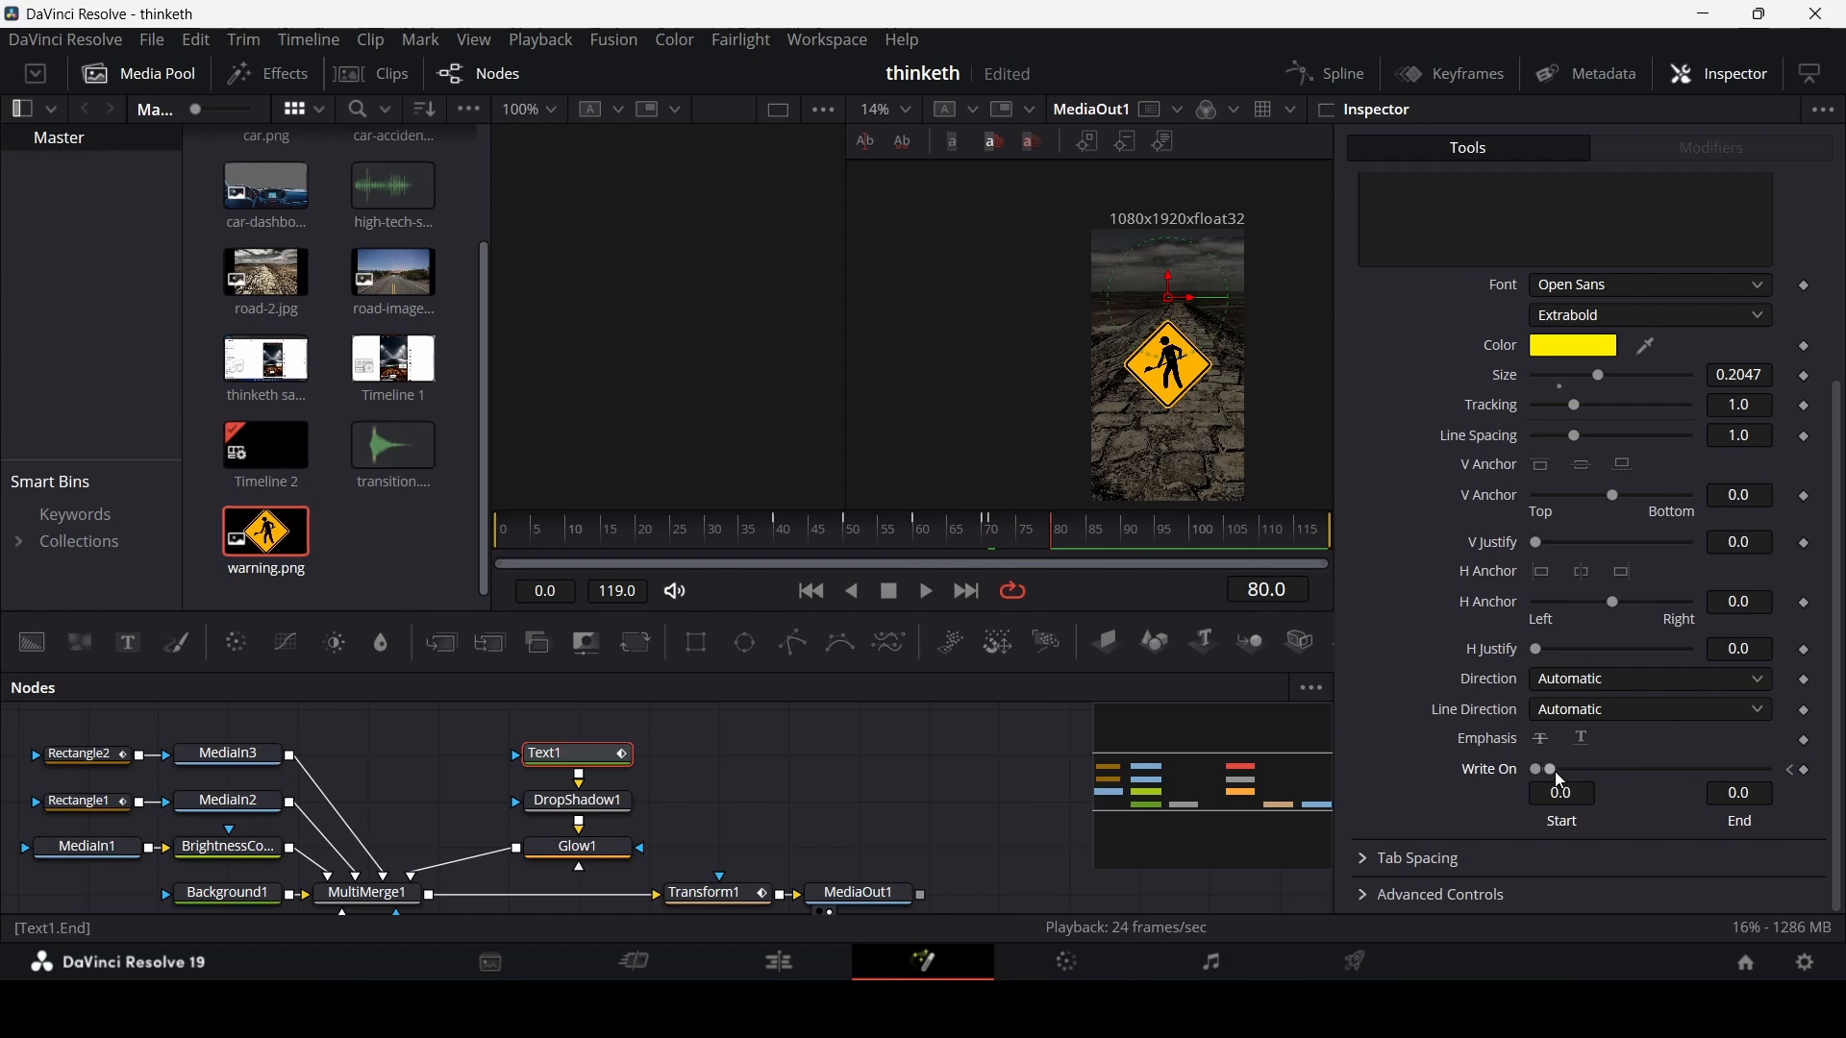
{"action": "left_click_drag", "start_coordinate": [1558, 771], "coordinate": [1768, 770]}
- Set Text1's fill opacity to 1.0 on frame 71, remove its frame 80 opacity keyframe, and preview the caption
{"action": "scroll", "coordinate": [1473, 525], "scroll_direction": "up", "scroll_amount": 3}
{"action": "left_click", "coordinate": [1627, 306]}
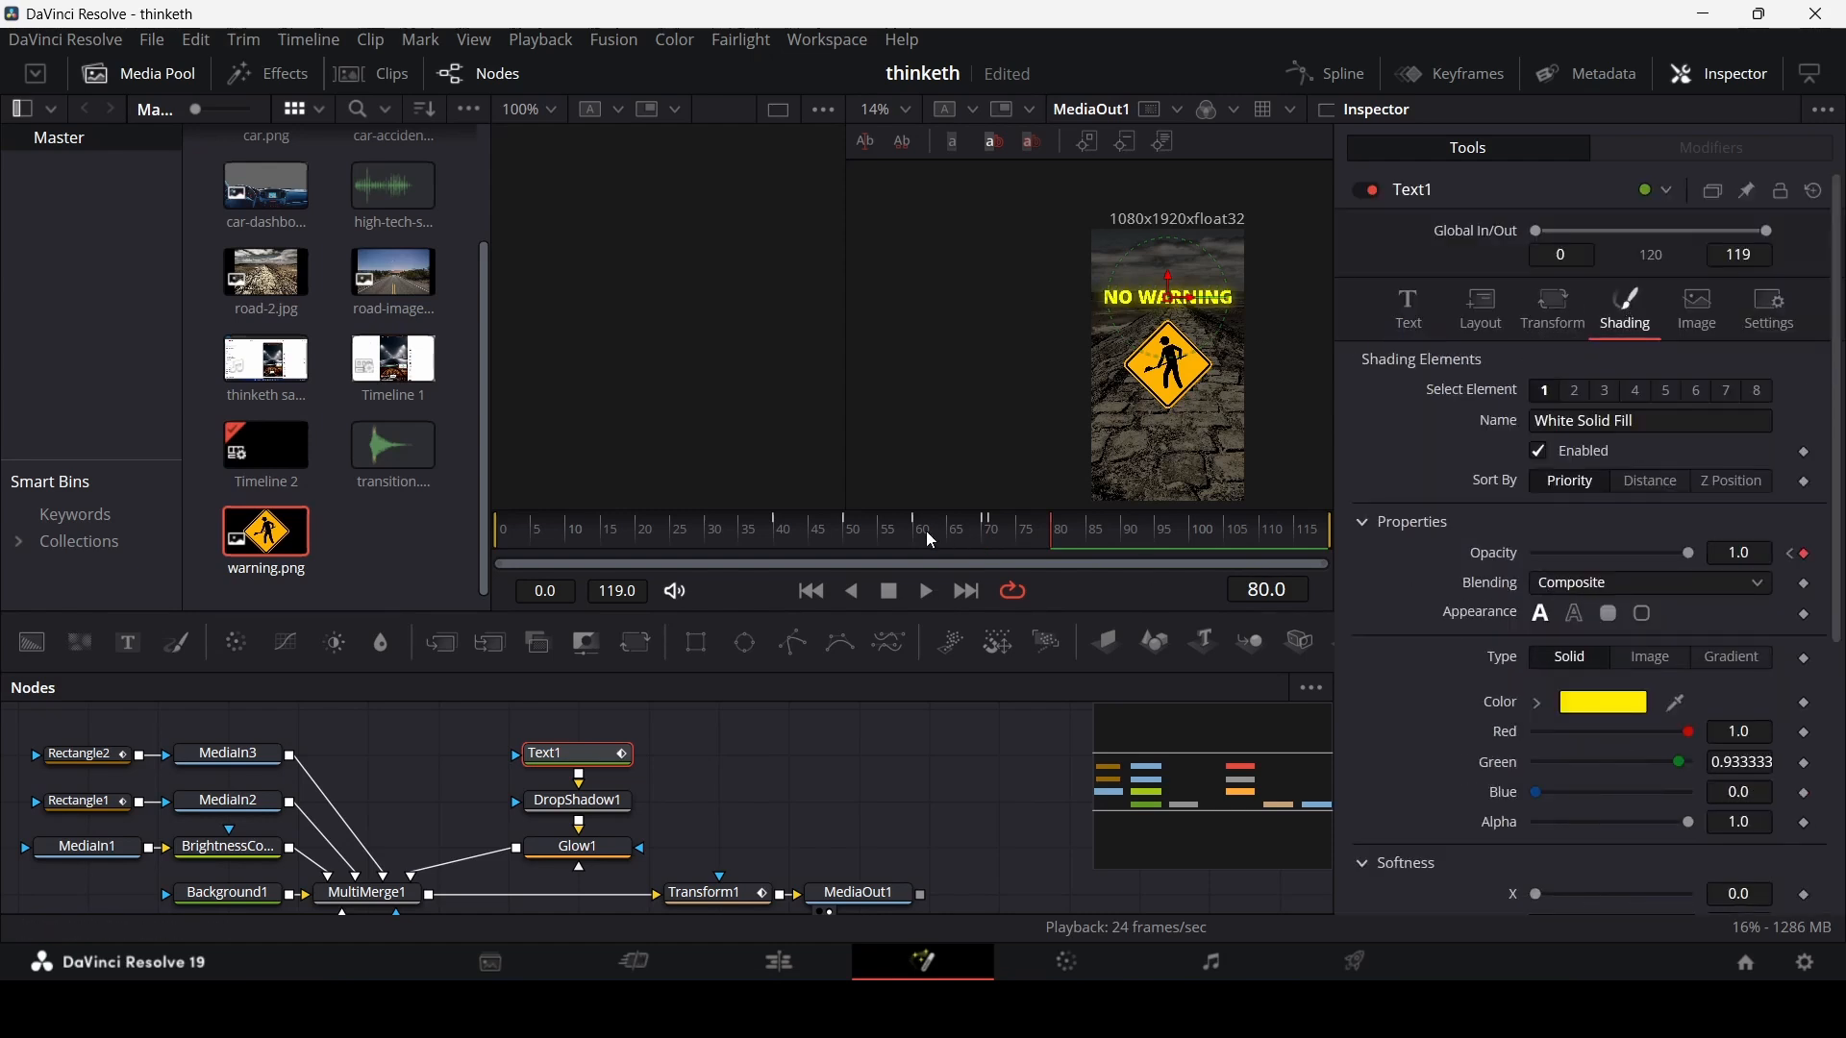
{"action": "left_click_drag", "start_coordinate": [926, 531], "coordinate": [990, 544]}
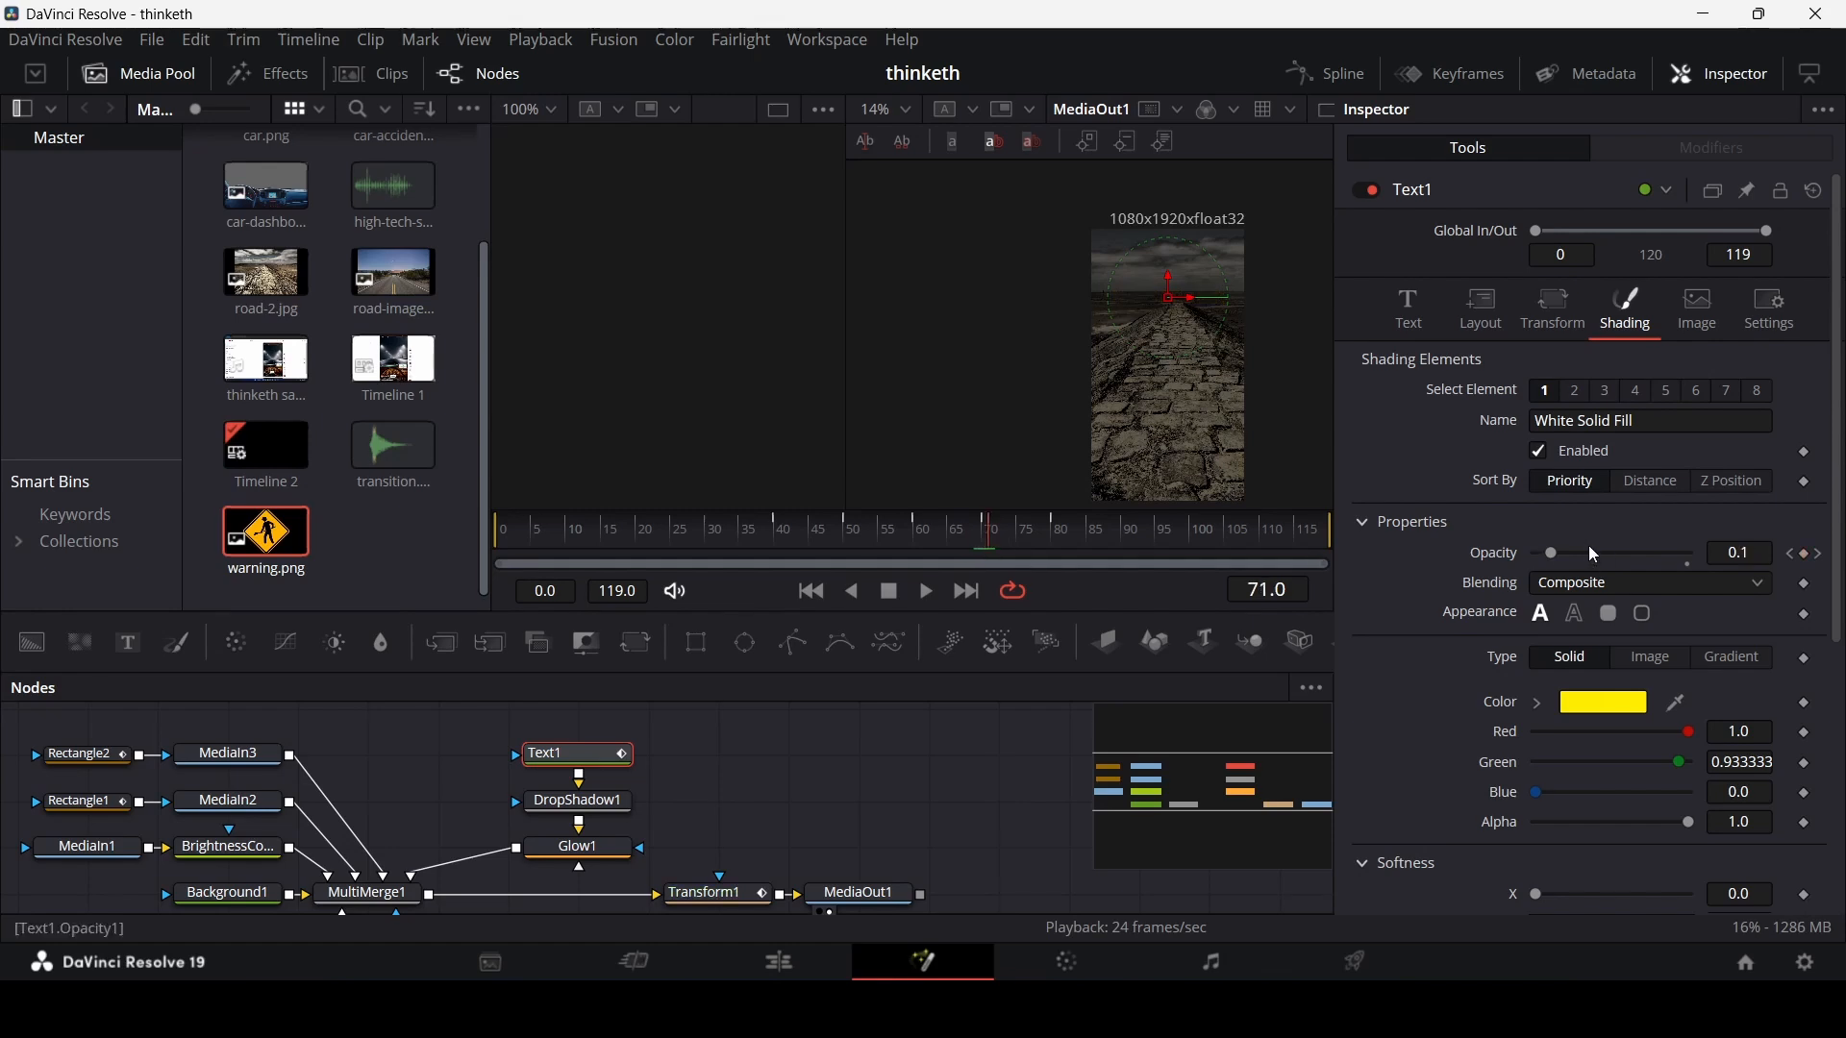
{"action": "left_click_drag", "start_coordinate": [1589, 545], "coordinate": [1700, 554]}
{"action": "left_click", "coordinate": [1822, 556]}
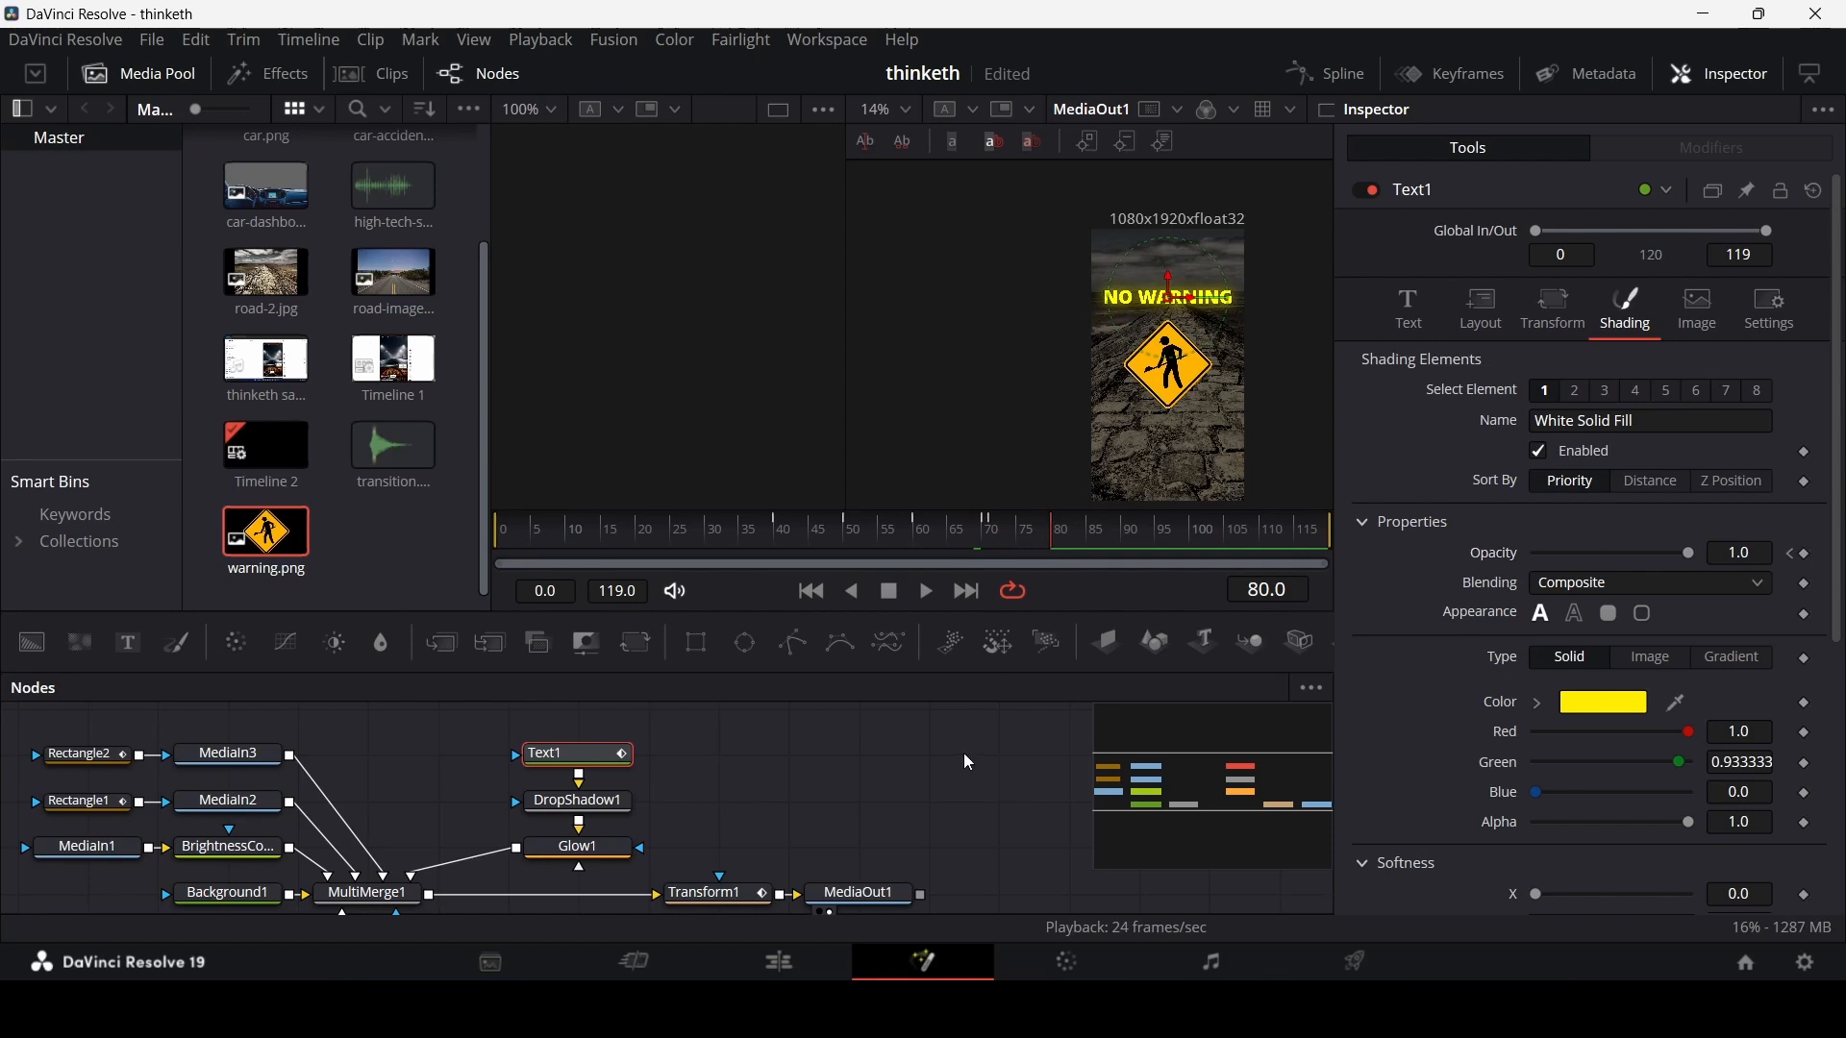
{"action": "left_click", "coordinate": [735, 531]}
{"action": "key", "text": "space"}
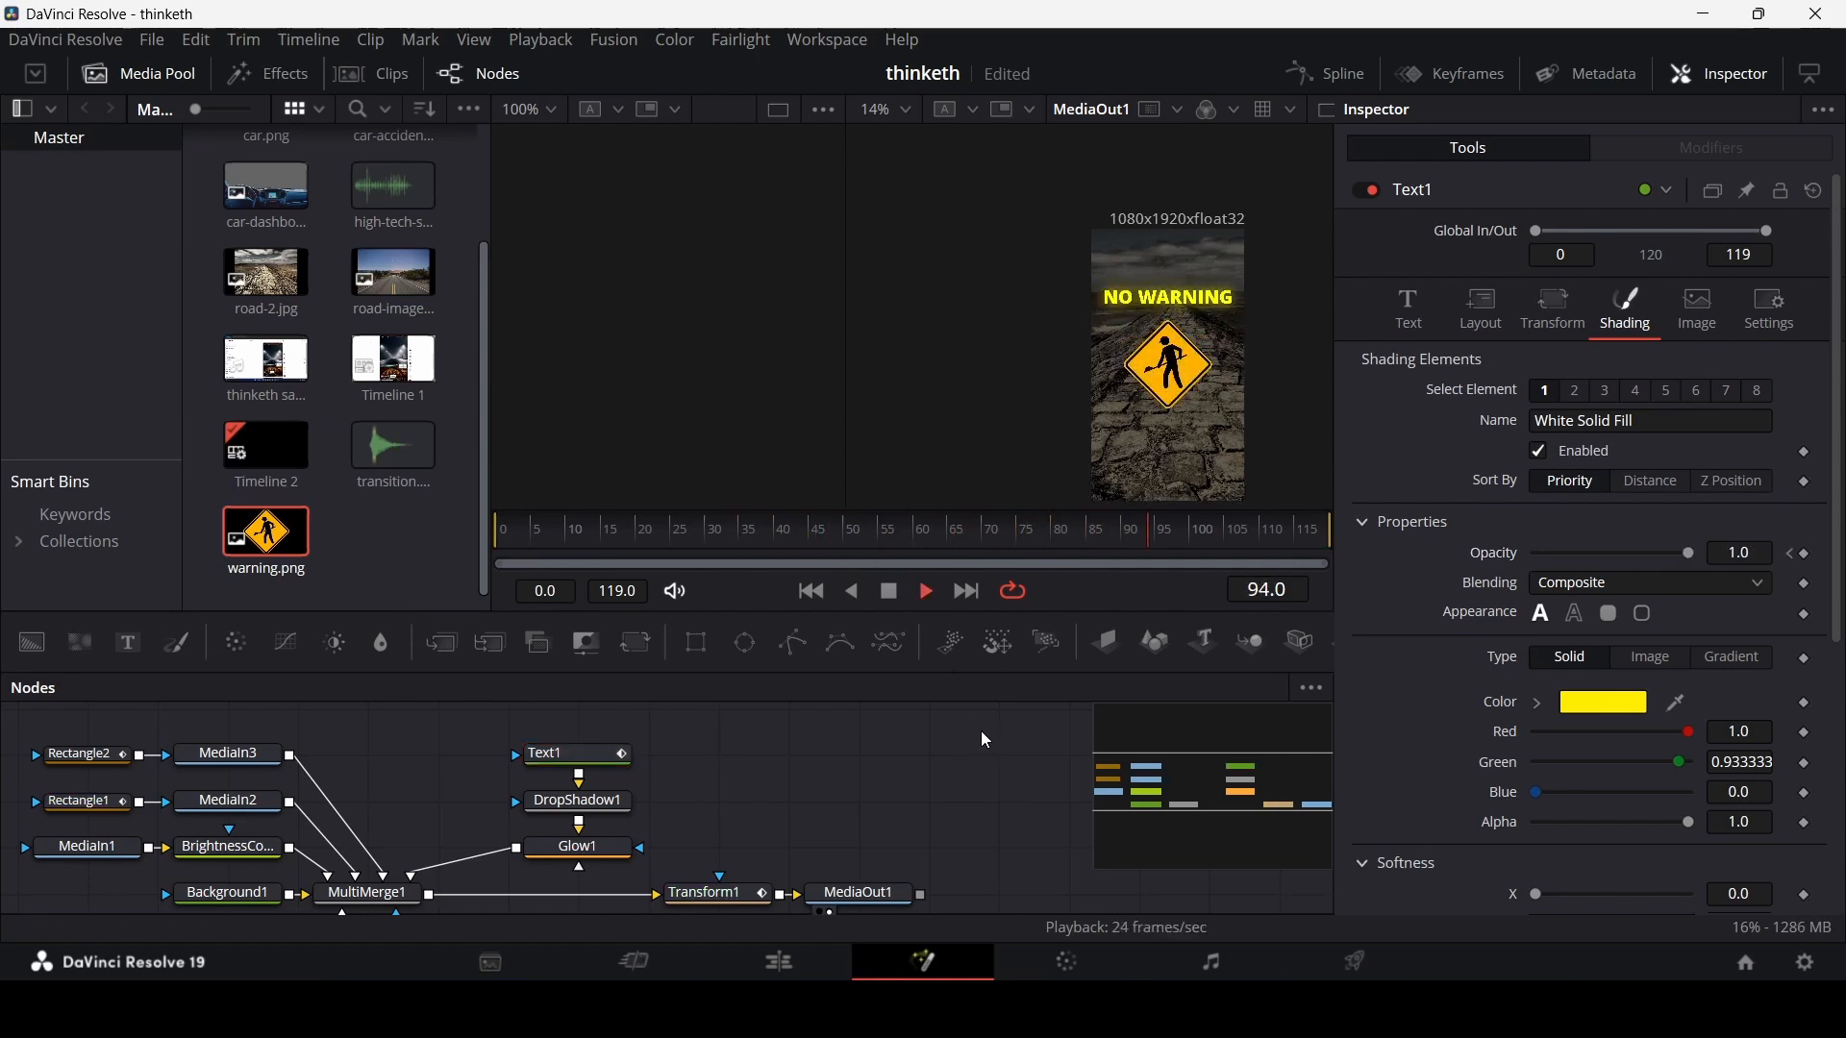
- Keyframe Text1's fill opacity from 1.0 on frame 90 to 0.0 on frame 100
{"action": "left_click", "coordinate": [581, 765]}
{"action": "mouse_move", "coordinate": [1101, 531]}
{"action": "left_mouse_down"}
{"action": "mouse_move", "coordinate": [1190, 544]}
{"action": "mouse_move", "coordinate": [1127, 556]}
{"action": "left_mouse_up"}
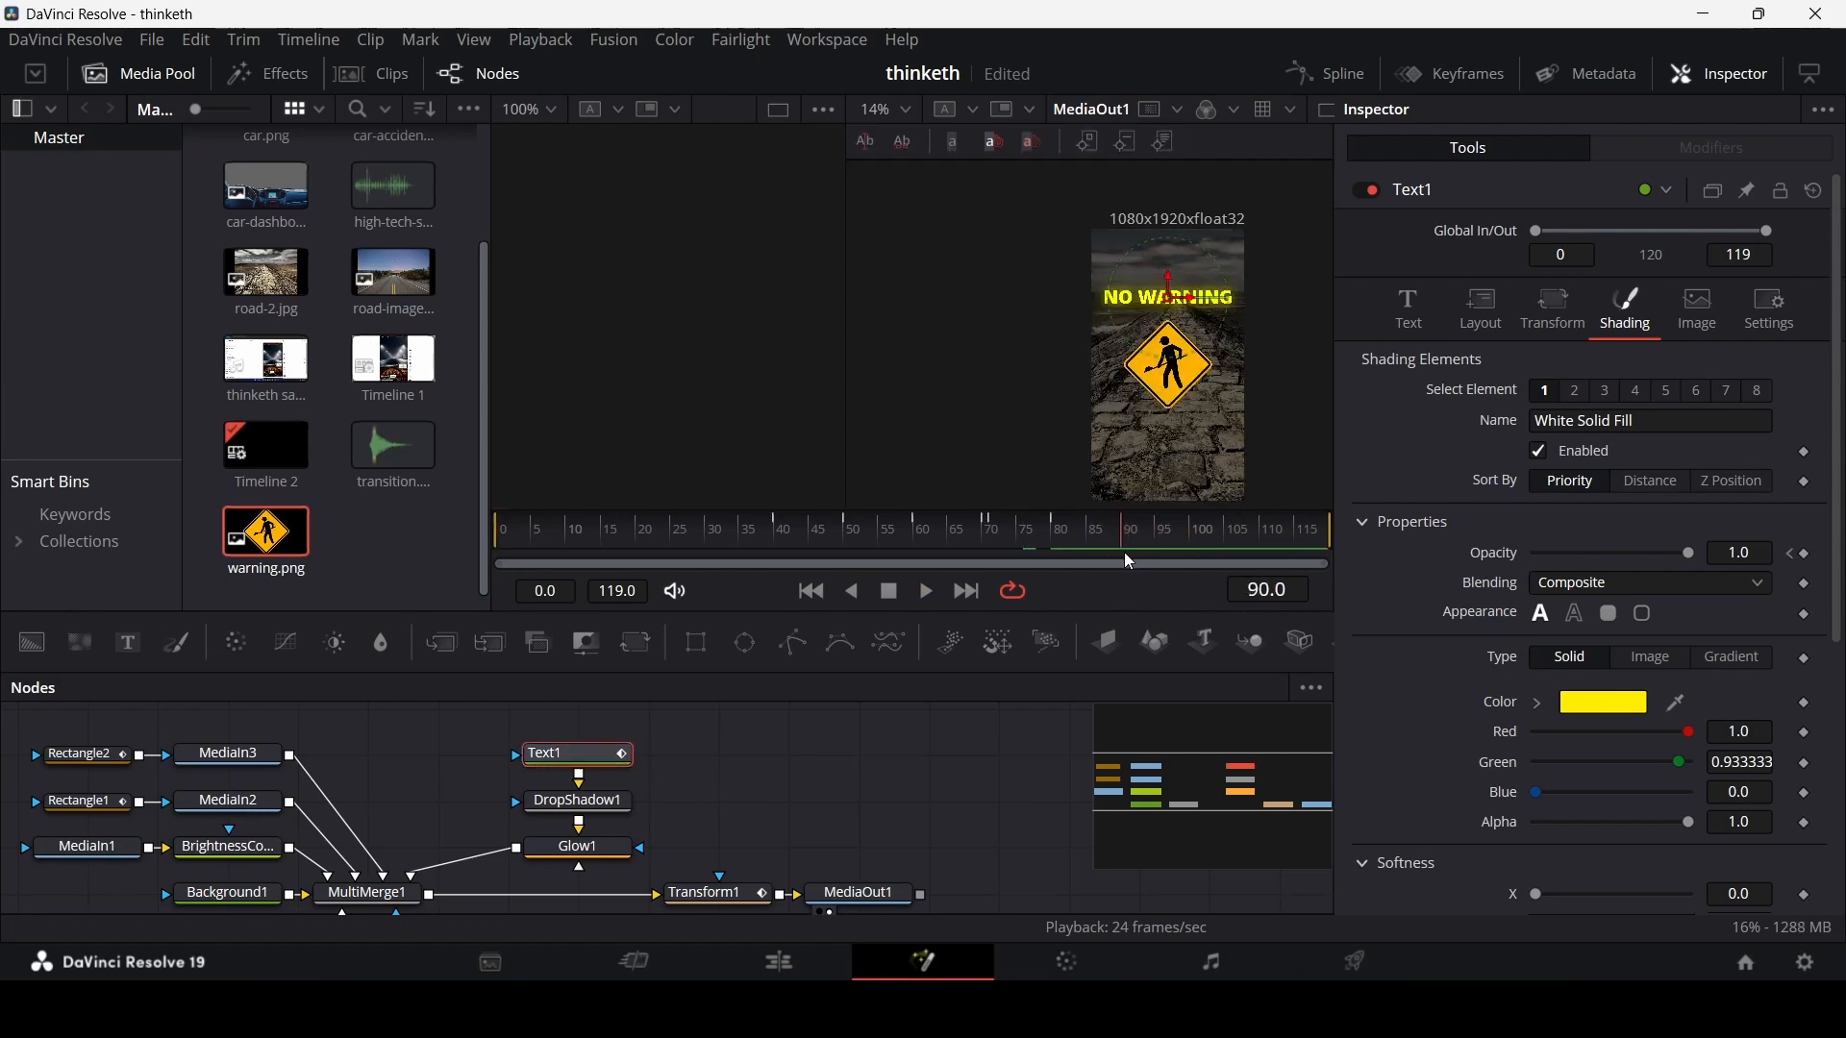
{"action": "left_click", "coordinate": [1808, 555]}
{"action": "mouse_move", "coordinate": [1166, 541]}
{"action": "left_mouse_down"}
{"action": "mouse_move", "coordinate": [978, 548]}
{"action": "mouse_move", "coordinate": [1190, 544]}
{"action": "left_mouse_up"}
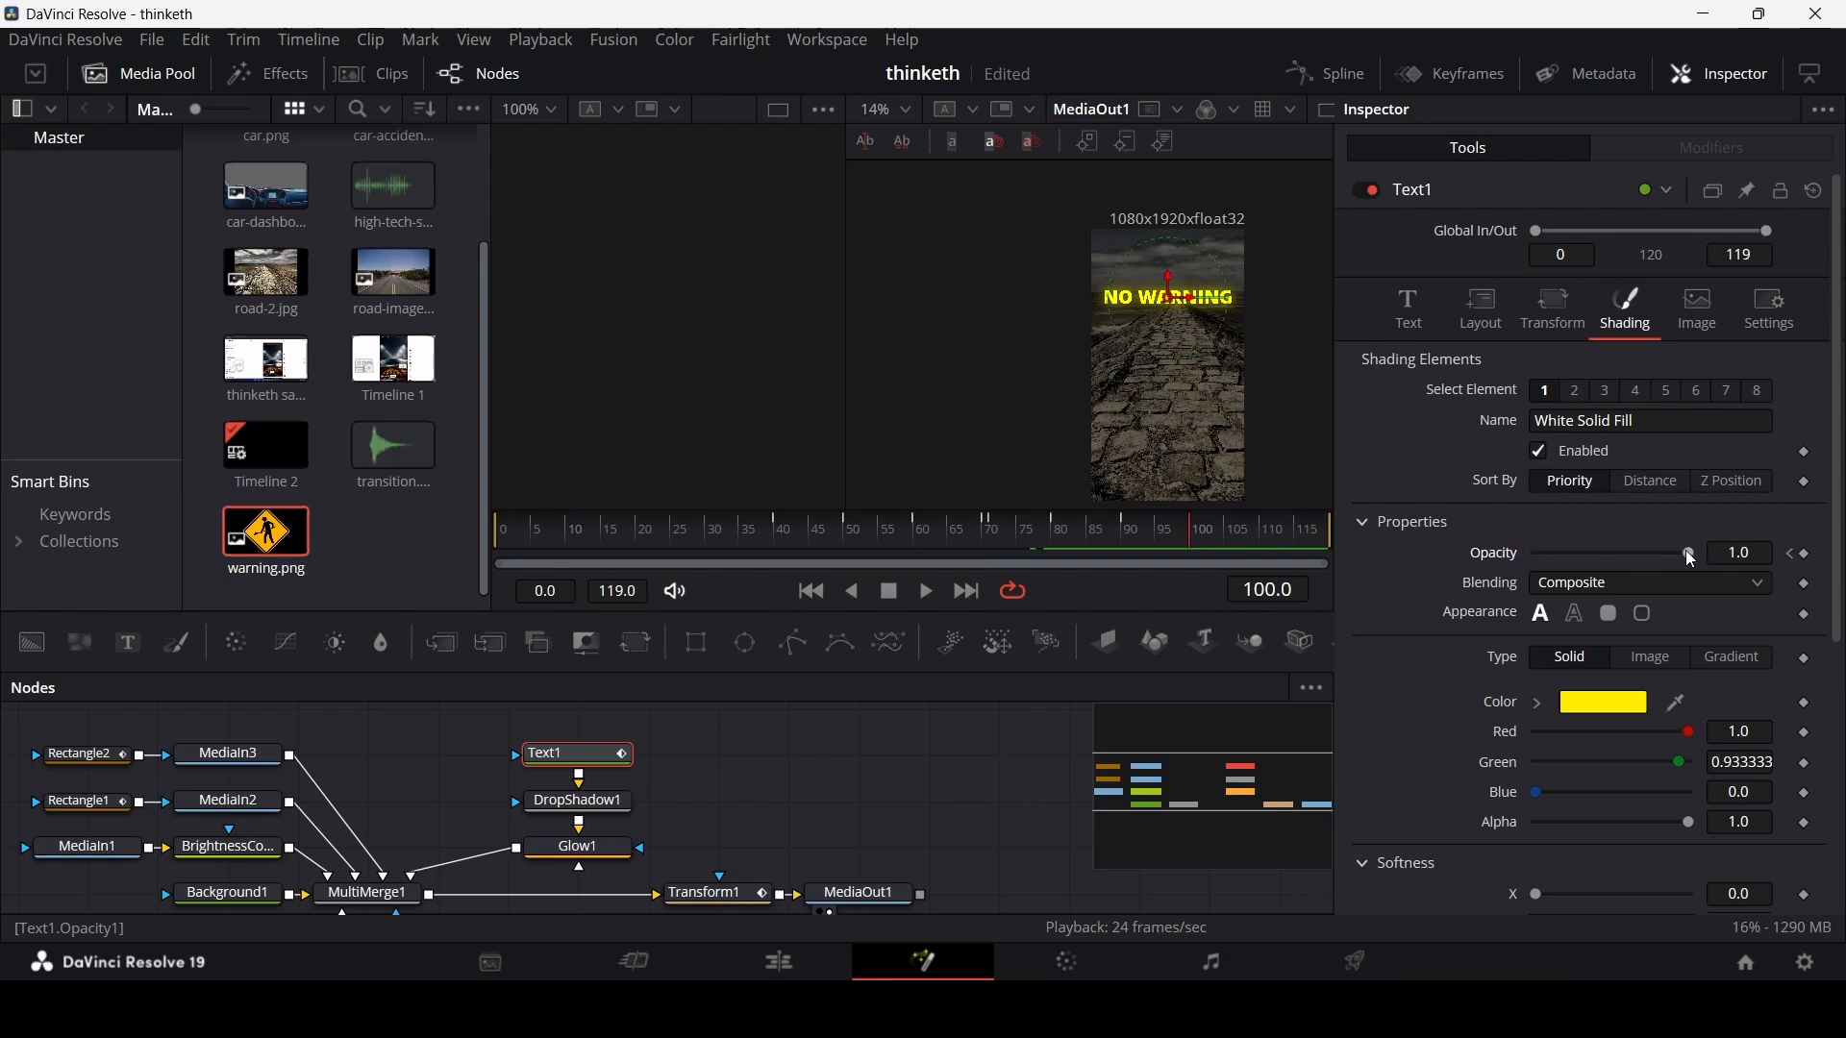
{"action": "left_click_drag", "start_coordinate": [1692, 556], "coordinate": [1223, 566]}
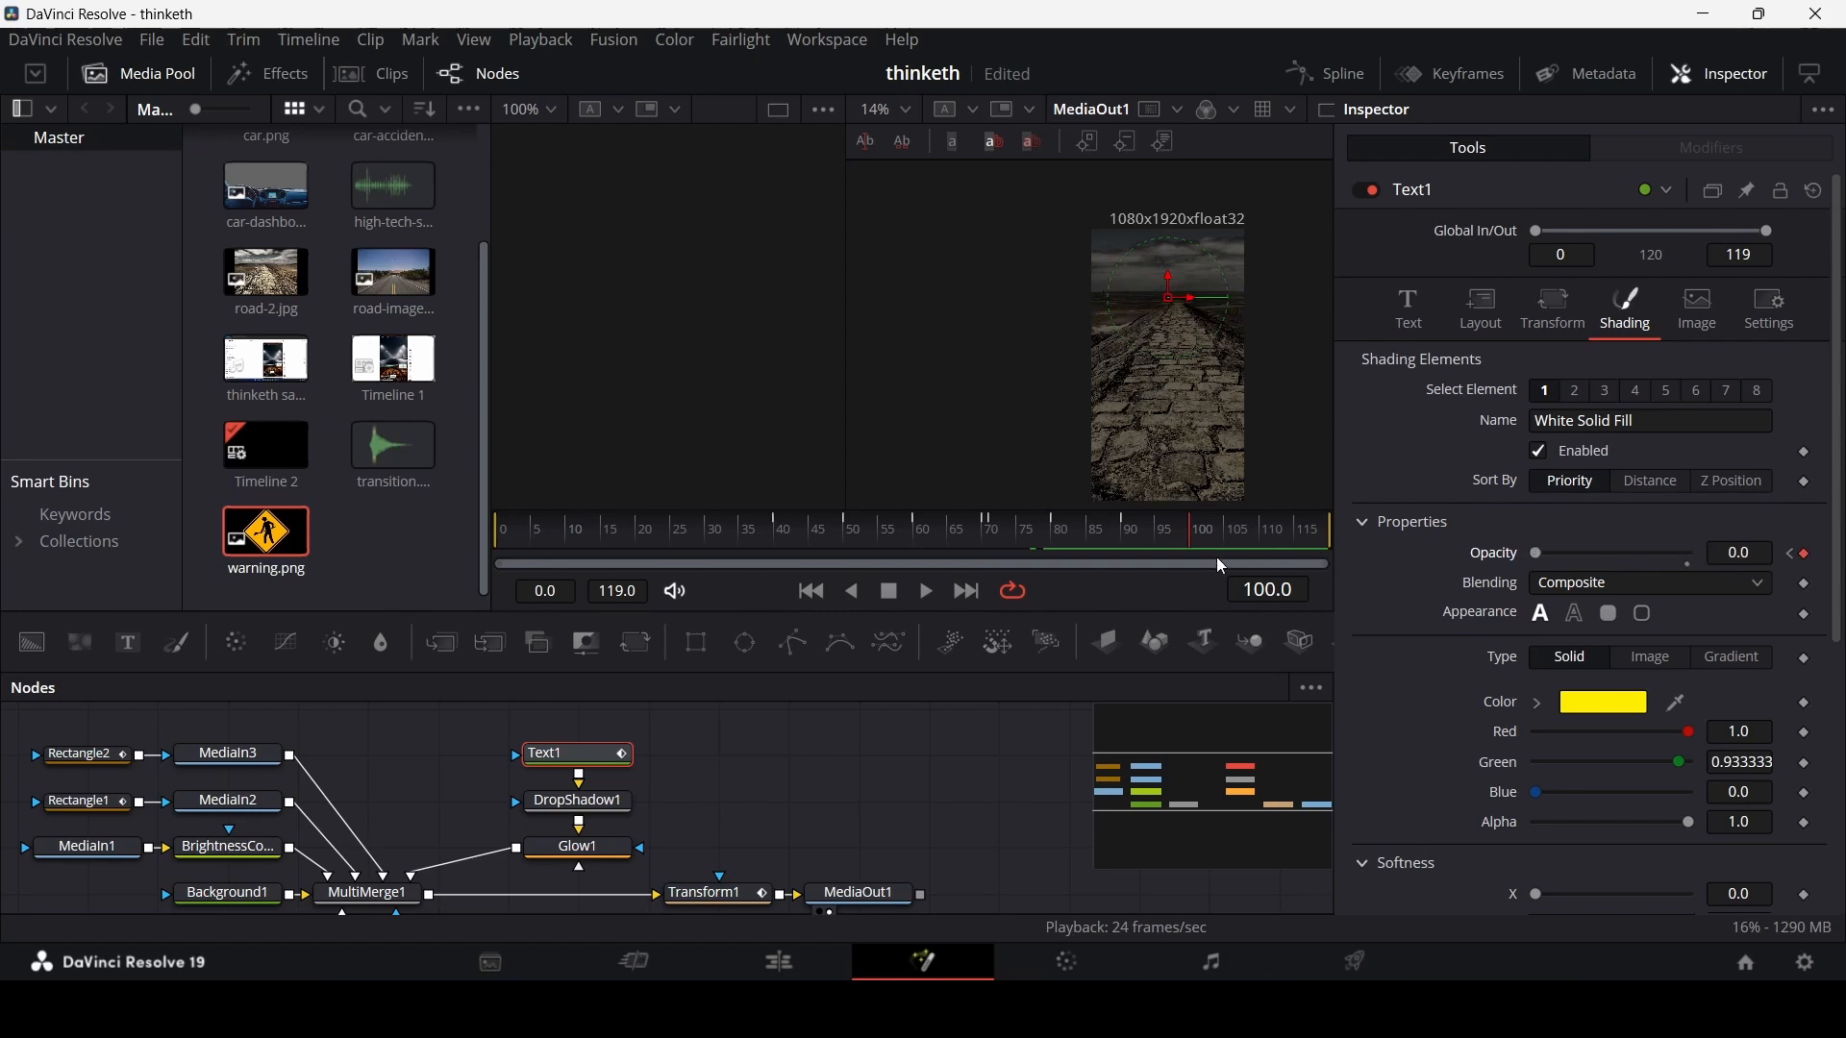
- Return to the edit timeline and play through the second Fusion composition to review its captions
{"action": "left_click", "coordinate": [814, 952]}
{"action": "scroll", "coordinate": [1174, 641], "scroll_direction": "down", "scroll_amount": 2}
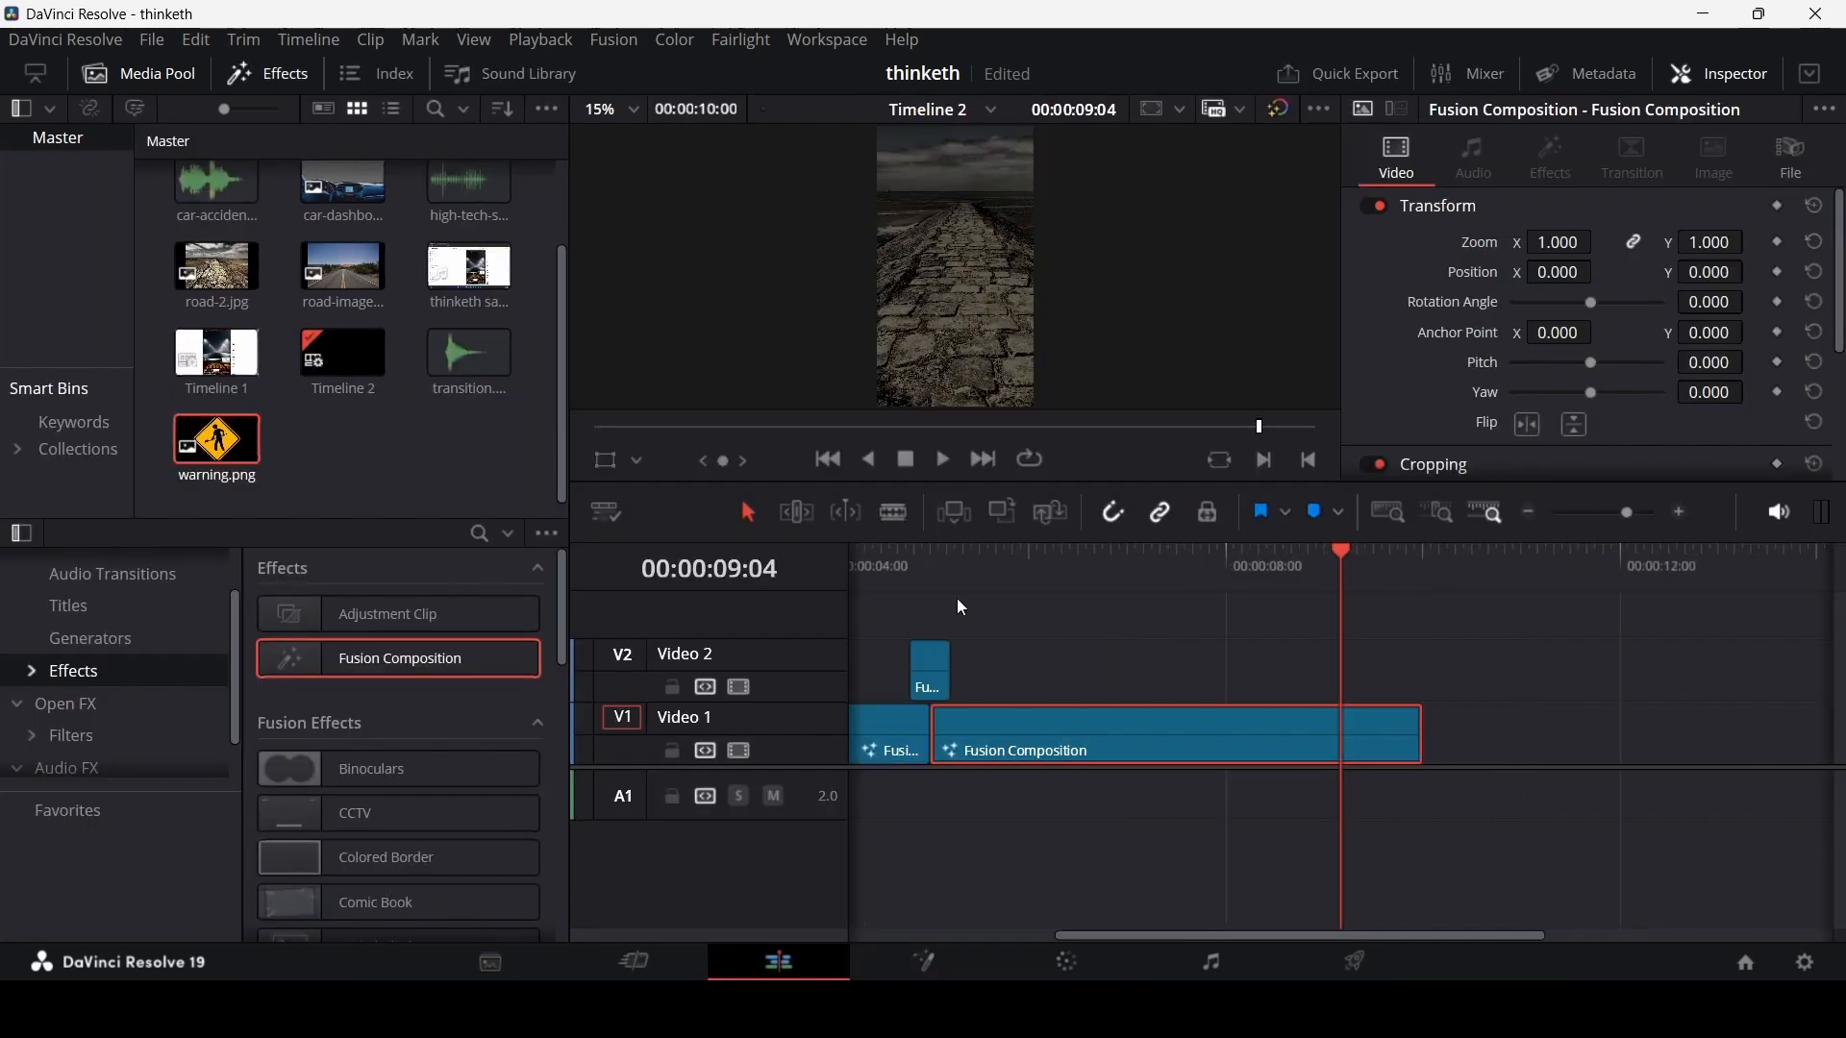
{"action": "left_click", "coordinate": [885, 570]}
{"action": "left_click", "coordinate": [1027, 613]}
{"action": "key", "text": "space"}
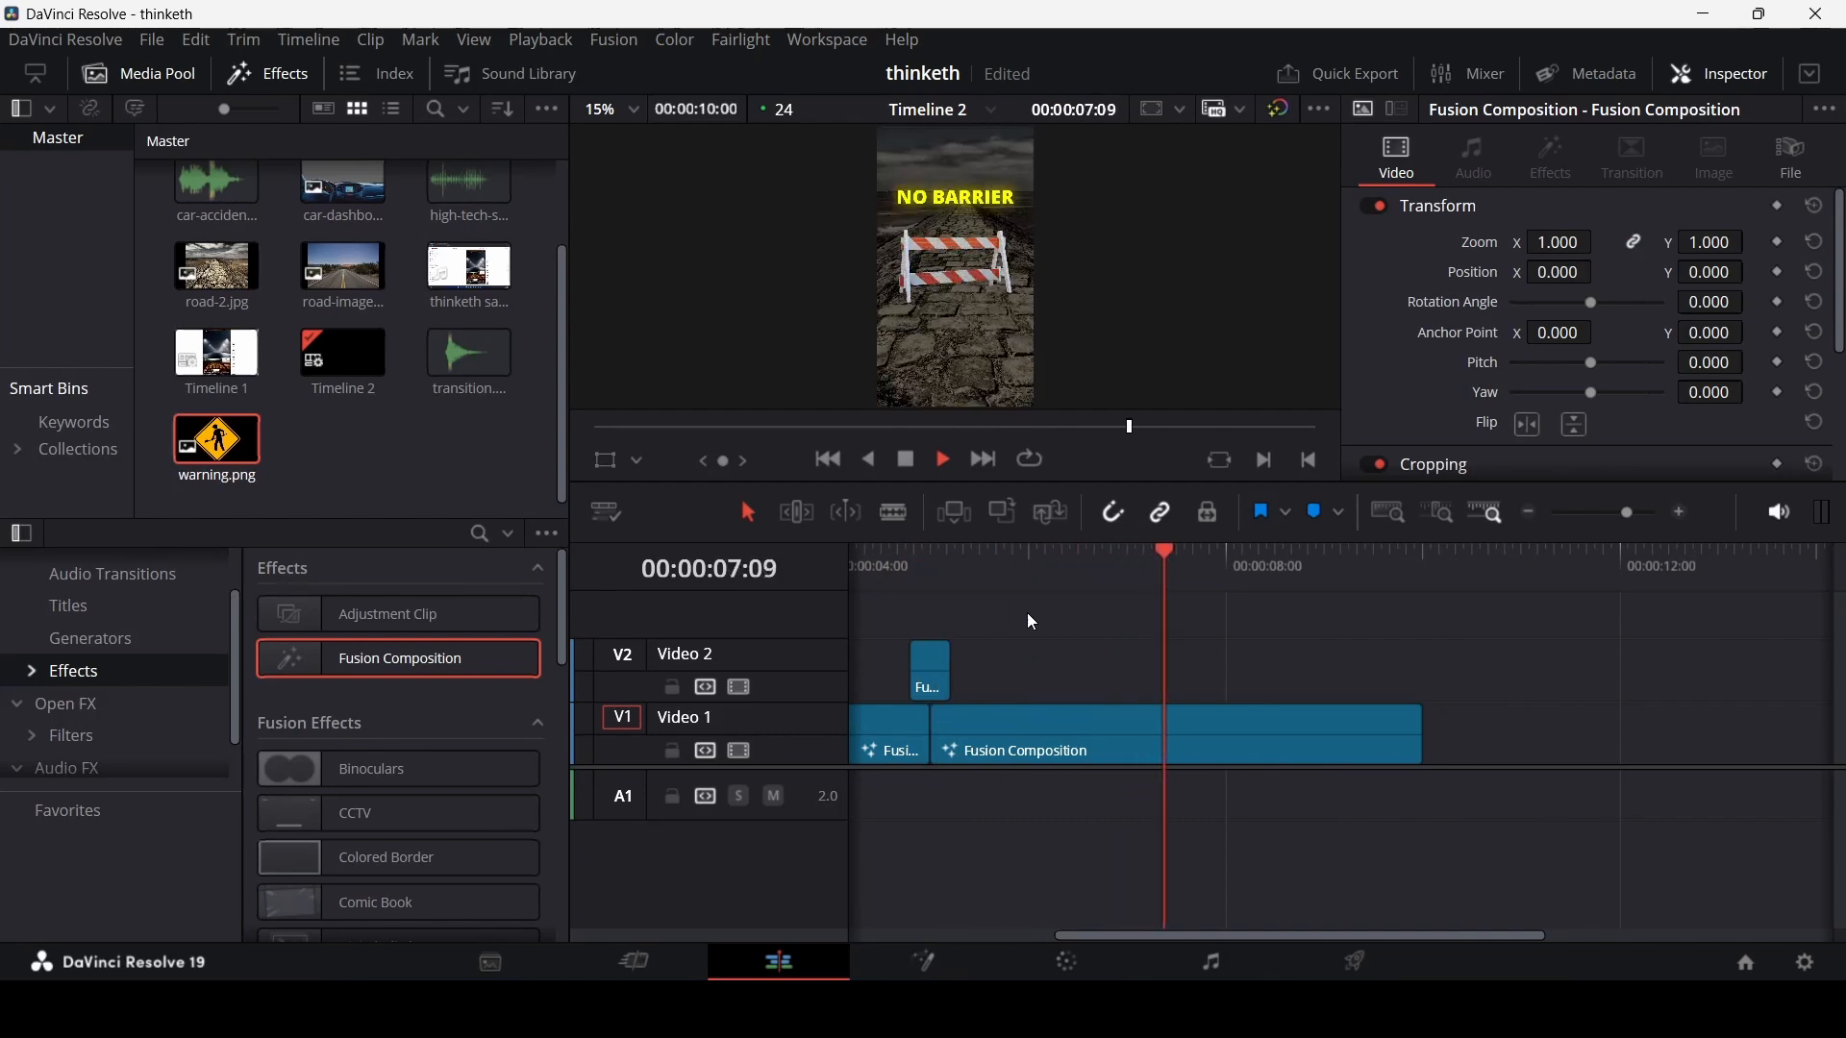
{"action": "key", "text": "space"}
- Place broken-glass-destruction.mp4 on a new Video 3 track above the Fusion compositions, starting shortly after the second composition begins
{"action": "key", "text": "Home"}
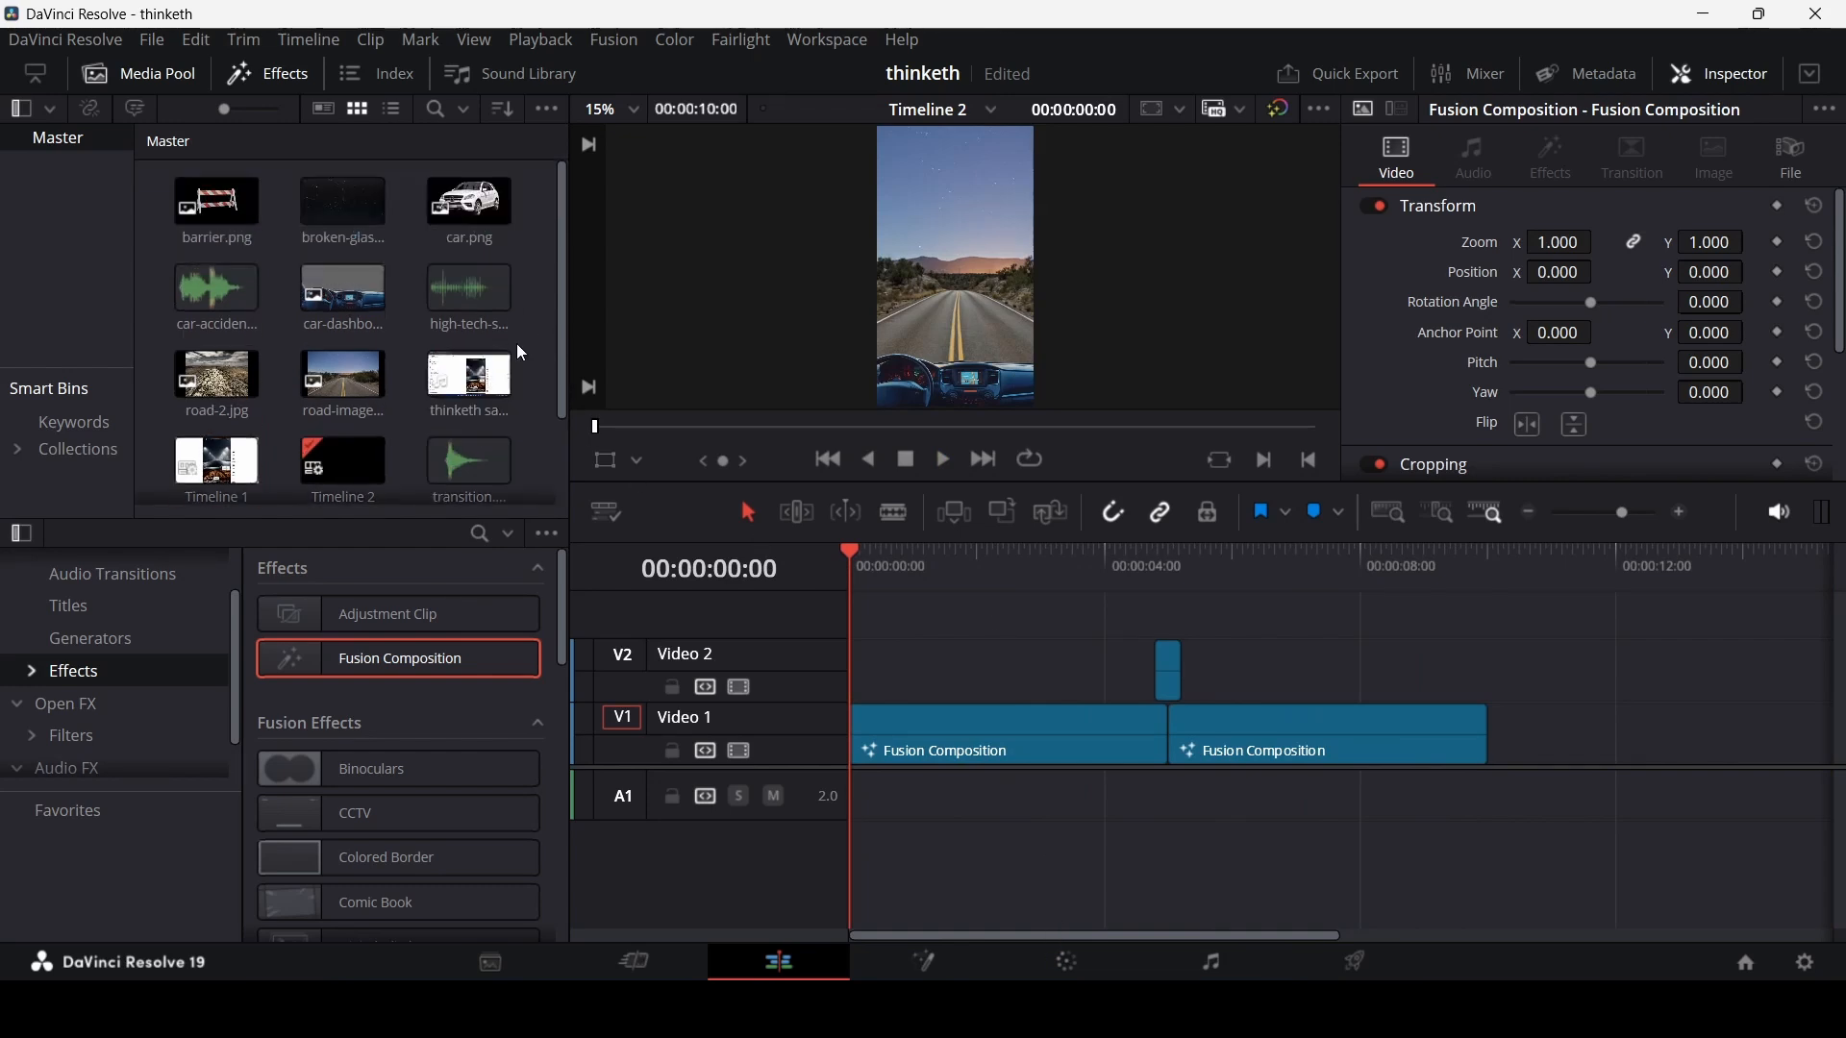
{"action": "scroll", "coordinate": [516, 344], "scroll_direction": "up", "scroll_amount": 2}
{"action": "double_click", "coordinate": [333, 205]}
{"action": "left_click_drag", "start_coordinate": [333, 206], "coordinate": [925, 619]}
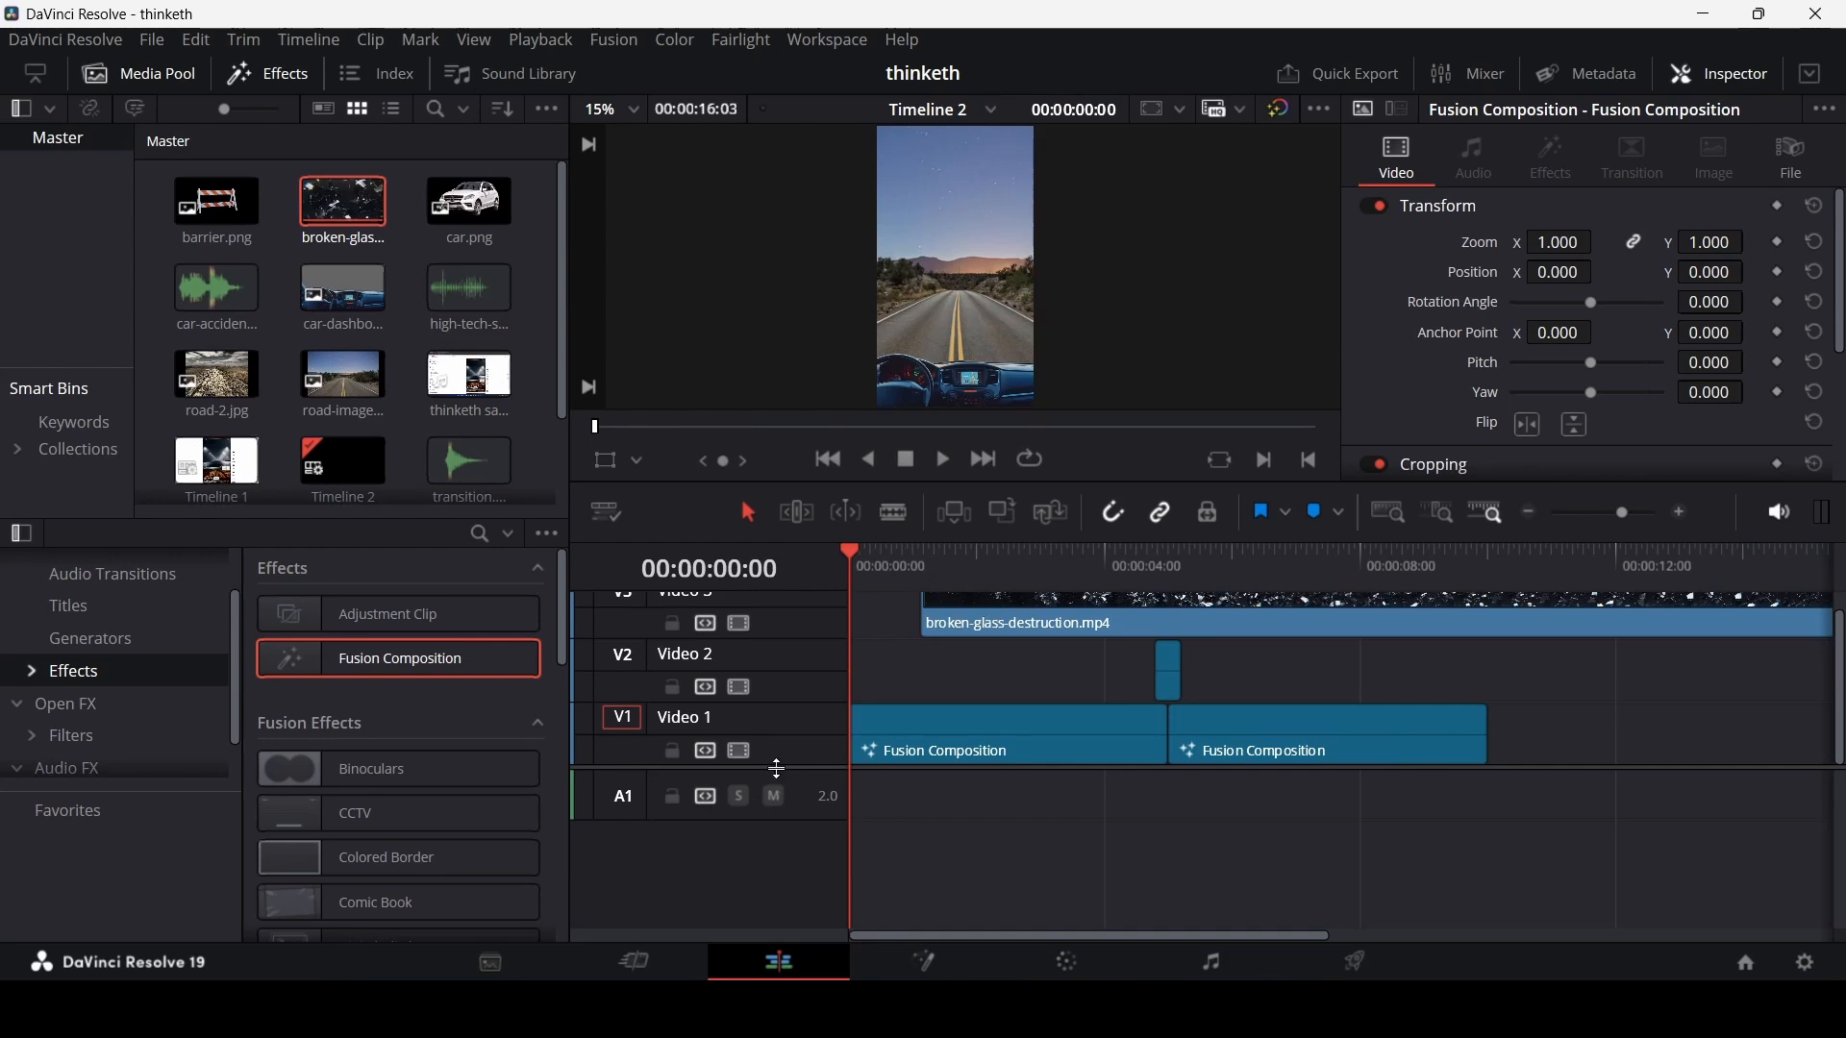
{"action": "scroll", "coordinate": [775, 769], "scroll_direction": "up", "scroll_amount": 2}
{"action": "left_click_drag", "start_coordinate": [983, 692], "coordinate": [1262, 698]}
- Find the frame where the car fills the windshield view and move the broken-glass clip to start at 00:00:02:23
{"action": "left_click_drag", "start_coordinate": [896, 560], "coordinate": [1012, 600]}
{"action": "key", "text": "Right"}
{"action": "key", "text": "Right"}
{"action": "key", "text": "Right"}
{"action": "key", "text": "Right"}
{"action": "key", "text": "Right"}
{"action": "key", "text": "Right"}
{"action": "key", "text": "Right"}
{"action": "key", "text": "Right"}
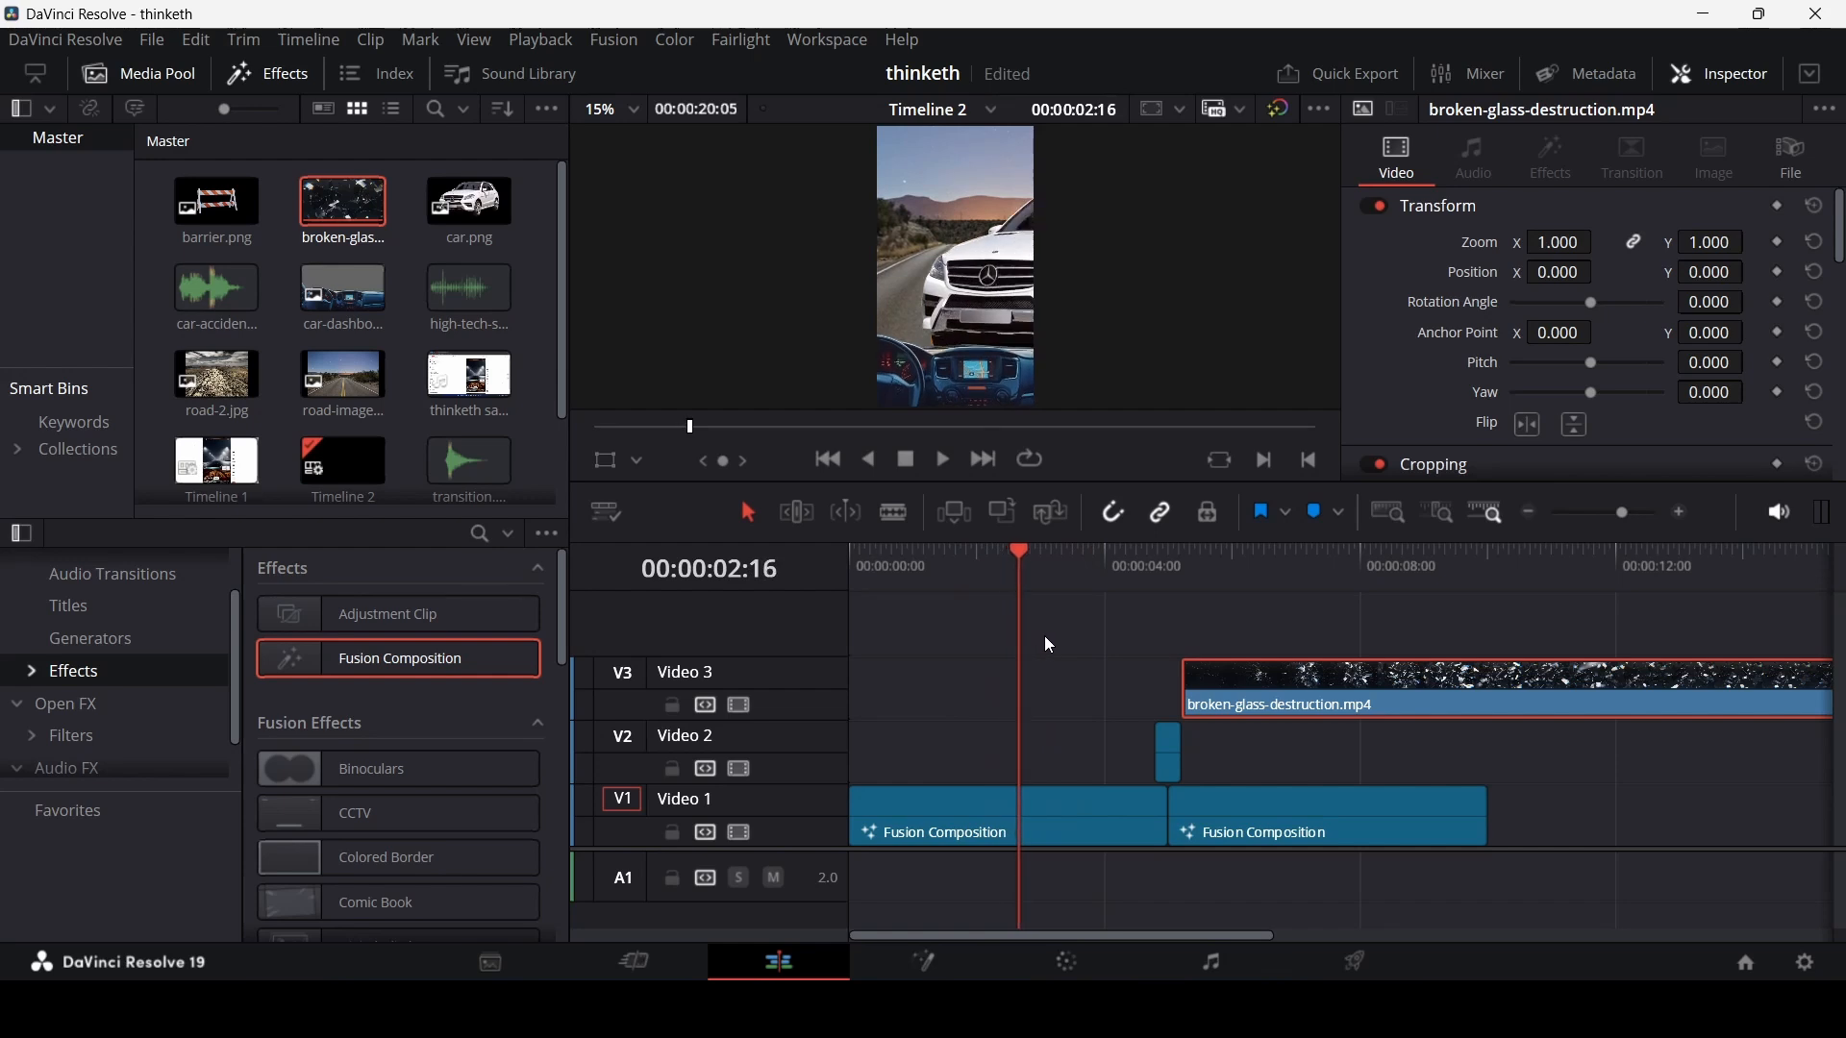
{"action": "key", "text": "Right"}
{"action": "key", "text": "Right"}
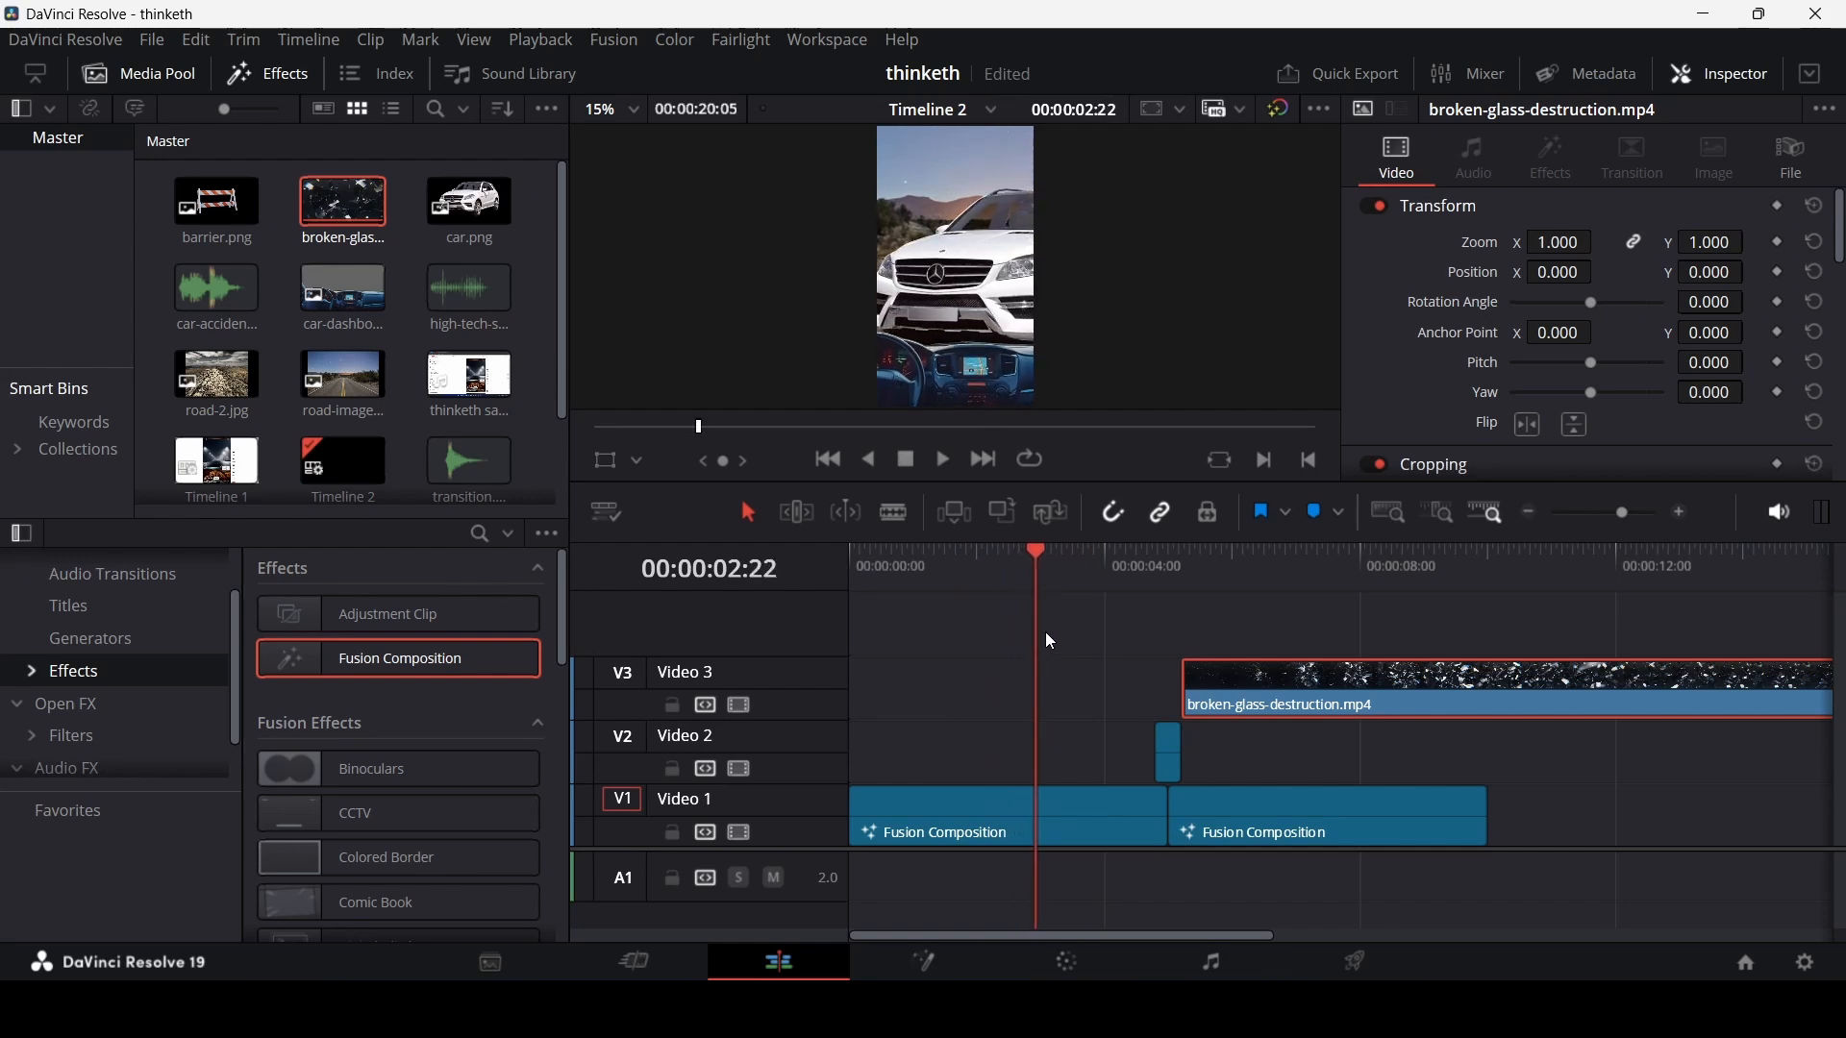
{"action": "left_click_drag", "start_coordinate": [1215, 689], "coordinate": [1043, 691]}
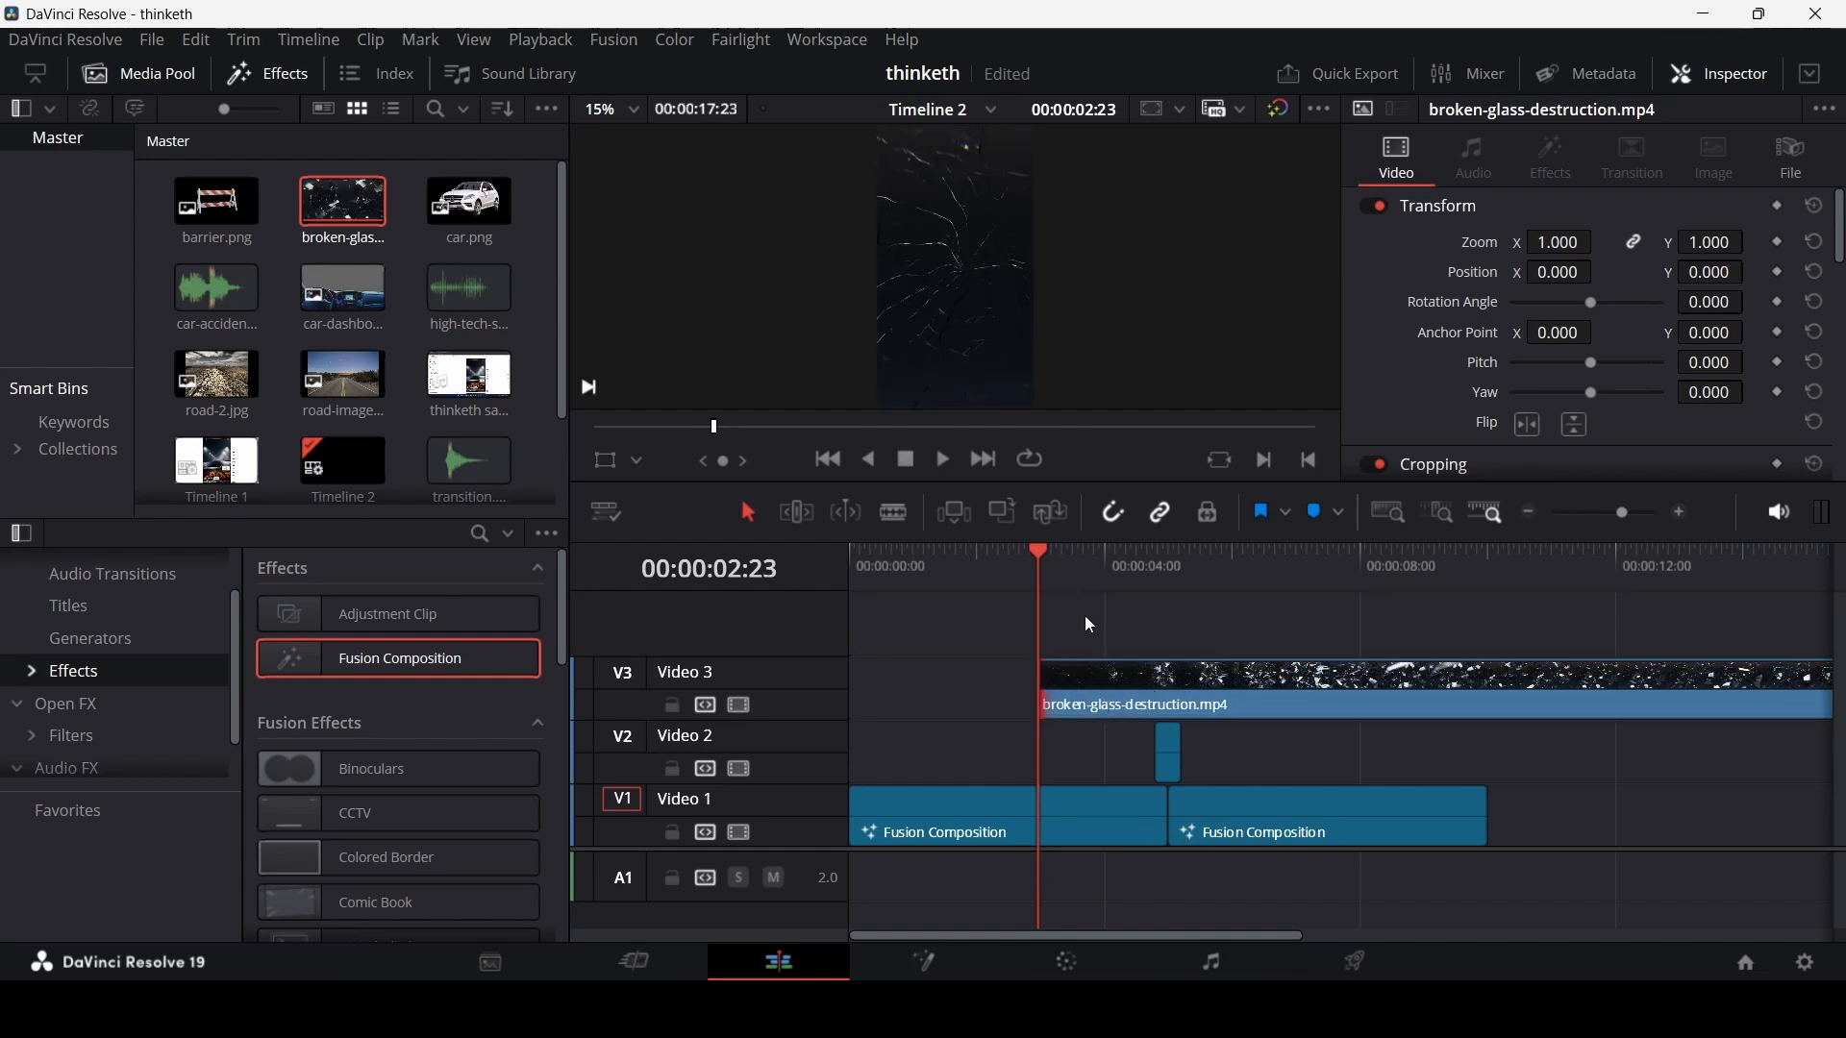
- Shift the broken-glass clip slightly earlier and trim its beginning to 00:00:02:23
{"action": "left_click_drag", "start_coordinate": [1128, 693], "coordinate": [1090, 698]}
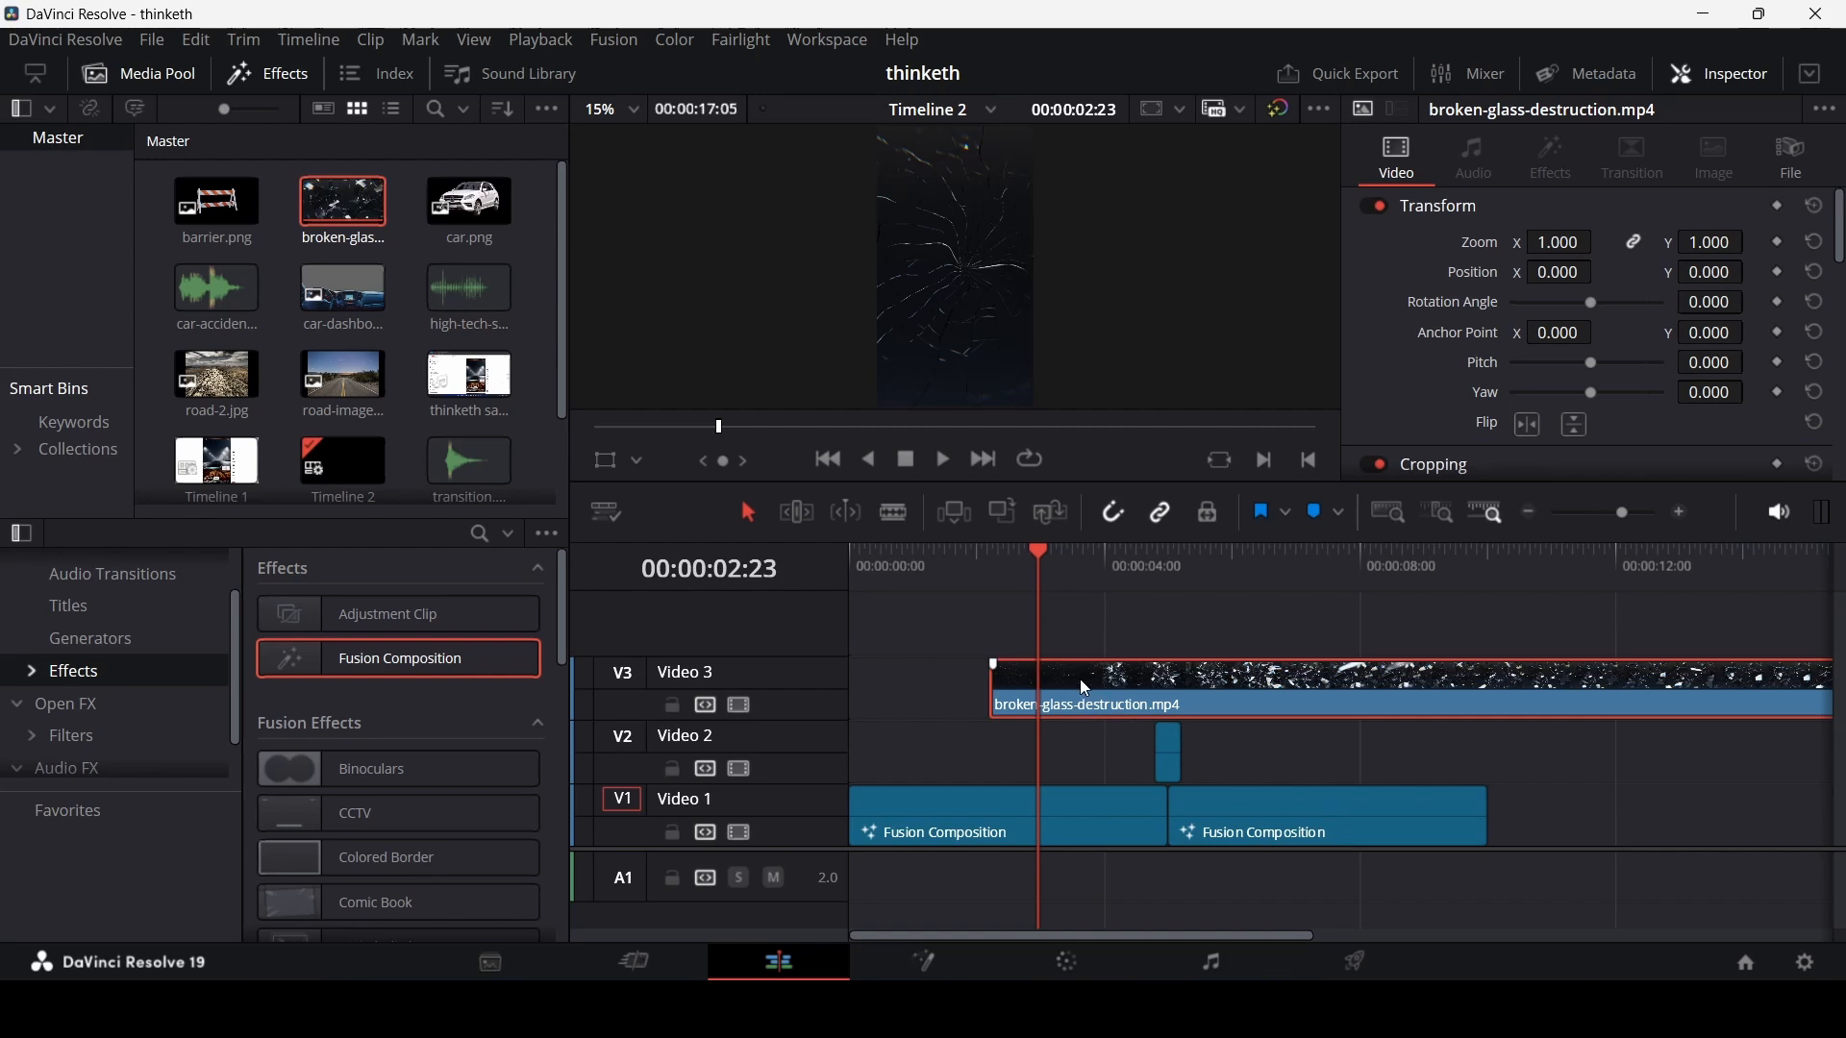
{"action": "left_click_drag", "start_coordinate": [1081, 679], "coordinate": [1040, 684]}
{"action": "left_click", "coordinate": [1021, 571]}
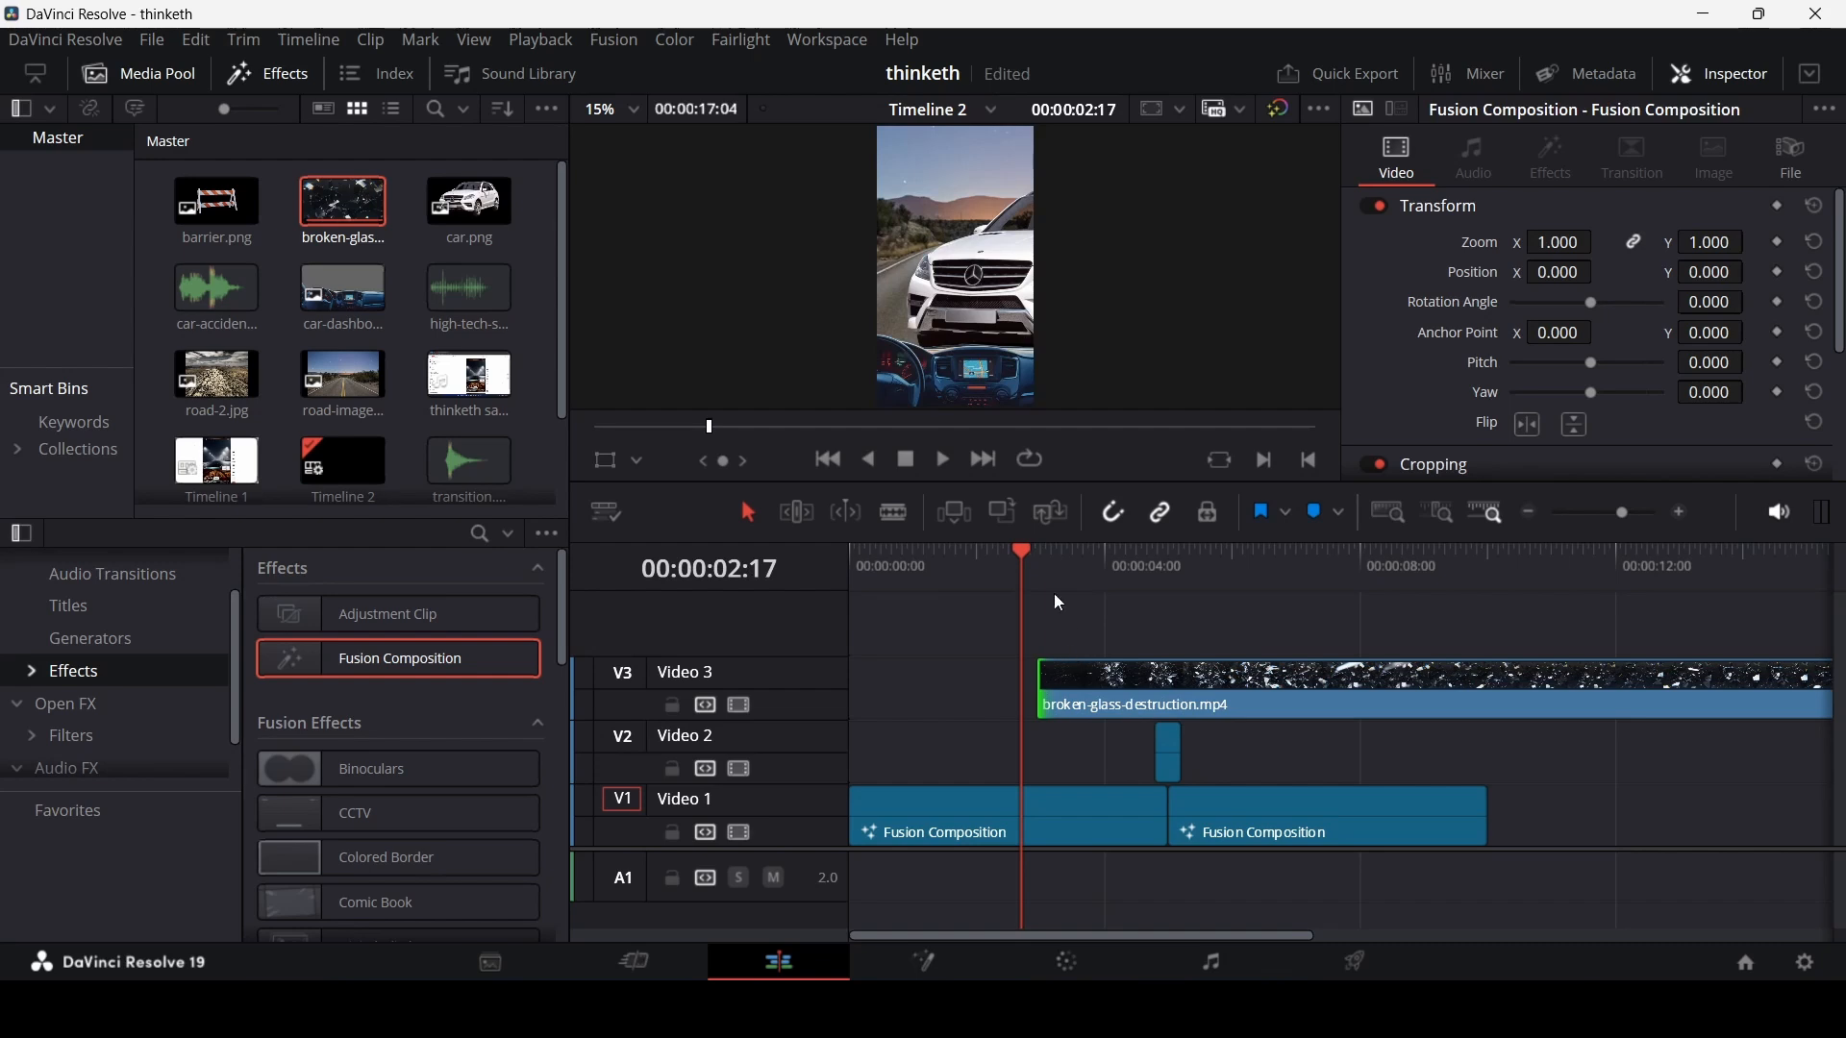
- Set the broken-glass clip's composite mode to Add and play the crash section to check the blend
{"action": "left_click", "coordinate": [1083, 685]}
{"action": "scroll", "coordinate": [1671, 371], "scroll_direction": "down", "scroll_amount": 2}
{"action": "scroll", "coordinate": [1674, 375], "scroll_direction": "down", "scroll_amount": 5}
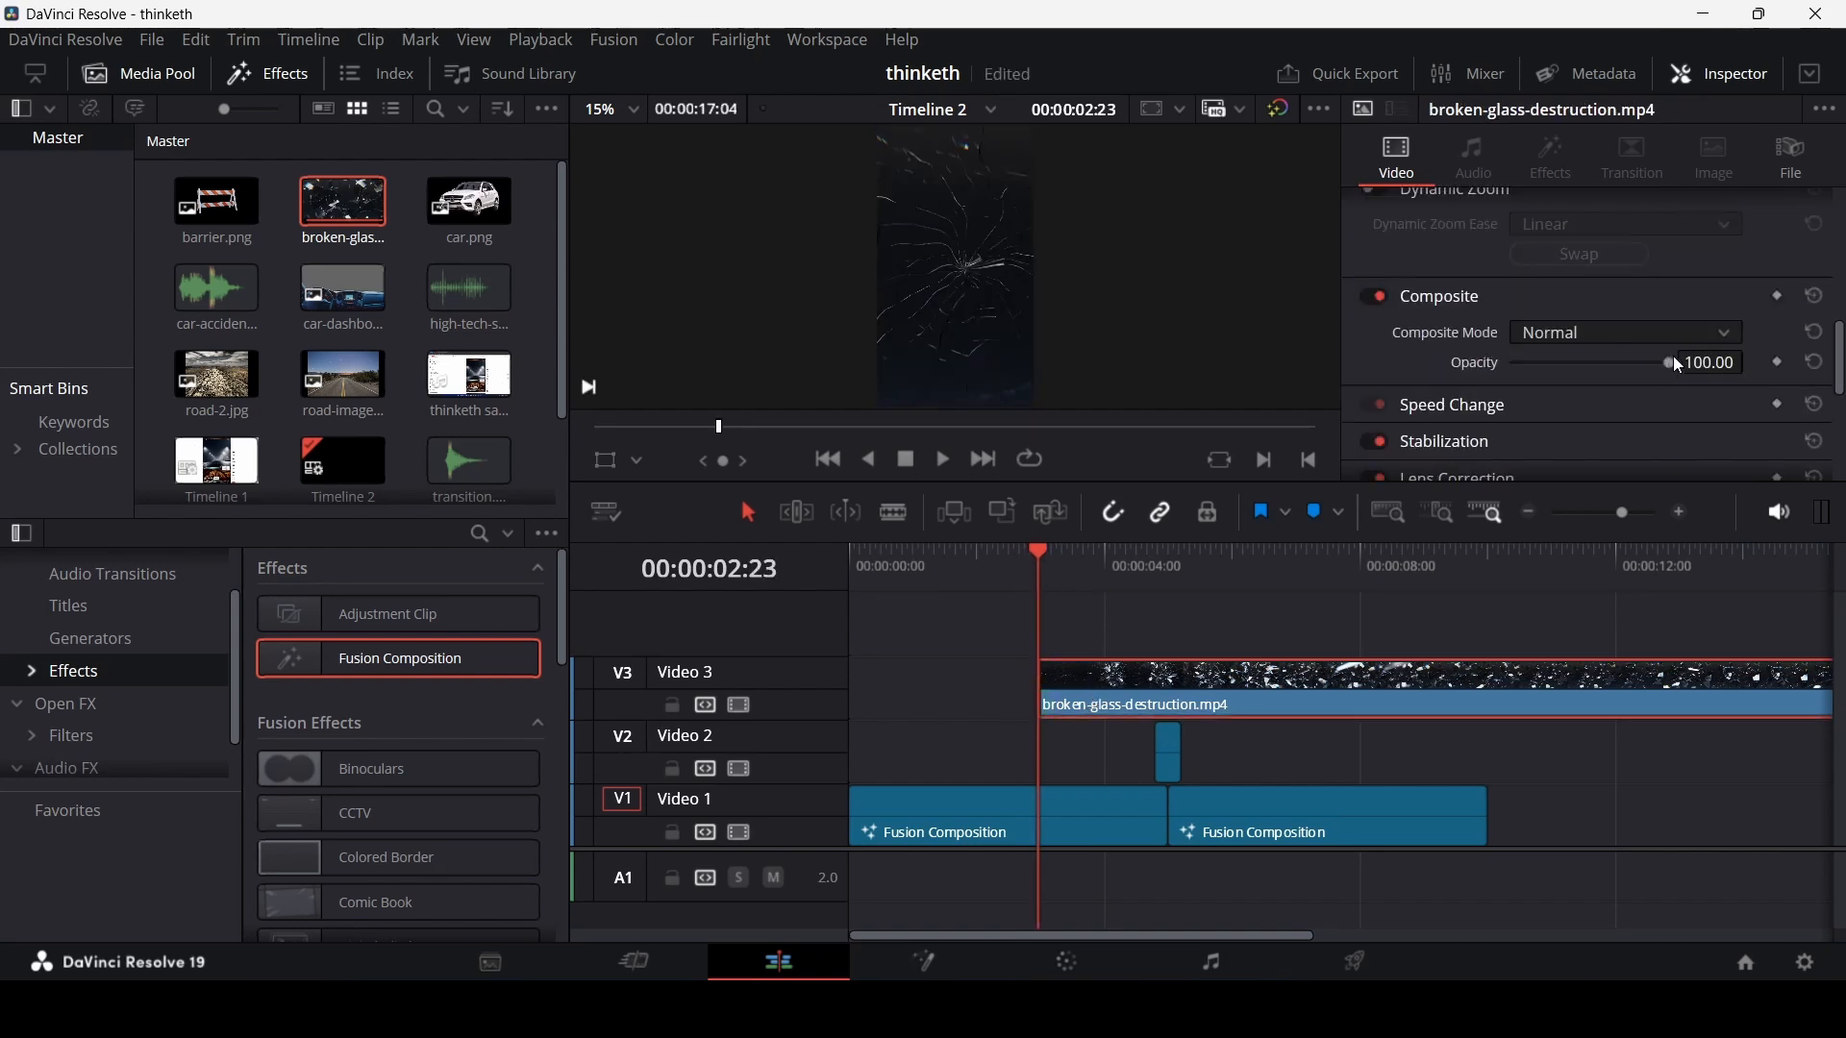
{"action": "left_click", "coordinate": [1596, 335]}
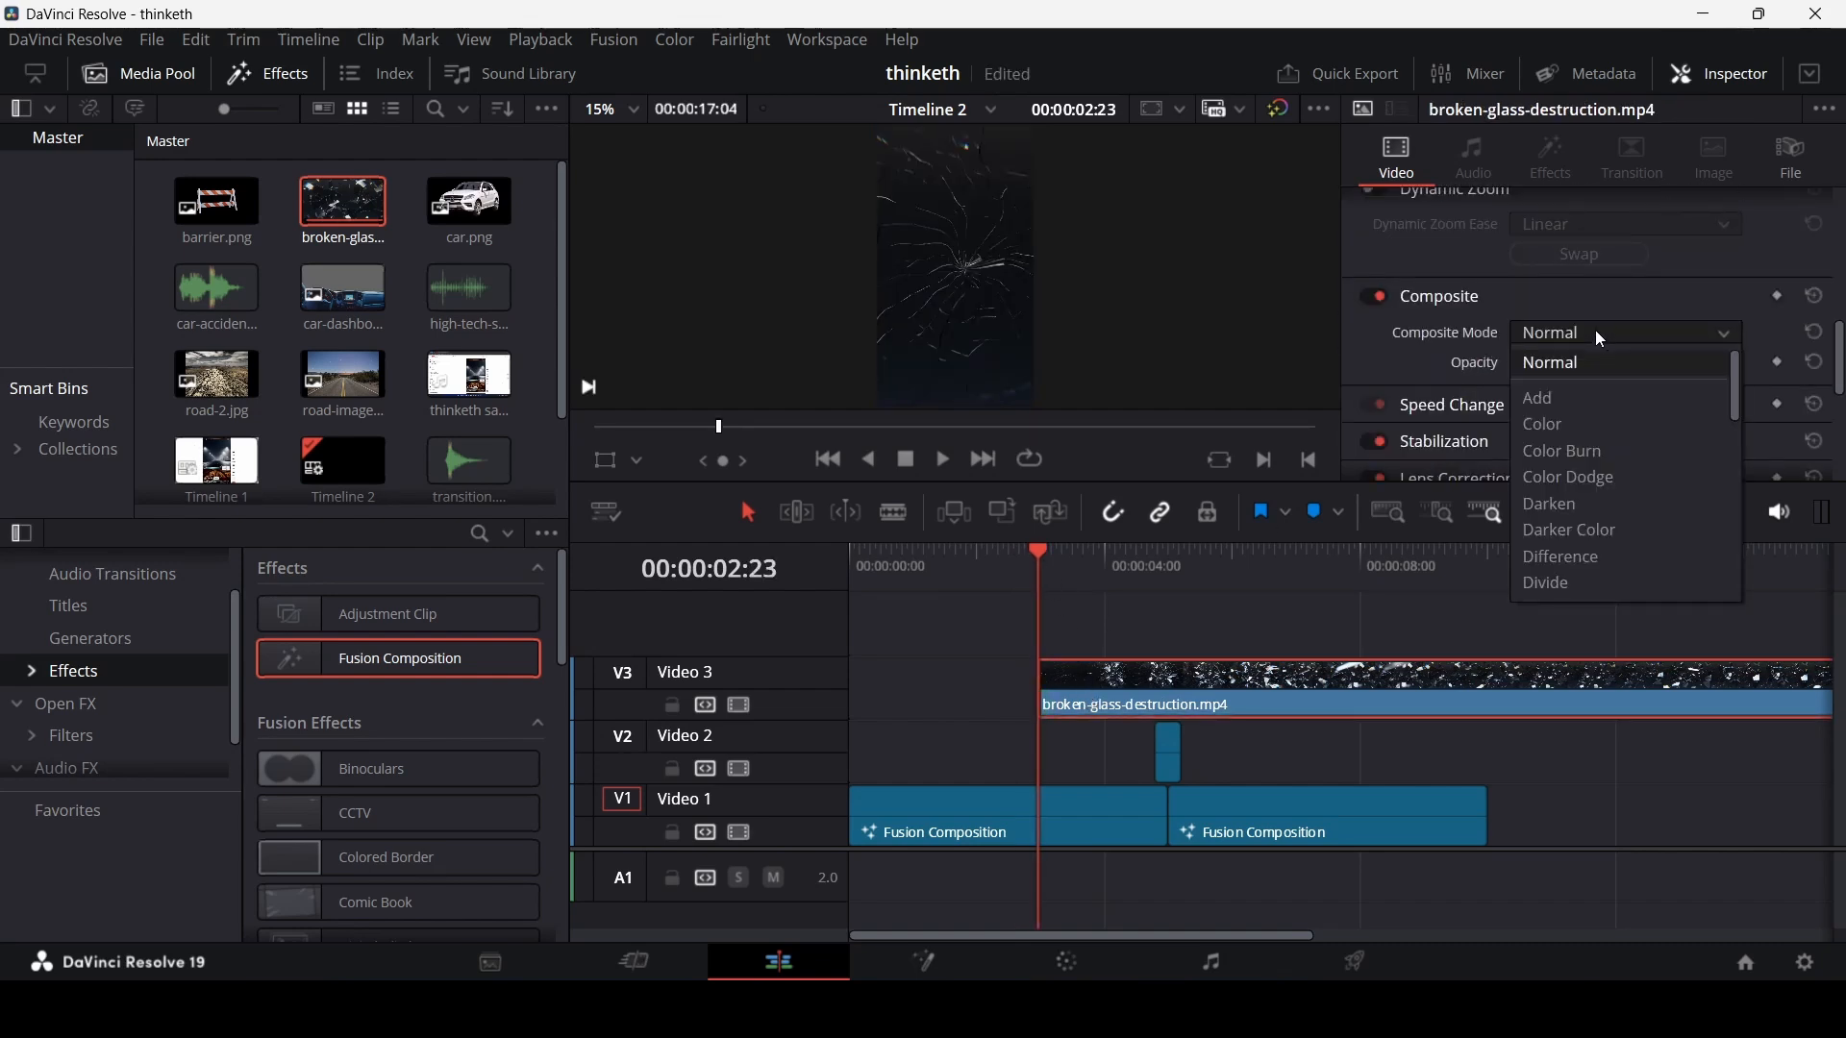
{"action": "left_click", "coordinate": [1588, 405]}
{"action": "mouse_move", "coordinate": [1008, 567]}
{"action": "left_mouse_down"}
{"action": "mouse_move", "coordinate": [1075, 573]}
{"action": "mouse_move", "coordinate": [1001, 575]}
{"action": "left_mouse_up"}
{"action": "left_click", "coordinate": [1077, 618]}
{"action": "key", "text": "space"}
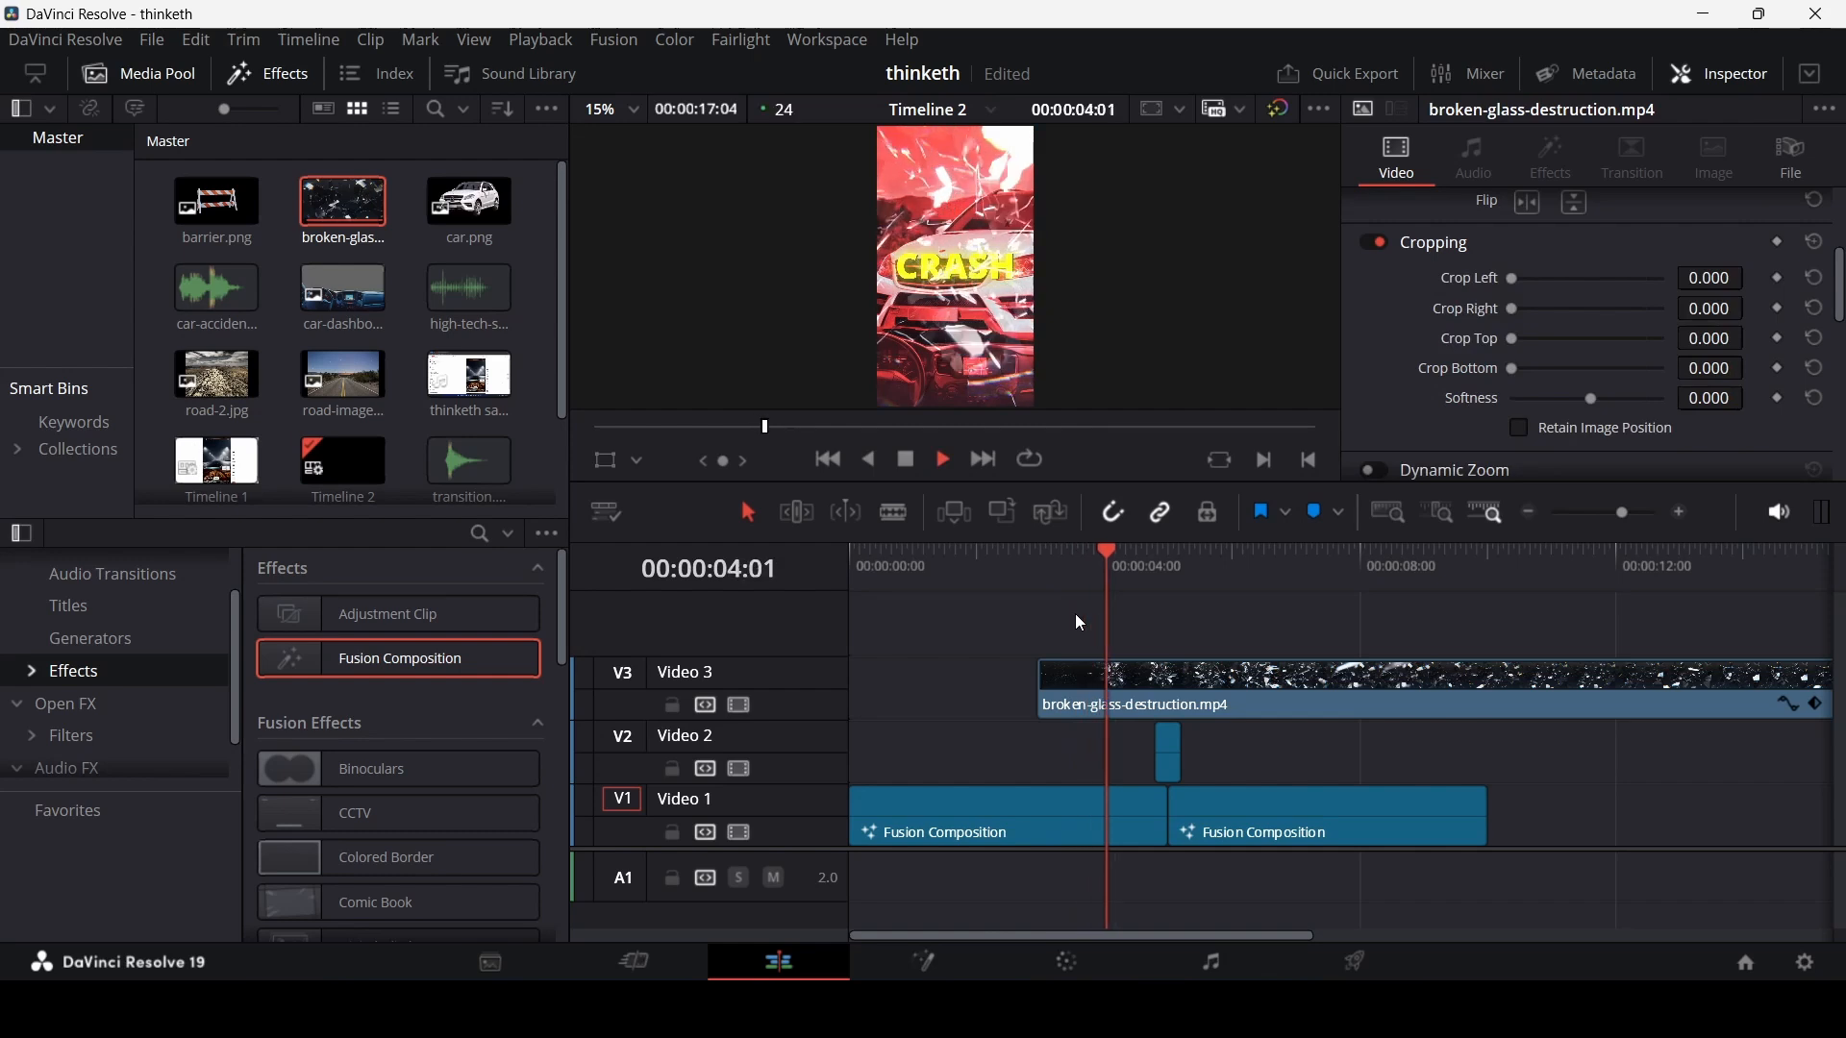
{"action": "key", "text": "space"}
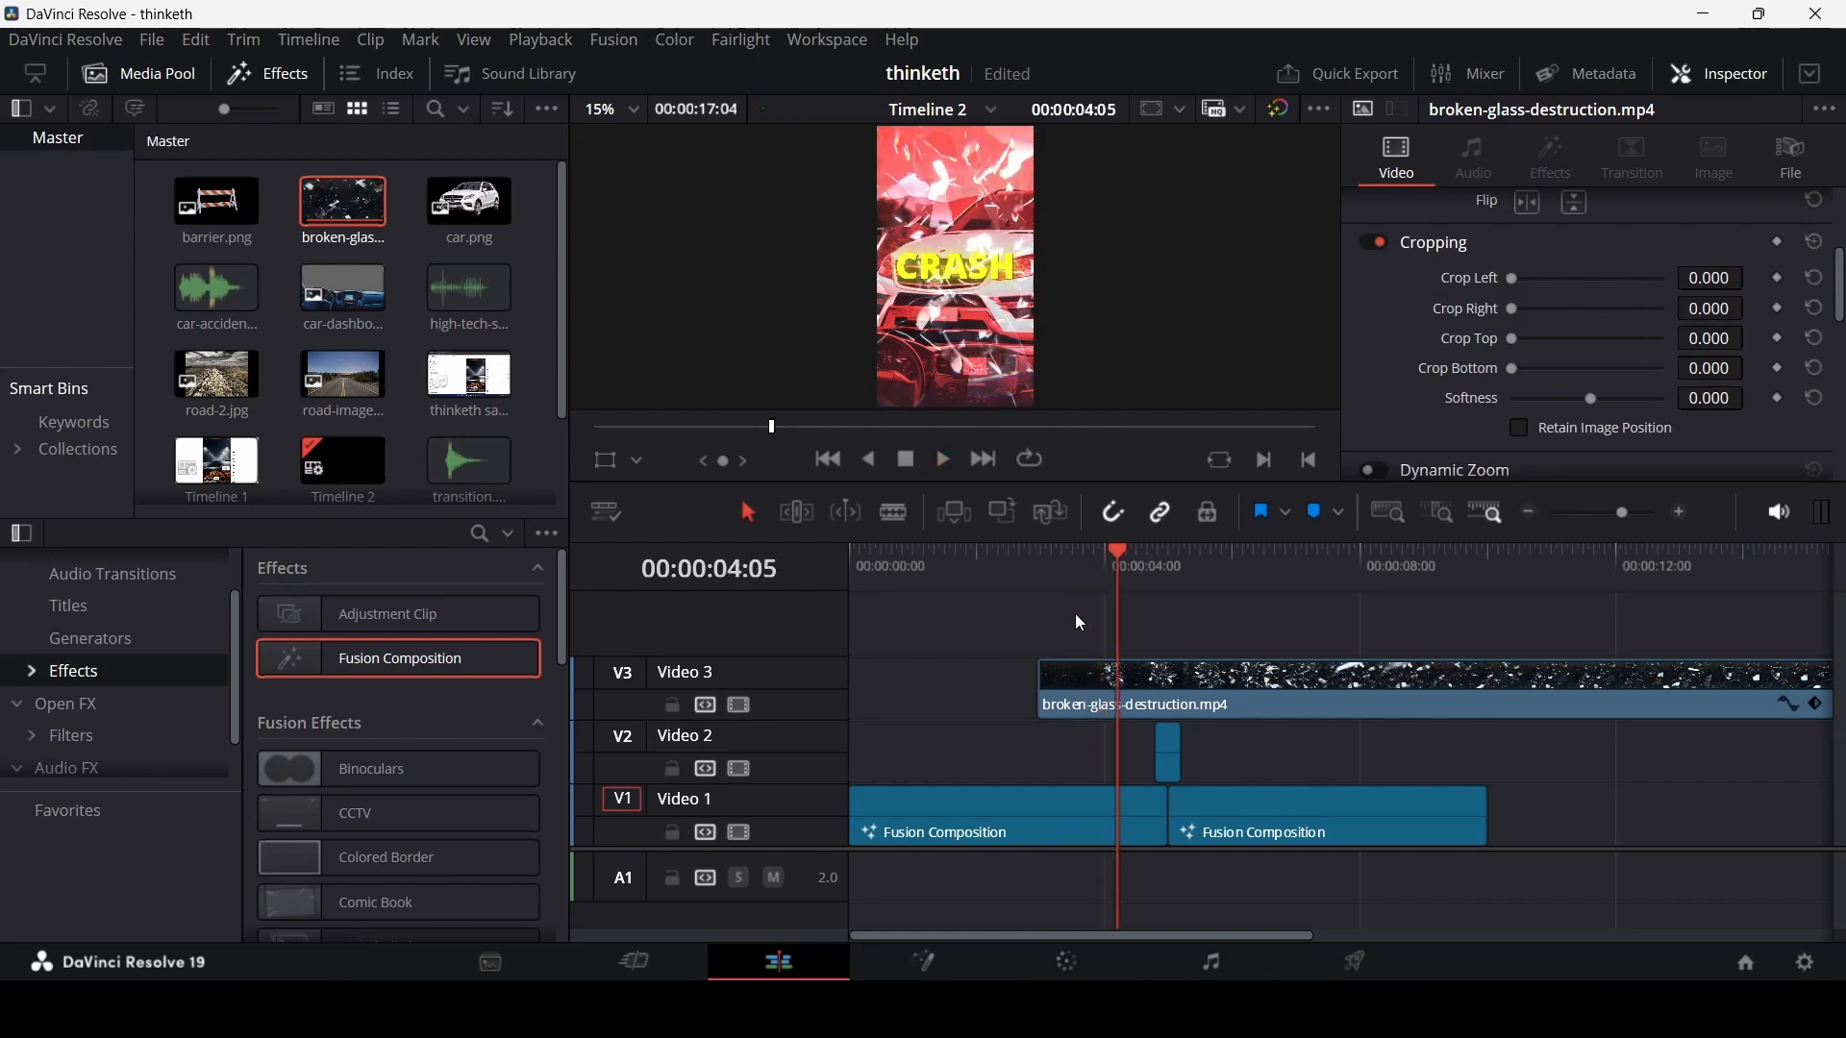
- Reduce the broken-glass clip's opacity to 50
{"action": "left_click", "coordinate": [1191, 683]}
{"action": "scroll", "coordinate": [1618, 432], "scroll_direction": "down", "scroll_amount": 2}
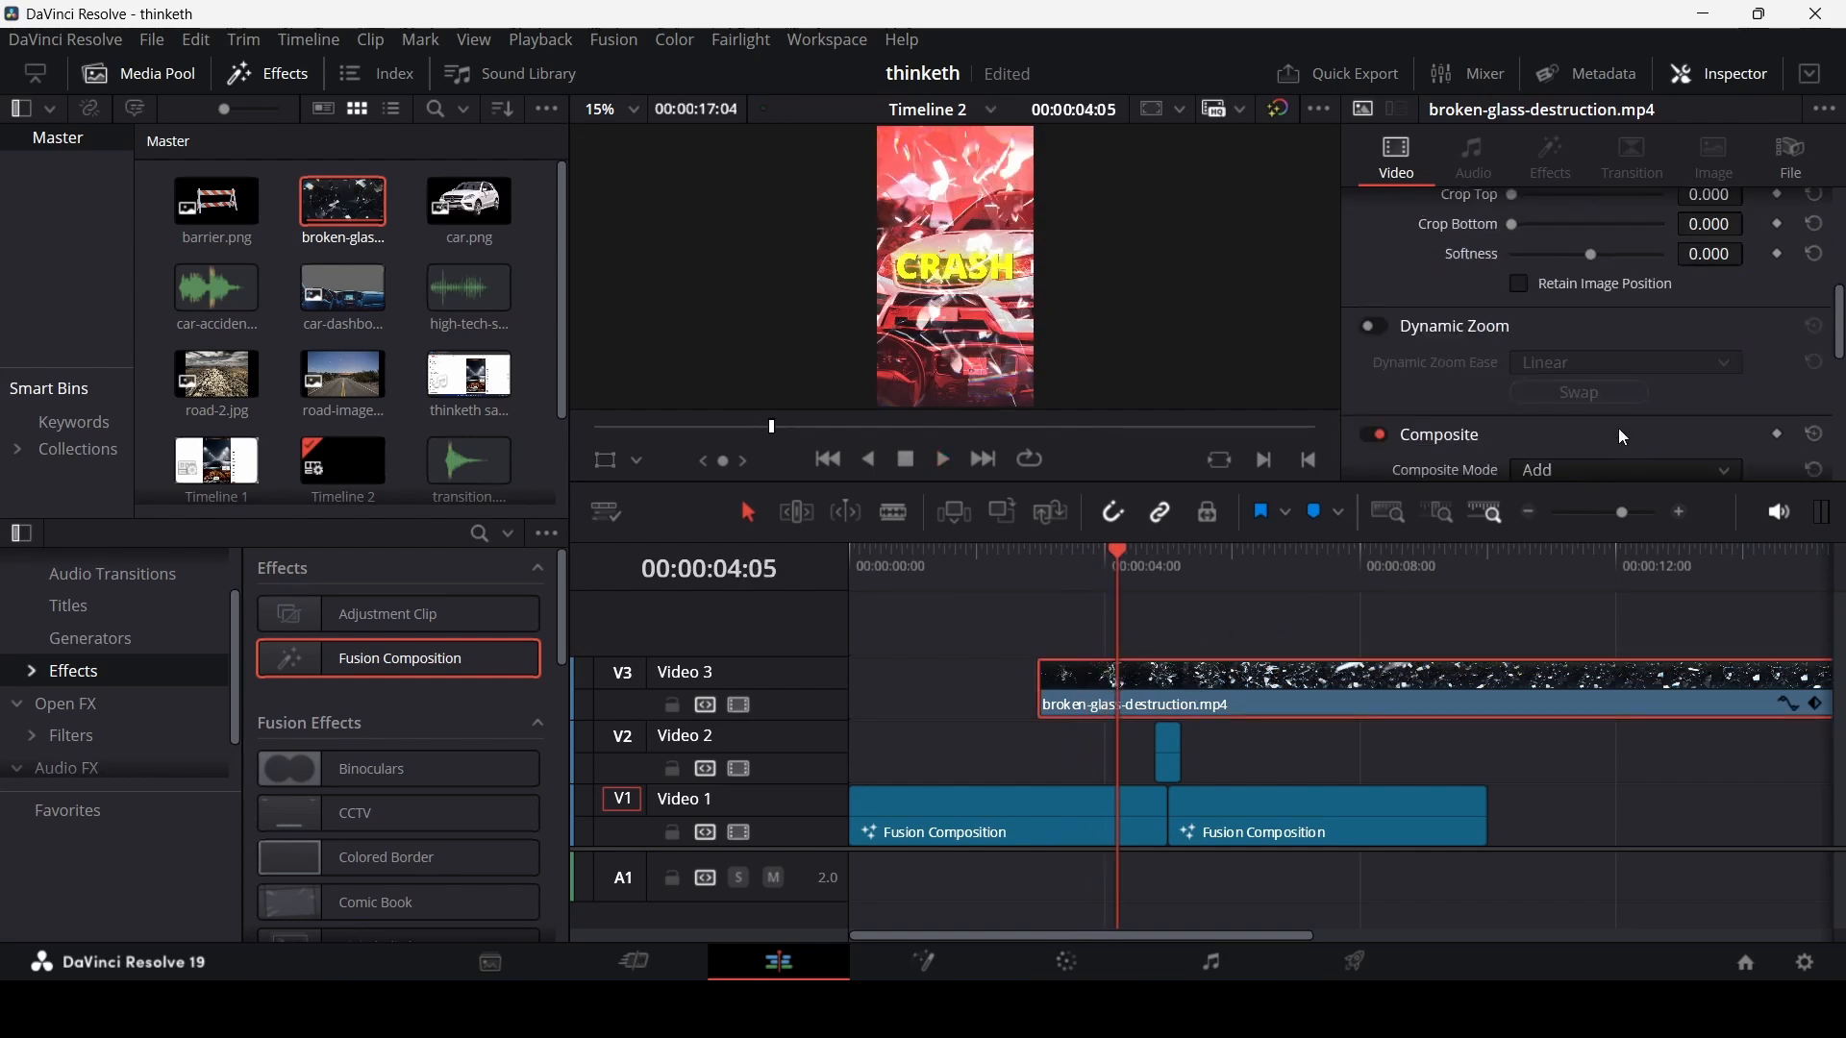
{"action": "scroll", "coordinate": [1625, 438], "scroll_direction": "down", "scroll_amount": 2}
{"action": "left_click_drag", "start_coordinate": [1670, 365], "coordinate": [1585, 368]}
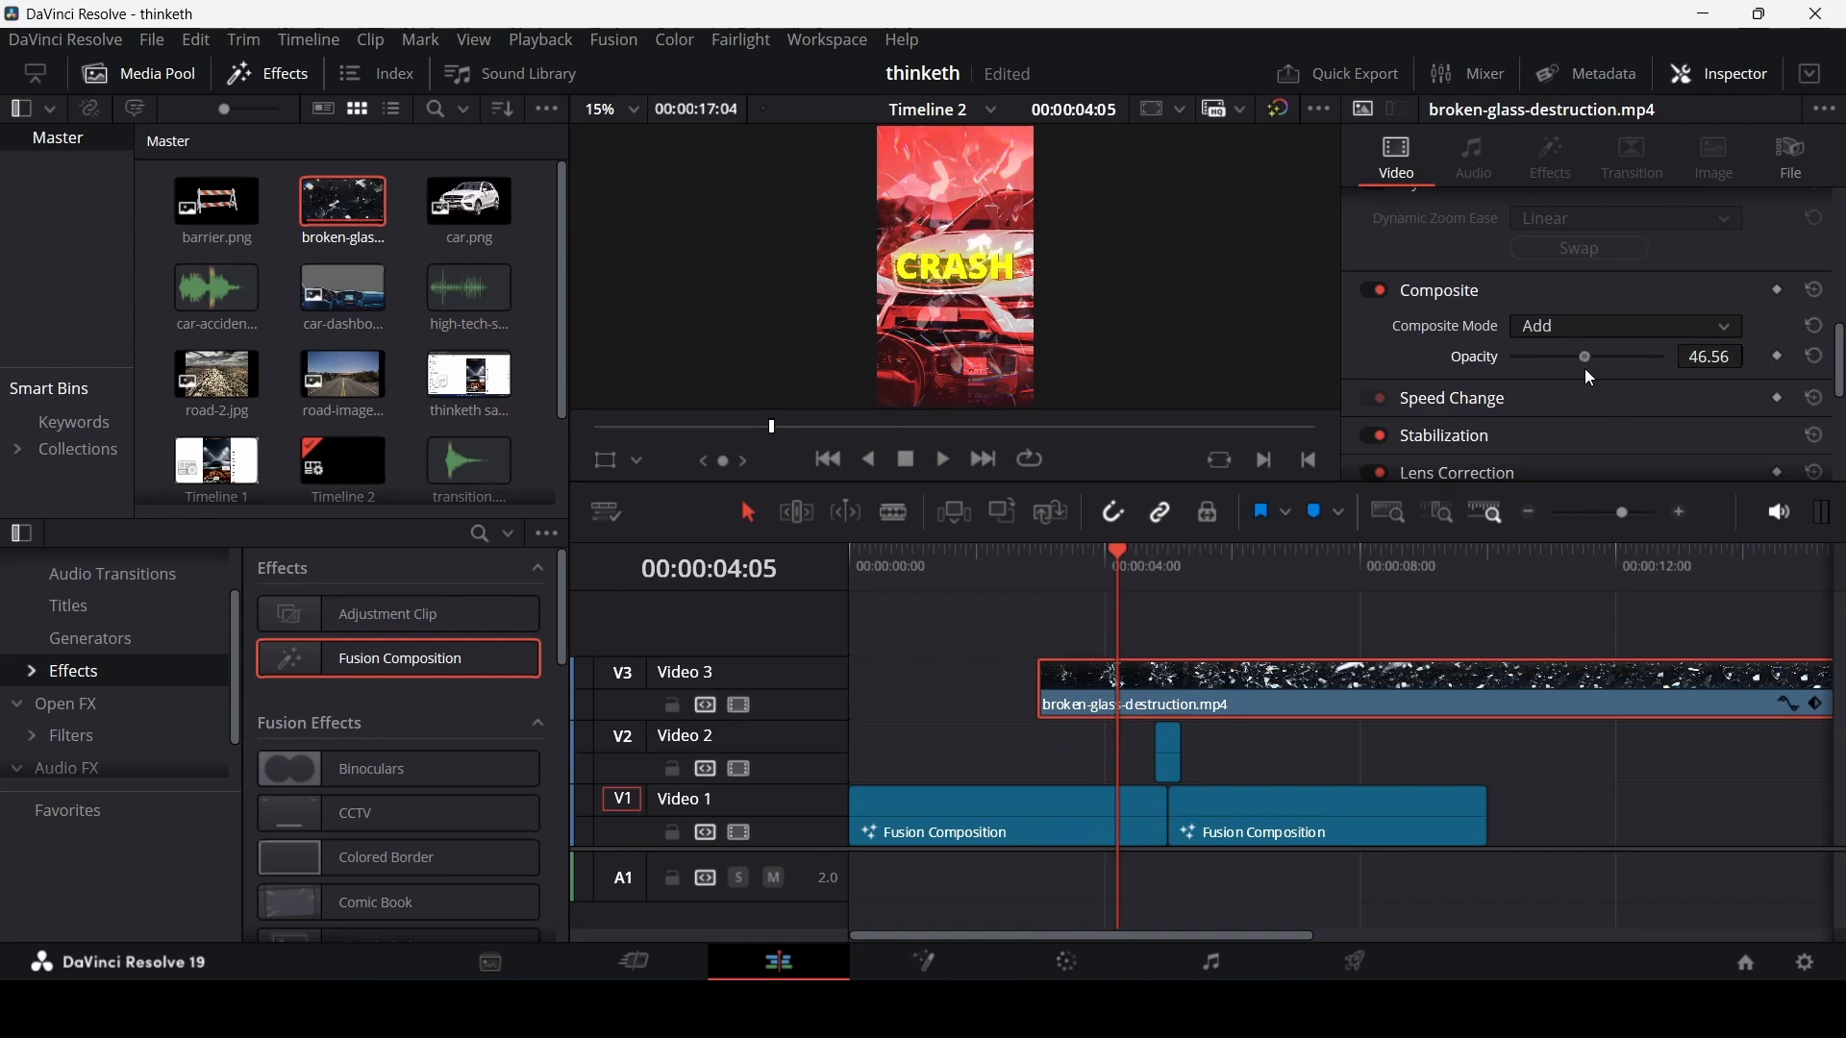
{"action": "left_click", "coordinate": [1704, 364]}
{"action": "type", "text": "50"}
{"action": "key", "text": "Return"}
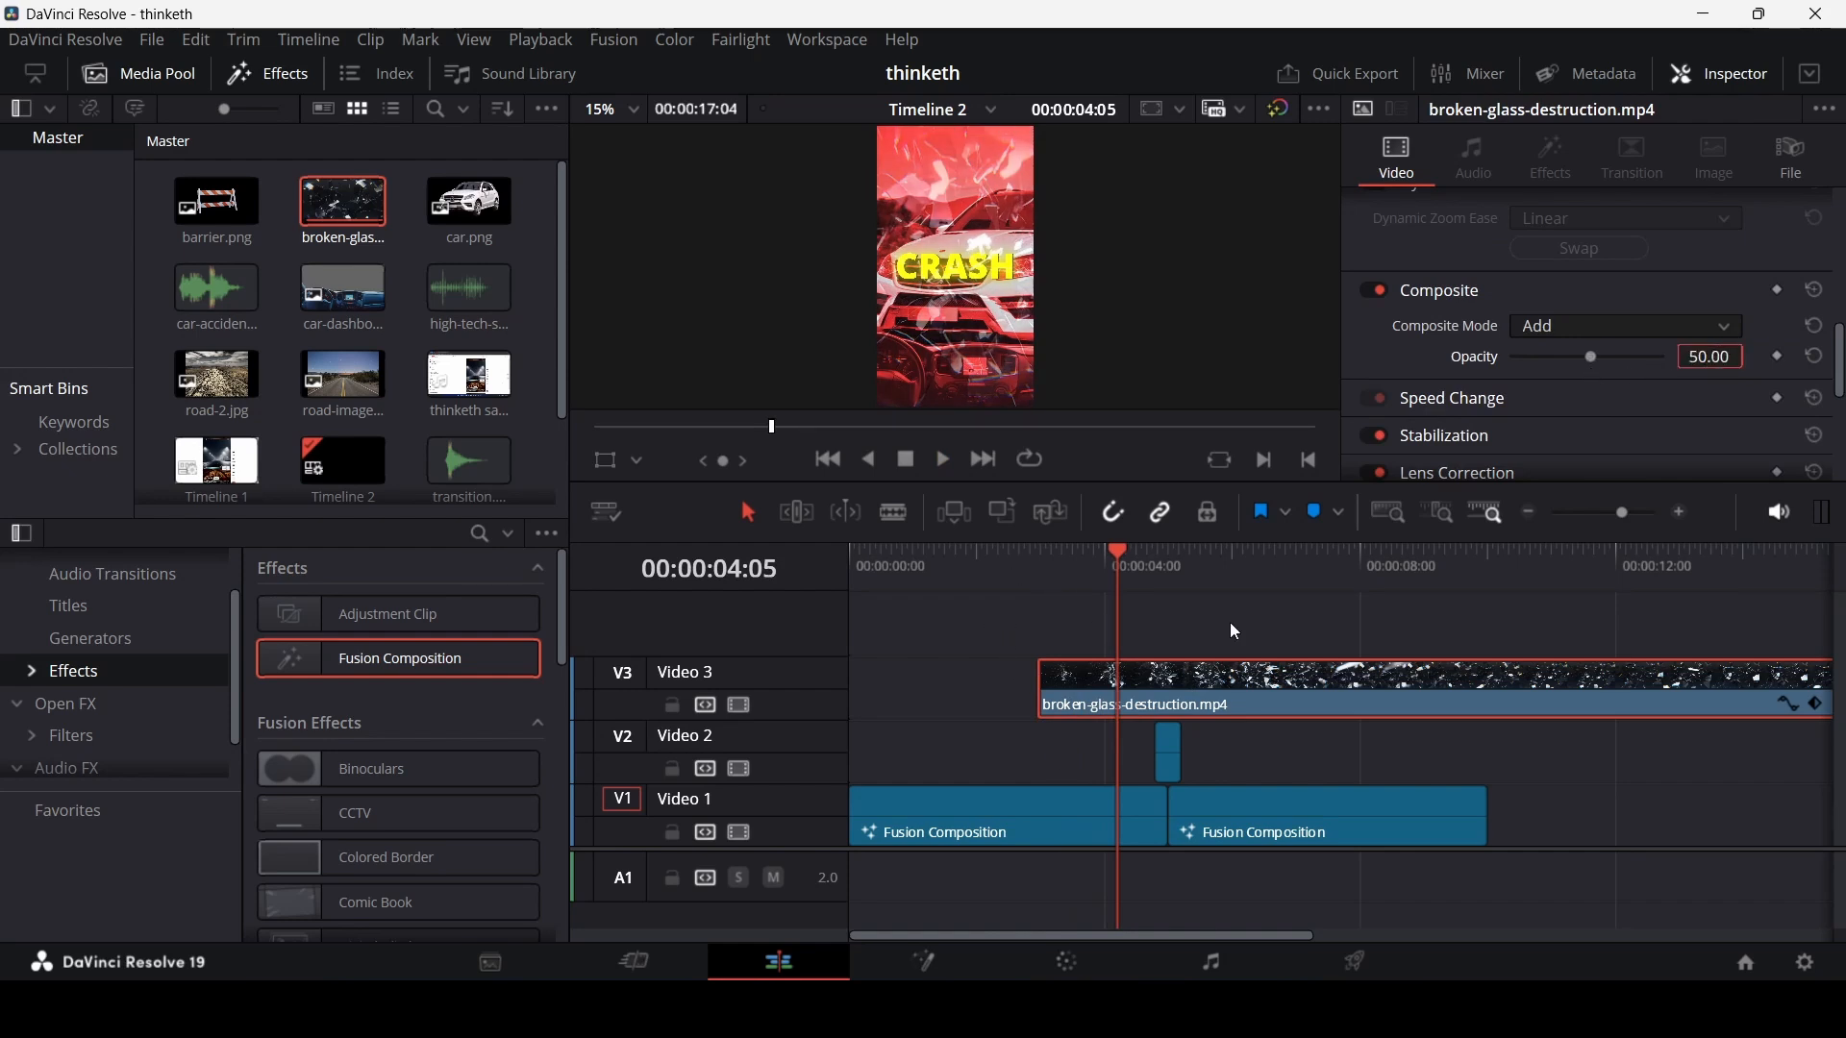
- Set the broken-glass clip's crop softness to -100 and play the crash section to check the look
{"action": "scroll", "coordinate": [1481, 423], "scroll_direction": "up", "scroll_amount": 5}
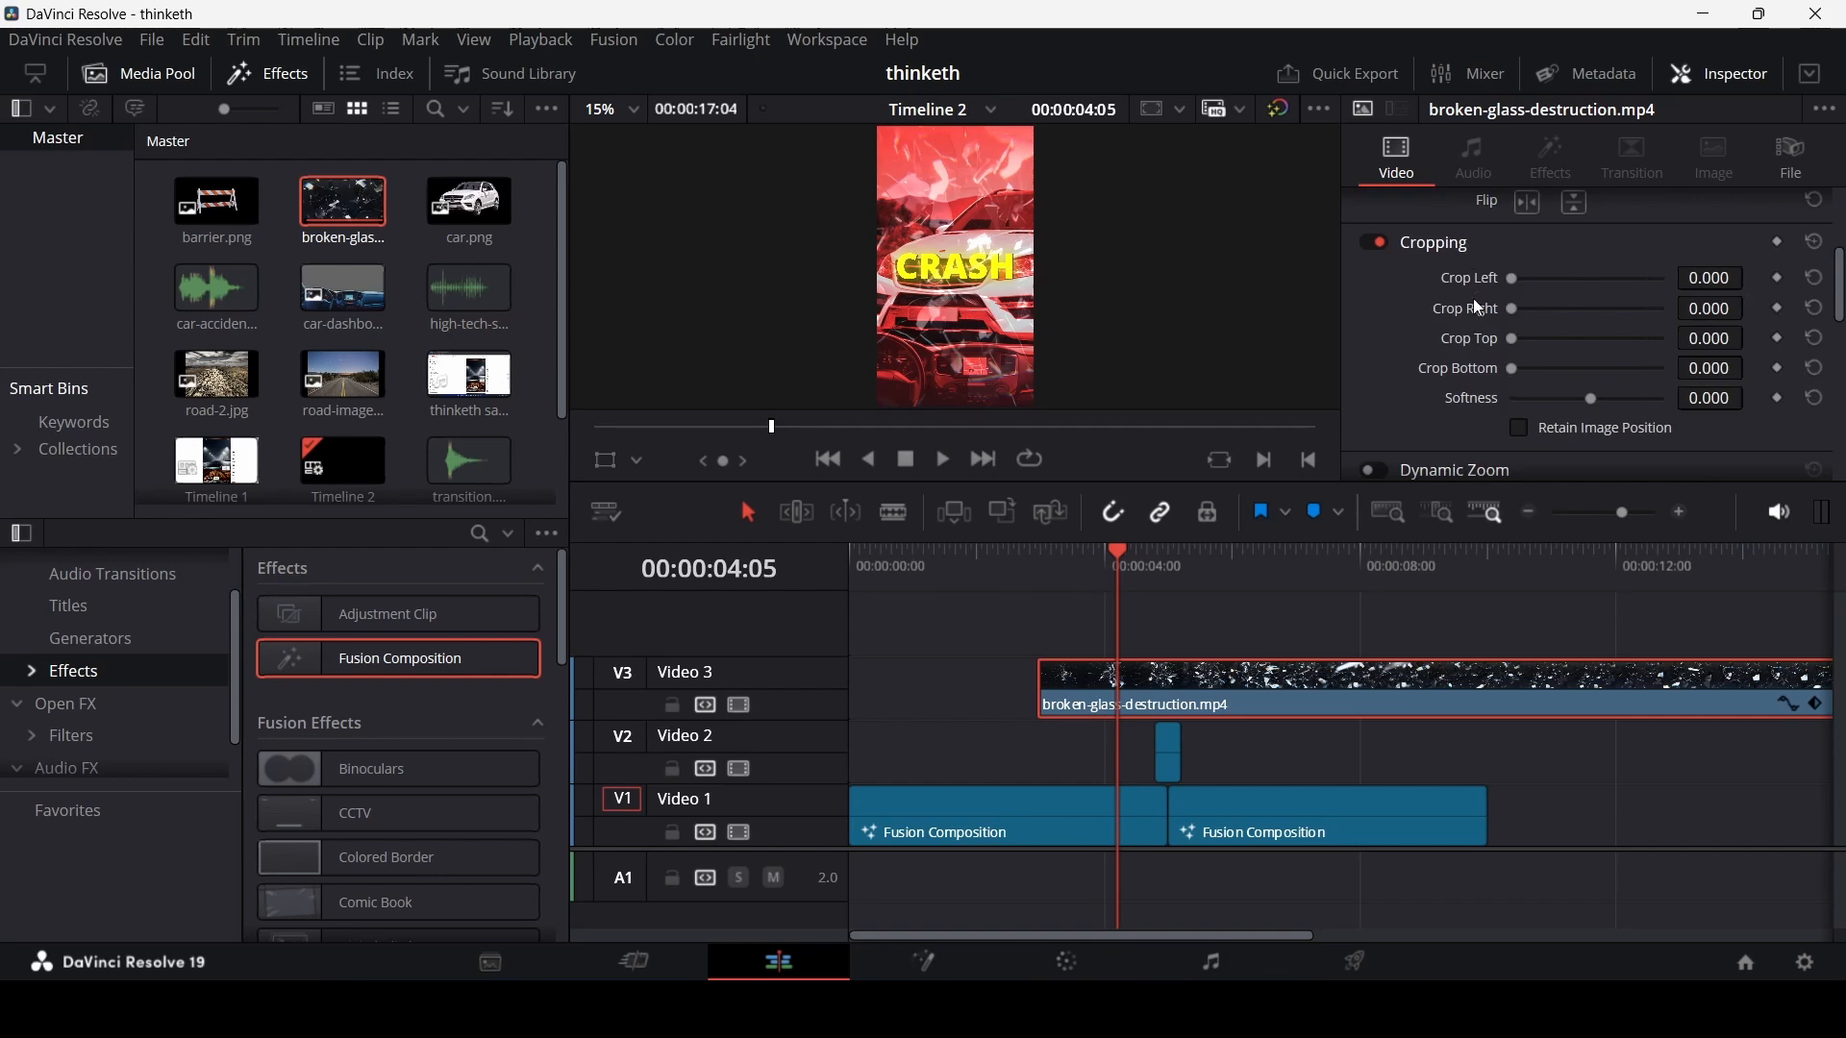
{"action": "left_click_drag", "start_coordinate": [1592, 400], "coordinate": [1442, 411]}
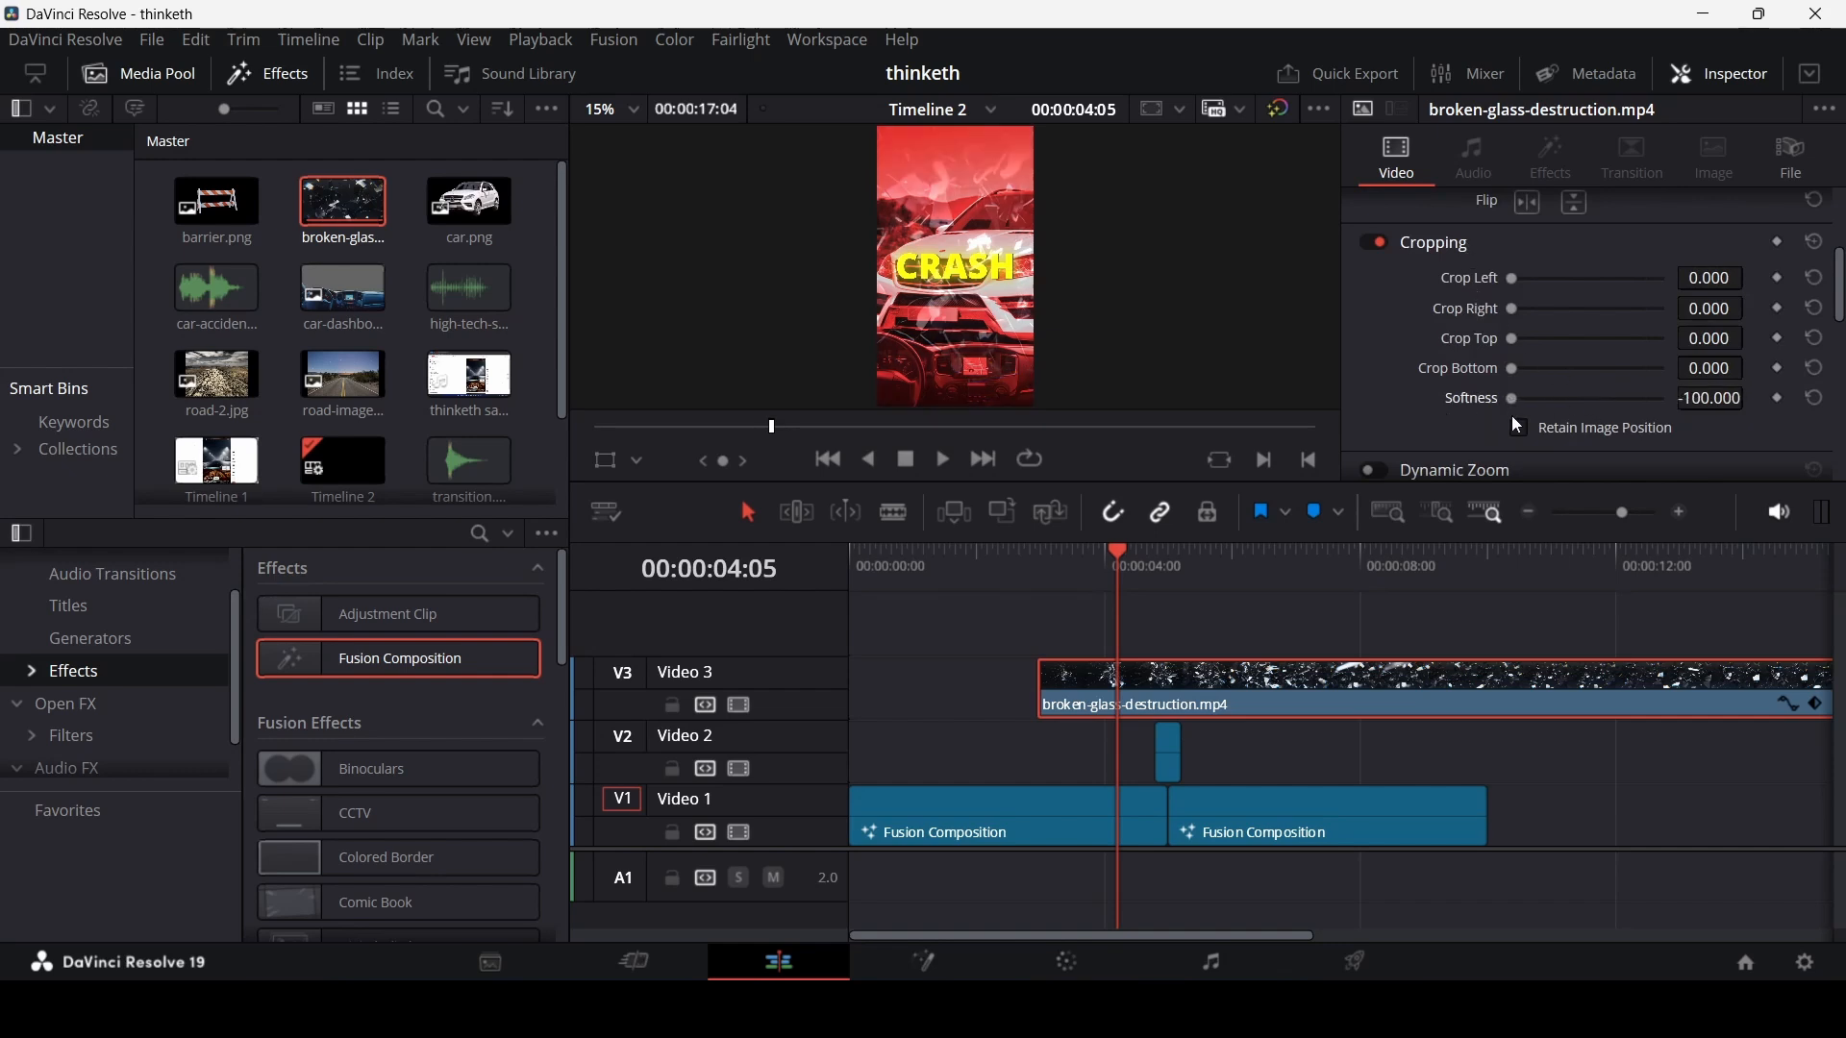
{"action": "left_click", "coordinate": [1006, 577]}
{"action": "left_click", "coordinate": [1090, 612]}
{"action": "key", "text": "space"}
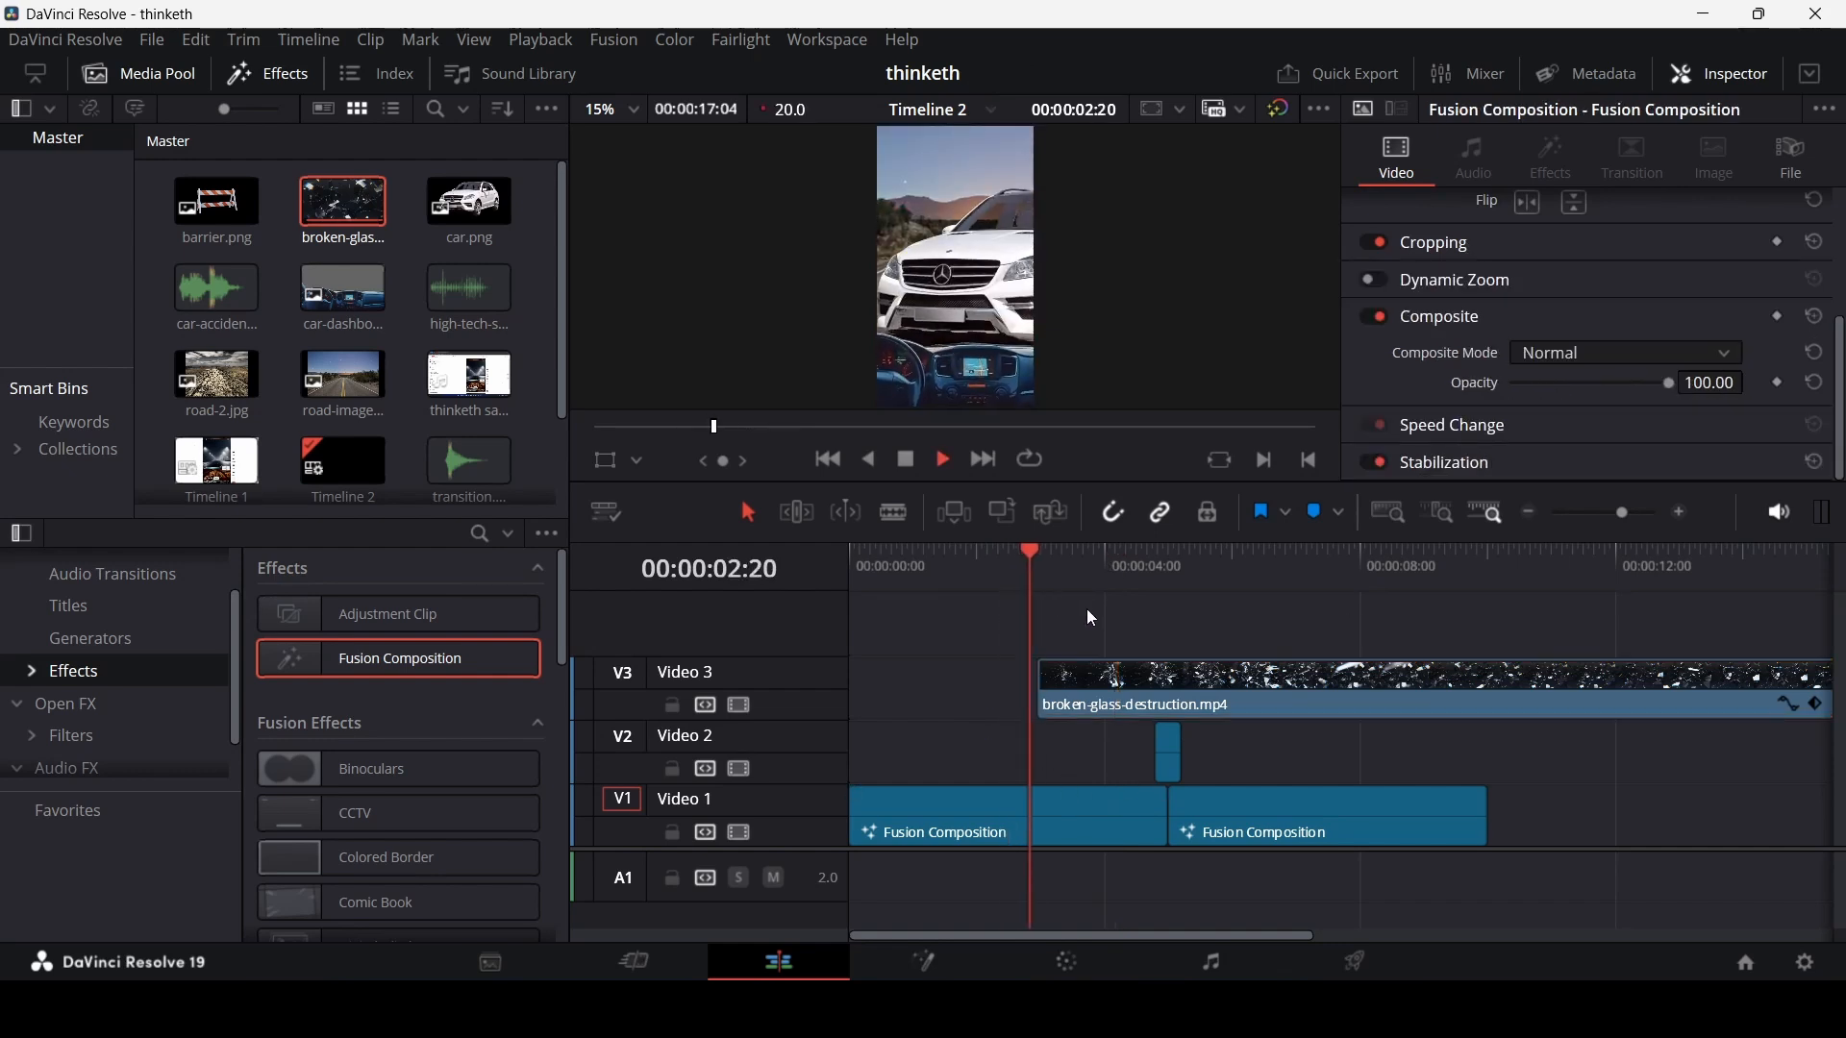
{"action": "key", "text": "space"}
{"action": "key", "text": "space"}
{"action": "key", "text": "space"}
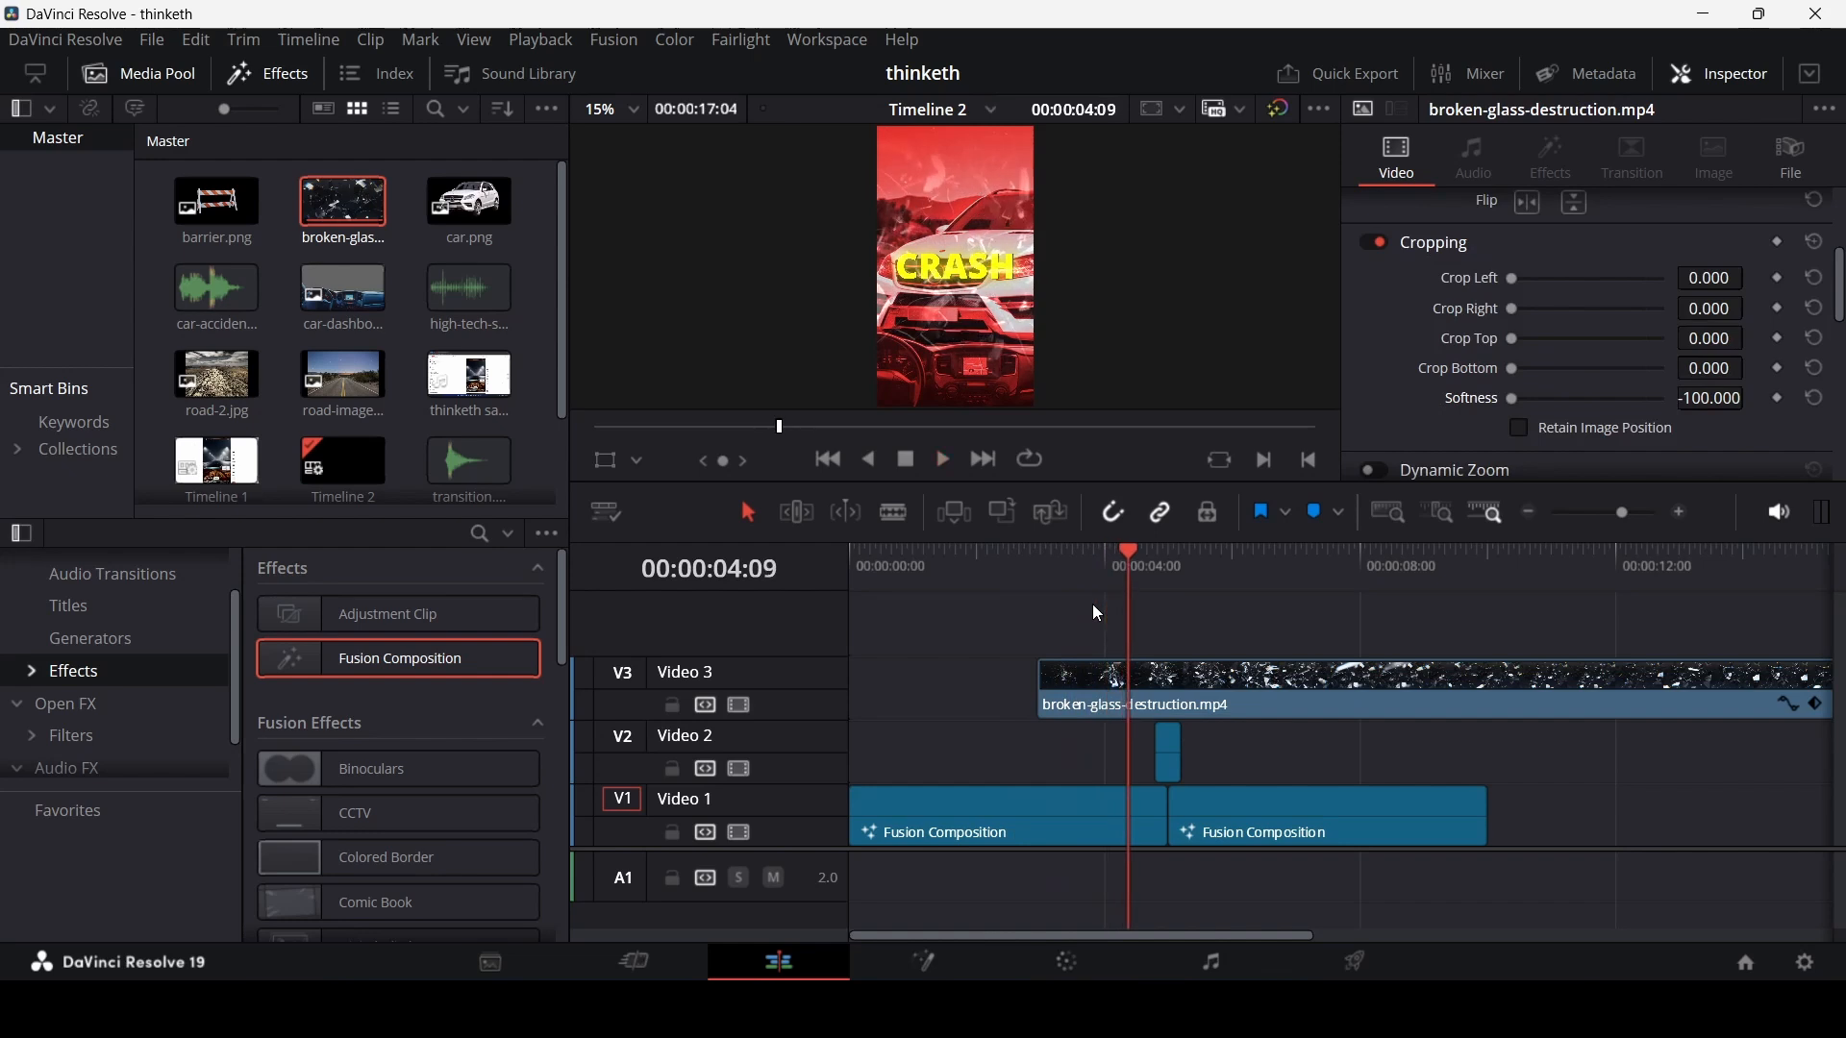
- Split the broken-glass clip at 00:00:05:00 and delete the part after the cut
{"action": "left_click_drag", "start_coordinate": [1019, 577], "coordinate": [1168, 581]}
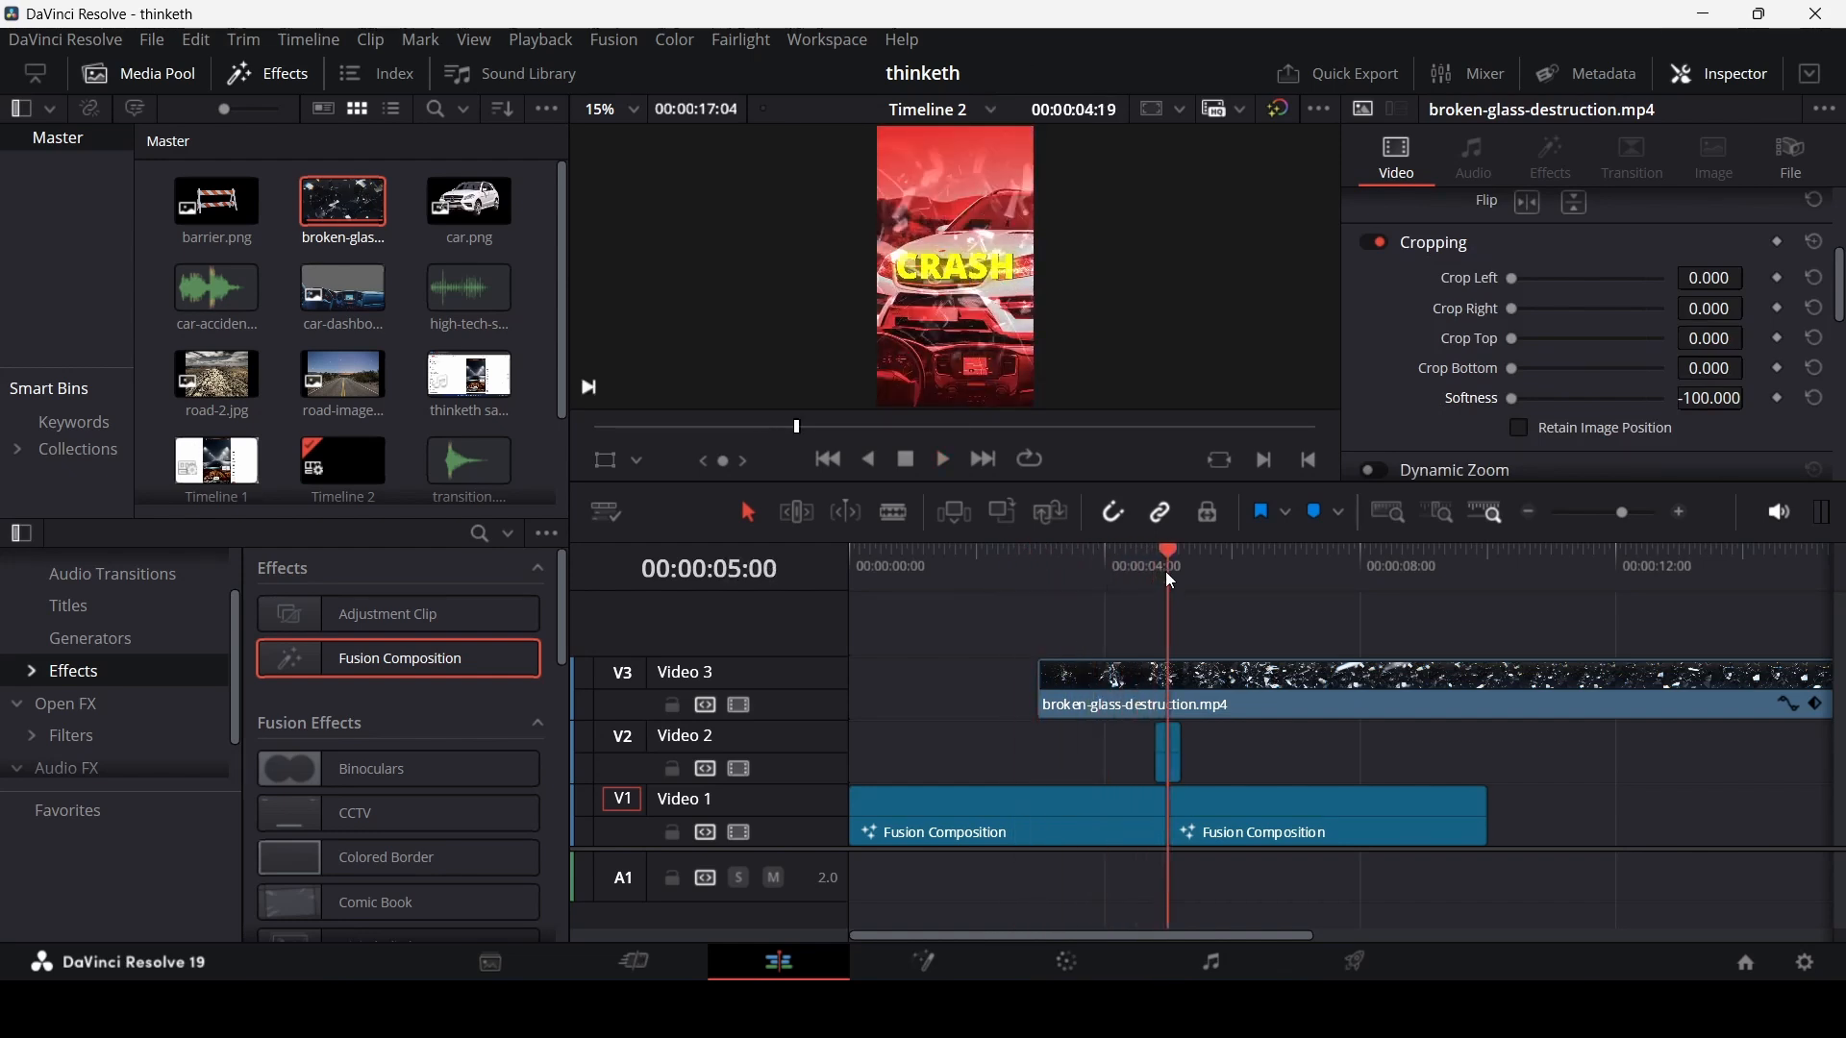
{"action": "left_click", "coordinate": [1210, 684]}
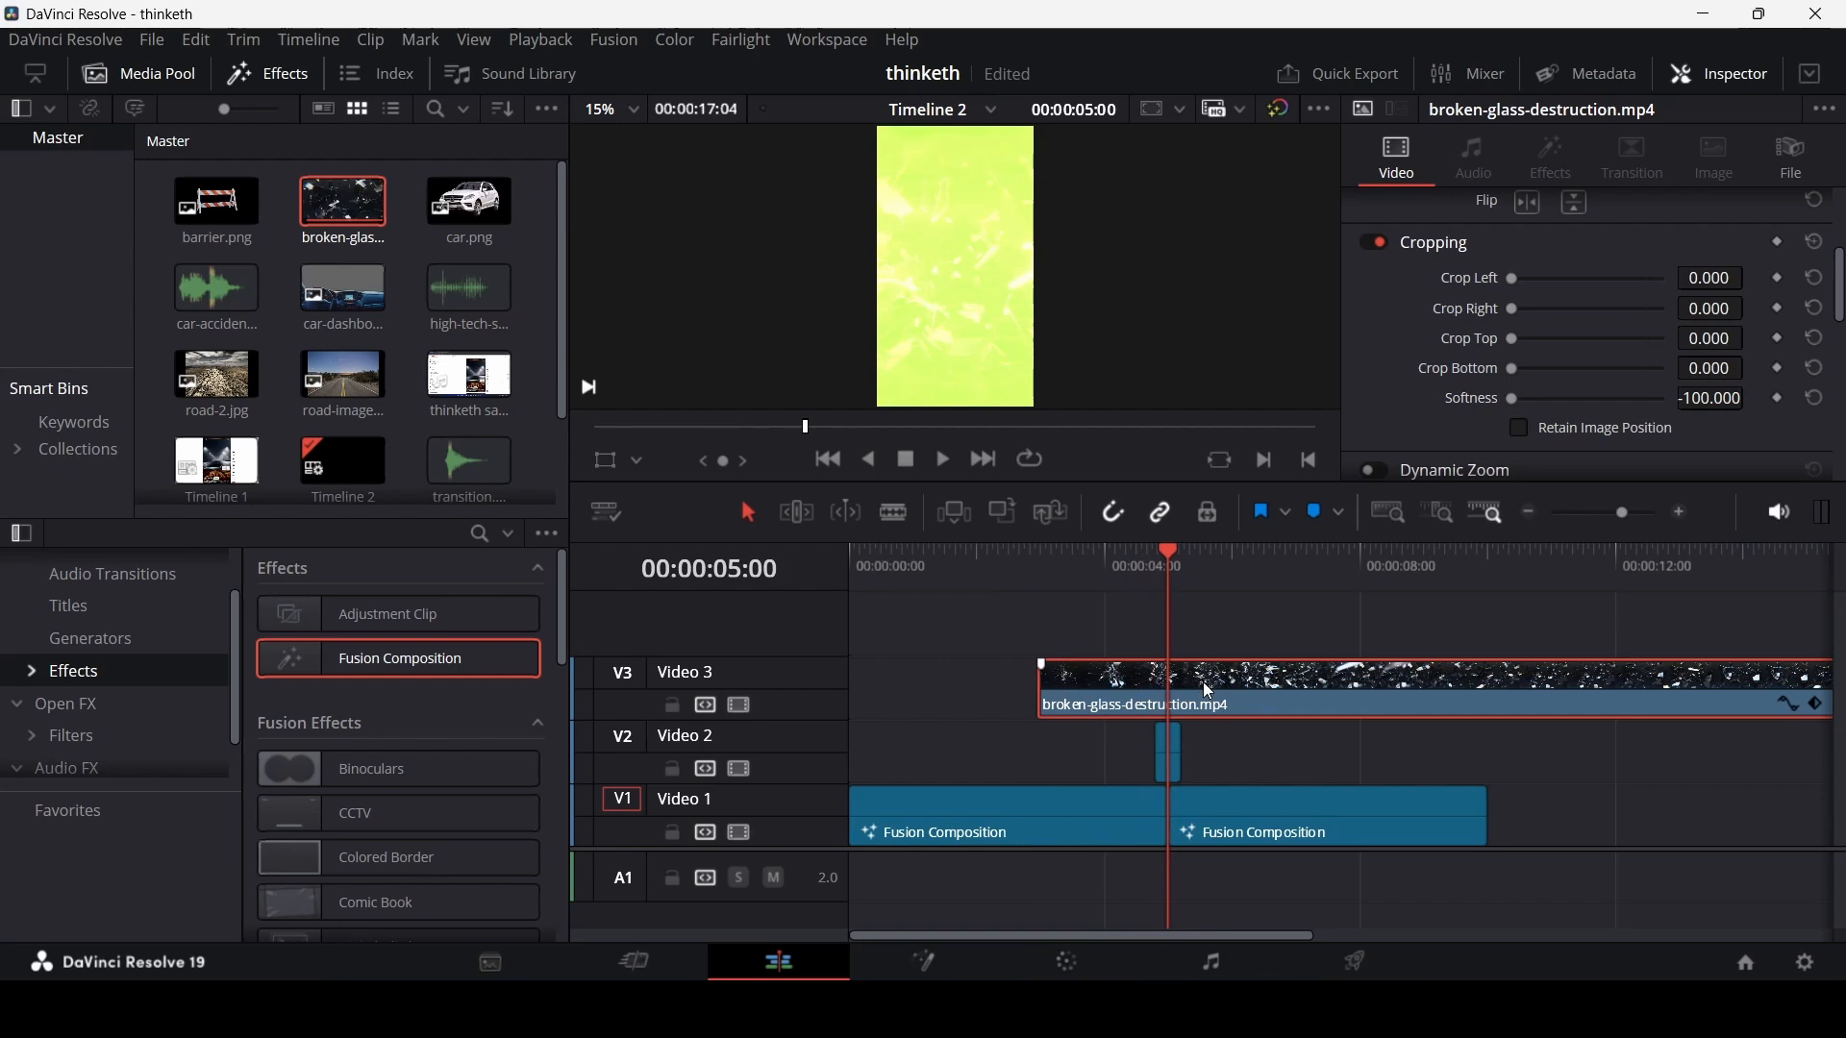
{"action": "key", "text": "ctrl+b"}
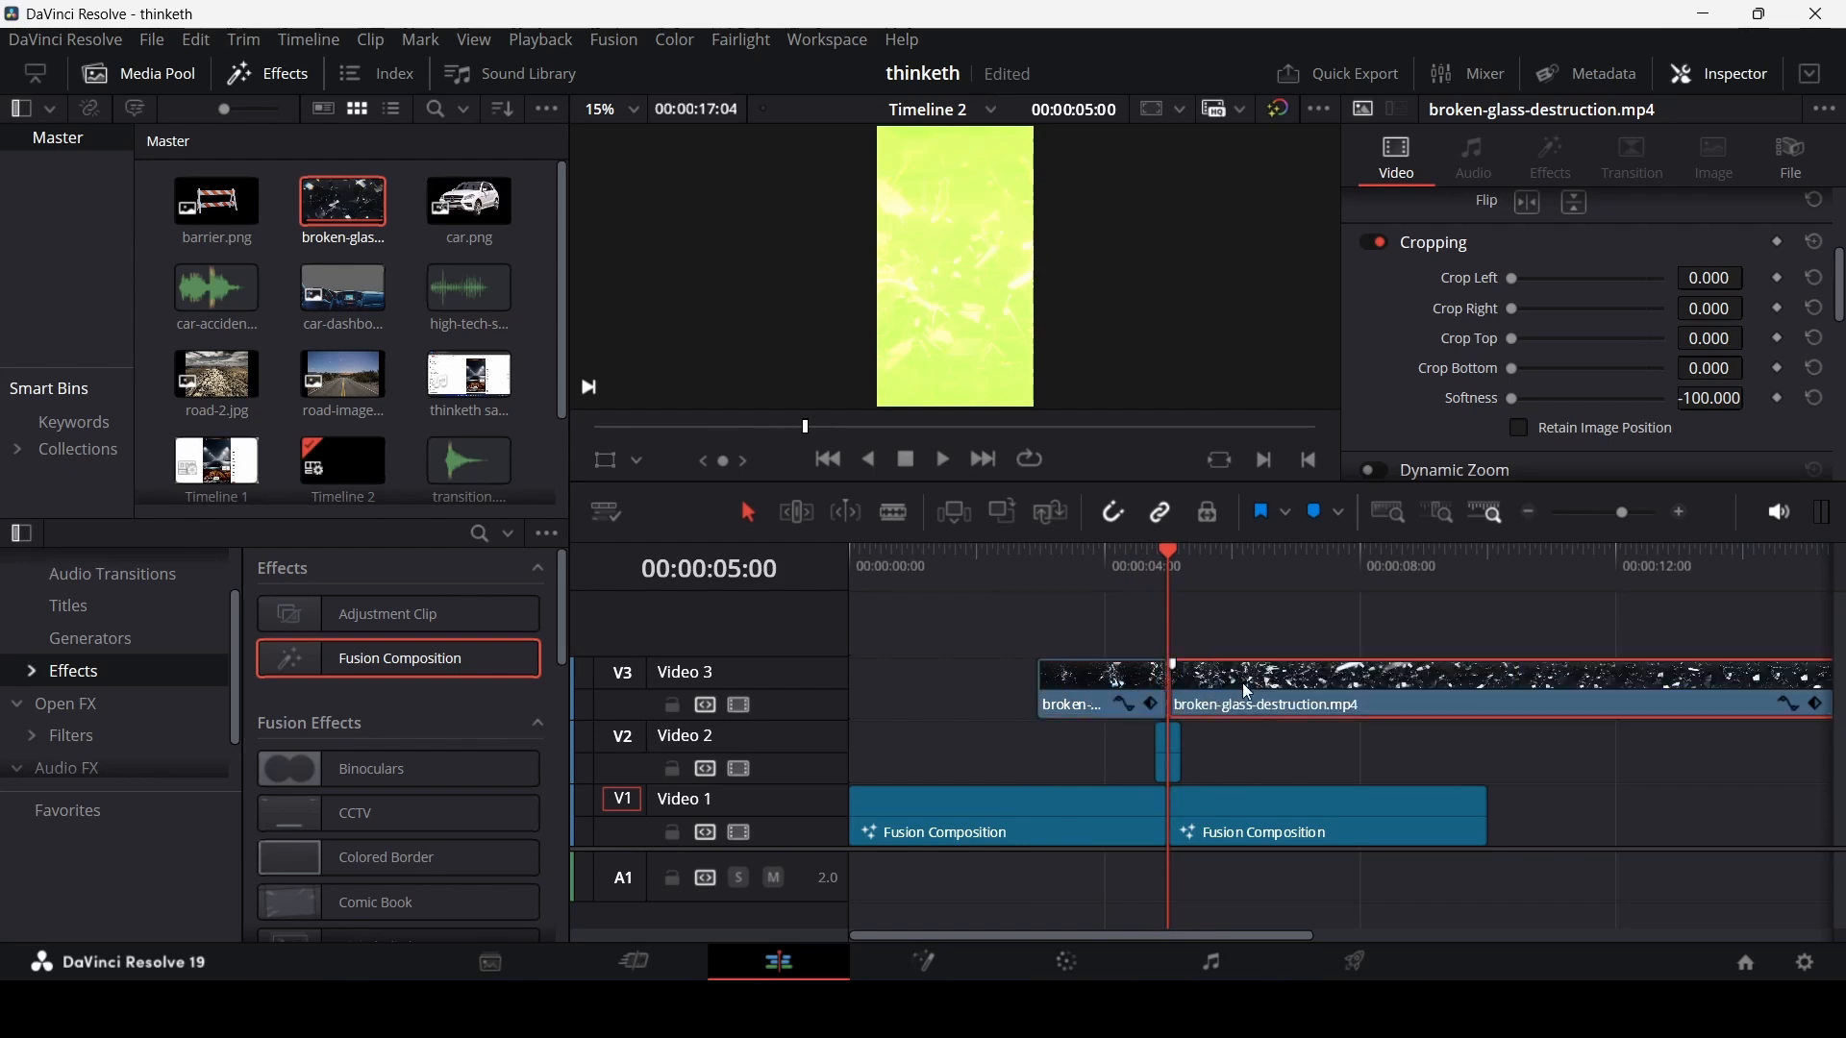
{"action": "key", "text": "Delete"}
- Swap the overlays so the broken-glass clip sits on Video 2 and the short Fusion clip on Video 3, and play the result
{"action": "left_click", "coordinate": [1098, 558]}
{"action": "left_click", "coordinate": [1100, 708]}
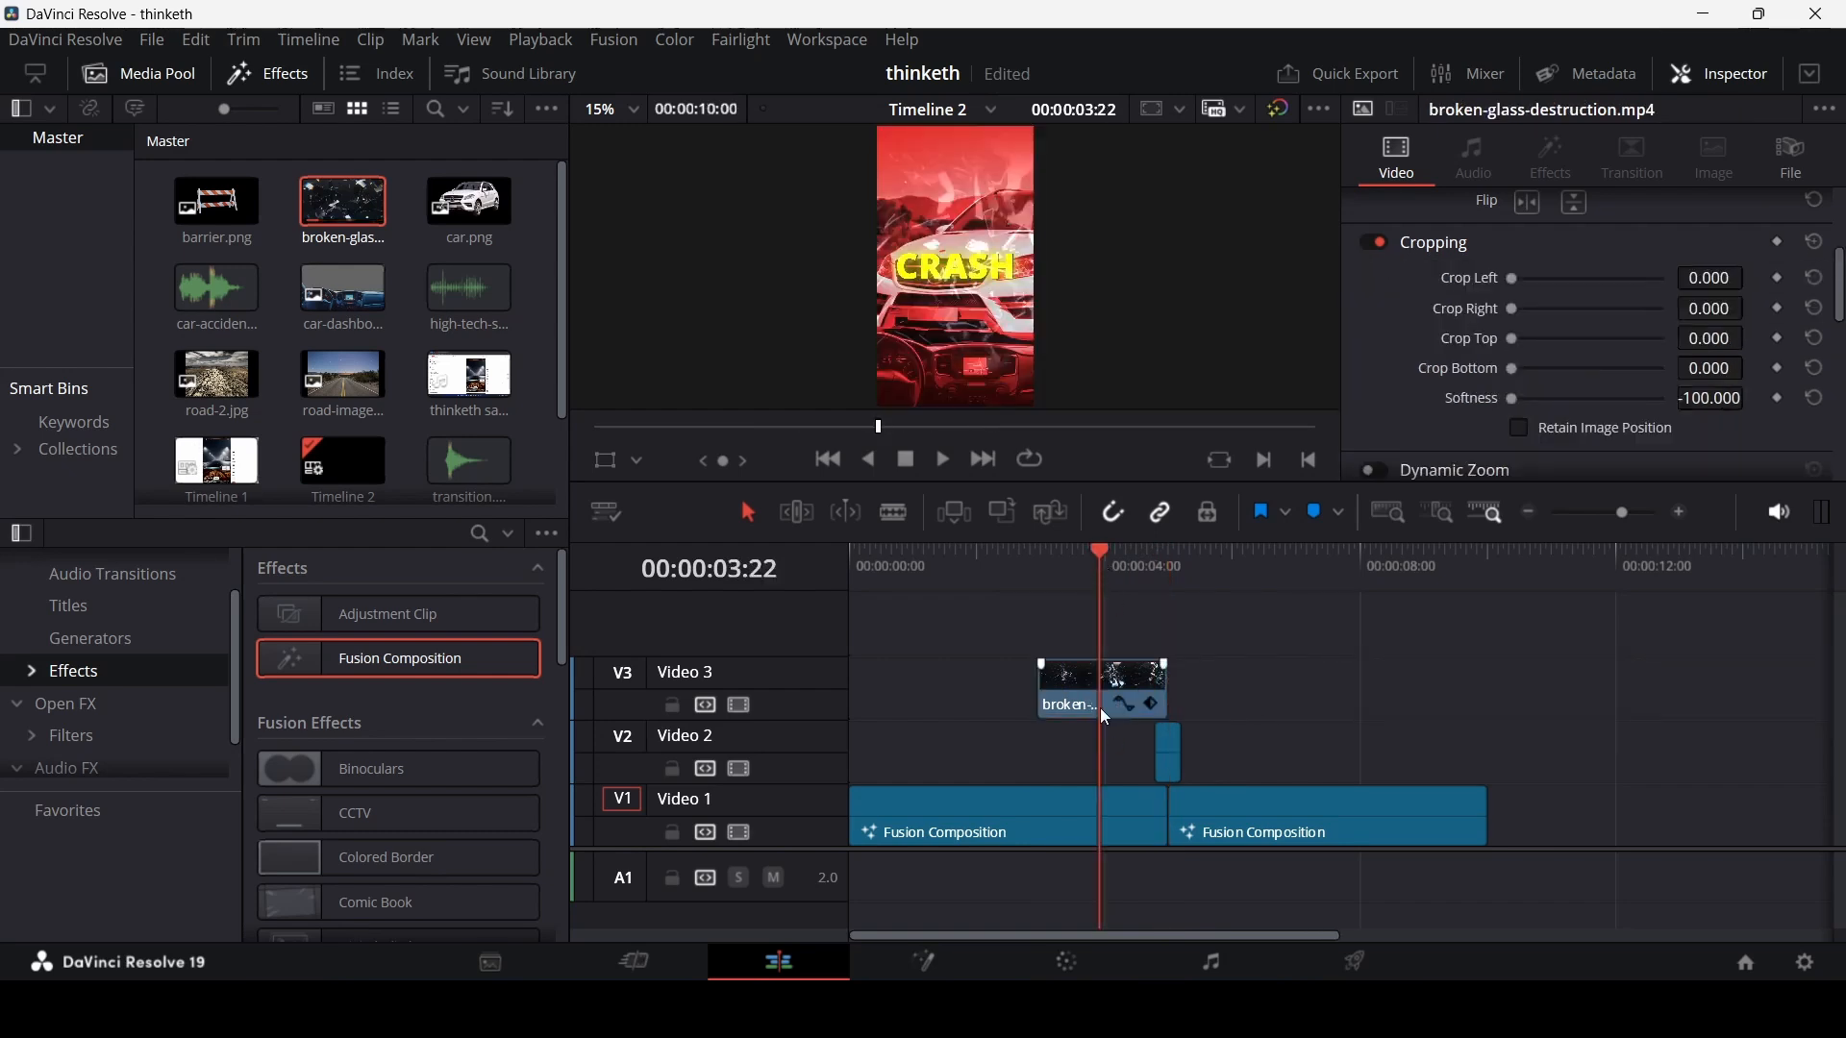
{"action": "left_click_drag", "start_coordinate": [1171, 752], "coordinate": [1164, 630]}
{"action": "left_click_drag", "start_coordinate": [1219, 719], "coordinate": [1074, 613]}
{"action": "left_click_drag", "start_coordinate": [1140, 698], "coordinate": [1135, 748]}
{"action": "left_click", "coordinate": [1215, 713]}
{"action": "left_click", "coordinate": [1019, 594]}
{"action": "key", "text": "space"}
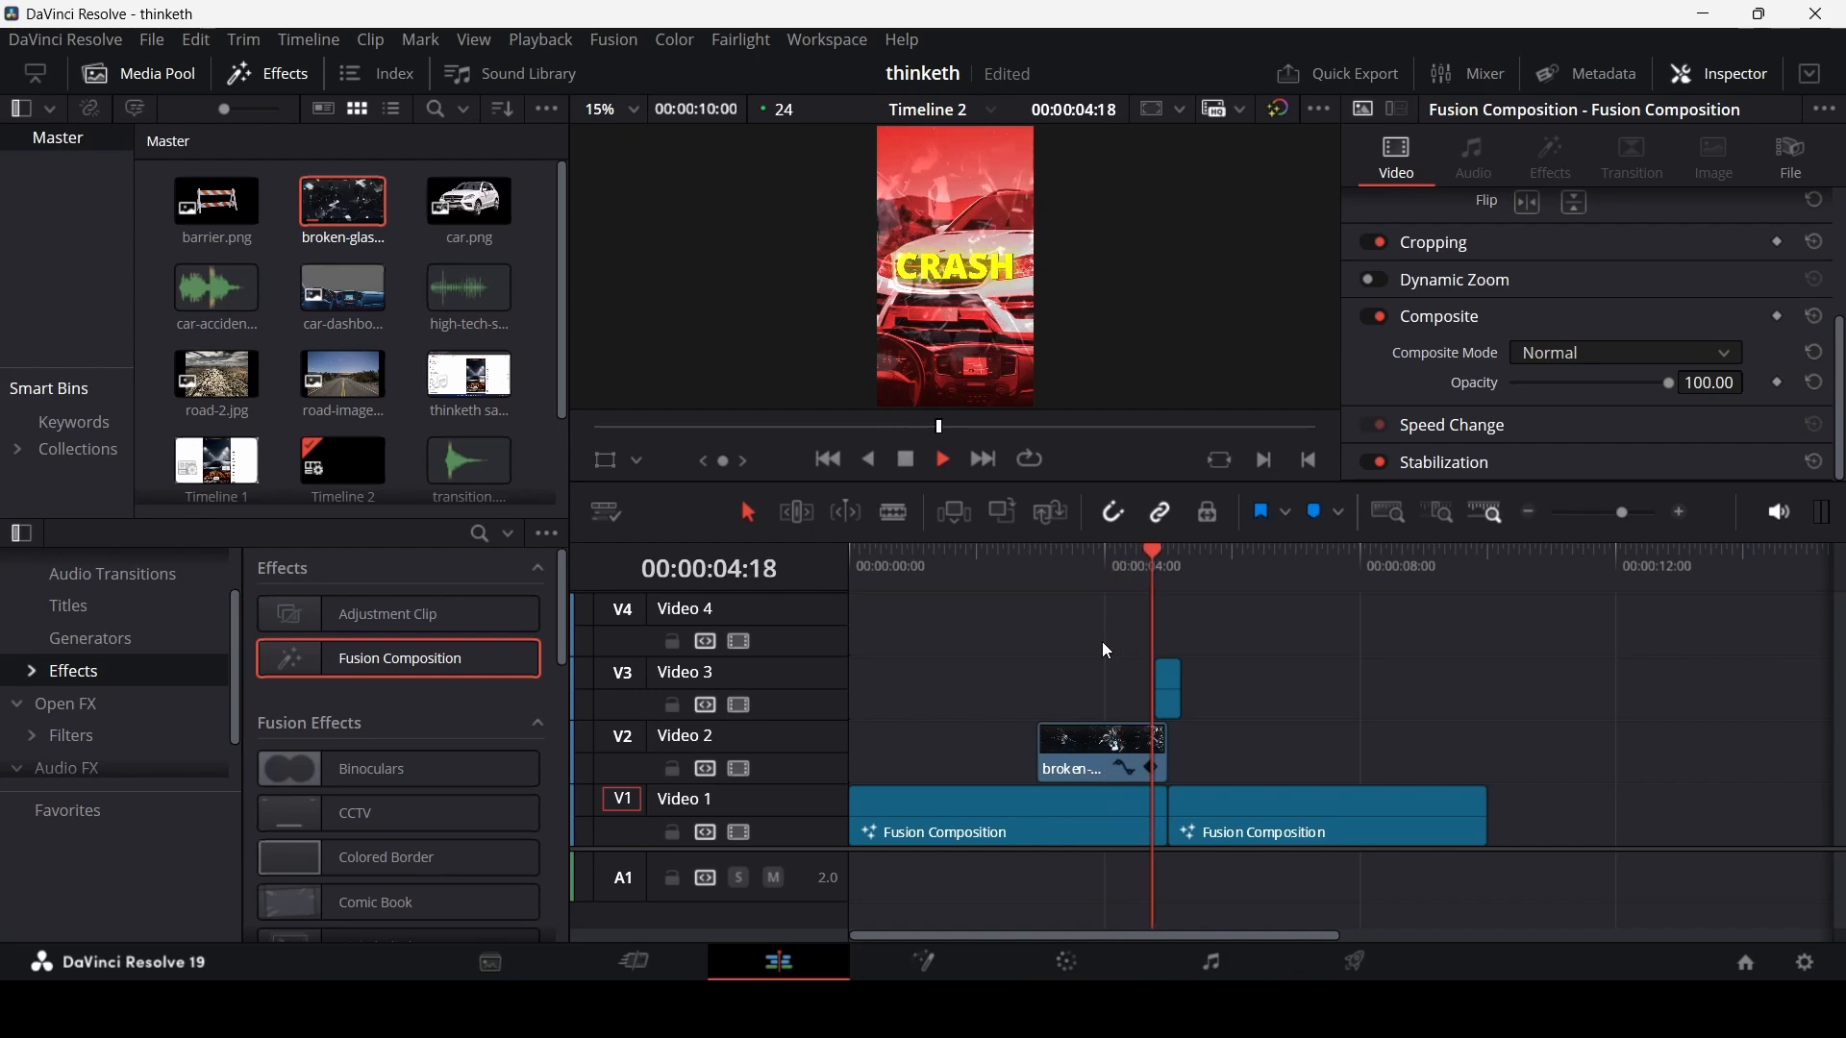
{"action": "key", "text": "space"}
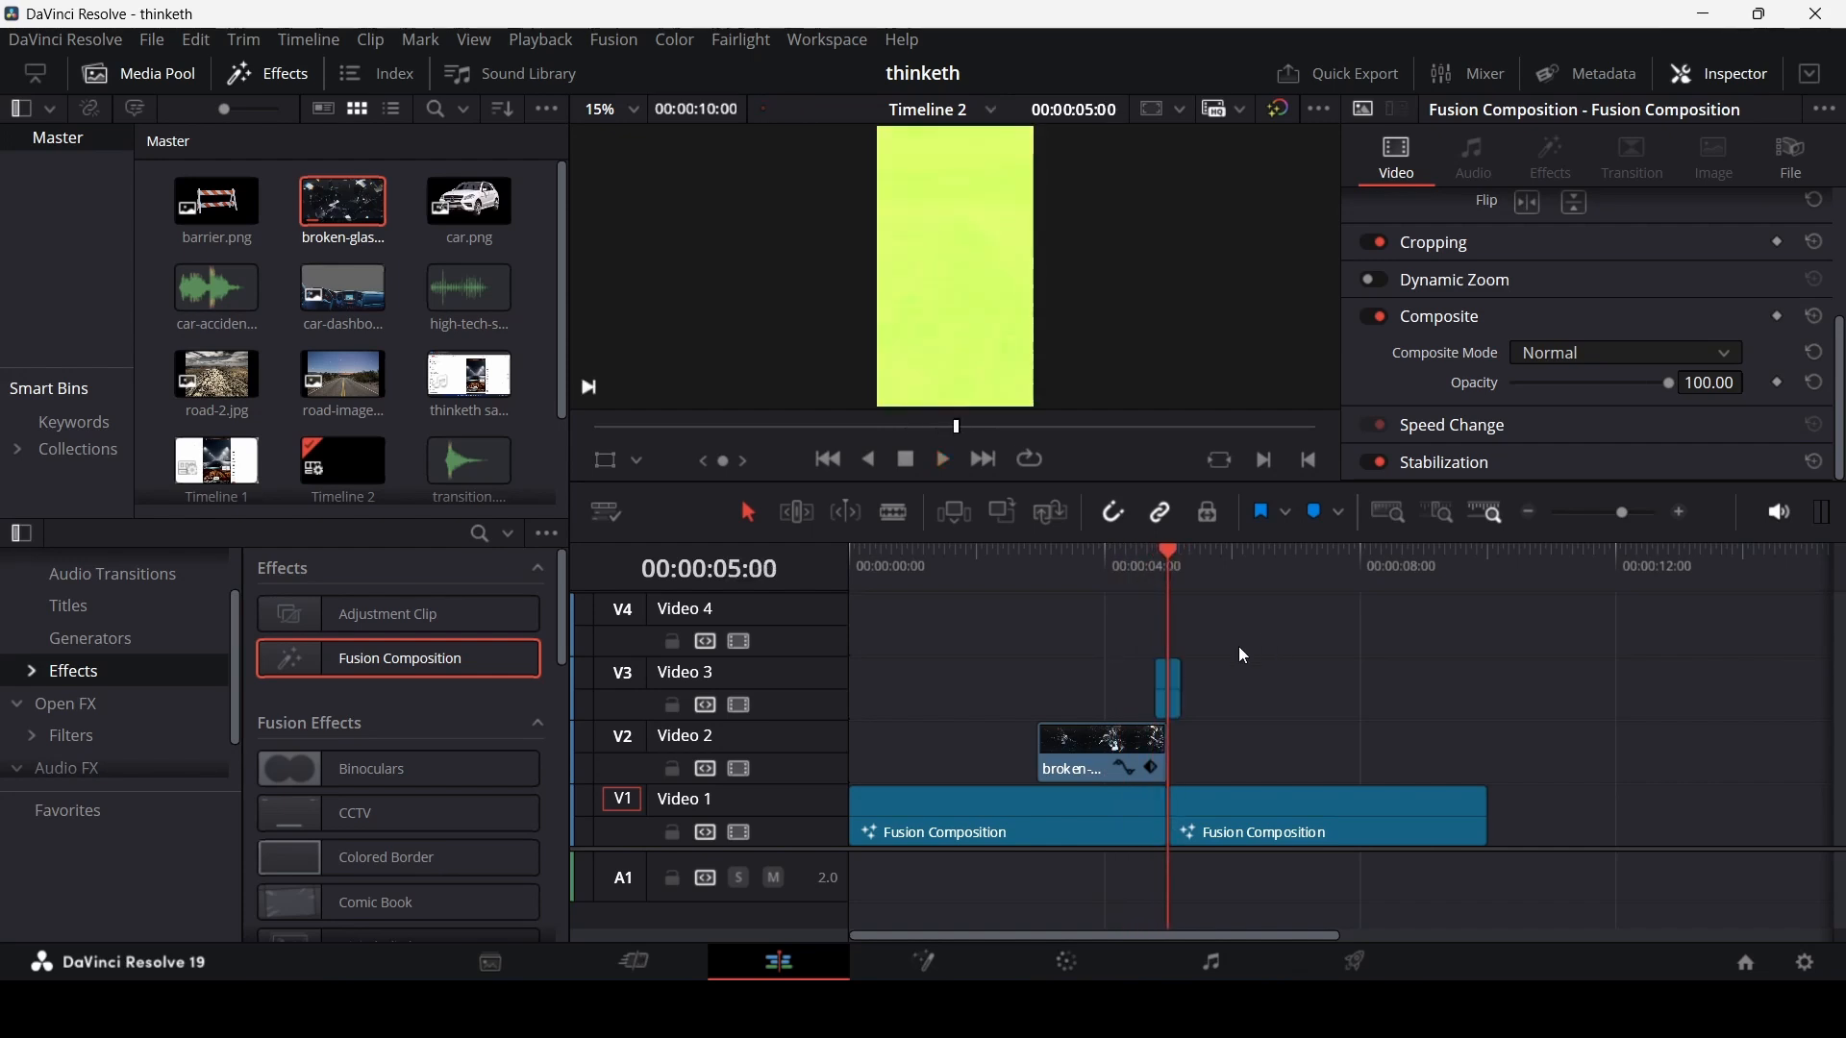
- Add transition.mp3 to Audio 1 so that it starts at 00:00:00:11
{"action": "left_click_drag", "start_coordinate": [942, 574], "coordinate": [844, 579]}
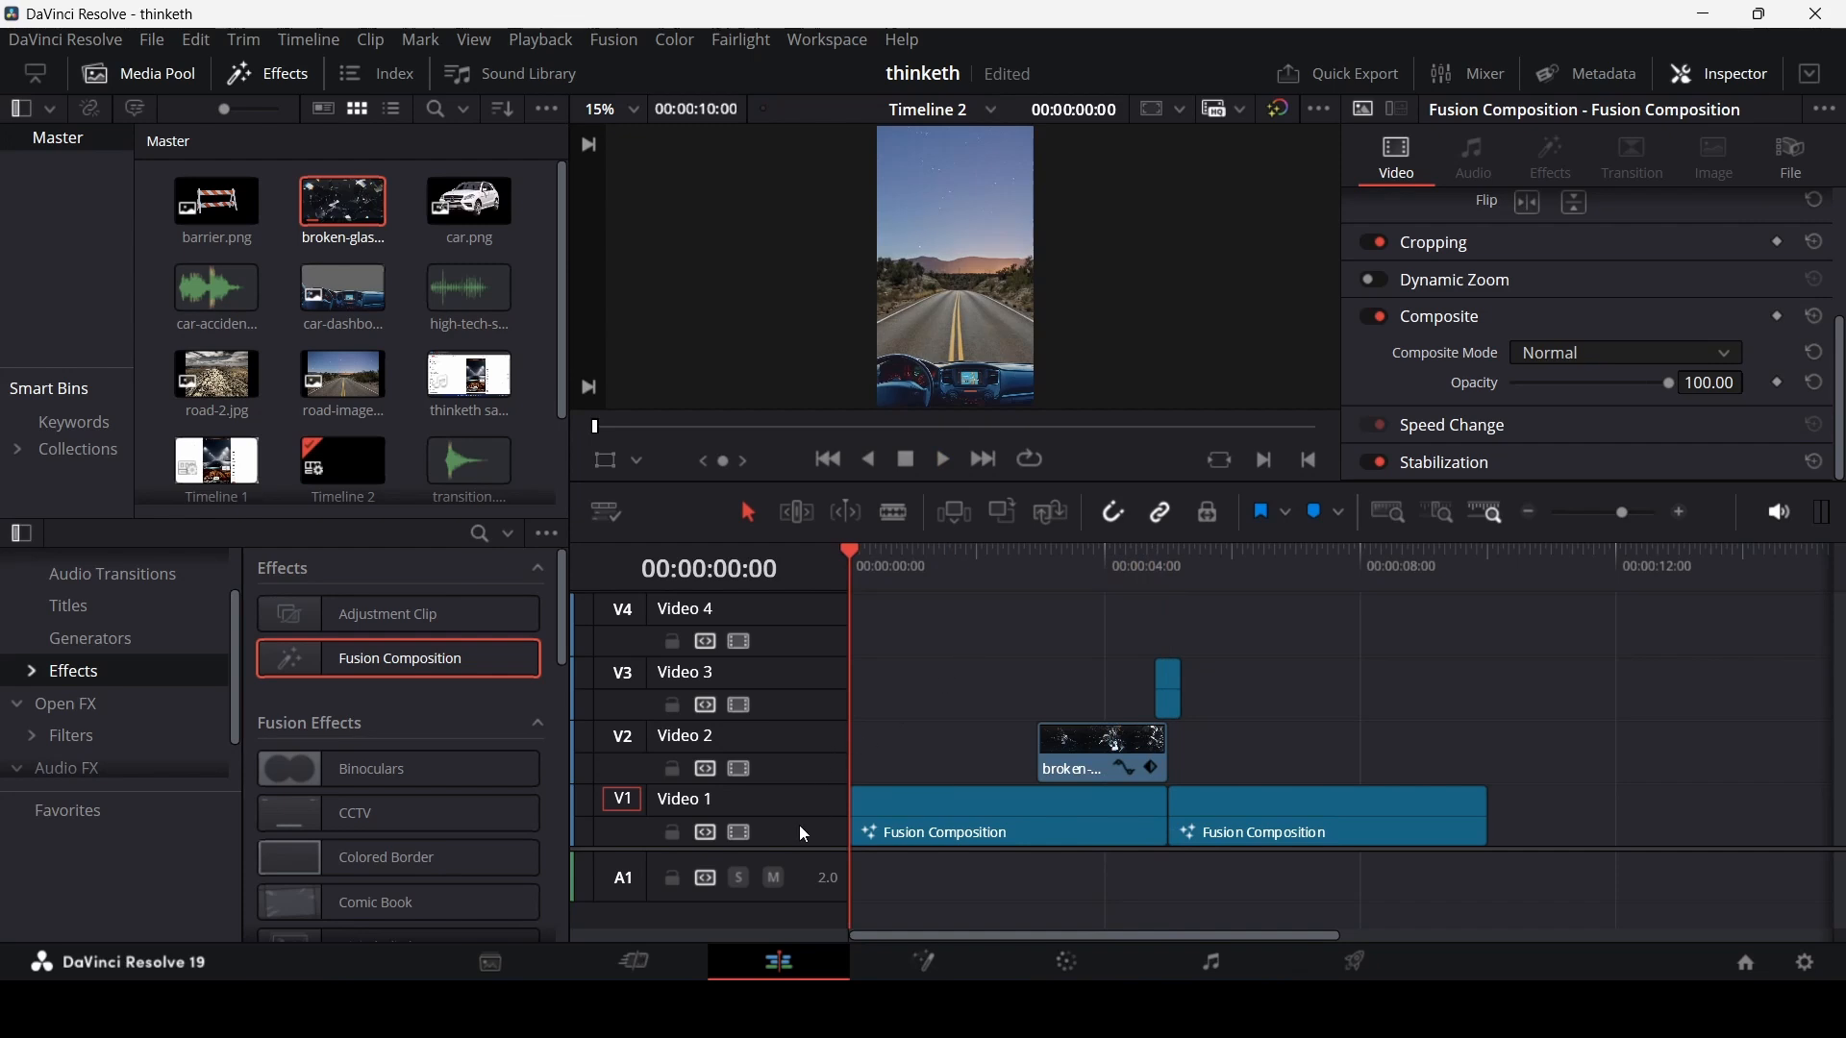
{"action": "scroll", "coordinate": [806, 835], "scroll_direction": "down", "scroll_amount": 2}
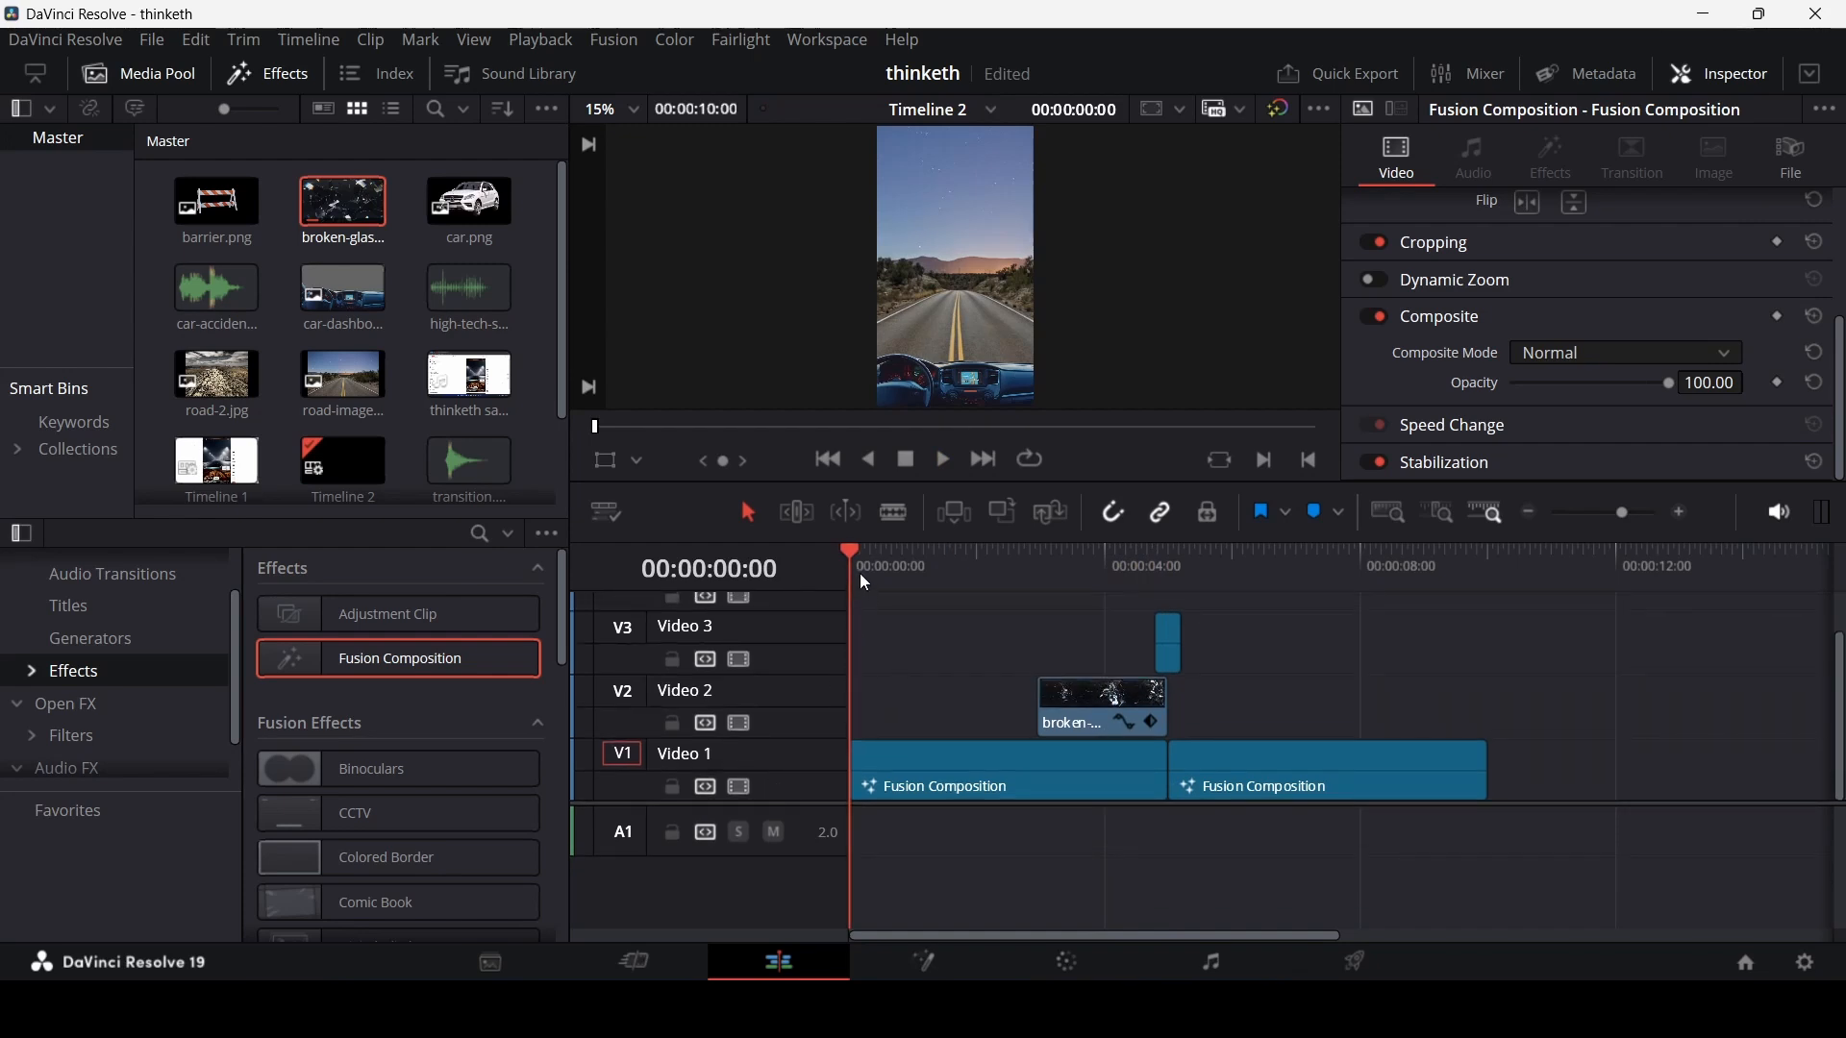
{"action": "mouse_move", "coordinate": [861, 575]}
{"action": "left_mouse_down"}
{"action": "mouse_move", "coordinate": [918, 575]}
{"action": "mouse_move", "coordinate": [878, 583]}
{"action": "left_mouse_up"}
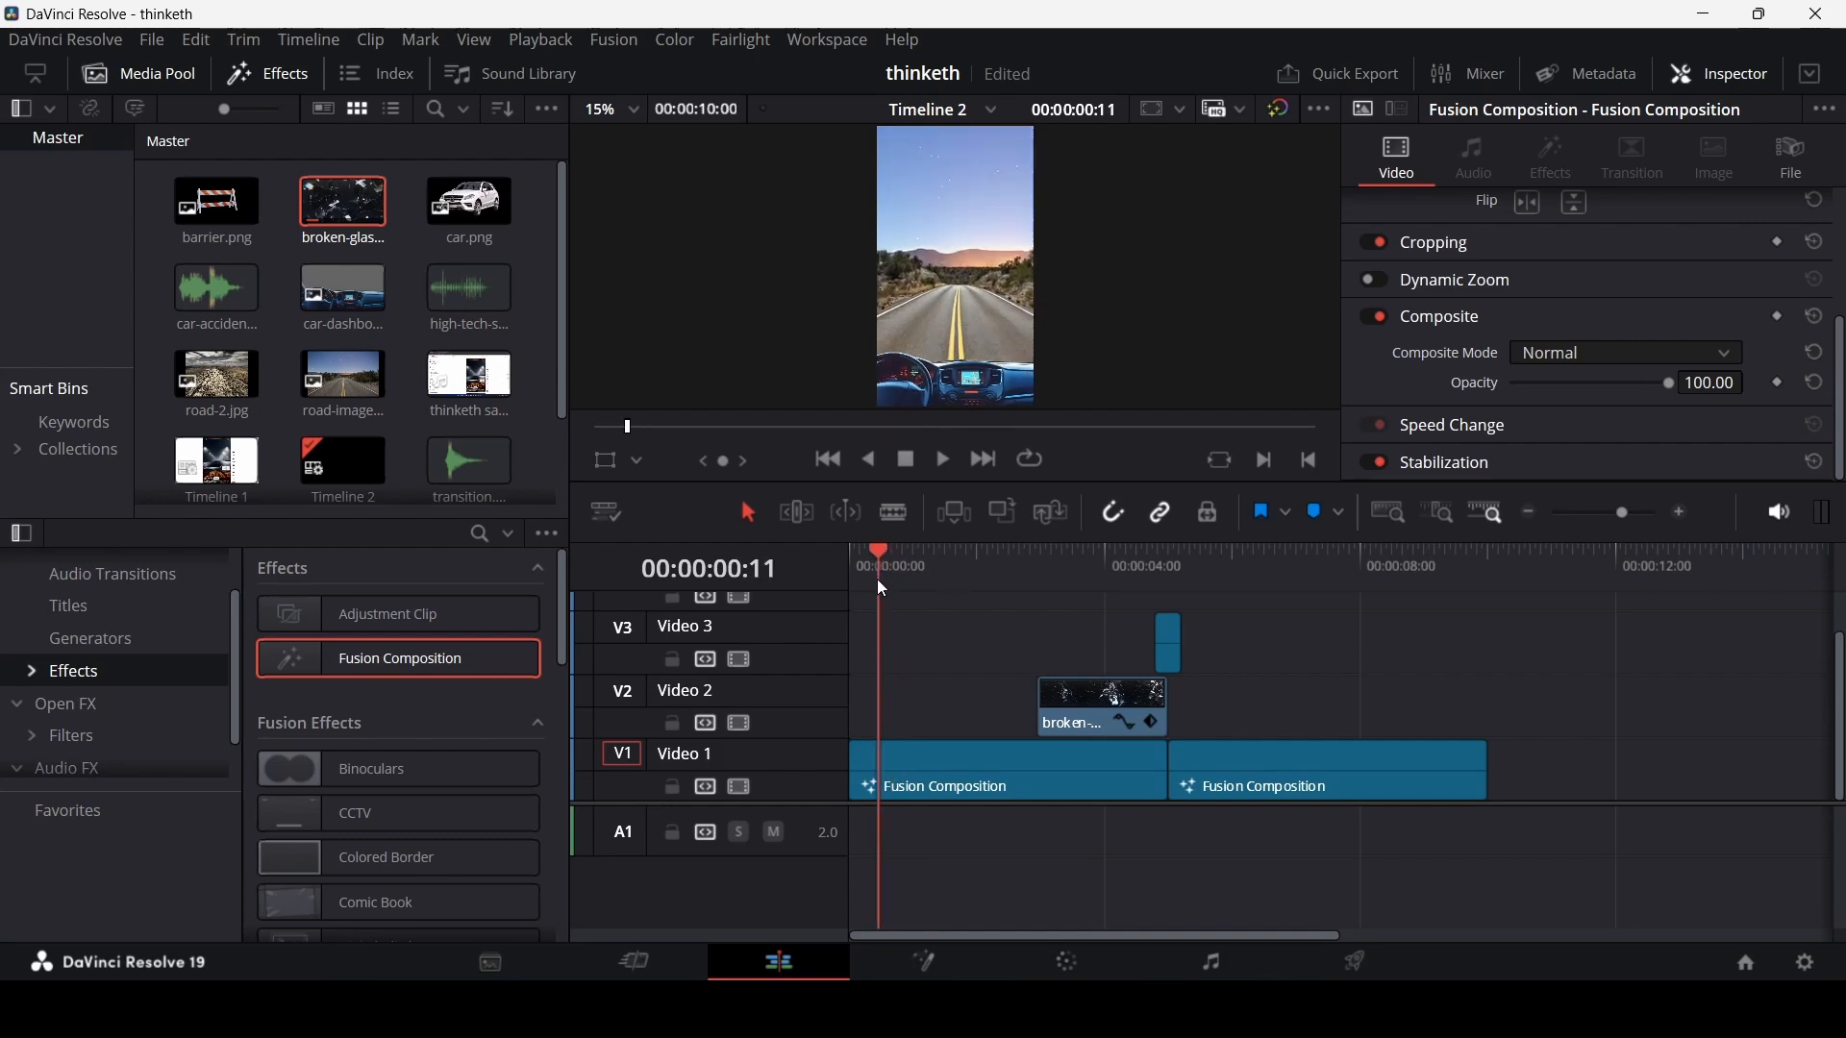
{"action": "scroll", "coordinate": [551, 341], "scroll_direction": "down", "scroll_amount": 2}
{"action": "left_click", "coordinate": [475, 359]}
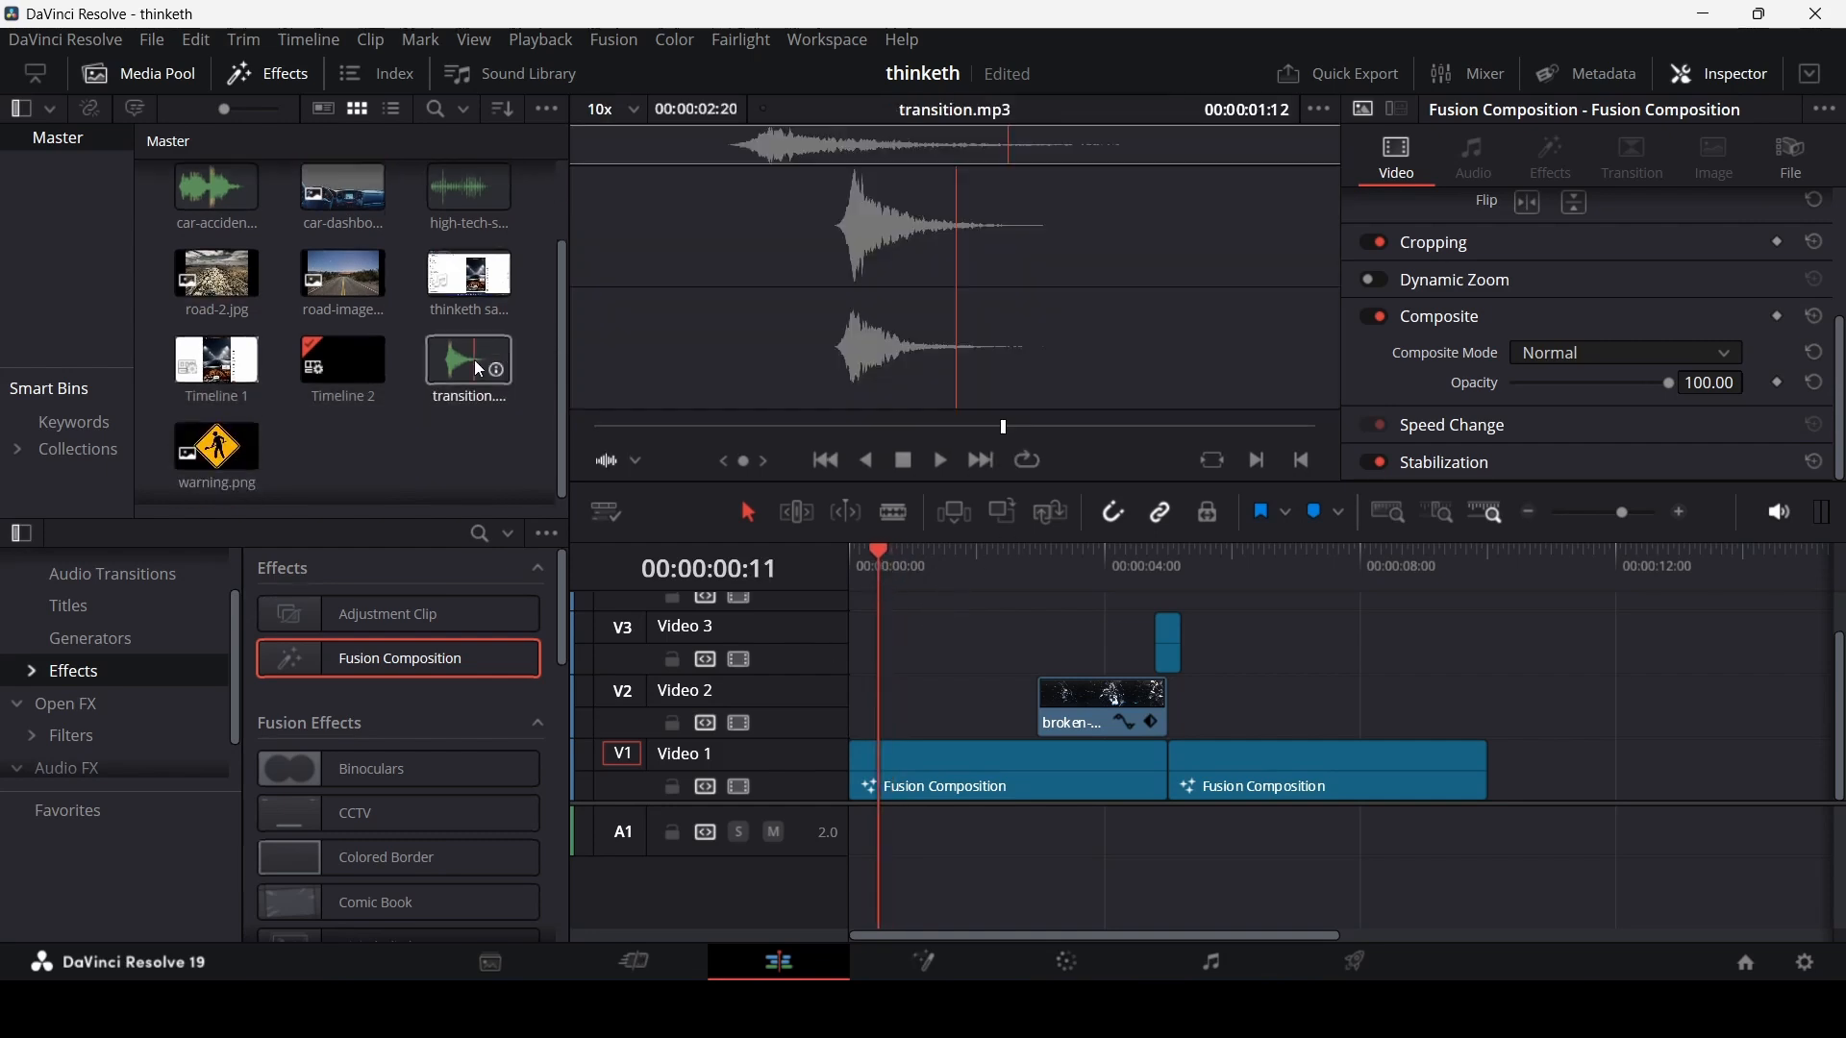
{"action": "left_click_drag", "start_coordinate": [475, 359], "coordinate": [1097, 848]}
{"action": "scroll", "coordinate": [965, 846], "scroll_direction": "up", "scroll_amount": 4}
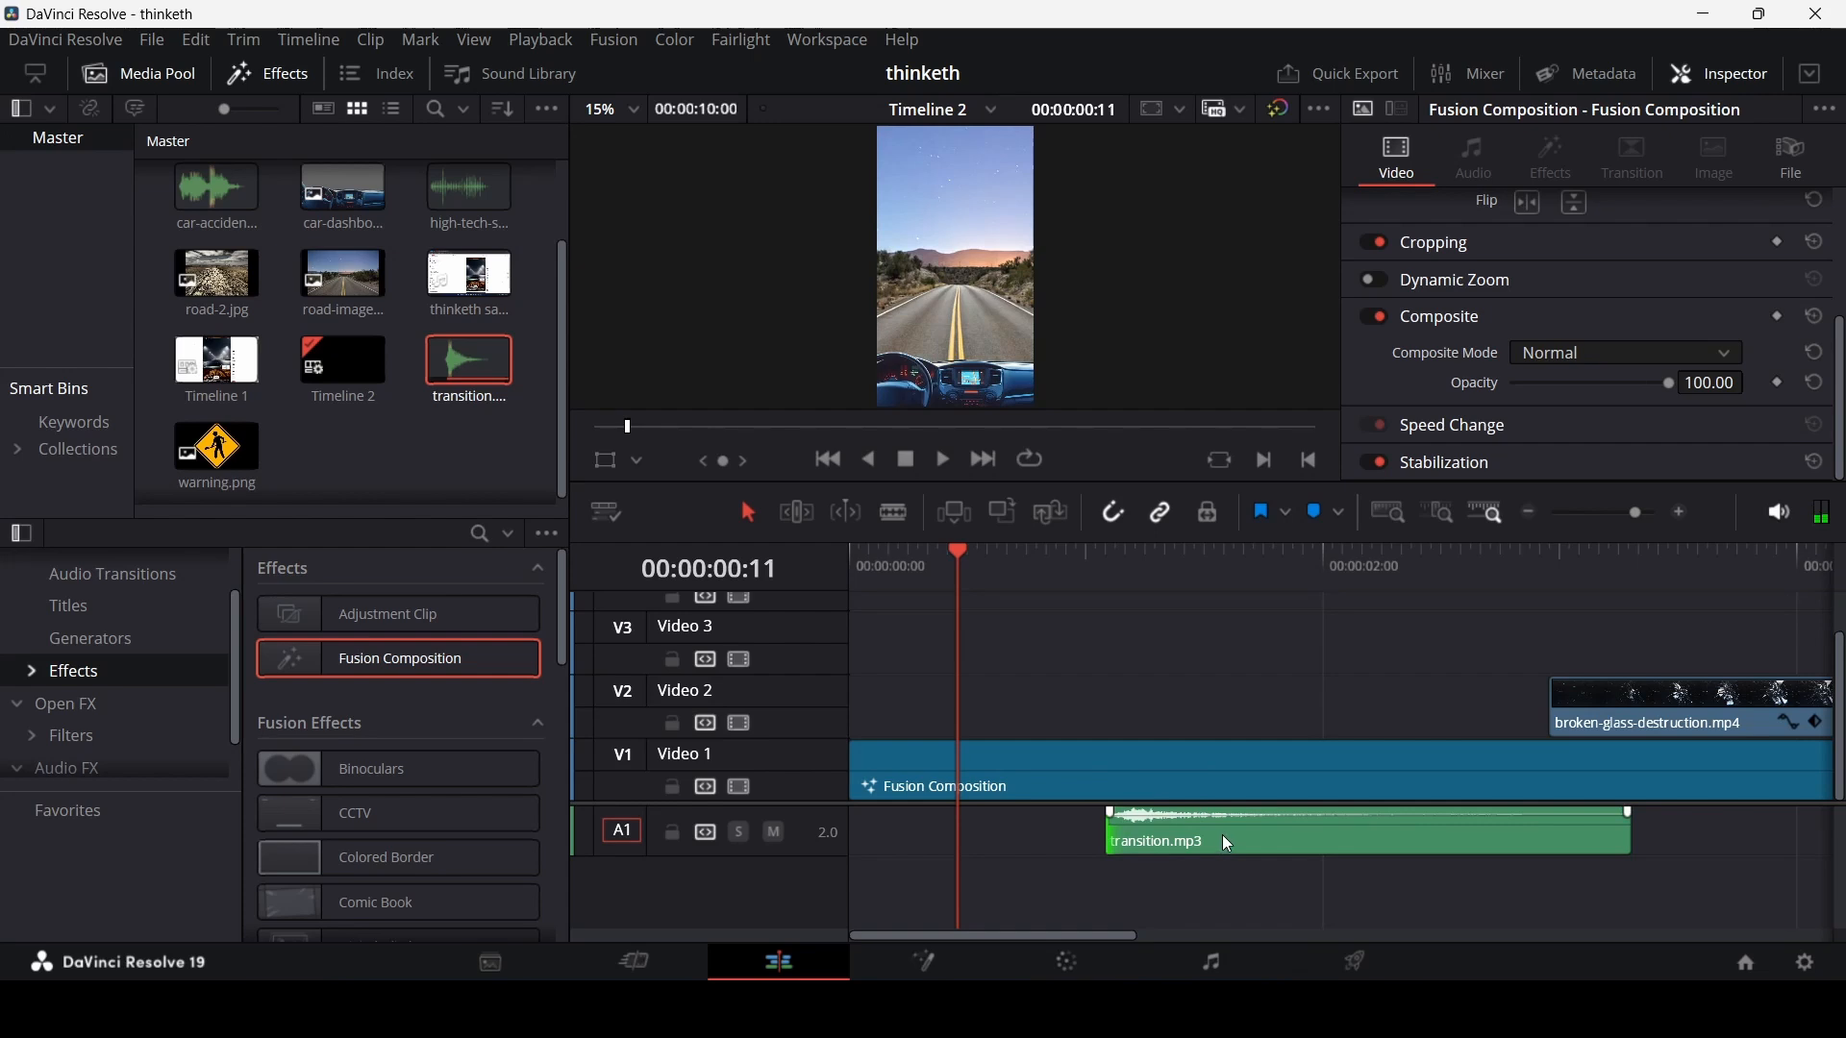
{"action": "left_click_drag", "start_coordinate": [1221, 835], "coordinate": [1079, 835]}
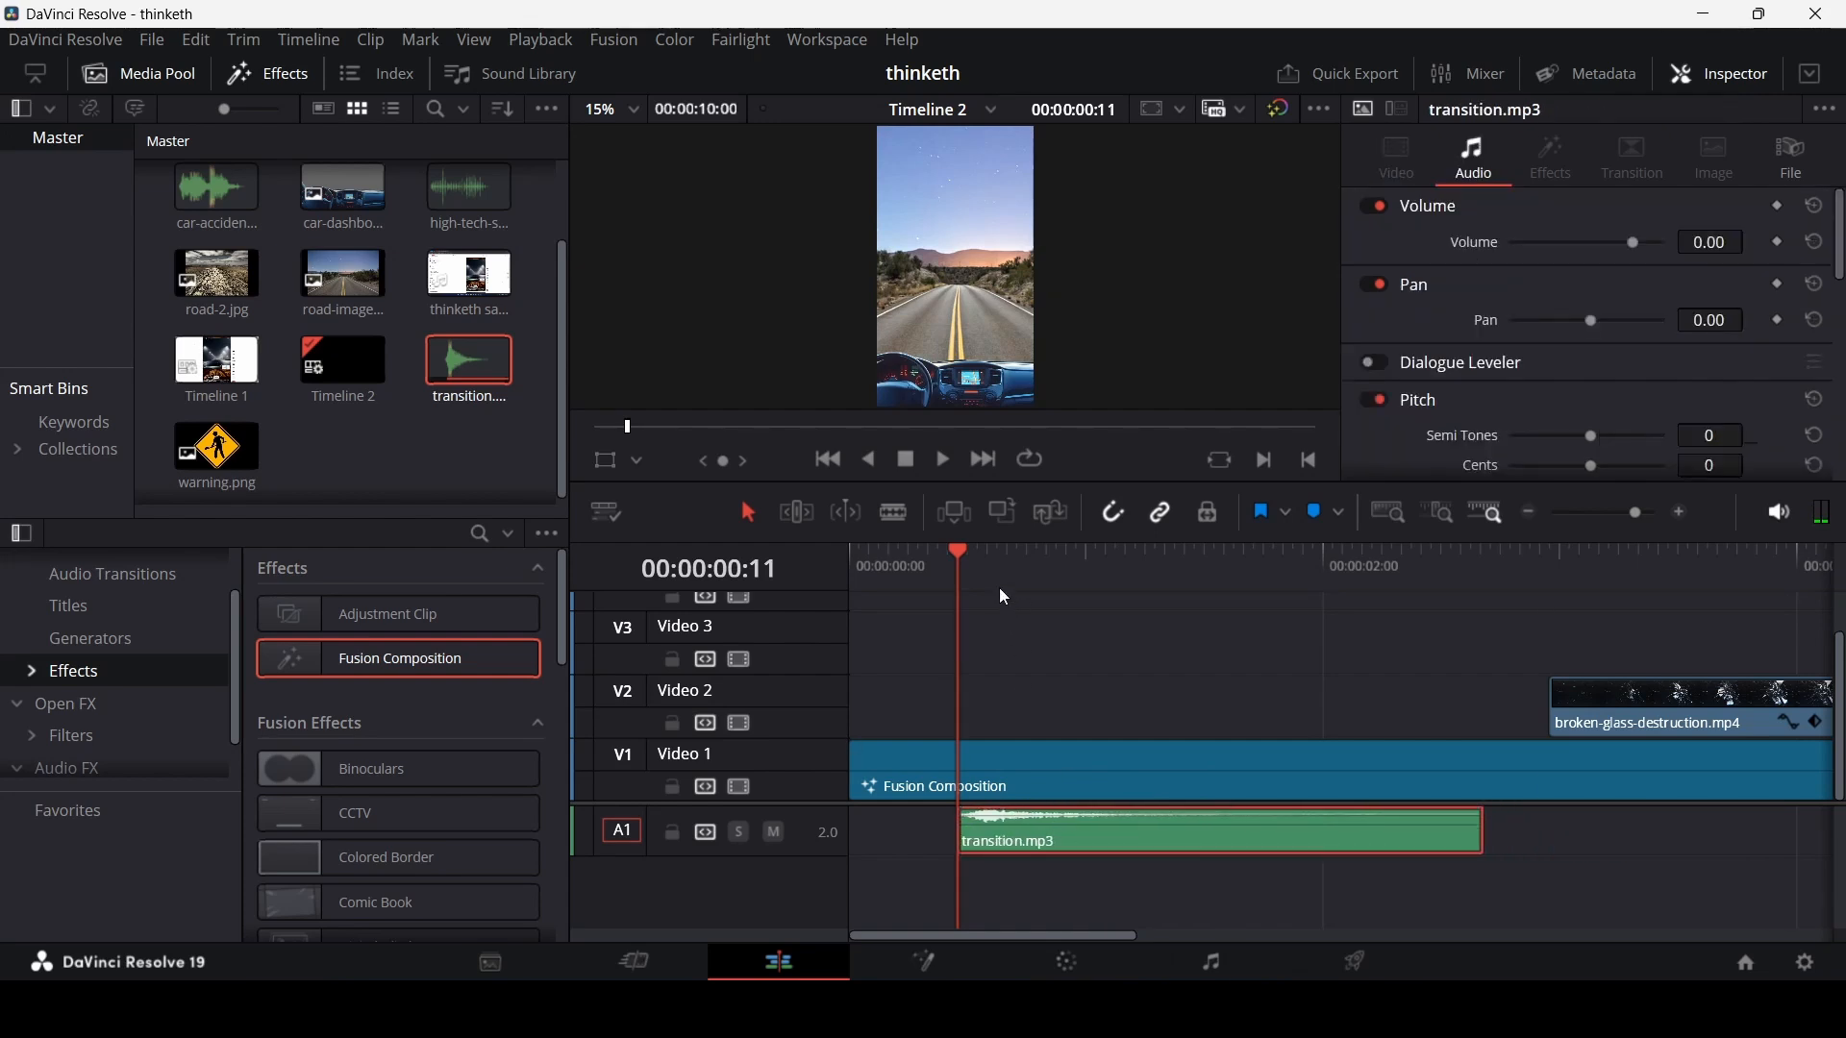
- Play the opening from before the transition sound to check its timing against the picture
{"action": "mouse_move", "coordinate": [957, 574]}
{"action": "left_mouse_down"}
{"action": "mouse_move", "coordinate": [926, 585]}
{"action": "mouse_move", "coordinate": [942, 582]}
{"action": "left_mouse_up"}
{"action": "left_click", "coordinate": [1024, 631]}
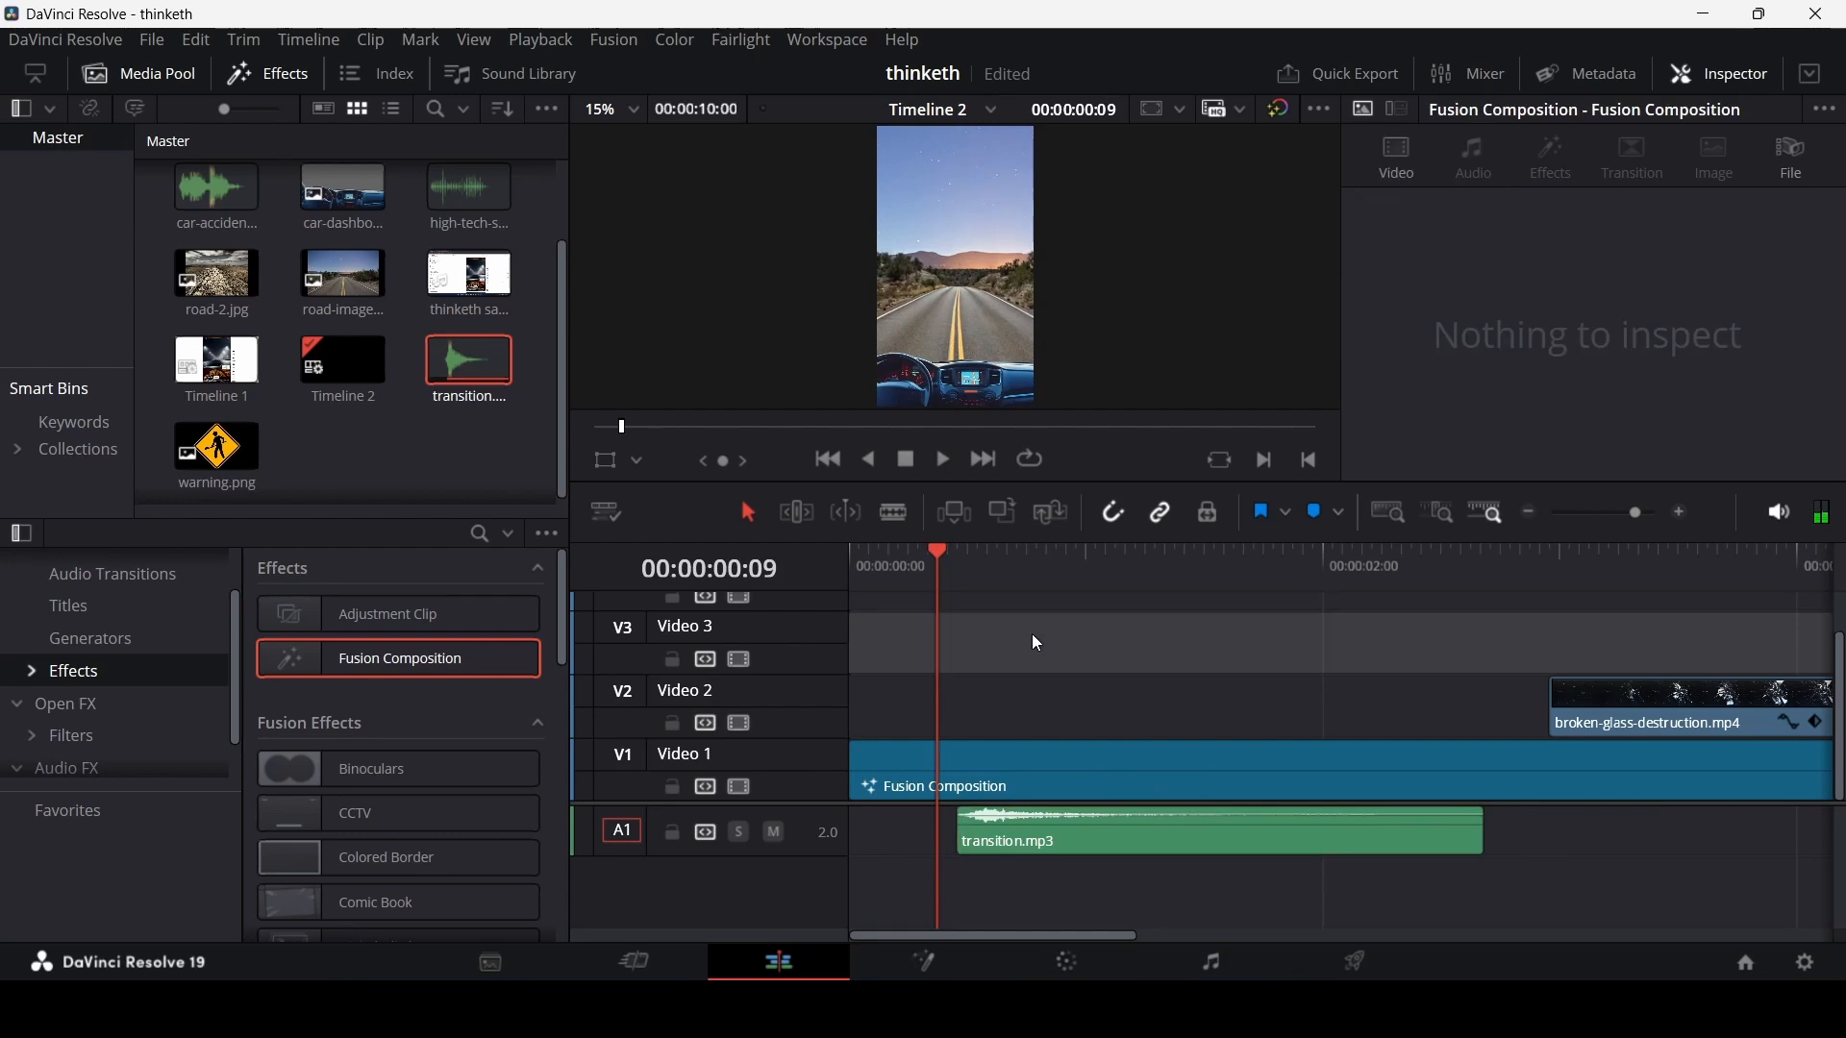
{"action": "key", "text": "space"}
{"action": "left_click", "coordinate": [872, 575]}
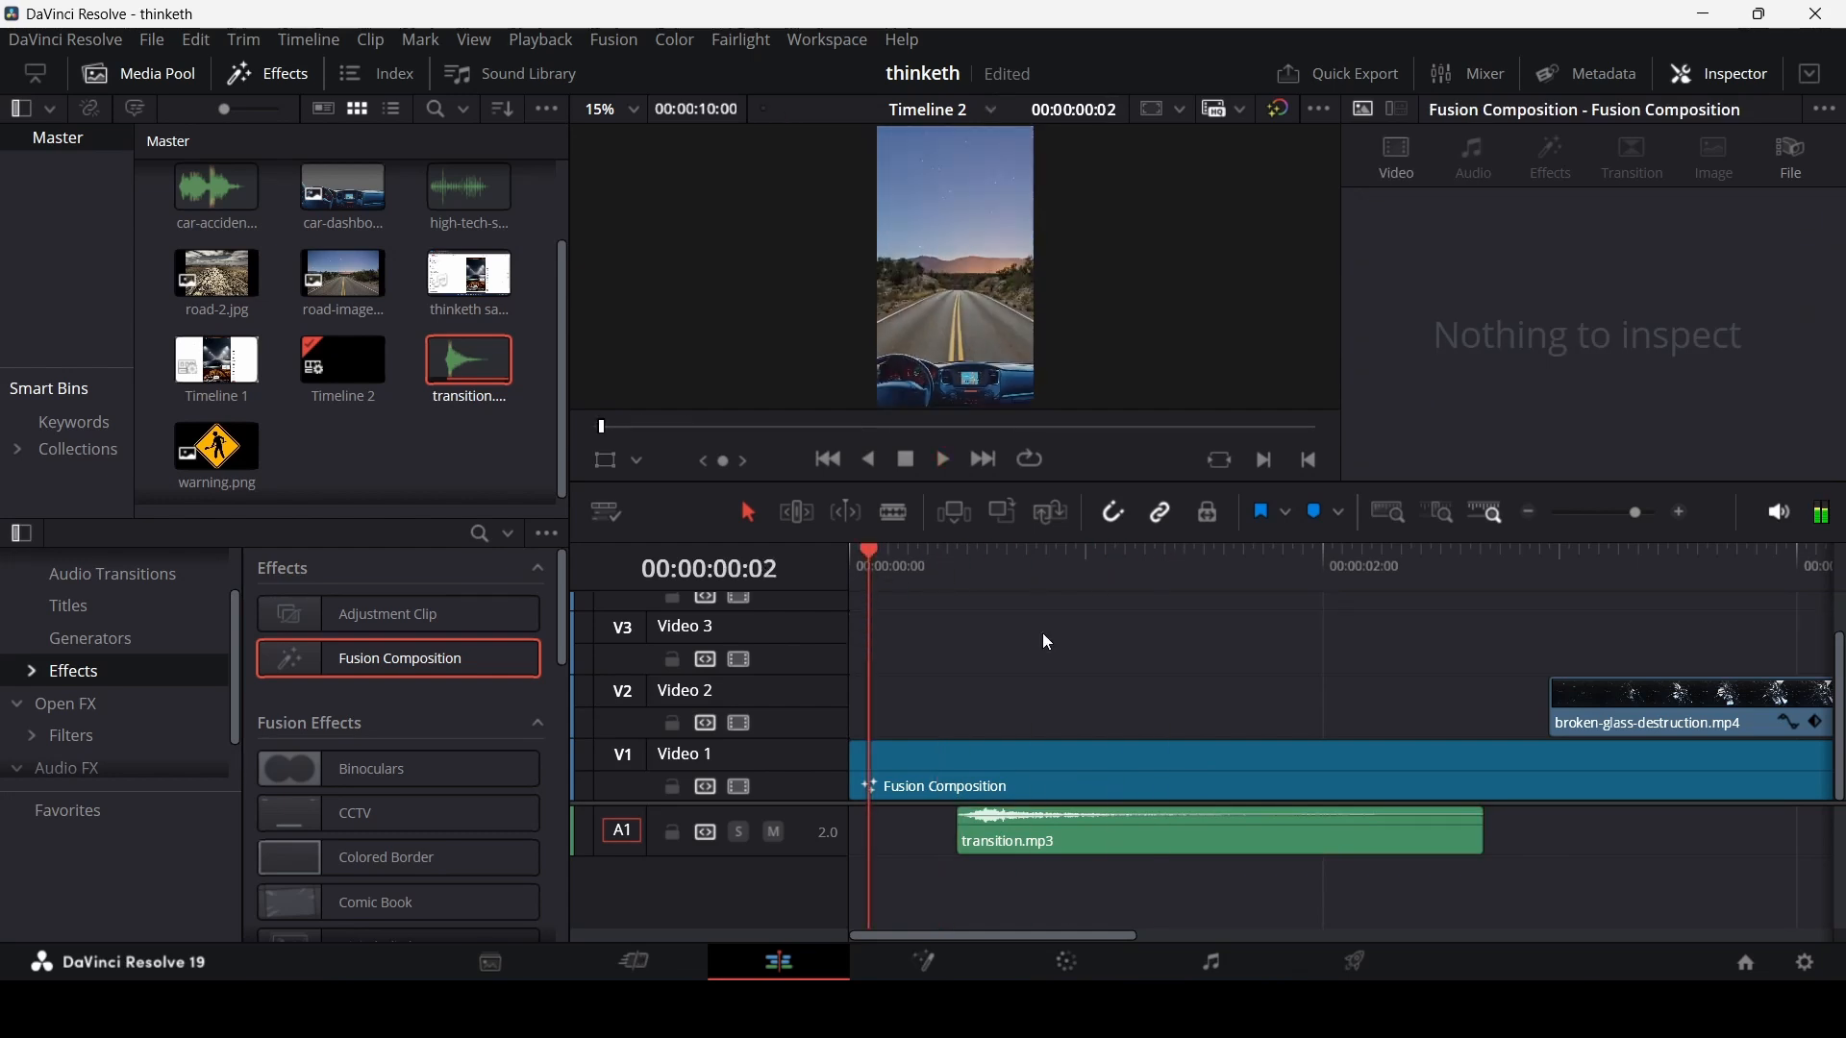
{"action": "key", "text": "space"}
{"action": "key", "text": "space"}
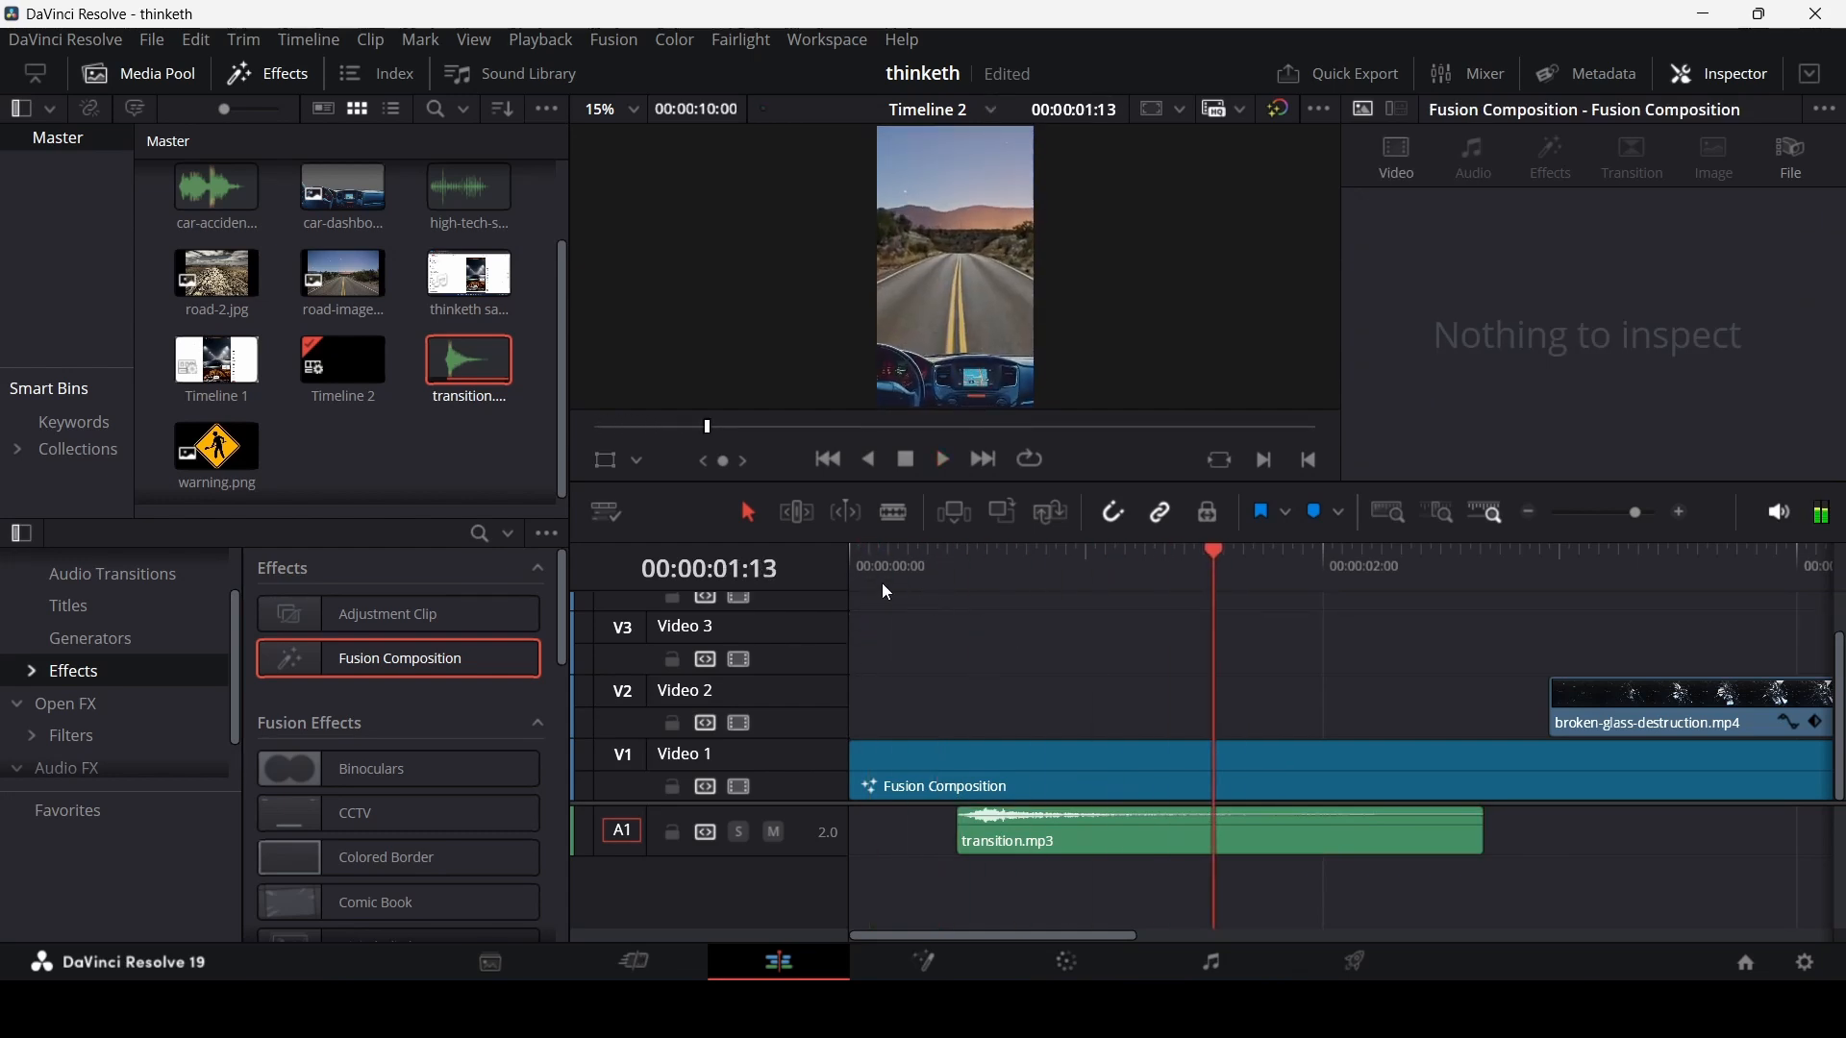
{"action": "left_click", "coordinate": [880, 583]}
- Shift the transition.mp3 clip slightly later and play the opening from the start to check the timing
{"action": "left_click_drag", "start_coordinate": [1039, 837], "coordinate": [1067, 829]}
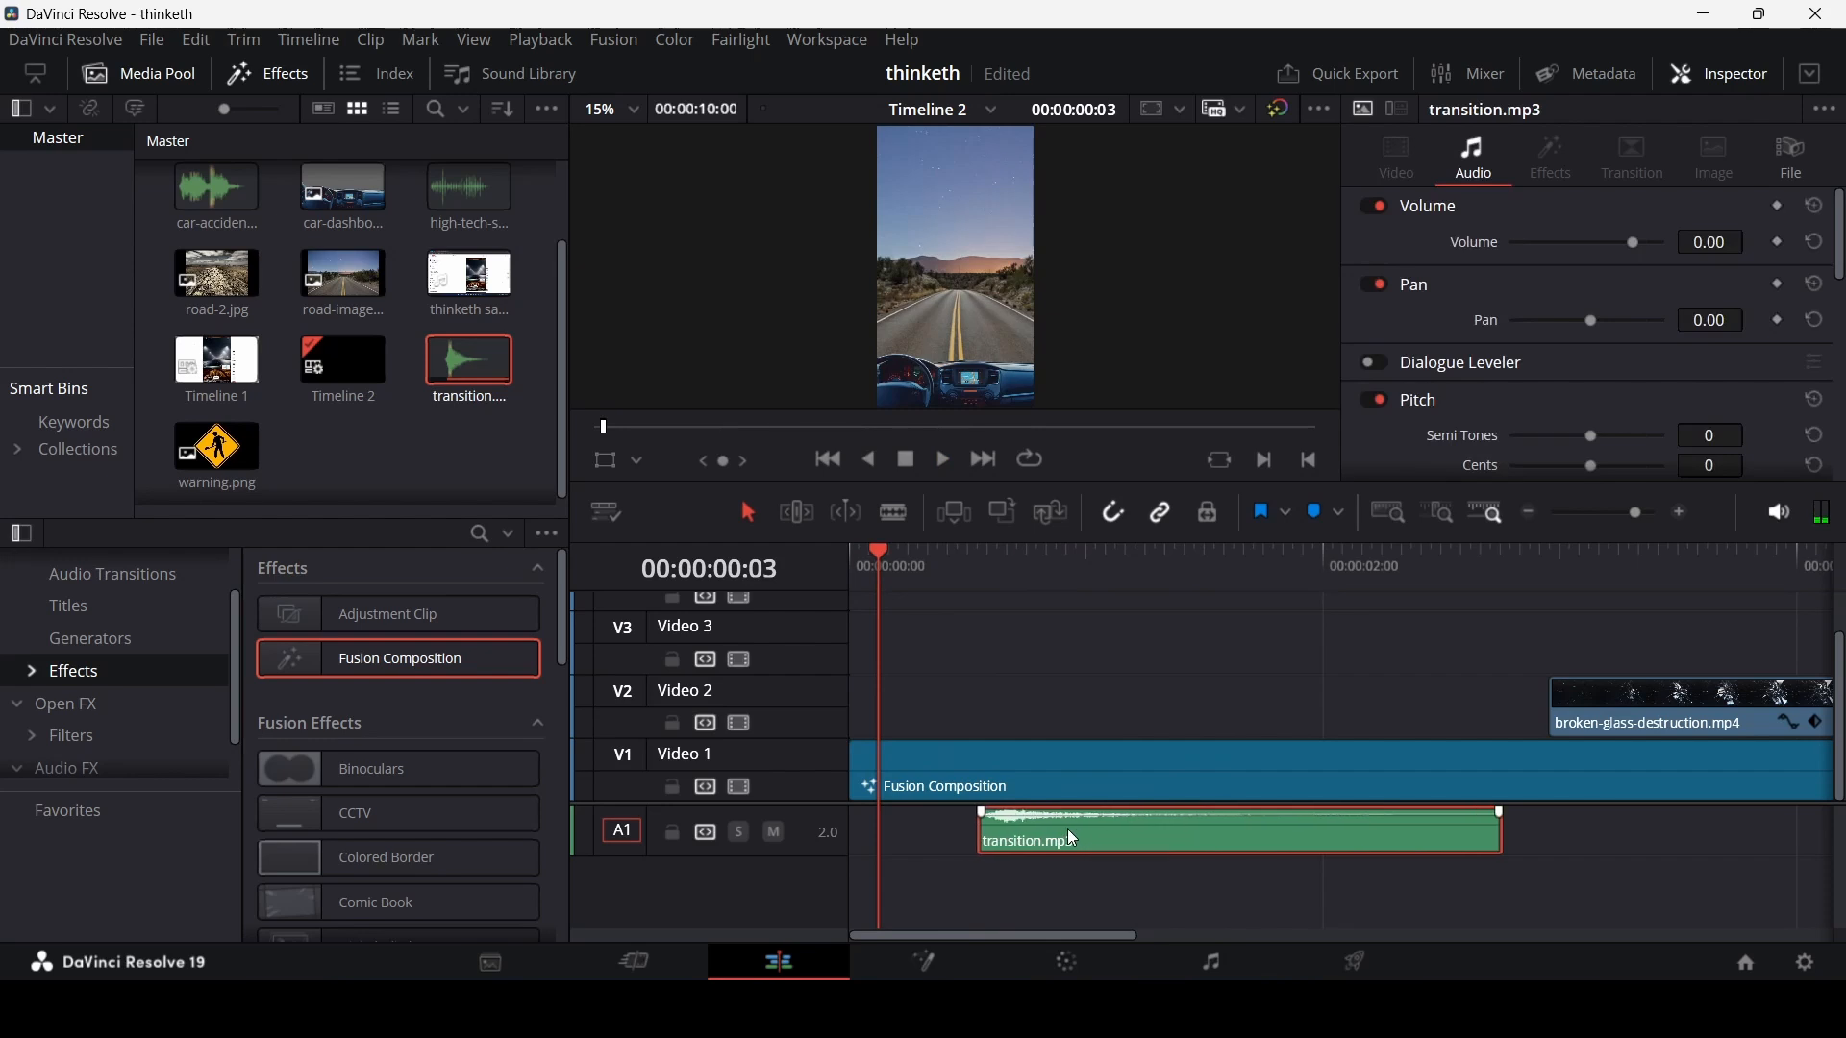
{"action": "left_click", "coordinate": [1104, 658]}
{"action": "key", "text": "space"}
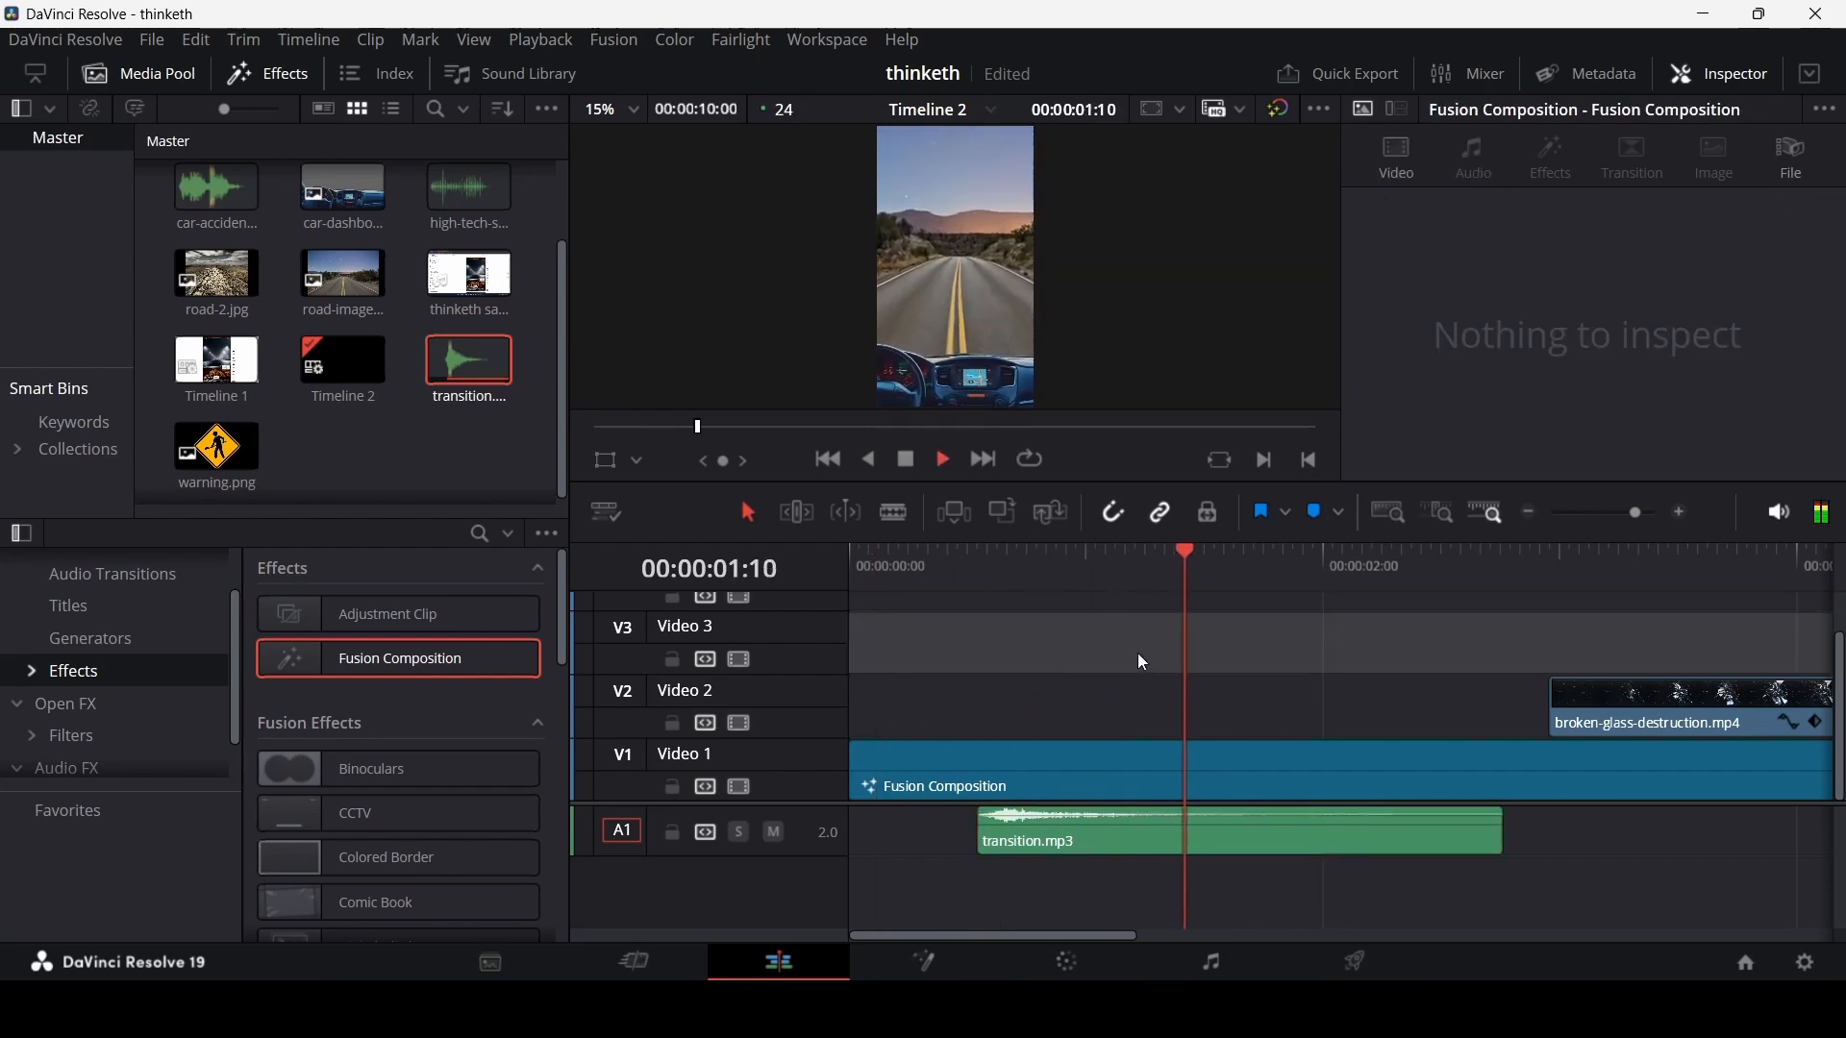
{"action": "key", "text": "space"}
{"action": "left_click", "coordinate": [858, 584]}
{"action": "left_click", "coordinate": [1010, 648]}
{"action": "key", "text": "space"}
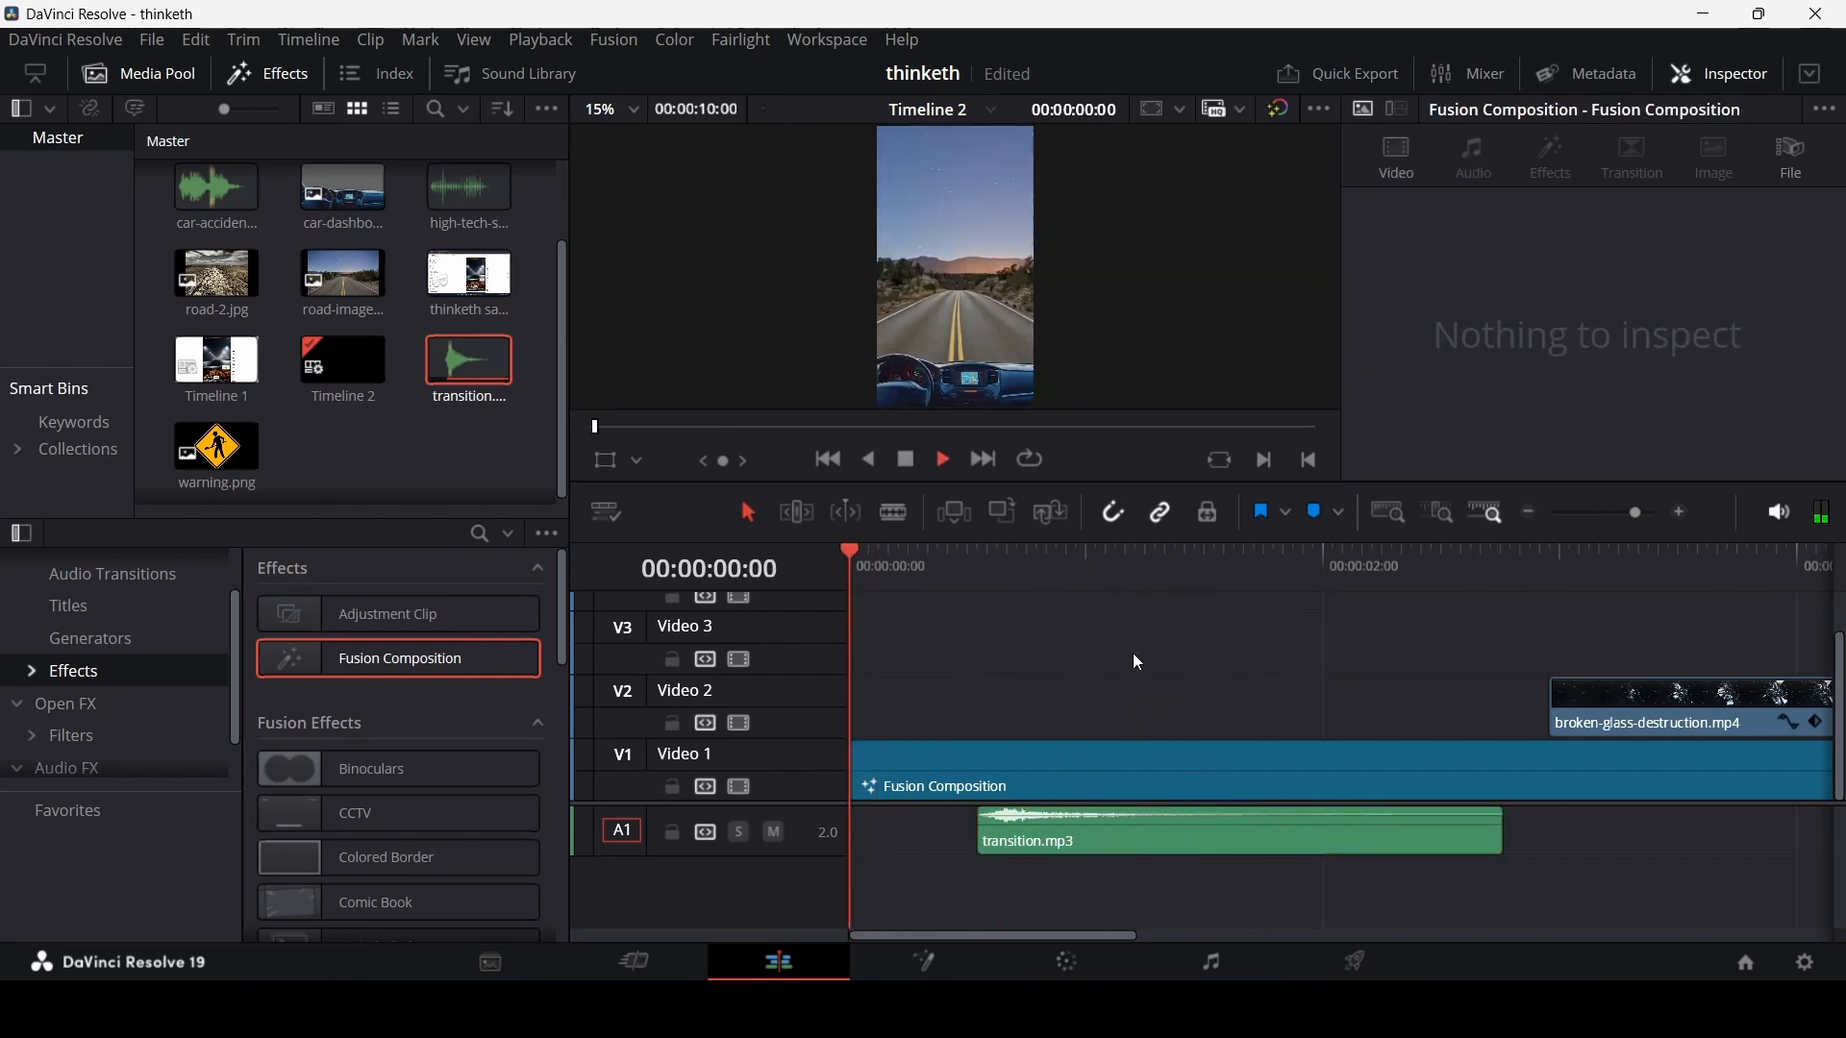
{"action": "key", "text": "space"}
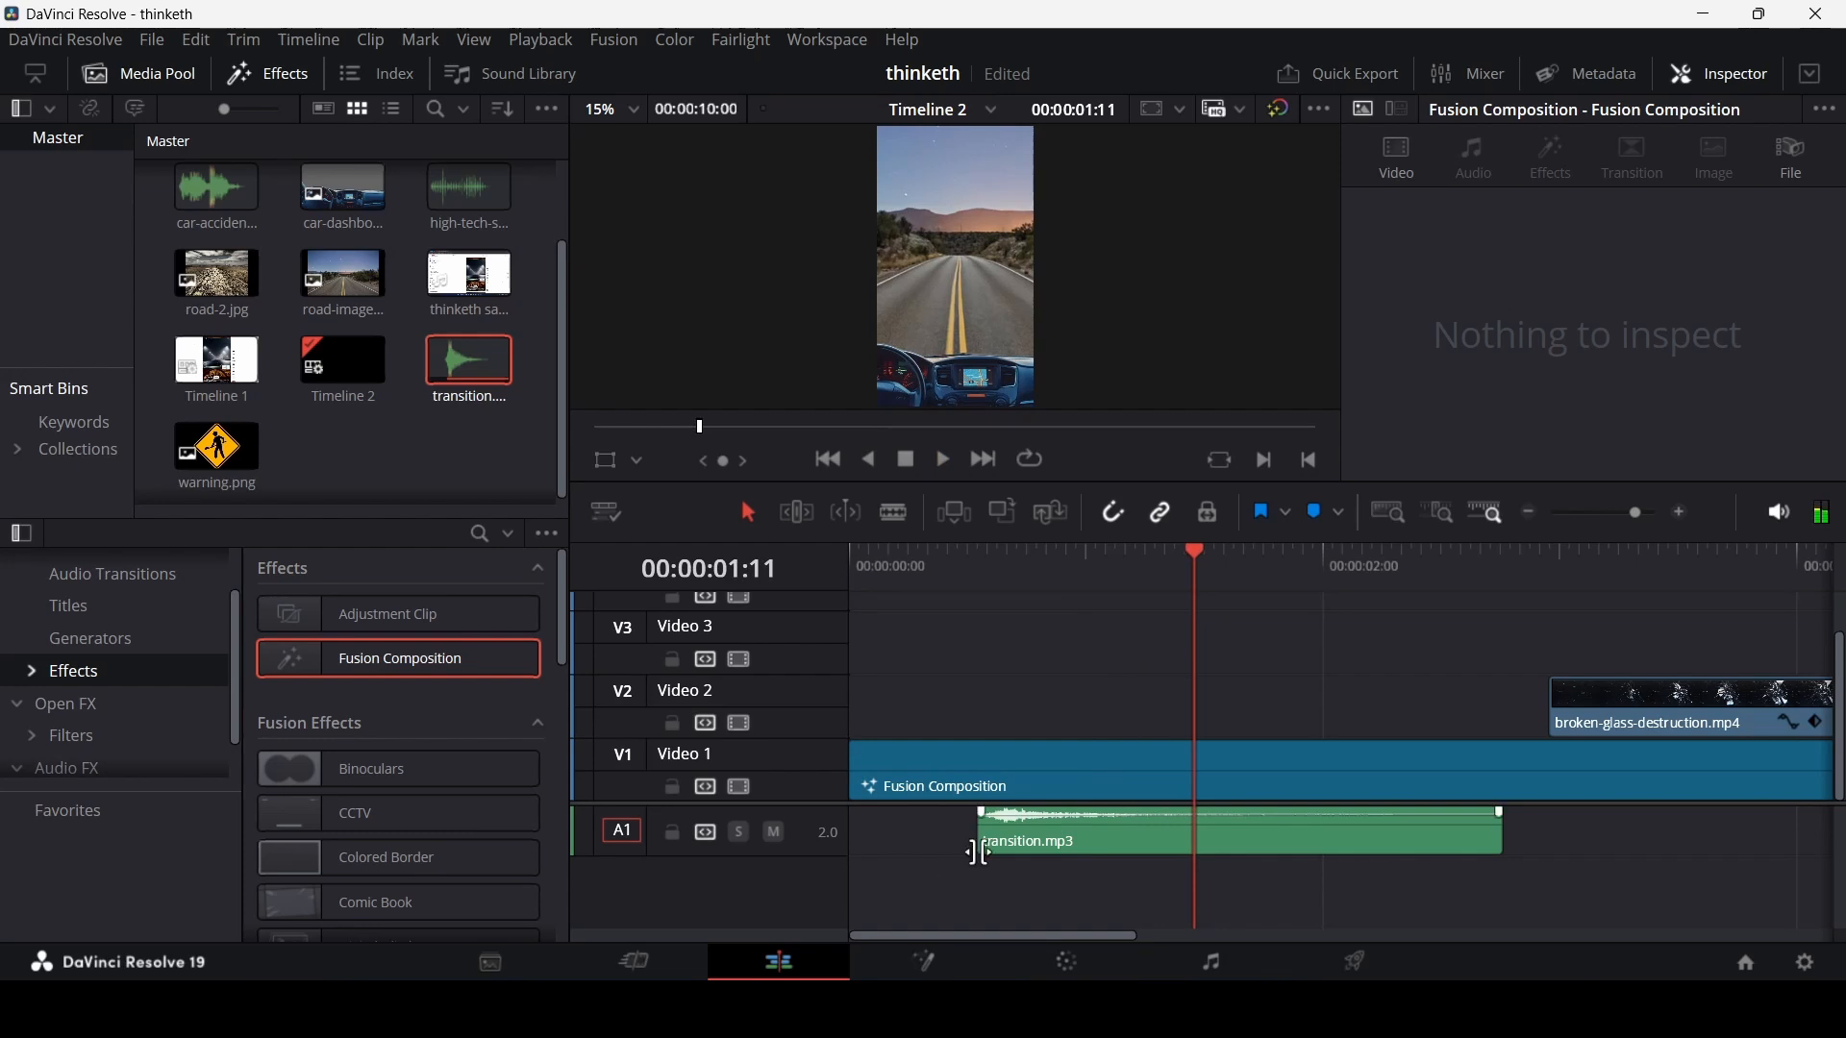
- Extend the beginning of the transition.mp3 clip back to 00:00:00:09 and play the opening again
{"action": "left_click_drag", "start_coordinate": [979, 853], "coordinate": [940, 853]}
{"action": "key", "text": "Home"}
{"action": "key", "text": "space"}
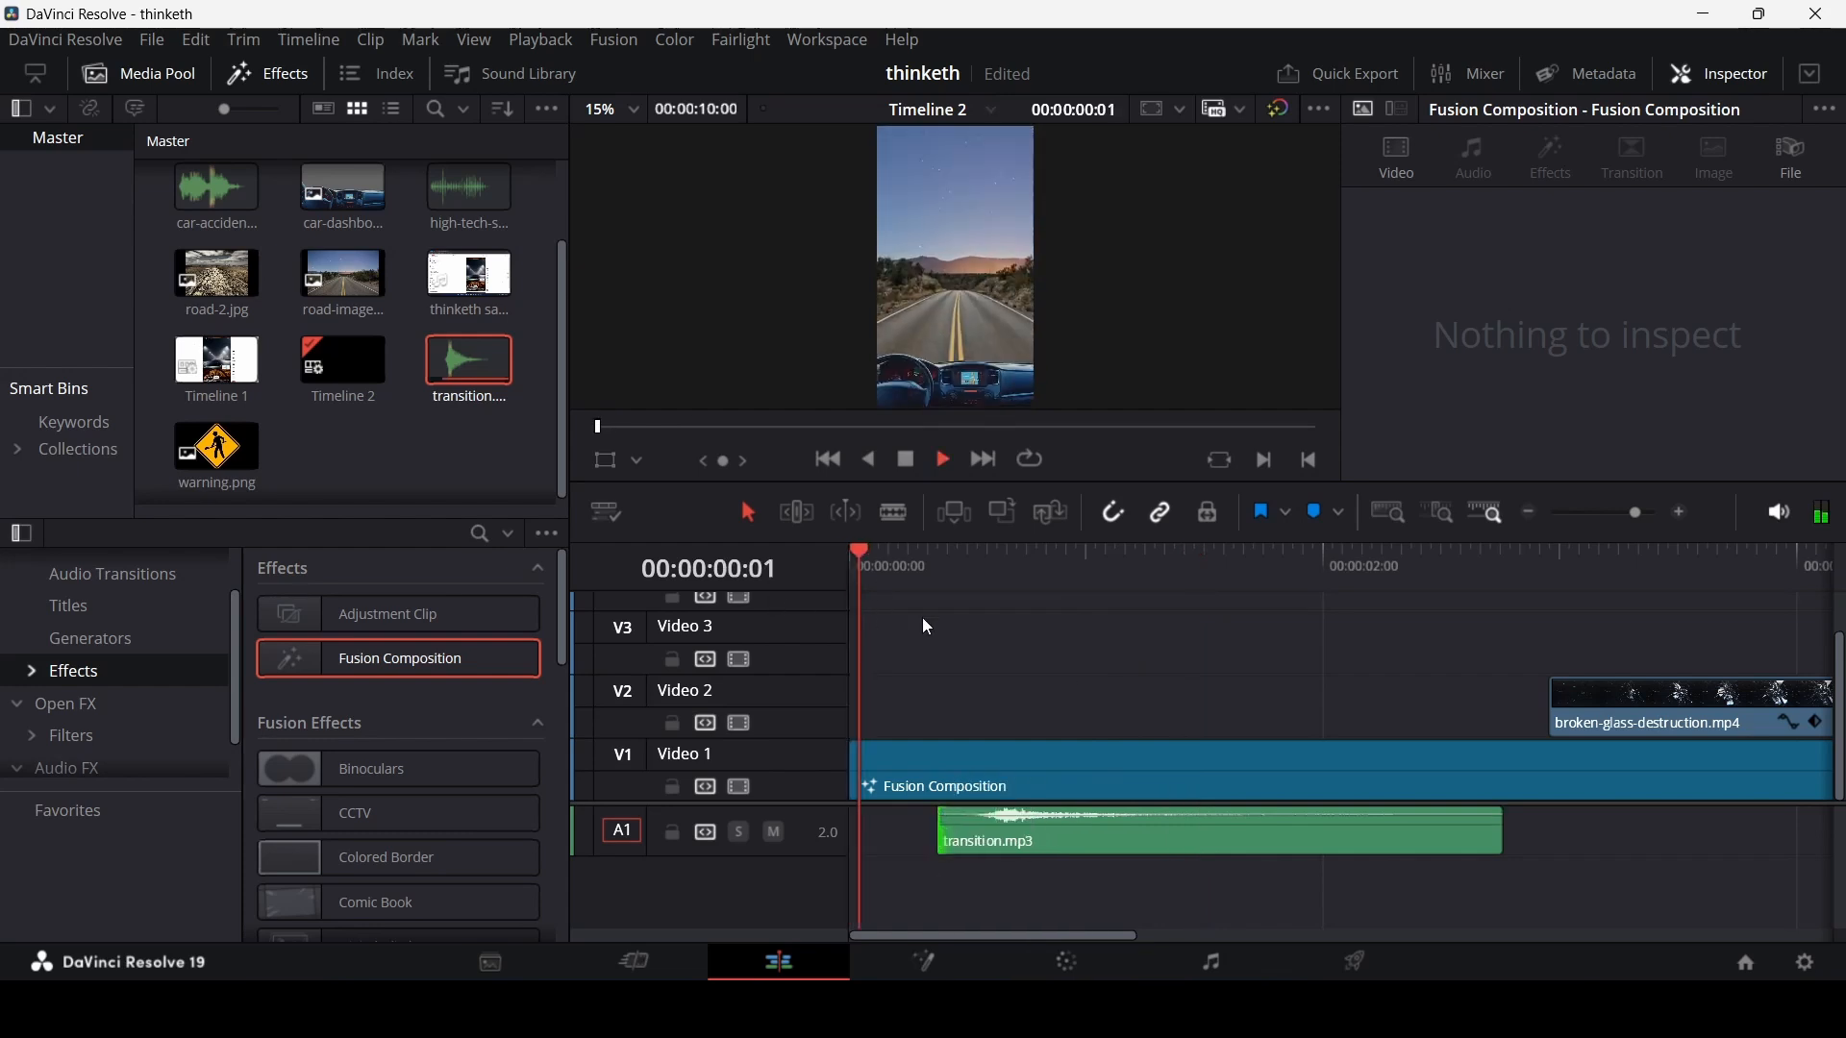
{"action": "left_click", "coordinate": [939, 572]}
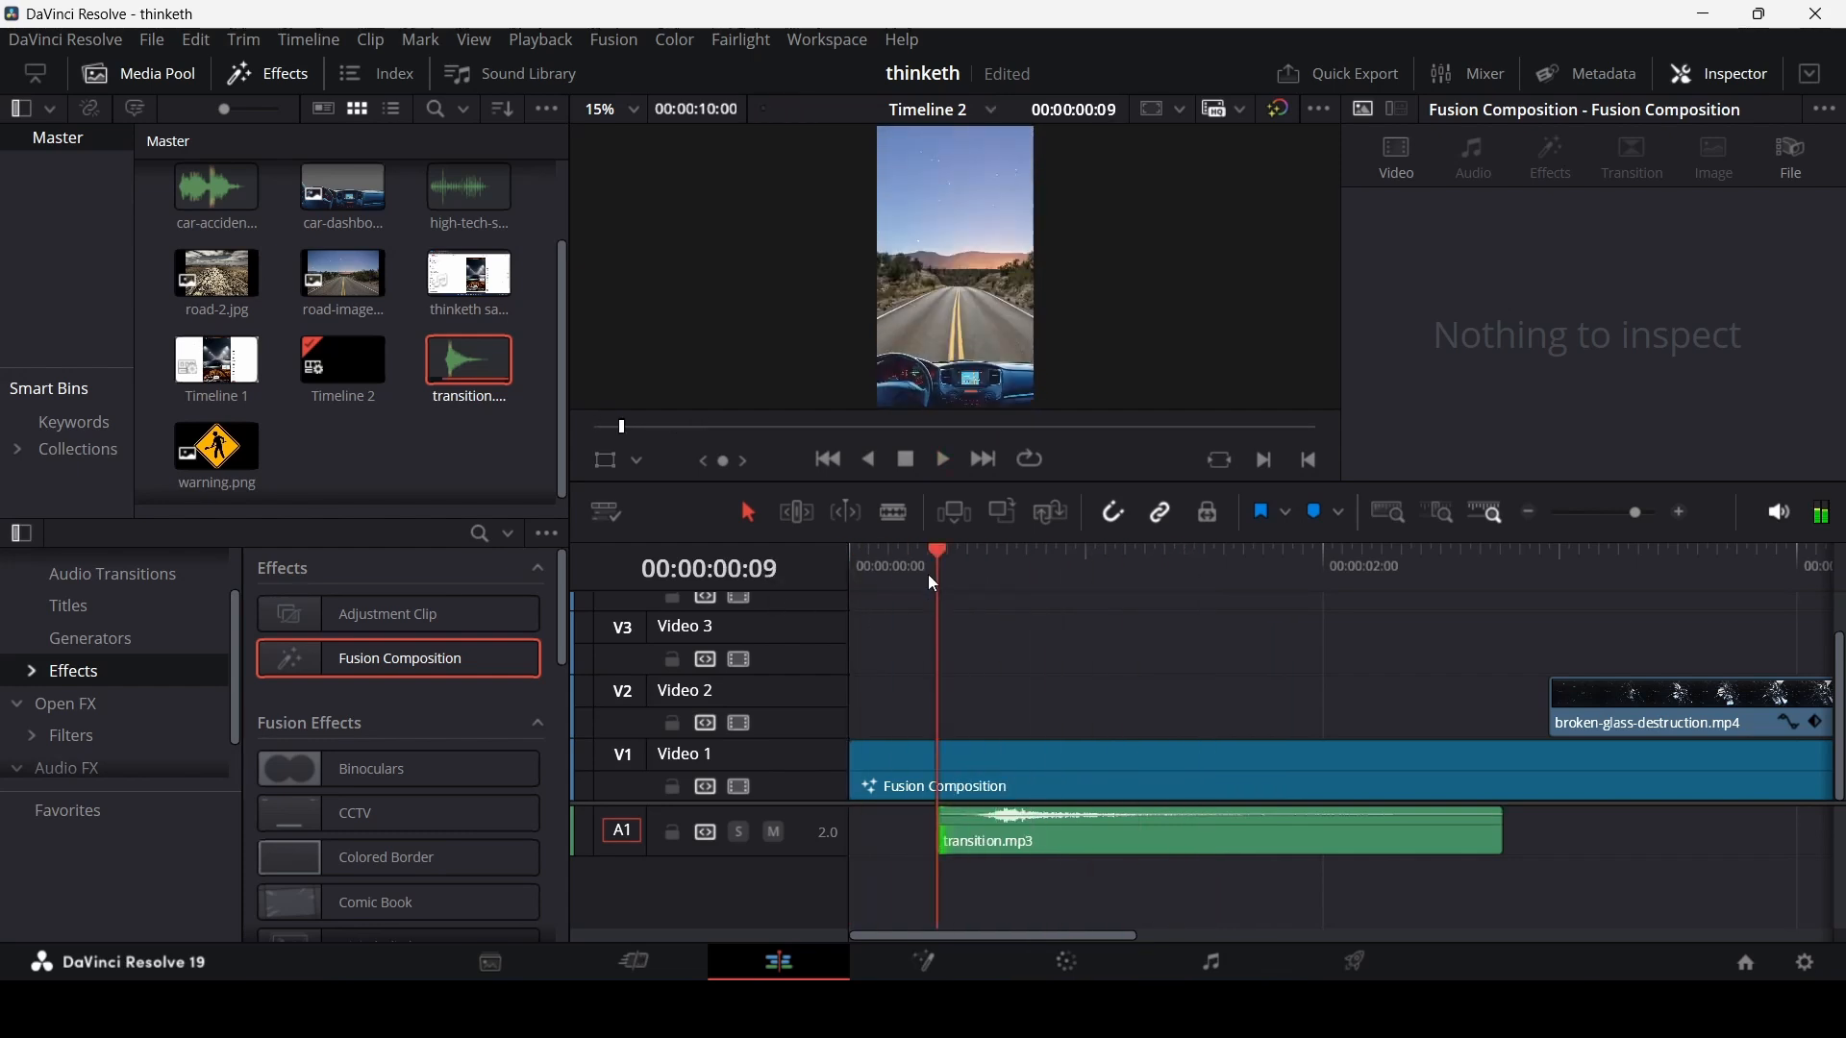
{"action": "key", "text": "space"}
{"action": "key", "text": "space"}
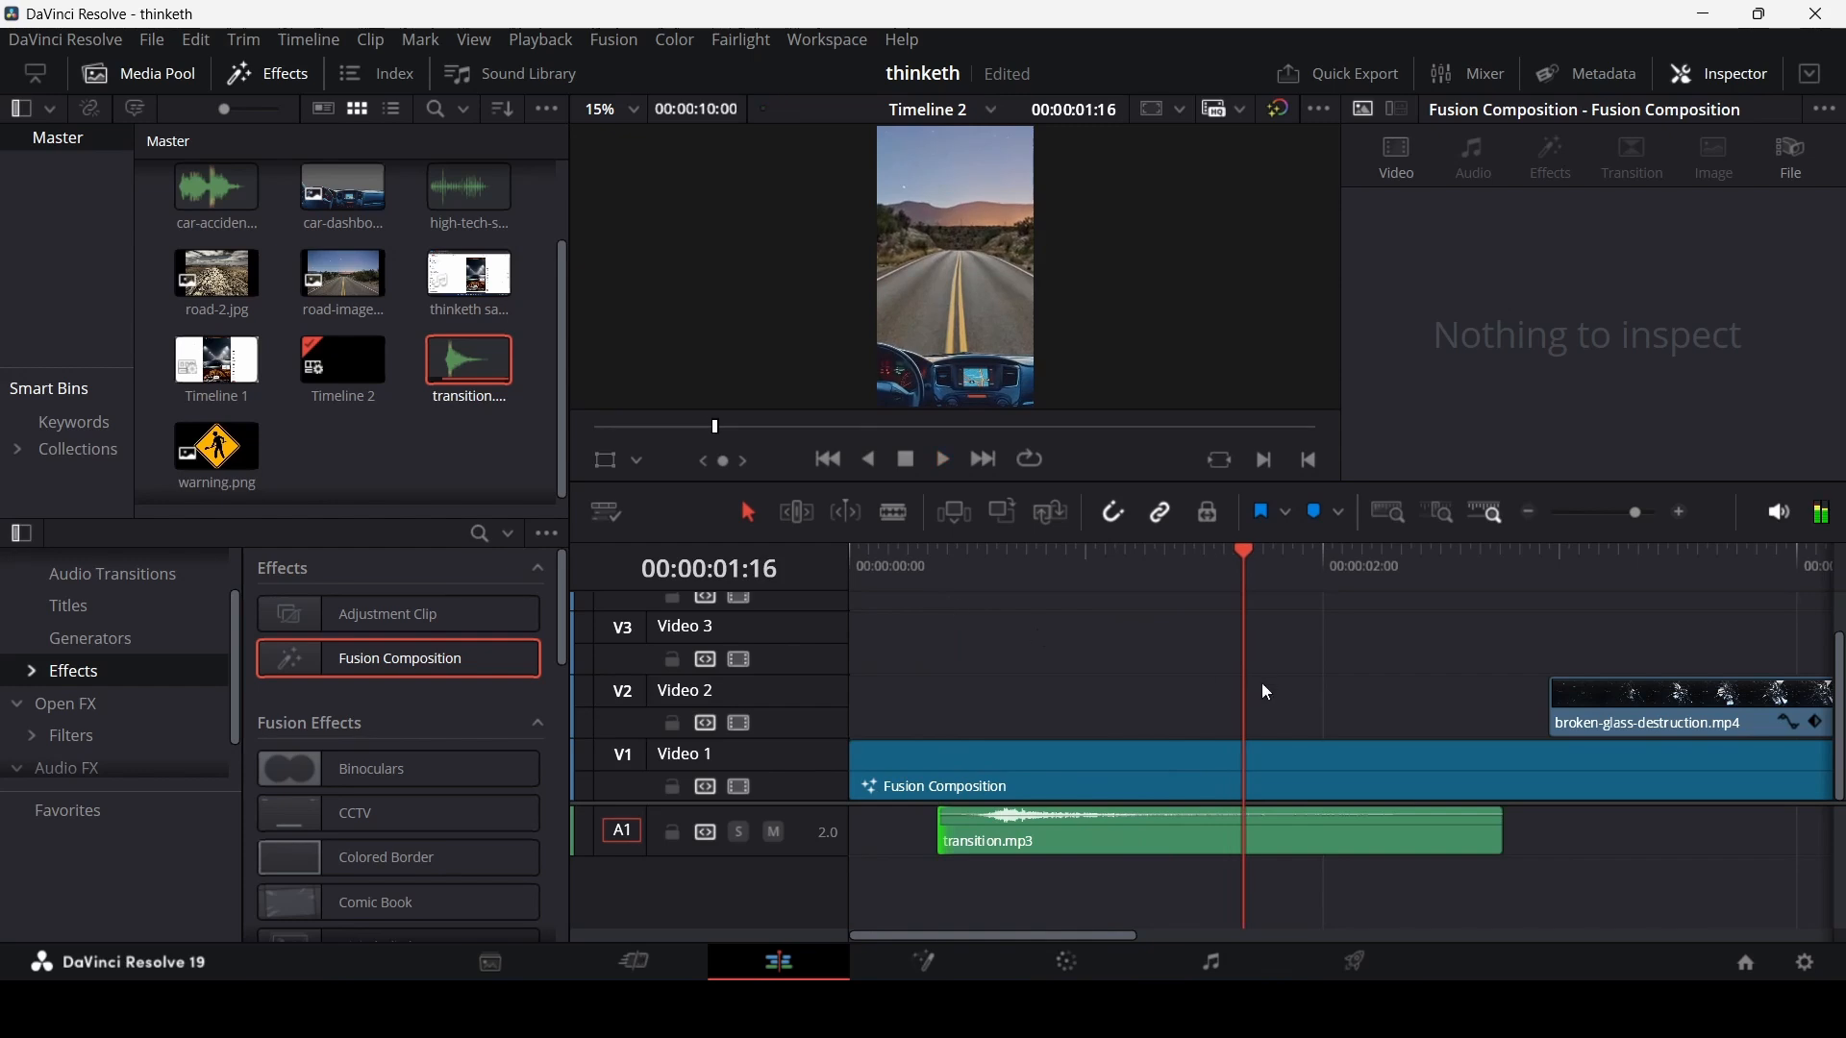
- Lower the transition.mp3 clip's volume to -10 and listen to the opening
{"action": "left_click", "coordinate": [1094, 846]}
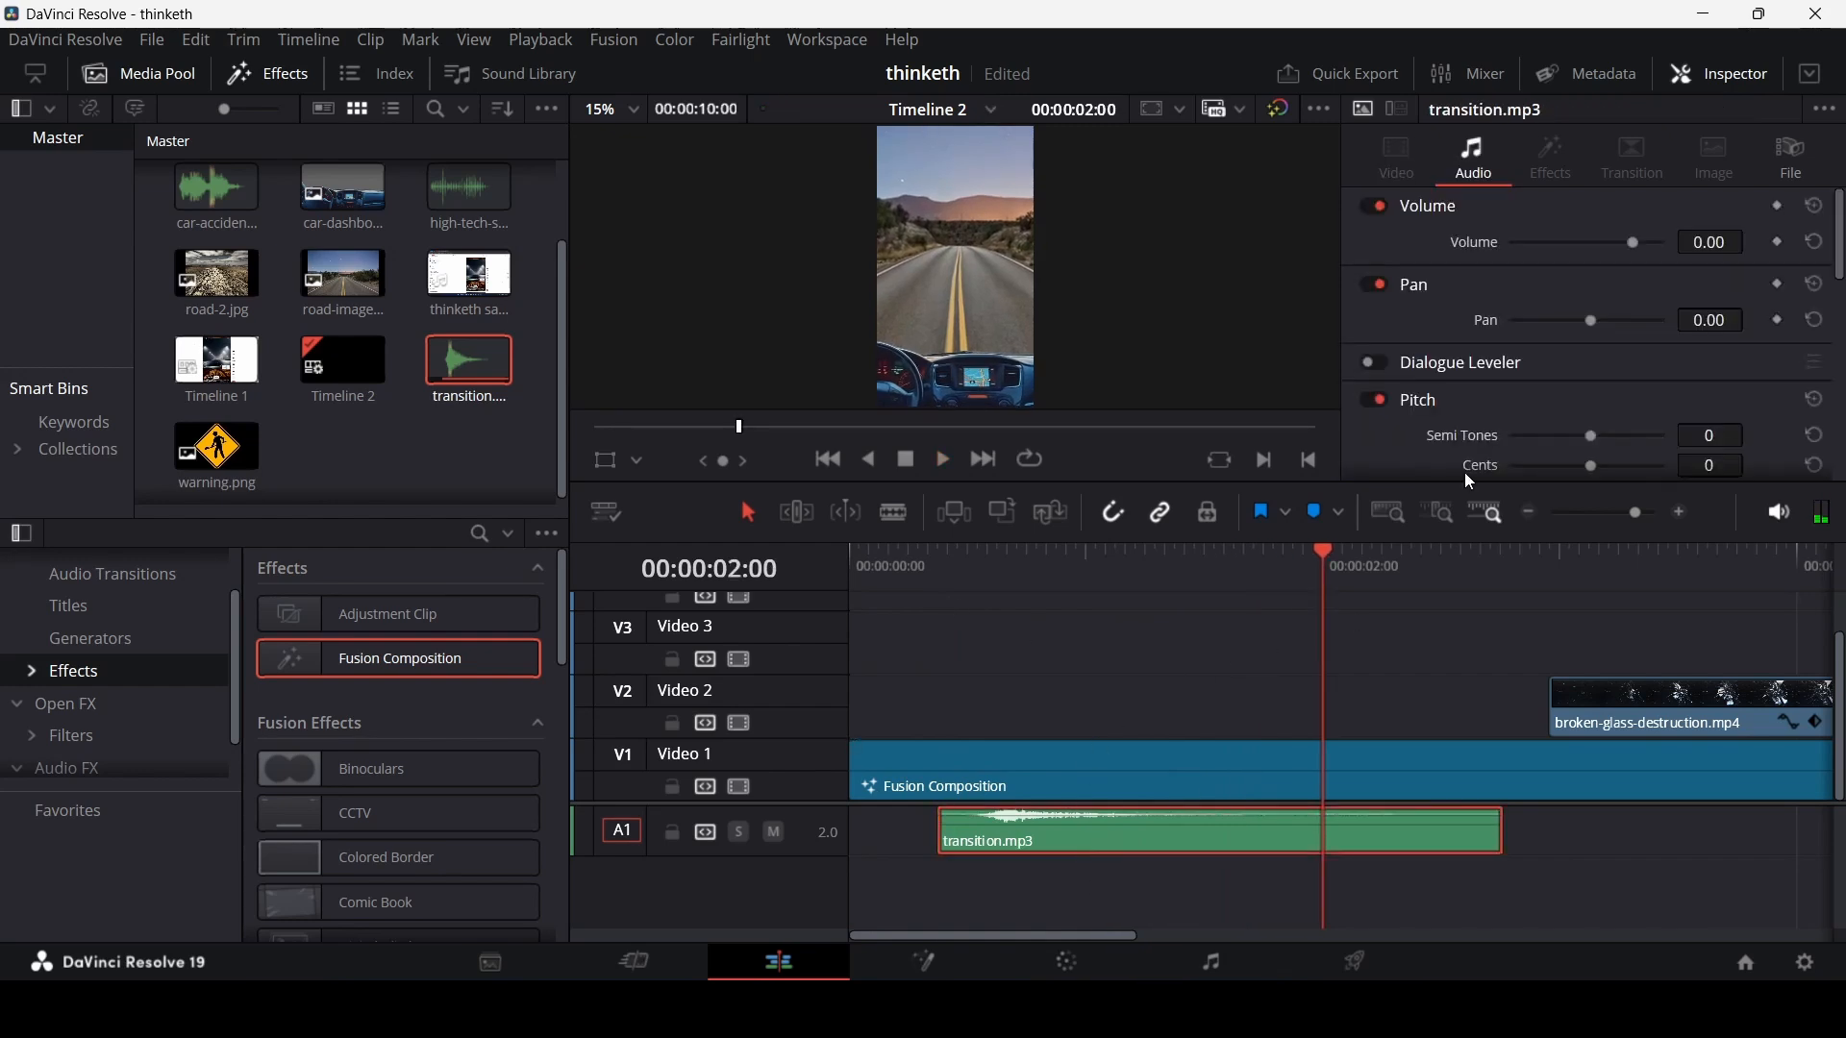
{"action": "left_click", "coordinate": [1712, 243]}
{"action": "key", "text": "BackSpace"}
{"action": "type", "text": "-10"}
{"action": "key", "text": "Return"}
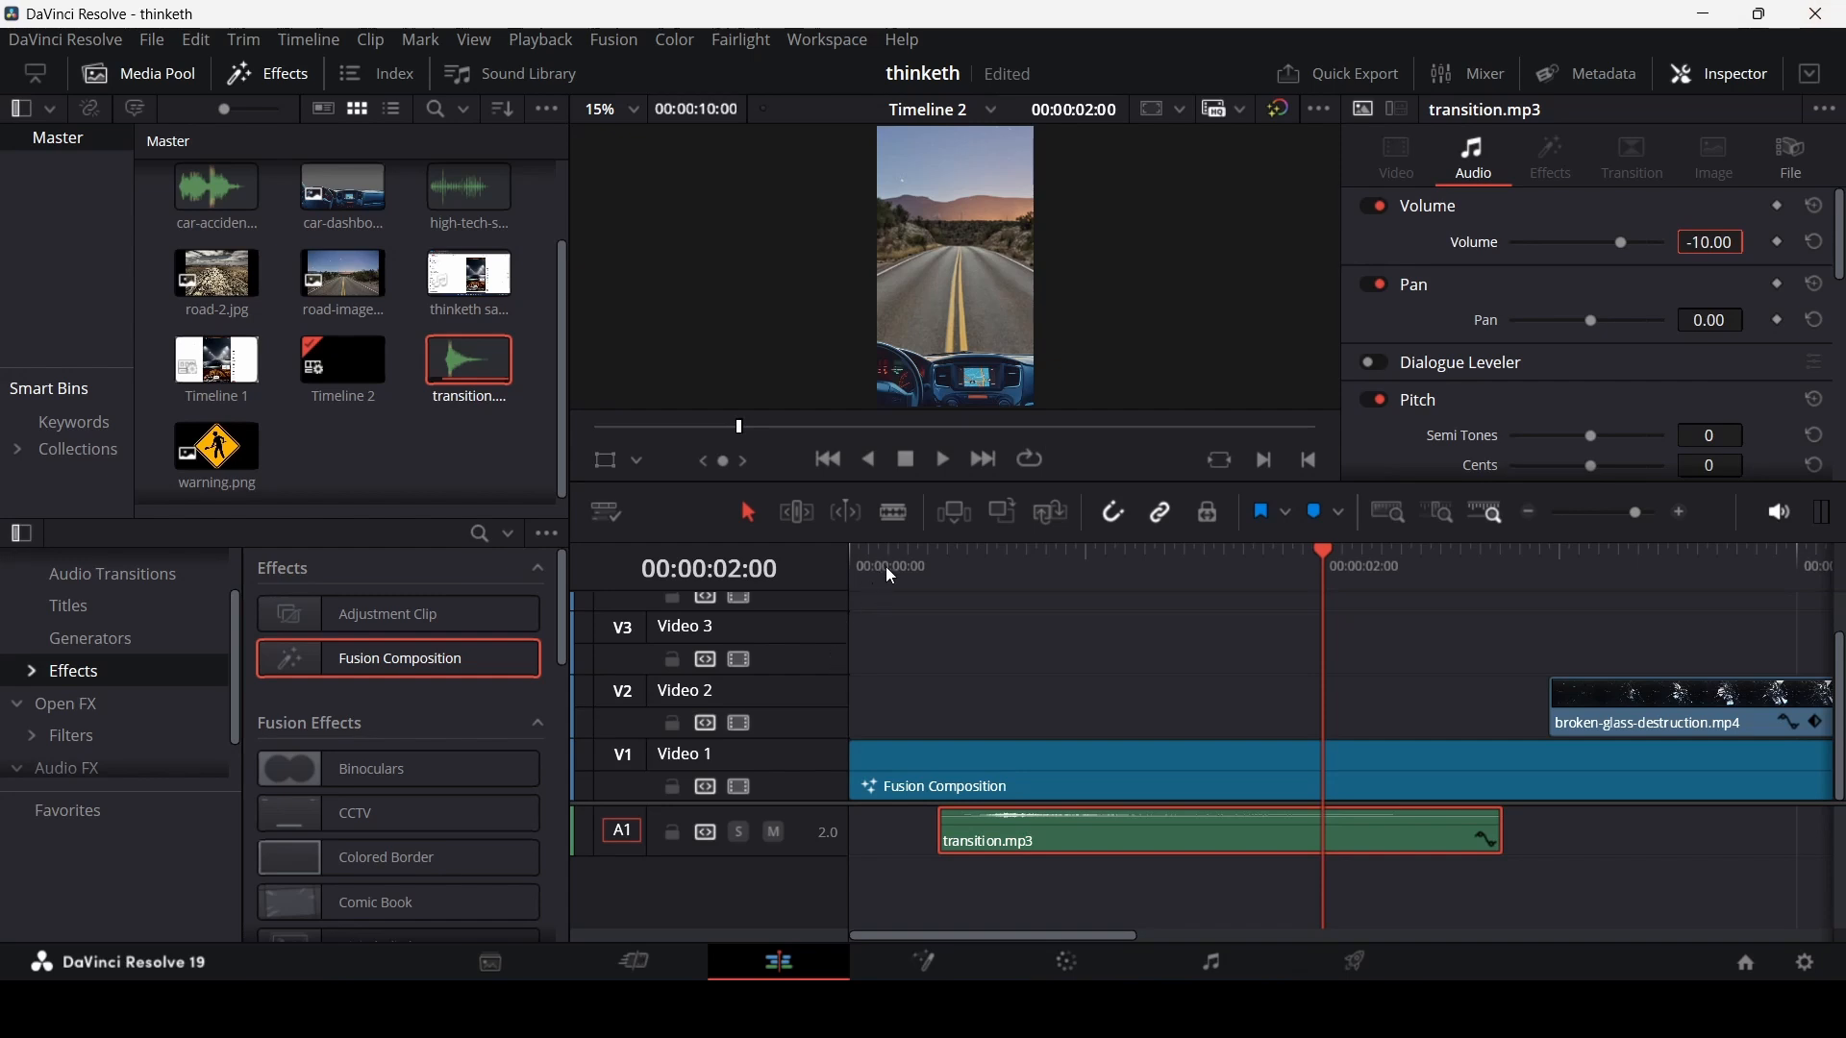
{"action": "left_click", "coordinate": [893, 575]}
{"action": "key", "text": "space"}
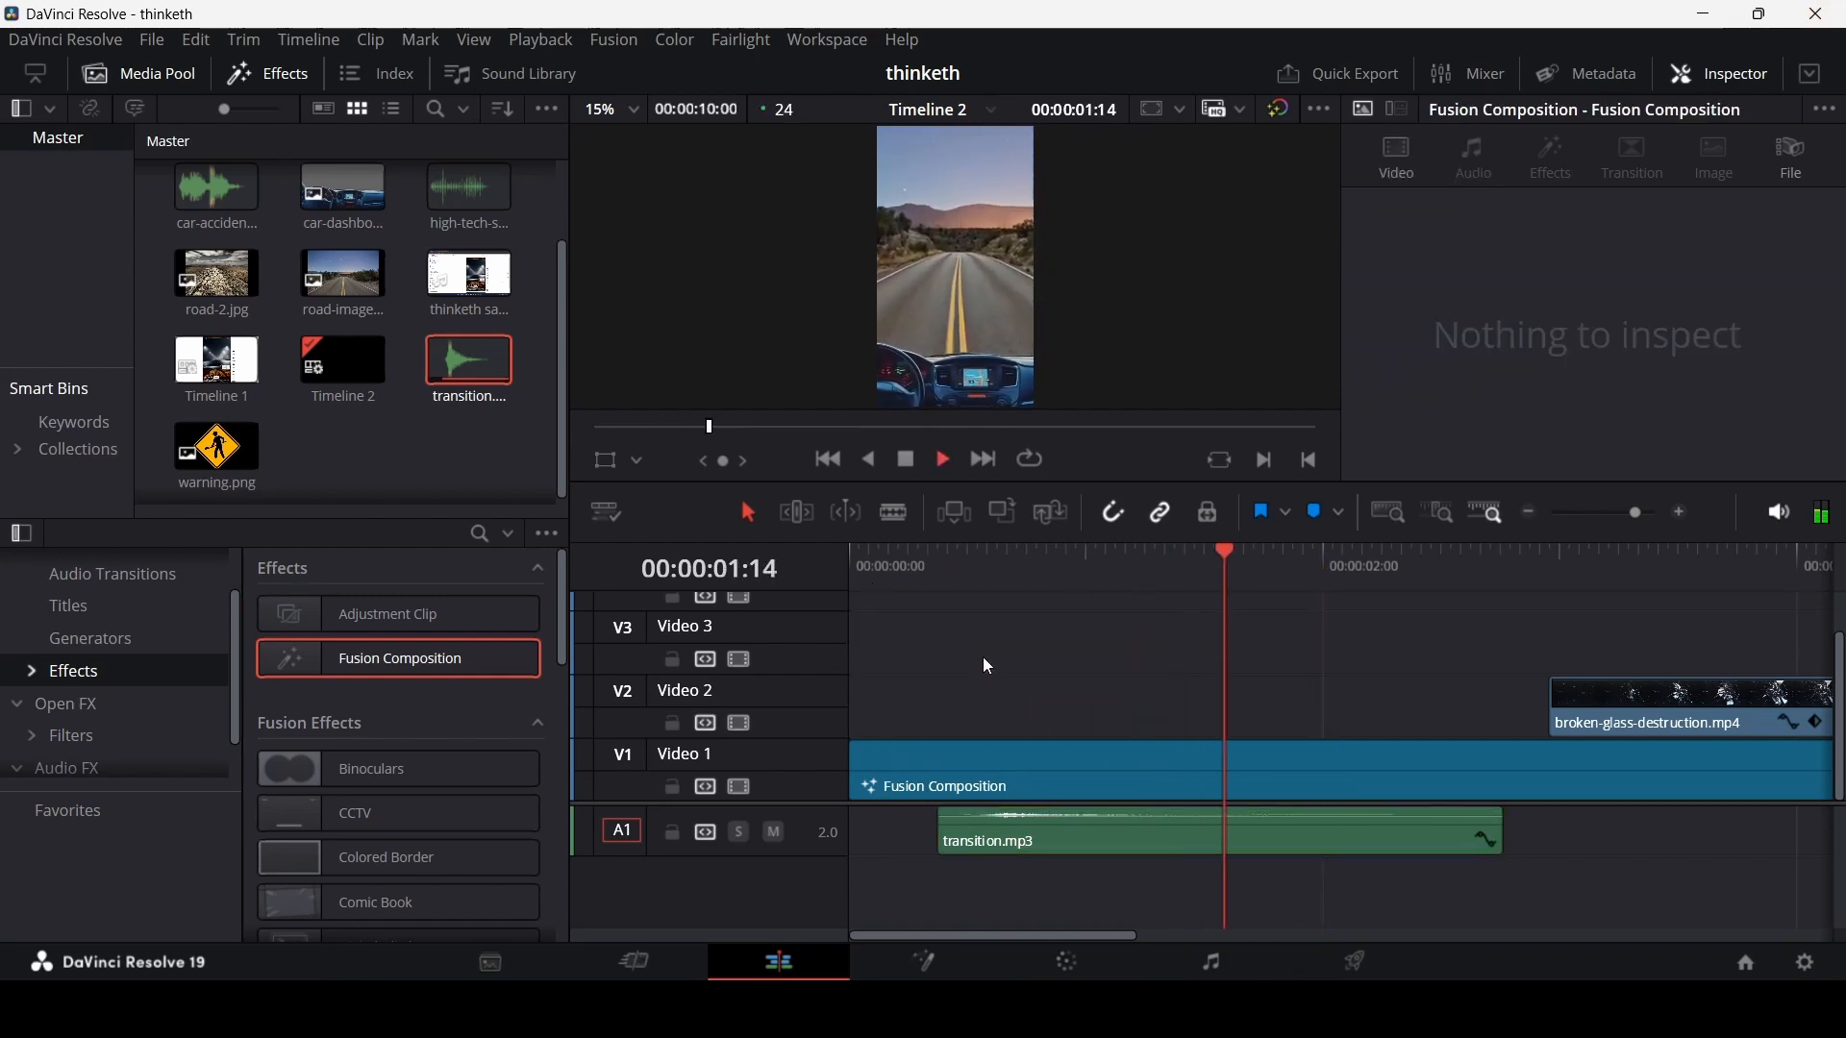
{"action": "key", "text": "space"}
- Add the car-accident-with-squeal-and-crash.mp3 sound to a new Audio 2 track, starting at 00:00:02:10
{"action": "scroll", "coordinate": [1193, 651], "scroll_direction": "down", "scroll_amount": 2}
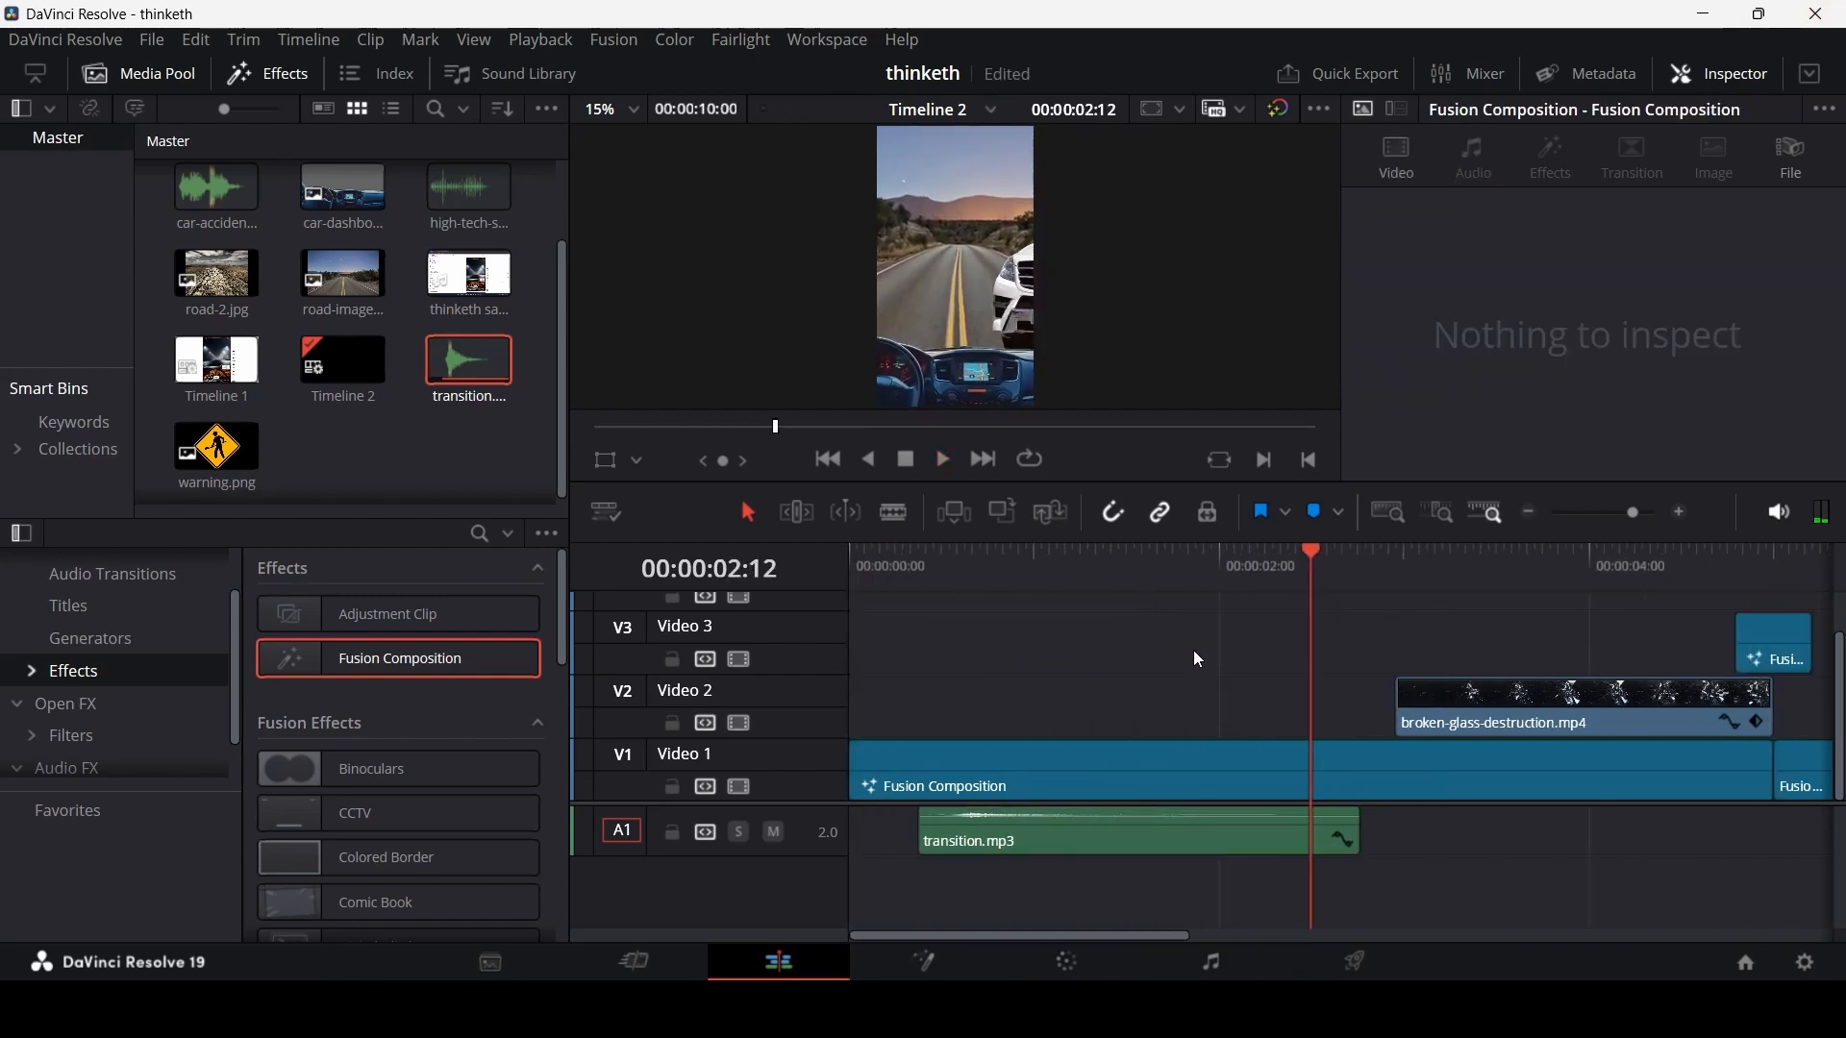
{"action": "scroll", "coordinate": [1192, 650], "scroll_direction": "down", "scroll_amount": 1}
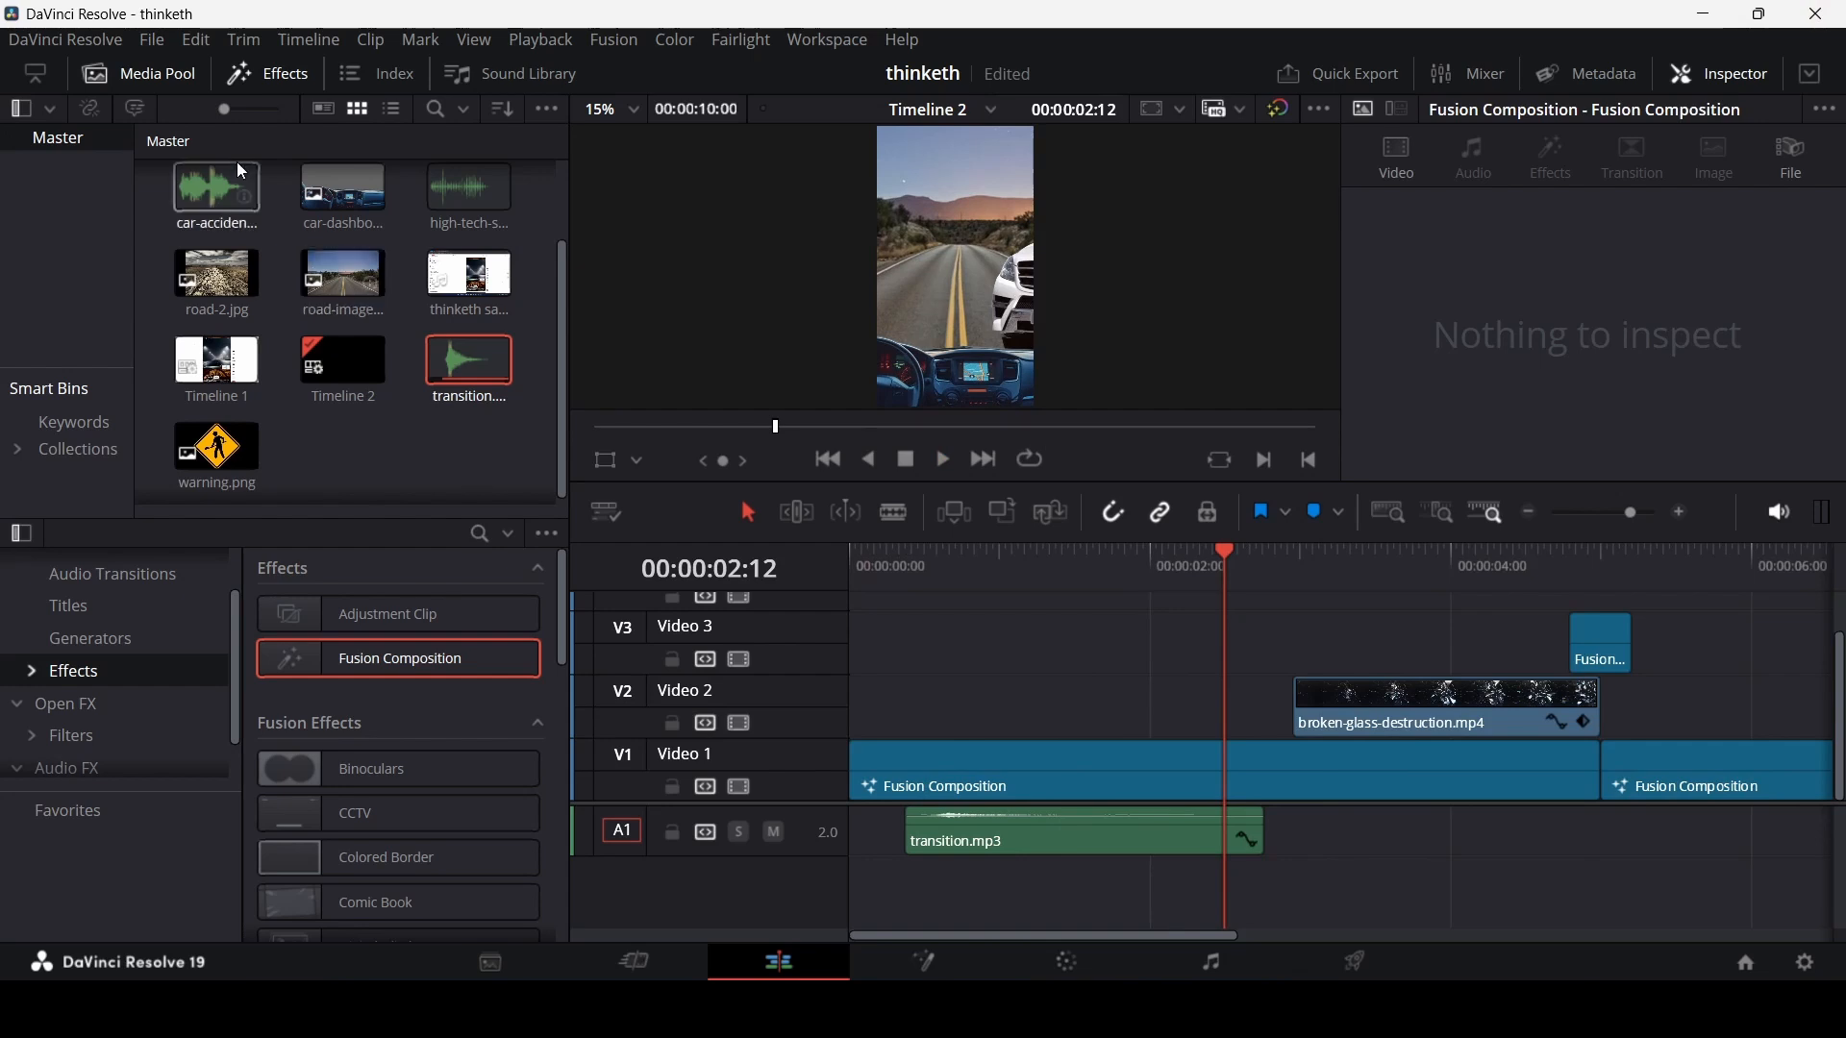
{"action": "left_click_drag", "start_coordinate": [241, 173], "coordinate": [1293, 881]}
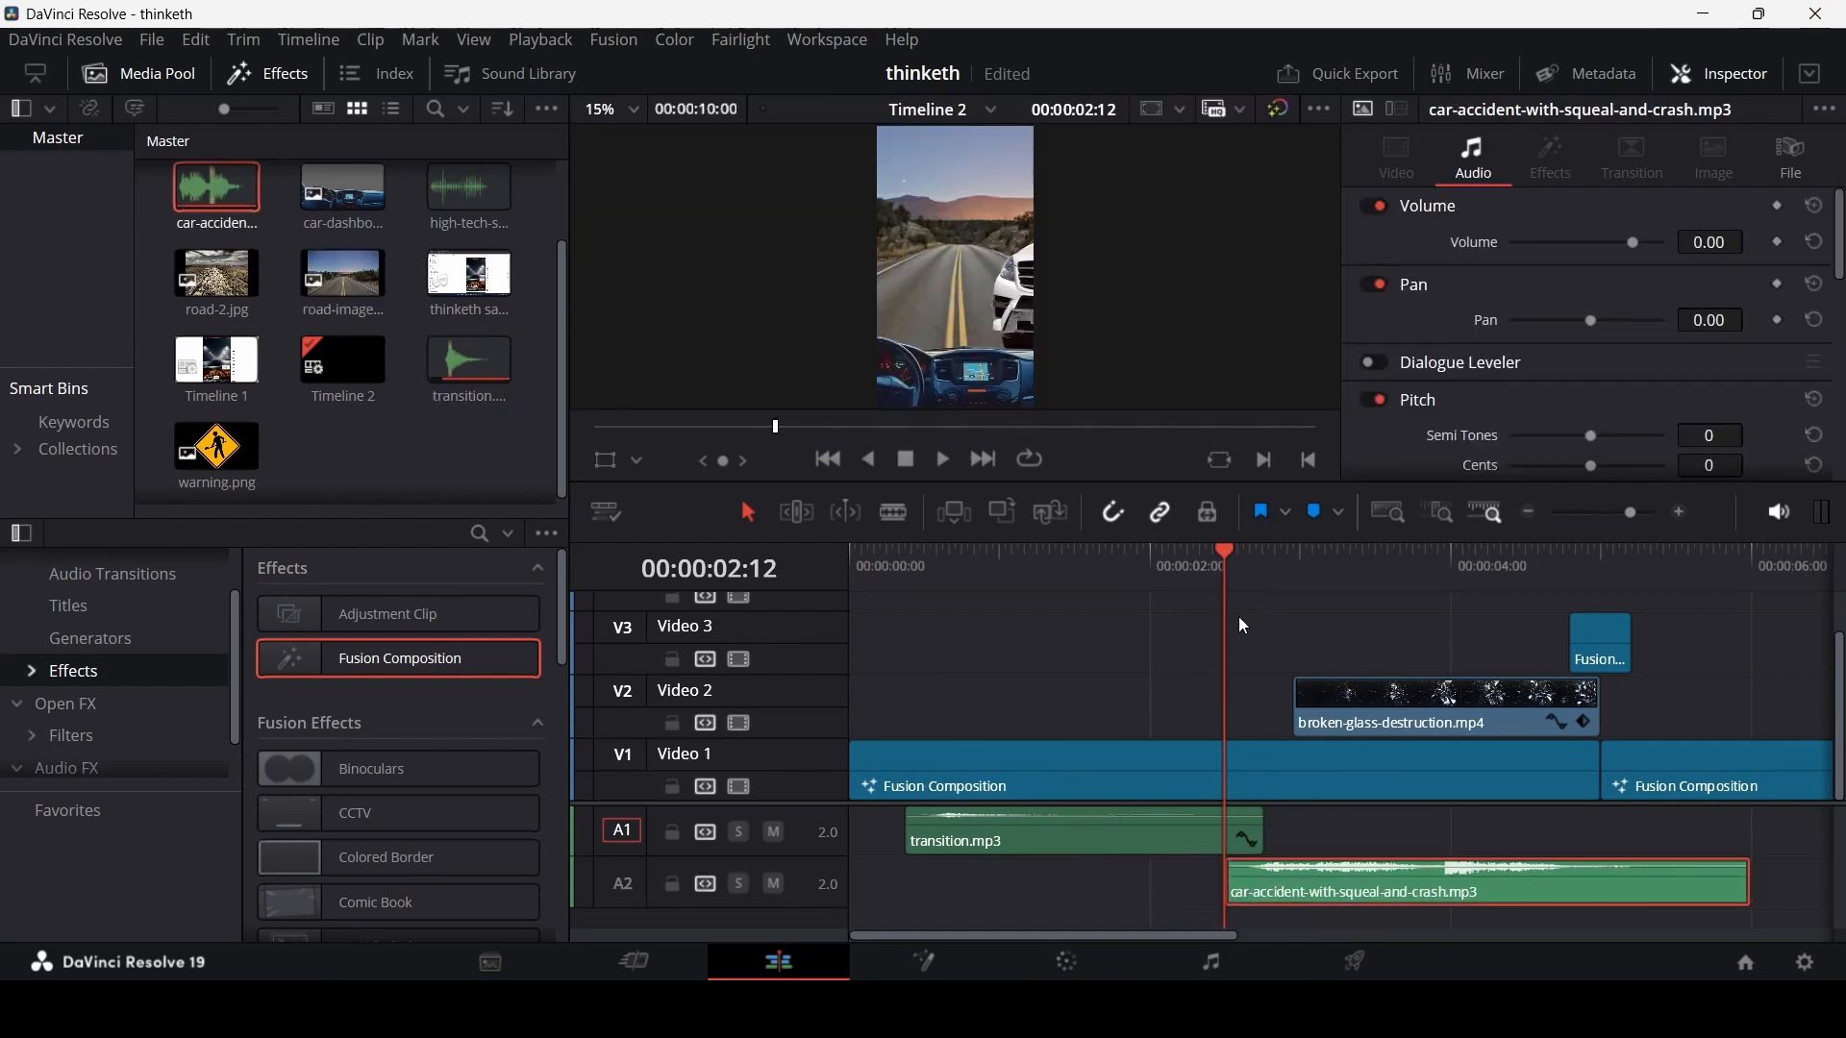
{"action": "left_click_drag", "start_coordinate": [1209, 575], "coordinate": [1215, 598]}
{"action": "left_click_drag", "start_coordinate": [1295, 881], "coordinate": [1283, 881]}
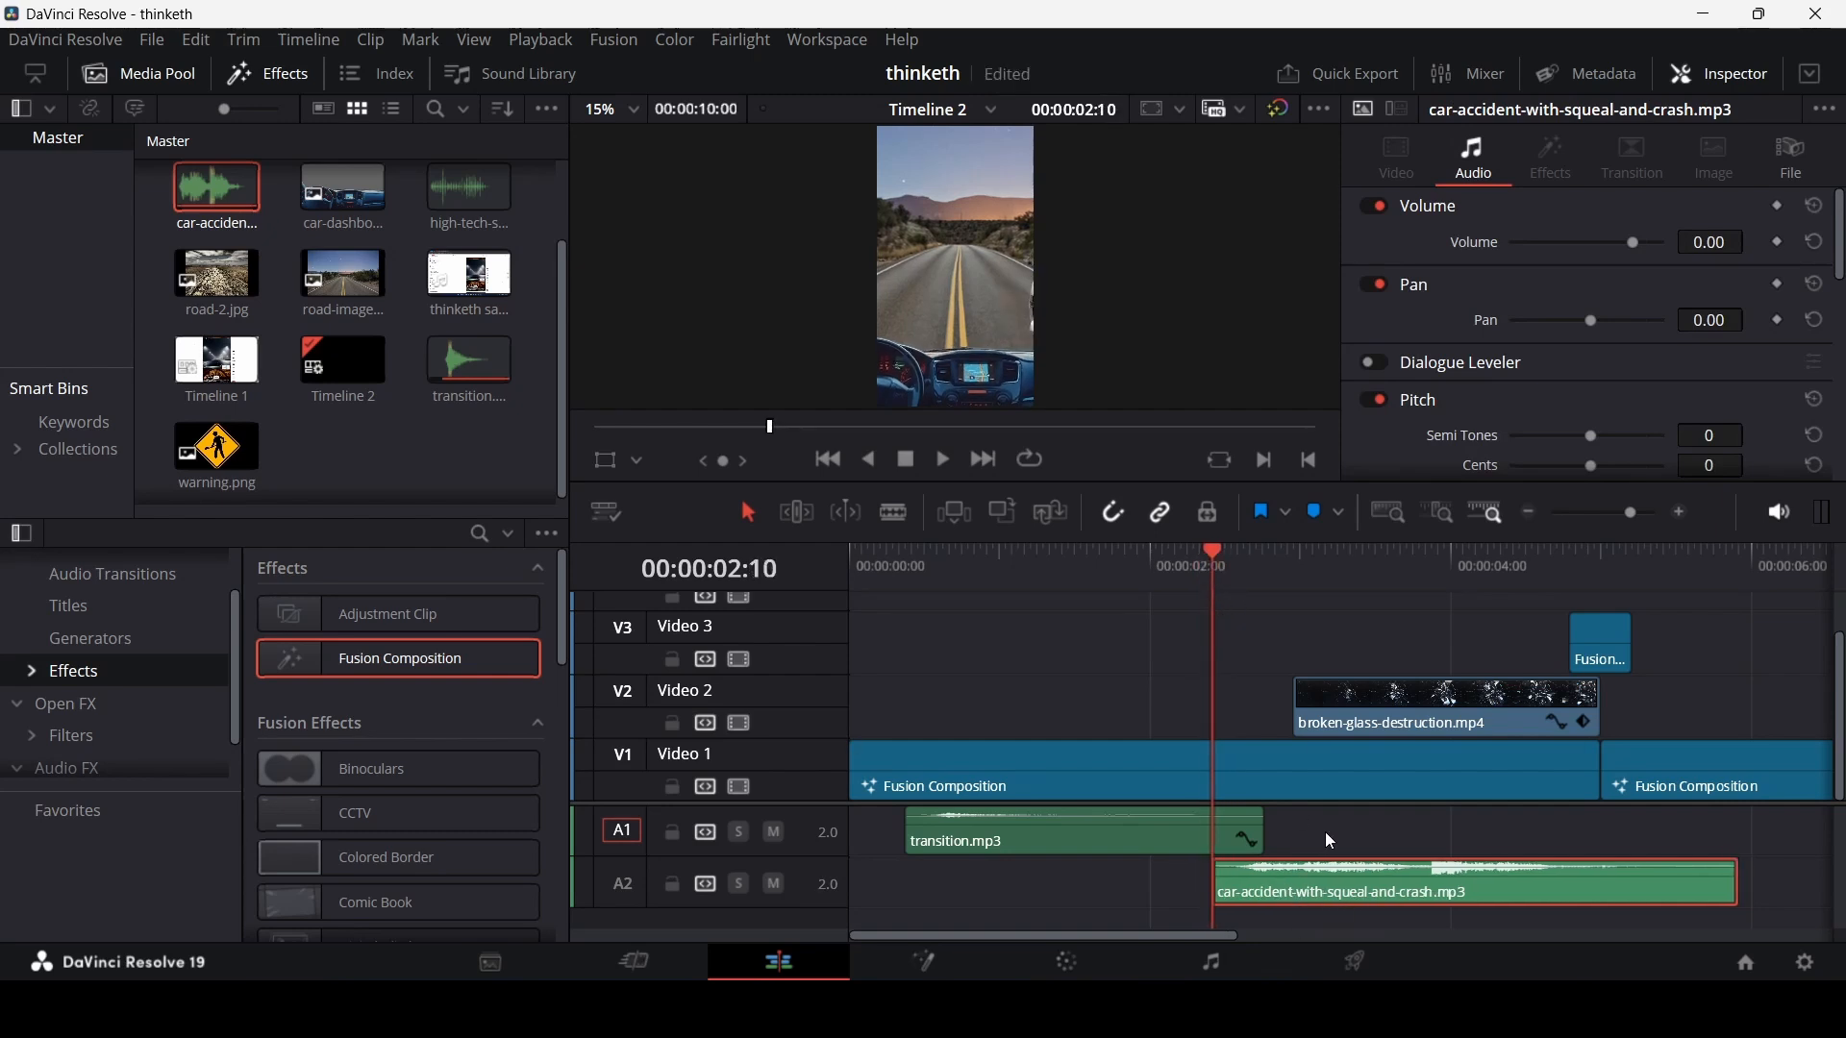
- Move the car-accident-with-squeal-and-crash.mp3 clip earlier to start at 00:00:02:08 and play the crash to check its timing
{"action": "key", "text": "space"}
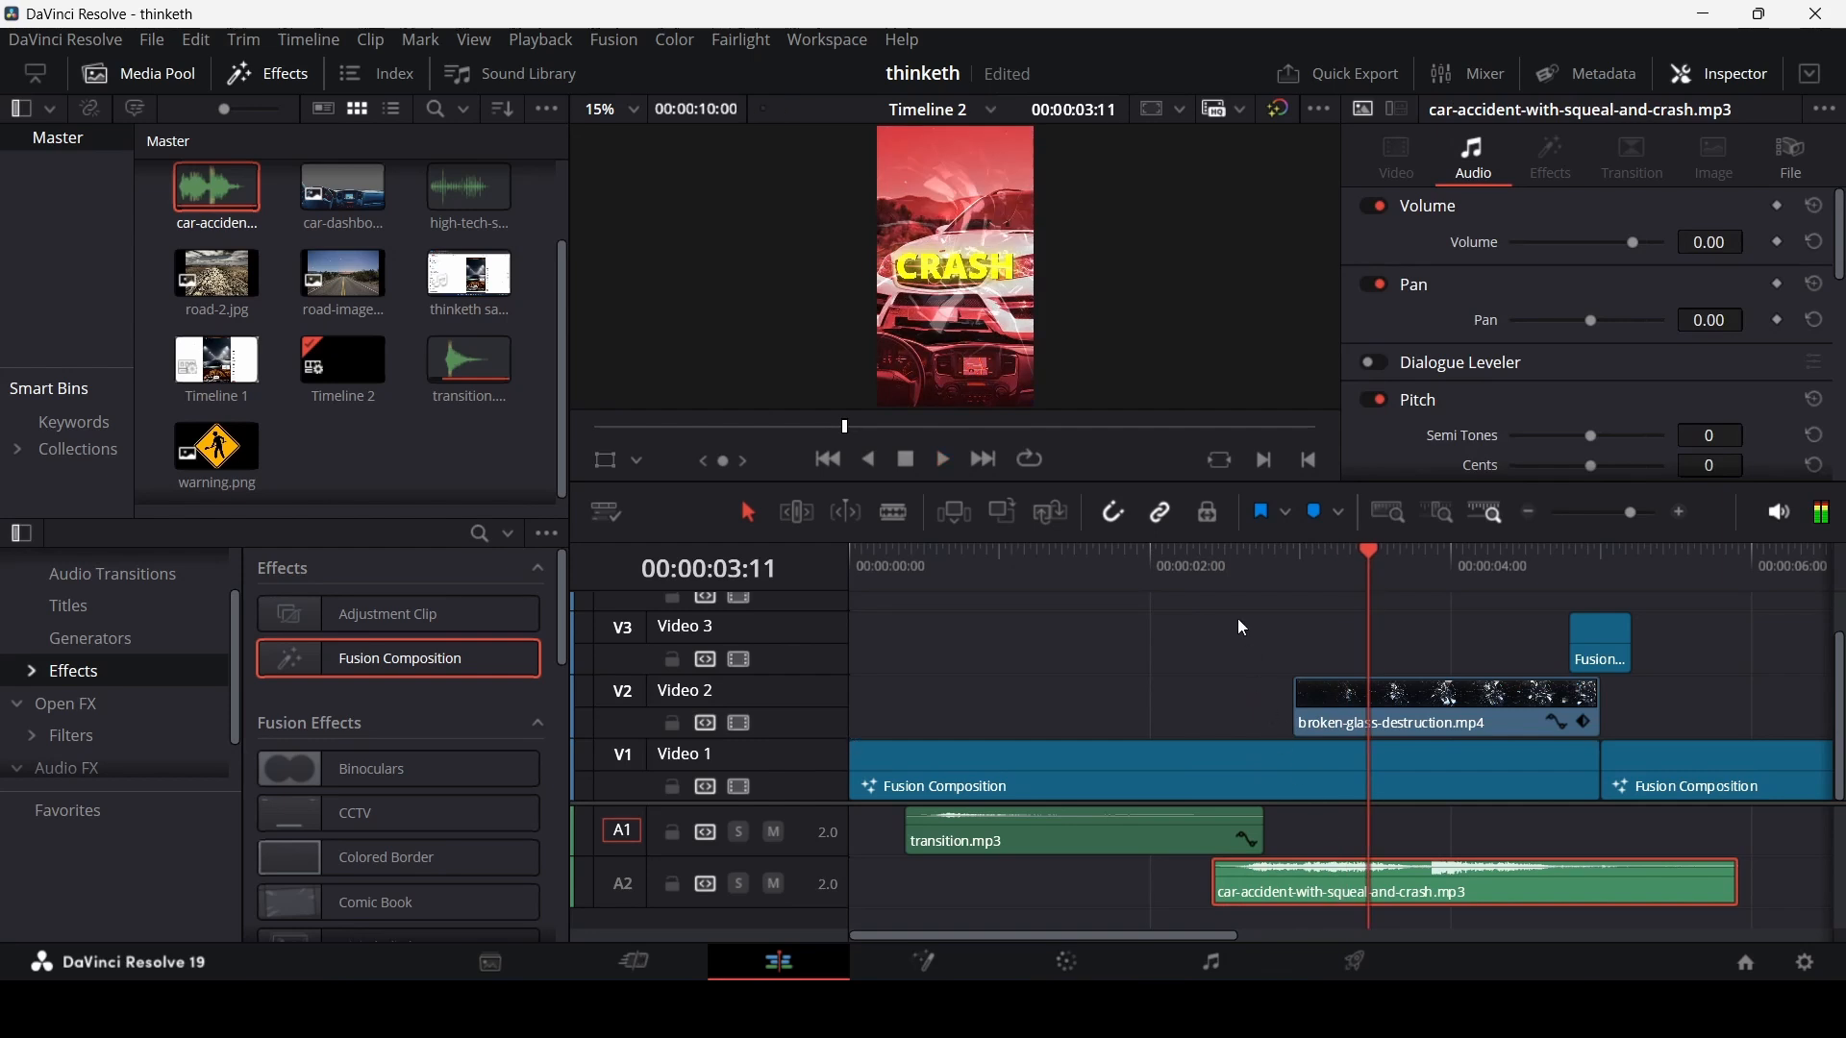
{"action": "left_click", "coordinate": [1214, 570]}
{"action": "key", "text": "Left"}
{"action": "key", "text": "Left"}
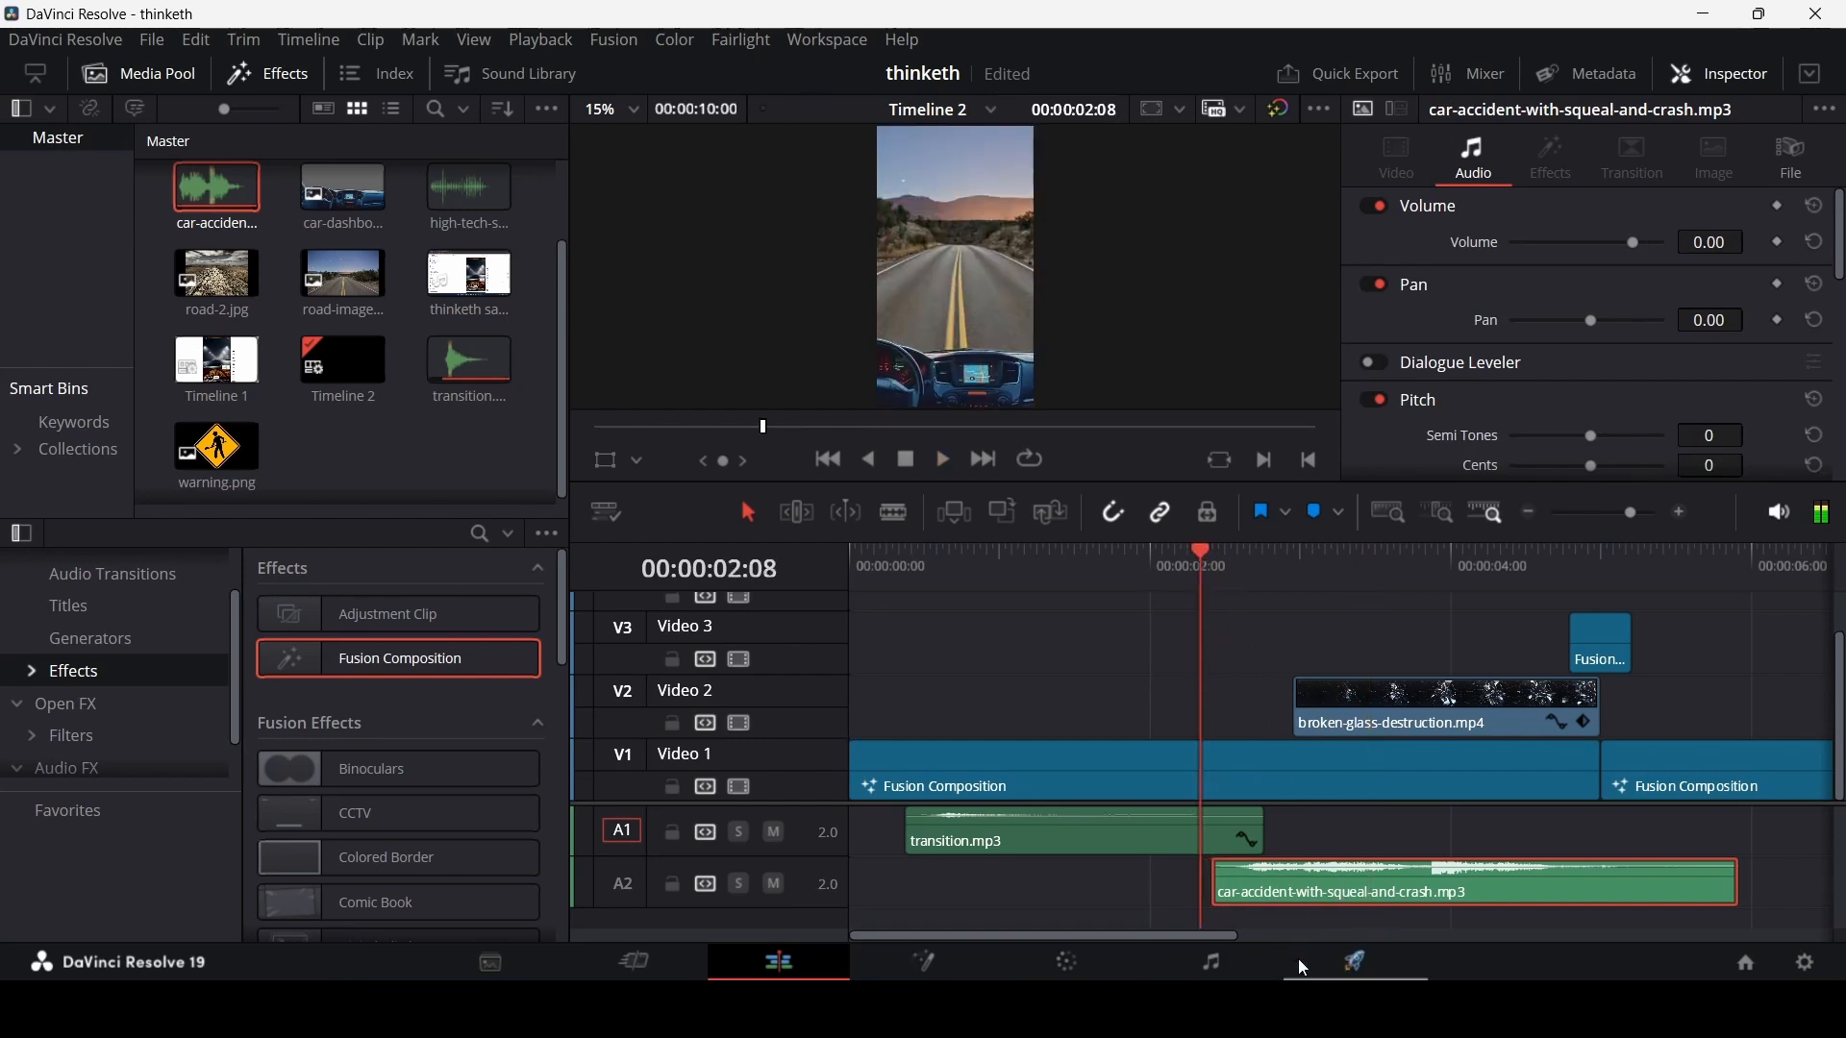
{"action": "left_click_drag", "start_coordinate": [1294, 885], "coordinate": [1284, 885]}
{"action": "key", "text": "space"}
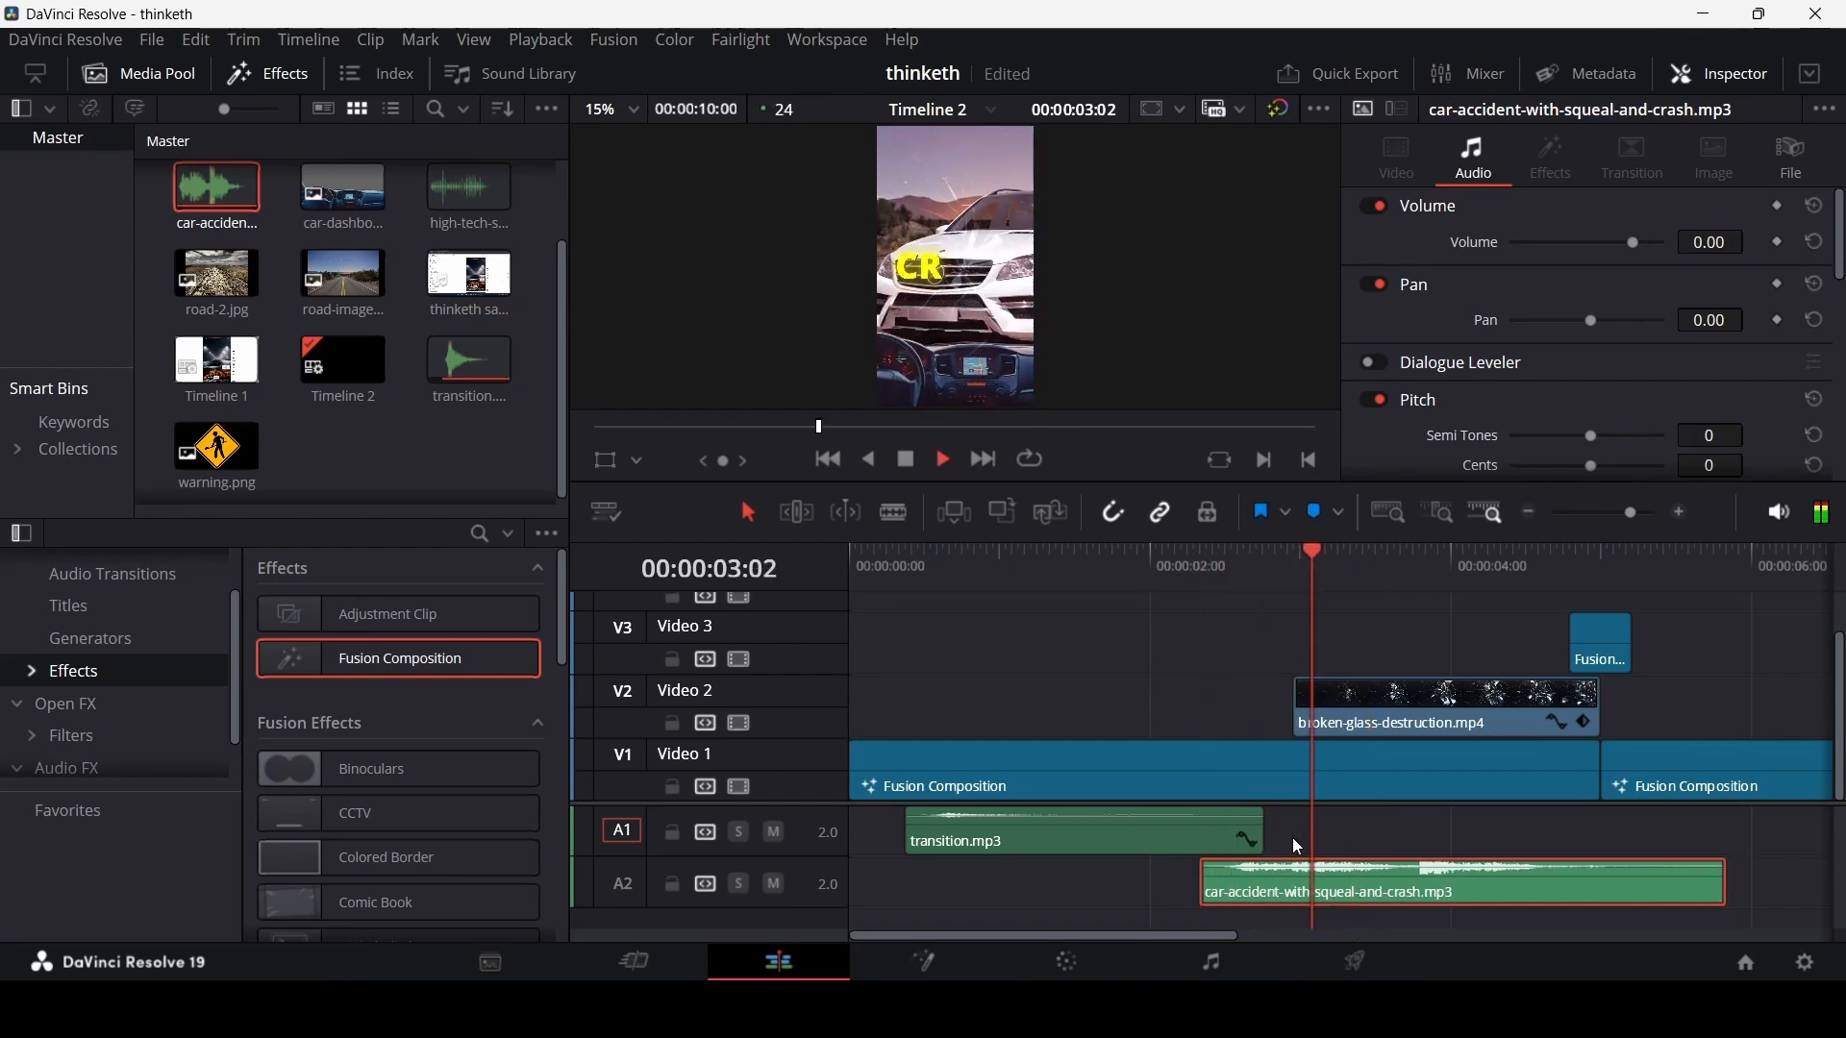
{"action": "key", "text": "space"}
{"action": "left_click", "coordinate": [1228, 567]}
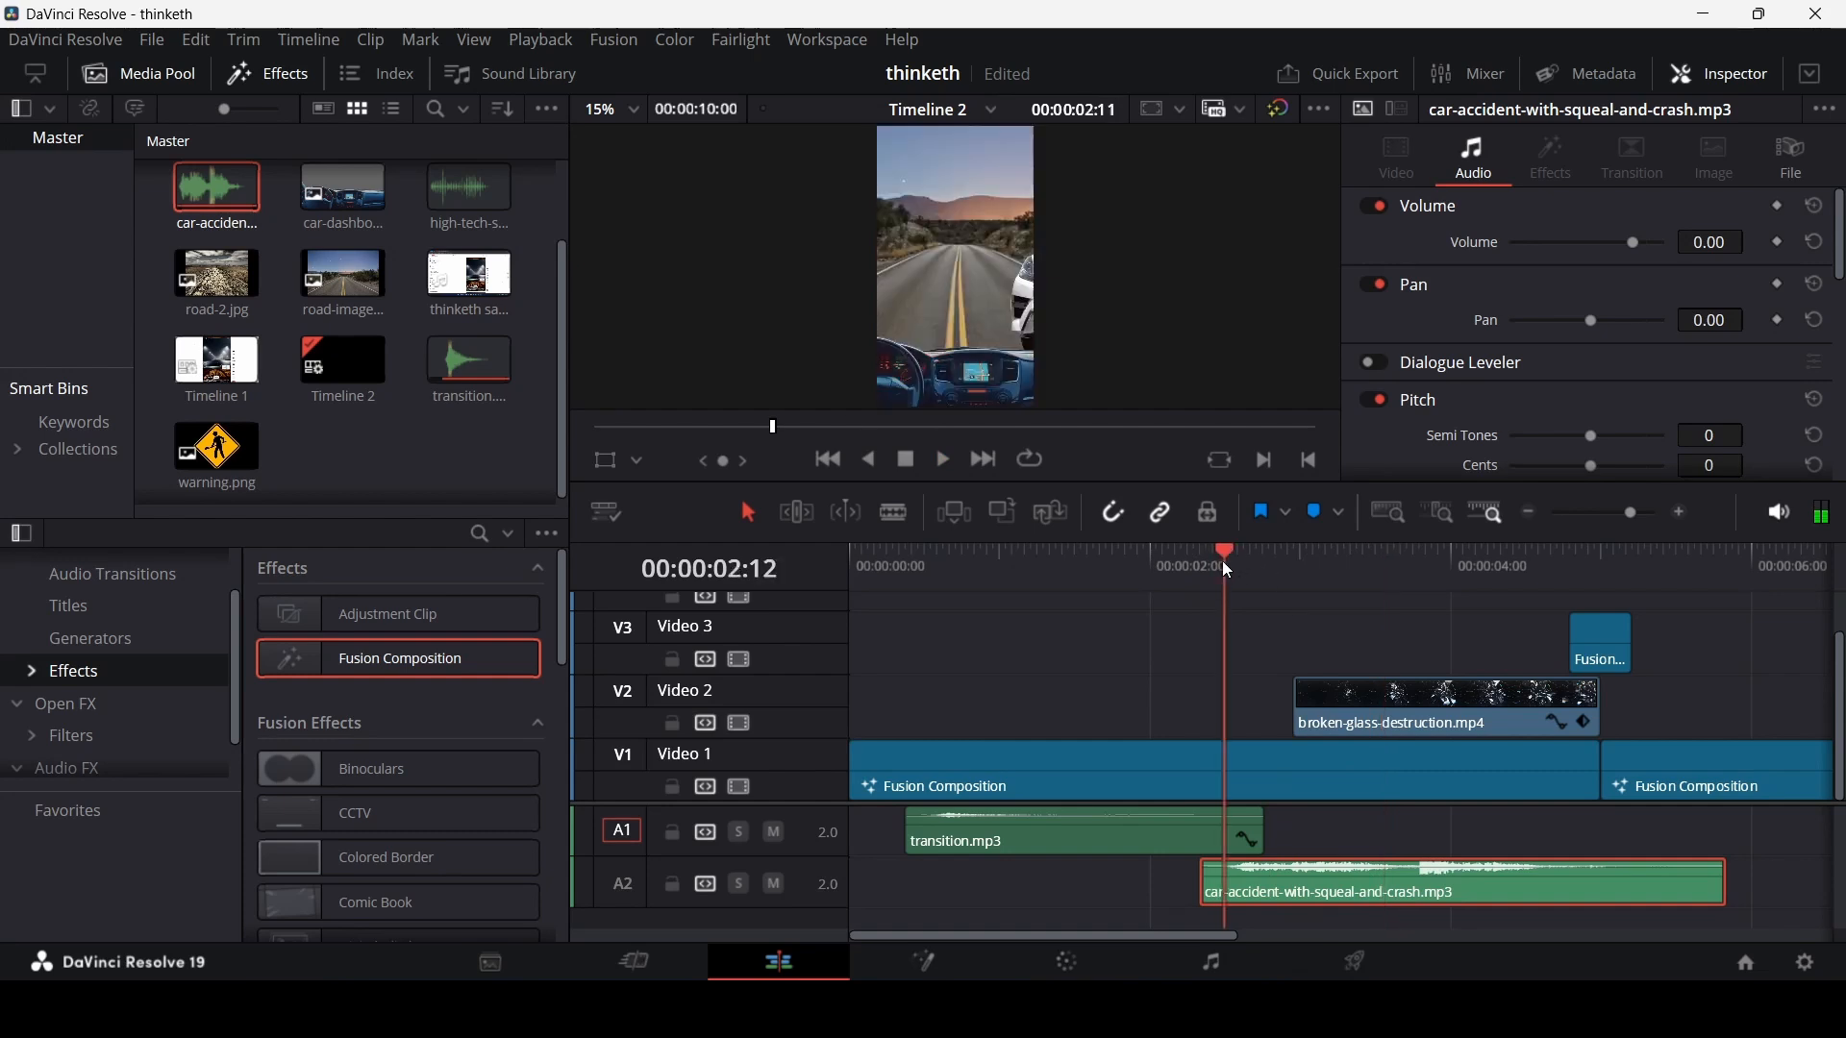
- Split the car-accident-with-squeal-and-crash.mp3 clip at 00:00:02:23, where the broken-glass clip begins
{"action": "left_click_drag", "start_coordinate": [1230, 570], "coordinate": [1293, 553]}
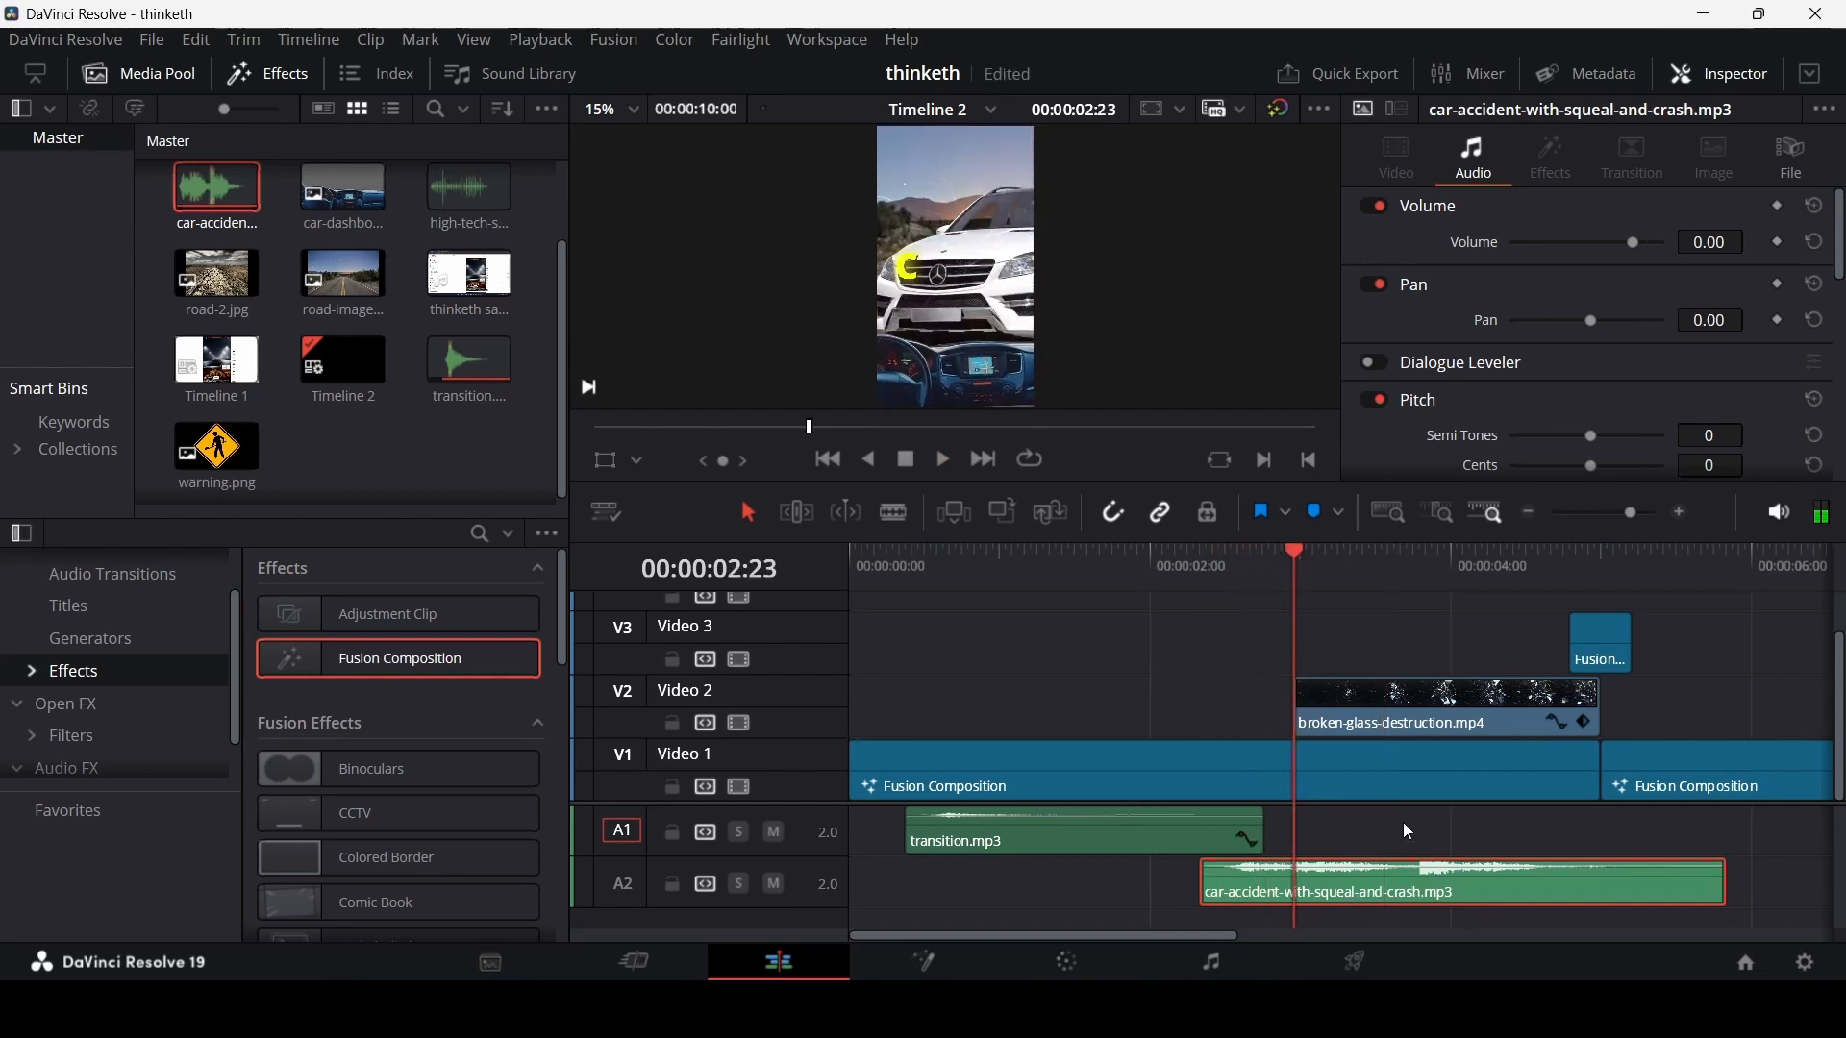
{"action": "scroll", "coordinate": [1389, 839], "scroll_direction": "up", "scroll_amount": 3}
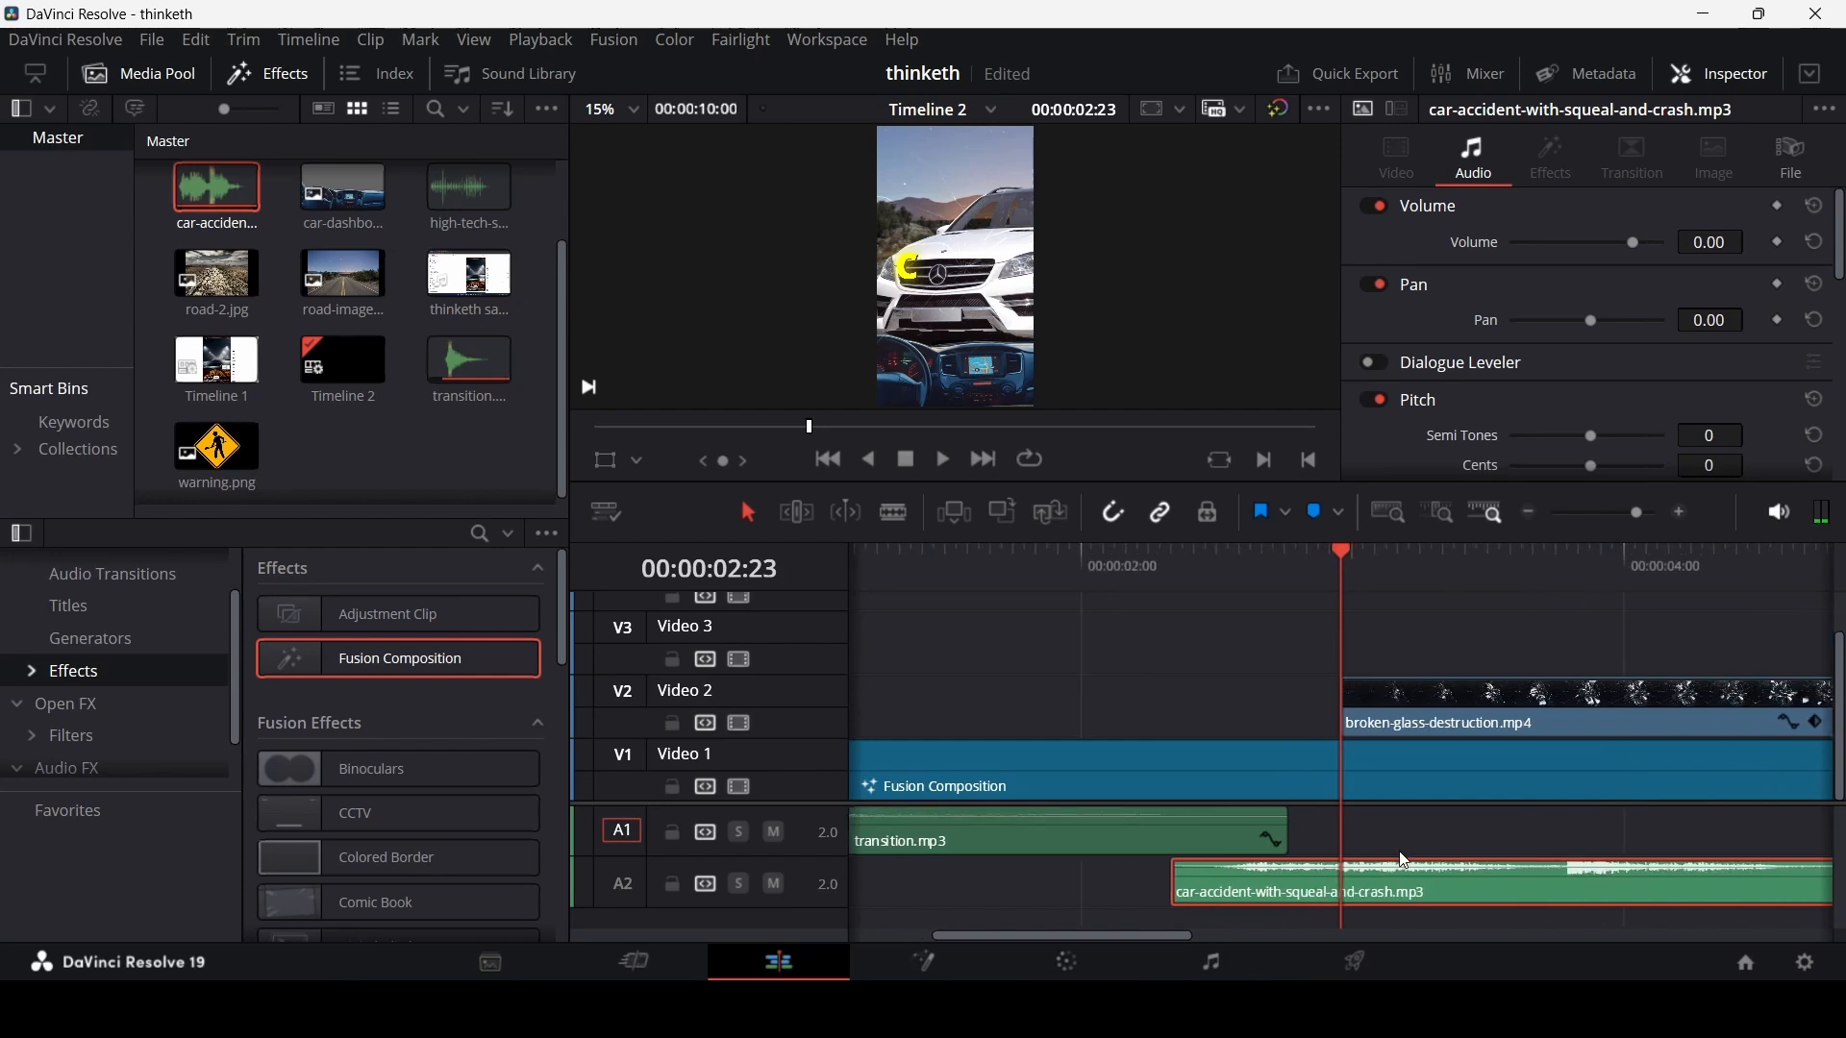
{"action": "scroll", "coordinate": [1405, 836], "scroll_direction": "up", "scroll_amount": 1}
{"action": "left_click", "coordinate": [1355, 553]}
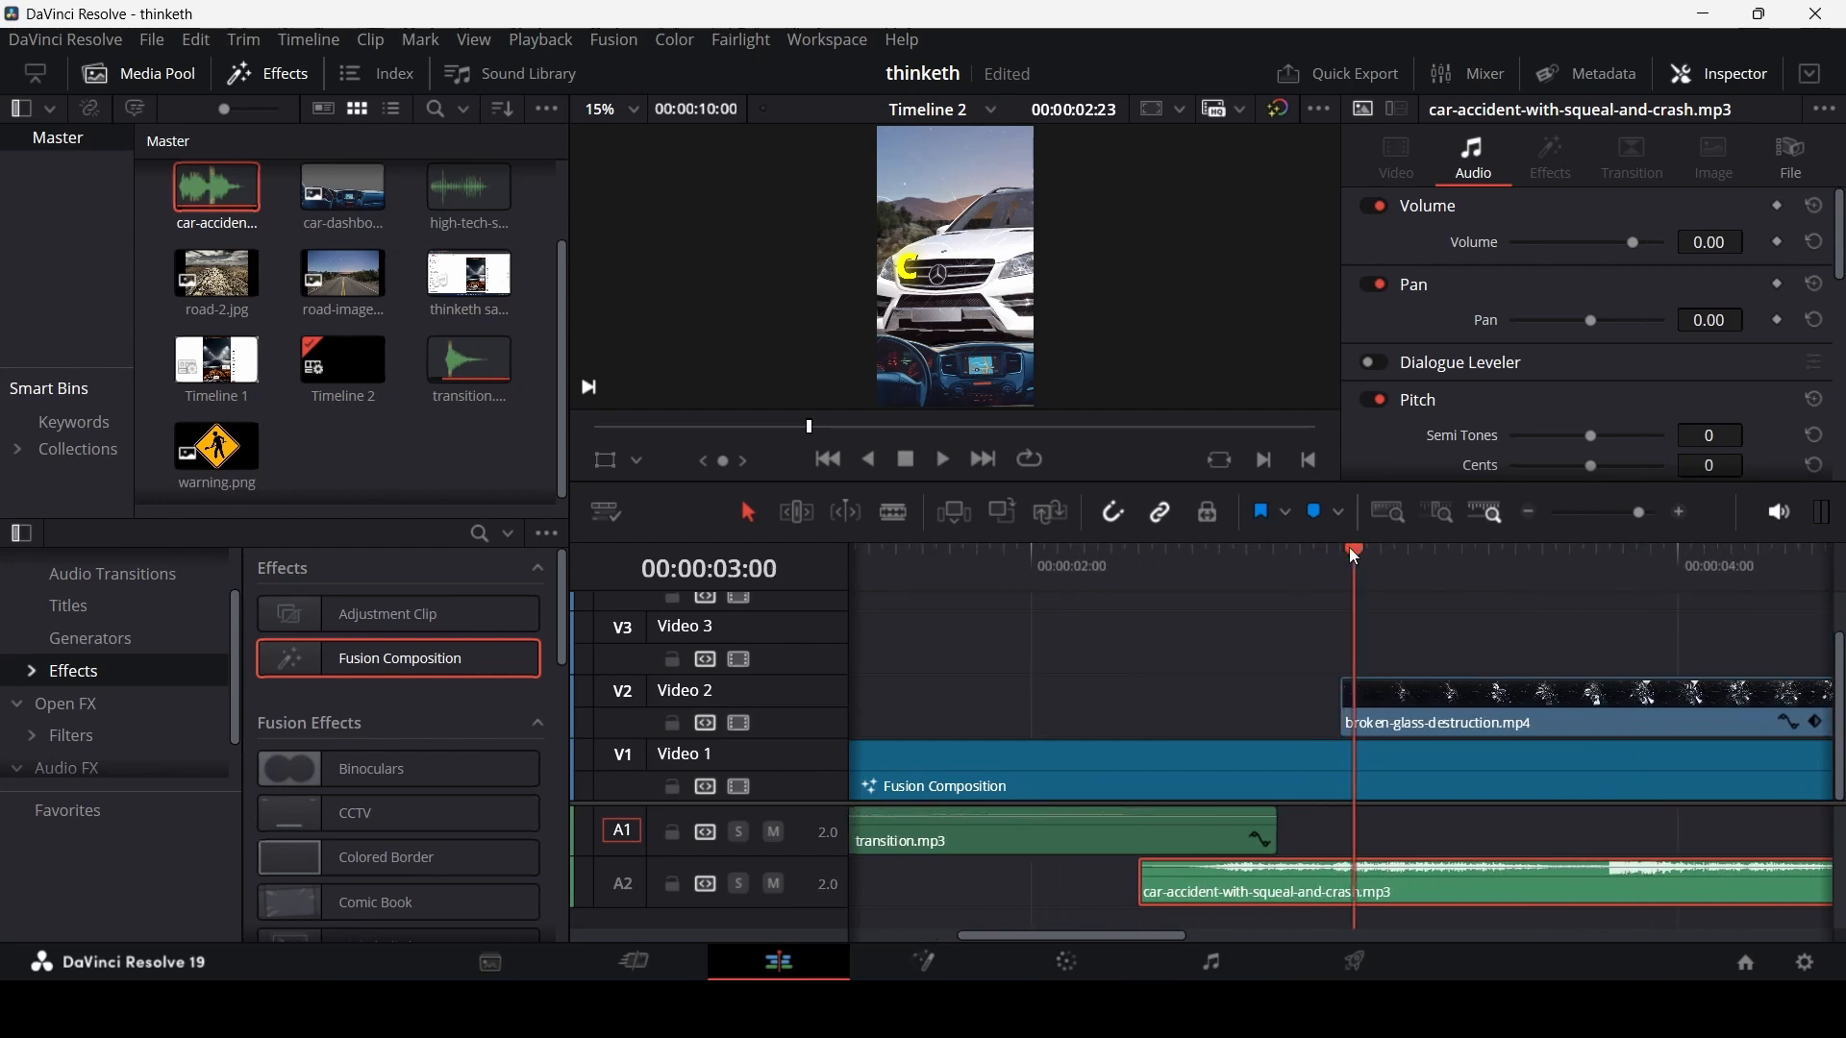
{"action": "left_click_drag", "start_coordinate": [1350, 548], "coordinate": [1341, 559]}
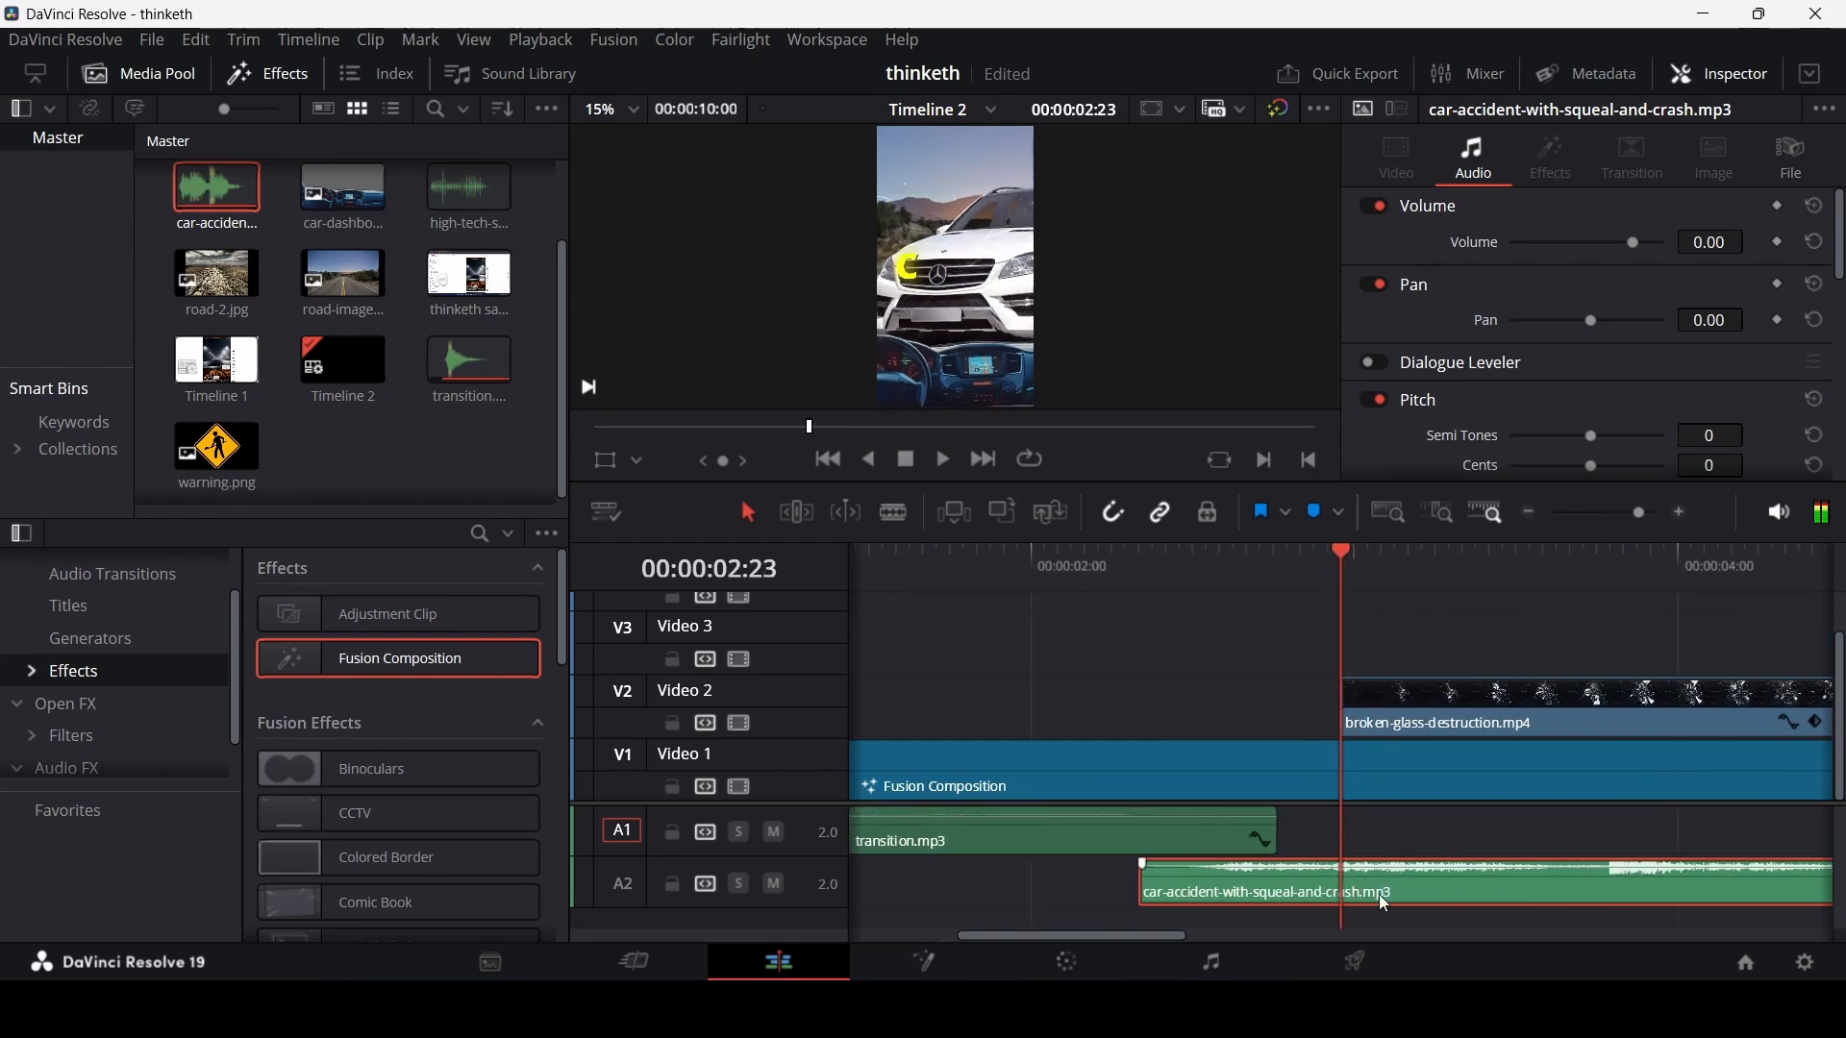
{"action": "key", "text": "ctrl+b"}
- Trim the start of the second crash-sound piece to the loud impact, butt it against the first piece at 00:00:02:23, and play it
{"action": "left_click", "coordinate": [1411, 880]}
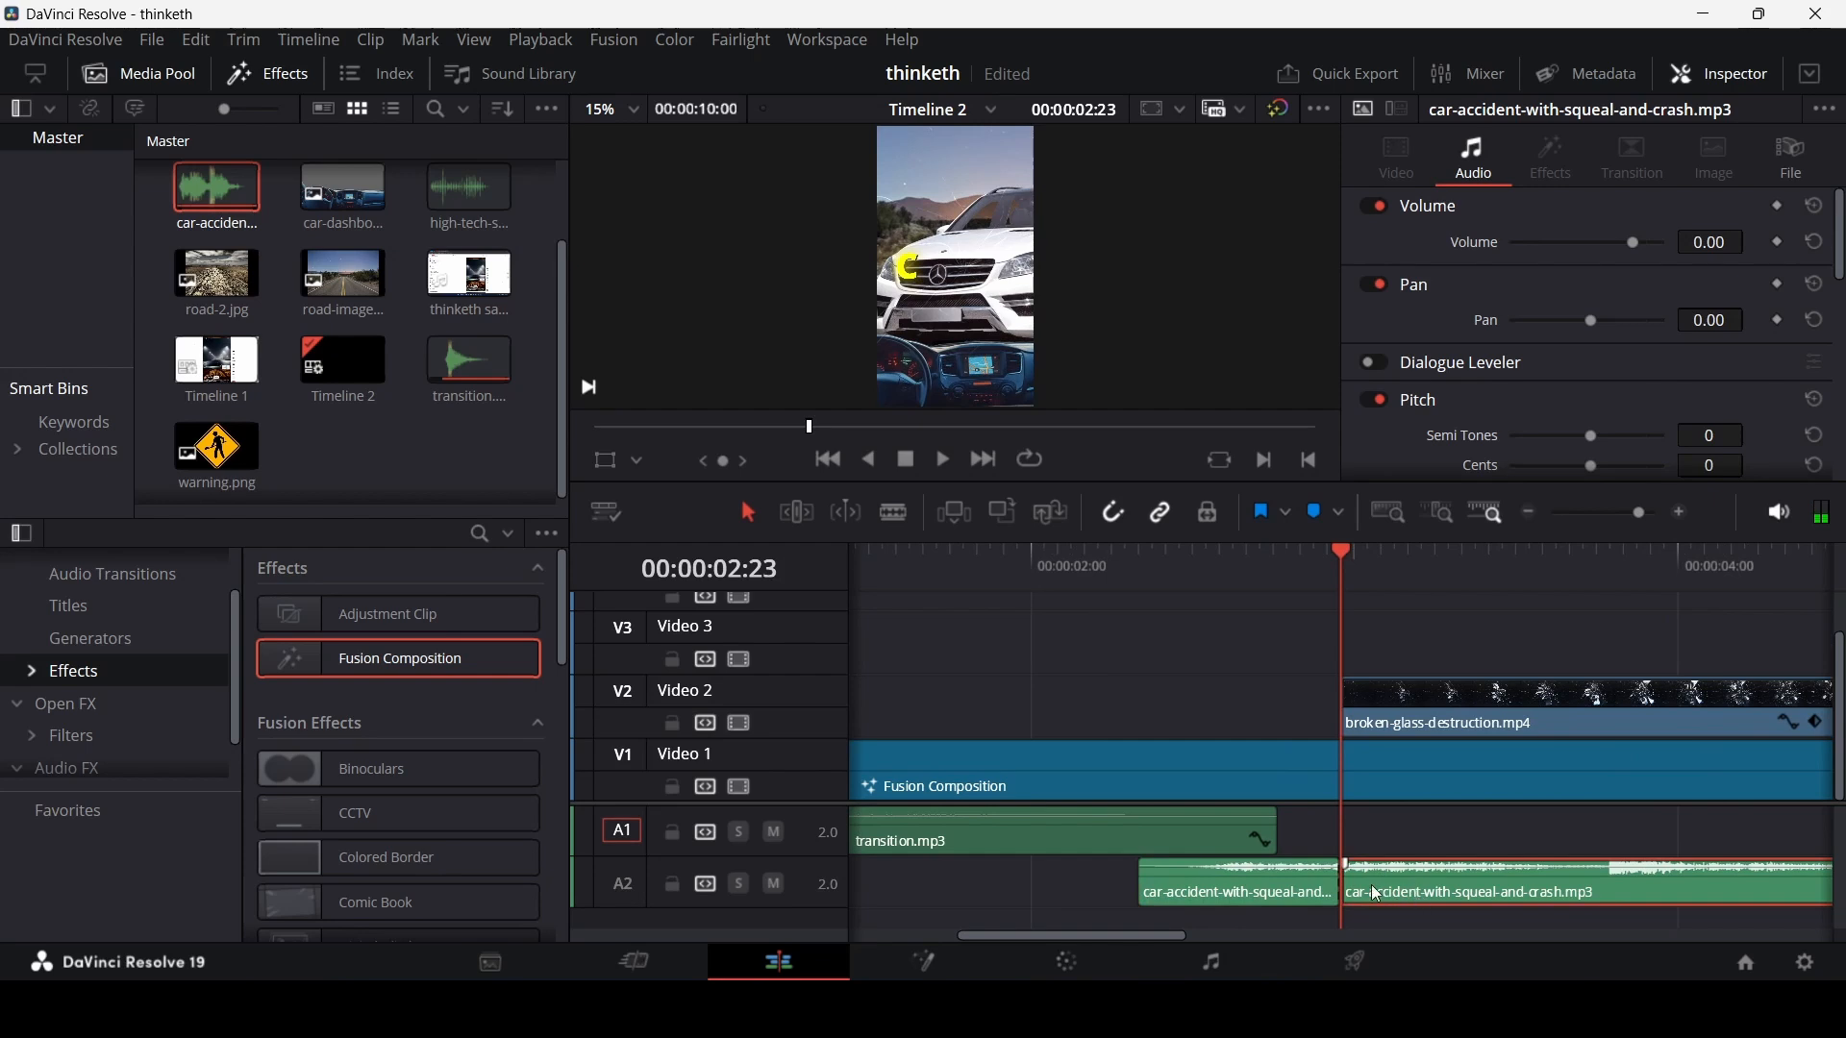
{"action": "left_click_drag", "start_coordinate": [1346, 877], "coordinate": [1410, 894]}
{"action": "scroll", "coordinate": [1385, 880], "scroll_direction": "up", "scroll_amount": 6}
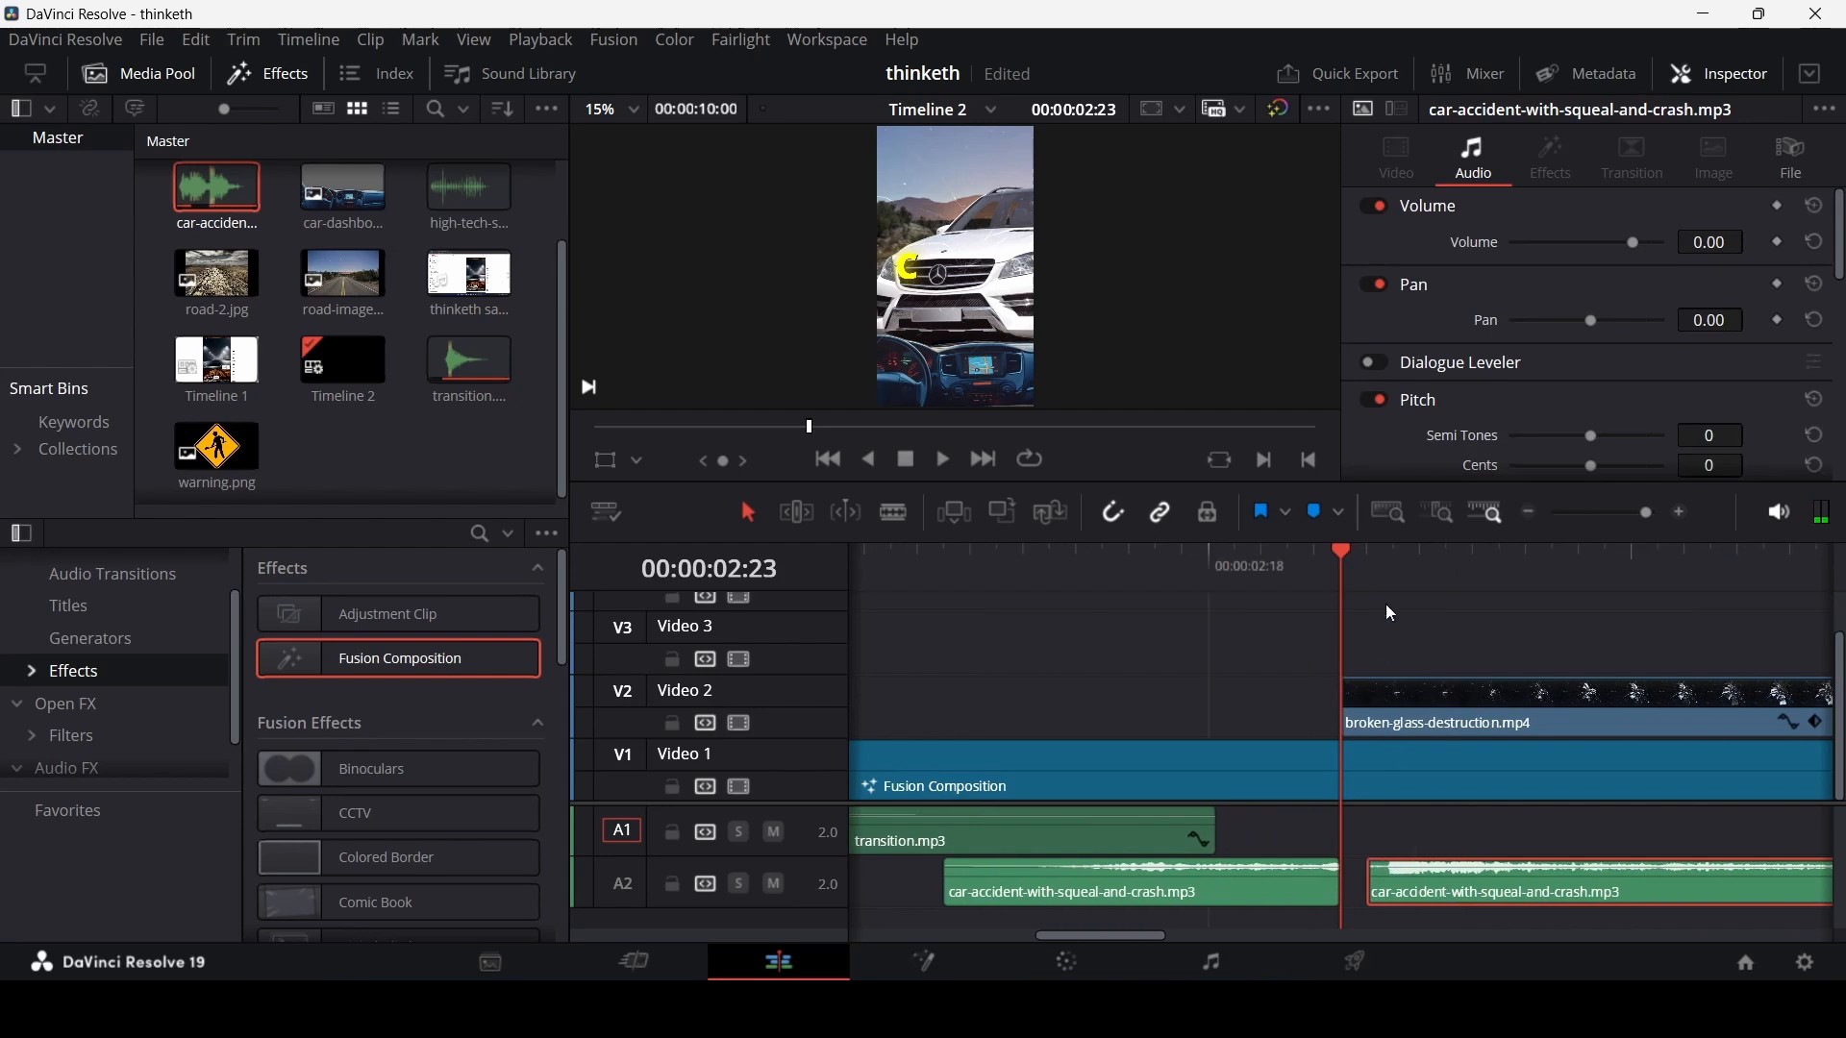
{"action": "left_click", "coordinate": [1393, 565]}
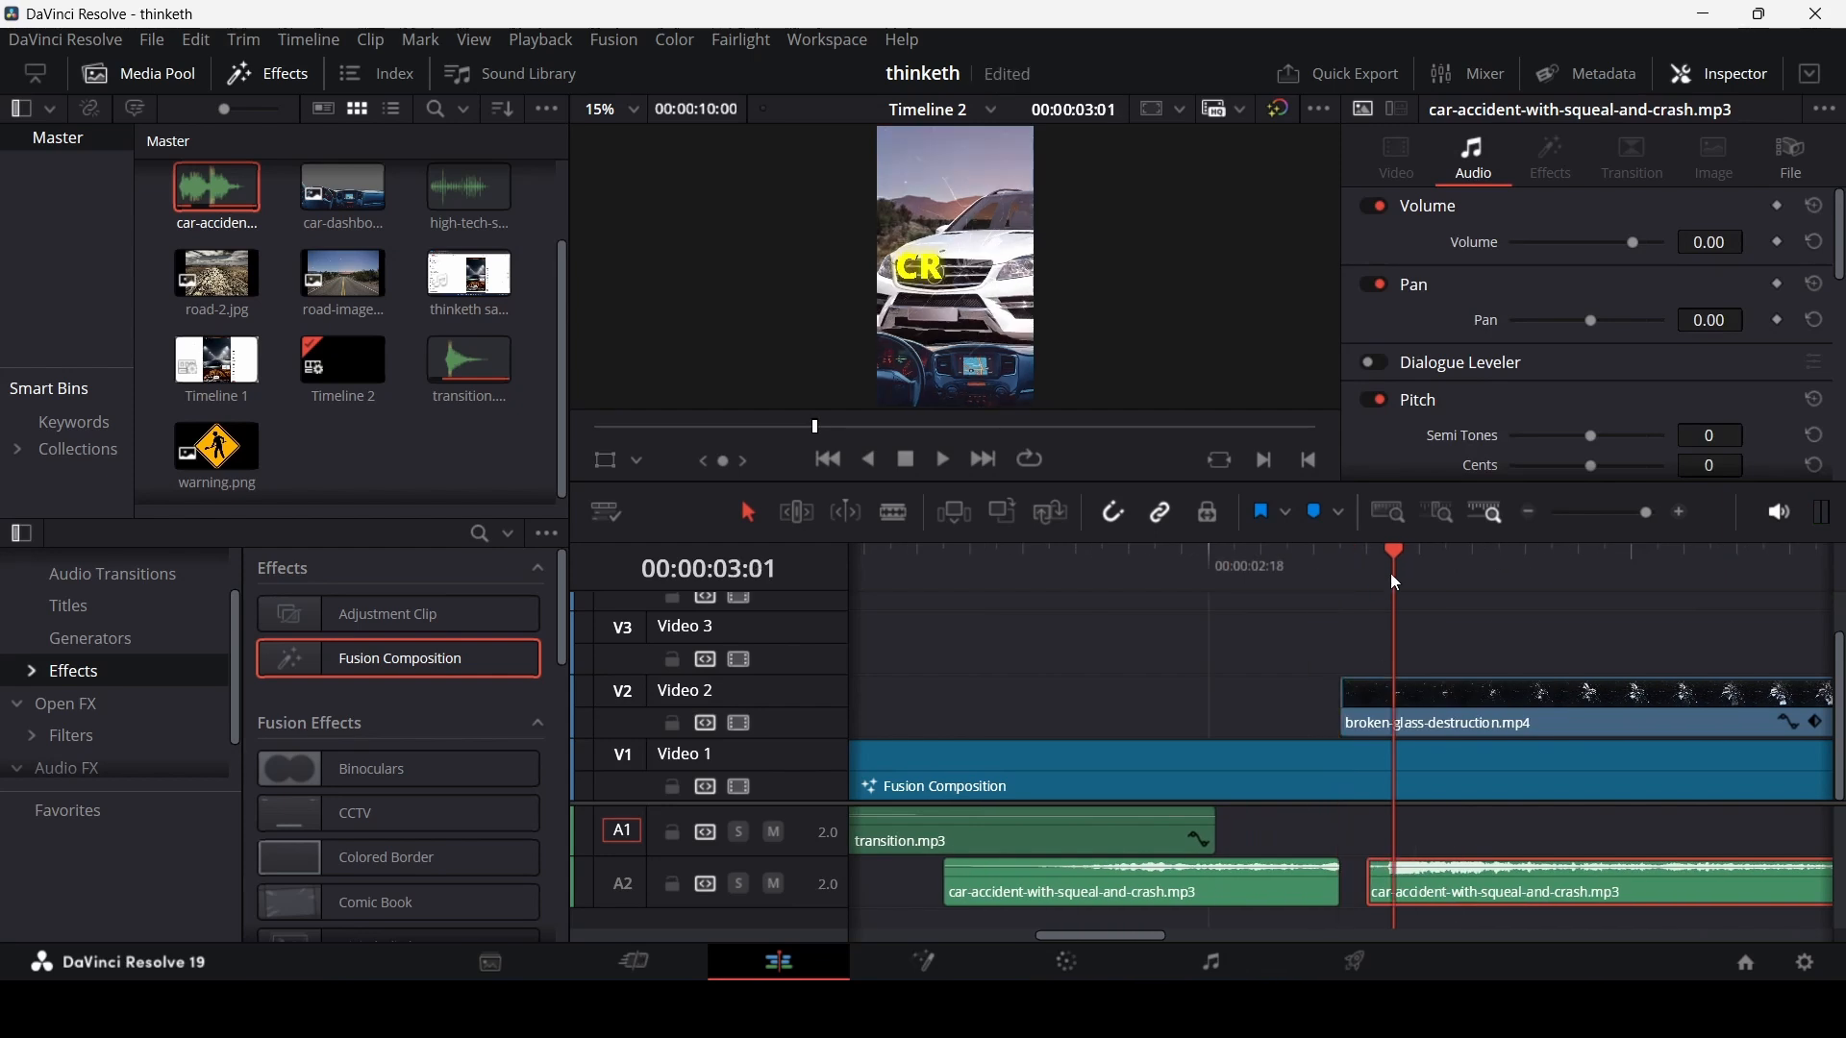
{"action": "key", "text": "Left"}
{"action": "mouse_move", "coordinate": [1388, 892]}
{"action": "left_mouse_down"}
{"action": "mouse_move", "coordinate": [1423, 890]}
{"action": "mouse_move", "coordinate": [1365, 894]}
{"action": "left_mouse_up"}
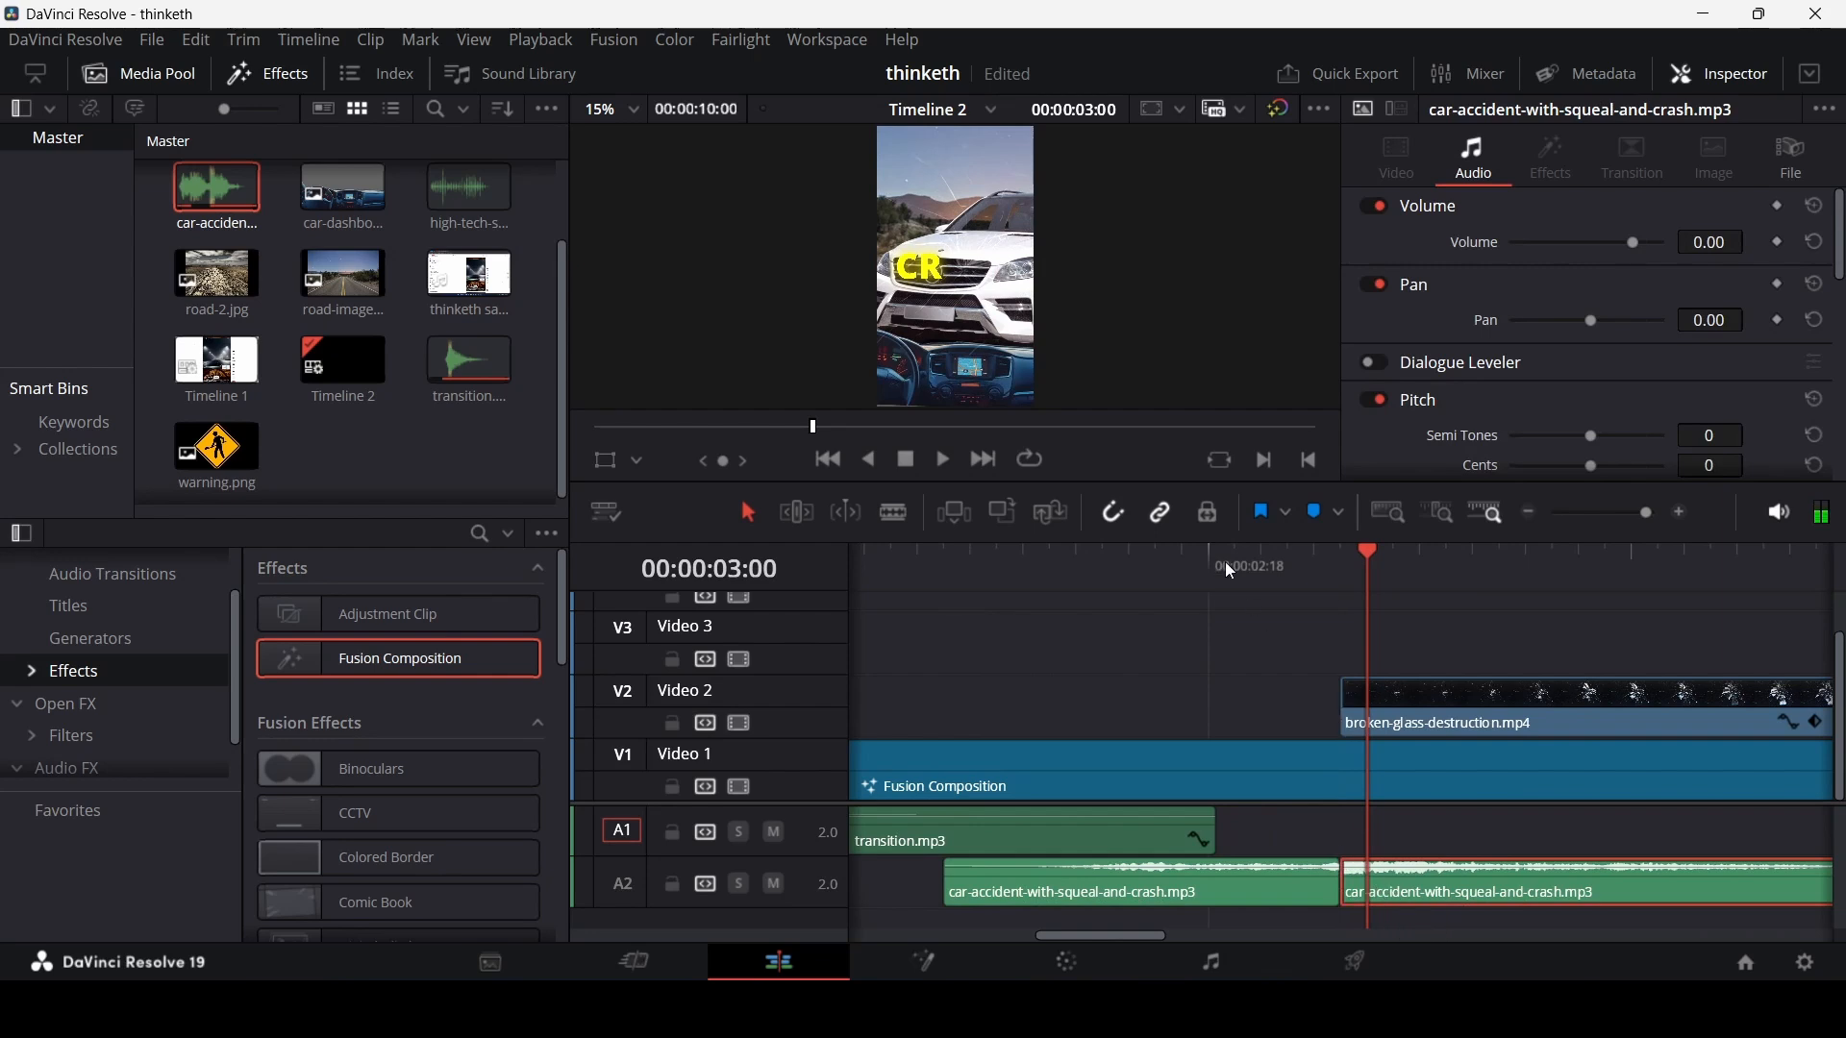
{"action": "left_click", "coordinate": [1184, 552]}
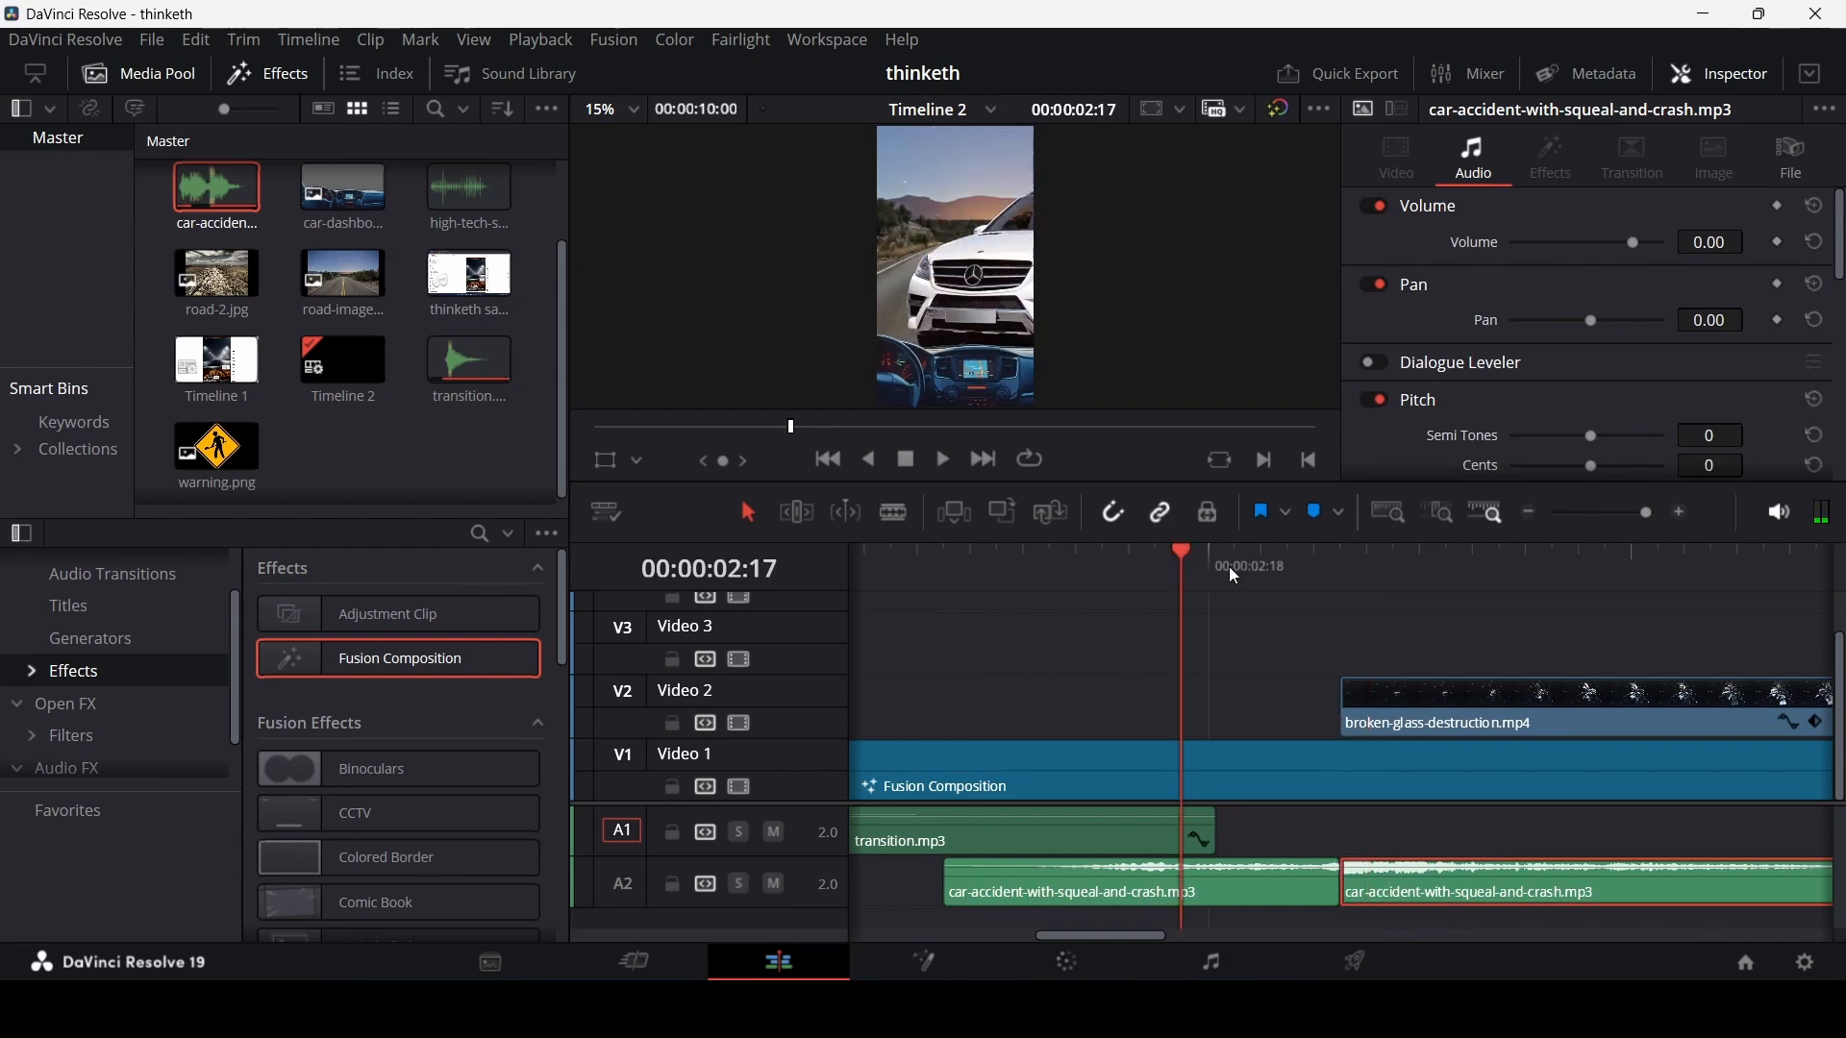
{"action": "left_click", "coordinate": [1290, 636]}
{"action": "key", "text": "space"}
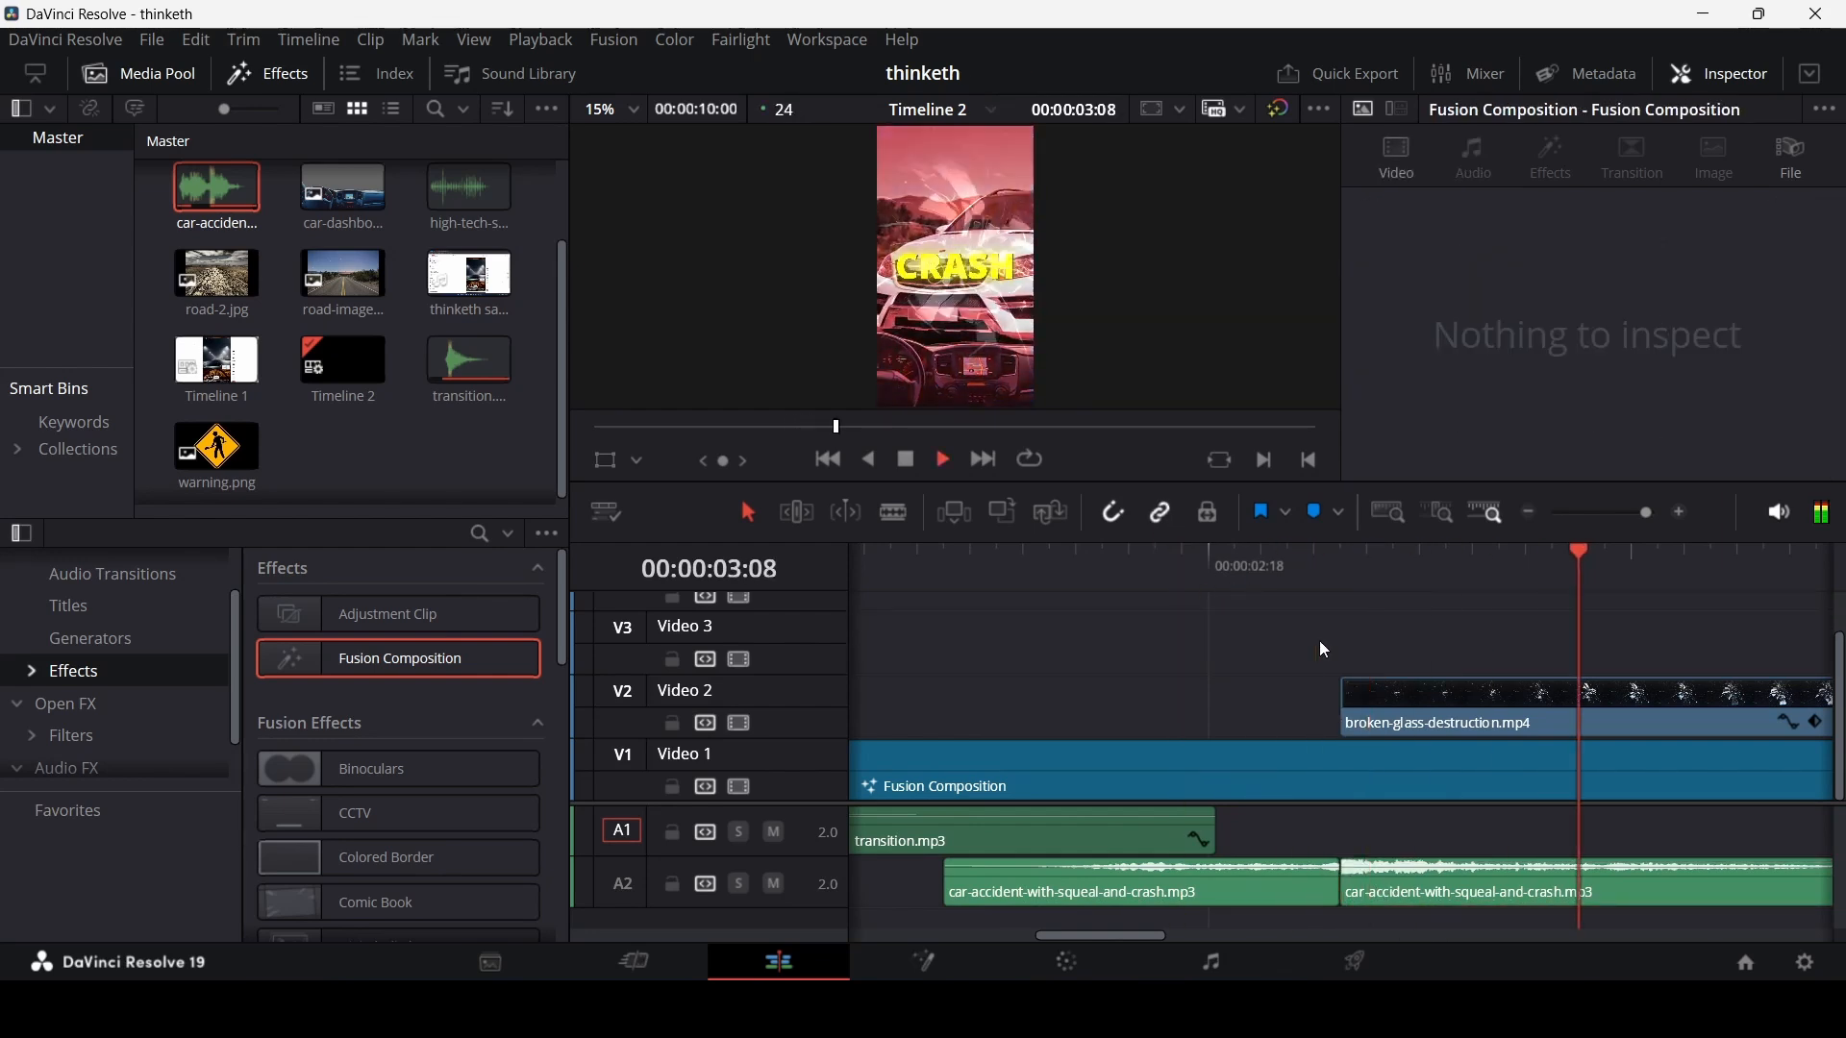
{"action": "key", "text": "space"}
- Lower the volume of both car-accident-with-squeal-and-crash.mp3 pieces to -10 and play the crash section from 00:00:02:01
{"action": "scroll", "coordinate": [1294, 648], "scroll_direction": "down", "scroll_amount": 3}
{"action": "scroll", "coordinate": [1273, 671], "scroll_direction": "down", "scroll_amount": 3}
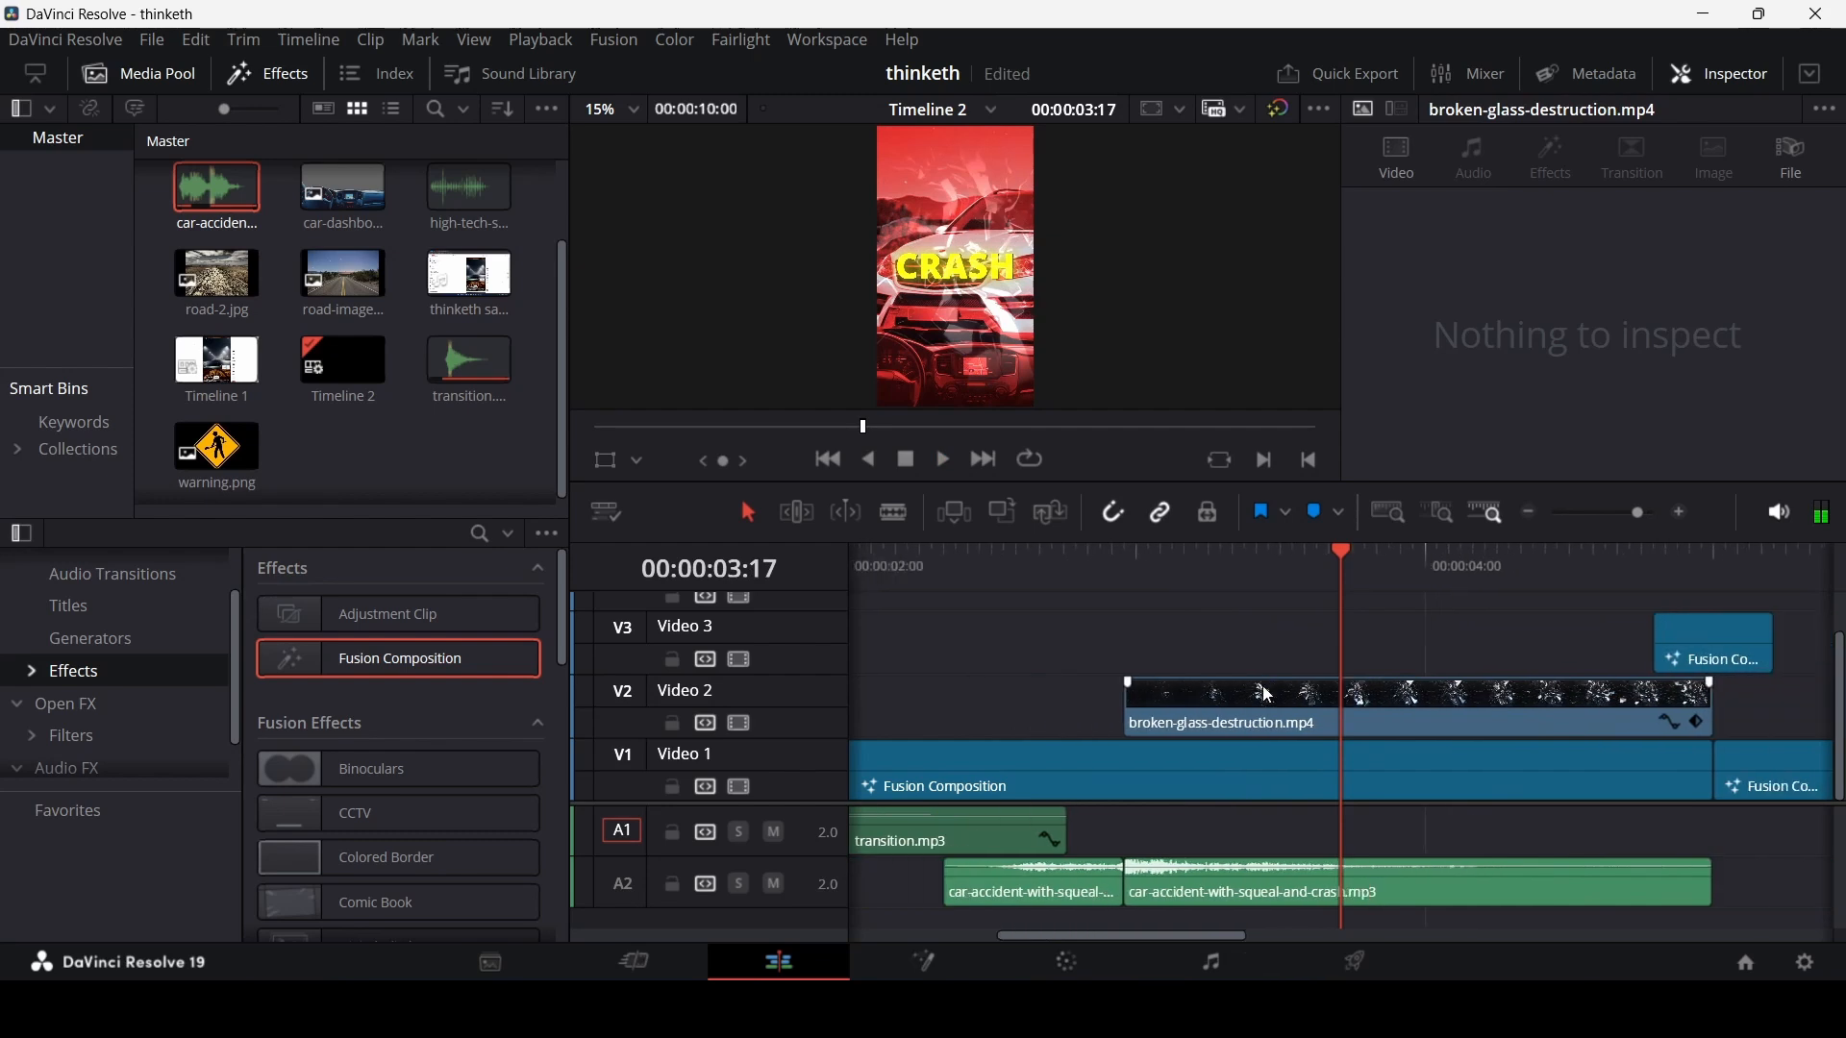
{"action": "left_click", "coordinate": [1296, 890]}
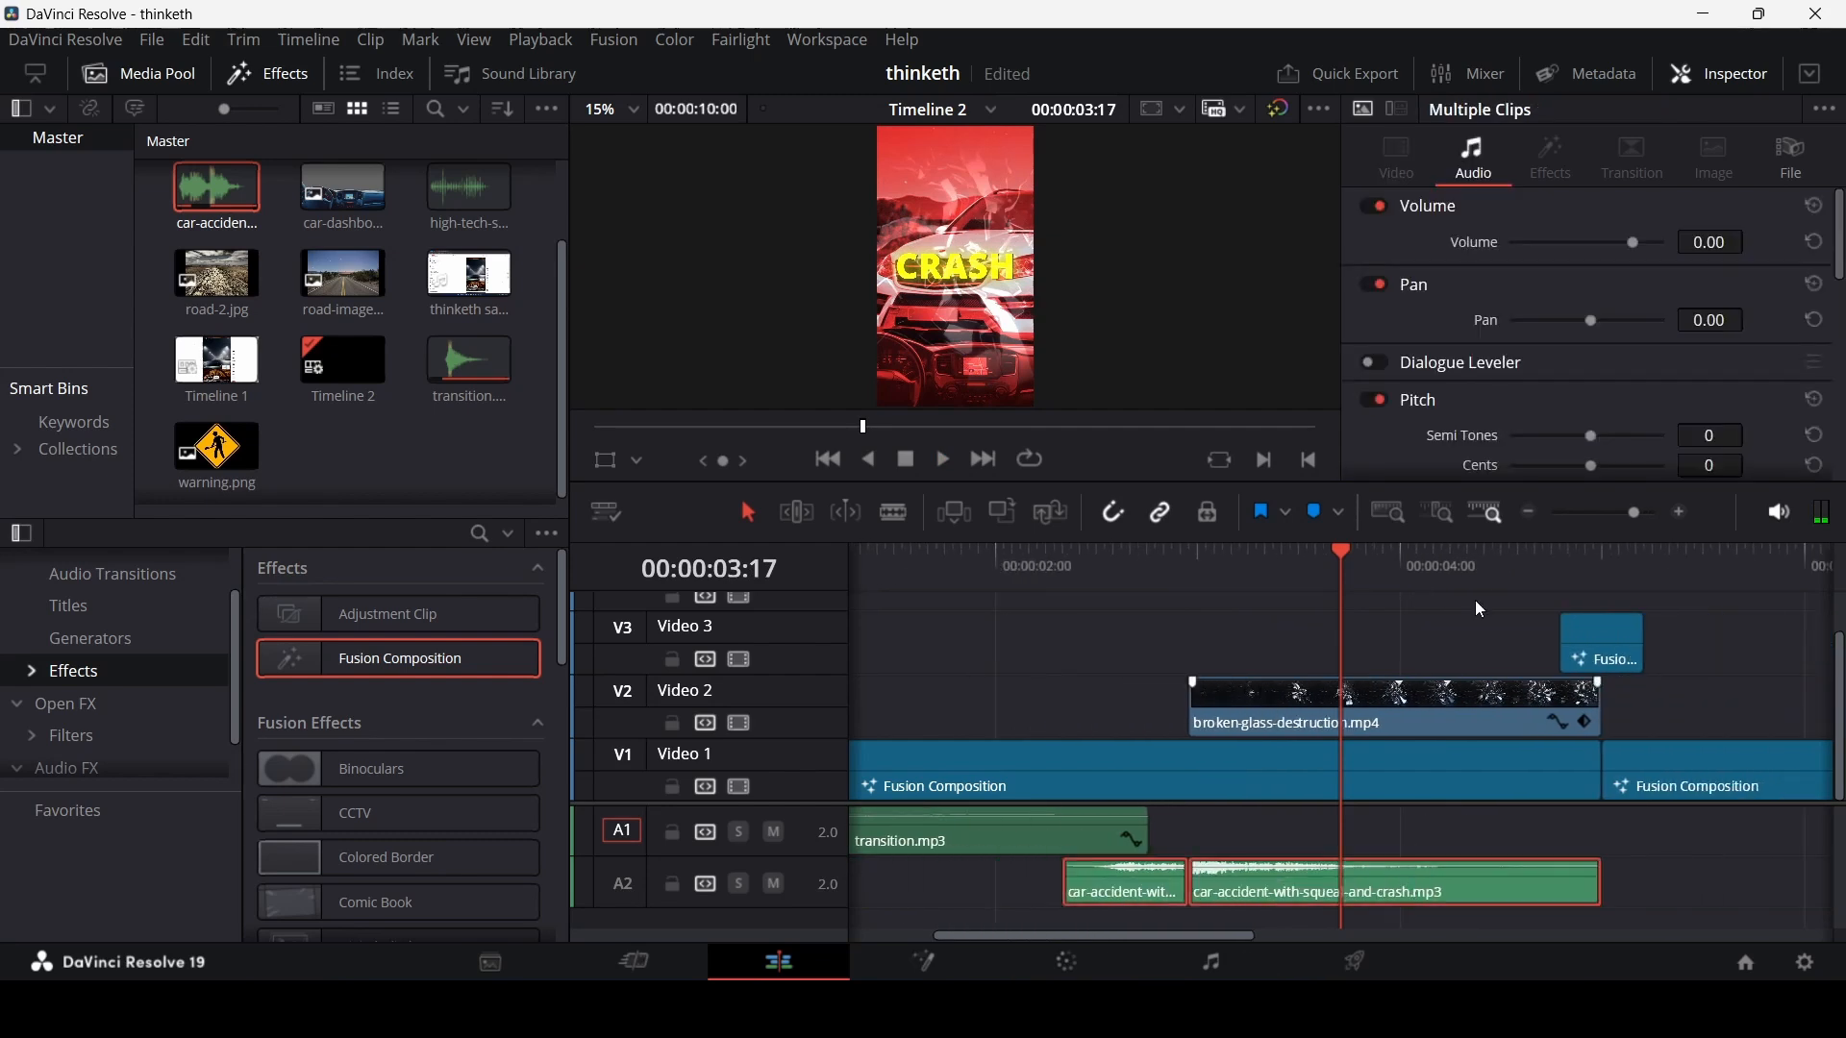
{"action": "left_click", "coordinate": [1712, 243]}
{"action": "type", "text": "-10"}
{"action": "key", "text": "Return"}
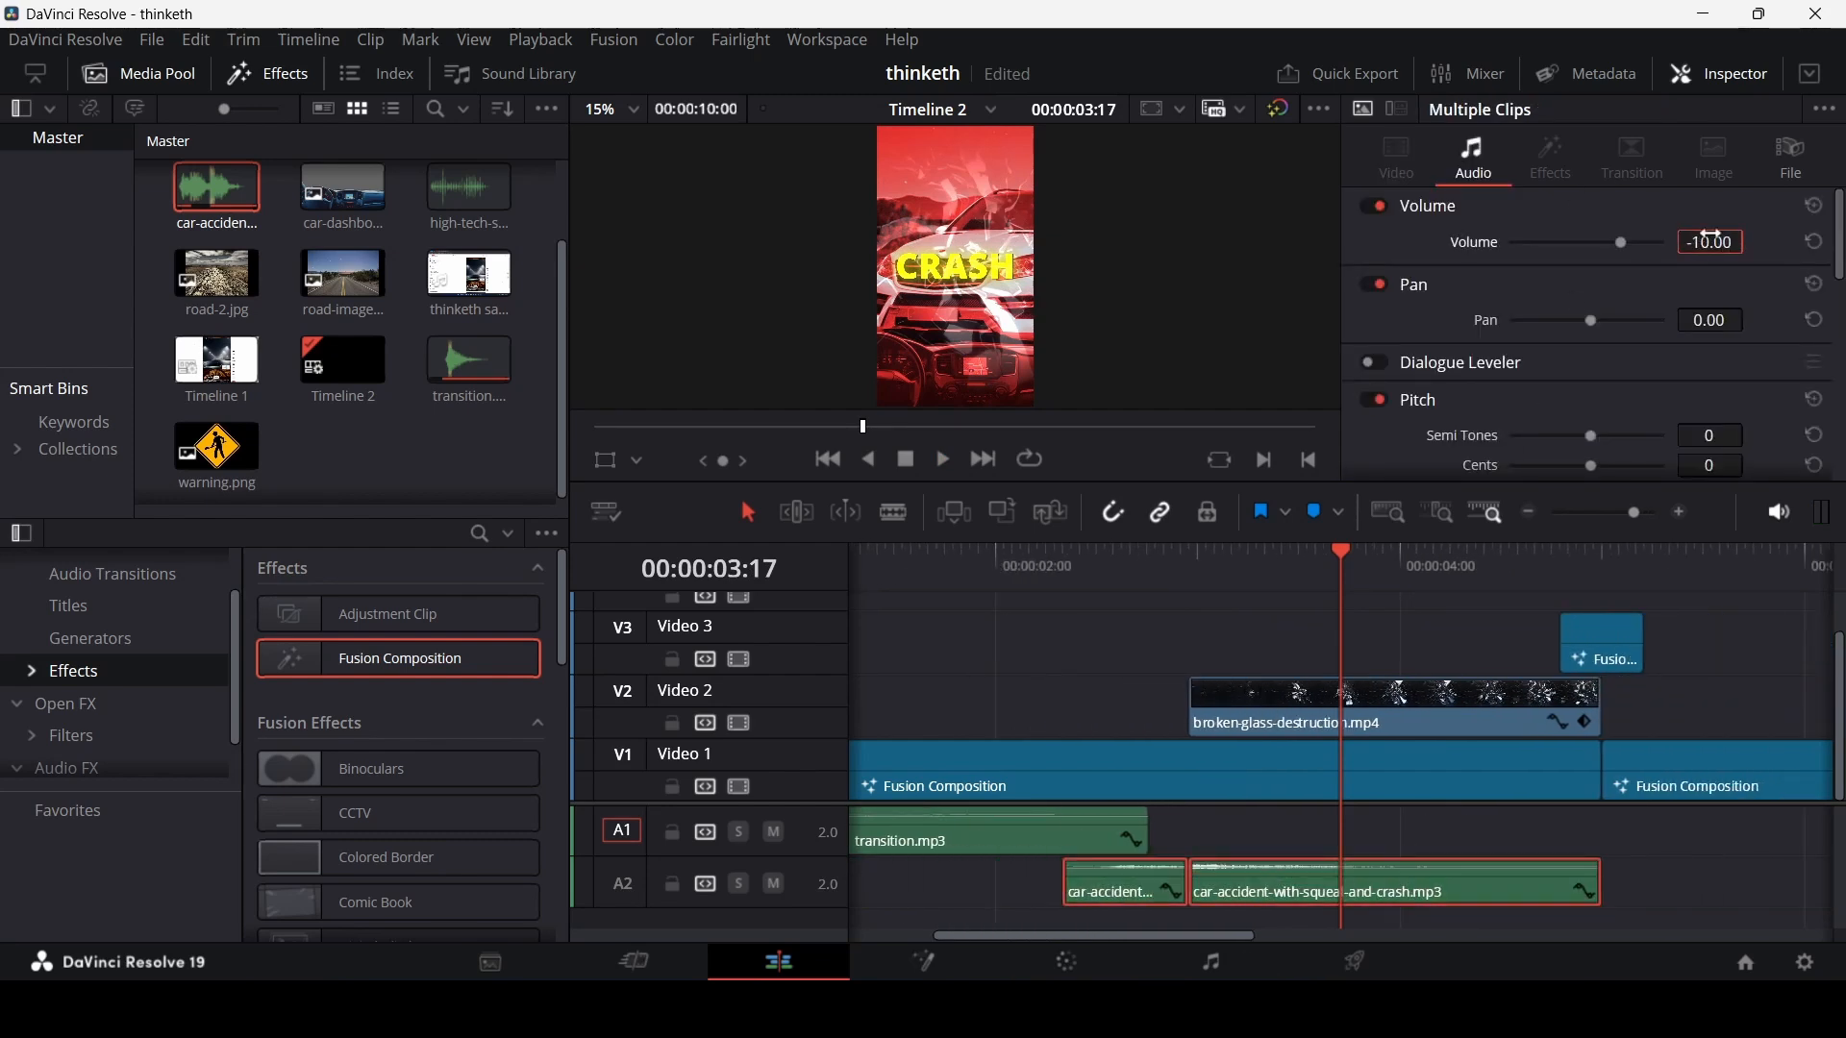
{"action": "left_click", "coordinate": [1003, 567]}
{"action": "left_click", "coordinate": [1081, 642]}
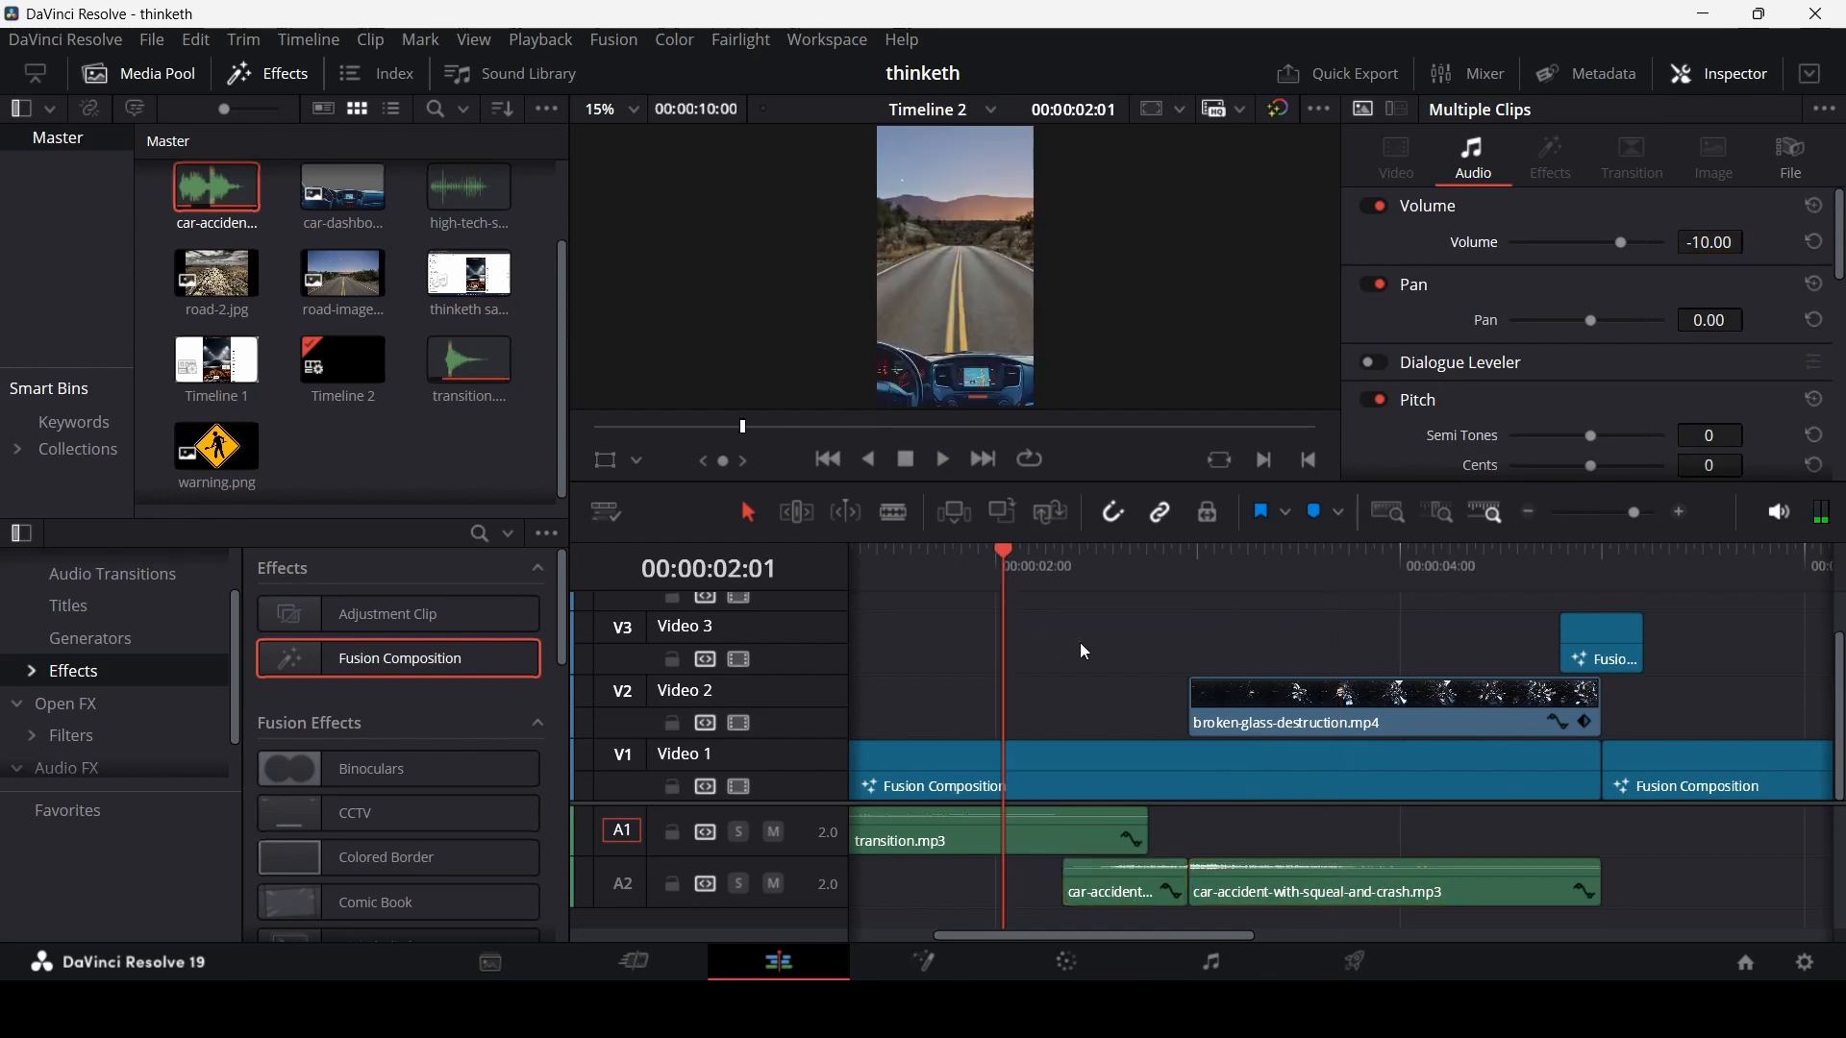
{"action": "key", "text": "space"}
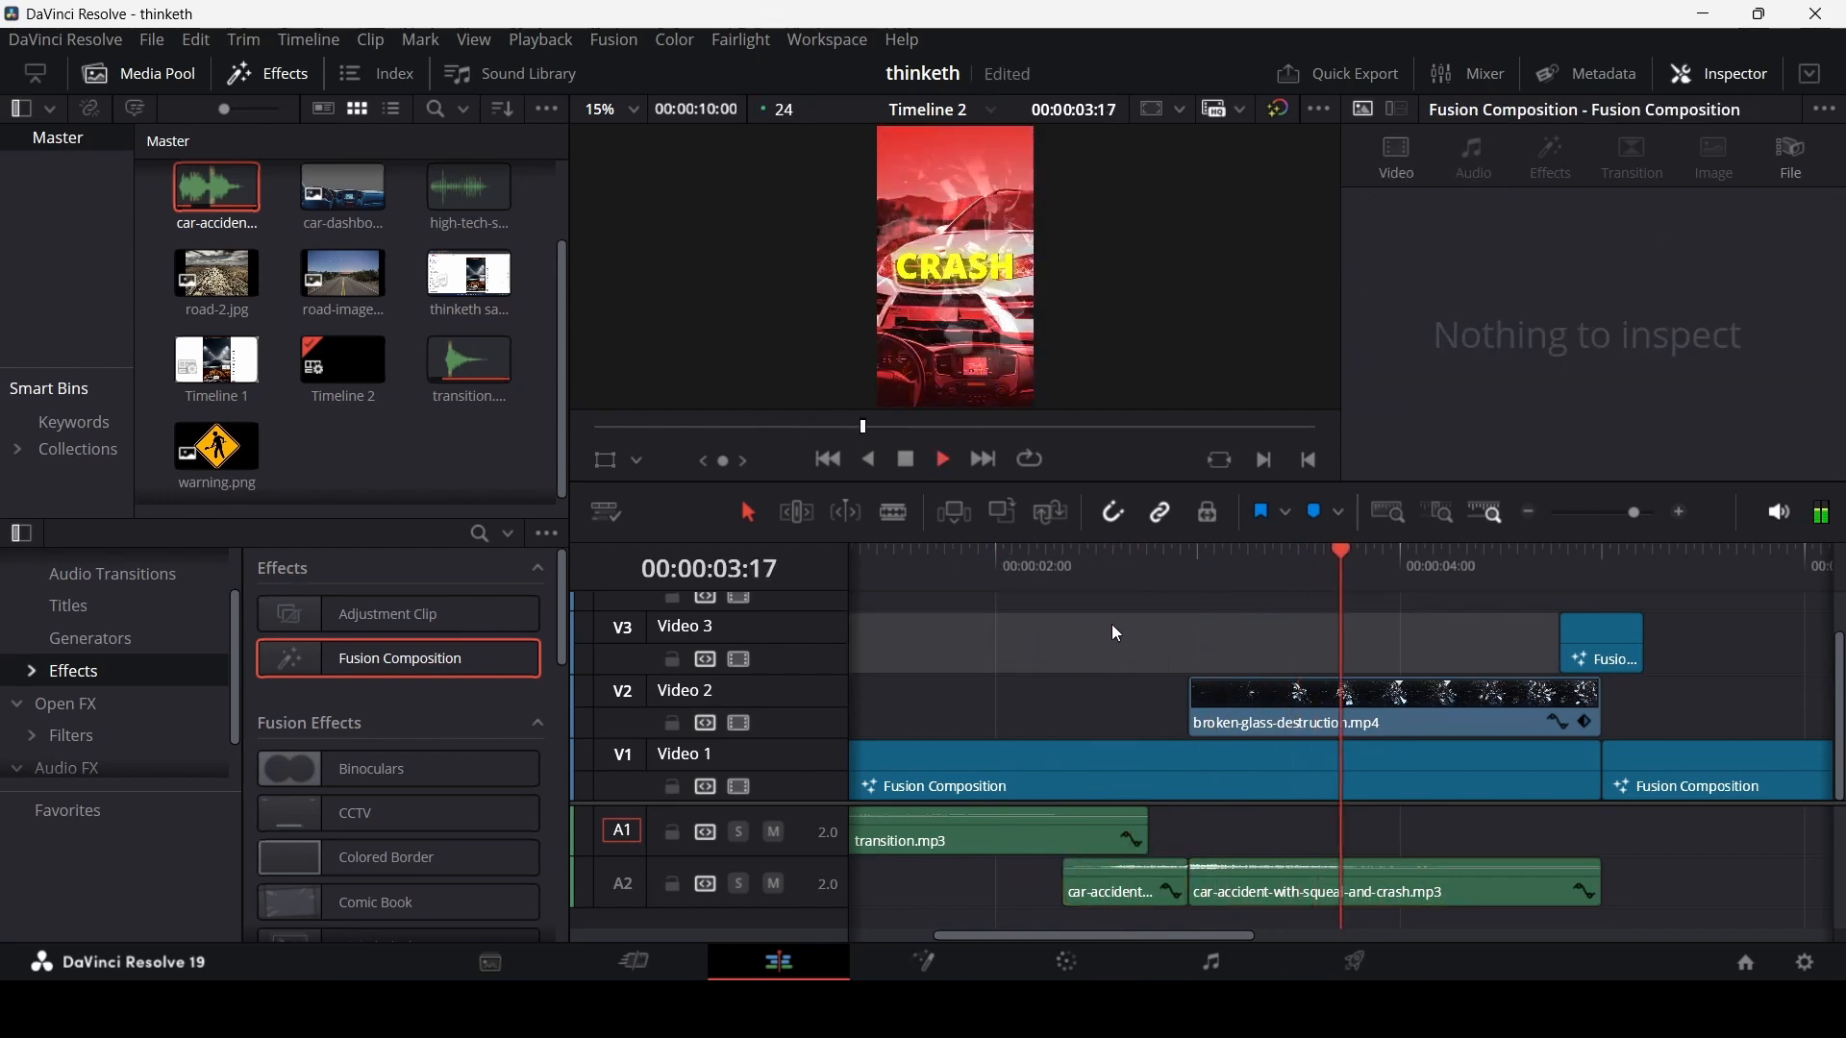
{"action": "key", "text": "space"}
- Duplicate the transition.mp3 clip on Audio 1 to start at 00:00:04:17, where the crash sound ends, and play the second scene
{"action": "key", "text": "shift+z"}
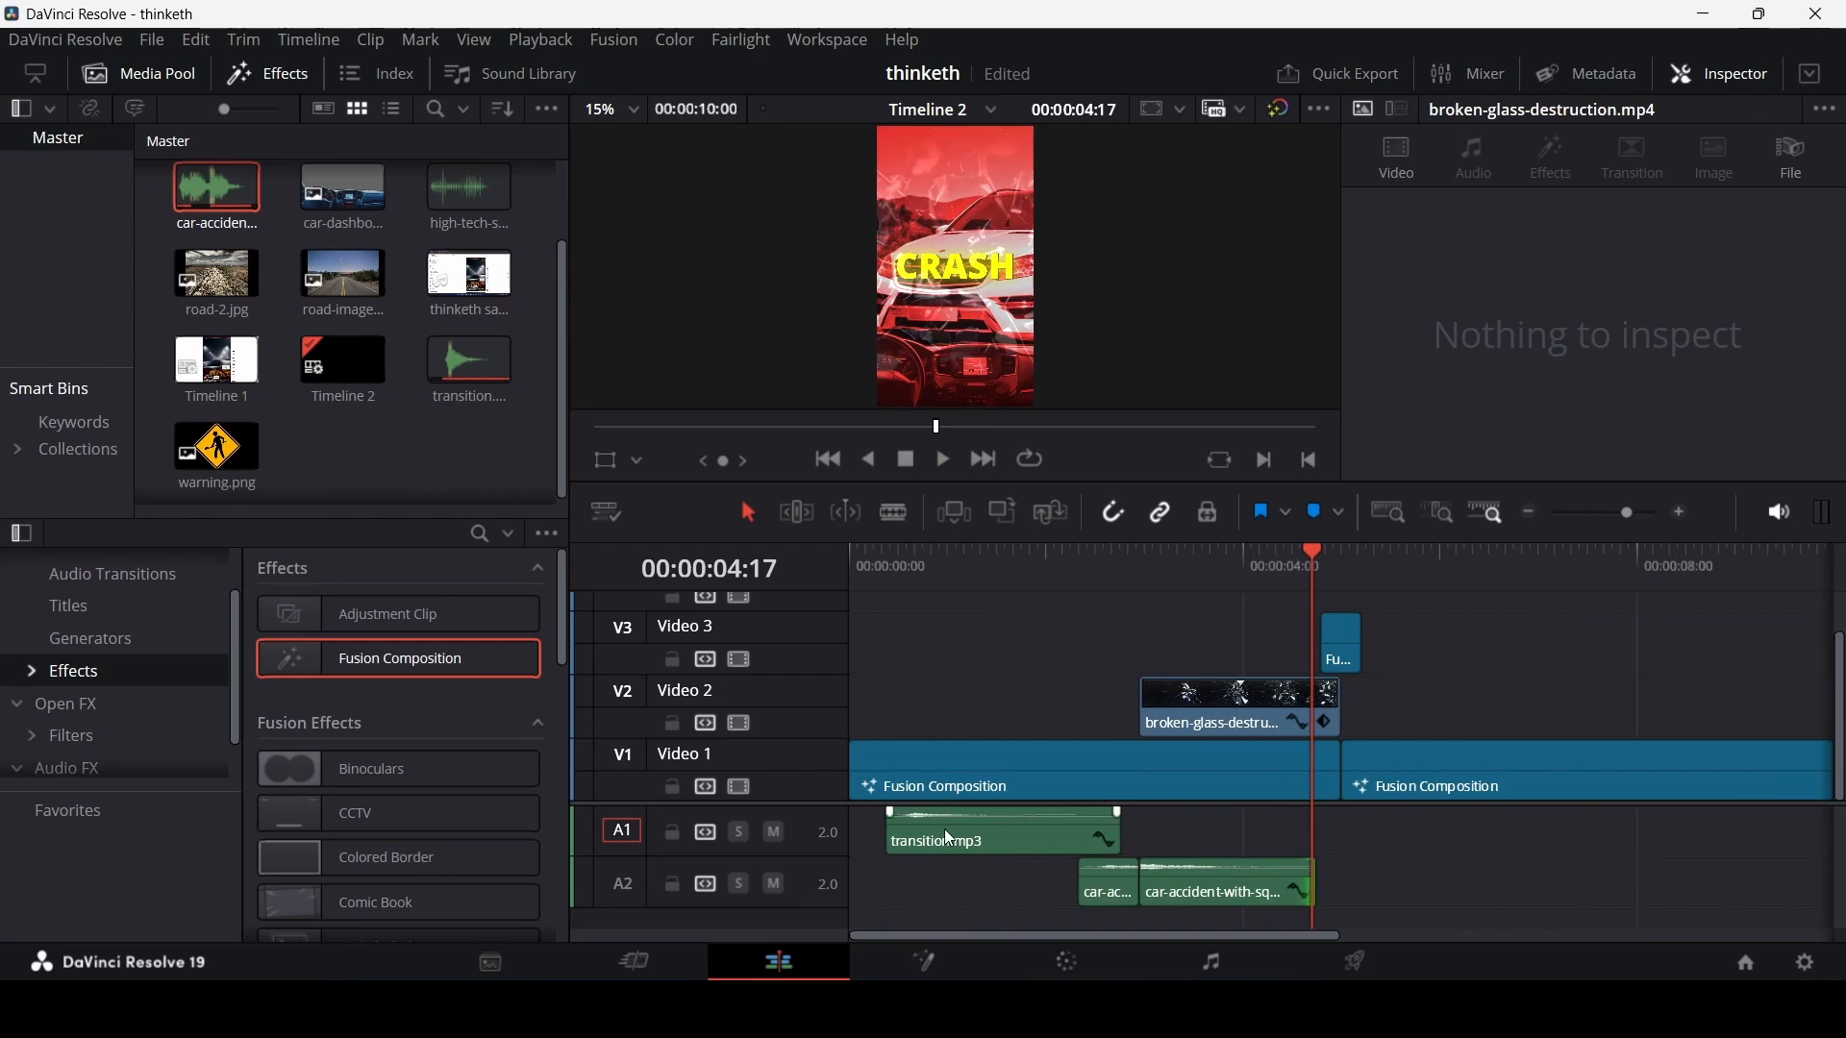
{"action": "left_click_drag", "start_coordinate": [989, 838], "coordinate": [1376, 839]}
{"action": "key", "text": "space"}
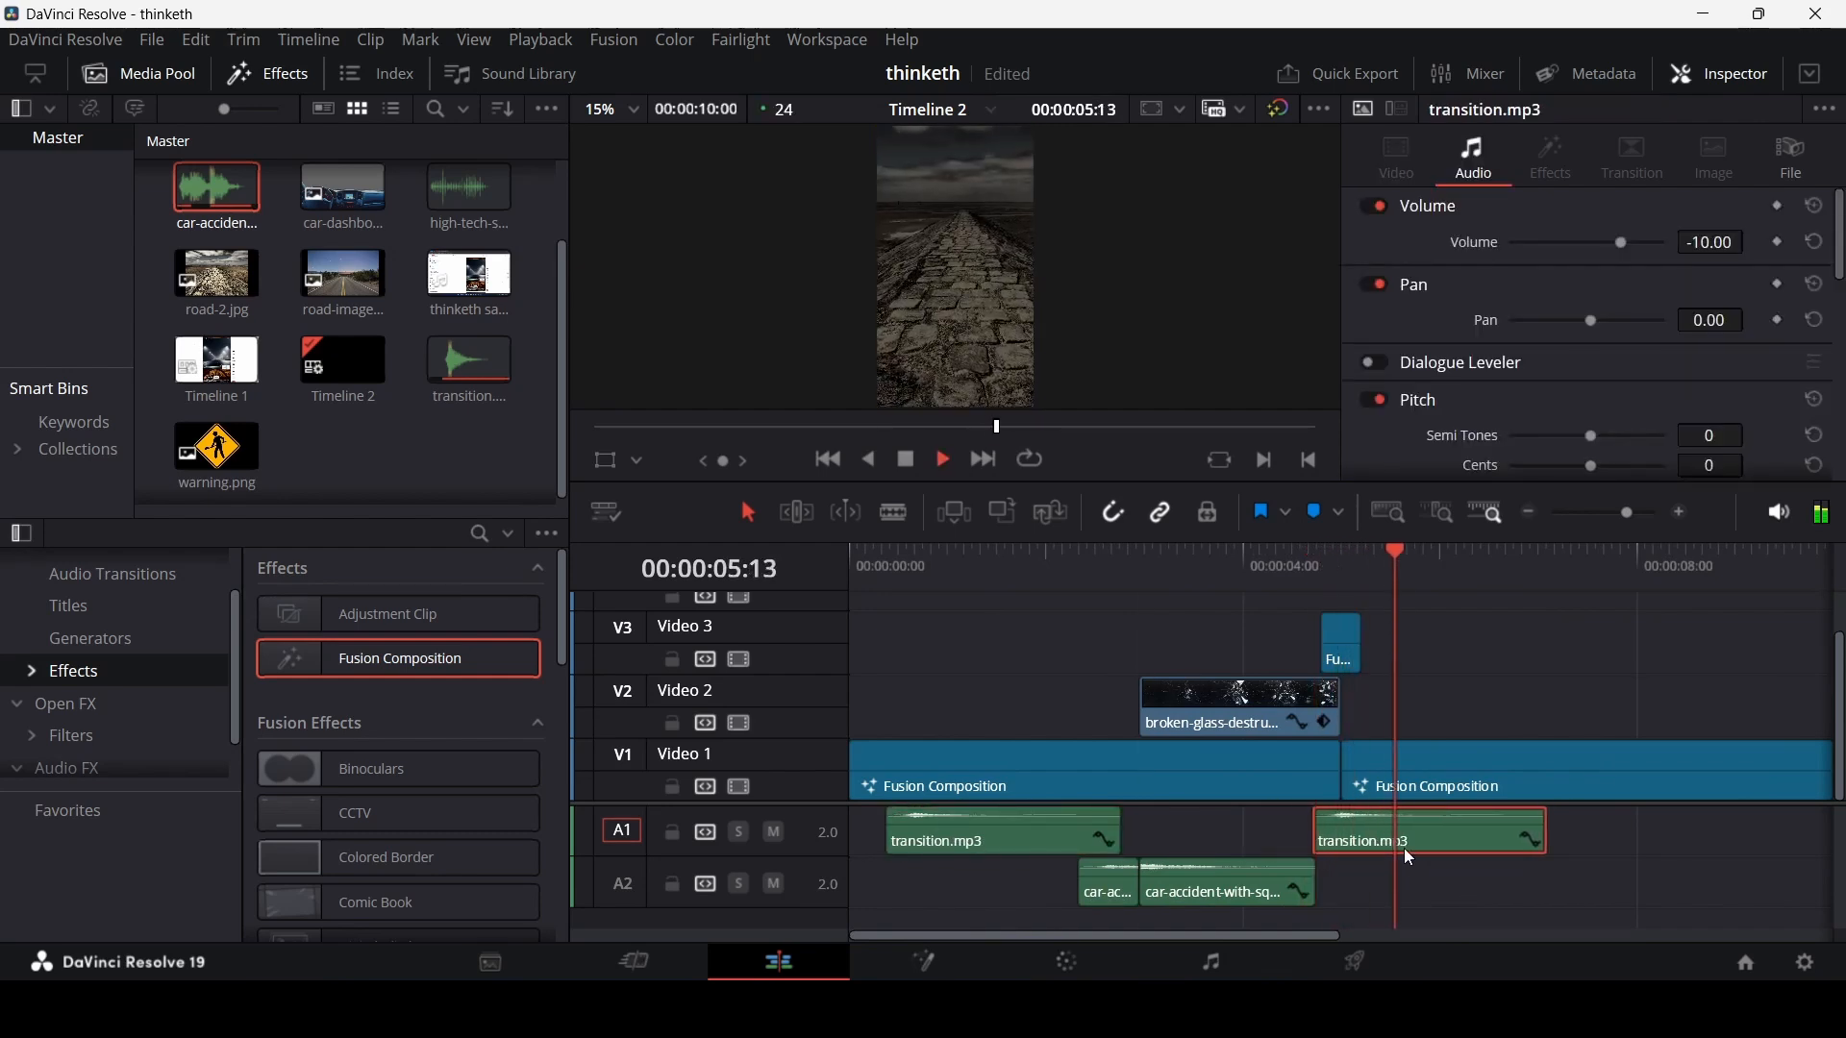
{"action": "left_click", "coordinate": [1285, 604]}
{"action": "key", "text": "space"}
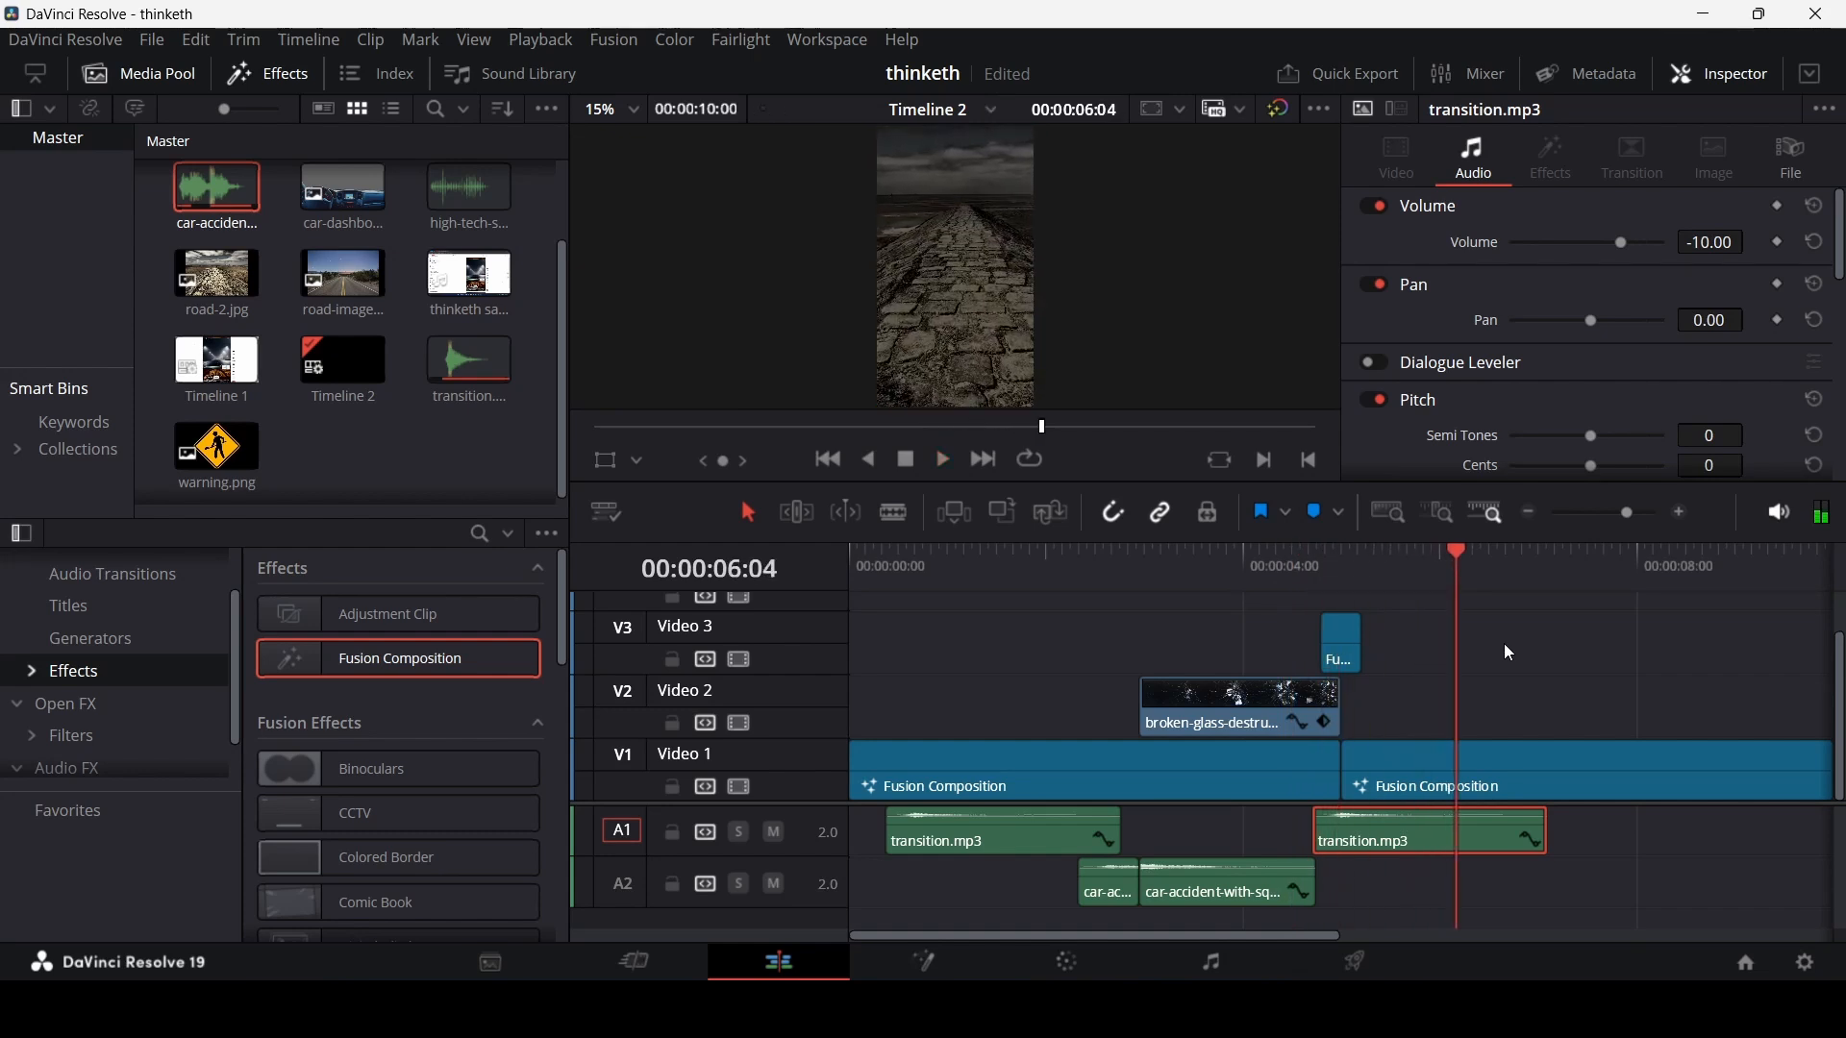
{"action": "scroll", "coordinate": [1291, 672], "scroll_direction": "right", "scroll_amount": 3}
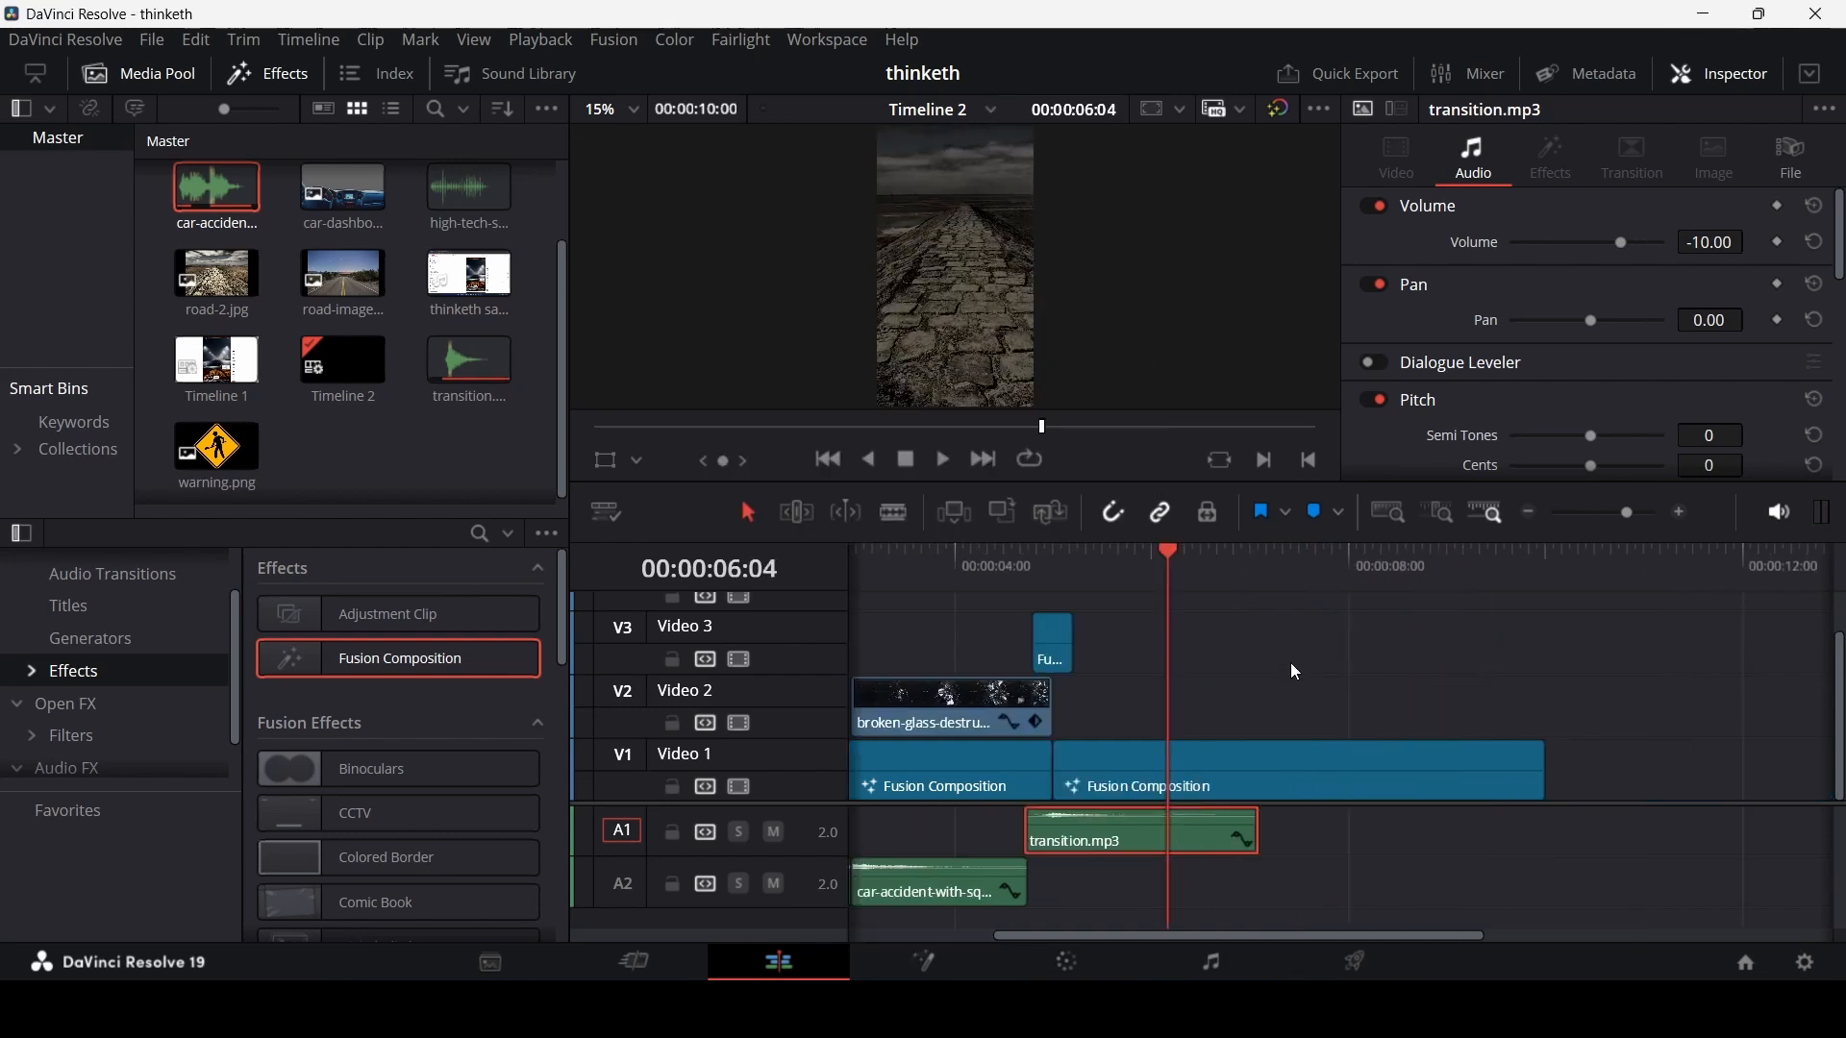
{"action": "key", "text": "space"}
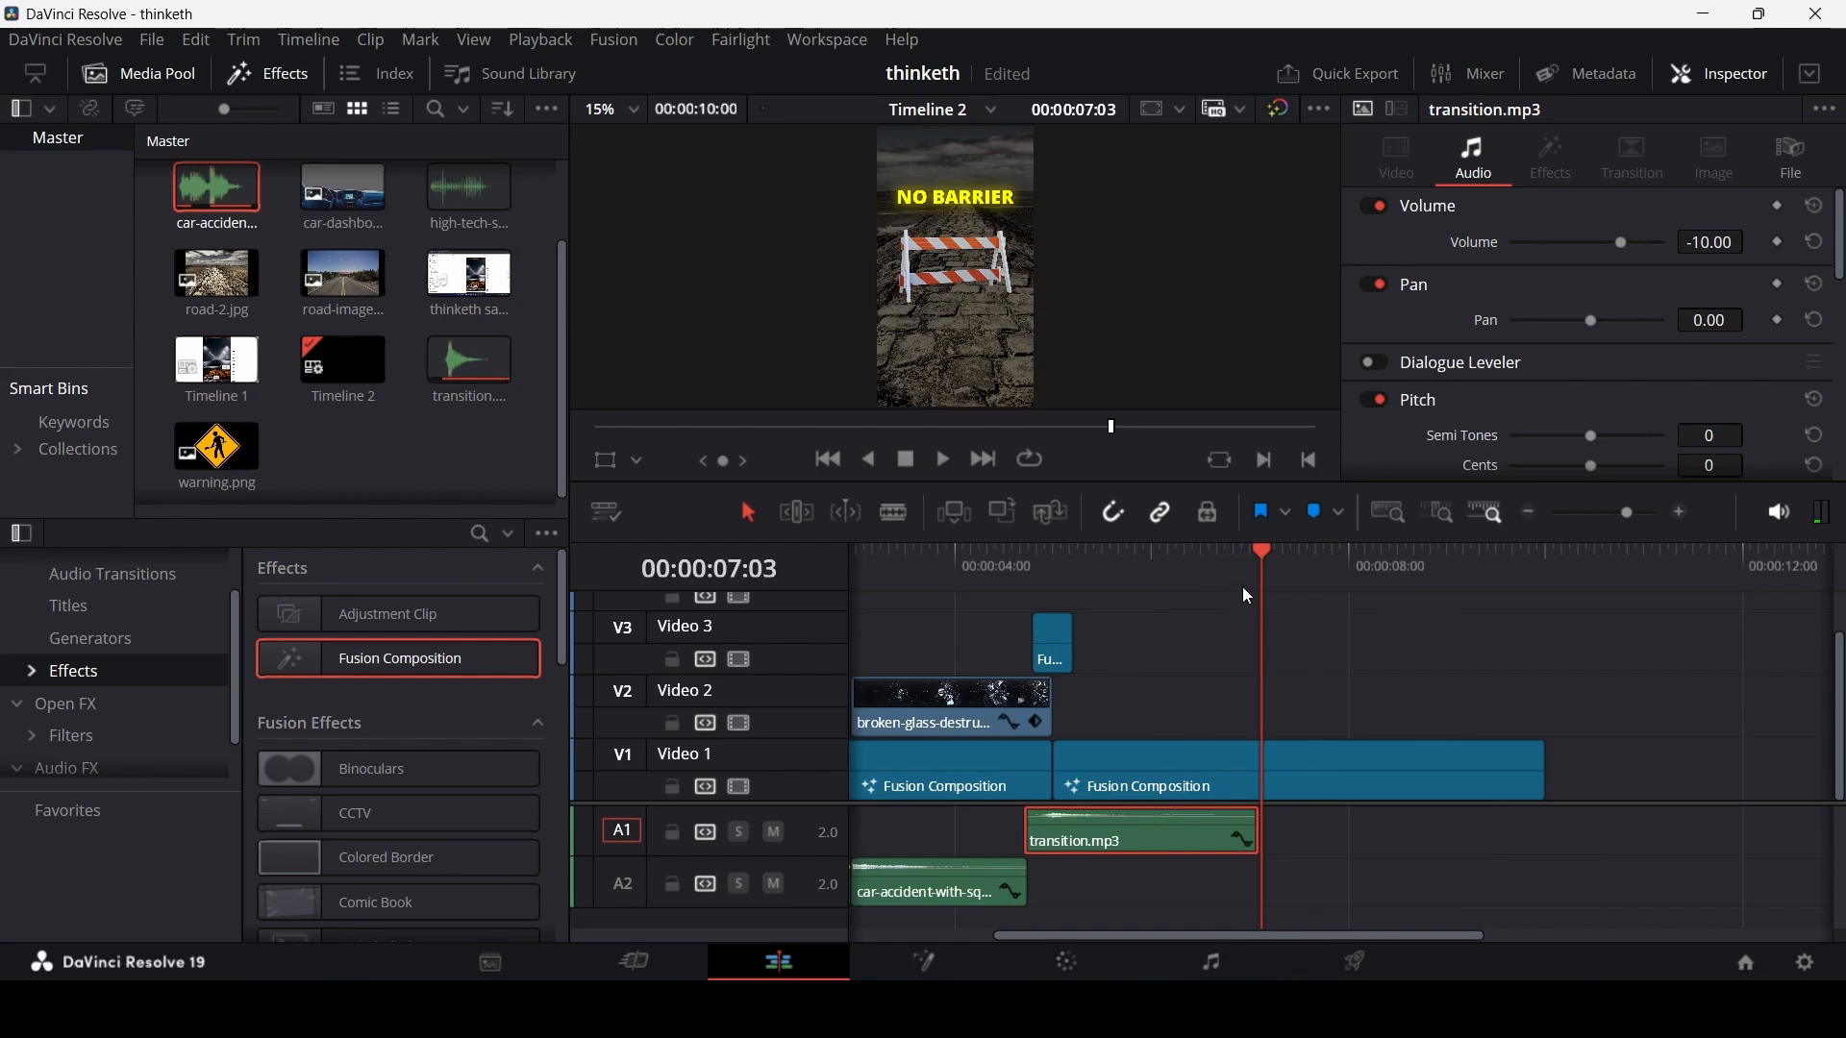
- Add high-tech-spectral.mp3 to Audio 2 at 00:00:06:17, where the NO BARRIER text starts appearing, and play it
{"action": "mouse_move", "coordinate": [1245, 588]}
{"action": "left_mouse_down"}
{"action": "mouse_move", "coordinate": [1221, 592]}
{"action": "mouse_move", "coordinate": [1225, 612]}
{"action": "left_mouse_up"}
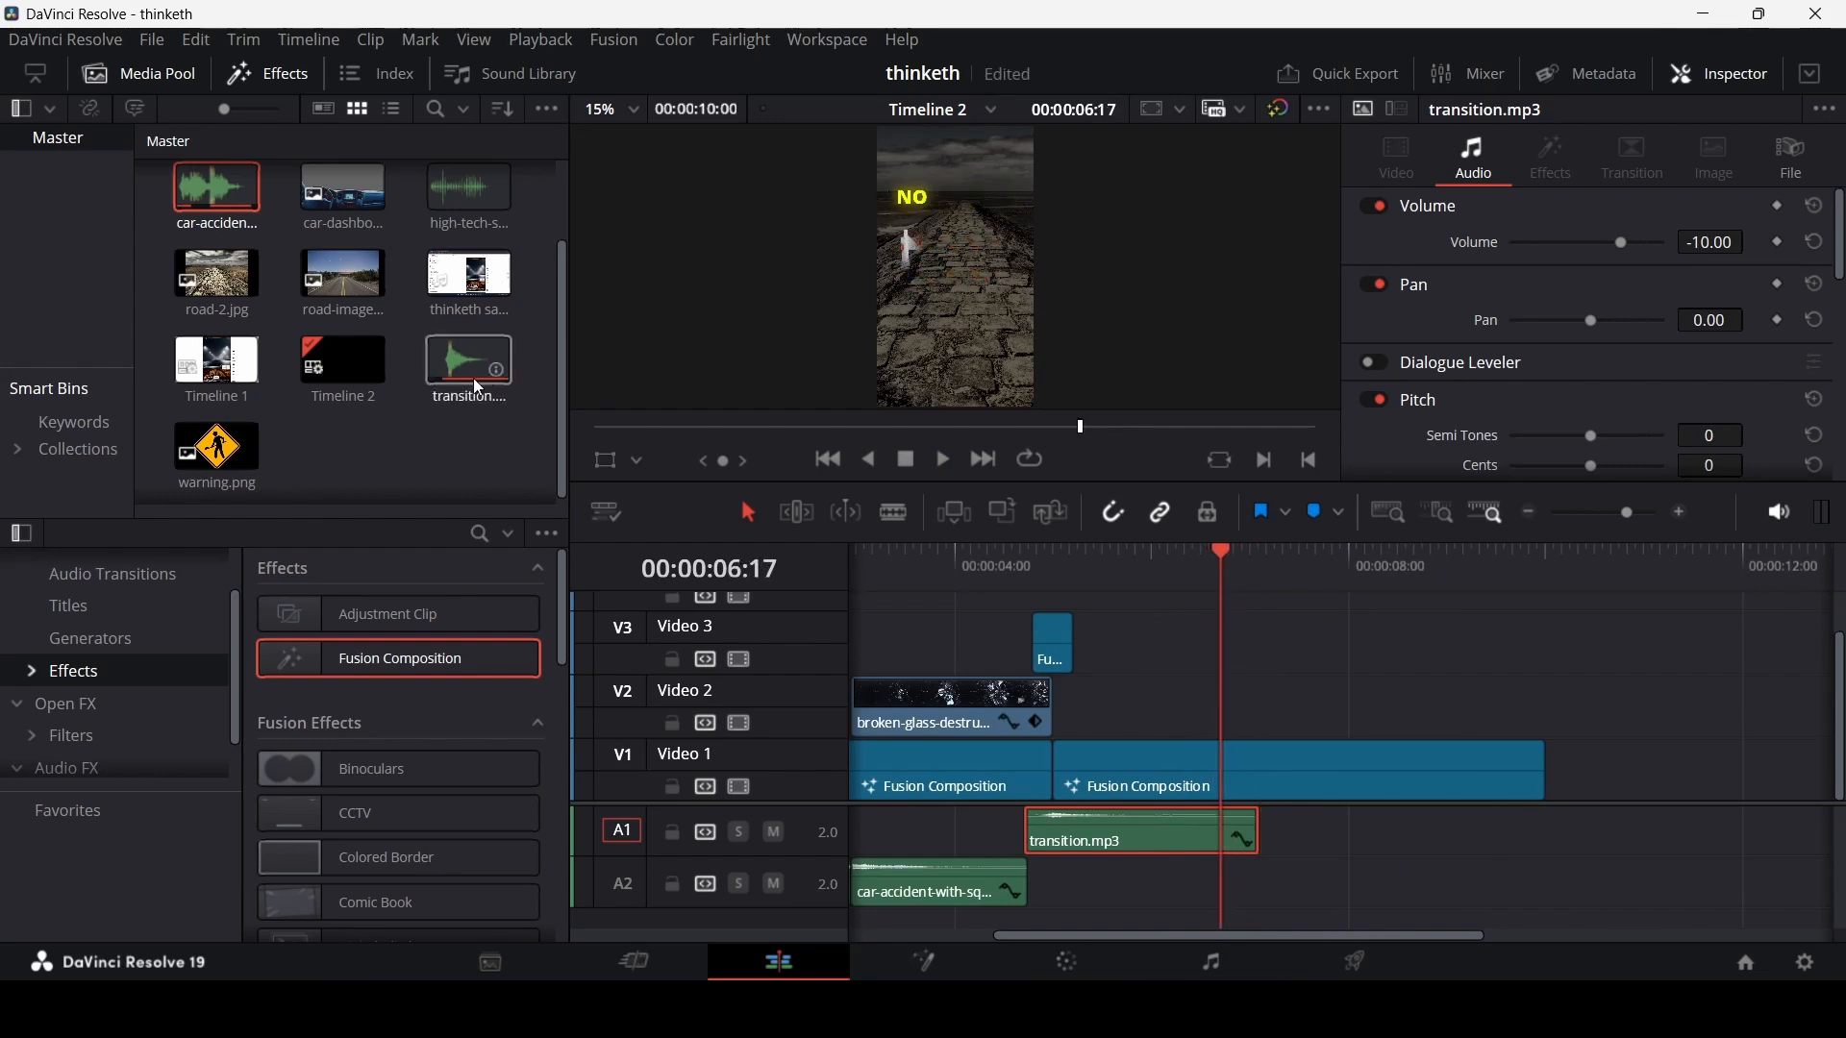
{"action": "left_click_drag", "start_coordinate": [469, 197], "coordinate": [1298, 857]}
{"action": "key", "text": "space"}
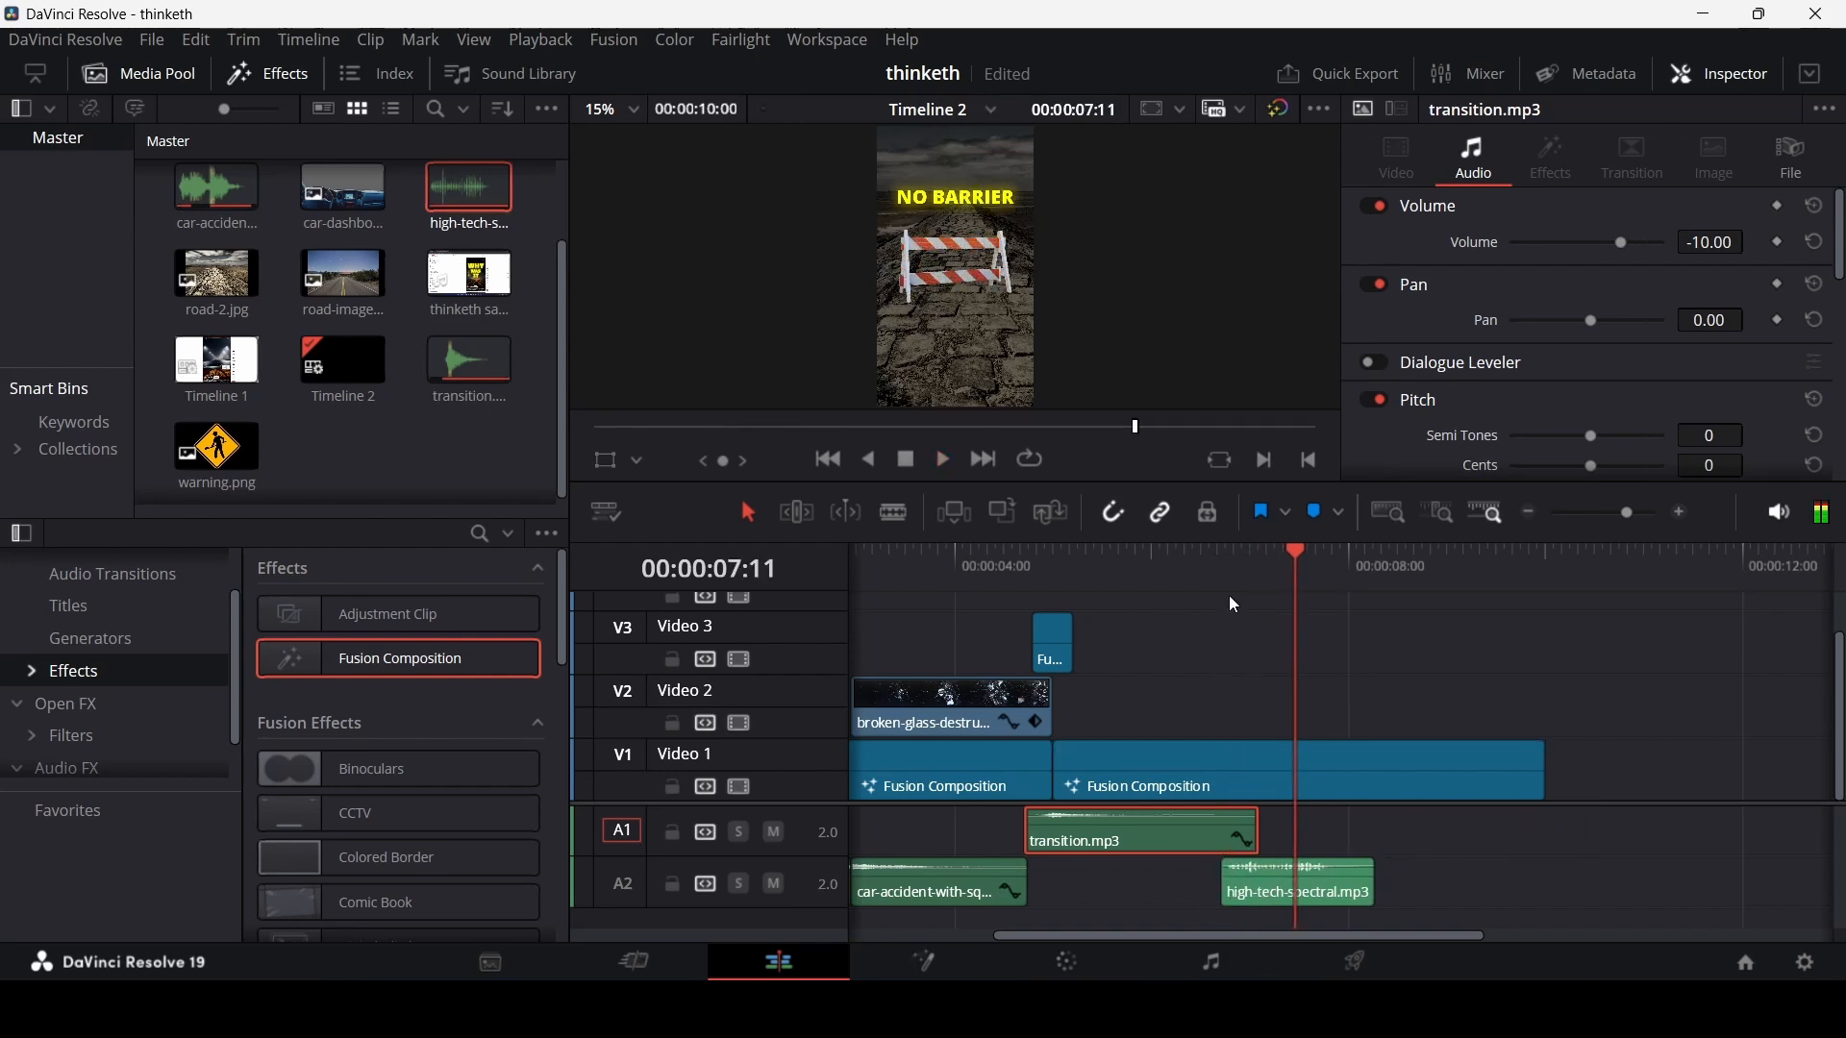
{"action": "key", "text": "space"}
{"action": "scroll", "coordinate": [1273, 666], "scroll_direction": "up", "scroll_amount": 5}
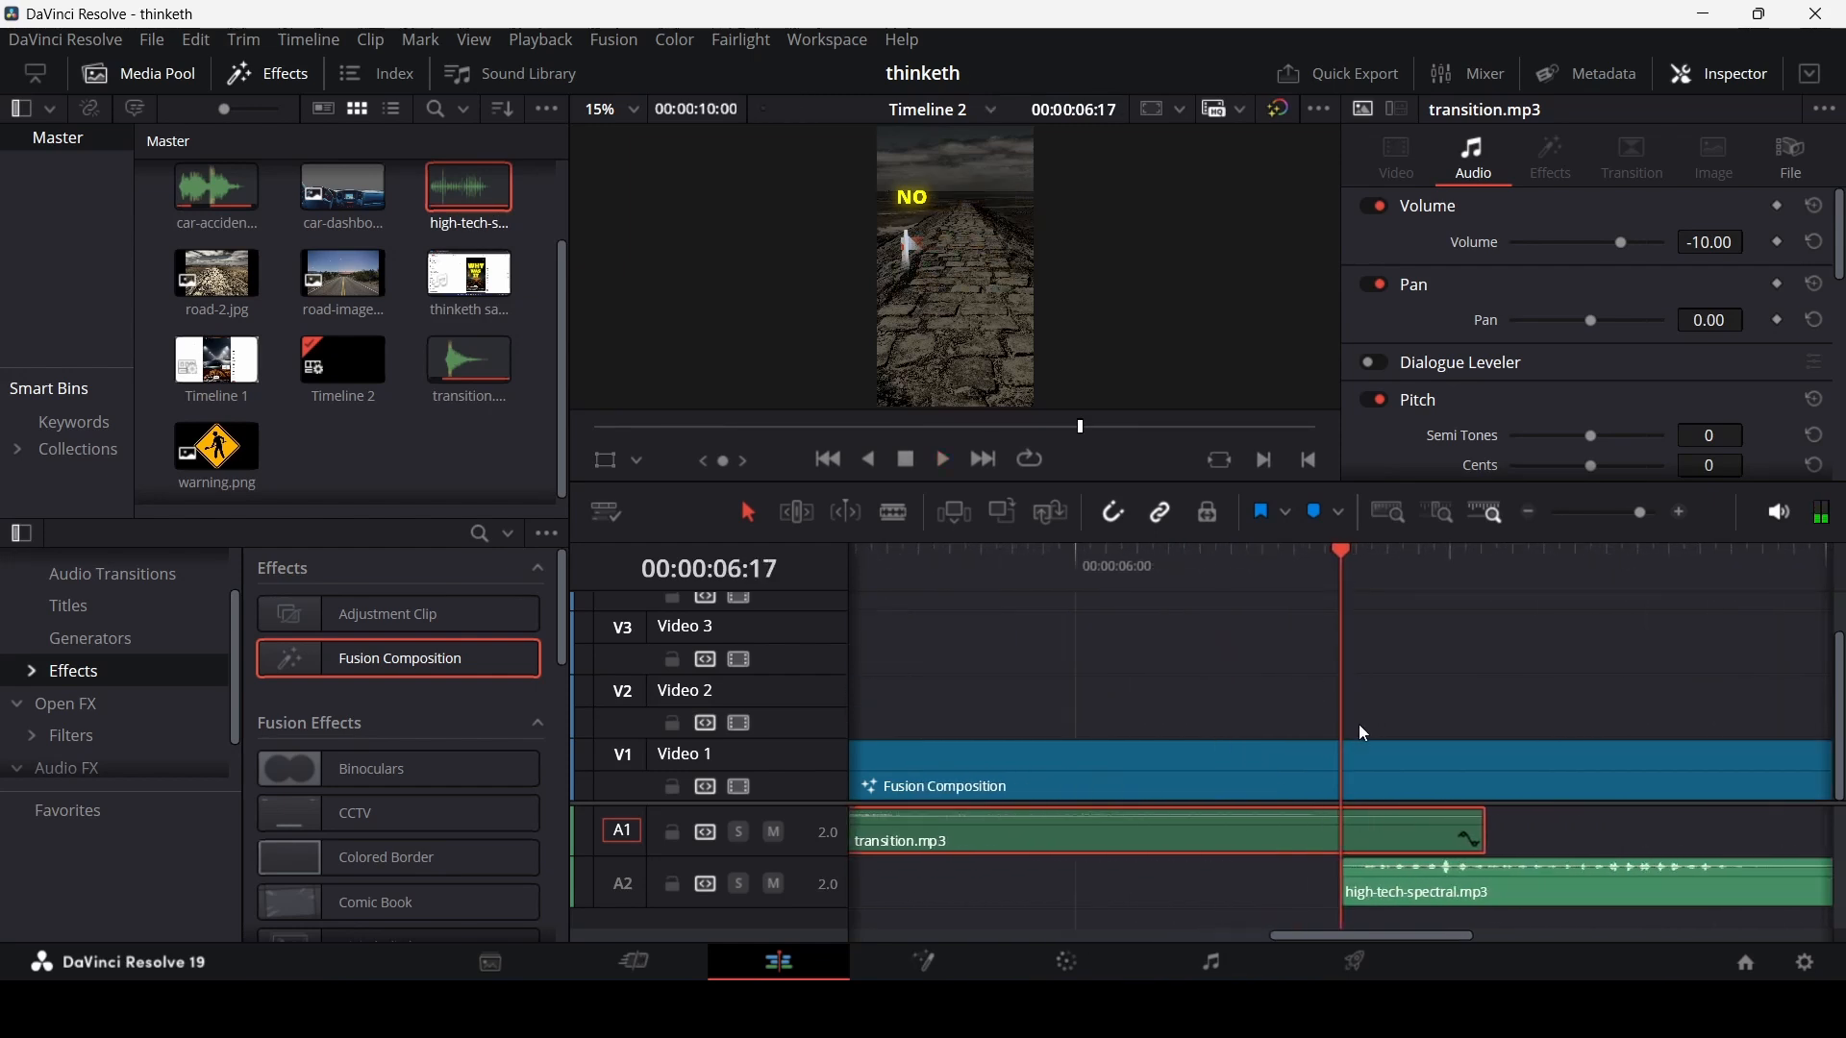
- Shift the high-tech-spectral.mp3 clip slightly earlier and play the NO BARRIER animation to check the sync
{"action": "left_click_drag", "start_coordinate": [1409, 892], "coordinate": [1395, 893]}
{"action": "left_click", "coordinate": [1407, 665]}
{"action": "key", "text": "space"}
{"action": "key", "text": "space"}
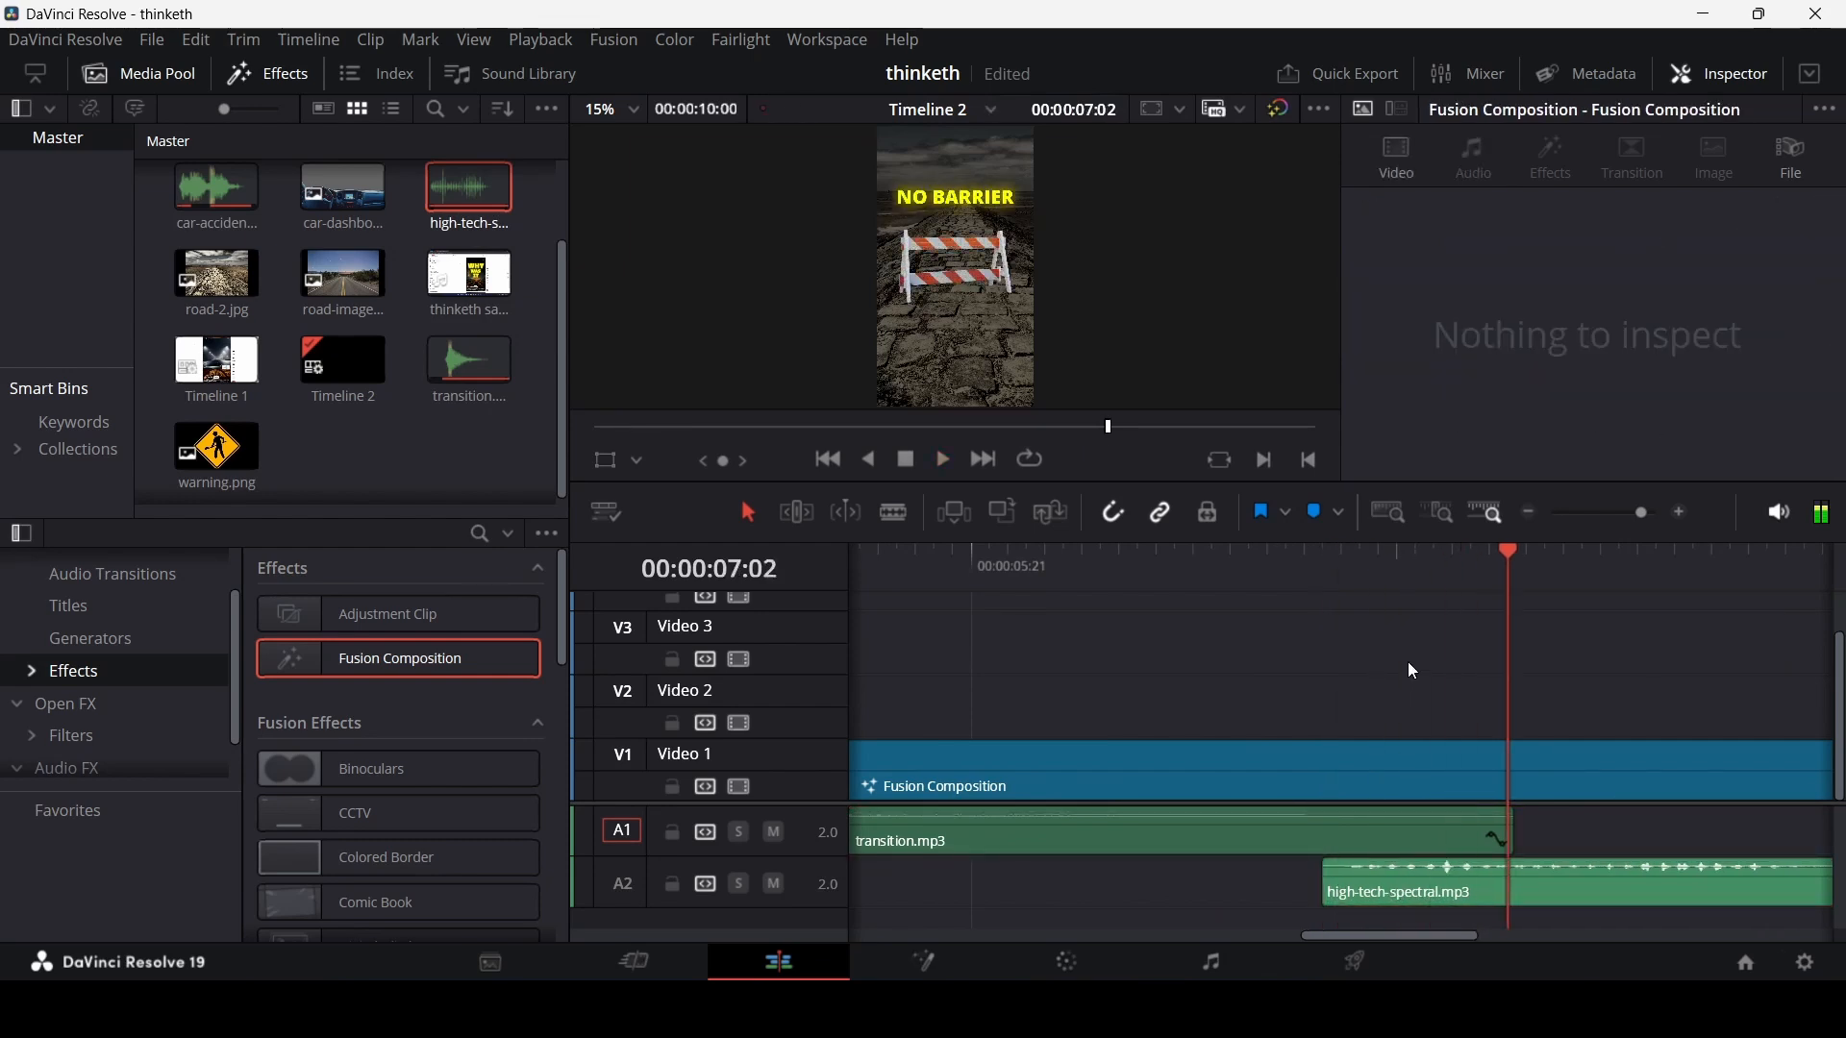
- Split the high-tech-spectral.mp3 clip at 00:00:07:01 and delete the part after the cut
{"action": "key", "text": "Left"}
{"action": "key", "text": "Left"}
{"action": "key", "text": "Right"}
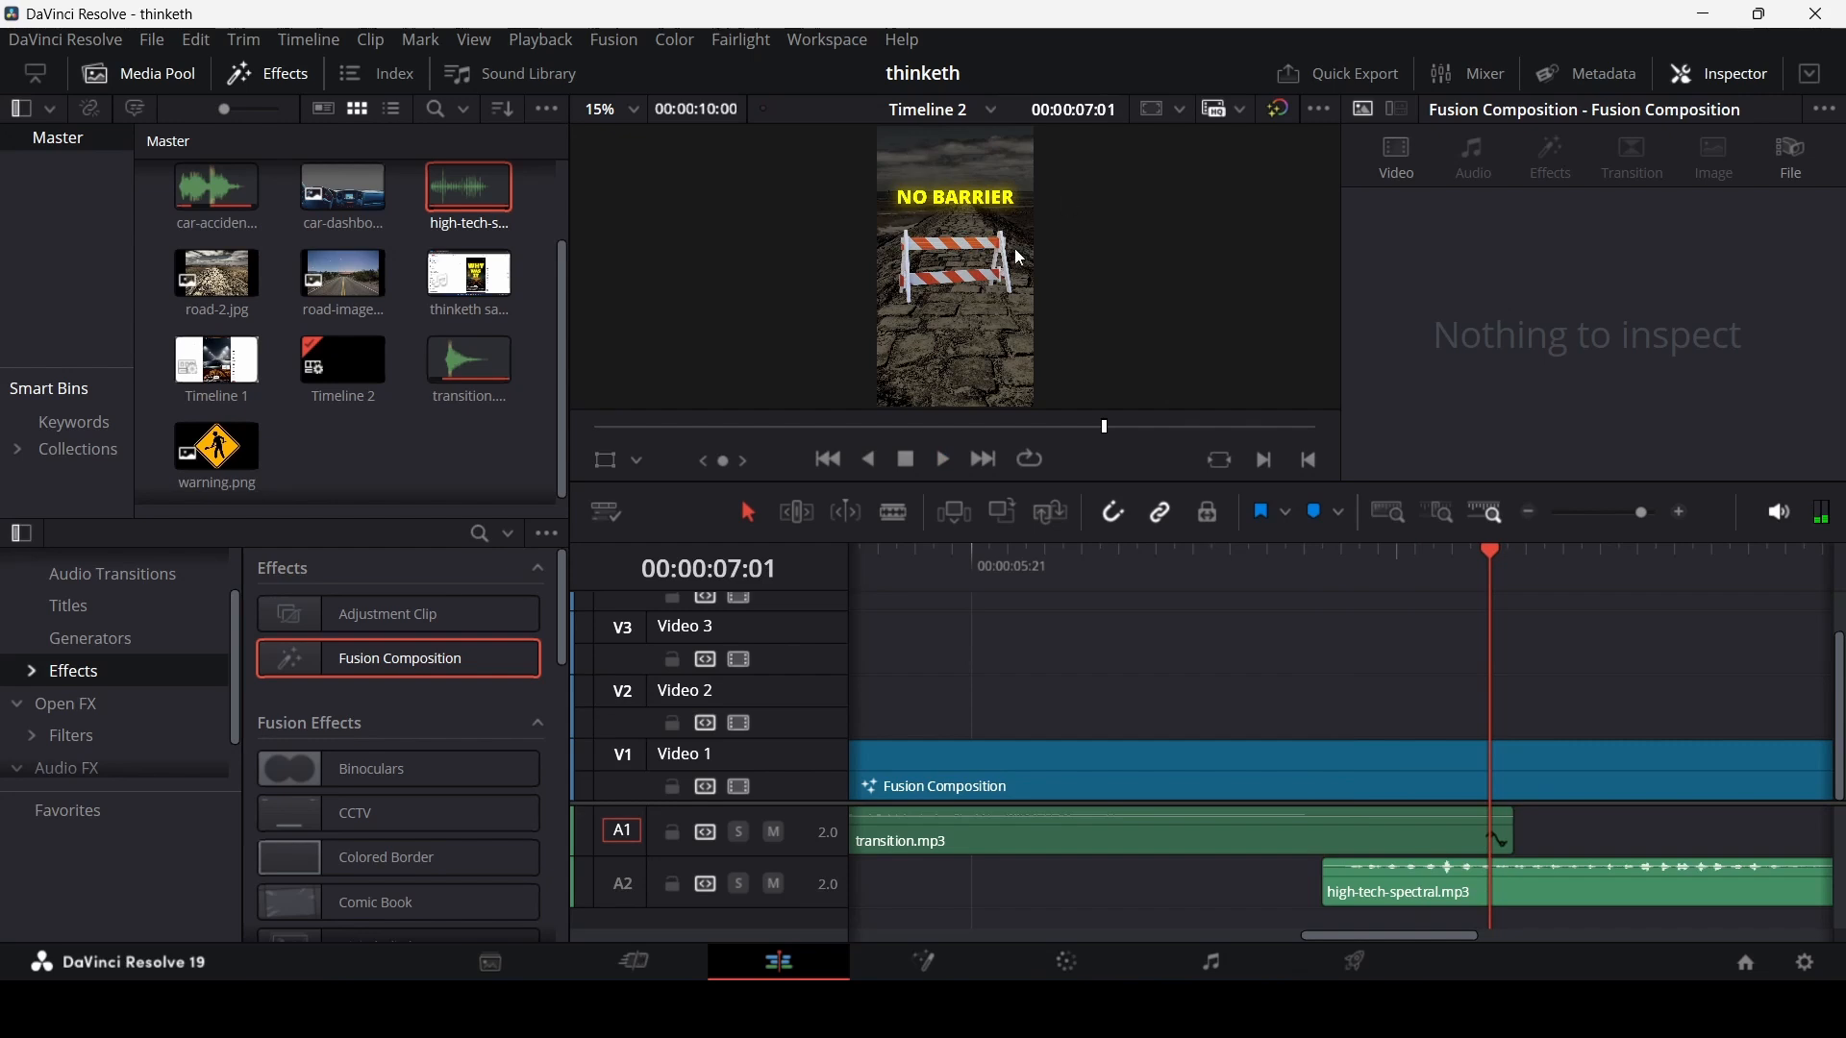
{"action": "left_click", "coordinate": [1567, 885]}
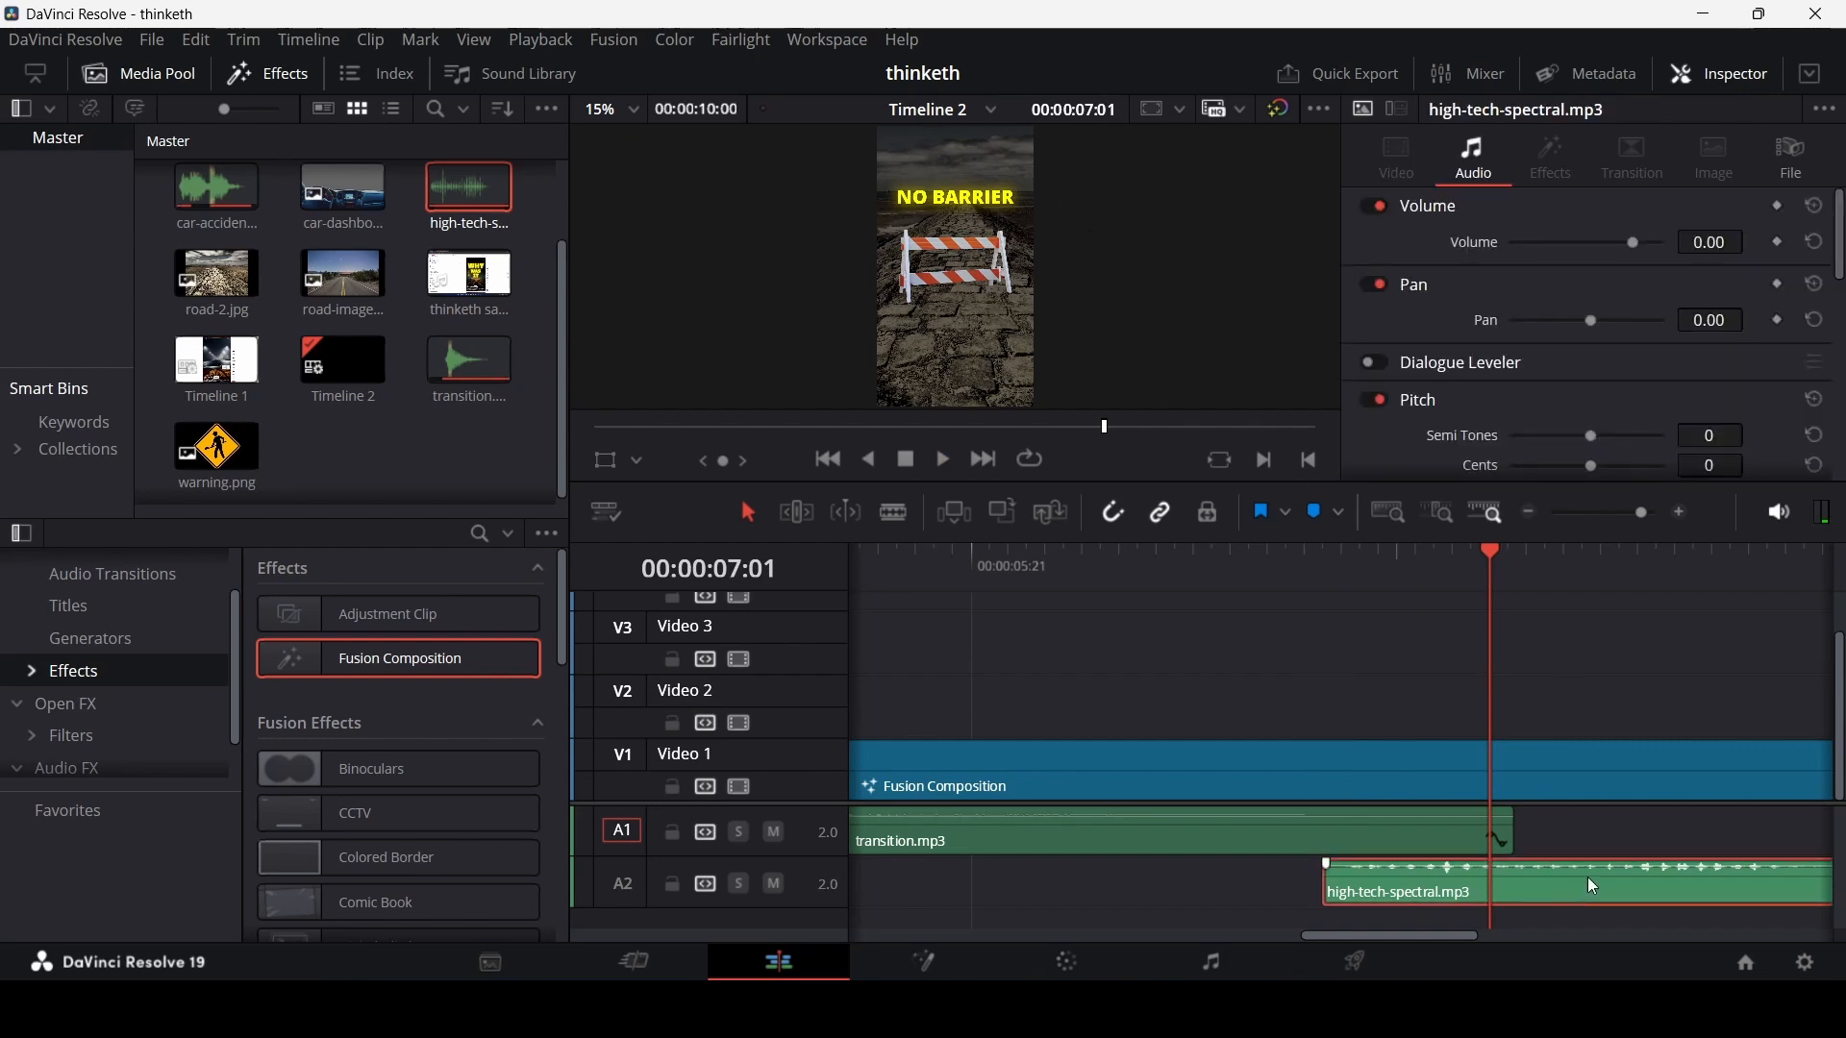
{"action": "key", "text": "ctrl+b"}
{"action": "left_click", "coordinate": [1629, 894]}
{"action": "key", "text": "Delete"}
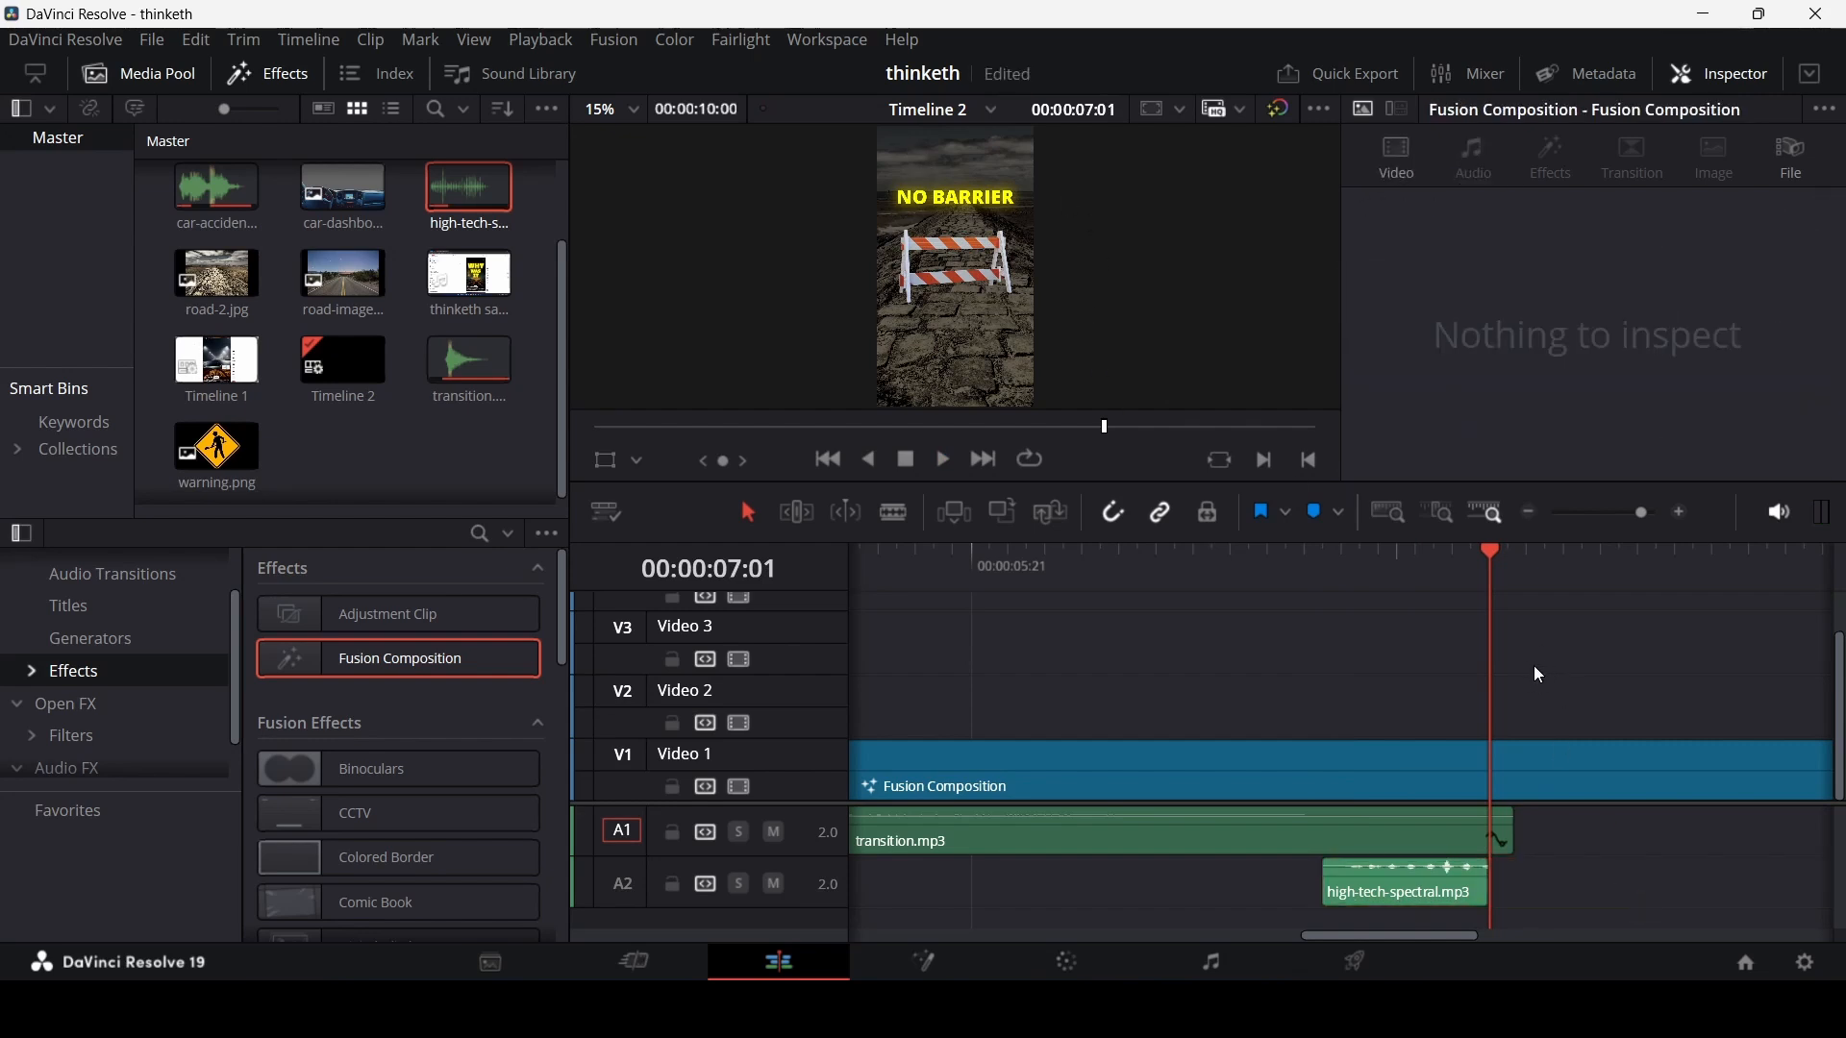
- Duplicate the shortened high-tech-spectral.mp3 clip on Audio 2 to start at 00:00:07:23 and play the NO WARNING animation
{"action": "scroll", "coordinate": [1512, 691], "scroll_direction": "up", "scroll_amount": 2}
{"action": "left_click_drag", "start_coordinate": [1407, 580], "coordinate": [1612, 590]}
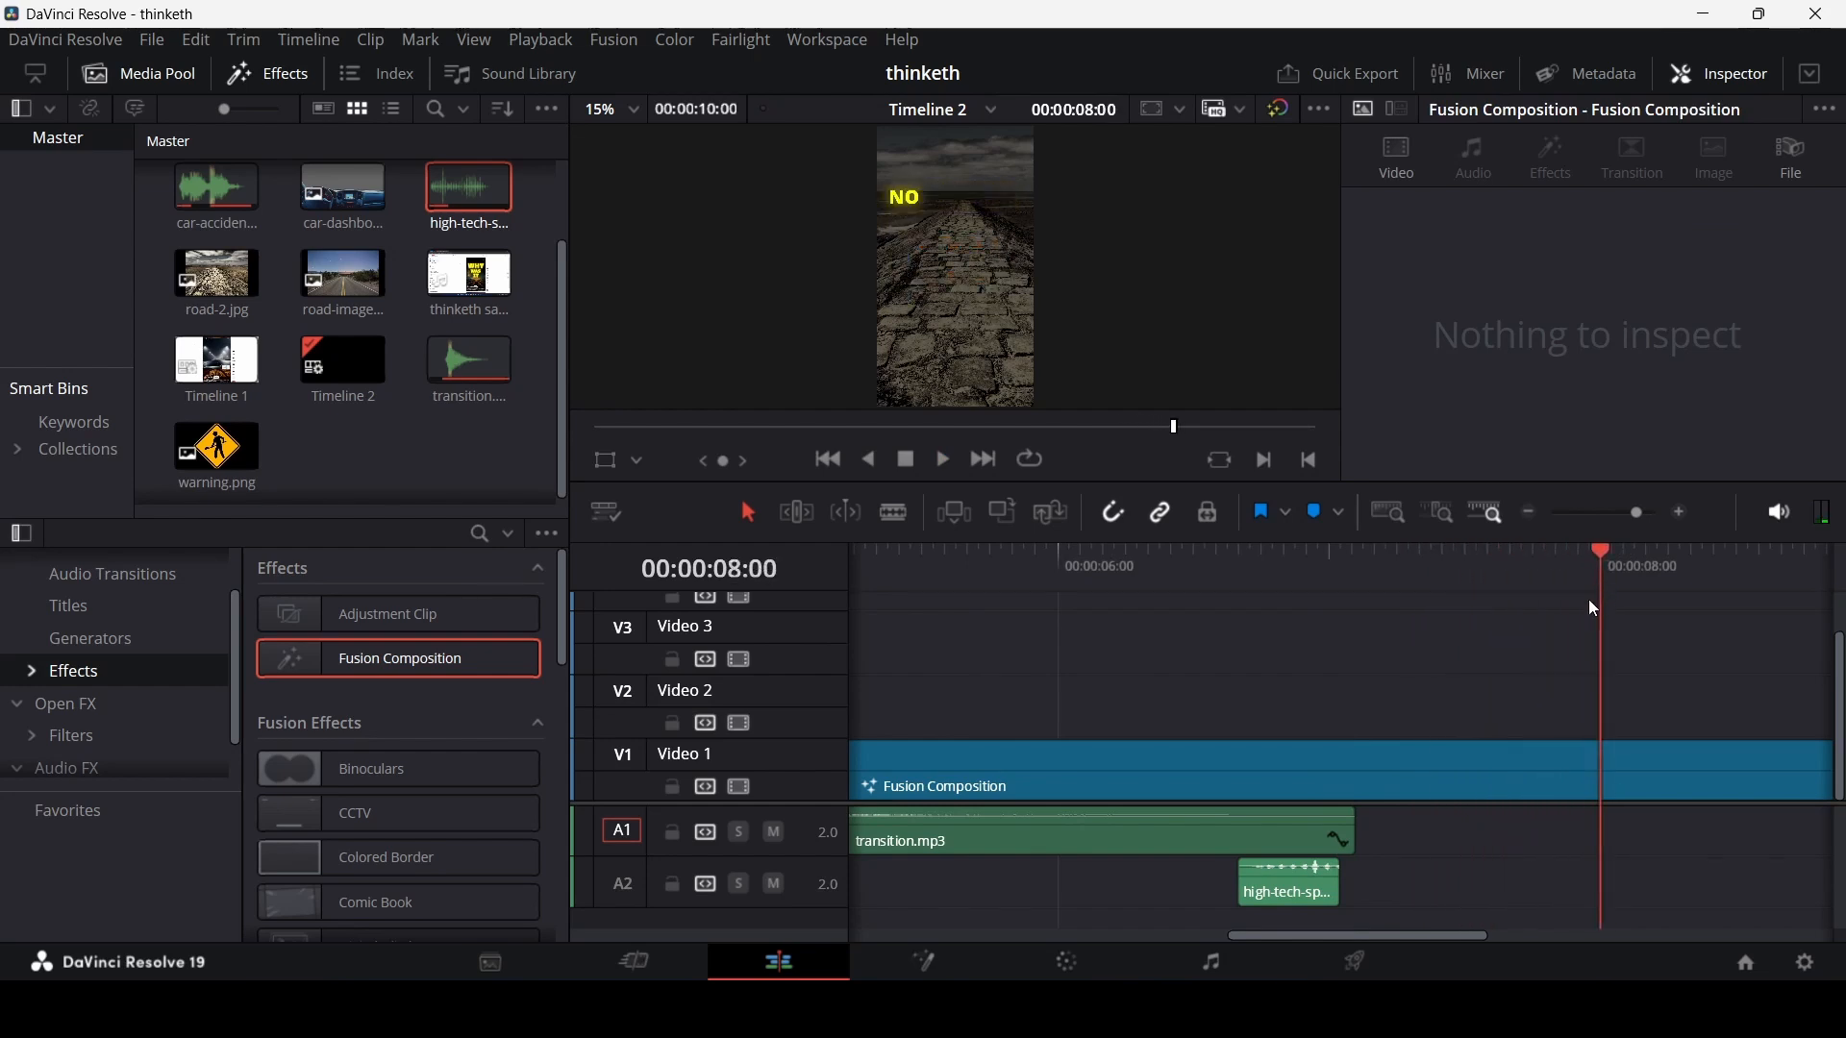
{"action": "key", "text": "Left"}
{"action": "key", "text": "Right"}
{"action": "key", "text": "Left"}
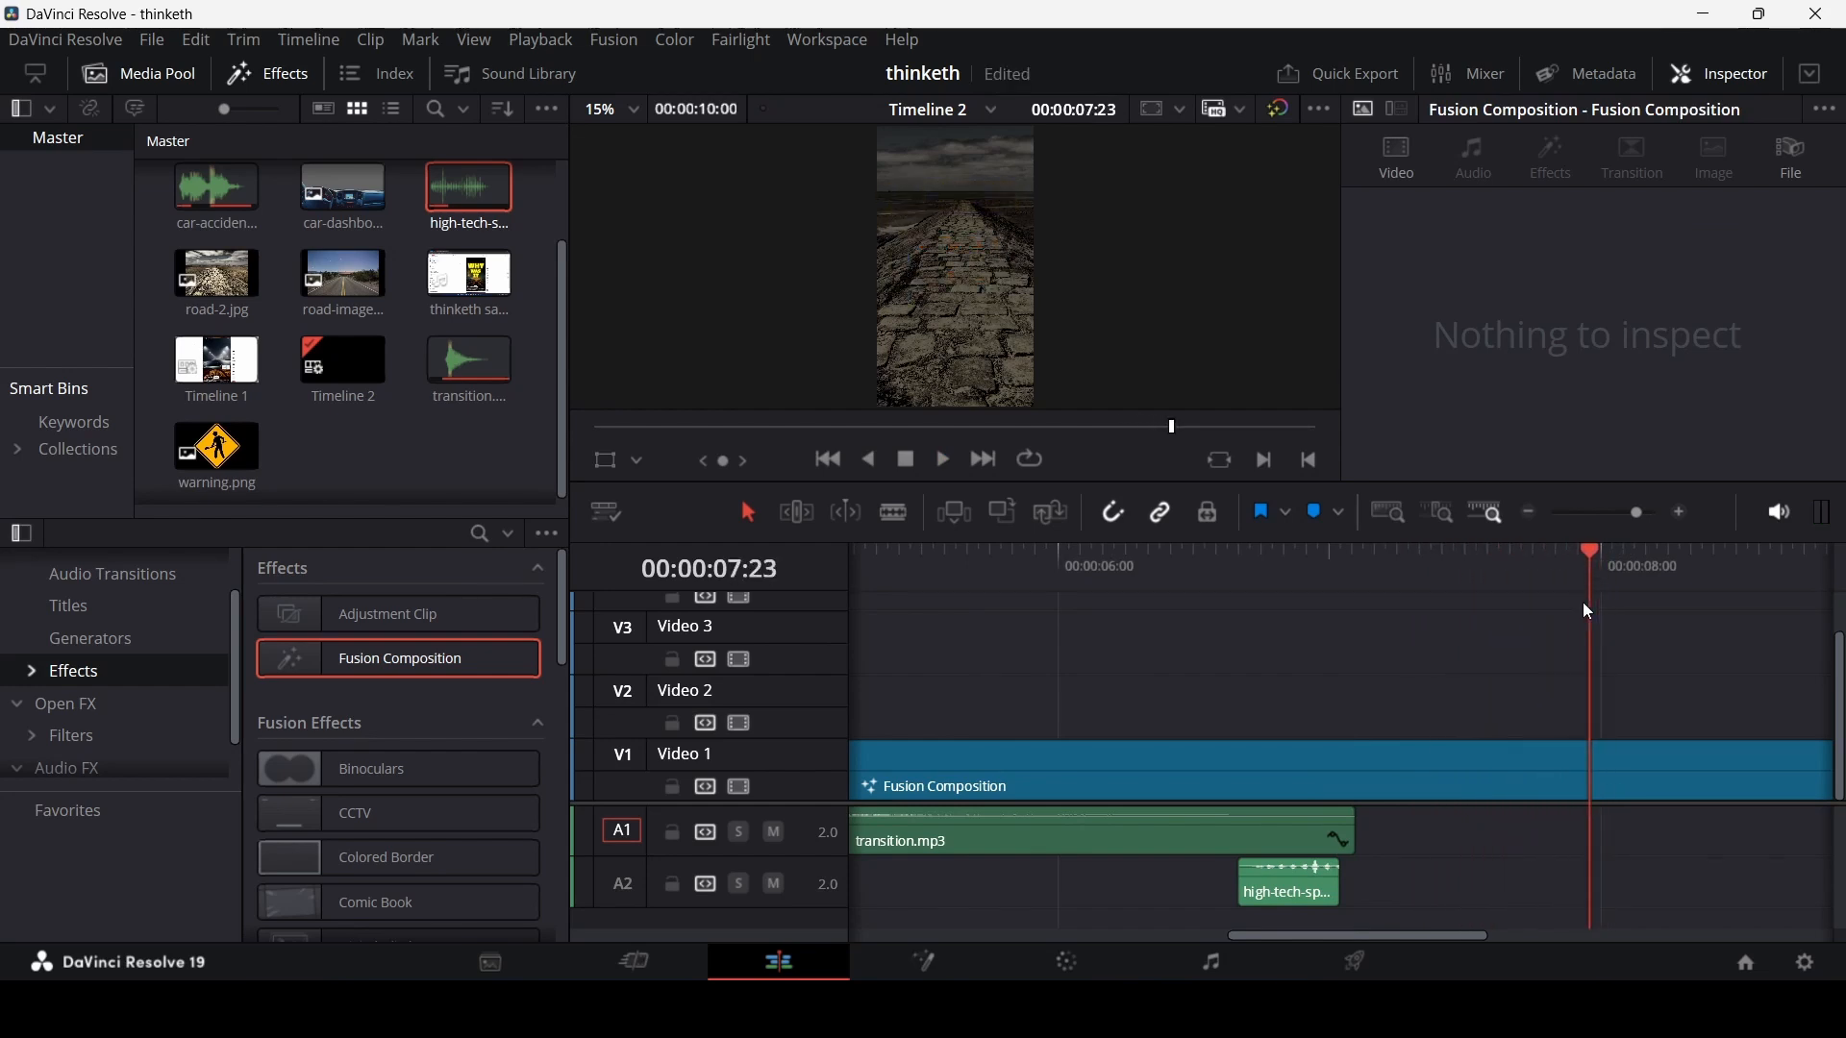
{"action": "left_click_drag", "start_coordinate": [1317, 883], "coordinate": [1670, 890]}
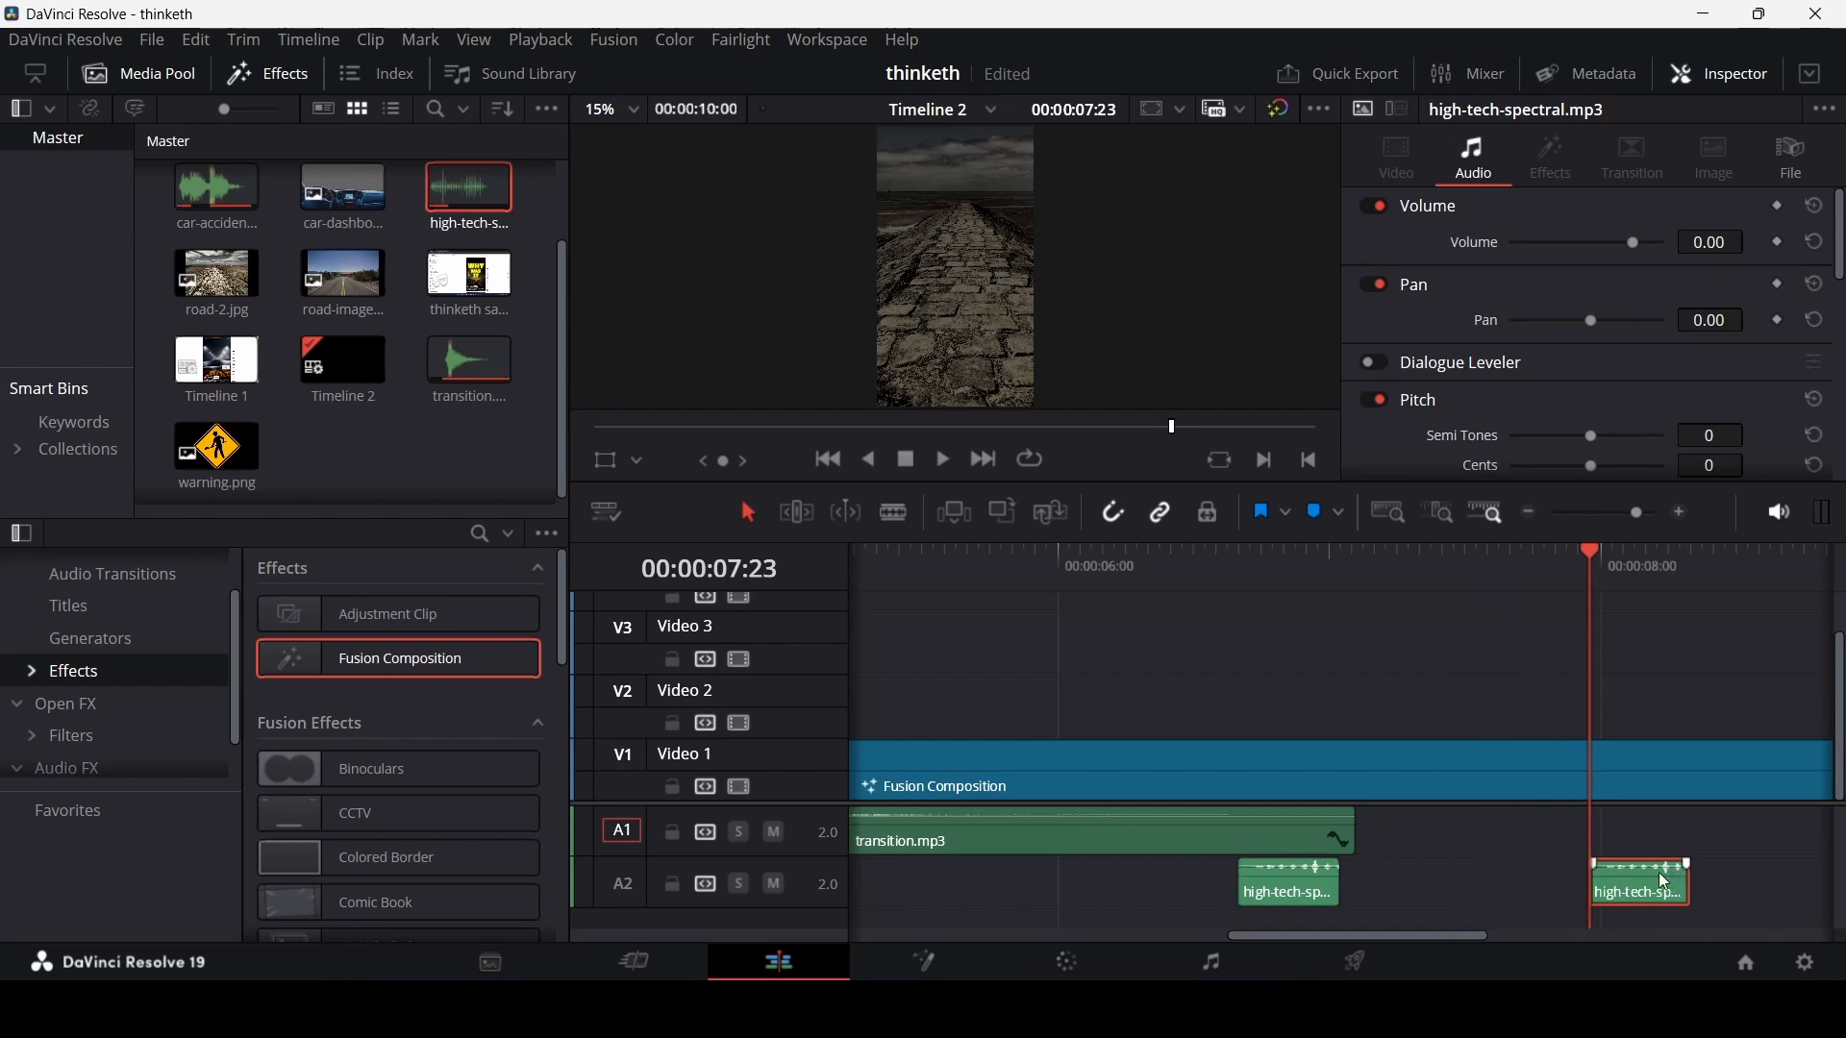
{"action": "left_click", "coordinate": [1519, 629]}
{"action": "left_click", "coordinate": [1515, 575]}
{"action": "key", "text": "space"}
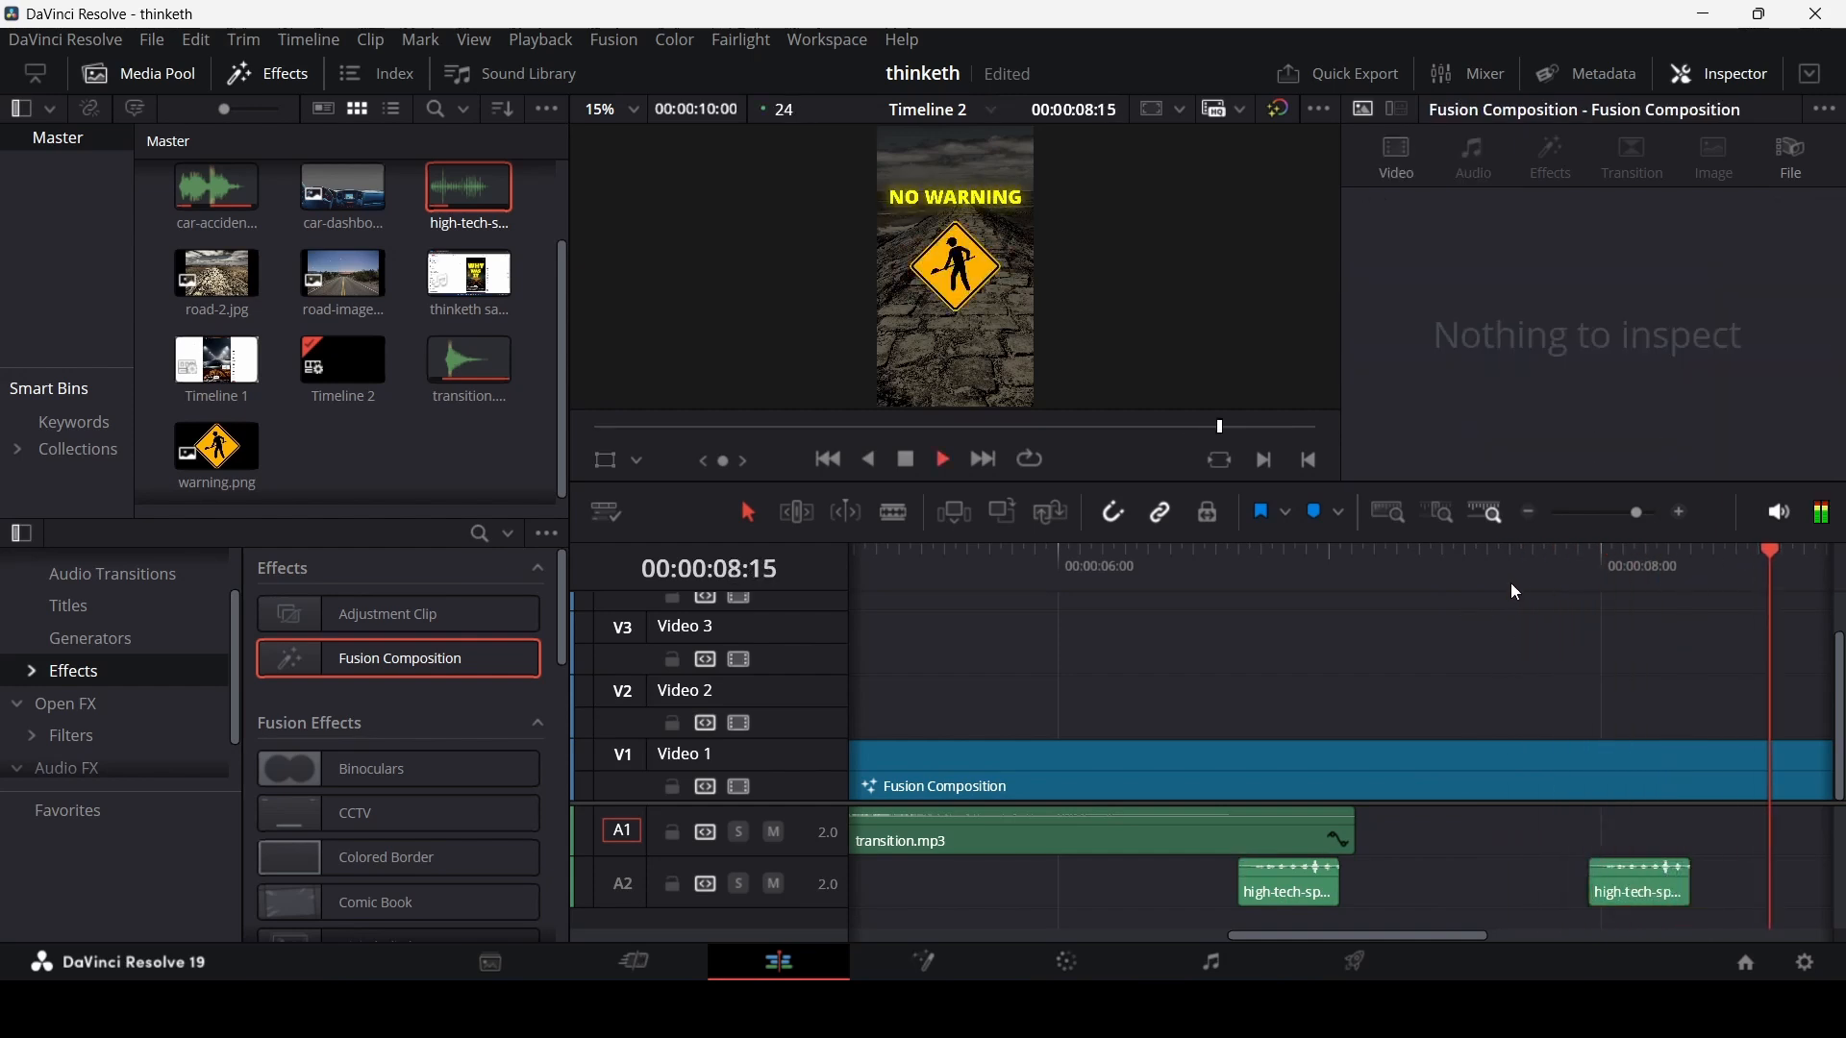
- Stop playback and set the volume of both high-tech-spectral.mp3 clips on Audio 2 to -5
{"action": "key", "text": "space"}
{"action": "scroll", "coordinate": [1442, 605], "scroll_direction": "down", "scroll_amount": 5}
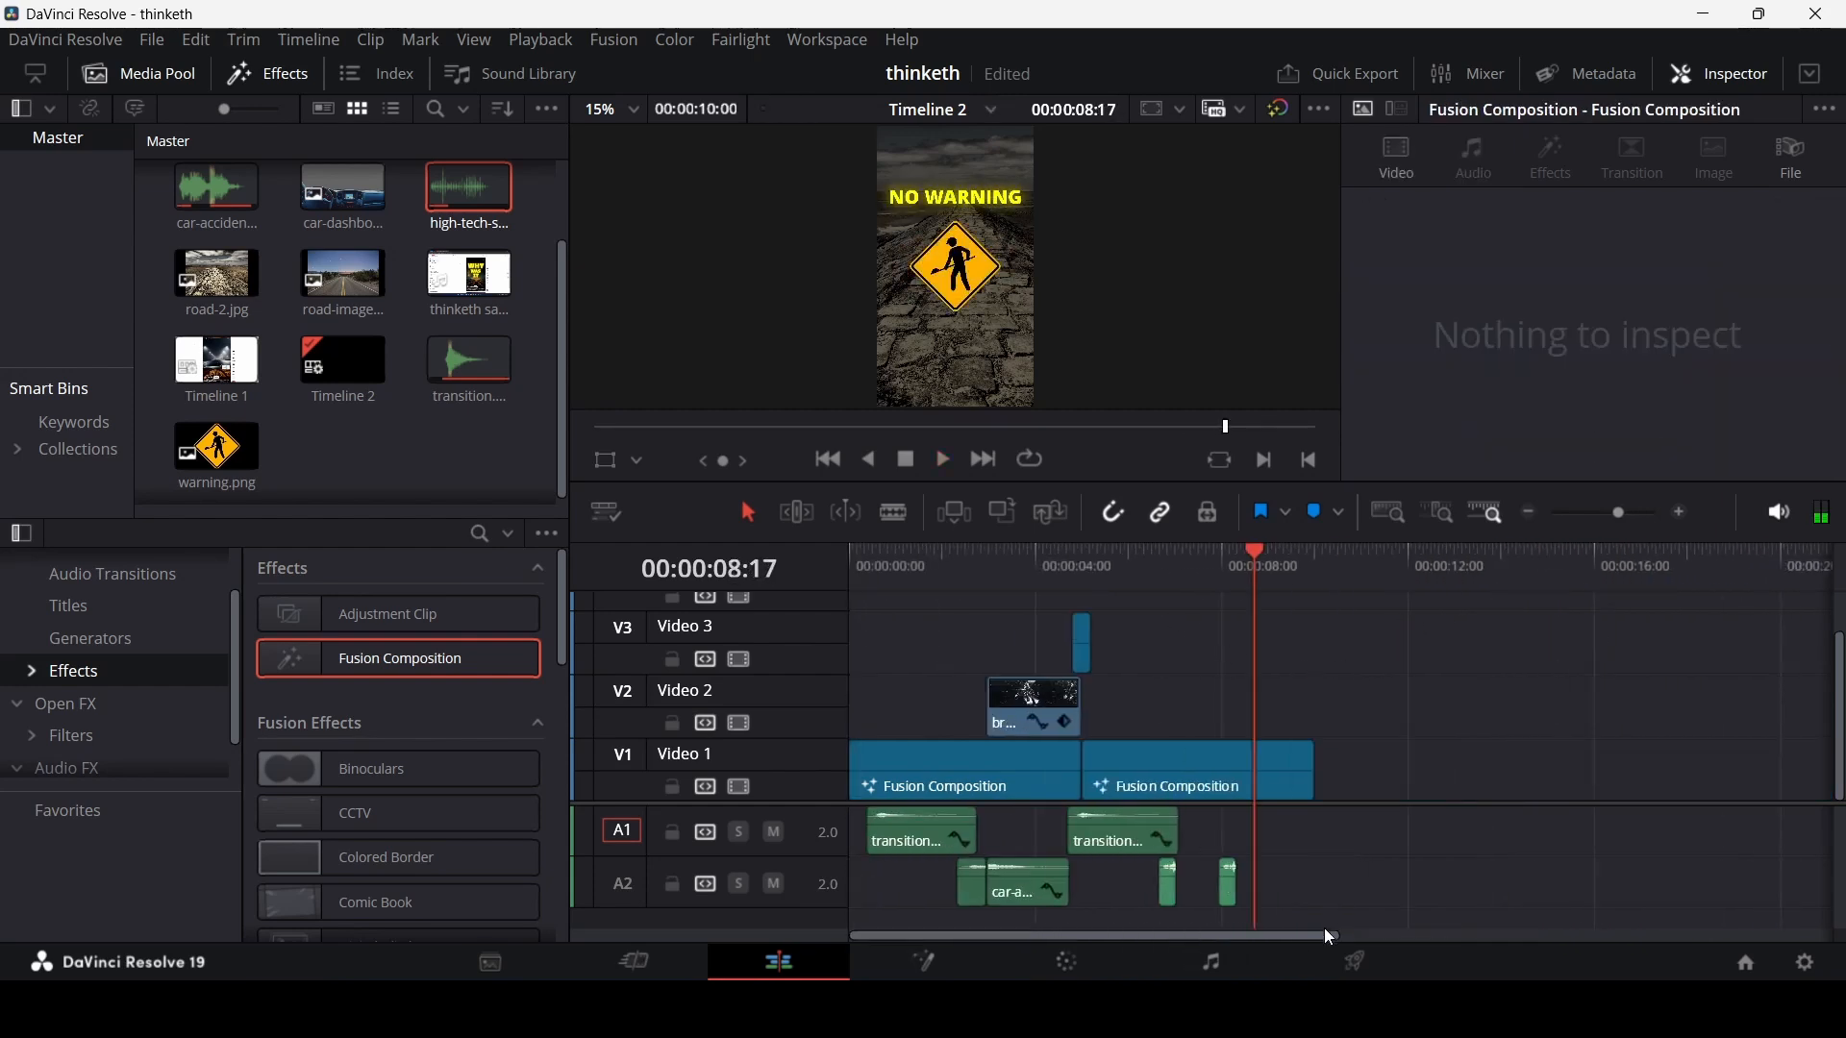
{"action": "left_click_drag", "start_coordinate": [1318, 900], "coordinate": [1106, 890]}
{"action": "double_click", "coordinate": [1709, 243]}
{"action": "type", "text": "-5"}
{"action": "key", "text": "Return"}
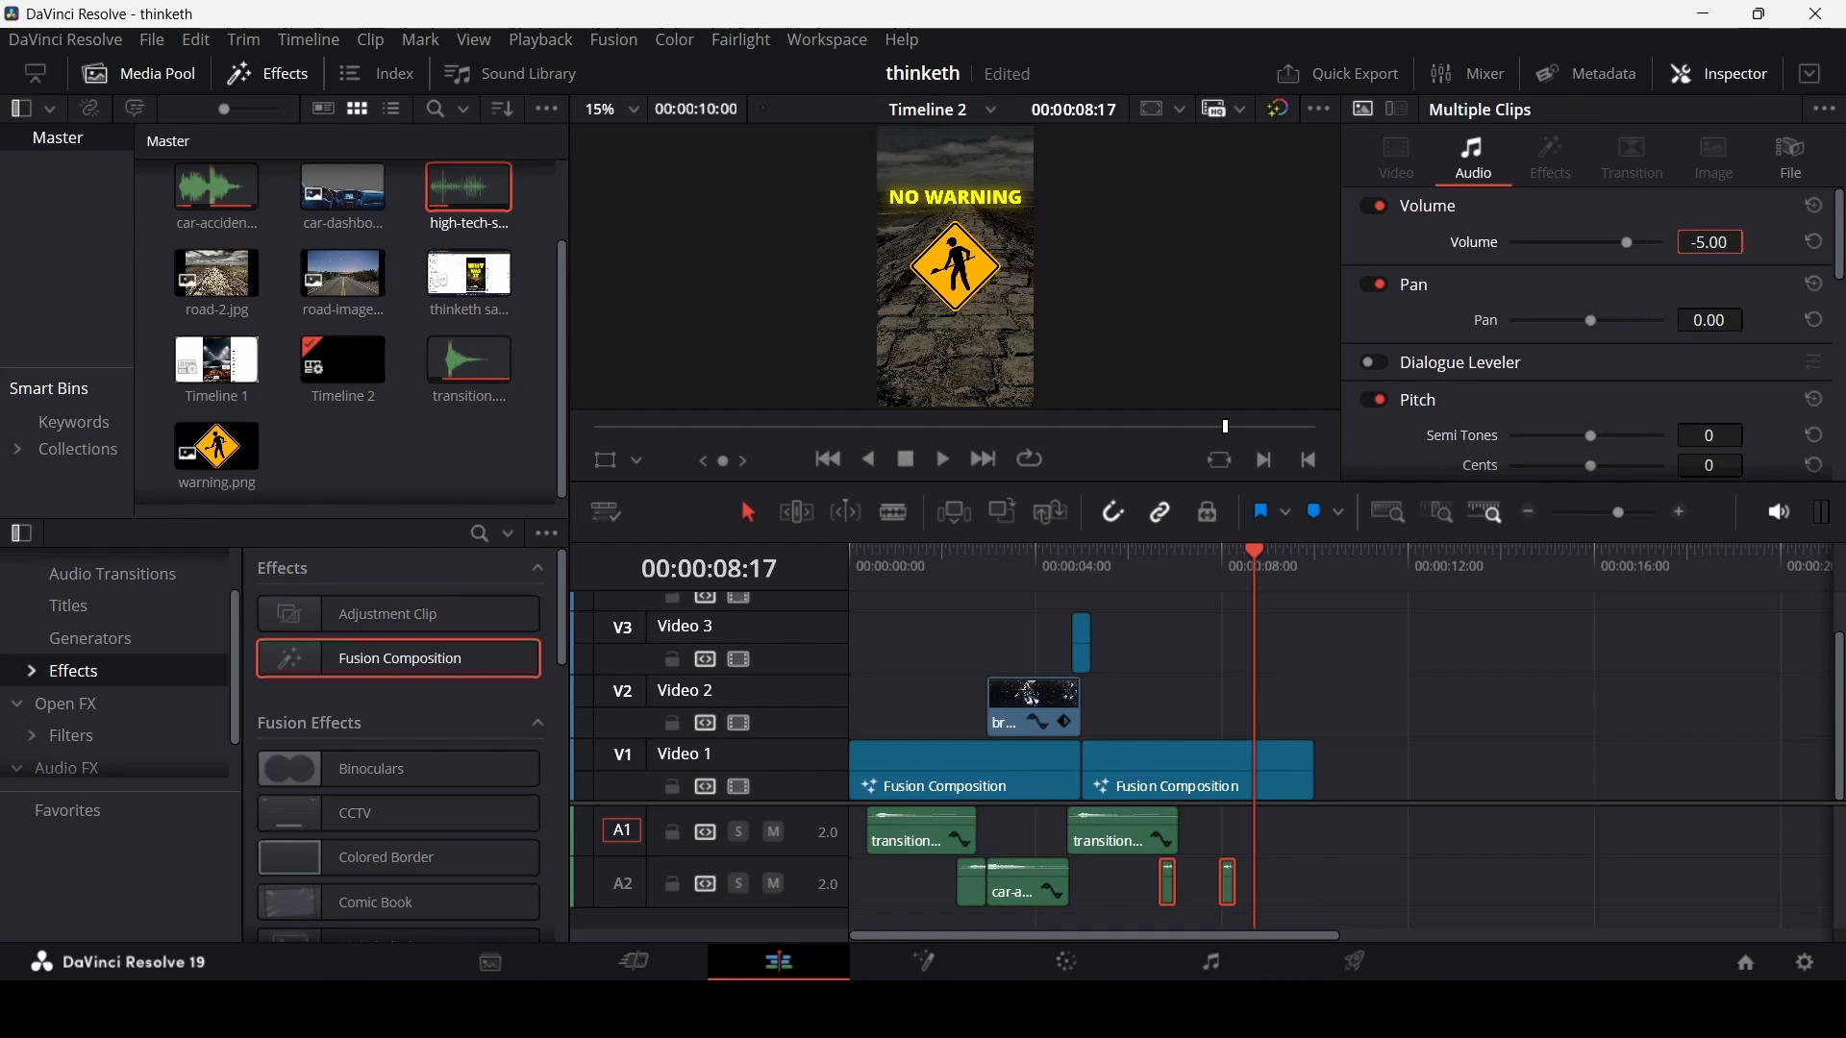
- Deselect the audio clips and play the whole timeline from 00:00:00:00 to review the animation with its sound effects
{"action": "left_click", "coordinate": [1387, 664]}
{"action": "key", "text": "Home"}
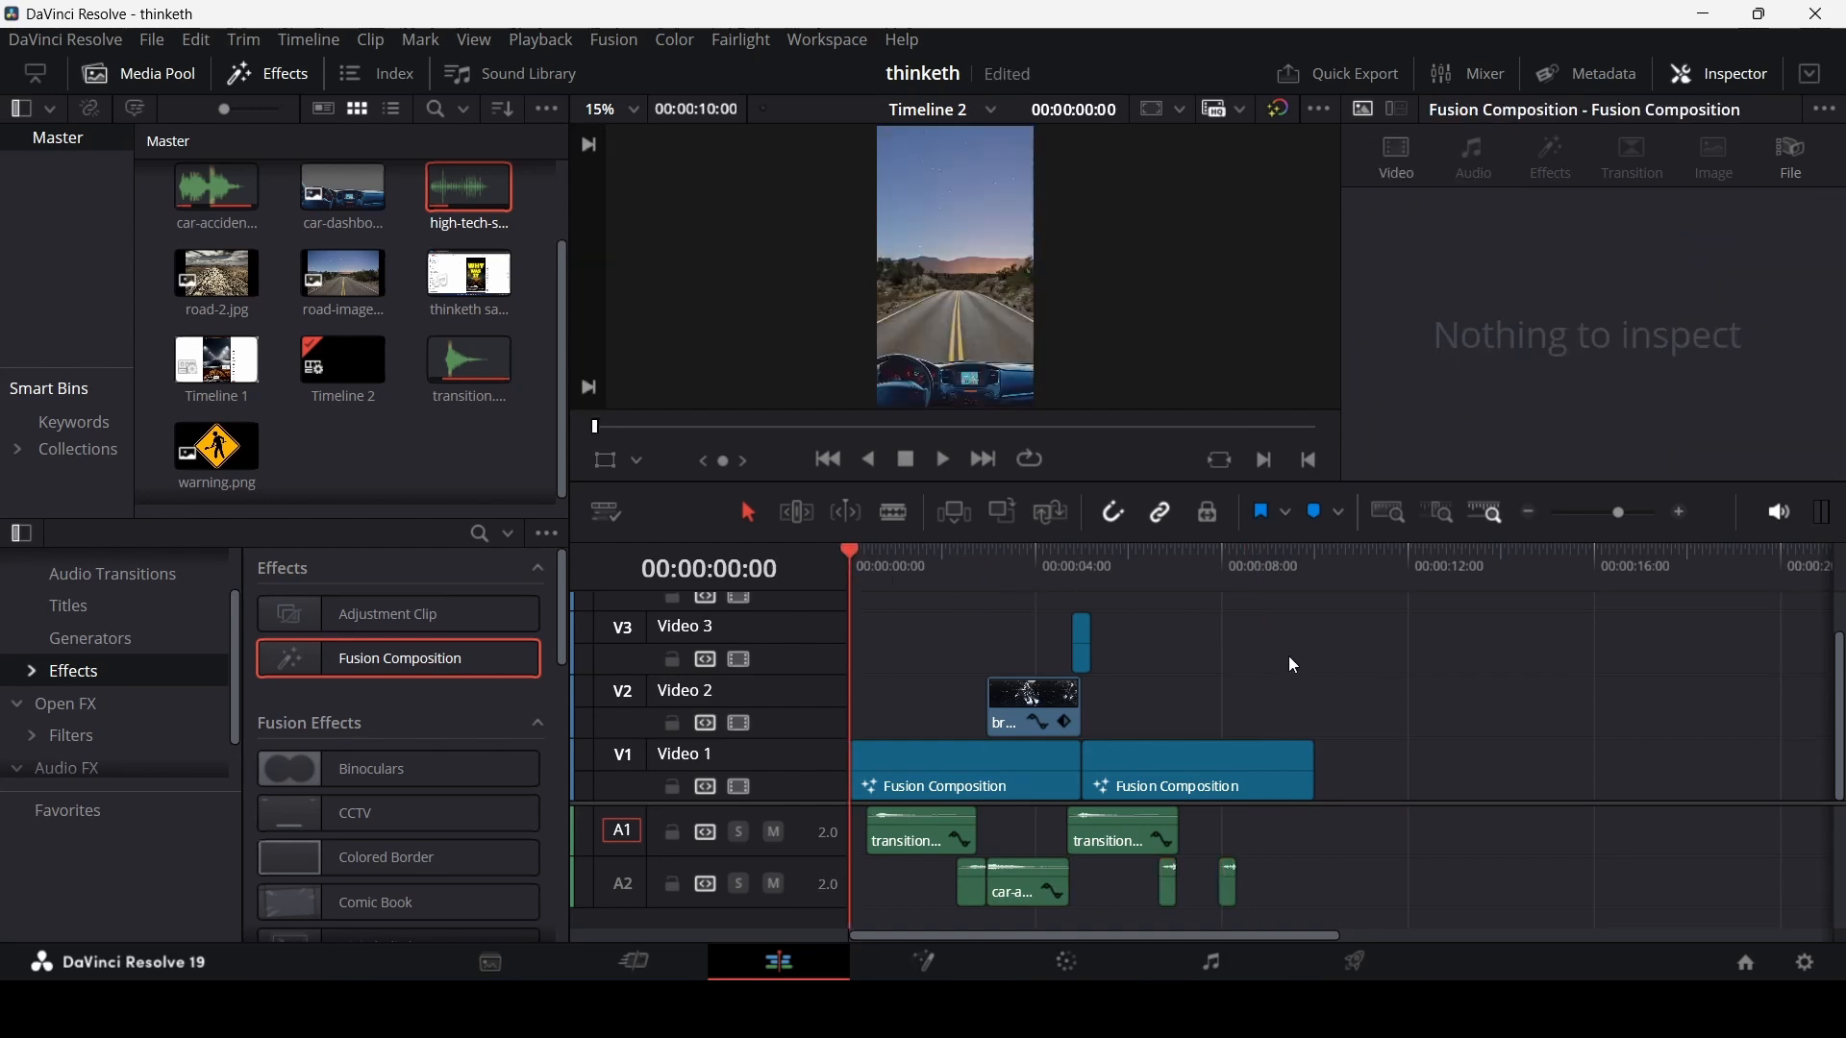
{"action": "key", "text": "space"}
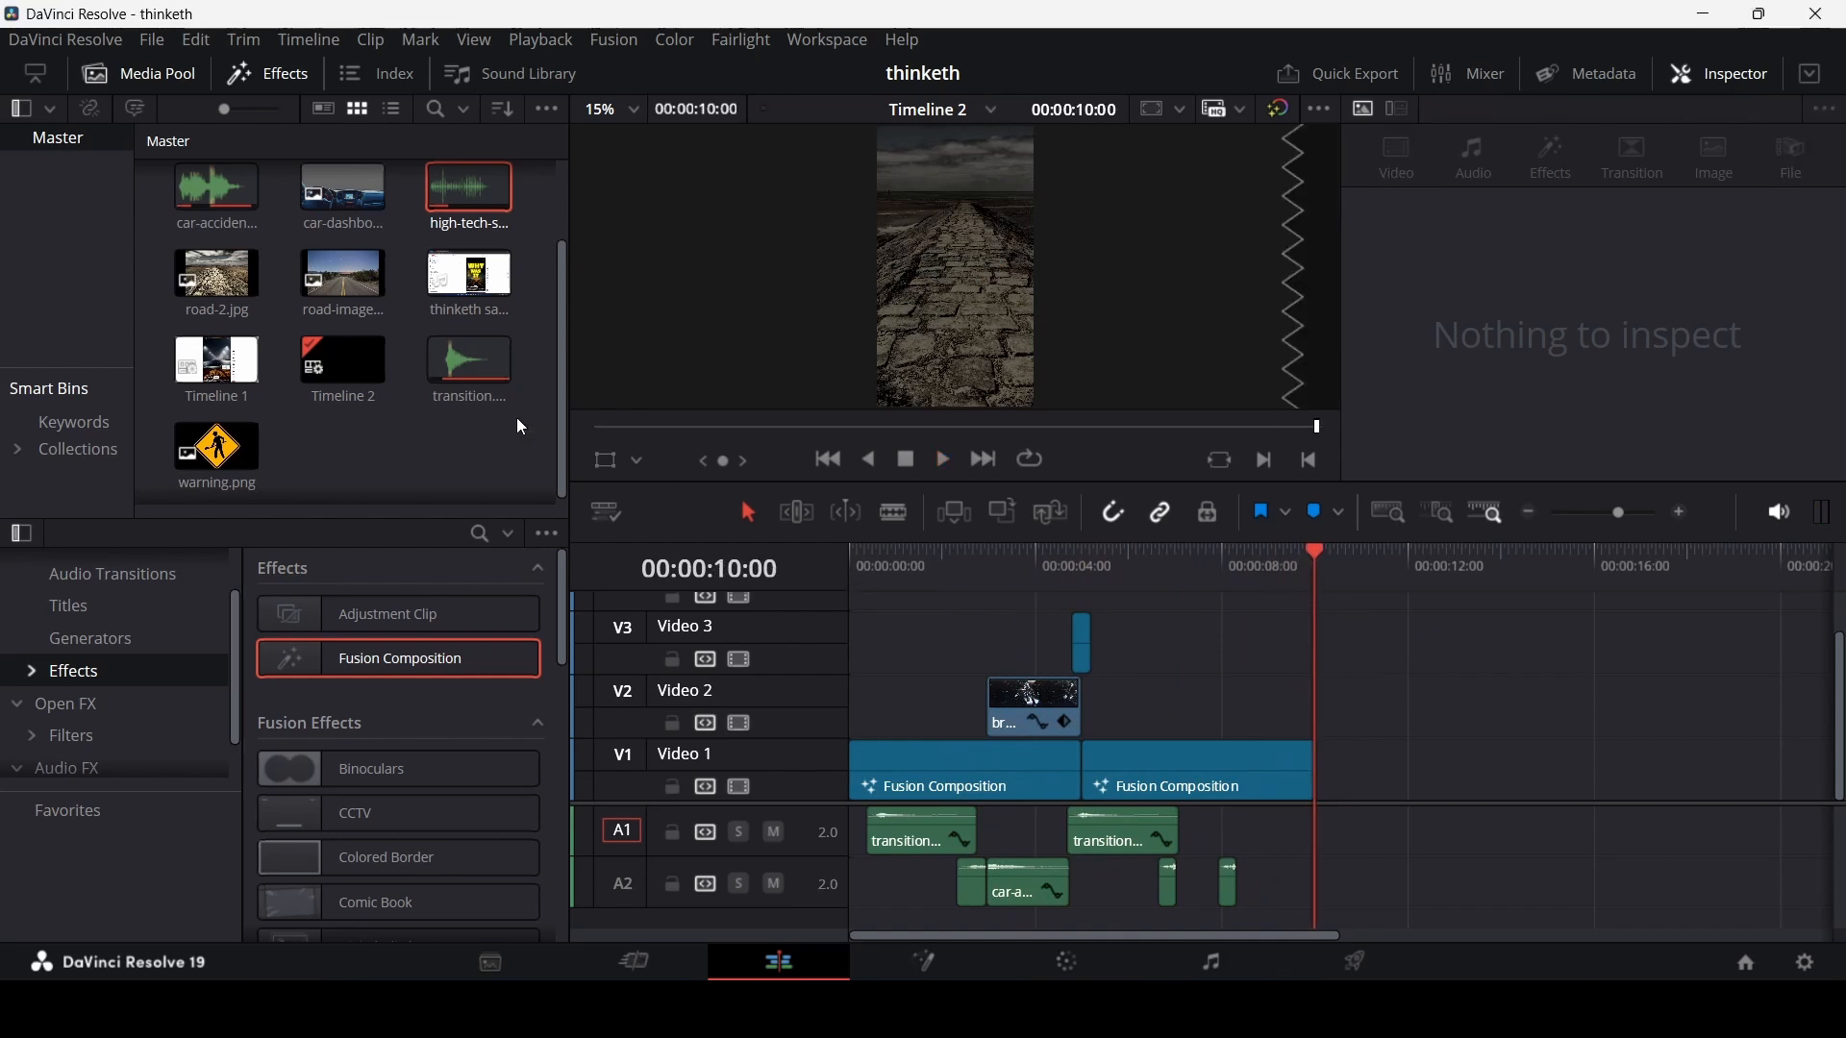
{"action": "scroll", "coordinate": [541, 435], "scroll_direction": "down", "scroll_amount": 1}
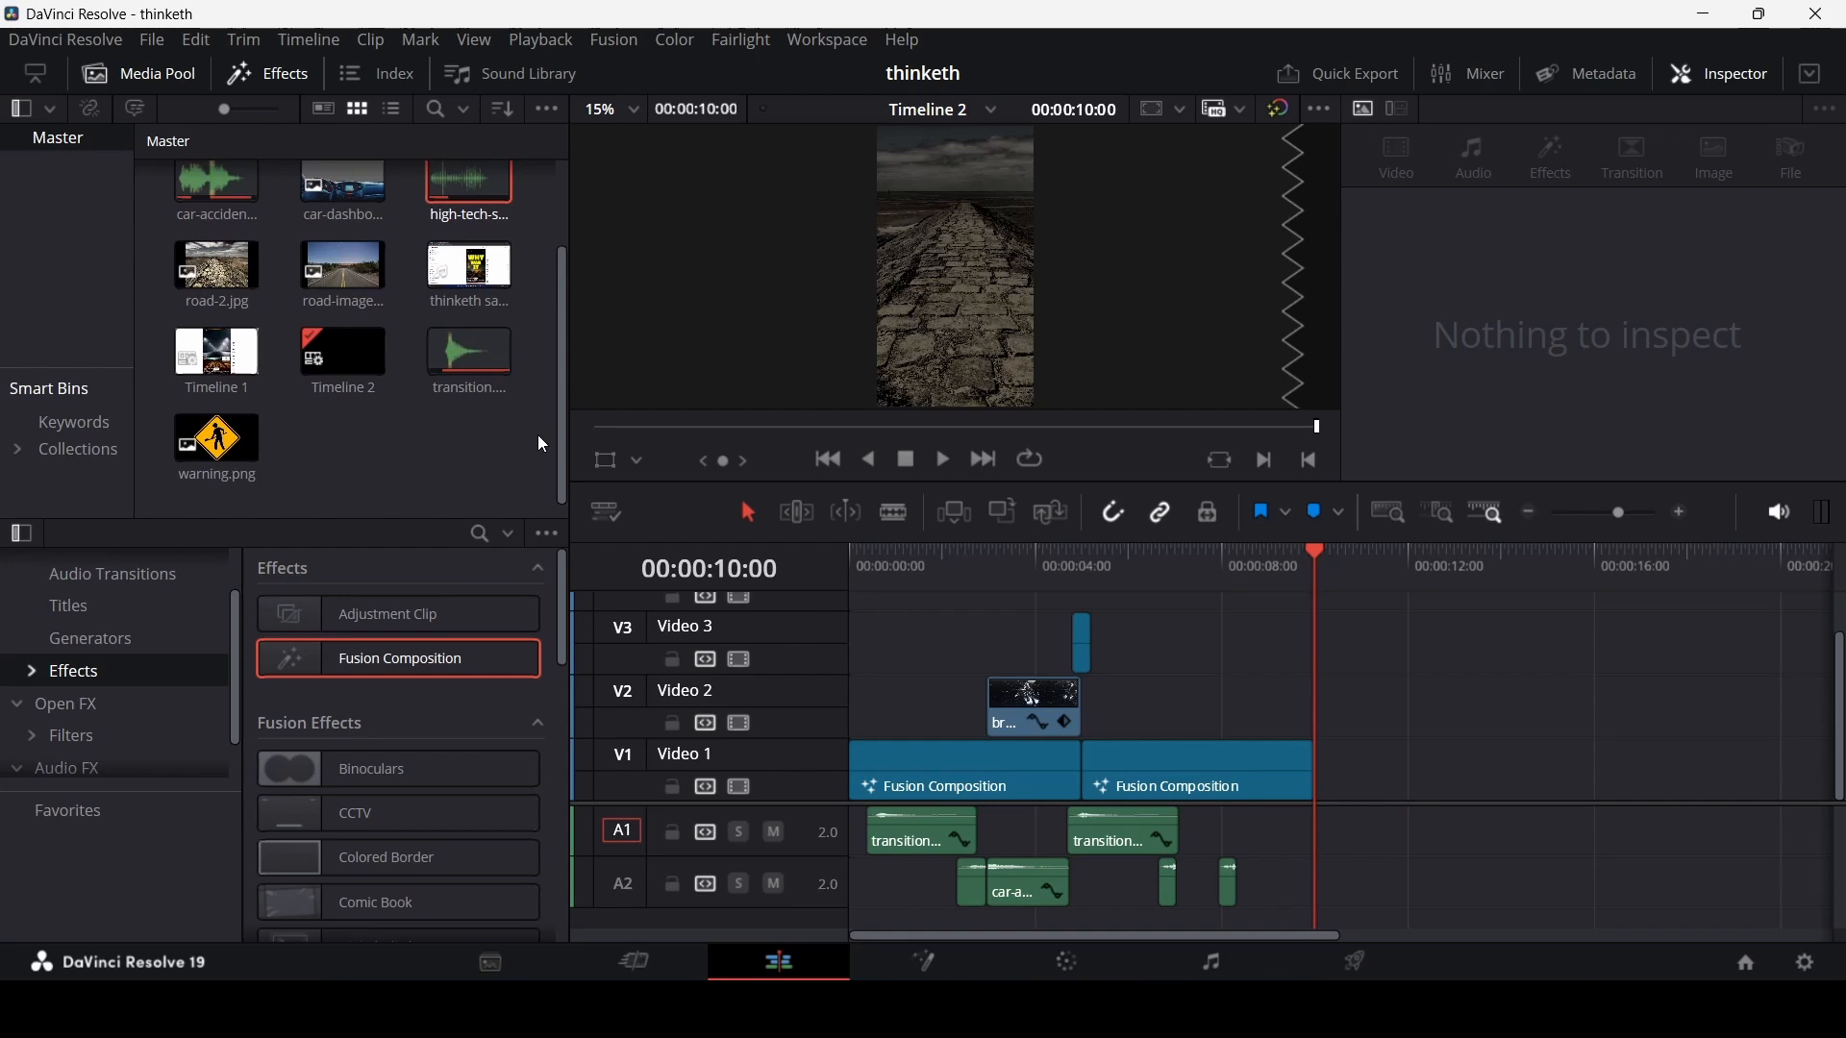
{"action": "scroll", "coordinate": [538, 434], "scroll_direction": "up", "scroll_amount": 3}
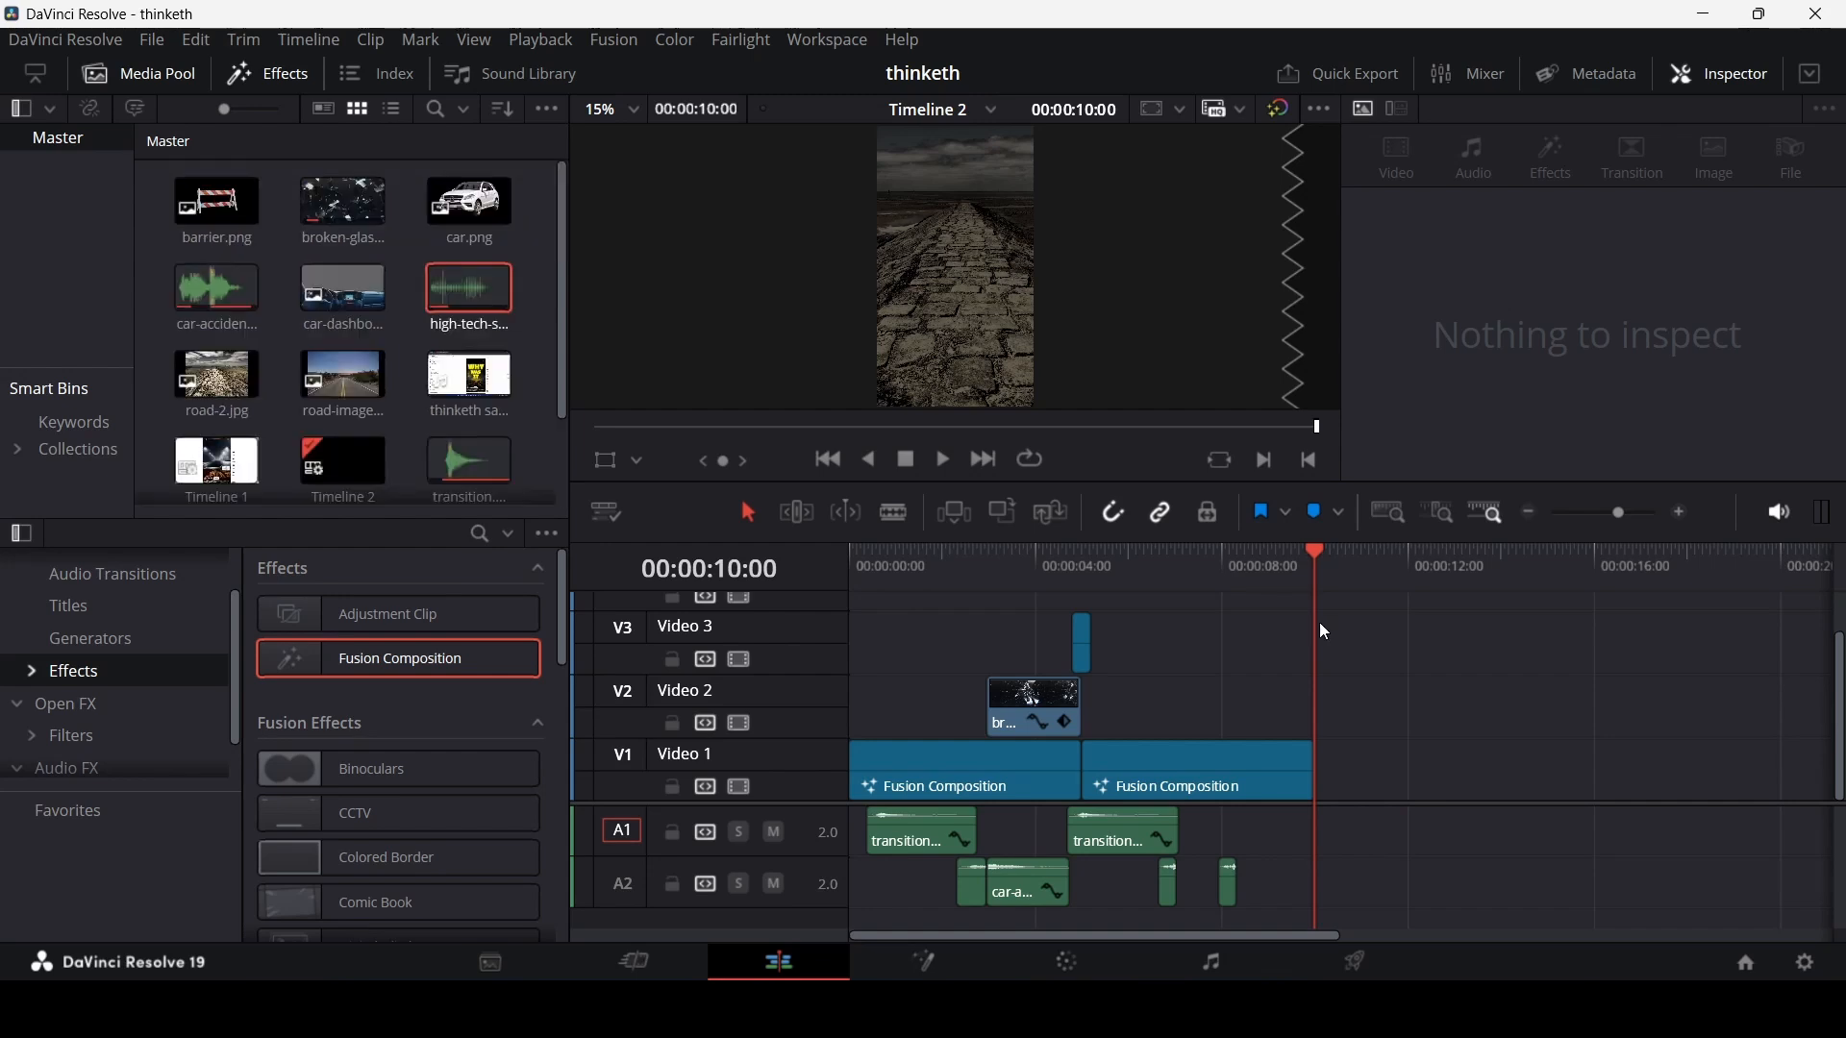